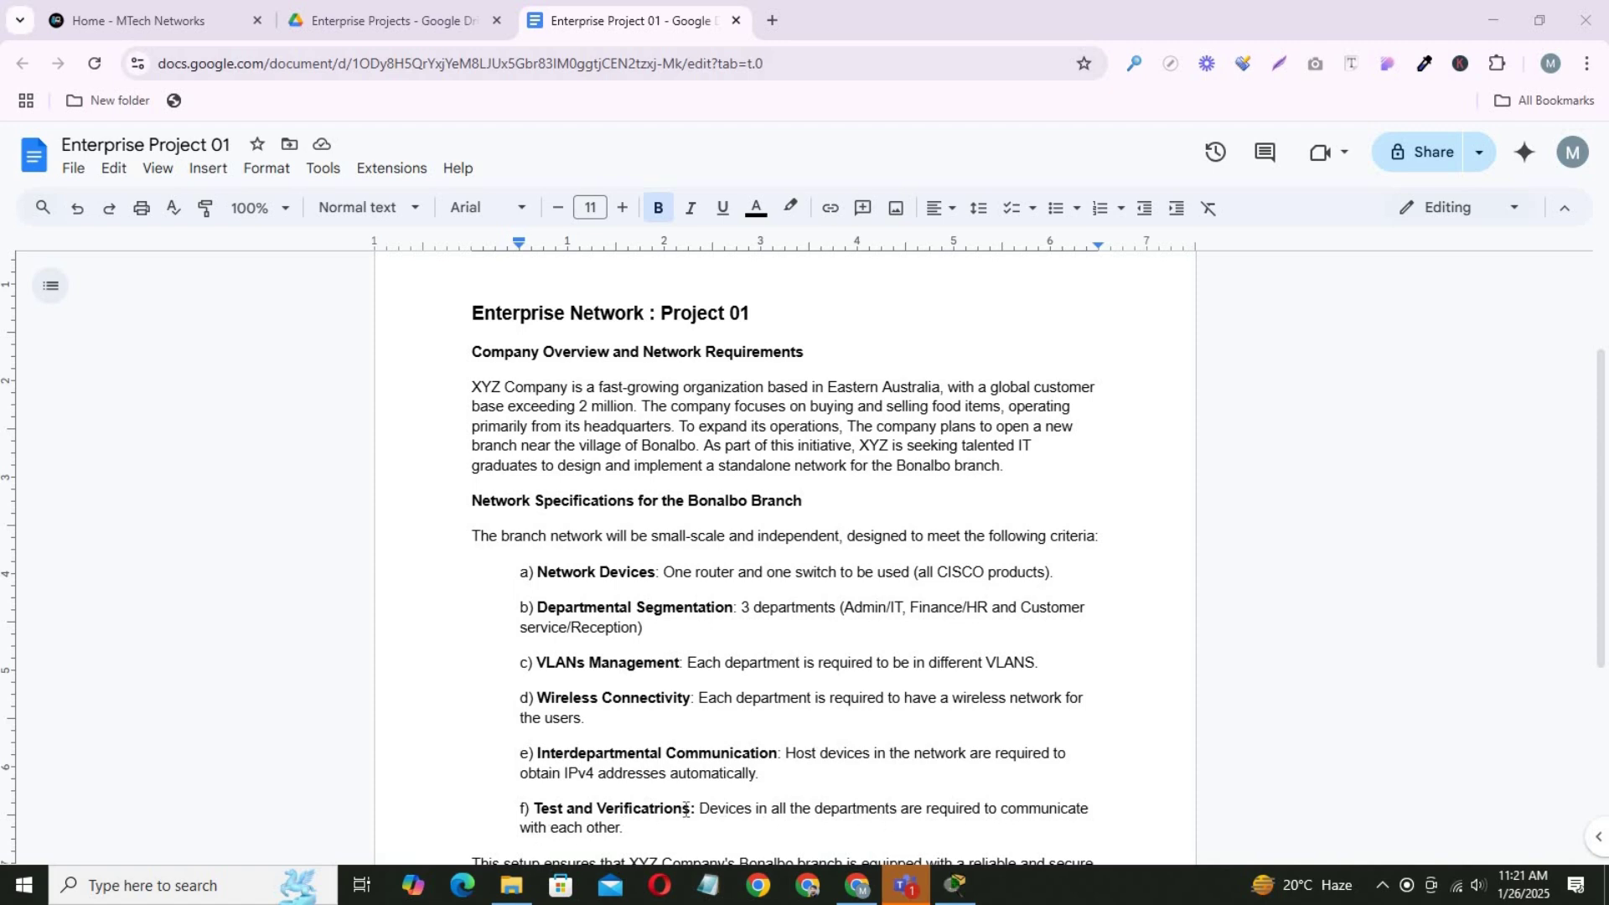
Scroll through the requirements brief, then bring Packet Tracer up from the taskbar.
{"action": "scroll", "coordinate": [683, 808], "scroll_direction": "down", "scroll_amount": 3}
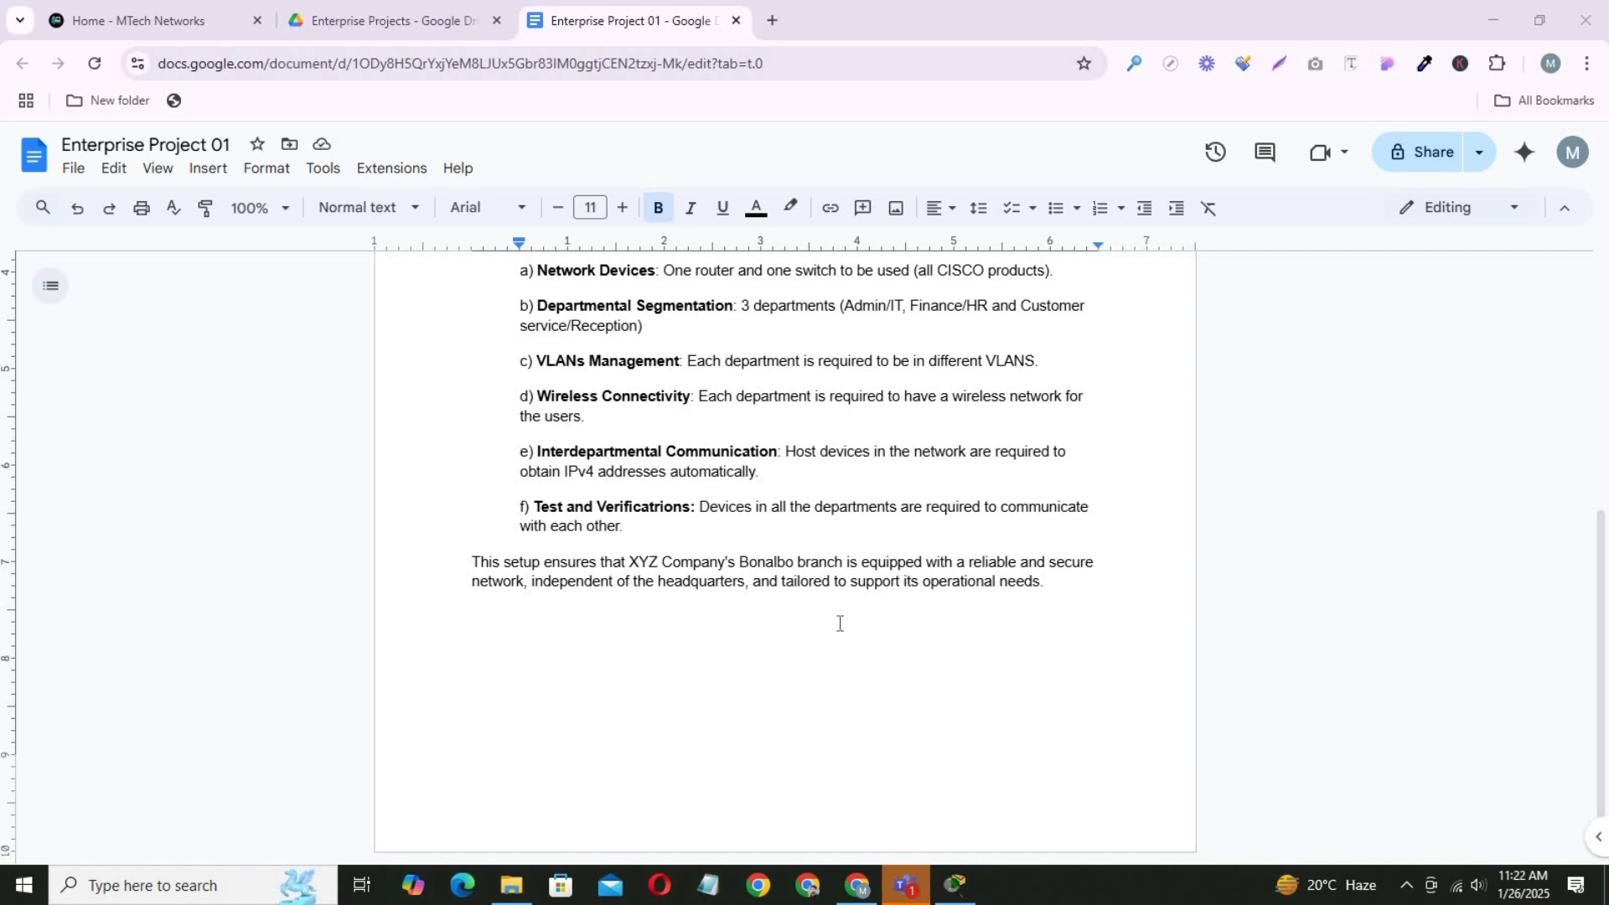
{"action": "scroll", "coordinate": [838, 624], "scroll_direction": "up", "scroll_amount": 1}
{"action": "left_click_drag", "start_coordinate": [1603, 577], "coordinate": [1603, 440]}
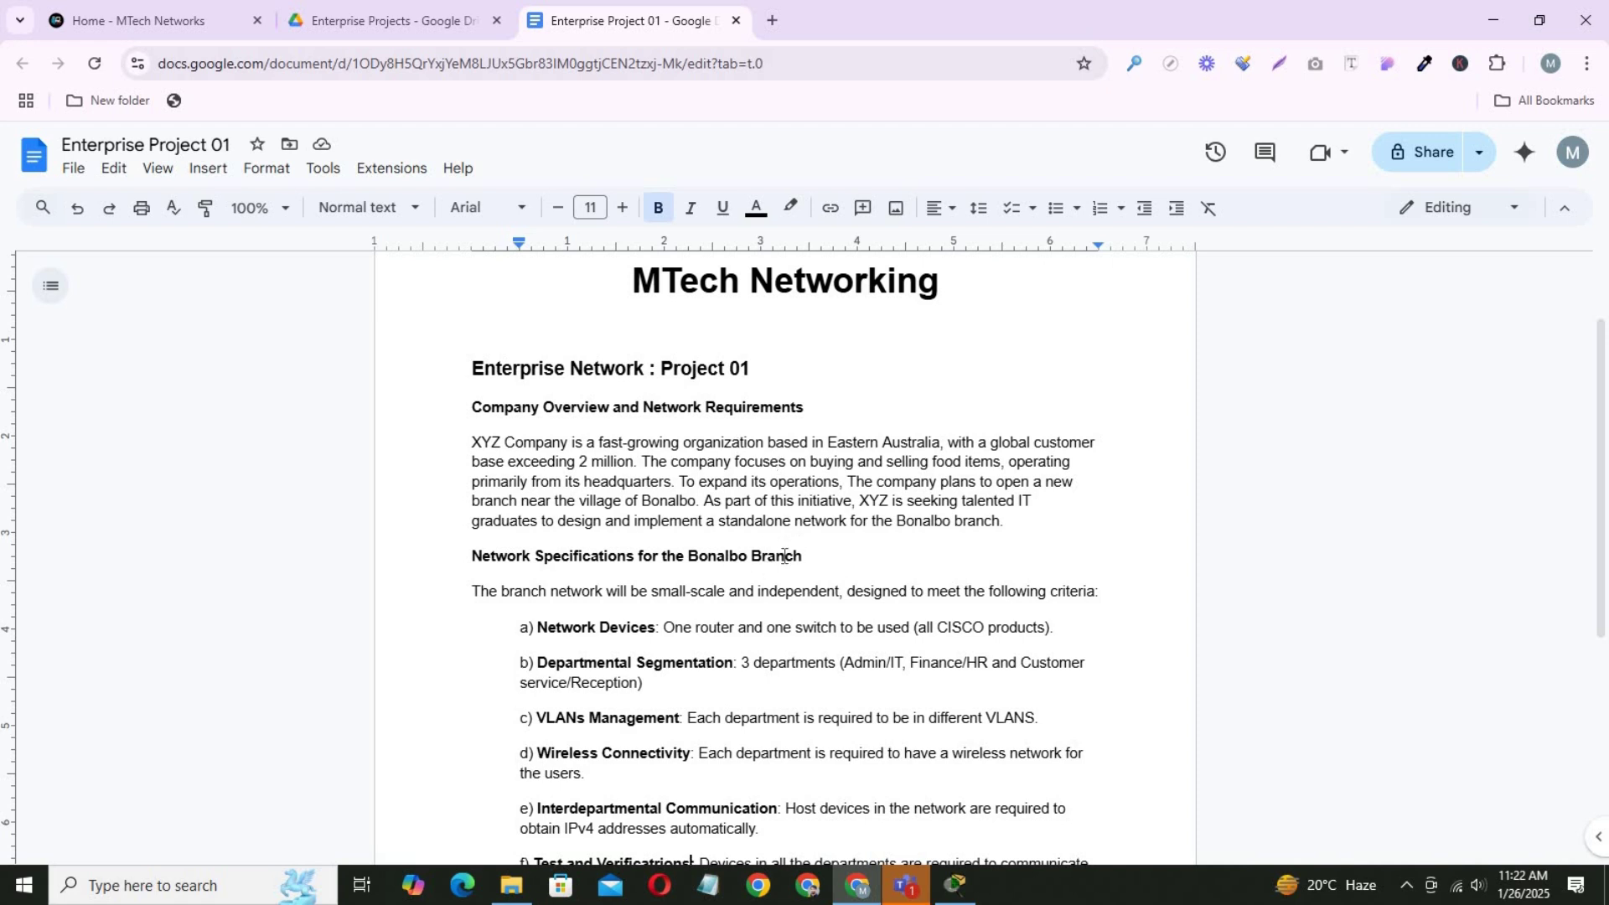
{"action": "scroll", "coordinate": [785, 558], "scroll_direction": "down", "scroll_amount": 1}
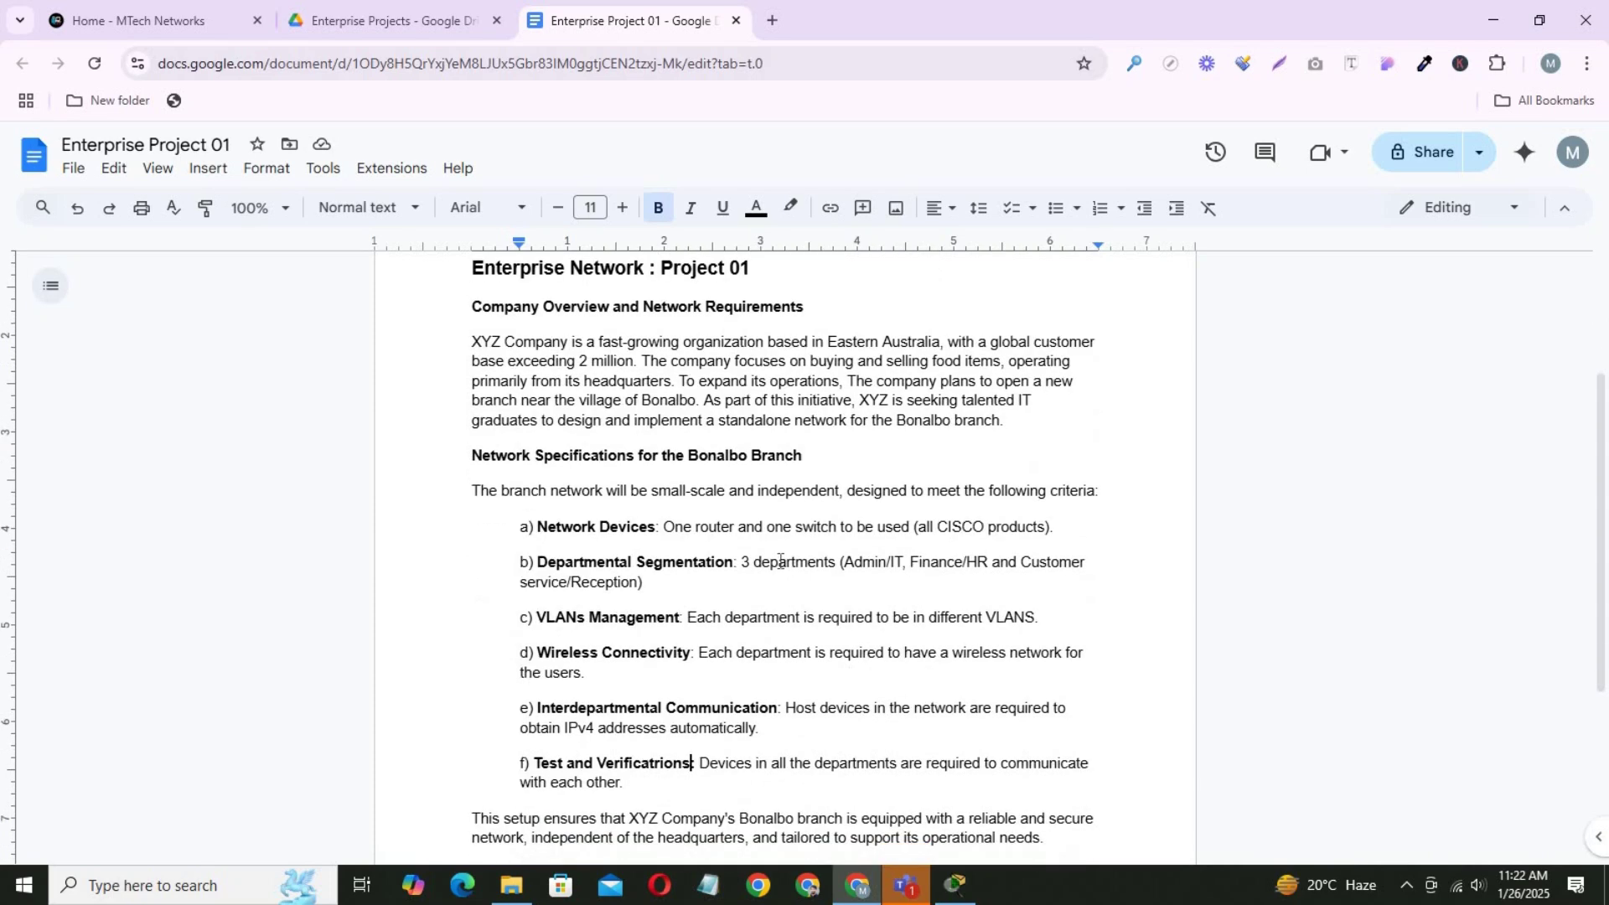
{"action": "left_click_drag", "start_coordinate": [1599, 461], "coordinate": [1583, 373]}
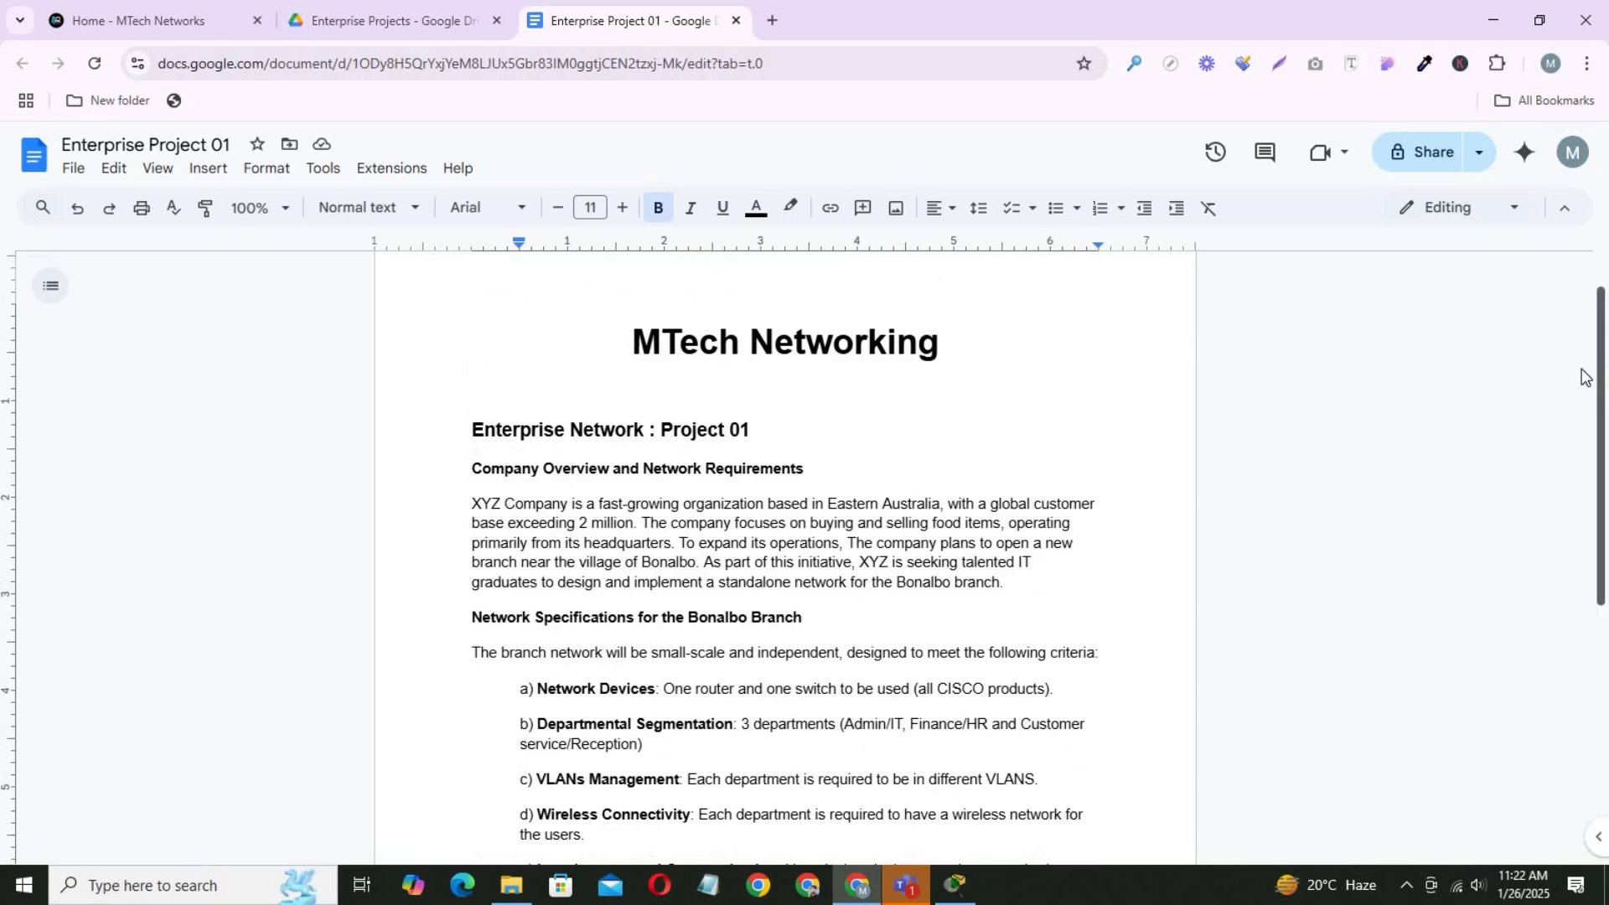
{"action": "left_click", "coordinate": [870, 883]}
{"action": "left_click", "coordinate": [869, 883]}
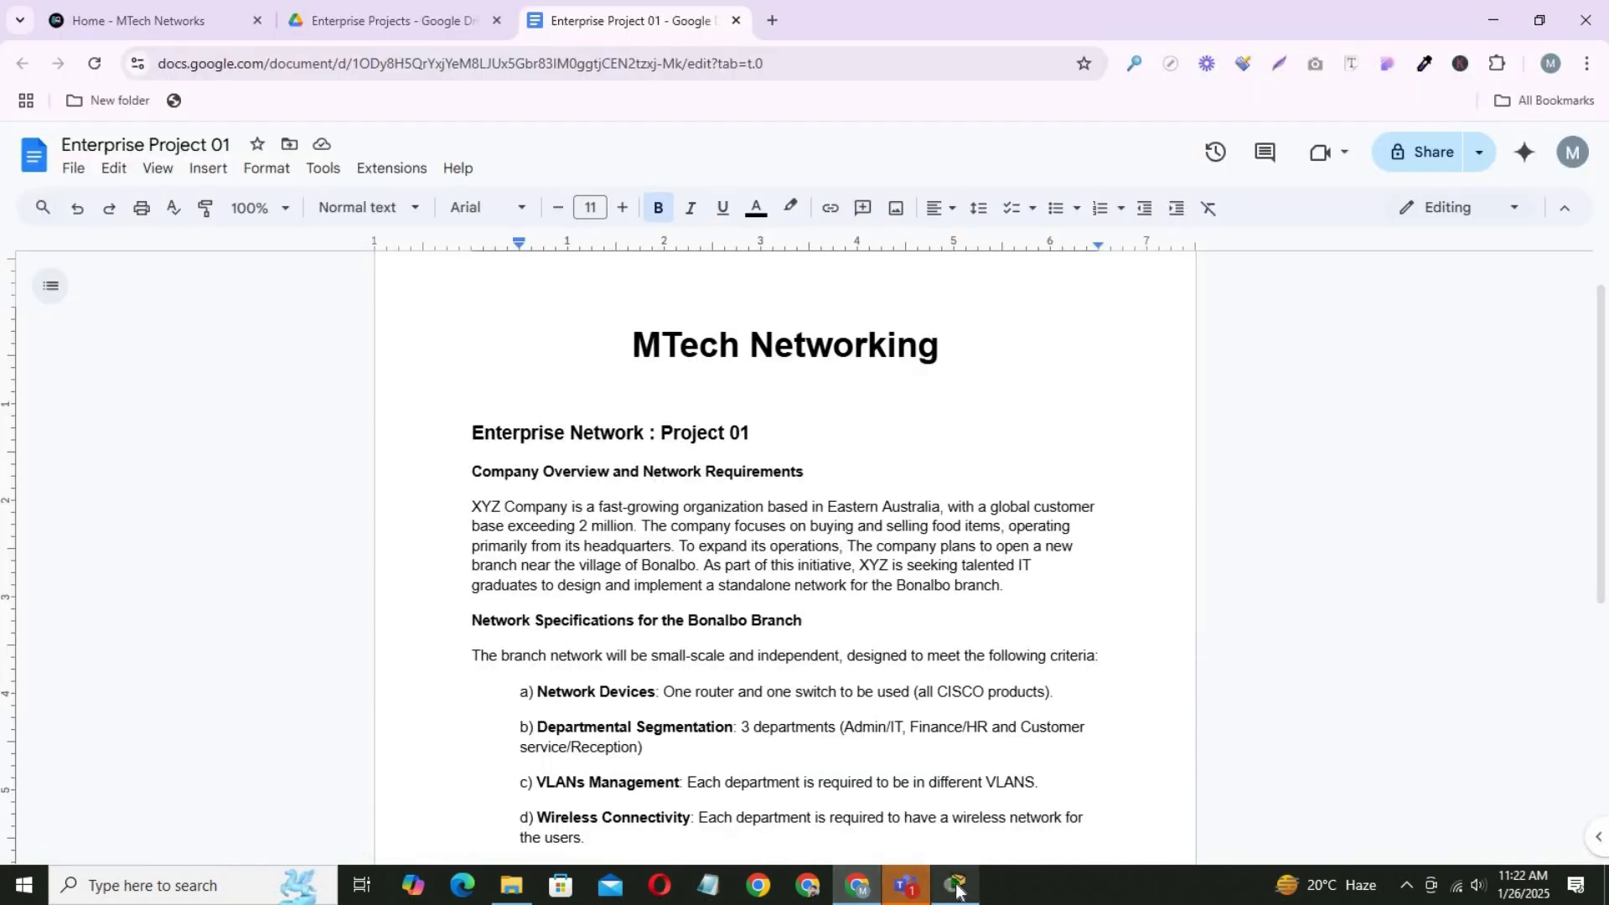
{"action": "left_click", "coordinate": [956, 887]}
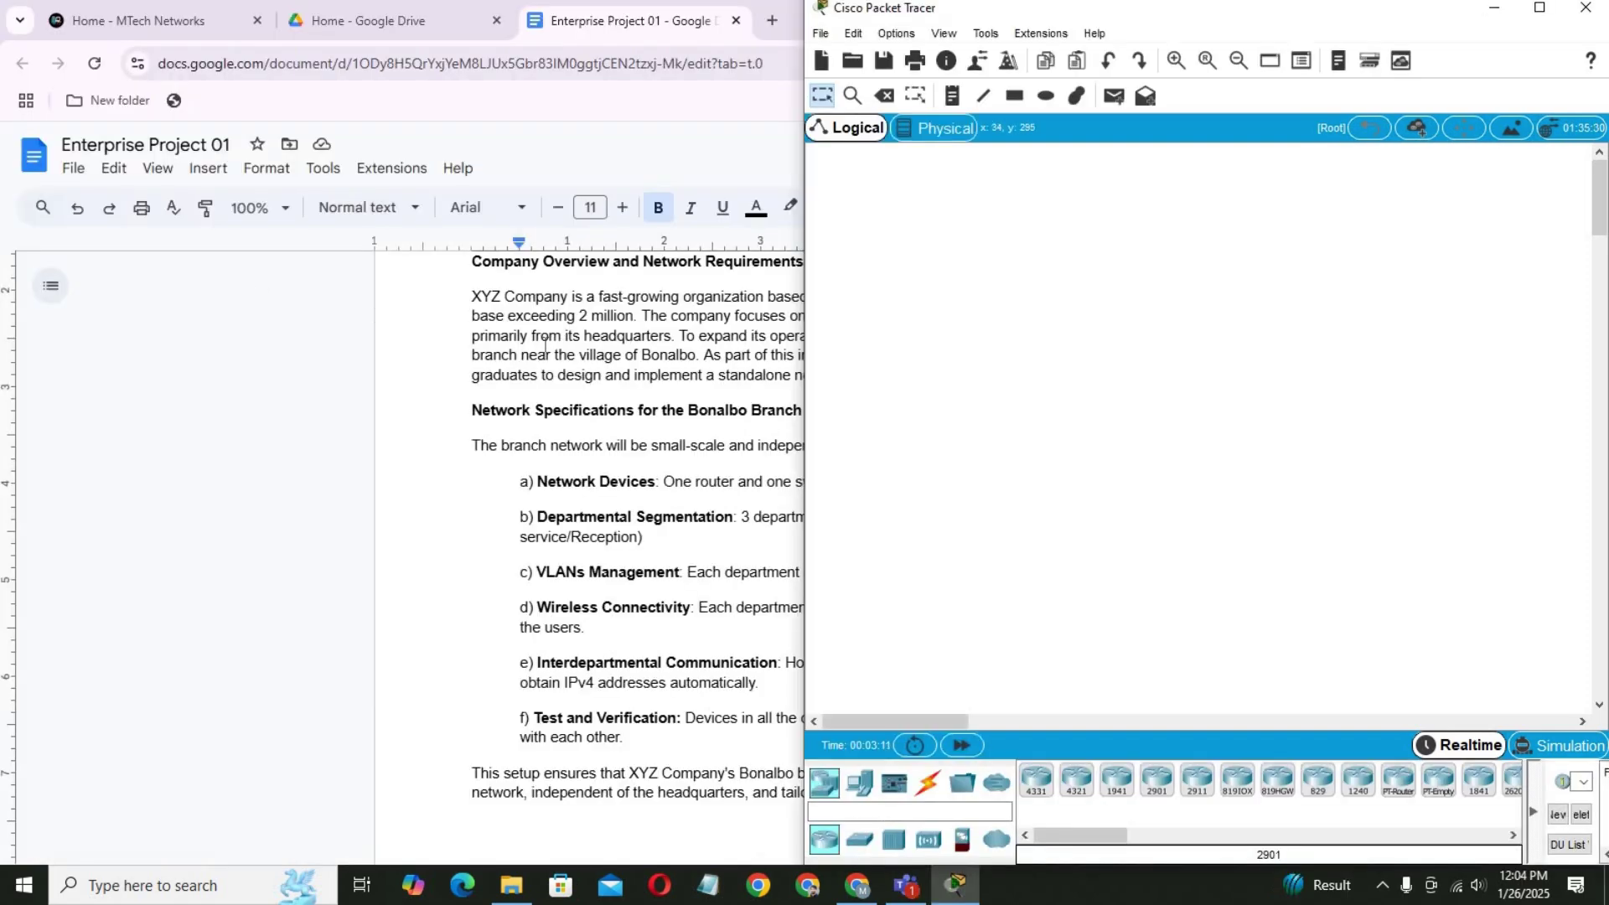
Dock the project document to the left half so Packet Tracer fills the right.
{"action": "left_click", "coordinate": [542, 339]}
{"action": "key", "text": "super+Left"}
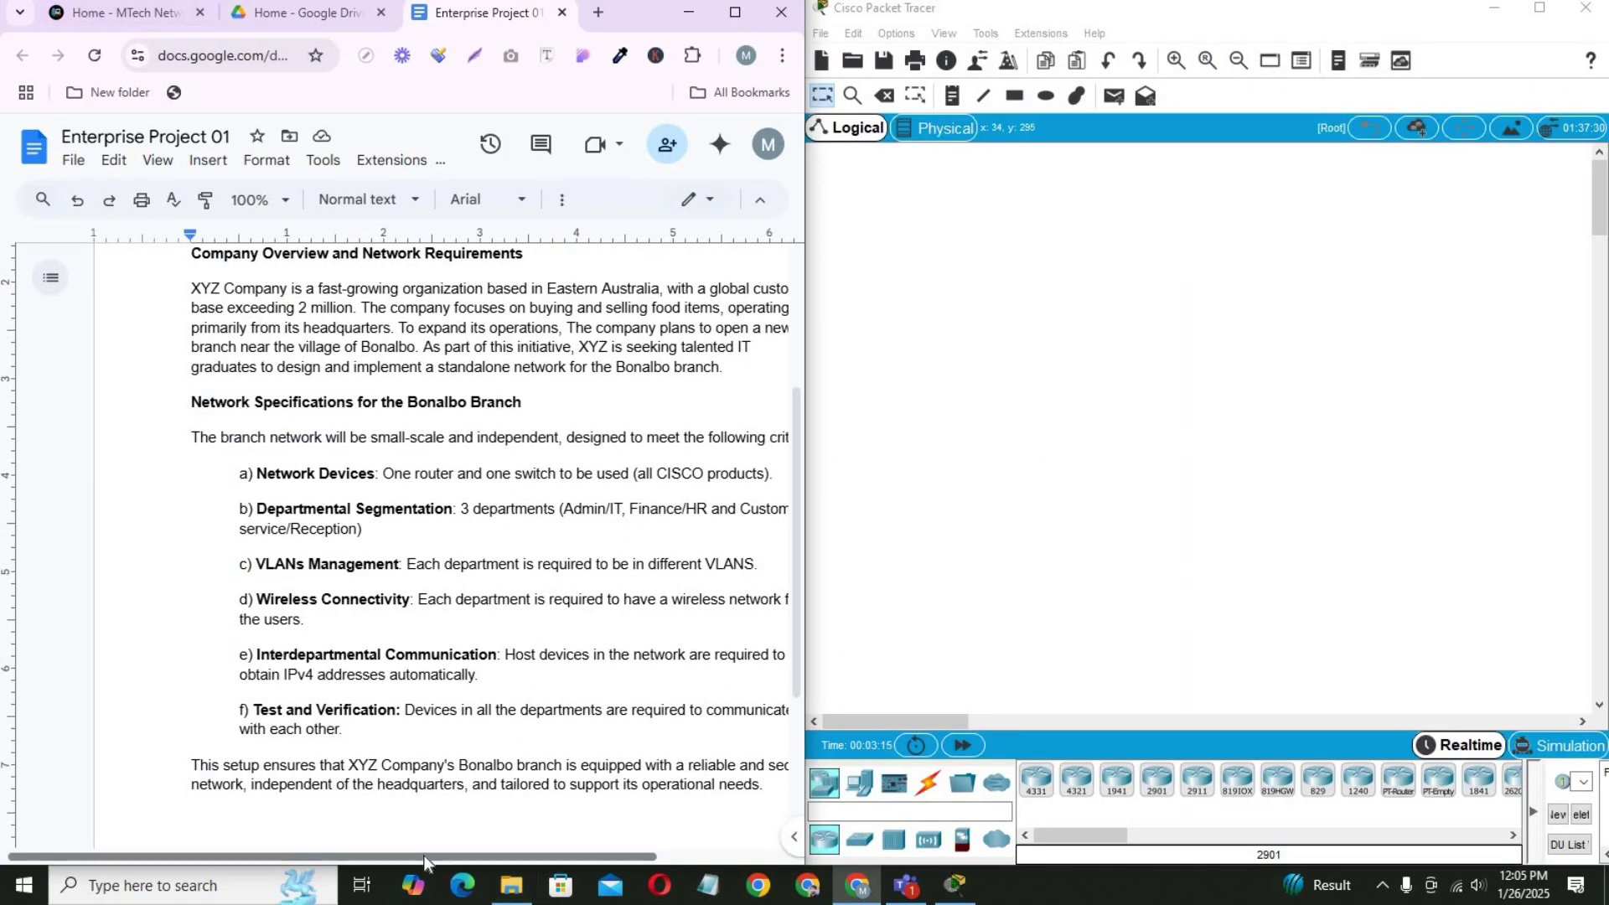
{"action": "left_click_drag", "start_coordinate": [424, 855], "coordinate": [491, 863]}
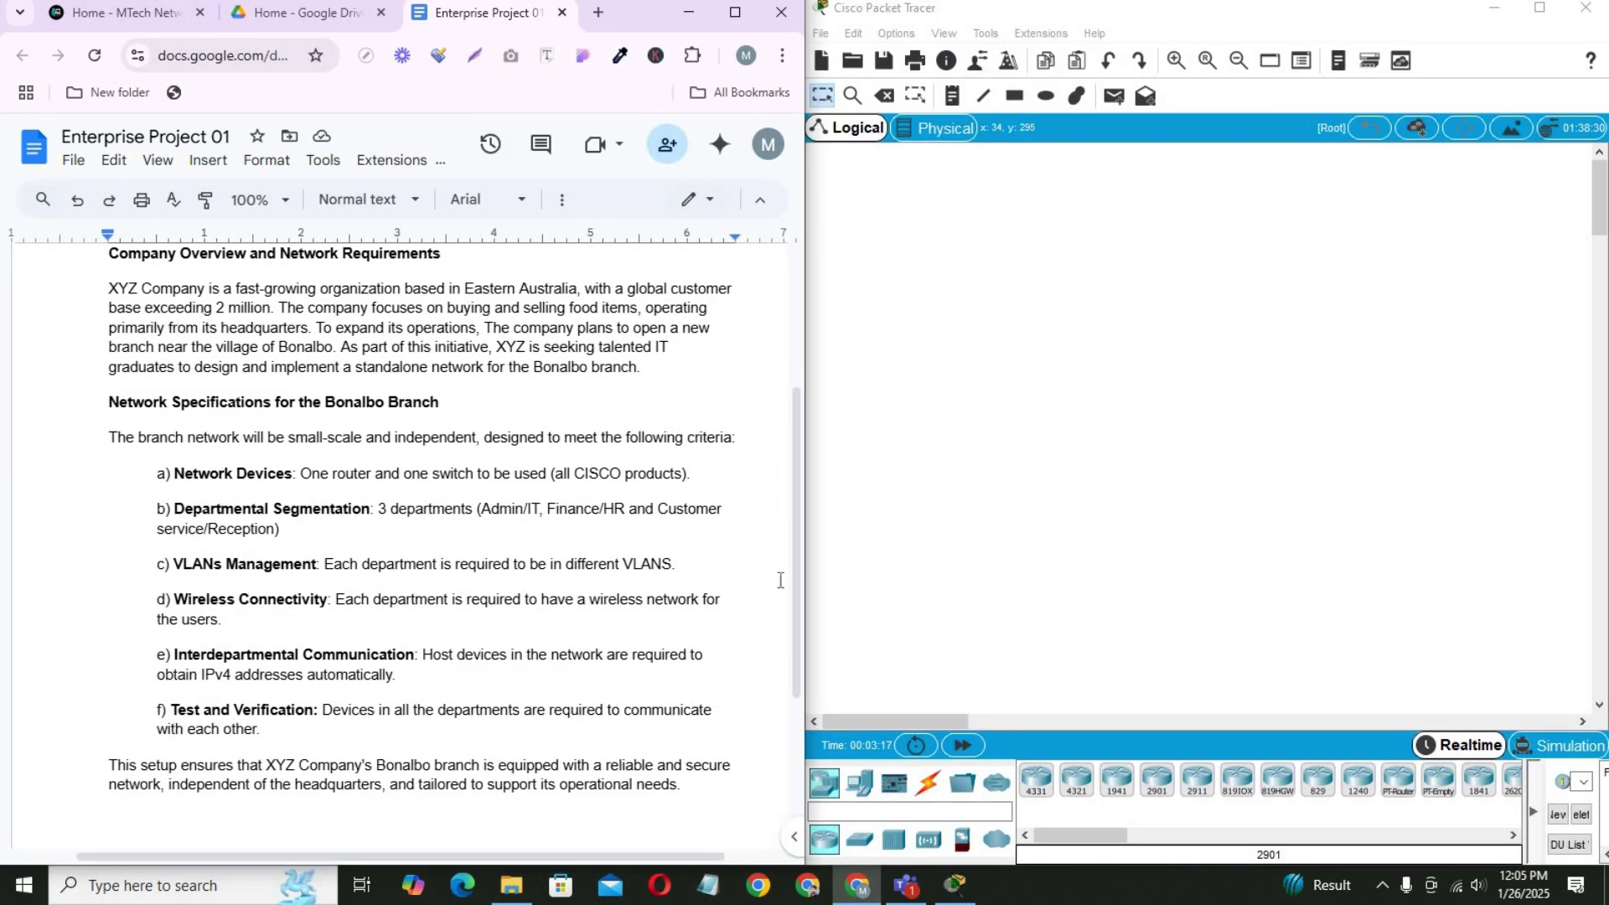
{"action": "scroll", "coordinate": [798, 519], "scroll_direction": "up", "scroll_amount": 1}
{"action": "scroll", "coordinate": [800, 511], "scroll_direction": "down", "scroll_amount": 1}
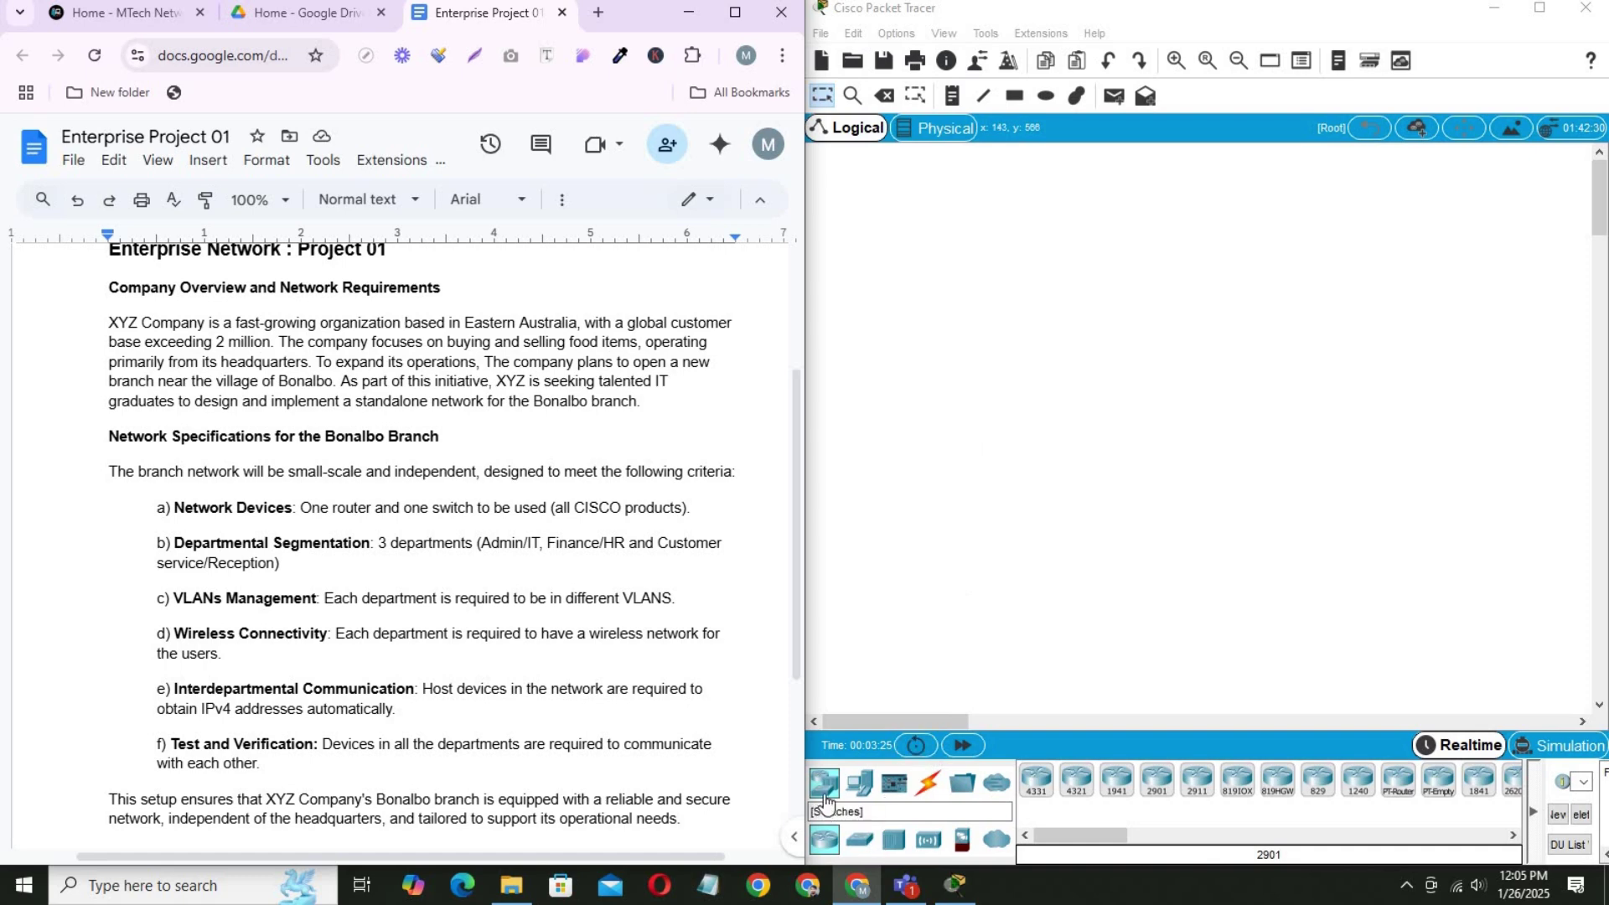
Place a 2911 router on the workspace and a 2960 switch below it.
{"action": "left_click", "coordinate": [1199, 781]}
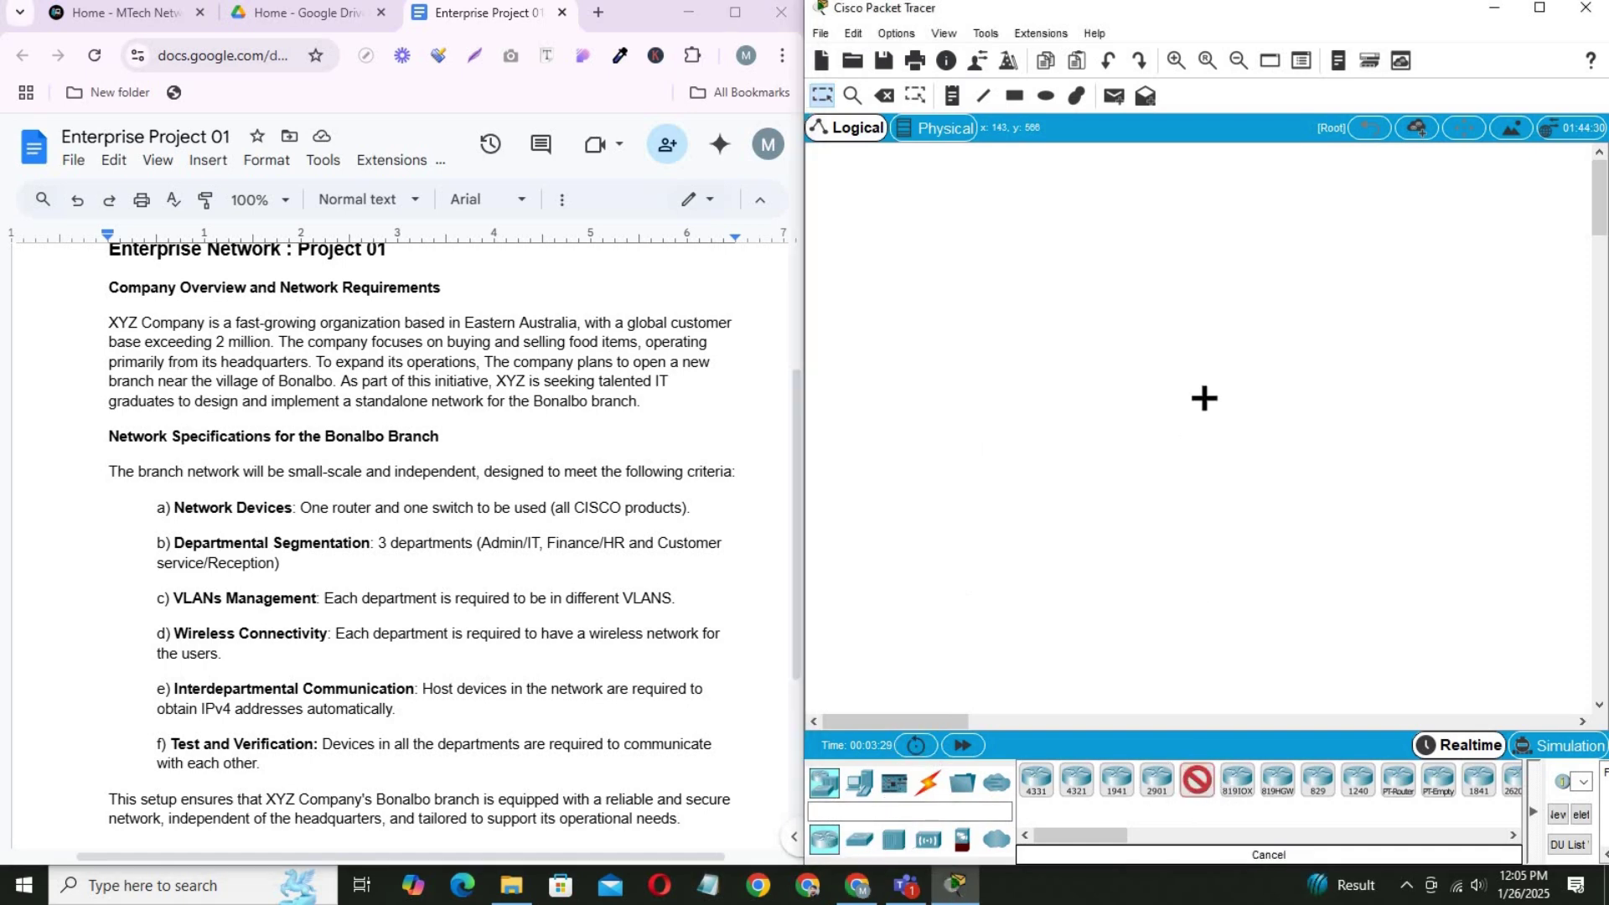
{"action": "left_click", "coordinate": [1191, 290]}
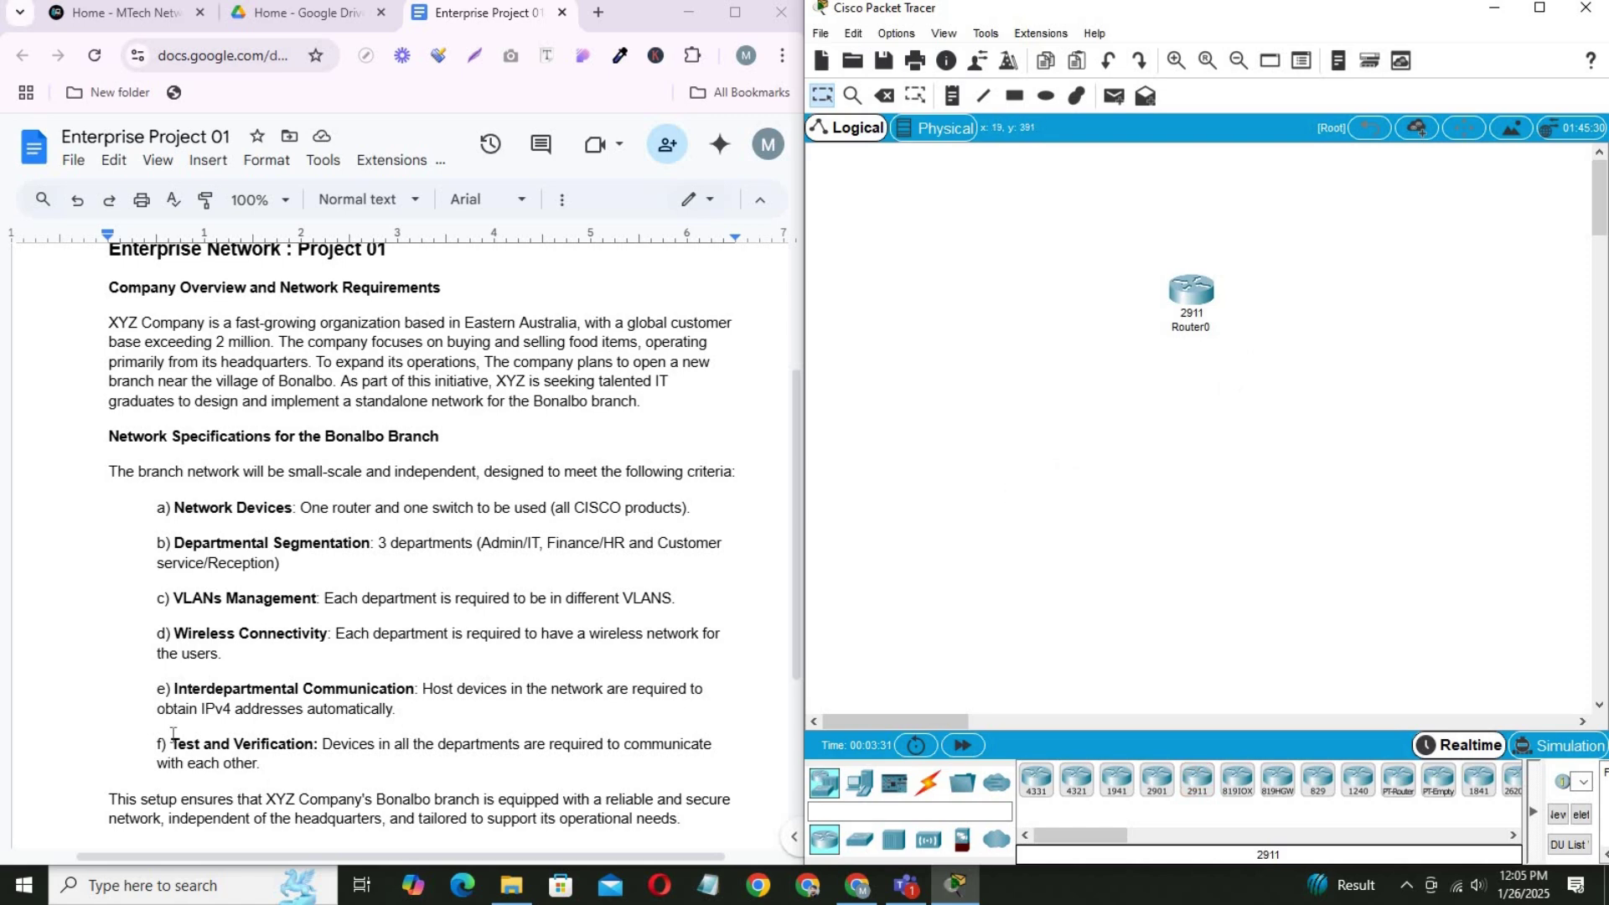
{"action": "left_click", "coordinate": [860, 839]}
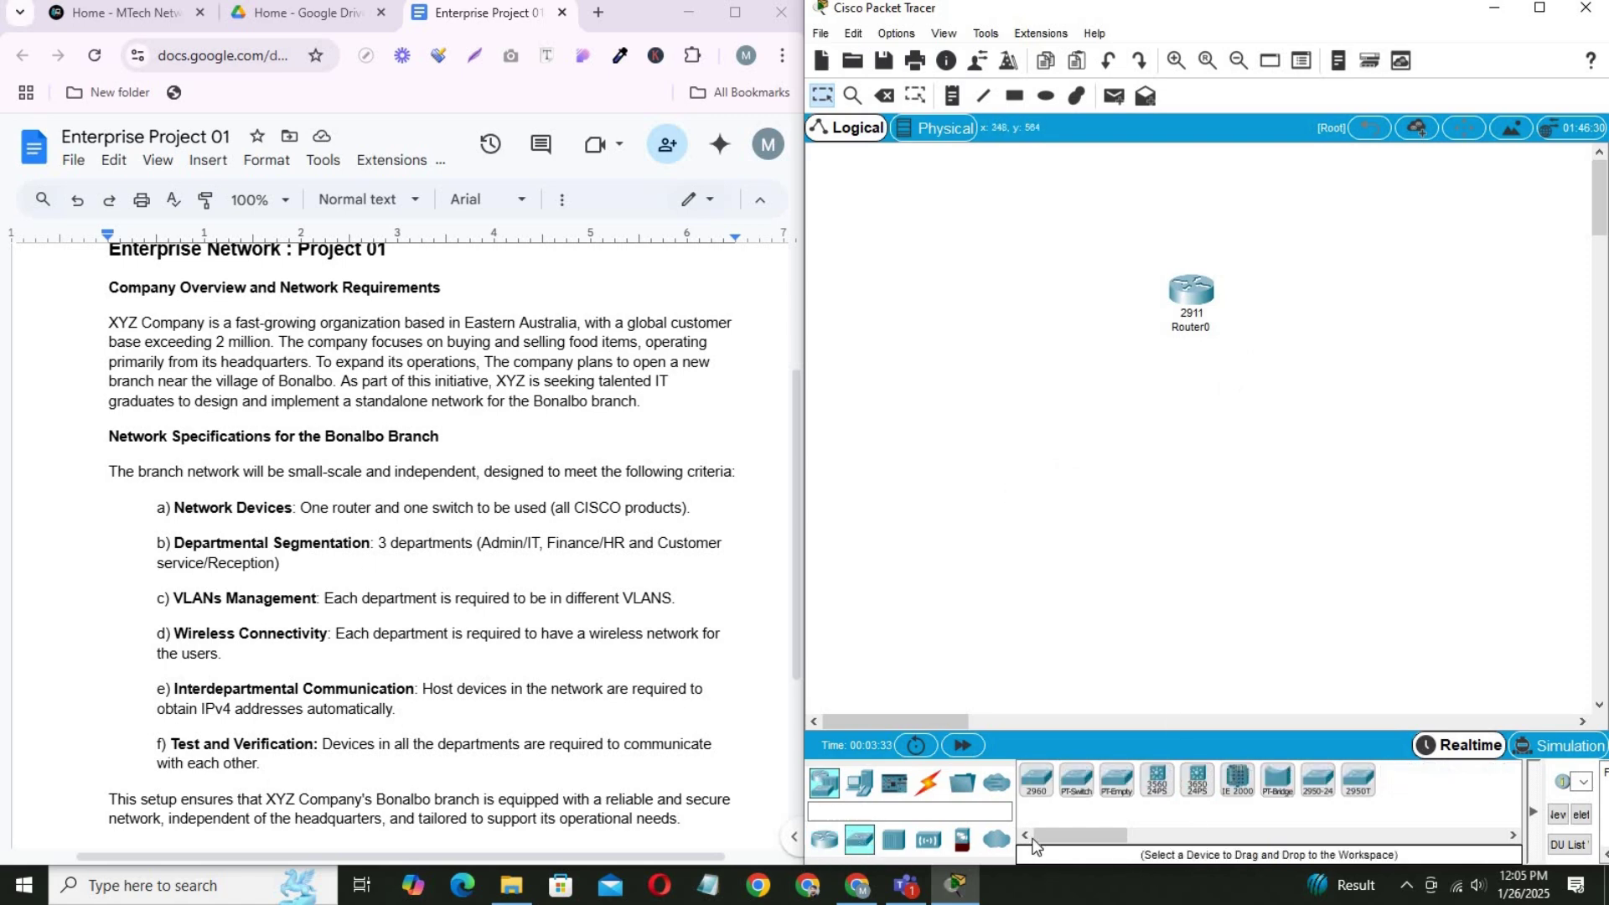
{"action": "left_click", "coordinate": [1036, 781]}
{"action": "left_click", "coordinate": [1190, 438]}
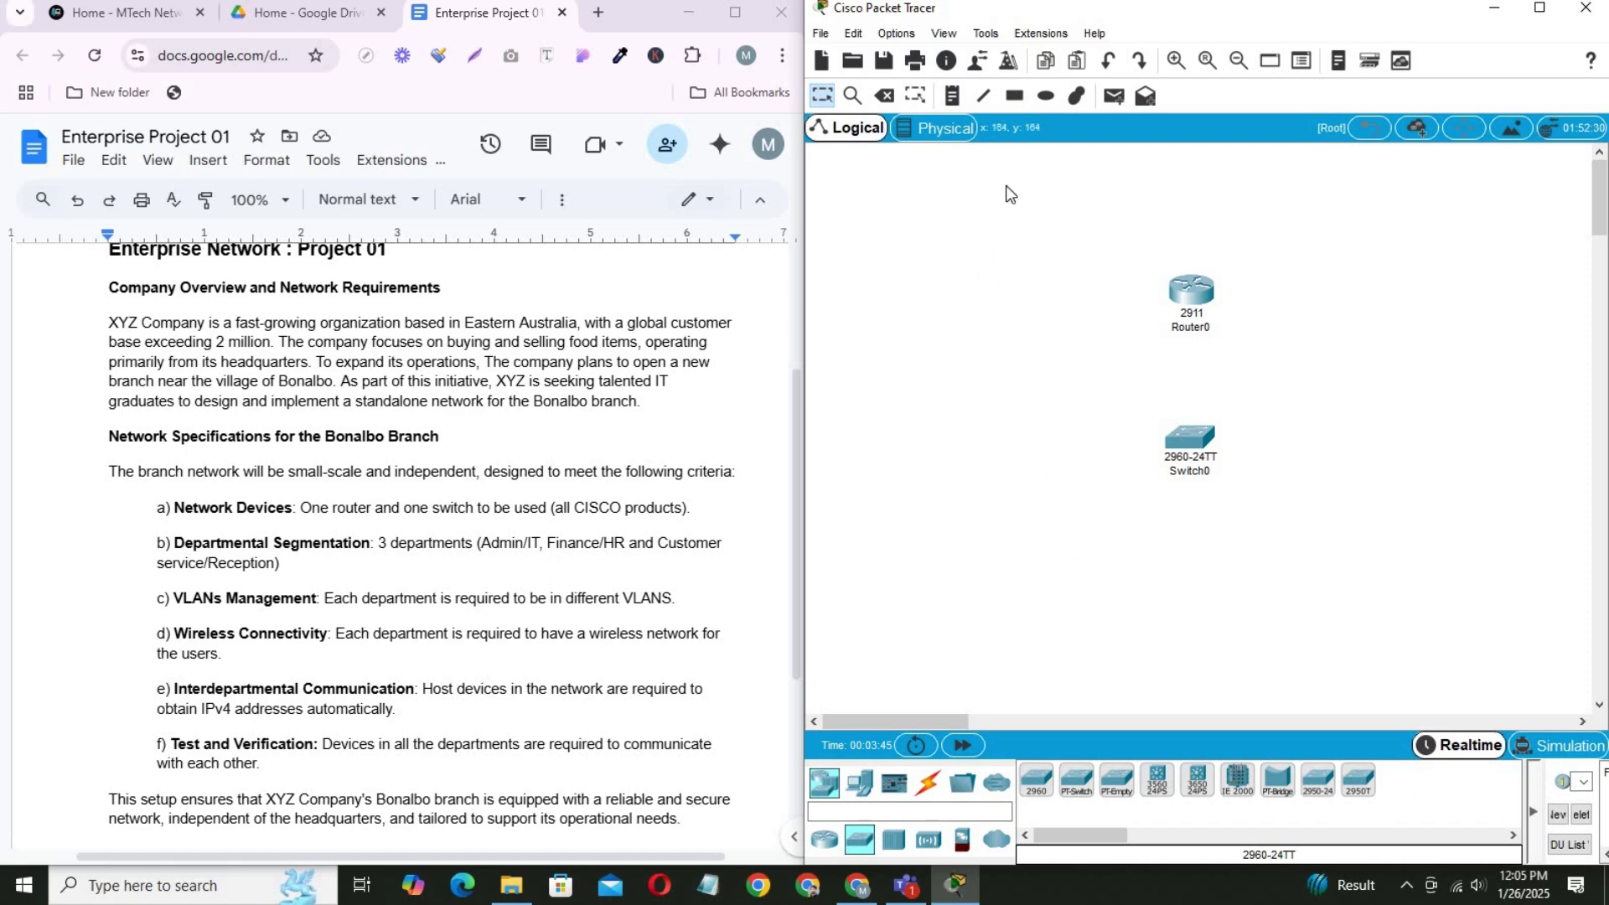
Draw a solid light green rectangle below the switch.
{"action": "left_click", "coordinate": [1016, 96]}
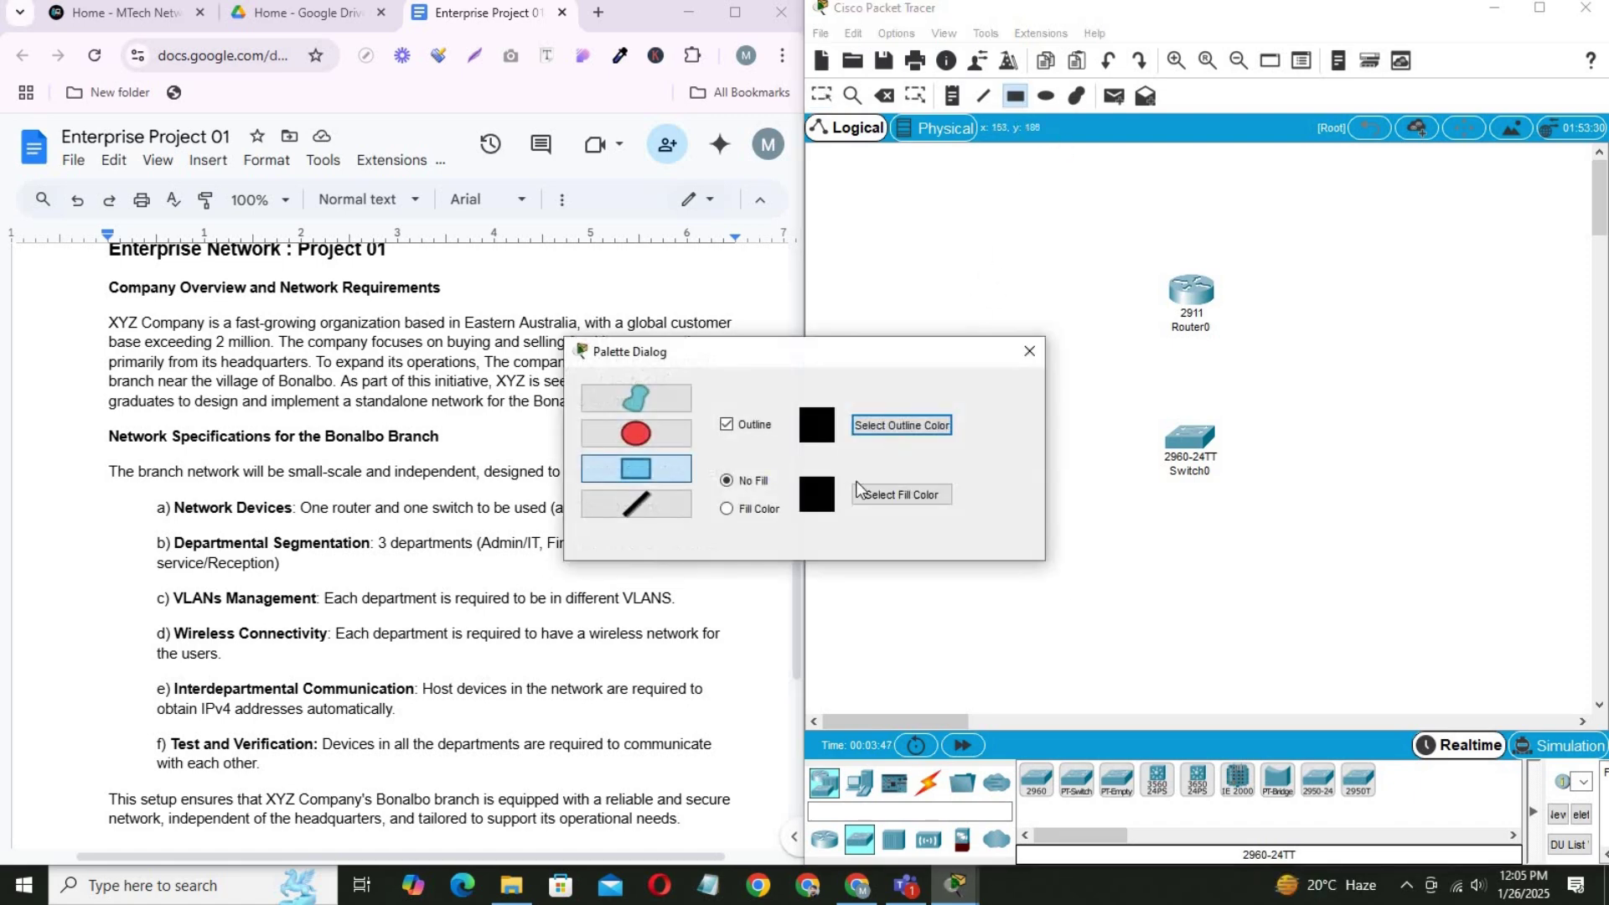
{"action": "left_click", "coordinate": [761, 509]}
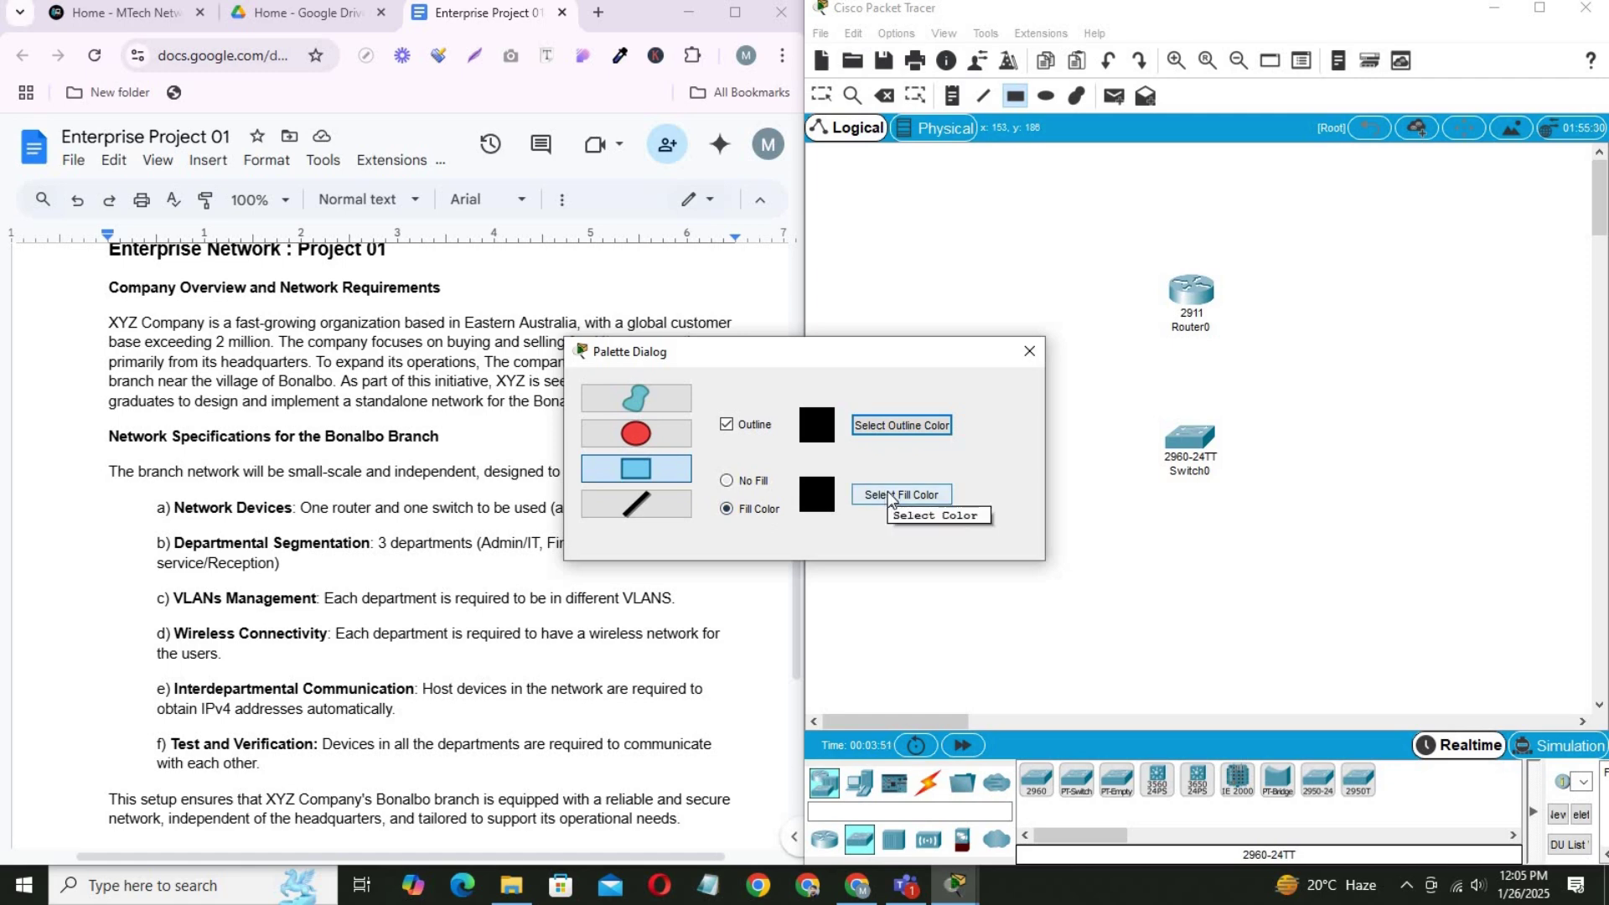
{"action": "left_click", "coordinate": [890, 496]}
{"action": "left_click", "coordinate": [938, 639]}
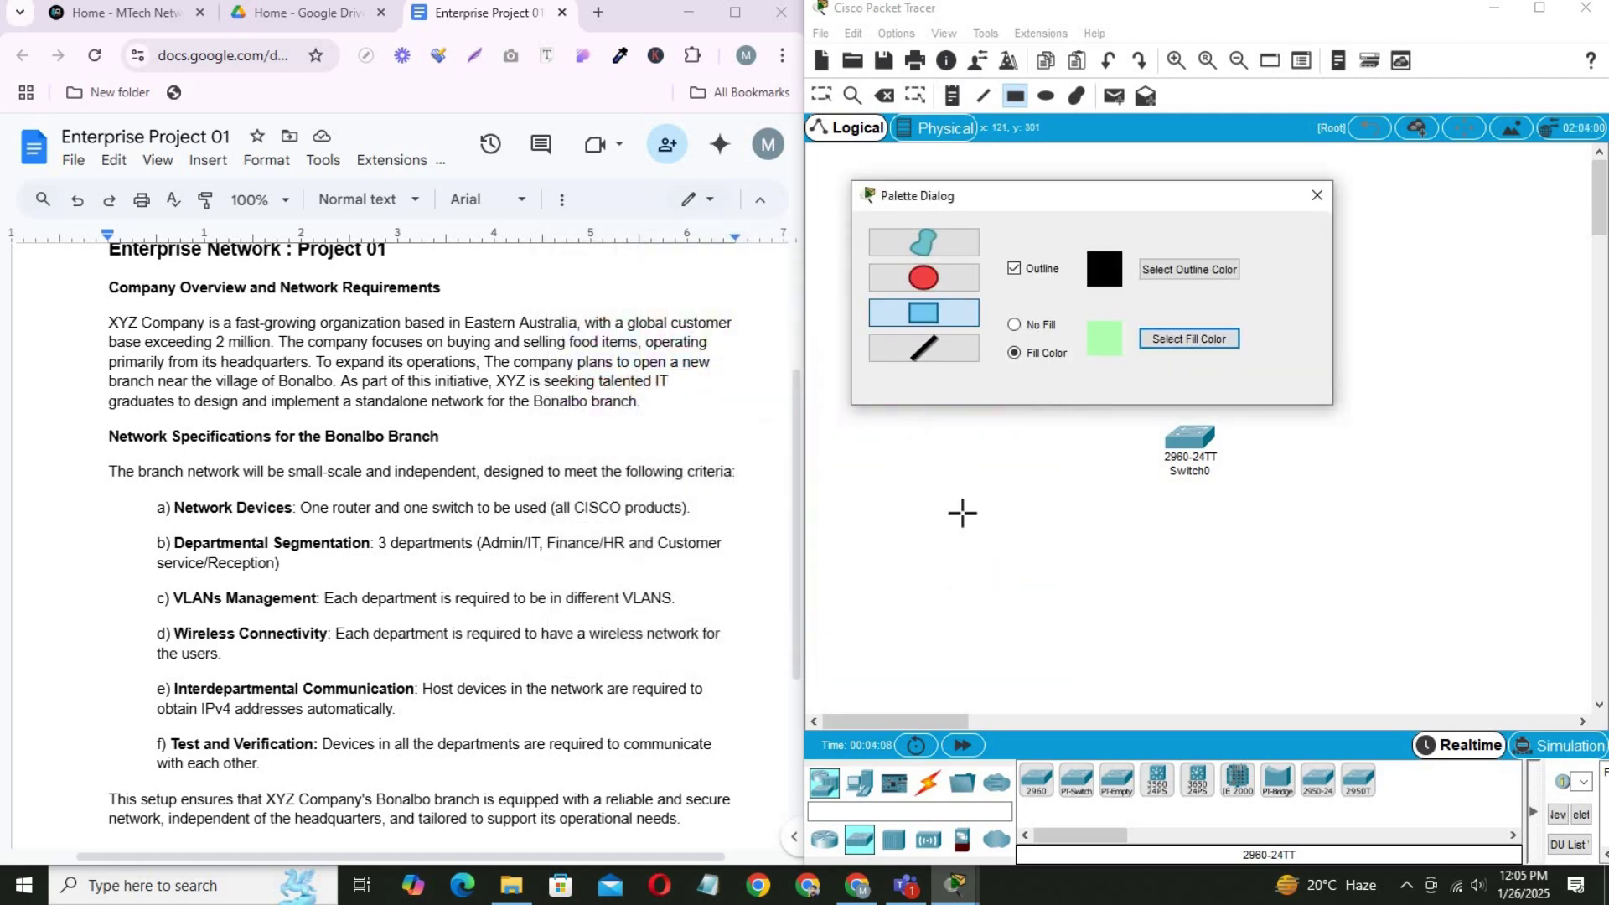
{"action": "mouse_move", "coordinate": [1070, 534]}
{"action": "left_mouse_down"}
{"action": "mouse_move", "coordinate": [1324, 644]}
{"action": "mouse_move", "coordinate": [1318, 718]}
{"action": "mouse_move", "coordinate": [1339, 703]}
{"action": "left_mouse_up"}
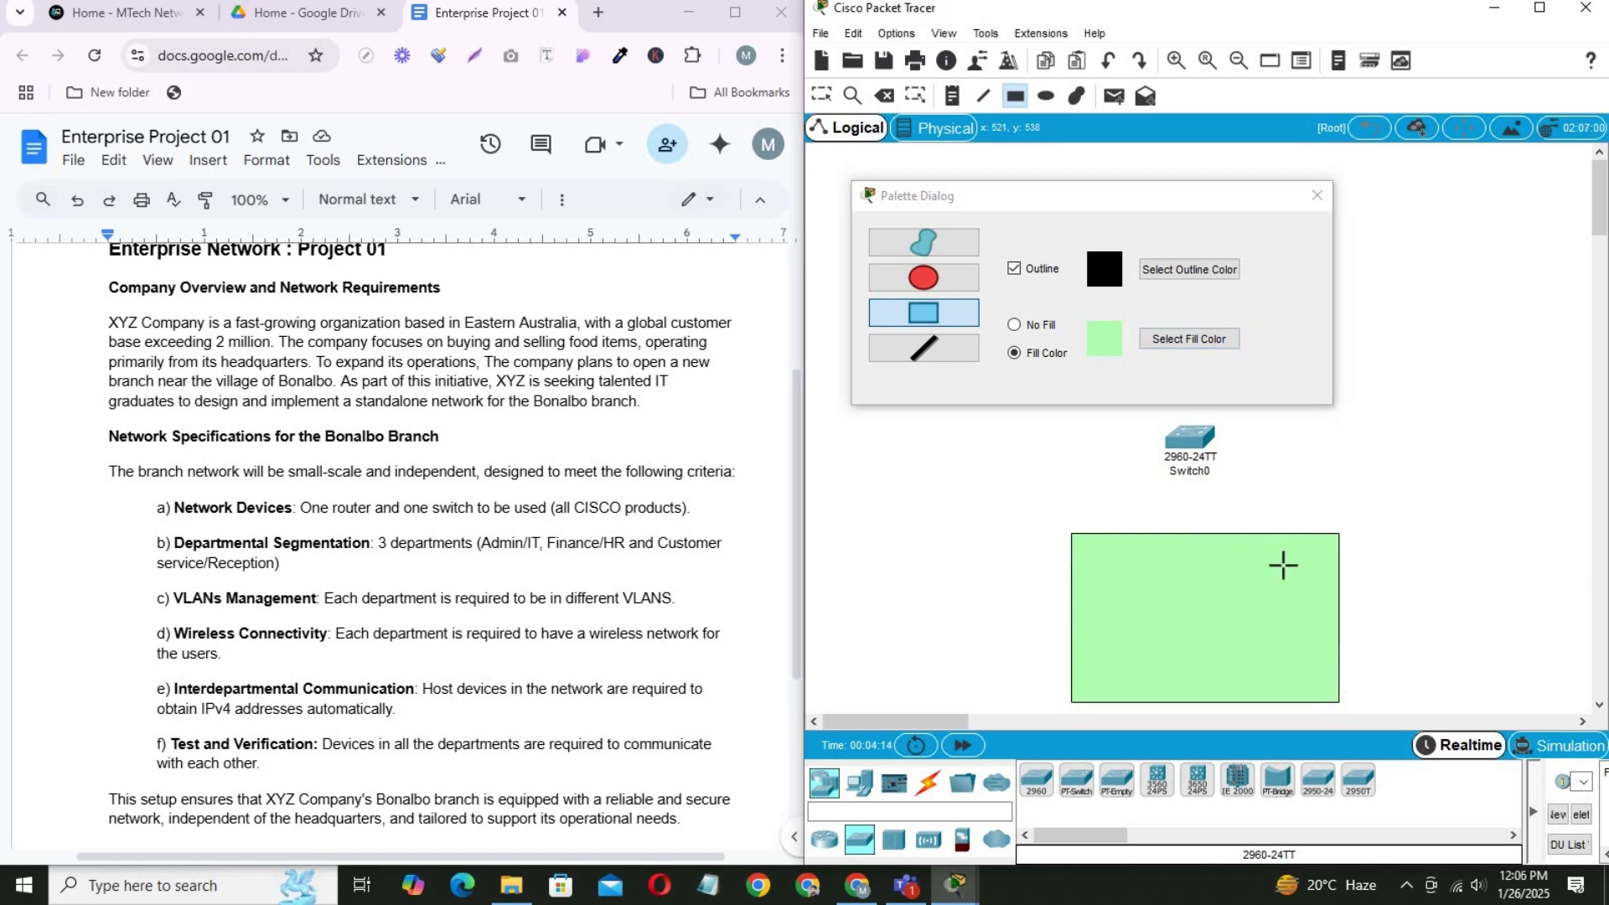
Draw a light yellow filled rectangle on the left side.
{"action": "left_click", "coordinate": [1227, 340]}
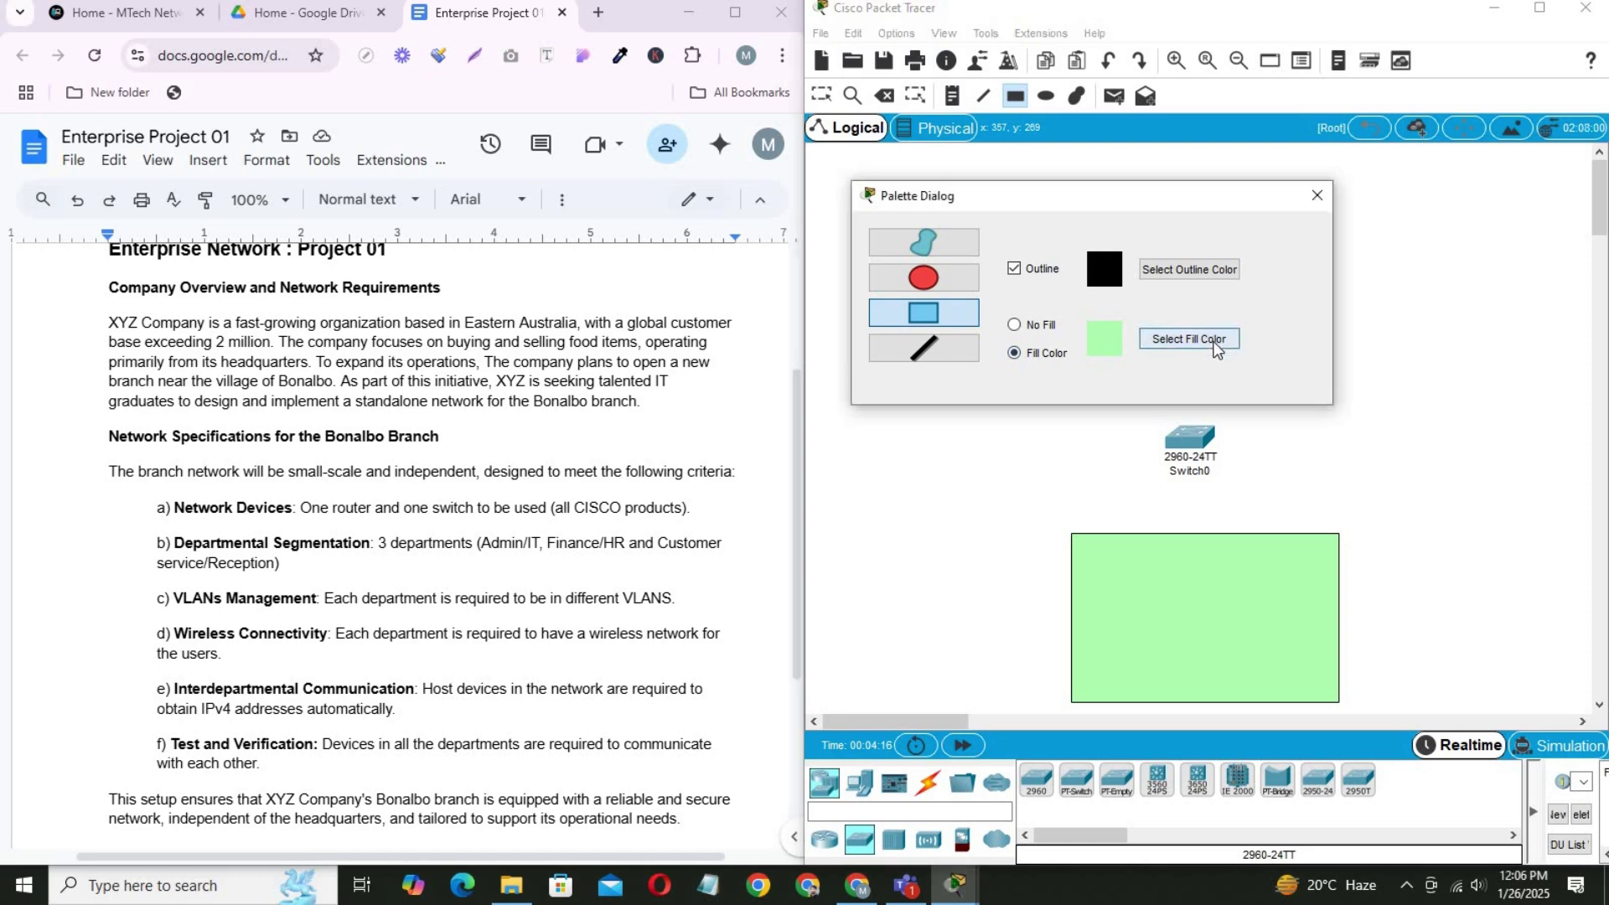
{"action": "left_click", "coordinate": [975, 444]}
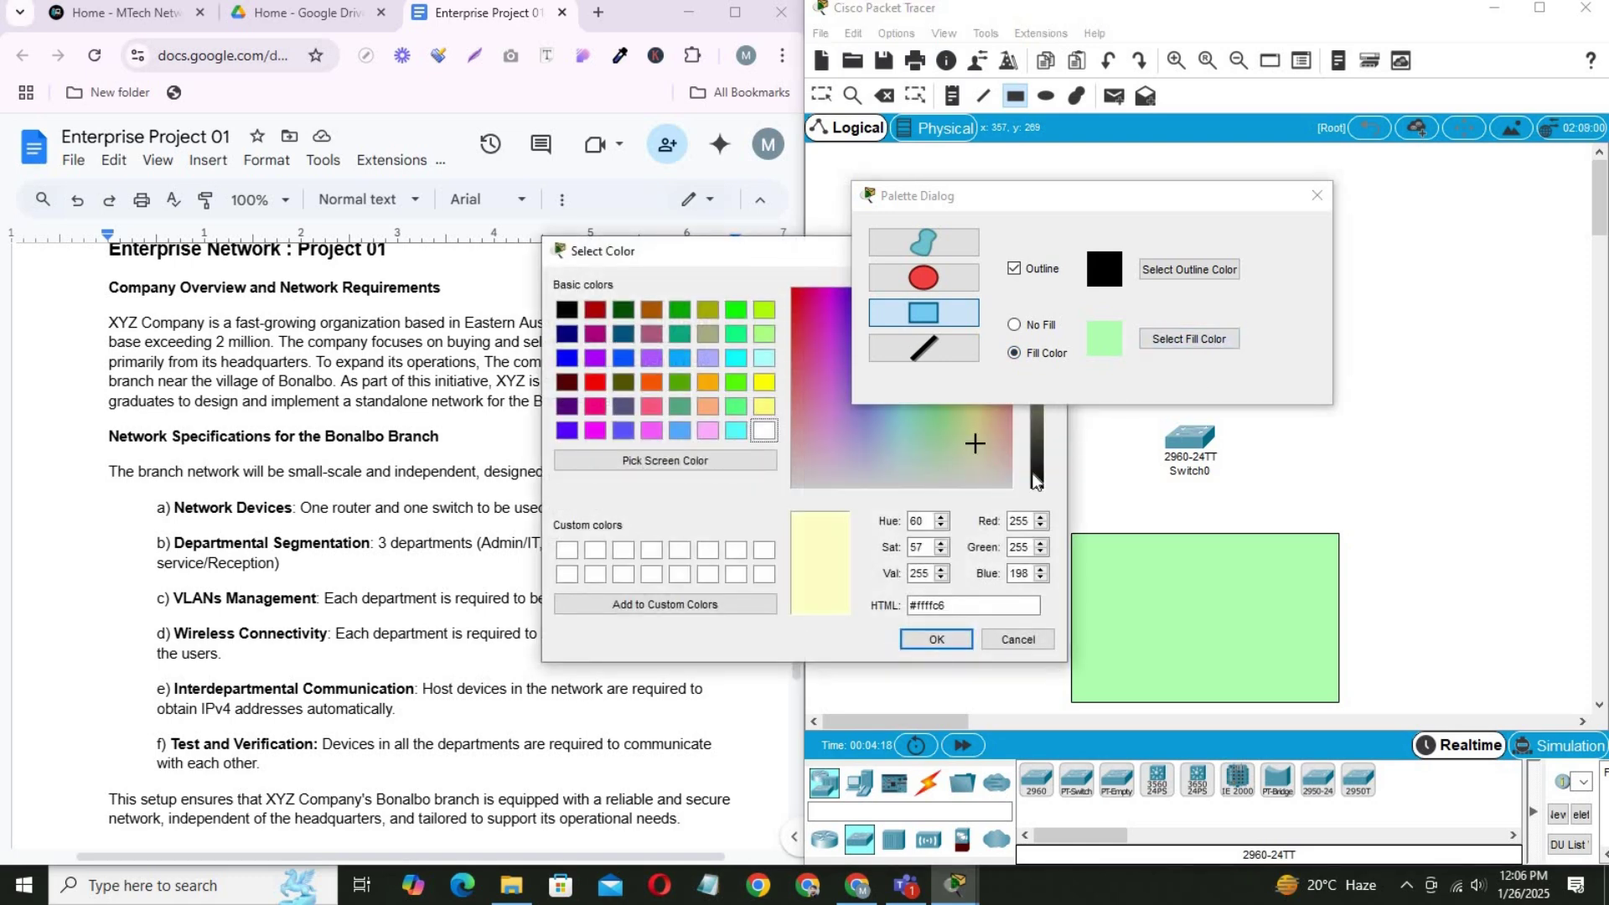
{"action": "left_click", "coordinate": [936, 639]}
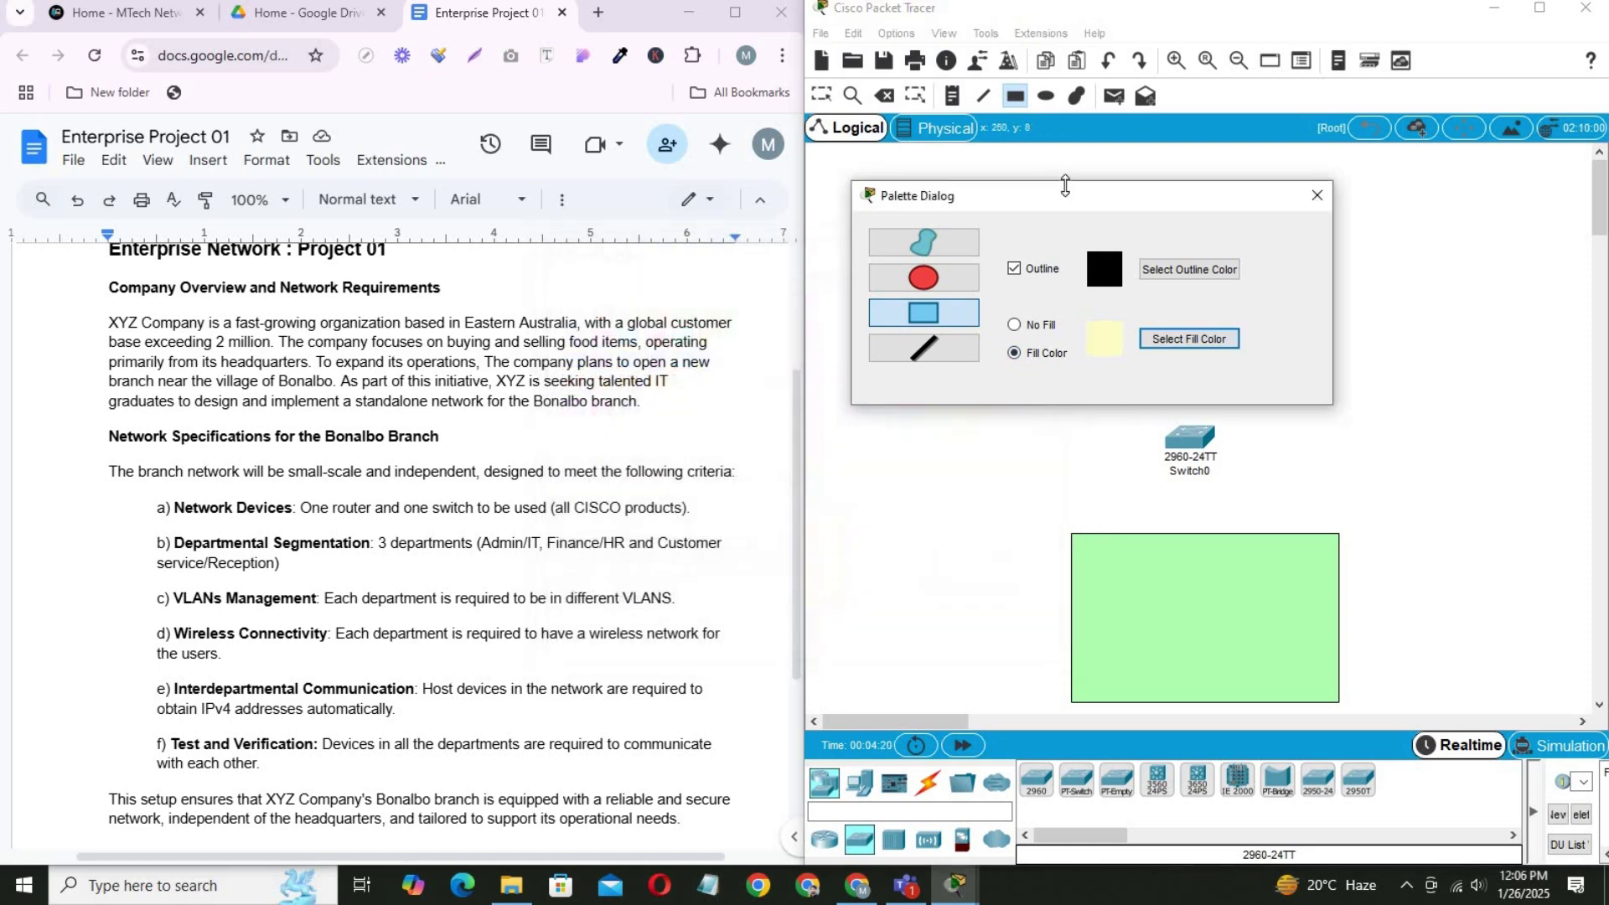
{"action": "left_click_drag", "start_coordinate": [1124, 196], "coordinate": [1387, 192]}
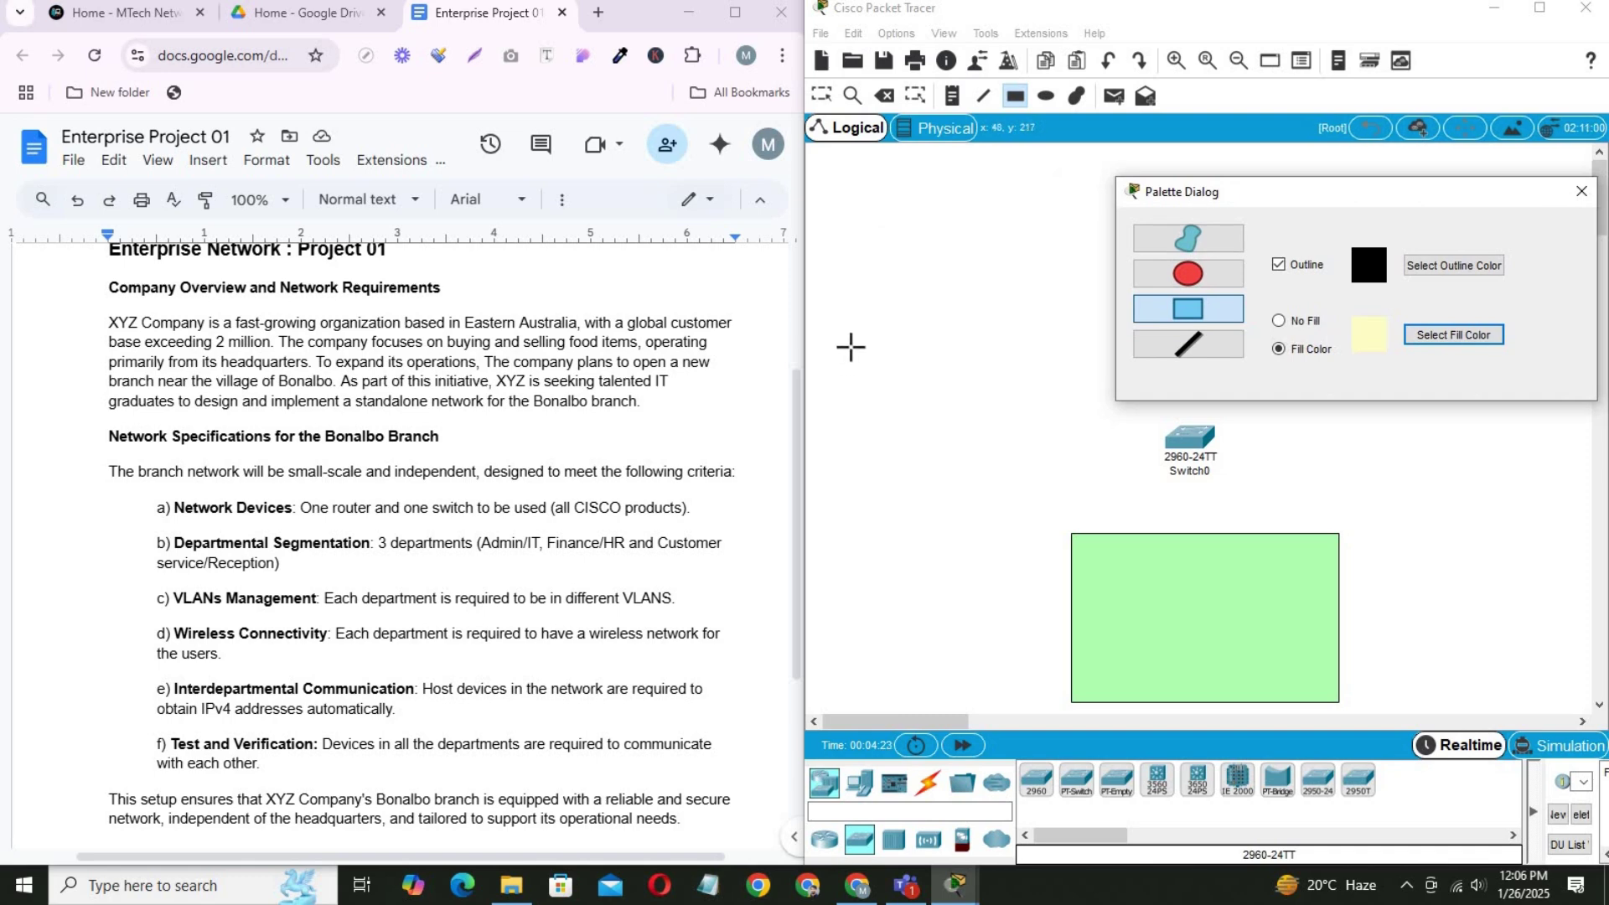
{"action": "left_click_drag", "start_coordinate": [840, 341], "coordinate": [1029, 540]}
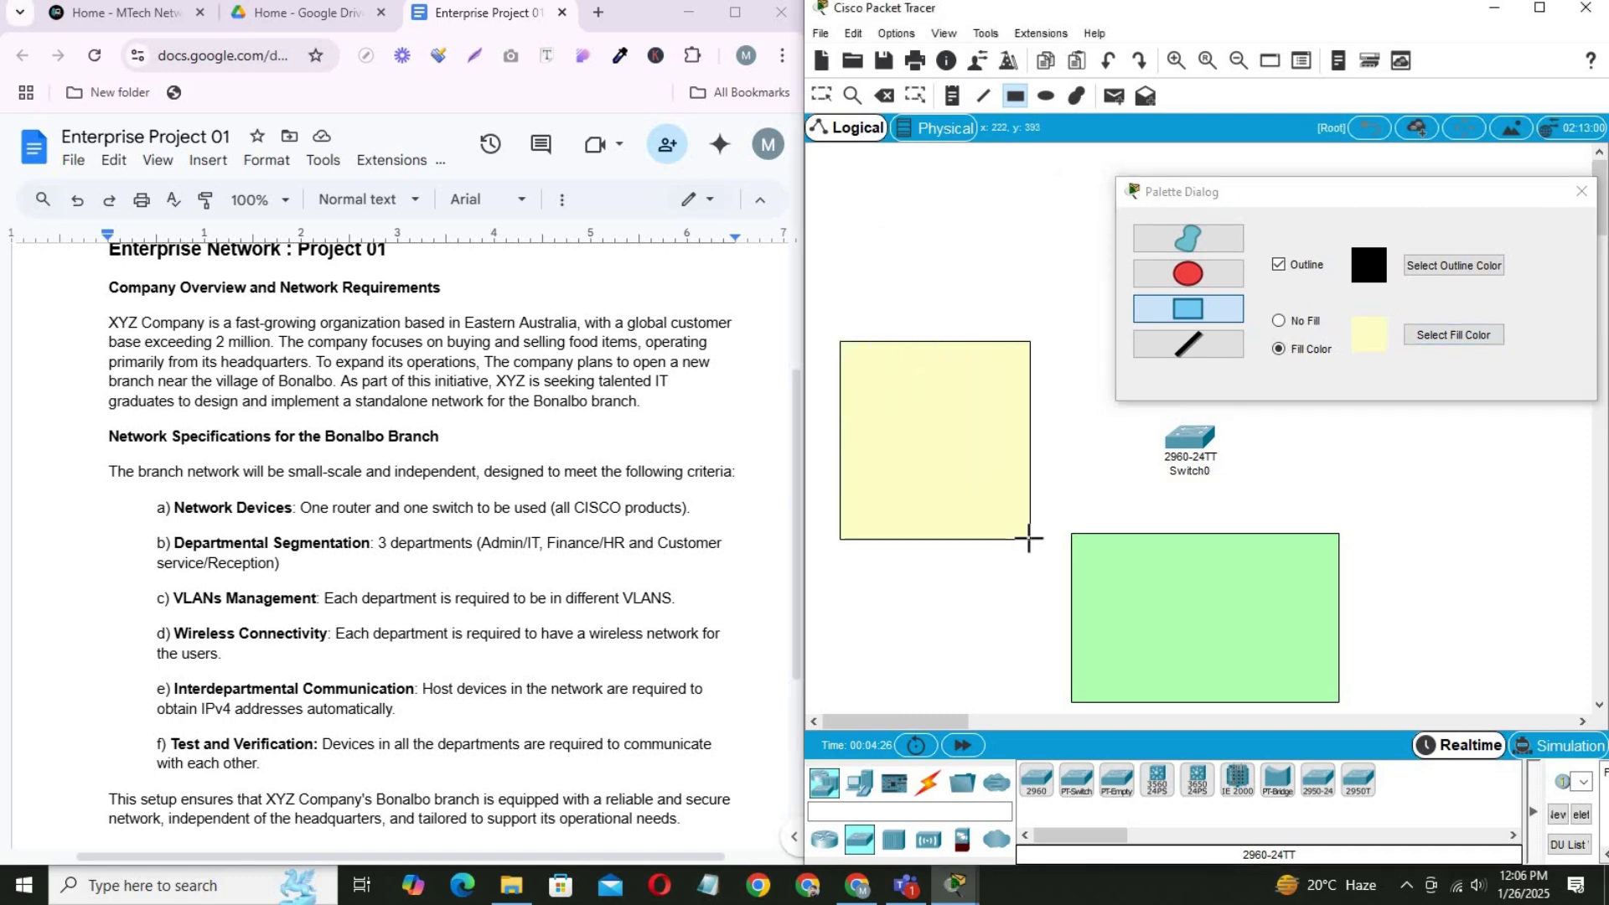
Draw a pink filled rectangle on the right side of the workspace.
{"action": "left_click_drag", "start_coordinate": [1300, 191], "coordinate": [910, 167]}
{"action": "left_click", "coordinate": [1044, 309]}
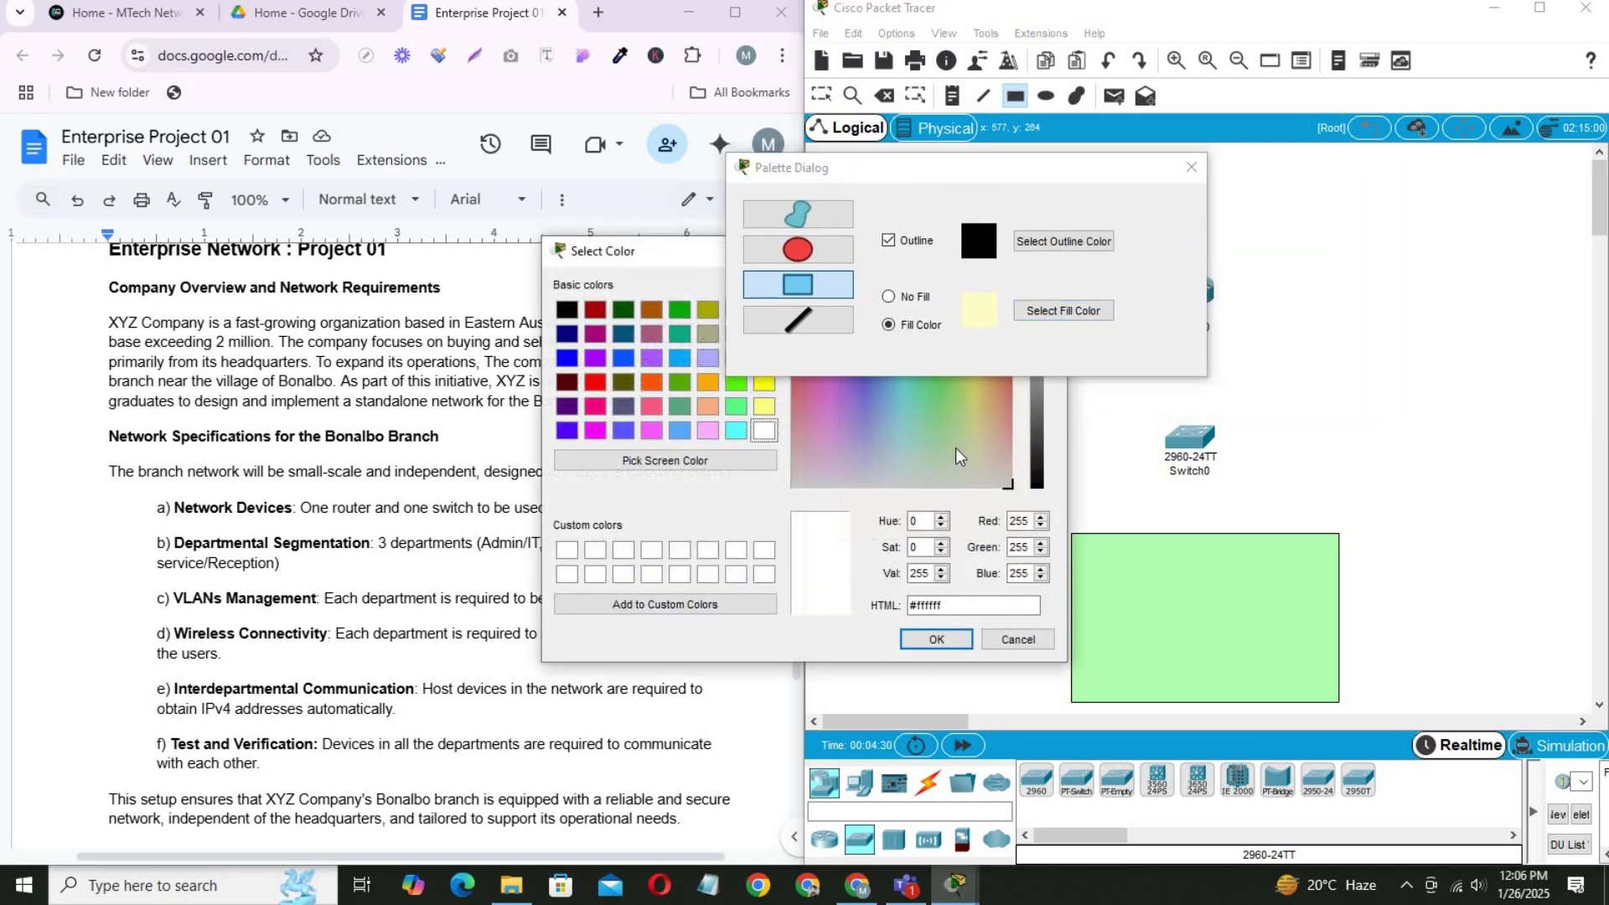
{"action": "left_click", "coordinate": [992, 444]}
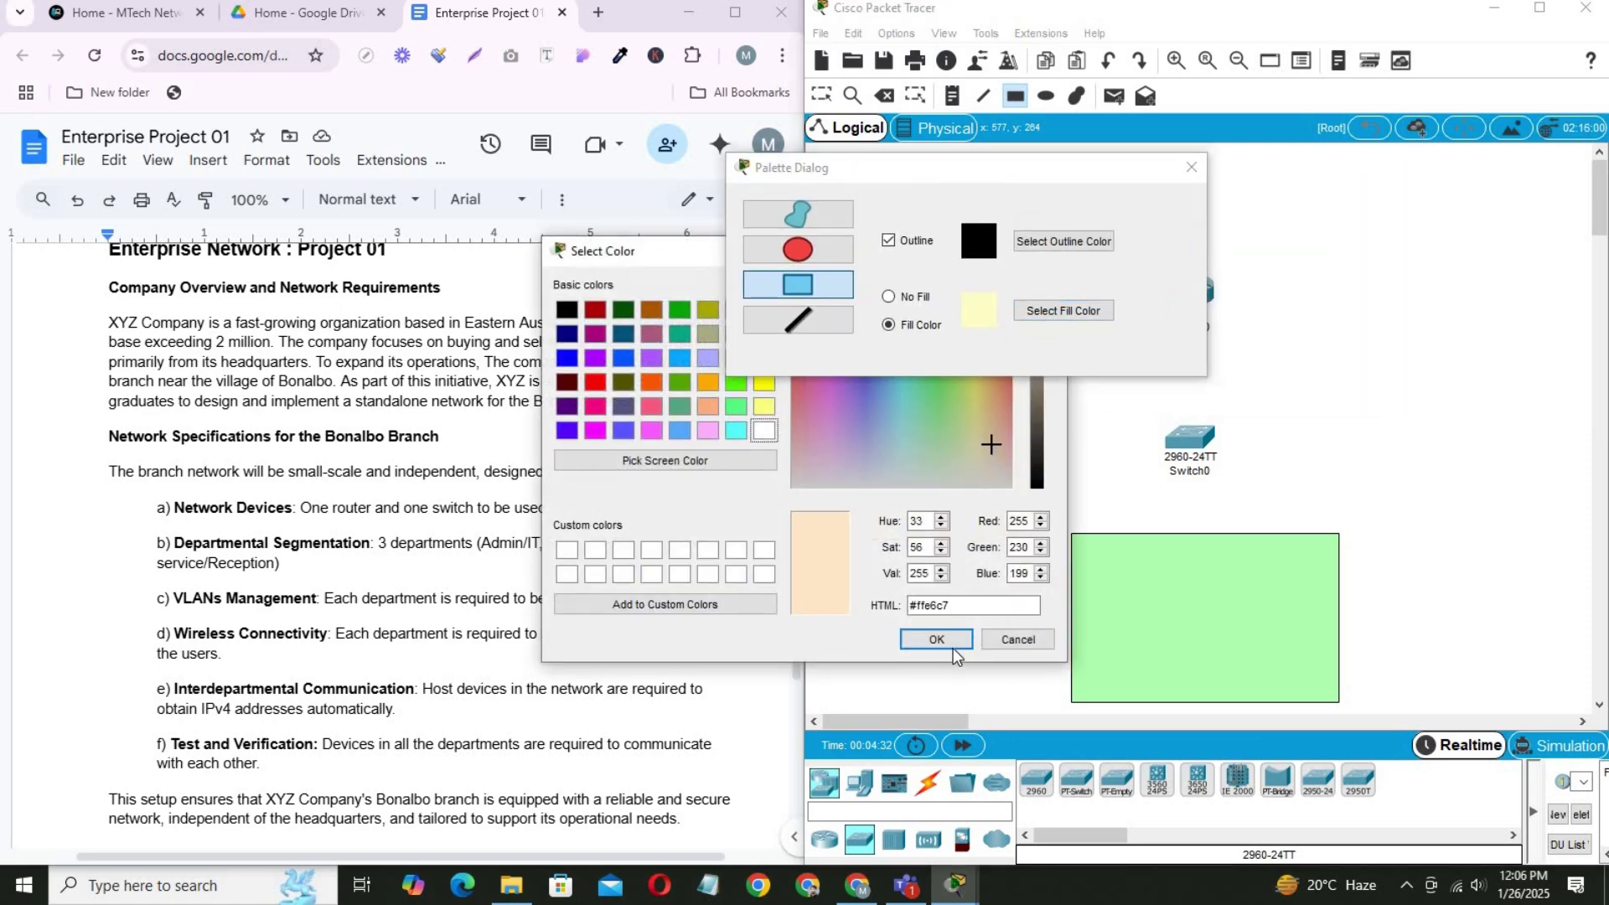
{"action": "left_click_drag", "start_coordinate": [987, 426], "coordinate": [1003, 450]}
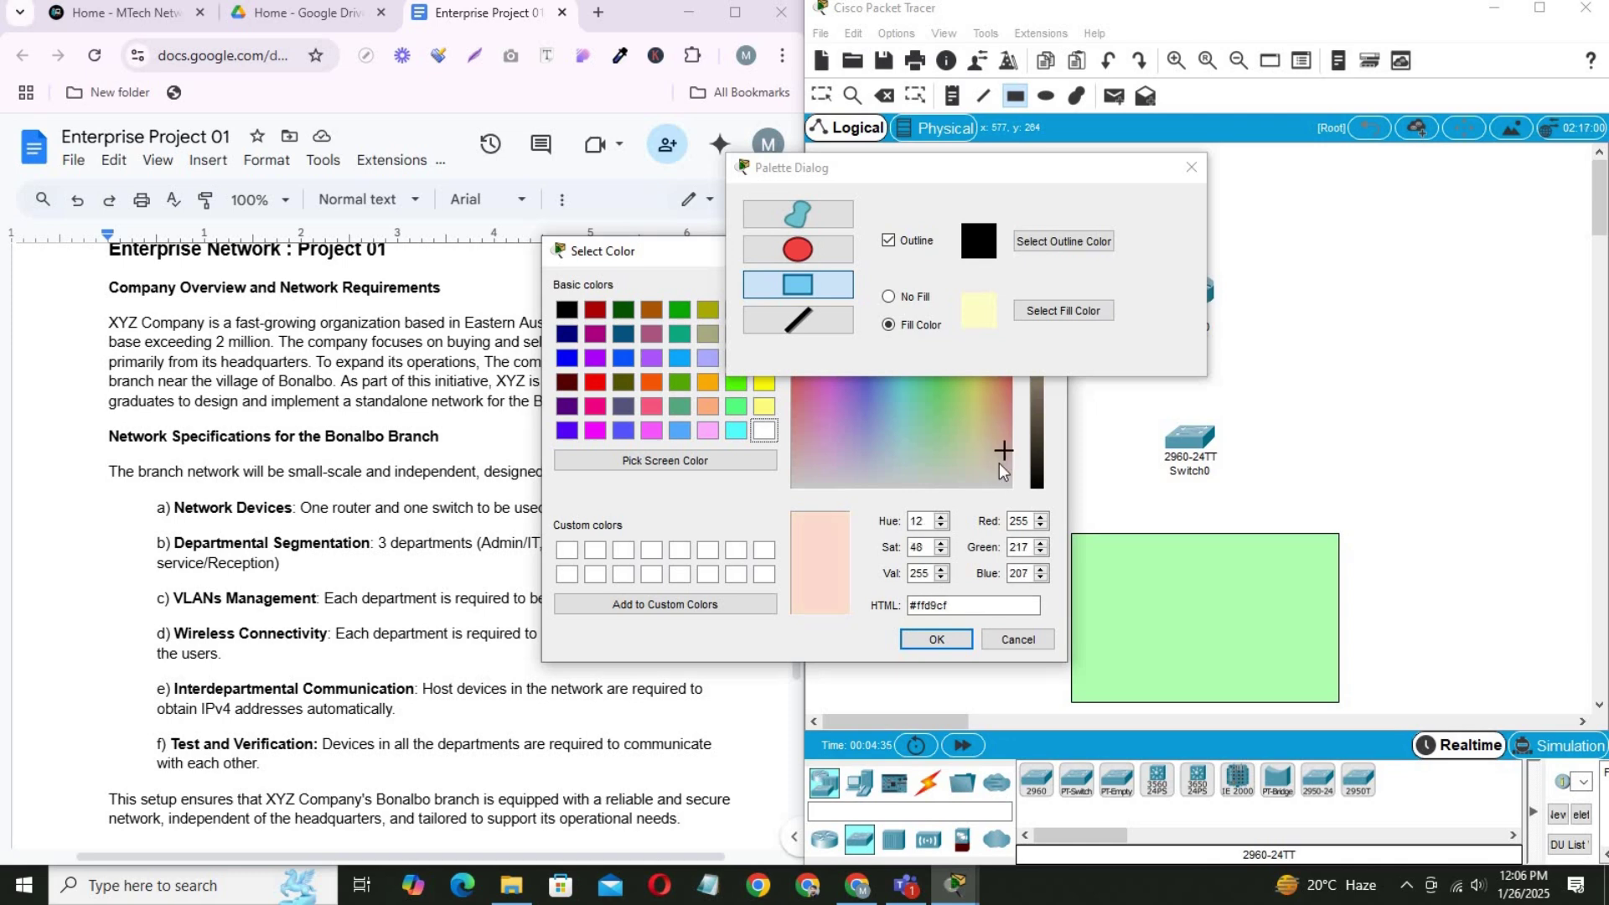
{"action": "left_click", "coordinate": [936, 639]}
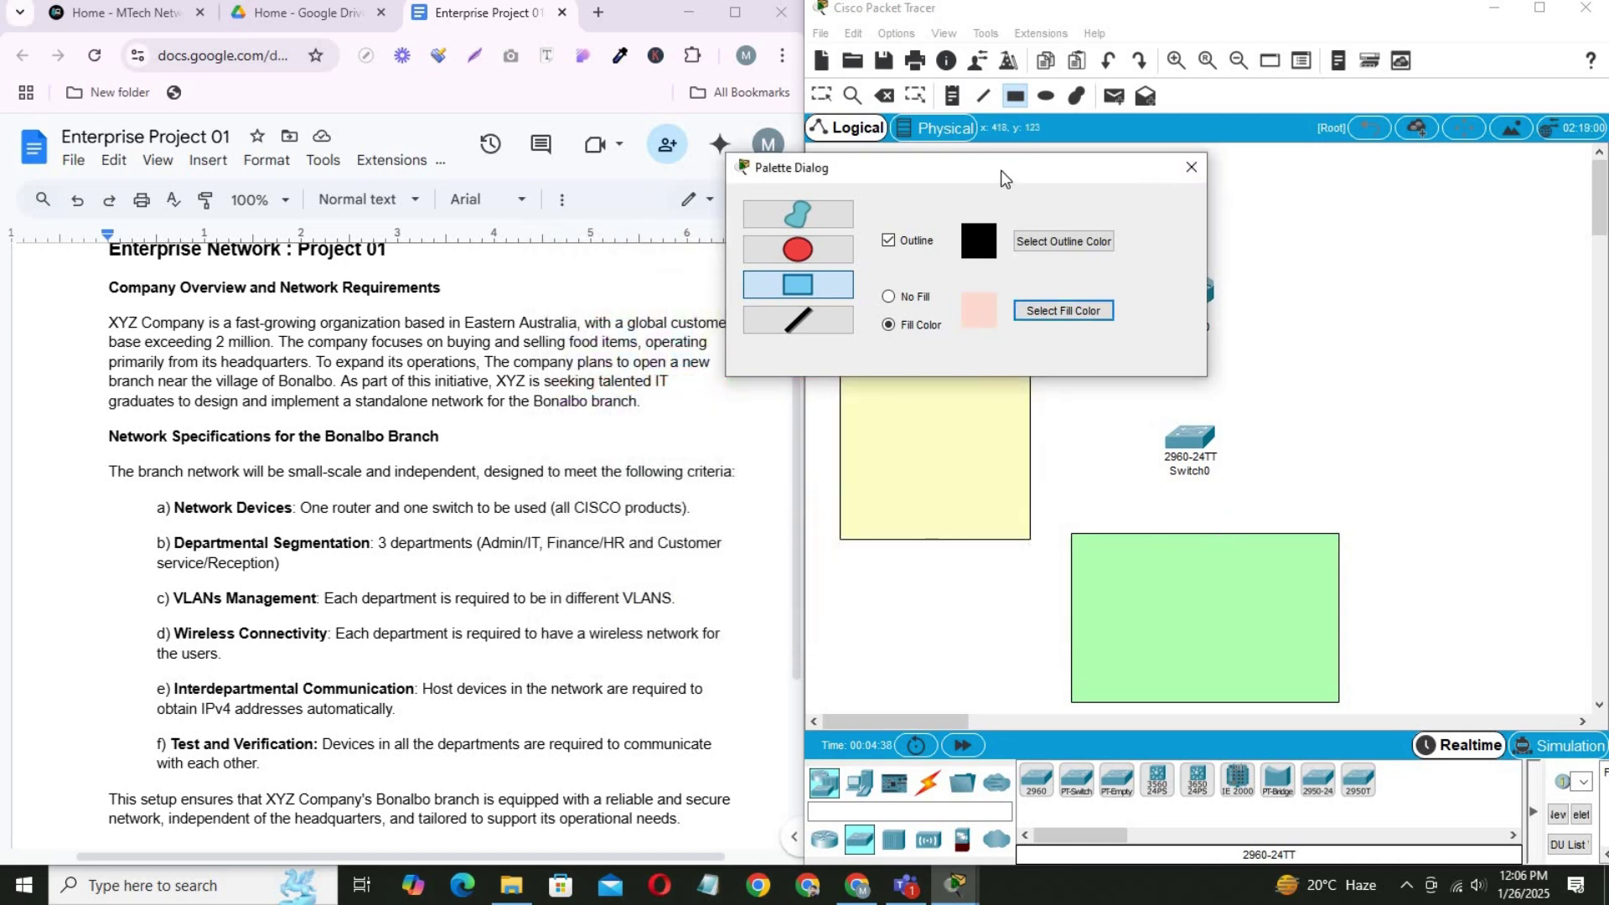
{"action": "left_click_drag", "start_coordinate": [1000, 169], "coordinate": [730, 115]}
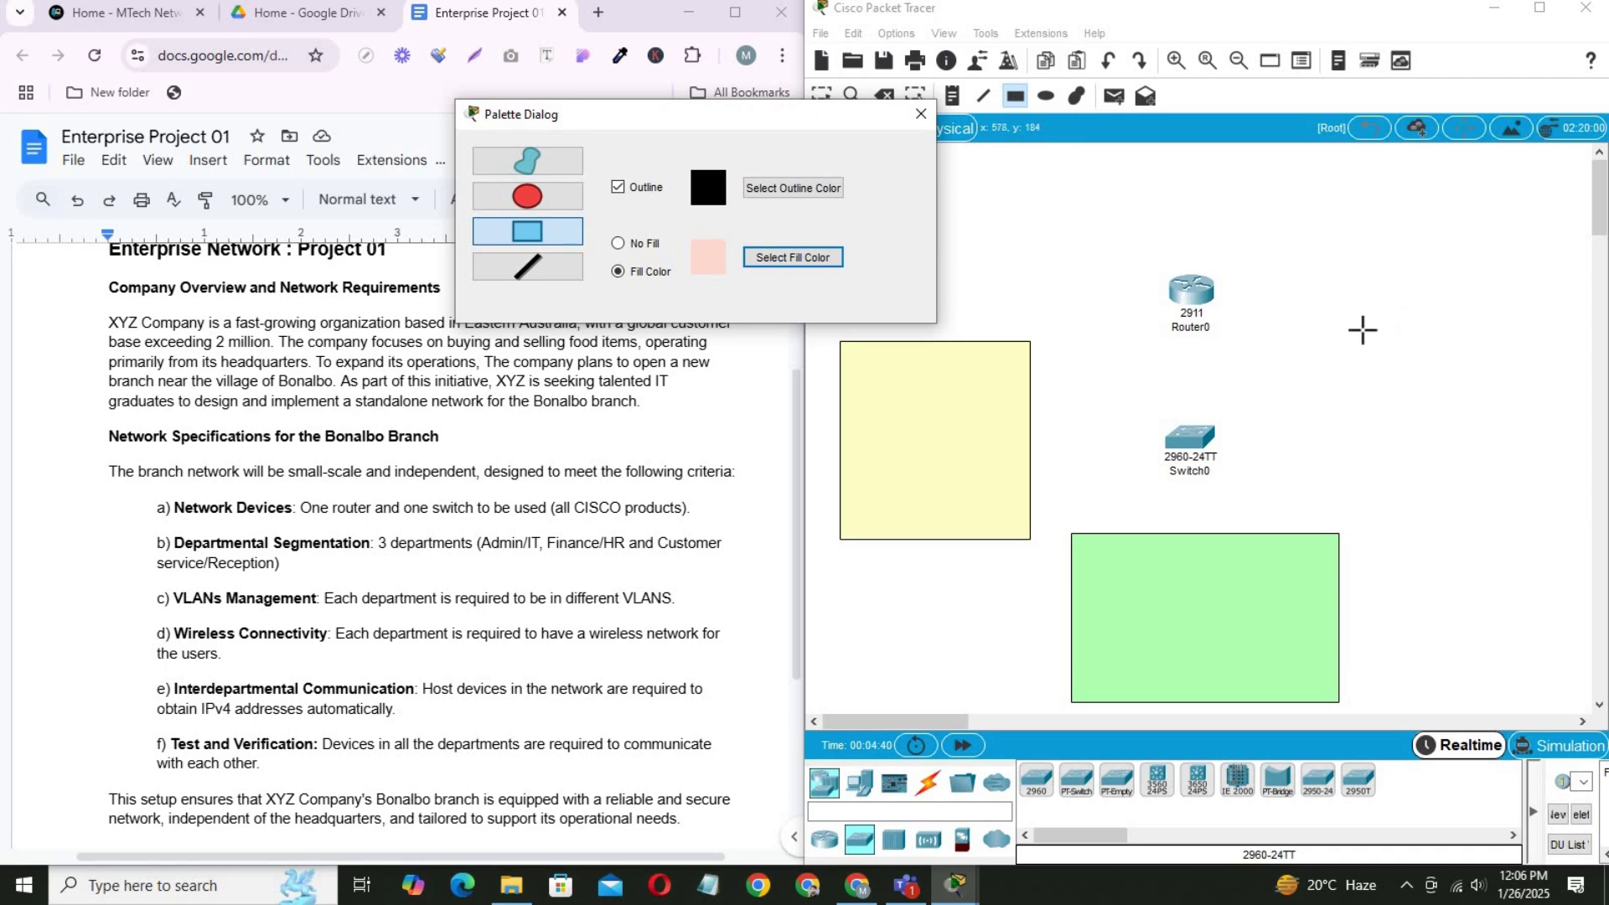
{"action": "mouse_move", "coordinate": [1375, 330]}
{"action": "left_mouse_down"}
{"action": "mouse_move", "coordinate": [1479, 473]}
{"action": "mouse_move", "coordinate": [1561, 523]}
{"action": "left_mouse_up"}
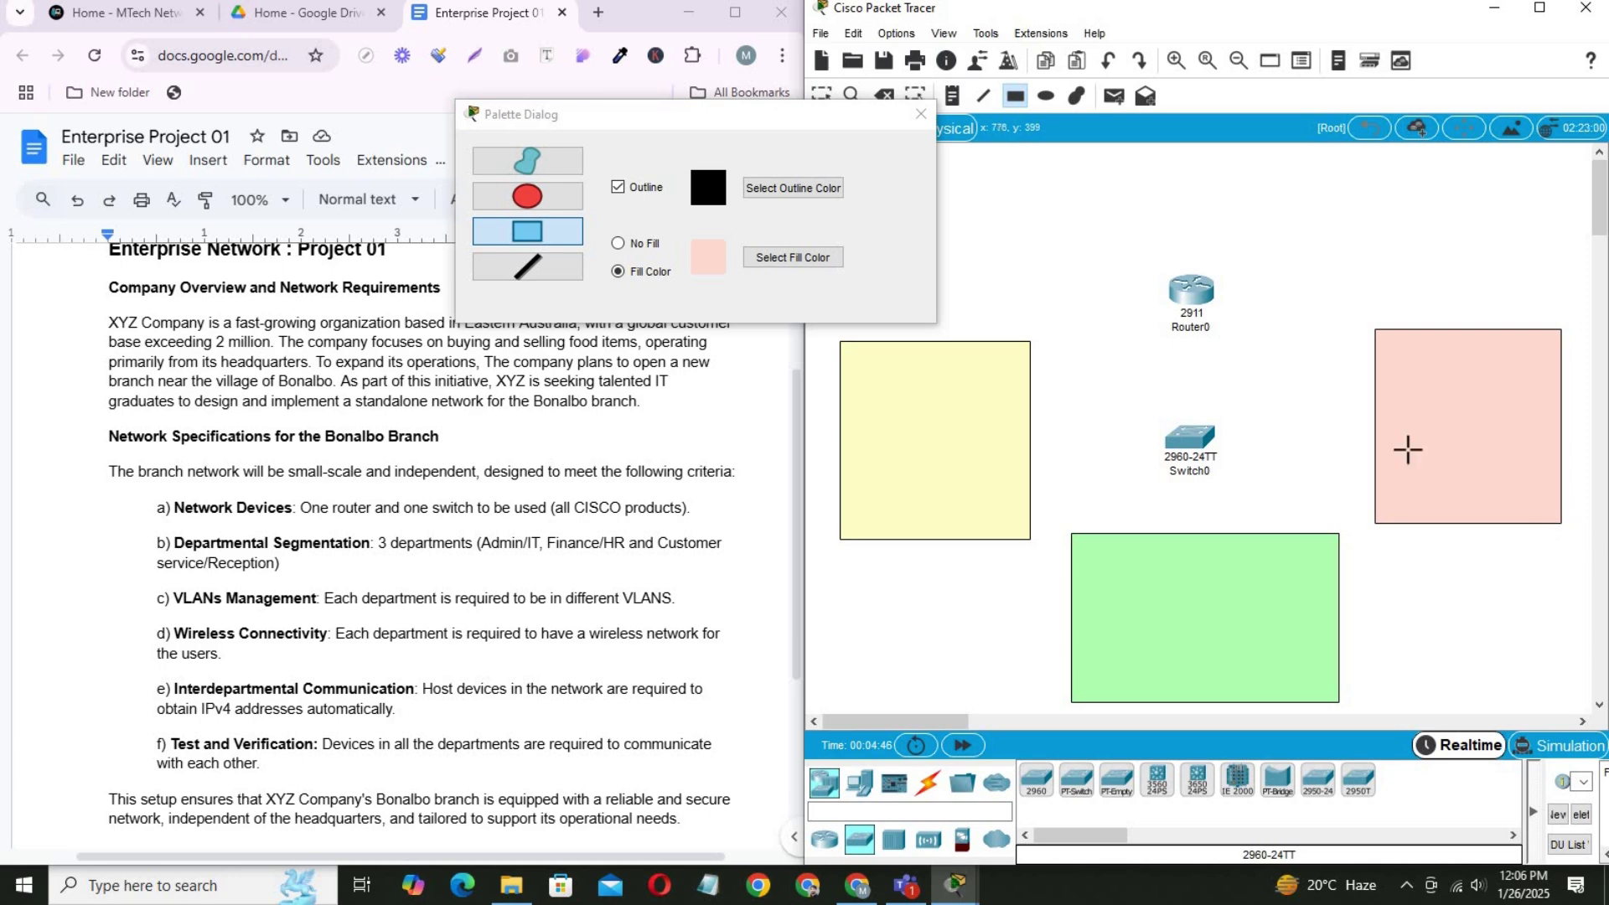
{"action": "left_click", "coordinate": [919, 114]}
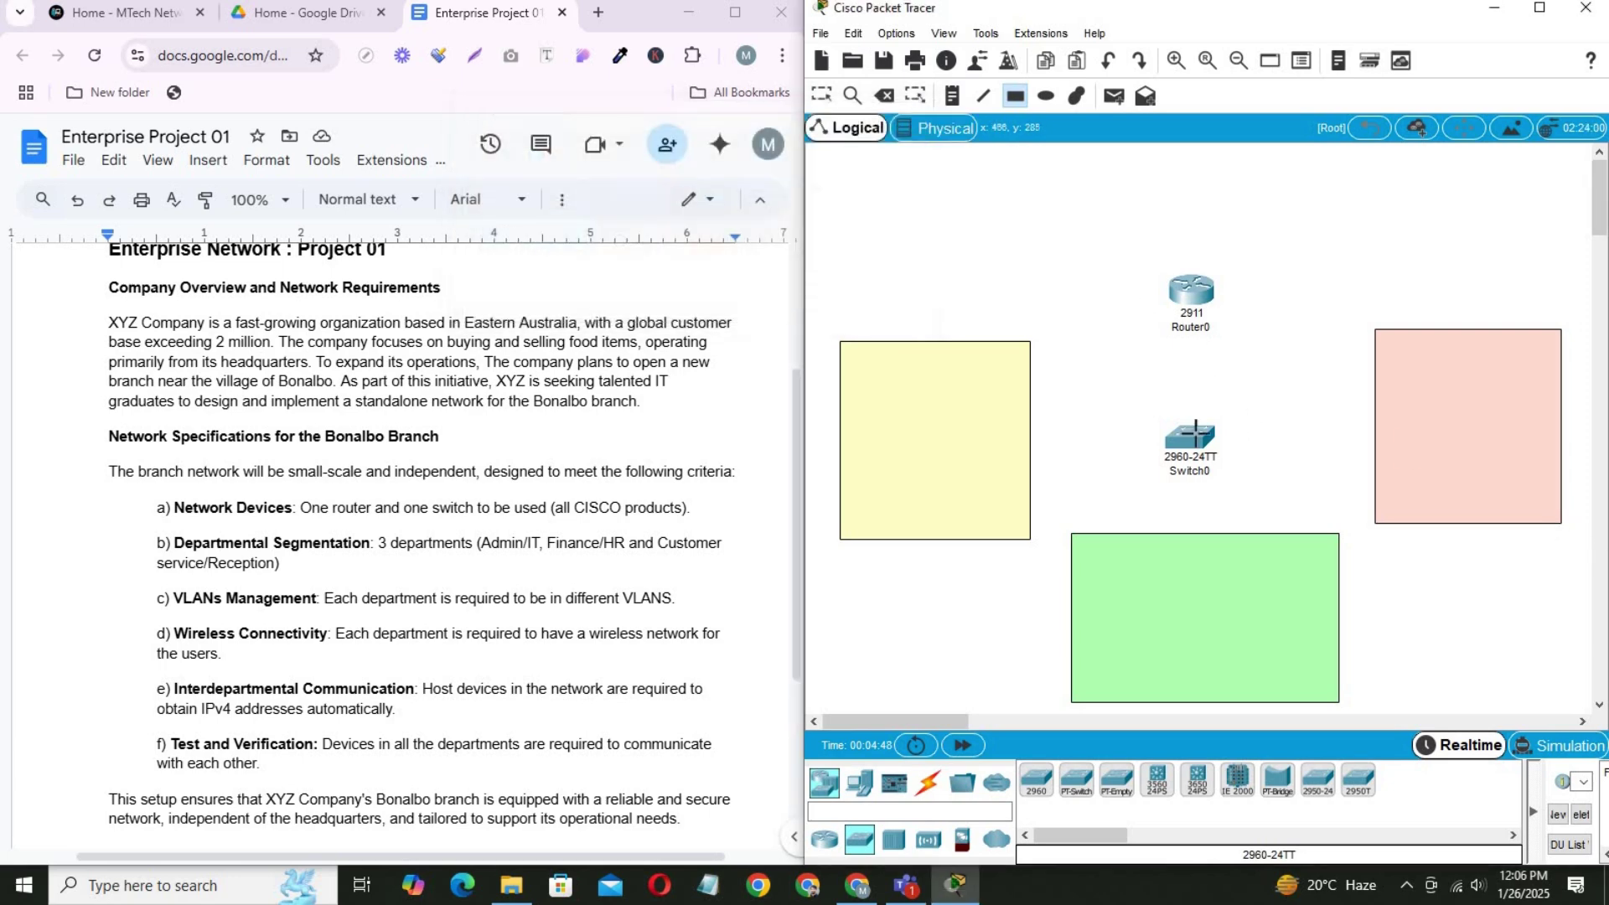
{"action": "left_click", "coordinate": [817, 97]}
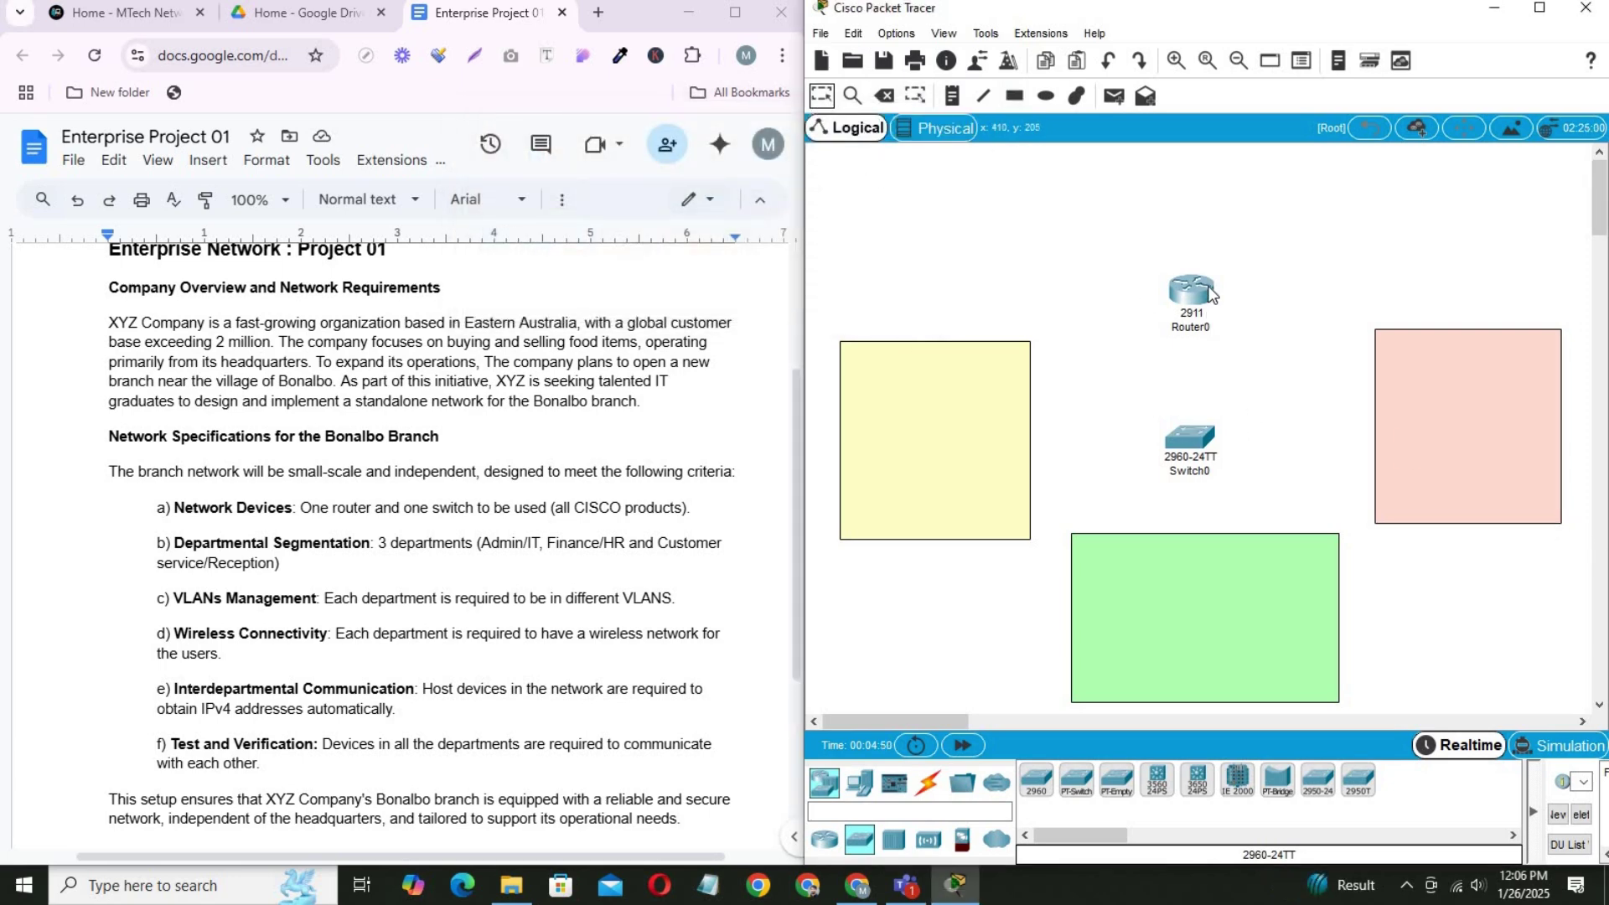
{"action": "left_click_drag", "start_coordinate": [1211, 289], "coordinate": [1210, 199]}
{"action": "left_click_drag", "start_coordinate": [1193, 442], "coordinate": [1191, 327]}
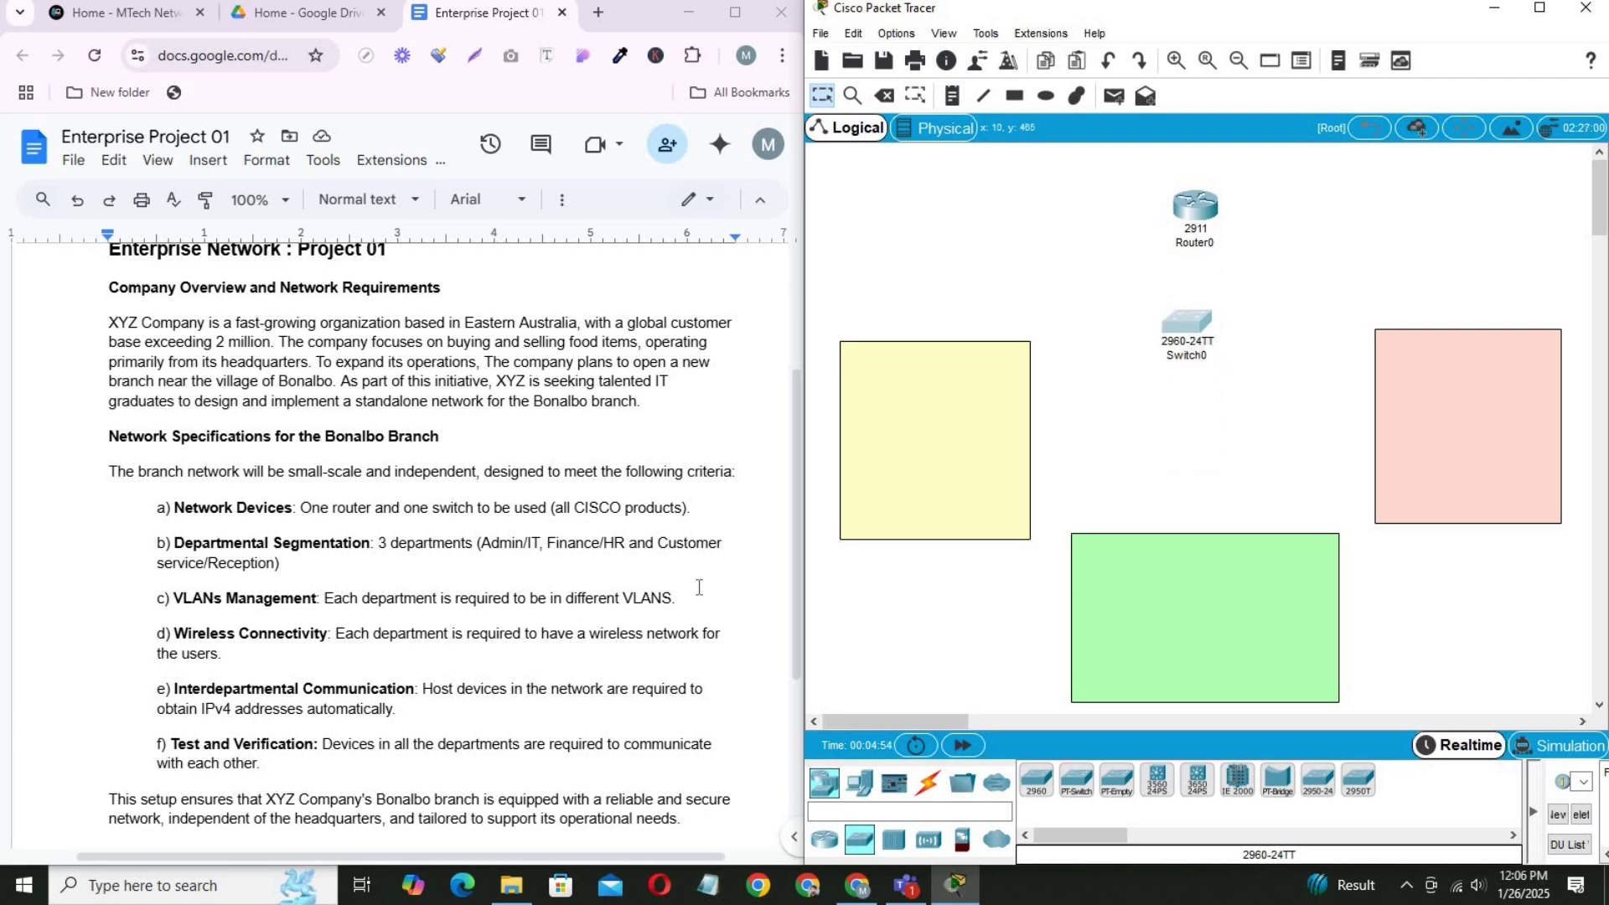
Place a PC-PT in each of the yellow, green and pink areas (PC0–PC2).
{"action": "left_click", "coordinate": [859, 781]}
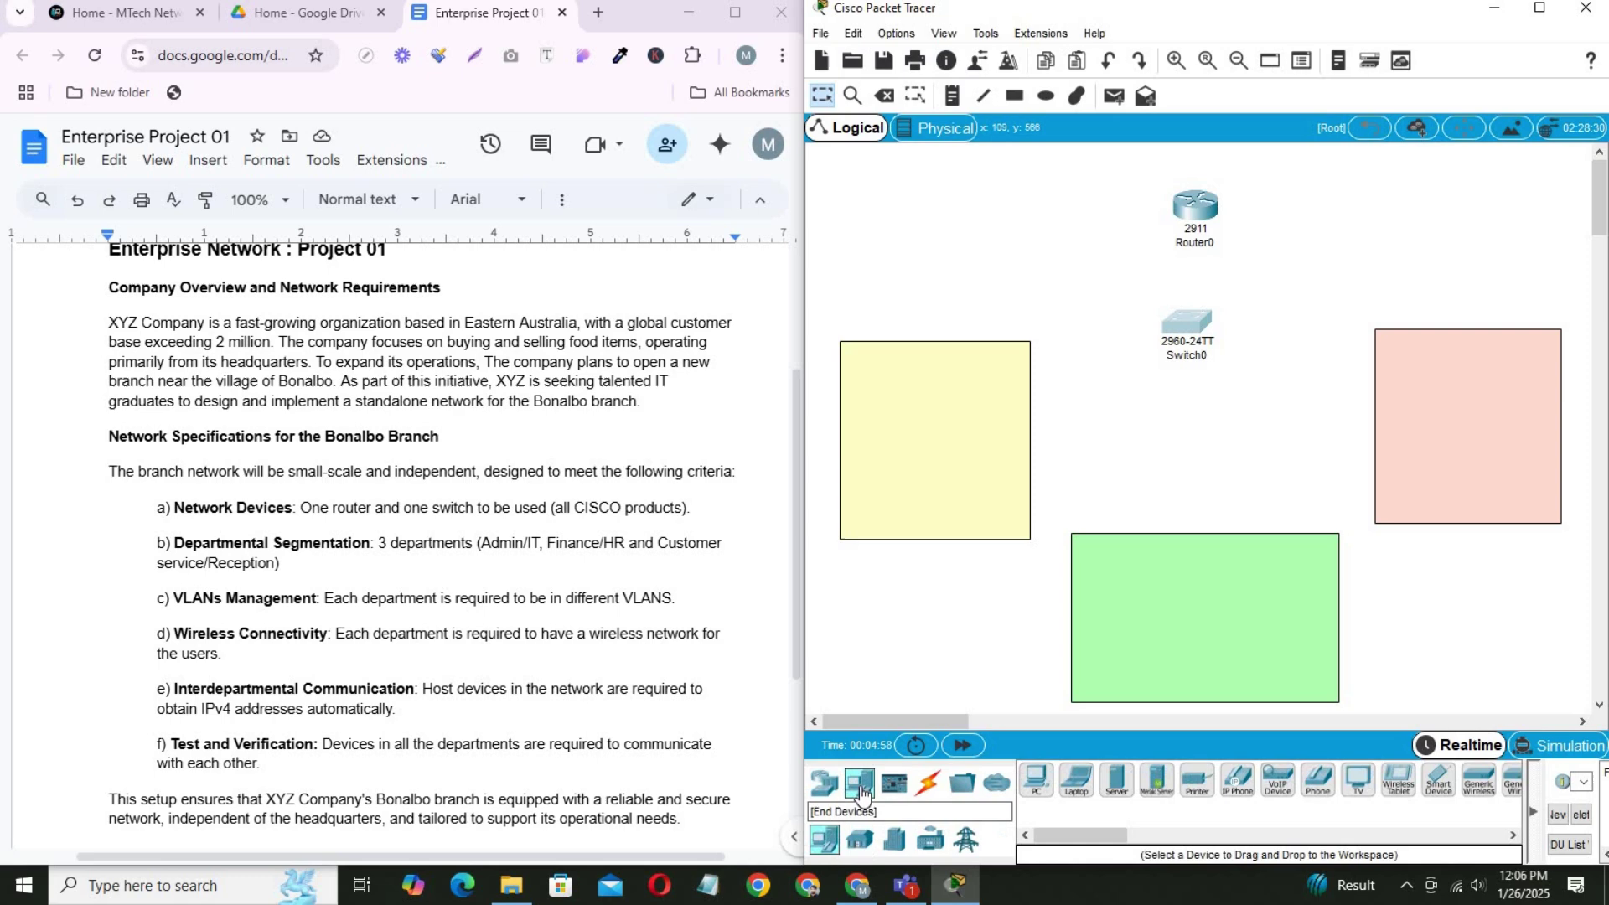
{"action": "left_click", "coordinate": [1037, 779]}
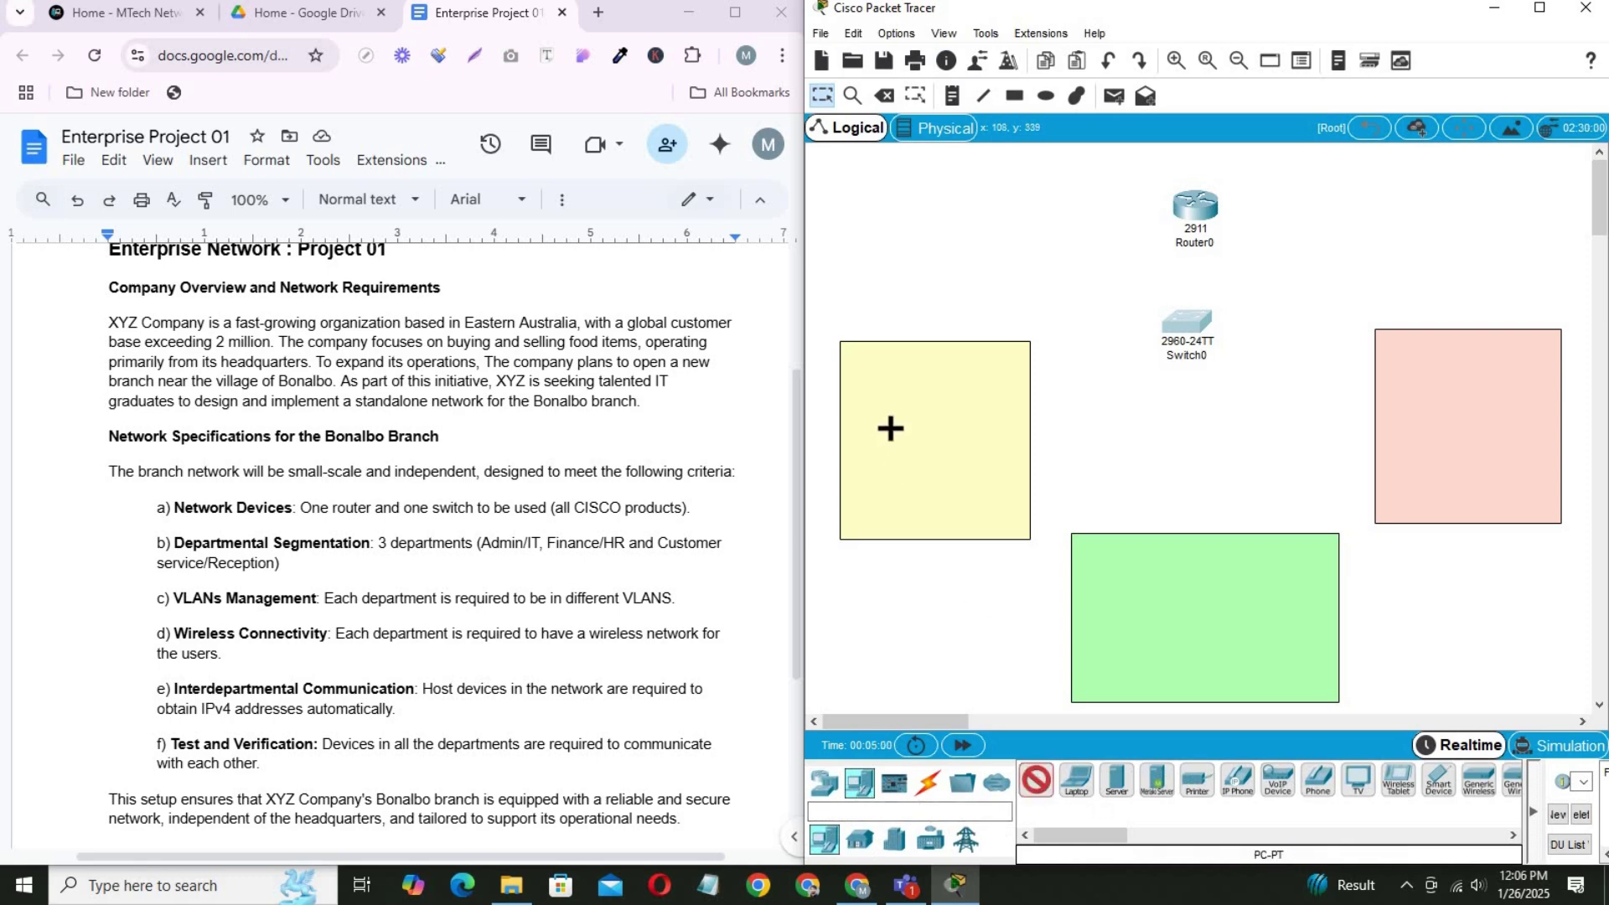
{"action": "left_click", "coordinate": [883, 390]}
{"action": "left_click", "coordinate": [1121, 614]}
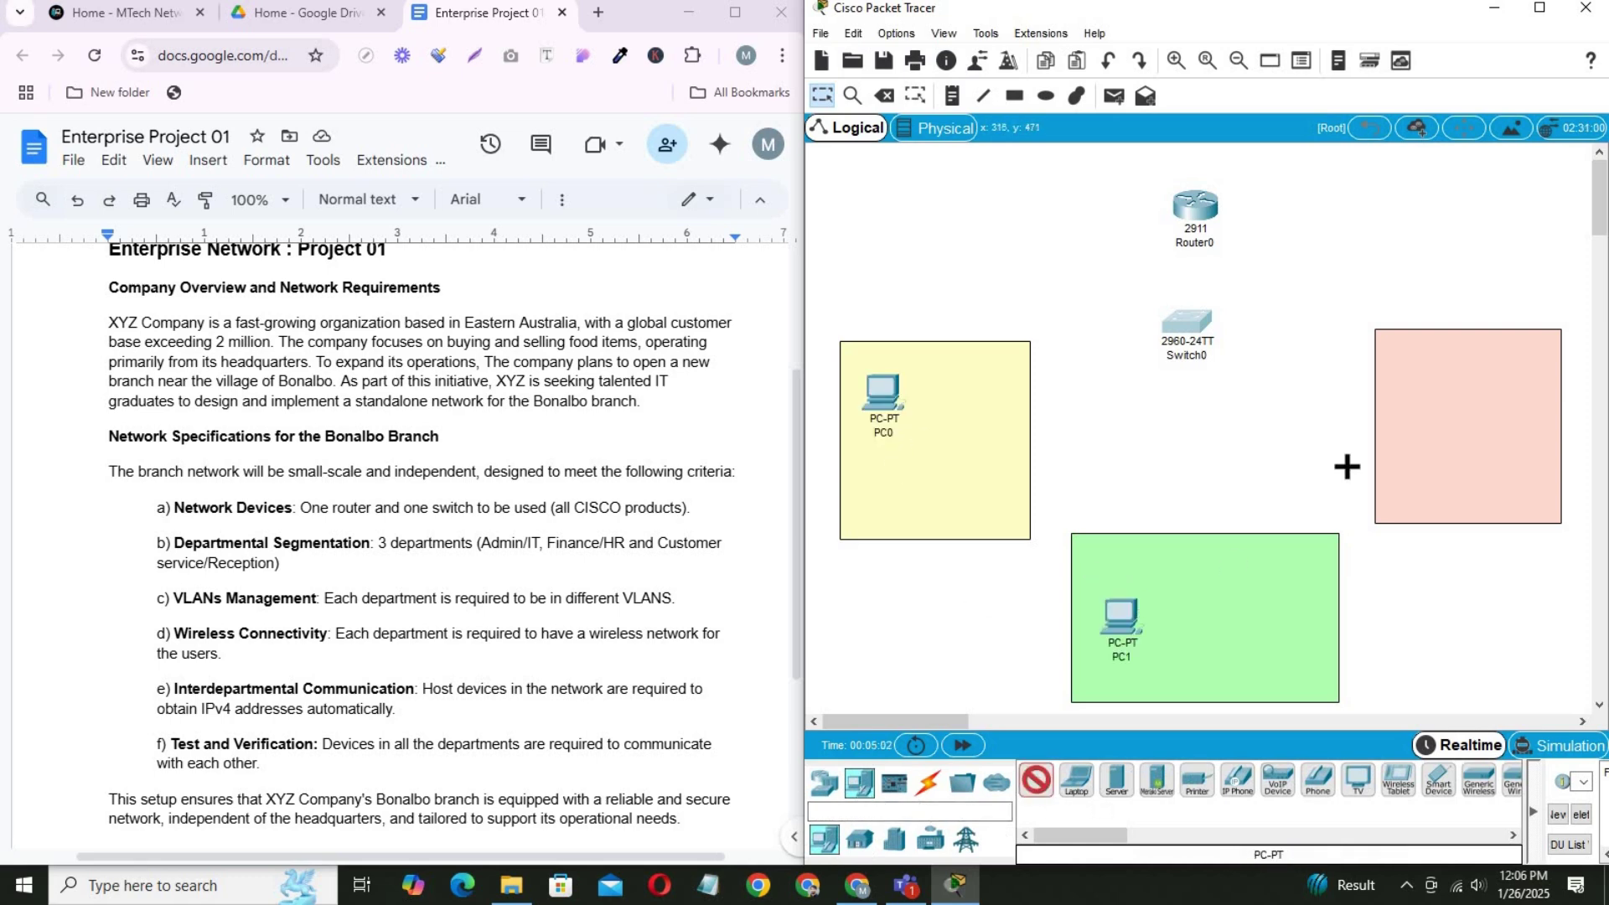
{"action": "left_click", "coordinate": [1452, 359]}
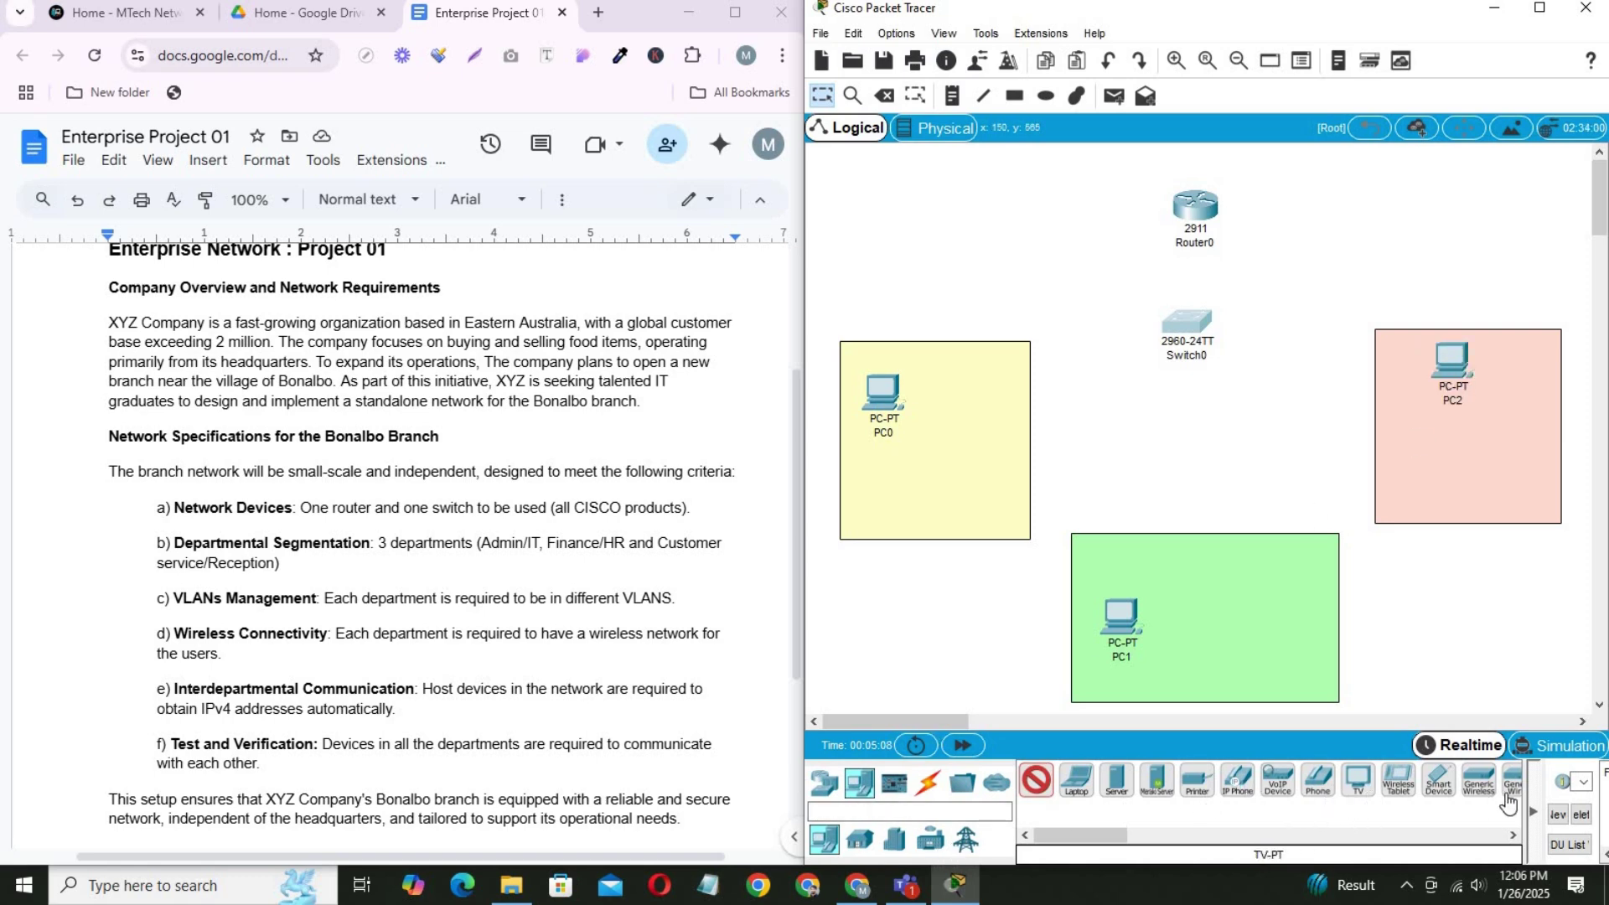
Add a Printer-PT to each coloured area (Printer0–Printer2).
{"action": "left_click", "coordinate": [1197, 781]}
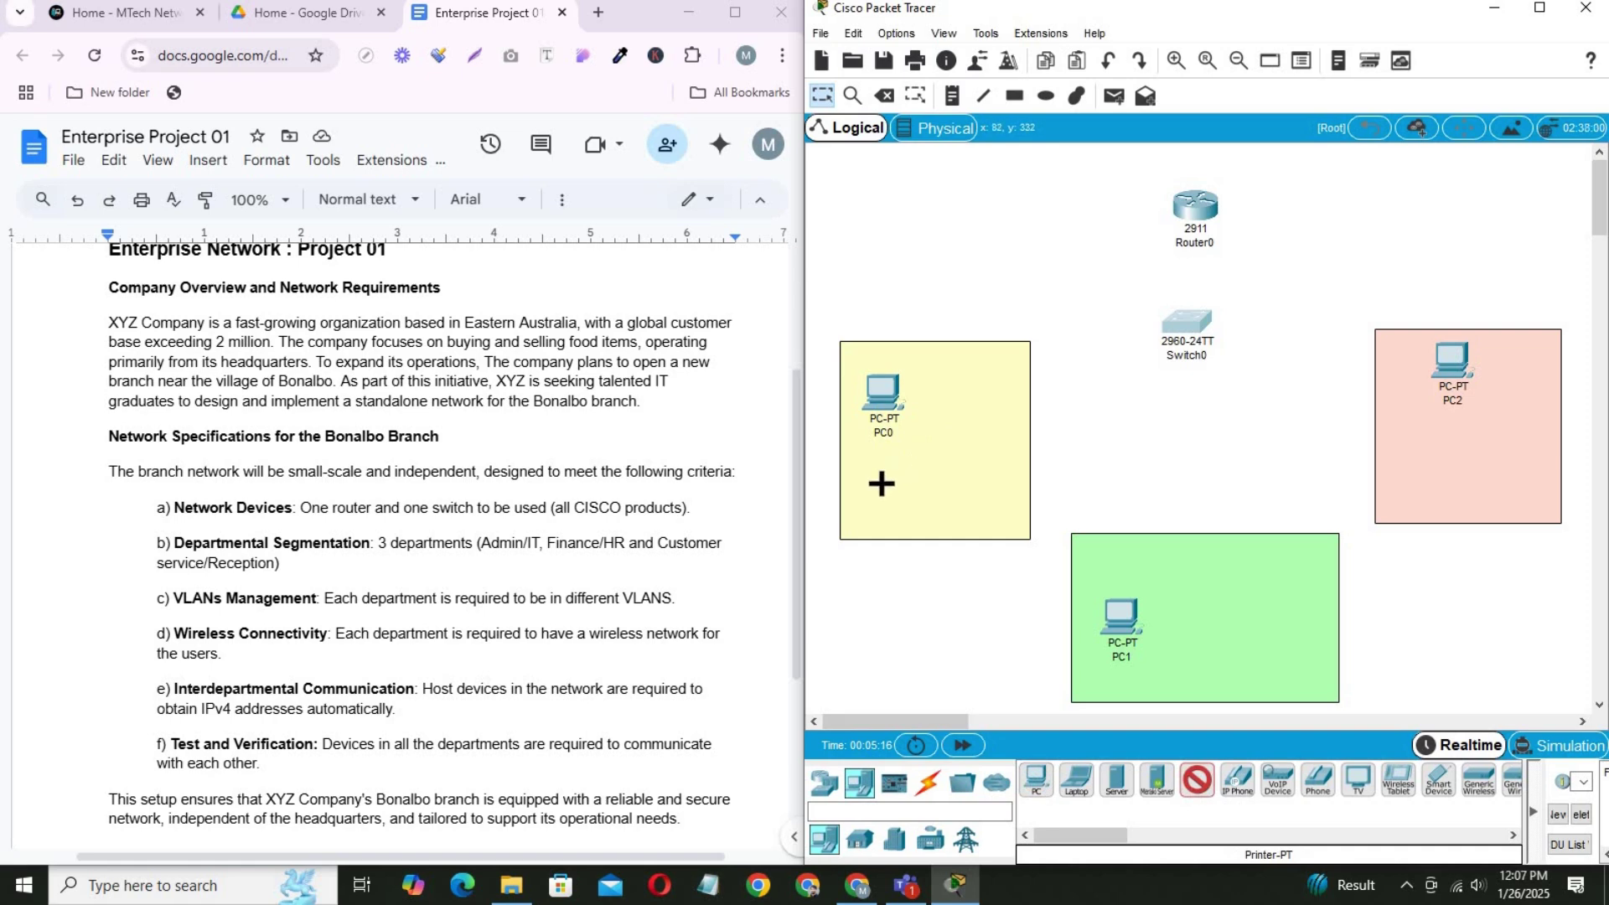
{"action": "left_click", "coordinate": [880, 485]}
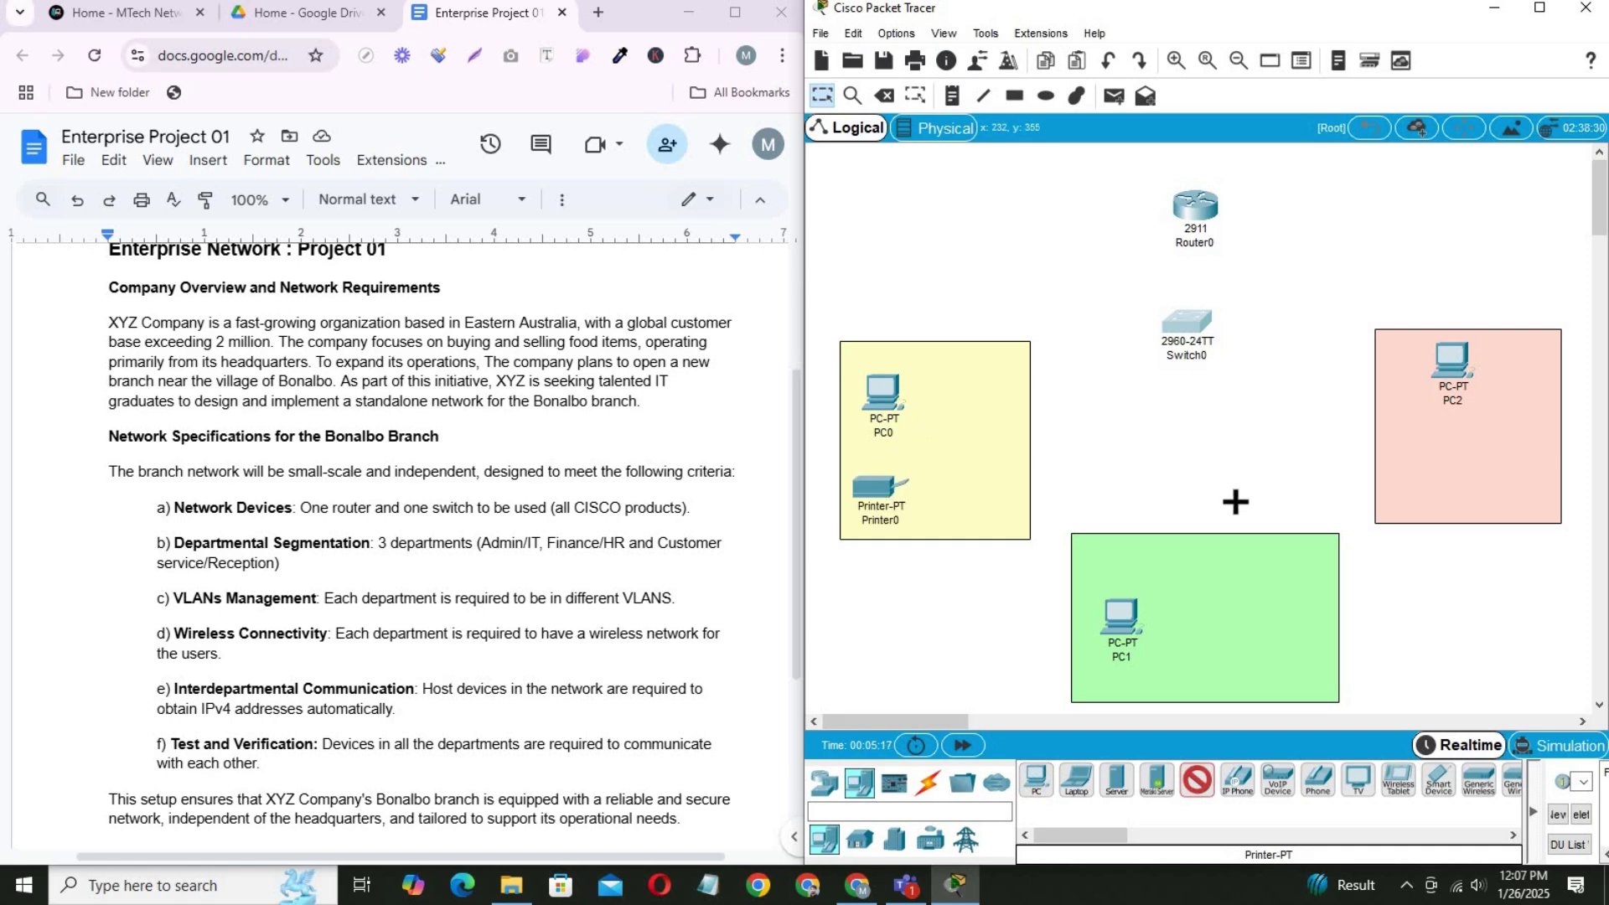
{"action": "left_click", "coordinate": [1221, 623]}
{"action": "left_click", "coordinate": [1450, 451]}
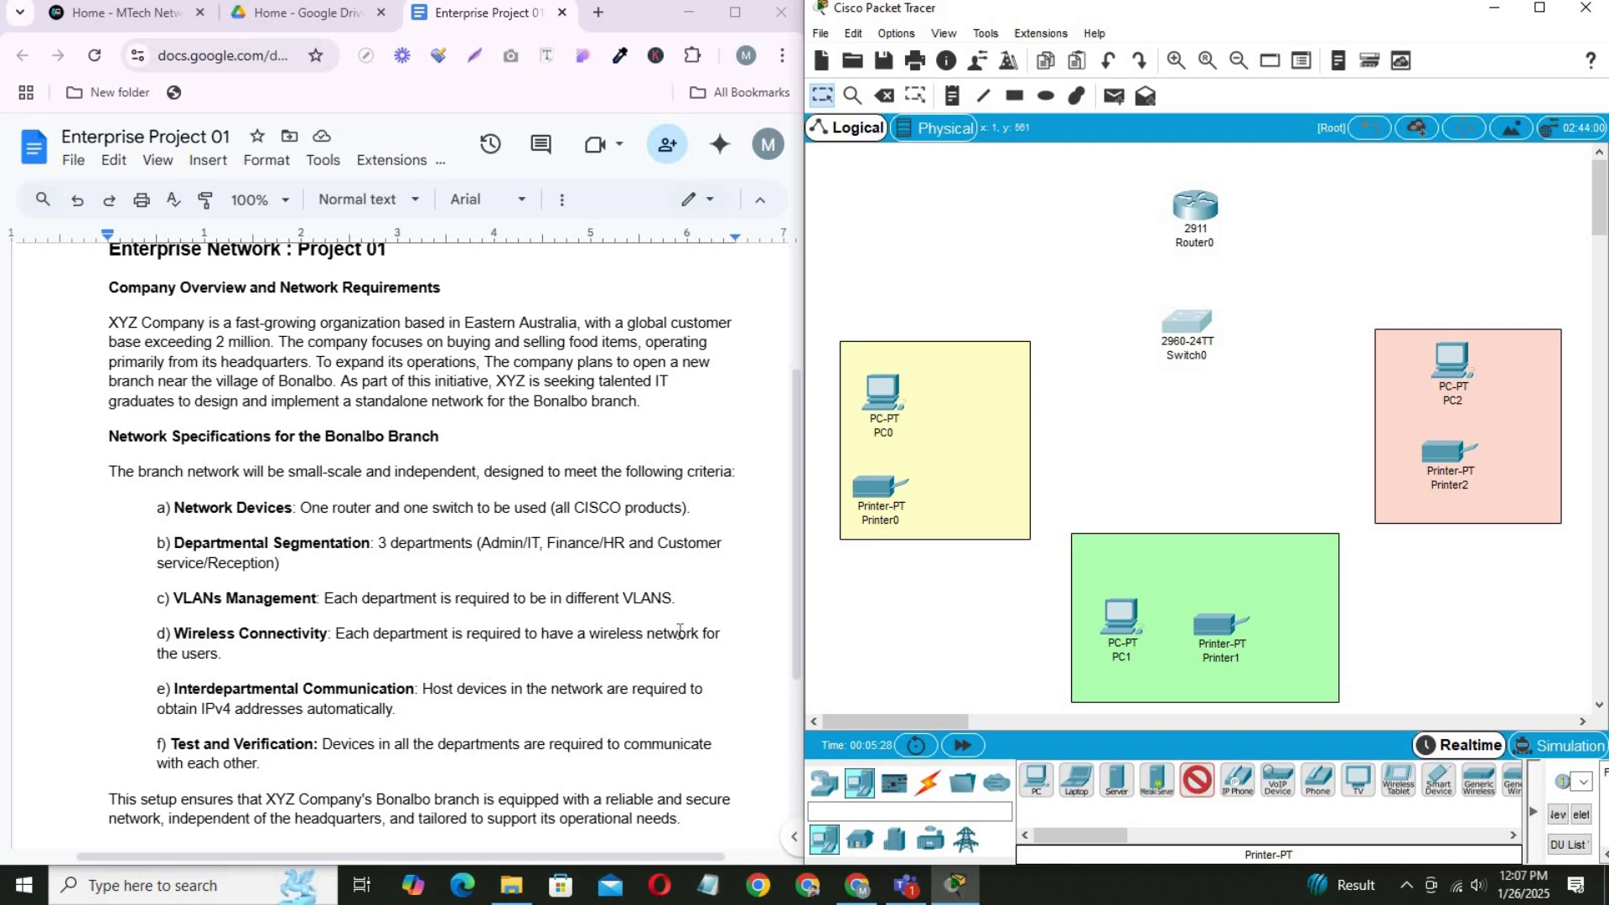
Place a LAP-PT lightweight access point in each of the yellow, green and pink areas.
{"action": "left_click_drag", "start_coordinate": [587, 633], "coordinate": [697, 637]}
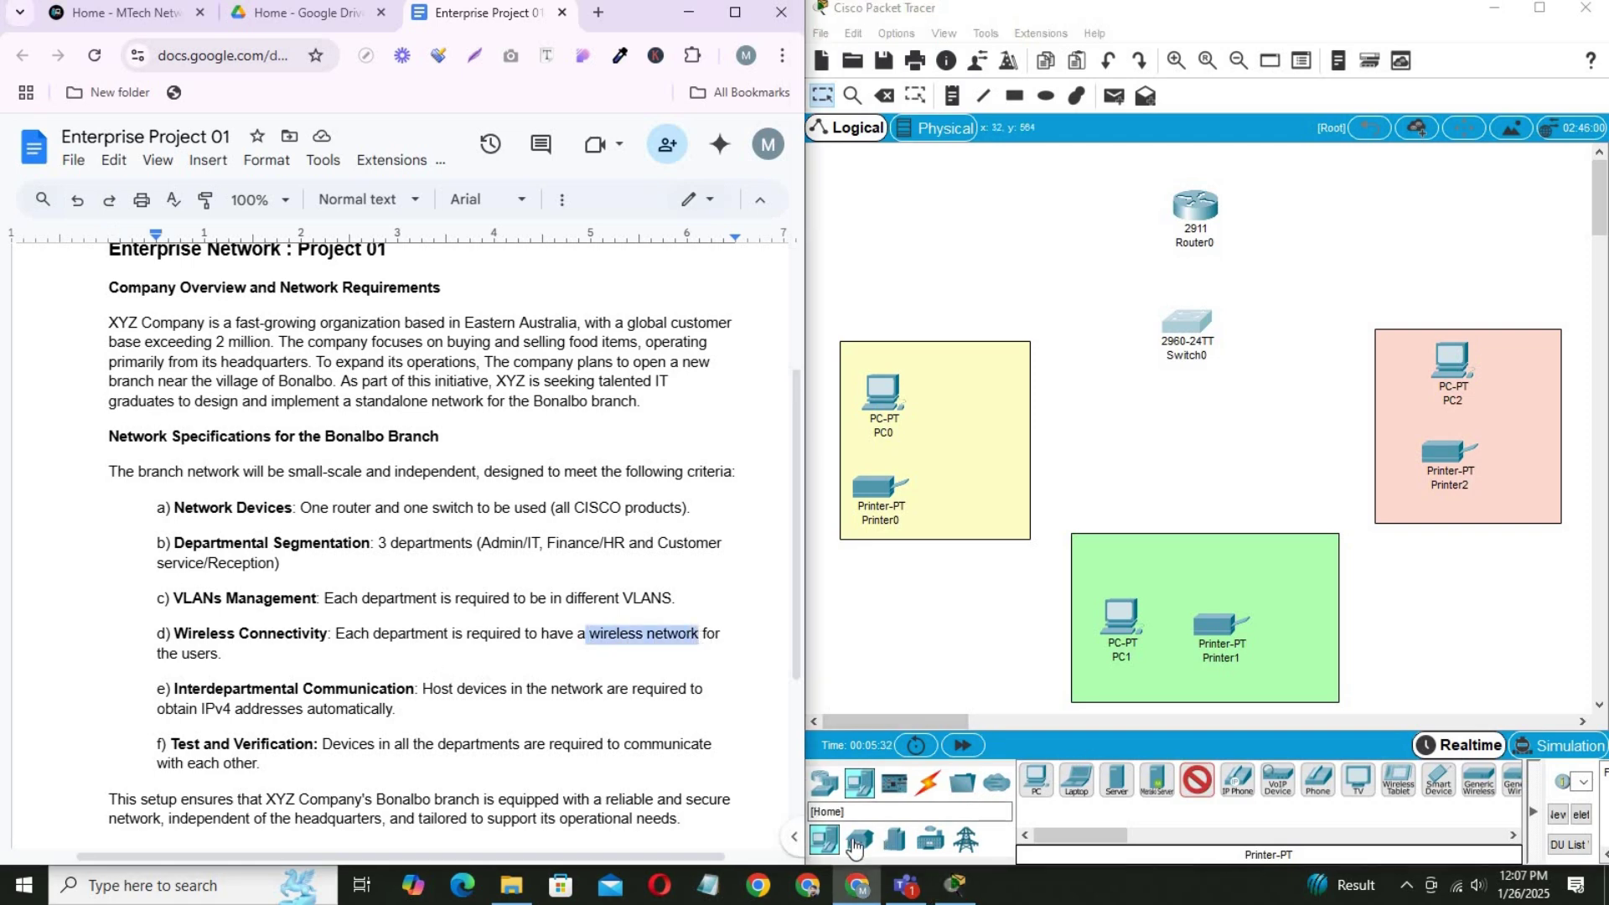
{"action": "left_click", "coordinate": [823, 782]}
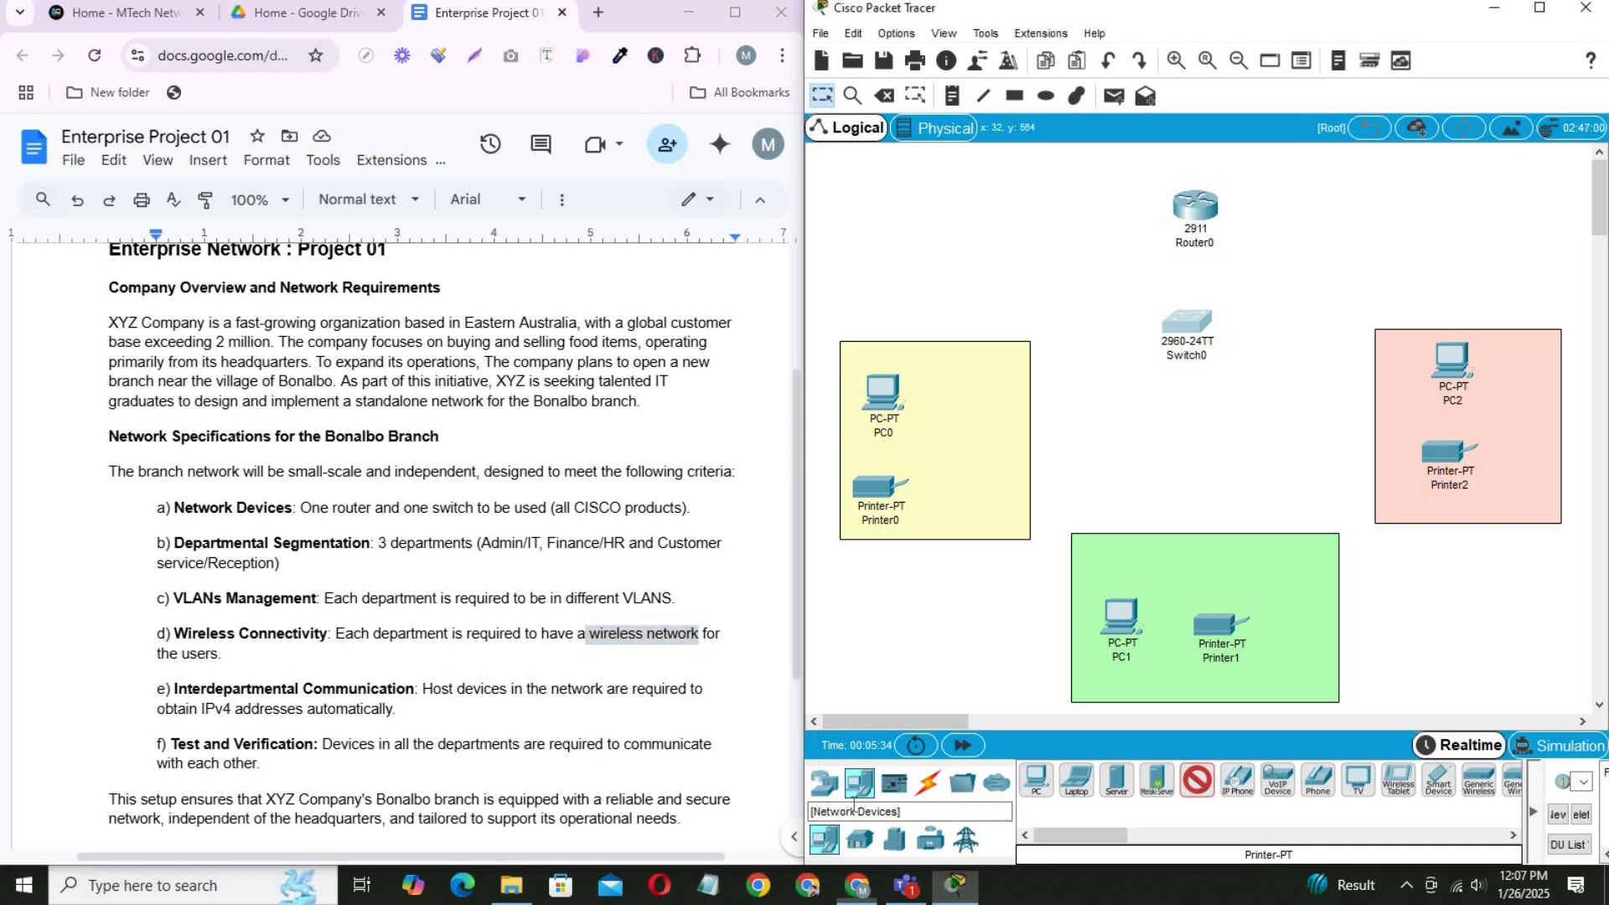
{"action": "left_click", "coordinate": [928, 839]}
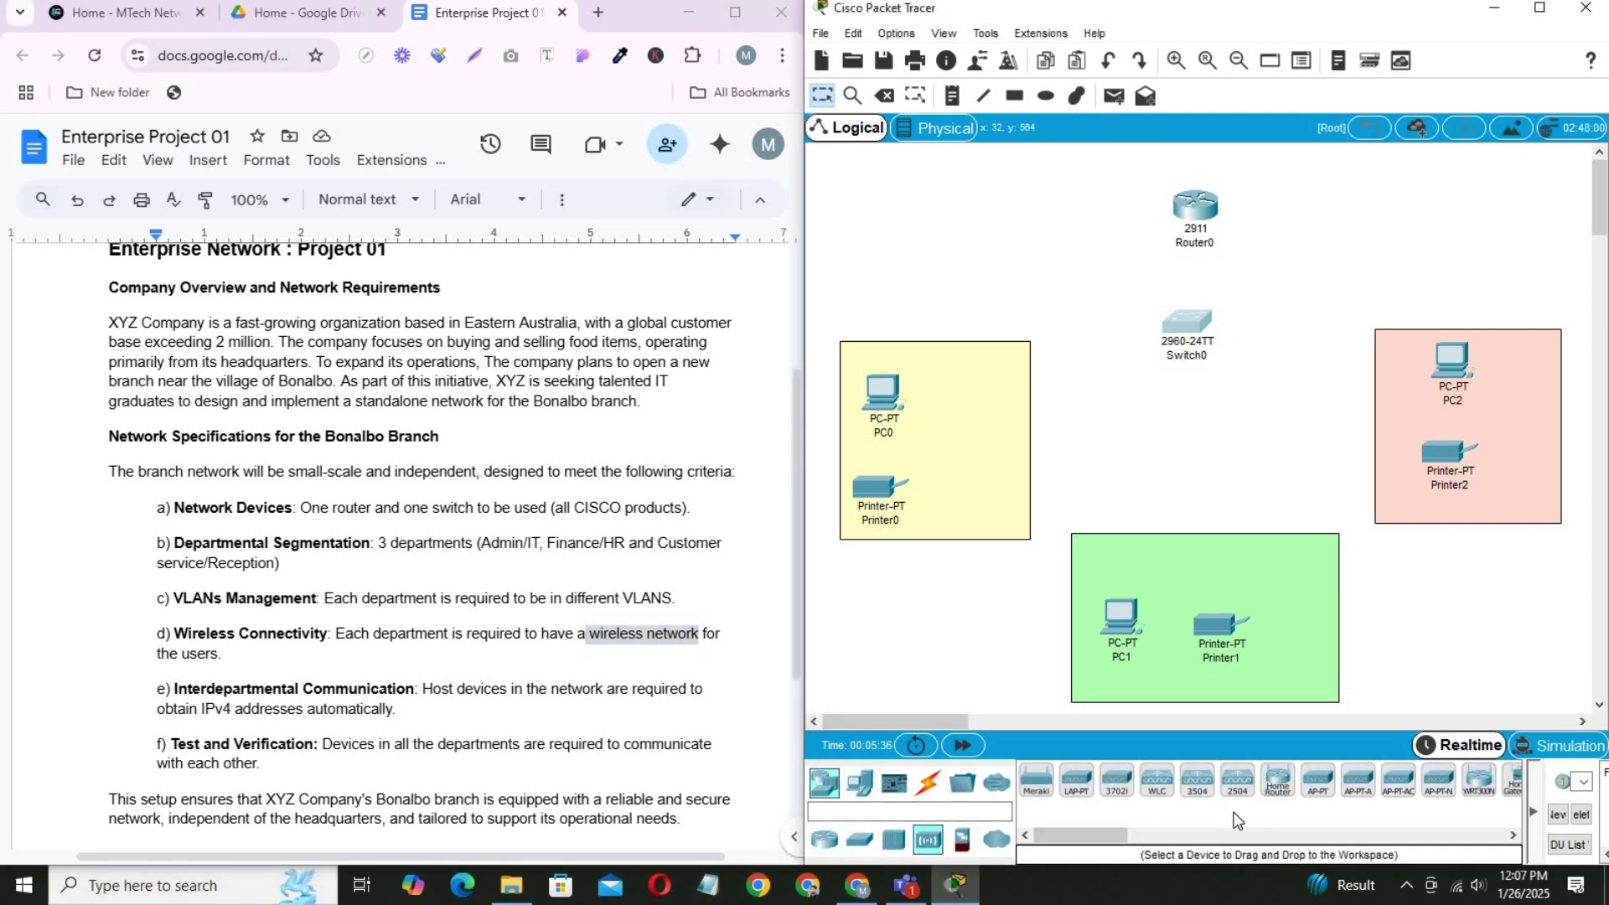
{"action": "left_click", "coordinate": [1078, 795]}
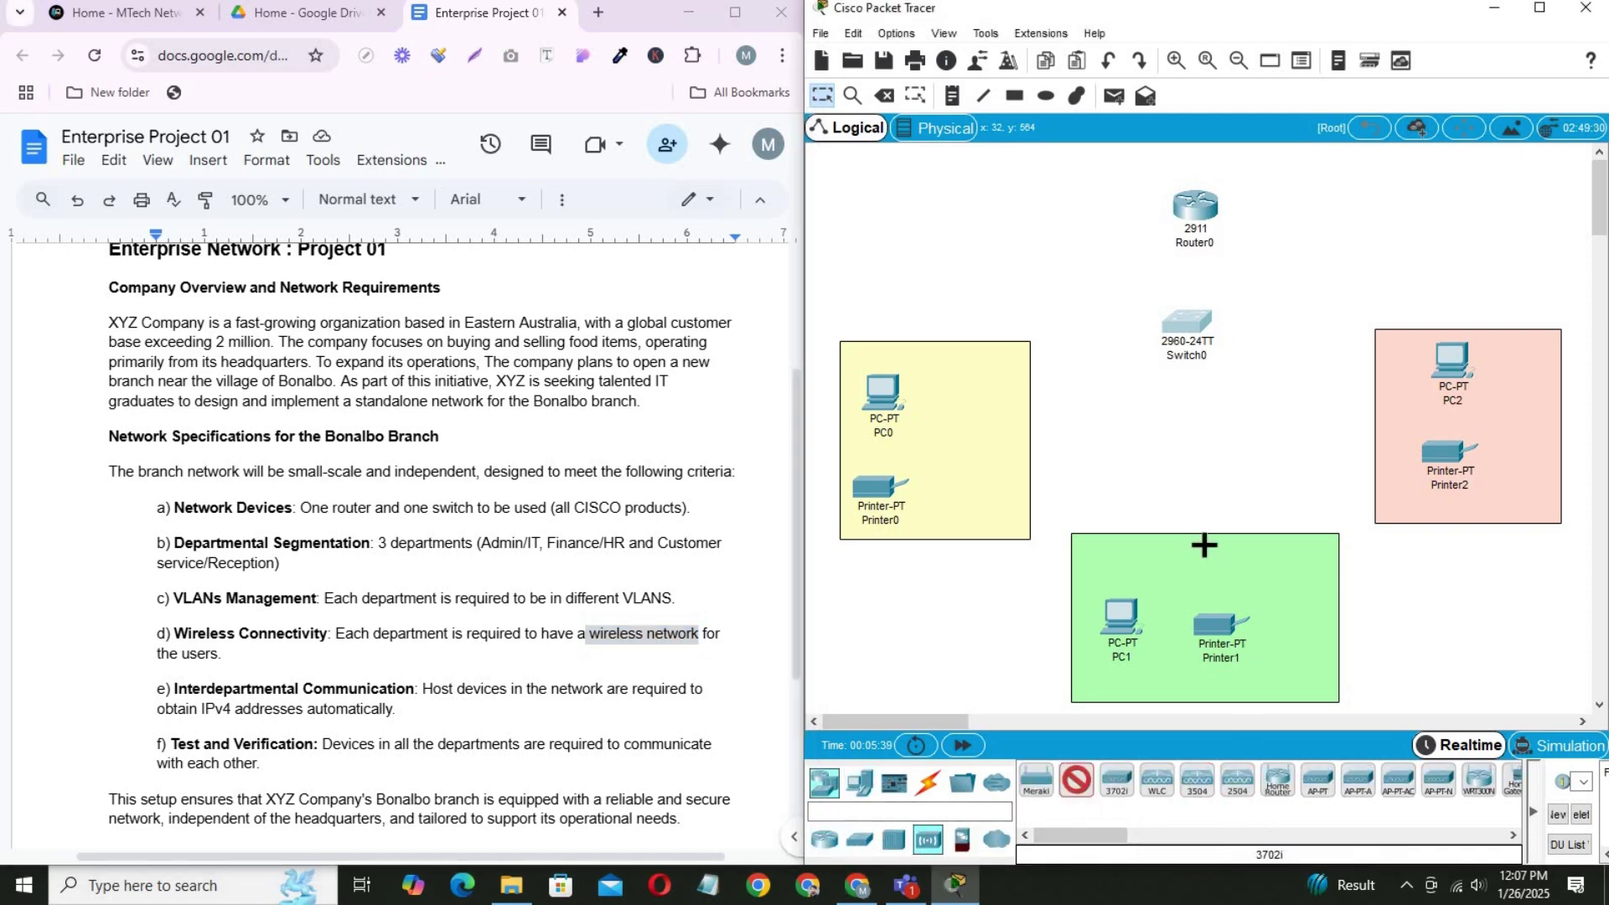
{"action": "left_click", "coordinate": [959, 448]}
{"action": "left_click", "coordinate": [1299, 633]}
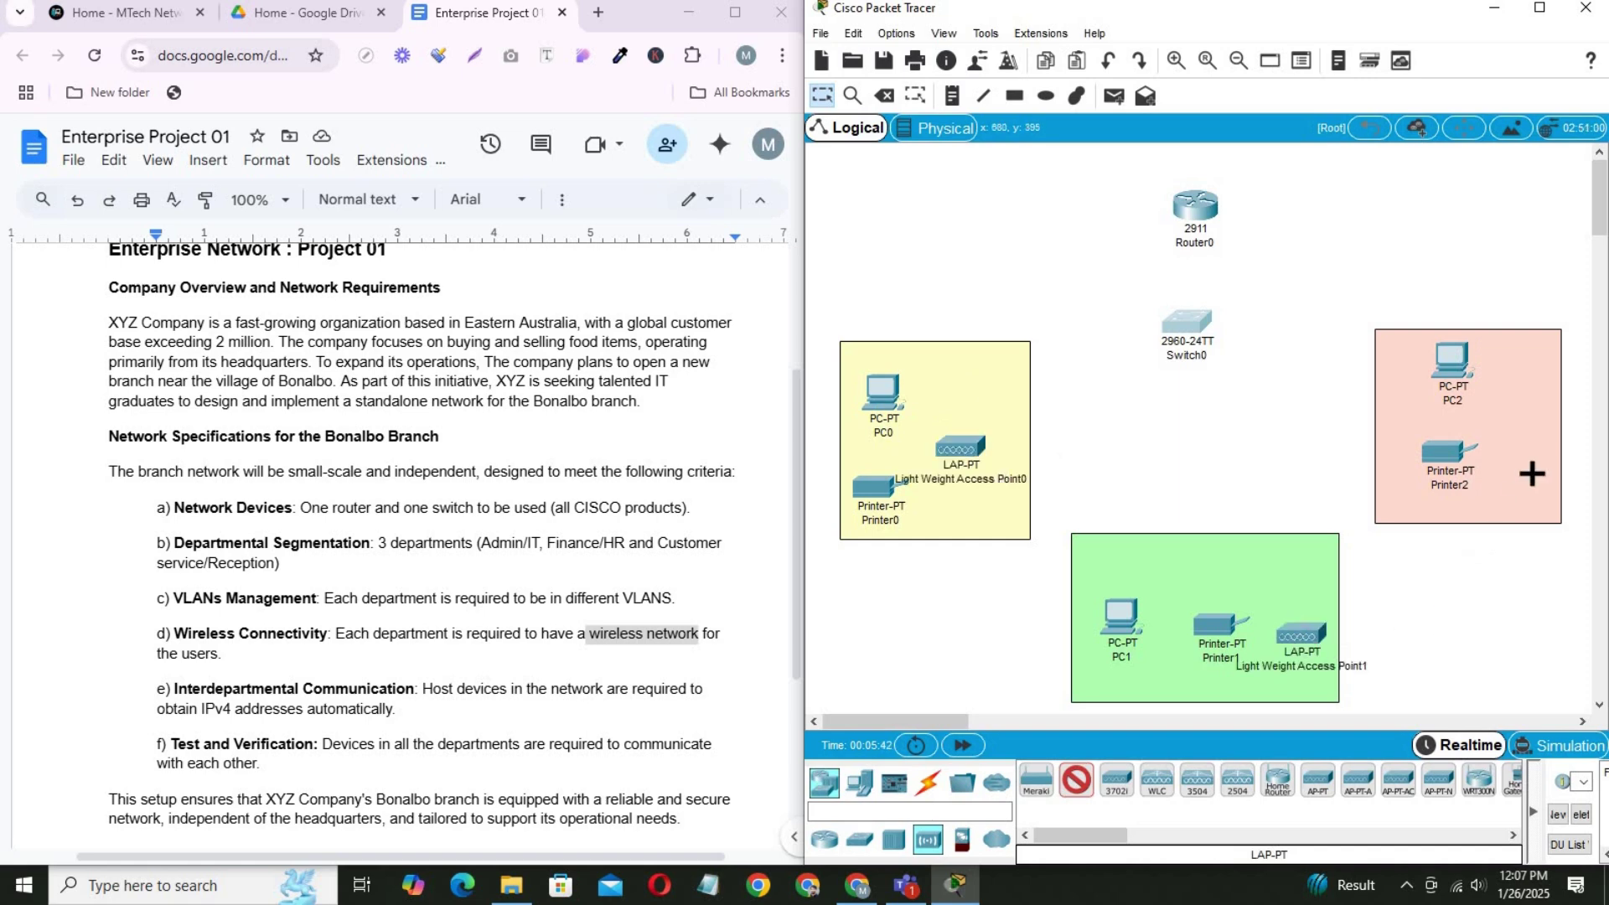
{"action": "left_click", "coordinate": [1521, 435]}
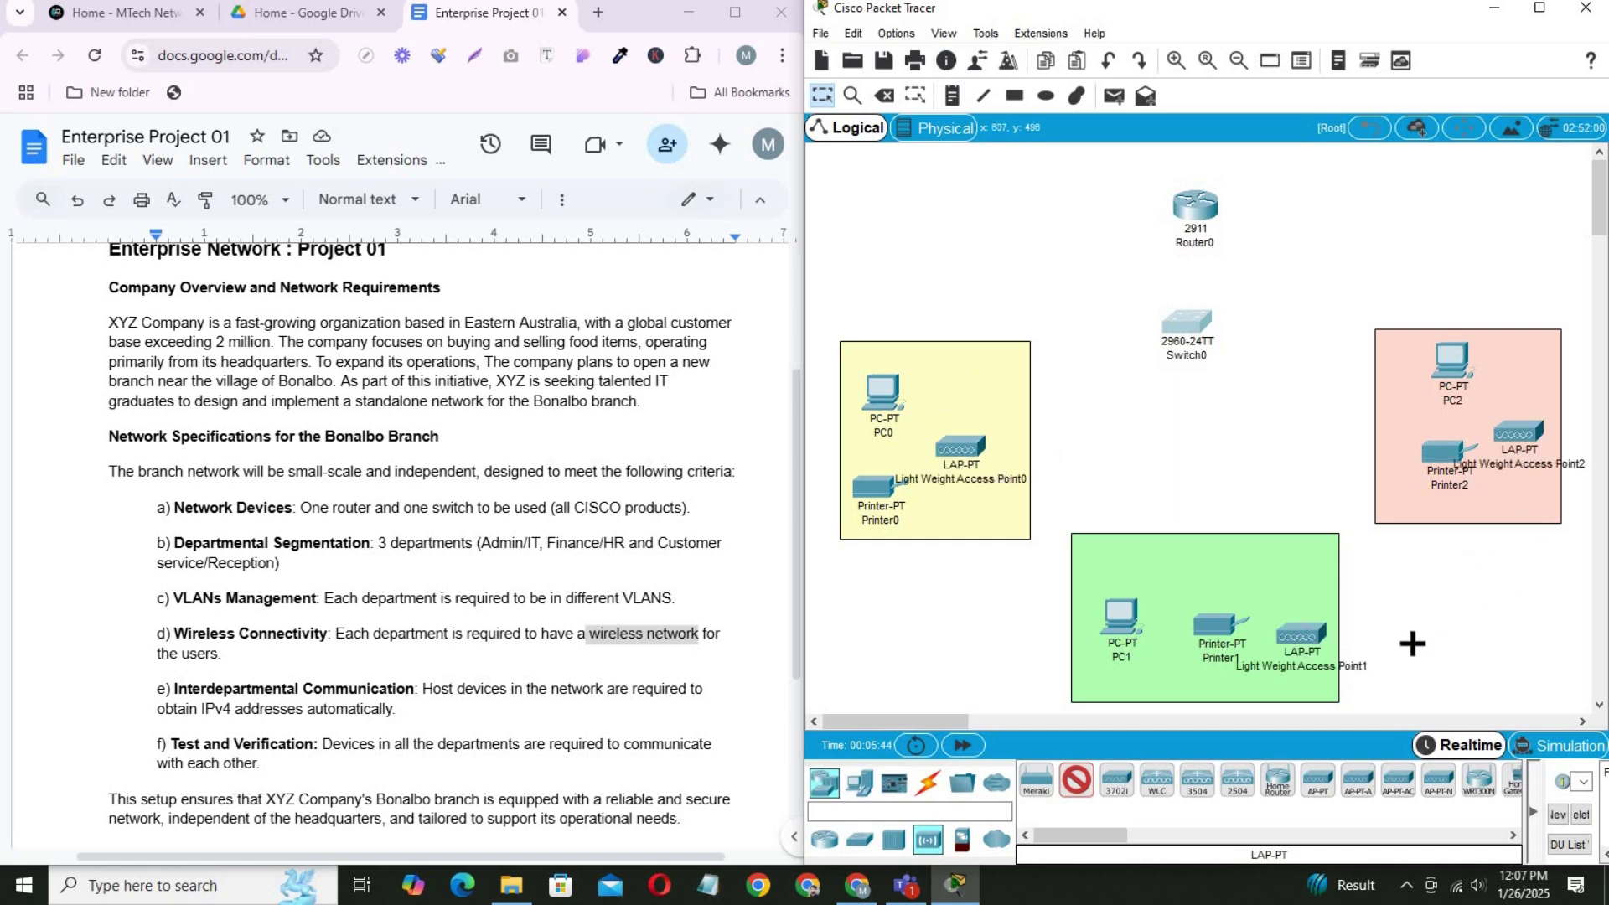
{"action": "left_click", "coordinate": [813, 99]}
Arrange each area with PC and printer side by side above its access point.
{"action": "left_click_drag", "start_coordinate": [884, 391], "coordinate": [877, 377]}
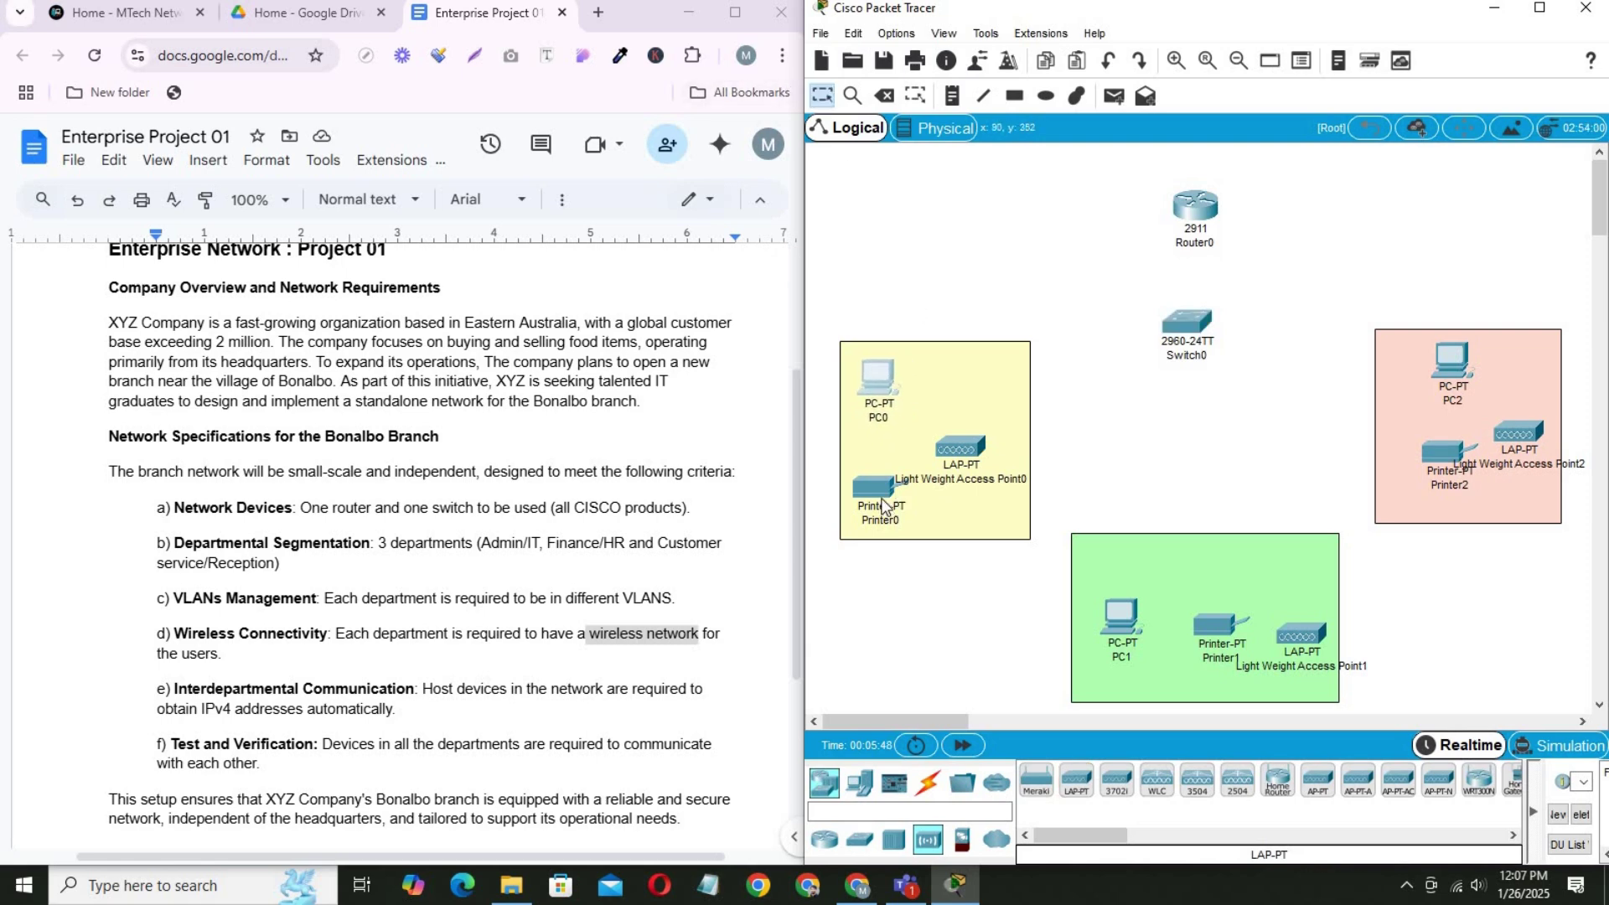
{"action": "left_click_drag", "start_coordinate": [883, 501], "coordinate": [976, 360]}
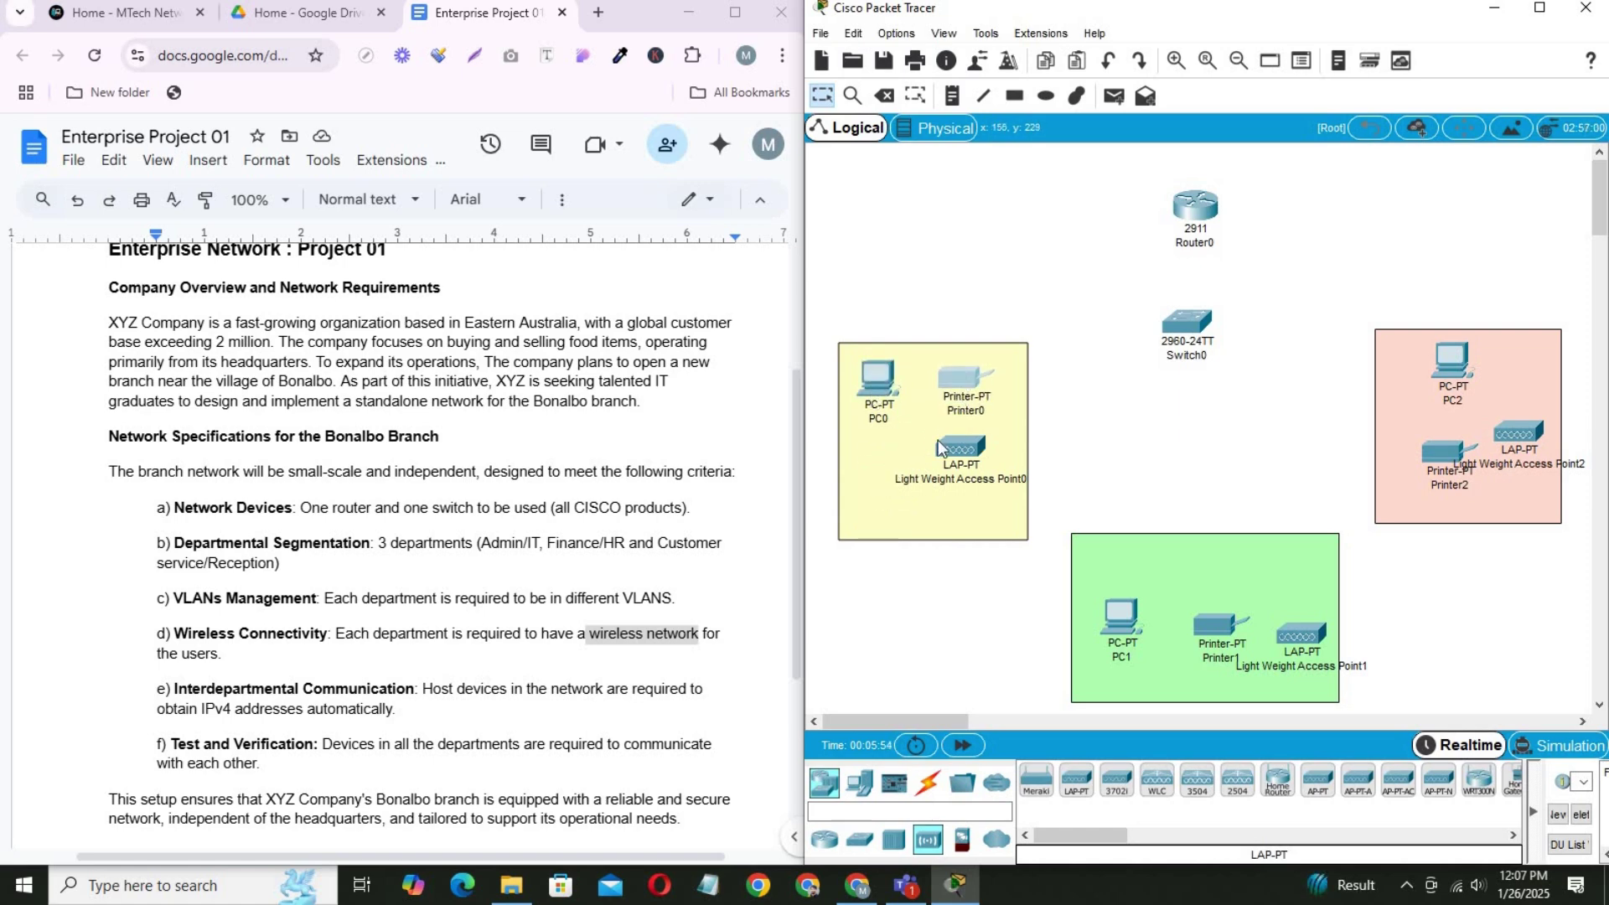
{"action": "left_click_drag", "start_coordinate": [954, 461], "coordinate": [919, 484]}
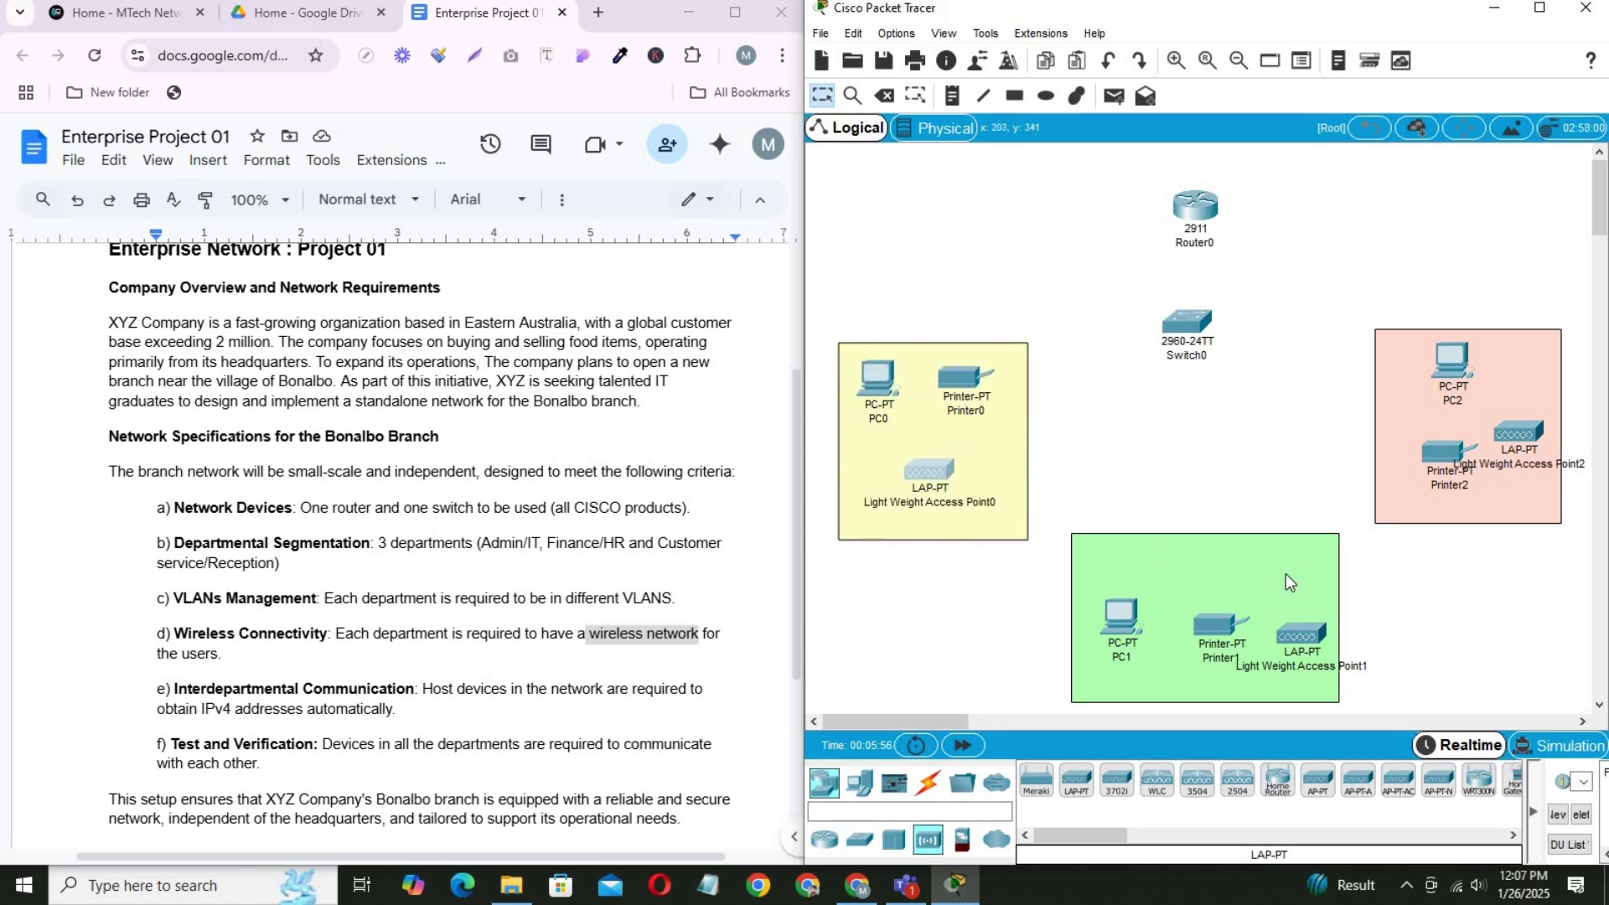
{"action": "left_click_drag", "start_coordinate": [1215, 627], "coordinate": [1250, 581]}
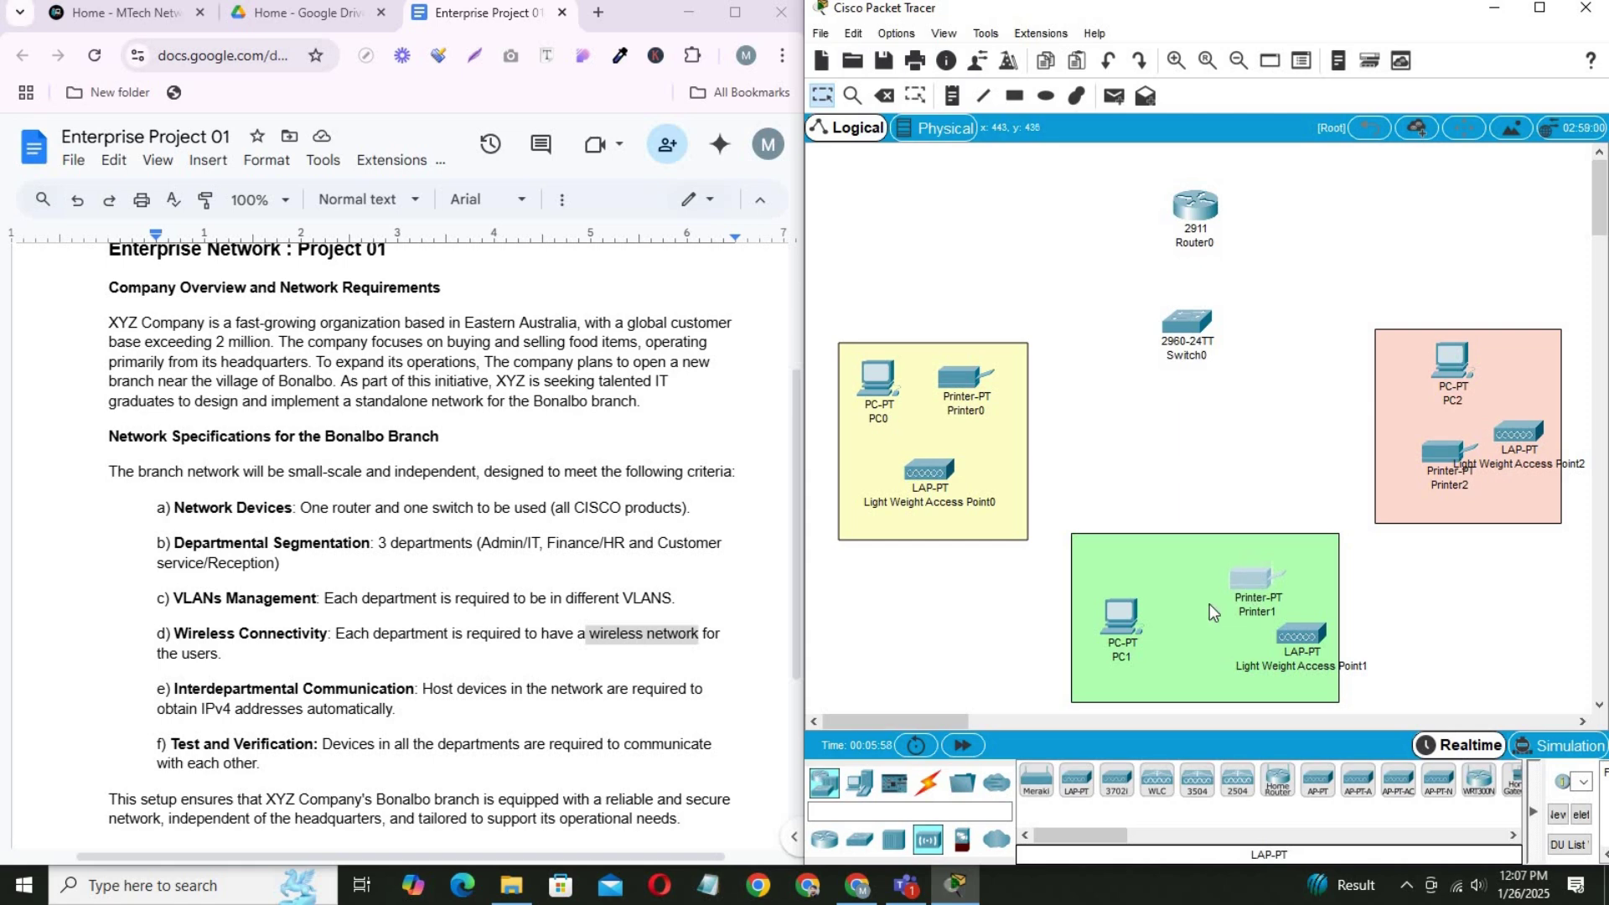
{"action": "left_click_drag", "start_coordinate": [1130, 620], "coordinate": [1148, 581]}
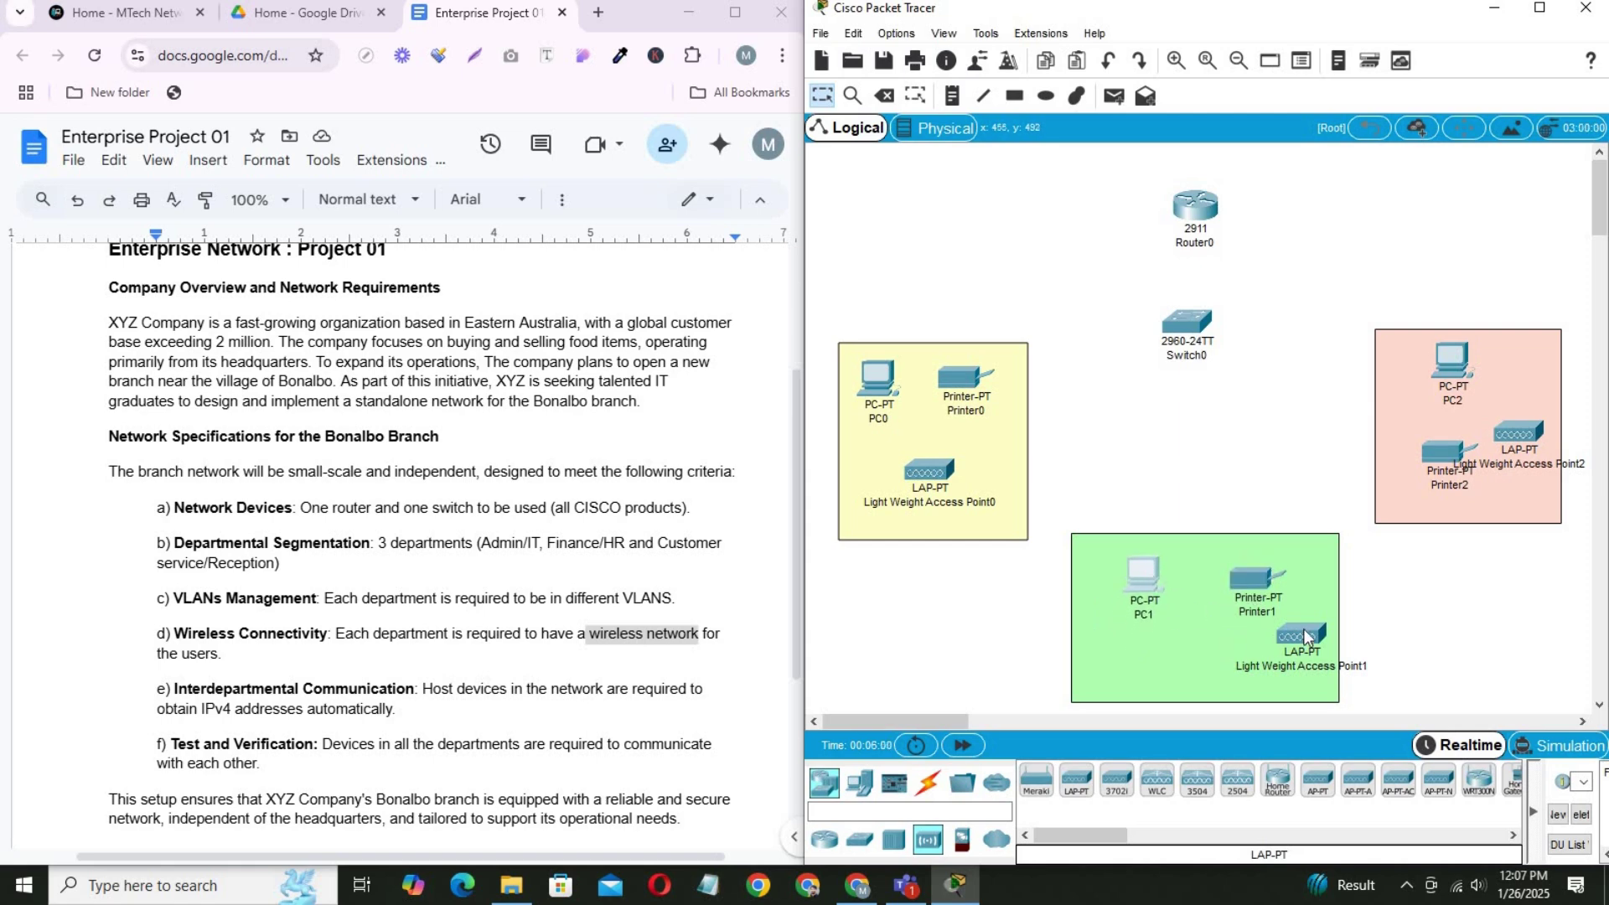
{"action": "left_click_drag", "start_coordinate": [1304, 637], "coordinate": [1204, 645]}
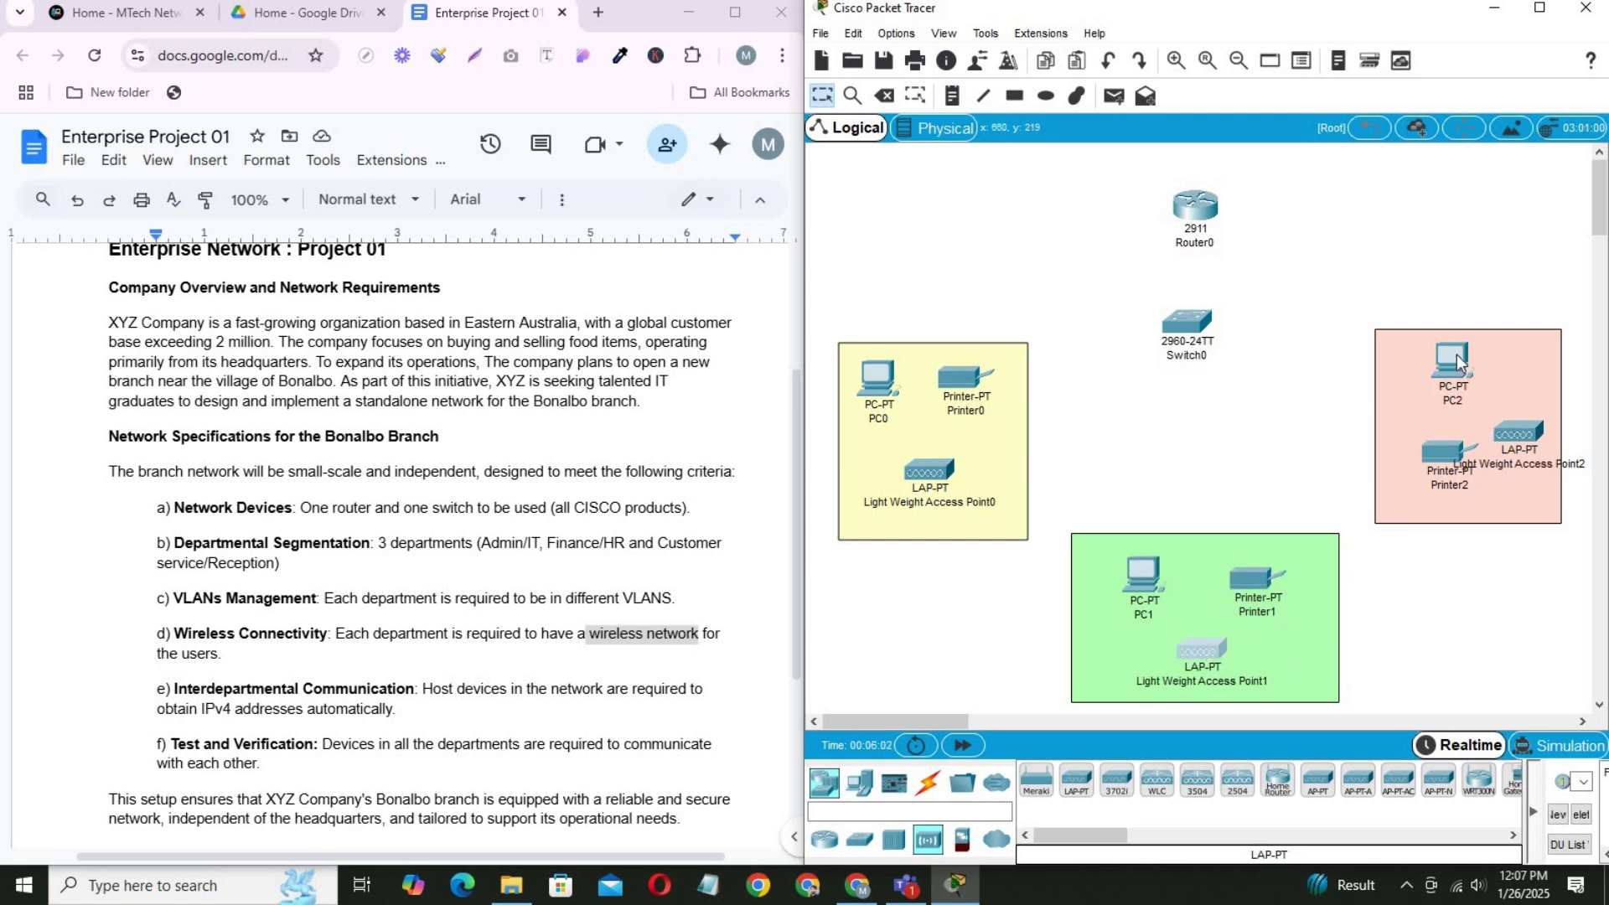
{"action": "left_click_drag", "start_coordinate": [1436, 359], "coordinate": [1430, 361]}
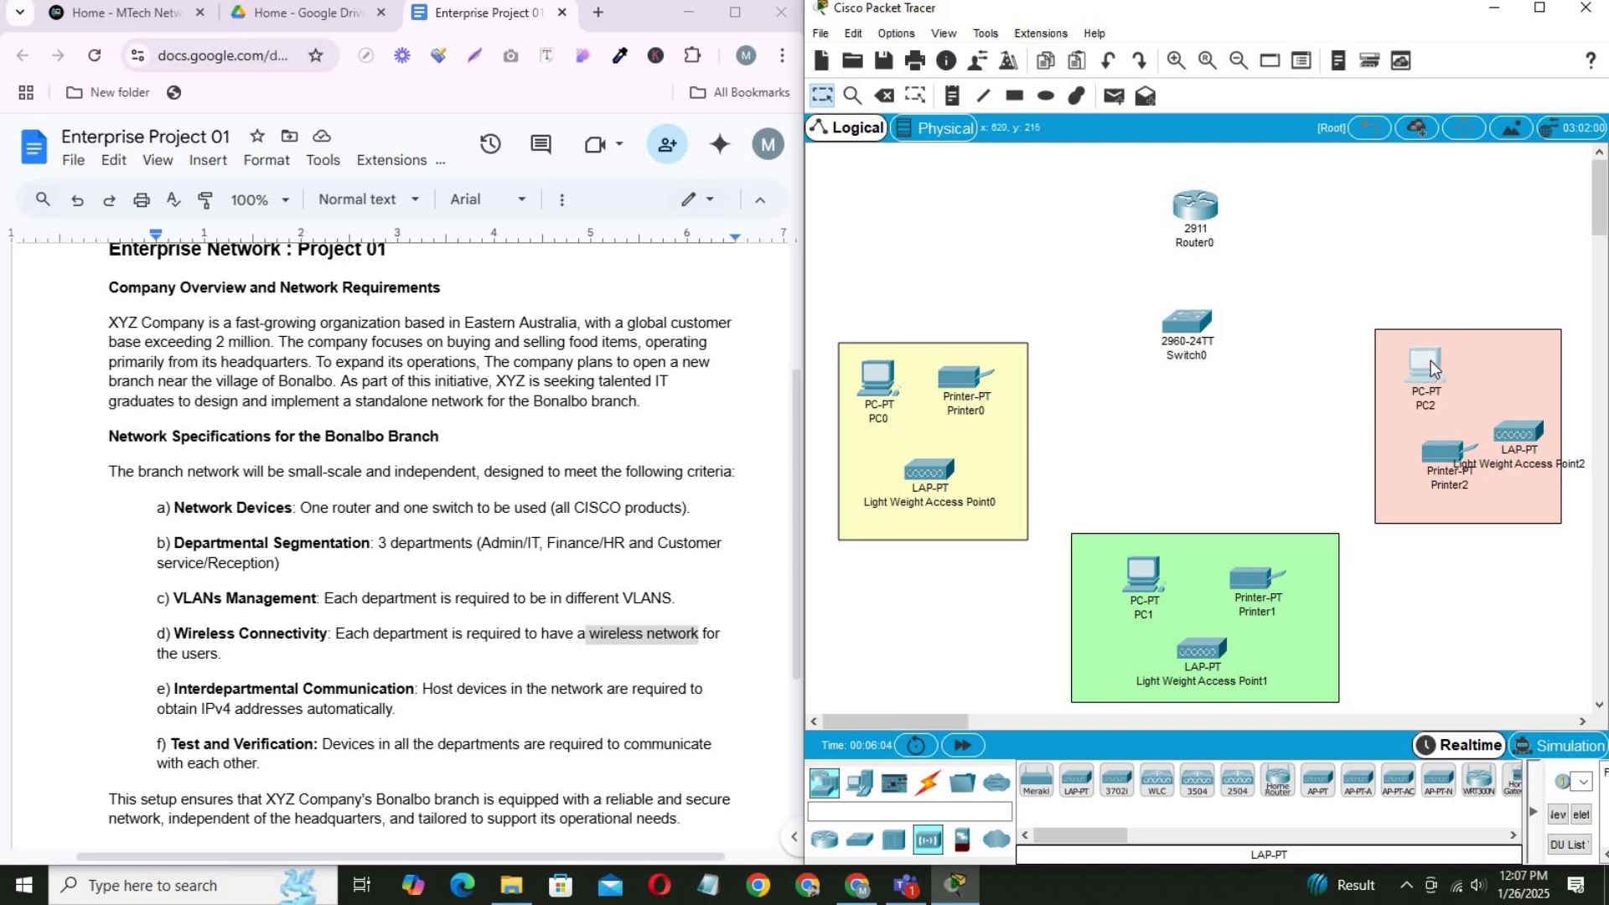
{"action": "left_click_drag", "start_coordinate": [1459, 467], "coordinate": [1510, 371]}
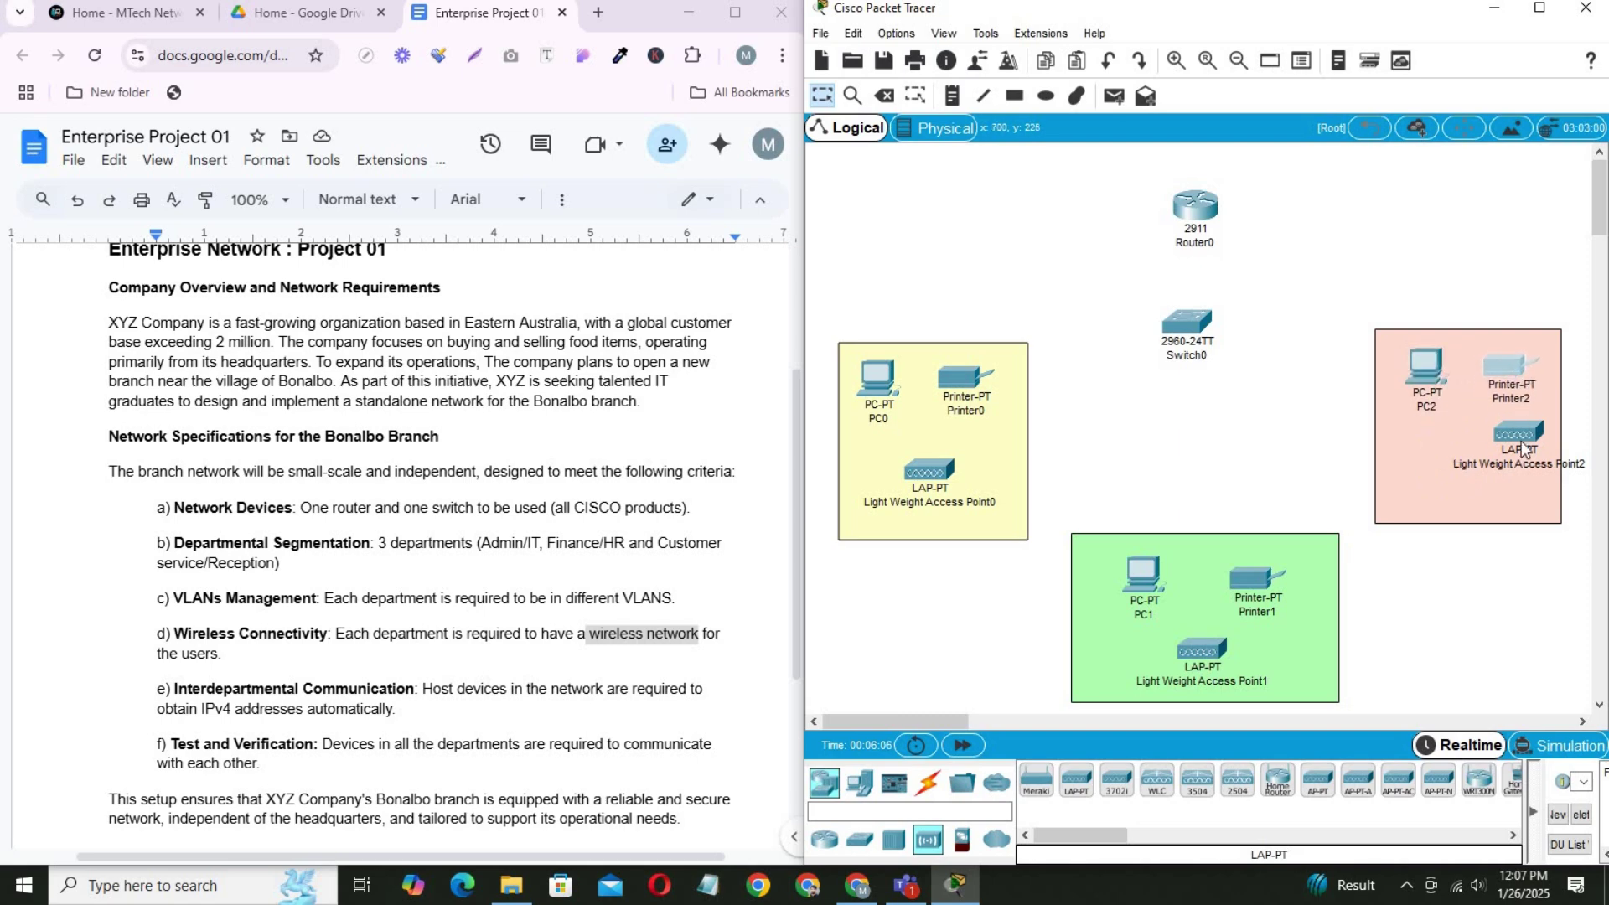
{"action": "left_click_drag", "start_coordinate": [1498, 458], "coordinate": [1474, 465]}
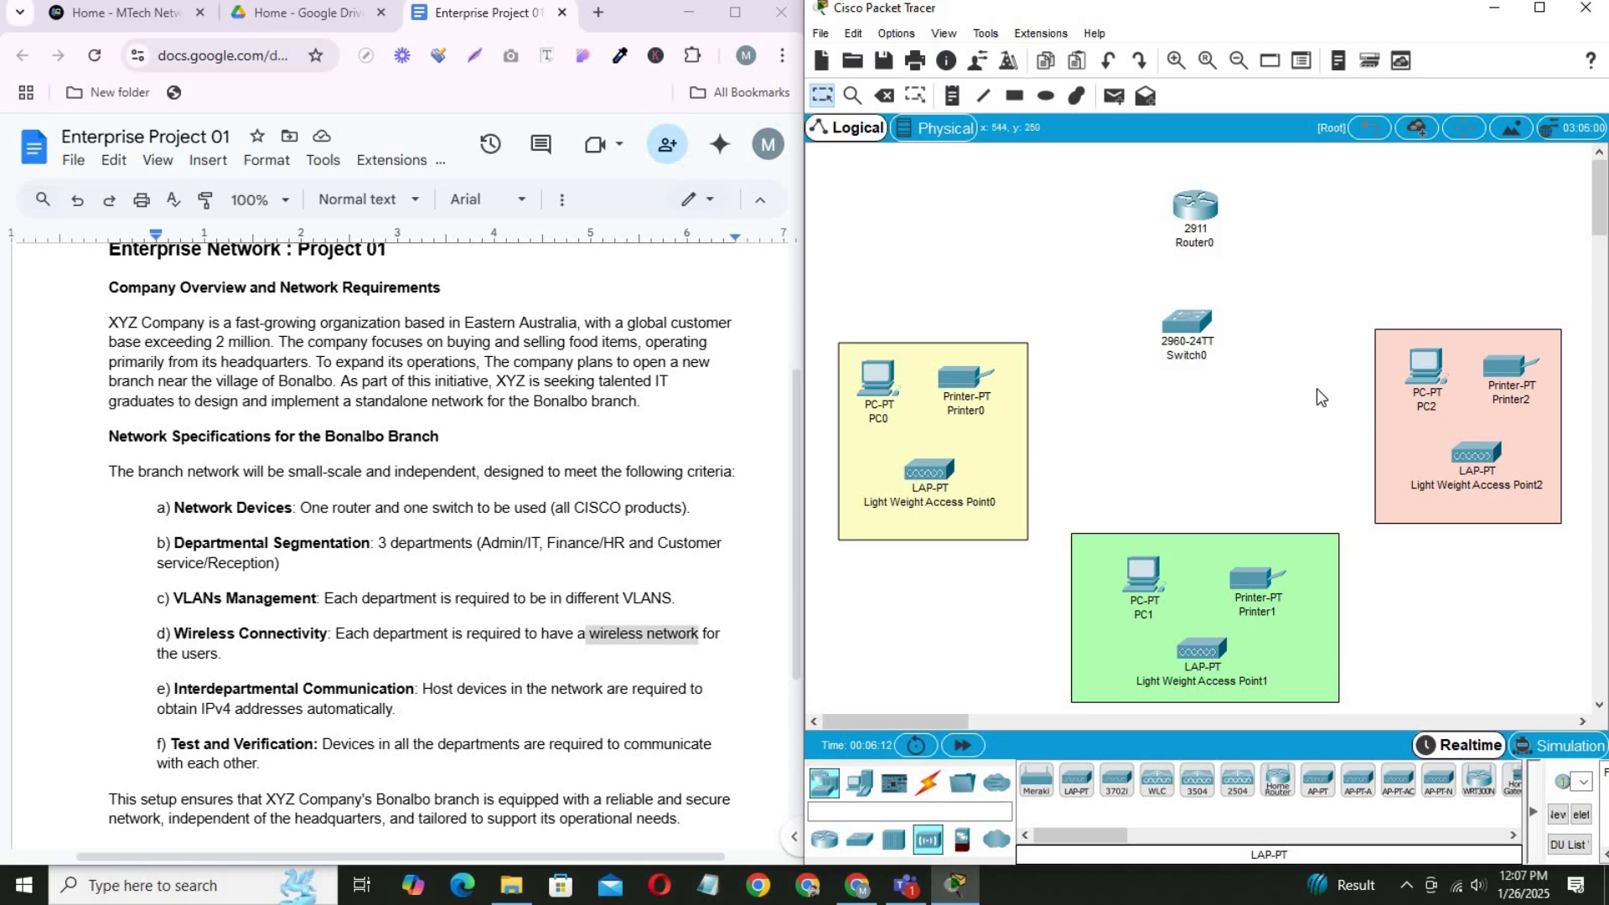
Maximize Packet Tracer and shift the whole topology toward the workspace centre.
{"action": "left_click", "coordinate": [1539, 8]}
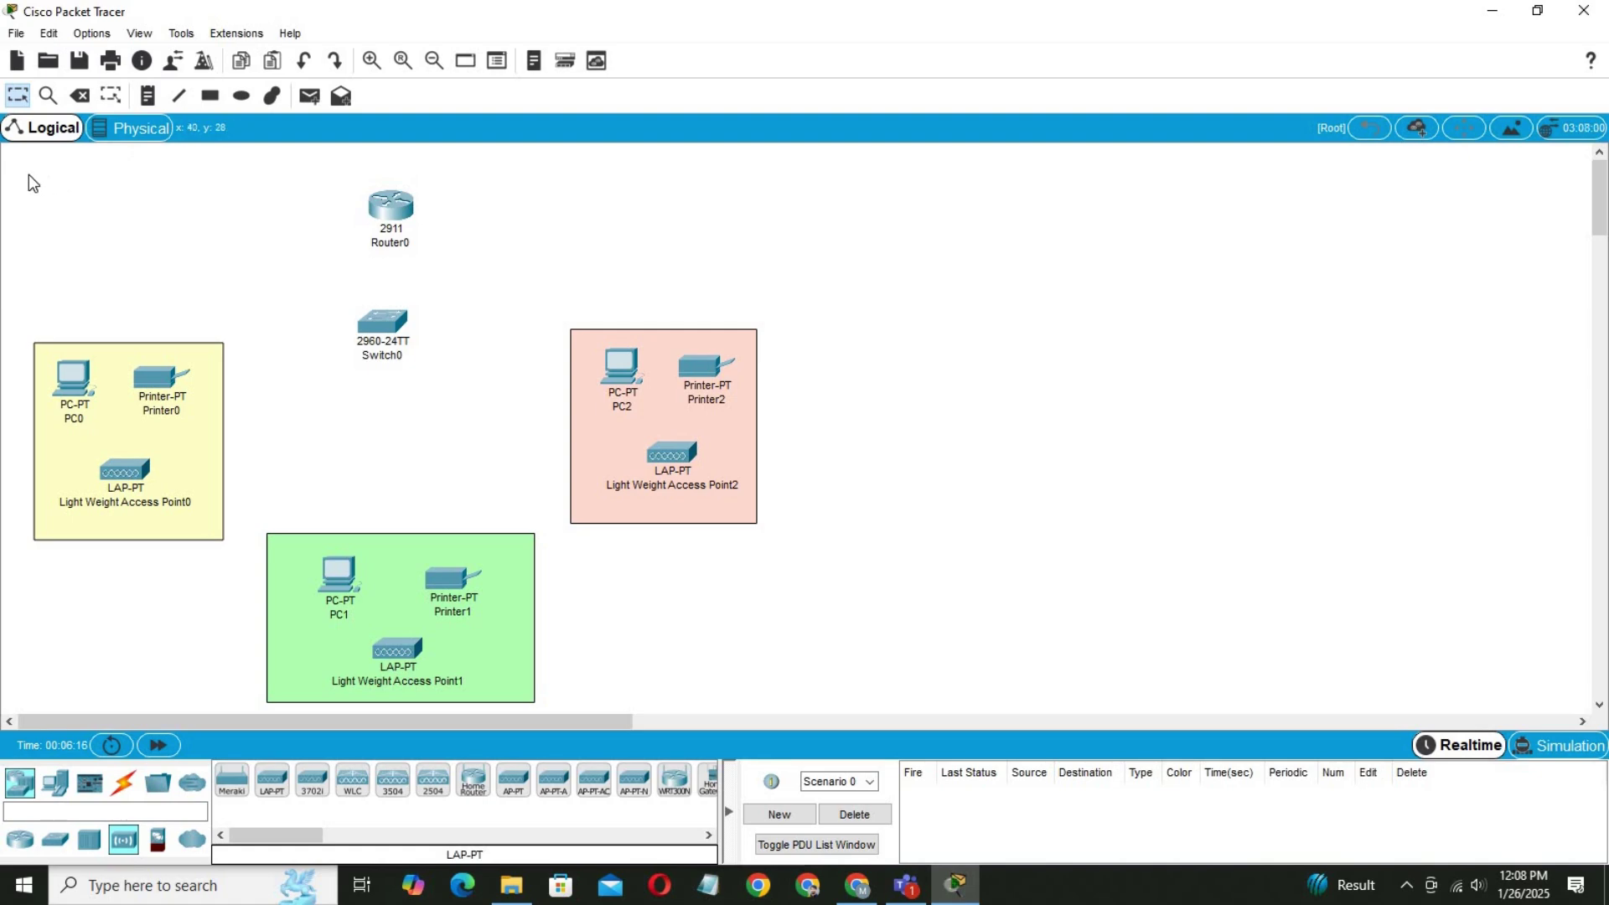
{"action": "left_click_drag", "start_coordinate": [29, 174], "coordinate": [803, 656]}
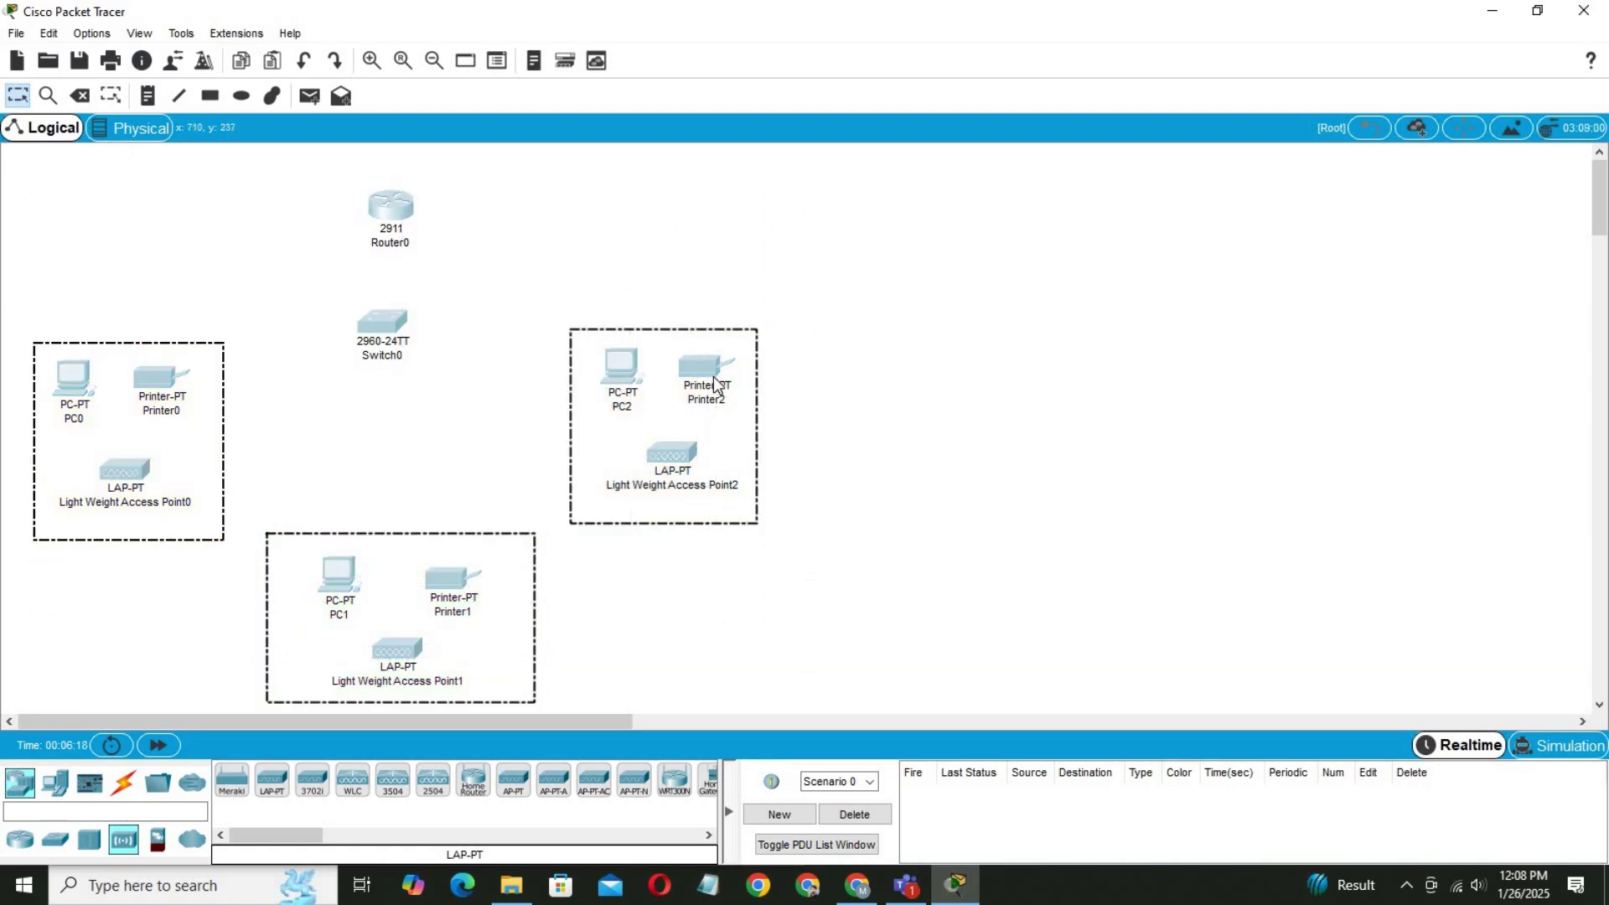
{"action": "left_click_drag", "start_coordinate": [713, 383], "coordinate": [1012, 372]}
{"action": "left_click", "coordinate": [1215, 346]}
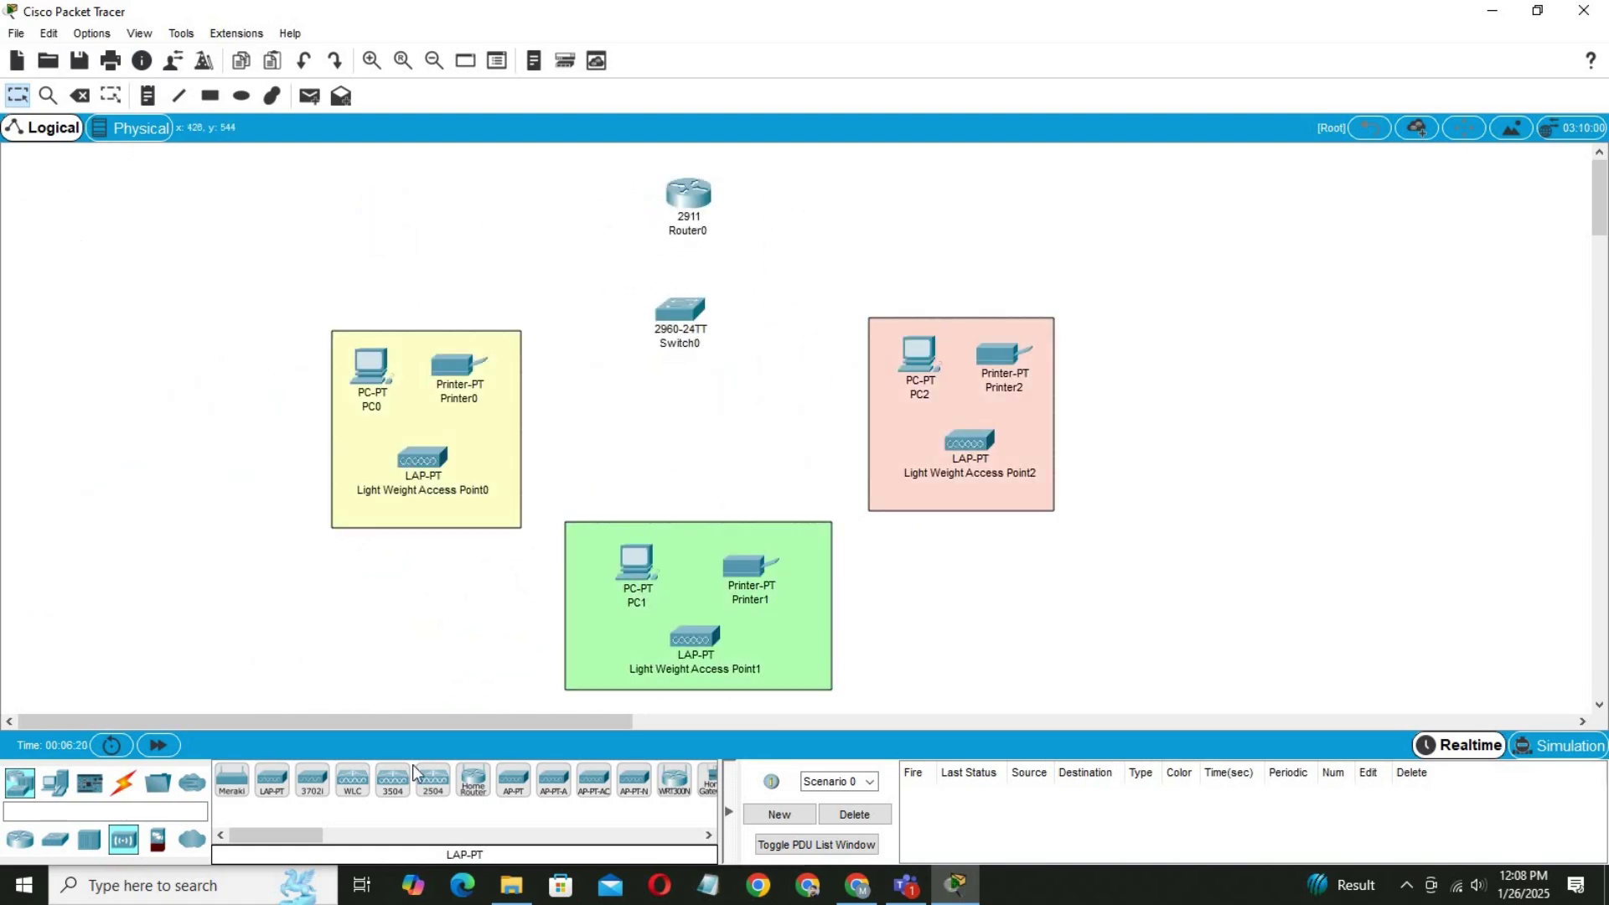
With automatic cabling, link Switch0 to Router0 and to PC0, Printer0 and Access Point0.
{"action": "left_click", "coordinate": [123, 782]}
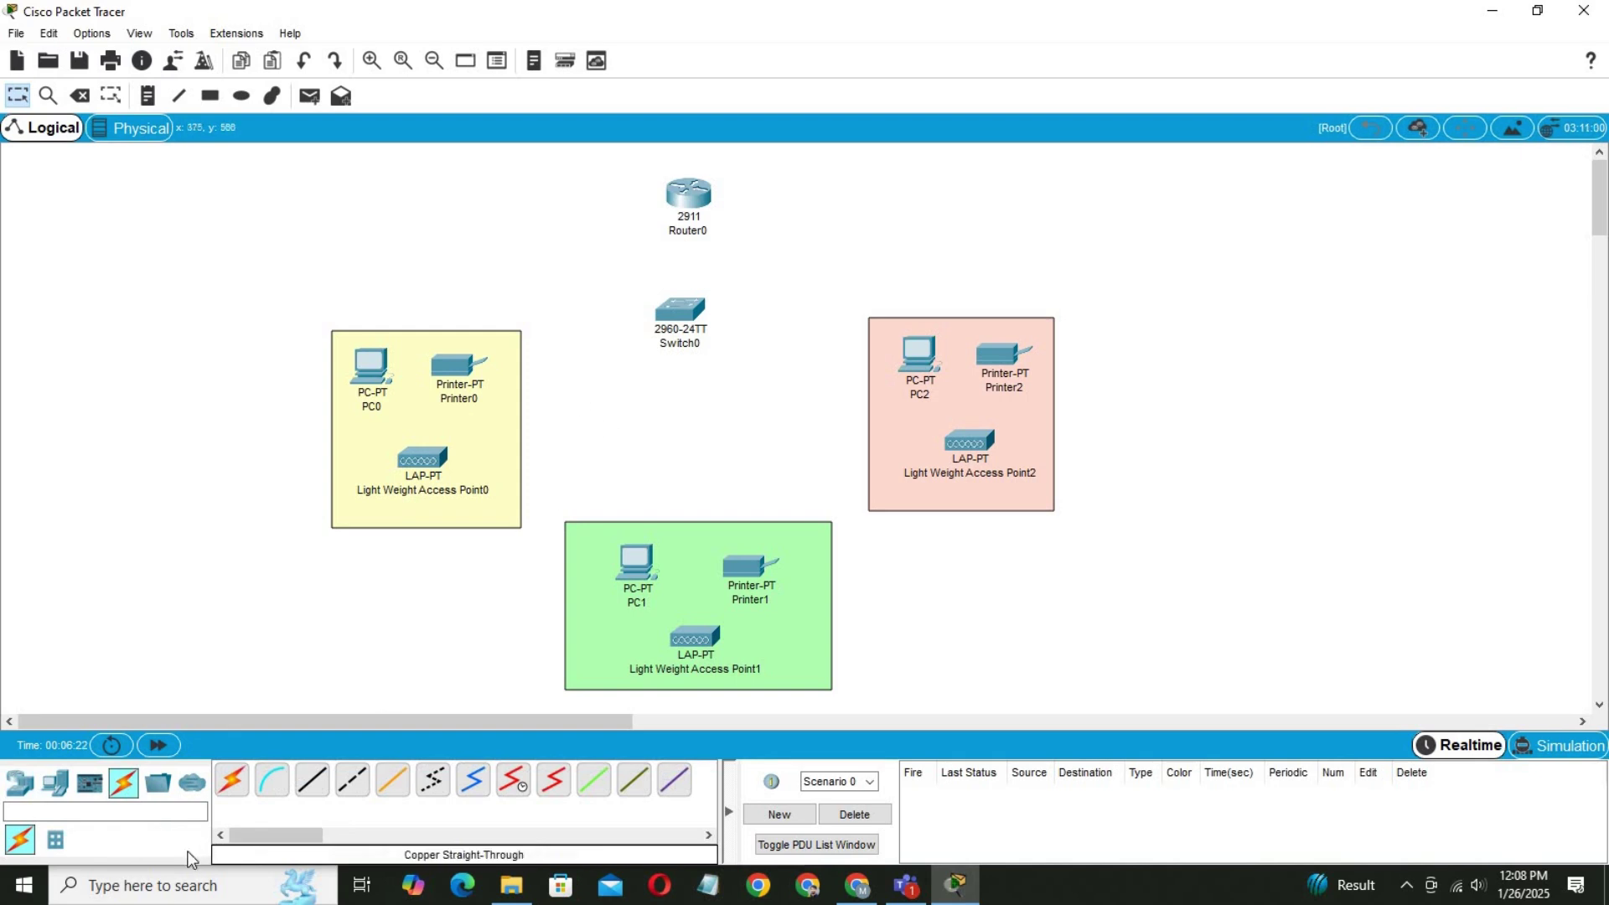
{"action": "left_click", "coordinate": [231, 780]}
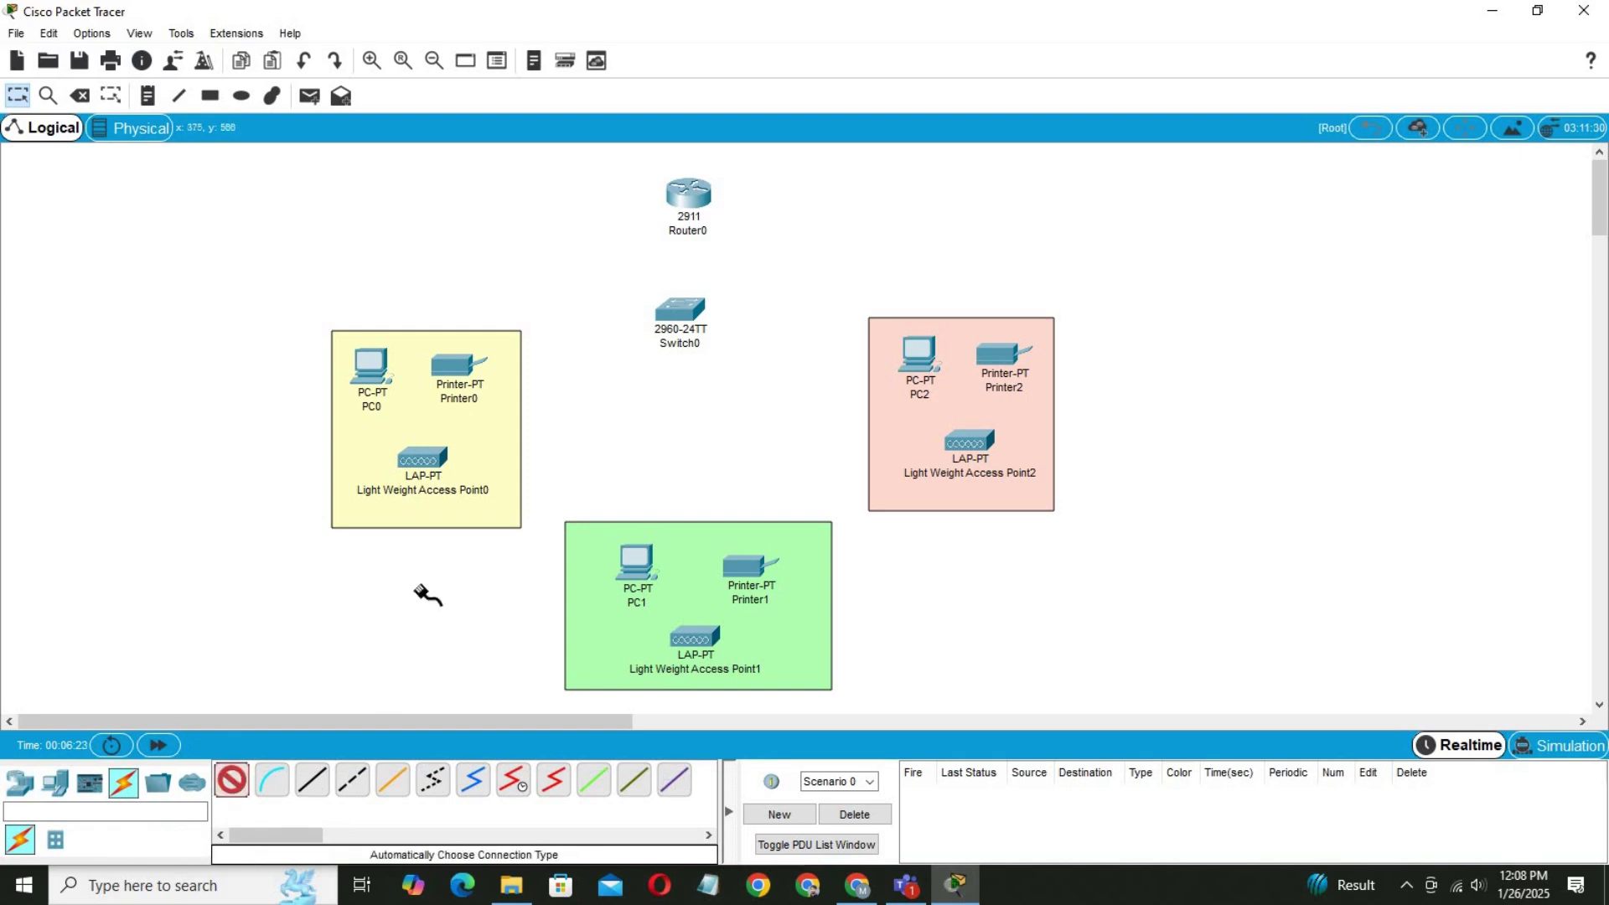
{"action": "left_click", "coordinate": [680, 309]}
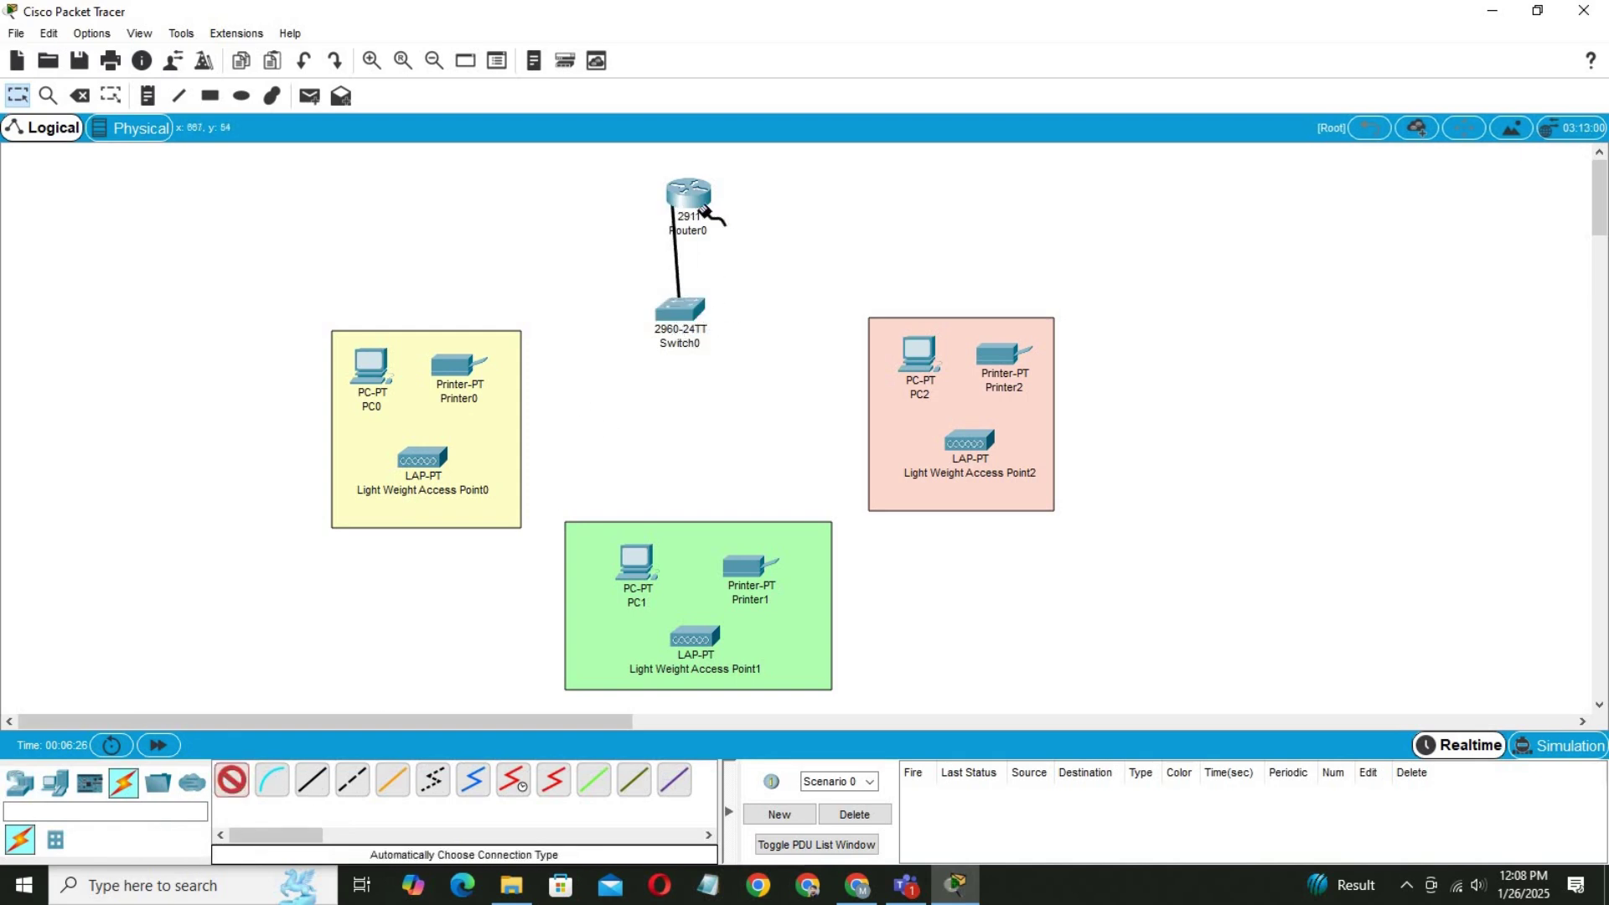
{"action": "left_click", "coordinate": [689, 205]}
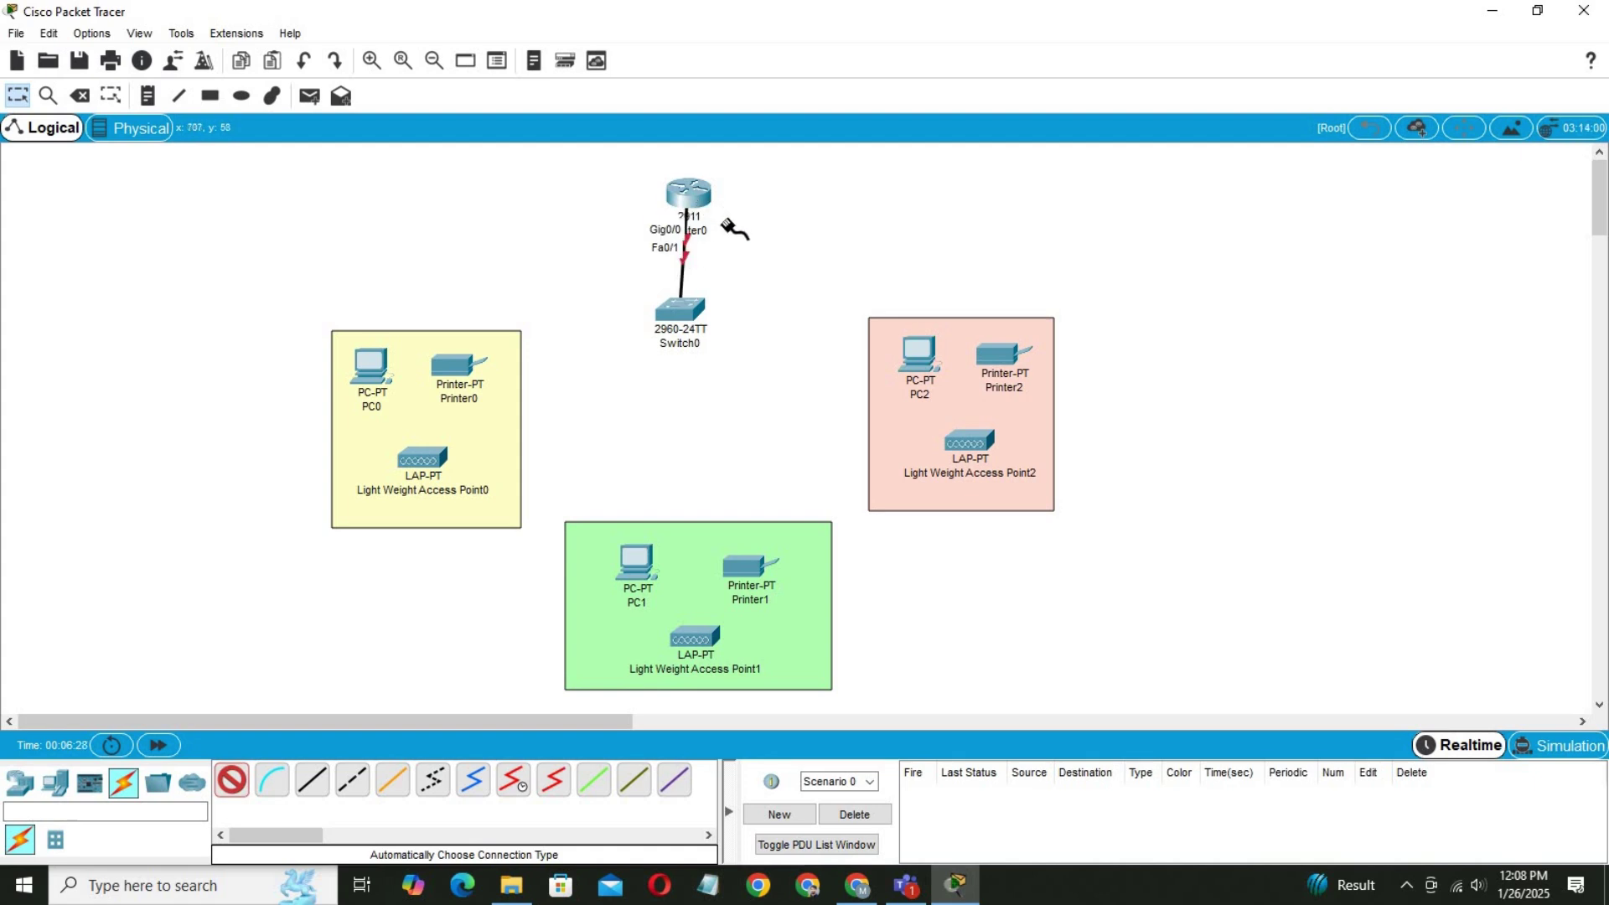
{"action": "left_click", "coordinate": [379, 361]}
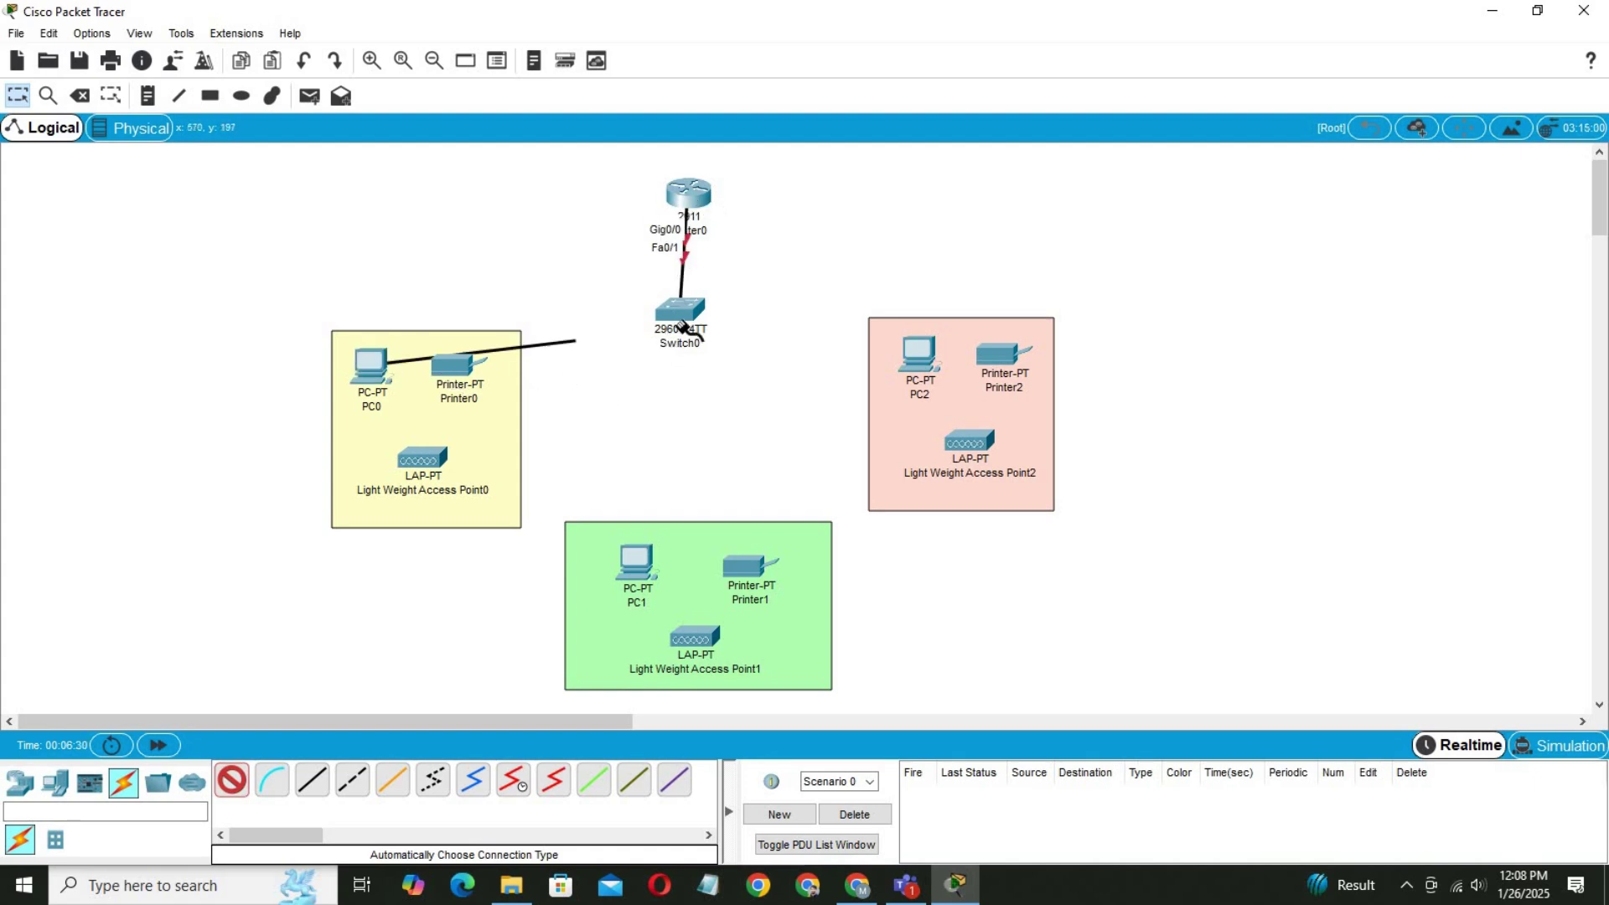
{"action": "left_click", "coordinate": [678, 311]}
{"action": "left_click", "coordinate": [461, 371]}
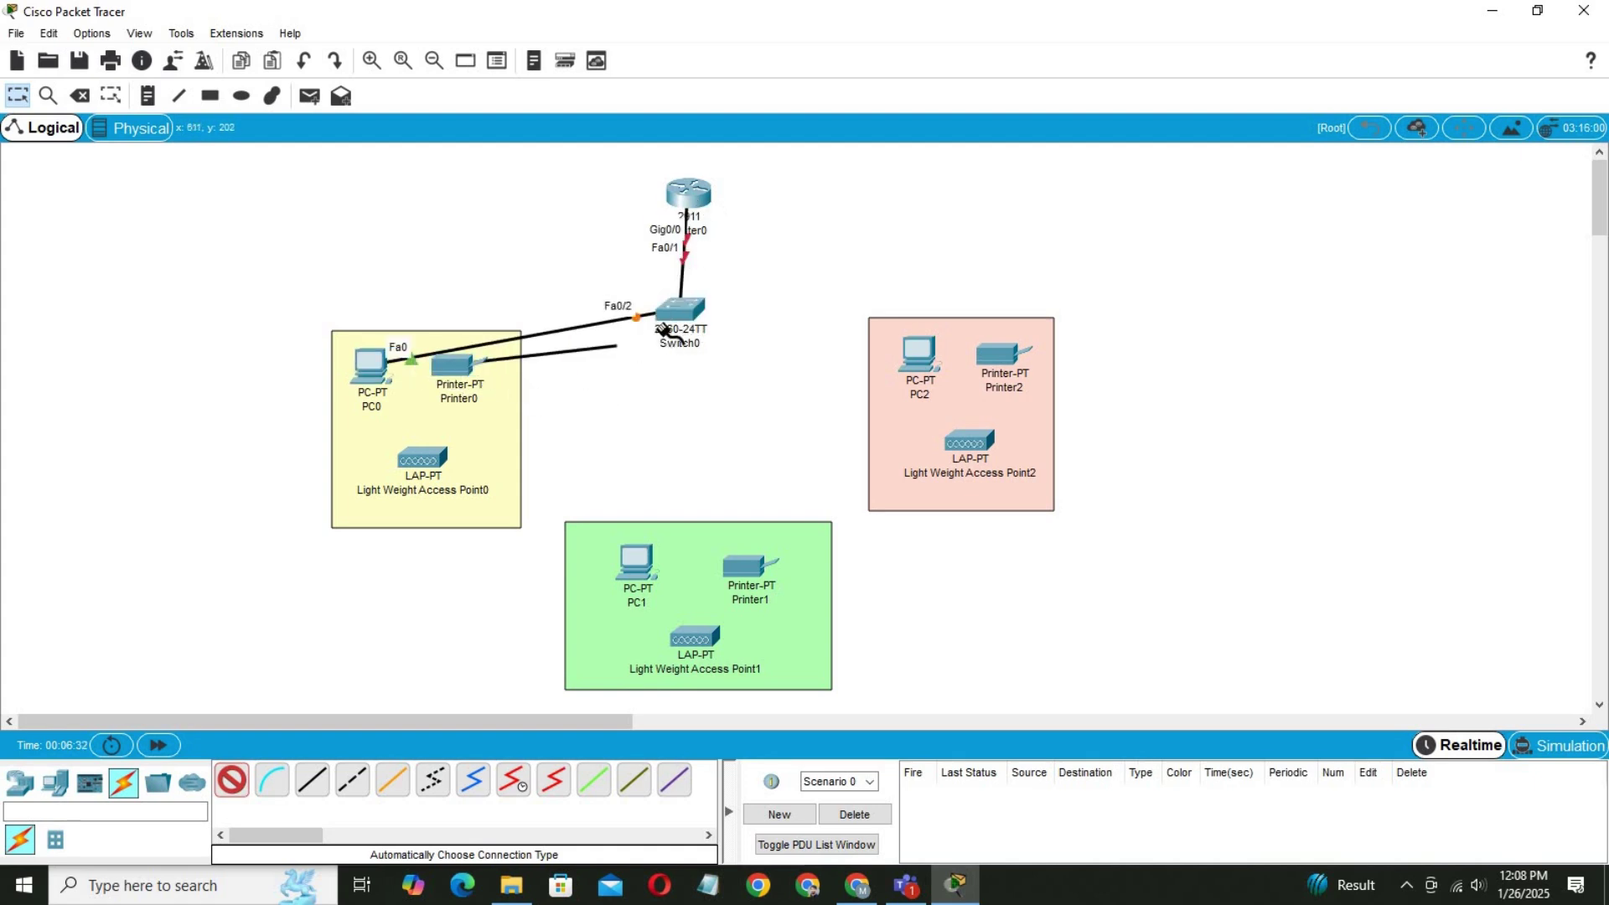
{"action": "left_click", "coordinate": [677, 315]}
{"action": "left_click", "coordinate": [436, 457]}
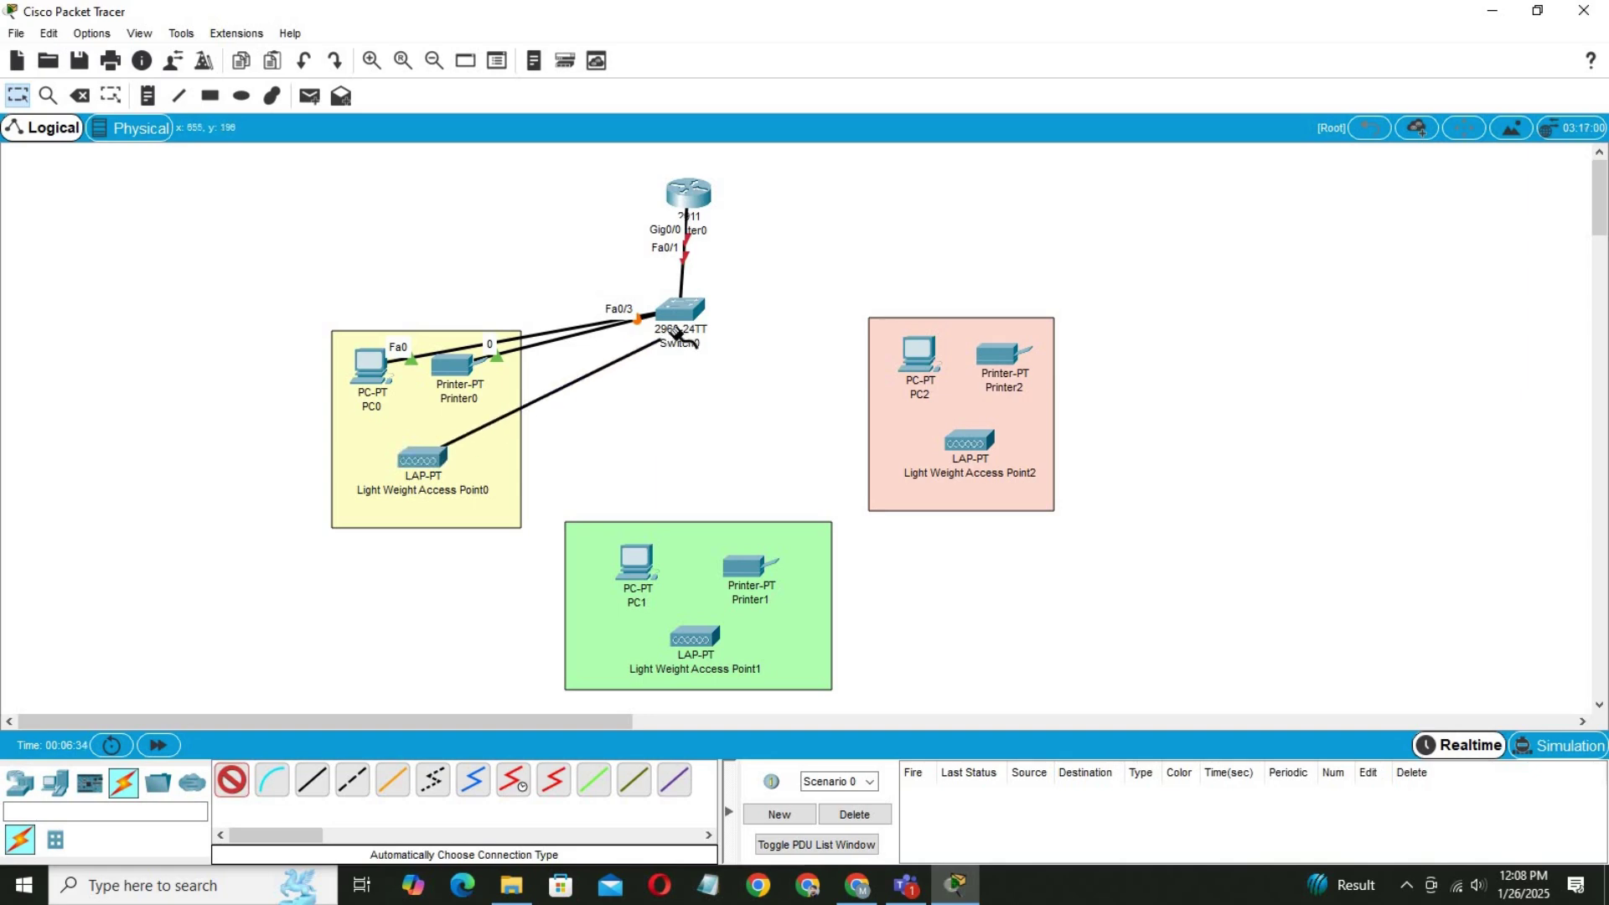
{"action": "left_click", "coordinate": [676, 317]}
Cable the green and pink areas' PCs, printers and access points to Switch0 Fa0/5–Fa0/10.
{"action": "left_click", "coordinate": [637, 560]}
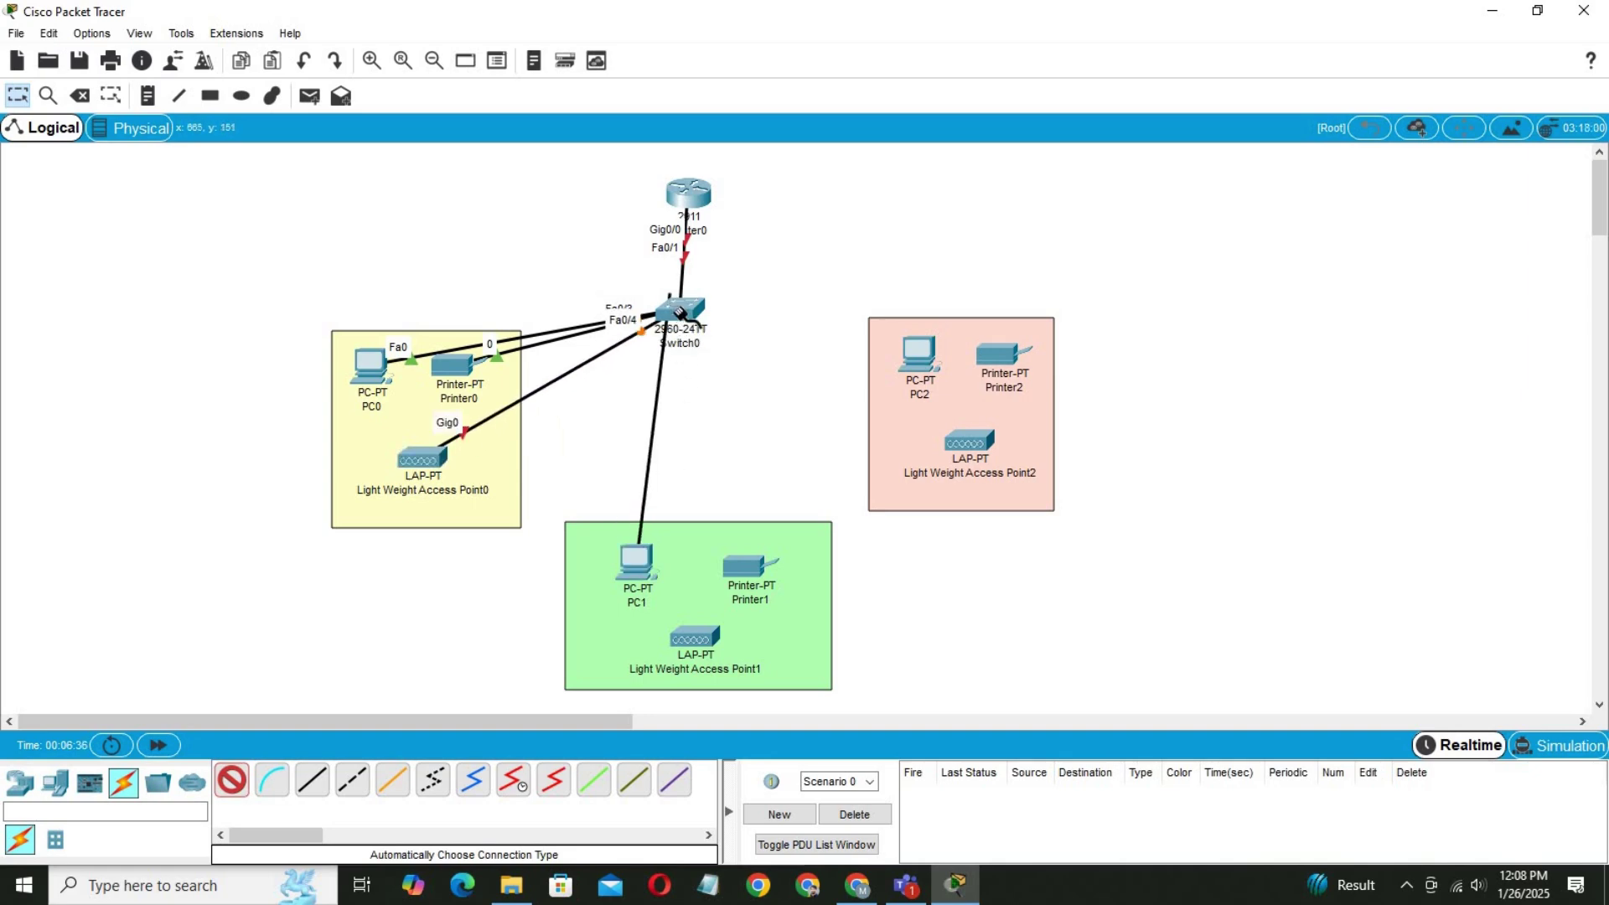
{"action": "left_click", "coordinate": [680, 317]}
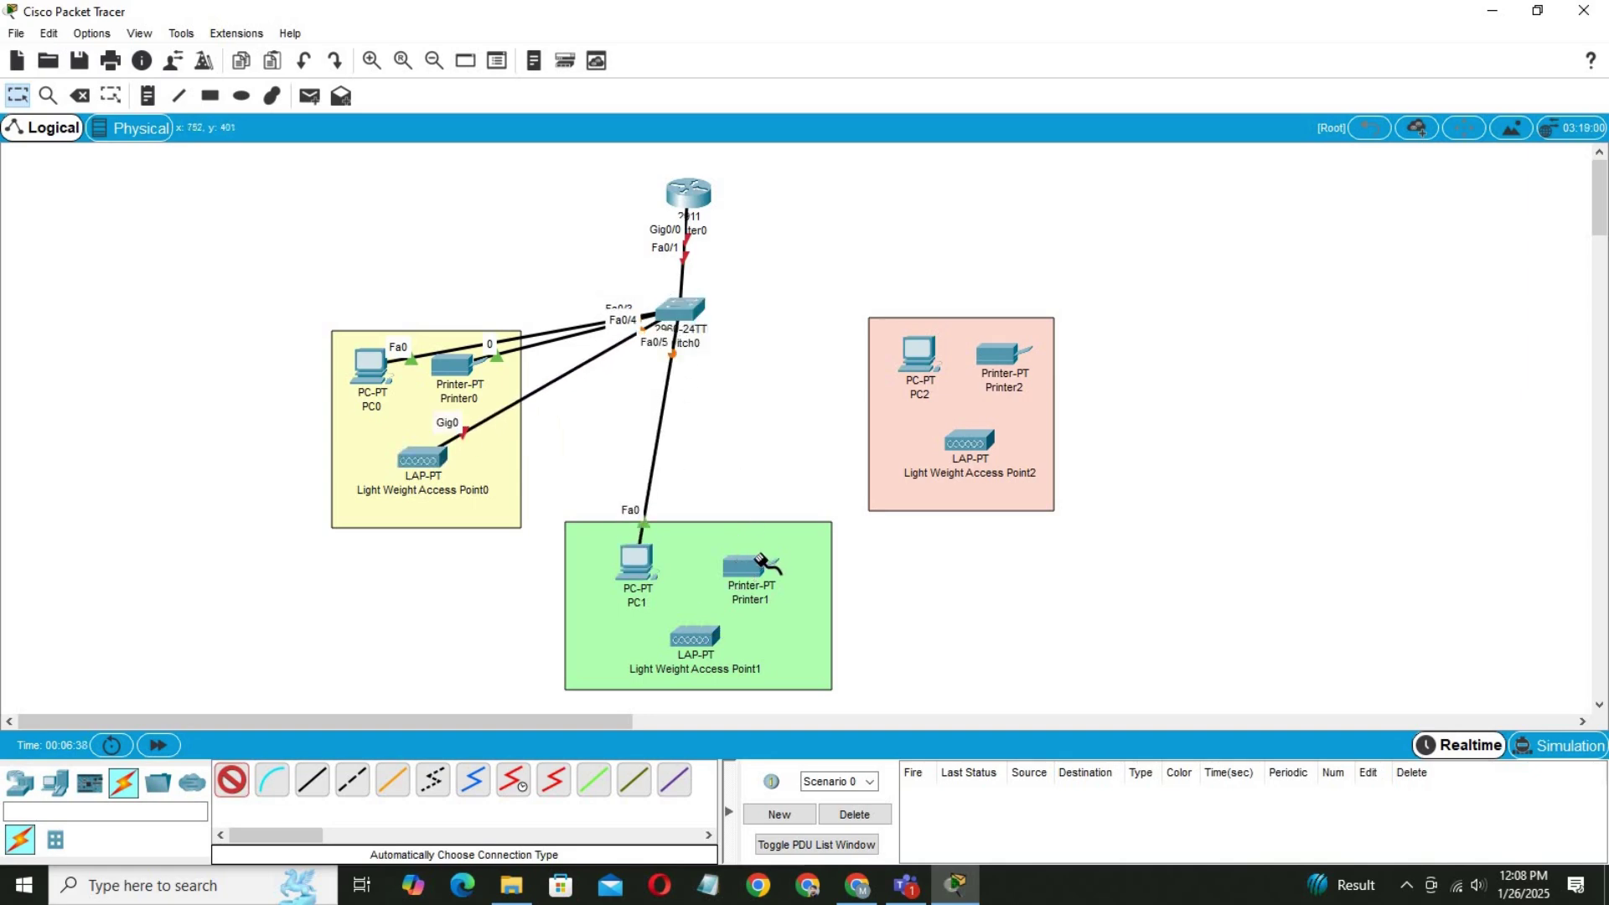
{"action": "left_click", "coordinate": [750, 559]}
{"action": "left_click", "coordinate": [683, 315]}
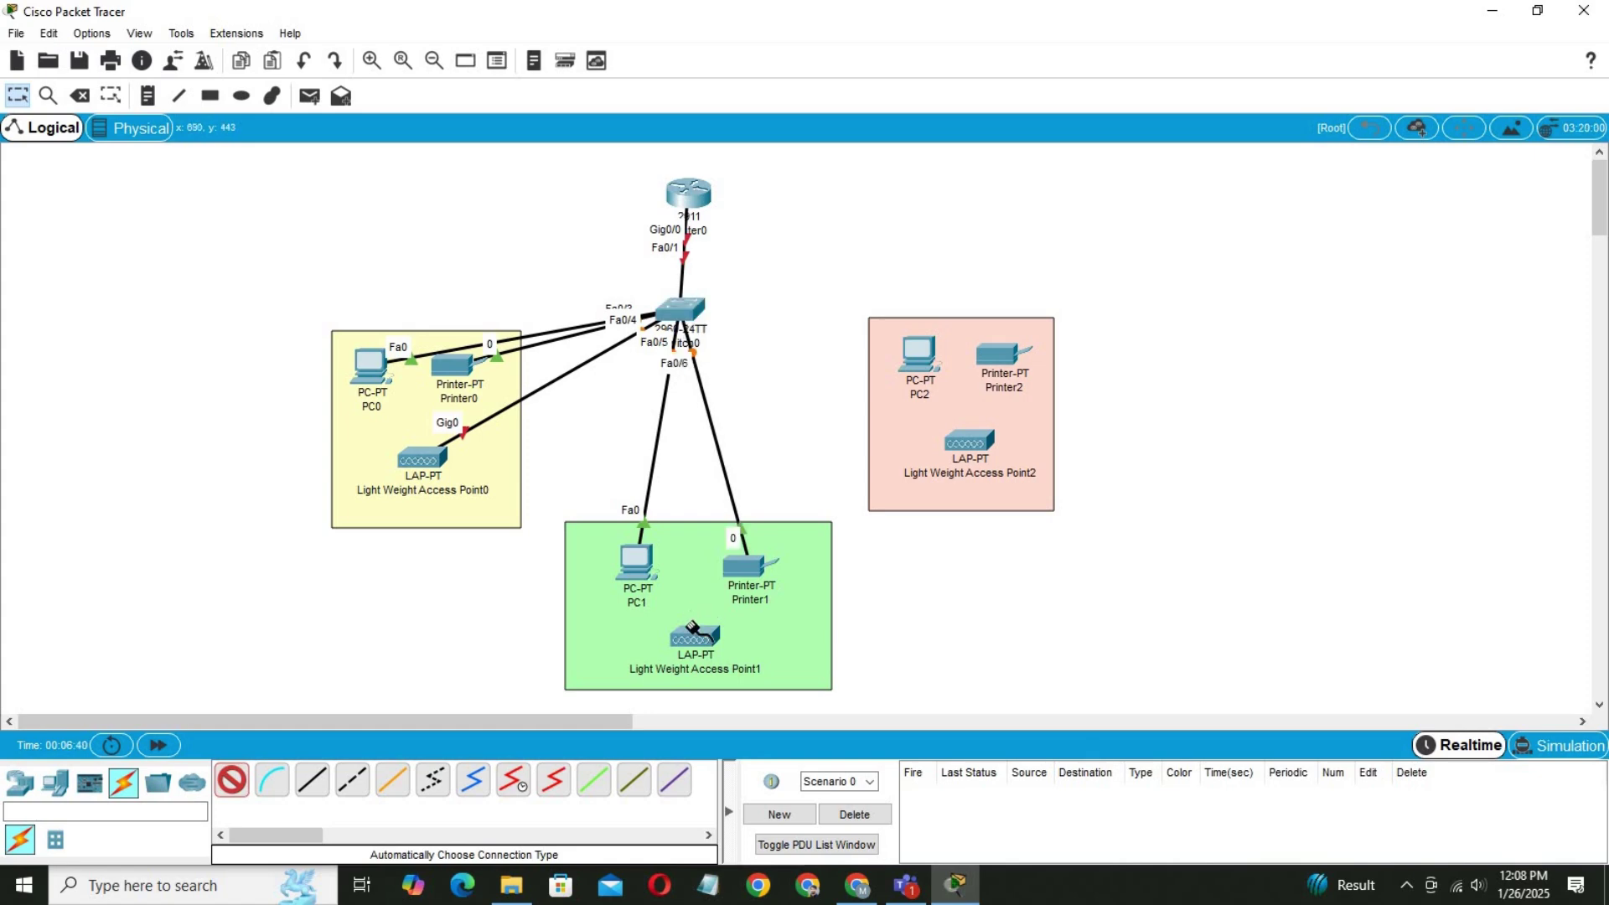
{"action": "left_click", "coordinate": [694, 638]}
{"action": "left_click", "coordinate": [679, 316]}
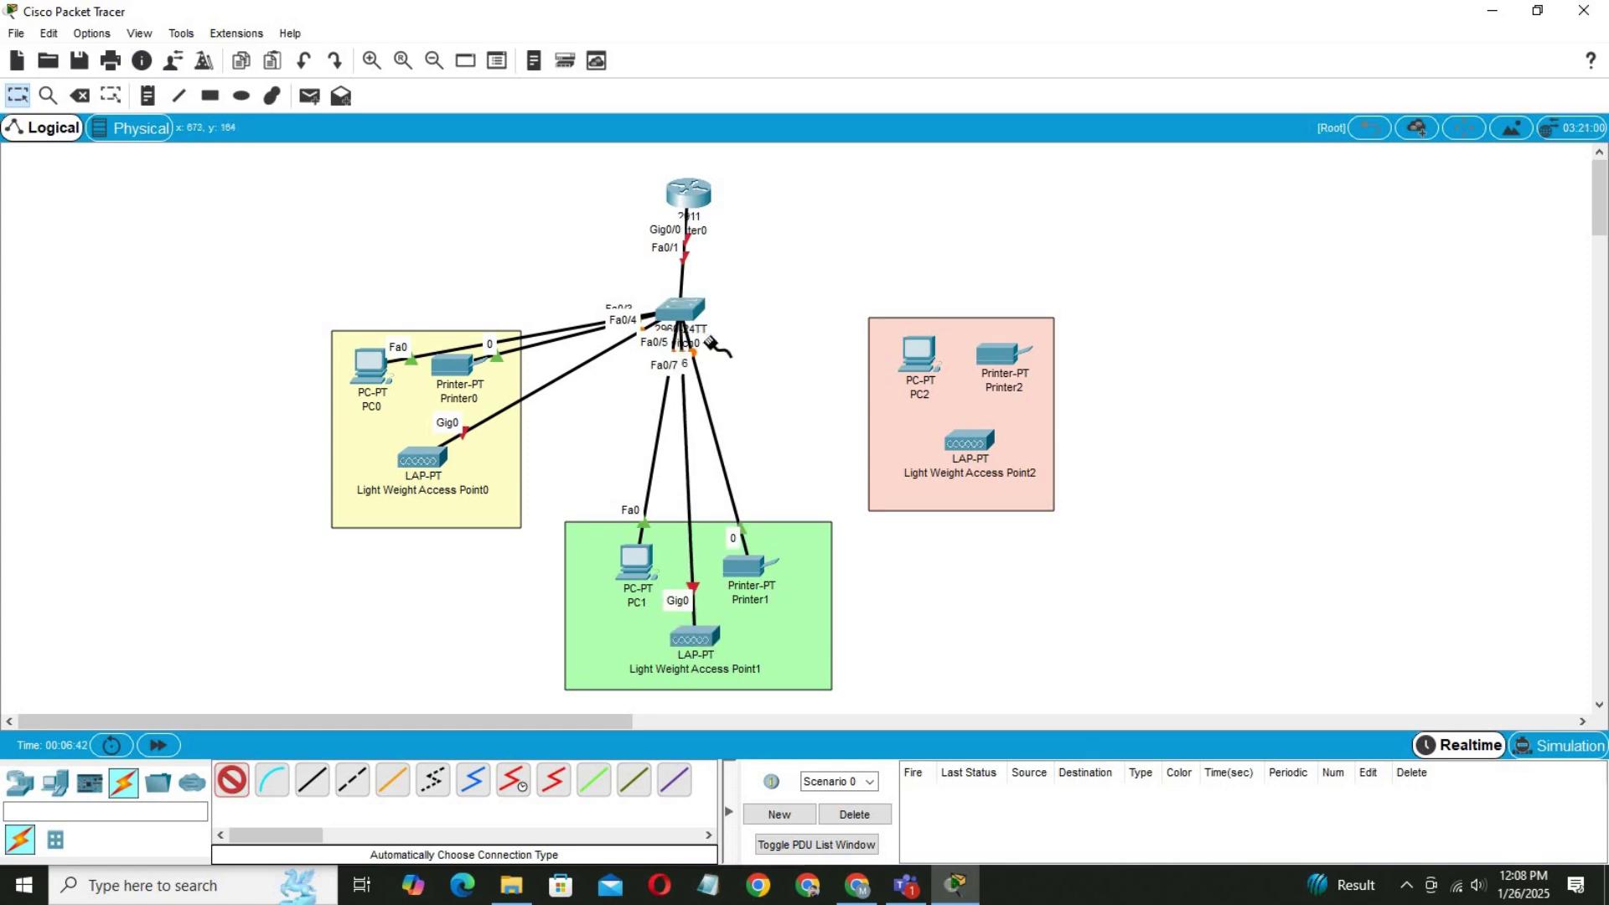
{"action": "left_click", "coordinate": [918, 354]}
{"action": "left_click", "coordinate": [683, 315]}
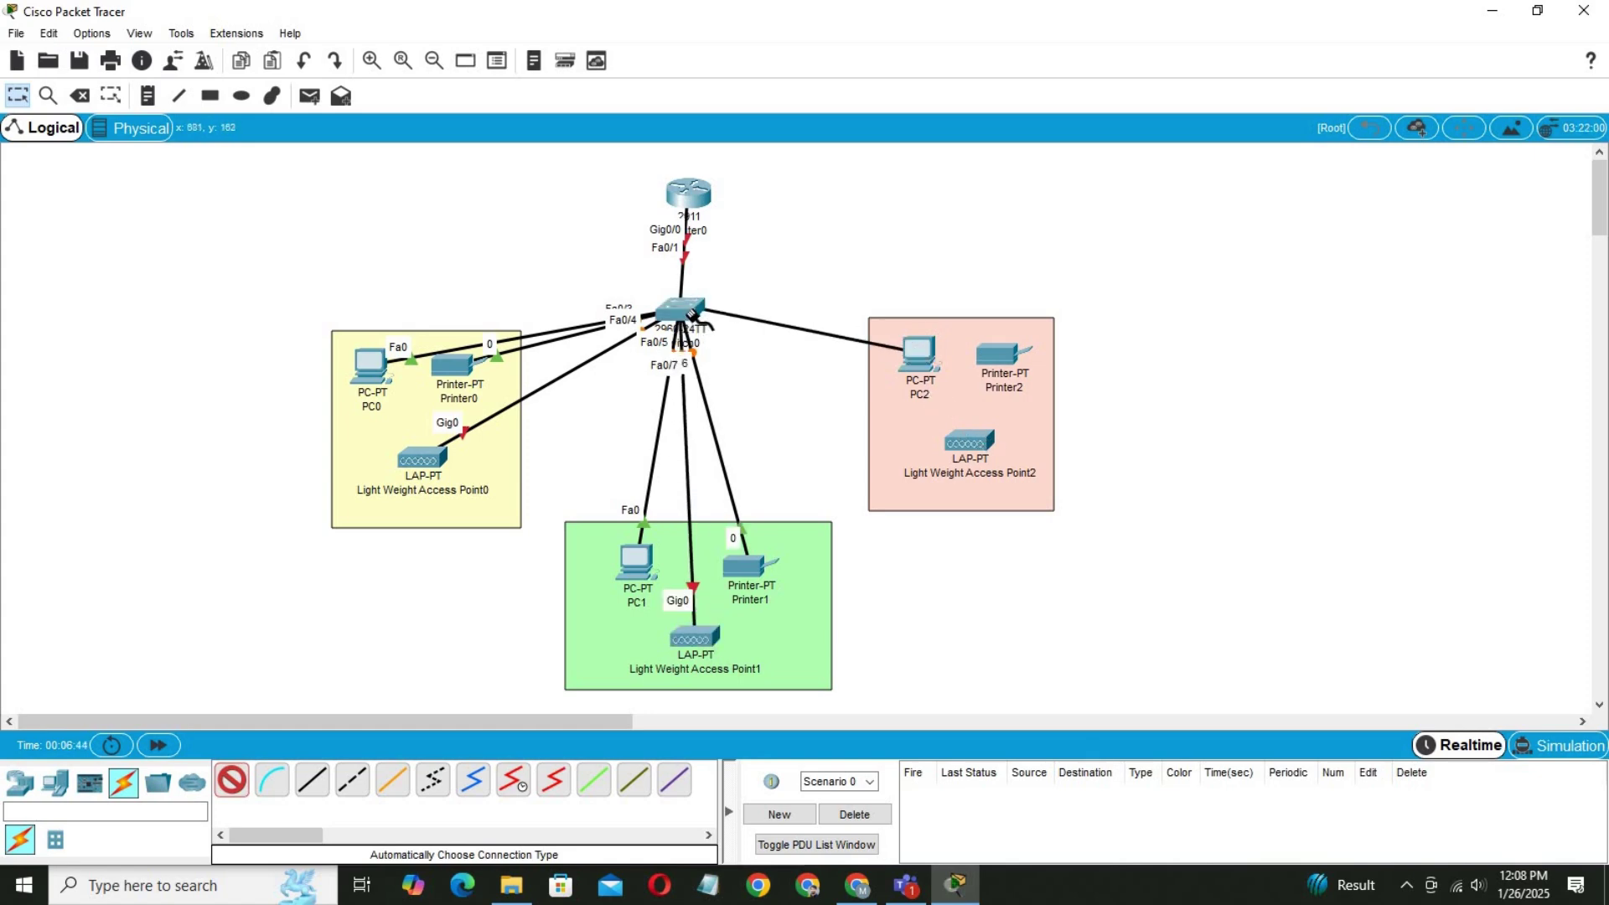
{"action": "left_click", "coordinate": [999, 356]}
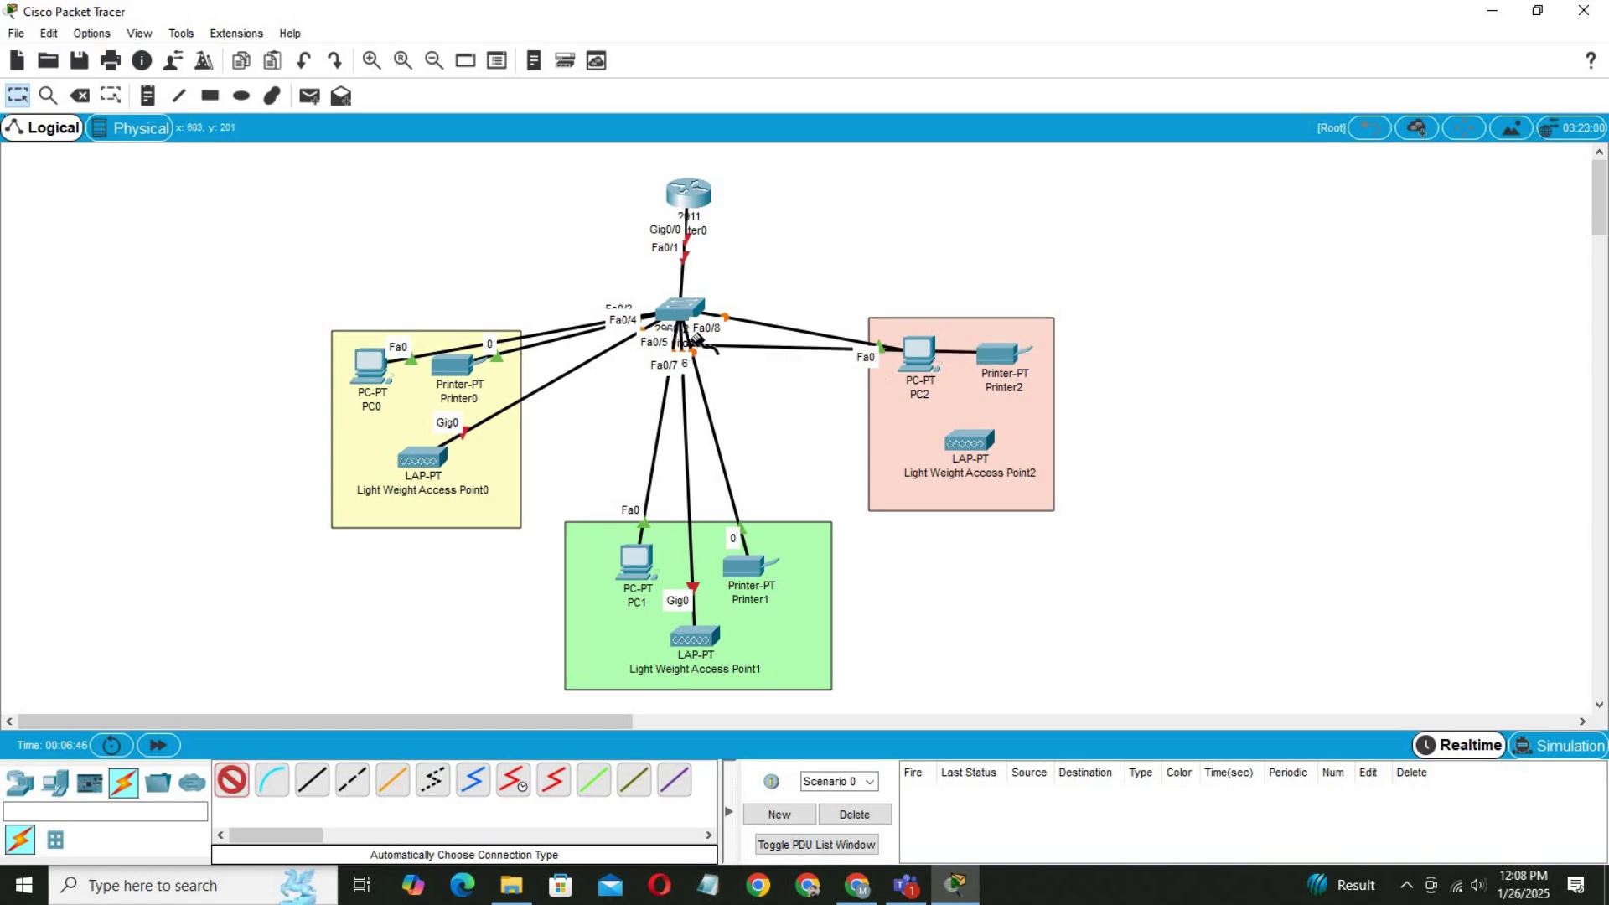
{"action": "left_click", "coordinate": [680, 314]}
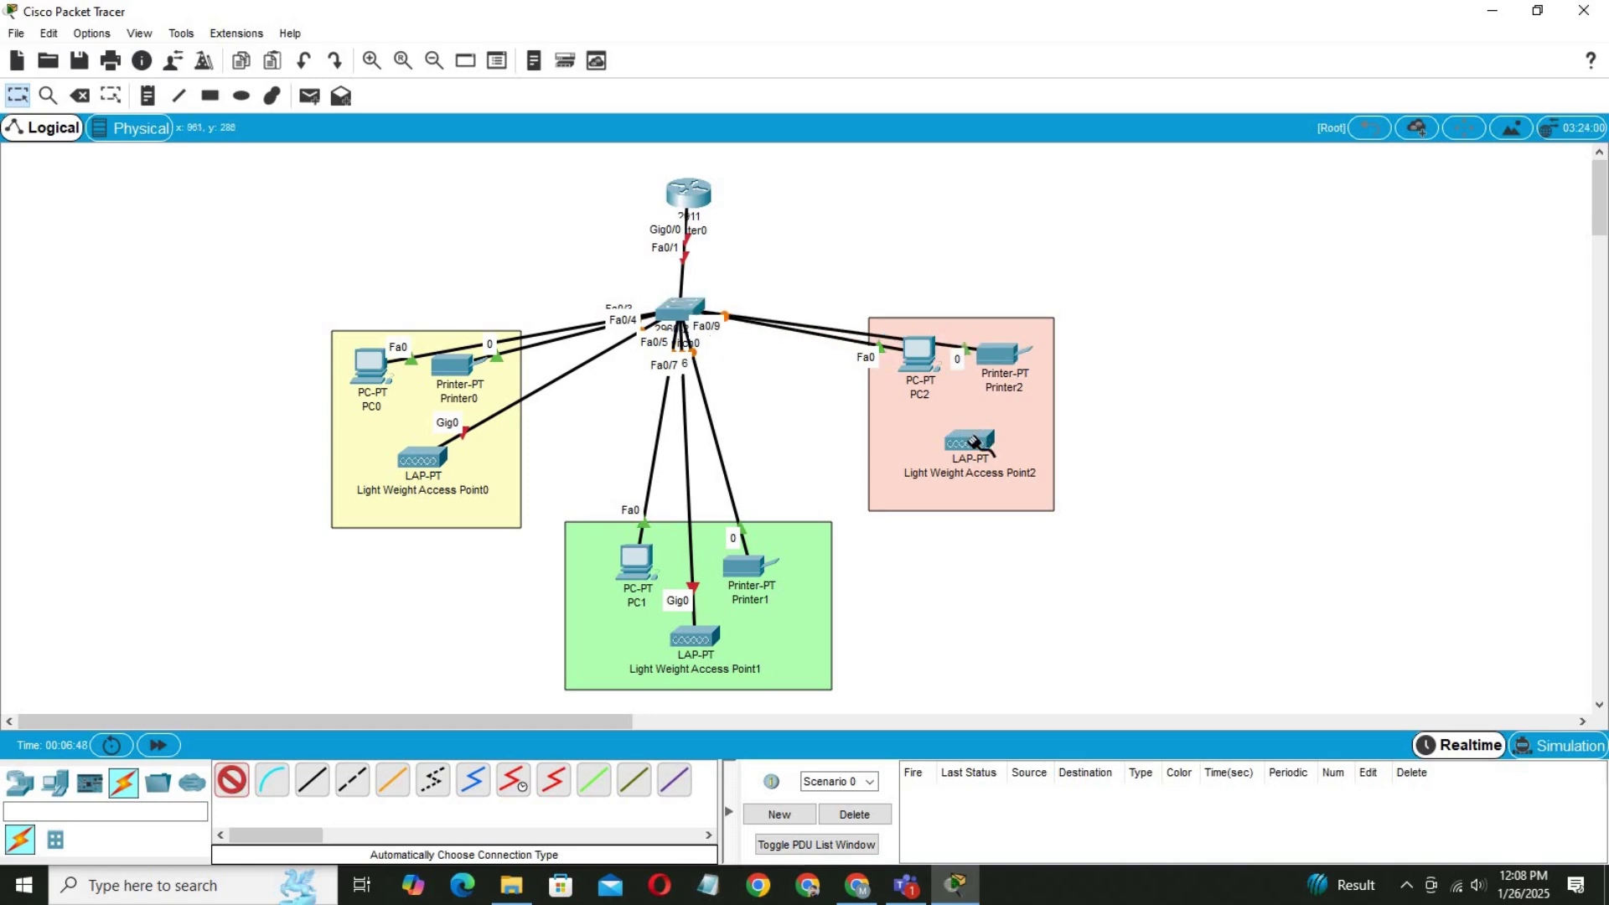
{"action": "left_click", "coordinate": [969, 440]}
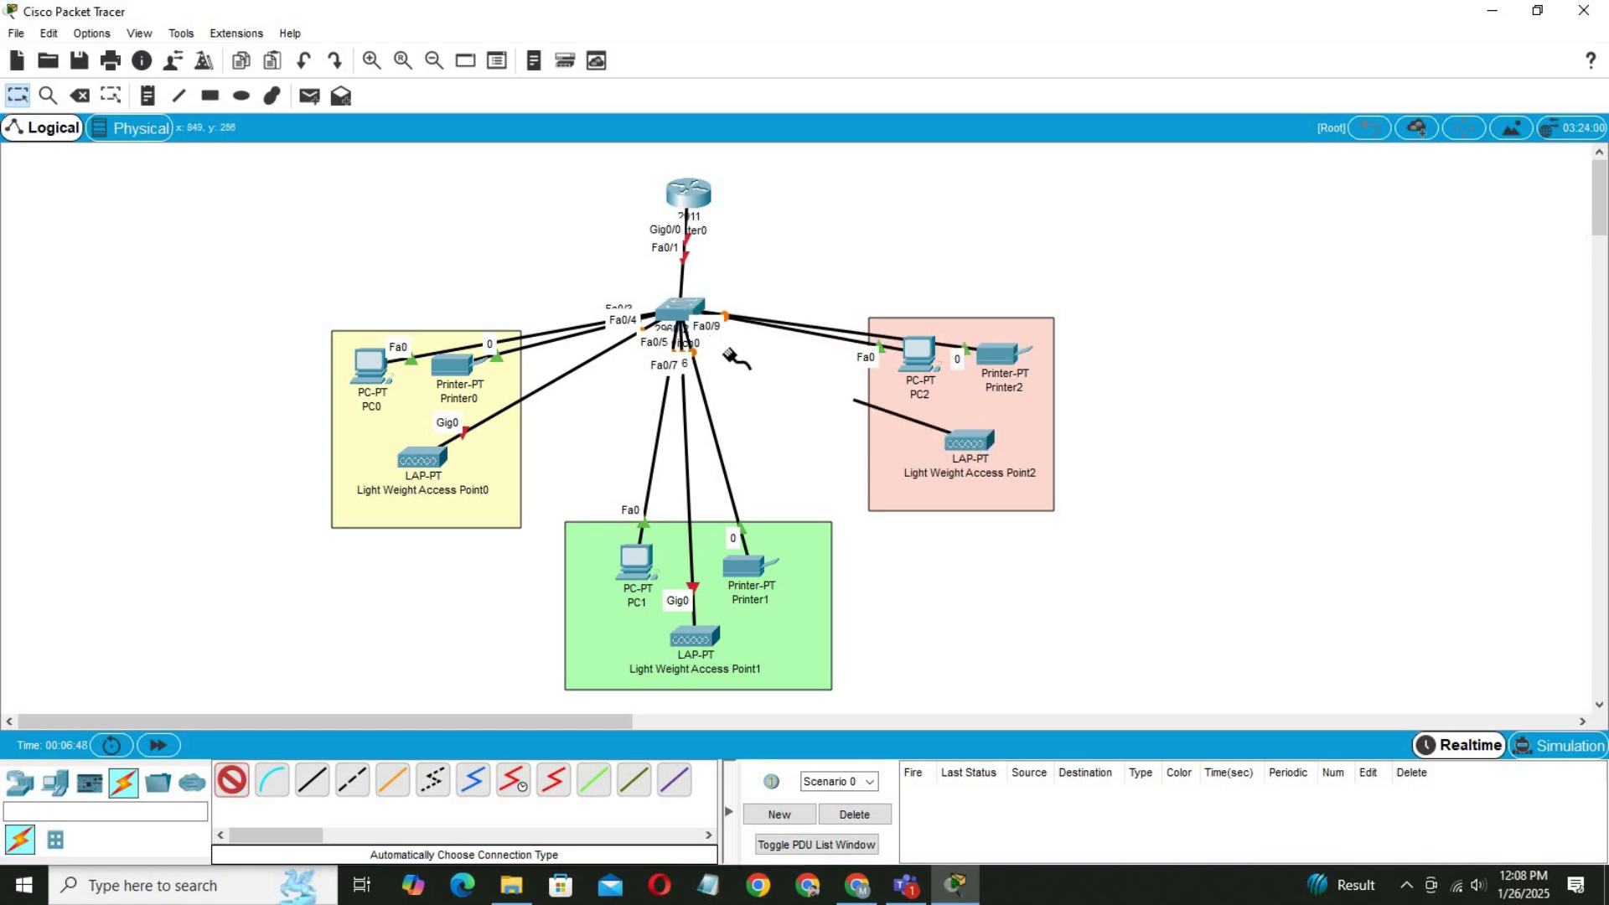
{"action": "left_click", "coordinate": [681, 315]}
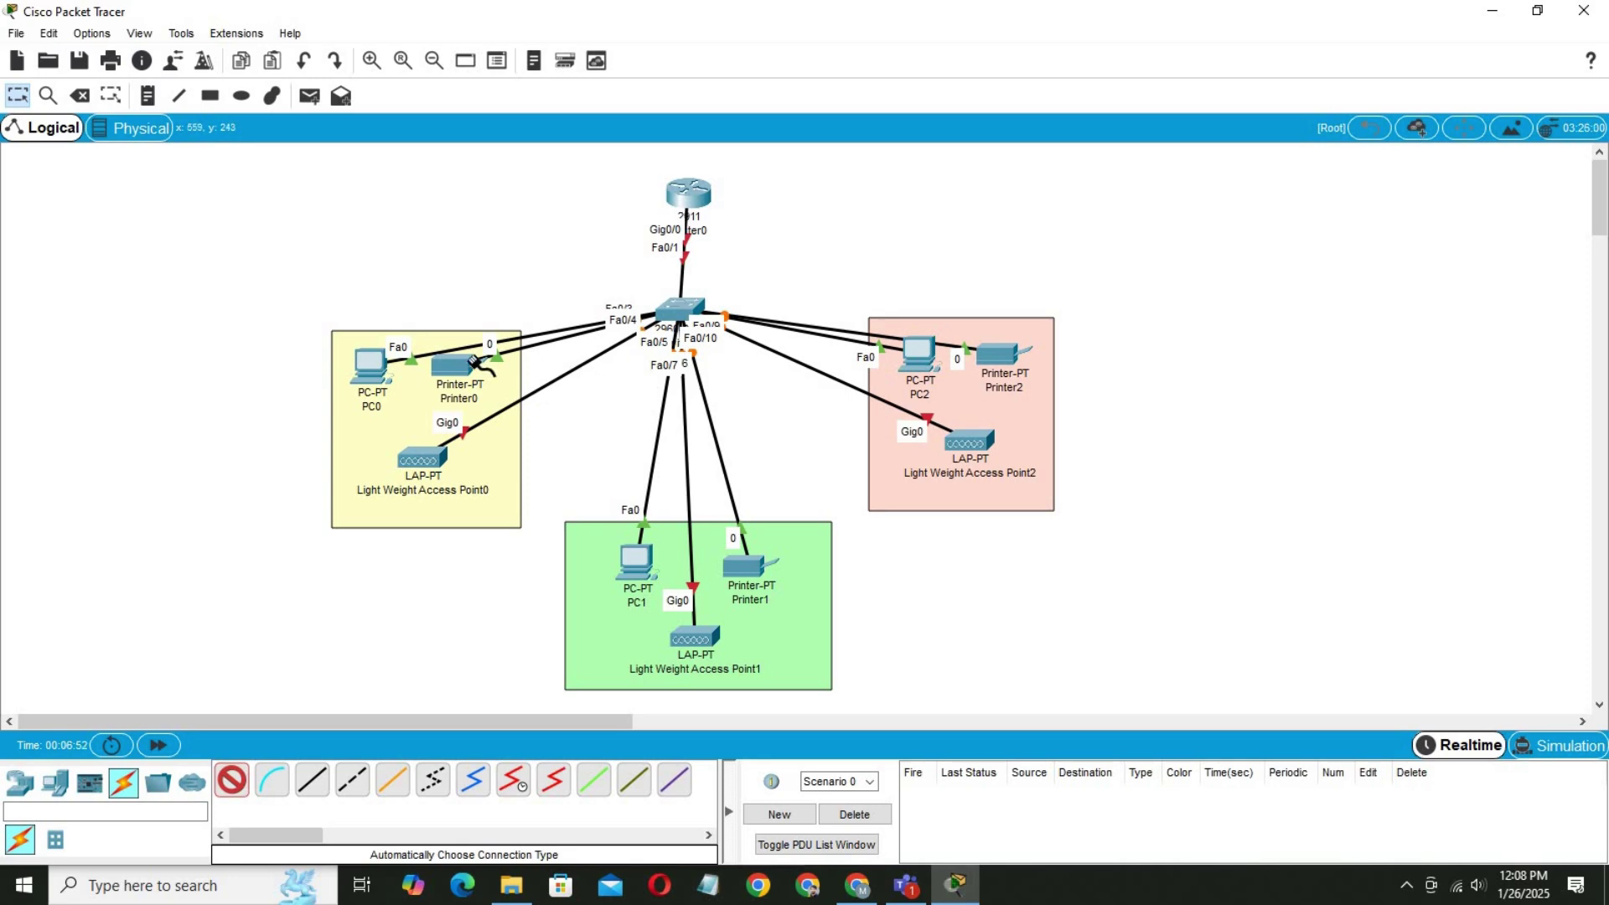
{"action": "left_click", "coordinate": [16, 95]}
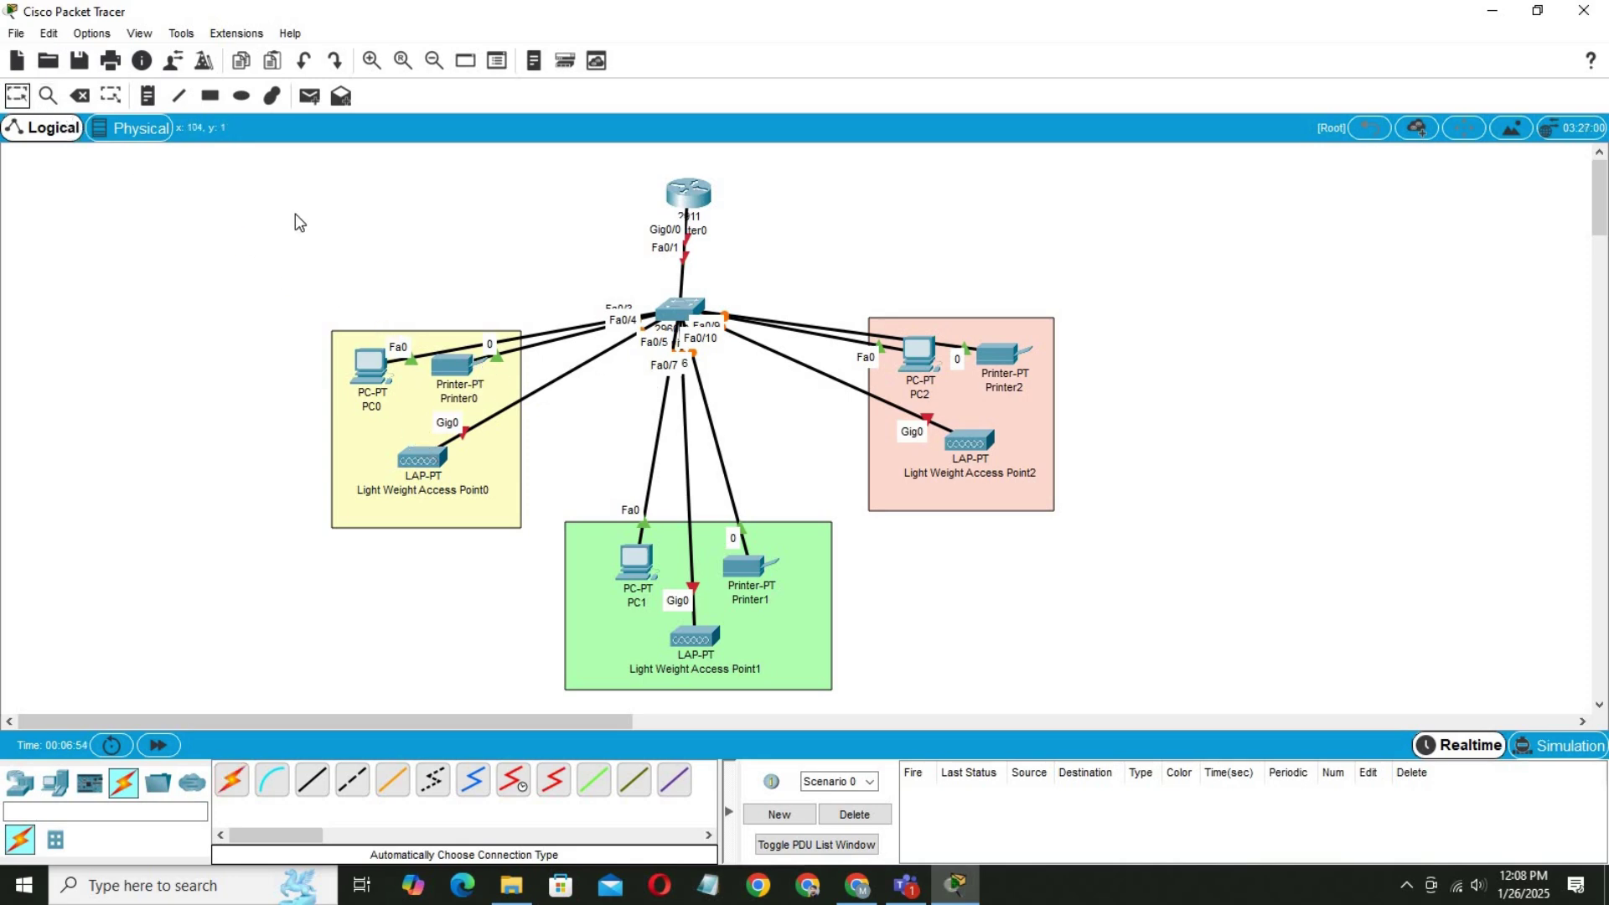
Nudge the PCs, printers and access points in each area and raise Router0 slightly.
{"action": "left_click_drag", "start_coordinate": [371, 371], "coordinate": [452, 388]}
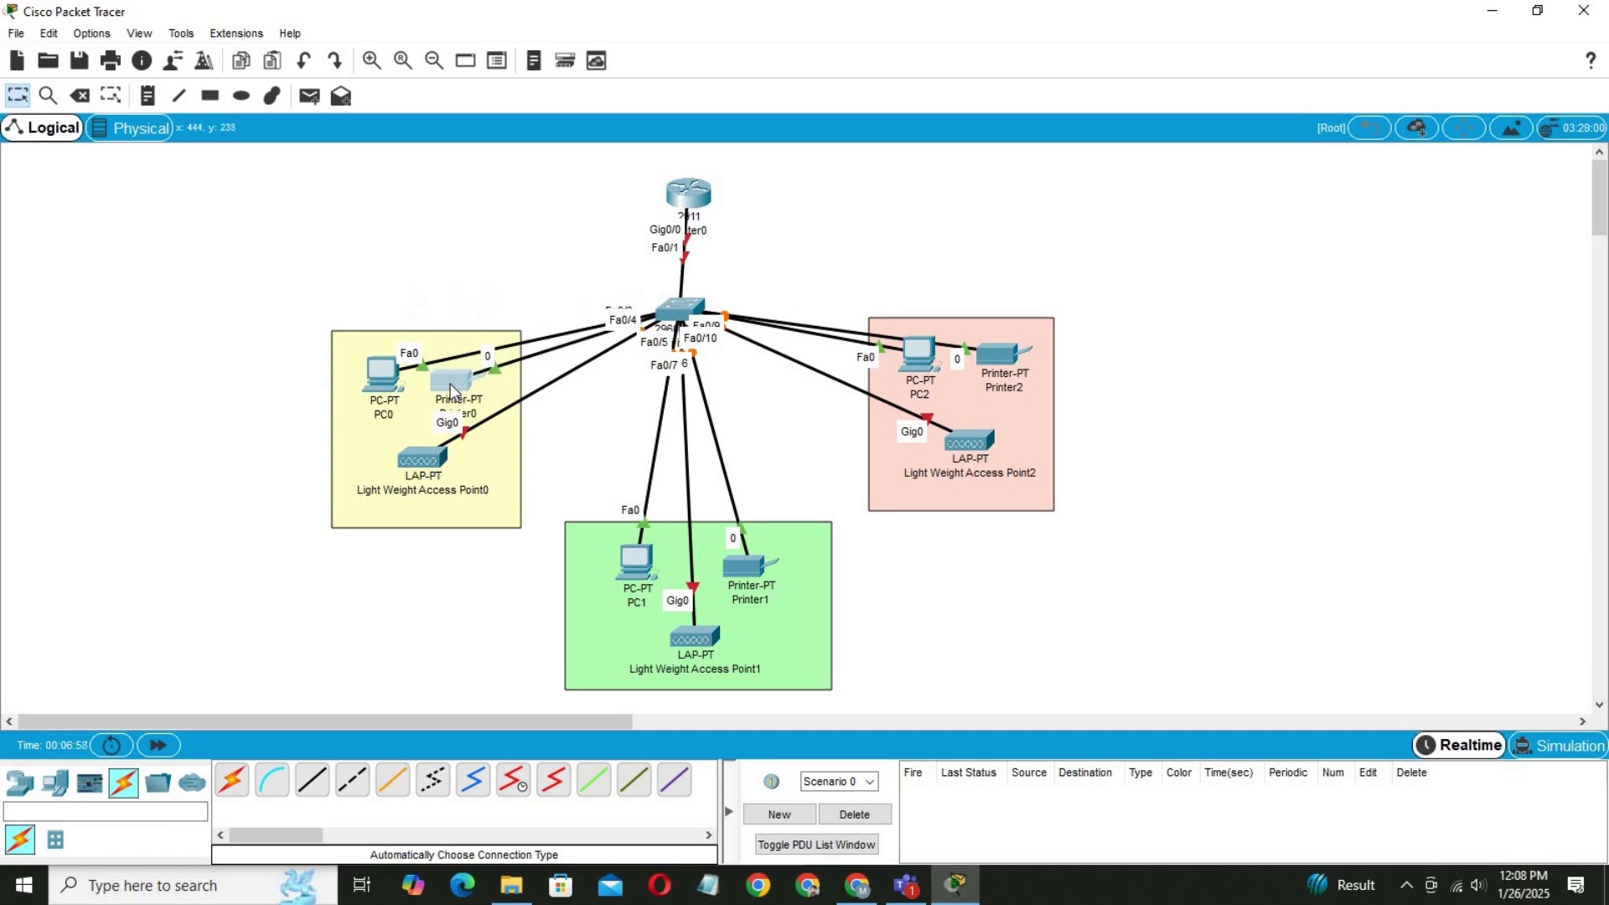
{"action": "left_click_drag", "start_coordinate": [441, 482], "coordinate": [435, 470]}
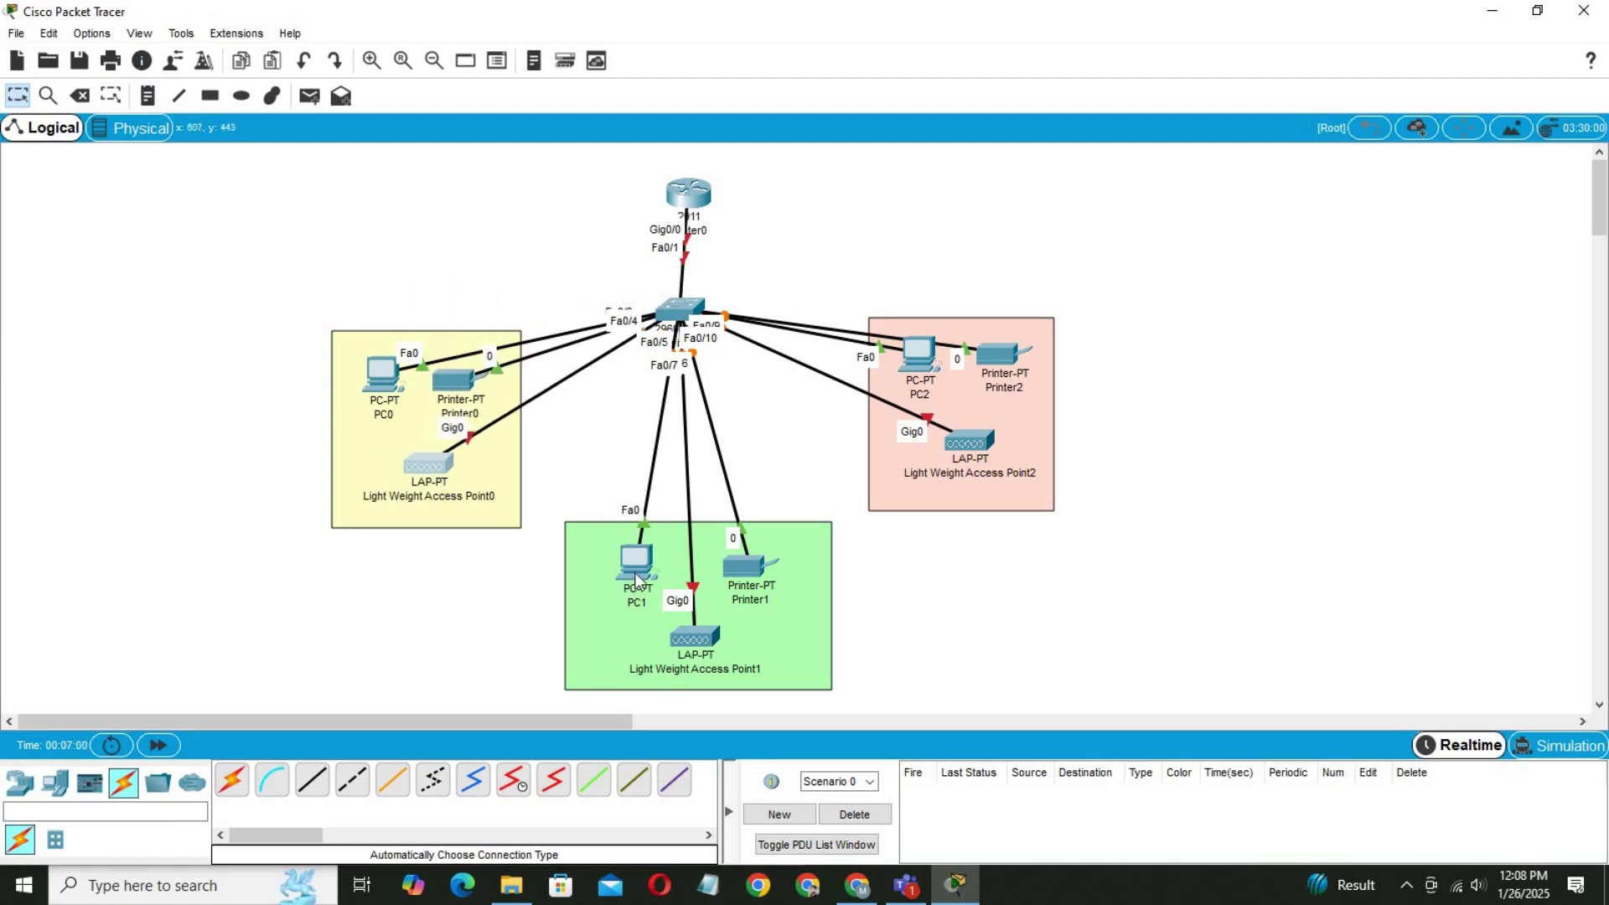
{"action": "mouse_move", "coordinate": [635, 571]}
{"action": "left_mouse_down"}
{"action": "mouse_move", "coordinate": [591, 546]}
{"action": "mouse_move", "coordinate": [612, 562]}
{"action": "left_mouse_up"}
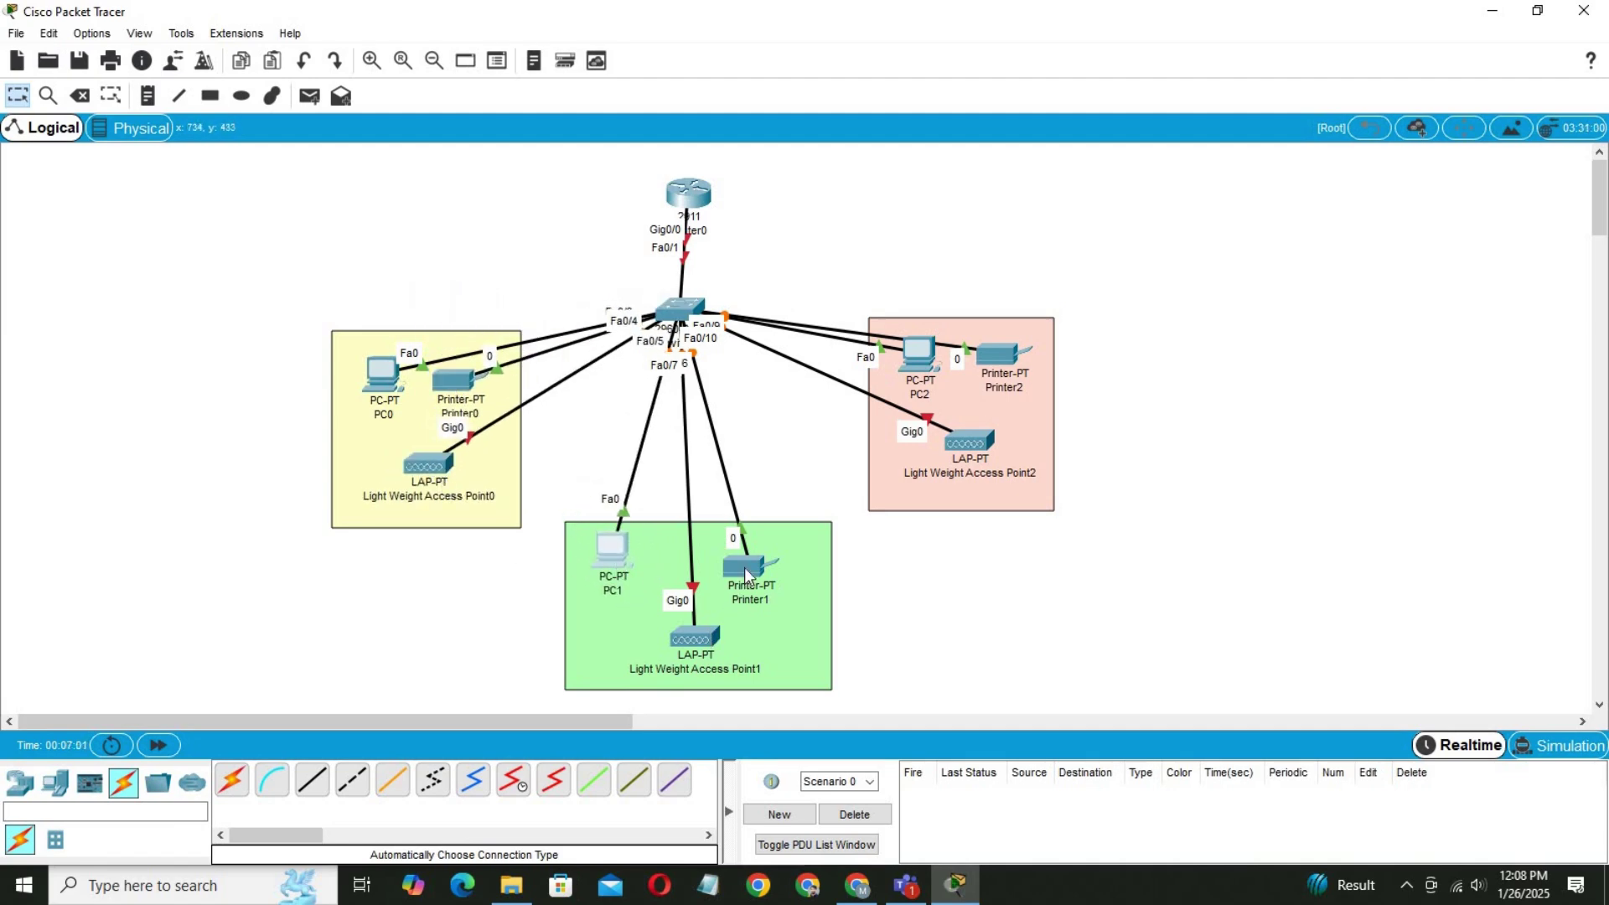
{"action": "left_click_drag", "start_coordinate": [749, 577], "coordinate": [761, 588]}
{"action": "left_click_drag", "start_coordinate": [714, 640], "coordinate": [743, 622]}
{"action": "mouse_move", "coordinate": [897, 360]}
{"action": "left_mouse_down"}
{"action": "mouse_move", "coordinate": [912, 359]}
{"action": "mouse_move", "coordinate": [921, 268]}
{"action": "mouse_move", "coordinate": [903, 371]}
{"action": "left_mouse_up"}
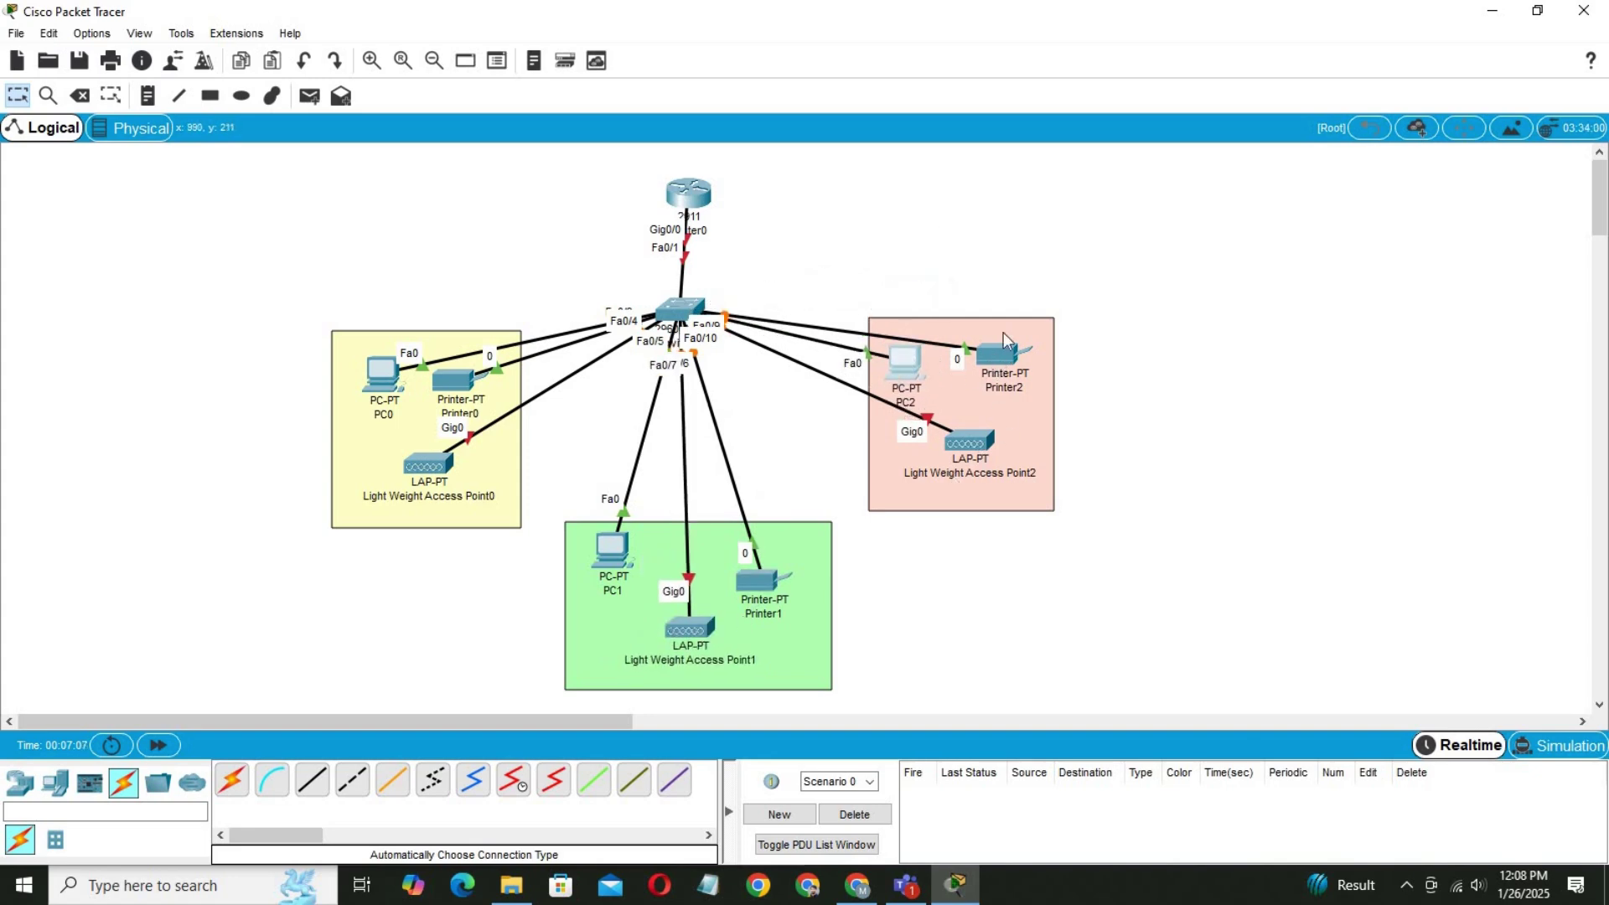
{"action": "mouse_move", "coordinate": [999, 353]}
{"action": "left_mouse_down"}
{"action": "mouse_move", "coordinate": [1010, 312]}
{"action": "mouse_move", "coordinate": [1010, 352]}
{"action": "left_mouse_up"}
{"action": "mouse_move", "coordinate": [974, 455]}
{"action": "left_mouse_down"}
{"action": "mouse_move", "coordinate": [984, 435]}
{"action": "mouse_move", "coordinate": [989, 469]}
{"action": "mouse_move", "coordinate": [978, 457]}
{"action": "left_mouse_up"}
{"action": "left_click", "coordinate": [1206, 471]}
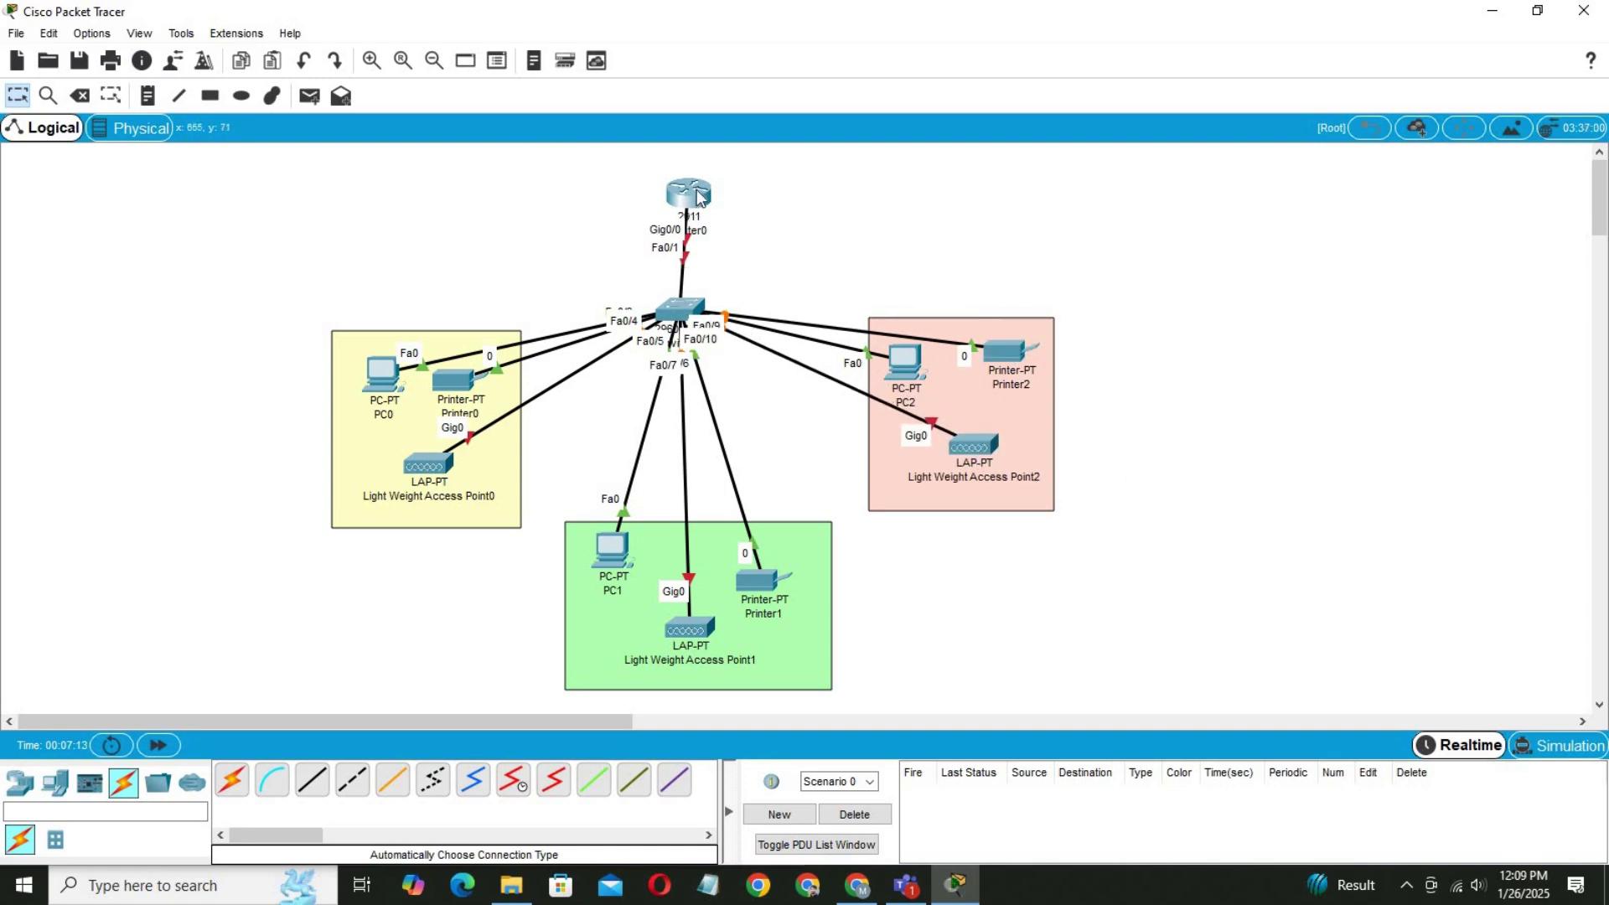
{"action": "left_click_drag", "start_coordinate": [701, 198], "coordinate": [691, 178]}
Add notes Admin/IT, Finance/HR and Customer Service in the yellow, green and pink areas.
{"action": "key", "text": "n"}
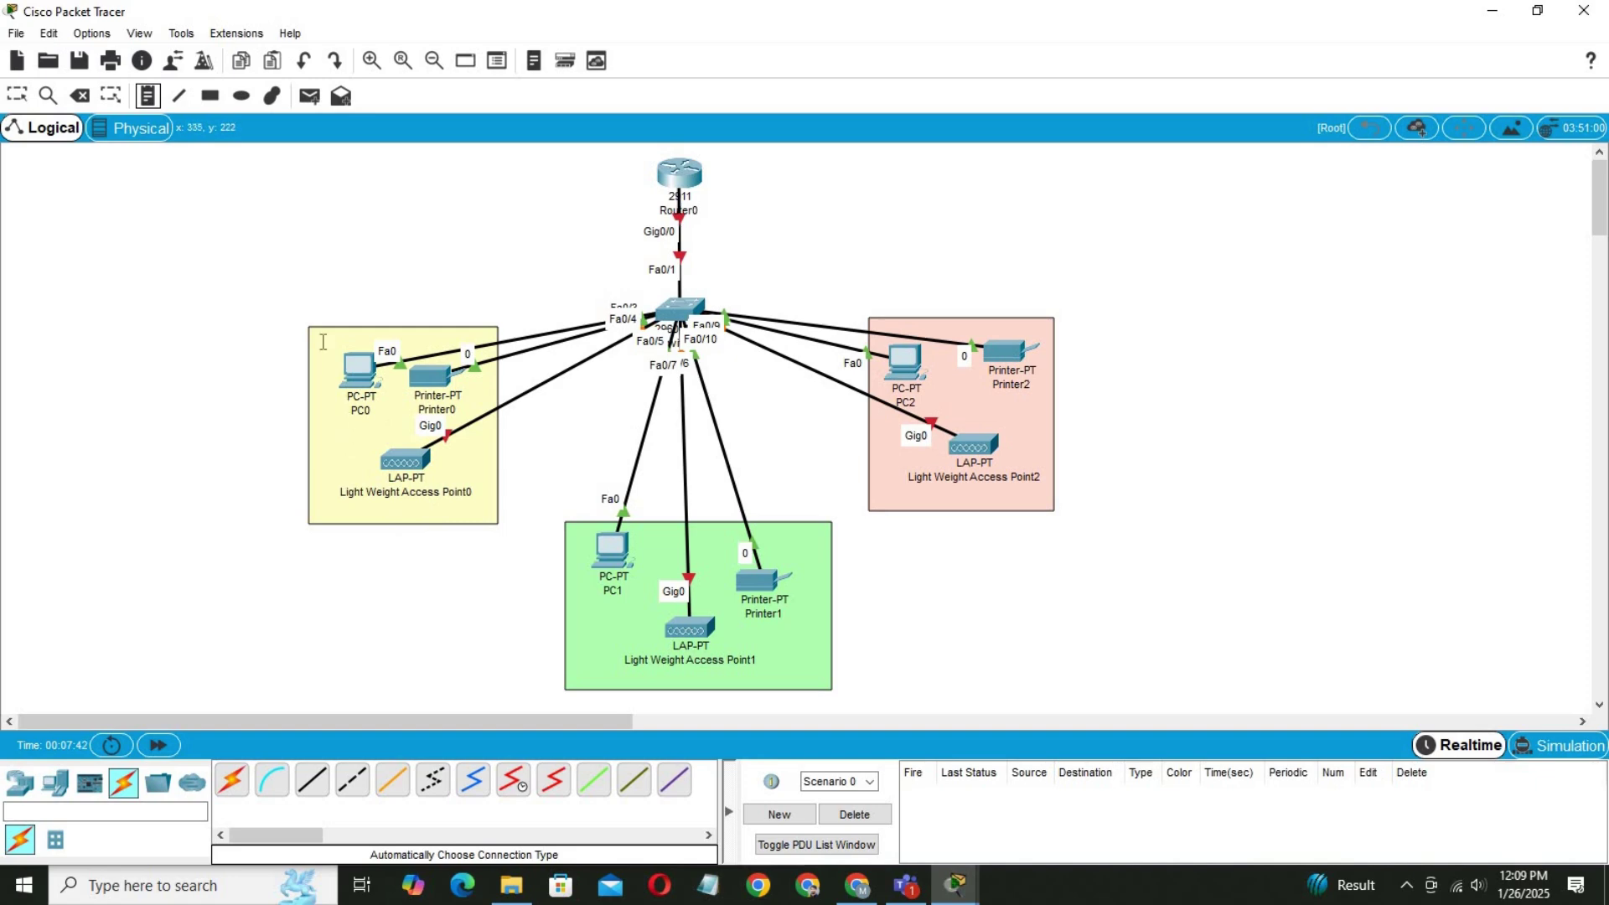
{"action": "left_click", "coordinate": [320, 341]}
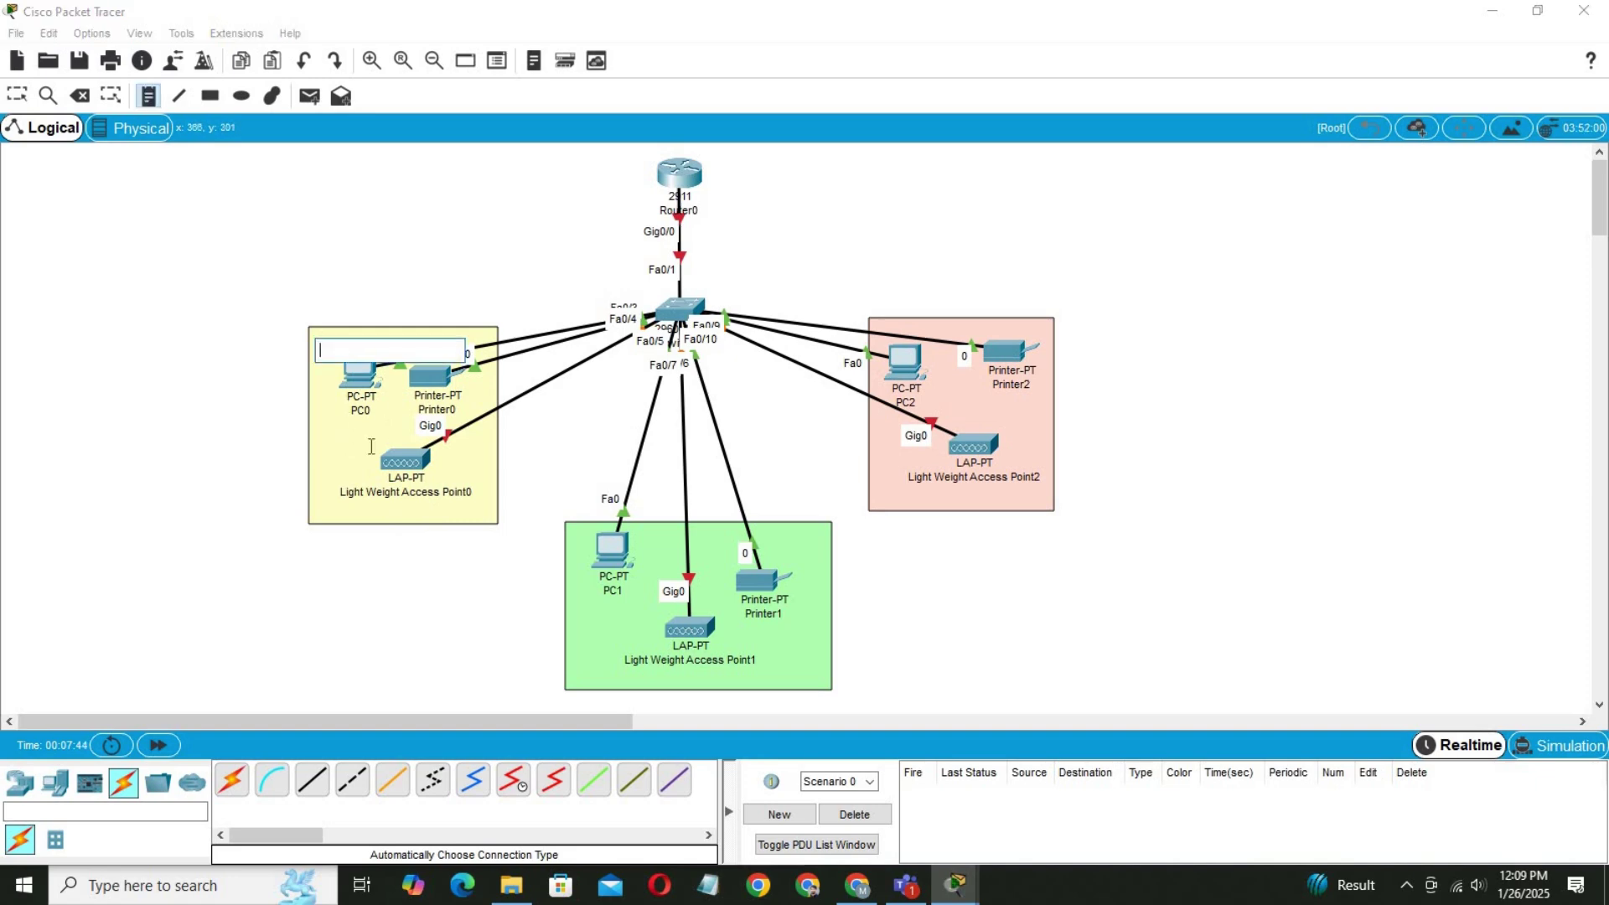
{"action": "type", "text": "Admin/IT"}
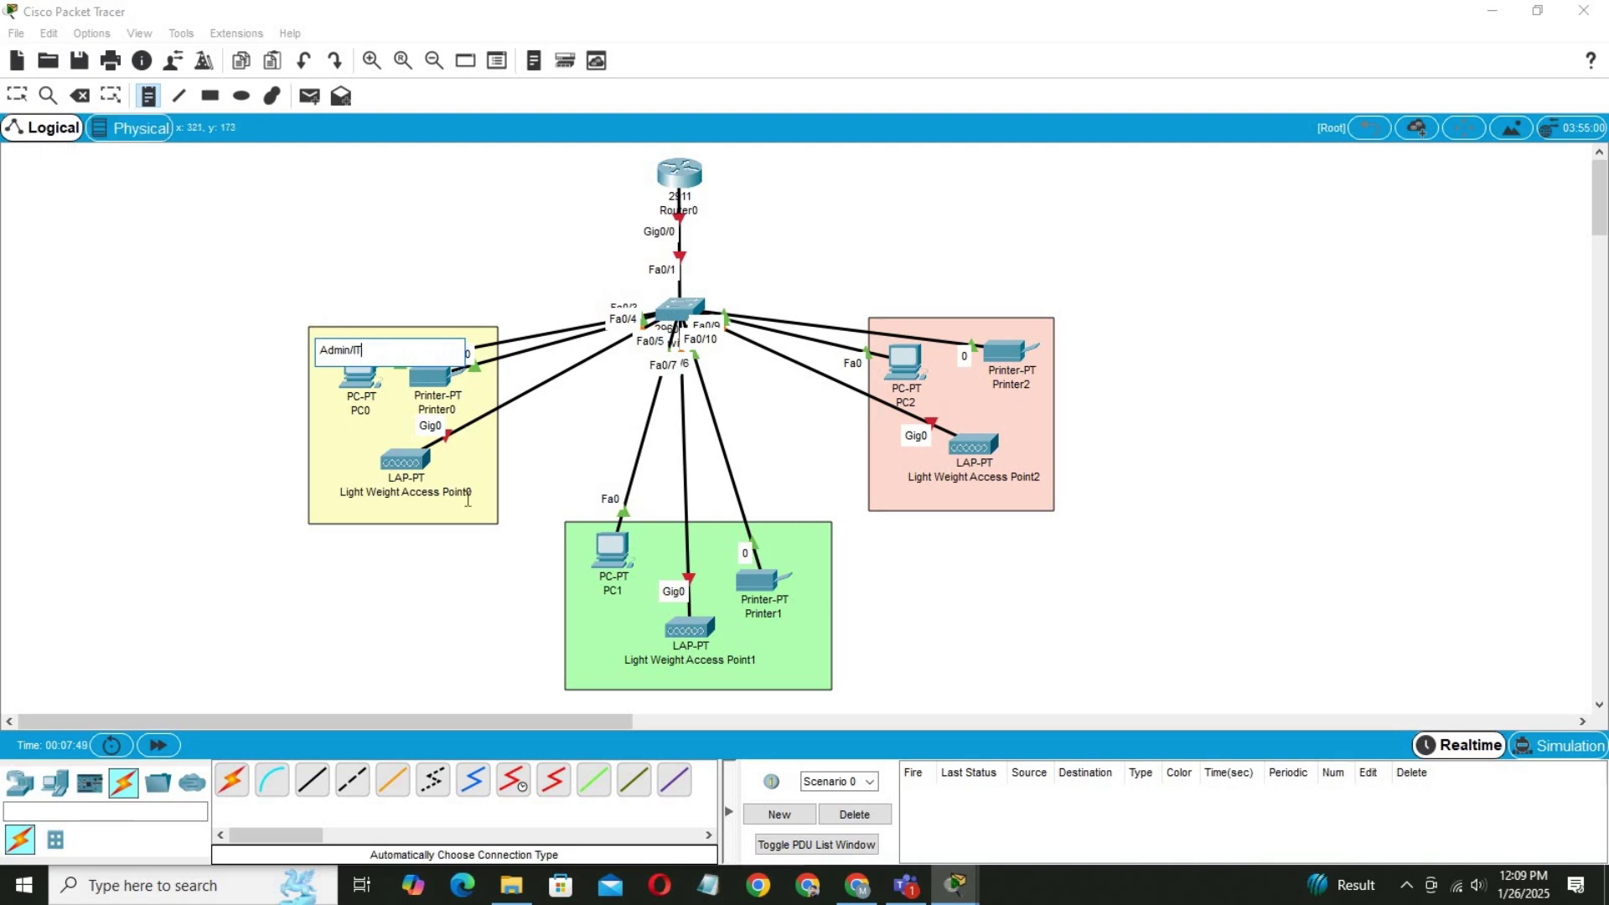
{"action": "left_click", "coordinate": [588, 640]}
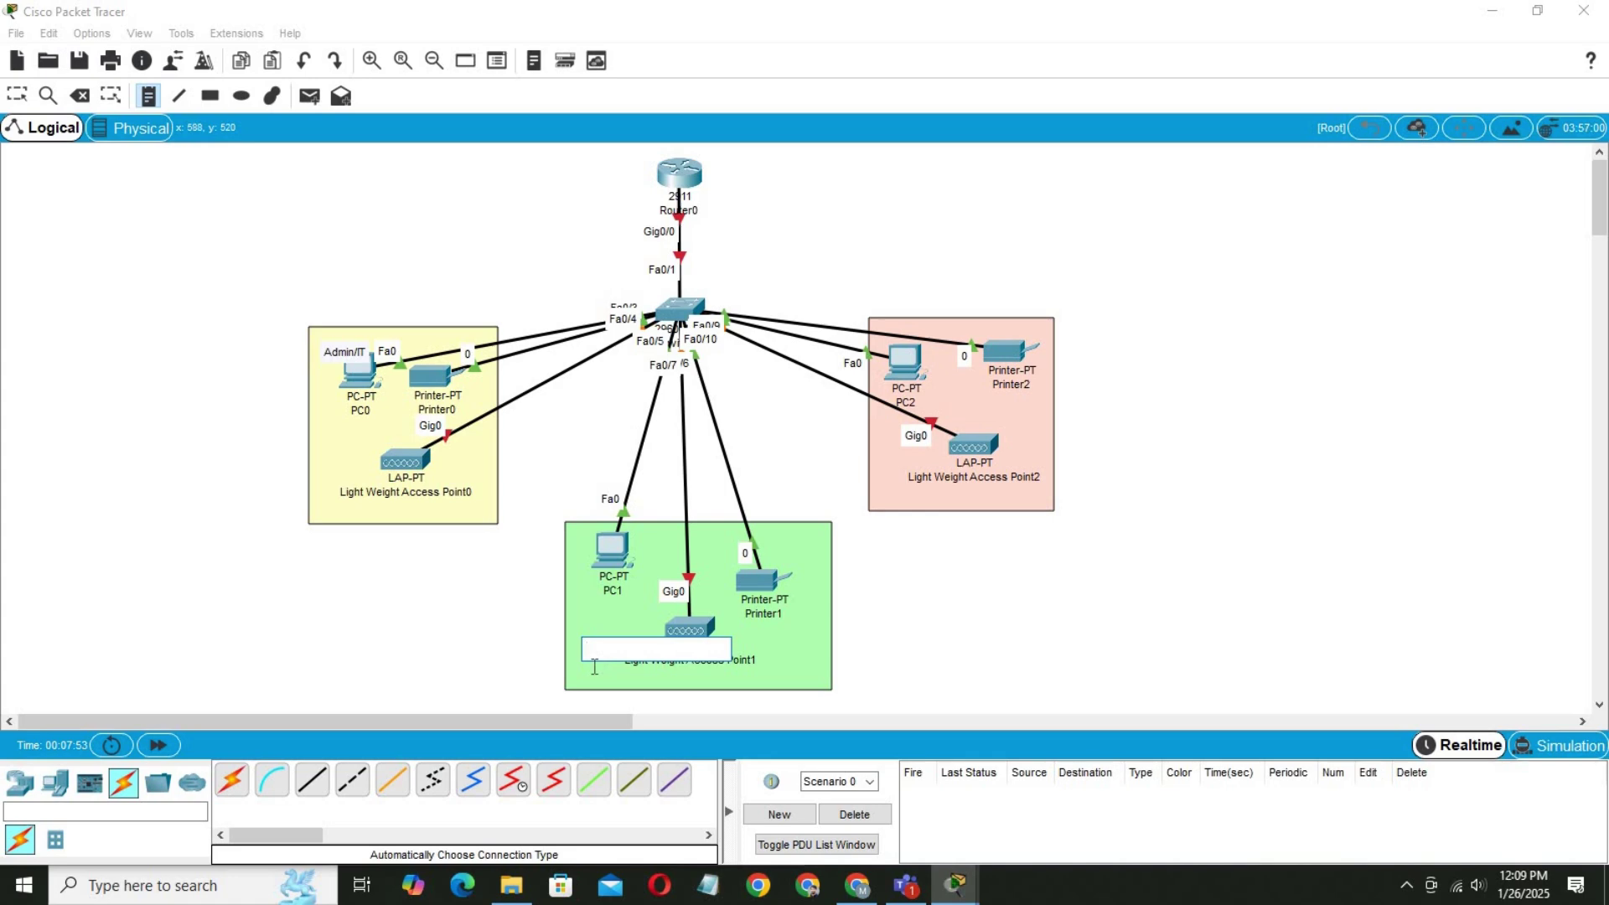
{"action": "type", "text": "Finance/HR"}
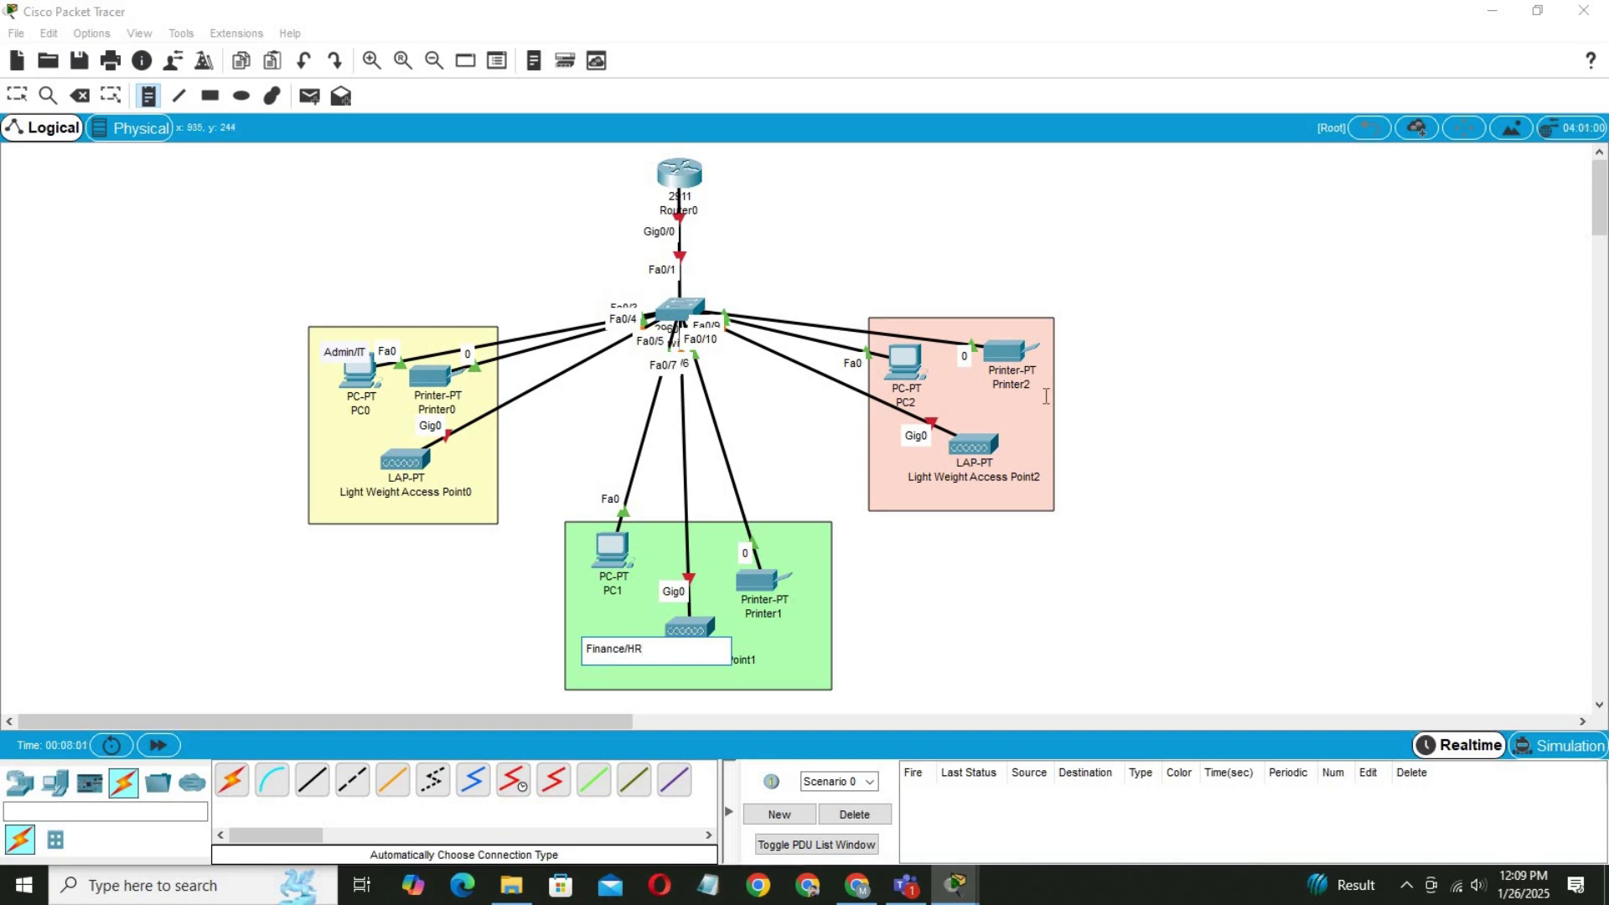
{"action": "left_click", "coordinate": [931, 498]}
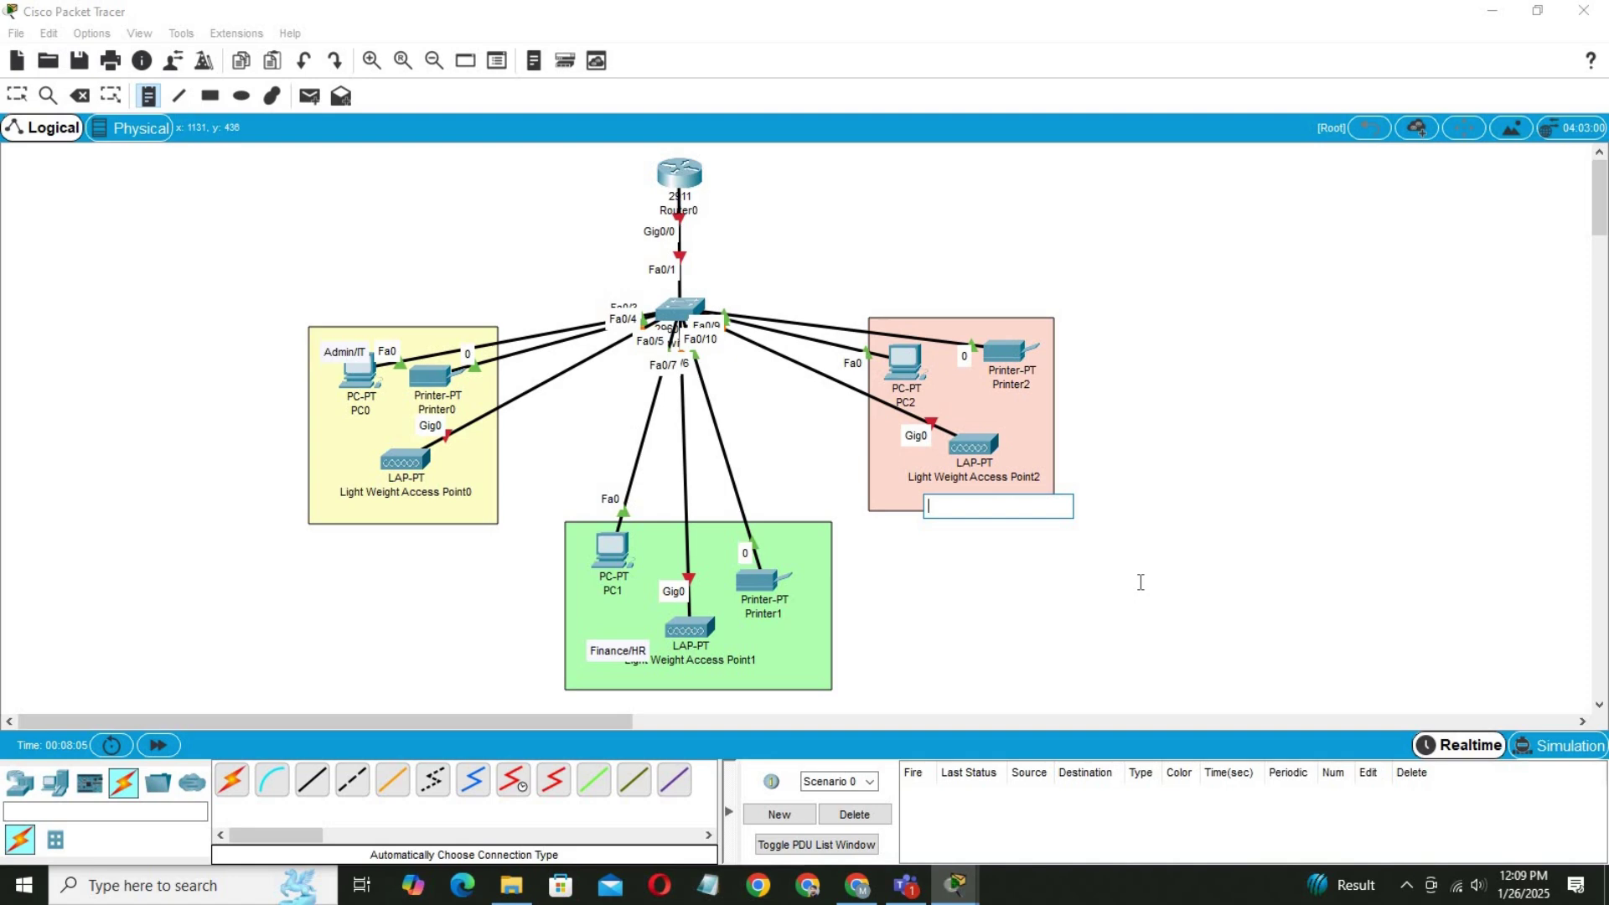
{"action": "type", "text": "Customer"}
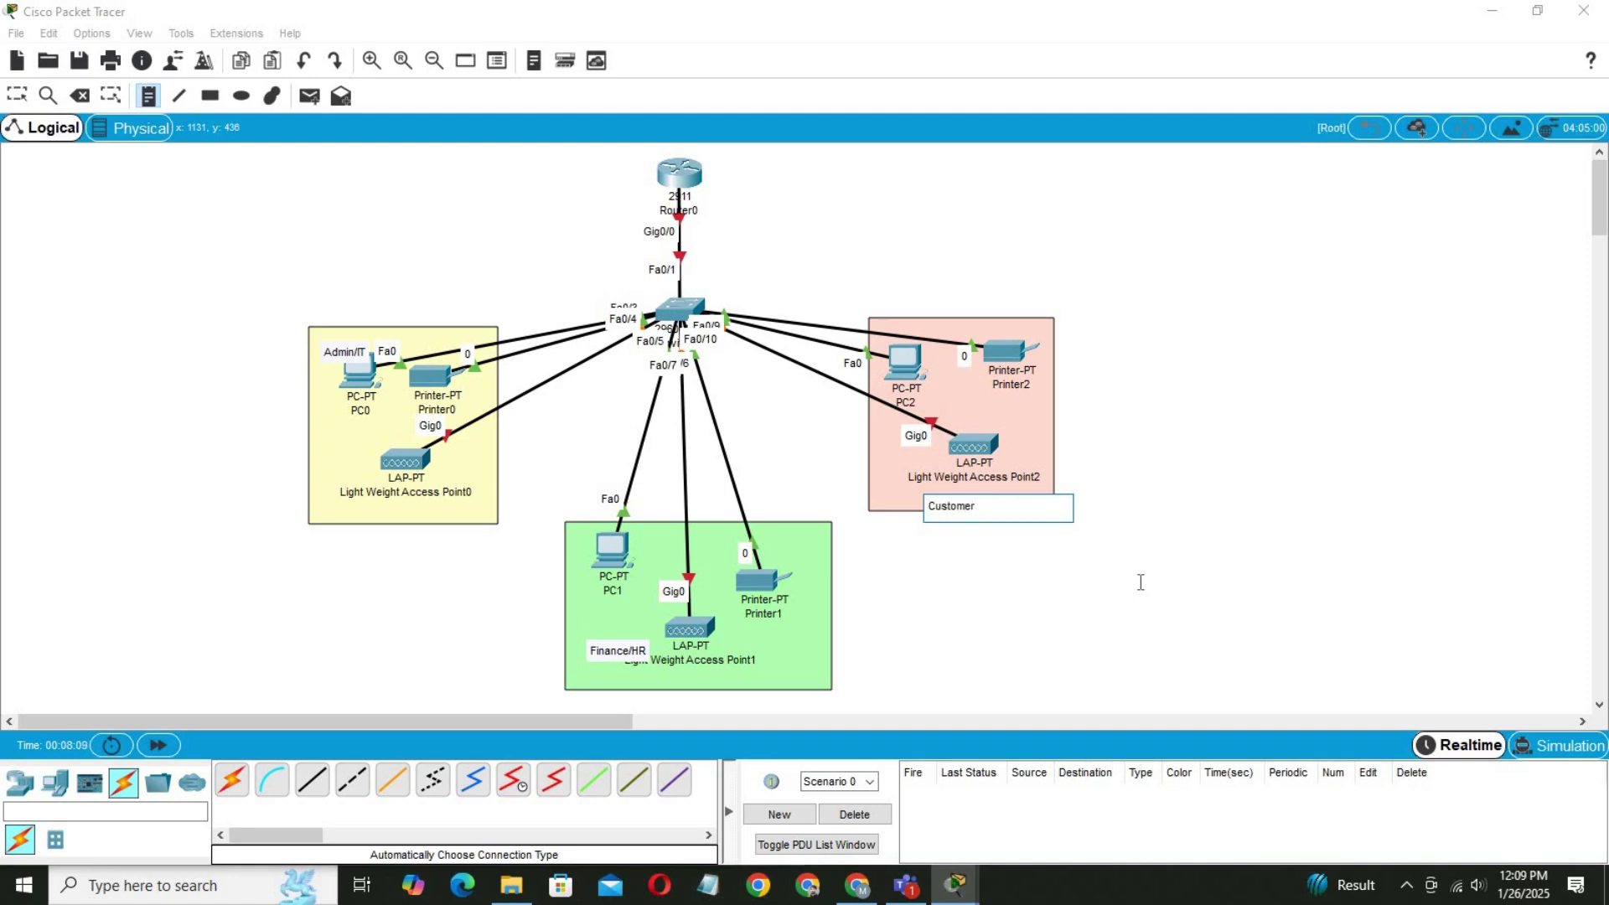
{"action": "type", "text": " Service/Reception"}
Move the Customer Service/Reception, Finance/HR and Admin/IT notes to their areas' bottom edges.
{"action": "left_click", "coordinate": [16, 93]}
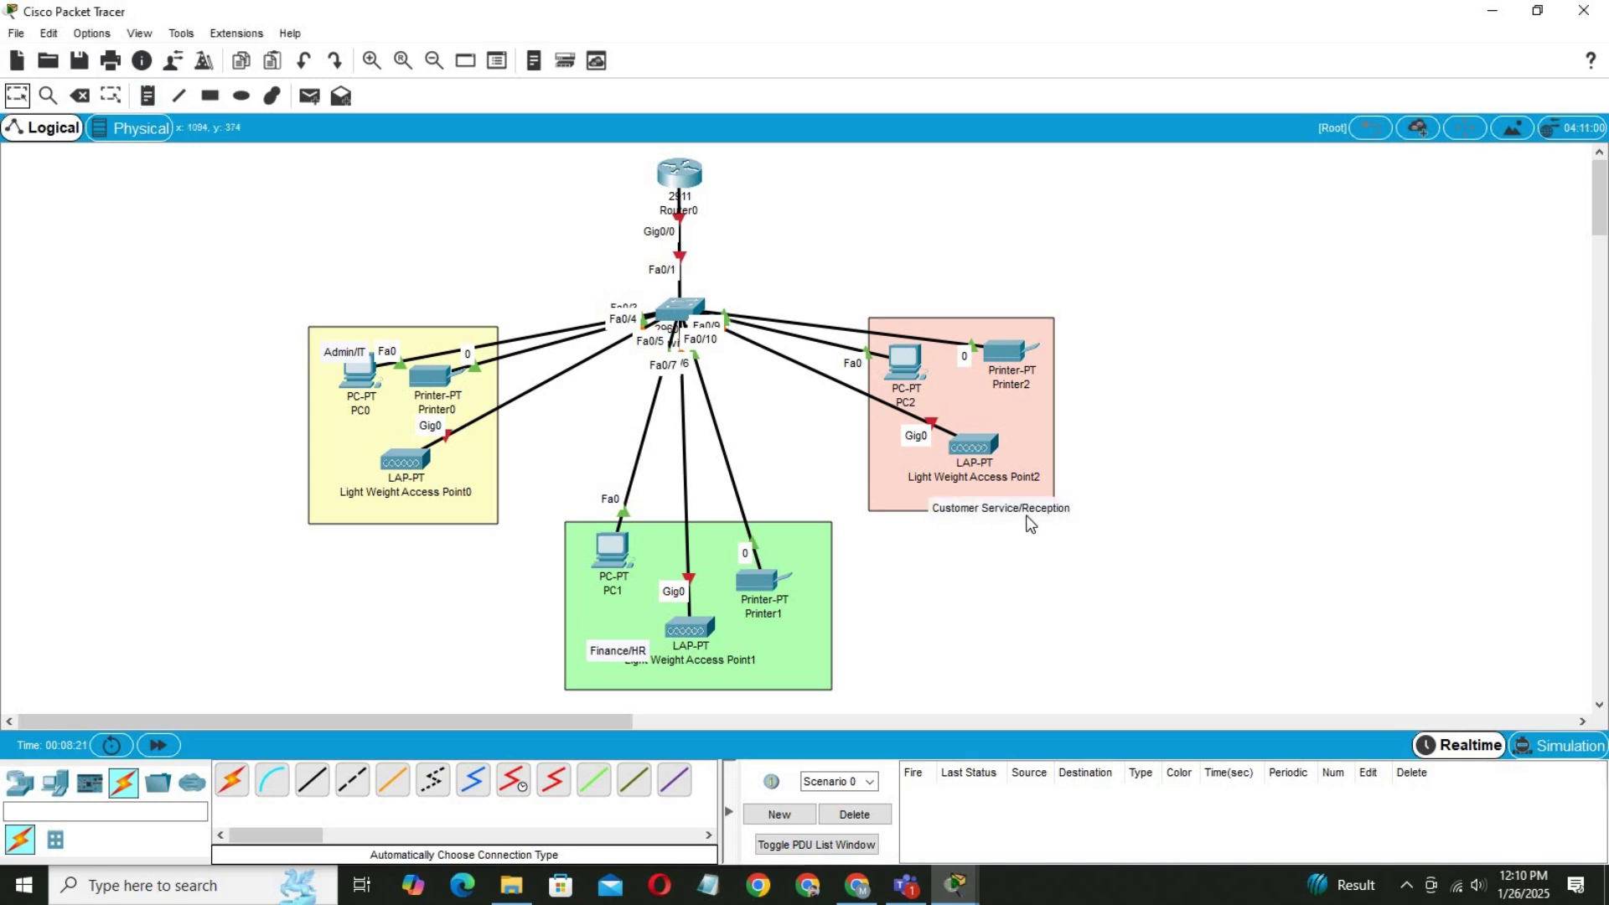
{"action": "left_click_drag", "start_coordinate": [1019, 511], "coordinate": [982, 518]}
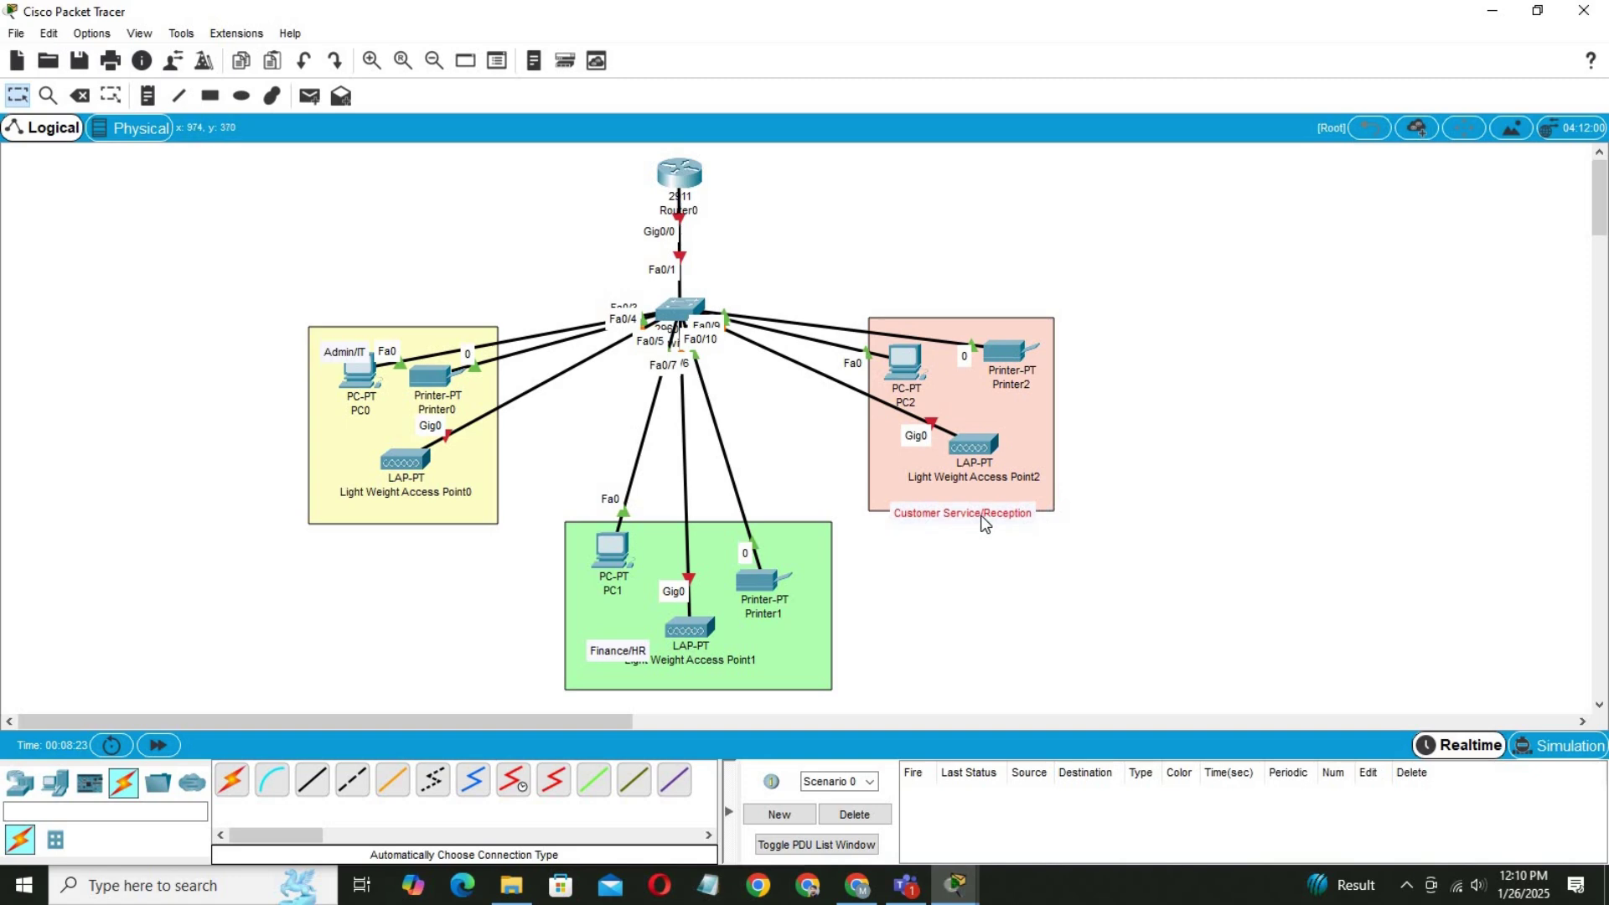
{"action": "left_click_drag", "start_coordinate": [623, 650], "coordinate": [696, 688]}
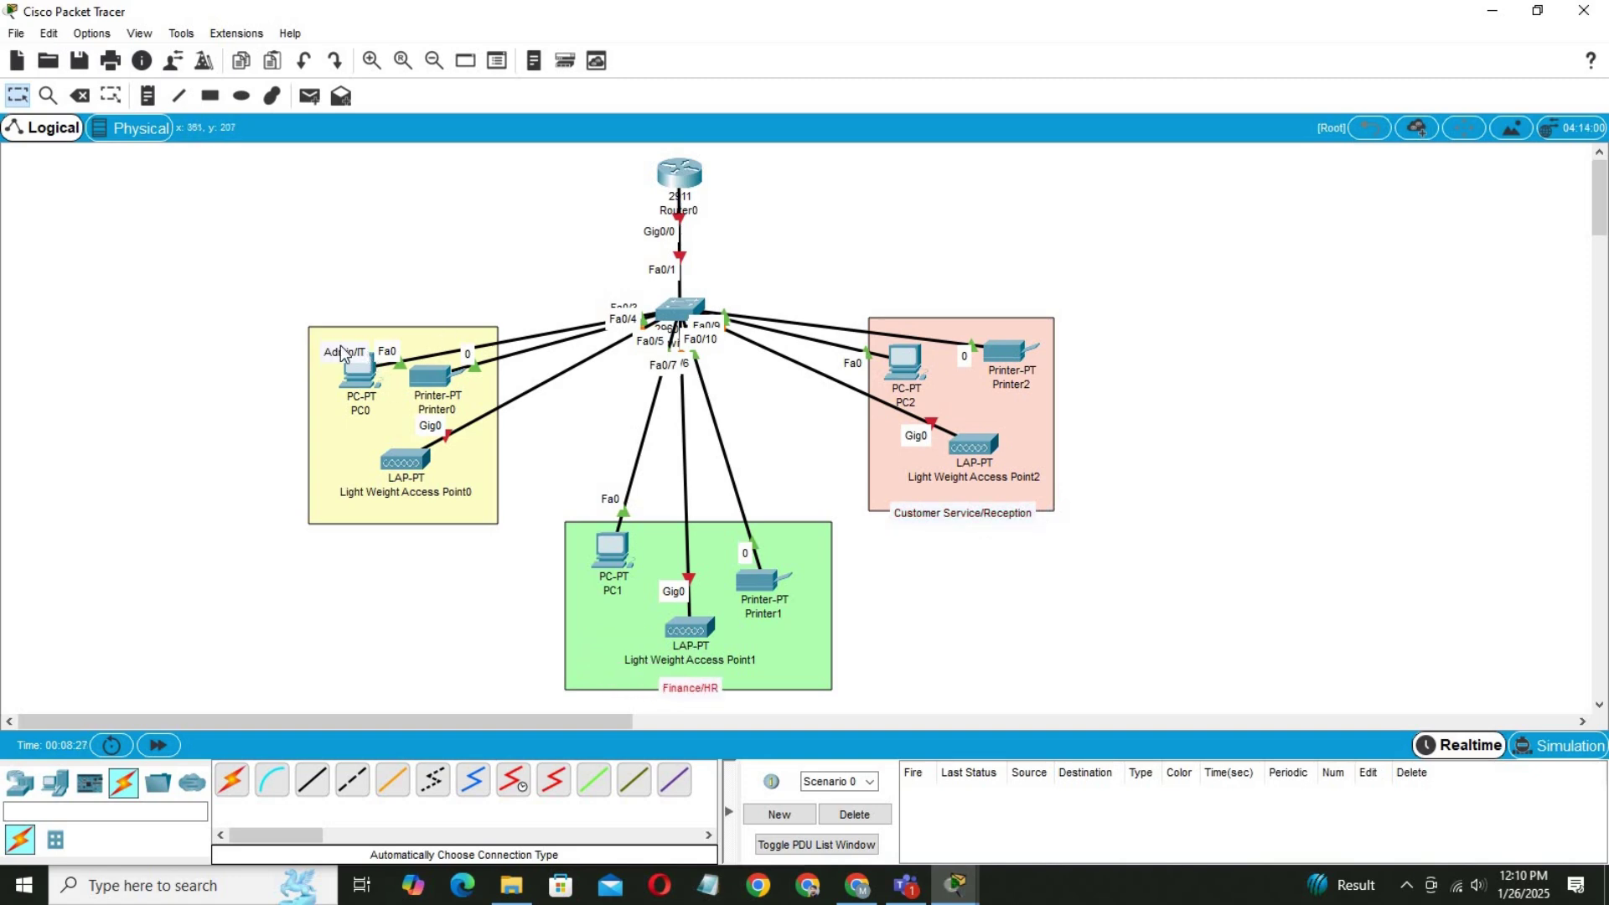
{"action": "left_click_drag", "start_coordinate": [344, 352], "coordinate": [410, 526]}
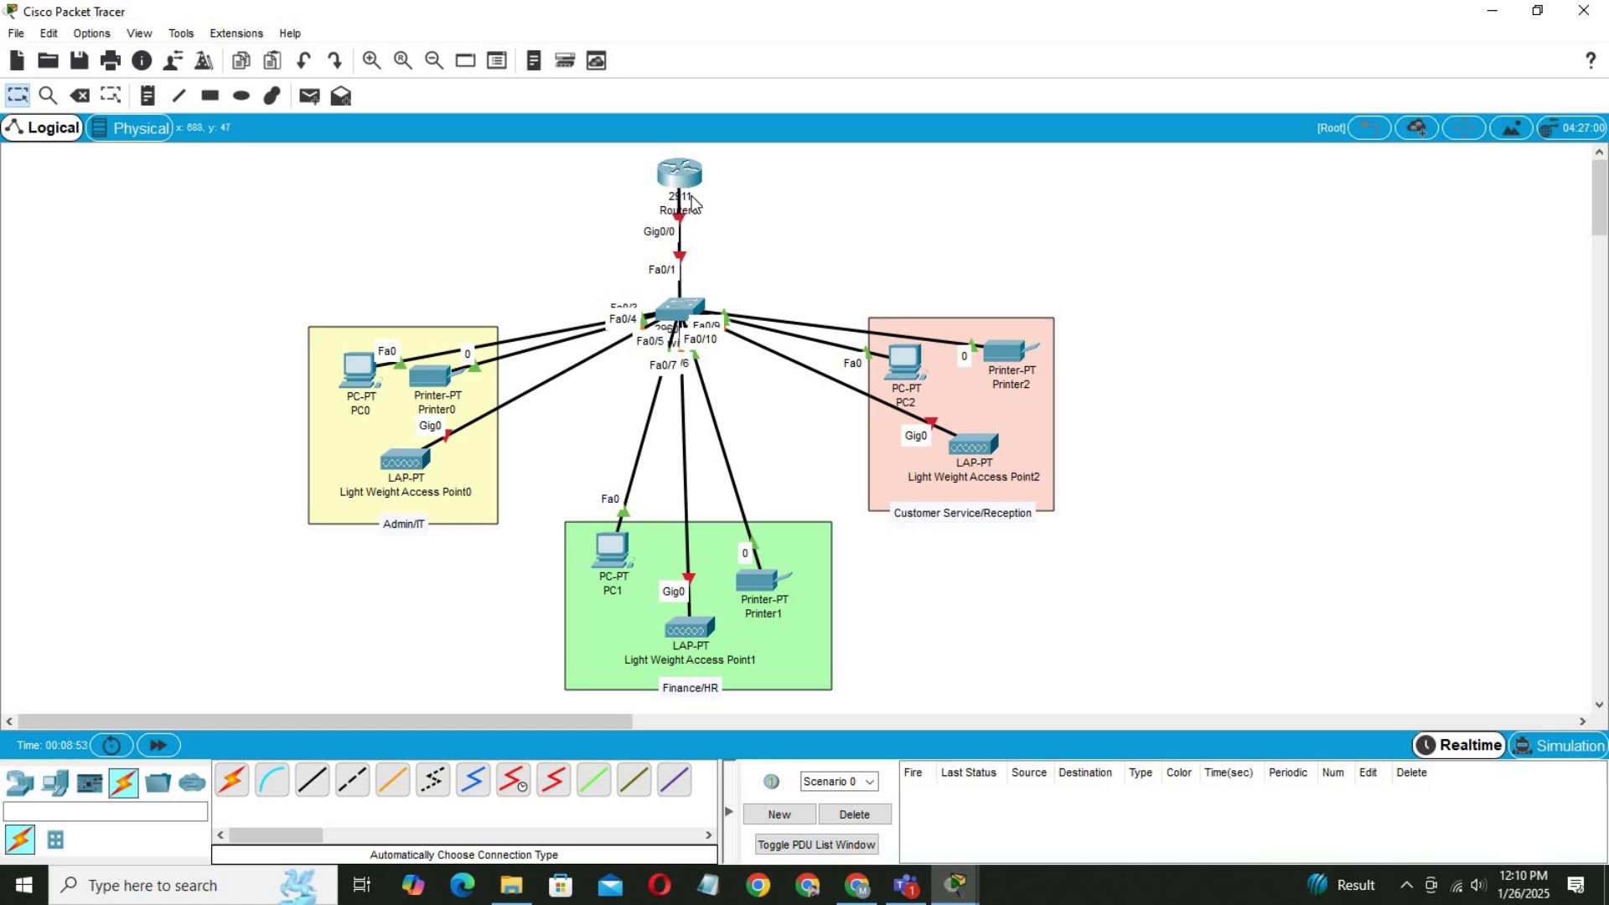
Place a text note reading 192.168.1.0/24 and position it right beside Router0.
{"action": "key", "text": "n"}
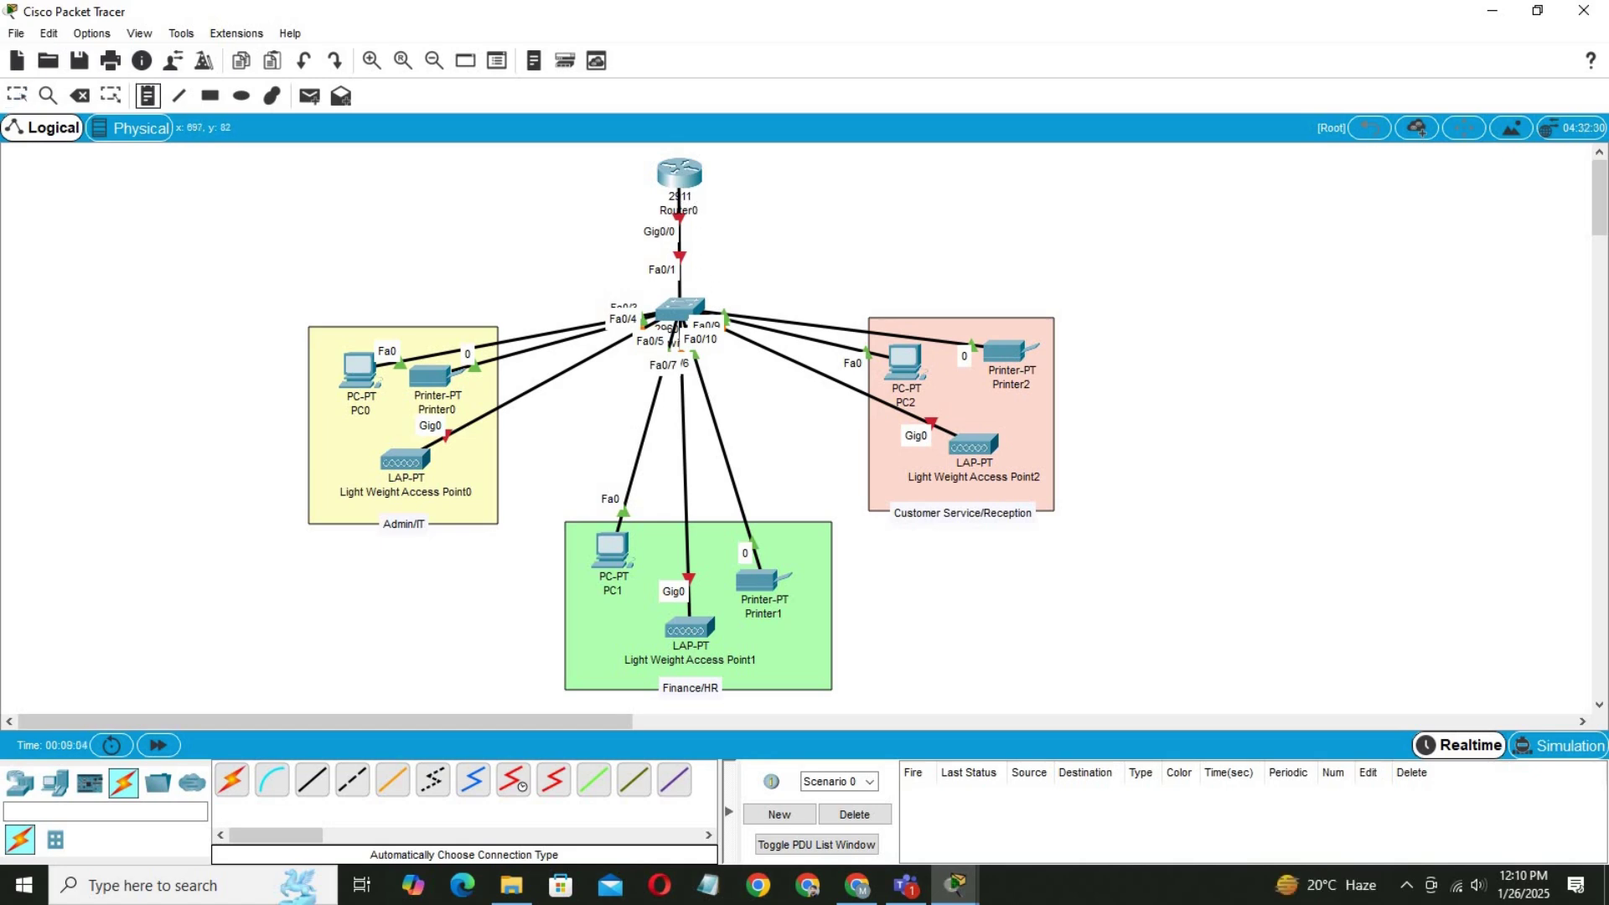
{"action": "left_click", "coordinate": [708, 211]}
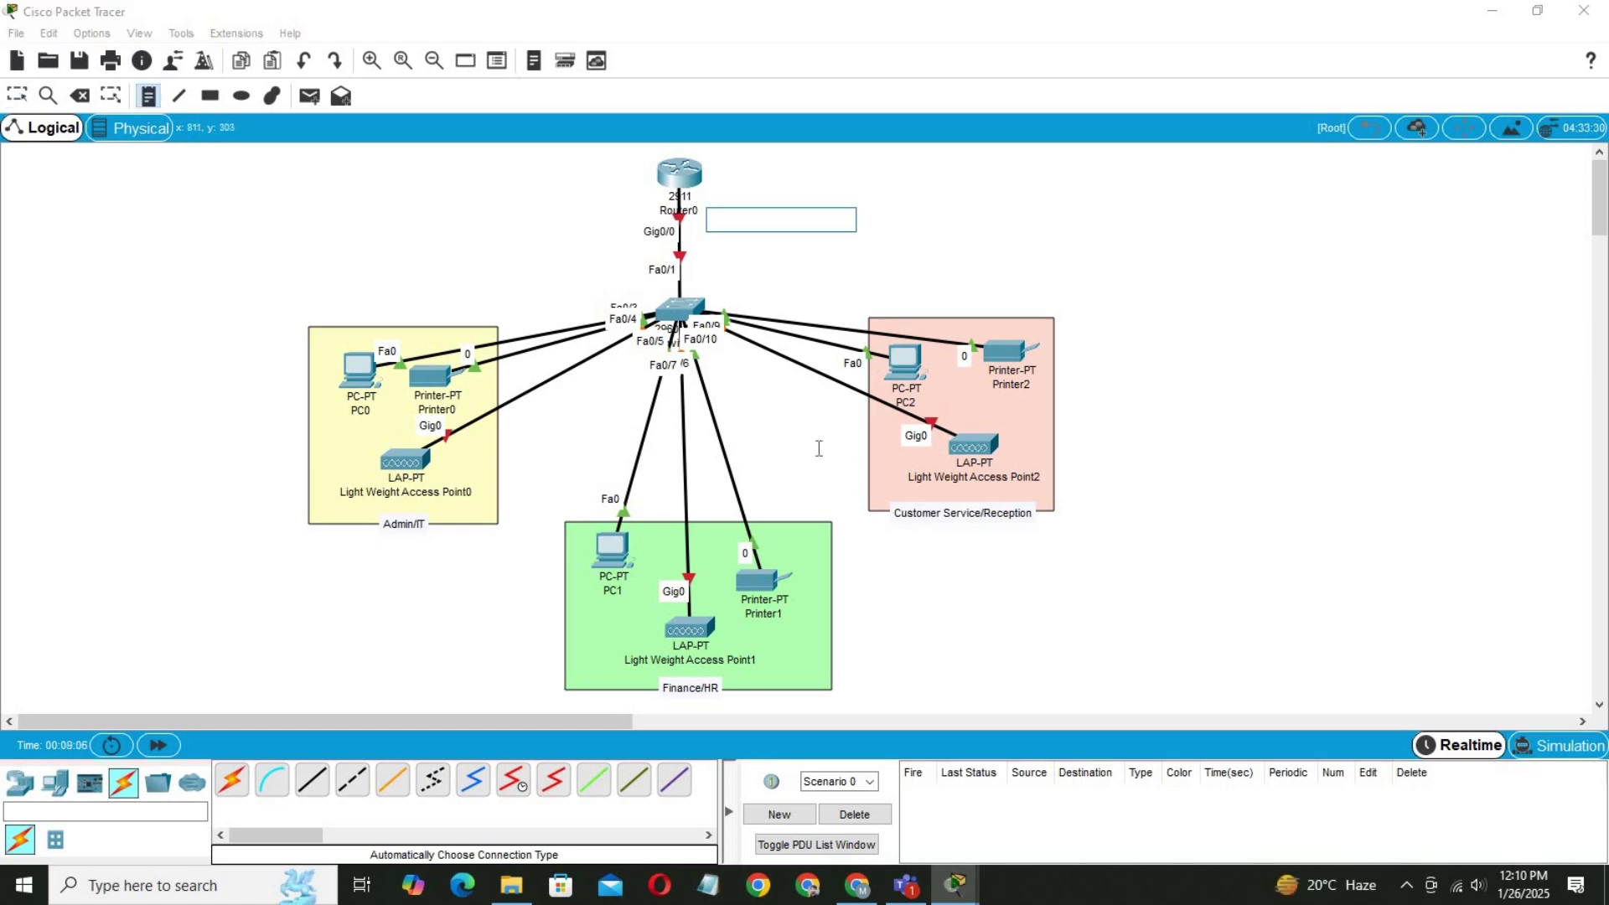
{"action": "type", "text": "192.168."}
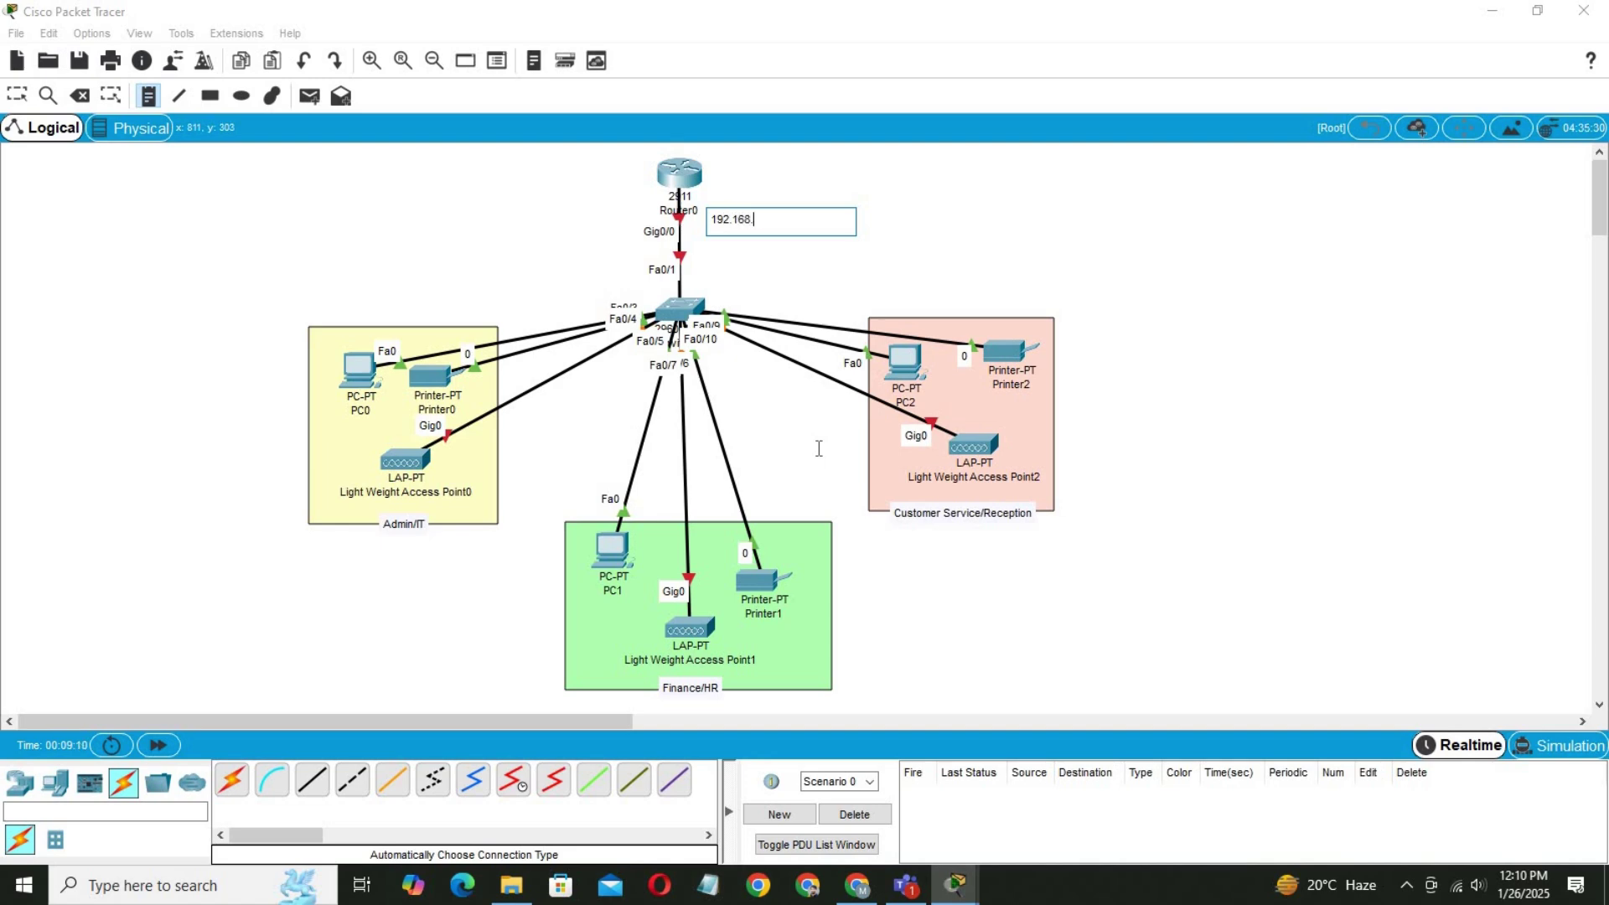
{"action": "type", "text": "1.0/24"}
{"action": "left_click", "coordinate": [17, 94]}
{"action": "left_click_drag", "start_coordinate": [771, 229], "coordinate": [759, 215]}
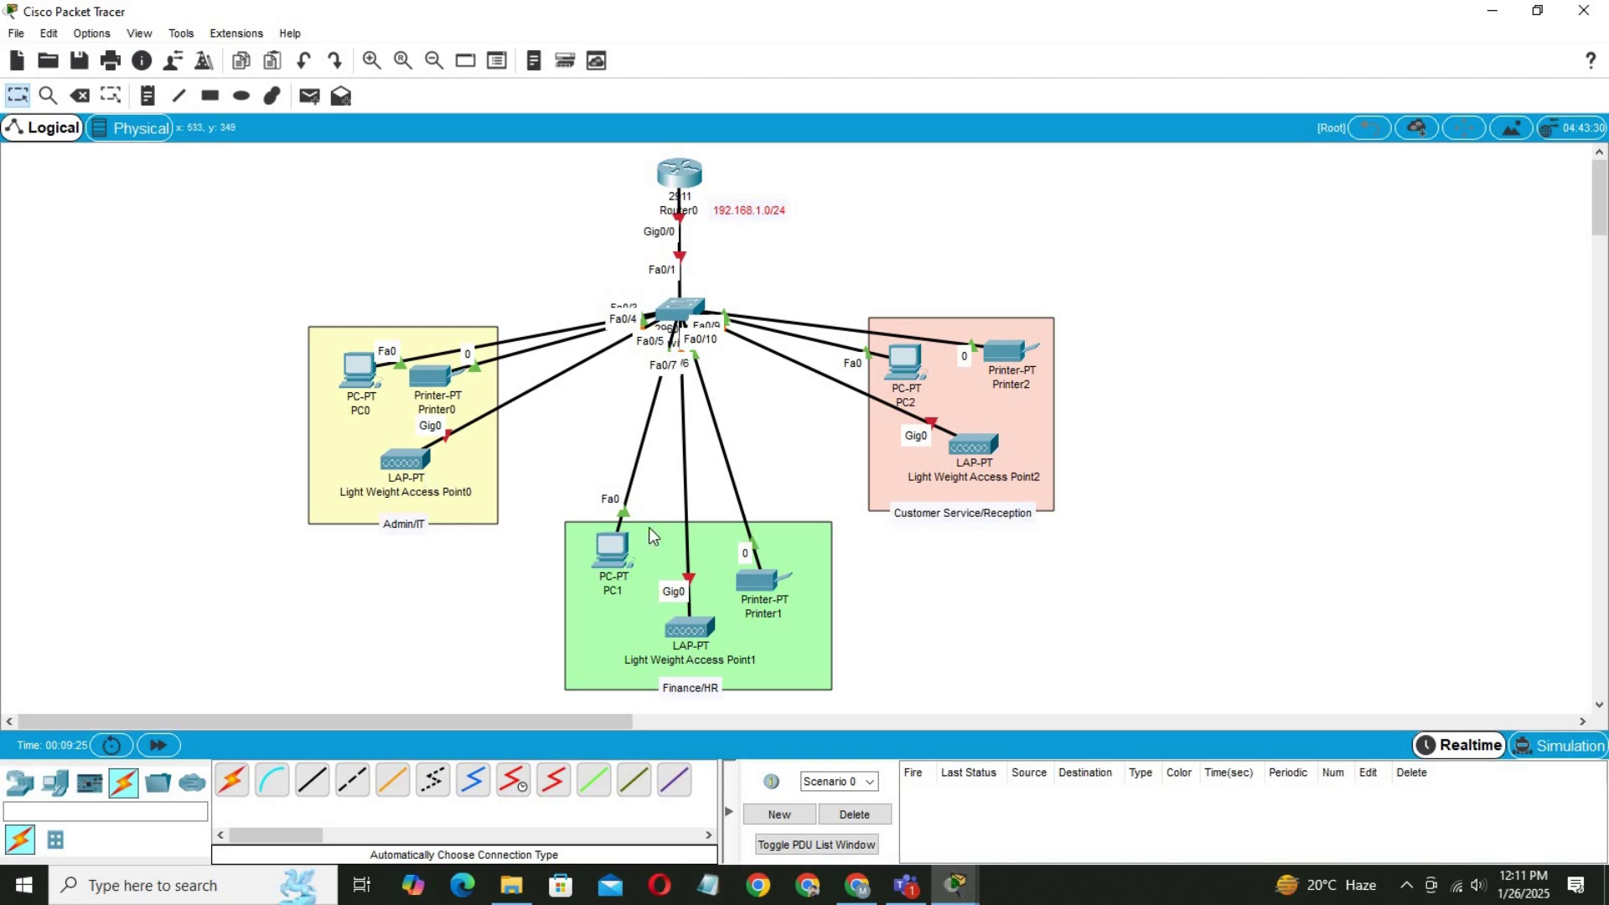
On page 2 of Enterprise Project 01, enter the base network line 192.168.1.0/24.
{"action": "key", "text": "alt+Tab"}
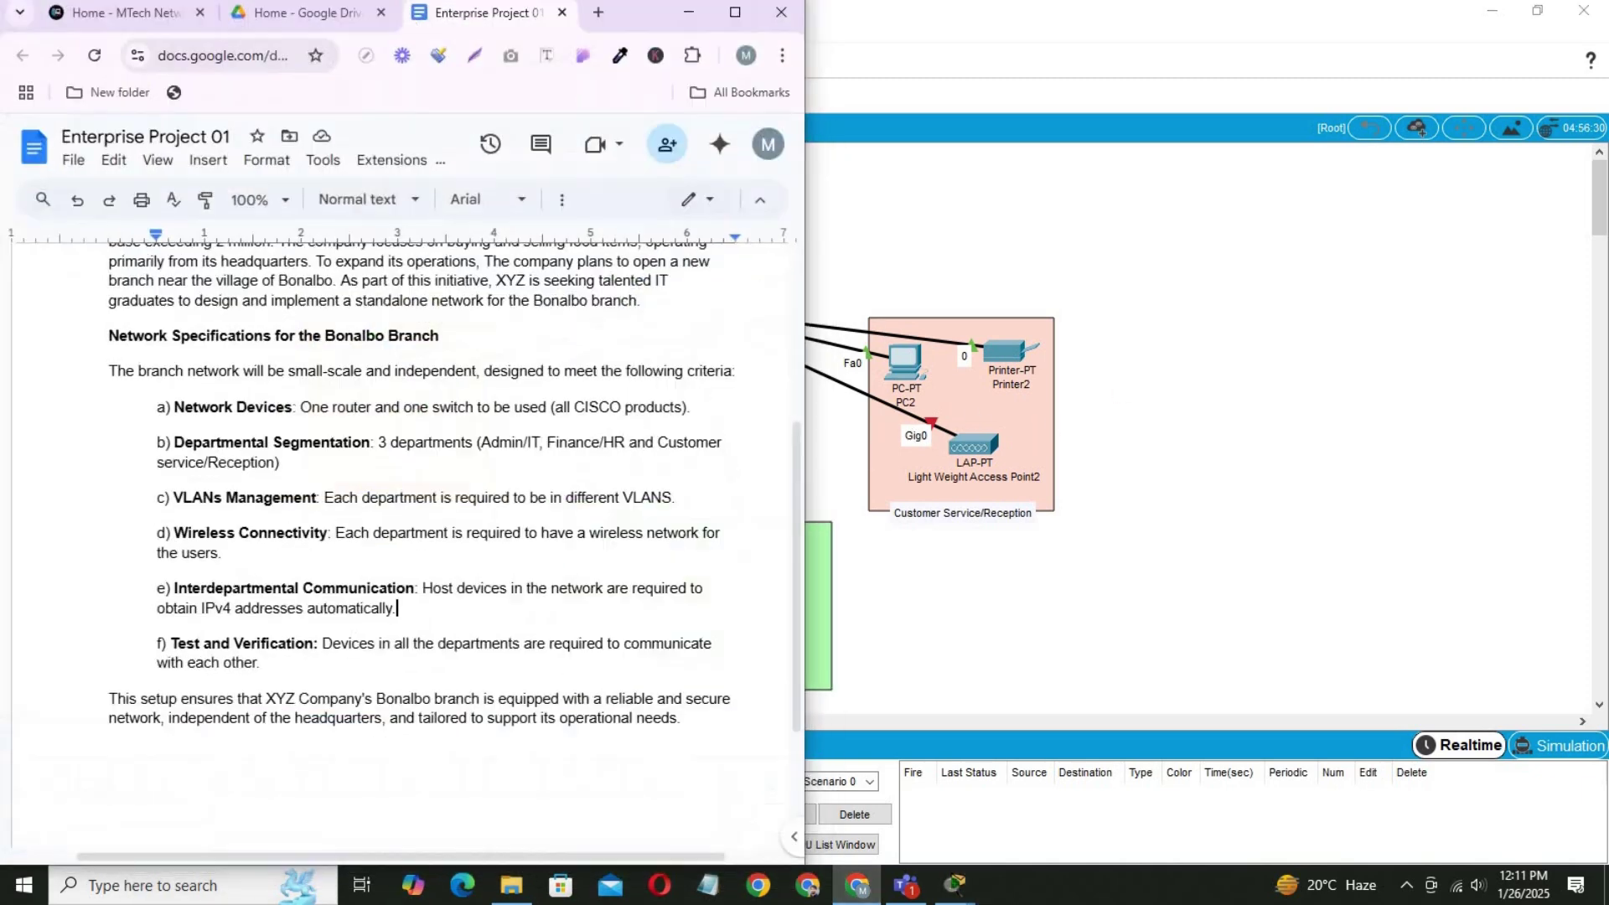
{"action": "left_click", "coordinate": [735, 12]}
{"action": "scroll", "coordinate": [700, 658], "scroll_direction": "down", "scroll_amount": 3}
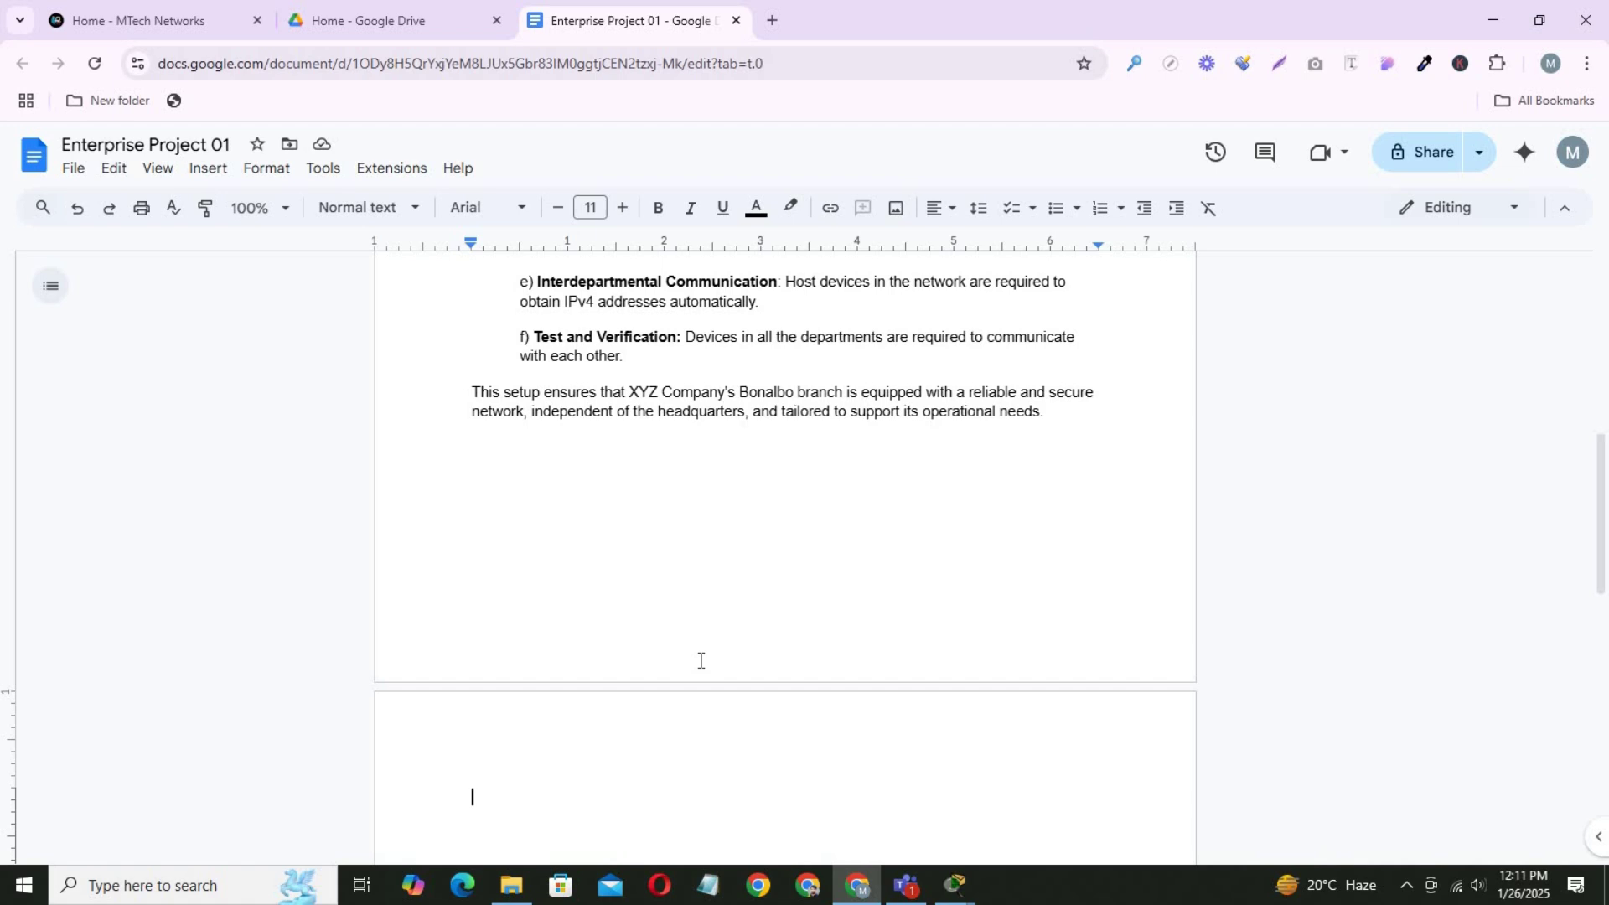
{"action": "type", "text": "Bsae Net"}
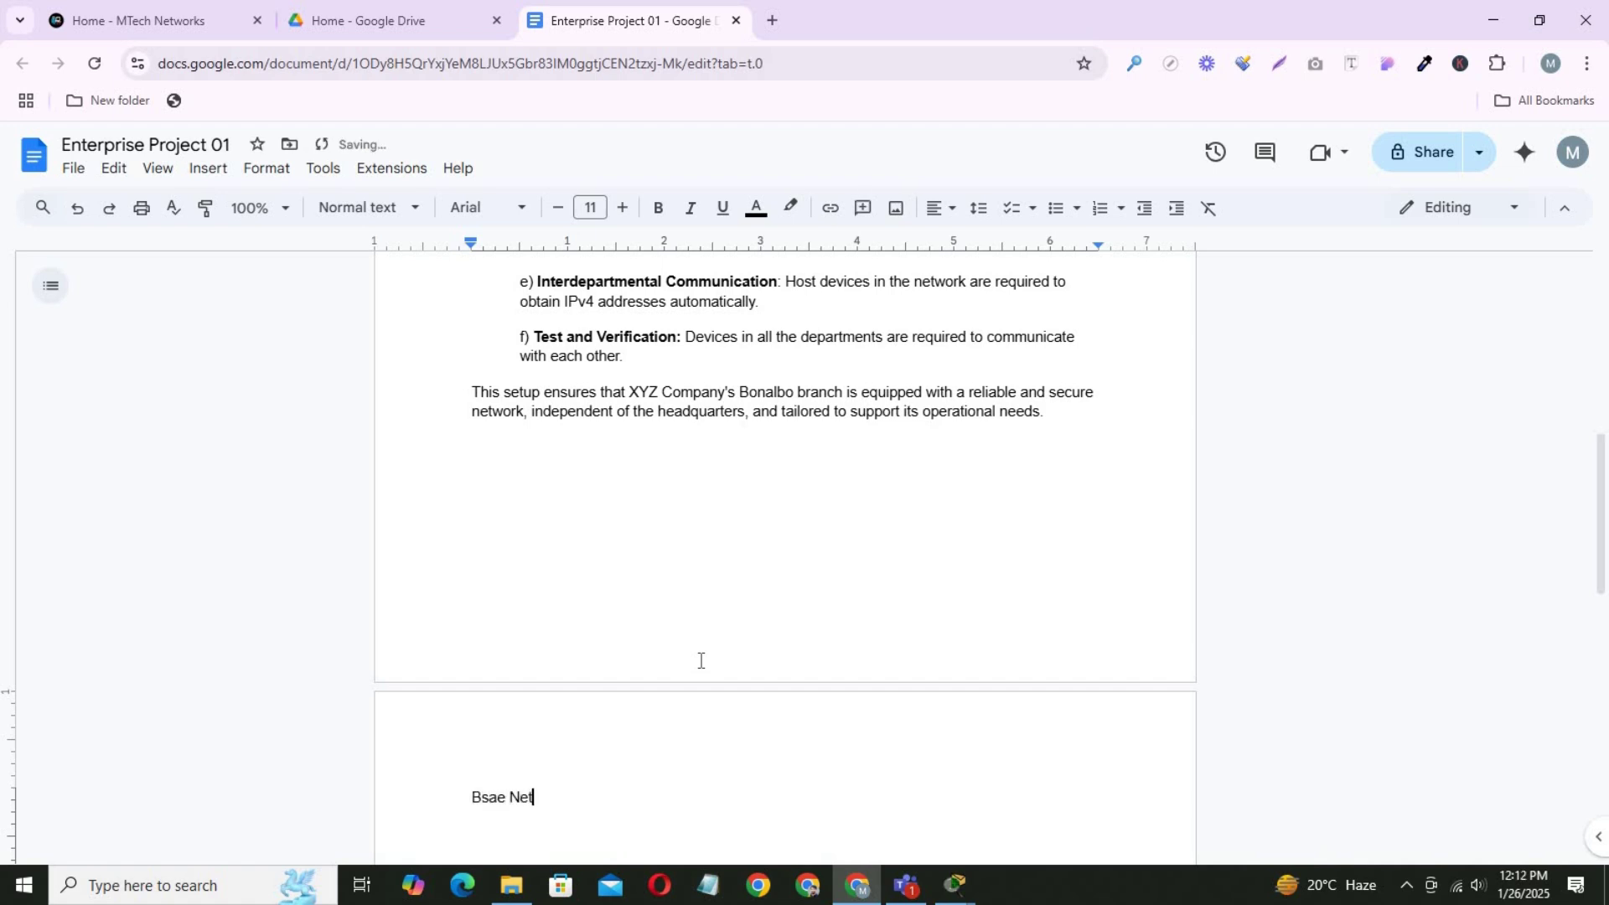
{"action": "type", "text": "work: 192.168.1.0/24"}
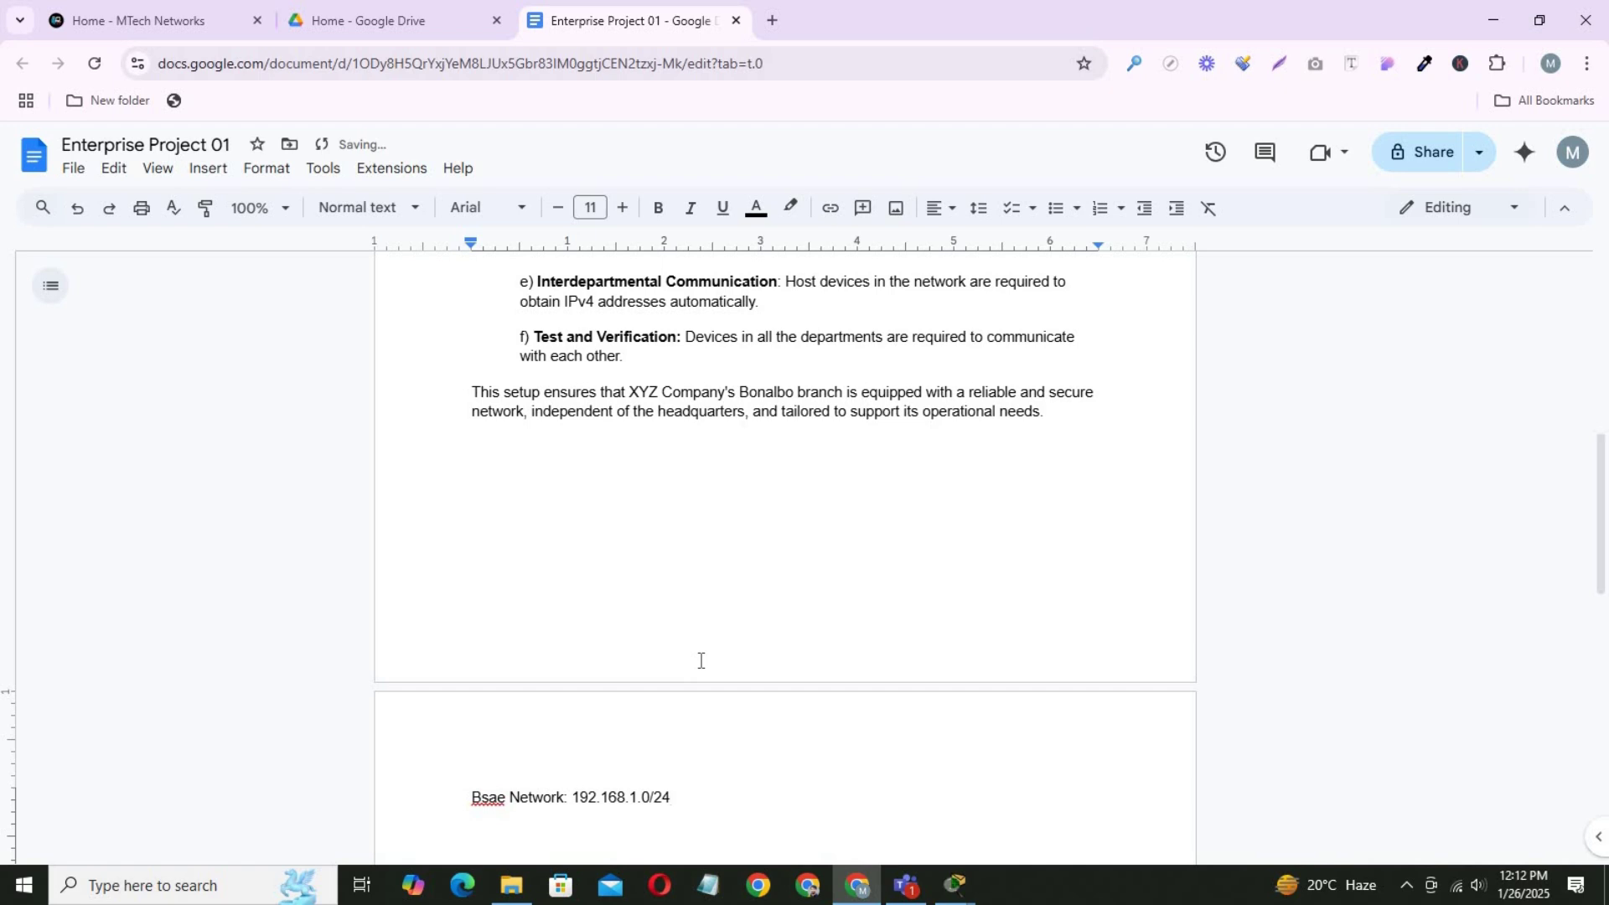
{"action": "key", "text": "Return"}
Add lines for subnet mask 255.255.255.0 and 64 IPs per subnet, correcting 'musk' to 'mask'.
{"action": "type", "text": "Subnet musk: 255.2"}
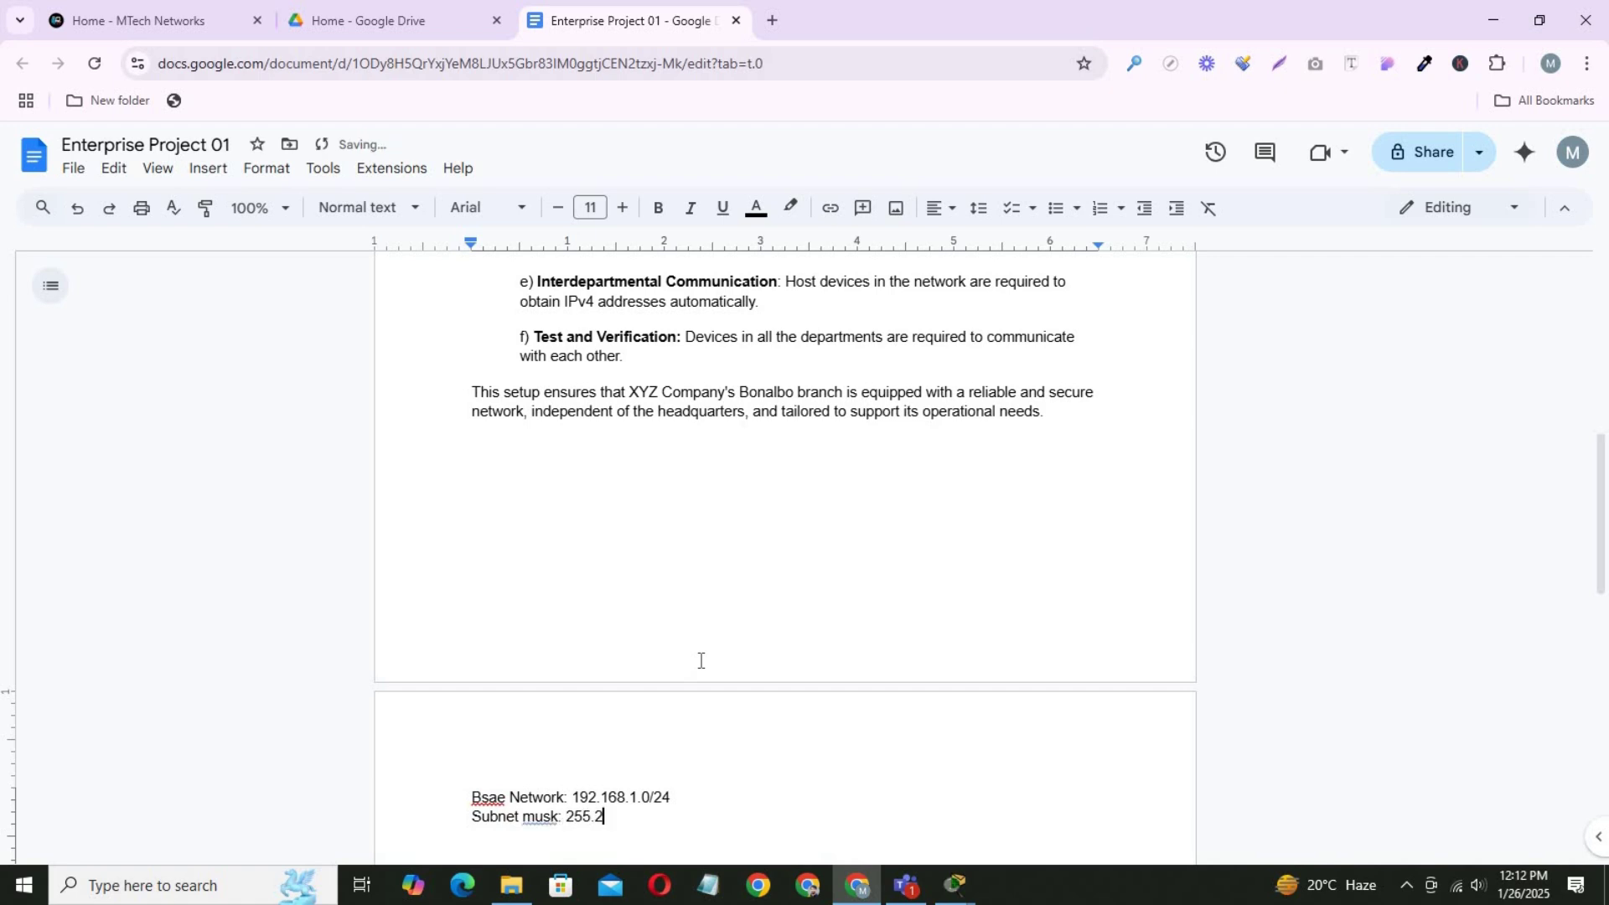
{"action": "type", "text": "55.255.0"}
{"action": "key", "text": "Return"}
{"action": "type", "text": "Each subnet p"}
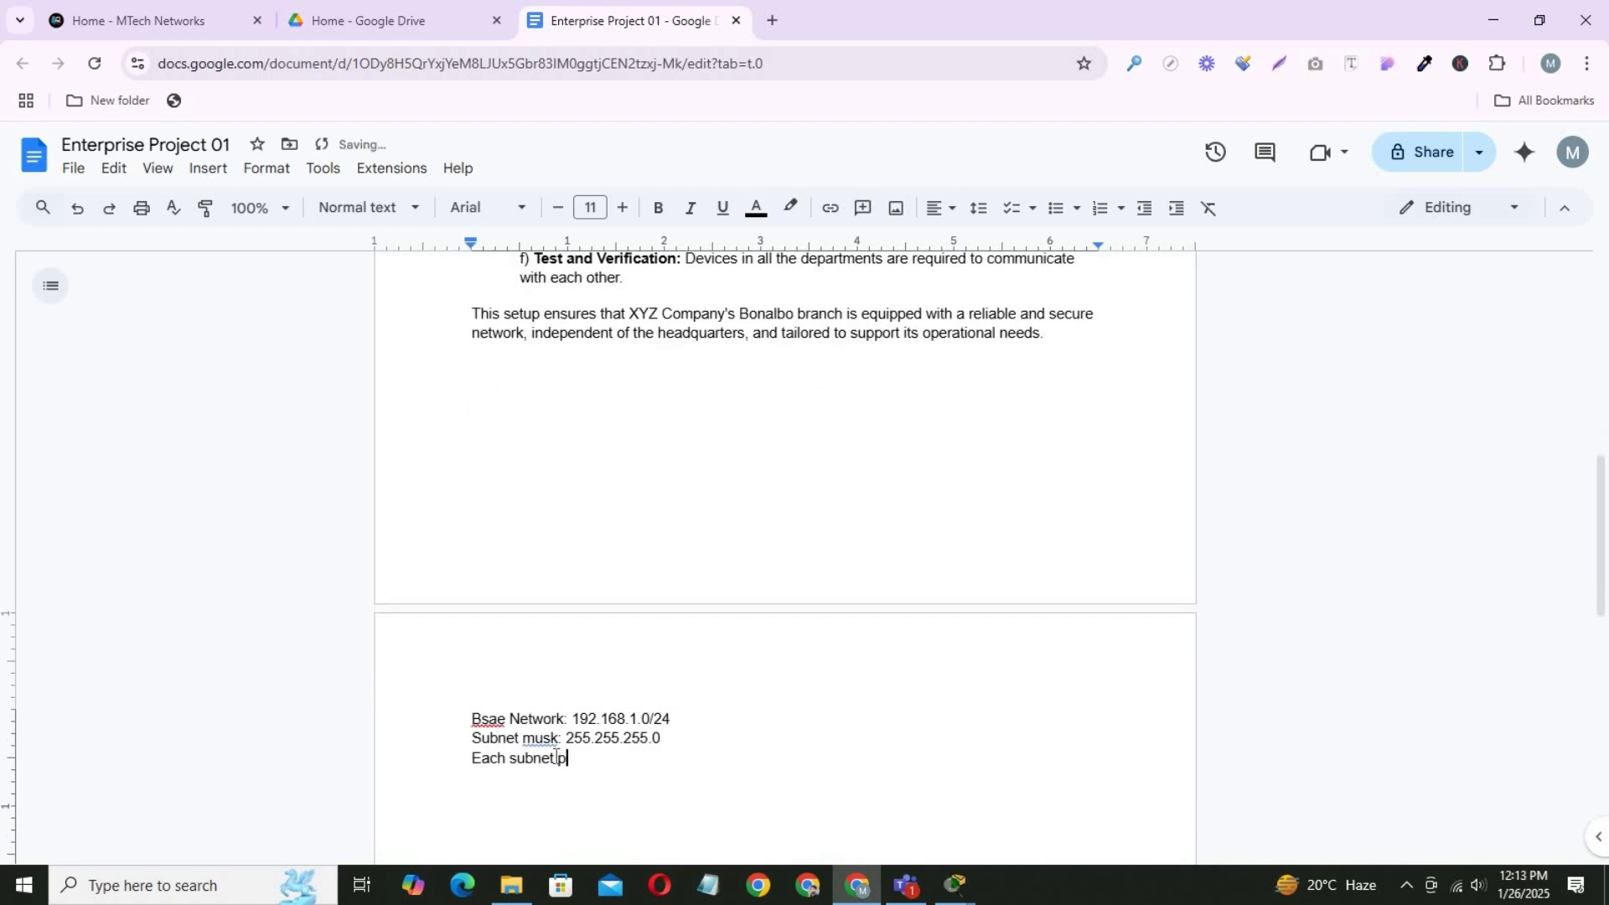
{"action": "type", "text": "rovides "}
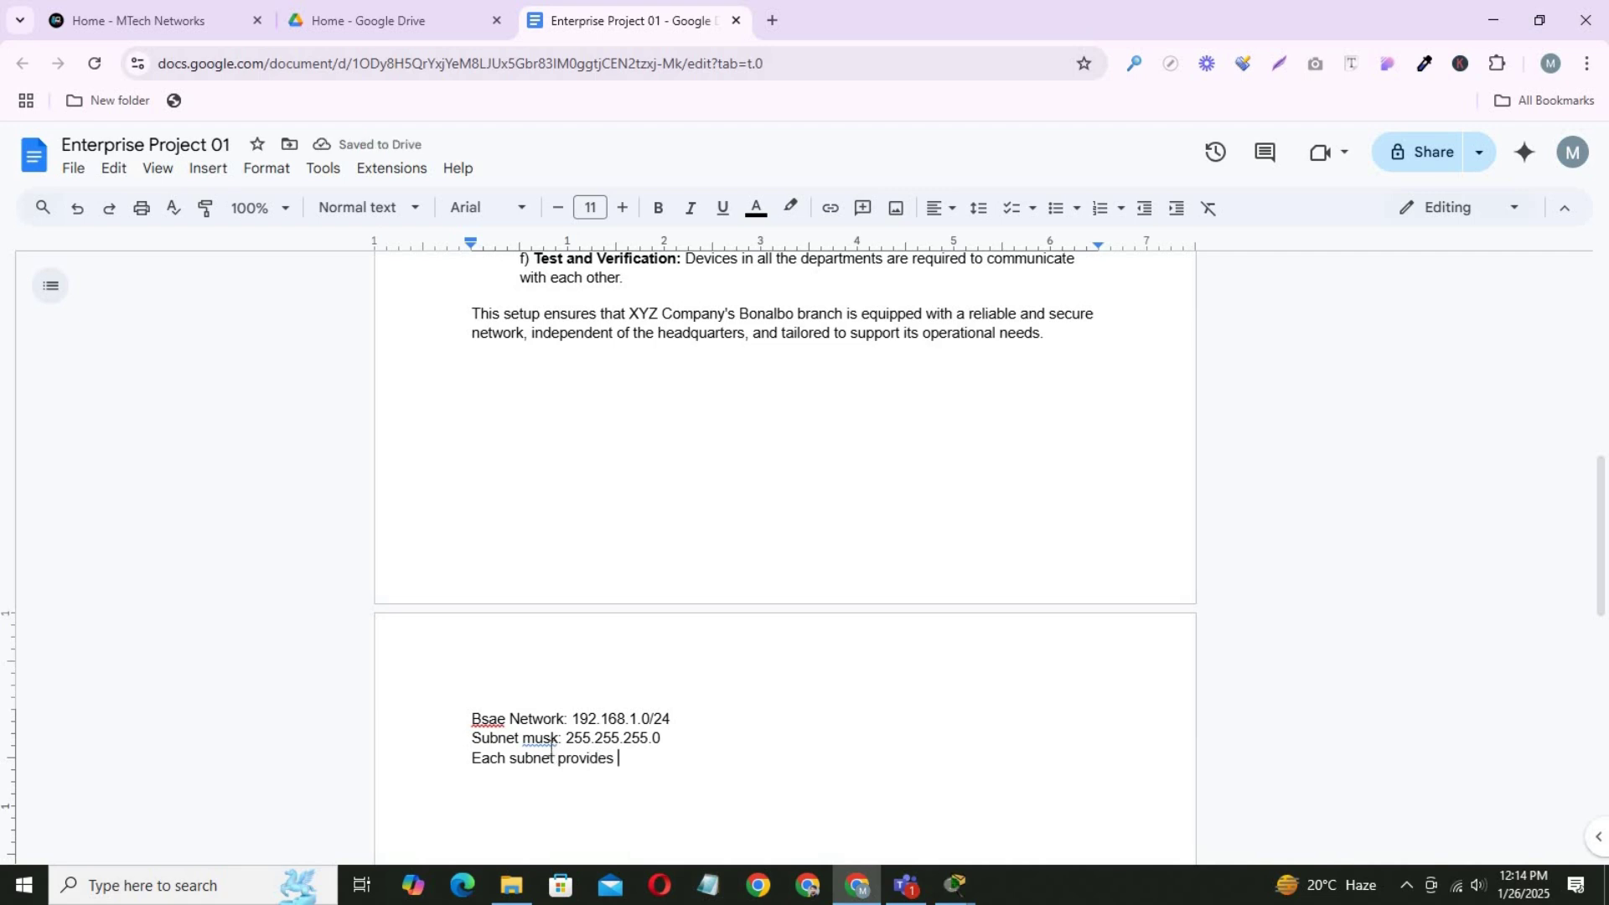
{"action": "type", "text": "64 IPs"}
{"action": "key", "text": "Return"}
{"action": "key", "text": "Return"}
{"action": "key", "text": "Return"}
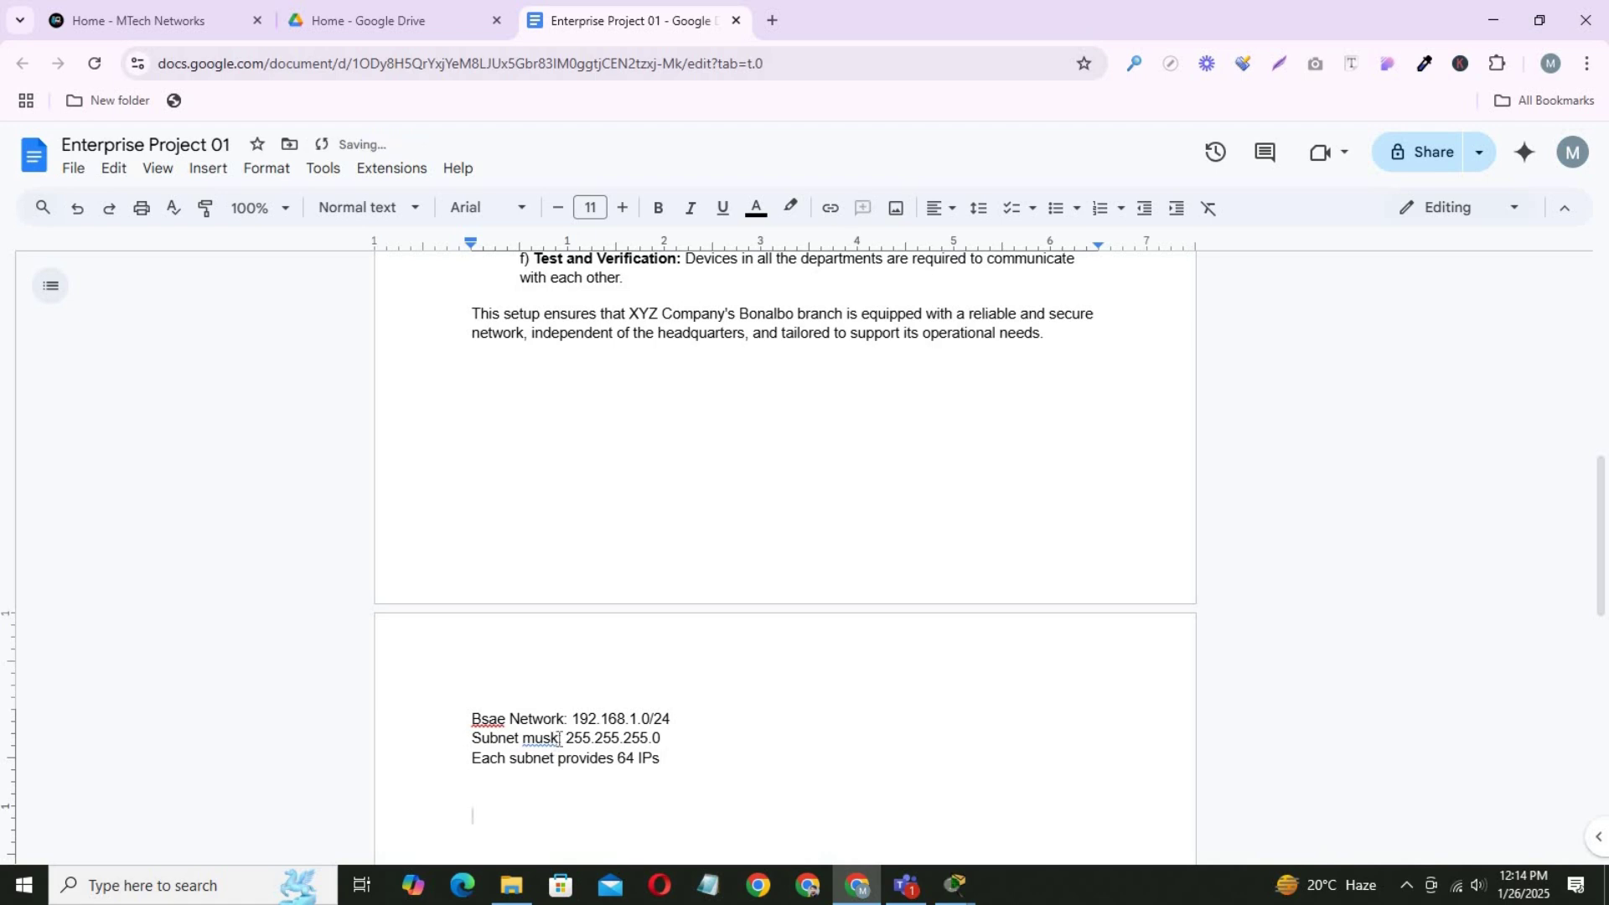
{"action": "left_click", "coordinate": [562, 741]}
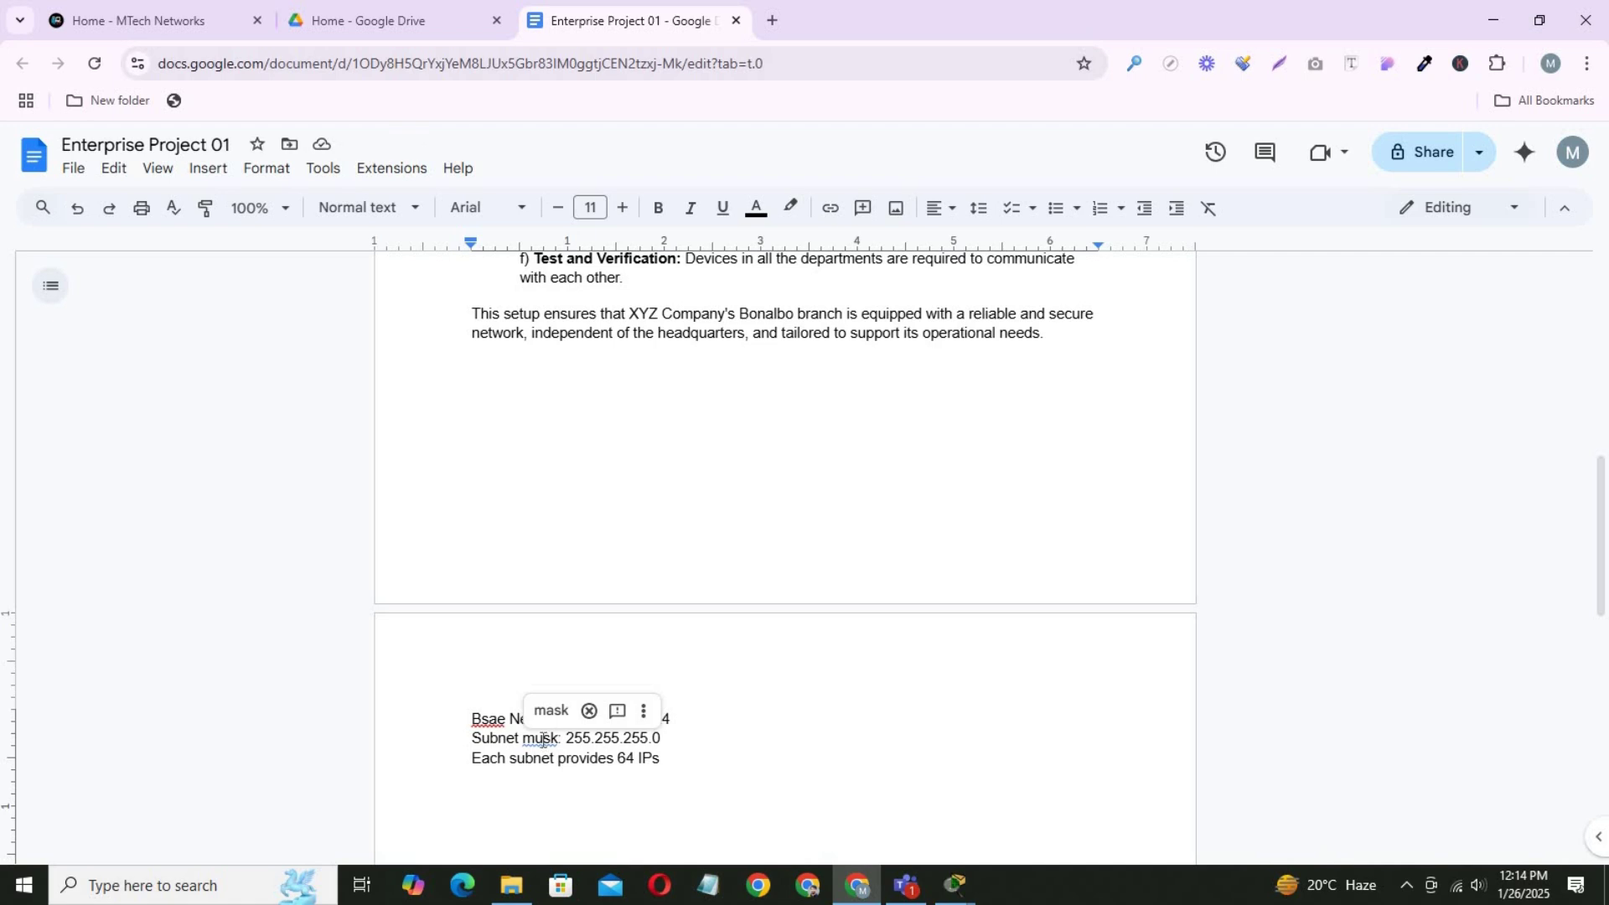
{"action": "double_click", "coordinate": [538, 741]}
{"action": "type", "text": "mask"}
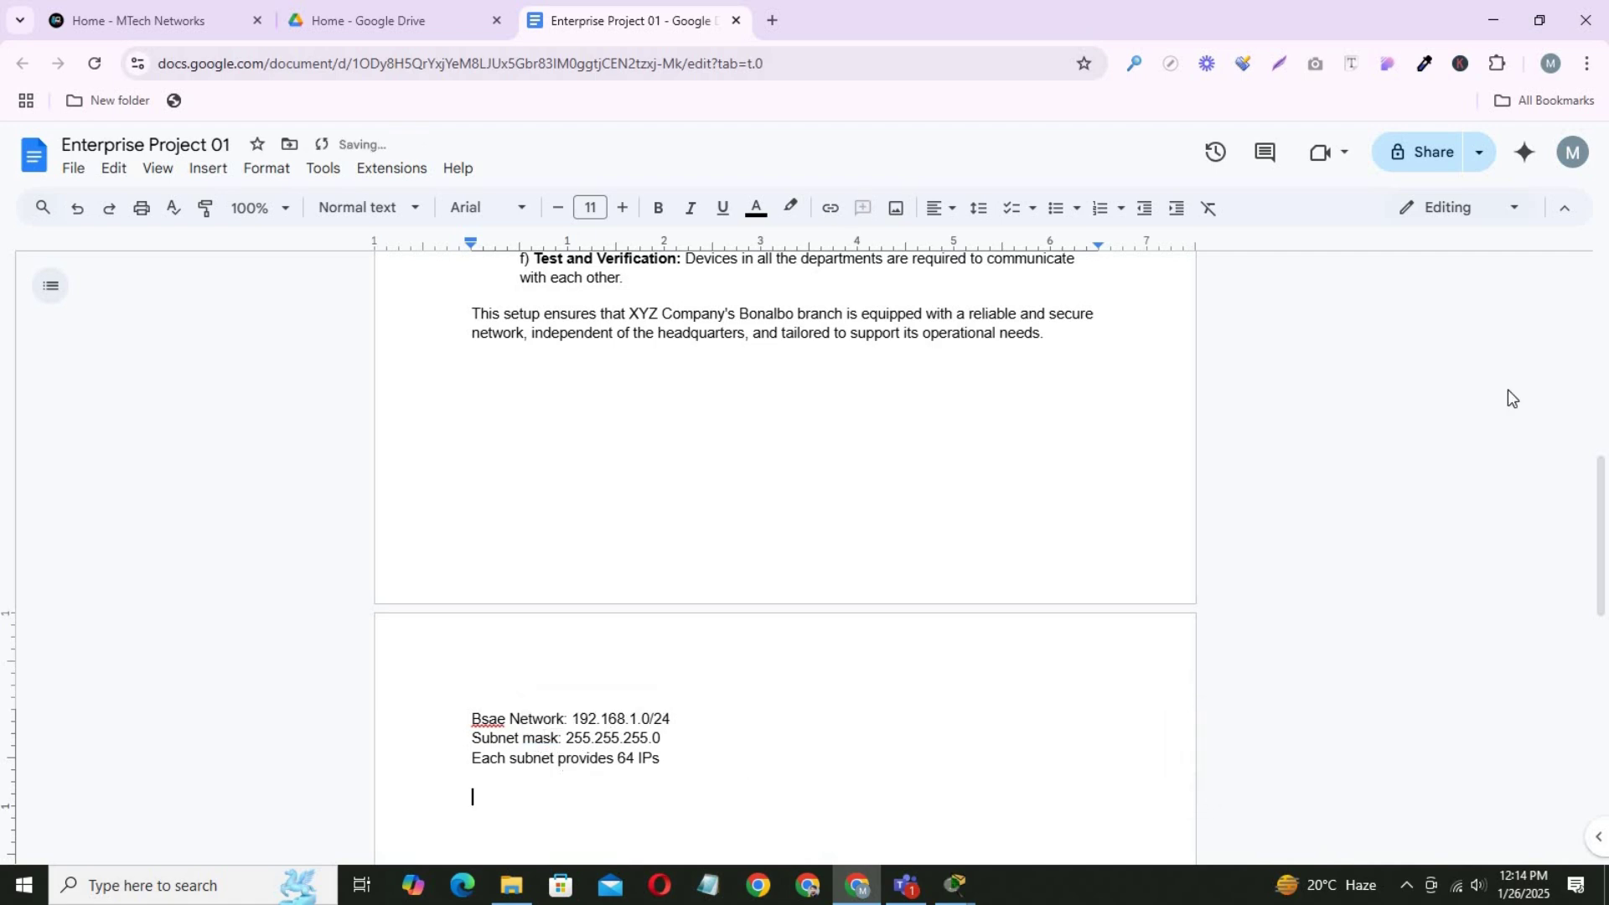
Type a 'Subnet Allocation:' heading followed by the line 'VLAN 1 (Admin/IT)'.
{"action": "scroll", "coordinate": [1002, 578], "scroll_direction": "down", "scroll_amount": 2}
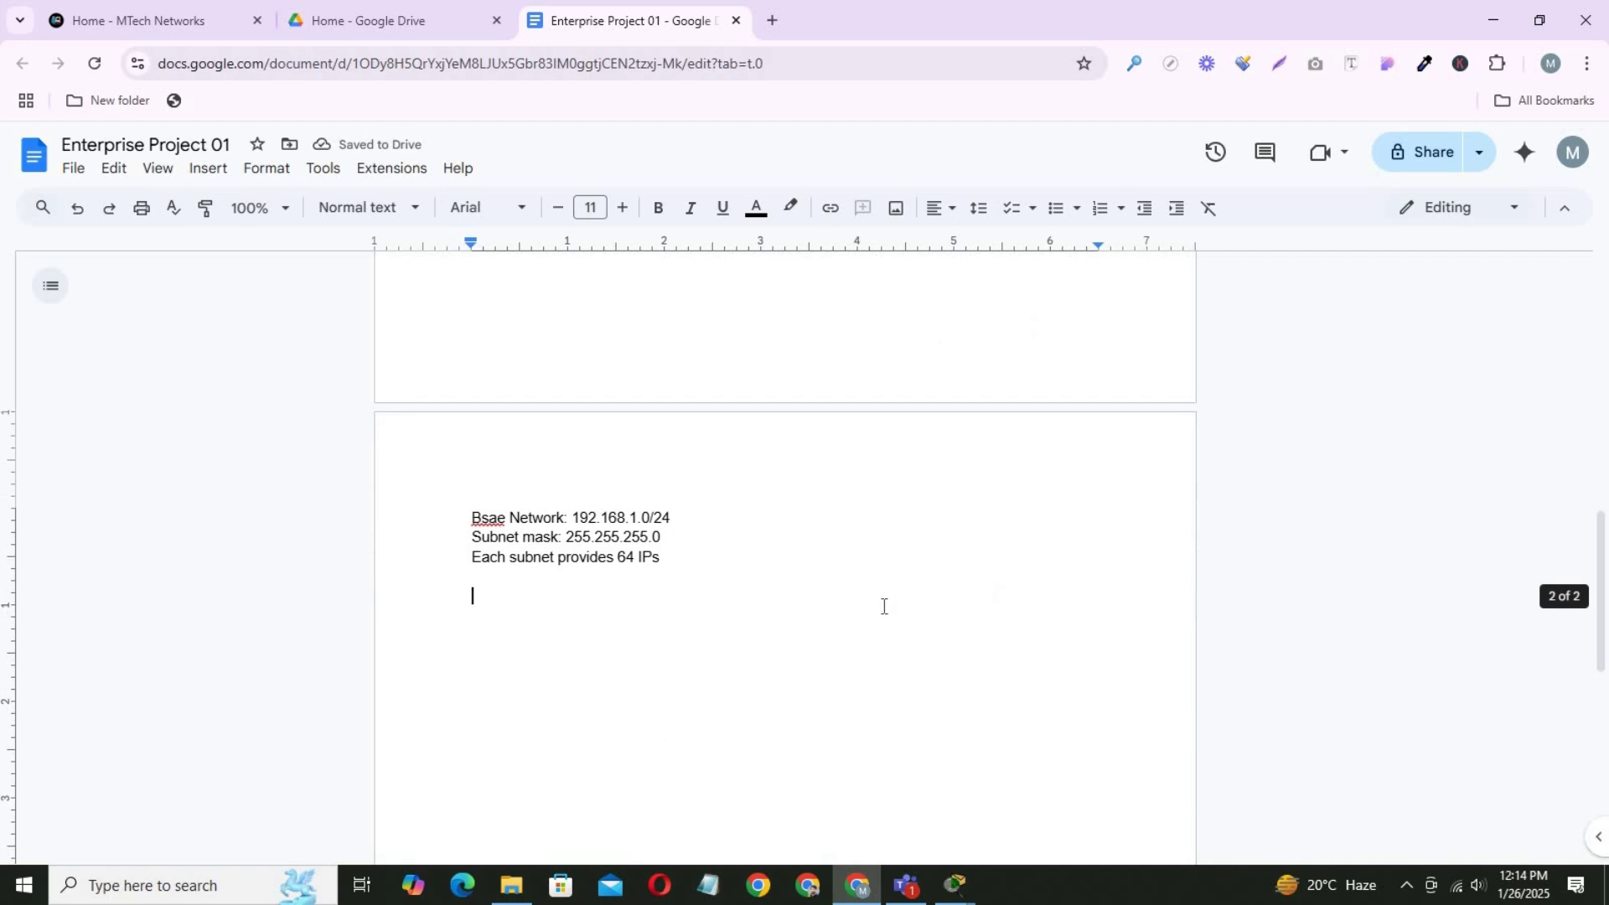
{"action": "left_click", "coordinate": [617, 601]}
{"action": "type", "text": "Sub"}
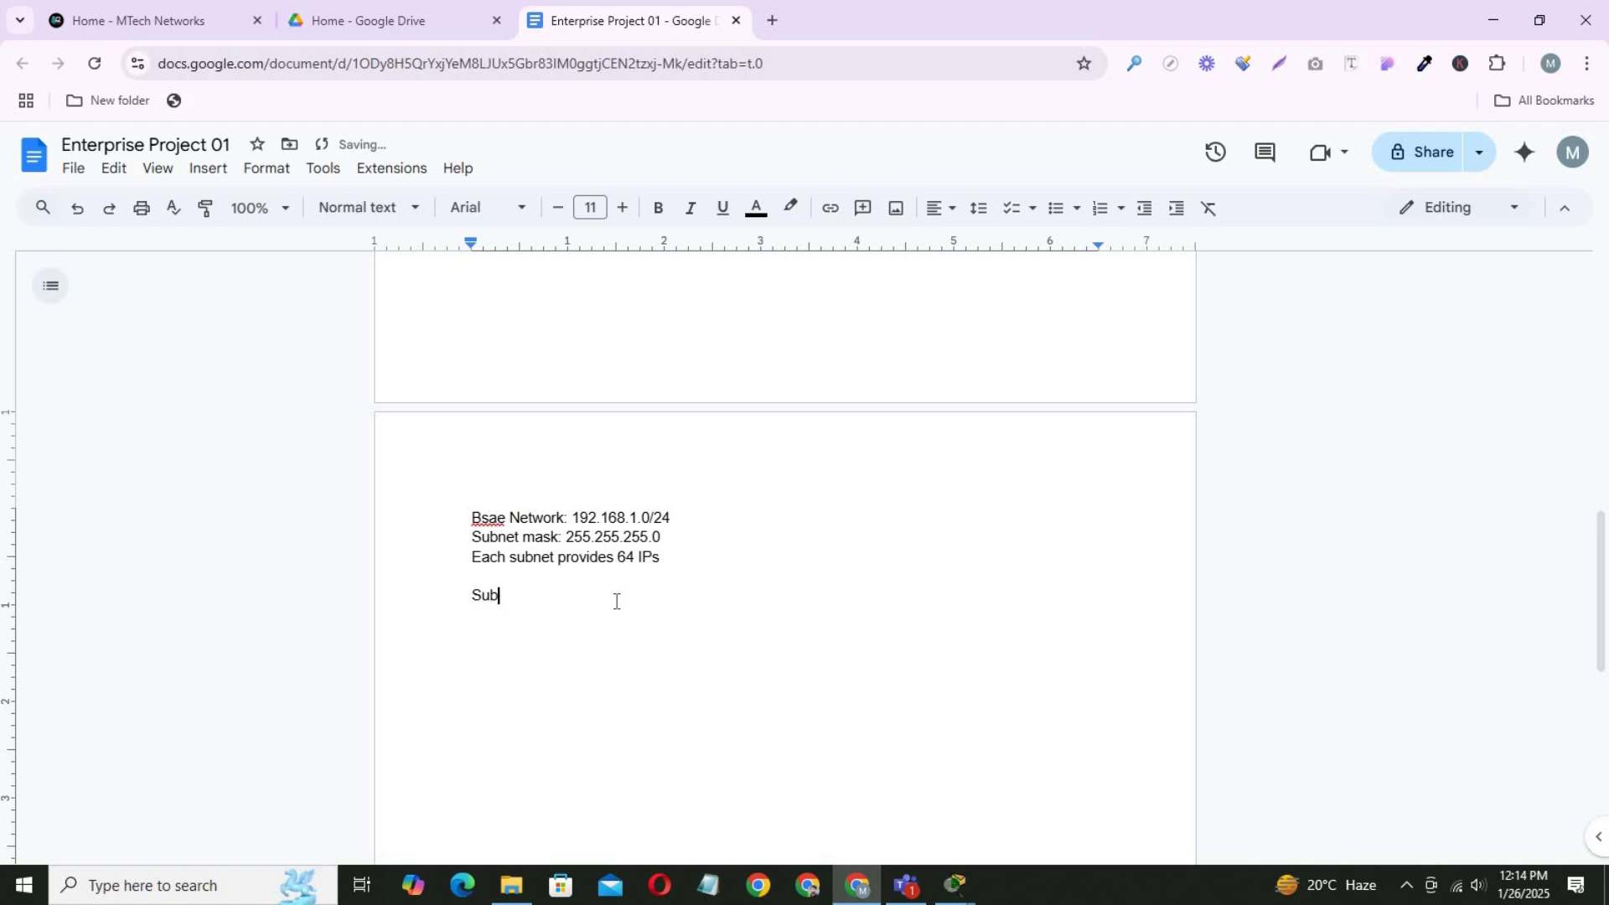
{"action": "type", "text": "net Allocation:"}
{"action": "key", "text": "Return"}
{"action": "type", "text": "VLAN 1 ( a"}
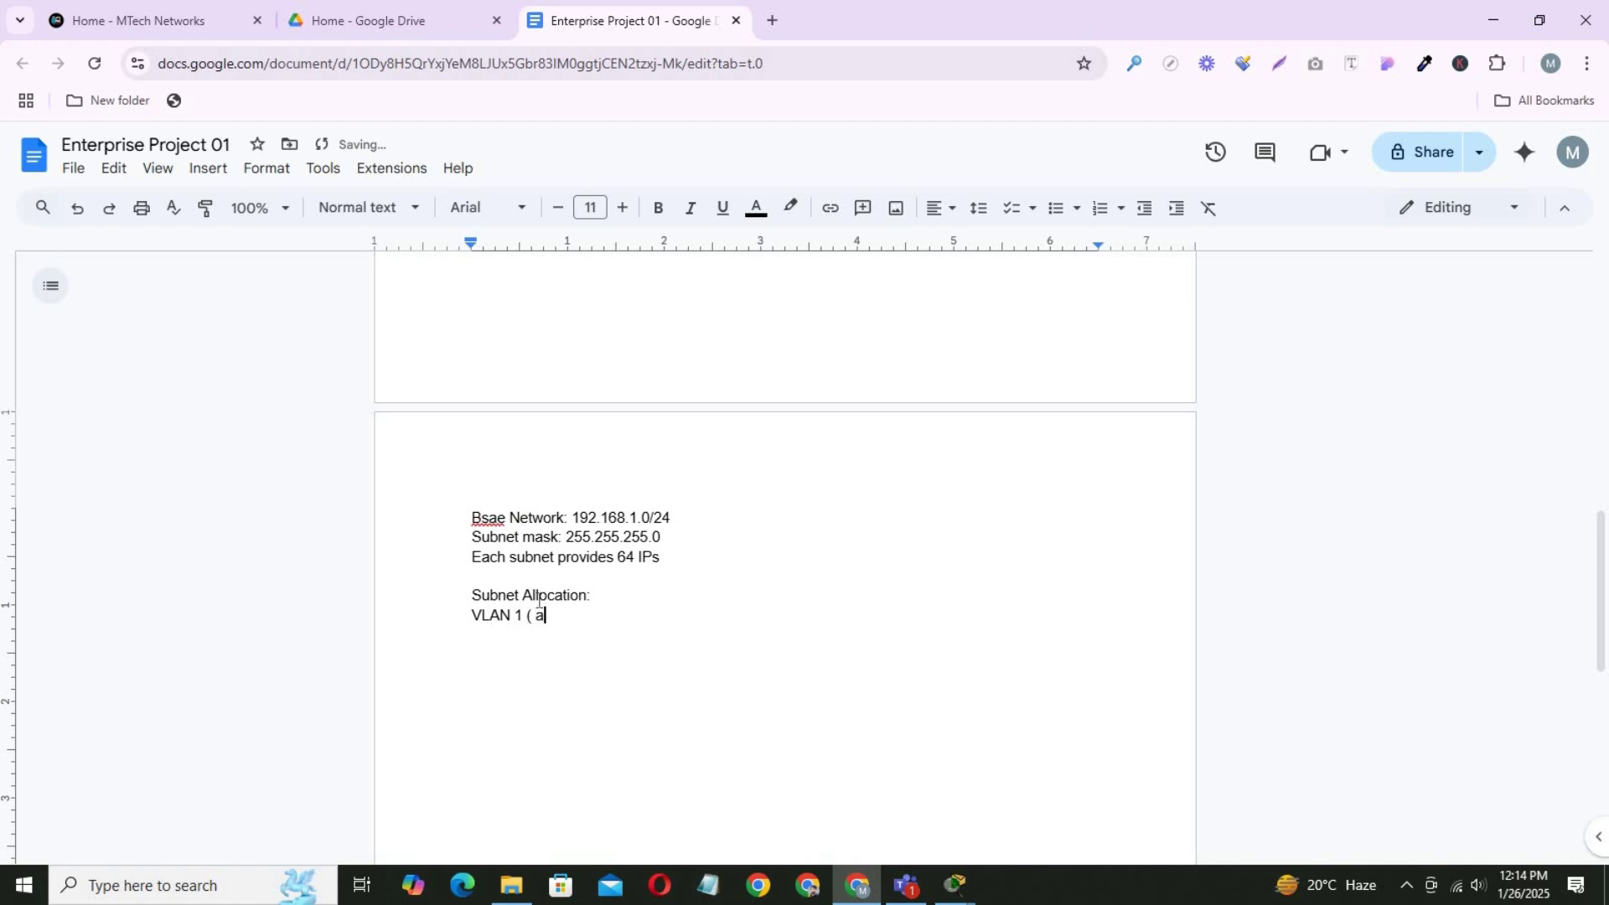
{"action": "type", "text": "dmin/IT"}
{"action": "left_click", "coordinate": [546, 610]}
{"action": "key", "text": "BackSpace"}
{"action": "type", "text": "A"}
{"action": "left_click", "coordinate": [606, 614]}
{"action": "type", "text": ")"}
{"action": "key", "text": "Return"}
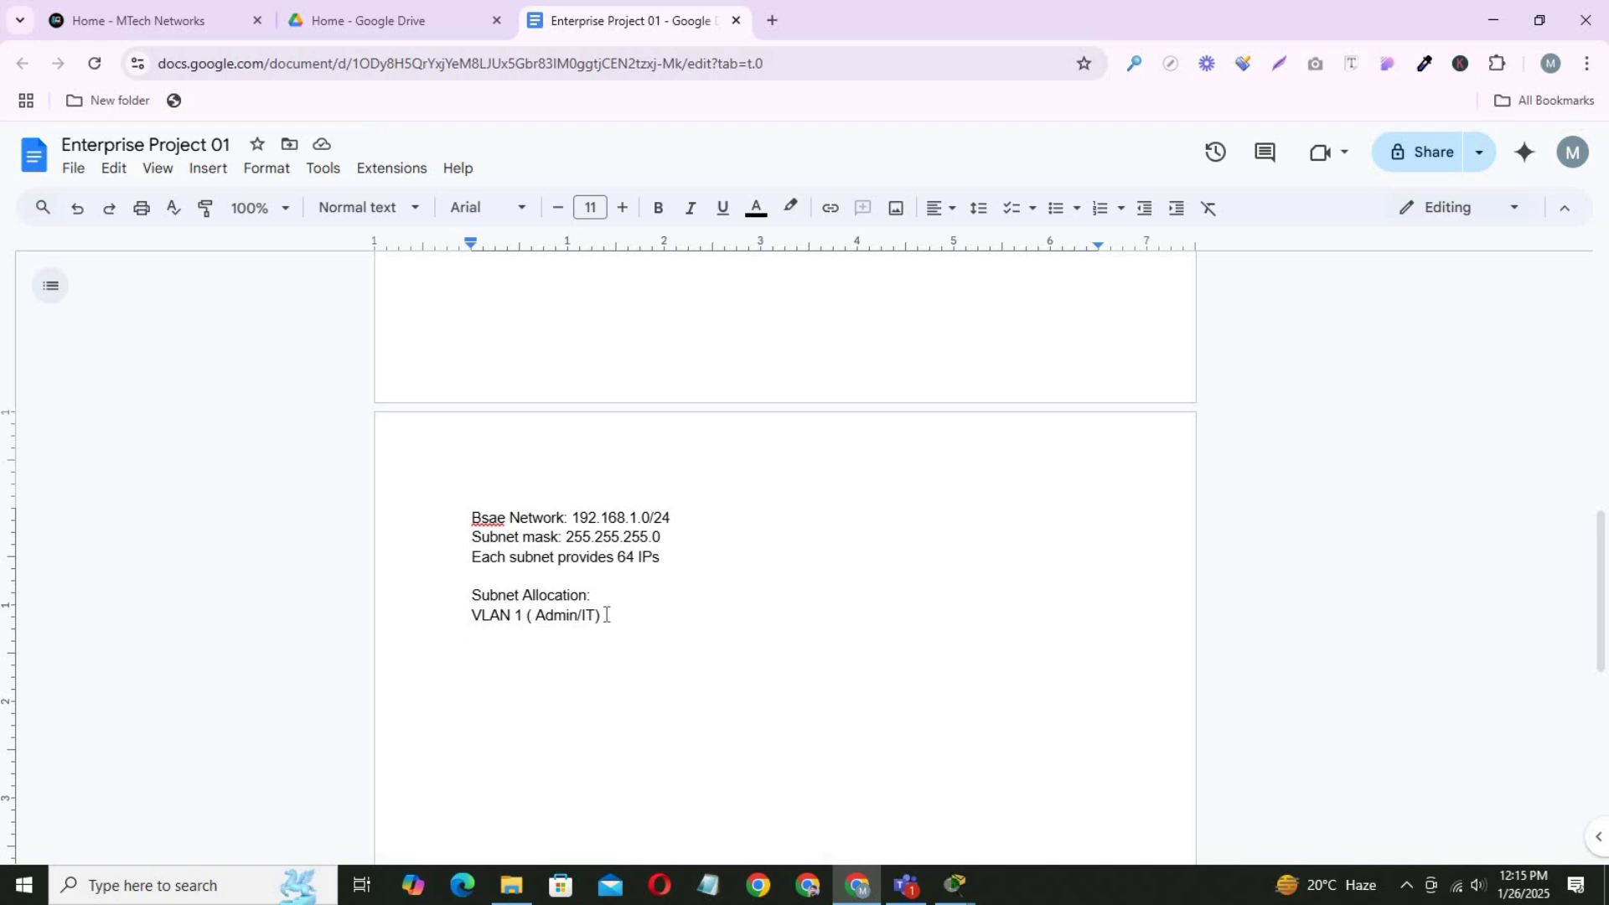
Add the VLAN 1 subnet line 'subnet: 192.168.1.1/26'.
{"action": "type", "text": "subnet: "}
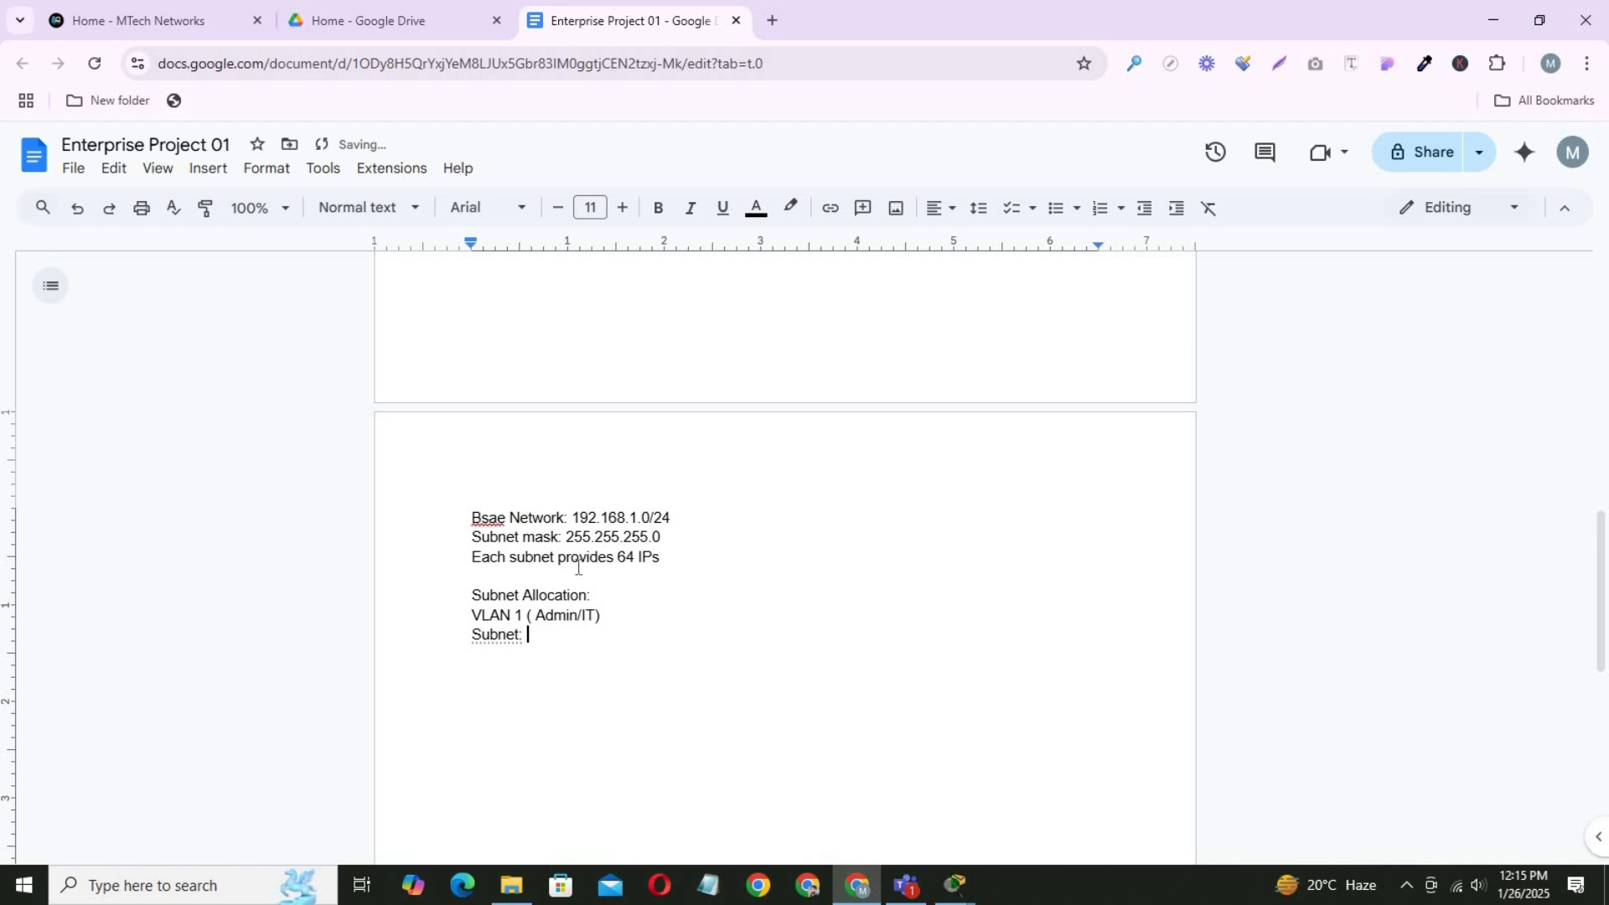
{"action": "type", "text": "192.168.1.1/"}
{"action": "double_click", "coordinate": [627, 558]}
{"action": "double_click", "coordinate": [630, 634]}
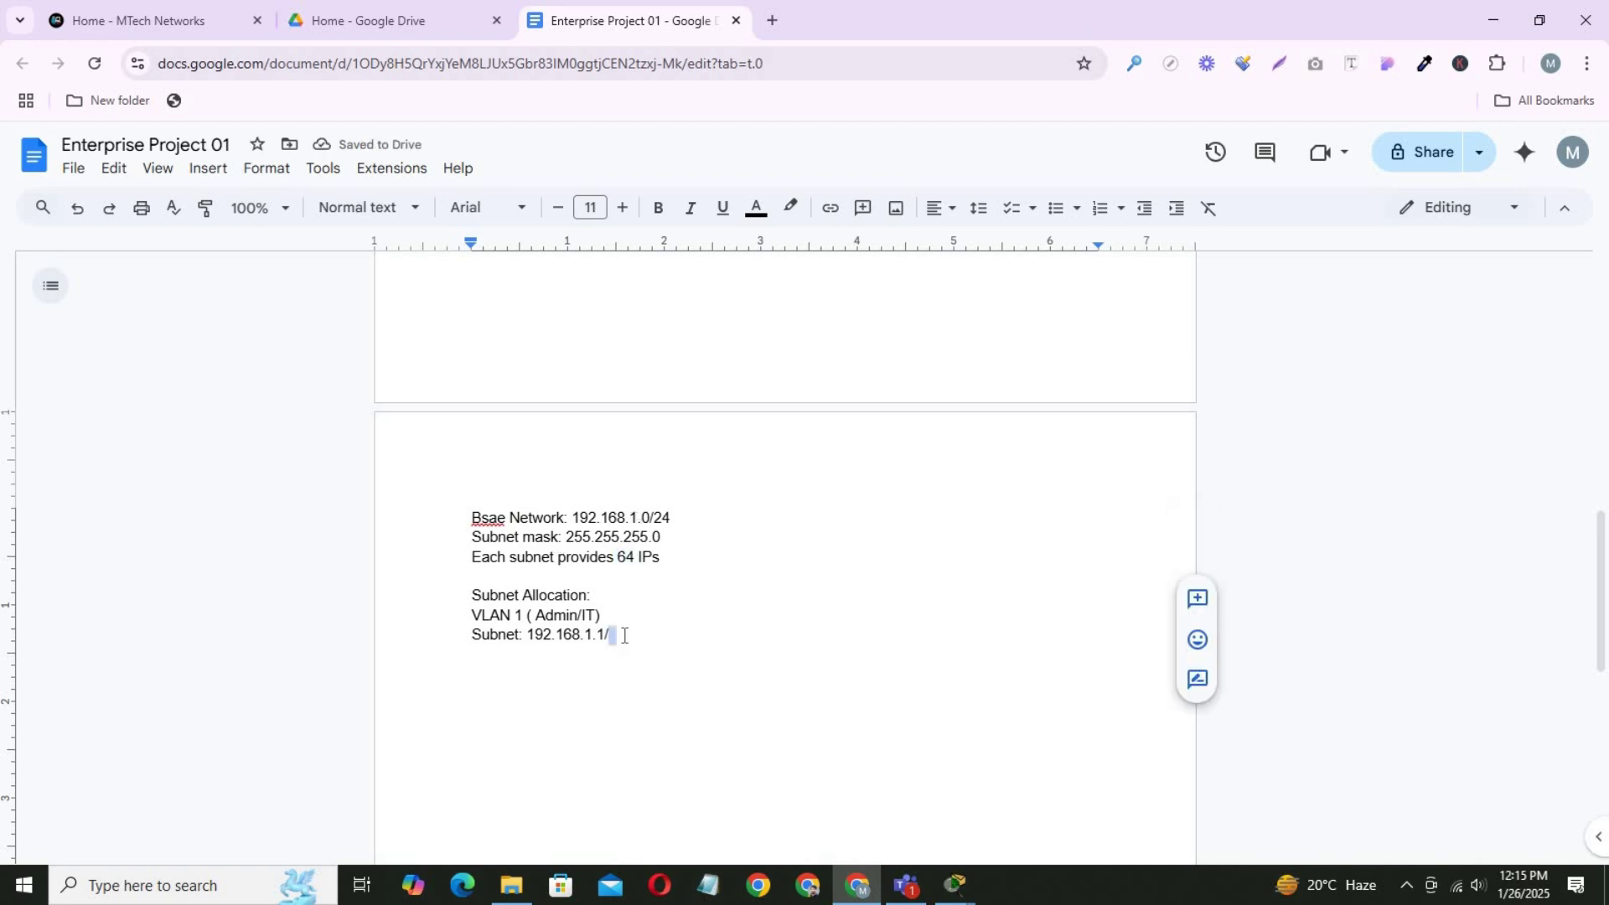
{"action": "left_click", "coordinate": [623, 634]}
{"action": "type", "text": "26"}
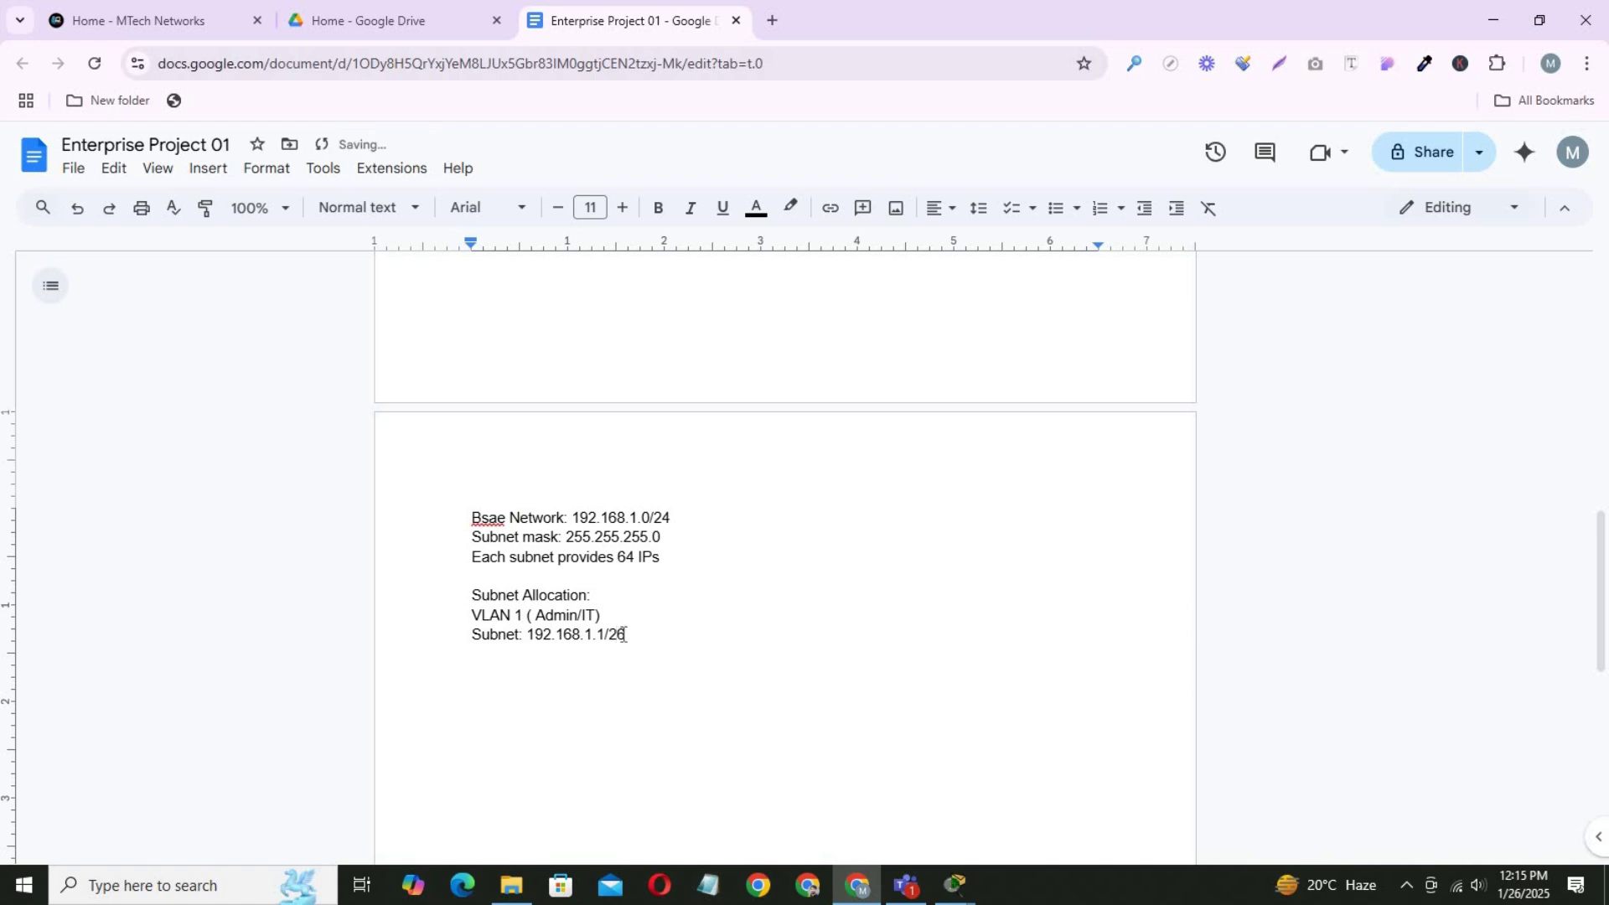
{"action": "key", "text": "Return"}
Add the line 'Usable Ip Range: 192.168.1.1 - 192.168.1.62'.
{"action": "type", "text": "Ip Range"}
{"action": "key", "text": "BackSpace"}
{"action": "type", "text": ": 192.168.1.1"}
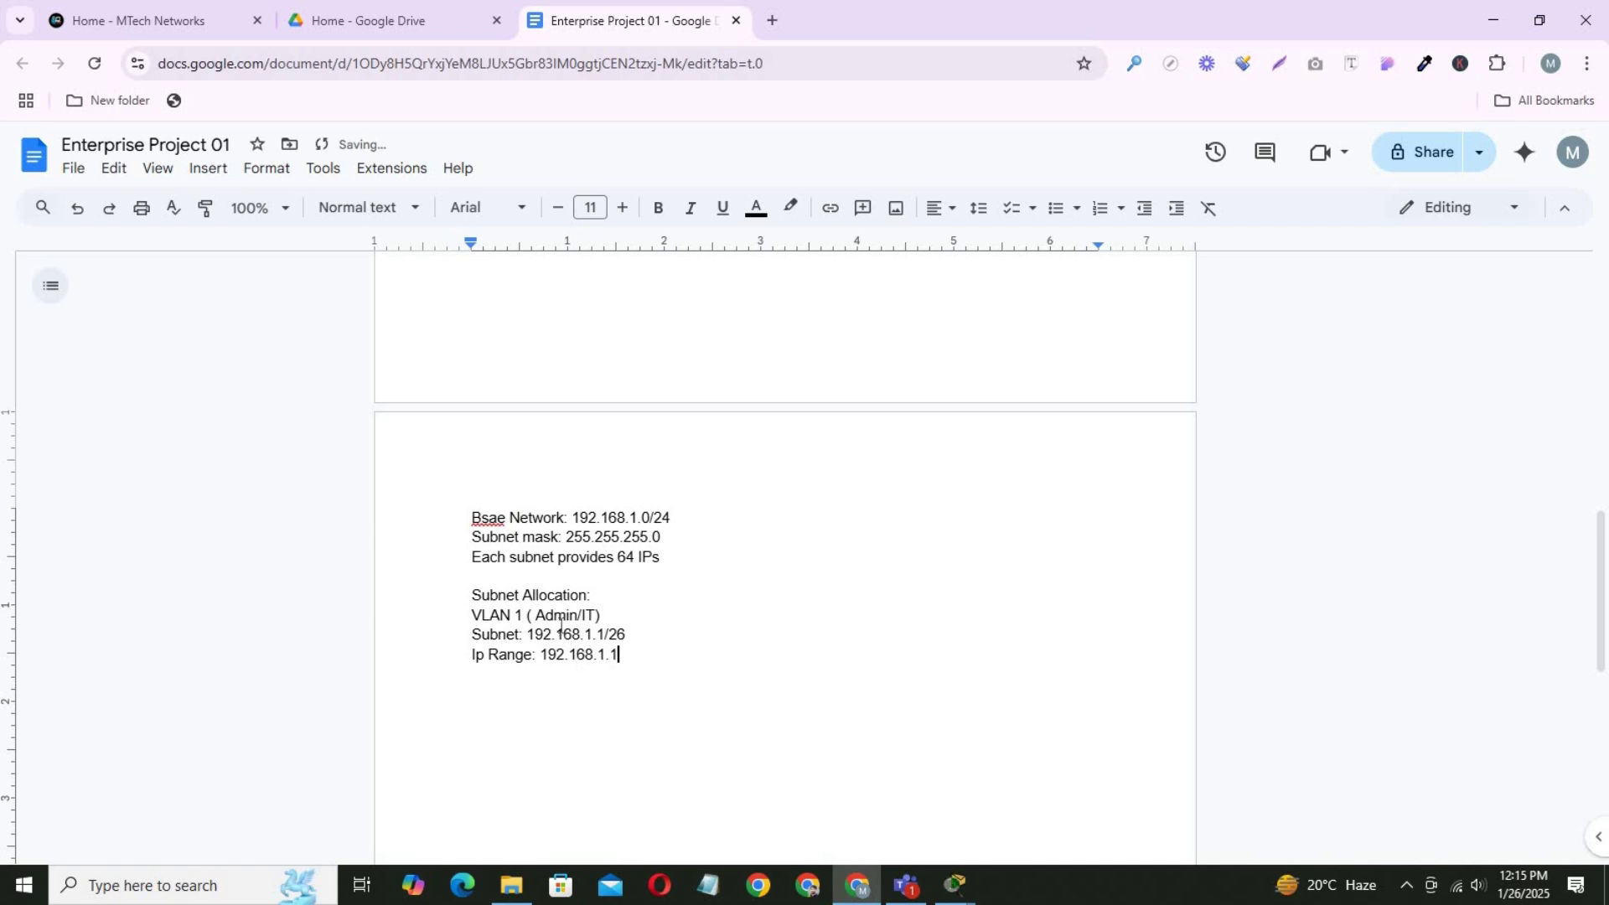
{"action": "type", "text": " - 192.168.1."}
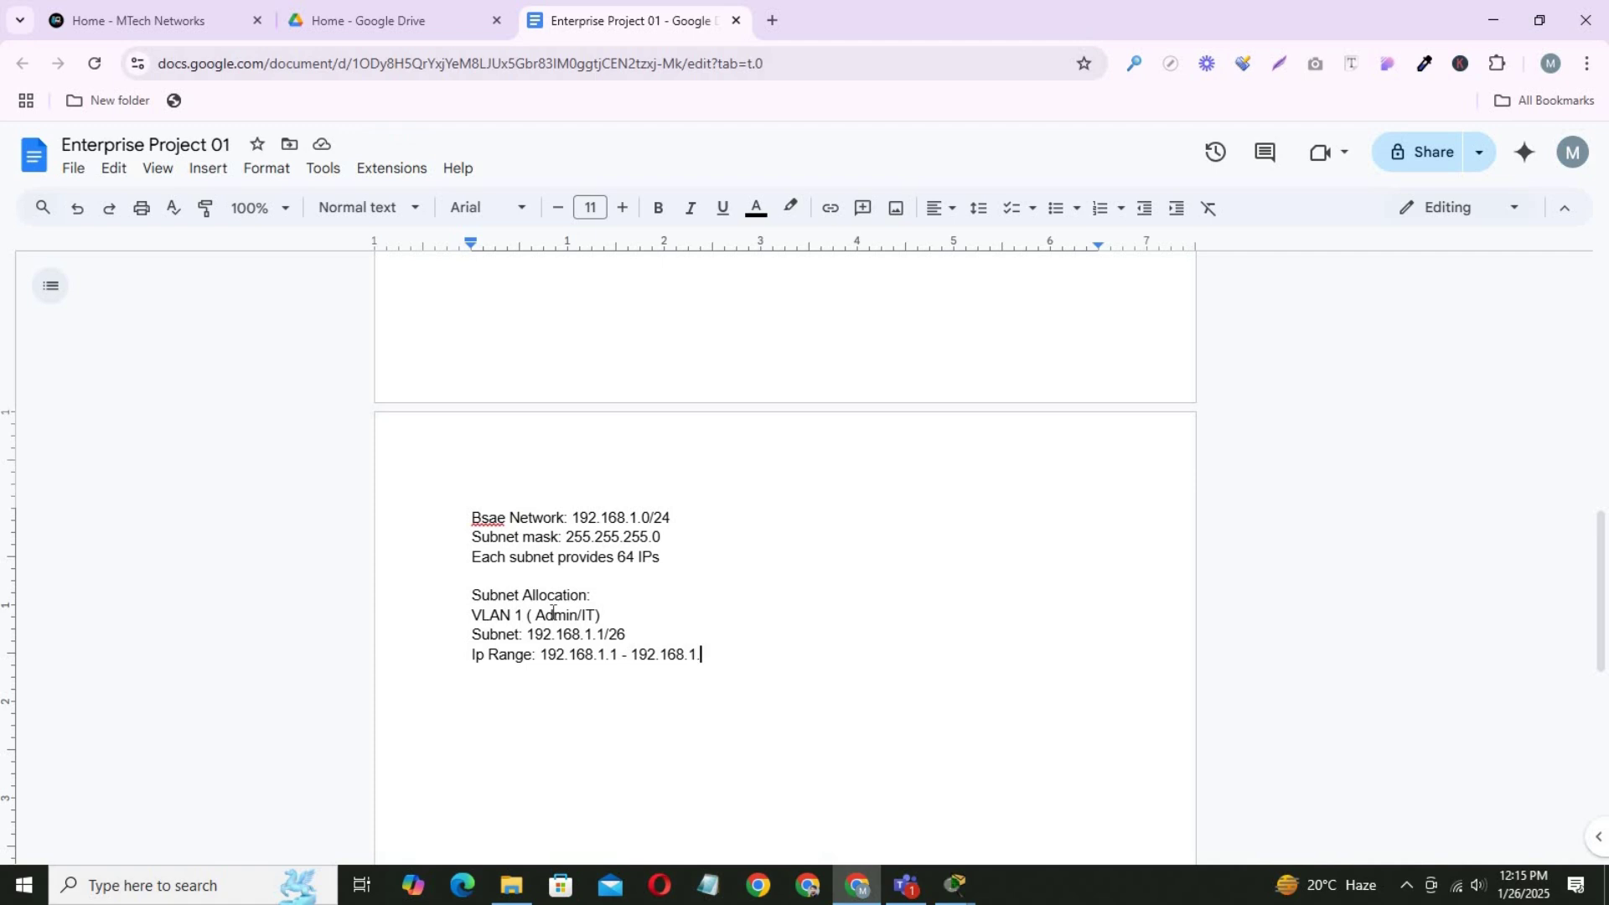
{"action": "type", "text": "62"}
{"action": "left_click", "coordinate": [486, 658]}
{"action": "type", "text": "Usabl"}
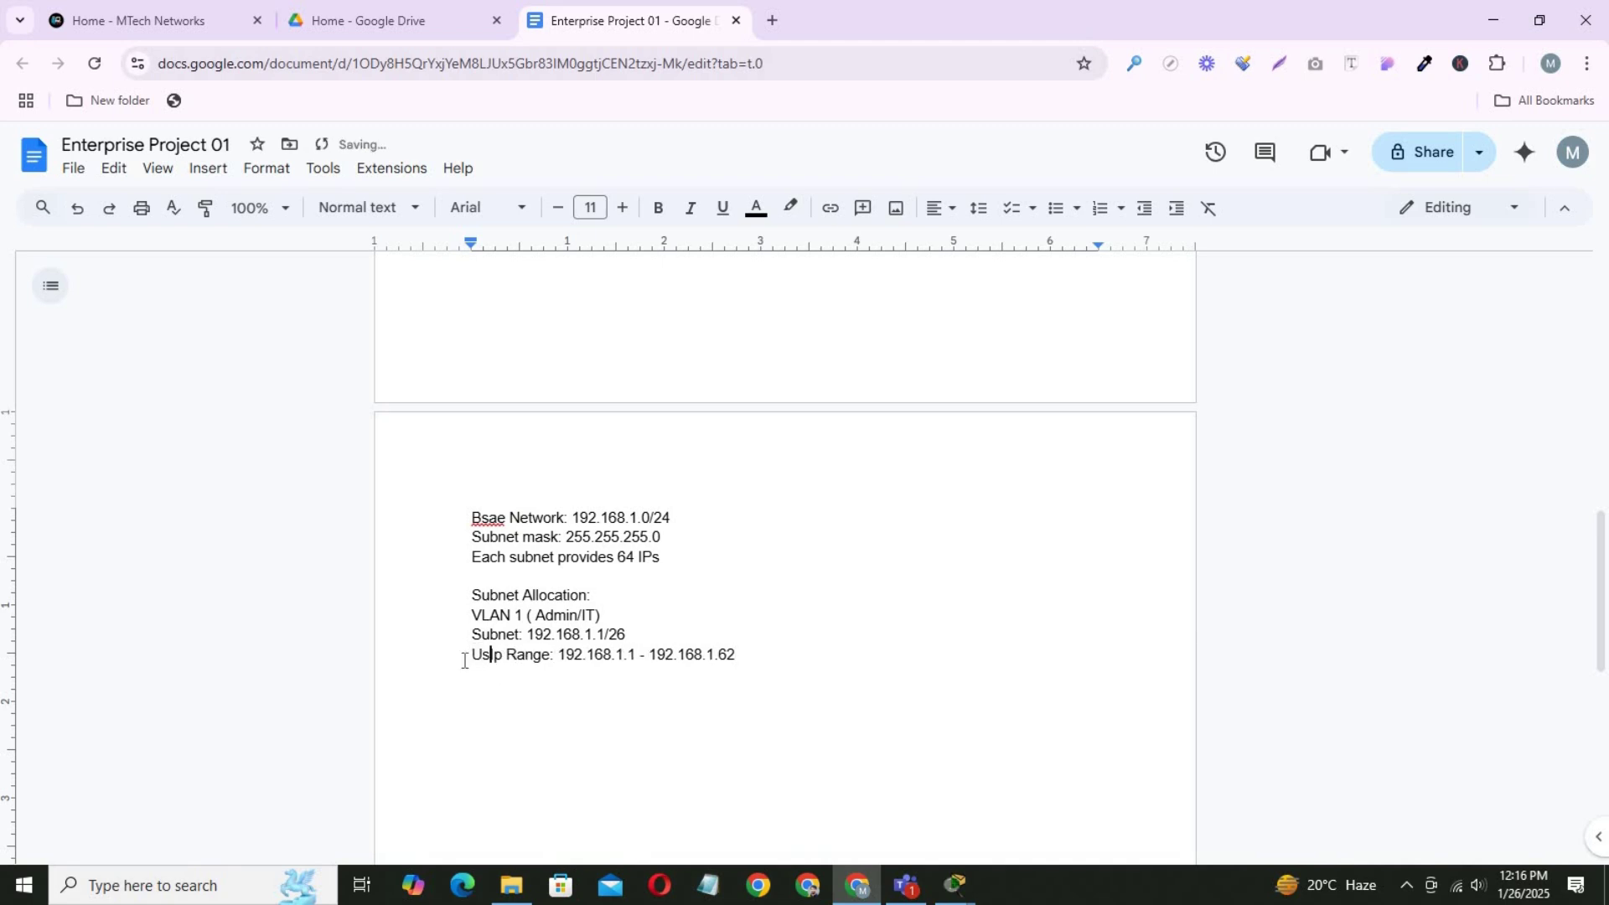
{"action": "type", "text": "e"}
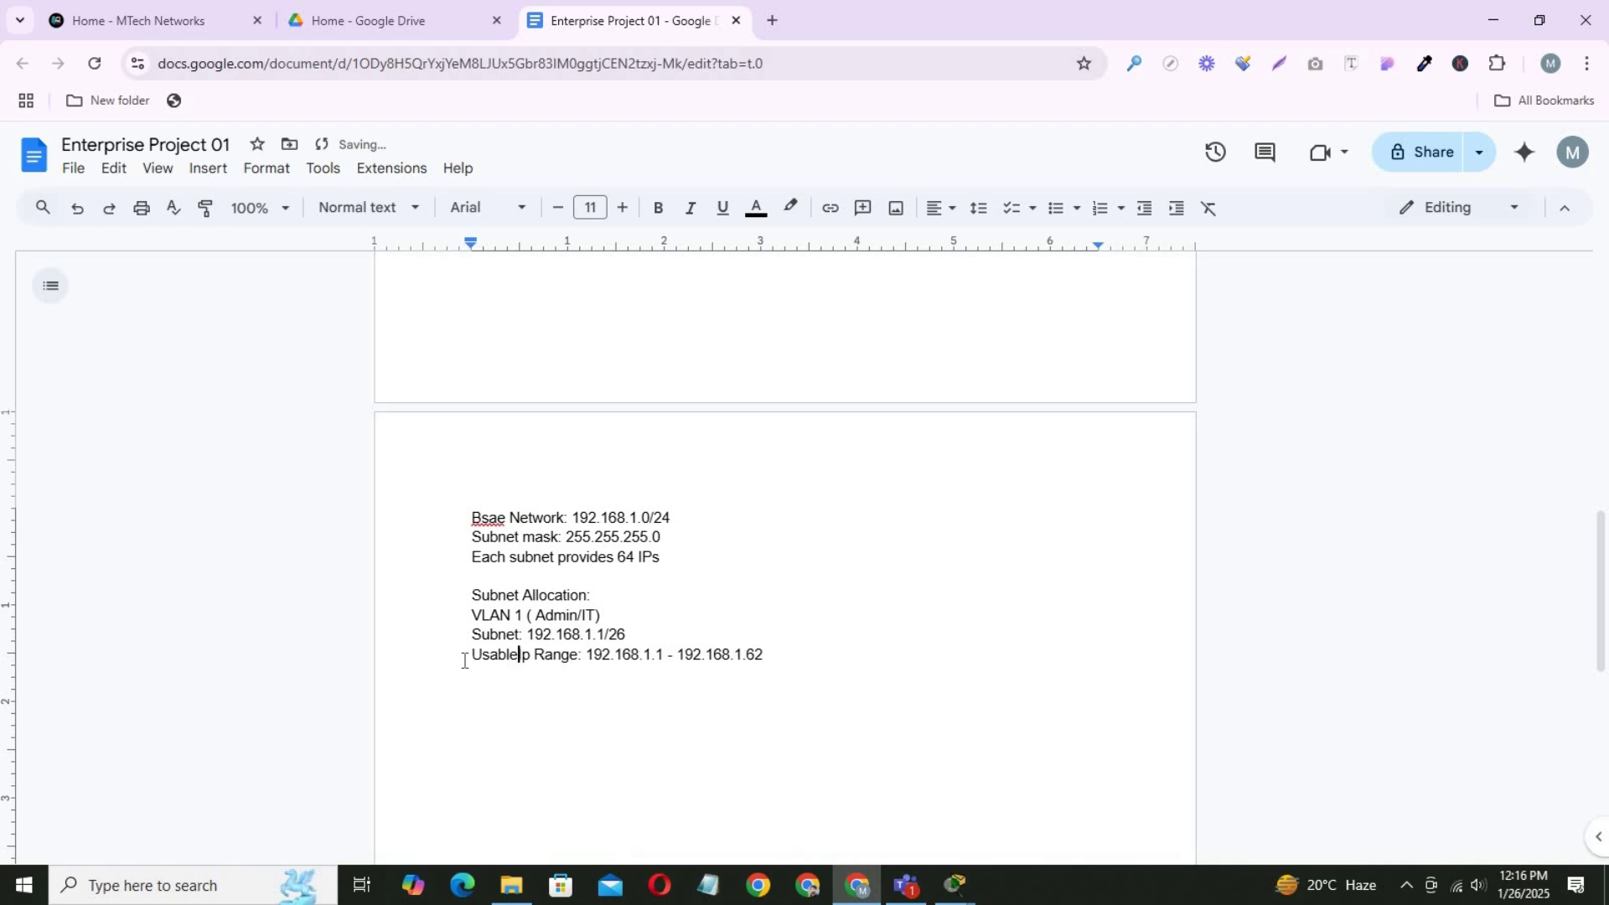
{"action": "left_click", "coordinate": [784, 656]}
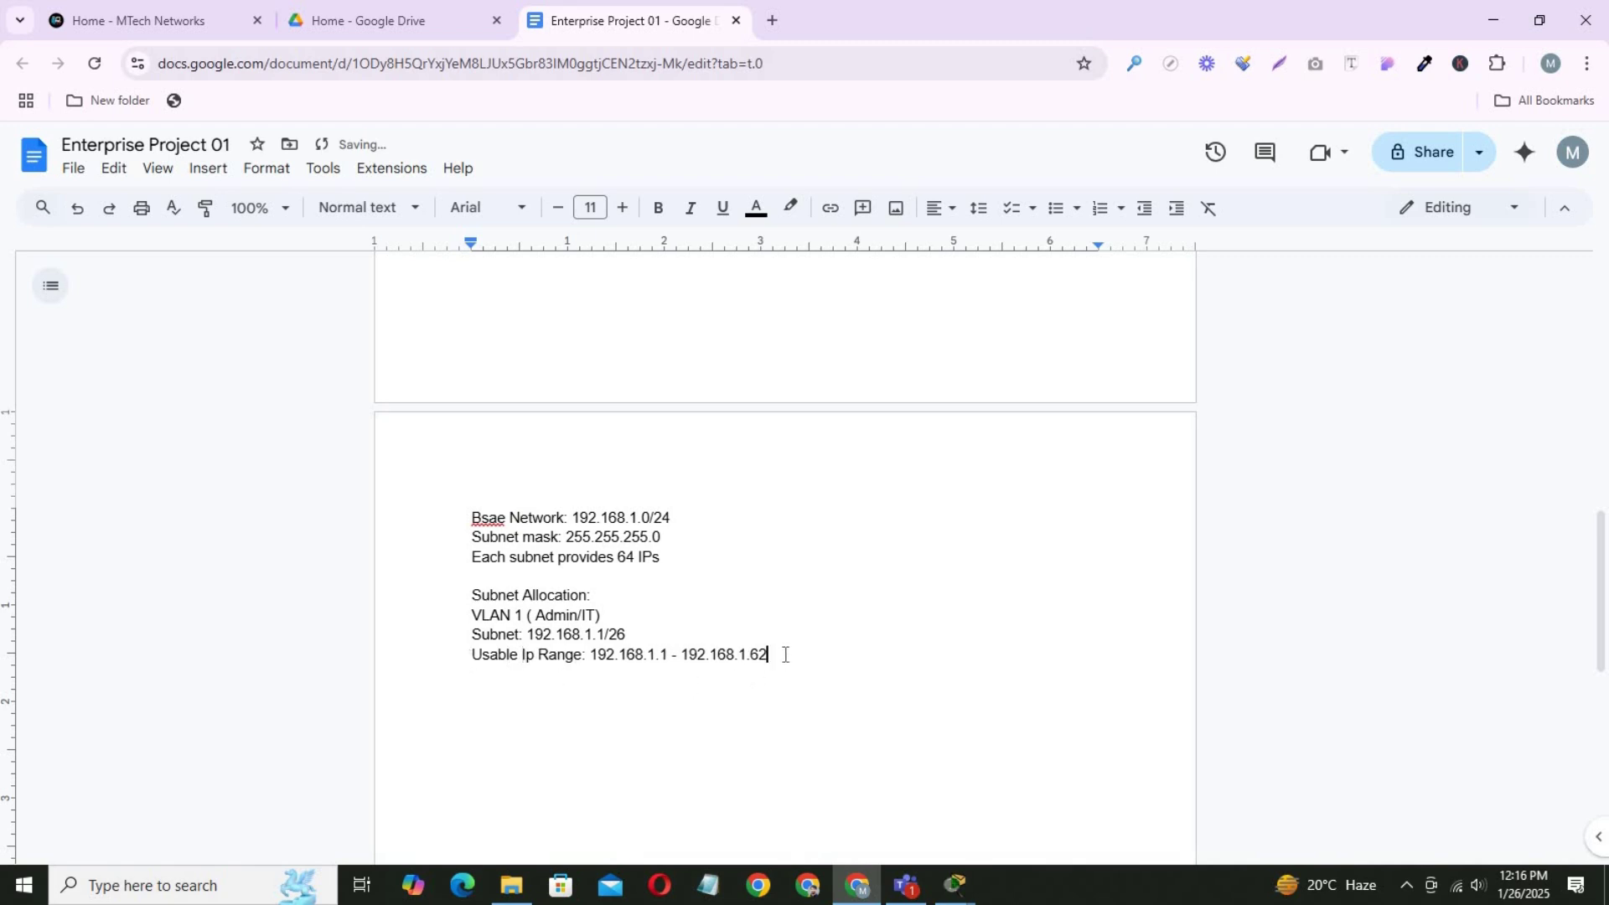
Add the subnet mask 255.255.255.192 and broadcast address 192.168.1.63 lines.
{"action": "key", "text": "Return"}
{"action": "type", "text": "Subnet mast"}
{"action": "key", "text": "BackSpace"}
{"action": "key", "text": "BackSpace"}
{"action": "type", "text": "k: 192"}
{"action": "key", "text": "BackSpace"}
{"action": "key", "text": "BackSpace"}
{"action": "key", "text": "BackSpace"}
{"action": "type", "text": "255.255."}
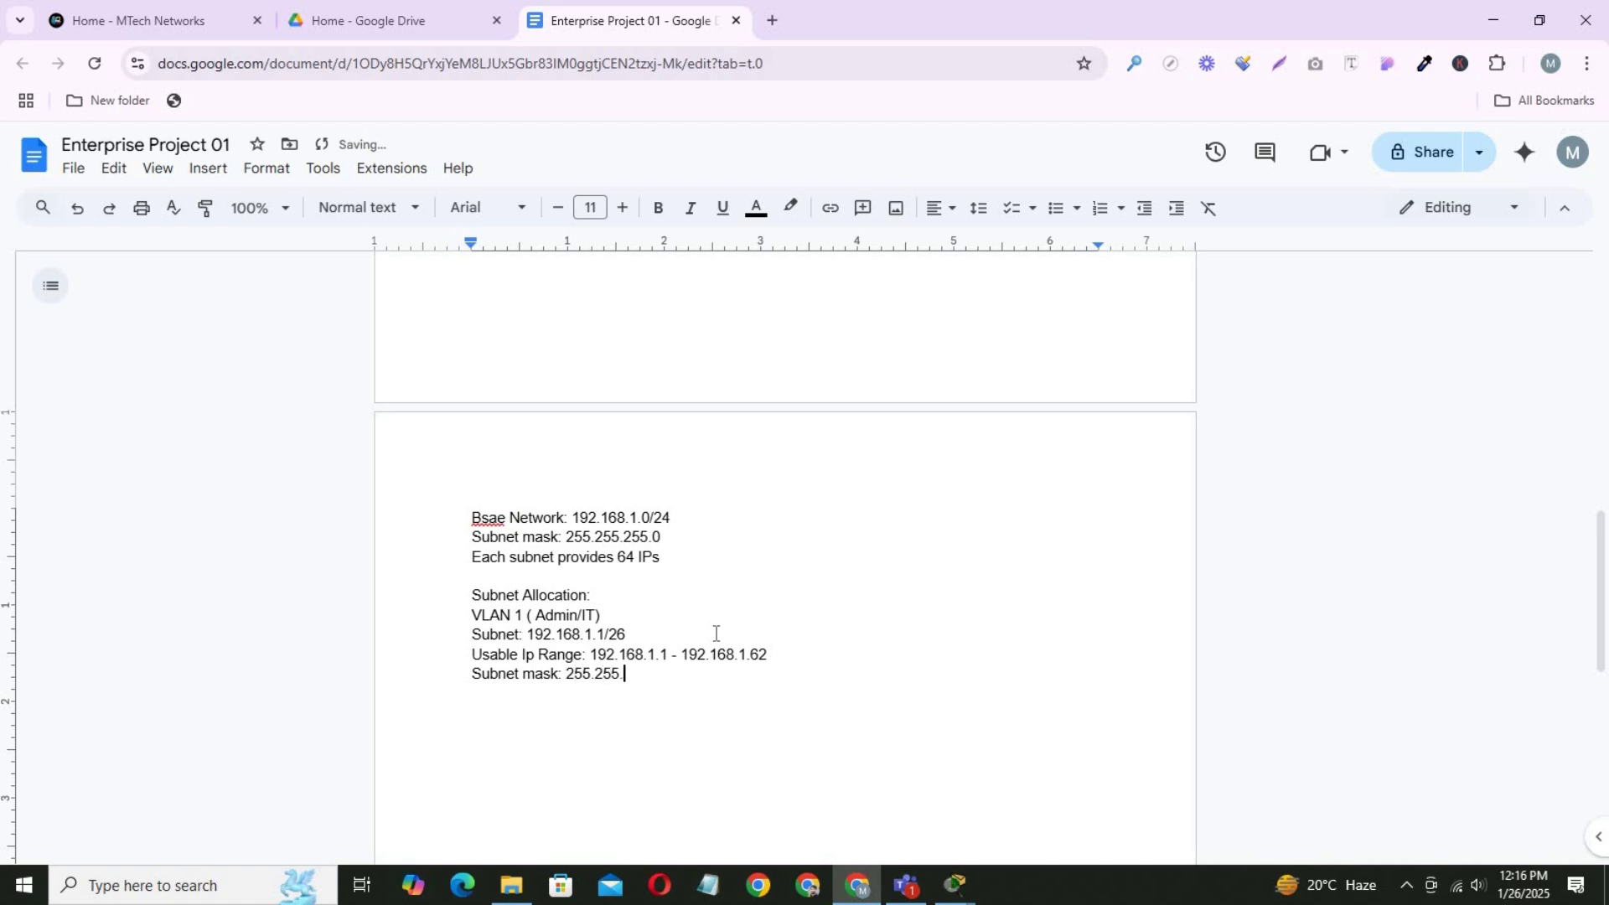
{"action": "type", "text": "255.192"}
{"action": "key", "text": "Return"}
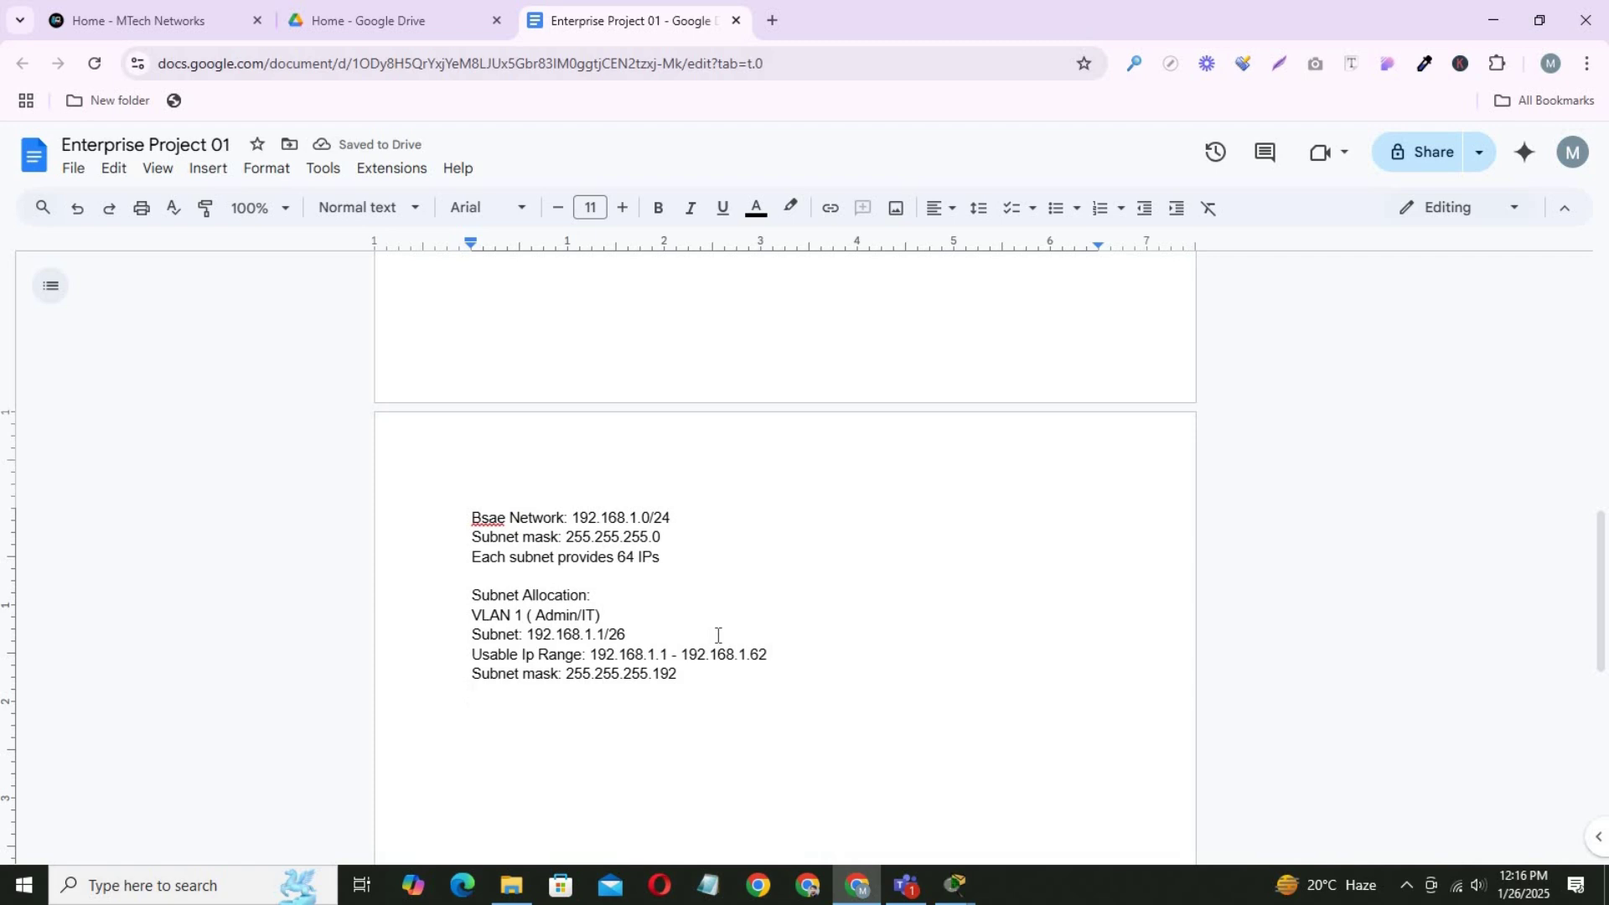
{"action": "type", "text": "Broadcast"}
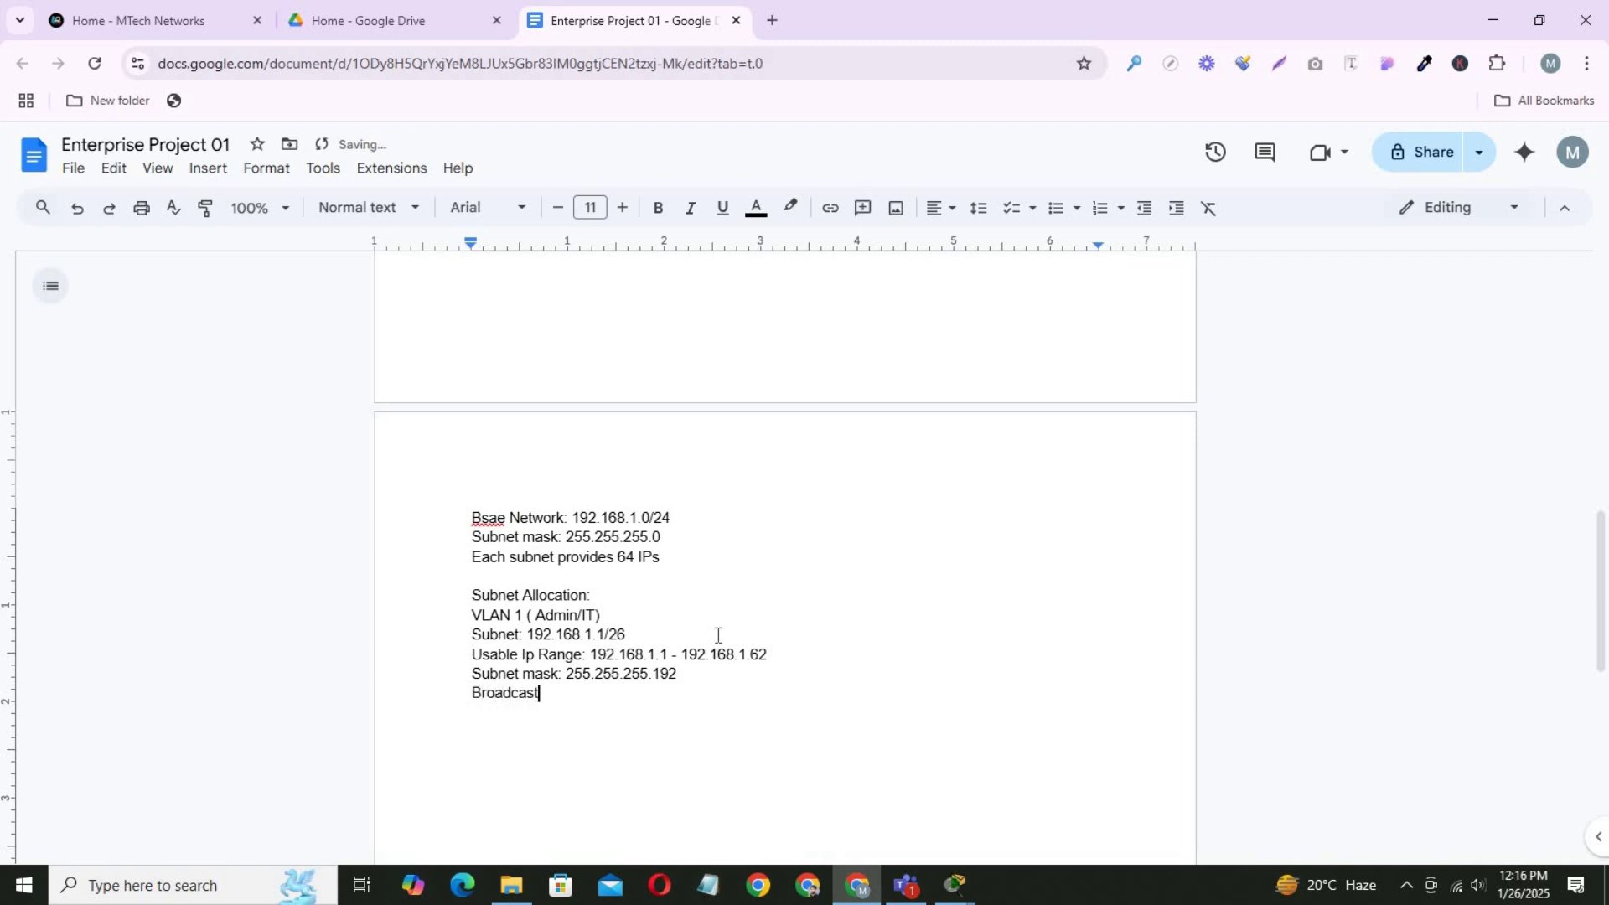
{"action": "type", "text": " Address: 192.168.1.63"}
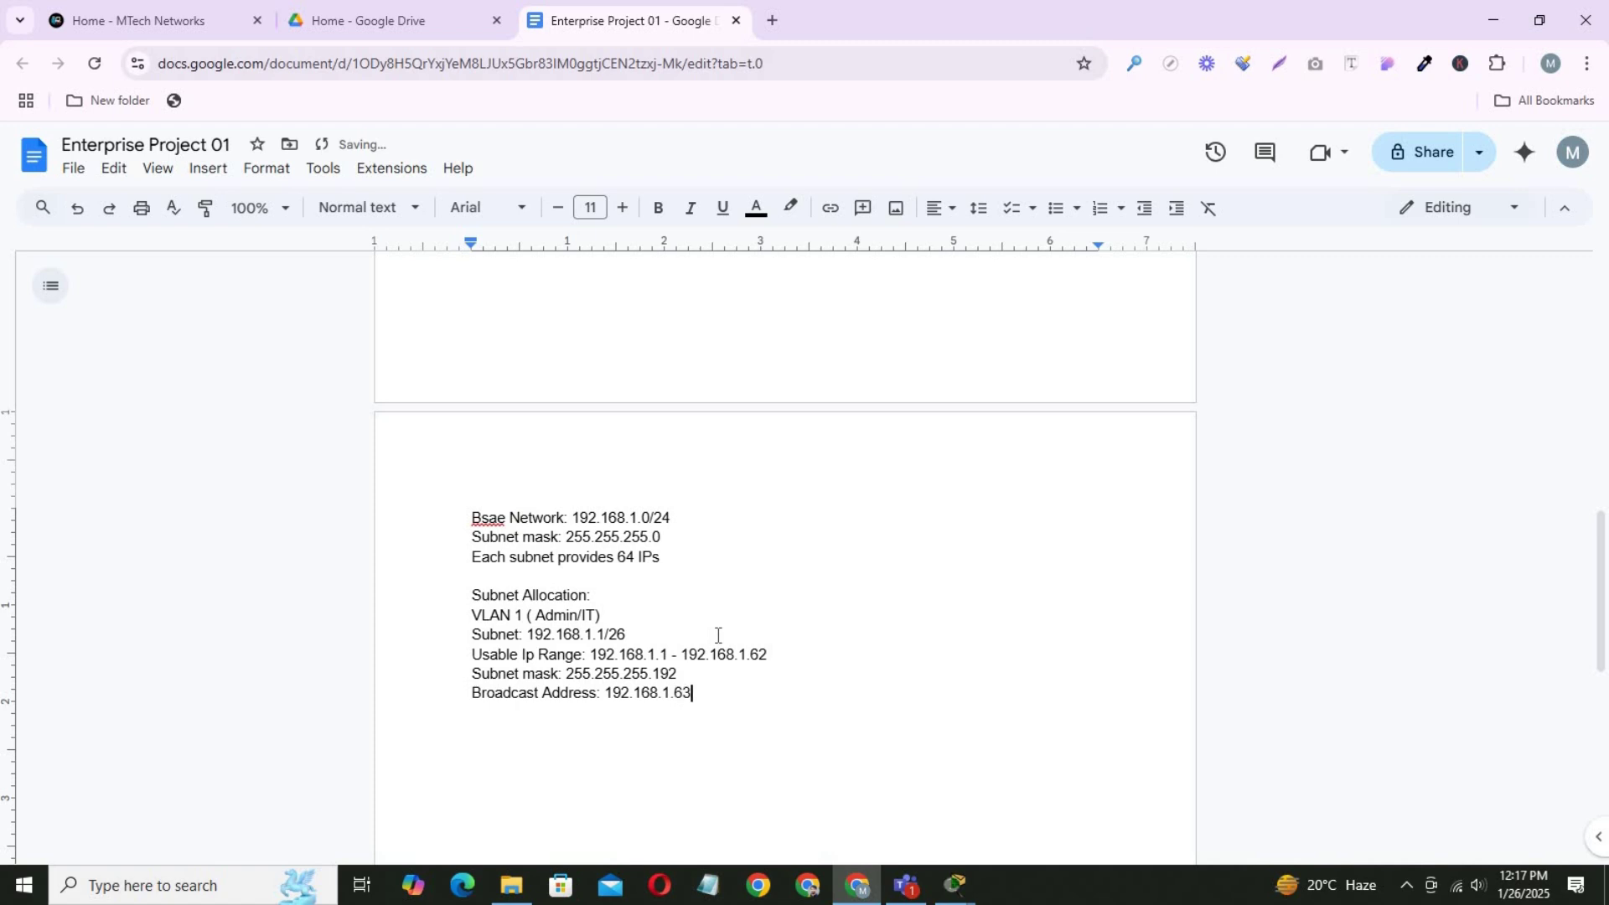
Format the four VLAN 1 detail lines as a bulleted list.
{"action": "mouse_move", "coordinate": [471, 634]}
{"action": "left_mouse_down"}
{"action": "mouse_move", "coordinate": [765, 685]}
{"action": "mouse_move", "coordinate": [471, 616]}
{"action": "left_mouse_up"}
{"action": "key", "text": "ctrl+c"}
{"action": "left_click", "coordinate": [1056, 207]}
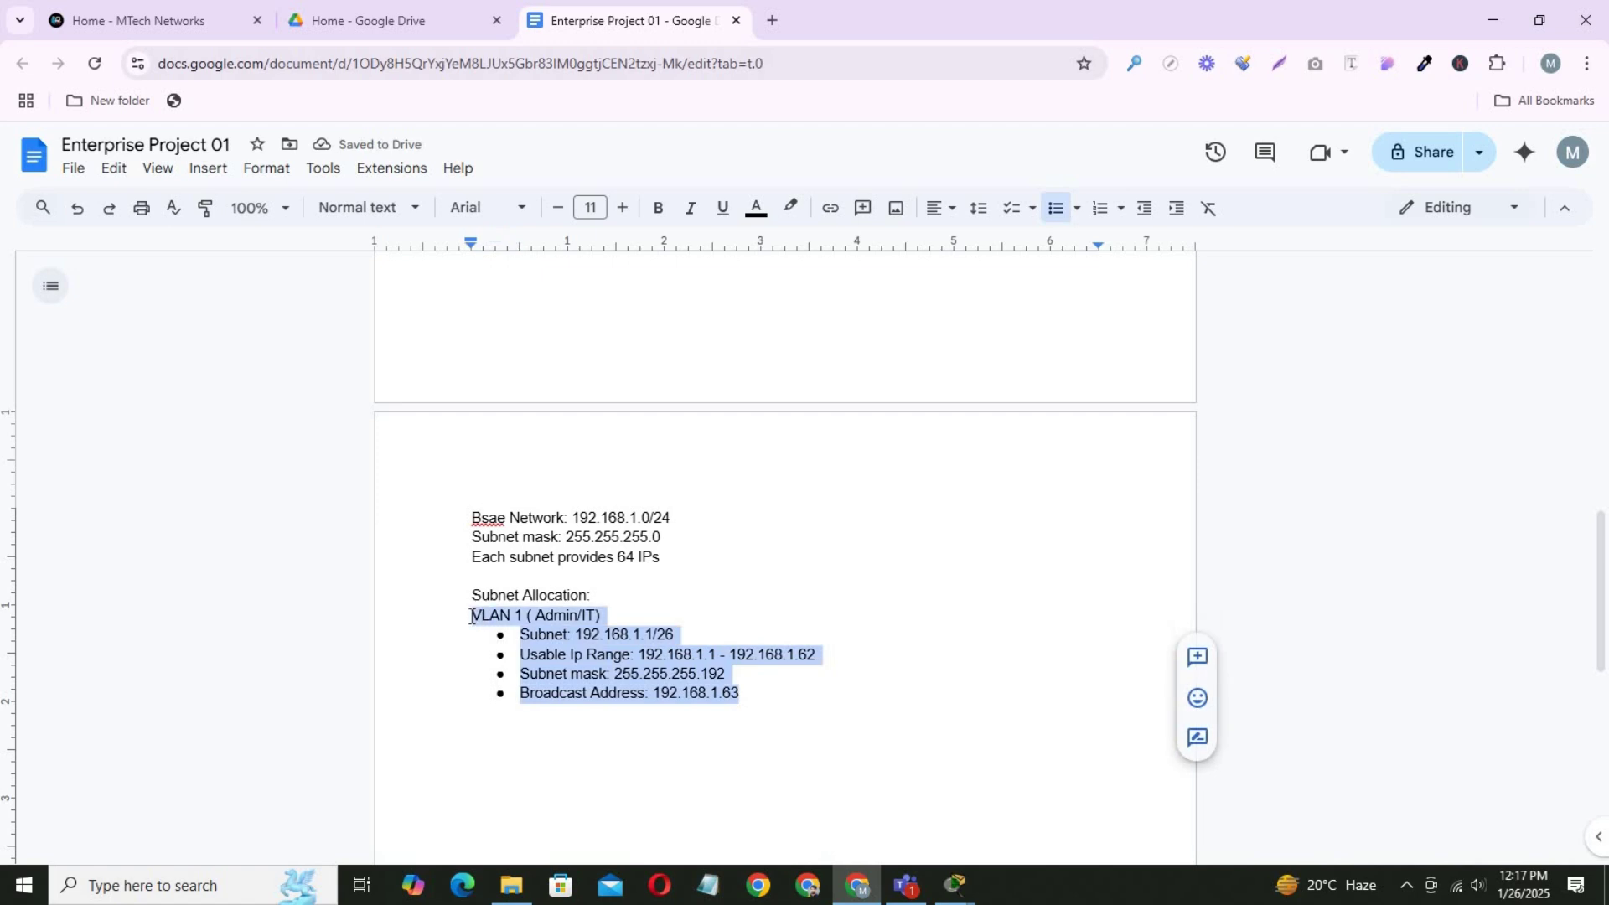
{"action": "left_click", "coordinate": [759, 697]}
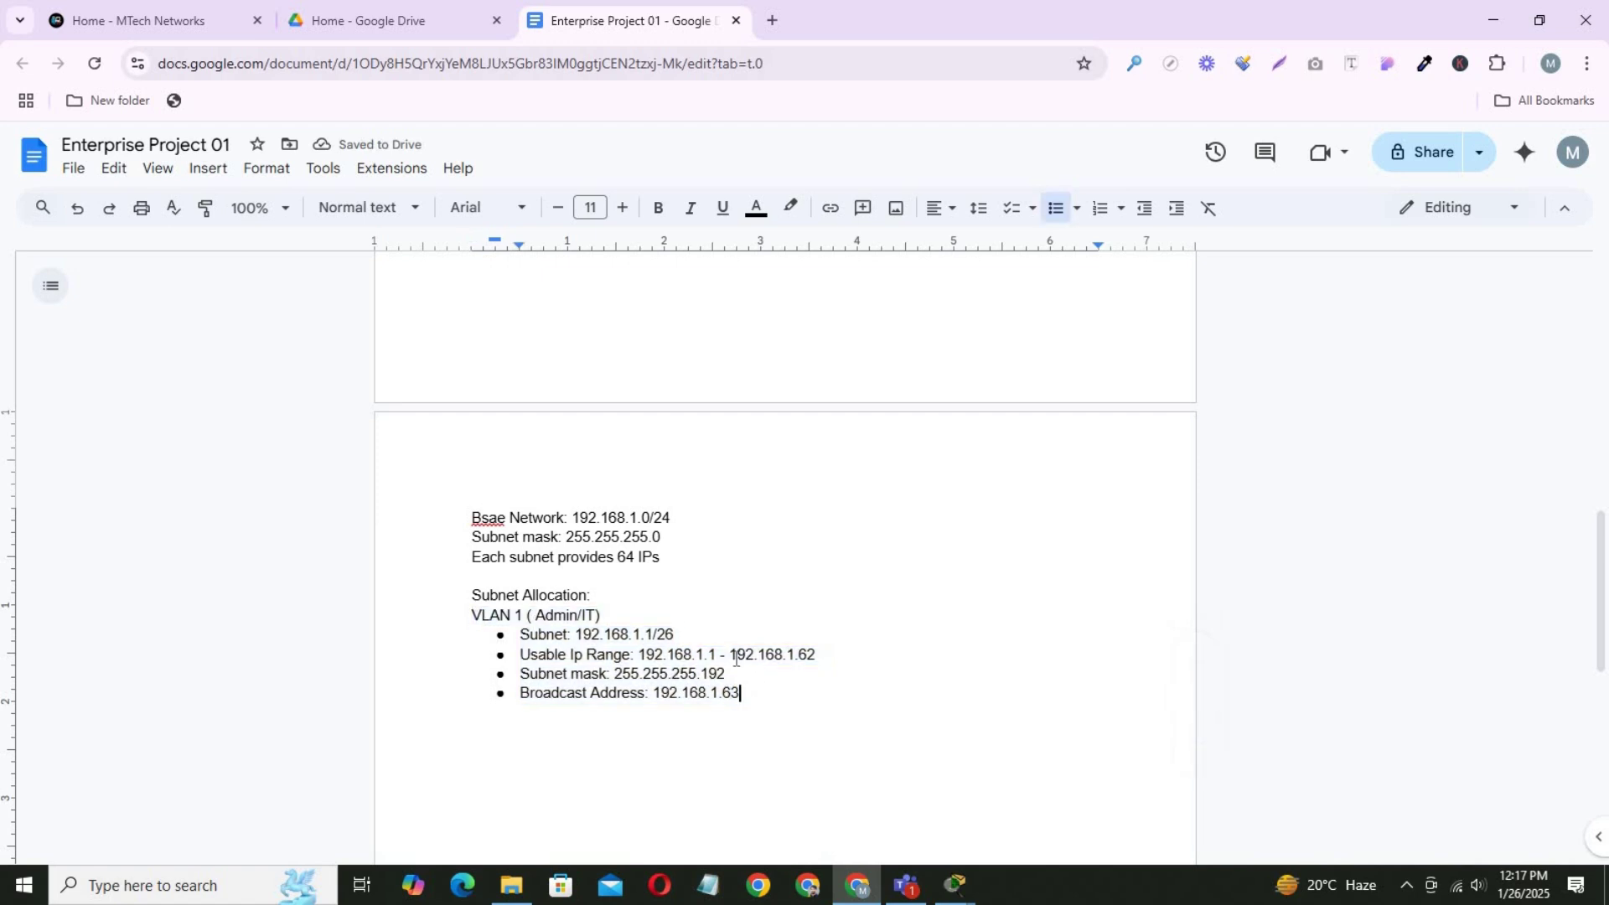
Paste two copies of the VLAN 1 block and rename the second heading to VLAN 2 (Finance/HR).
{"action": "key", "text": "Return"}
{"action": "key", "text": "Return"}
{"action": "key", "text": "Return"}
{"action": "key", "text": "ctrl+v"}
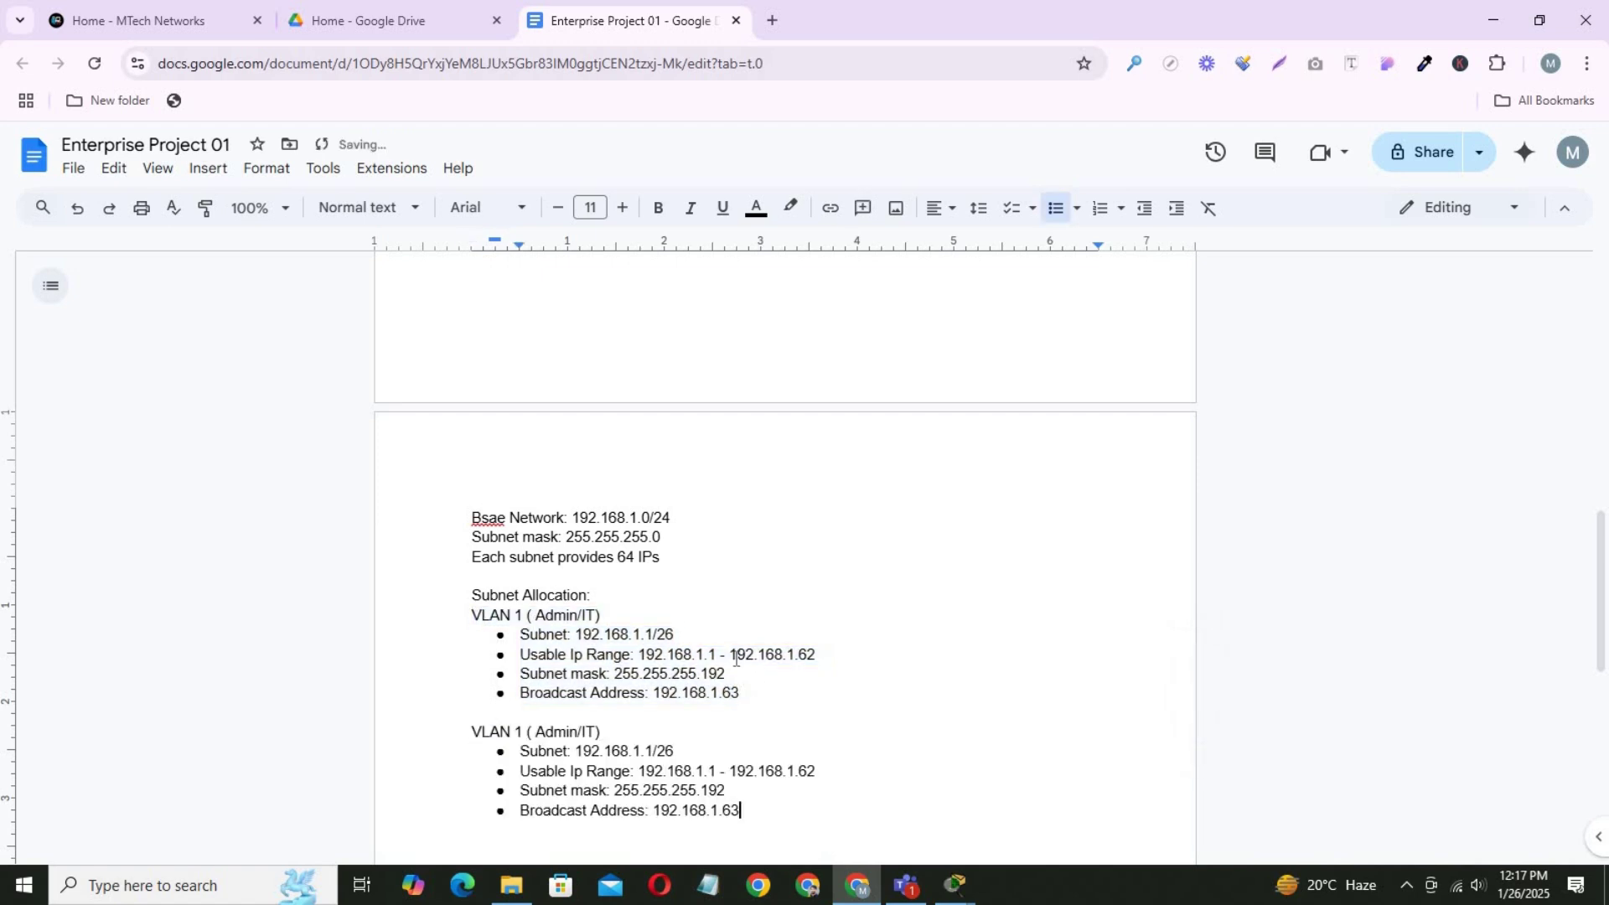
{"action": "key", "text": "ctrl+v"}
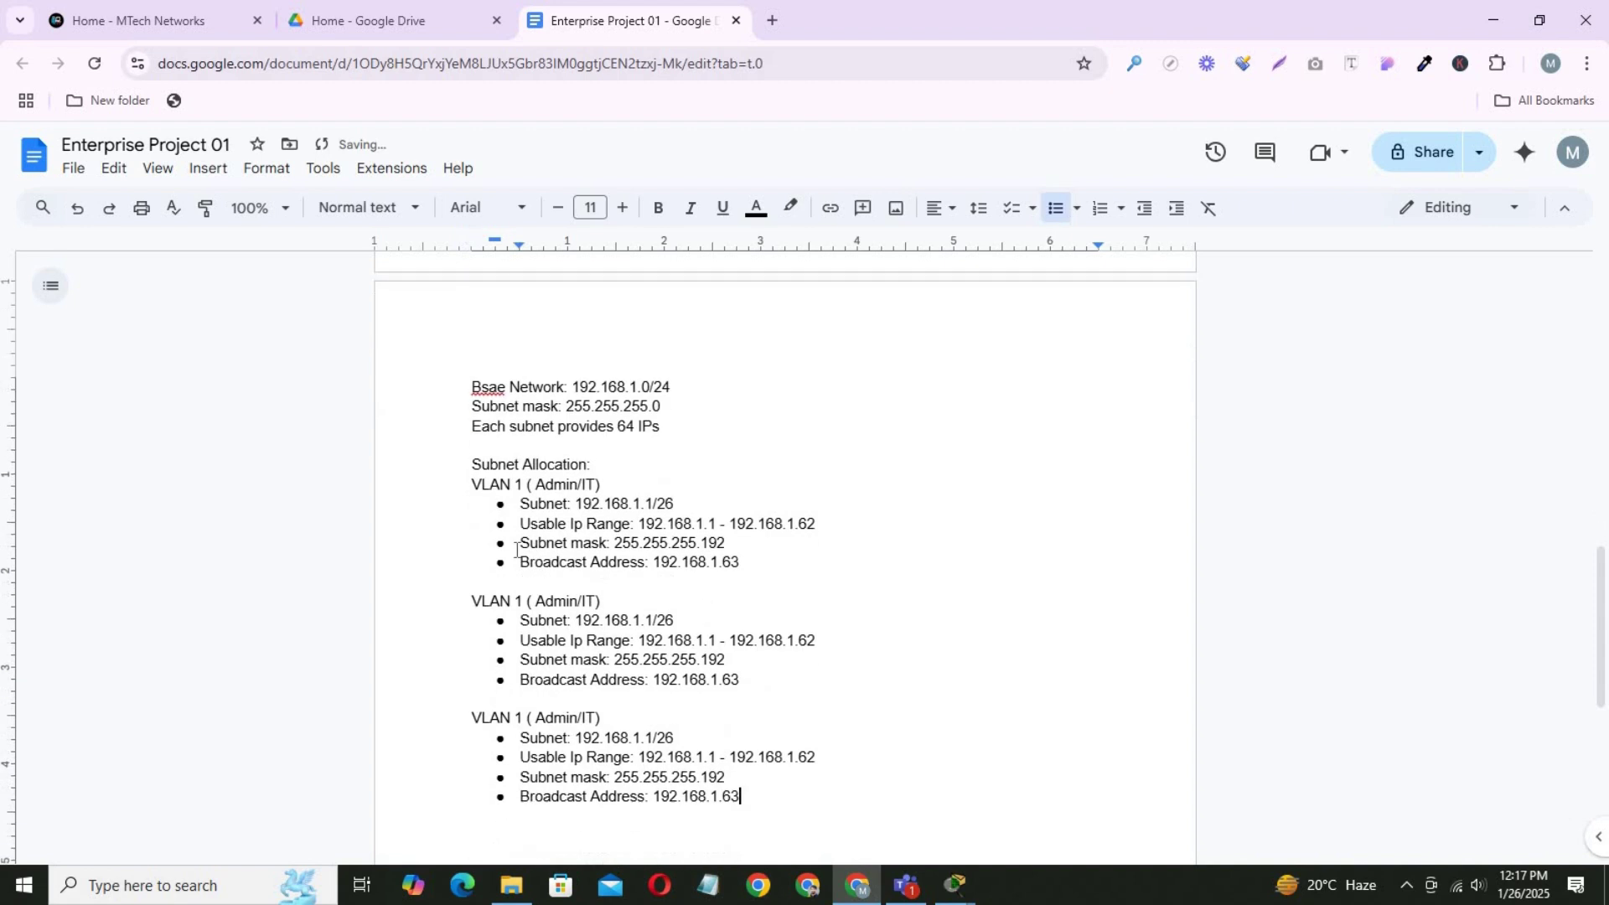
{"action": "double_click", "coordinate": [519, 599]}
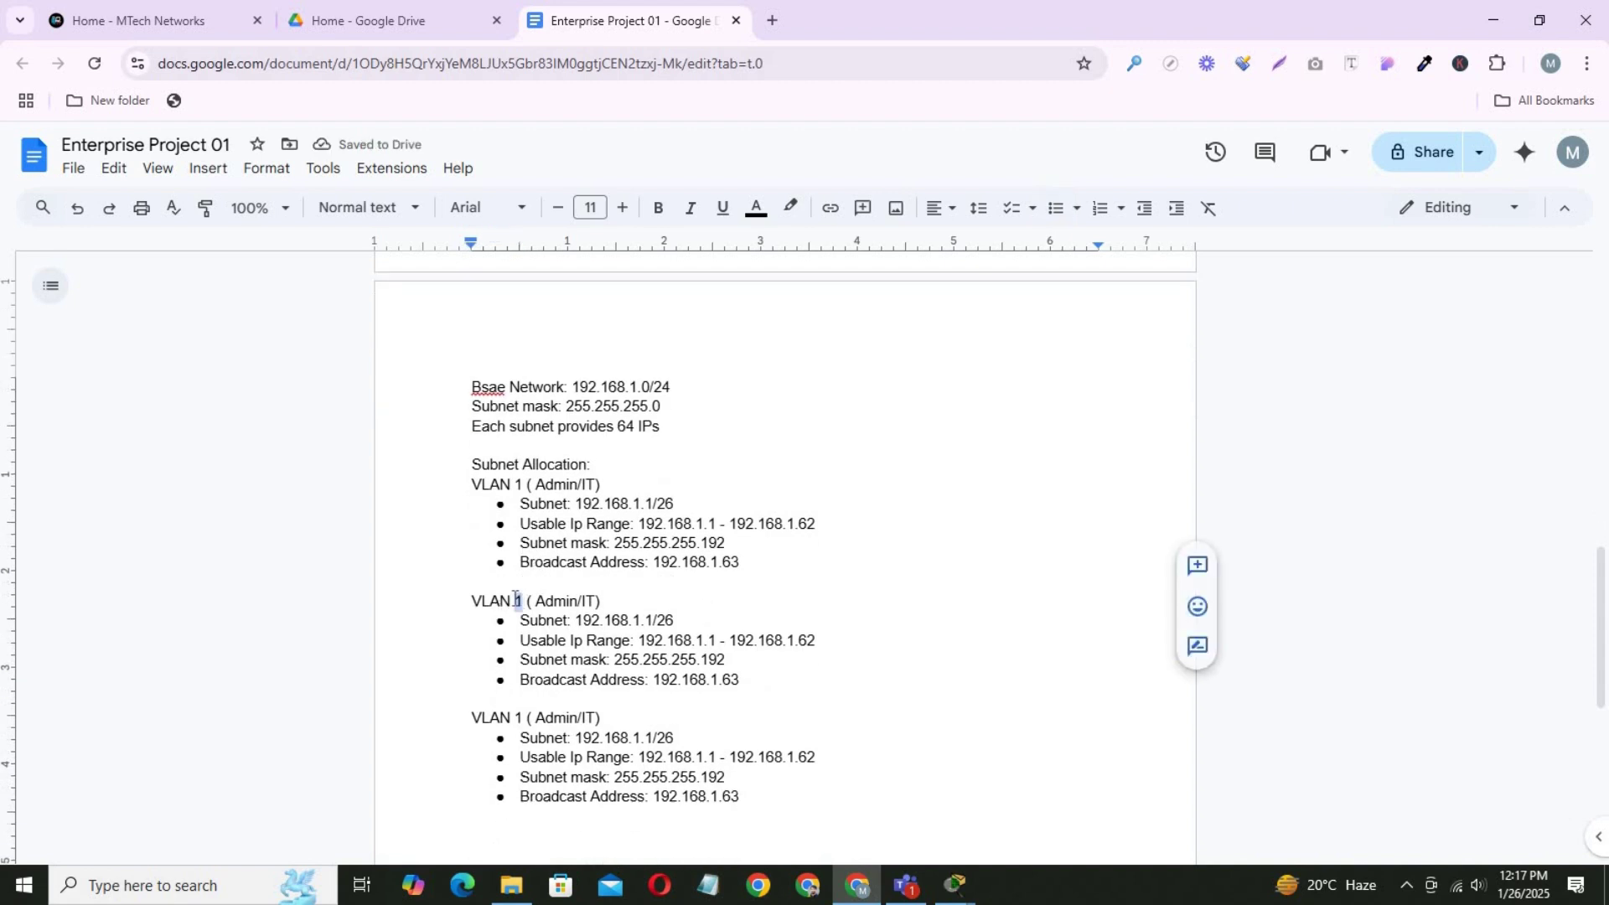
{"action": "type", "text": "2"}
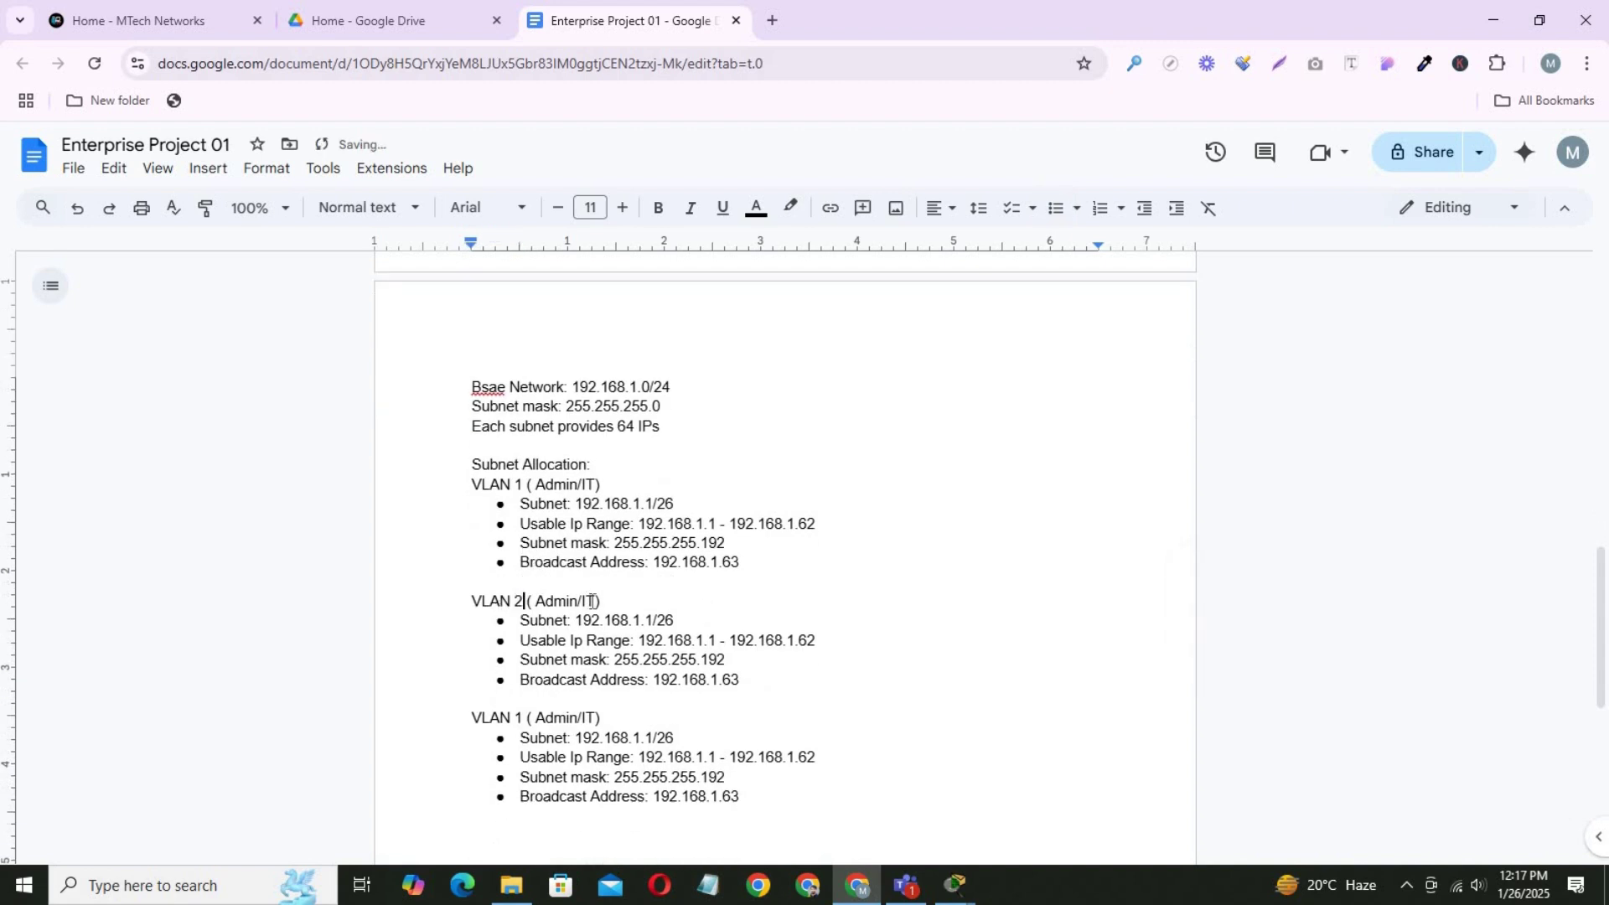
{"action": "left_click_drag", "start_coordinate": [596, 600], "coordinate": [536, 600]}
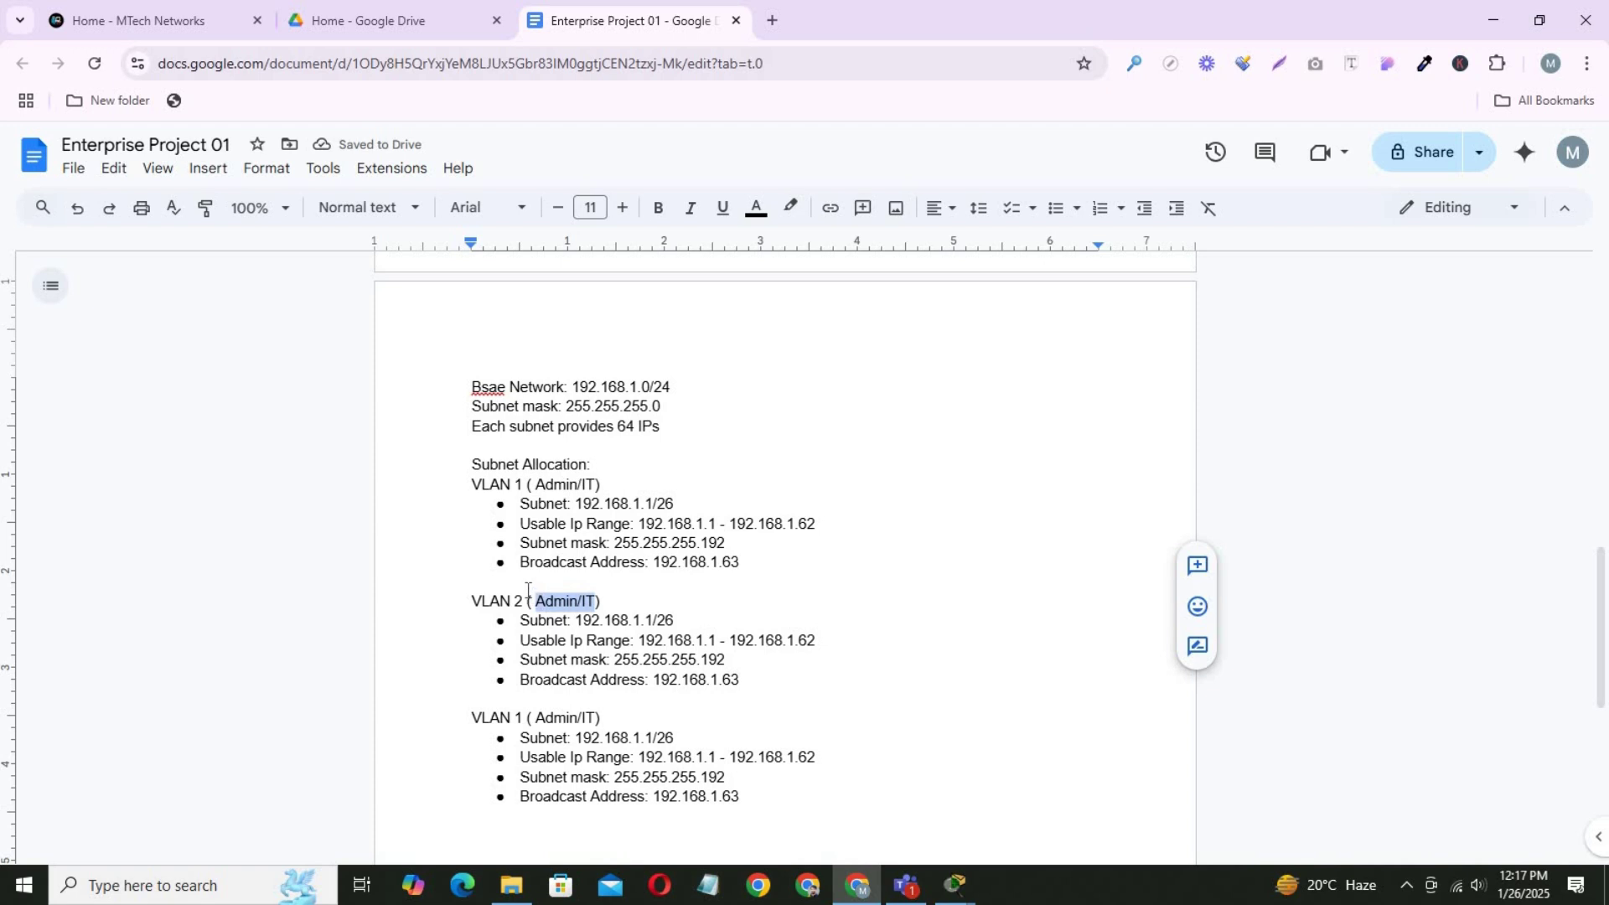
{"action": "type", "text": "F"}
{"action": "type", "text": "inanc"}
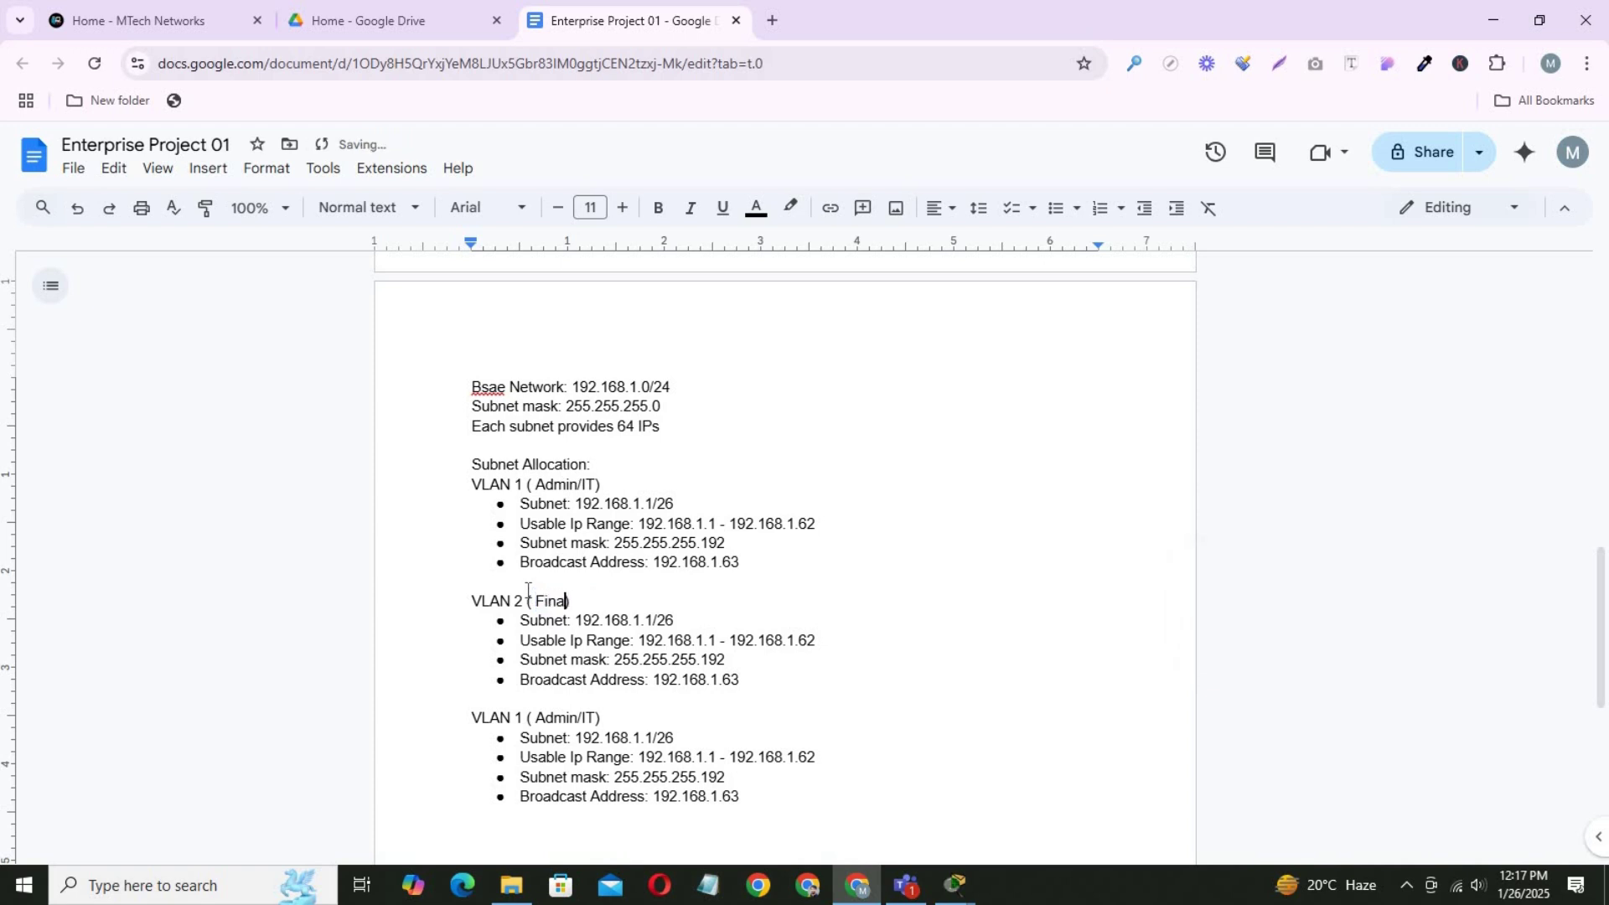
{"action": "type", "text": "e/HR"}
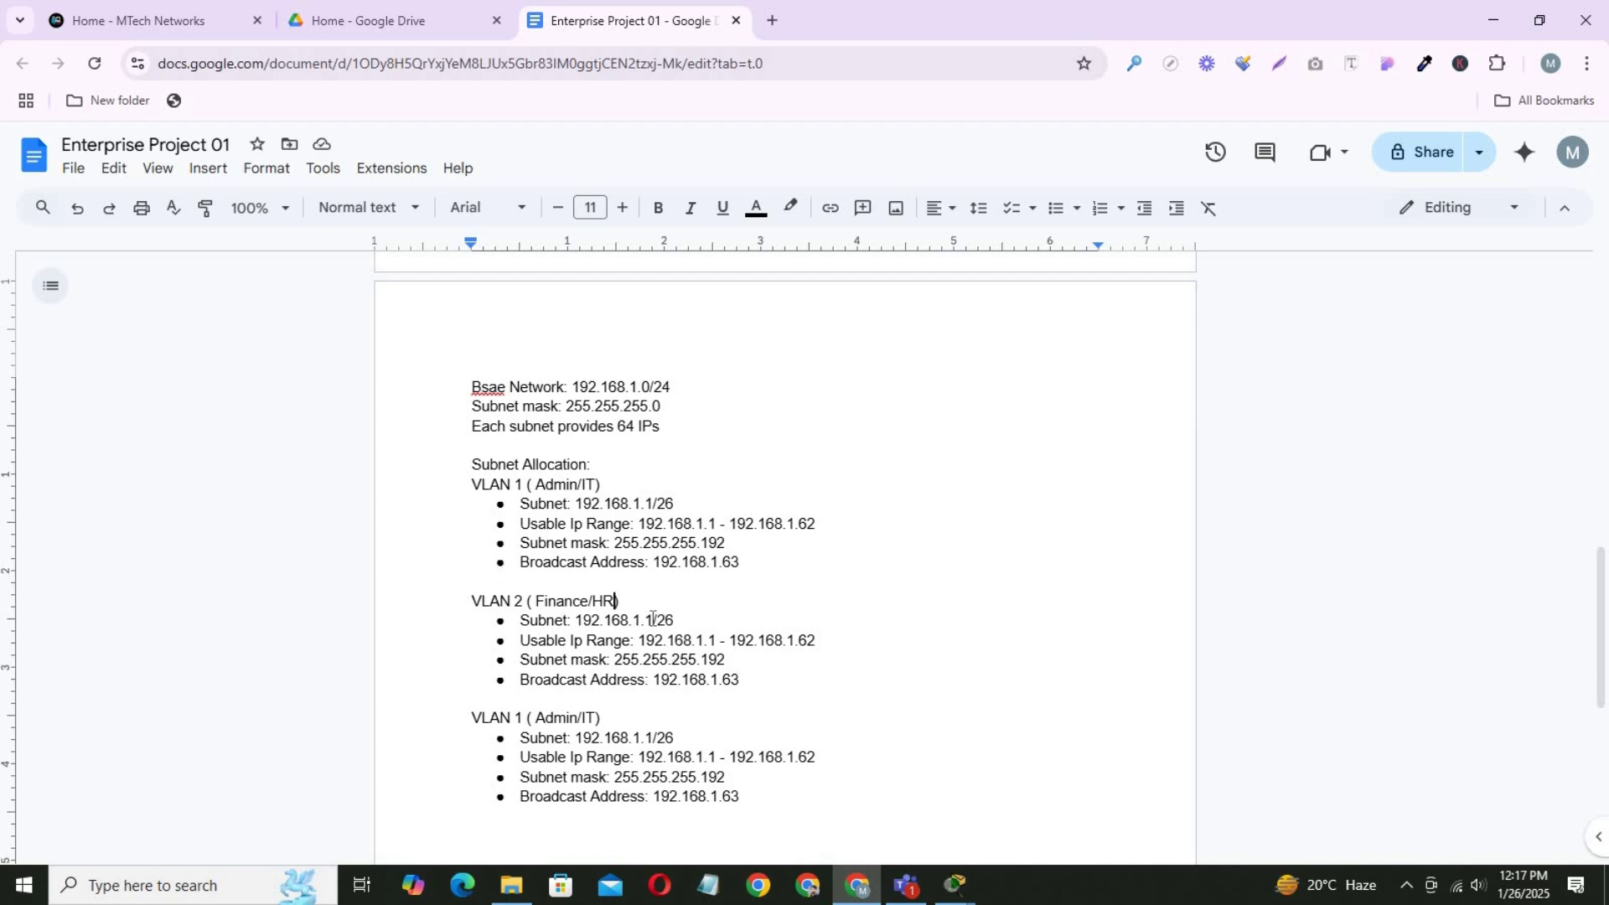
Change the VLAN 2 subnet to 192.168.1.64/26 and the range start to 192.168.1.65.
{"action": "double_click", "coordinate": [652, 620]}
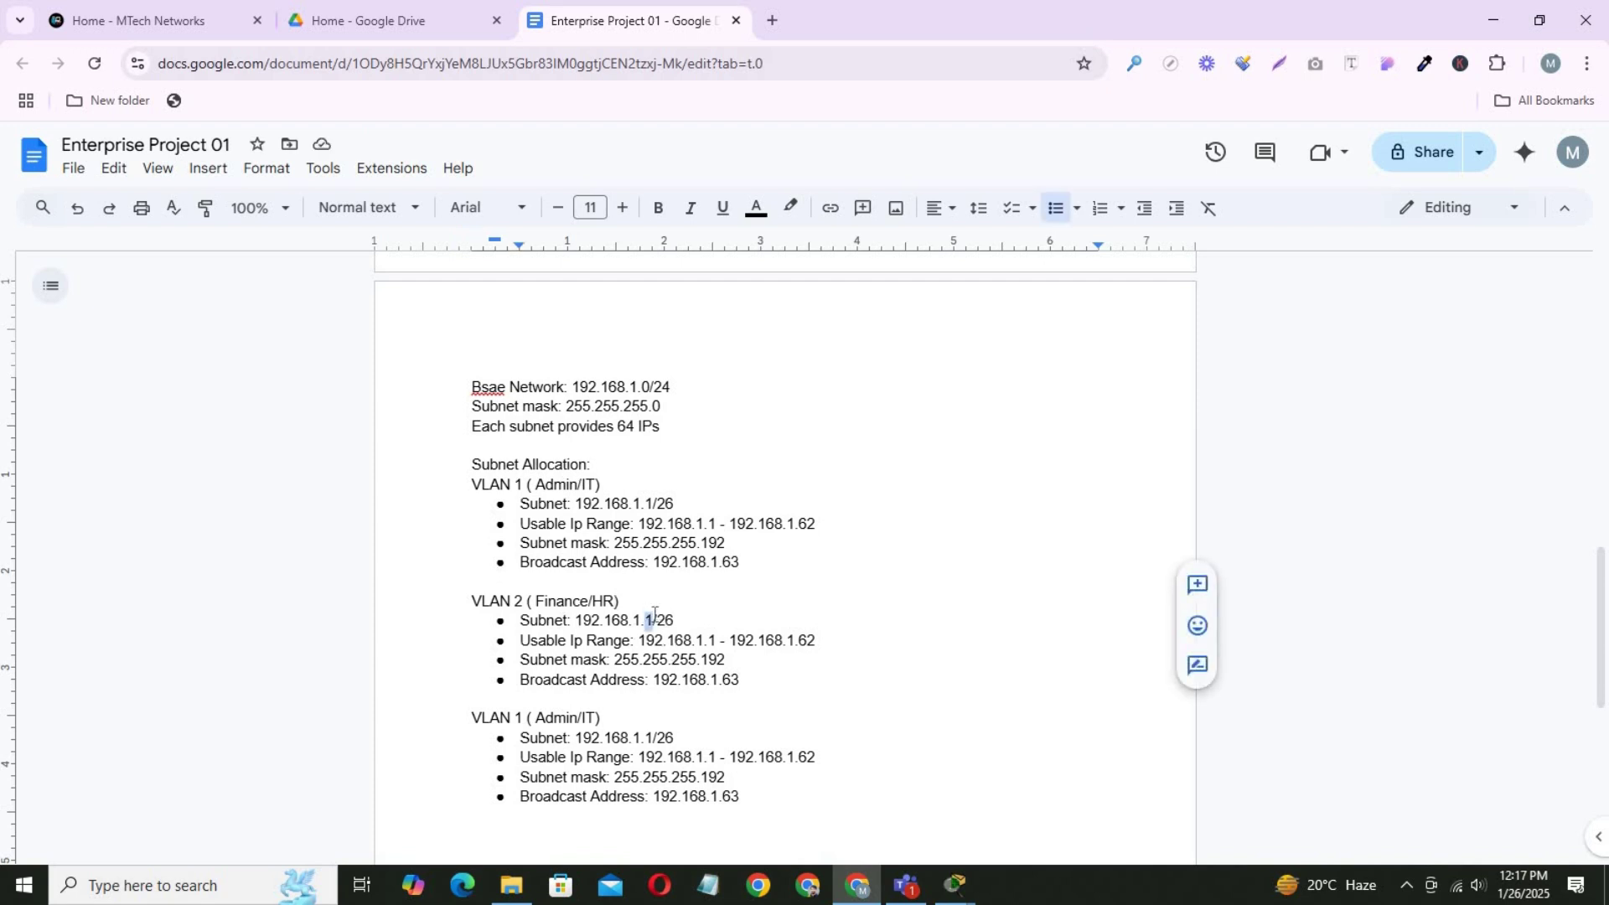
{"action": "left_click", "coordinate": [705, 641]}
{"action": "key", "text": "BackSpace"}
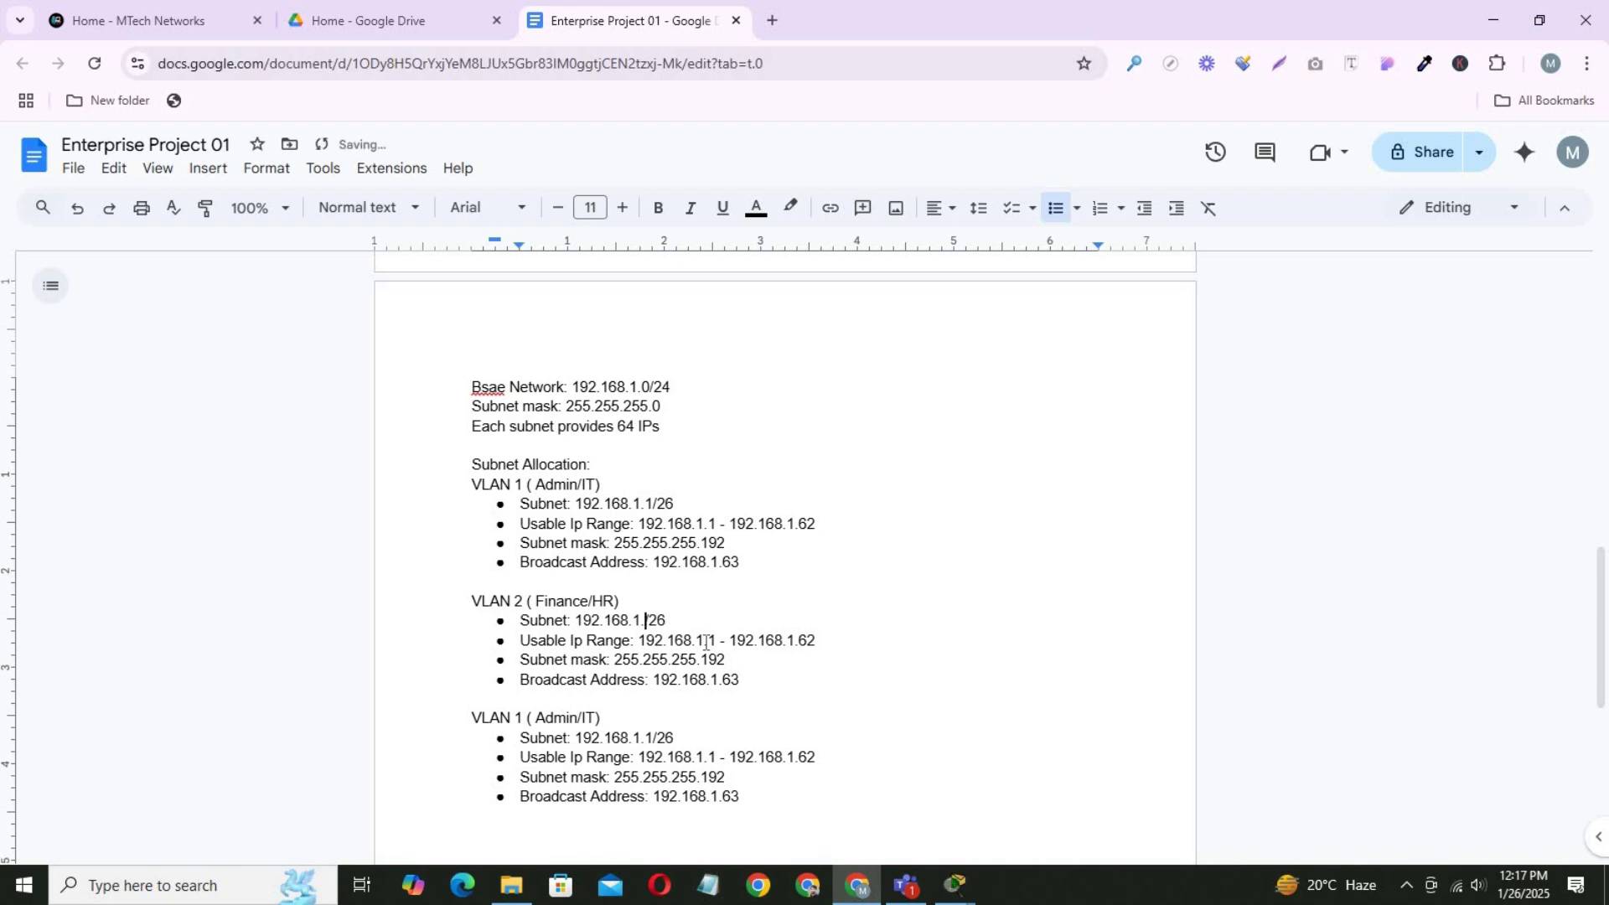
{"action": "type", "text": "64"}
{"action": "left_click", "coordinate": [713, 640]}
{"action": "key", "text": "BackSpace"}
{"action": "type", "text": "65"}
Set the VLAN 2 range end to 192.168.1.126 and the broadcast address to 192.168.1.127.
{"action": "left_click", "coordinate": [838, 640]}
{"action": "key", "text": "BackSpace"}
{"action": "type", "text": "126"}
{"action": "key", "text": "Down"}
{"action": "key", "text": "Down"}
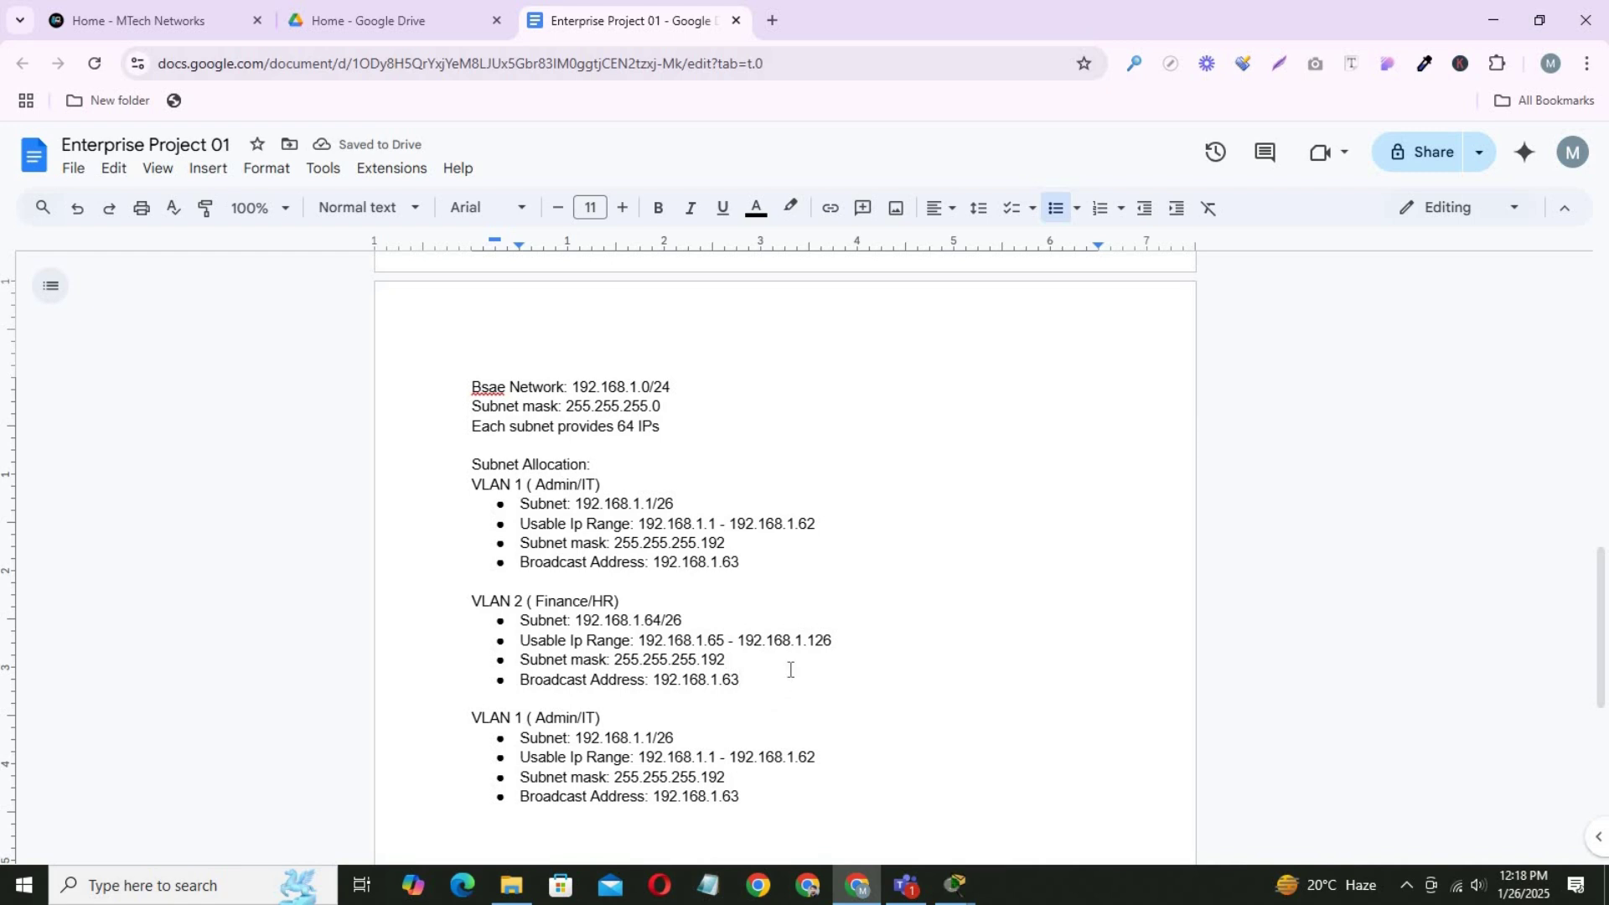
{"action": "key", "text": "BackSpace"}
{"action": "type", "text": "127"}
{"action": "scroll", "coordinate": [606, 668], "scroll_direction": "down", "scroll_amount": 1}
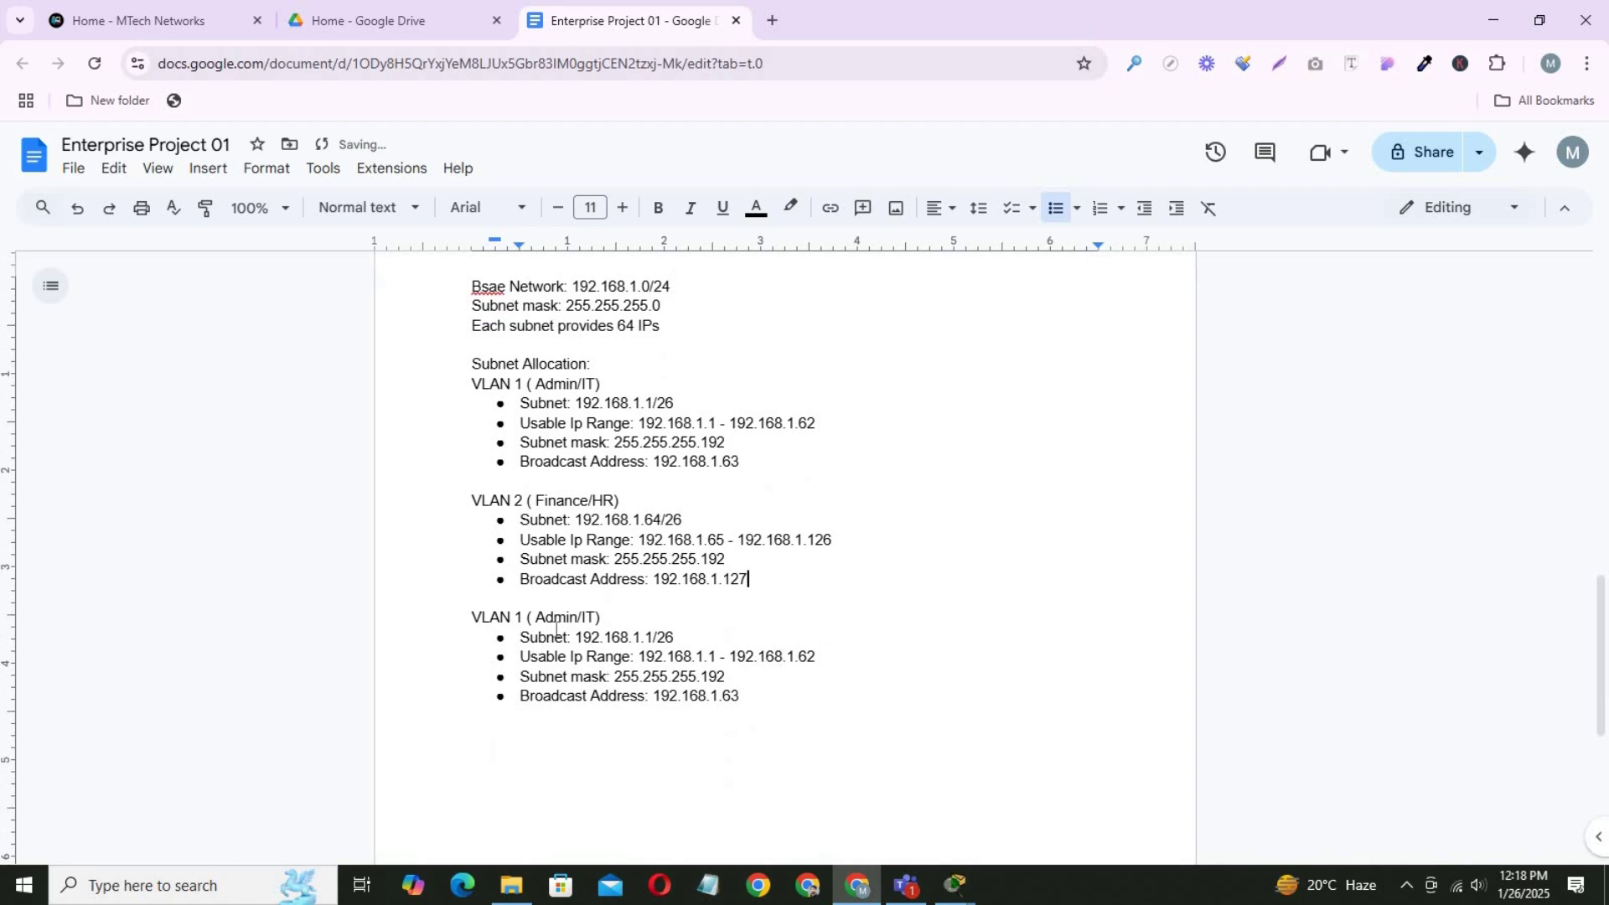
Rename the third heading to VLAN 3 (Customer service/Reception).
{"action": "double_click", "coordinate": [524, 617]}
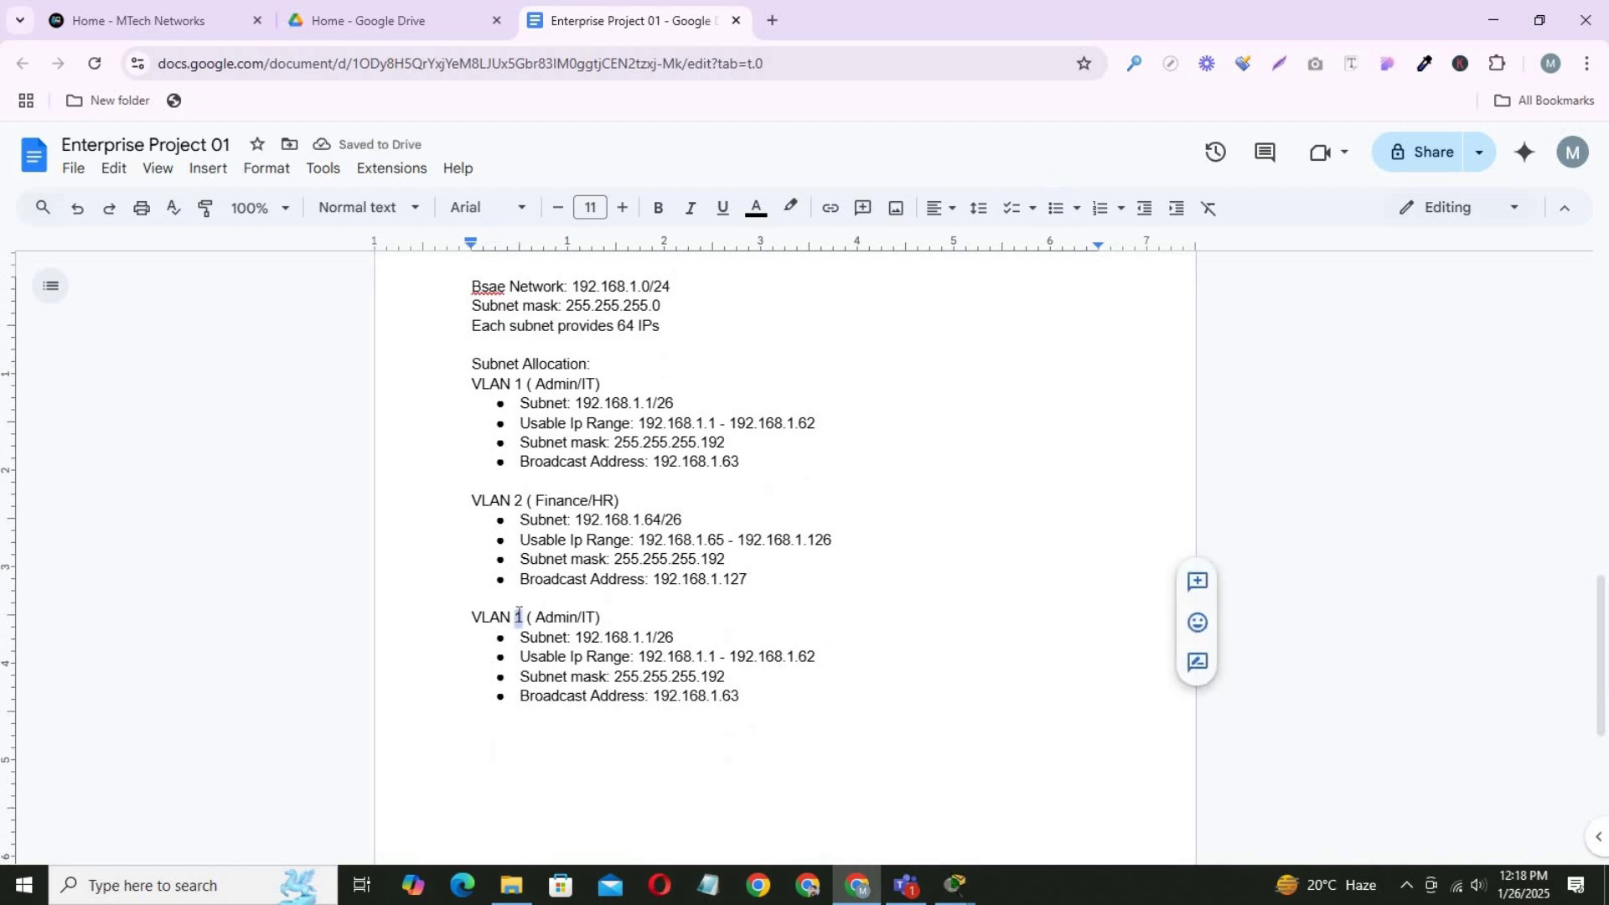
{"action": "type", "text": "3"}
{"action": "left_click", "coordinate": [578, 617]}
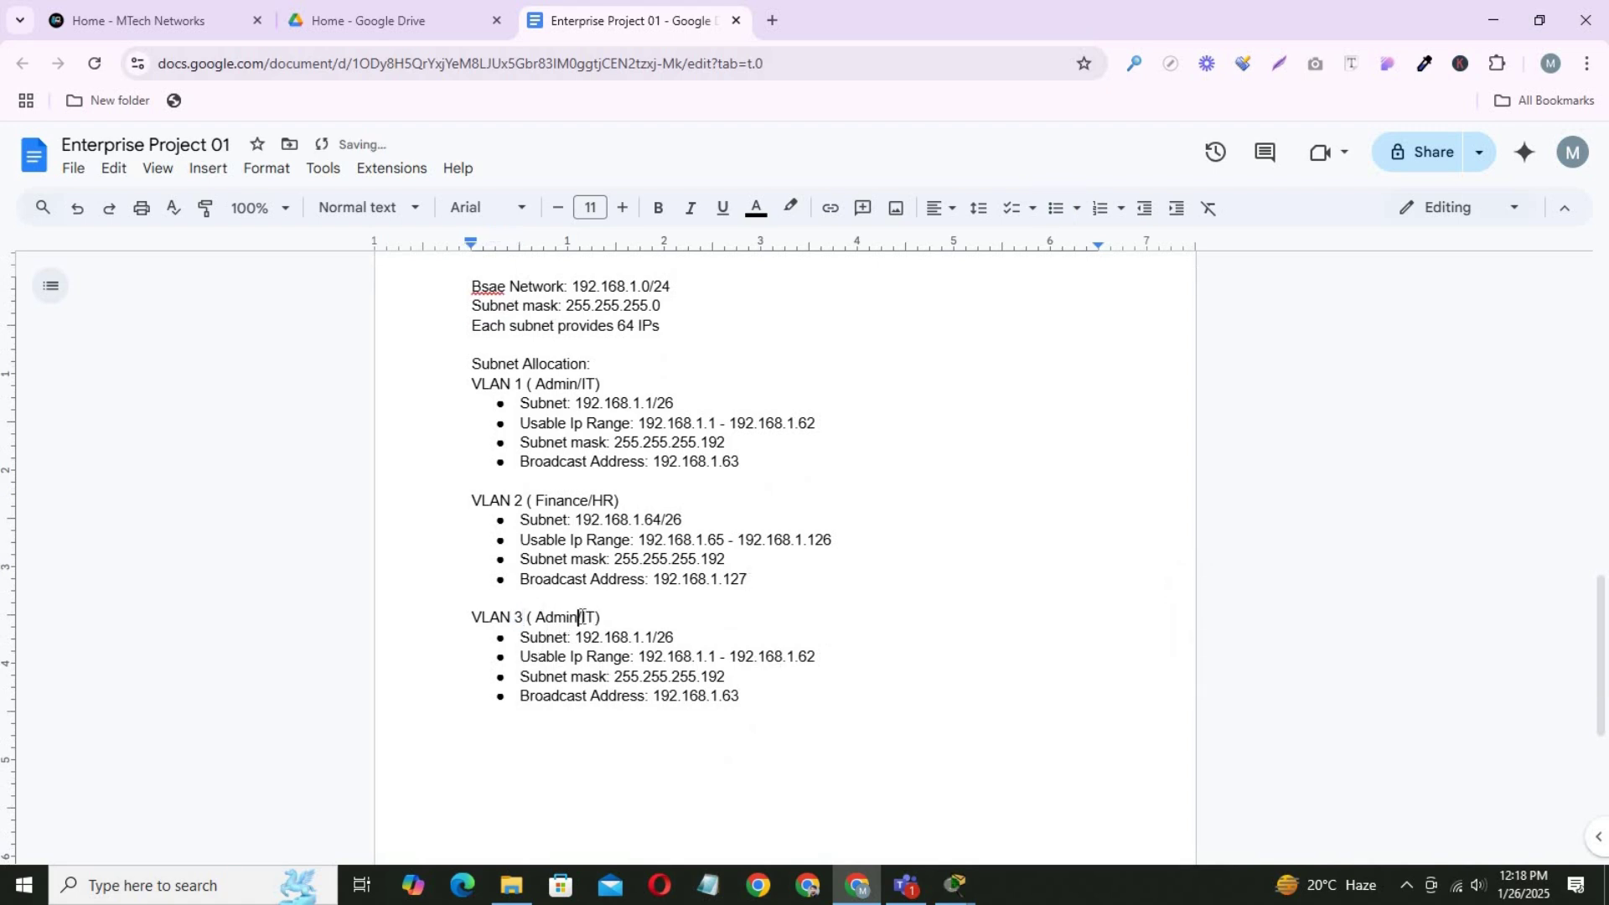
{"action": "double_click", "coordinate": [580, 617]}
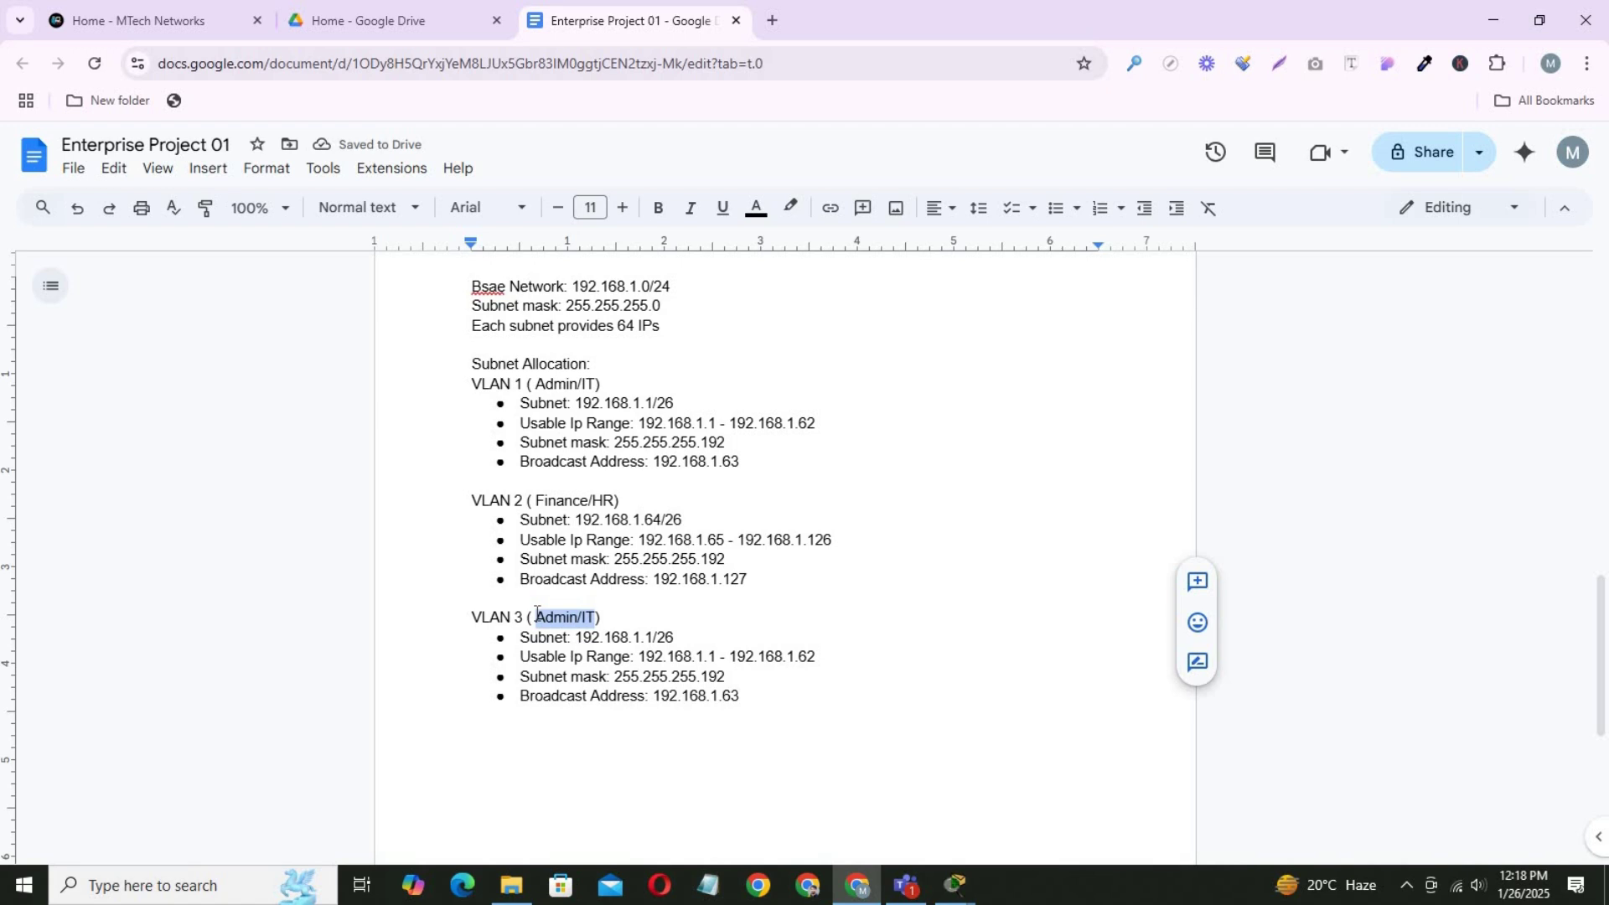
{"action": "type", "text": "Custo"}
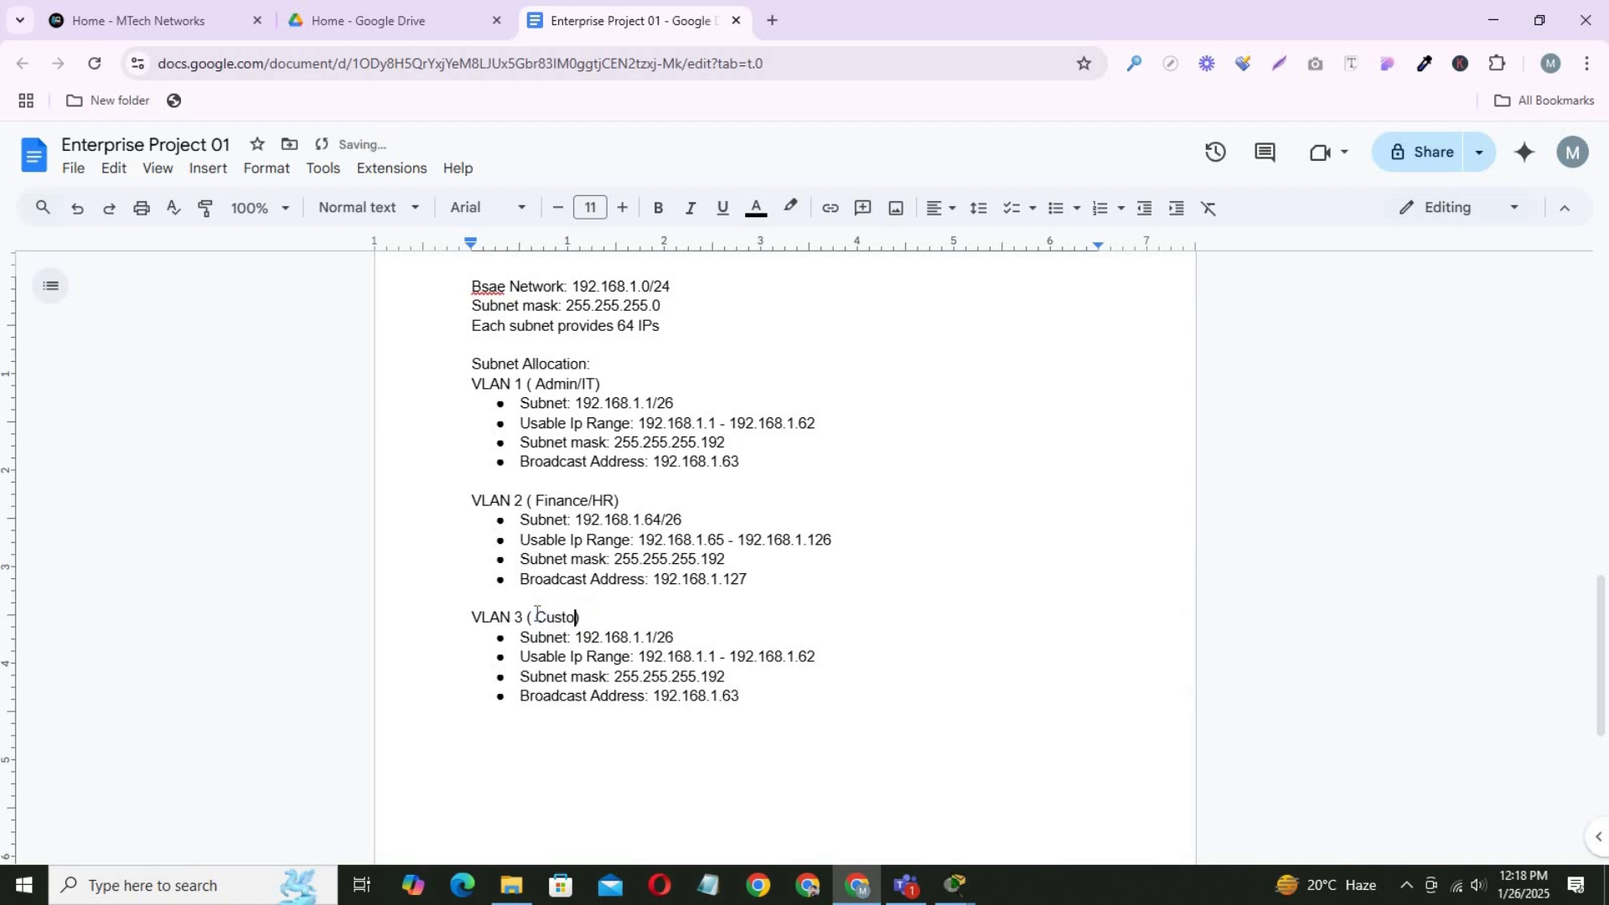
{"action": "type", "text": "mer service/Reception"}
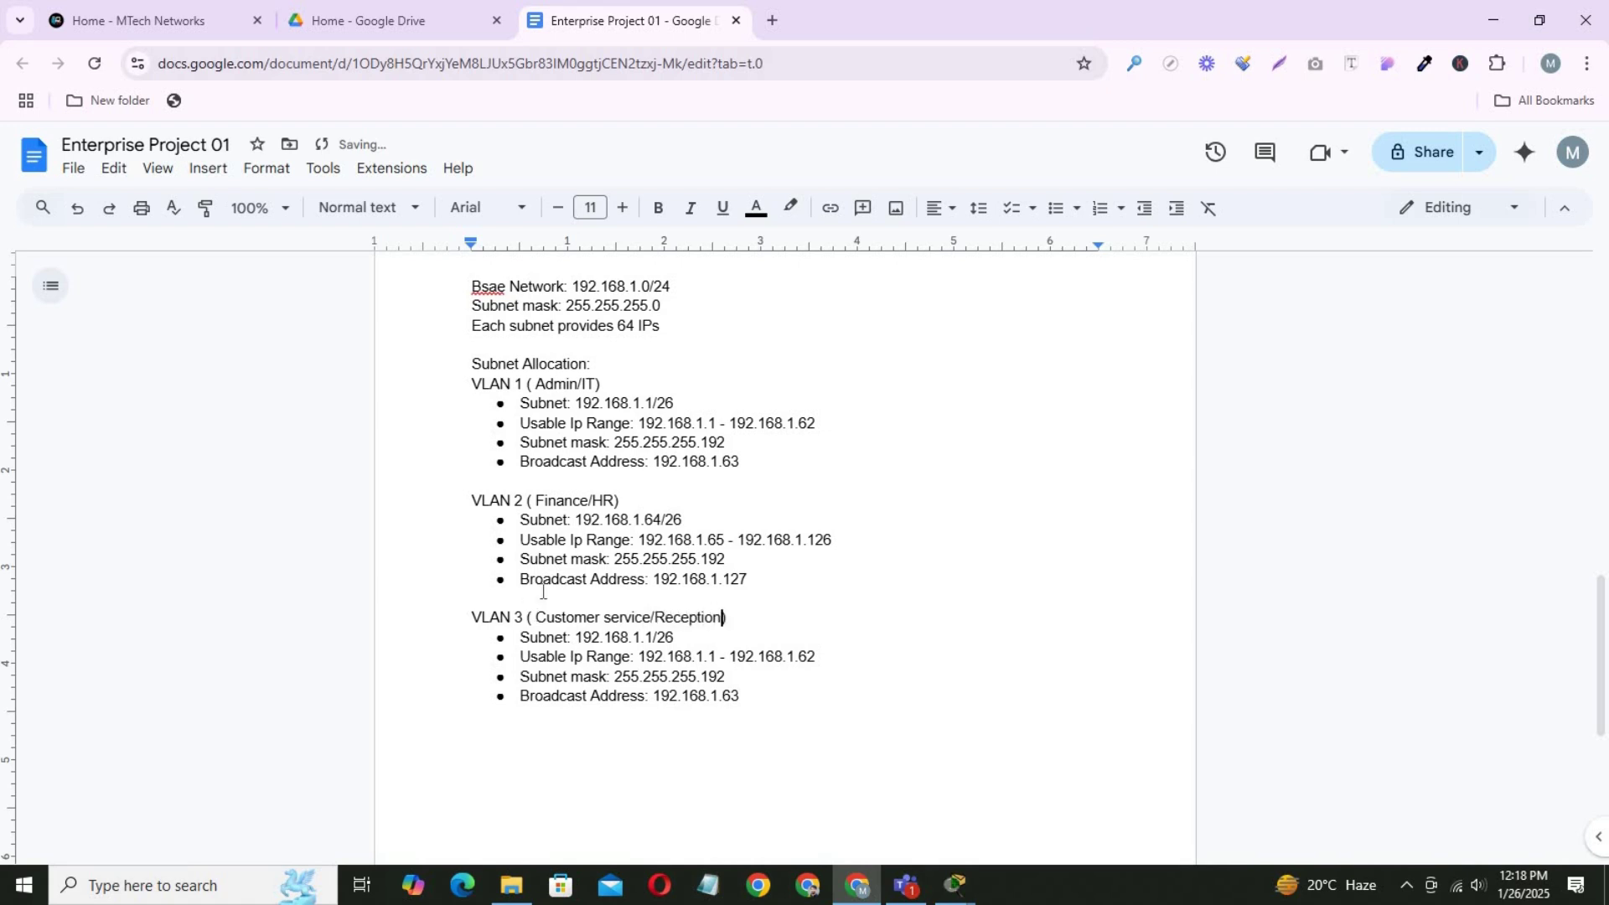
Set VLAN 3 subnet to 192.168.1.128/26, range .129–.190, and broadcast 192.168.1.191.
{"action": "double_click", "coordinate": [650, 637]}
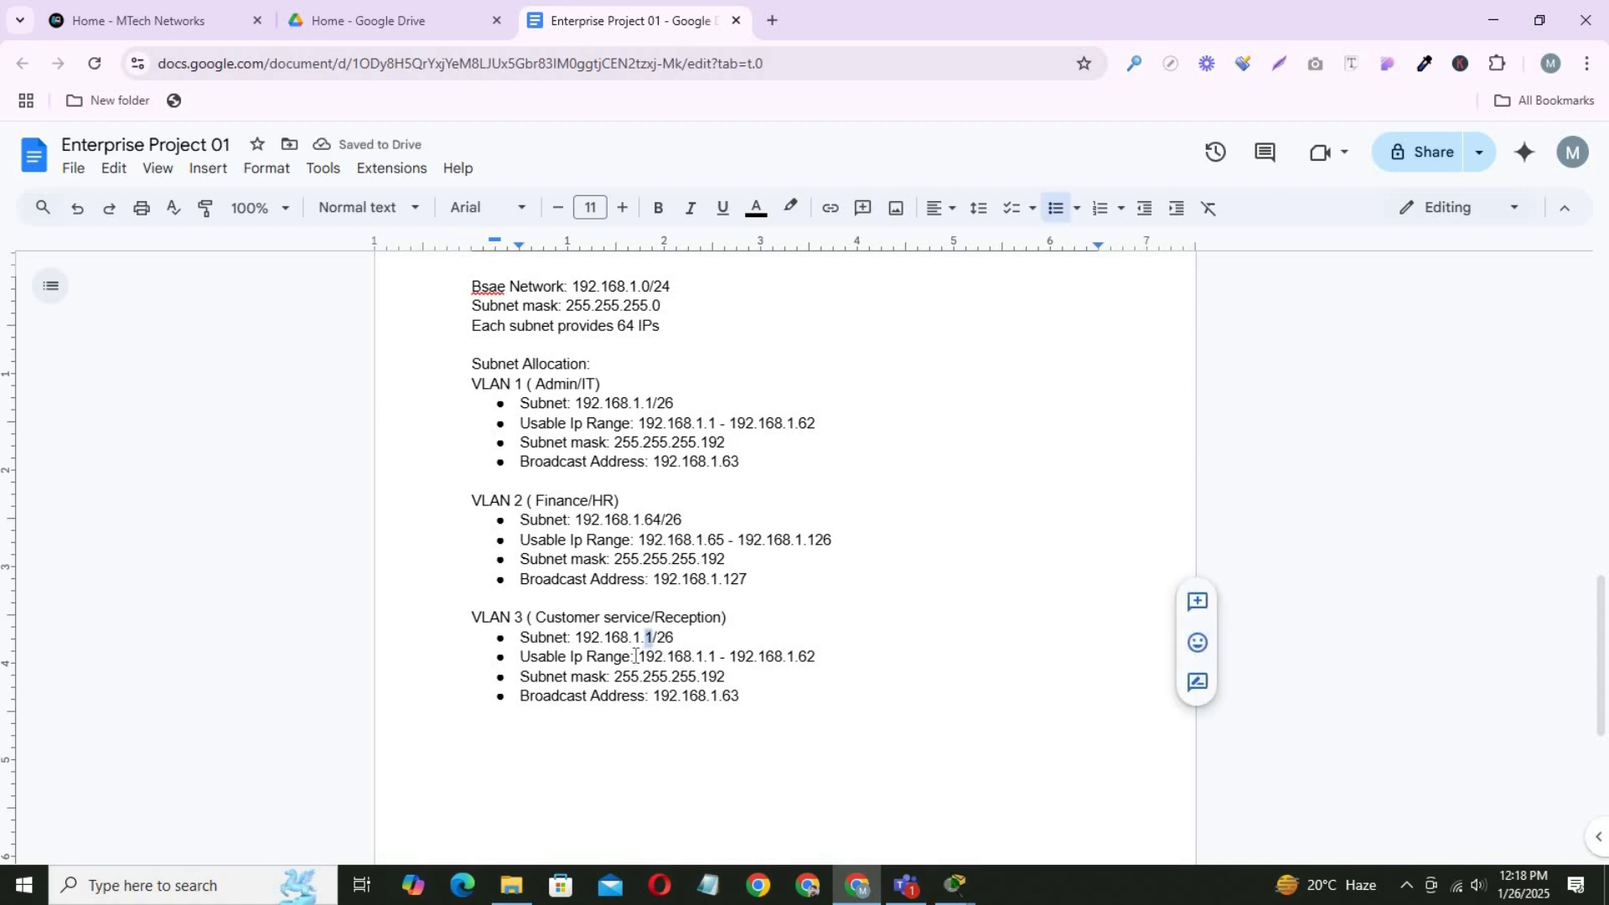
{"action": "type", "text": "1"}
{"action": "double_click", "coordinate": [649, 638]}
{"action": "type", "text": "128"}
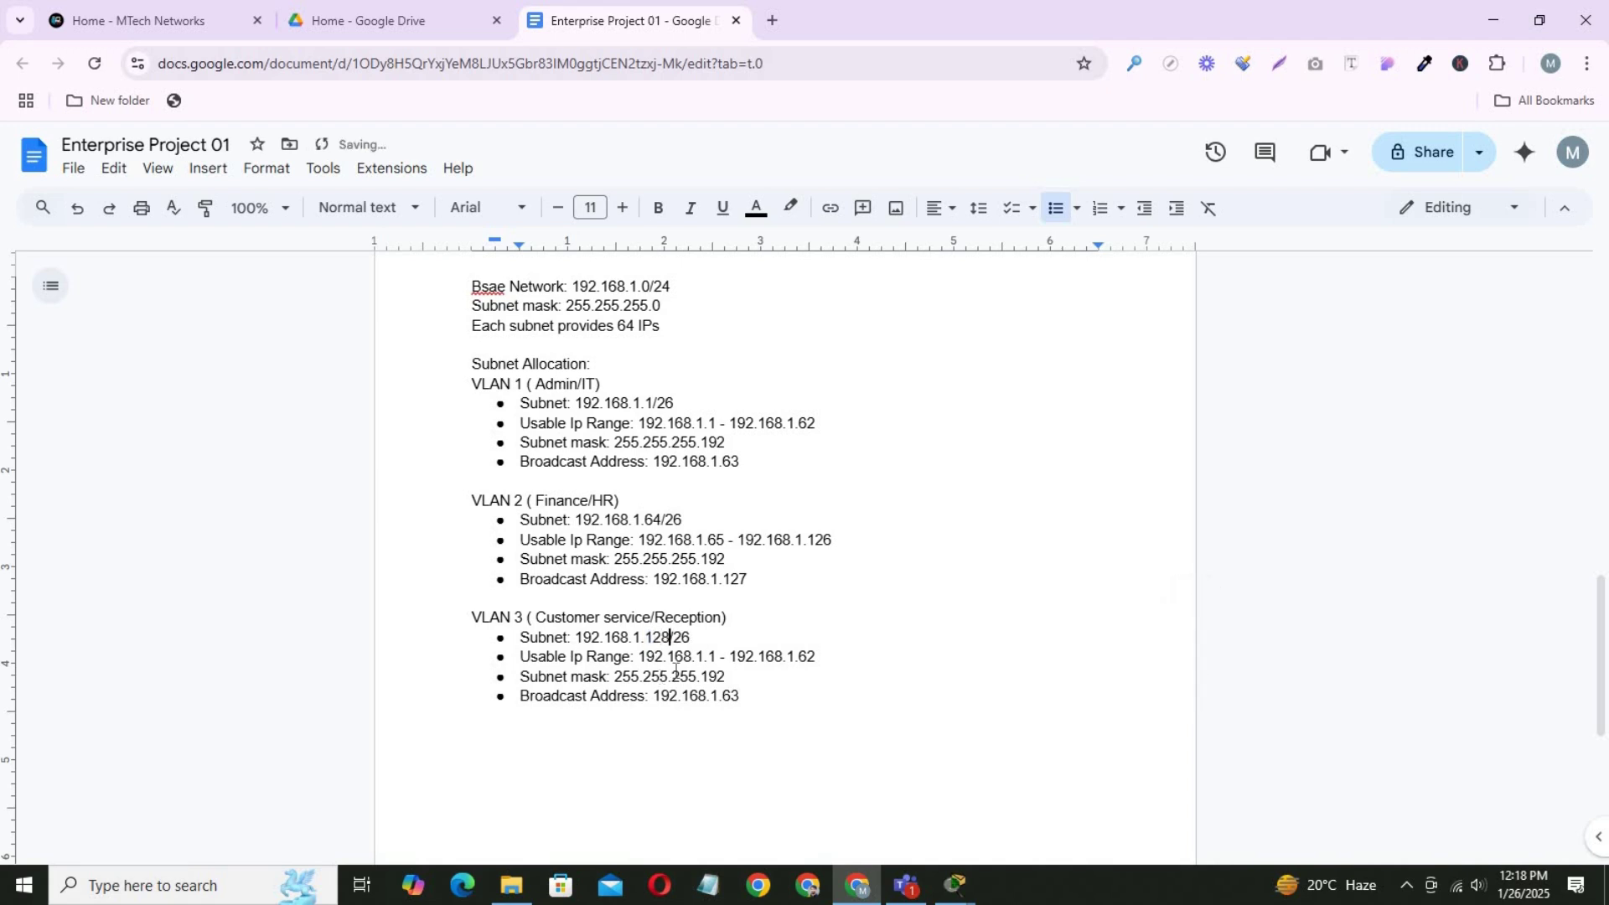
{"action": "double_click", "coordinate": [713, 656]}
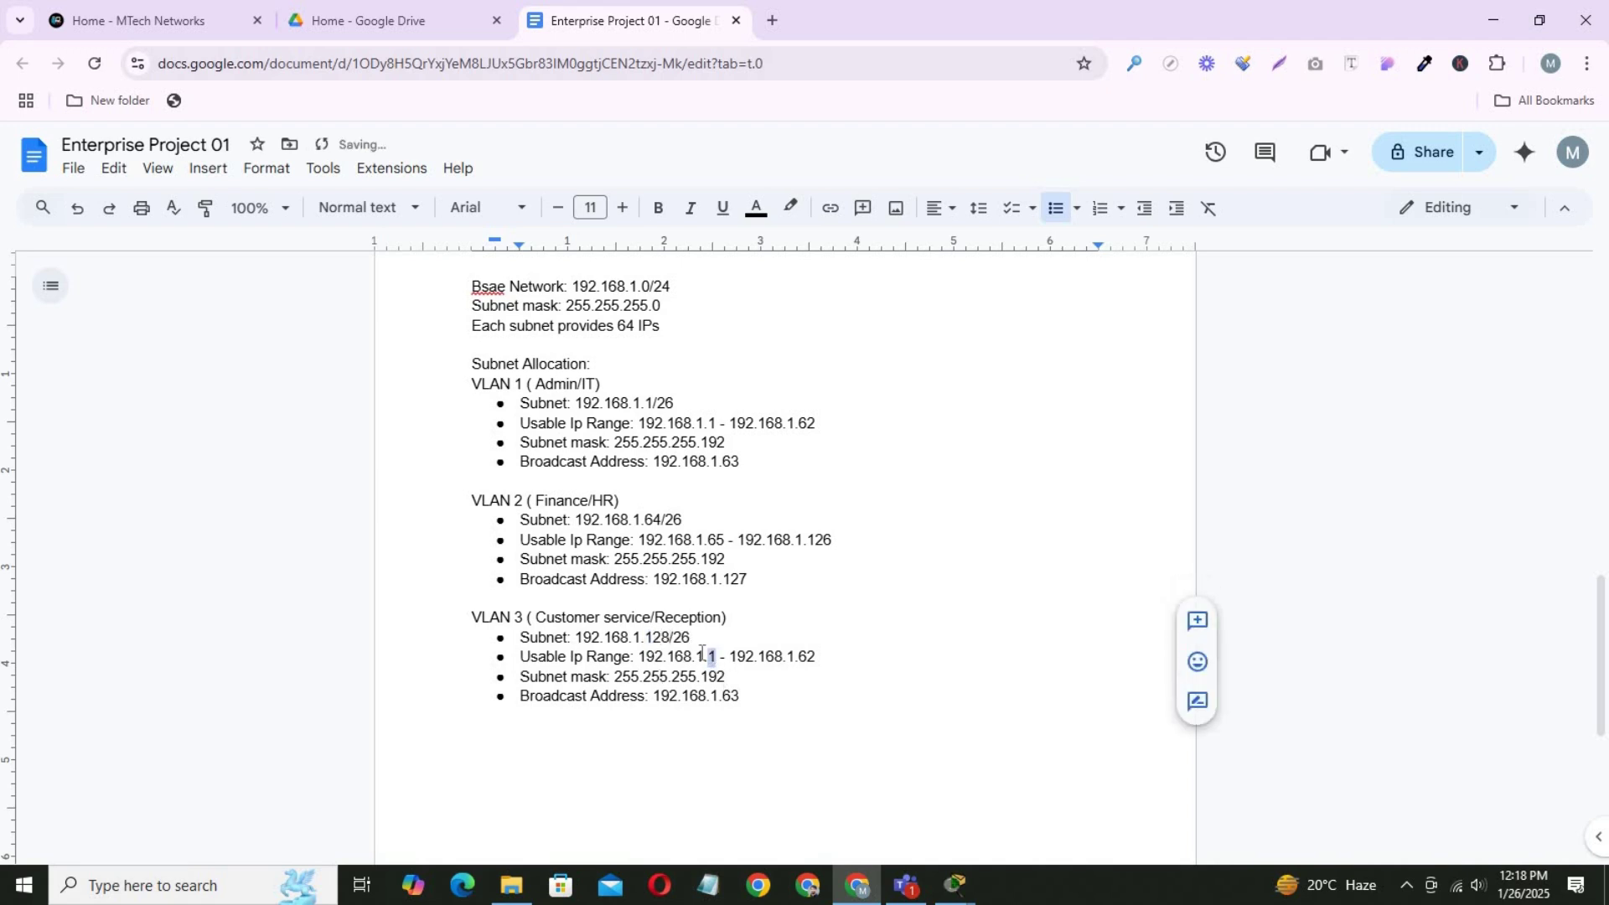
{"action": "type", "text": "129"}
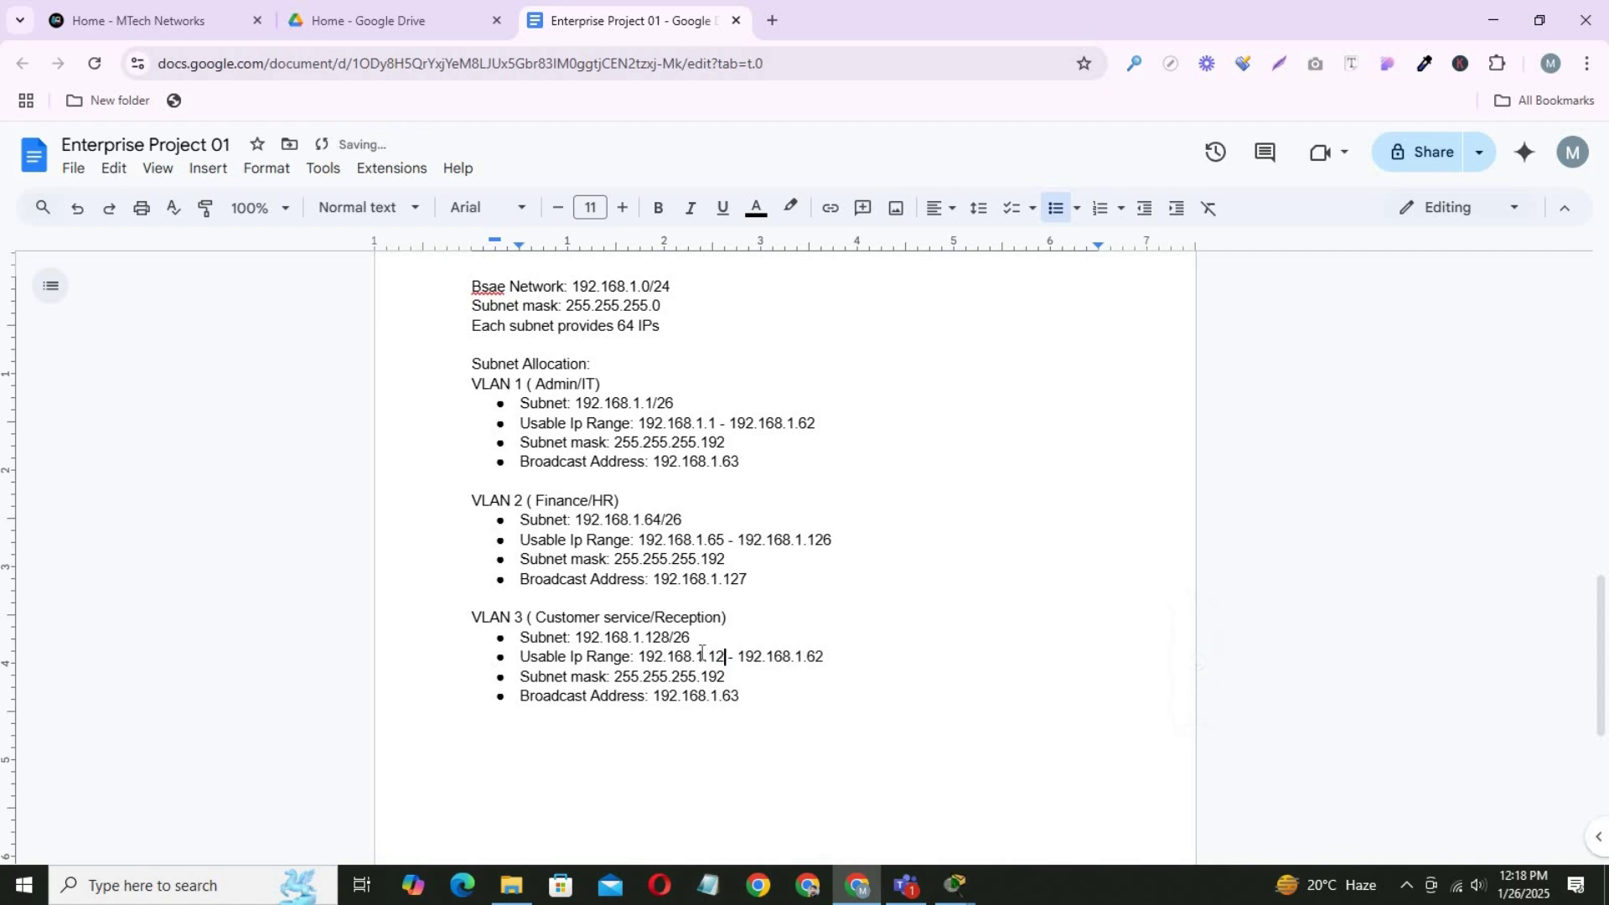
{"action": "double_click", "coordinate": [823, 657]}
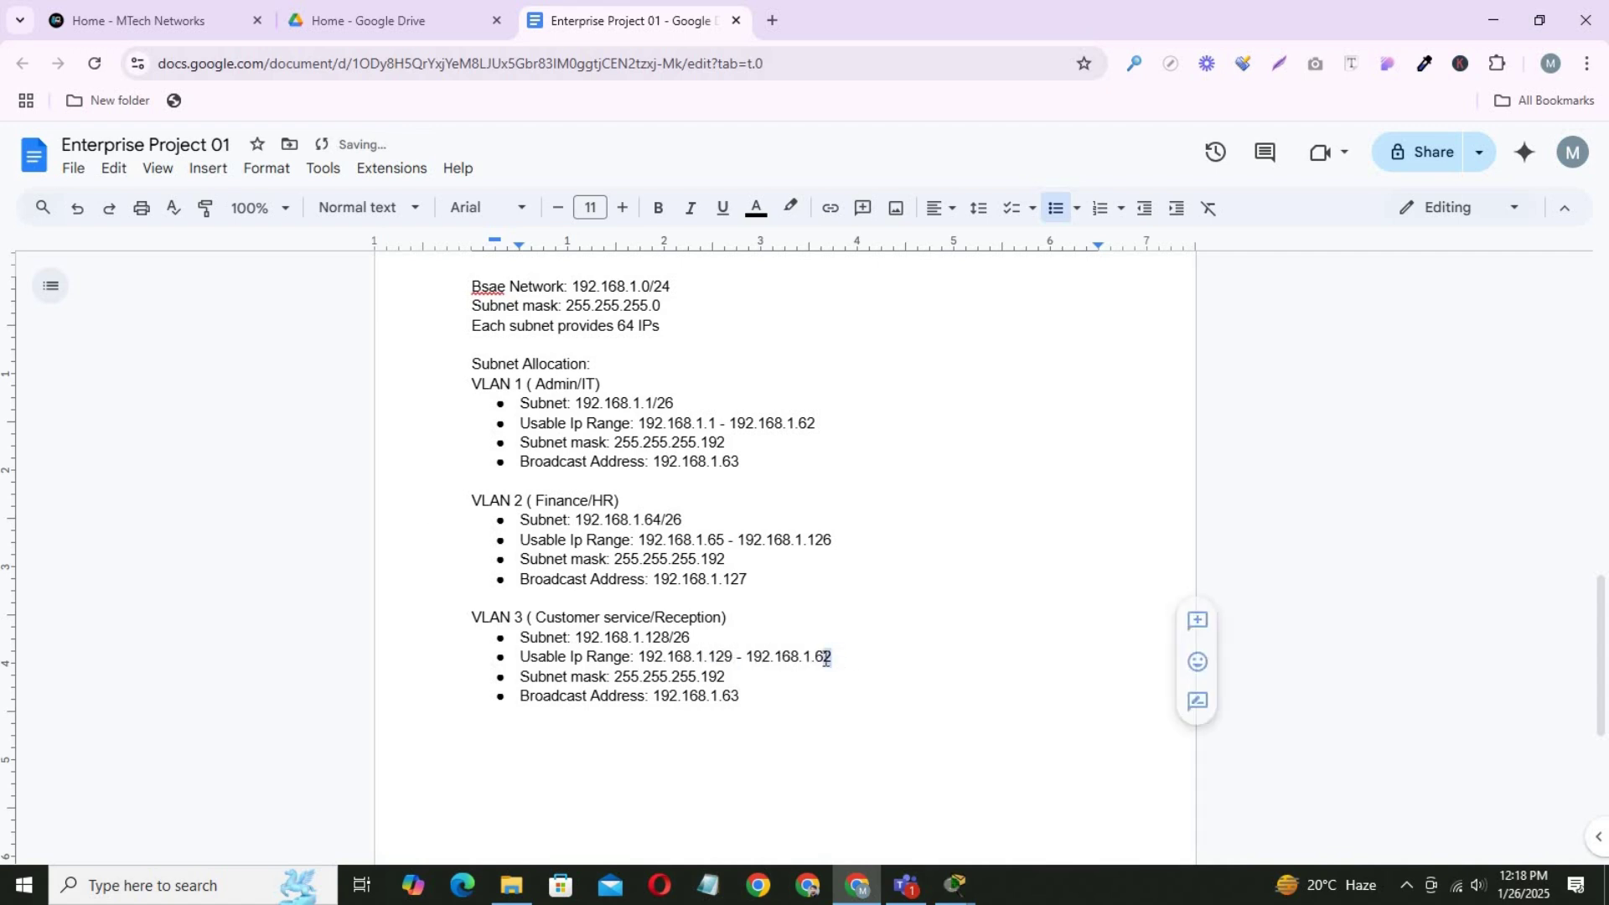
{"action": "type", "text": "190"}
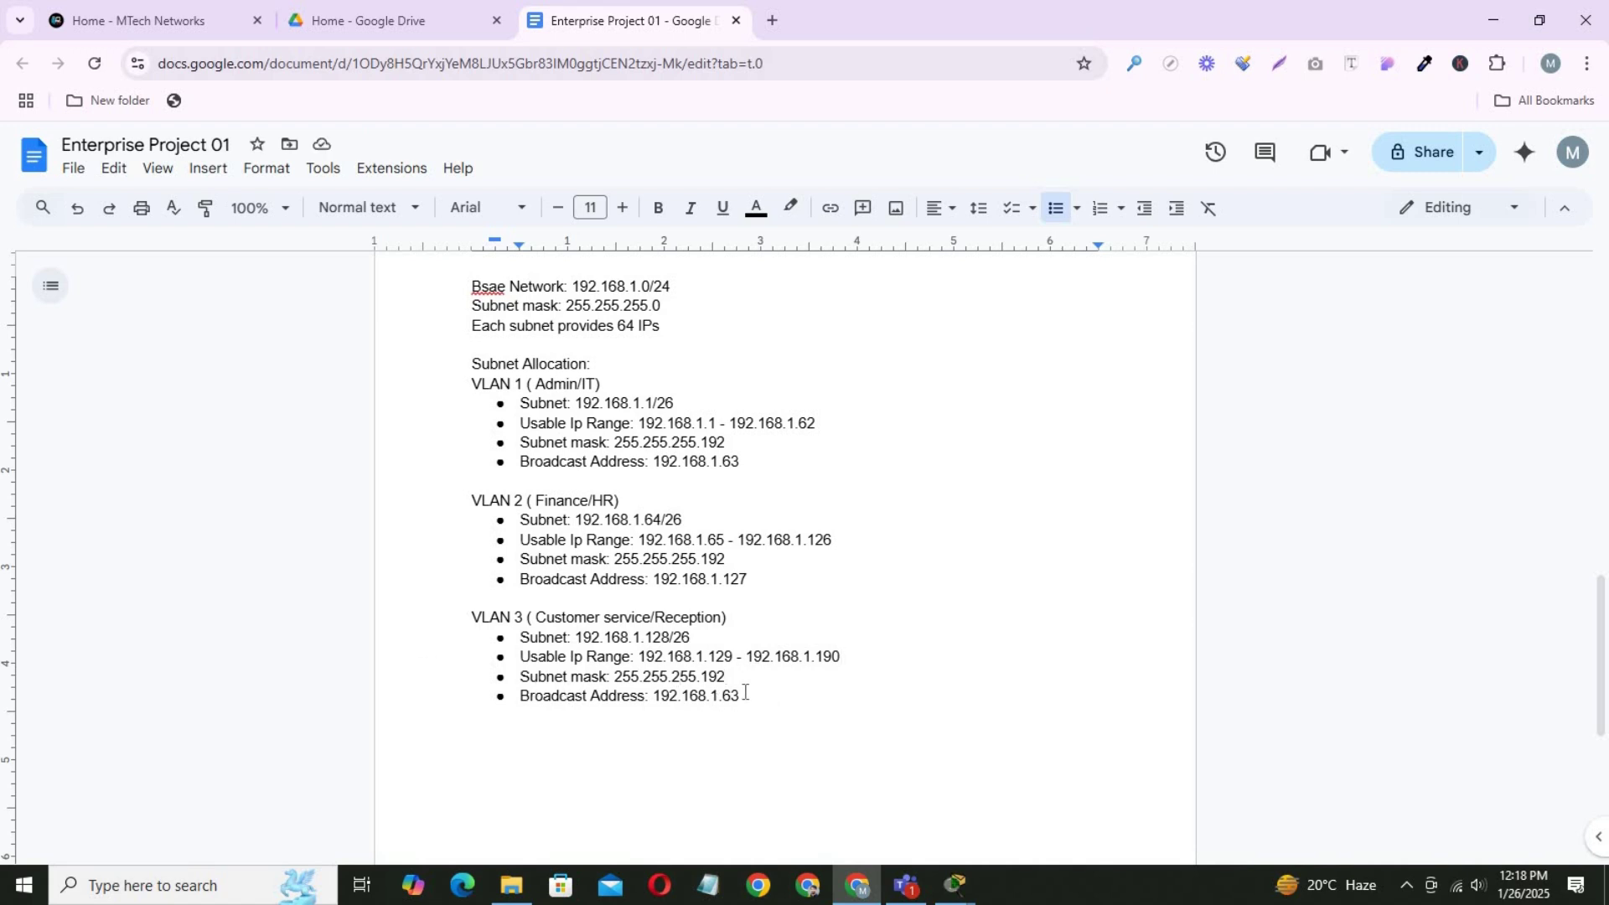
{"action": "left_click_drag", "start_coordinate": [739, 695], "coordinate": [724, 695]}
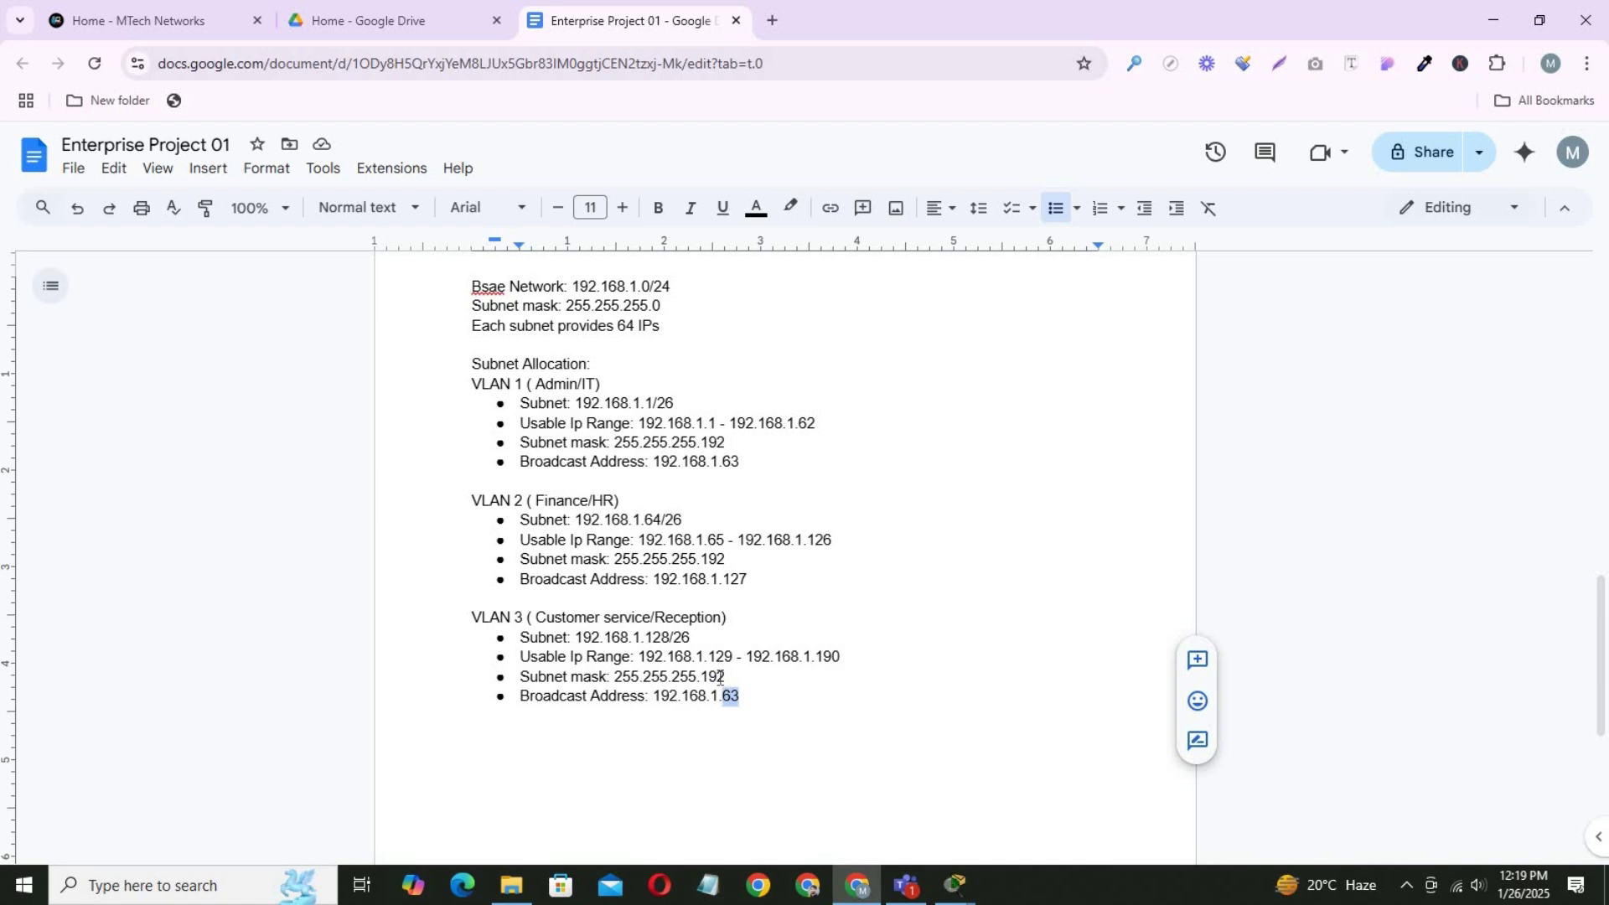
{"action": "type", "text": "19"}
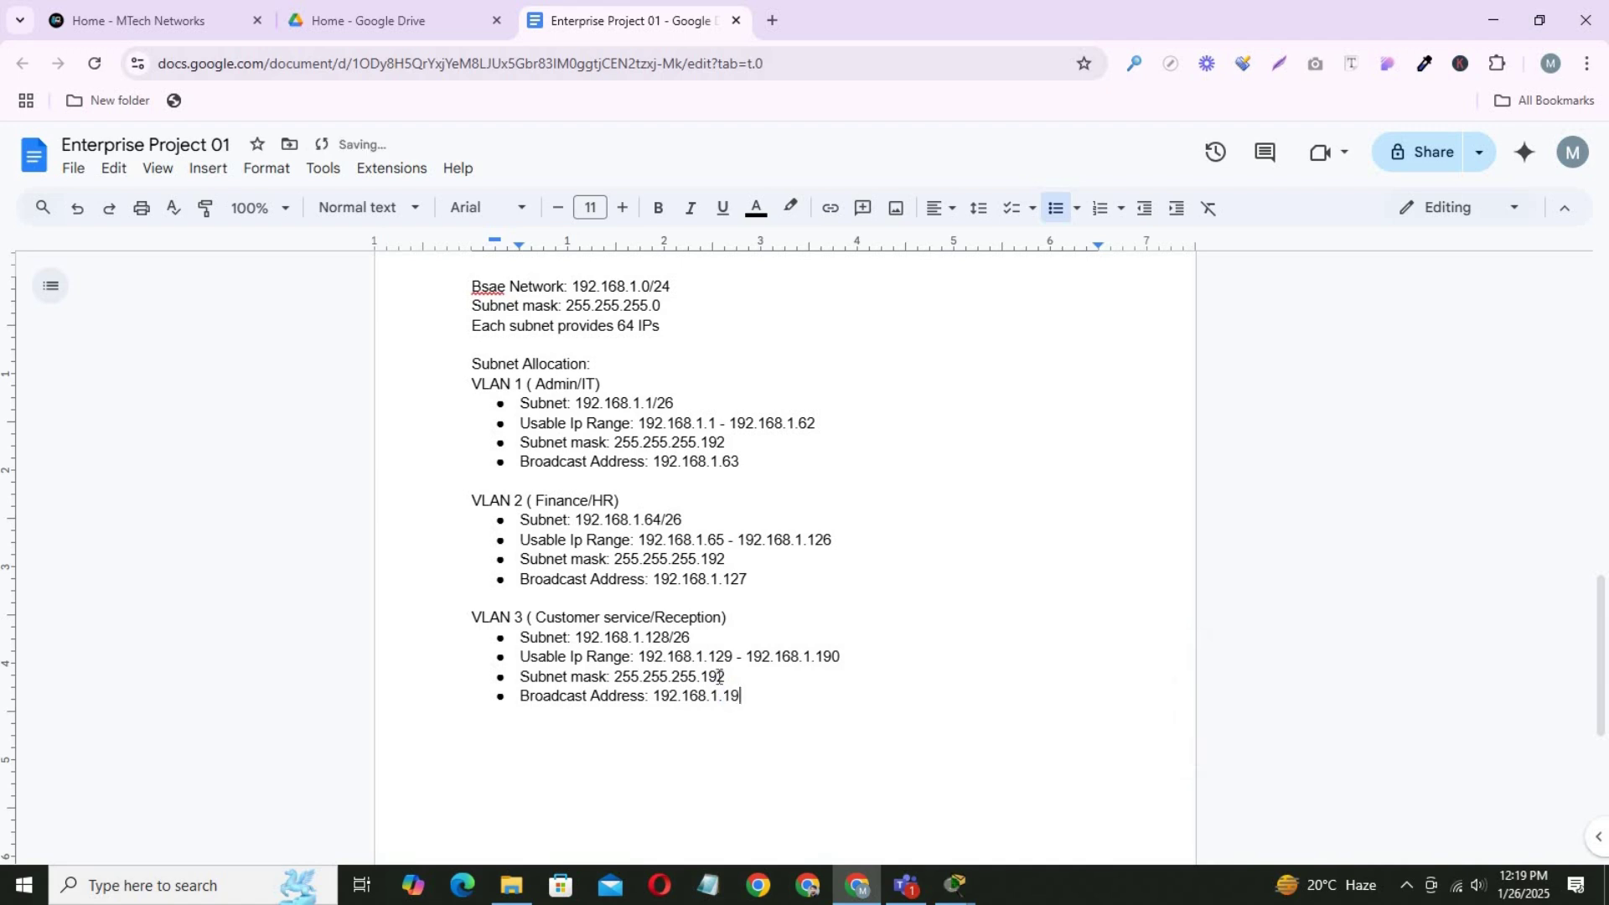
{"action": "type", "text": "1"}
Select the whole VLAN 1 block of details for copying.
{"action": "scroll", "coordinate": [798, 711], "scroll_direction": "down", "scroll_amount": 1}
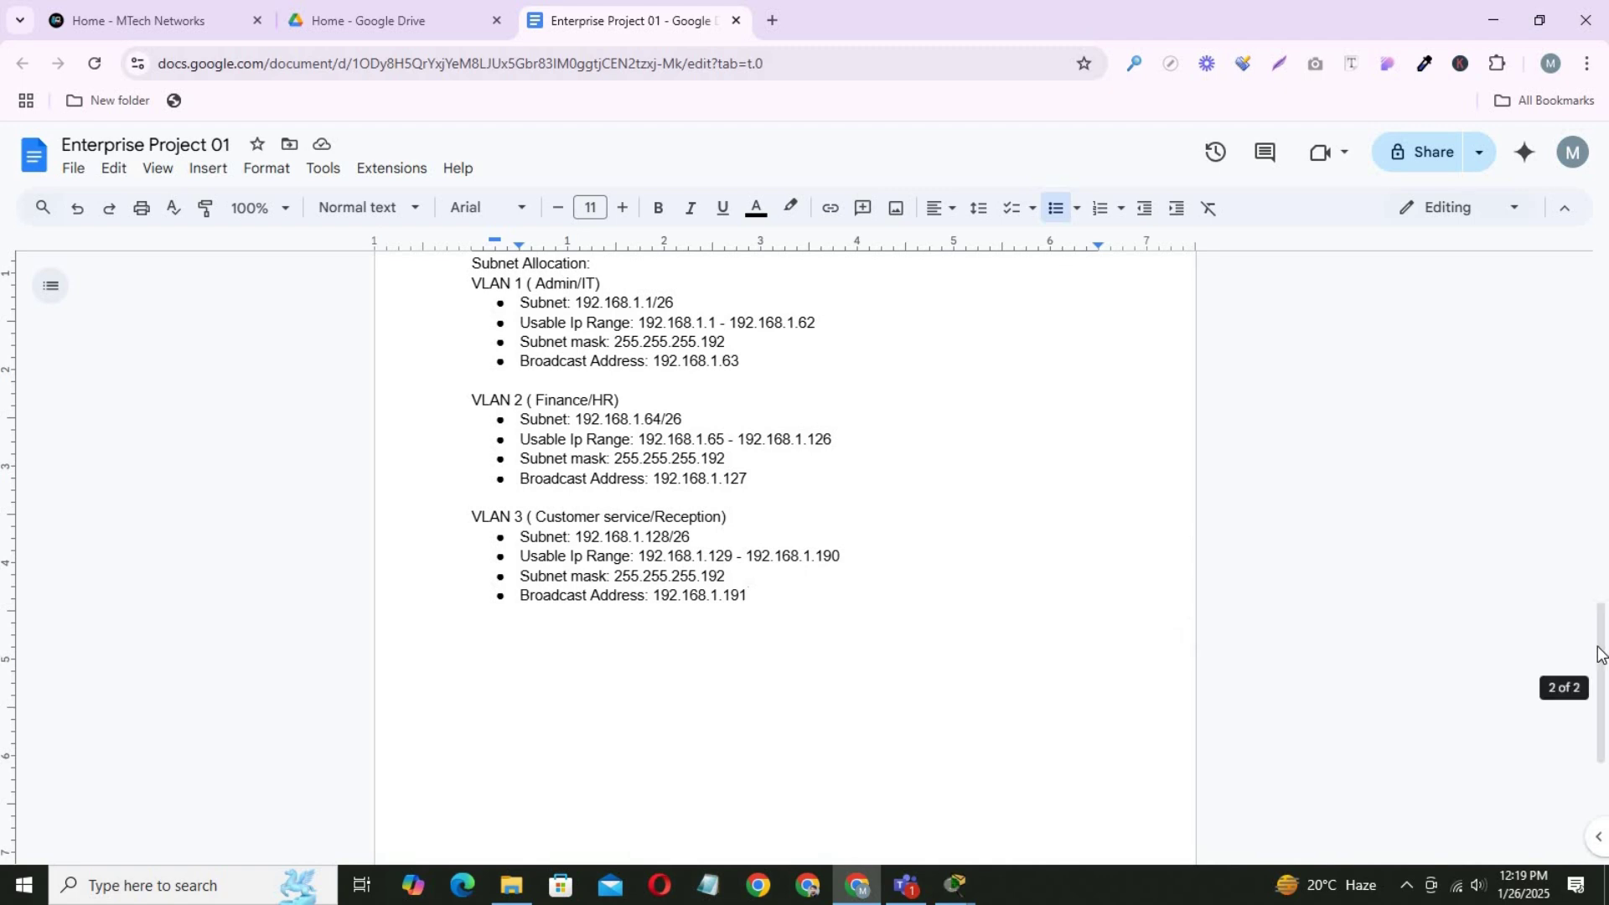
{"action": "scroll", "coordinate": [1559, 683], "scroll_direction": "up", "scroll_amount": 2}
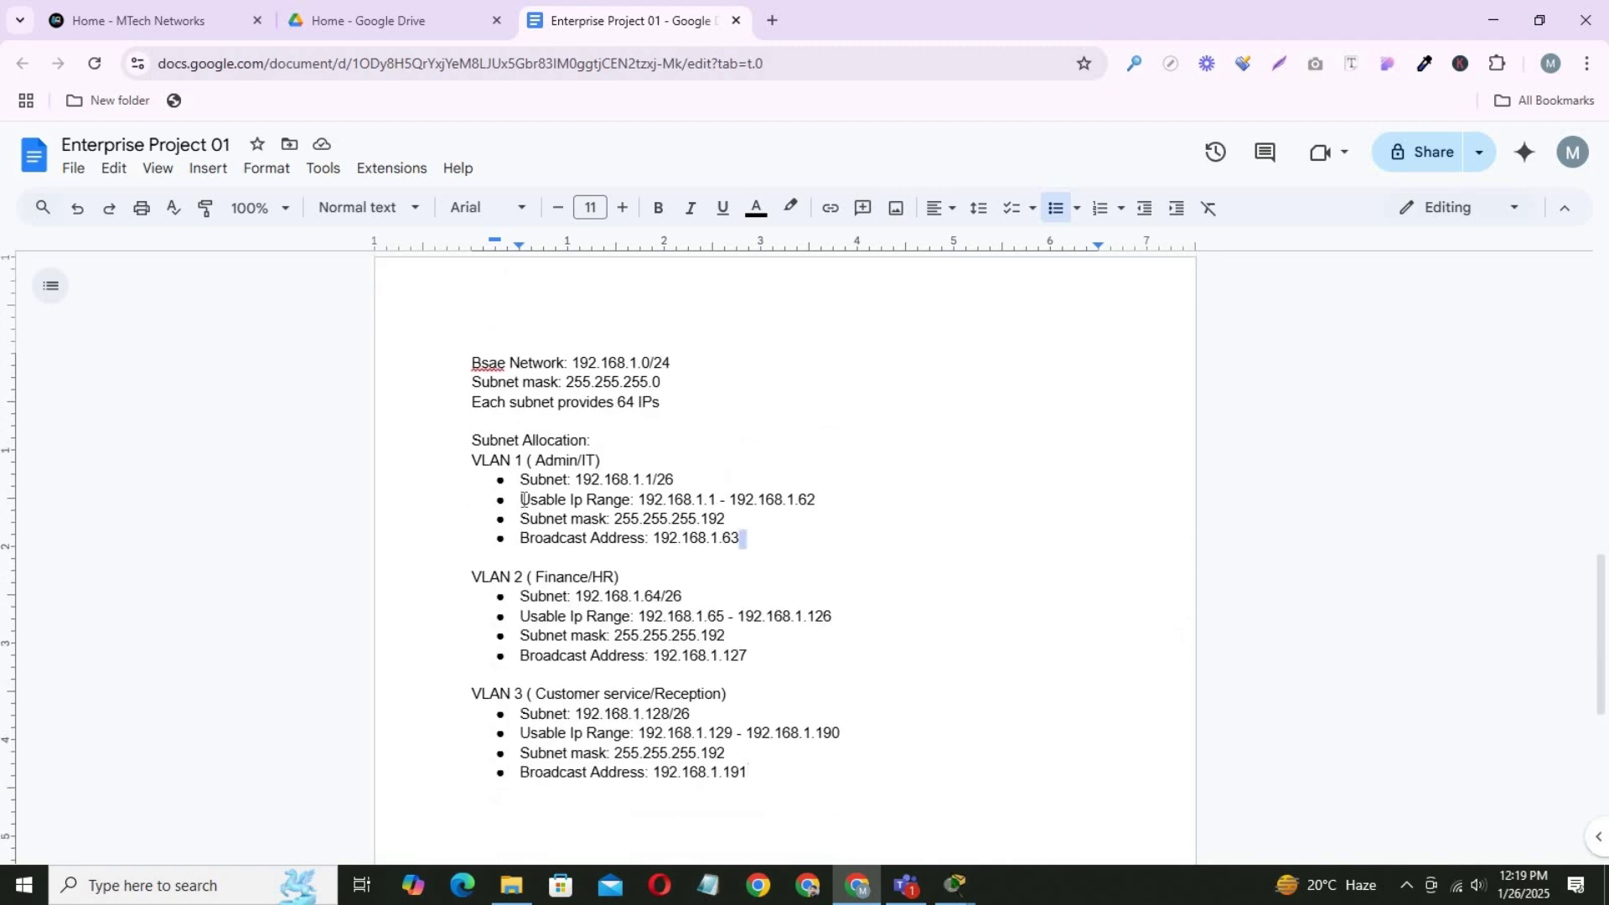
{"action": "left_click_drag", "start_coordinate": [742, 539], "coordinate": [469, 463]}
{"action": "key", "text": "ctrl+c"}
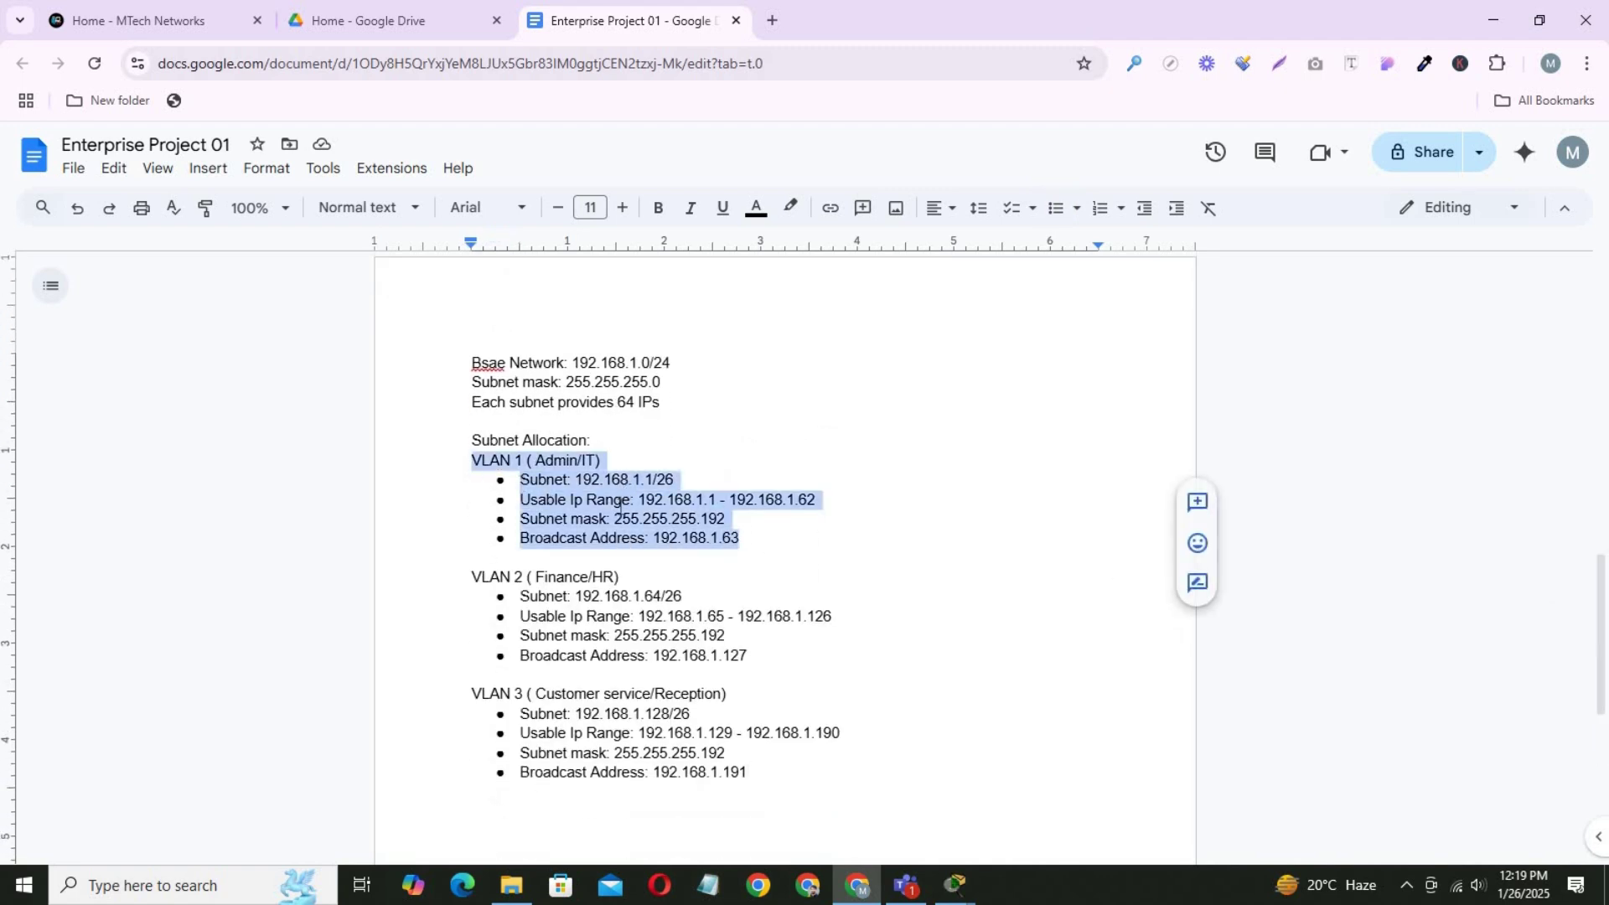
Paste the copied VLAN 1 (Admin/IT) details into a new note placed below the Admin/IT area.
{"action": "mouse_move", "coordinate": [958, 891]}
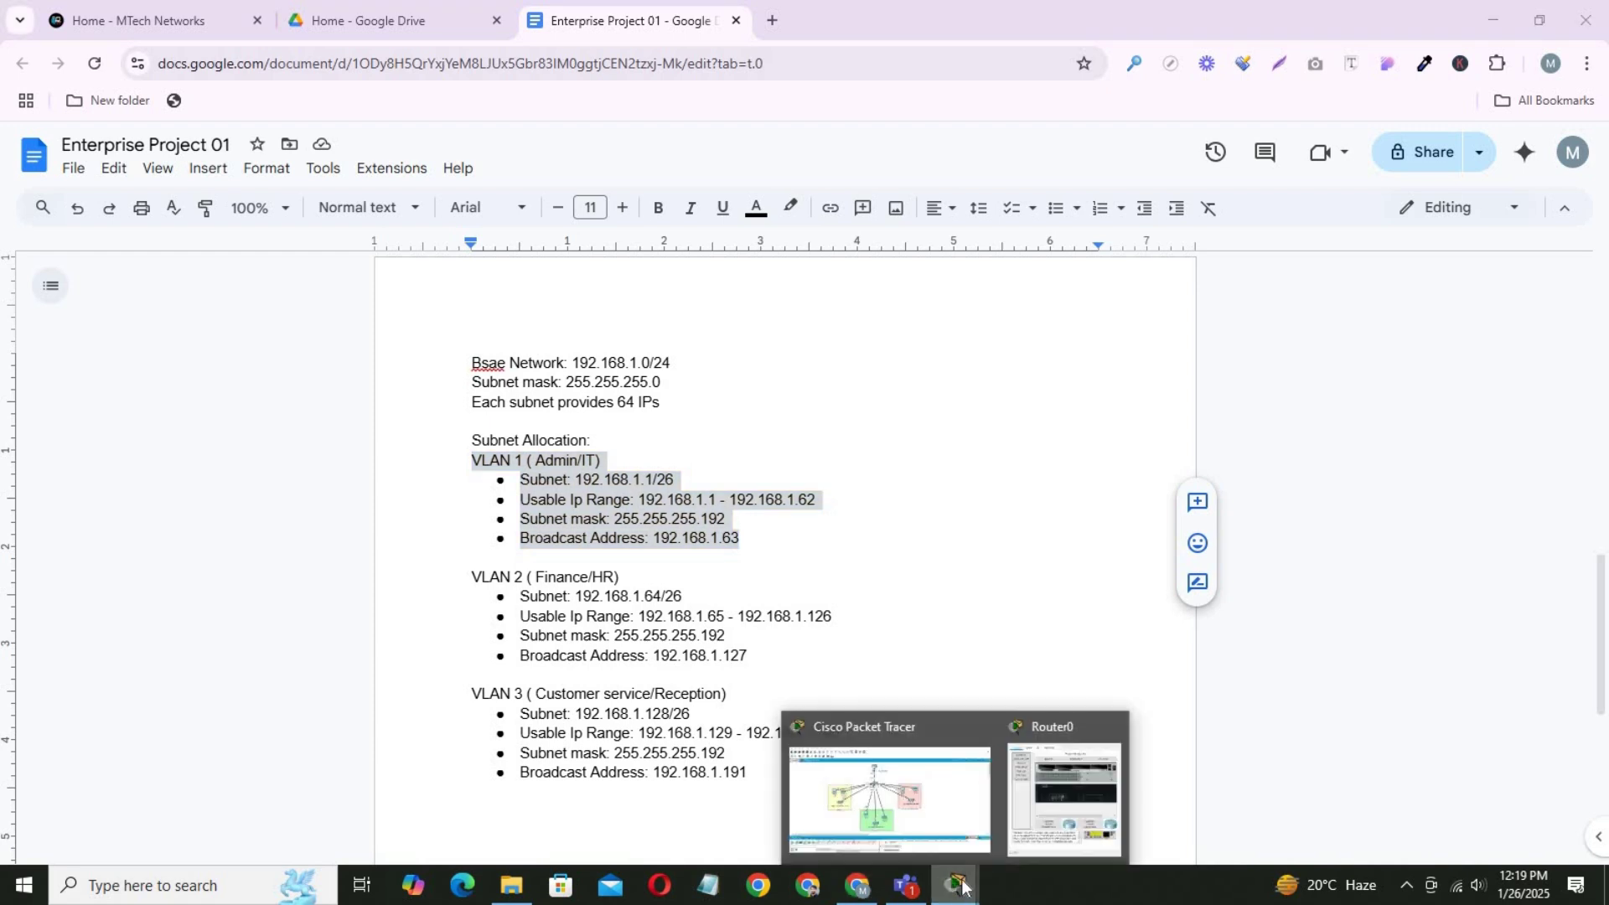
{"action": "left_click", "coordinate": [928, 812]}
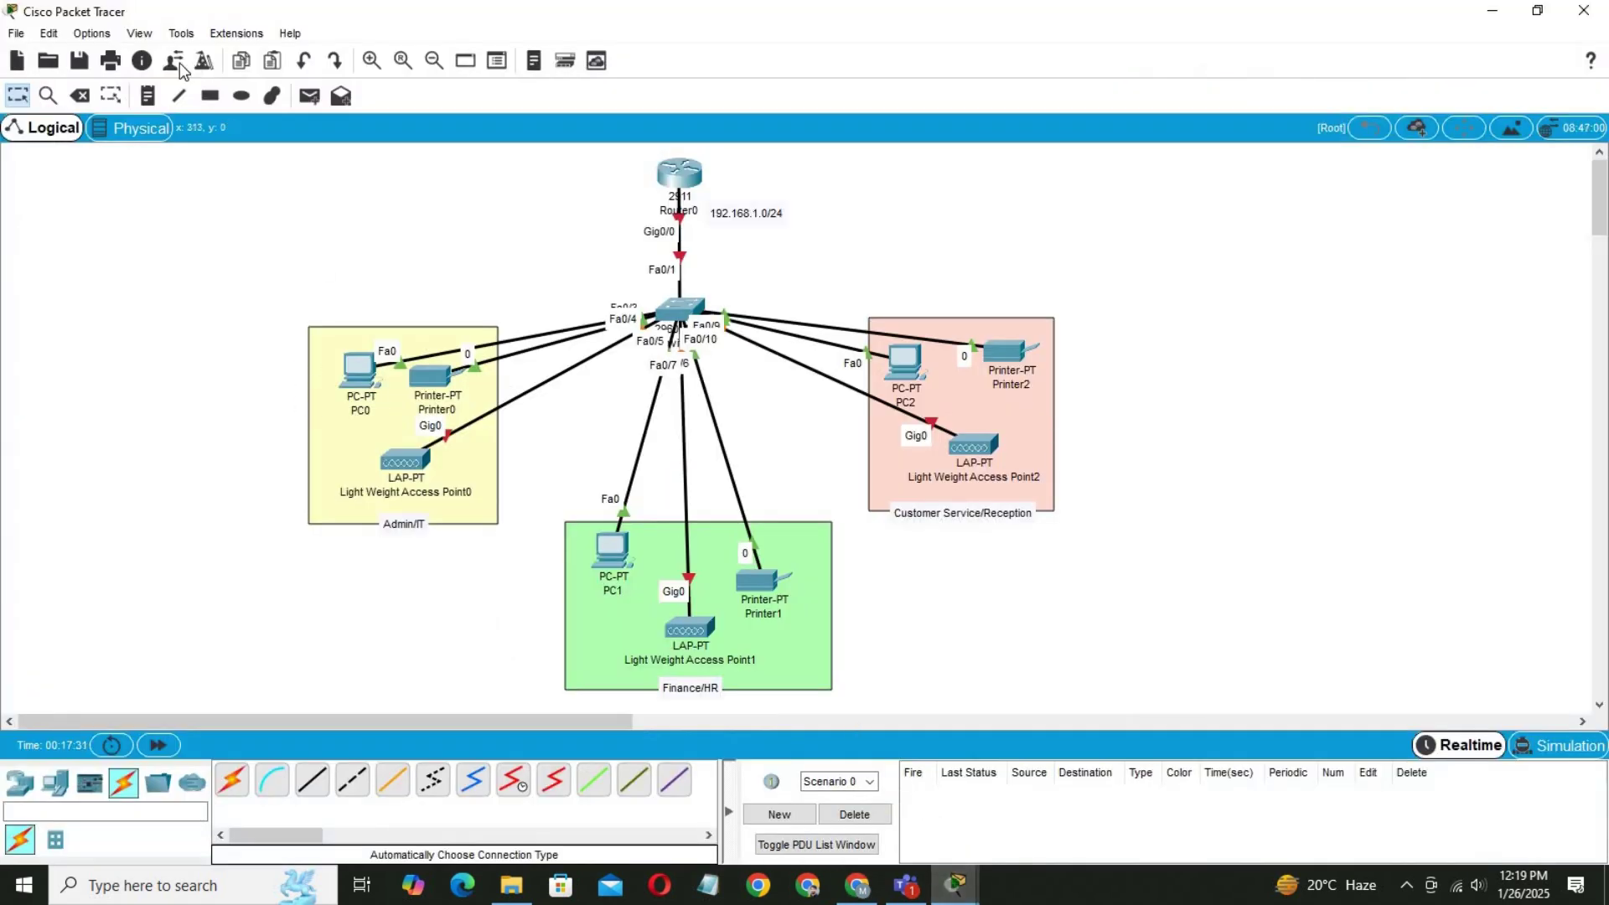
{"action": "left_click", "coordinate": [148, 96]}
{"action": "left_click", "coordinate": [238, 408]}
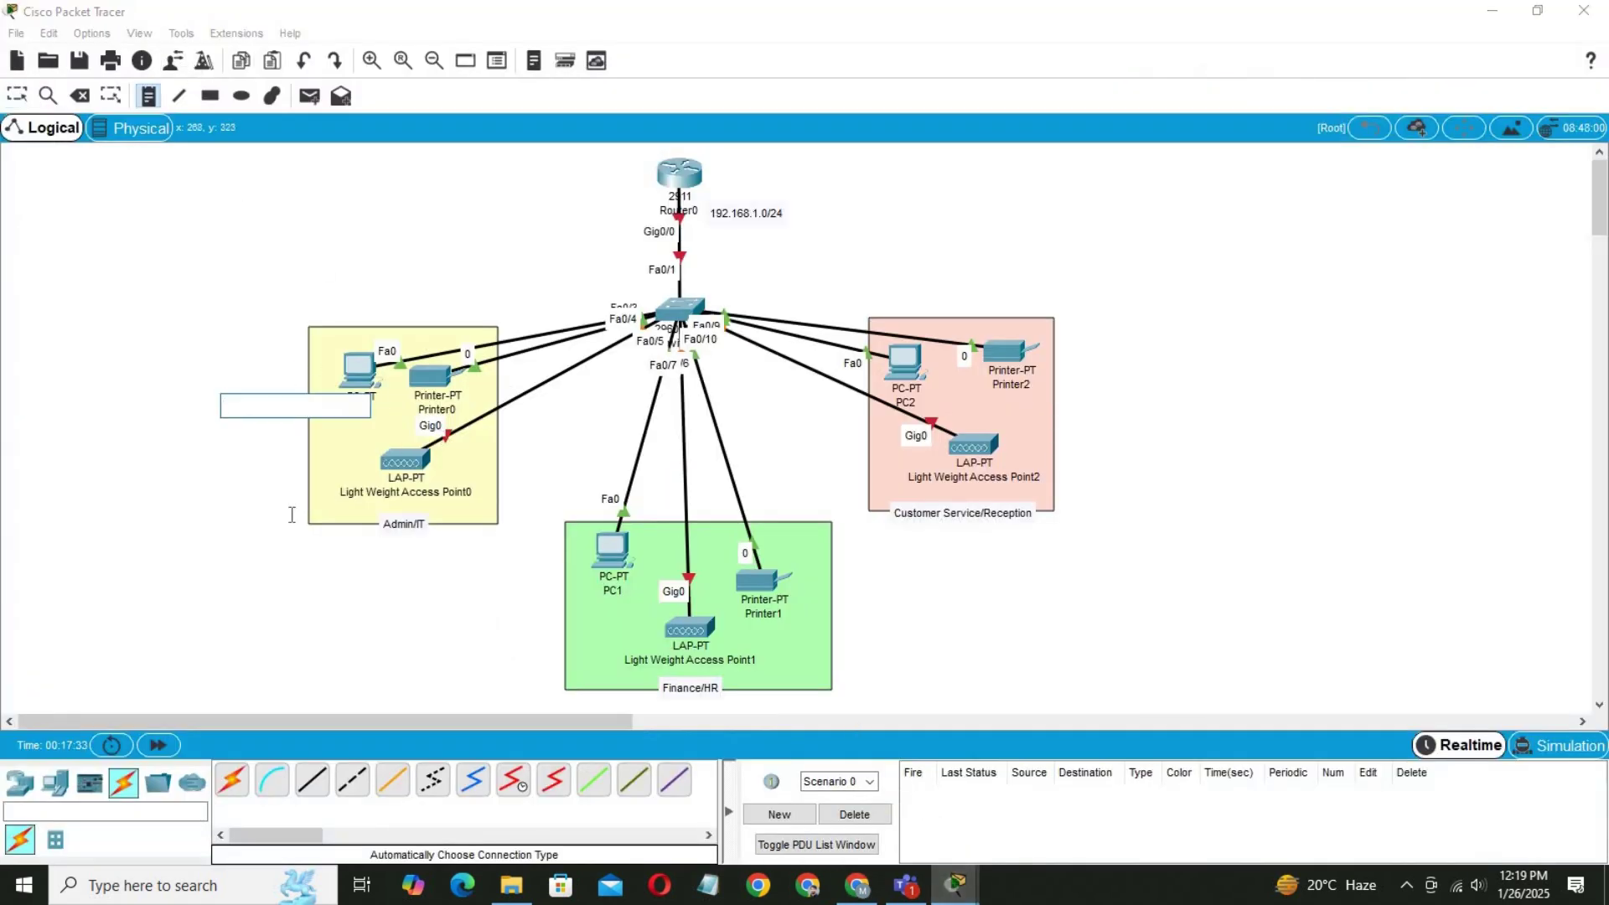
{"action": "key", "text": "ctrl+v"}
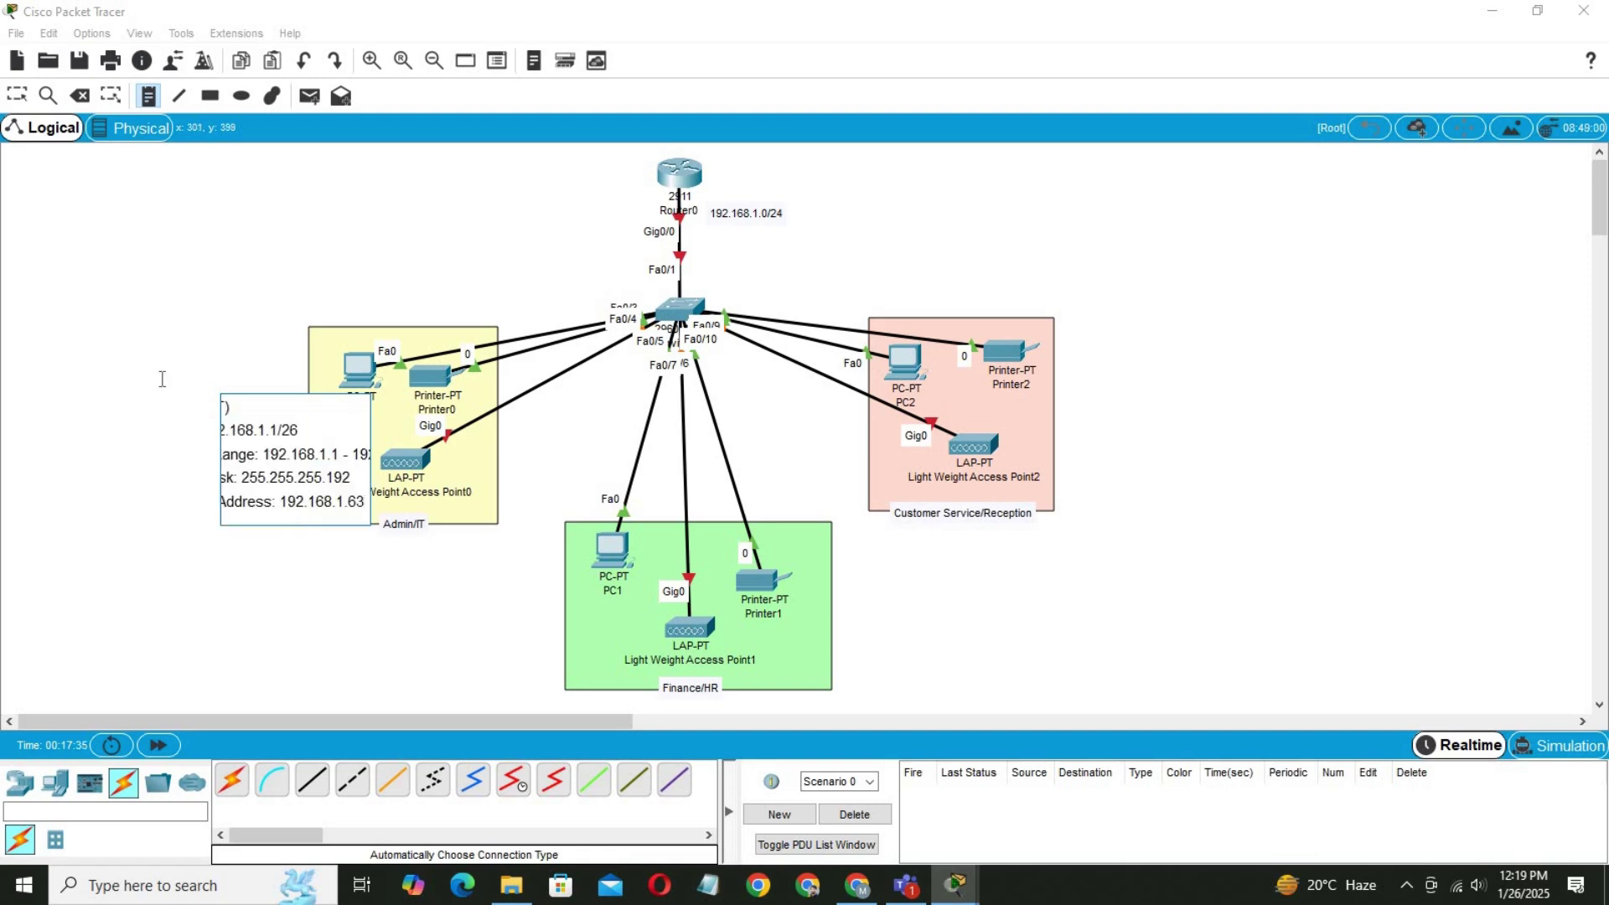
{"action": "left_click", "coordinate": [17, 94]}
{"action": "left_click_drag", "start_coordinate": [270, 450], "coordinate": [323, 608]}
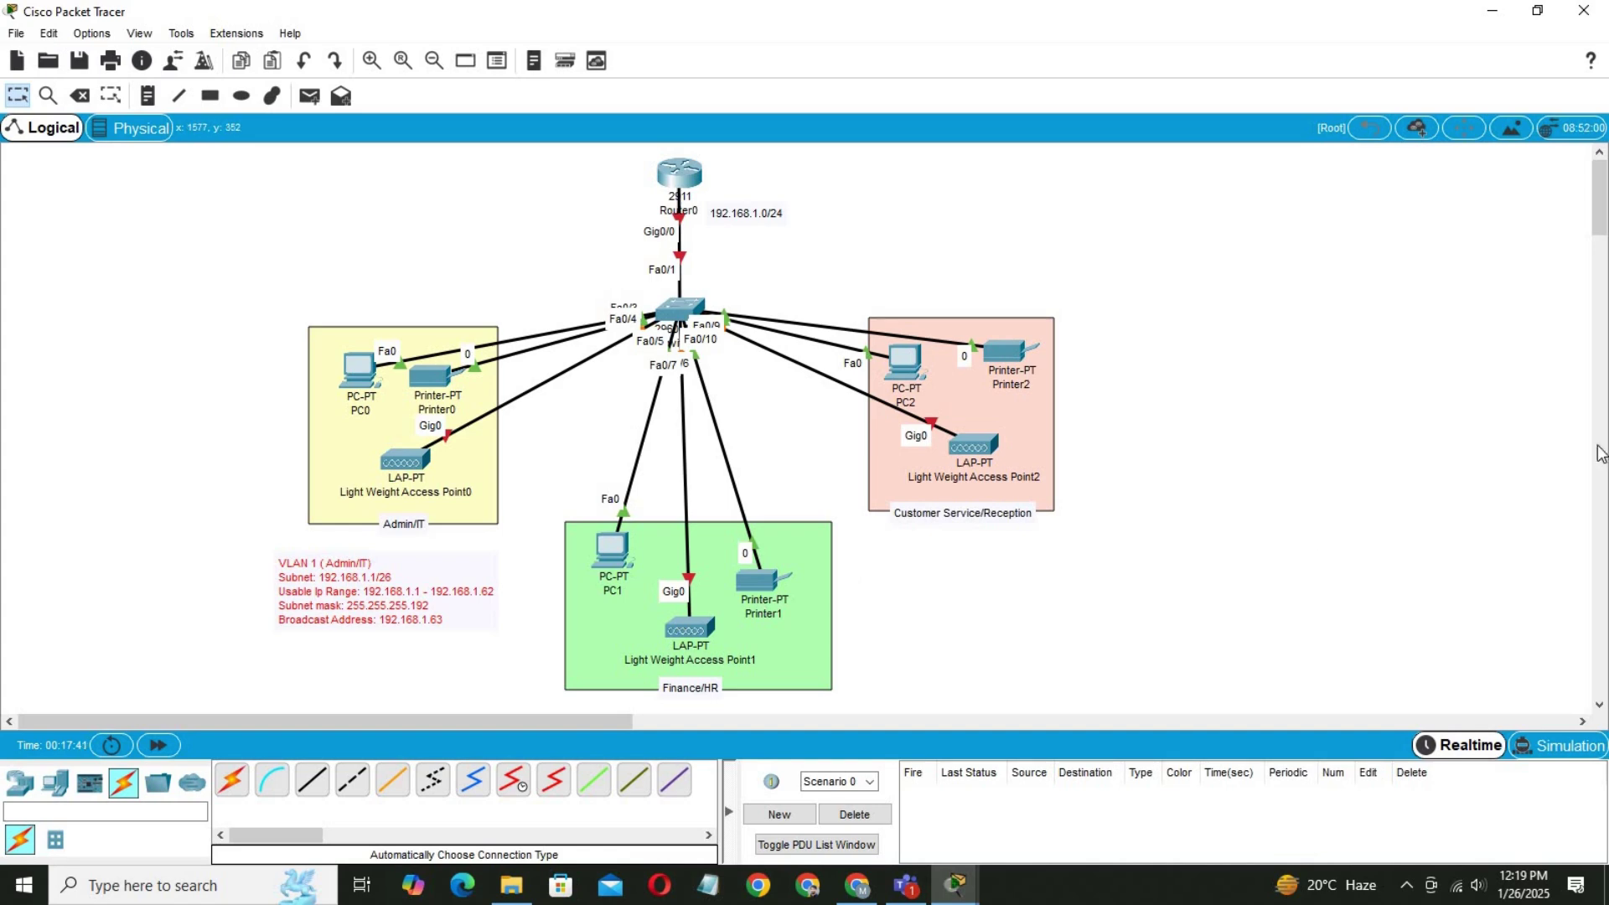
Copy the VLAN 2 (Finance/HR) subnet block from the document and paste it as a note below Finance/HR.
{"action": "left_click", "coordinate": [856, 884]}
{"action": "left_click_drag", "start_coordinate": [752, 665], "coordinate": [451, 585]}
{"action": "key", "text": "ctrl+c"}
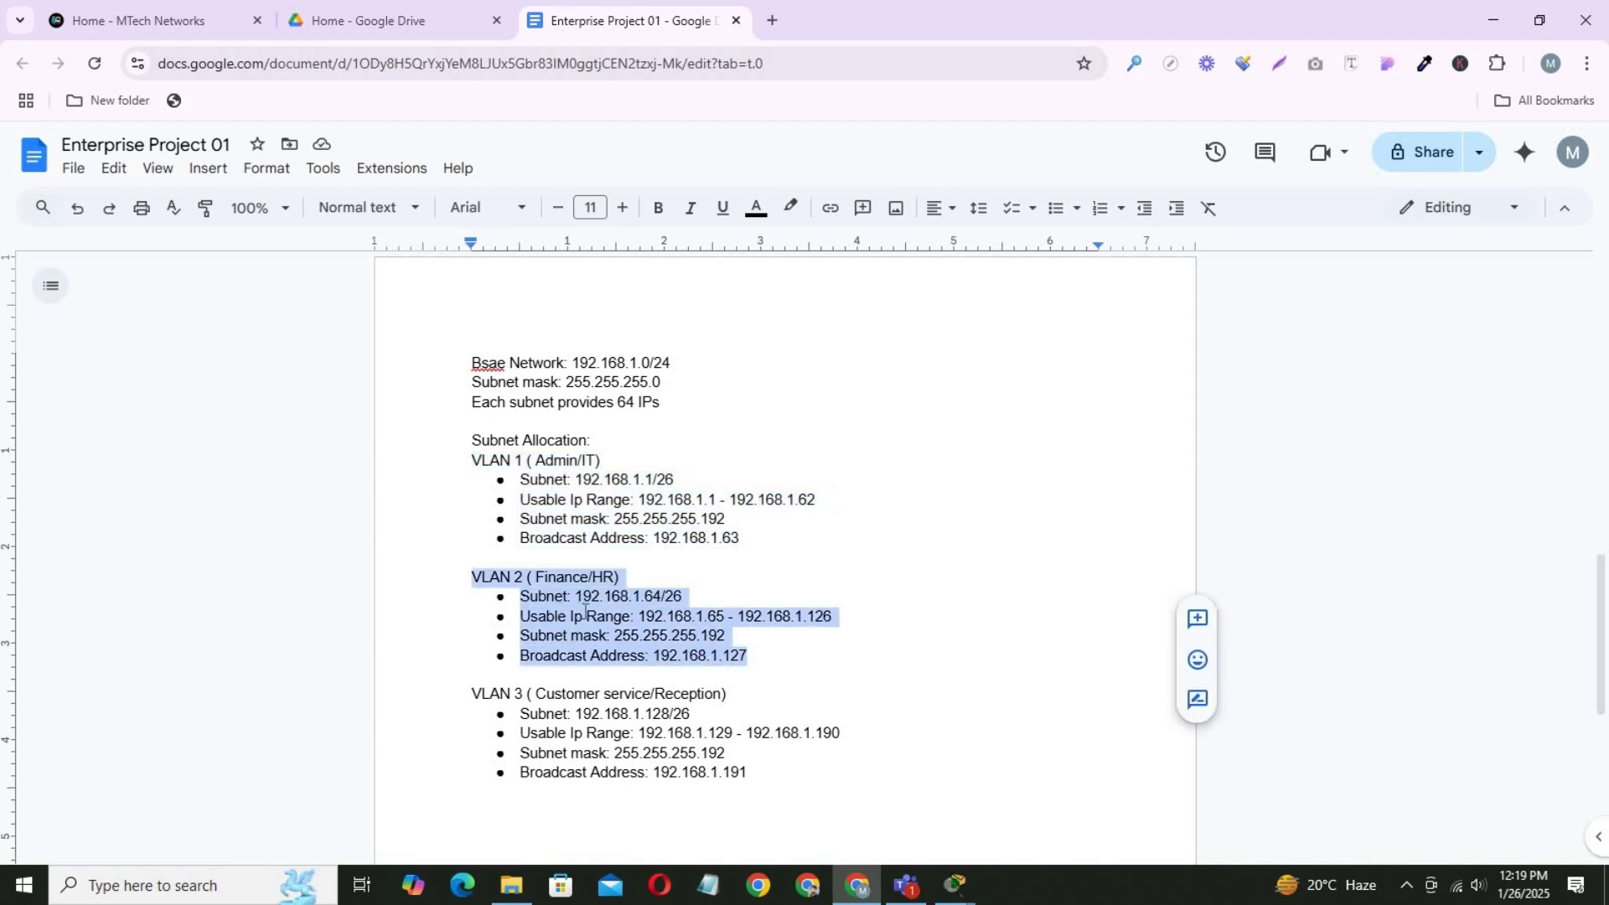
{"action": "mouse_move", "coordinate": [954, 880]}
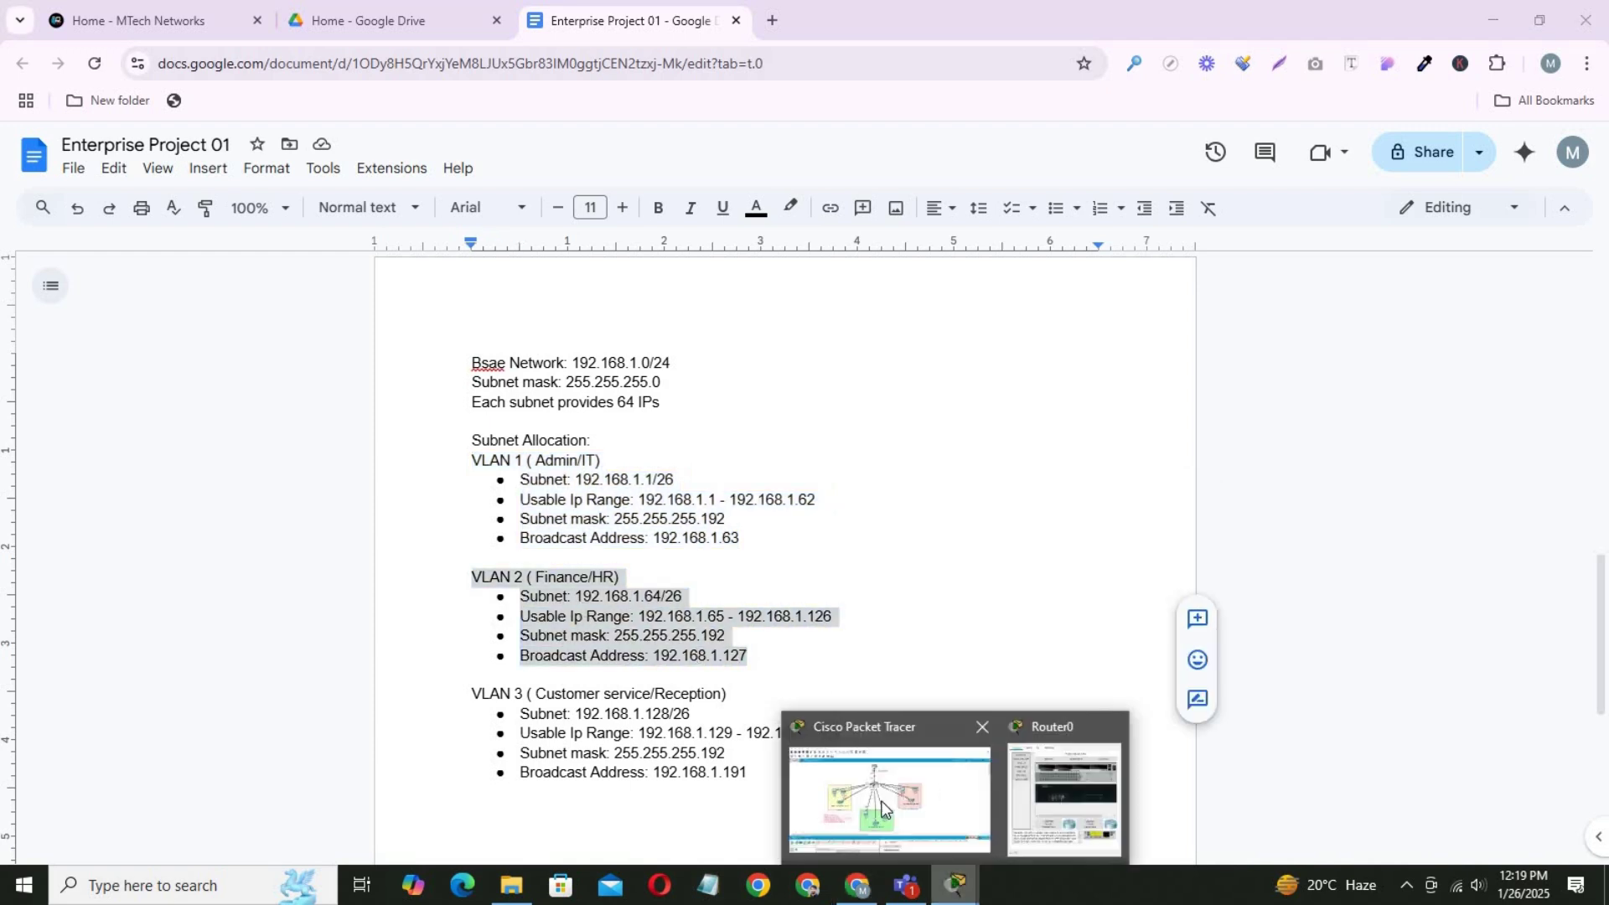
{"action": "left_click", "coordinate": [872, 783]}
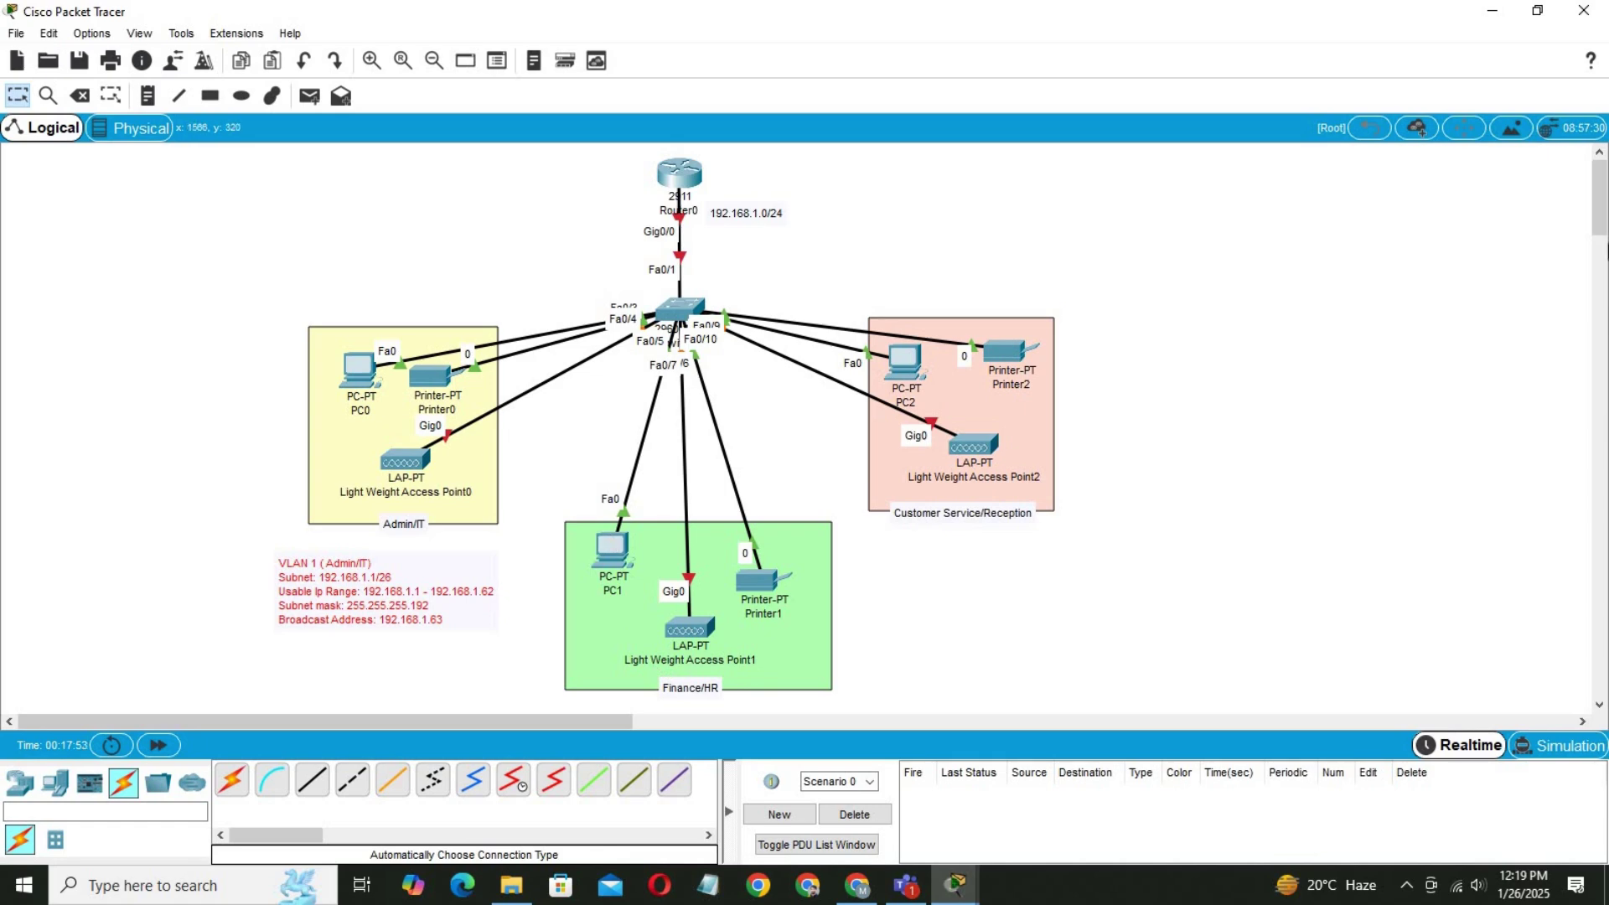
{"action": "left_click_drag", "start_coordinate": [1599, 196], "coordinate": [1599, 242]}
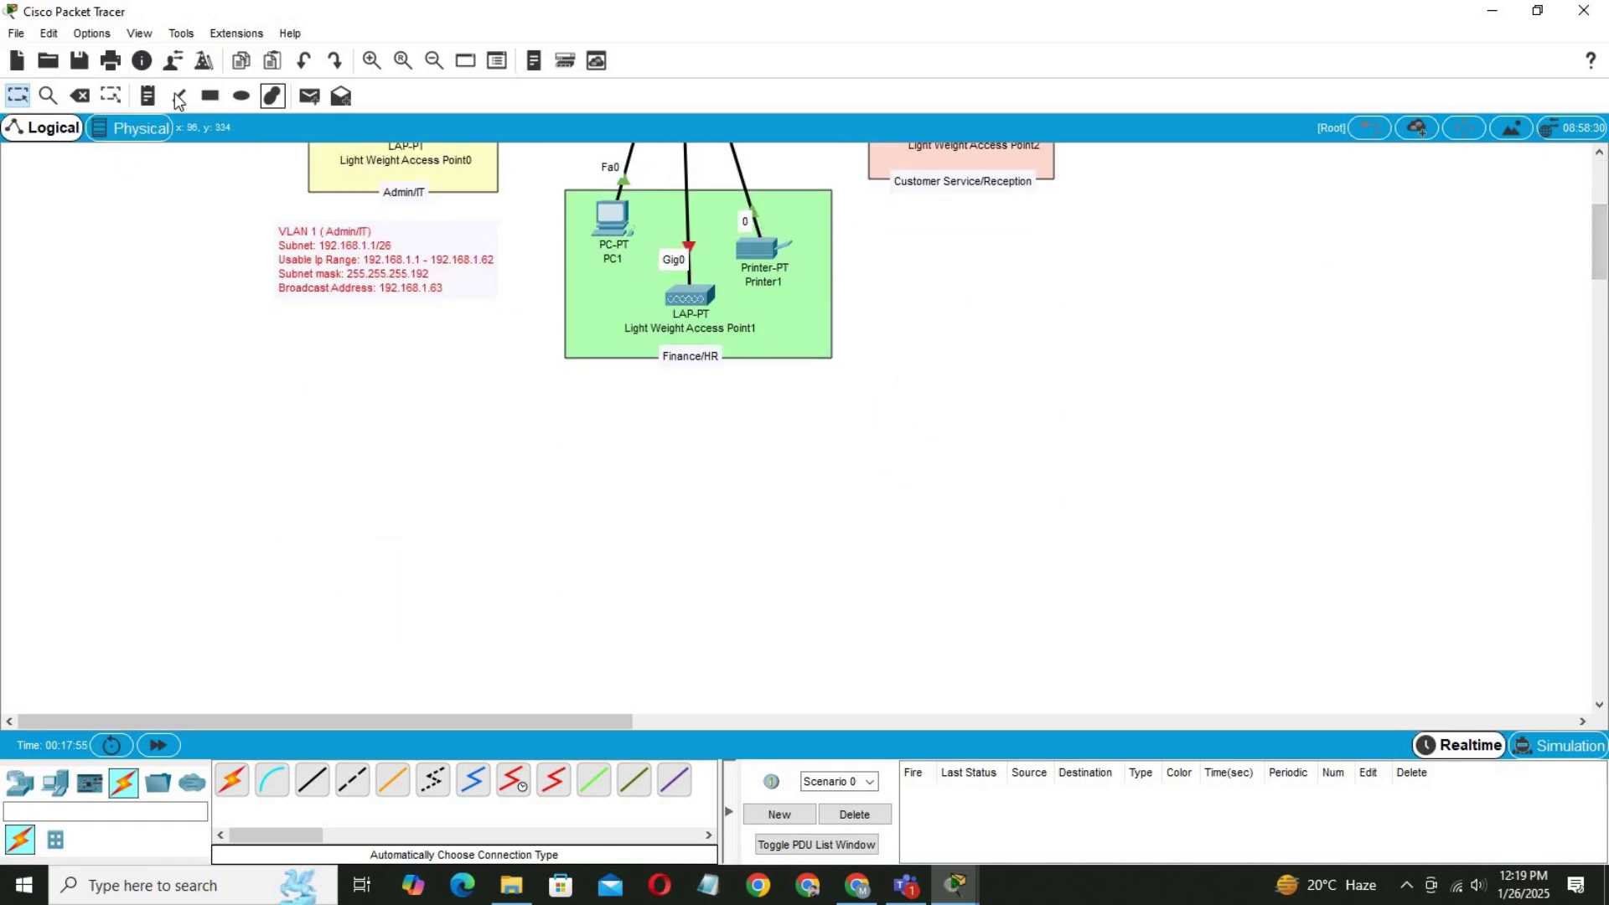
{"action": "left_click", "coordinate": [148, 95]}
{"action": "left_click", "coordinate": [630, 413]}
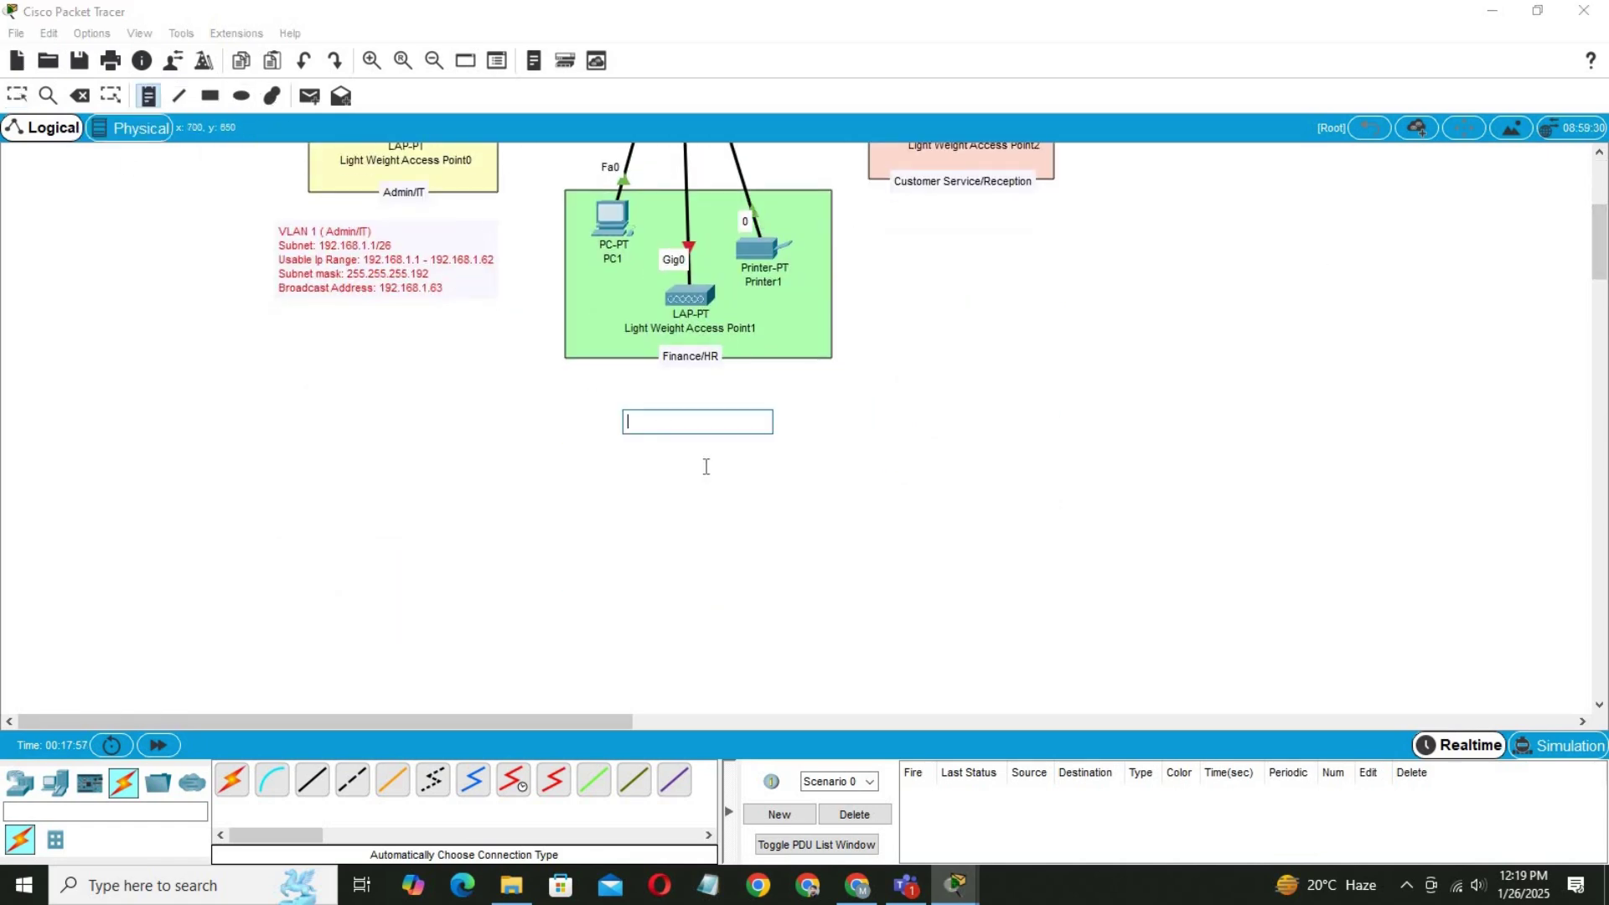
{"action": "key", "text": "ctrl+v"}
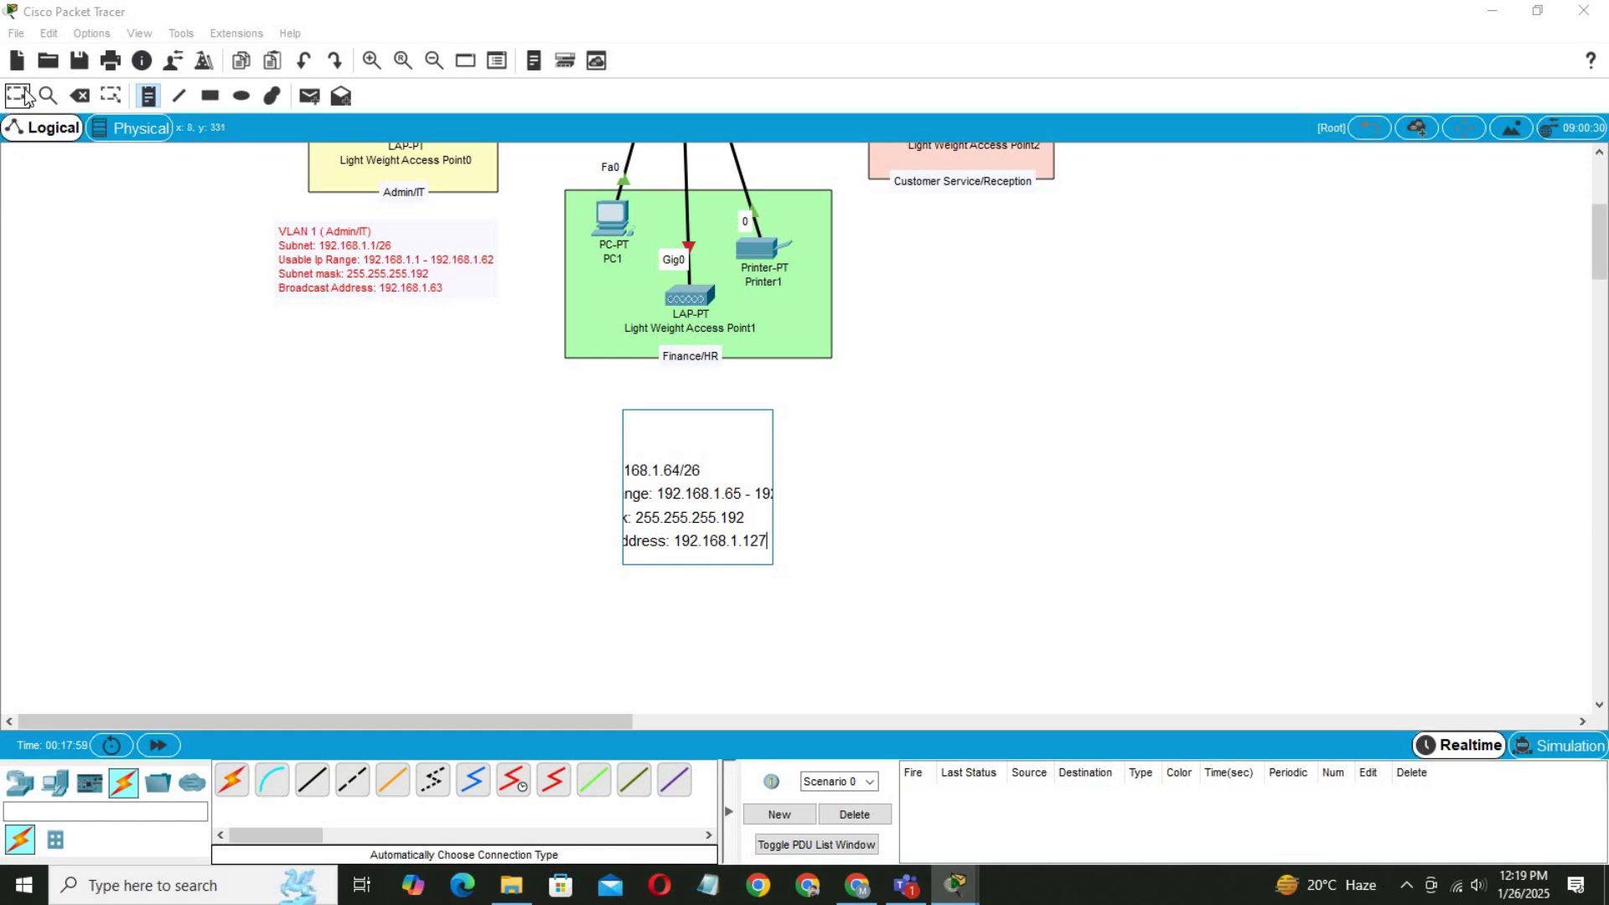
{"action": "left_click", "coordinate": [17, 94]}
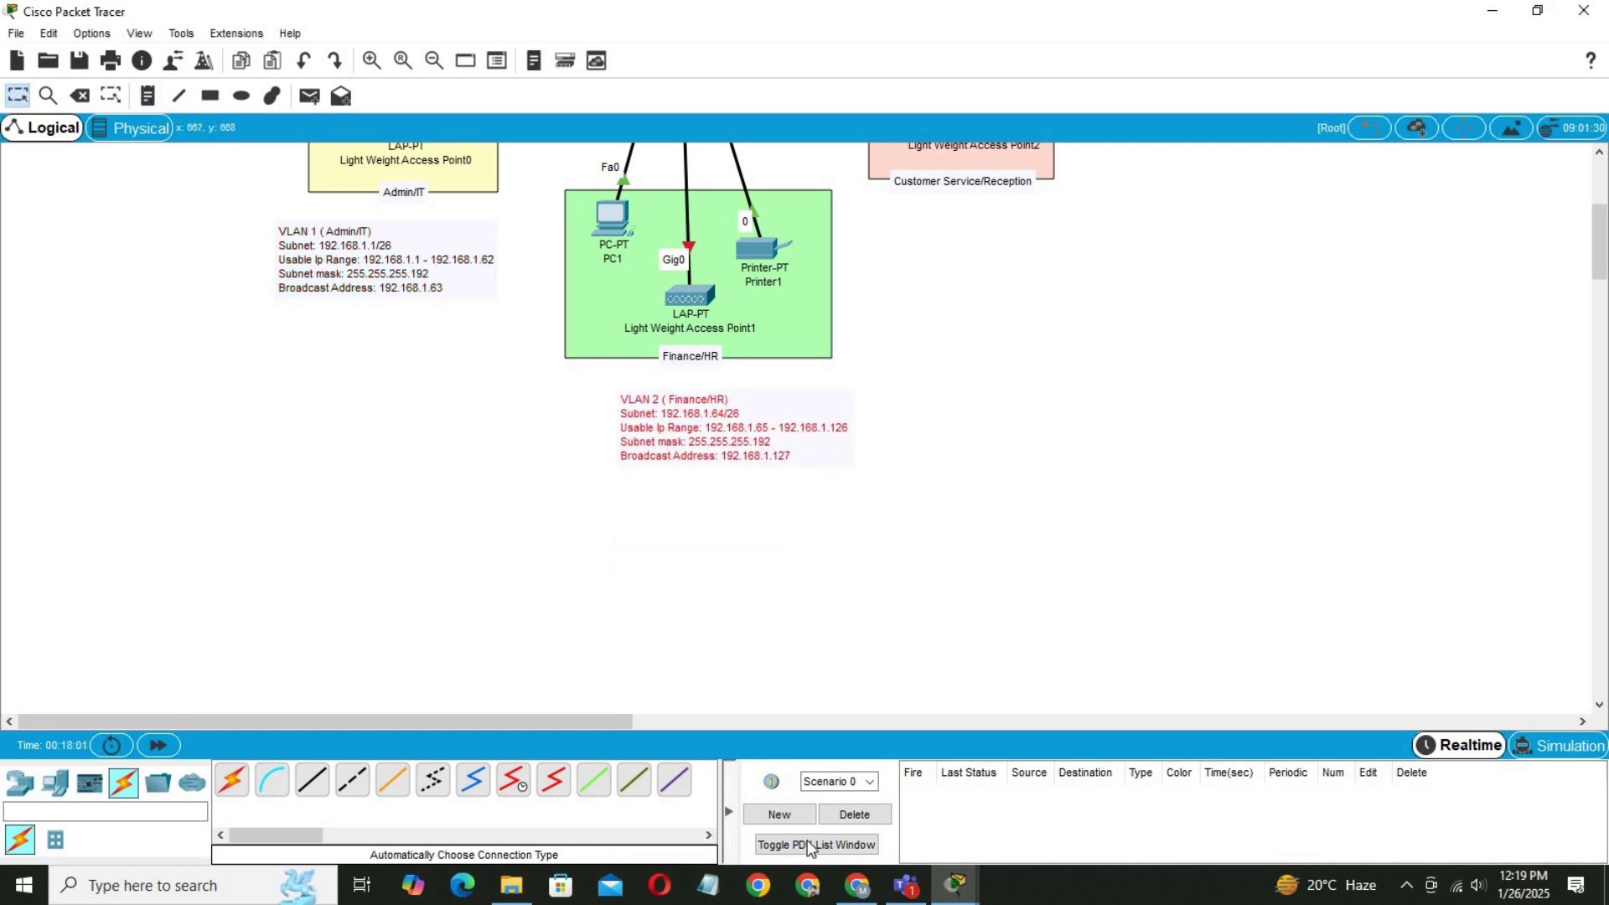
{"action": "left_click", "coordinate": [857, 885]}
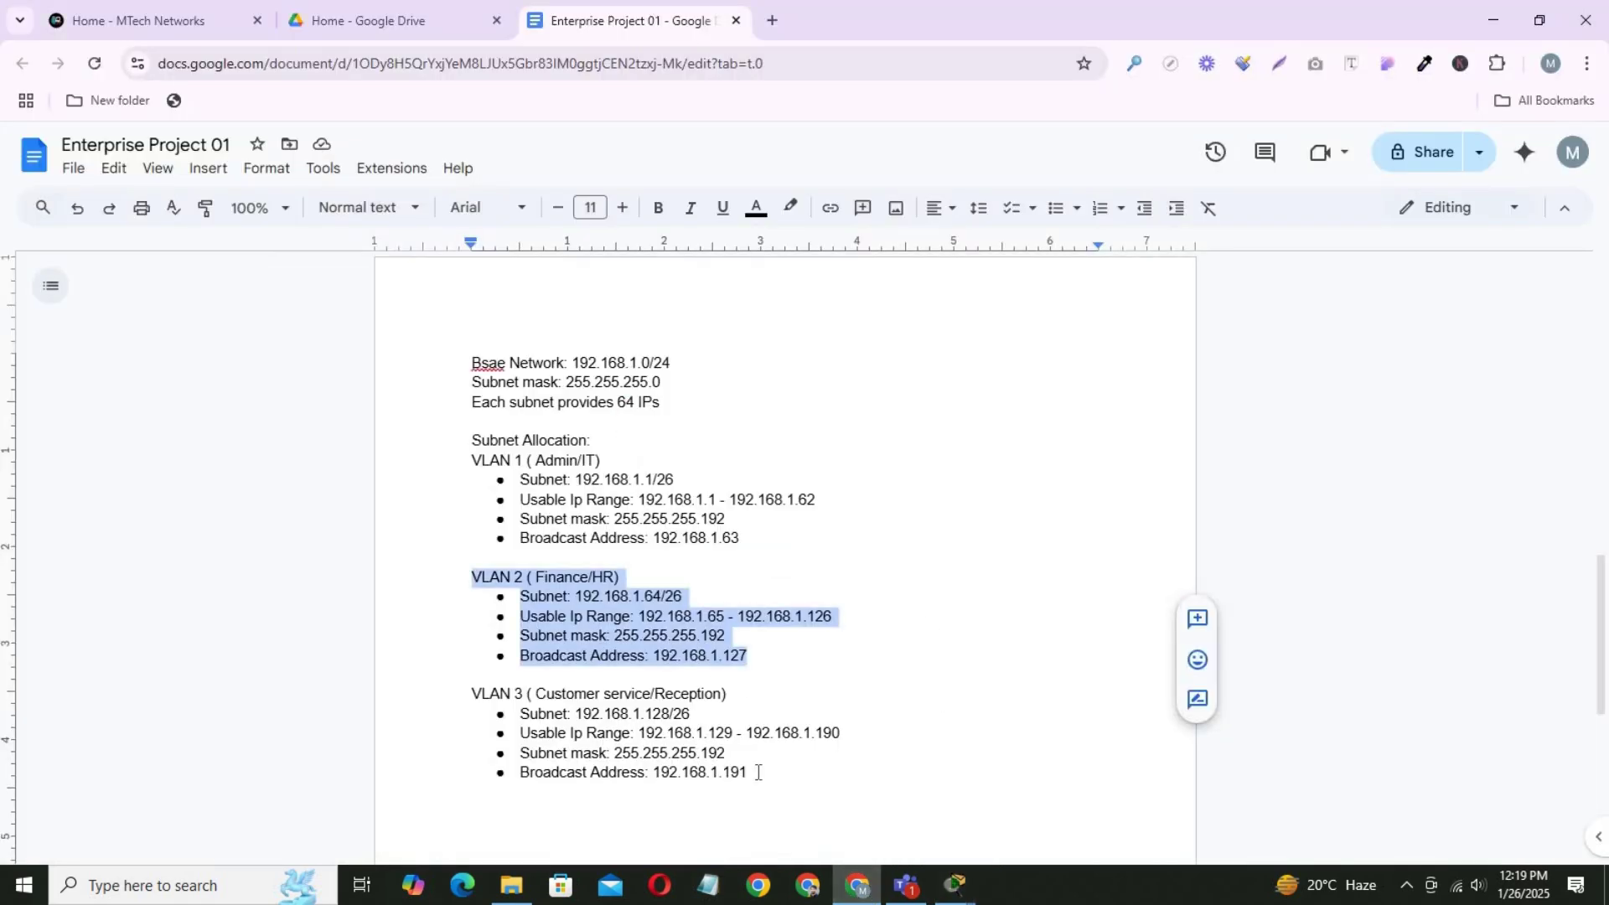
Paste the VLAN 3 (Customer service/Reception) 192.168.1.128/26 block as a note just below that area.
{"action": "left_click_drag", "start_coordinate": [755, 772], "coordinate": [459, 698]}
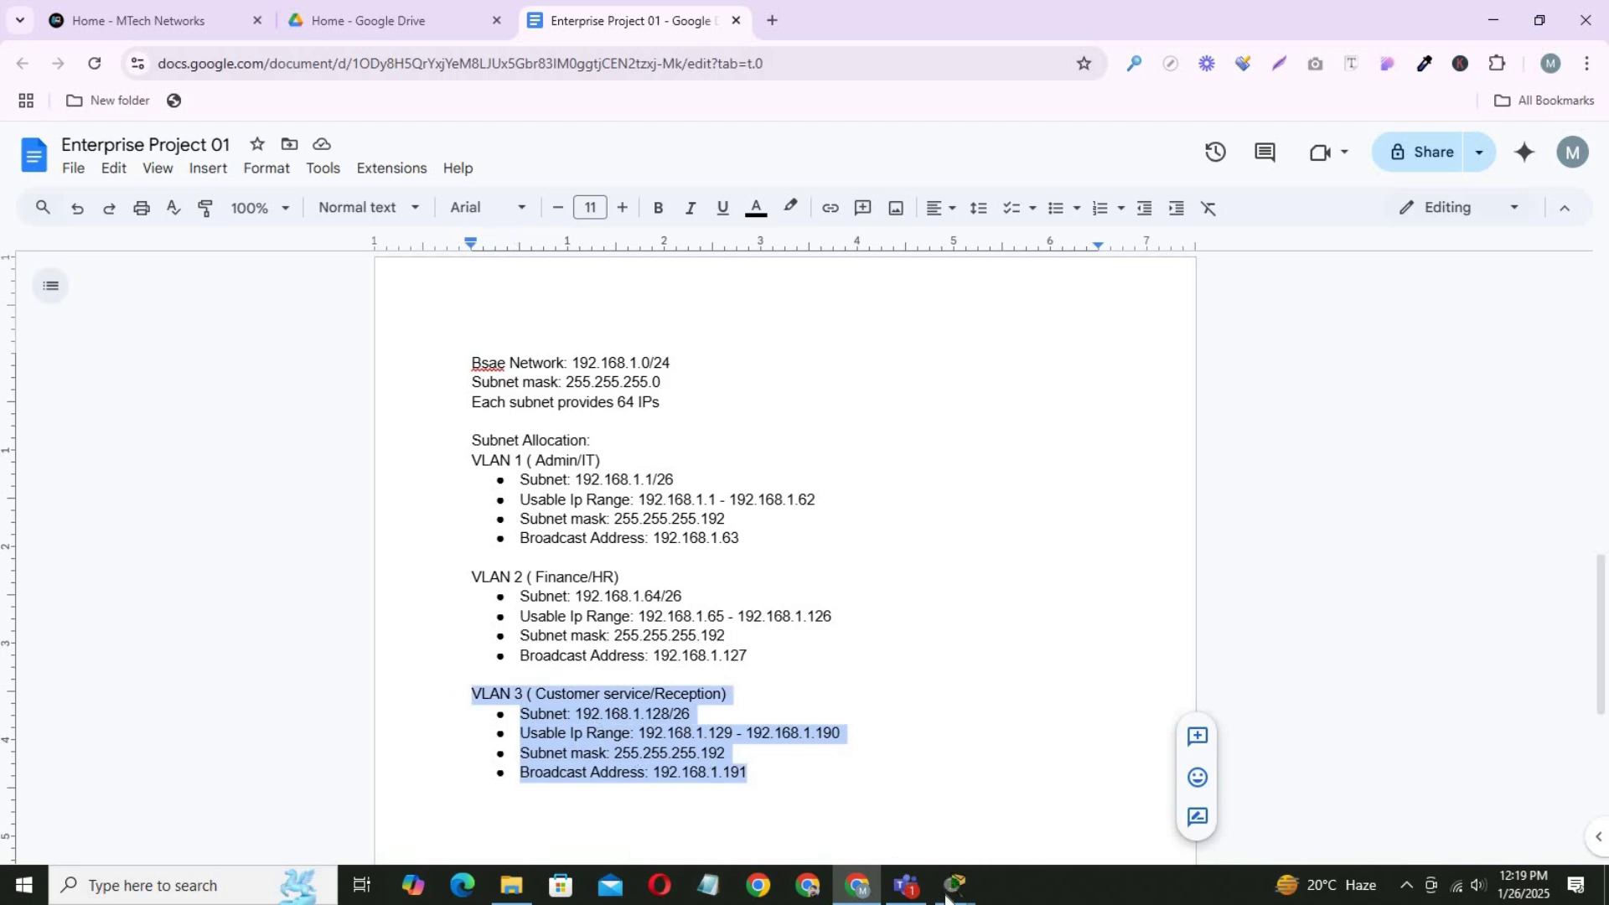
{"action": "mouse_move", "coordinate": [951, 890]}
{"action": "left_click", "coordinate": [828, 820]}
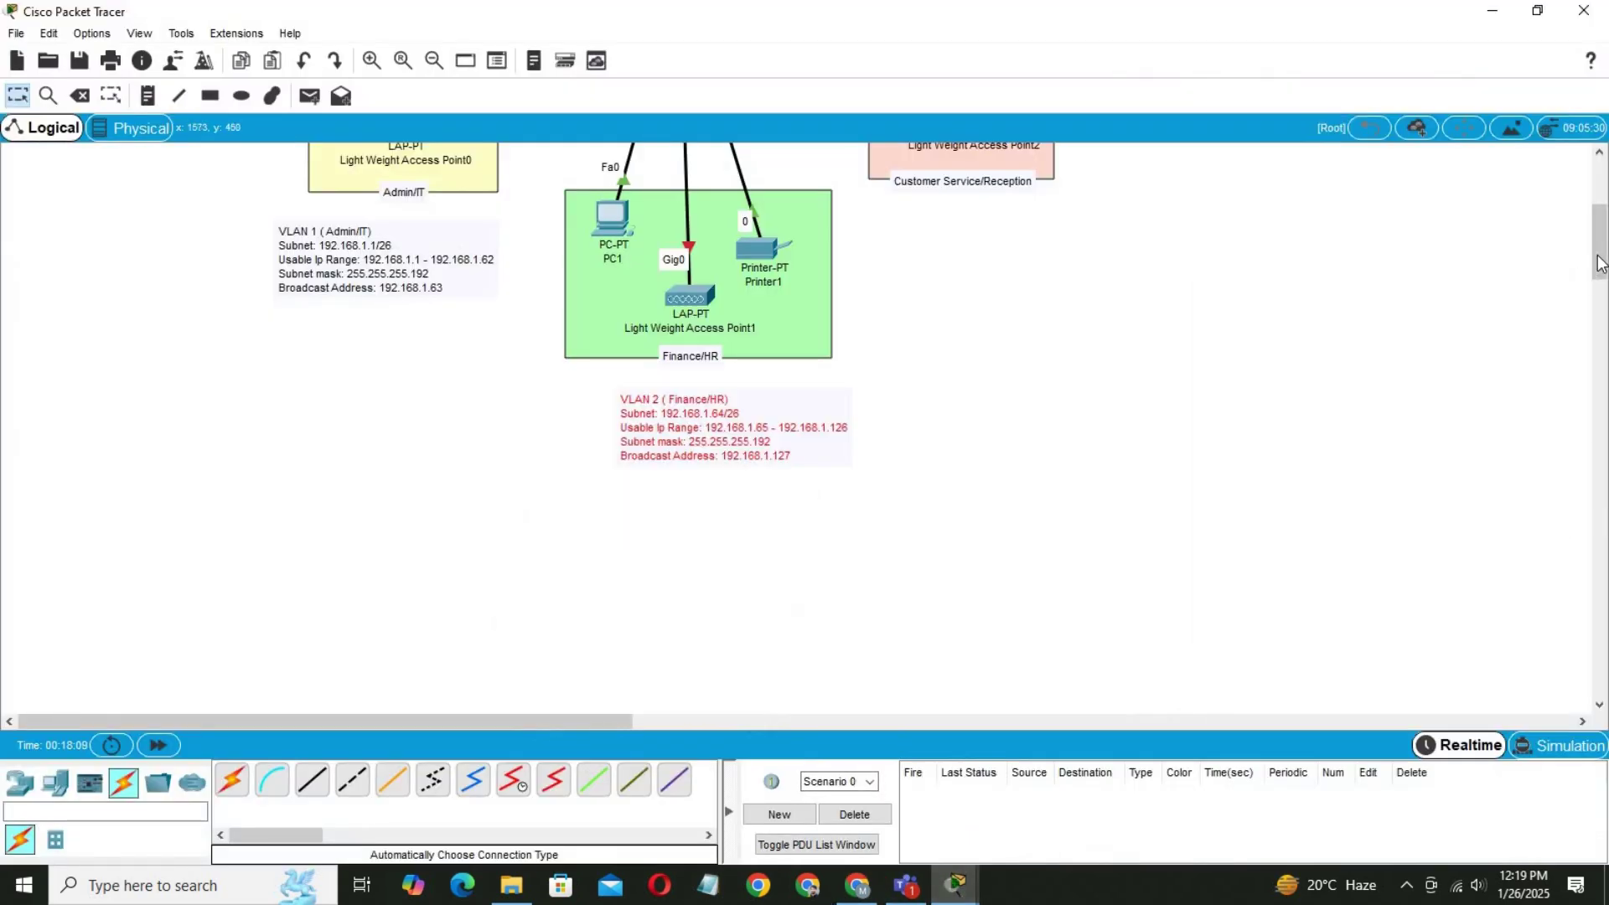
{"action": "left_click_drag", "start_coordinate": [1597, 264], "coordinate": [1533, 280]}
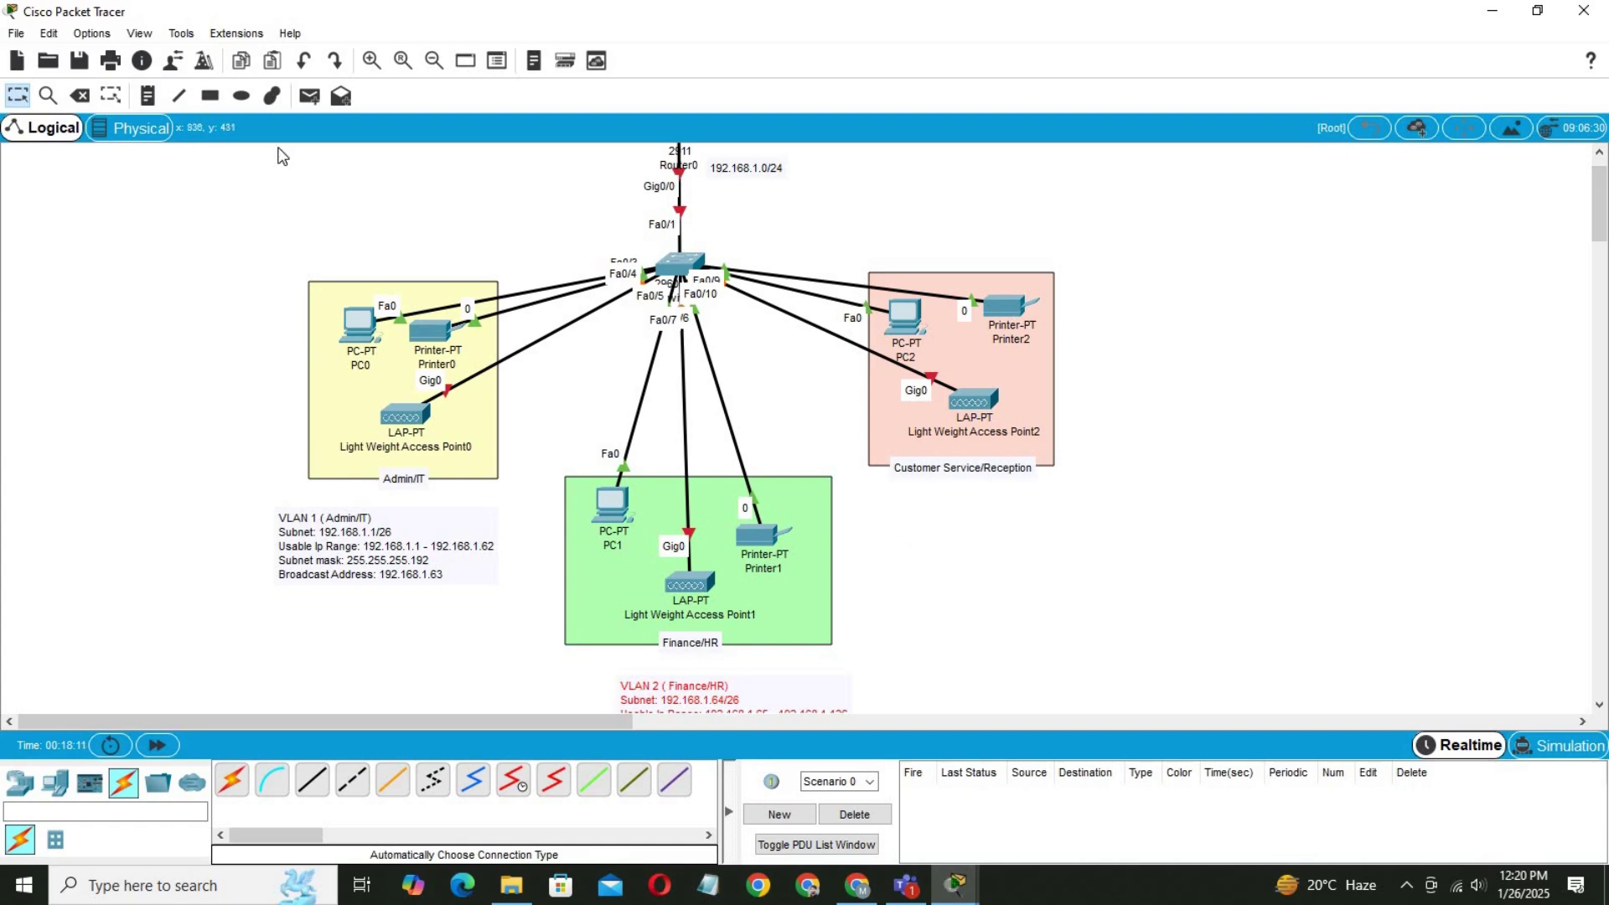
{"action": "left_click", "coordinate": [148, 95]}
{"action": "left_click", "coordinate": [893, 529]}
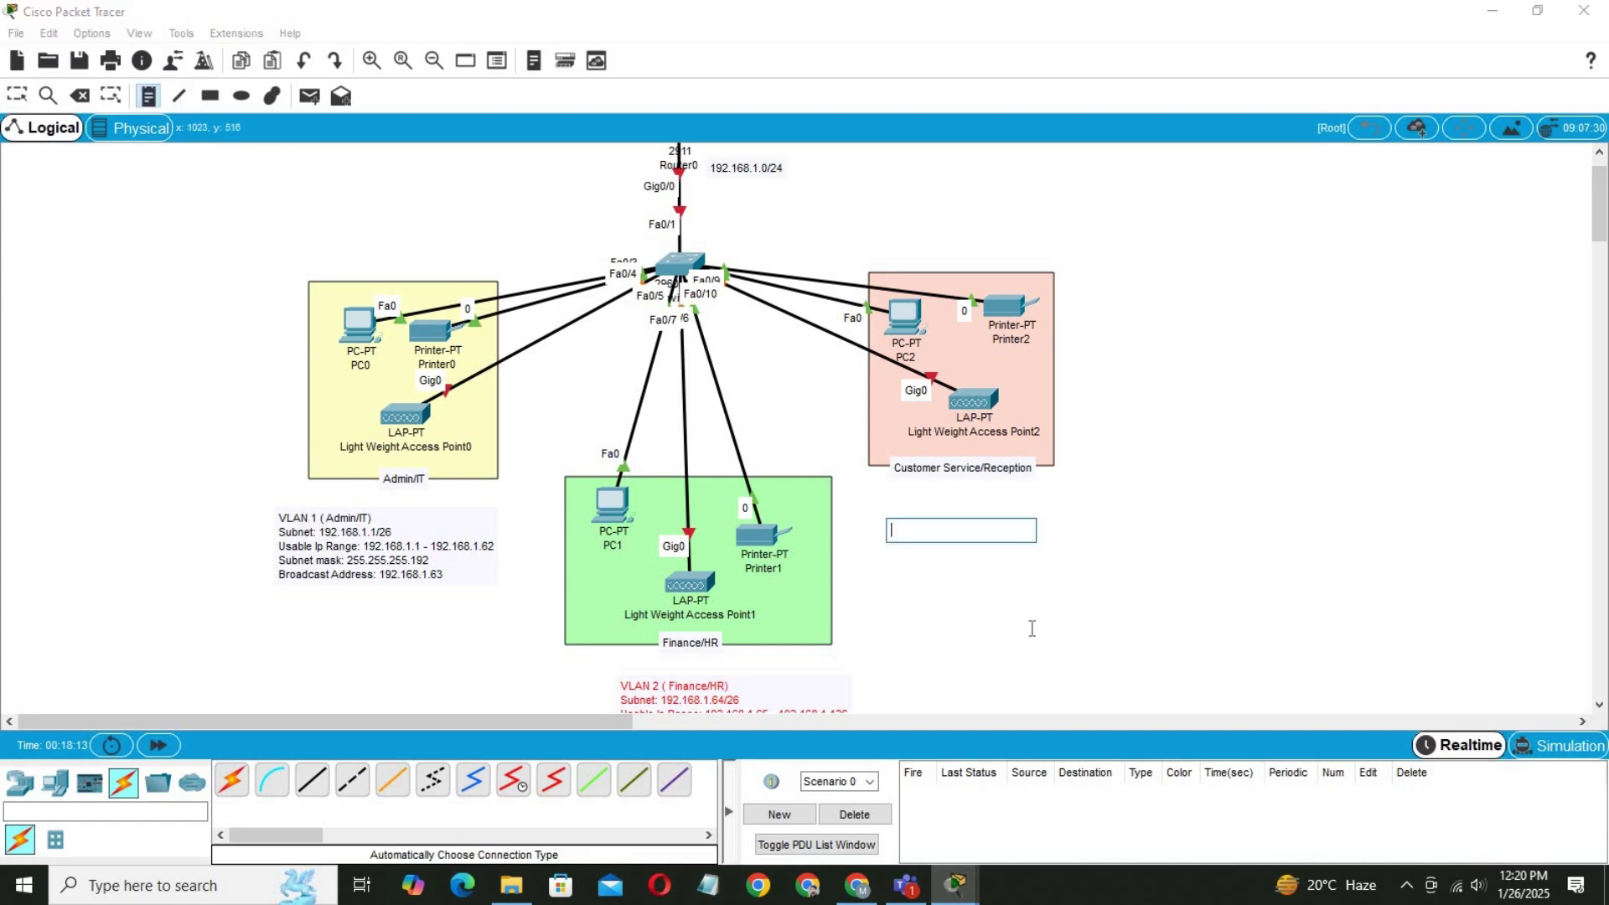
{"action": "type", "text": "VLAN 3 ( Customer Service/Reception) Subnet: 192.168.1.128/26 Usable Ip Range: 192.168.1.129 - 192.168.1.190 Subnet mask: 255.255.255.192 Broadcast Address: 192.168.1.191"}
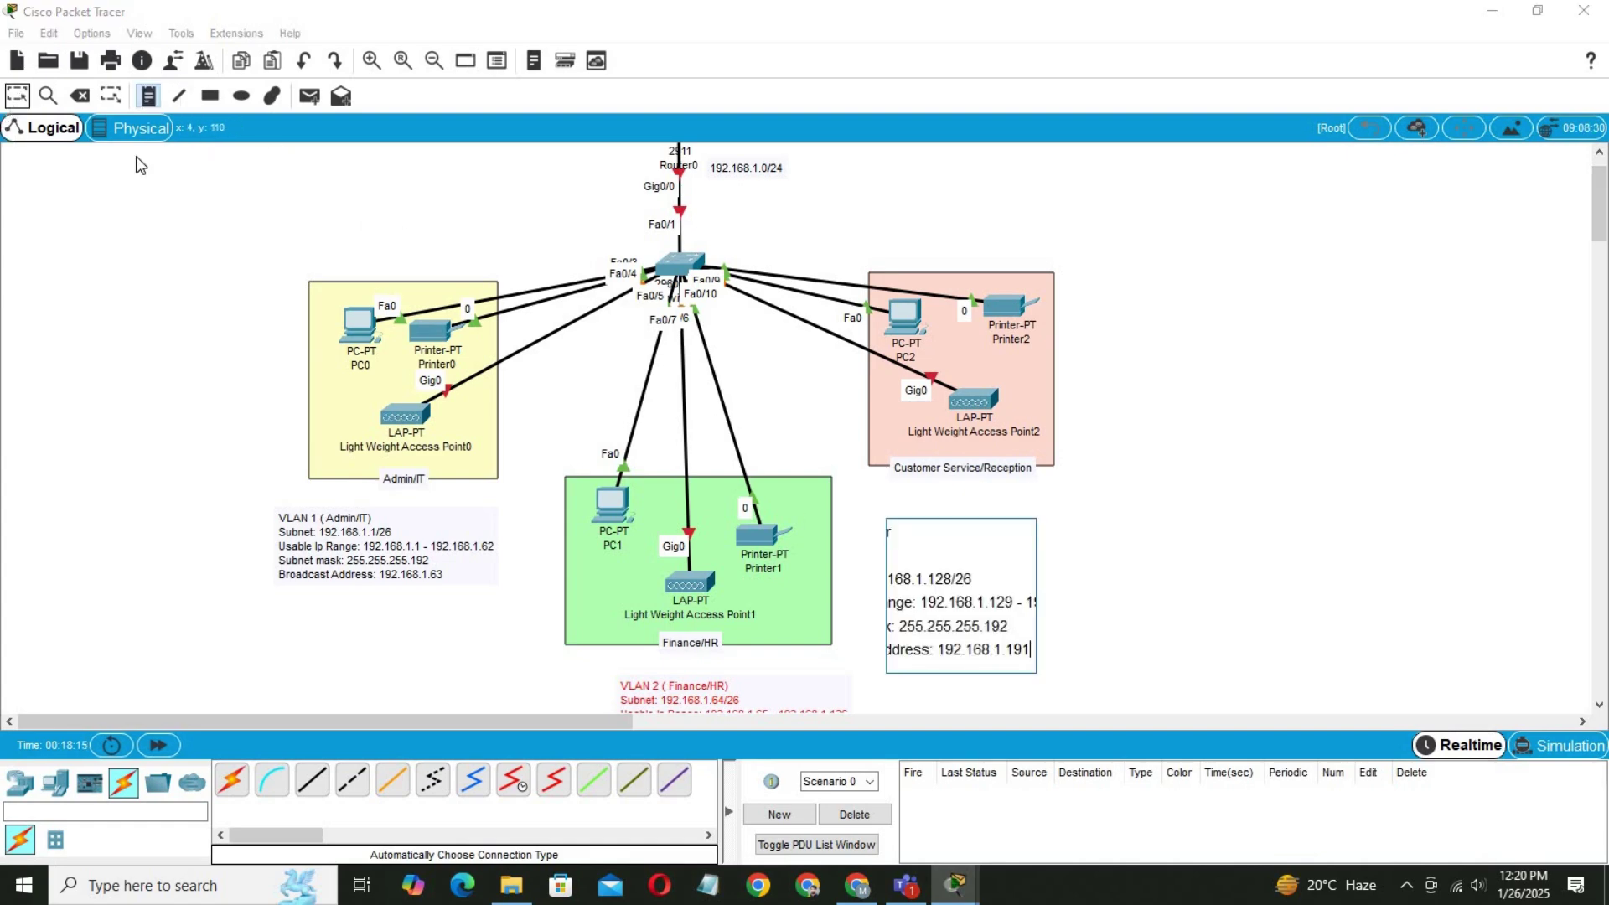
{"action": "key", "text": "Escape"}
{"action": "left_click_drag", "start_coordinate": [1008, 555], "coordinate": [1000, 539]}
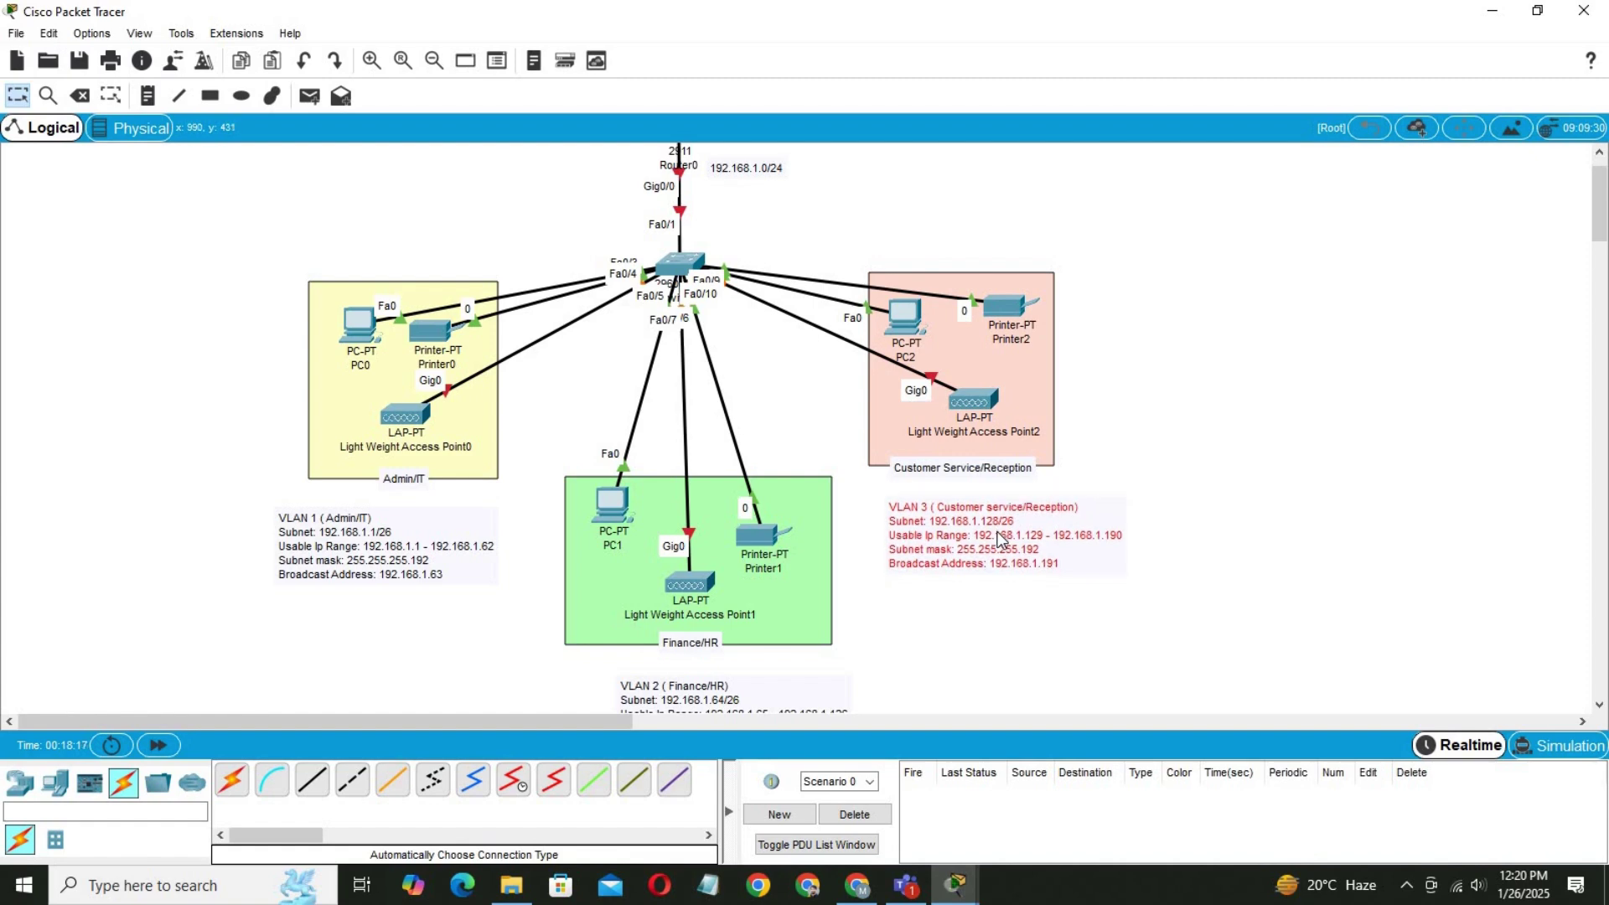
{"action": "left_click", "coordinate": [1257, 471]}
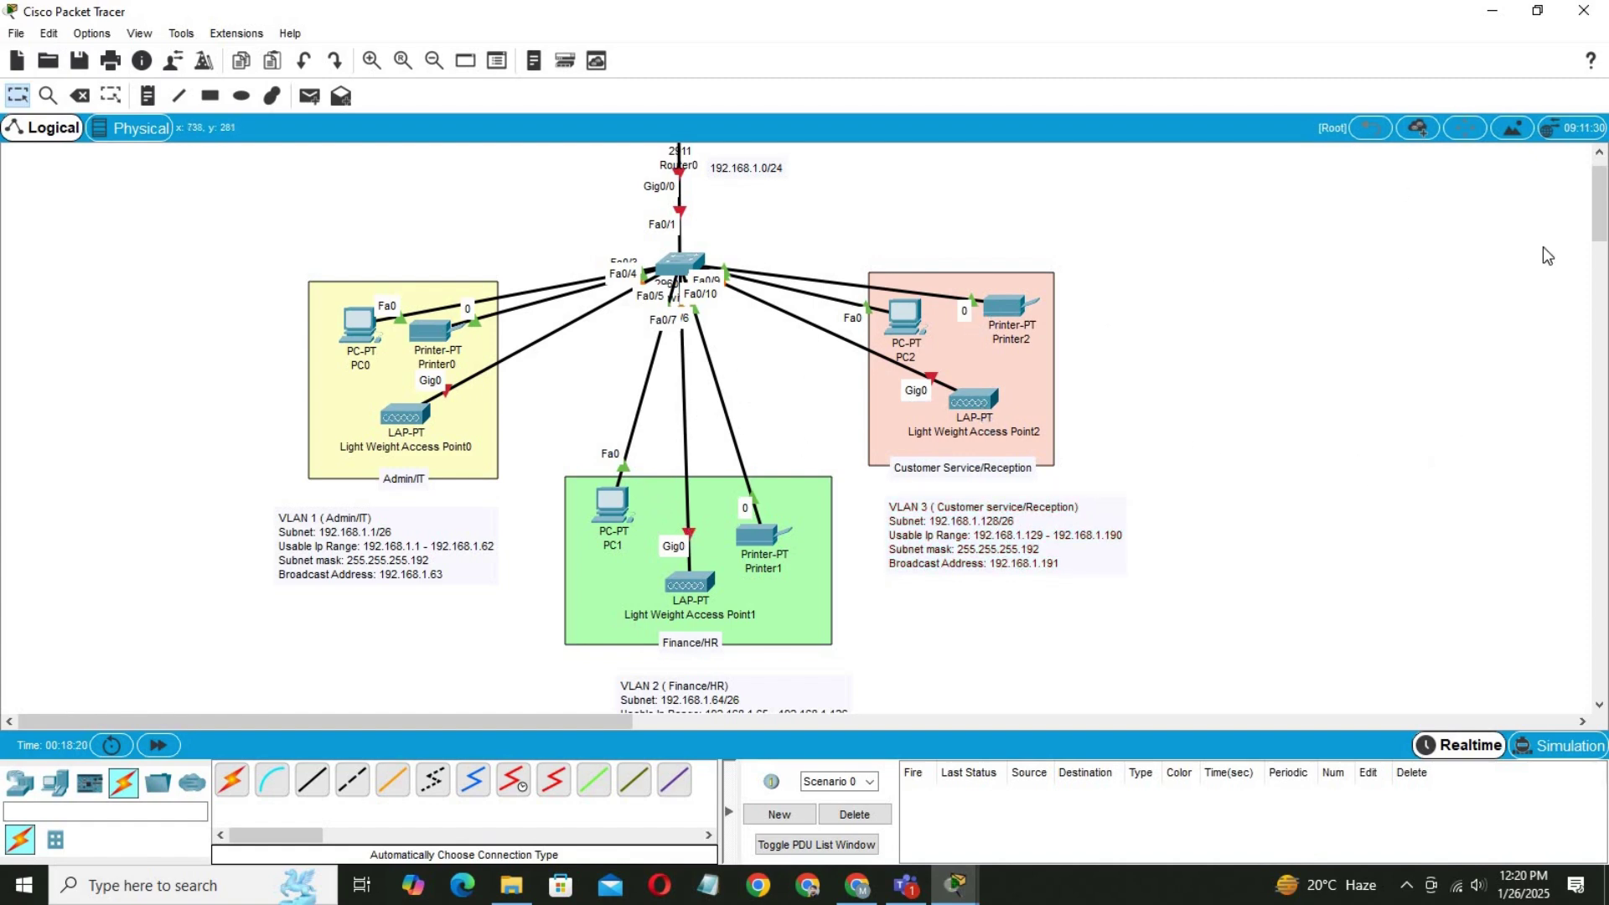
{"action": "scroll", "coordinate": [1596, 222], "scroll_direction": "up", "scroll_amount": 2}
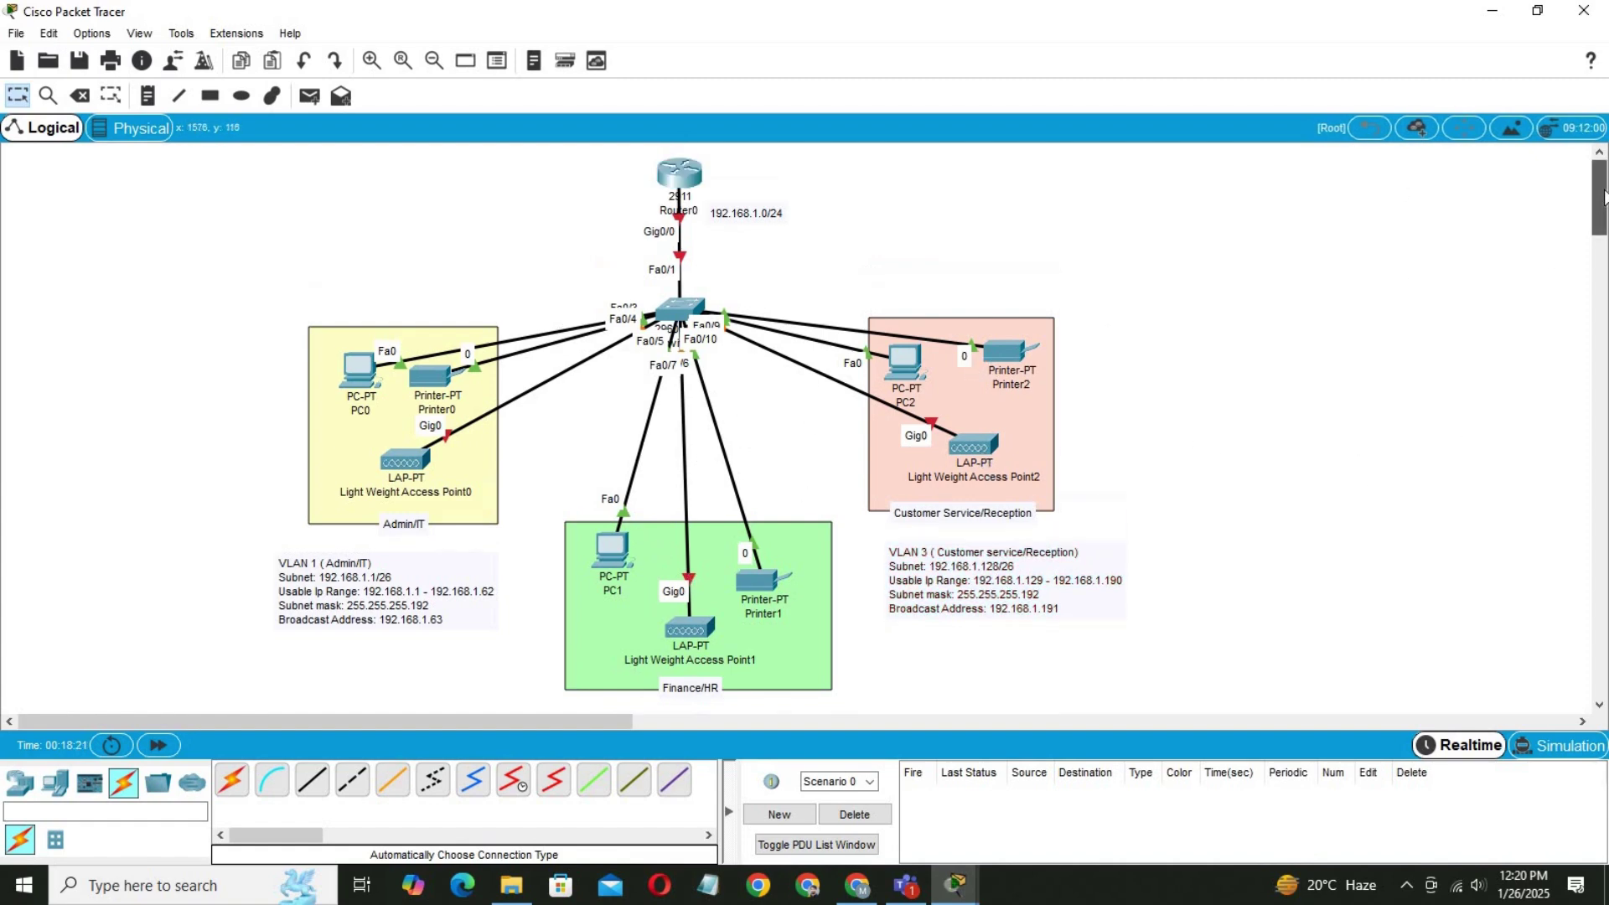
Plug the ACCESS_POINT_POWER_ADAPTER into Light Weight Access Points 0, 1 and 2.
{"action": "left_click", "coordinate": [402, 463]}
{"action": "left_click_drag", "start_coordinate": [568, 264], "coordinate": [962, 304]}
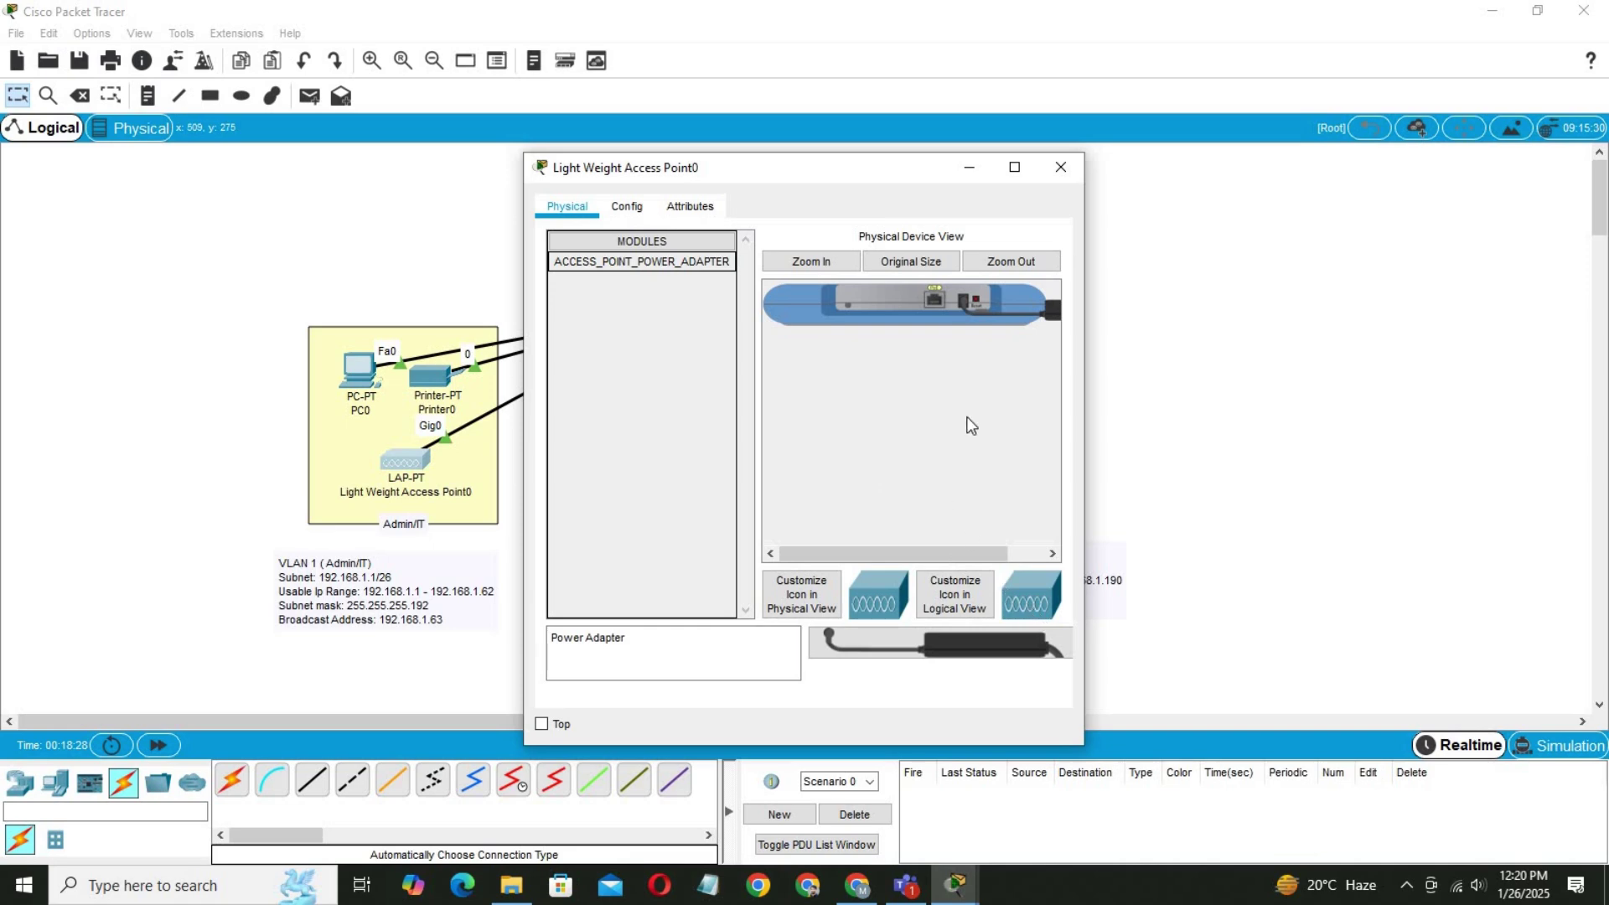
{"action": "left_click", "coordinate": [1061, 171]}
{"action": "left_click", "coordinate": [709, 636]}
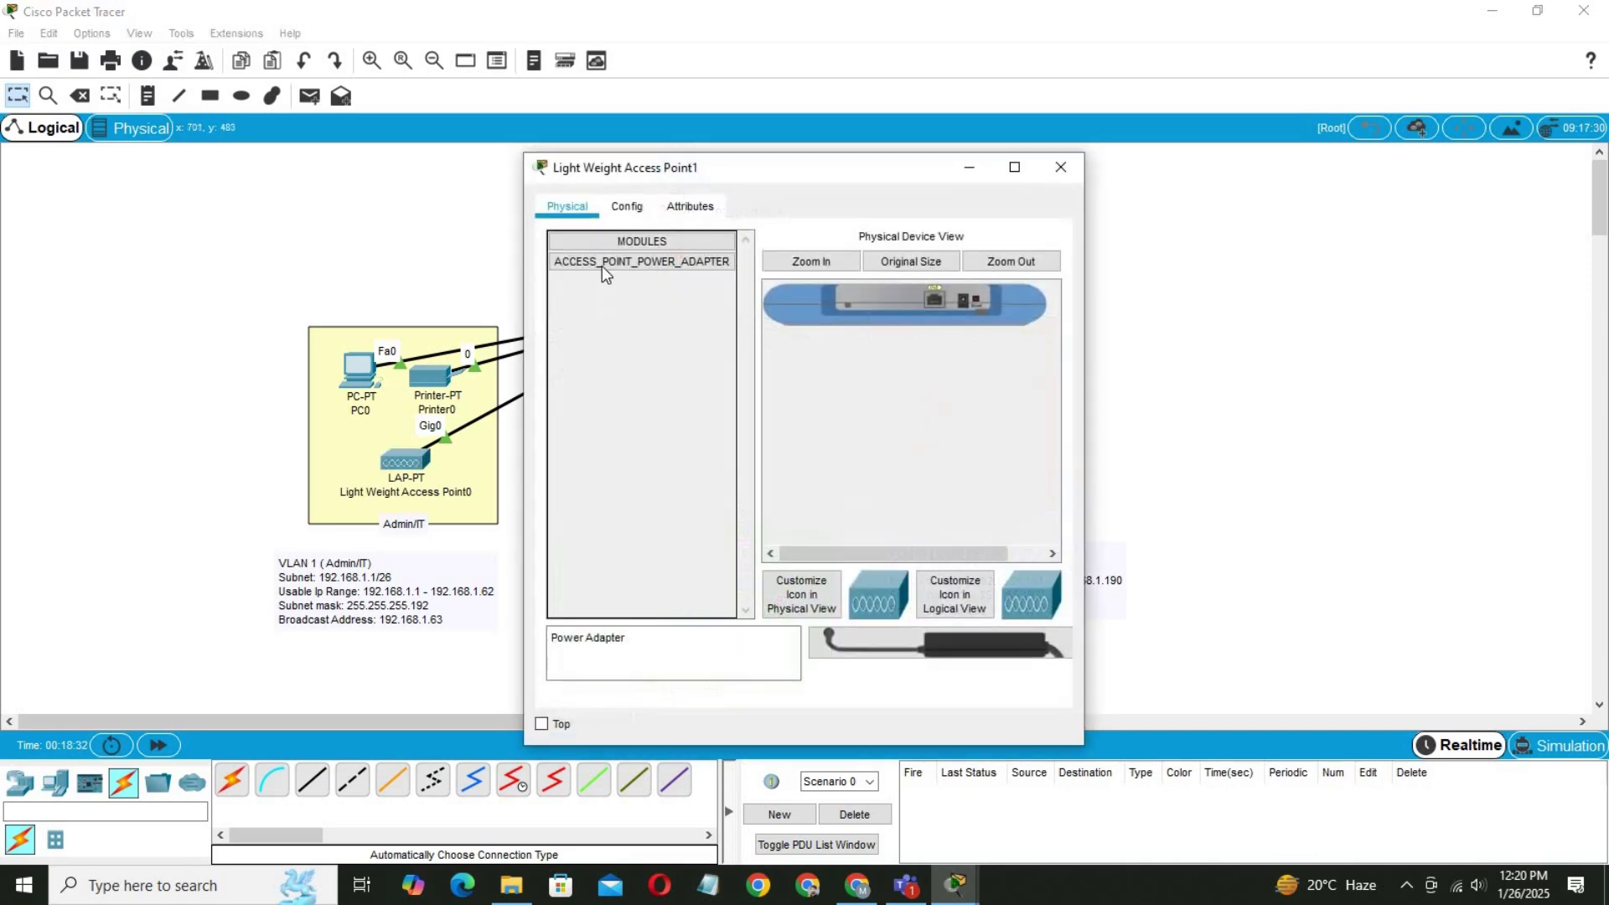
{"action": "left_click_drag", "start_coordinate": [602, 265], "coordinate": [961, 313]}
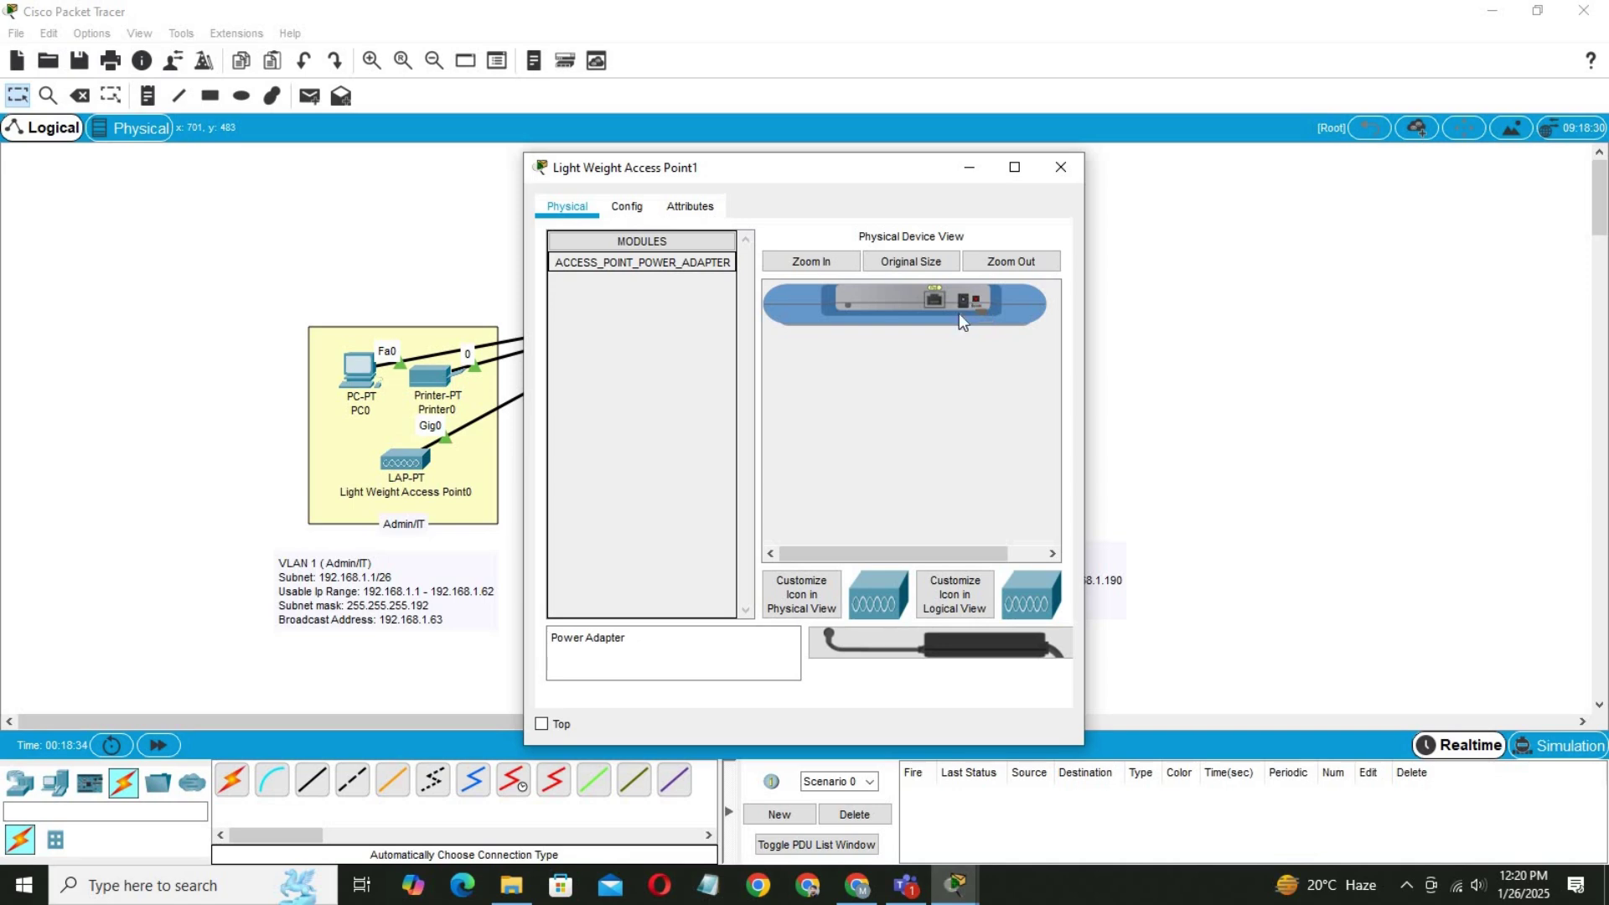
{"action": "left_click_drag", "start_coordinate": [697, 265], "coordinate": [971, 305]}
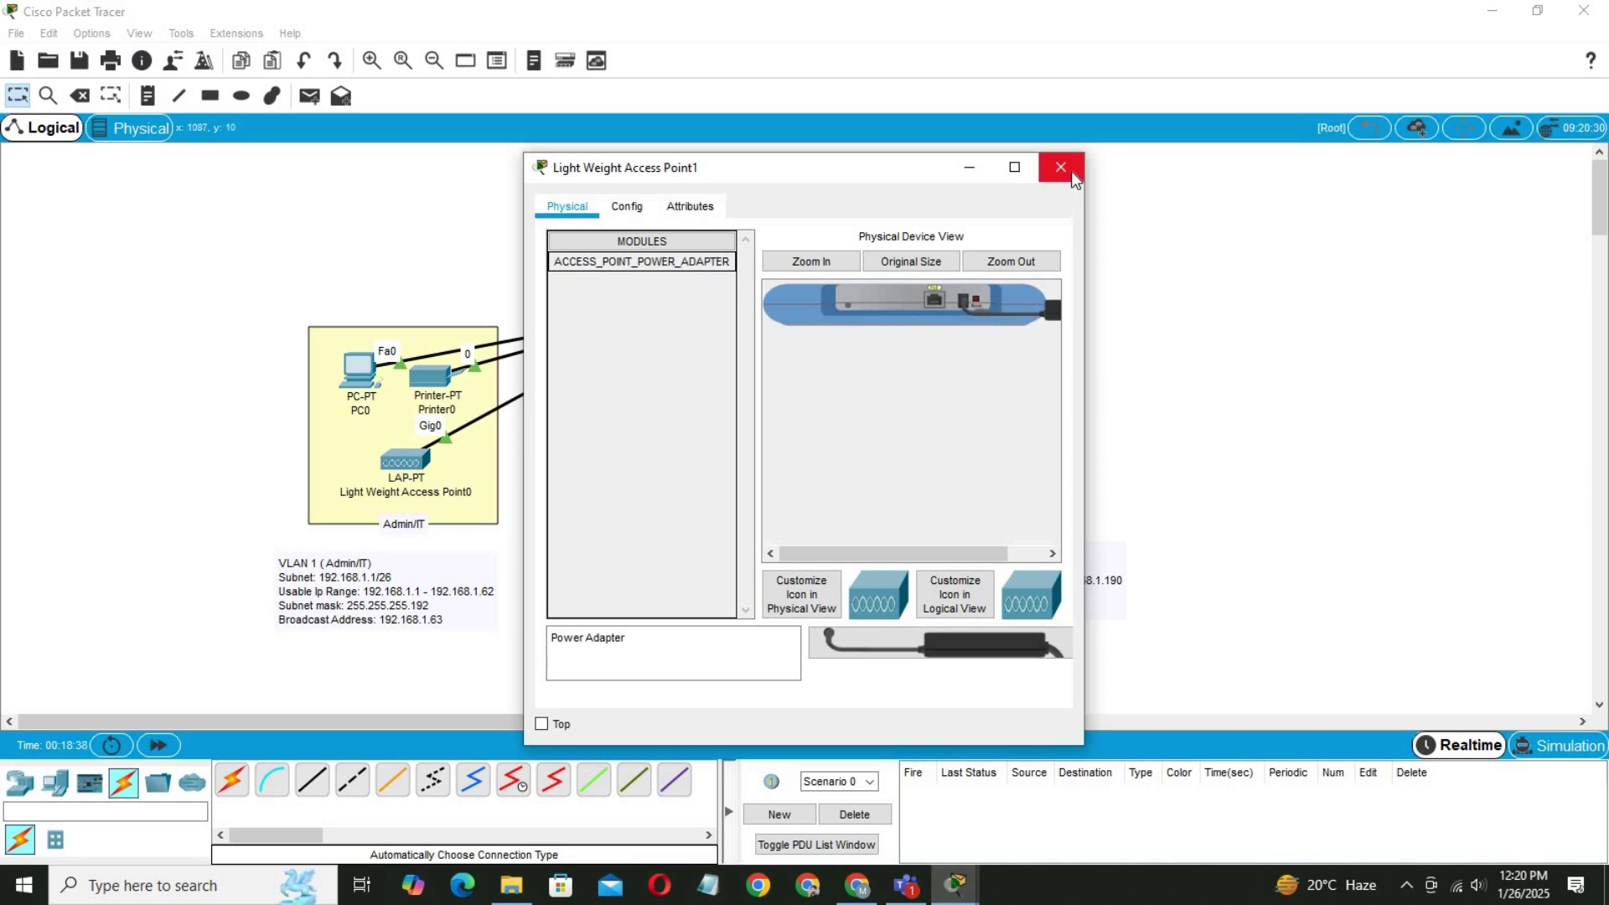
{"action": "left_click", "coordinate": [1061, 167]}
{"action": "left_click", "coordinate": [974, 444]}
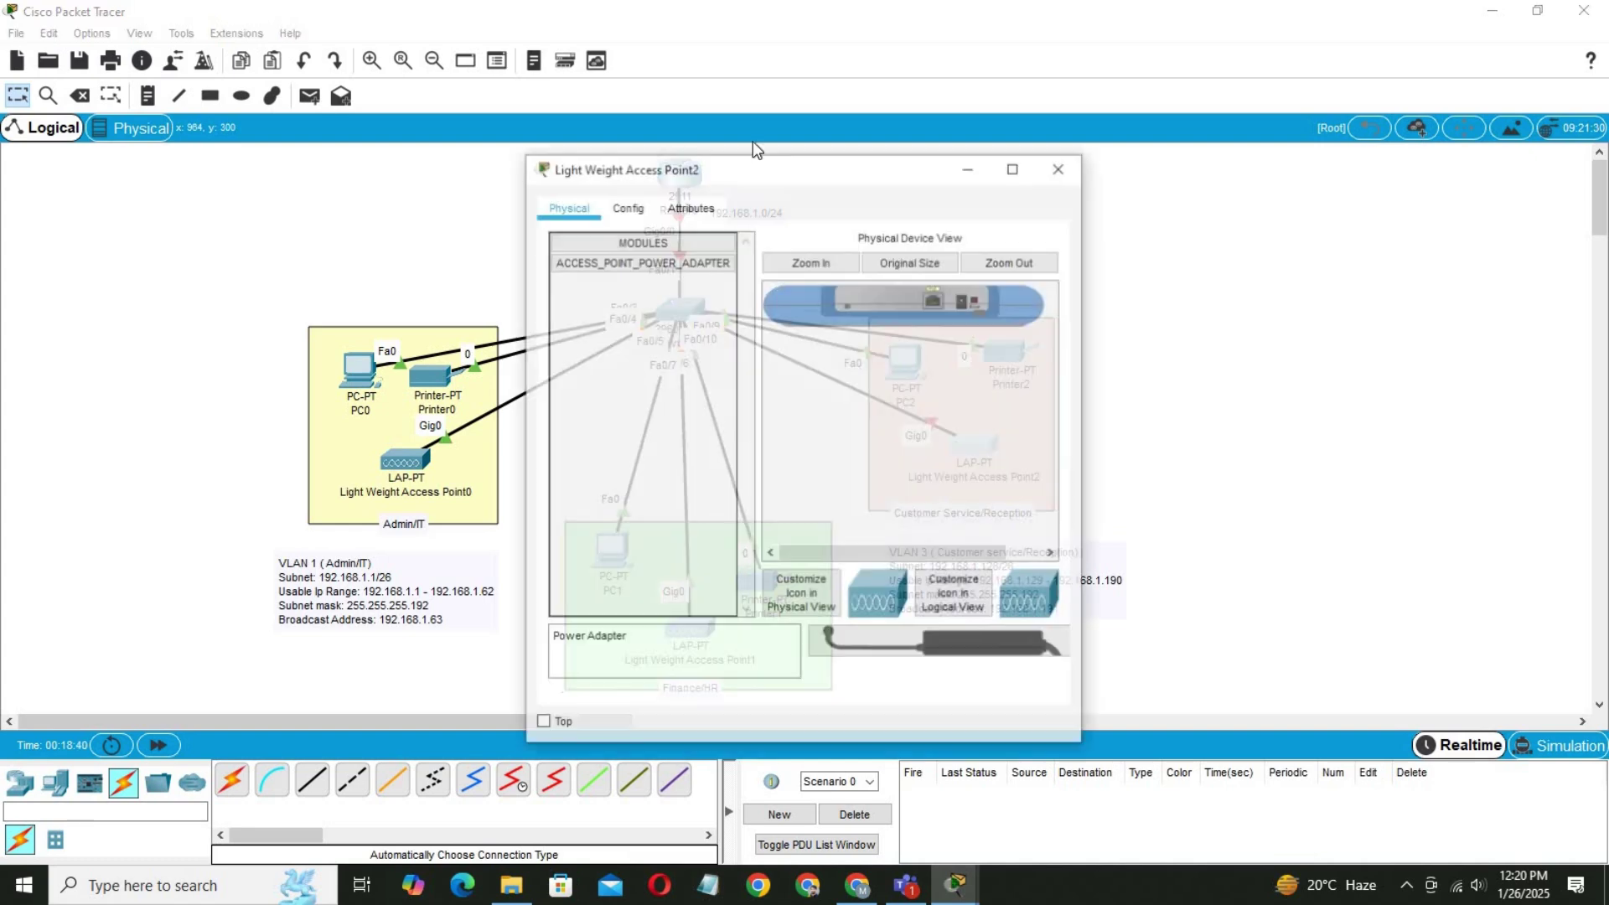
{"action": "left_click_drag", "start_coordinate": [636, 265], "coordinate": [965, 301]}
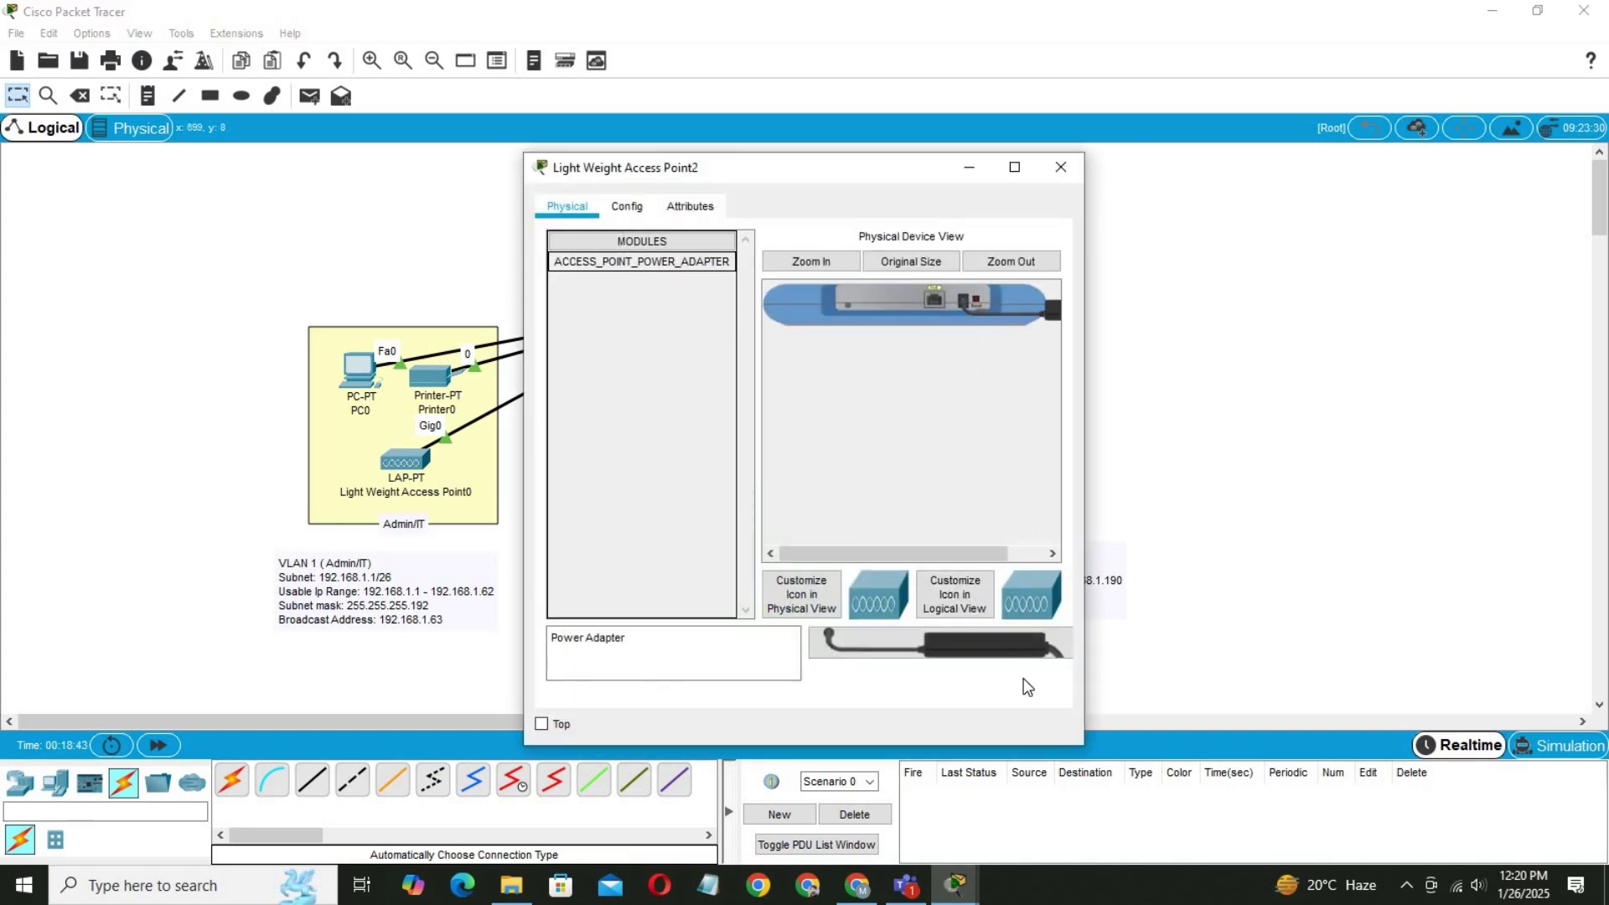
{"action": "left_click", "coordinate": [1062, 166]}
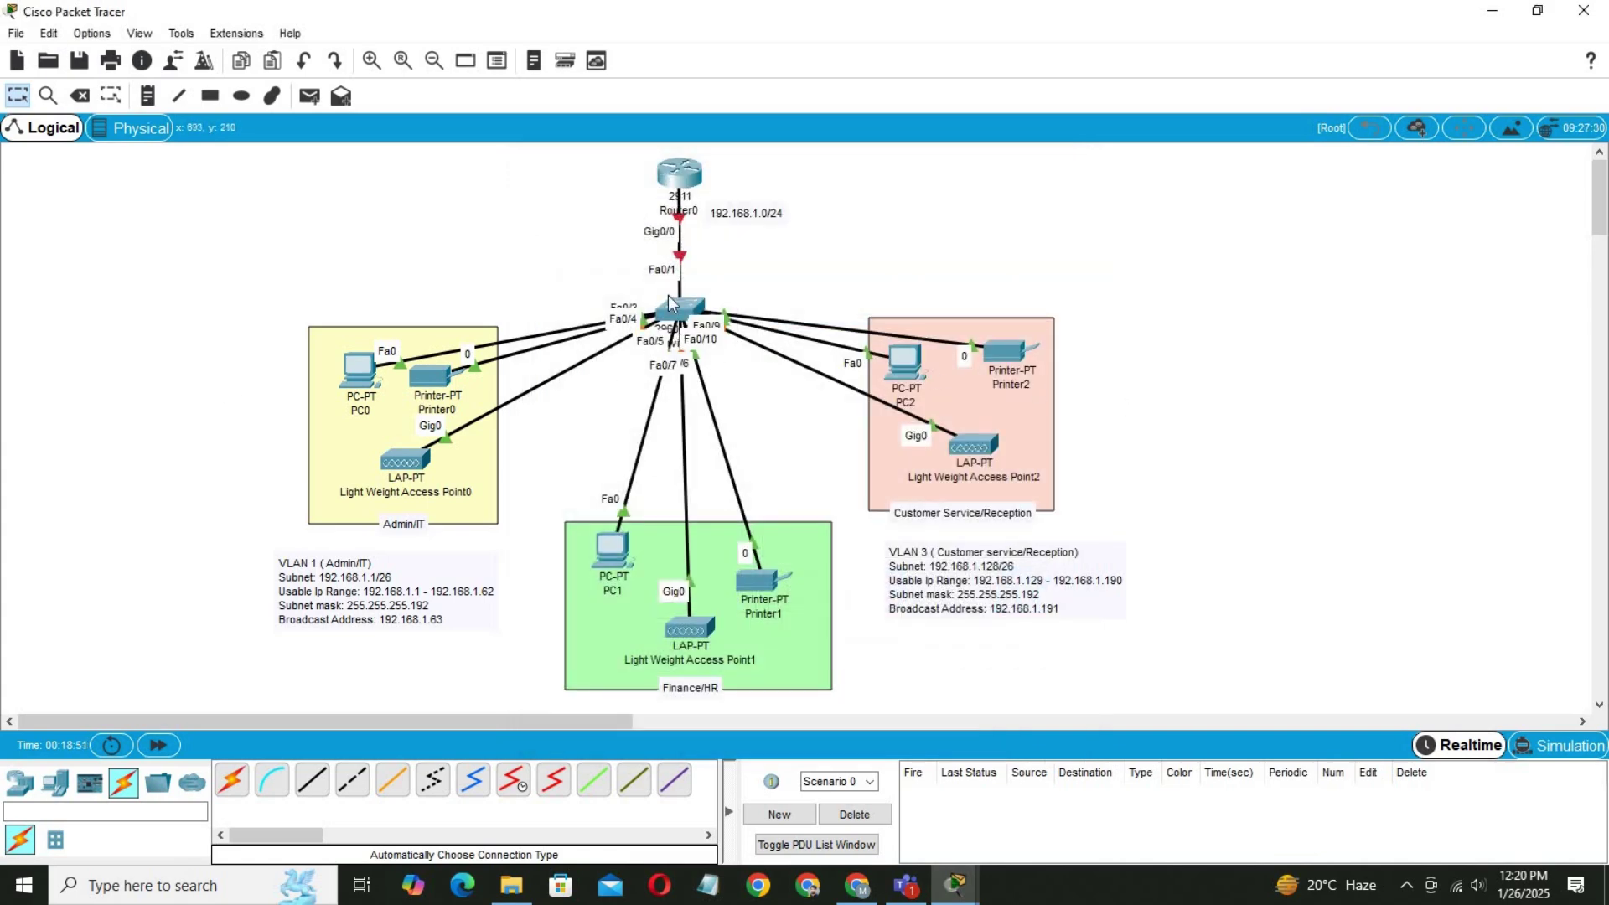
{"action": "mouse_move", "coordinate": [677, 315]}
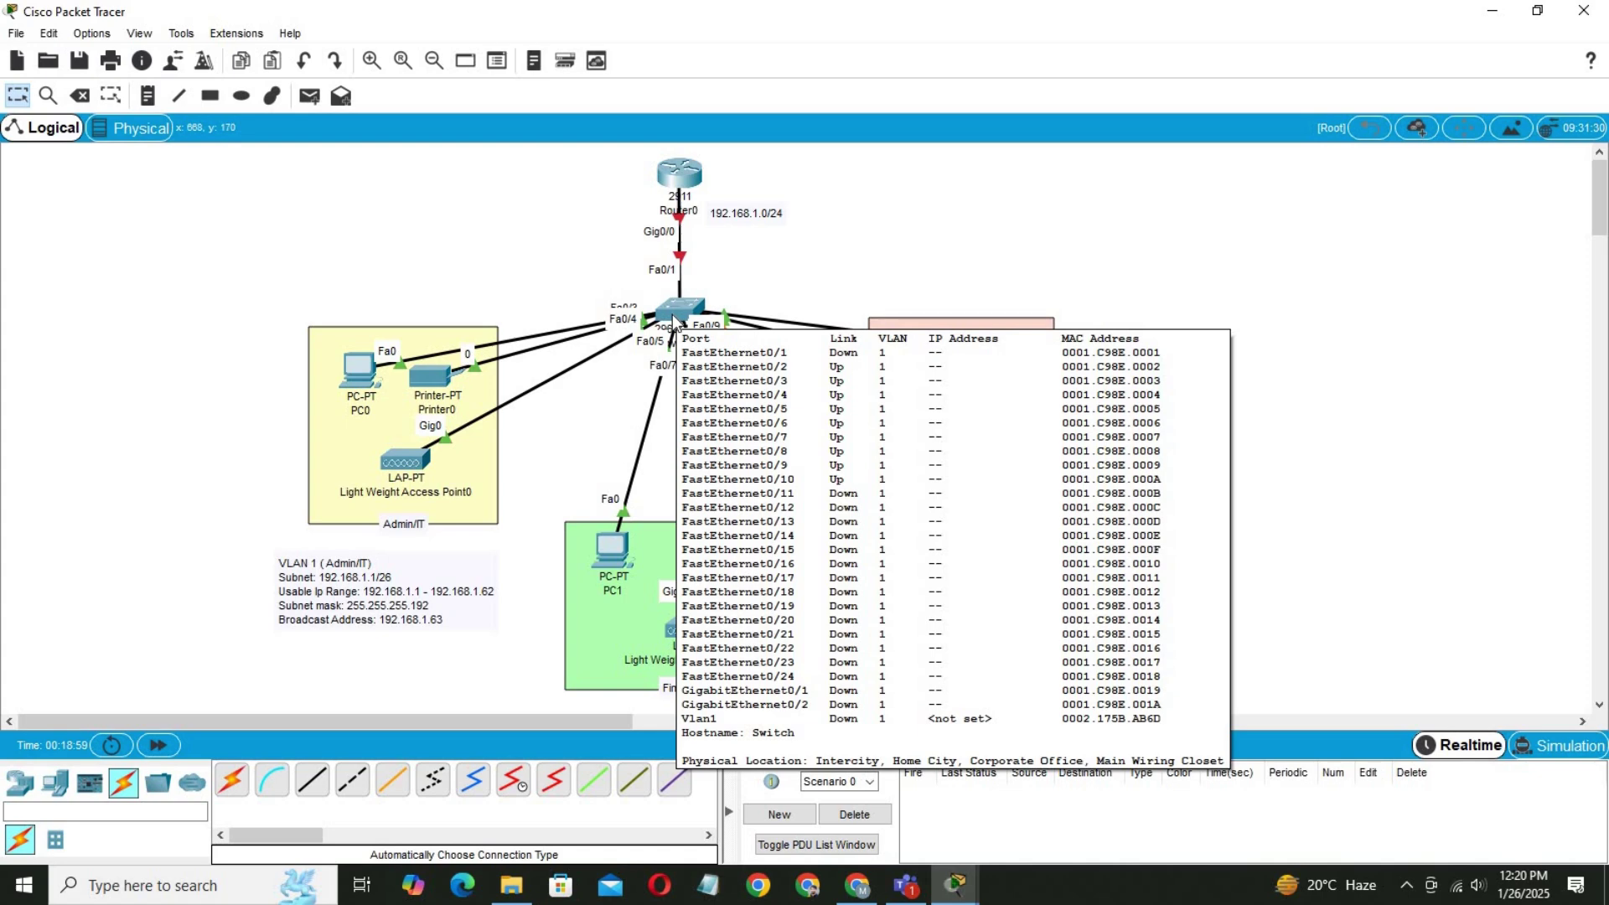
In Switch0's CLI, enter global configuration and set the hostname to HQ-SW.
{"action": "left_click", "coordinate": [694, 319]}
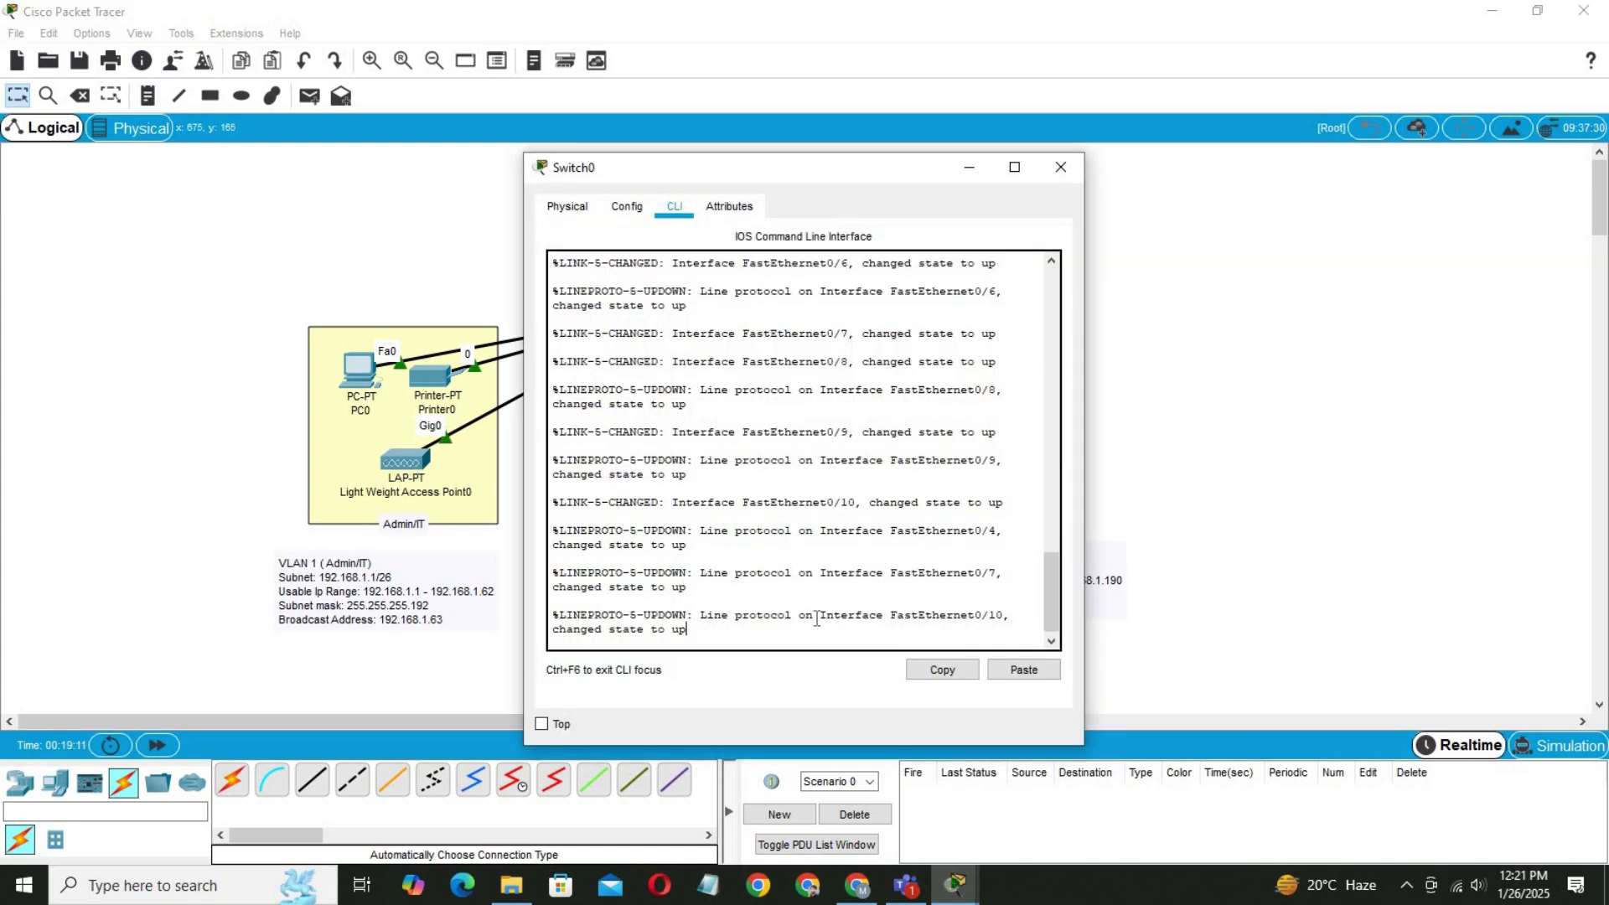
{"action": "key", "text": "Return"}
{"action": "key", "text": "Return"}
{"action": "key", "text": "Return"}
{"action": "type", "text": "e"}
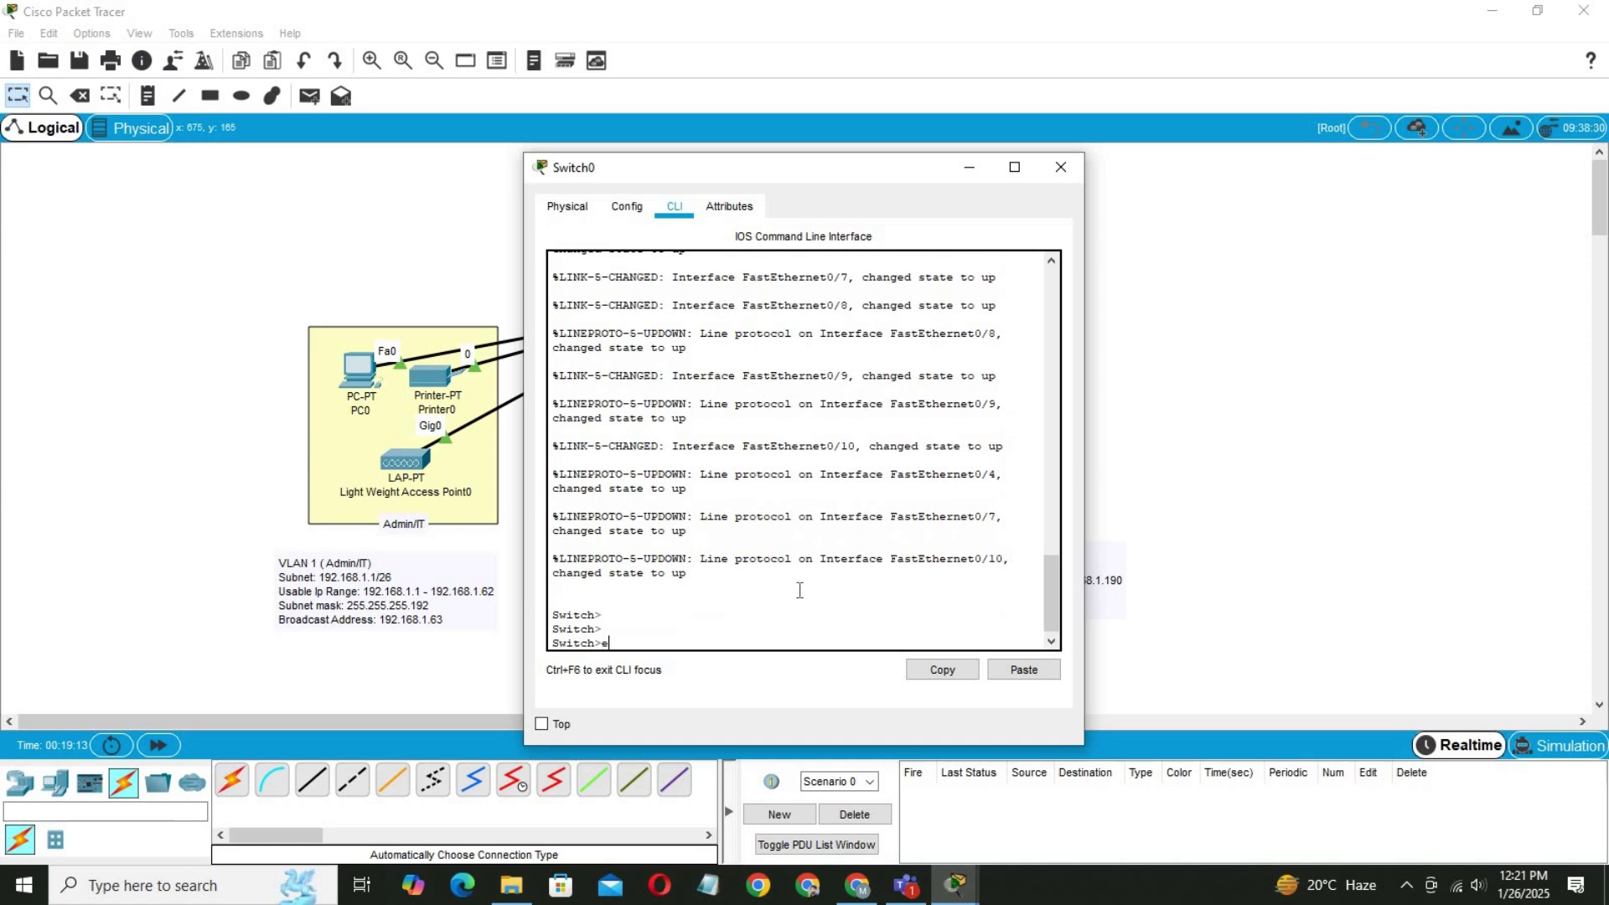
{"action": "type", "text": "n"}
{"action": "key", "text": "Return"}
{"action": "type", "text": "co"}
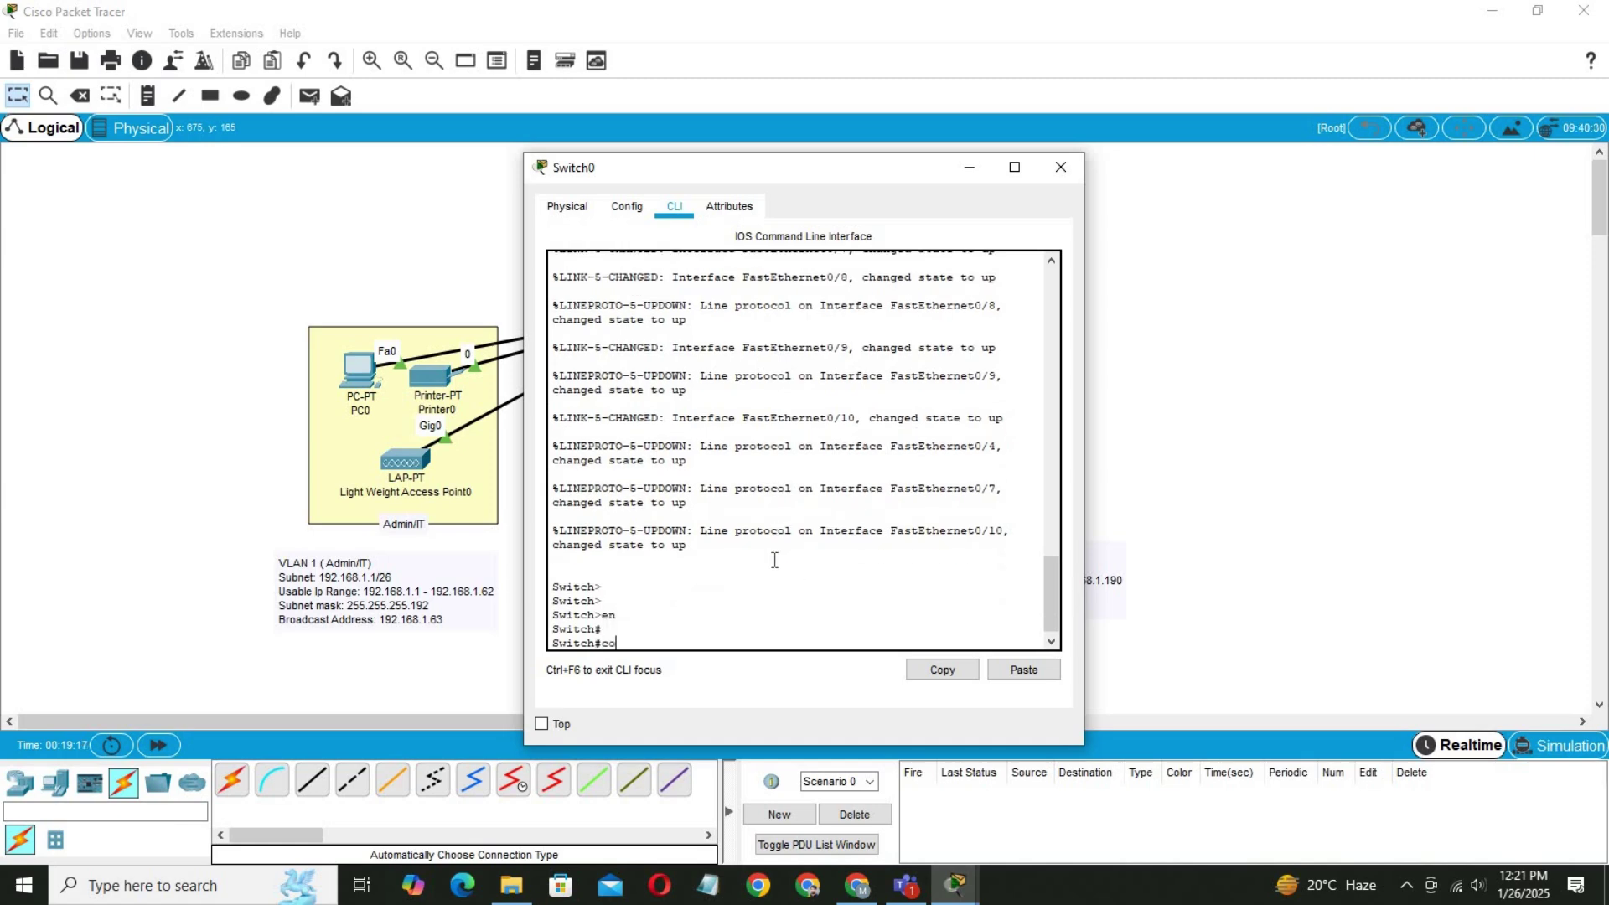
{"action": "type", "text": "nf t"}
{"action": "key", "text": "Return"}
{"action": "key", "text": "Return"}
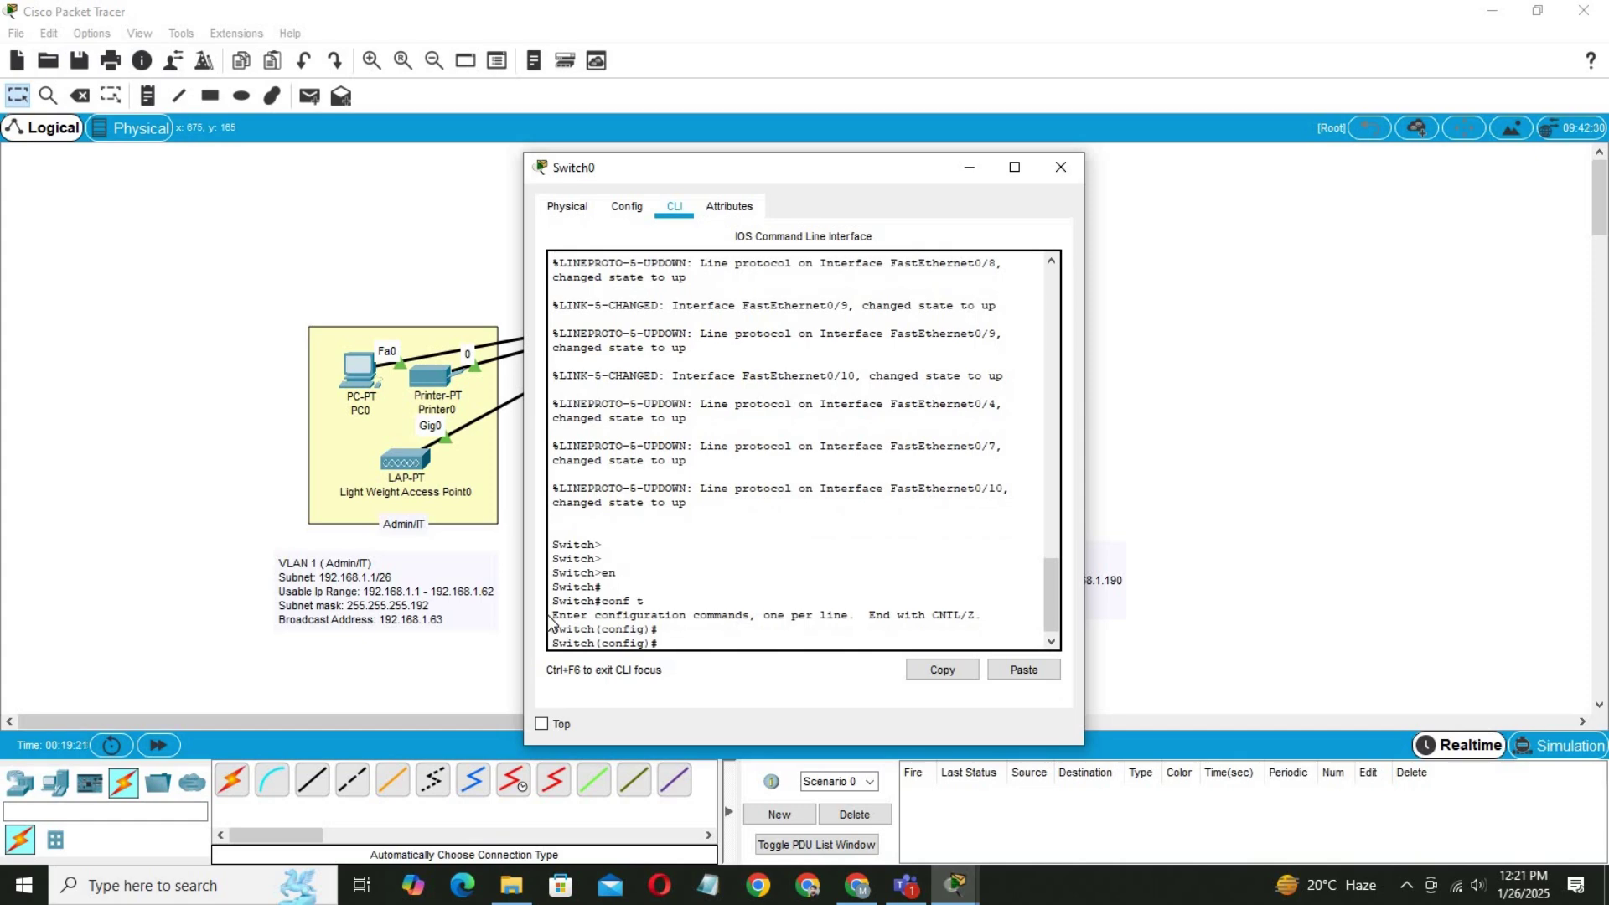
{"action": "type", "text": "host"}
{"action": "key", "text": "Tab"}
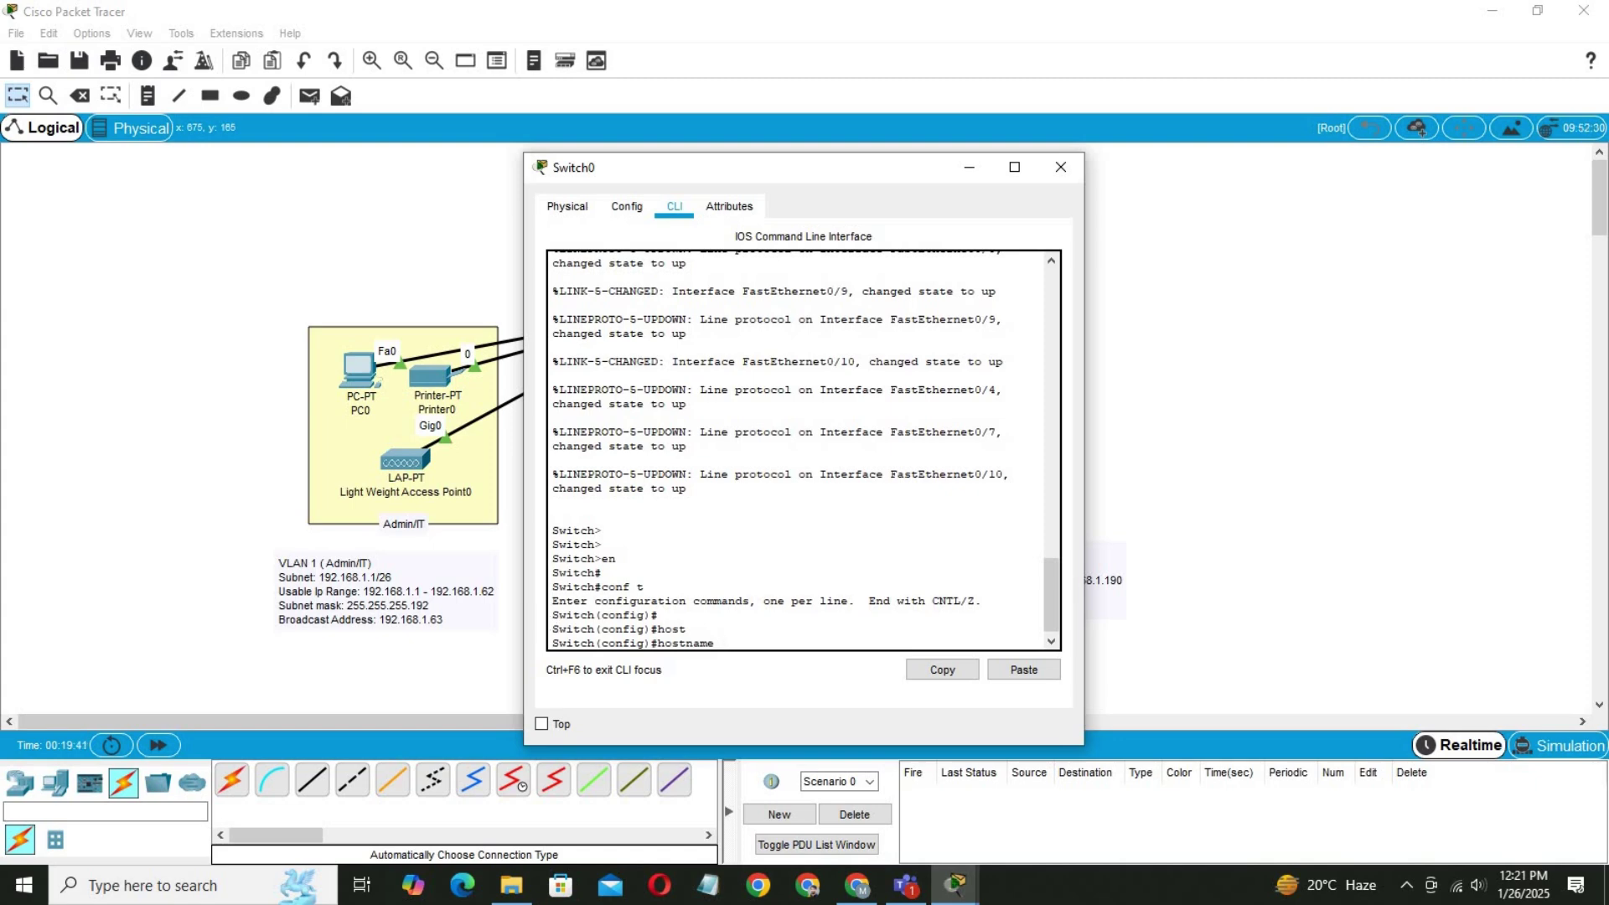
{"action": "type", "text": "HQ-SW"}
{"action": "key", "text": "Return"}
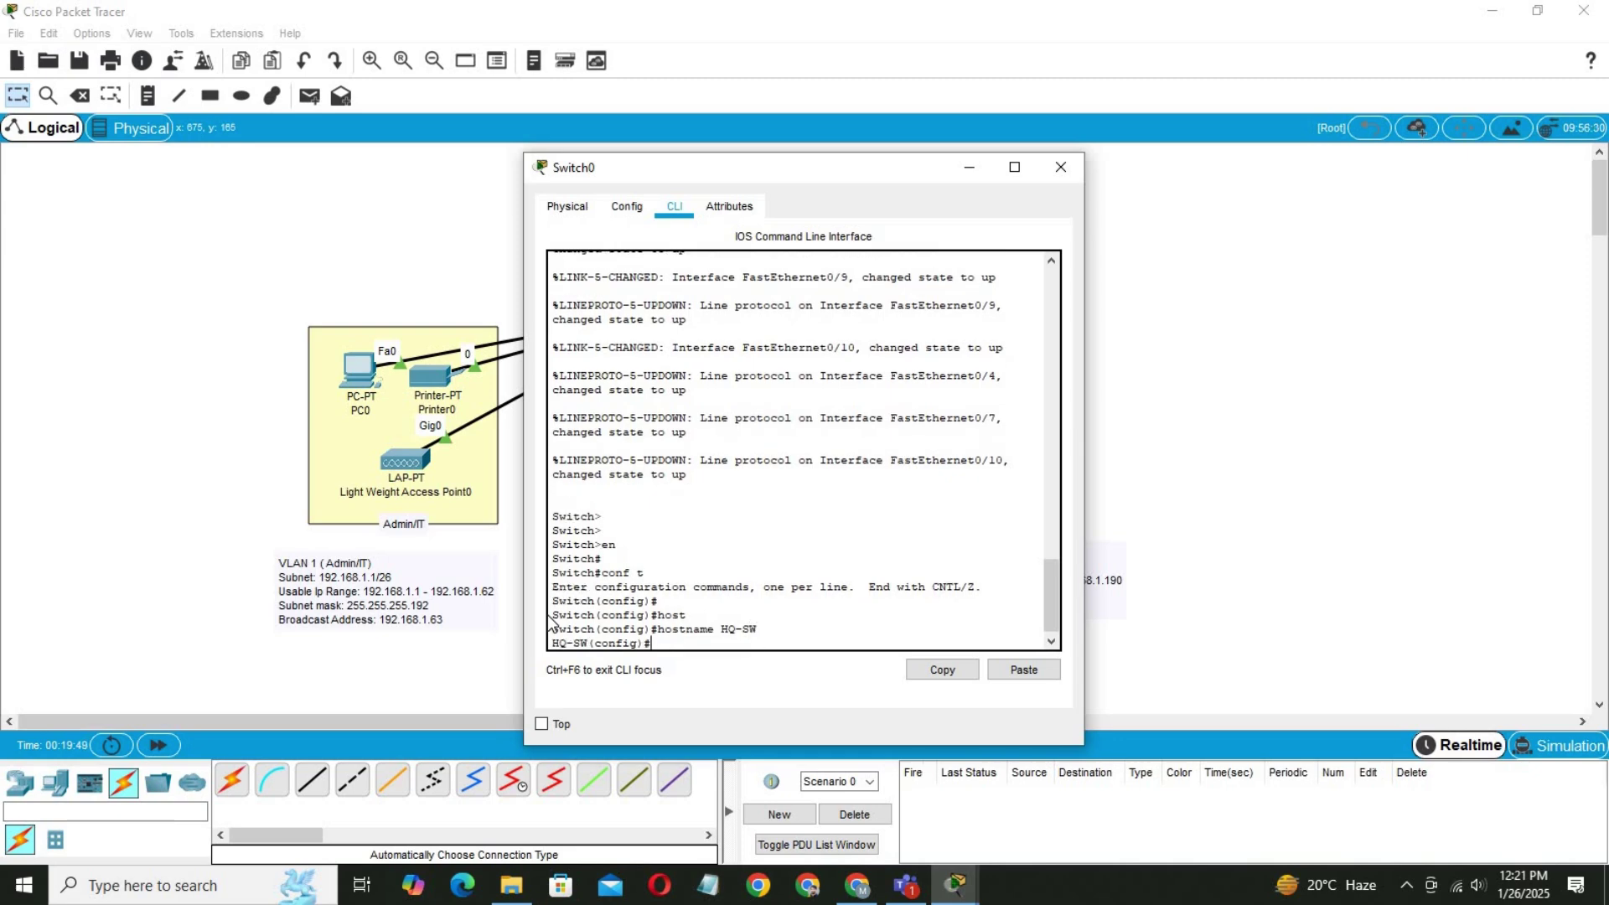
Add a #-delimited MOTD banner: 'This is HQ switch. Unauthorized access is dtrickly prohibited'.
{"action": "type", "text": "ban"}
{"action": "key", "text": "Tab"}
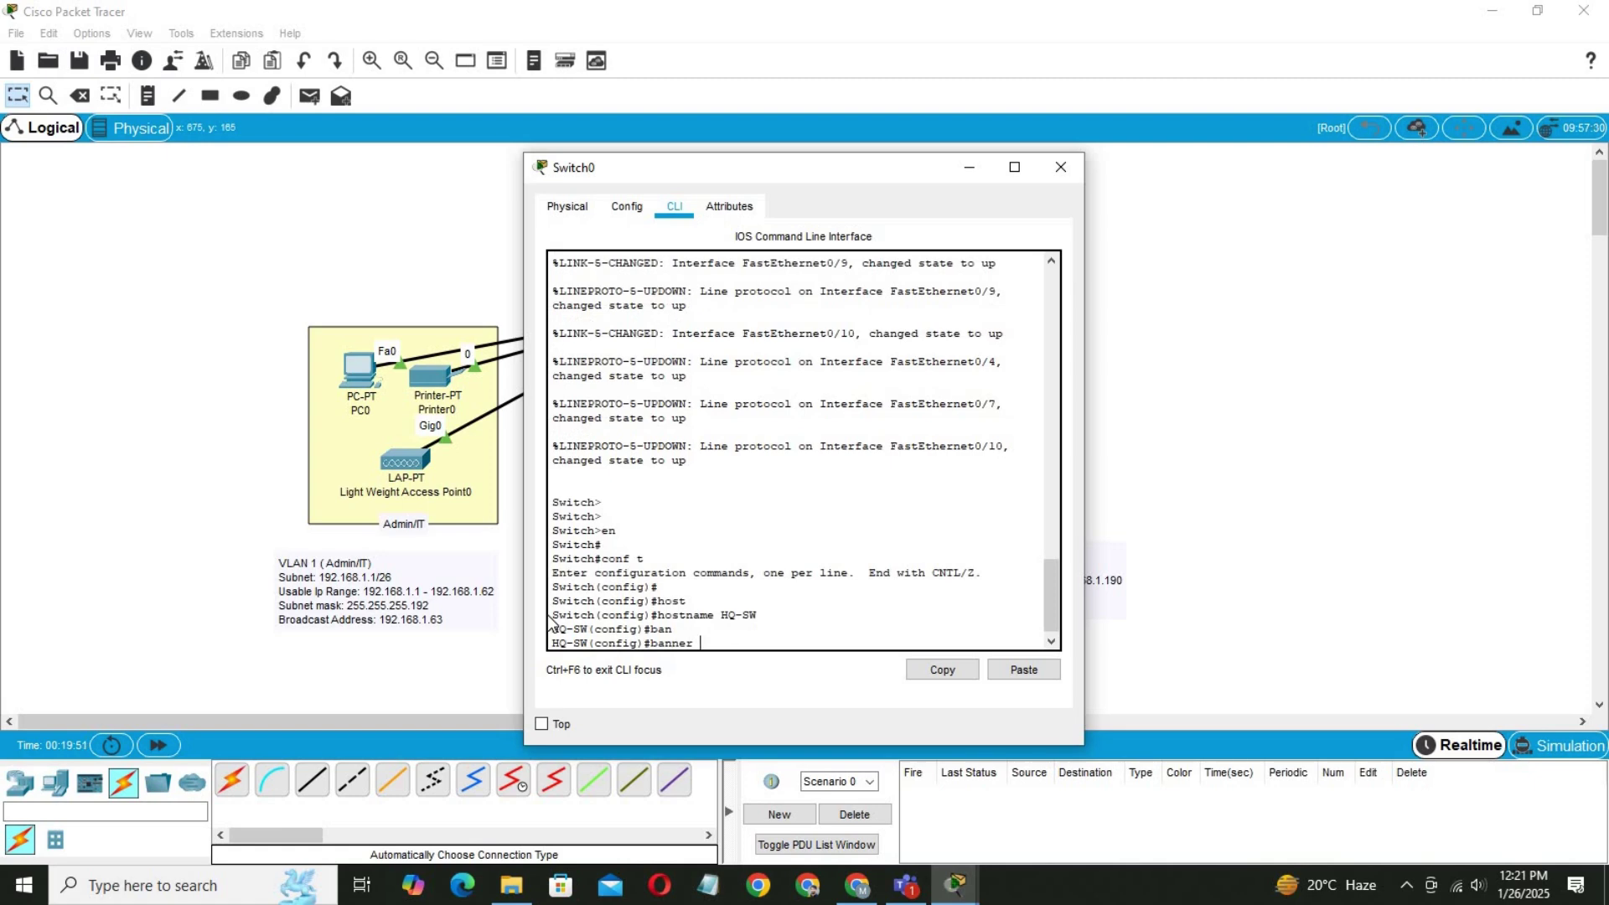
{"action": "type", "text": "m"}
{"action": "key", "text": "Tab"}
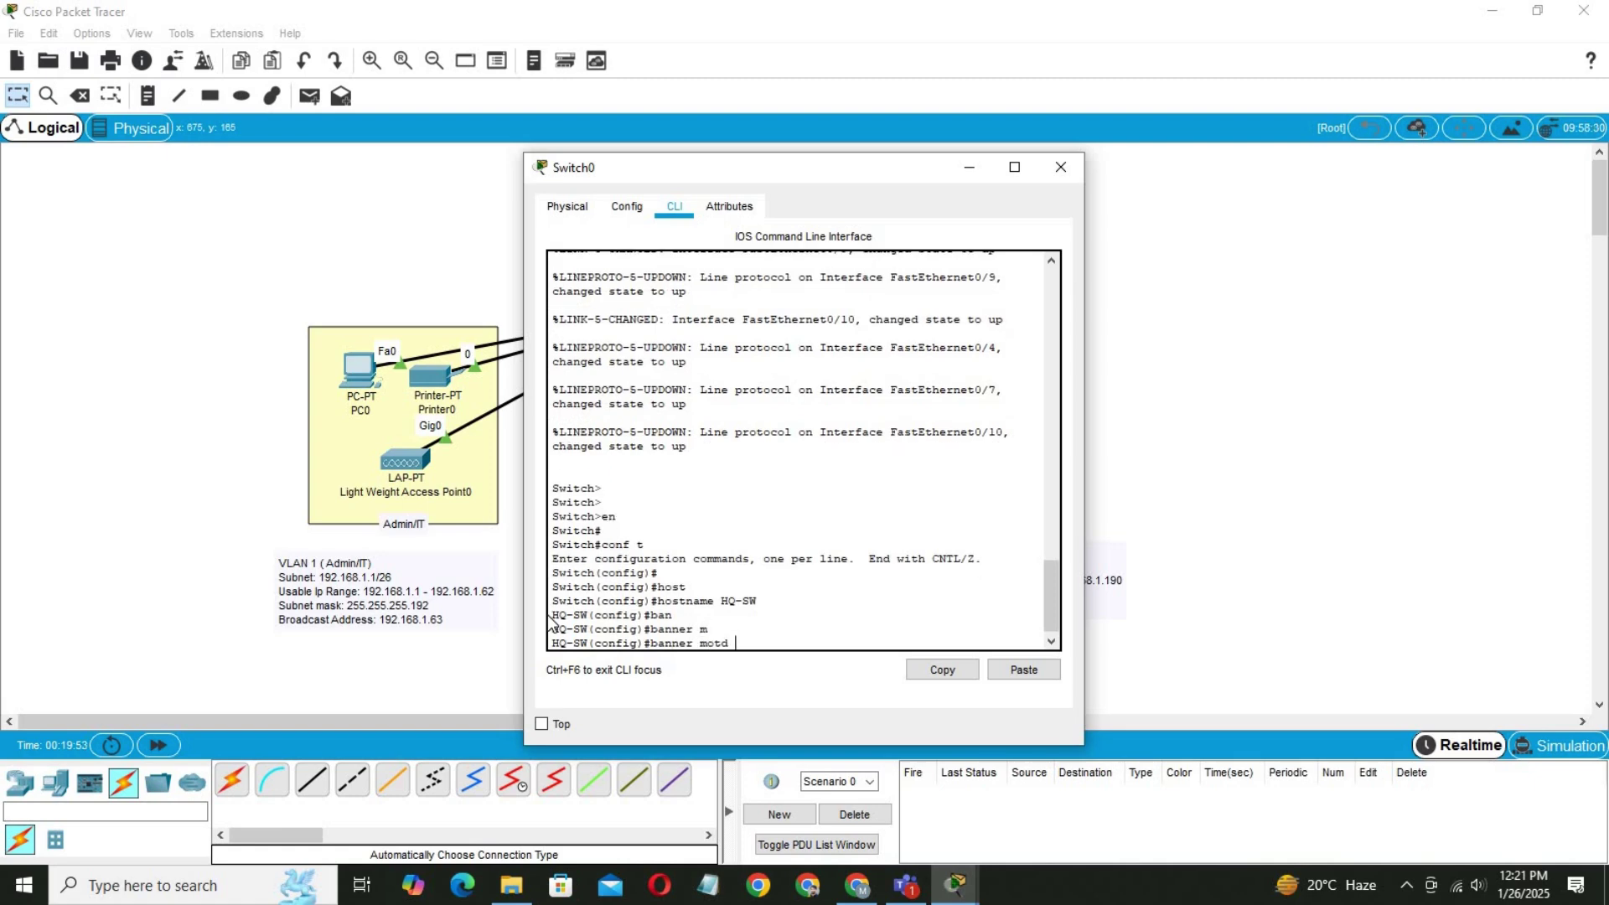
{"action": "type", "text": "#banner motd #"}
{"action": "type", "text": "This i"}
{"action": "type", "text": "s "}
{"action": "type", "text": "HQ"}
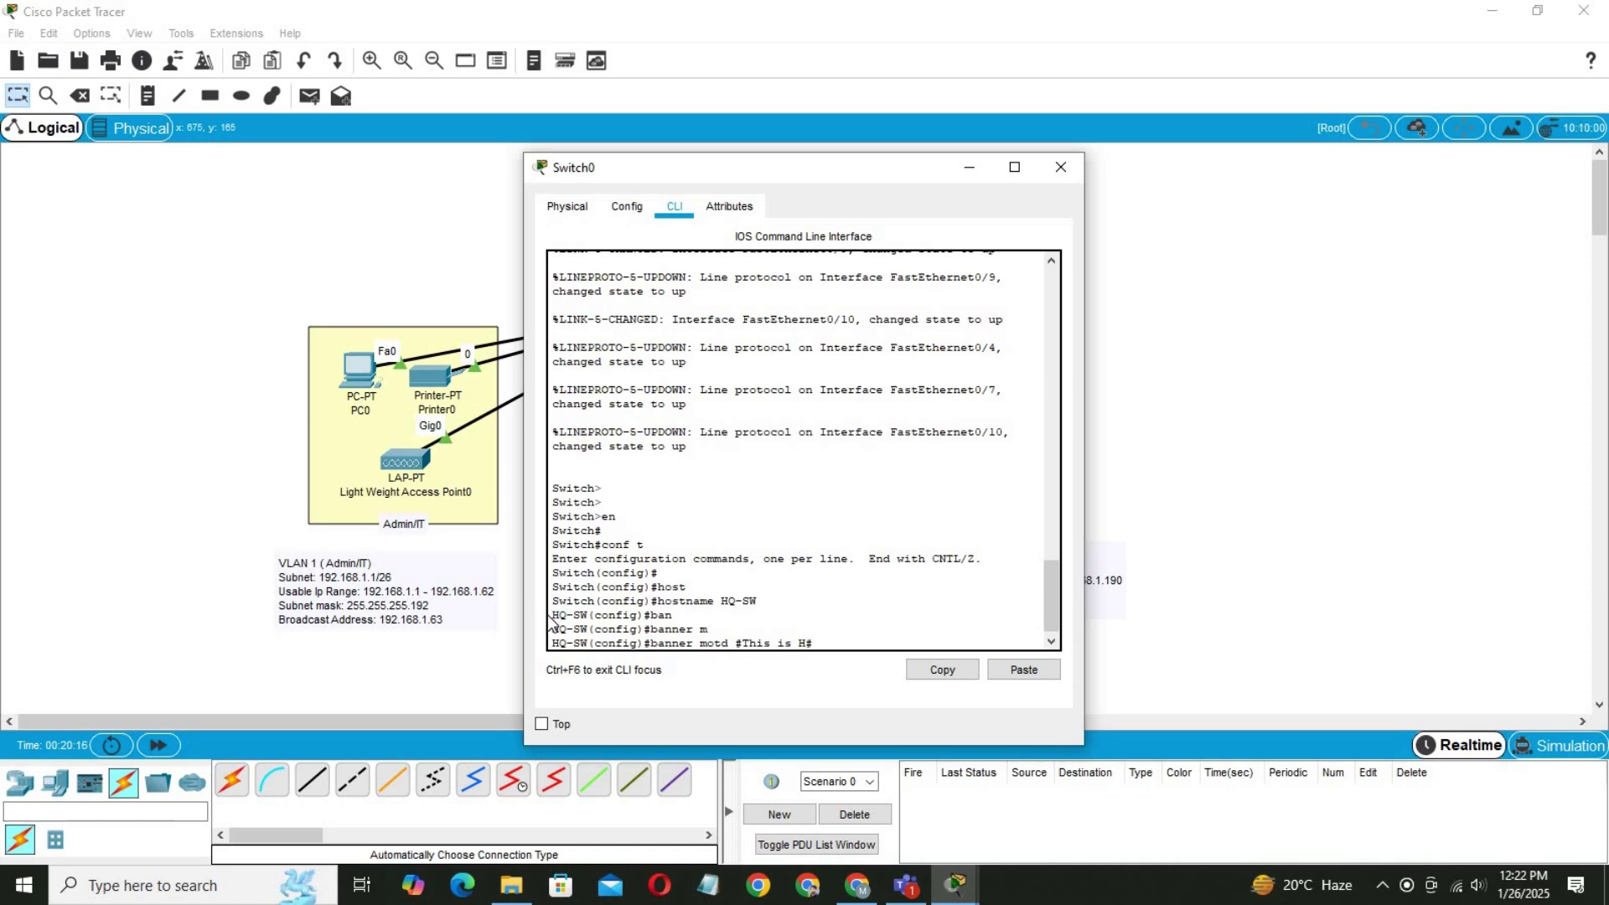
{"action": "type", "text": " switch. Unauthor"}
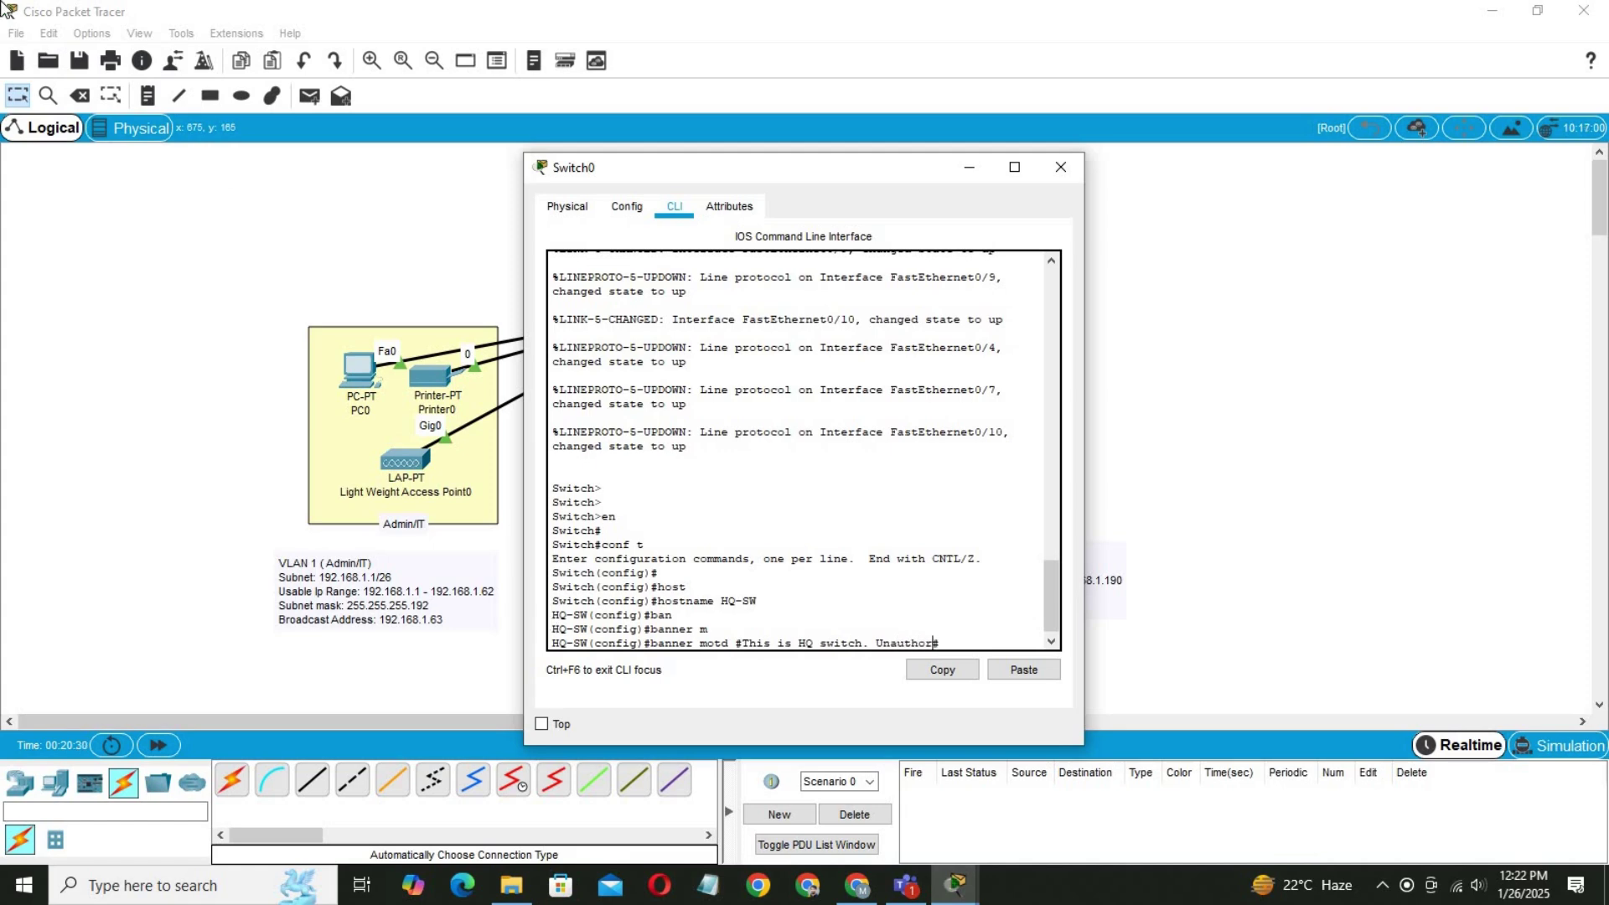
{"action": "type", "text": "ized access is dt"}
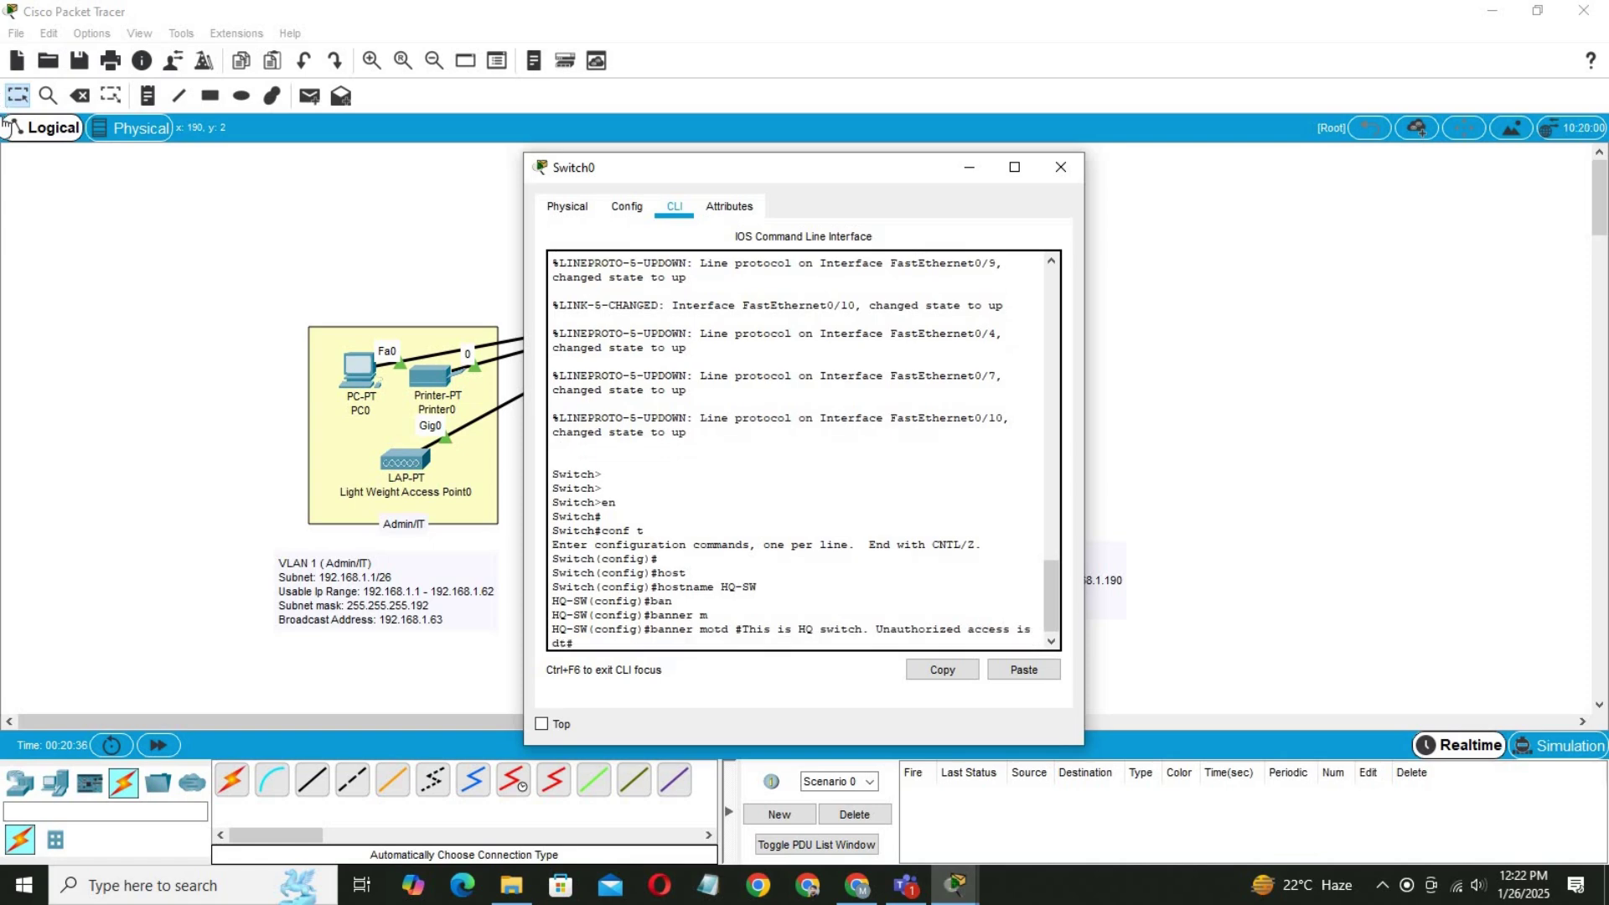
{"action": "type", "text": "rickly prohibited#"}
{"action": "key", "text": "Return"}
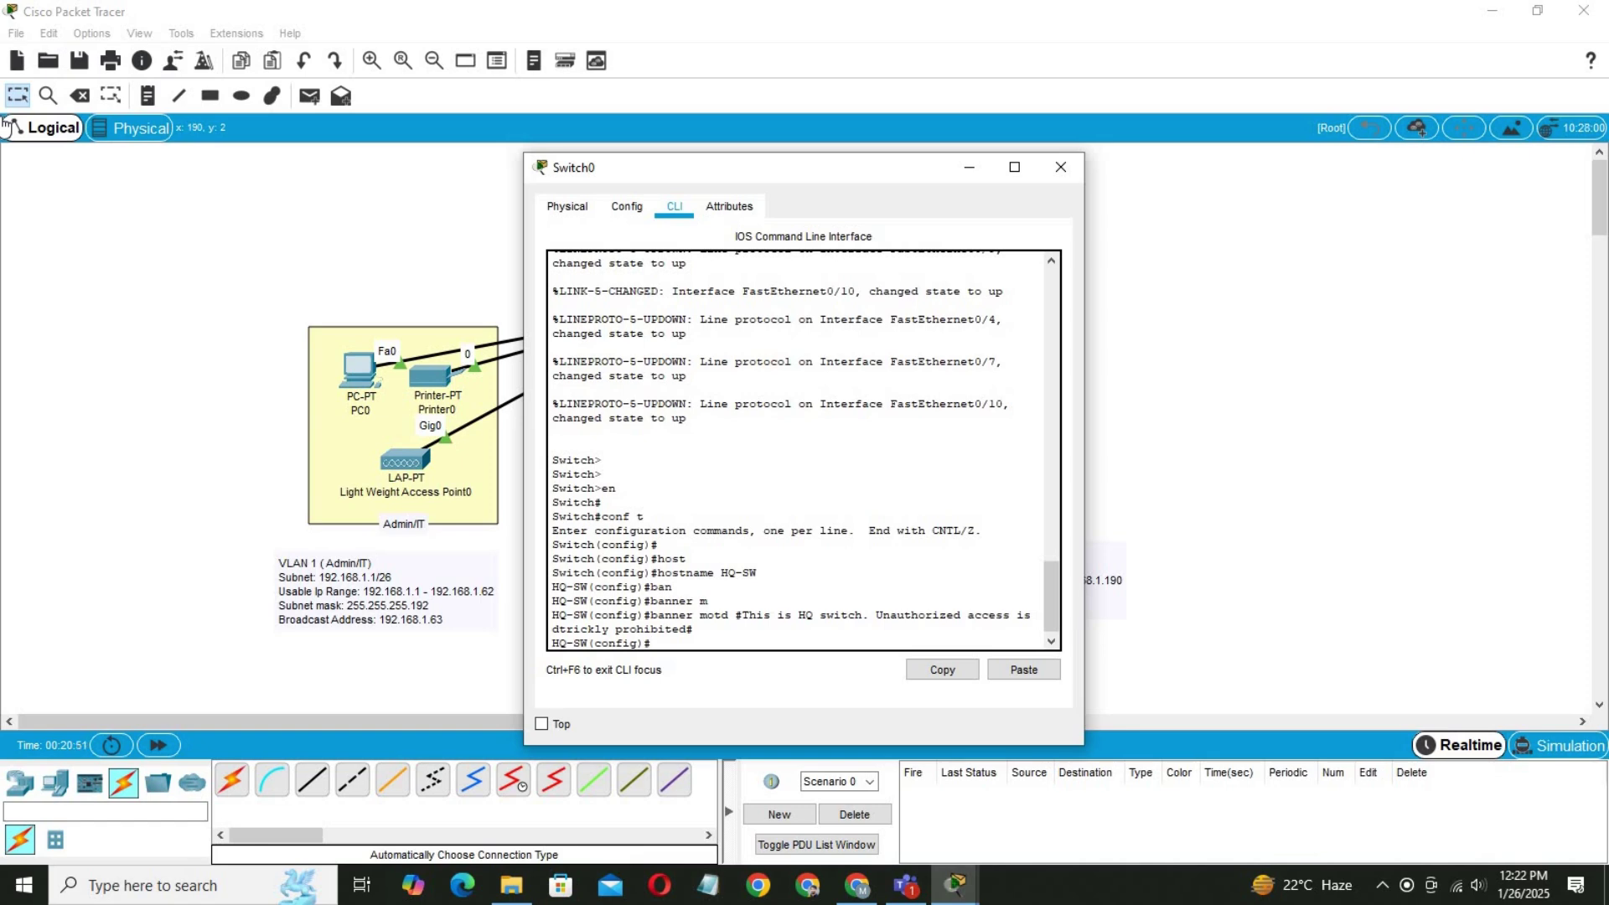
{"action": "type", "text": "line con"}
On line console 0, set a console password and require login.
{"action": "key", "text": "Tab"}
{"action": "type", "text": "0"}
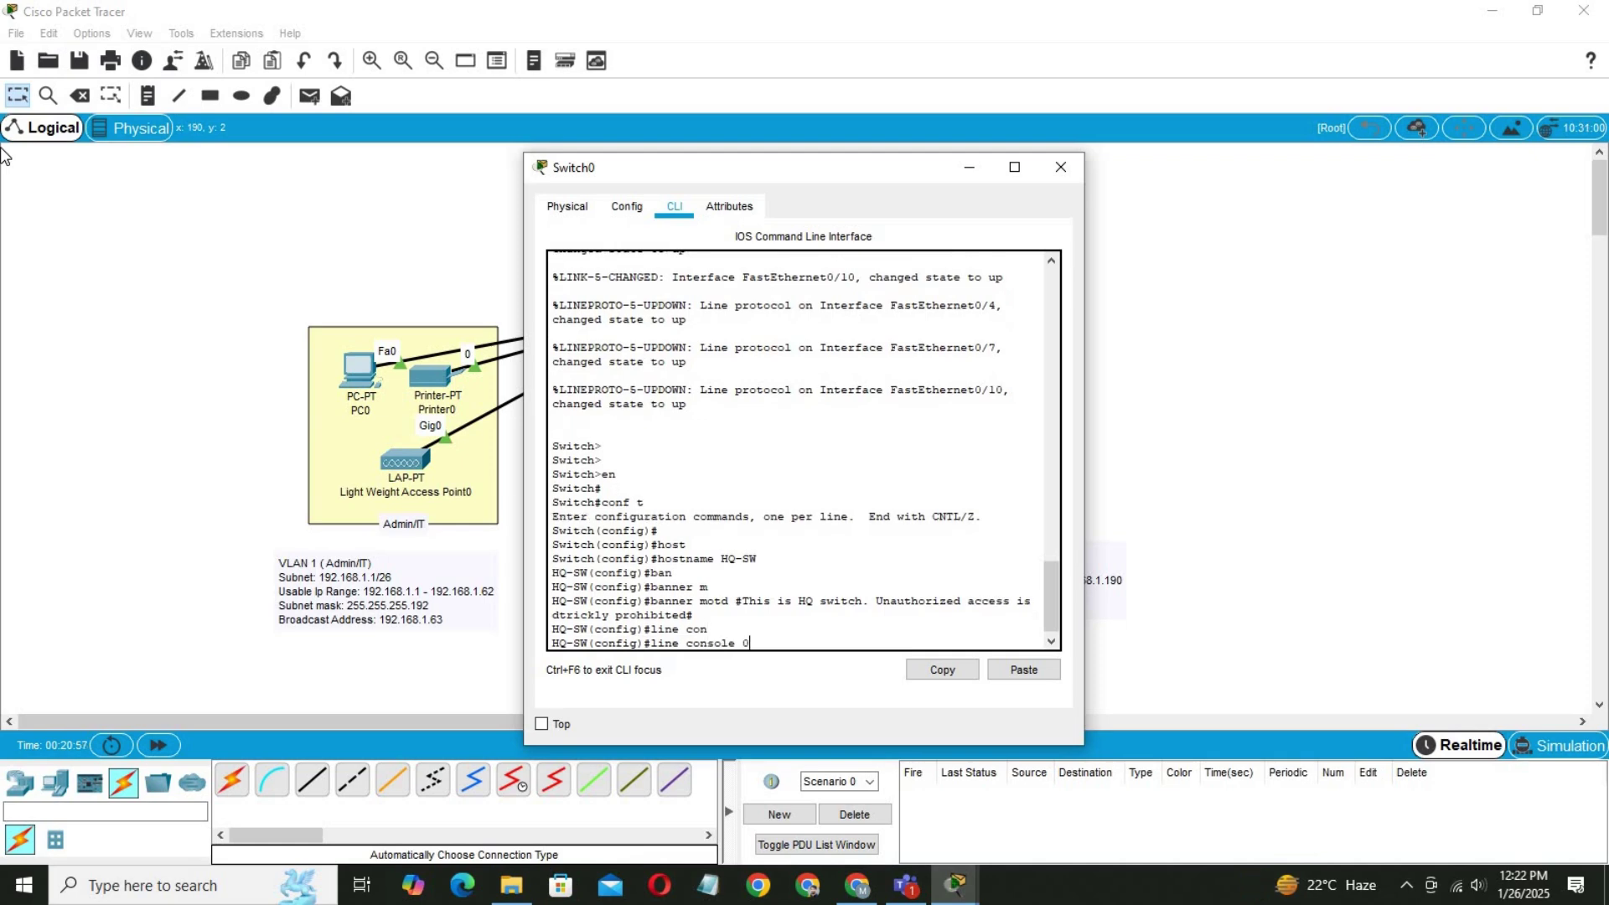
{"action": "key", "text": "Return"}
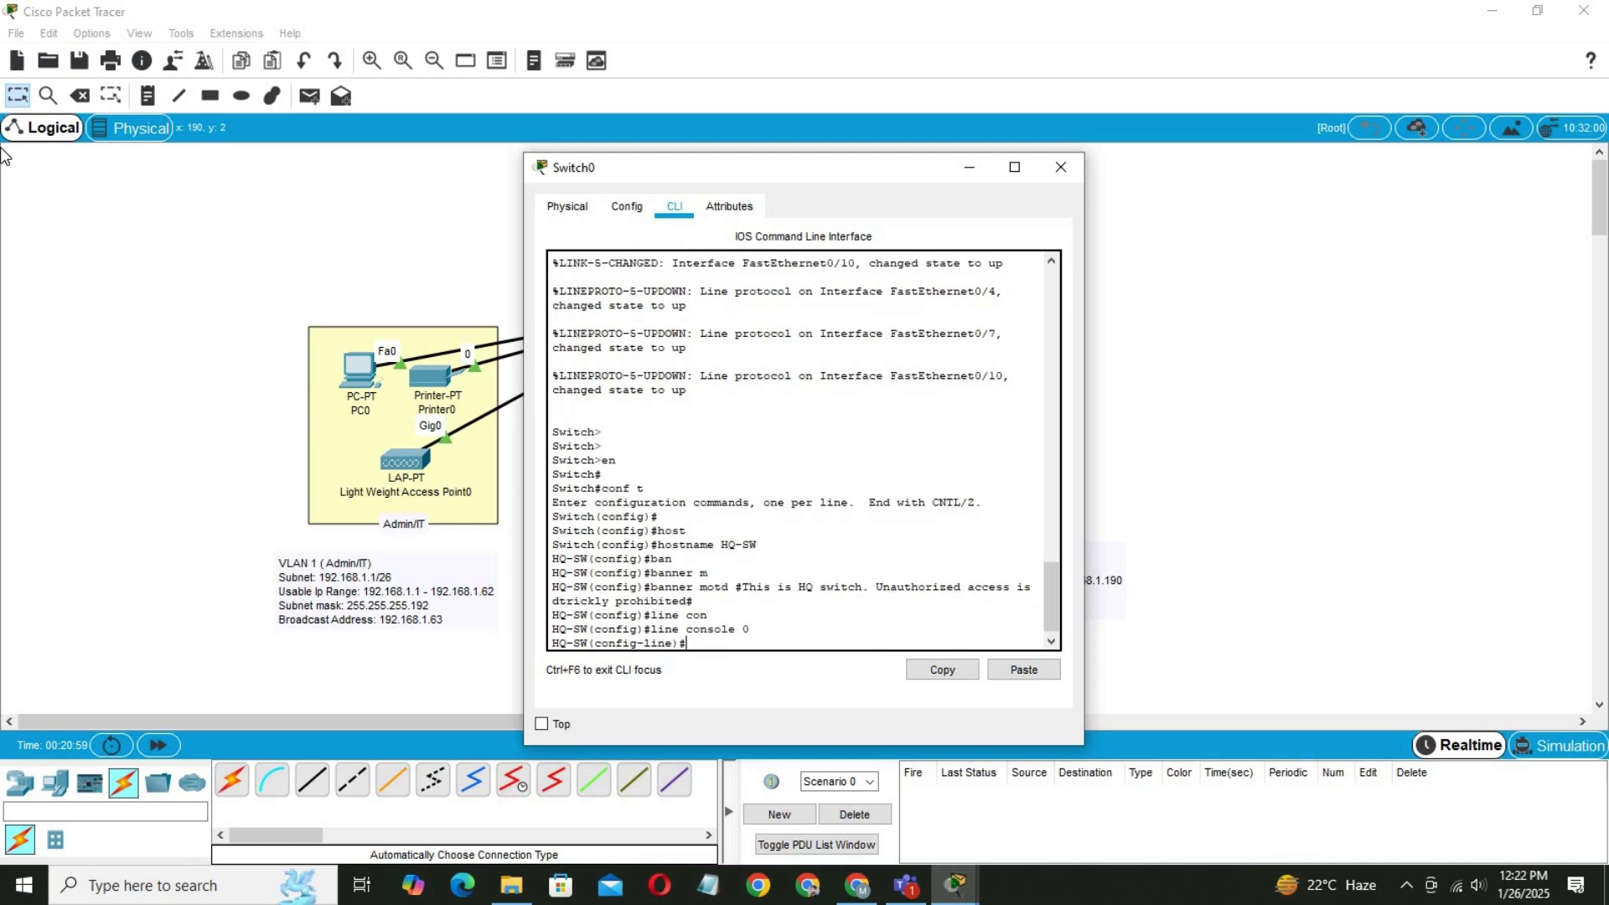
{"action": "type", "text": "pas"}
{"action": "key", "text": "Tab"}
{"action": "type", "text": "cisco"}
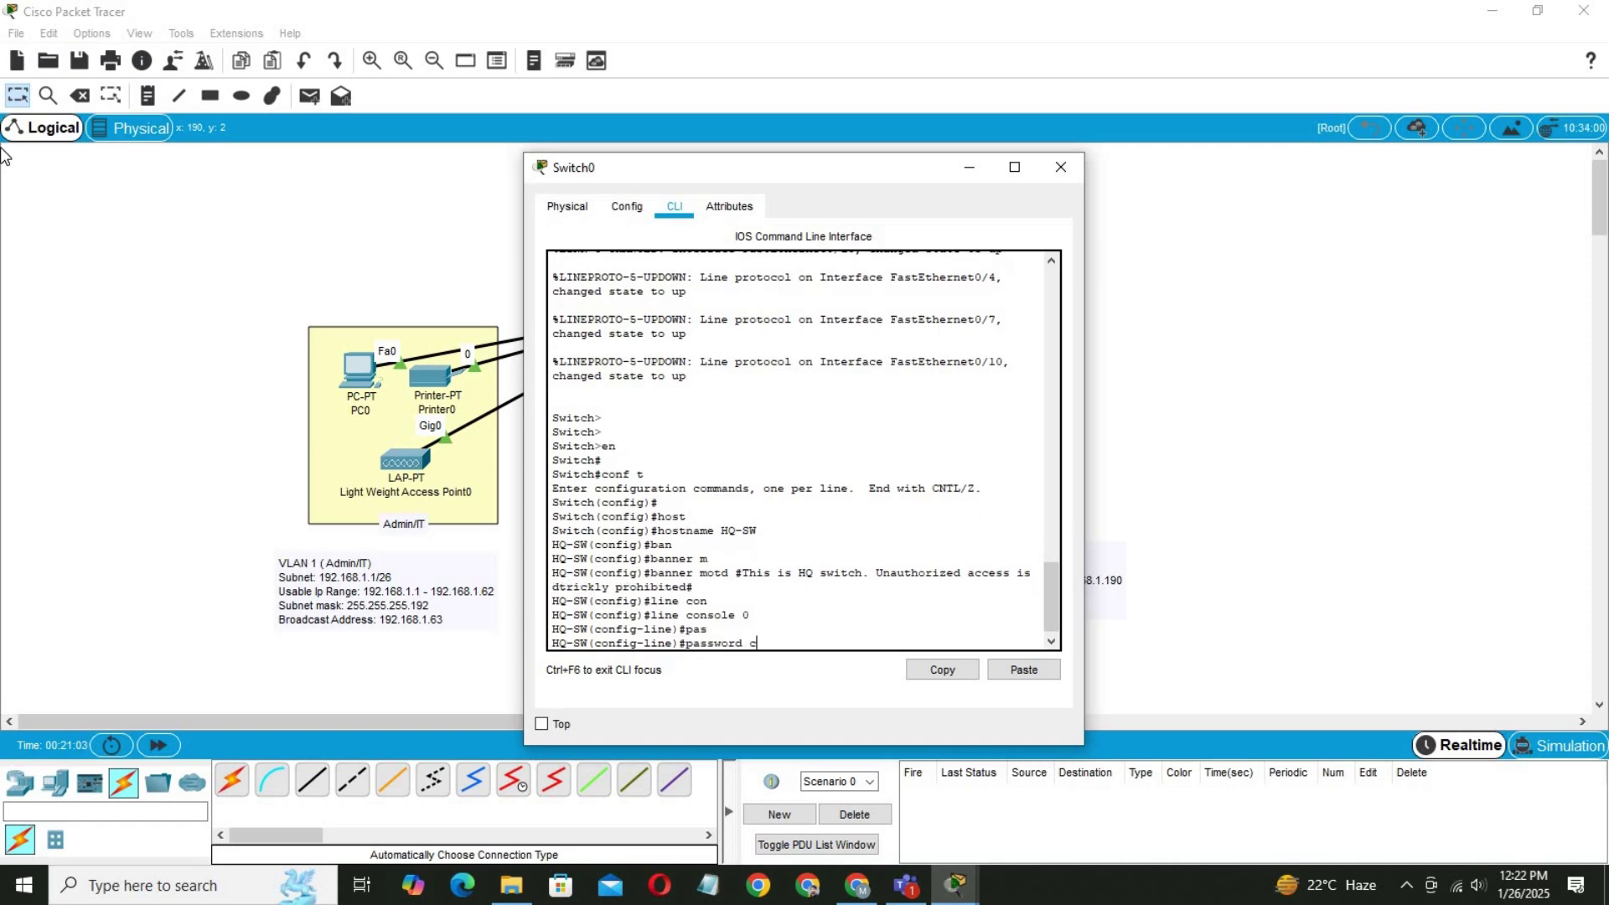
{"action": "key", "text": "Return"}
{"action": "type", "text": "log"}
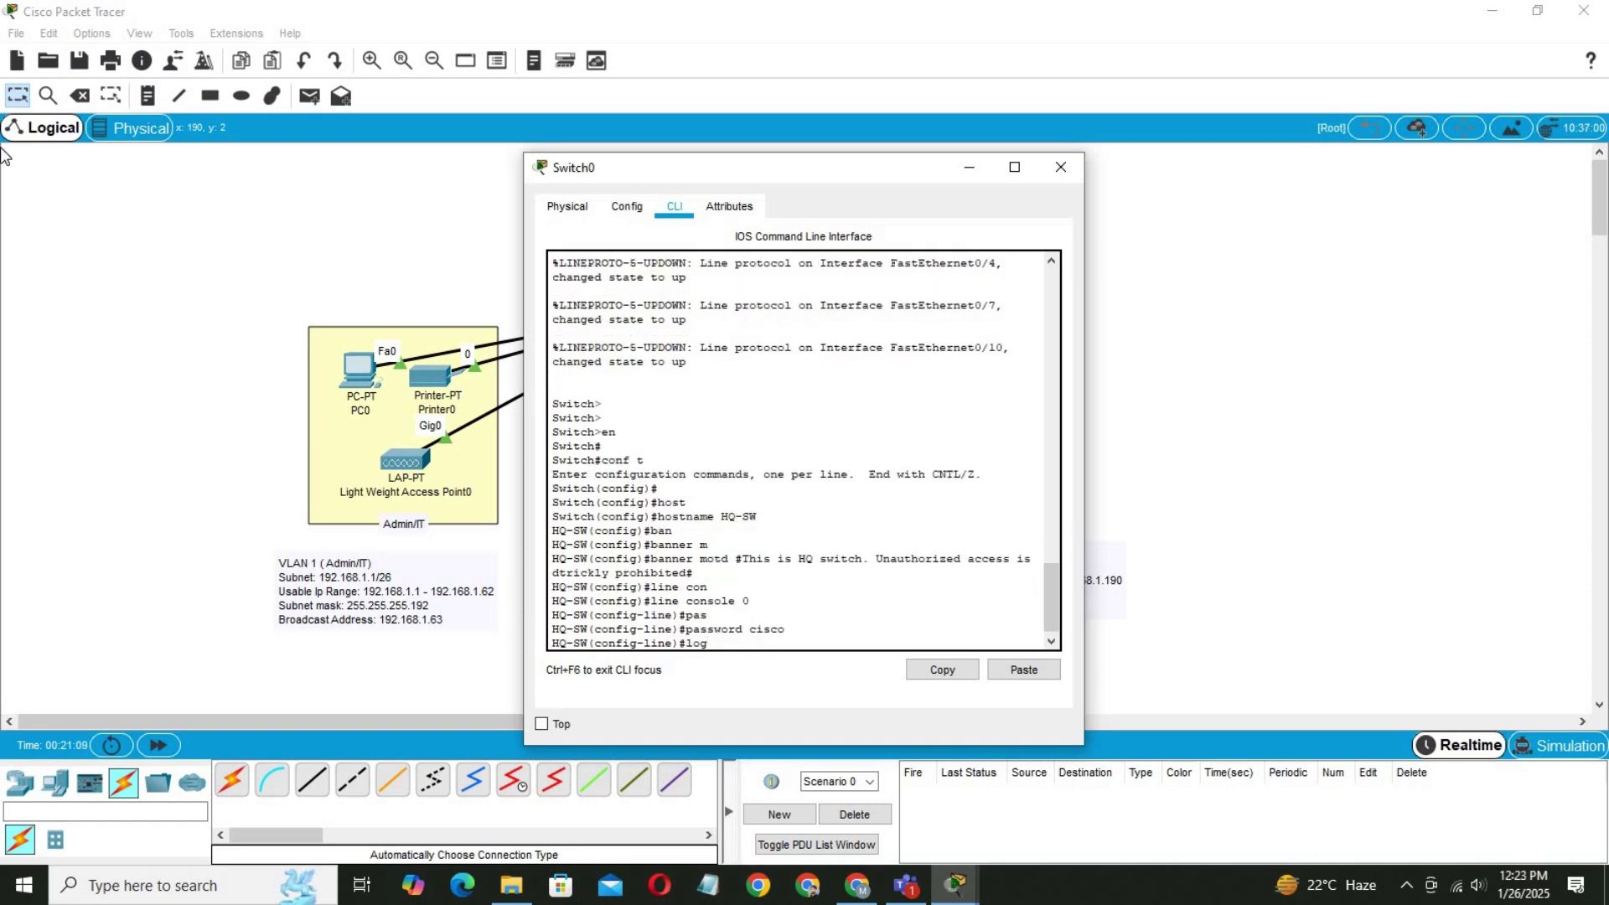
{"action": "type", "text": "in"}
{"action": "key", "text": "Return"}
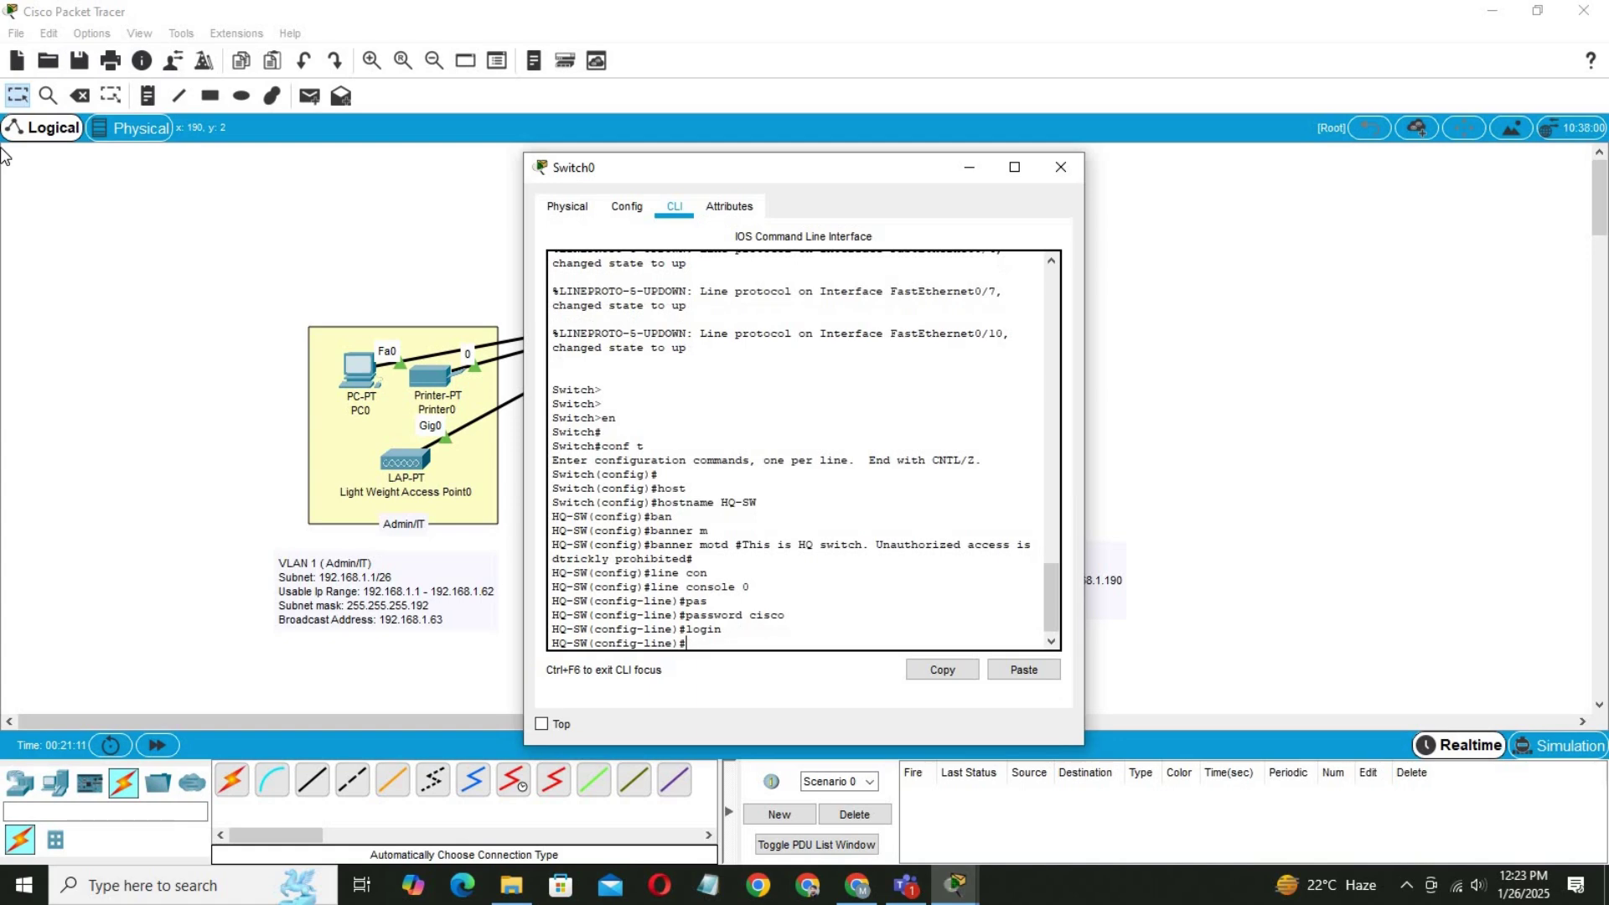
{"action": "key", "text": "Return"}
{"action": "key", "text": "Return"}
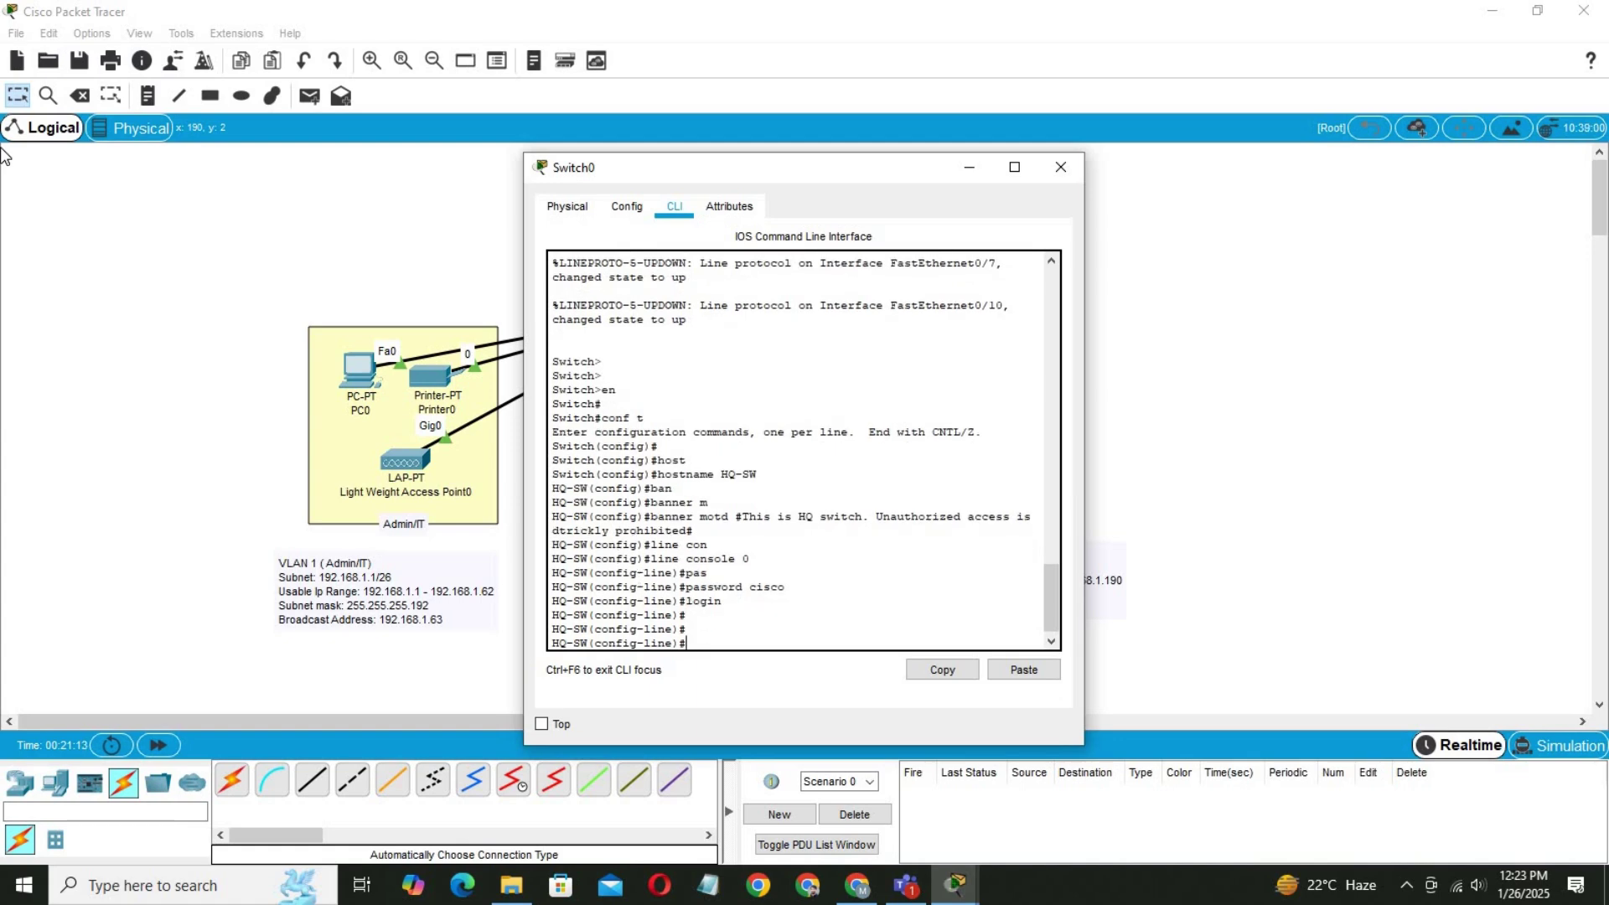
Give the console exec-timeout 3 0 and logging synchronous, then exit the line.
{"action": "type", "text": "exc"}
{"action": "key", "text": "Tab"}
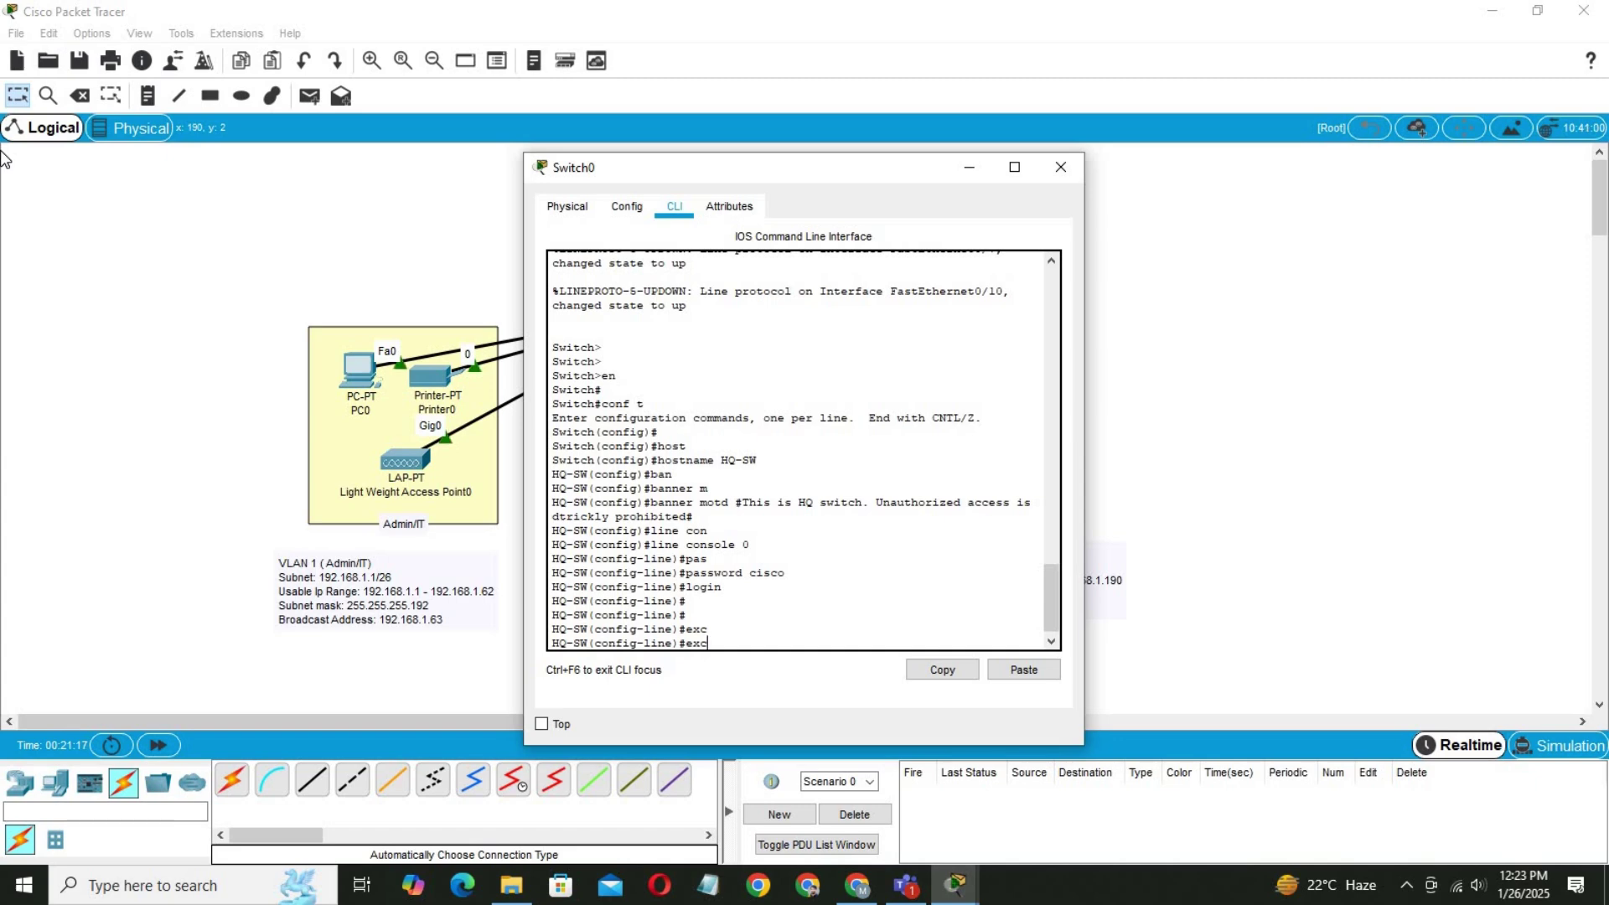
{"action": "key", "text": "BackSpace"}
{"action": "type", "text": "e"}
{"action": "key", "text": "Tab"}
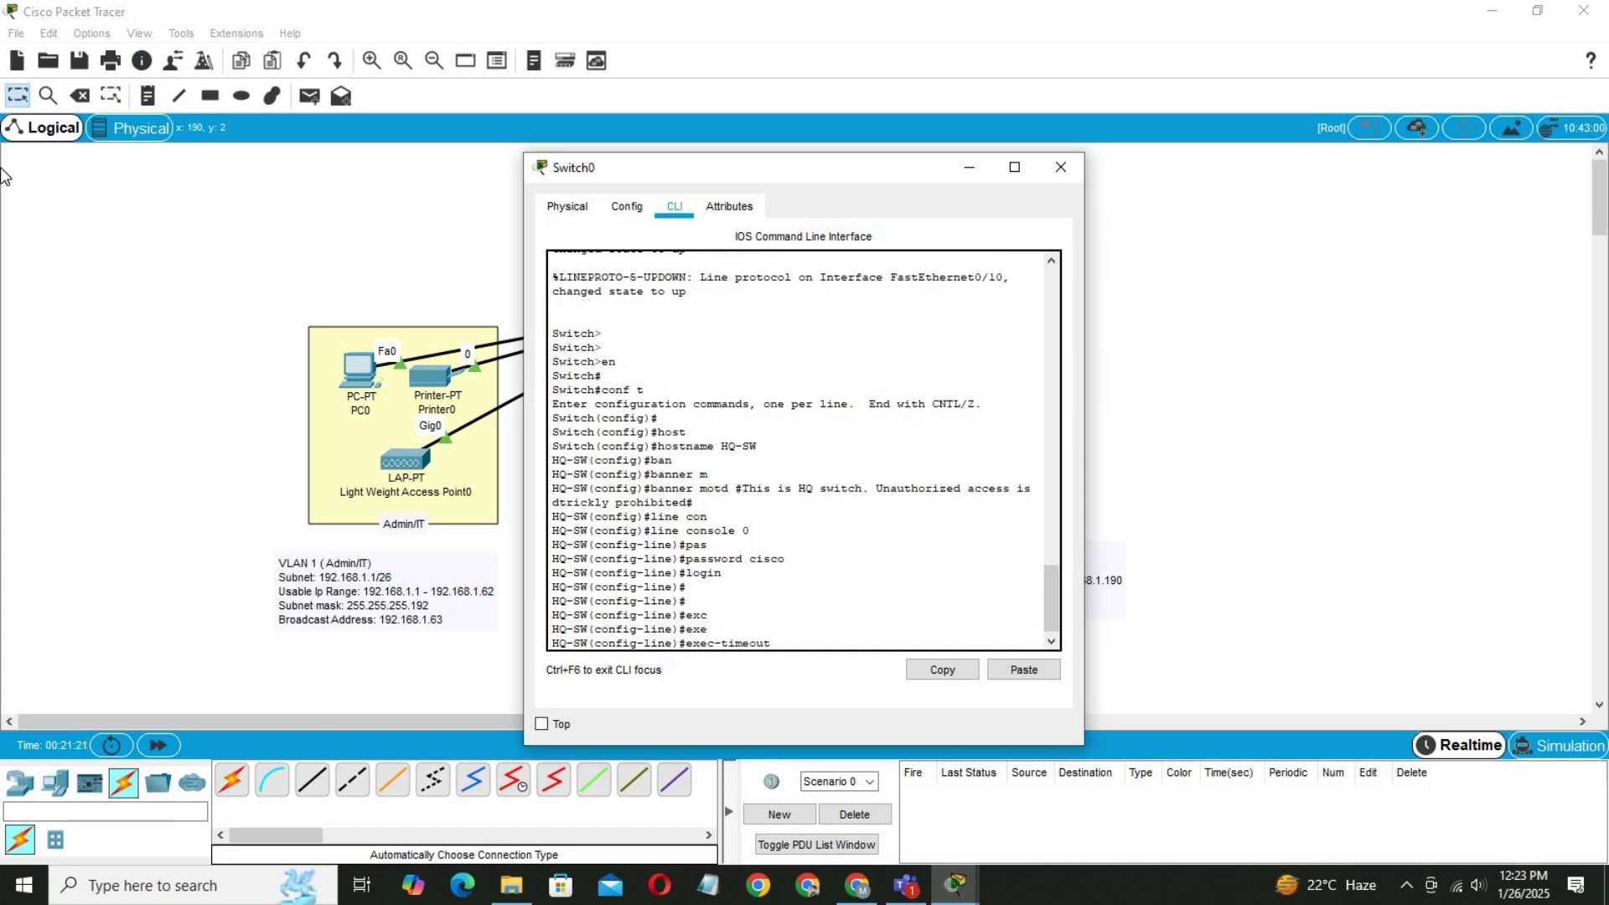
{"action": "type", "text": "3 0"}
{"action": "key", "text": "Return"}
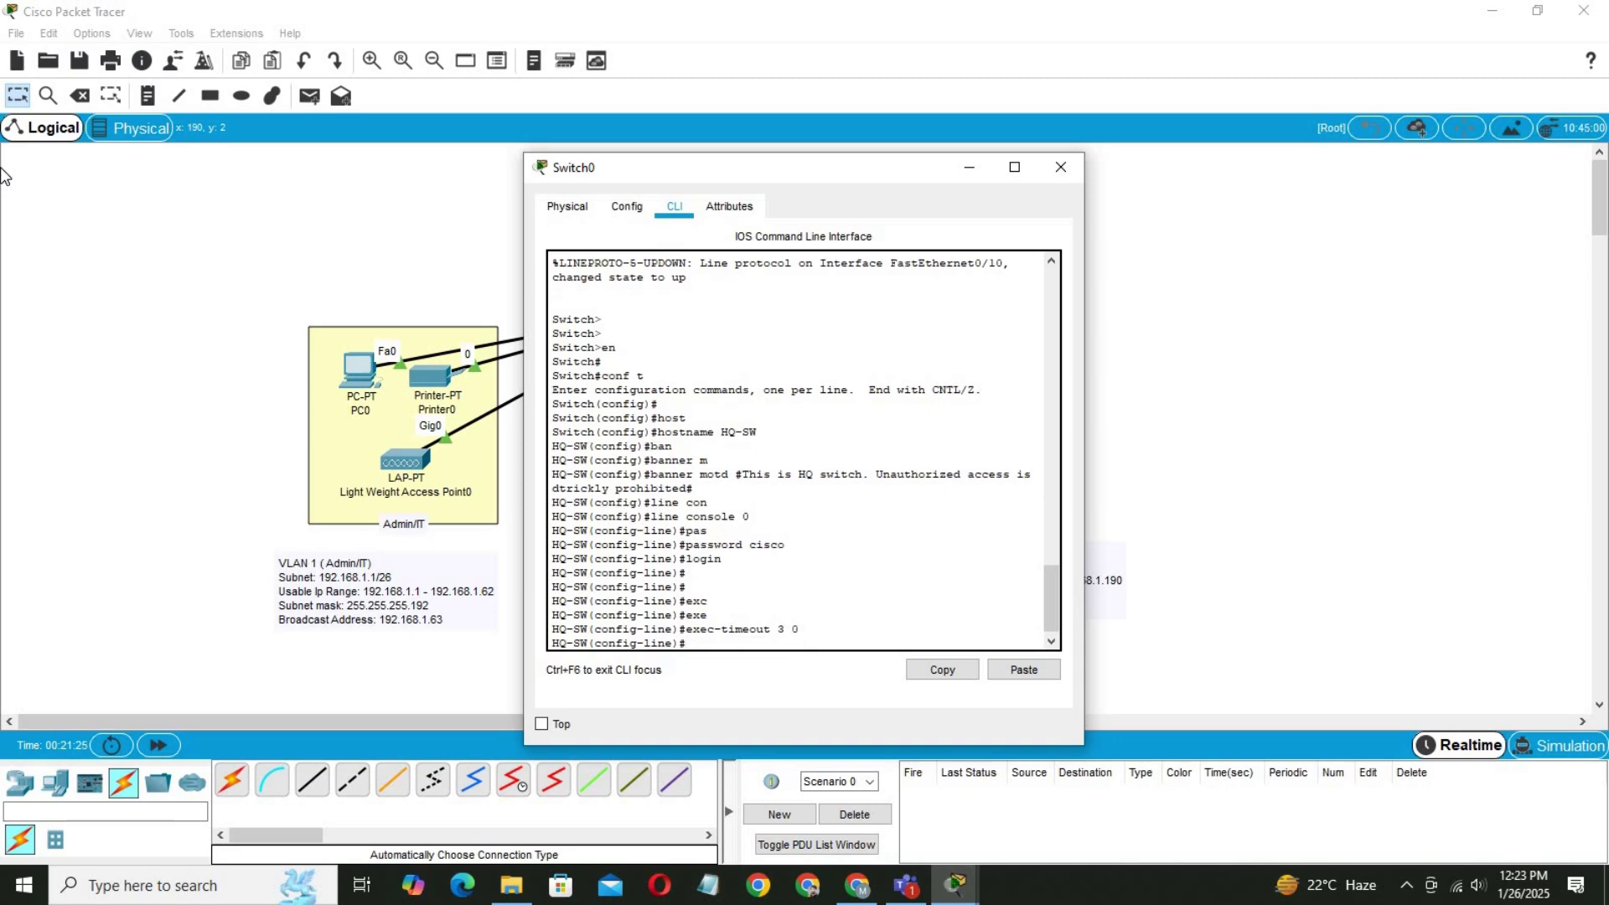
{"action": "type", "text": "loggi"}
{"action": "key", "text": "Tab"}
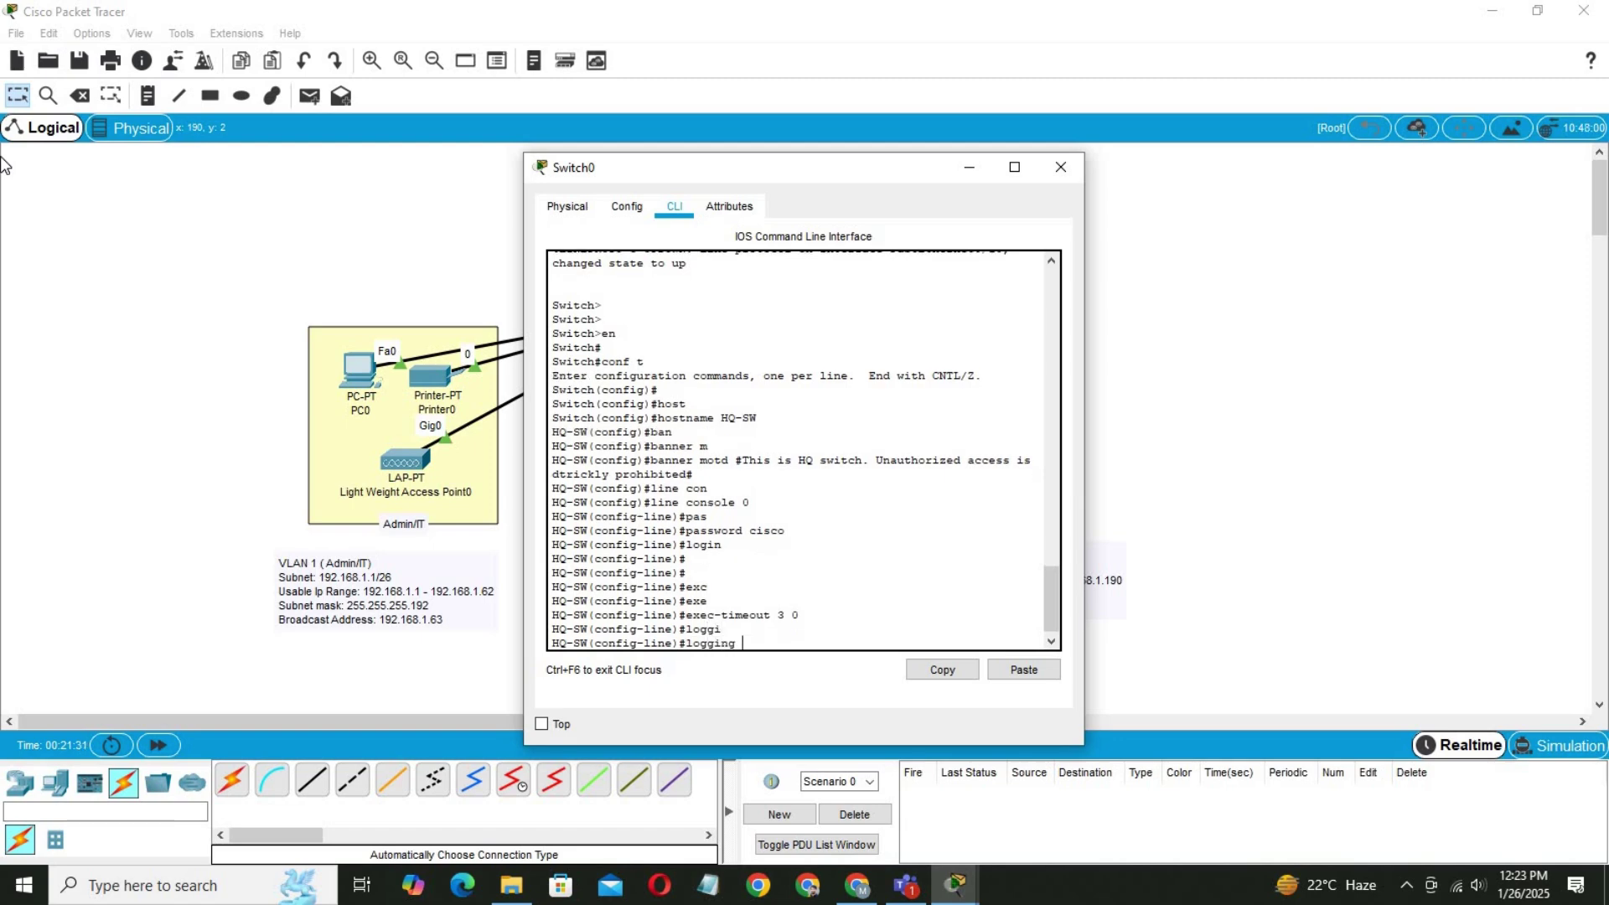
{"action": "type", "text": "sy"}
{"action": "key", "text": "Tab"}
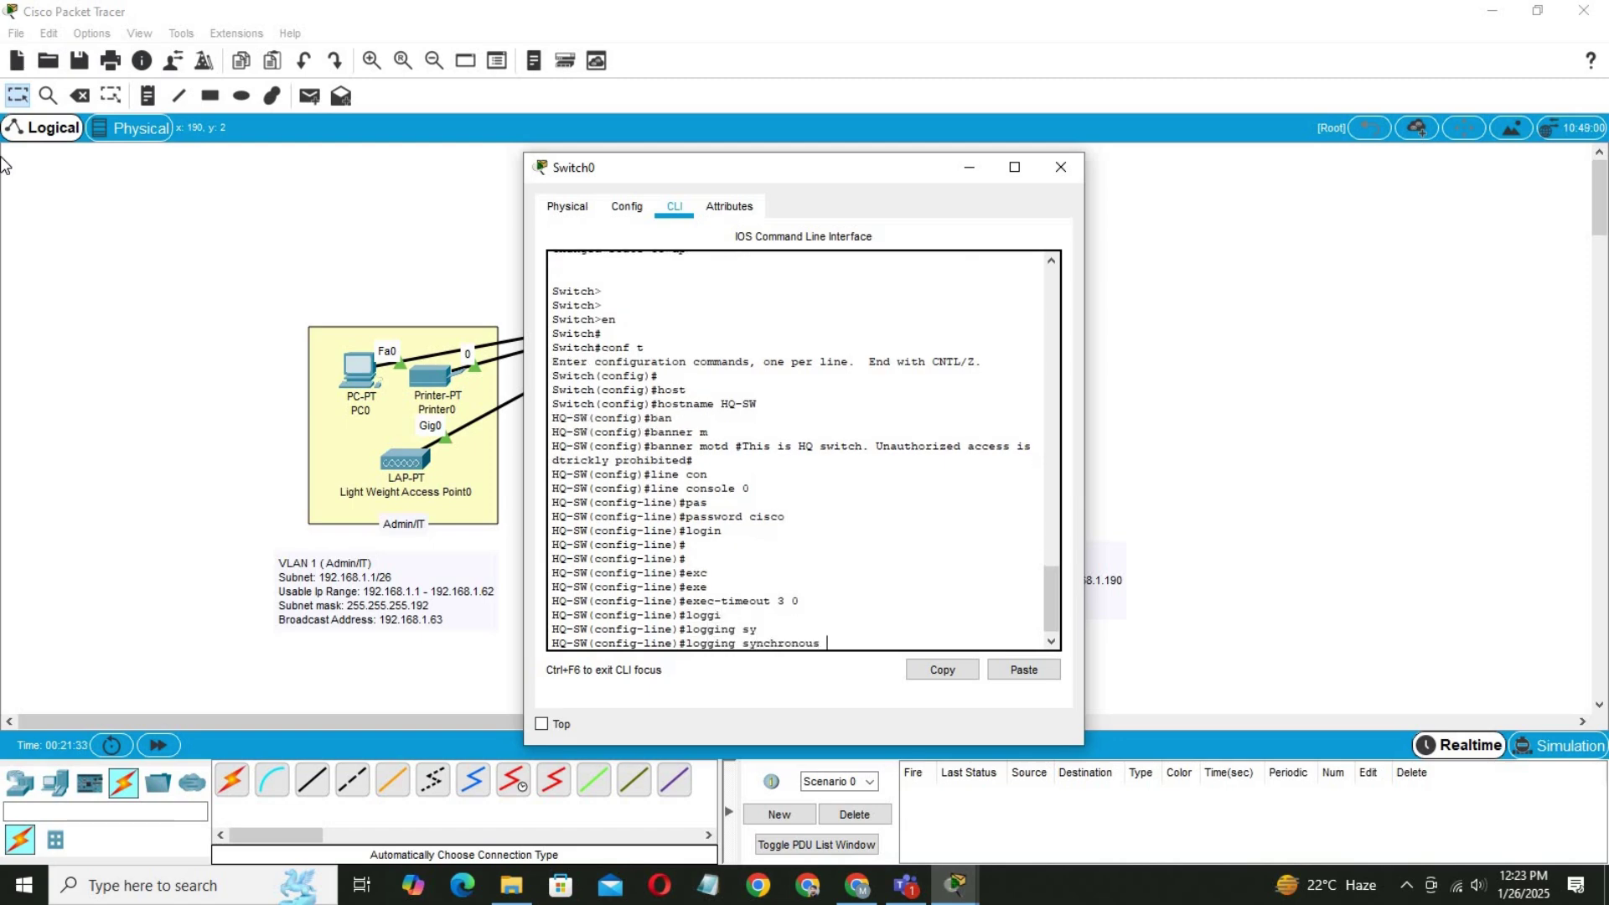
{"action": "key", "text": "Return"}
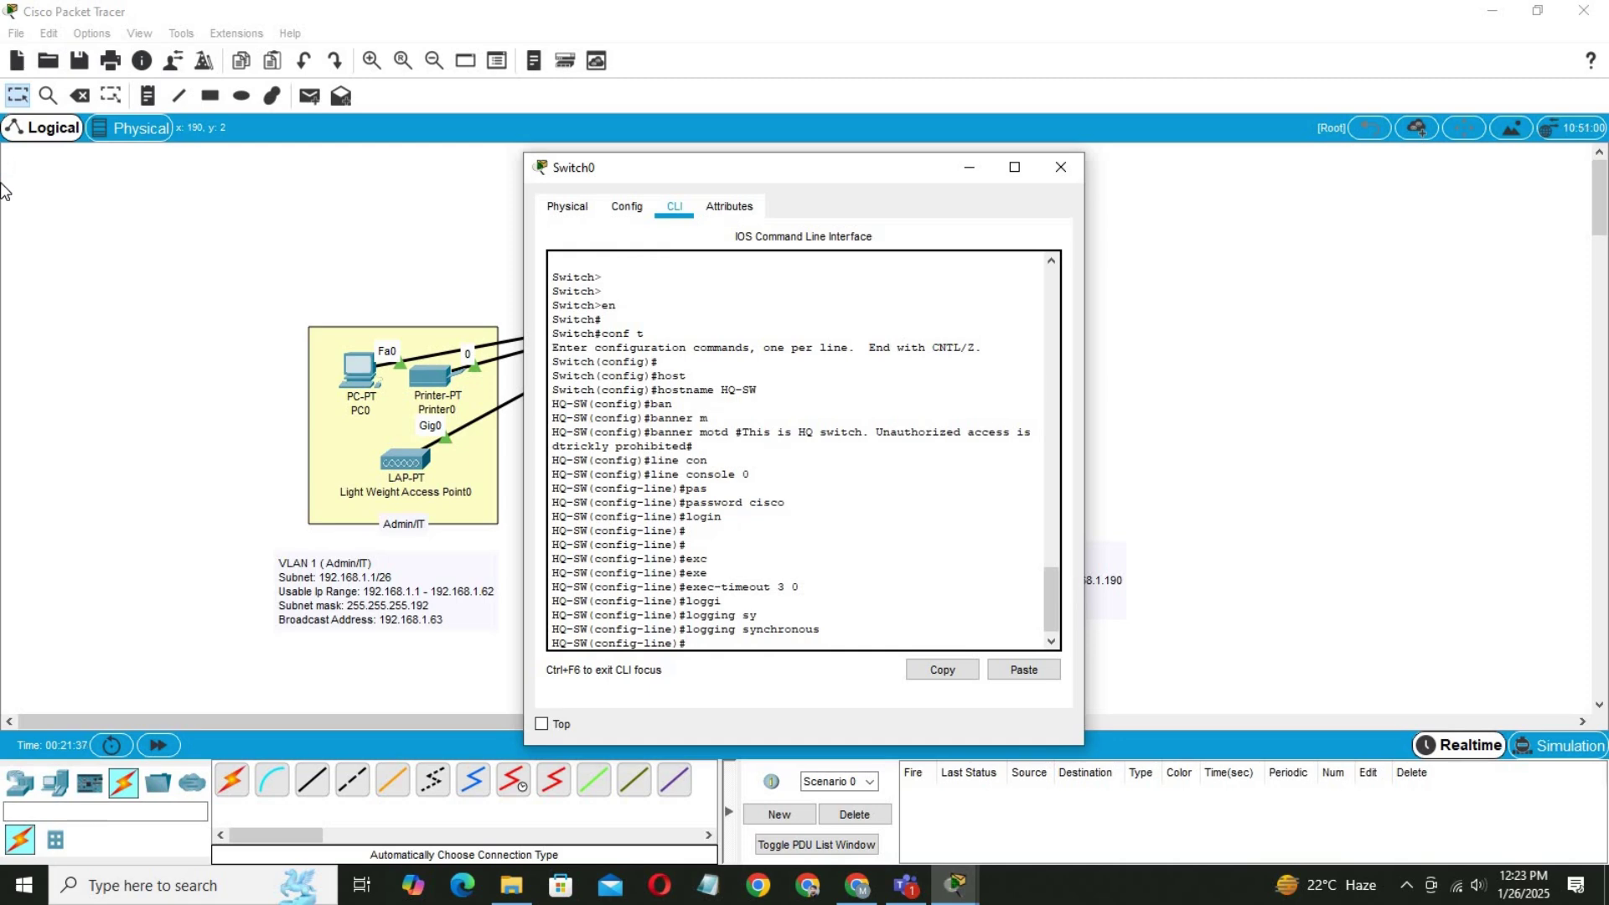
{"action": "type", "text": "exit"}
{"action": "key", "text": "Return"}
{"action": "key", "text": "Return"}
{"action": "key", "text": "Return"}
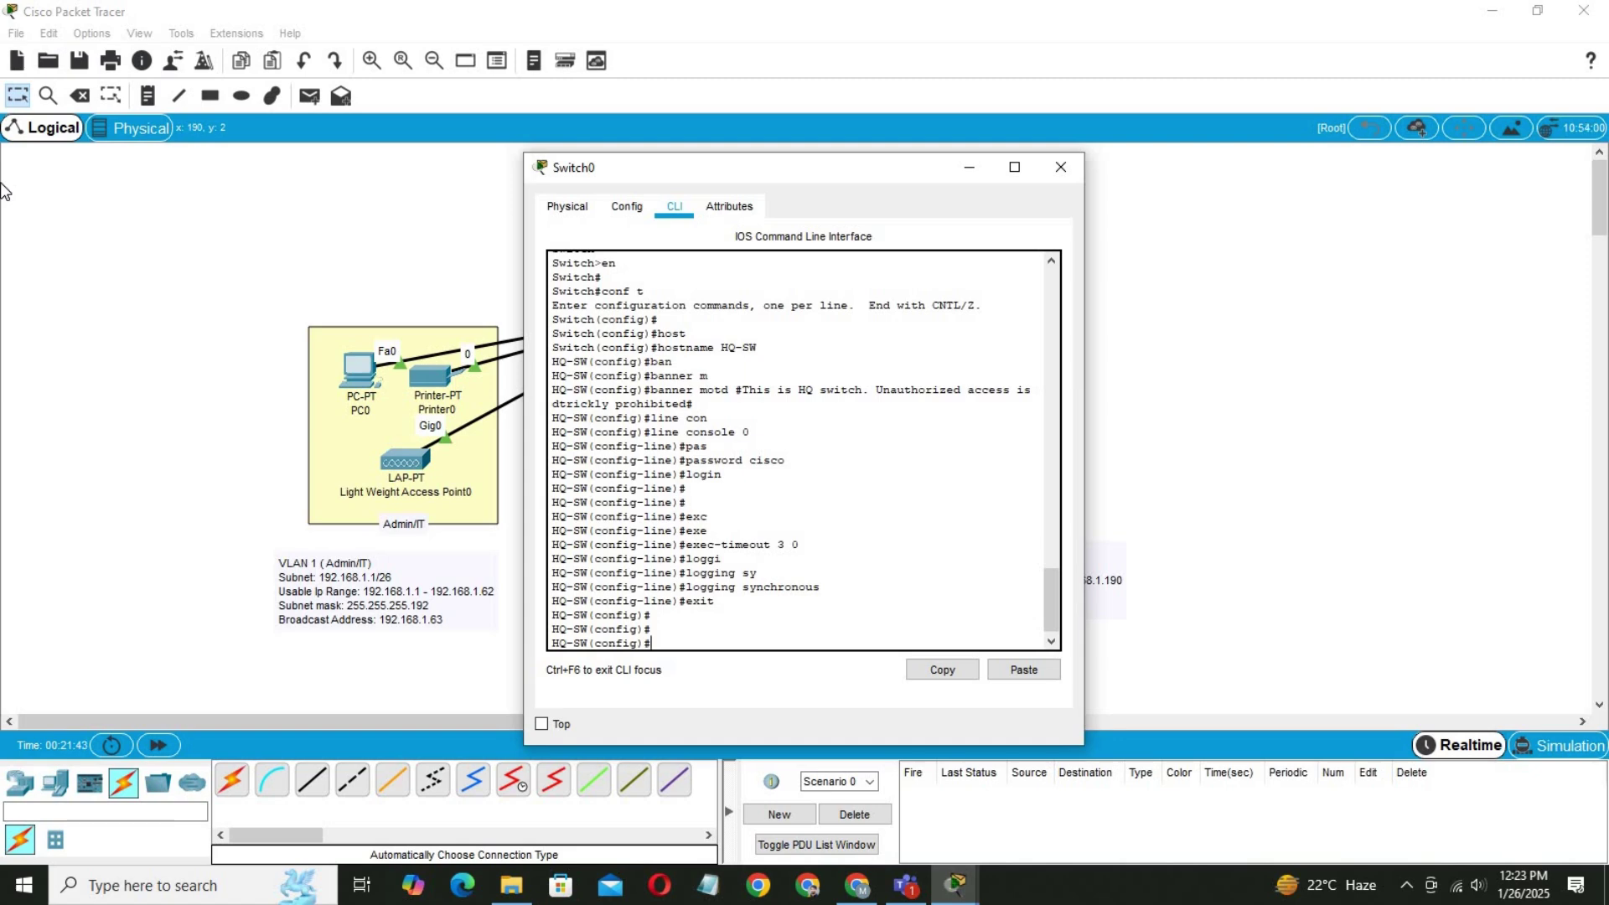
Set an enable password for privileged mode on HQ-SW.
{"action": "type", "text": "nab"}
{"action": "key", "text": "Tab"}
{"action": "type", "text": "p"}
{"action": "key", "text": "Tab"}
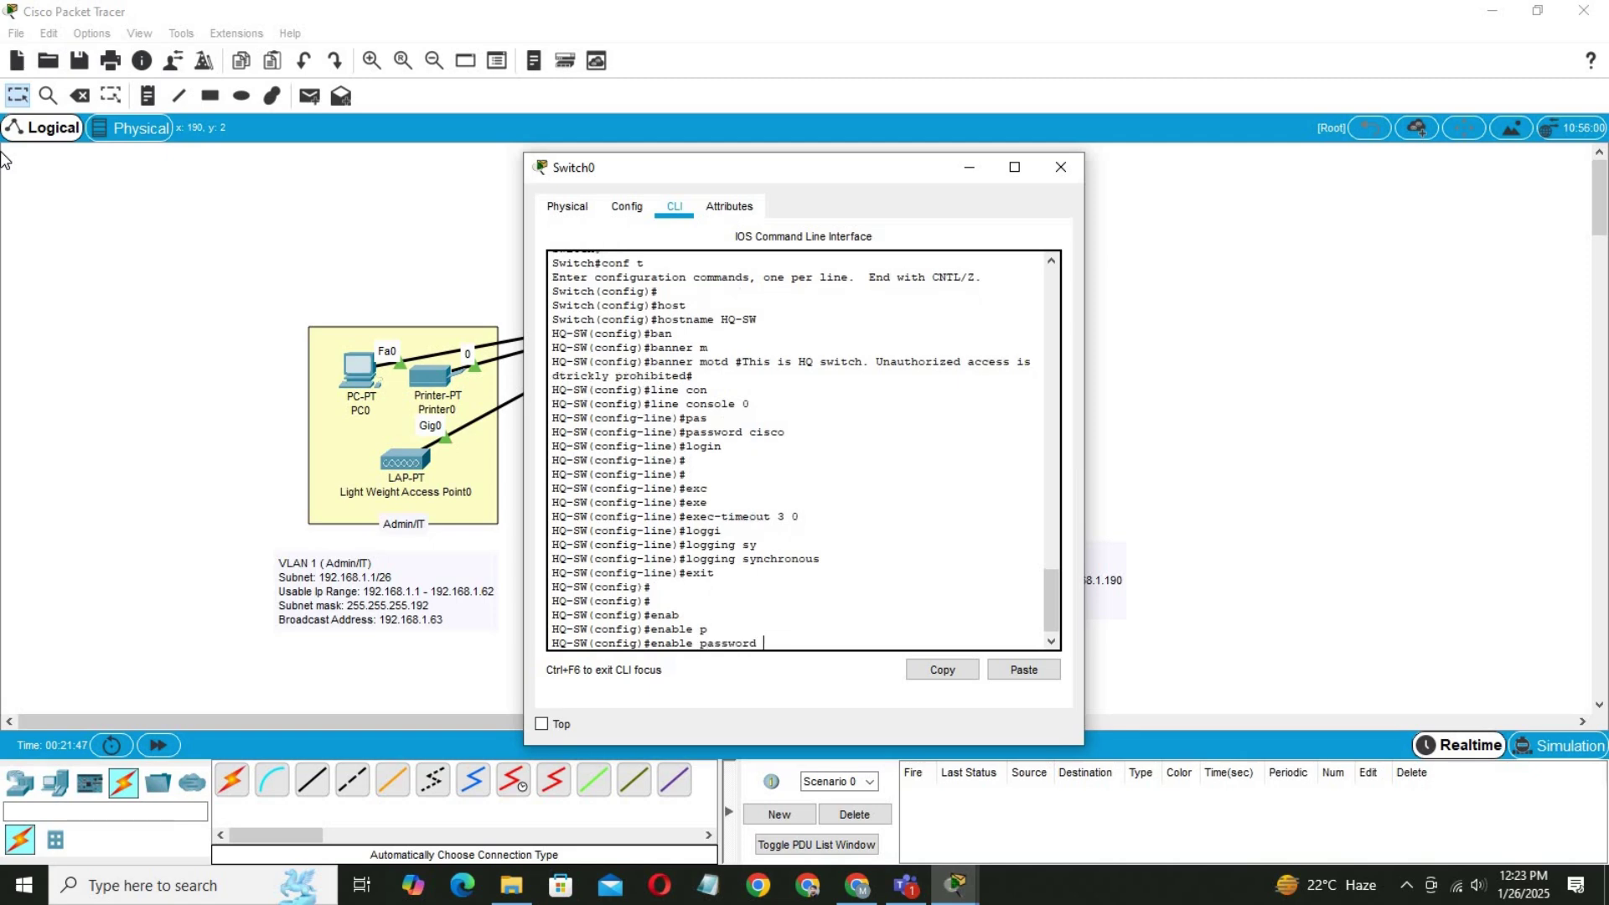
{"action": "type", "text": "cisco"}
{"action": "key", "text": "Return"}
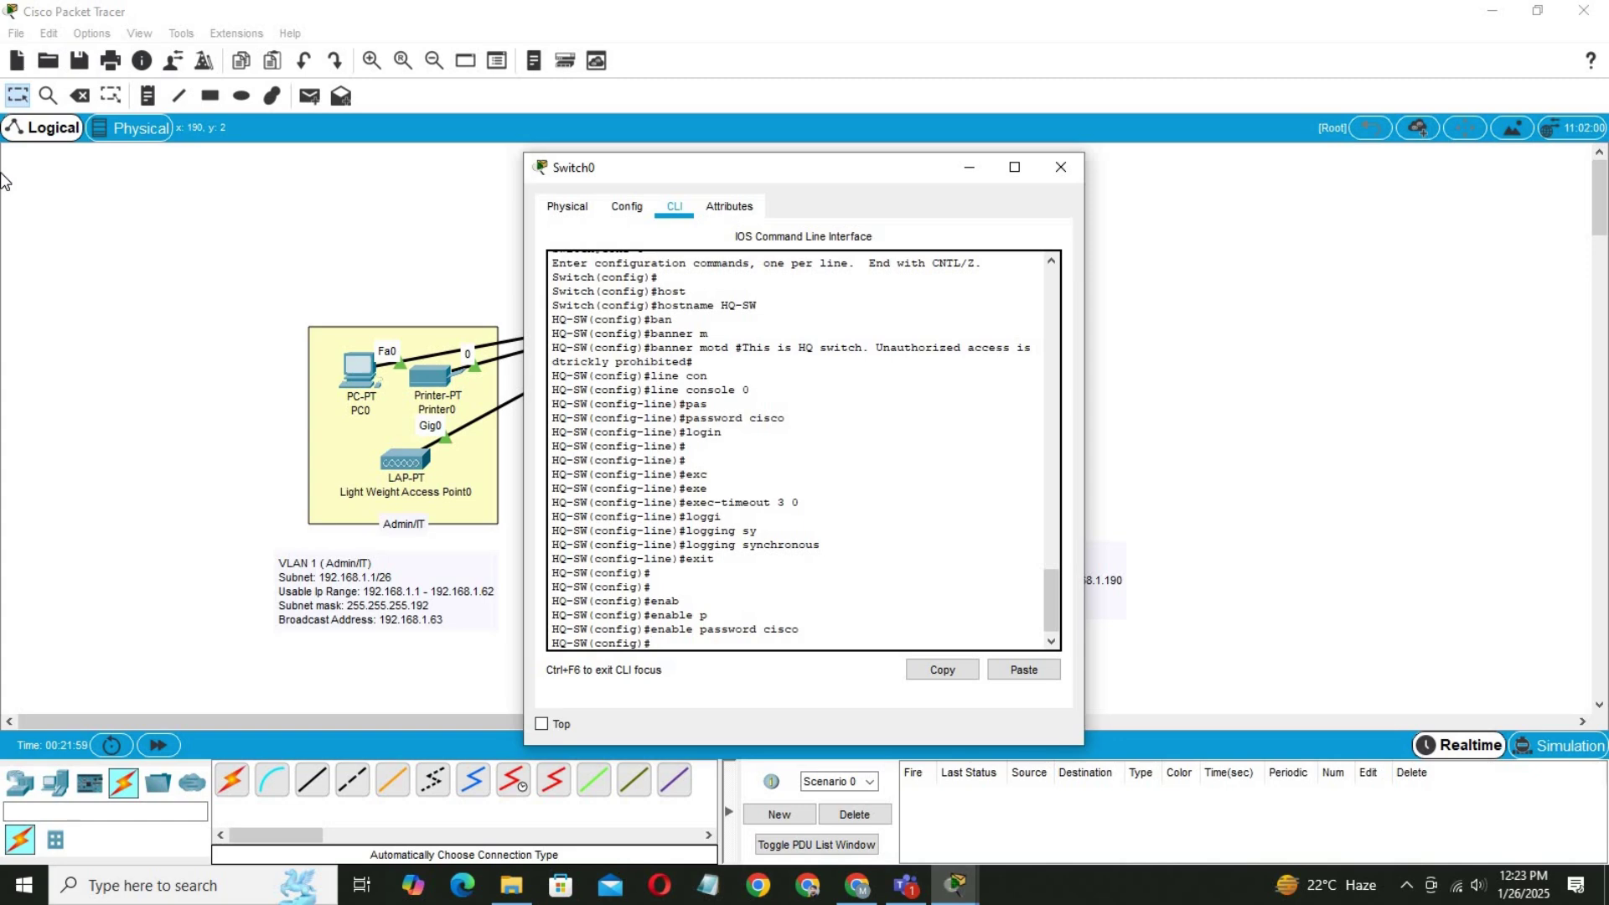
On line vty 0 15, set a password and require login.
{"action": "type", "text": "line"}
{"action": "key", "text": "Tab"}
{"action": "type", "text": "vt"}
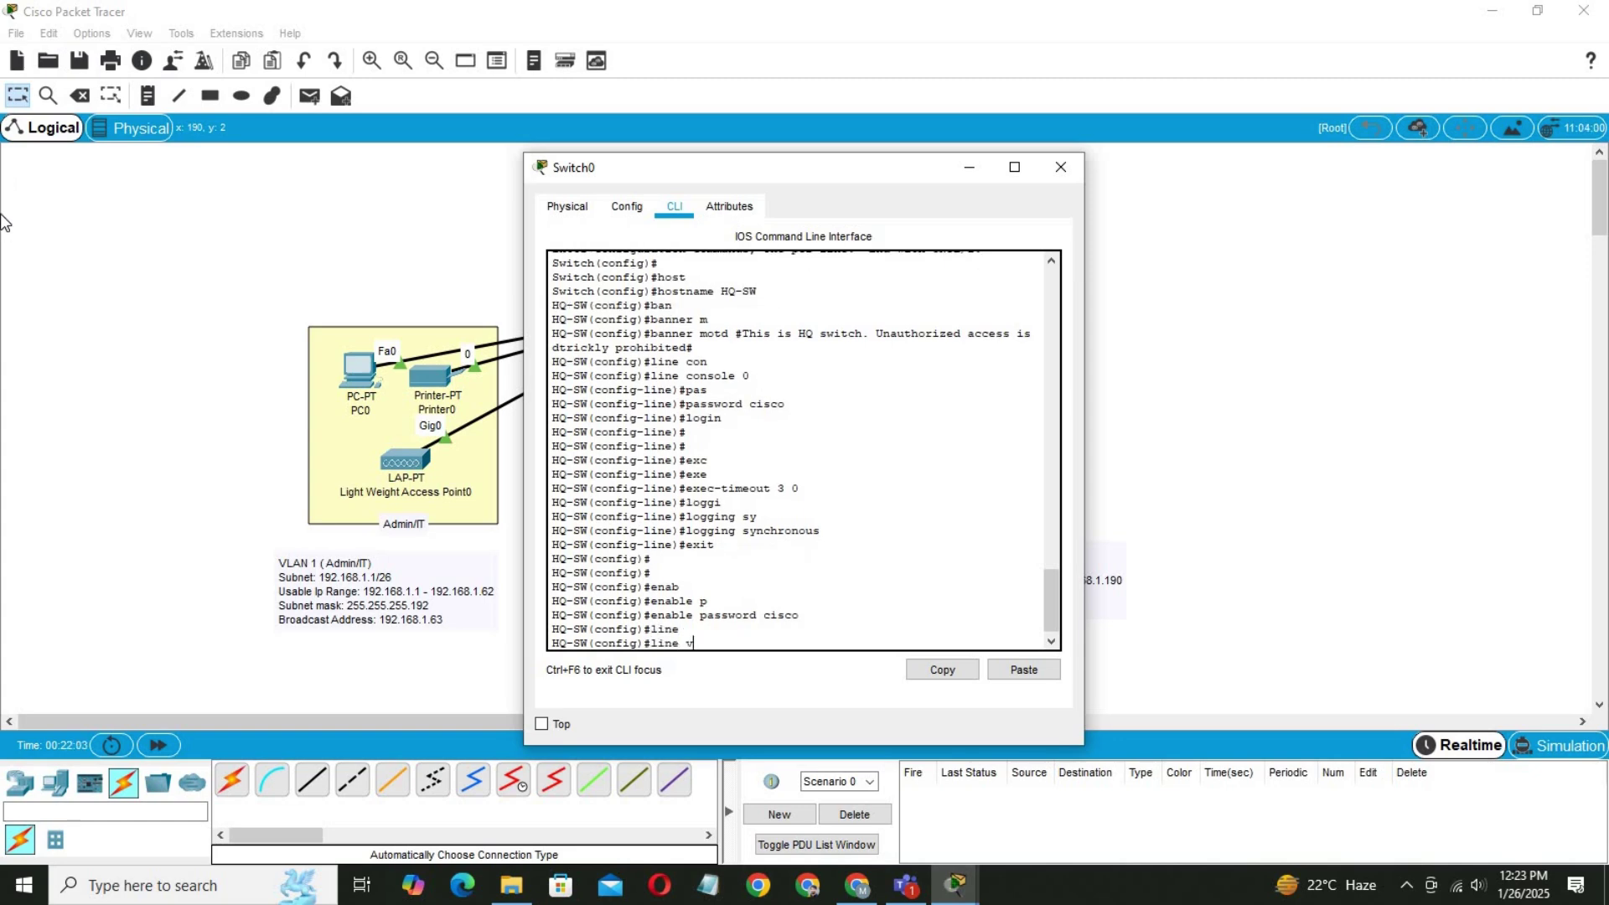
{"action": "key", "text": "Tab"}
{"action": "type", "text": "0 "}
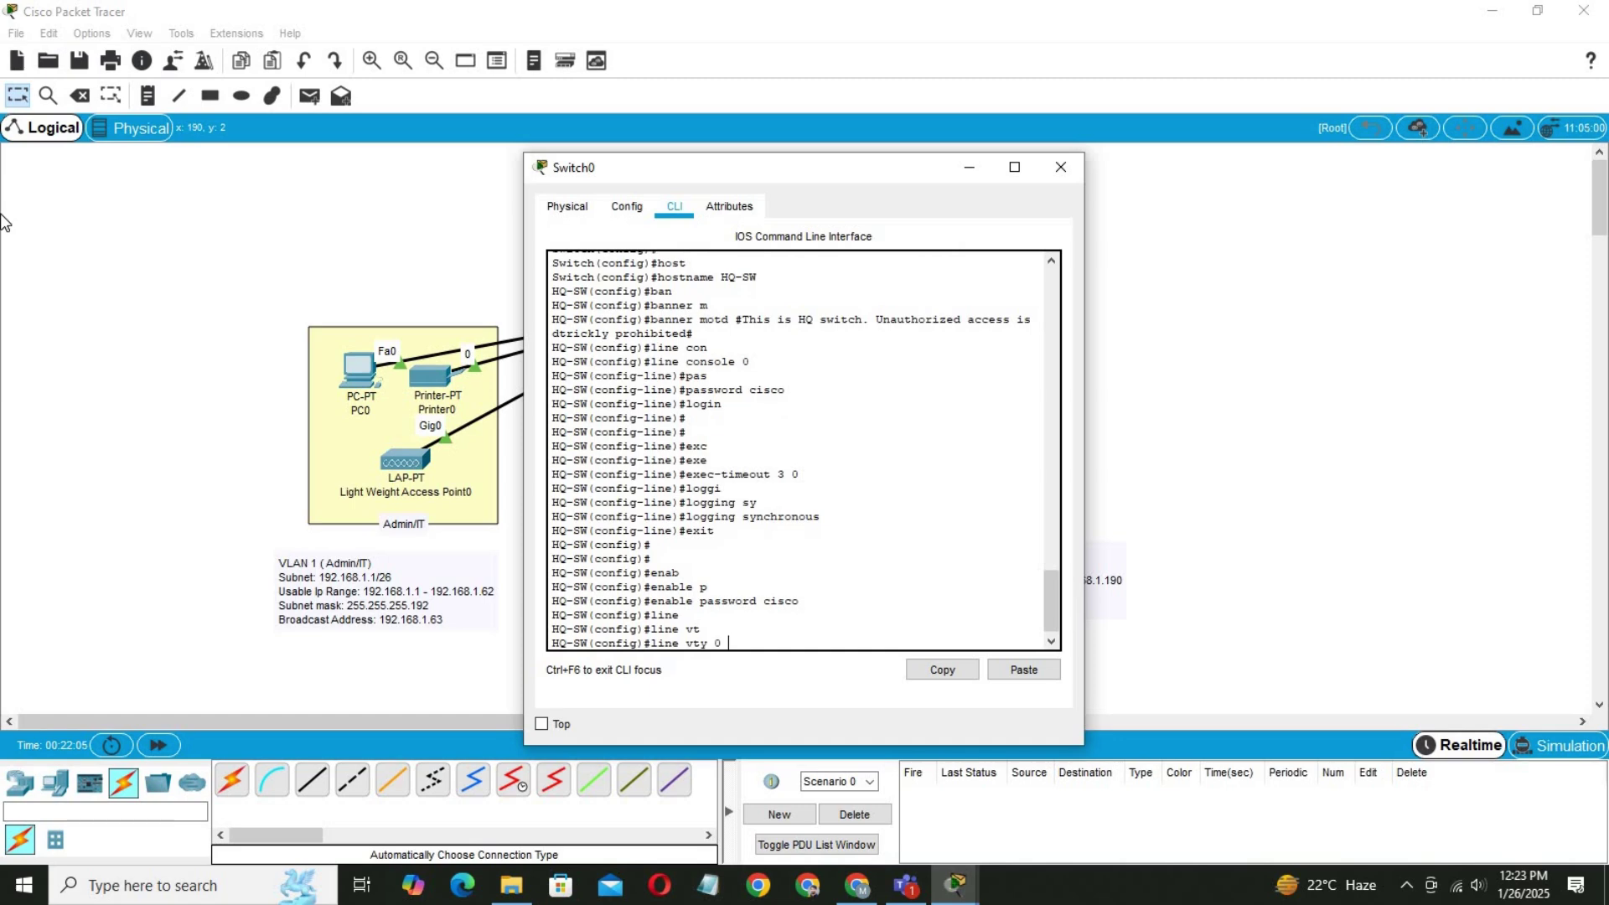
{"action": "type", "text": "15"}
{"action": "key", "text": "Return"}
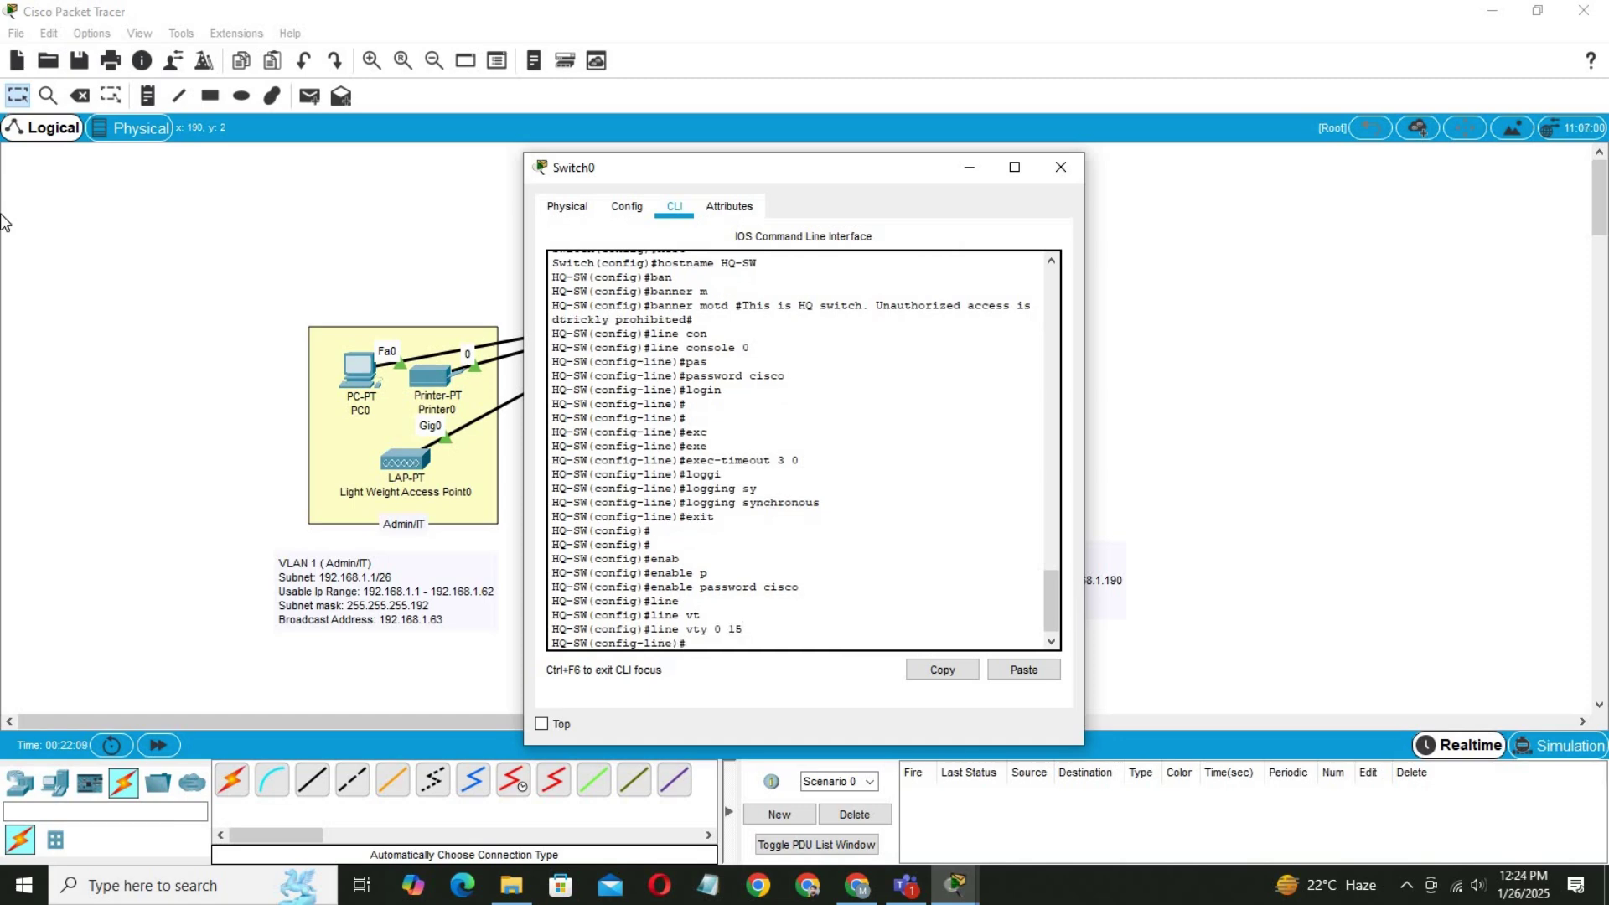
{"action": "type", "text": "pas"}
{"action": "key", "text": "Tab"}
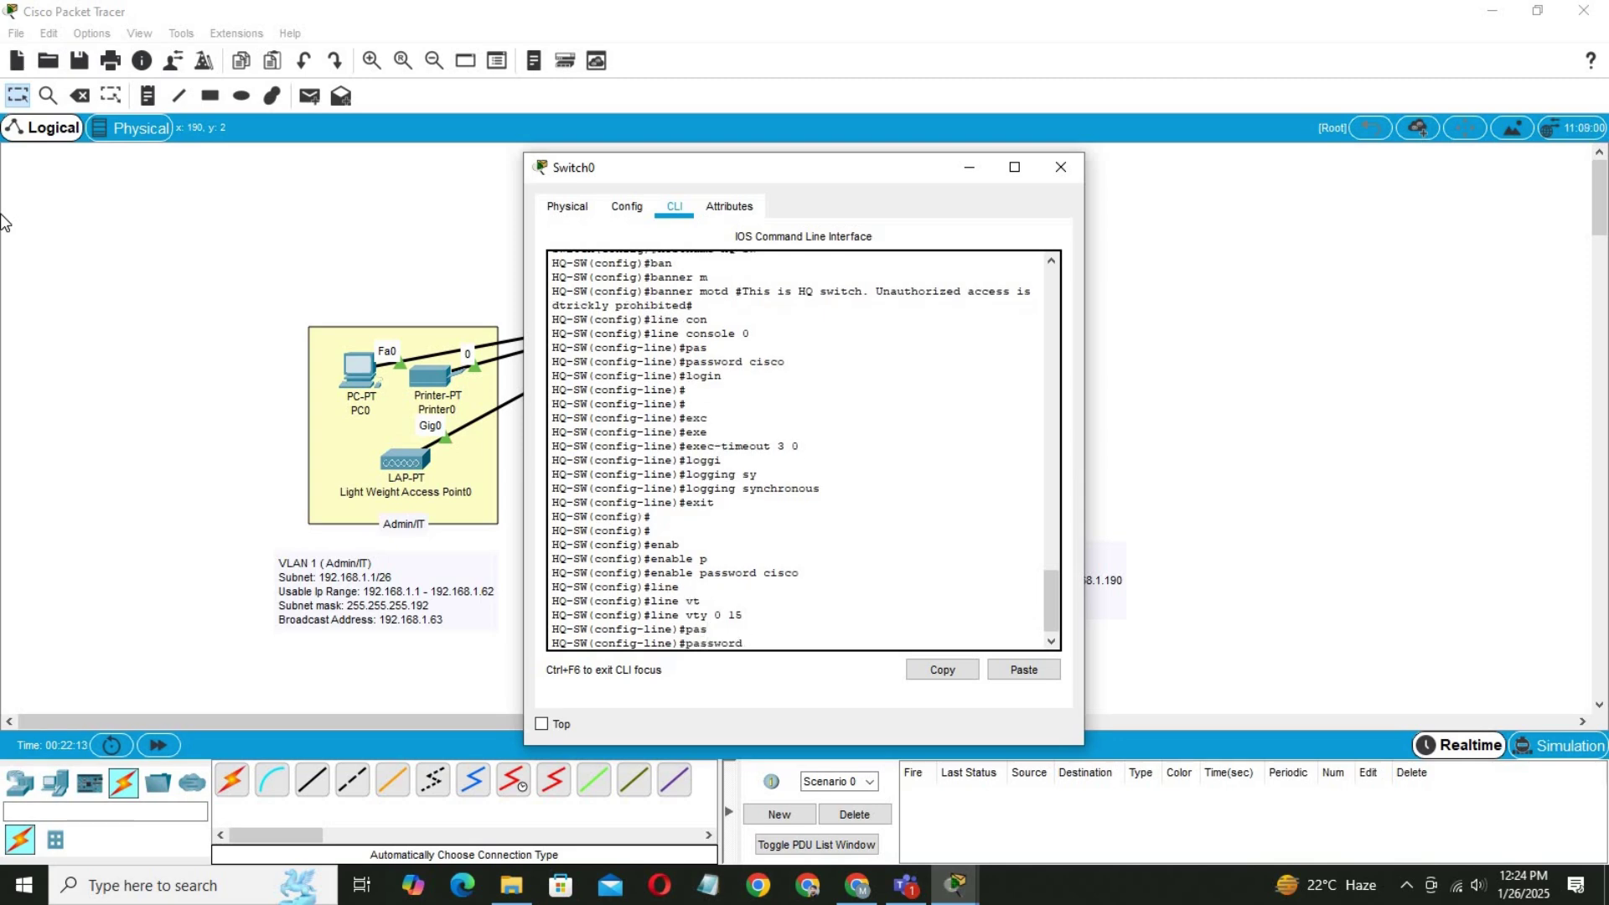
{"action": "type", "text": "cisco"}
{"action": "key", "text": "Return"}
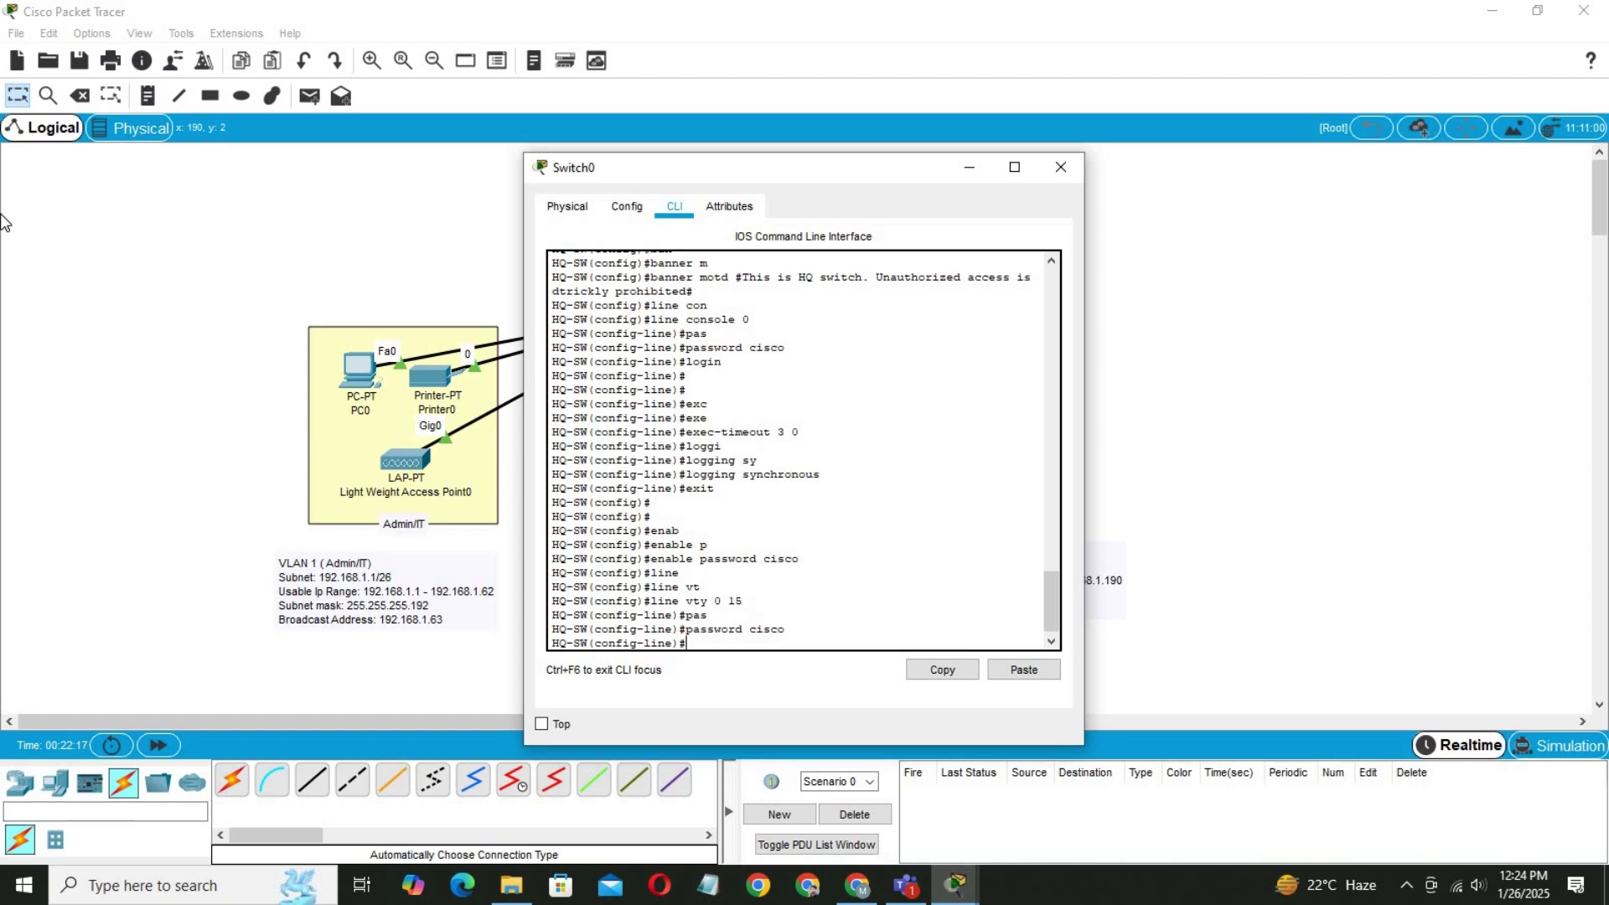
{"action": "type", "text": "login"}
{"action": "key", "text": "Return"}
{"action": "key", "text": "Return"}
{"action": "key", "text": "Return"}
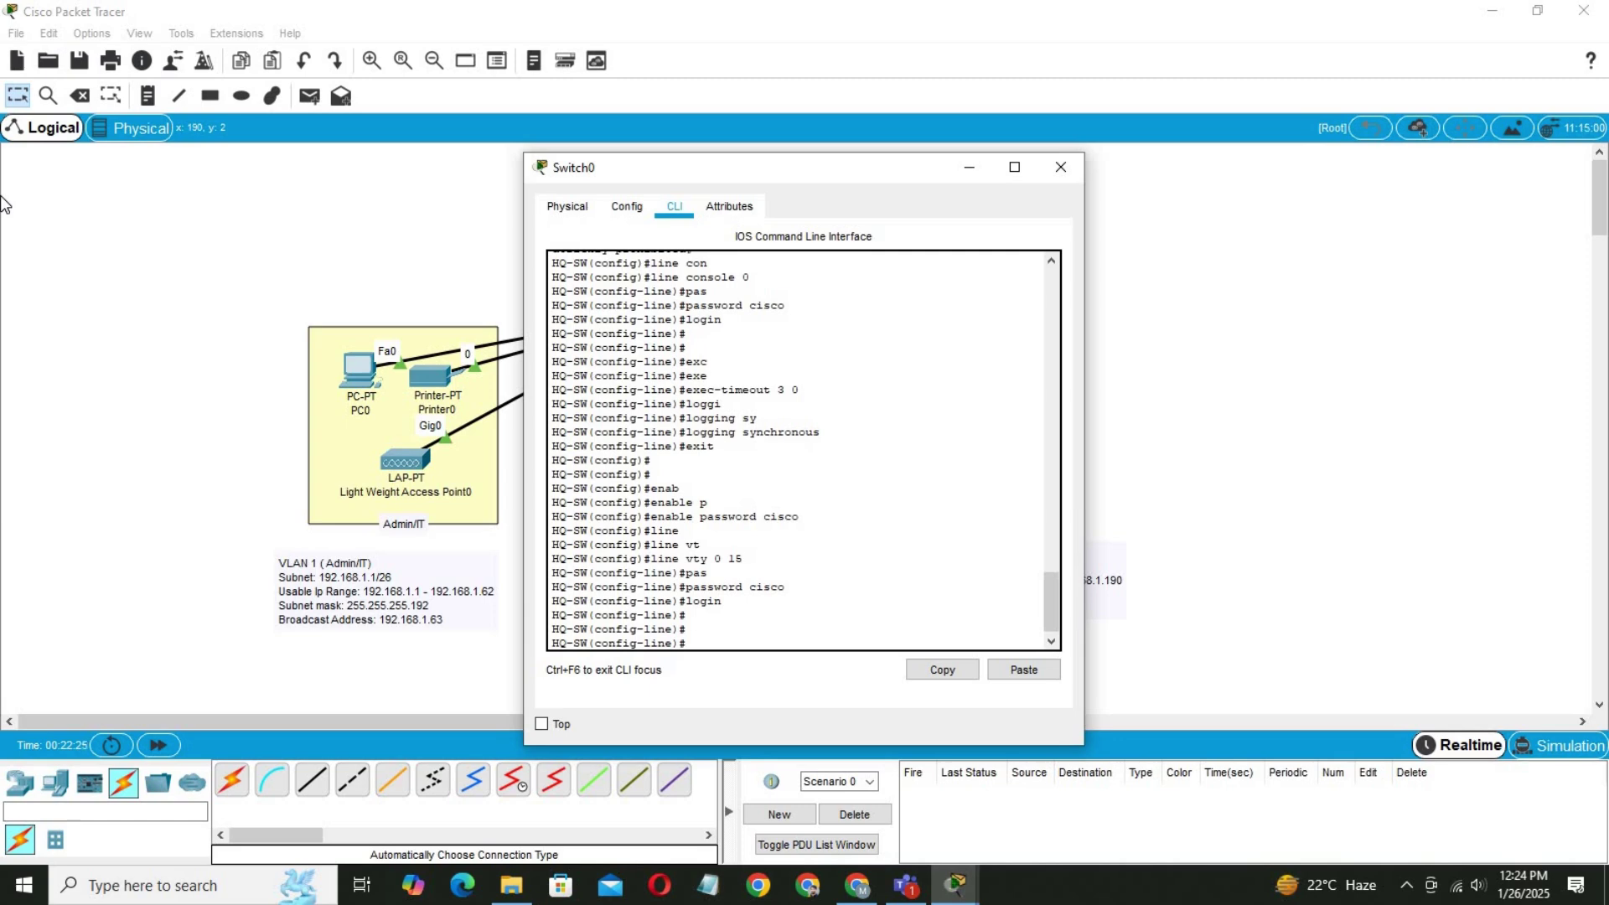
{"action": "type", "text": "ser"}
{"action": "key", "text": "Tab"}
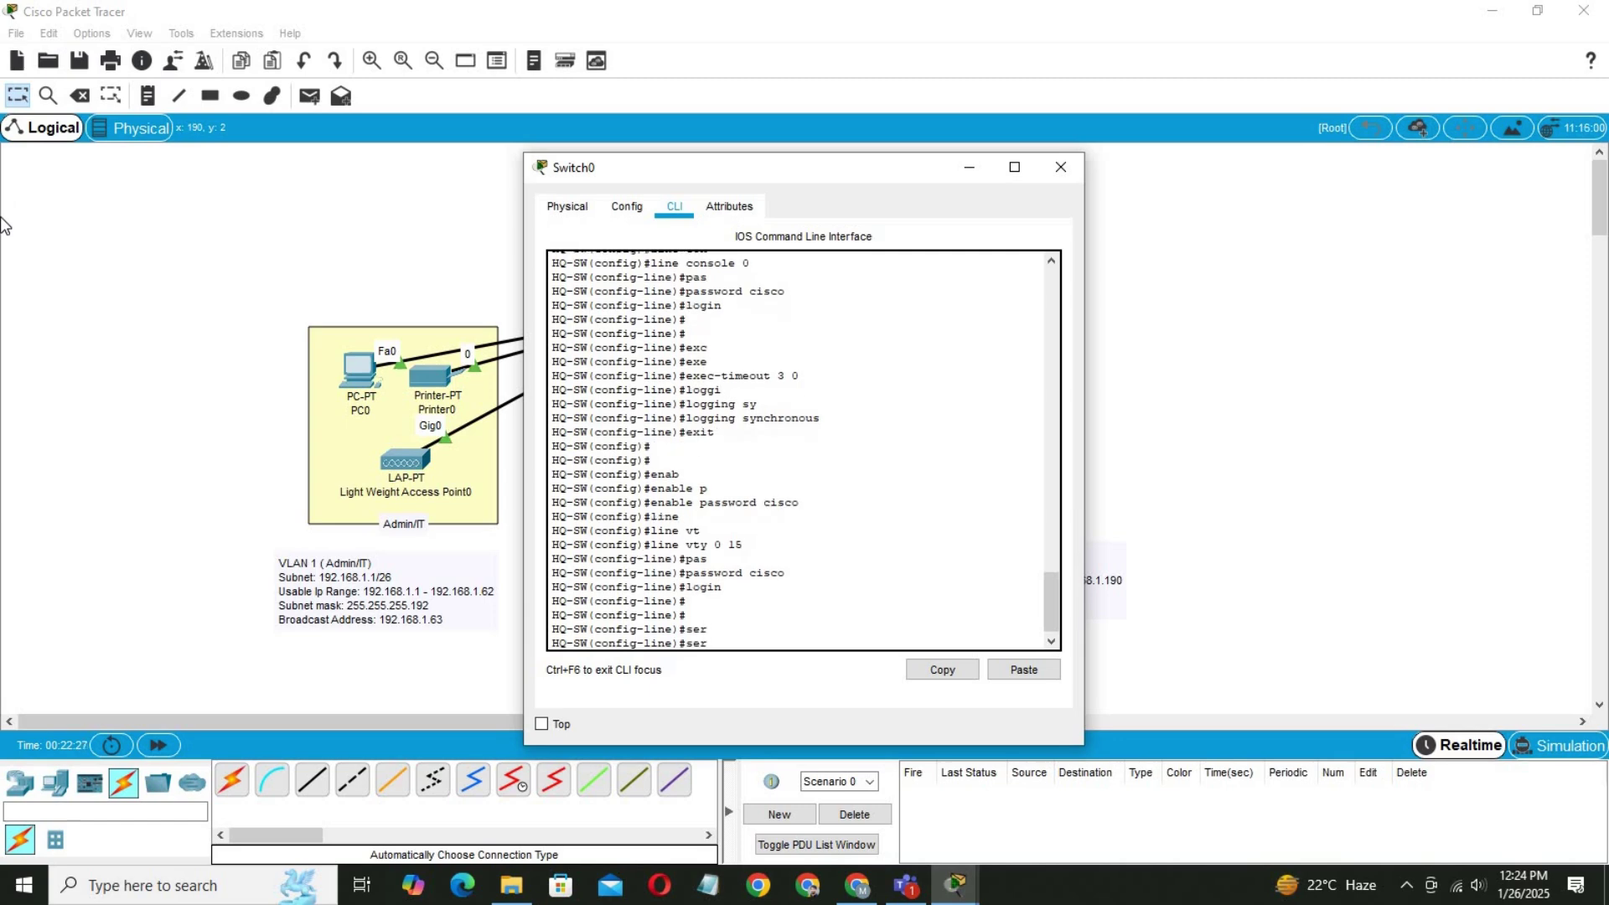
{"action": "key", "text": "BackSpace"}
{"action": "key", "text": "BackSpace"}
{"action": "key", "text": "BackSpace"}
Return to global configuration and enable service password-encryption.
{"action": "type", "text": "exit"}
{"action": "key", "text": "Return"}
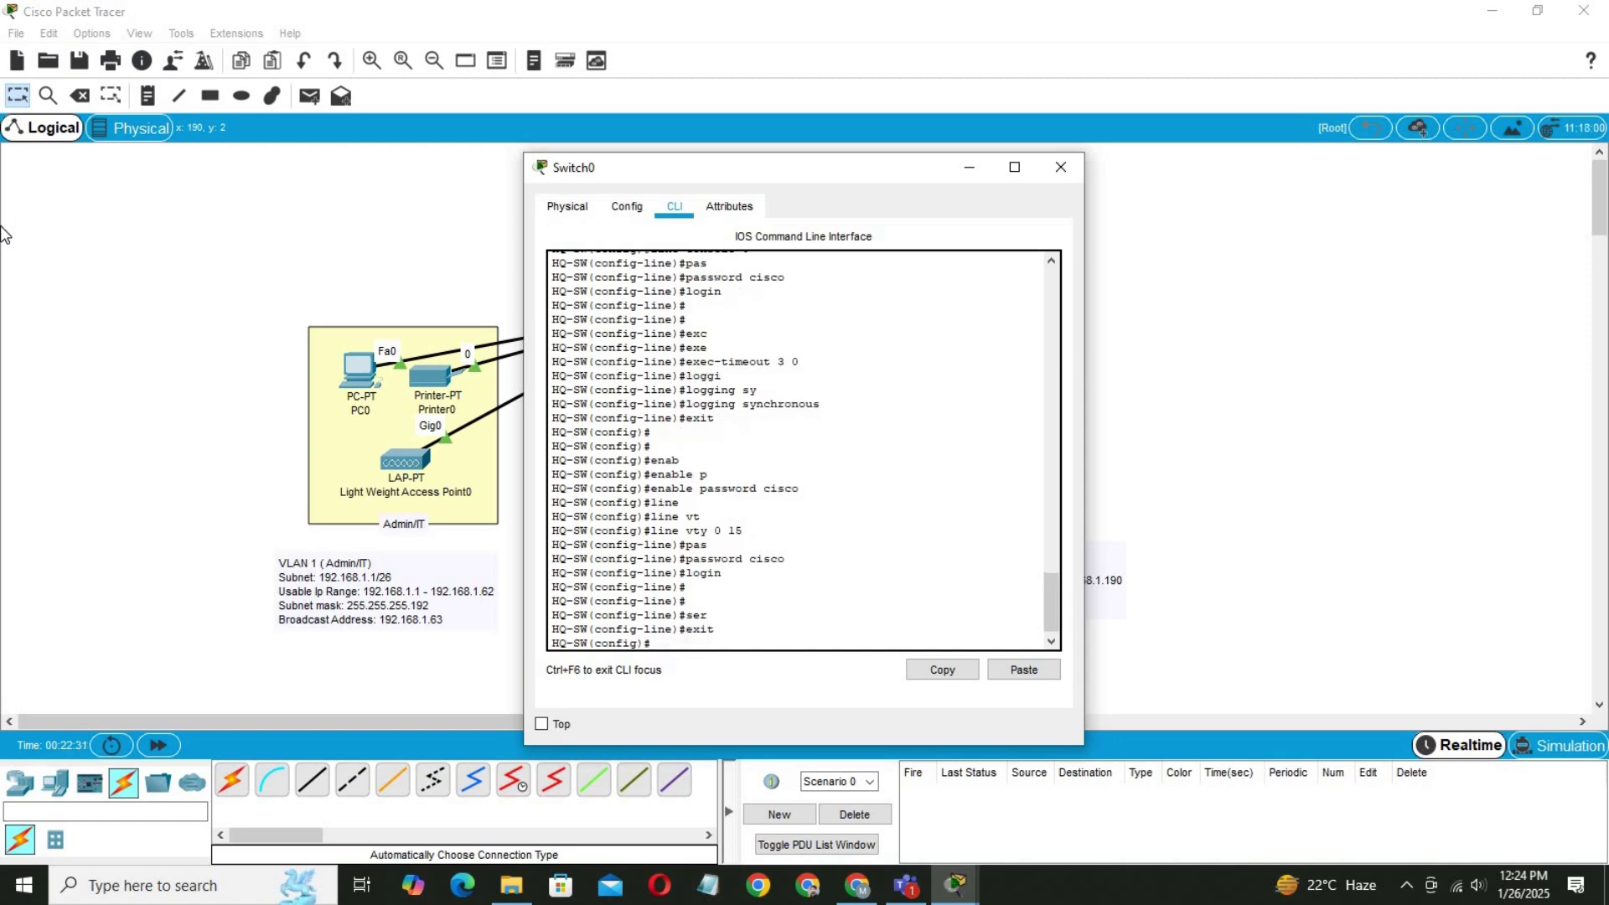
{"action": "type", "text": "ser"}
{"action": "key", "text": "Tab"}
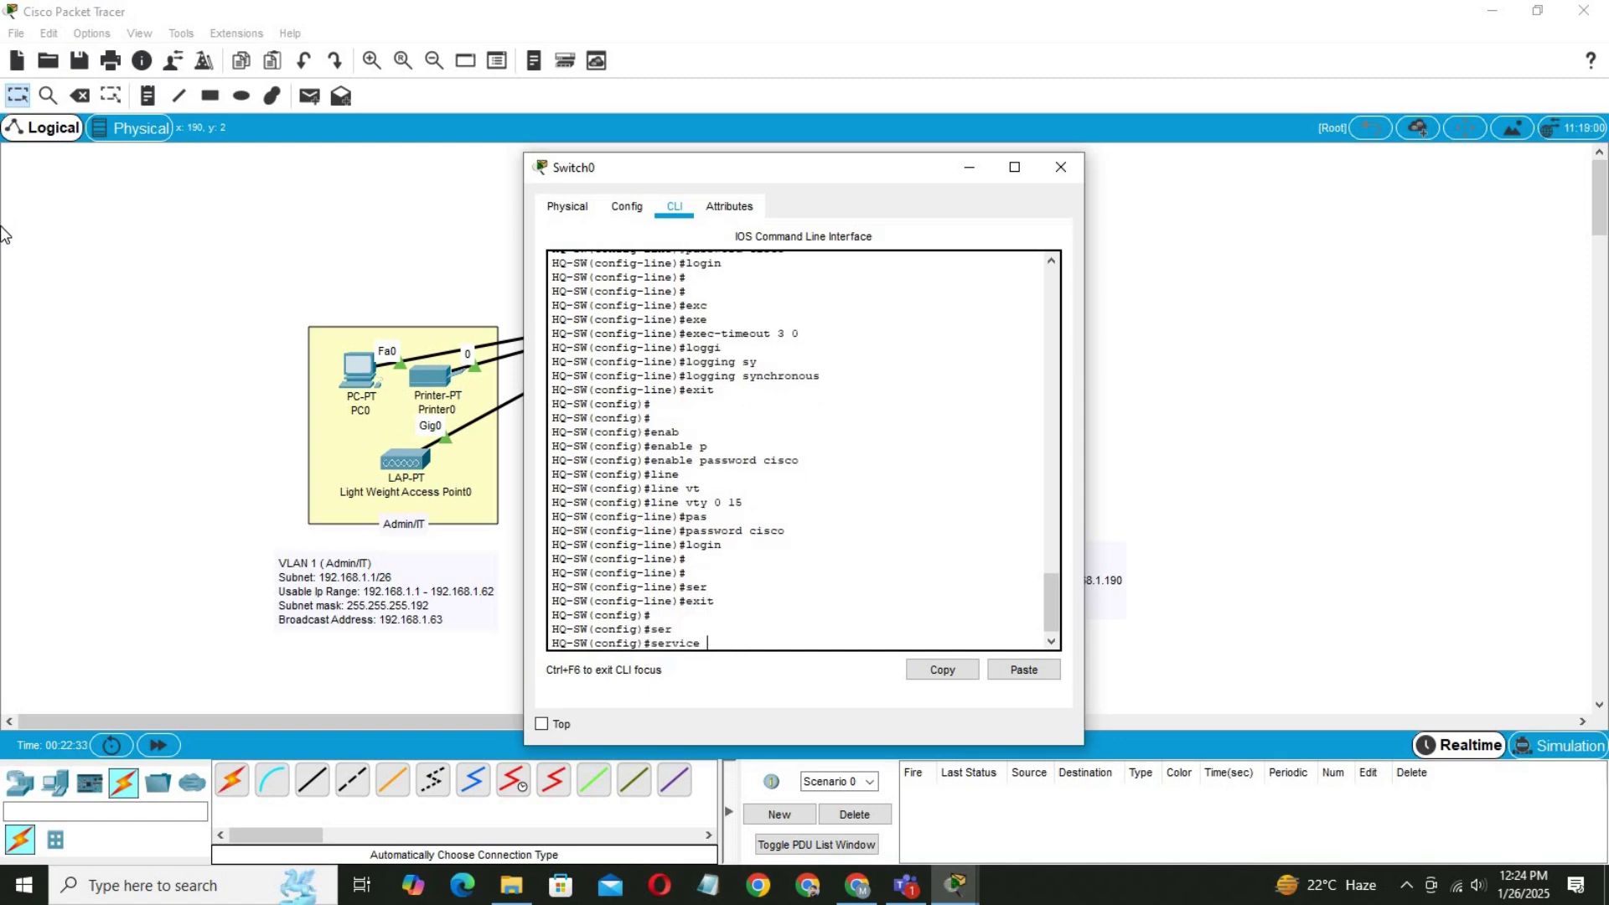
{"action": "type", "text": "p"}
{"action": "key", "text": "Tab"}
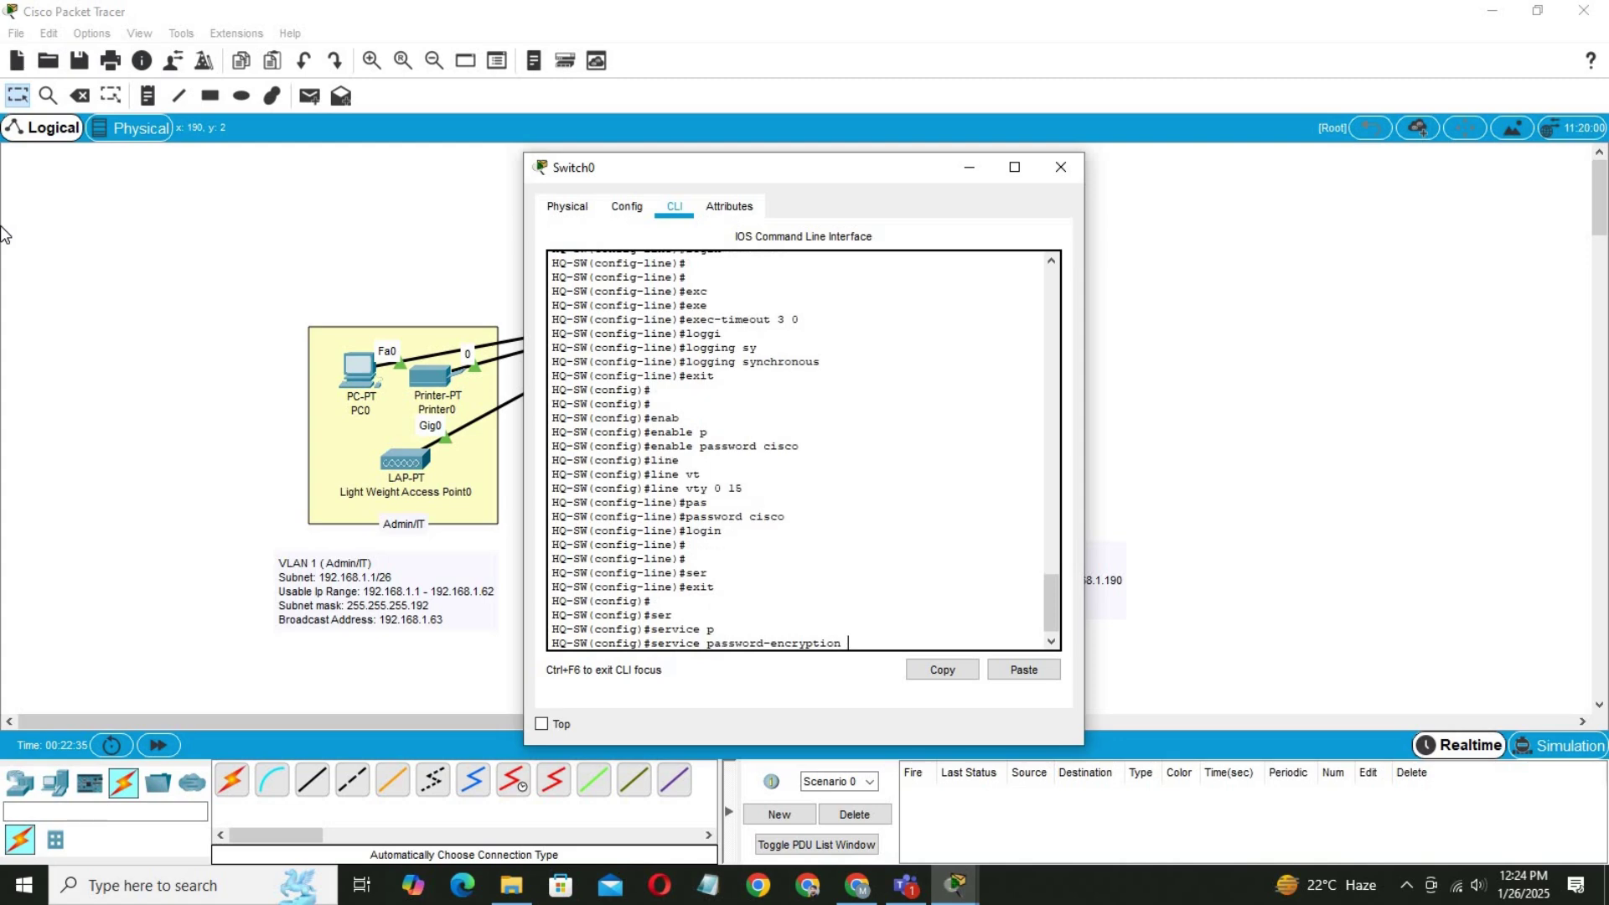
{"action": "key", "text": "Return"}
{"action": "key", "text": "Return"}
{"action": "key", "text": "Return"}
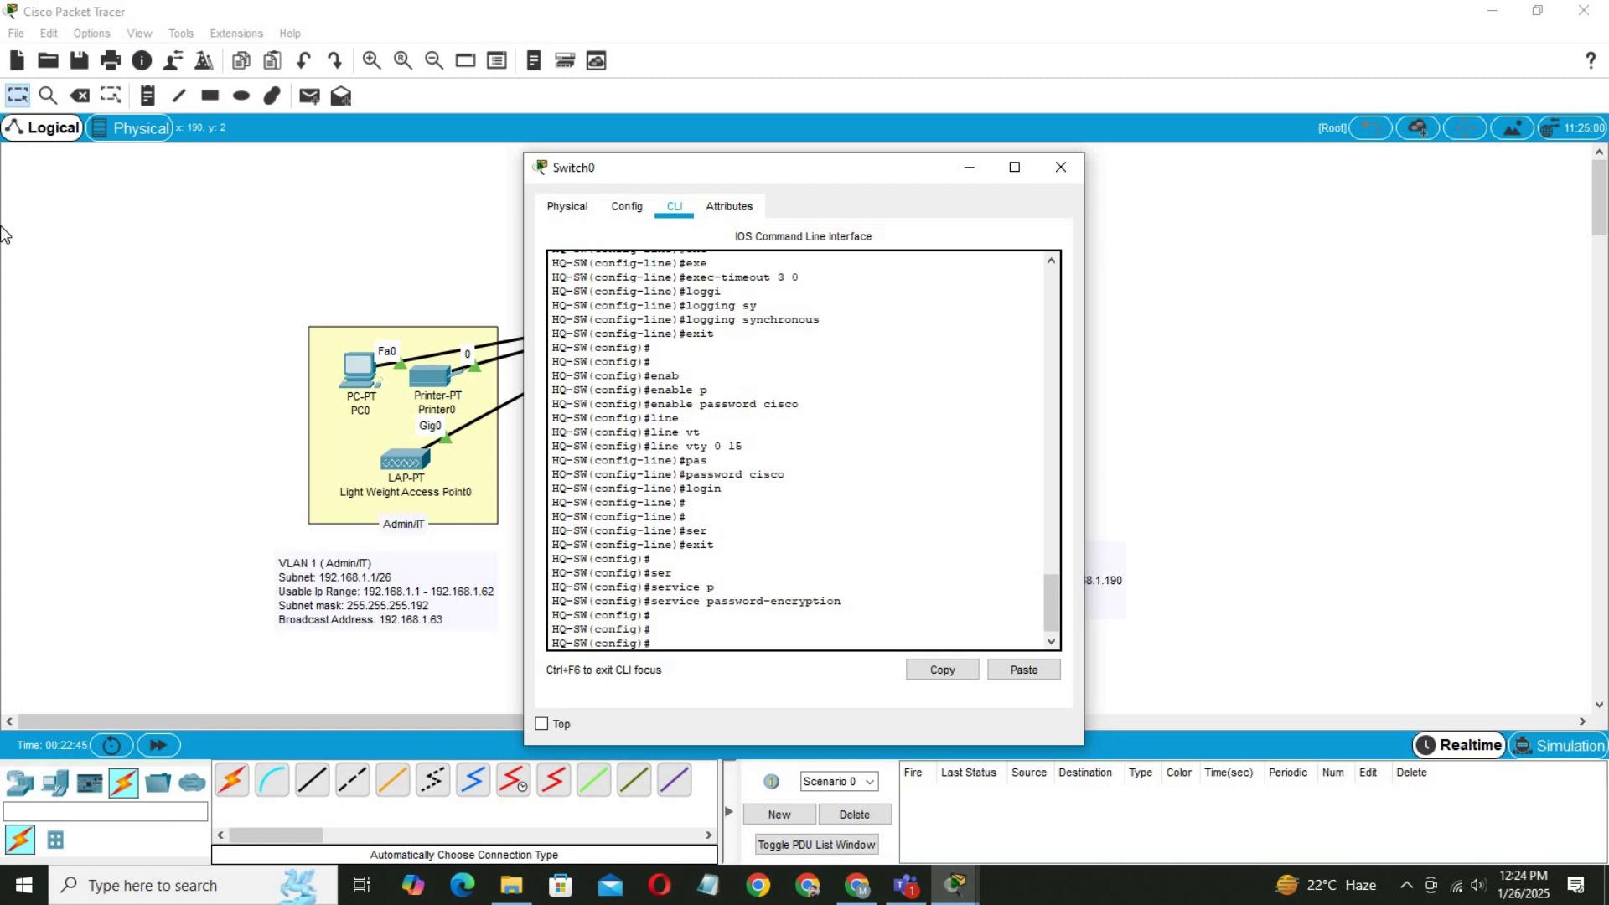
Create a local username with a password and enter ip domain-name cisco.com.
{"action": "type", "text": "use"}
{"action": "key", "text": "Tab"}
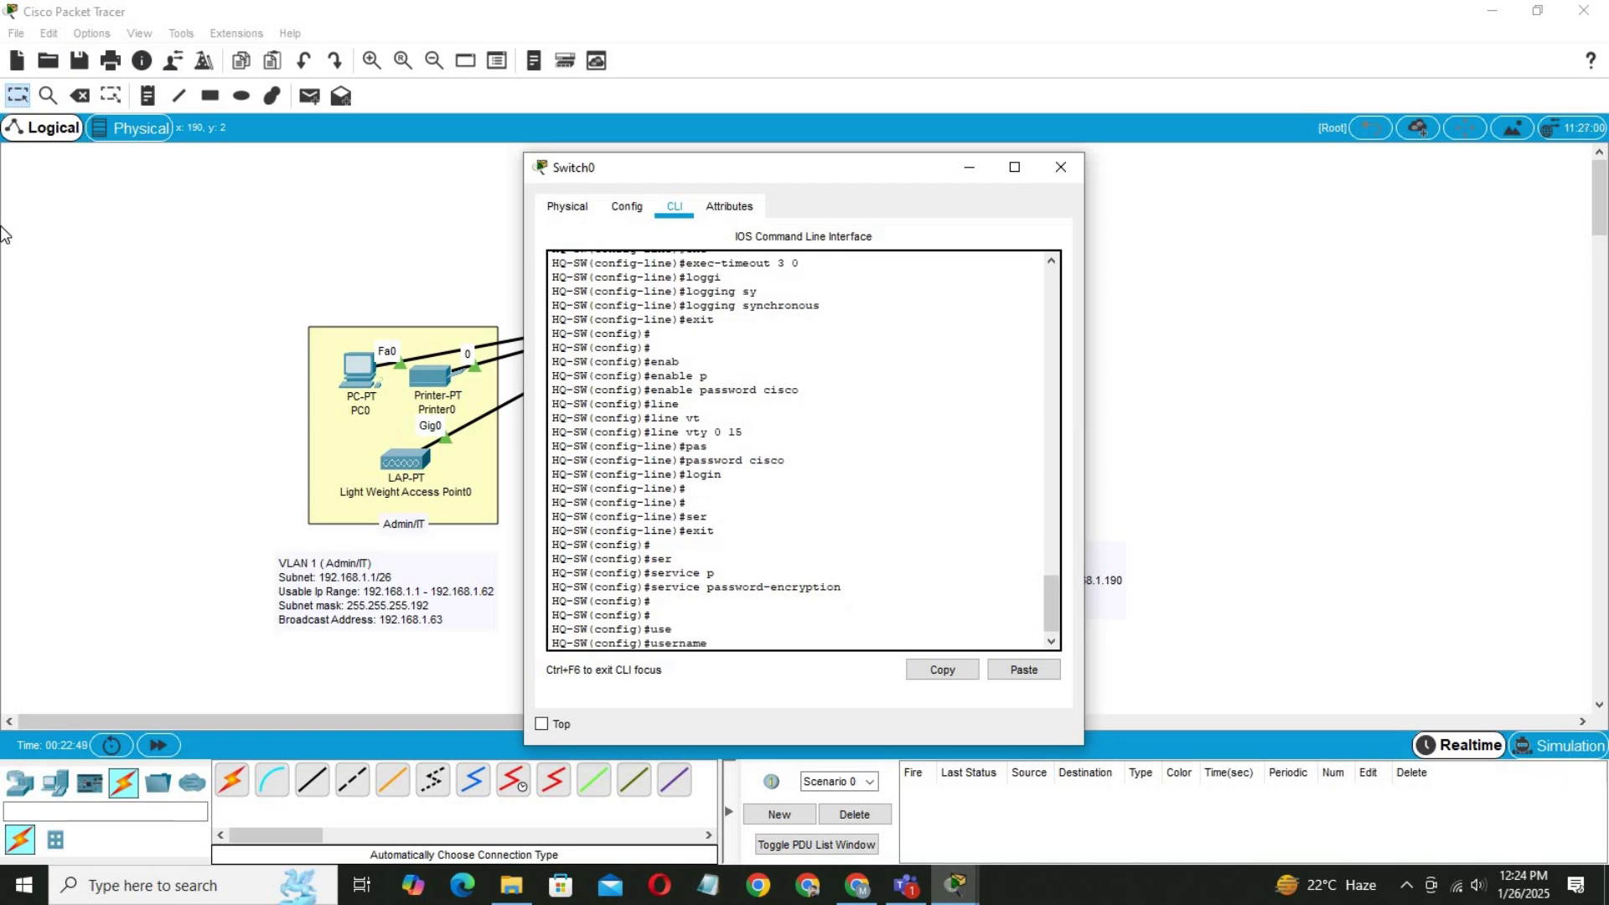
{"action": "type", "text": "cisco pass"}
{"action": "key", "text": "Tab"}
{"action": "type", "text": "cisco"}
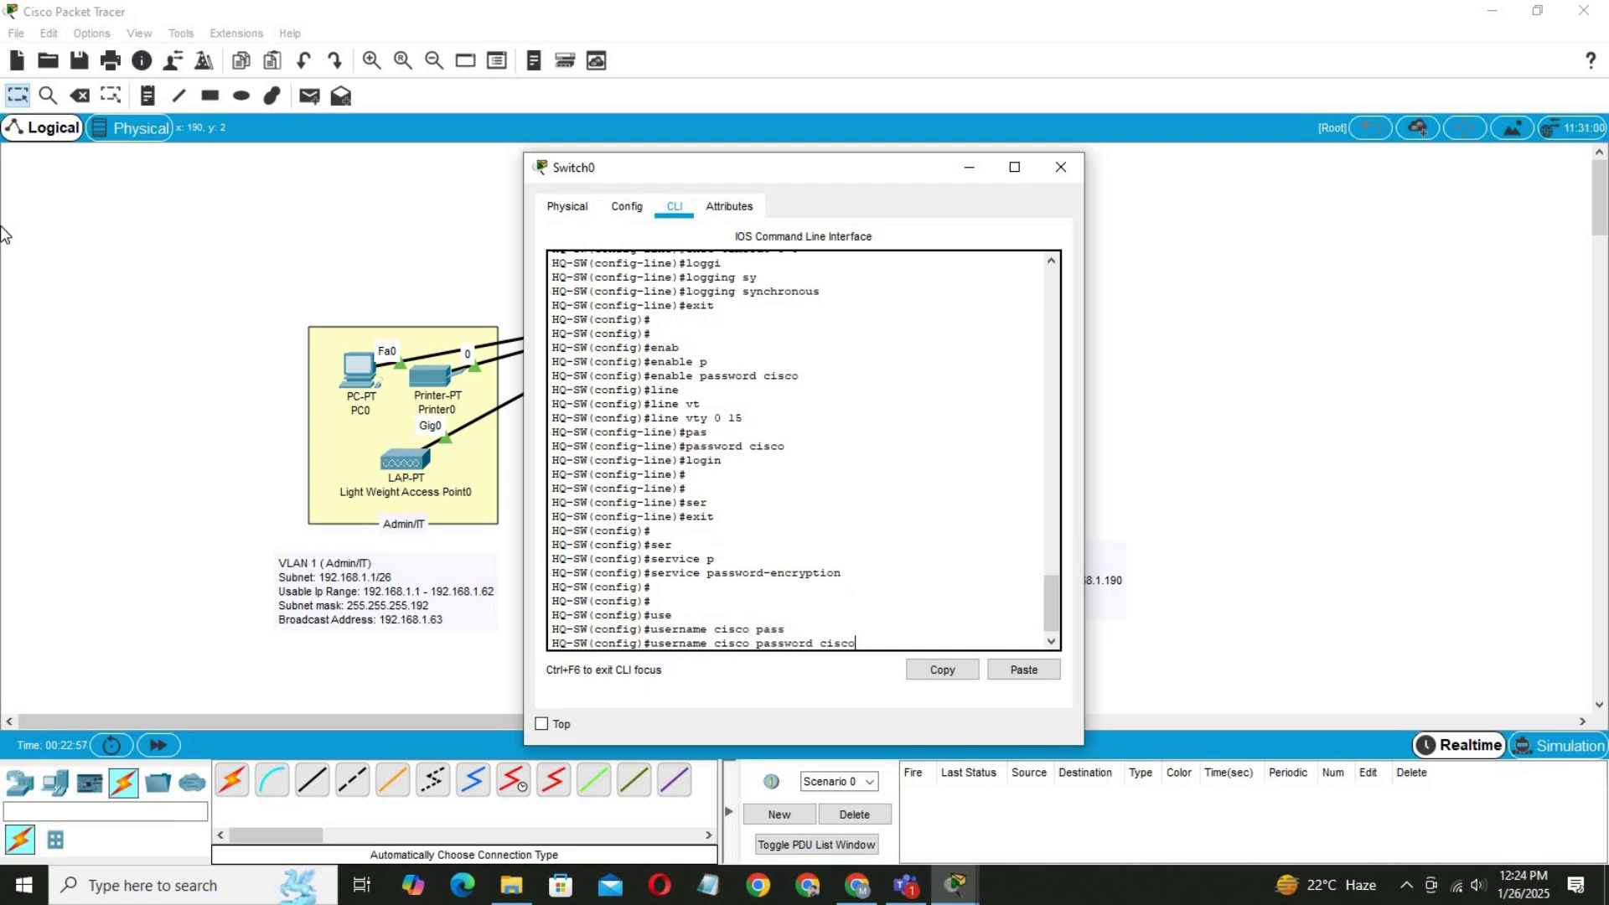
{"action": "key", "text": "Return"}
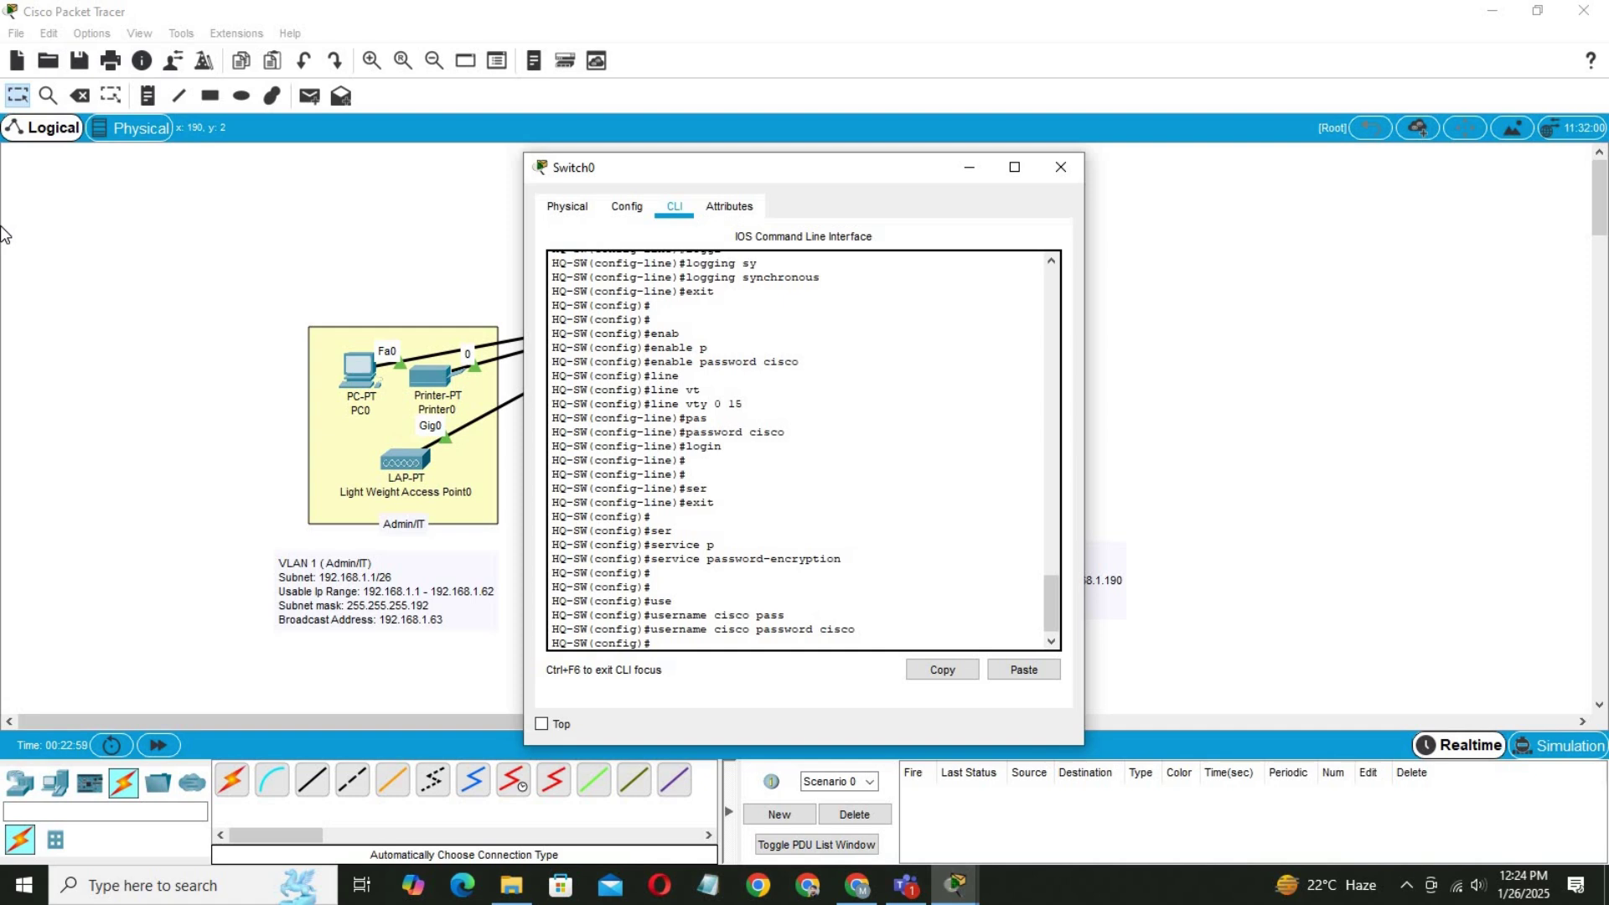
{"action": "type", "text": "ip domain-name cisco.com"}
Confirm the cisco.com domain name and generate 1024-bit general-purpose RSA keys.
{"action": "key", "text": "Return"}
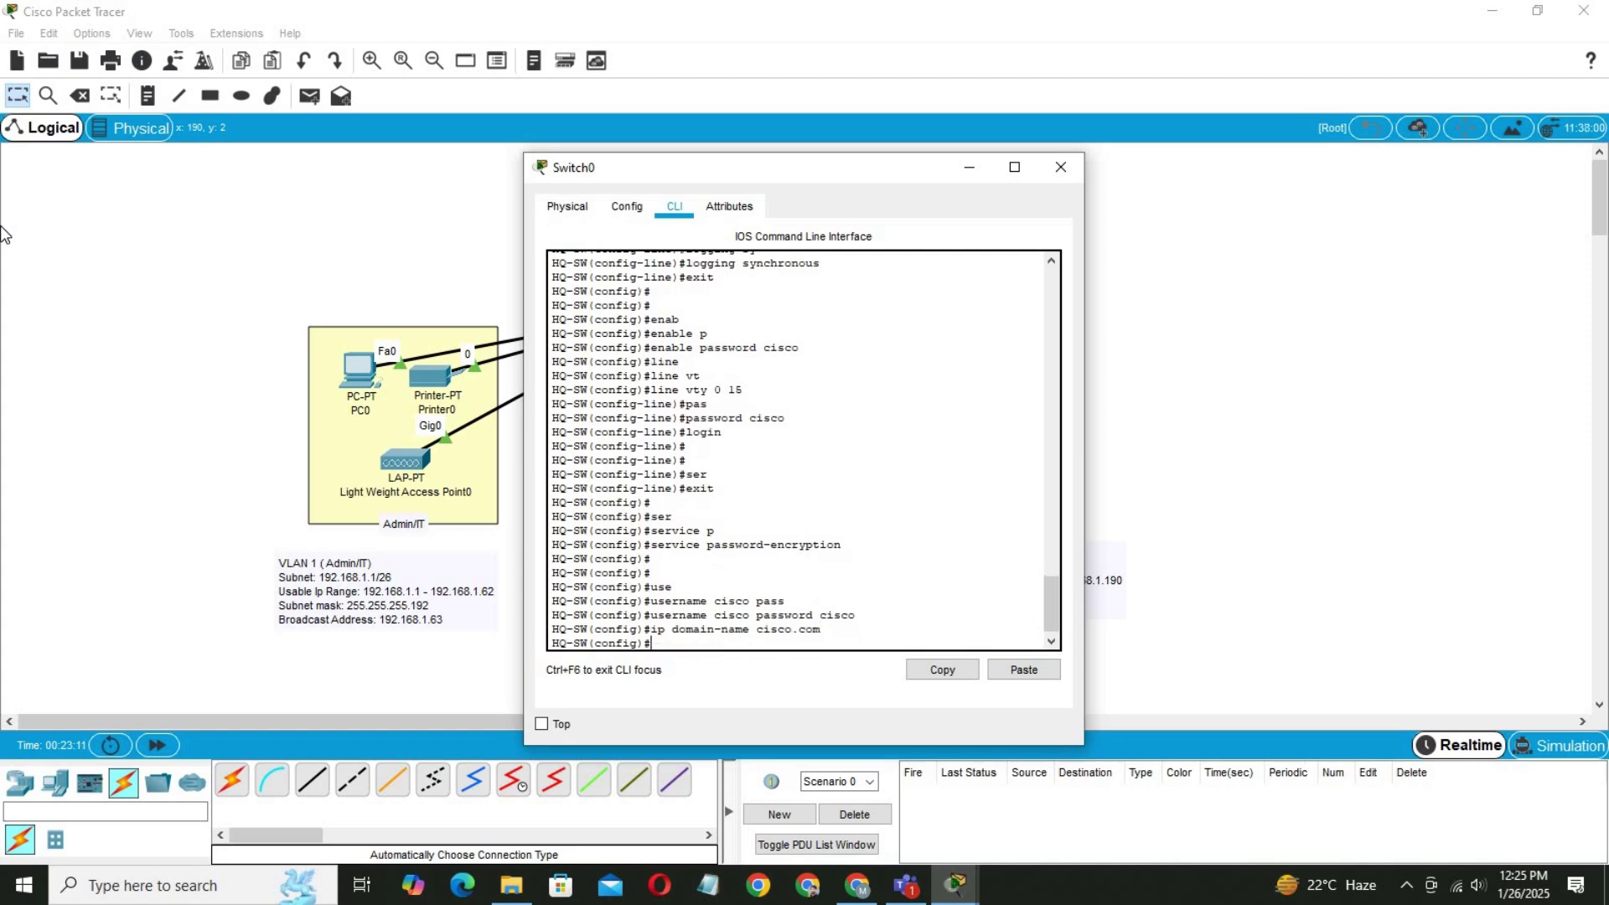
{"action": "type", "text": "cryt"}
{"action": "key", "text": "Tab"}
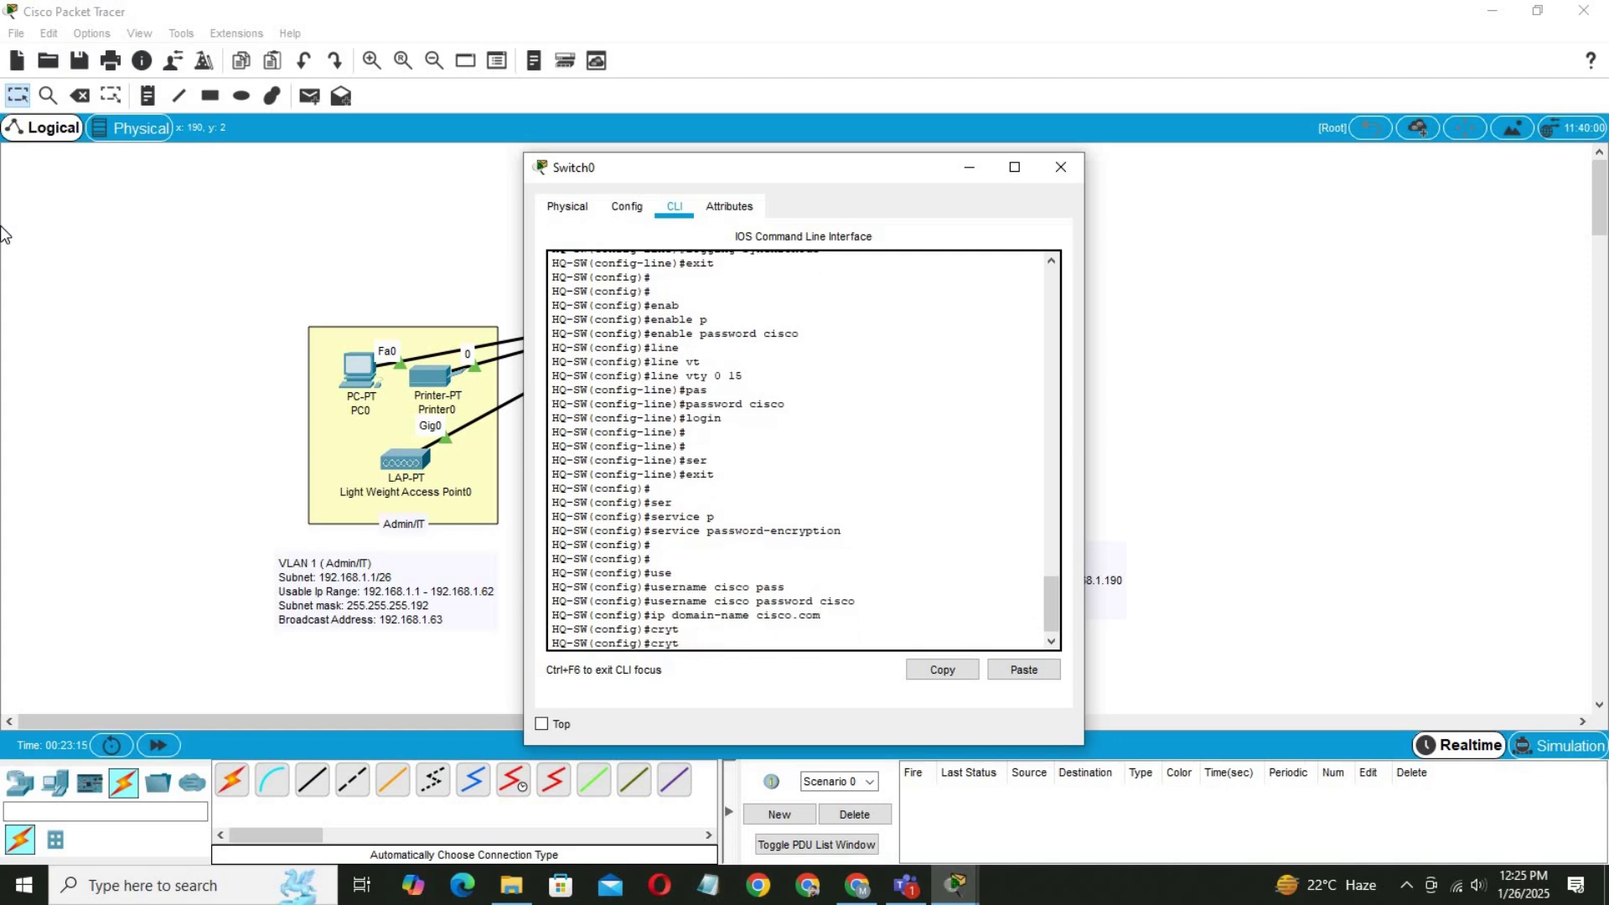
{"action": "key", "text": "BackSpace"}
{"action": "type", "text": "p"}
{"action": "key", "text": "Tab"}
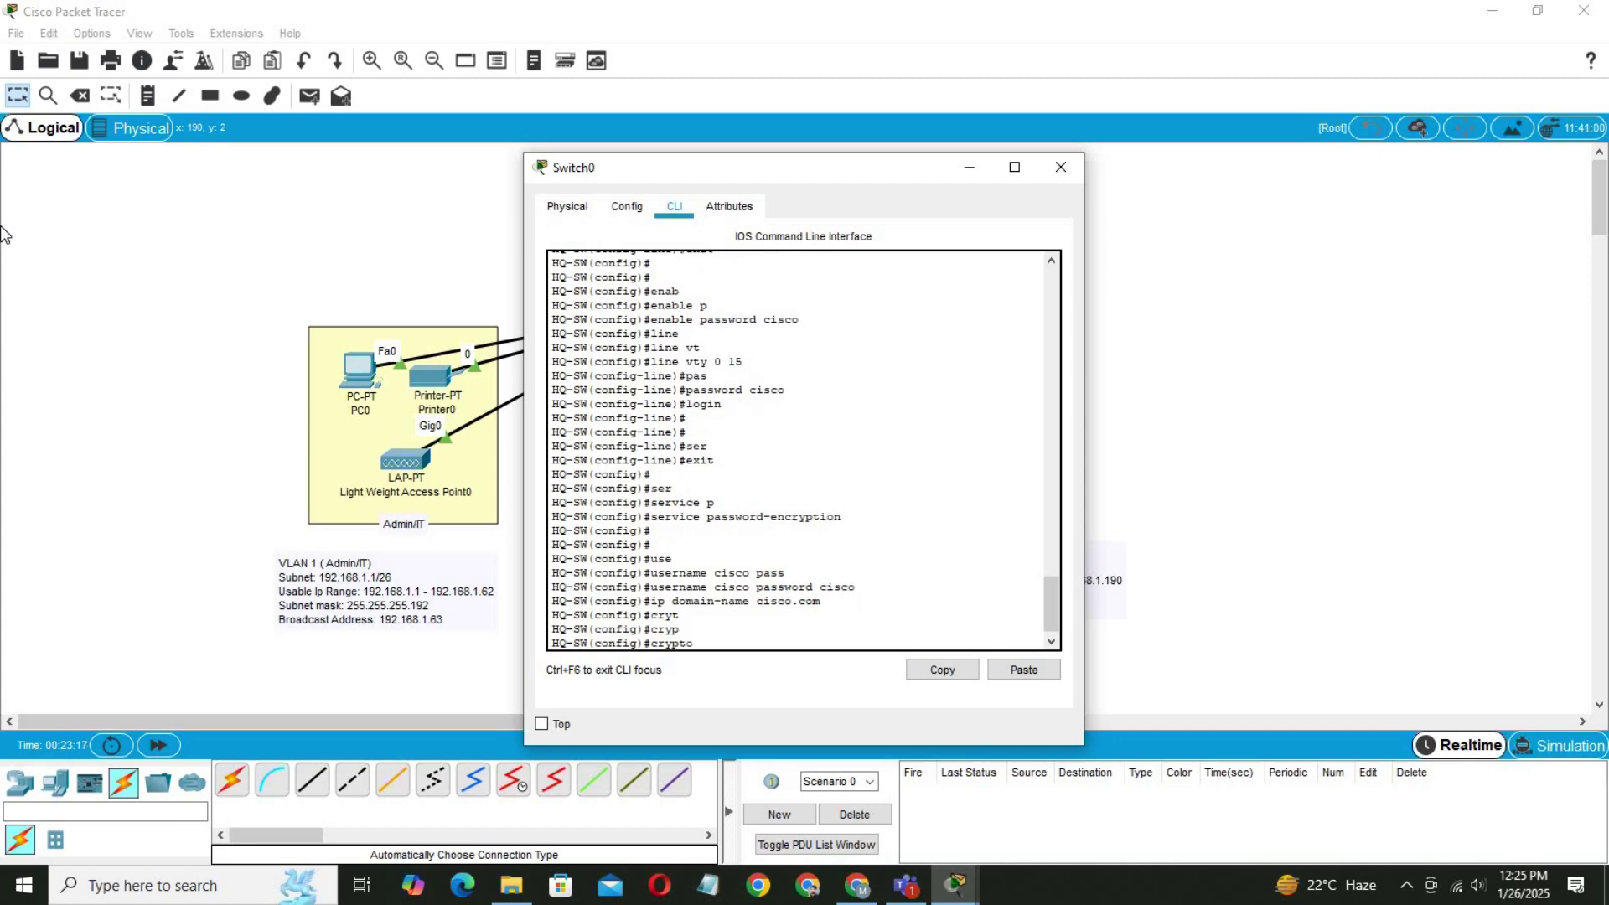
{"action": "type", "text": "k"}
{"action": "key", "text": "Tab"}
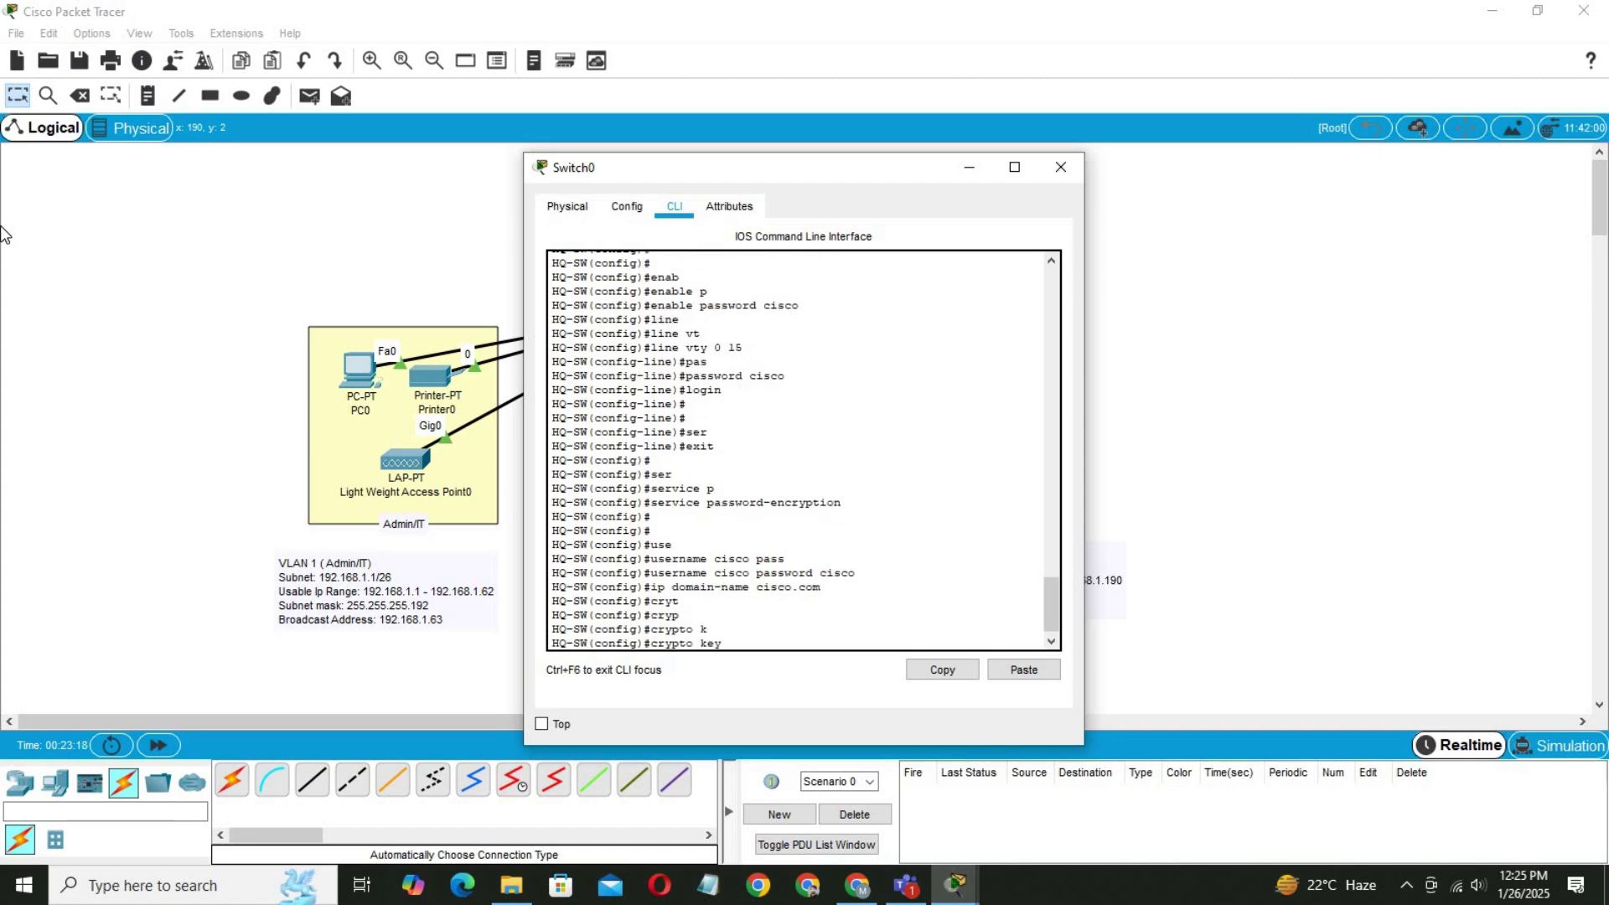
{"action": "type", "text": "g"}
{"action": "key", "text": "Tab"}
{"action": "type", "text": "rsa"}
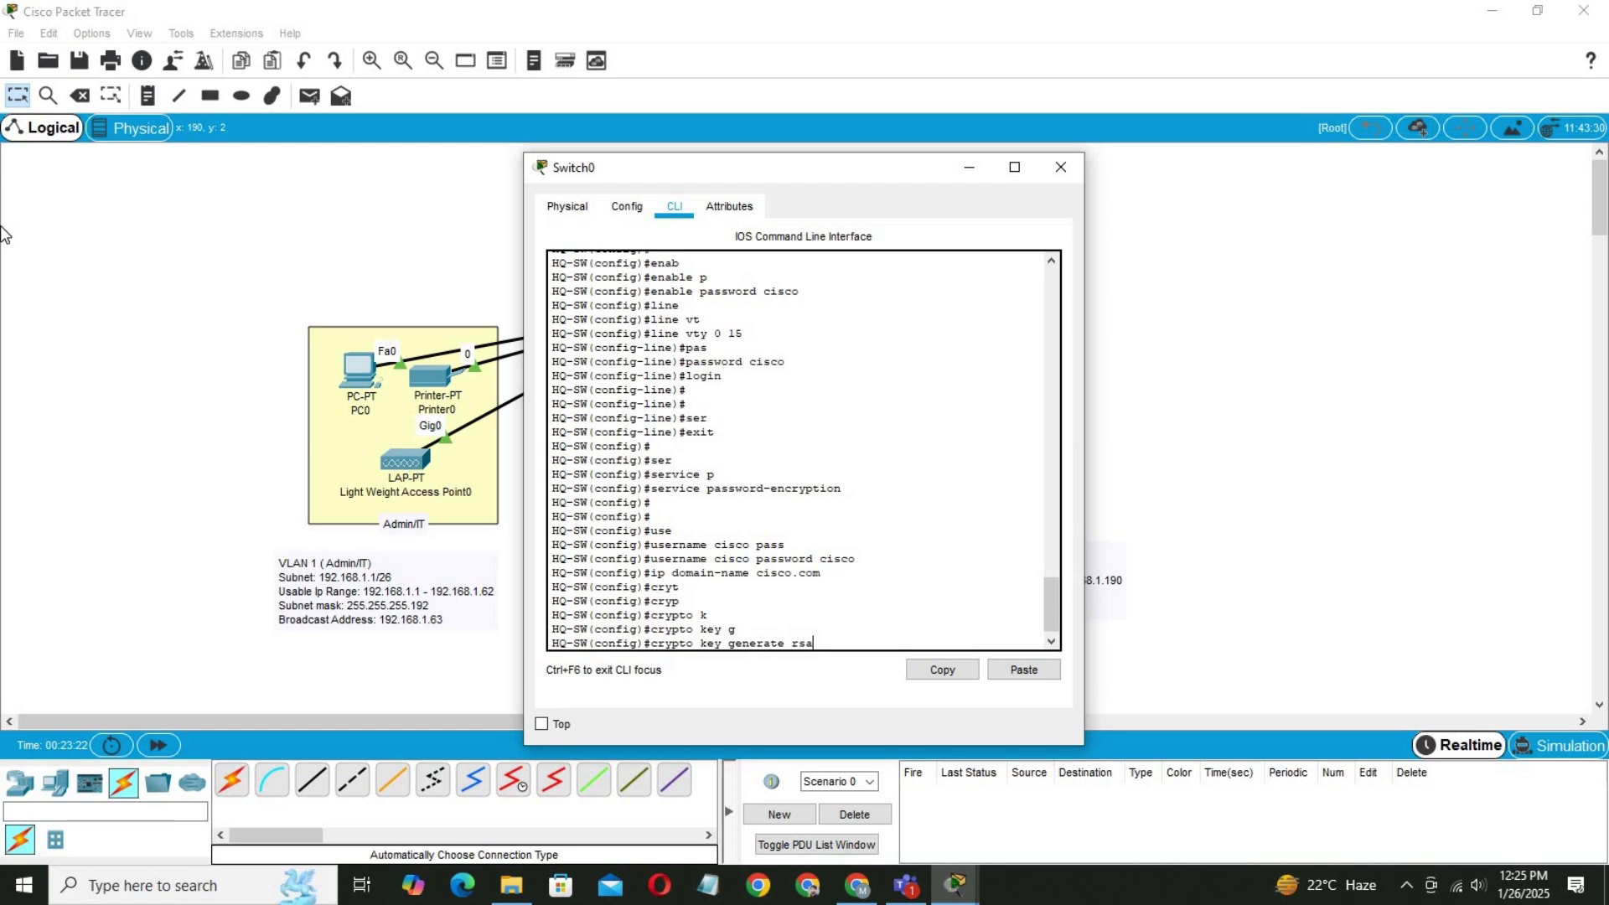
{"action": "key", "text": "Tab"}
{"action": "type", "text": "g"}
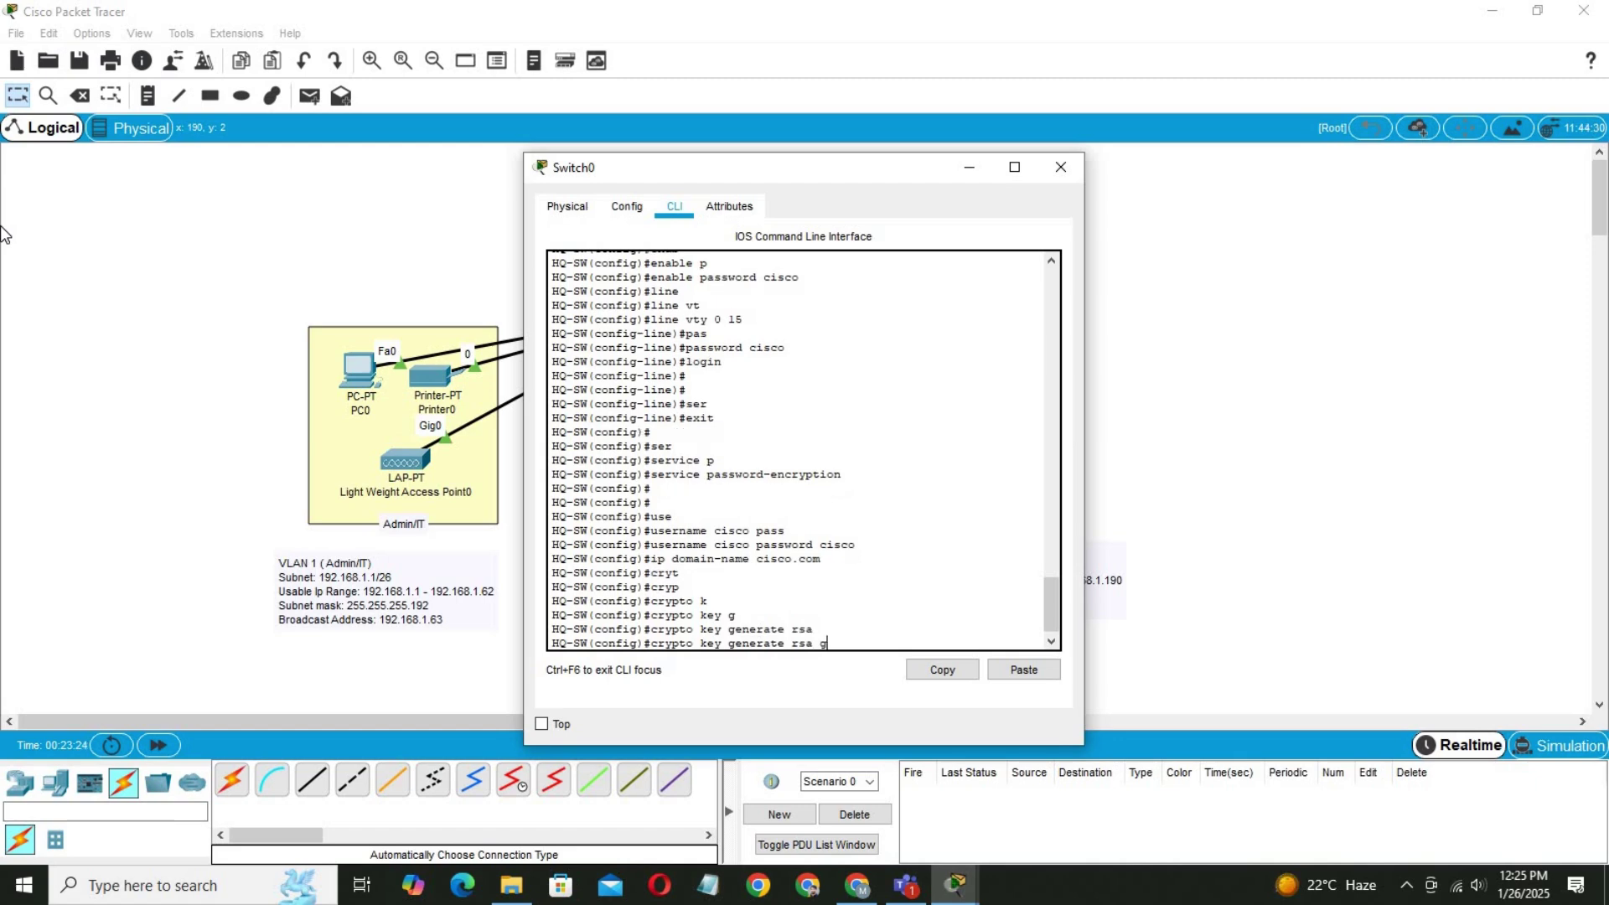
{"action": "key", "text": "Tab"}
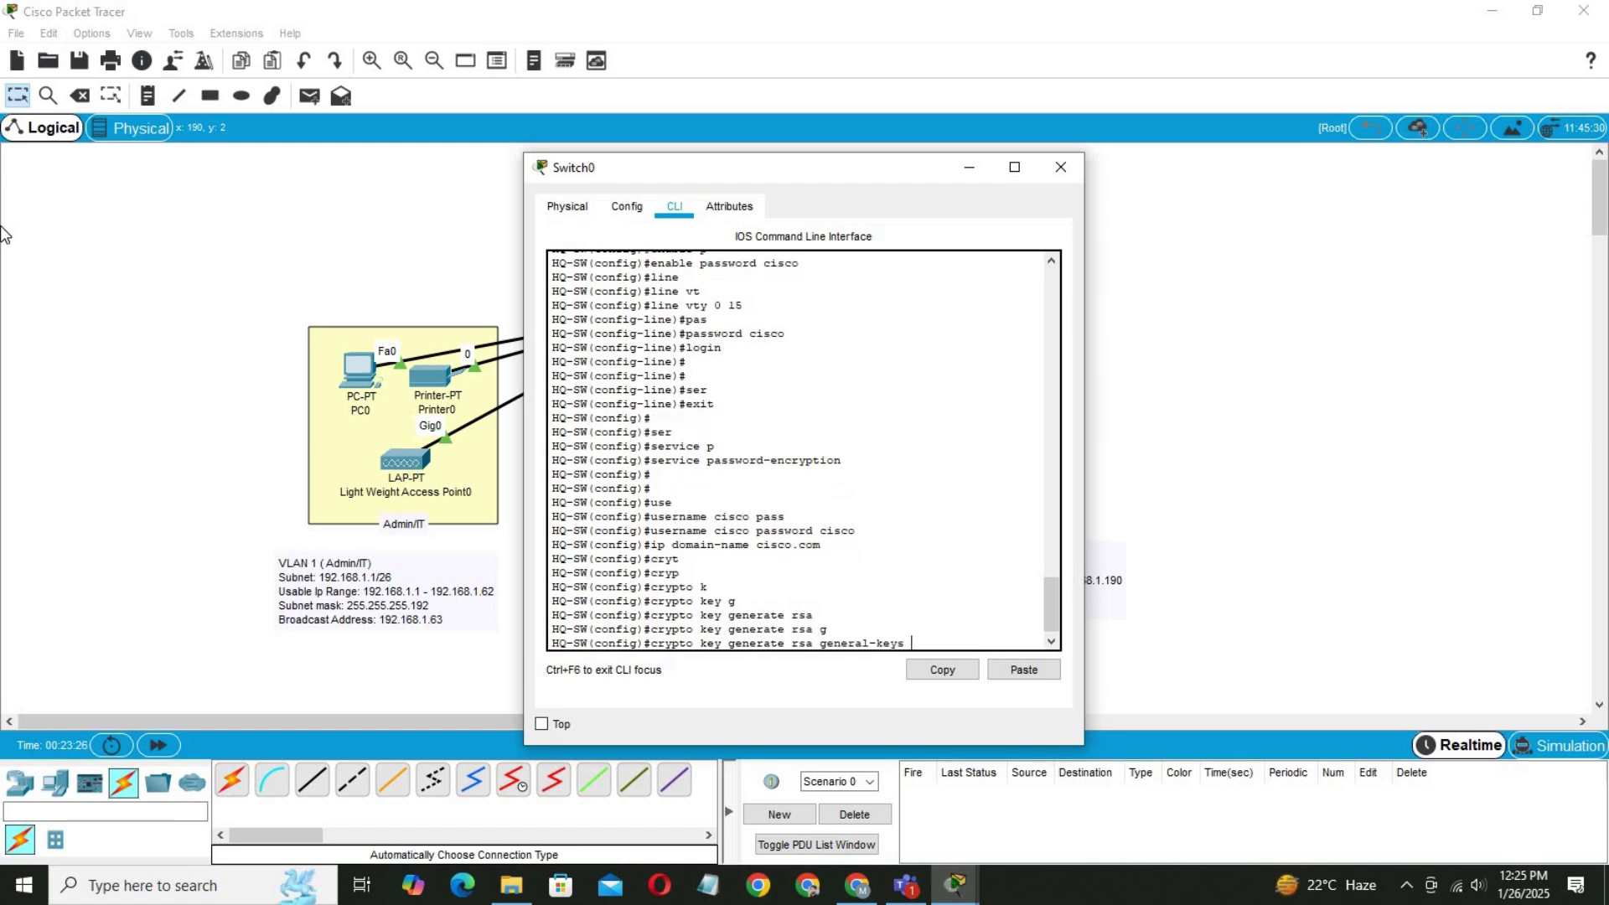
{"action": "type", "text": "m"}
{"action": "key", "text": "Tab"}
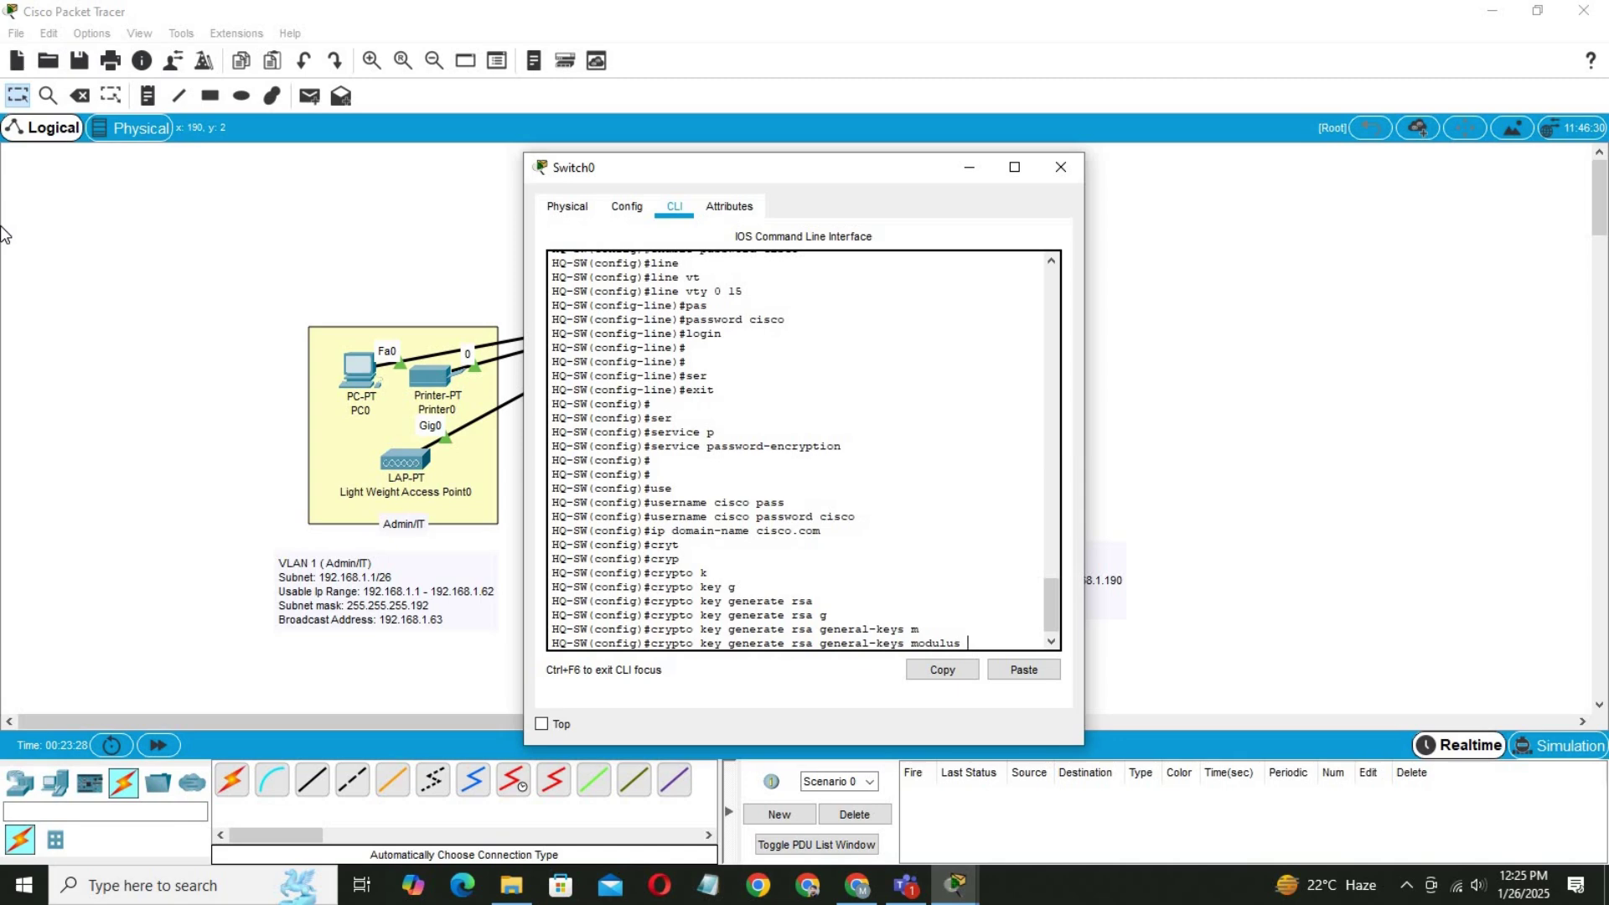
{"action": "type", "text": "1024"}
{"action": "key", "text": "Return"}
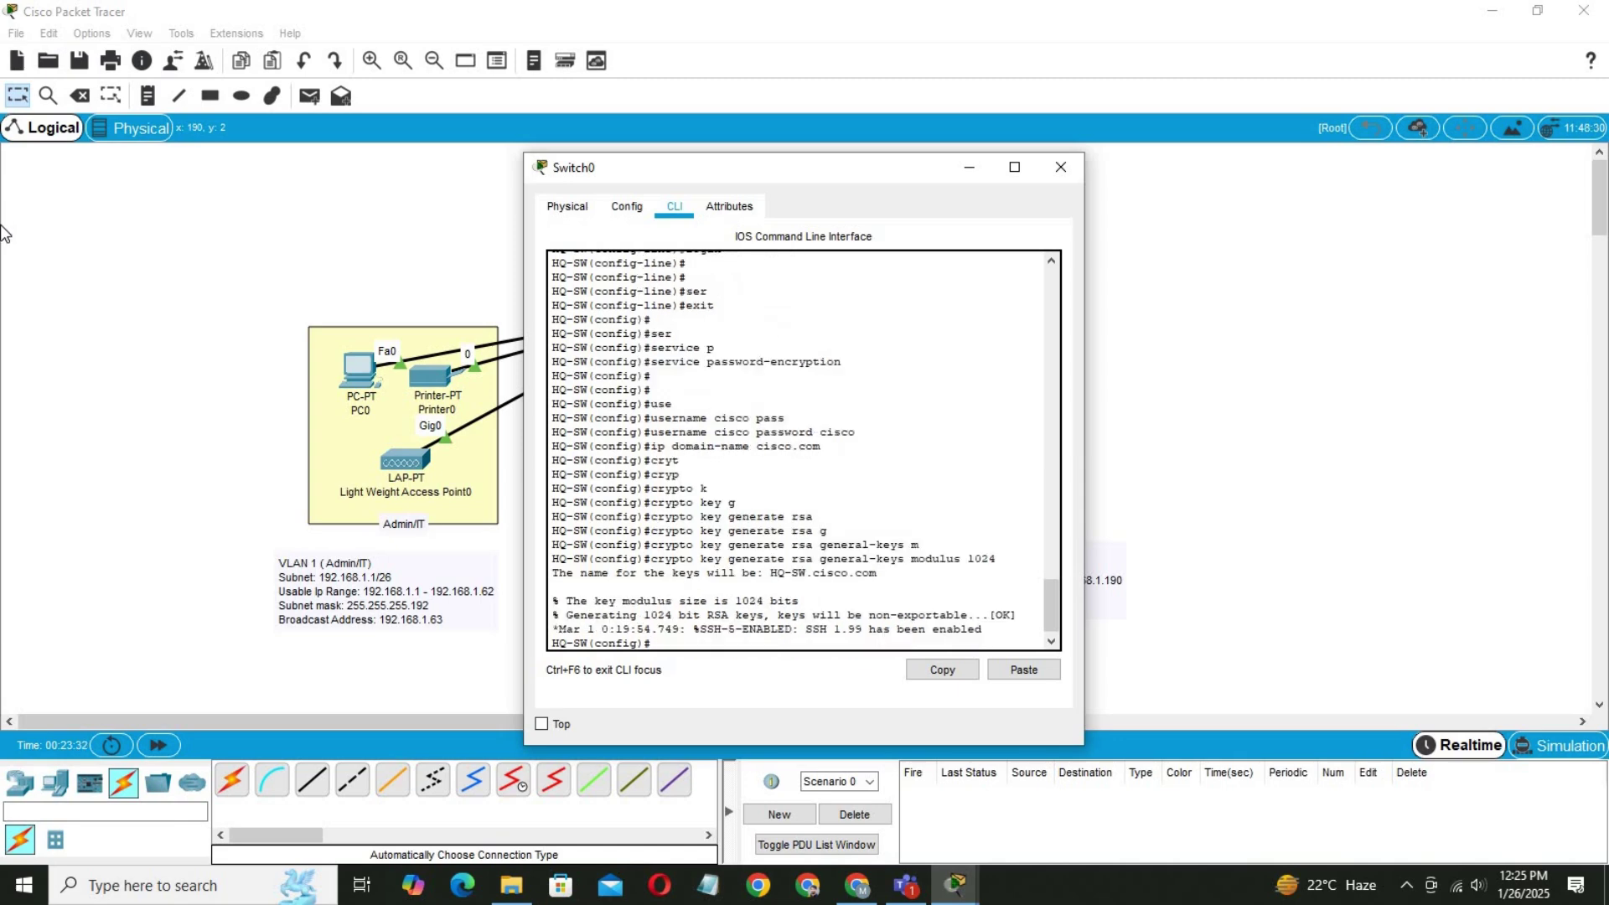
{"action": "key", "text": "Return"}
{"action": "key", "text": "Return"}
{"action": "key", "text": "Return"}
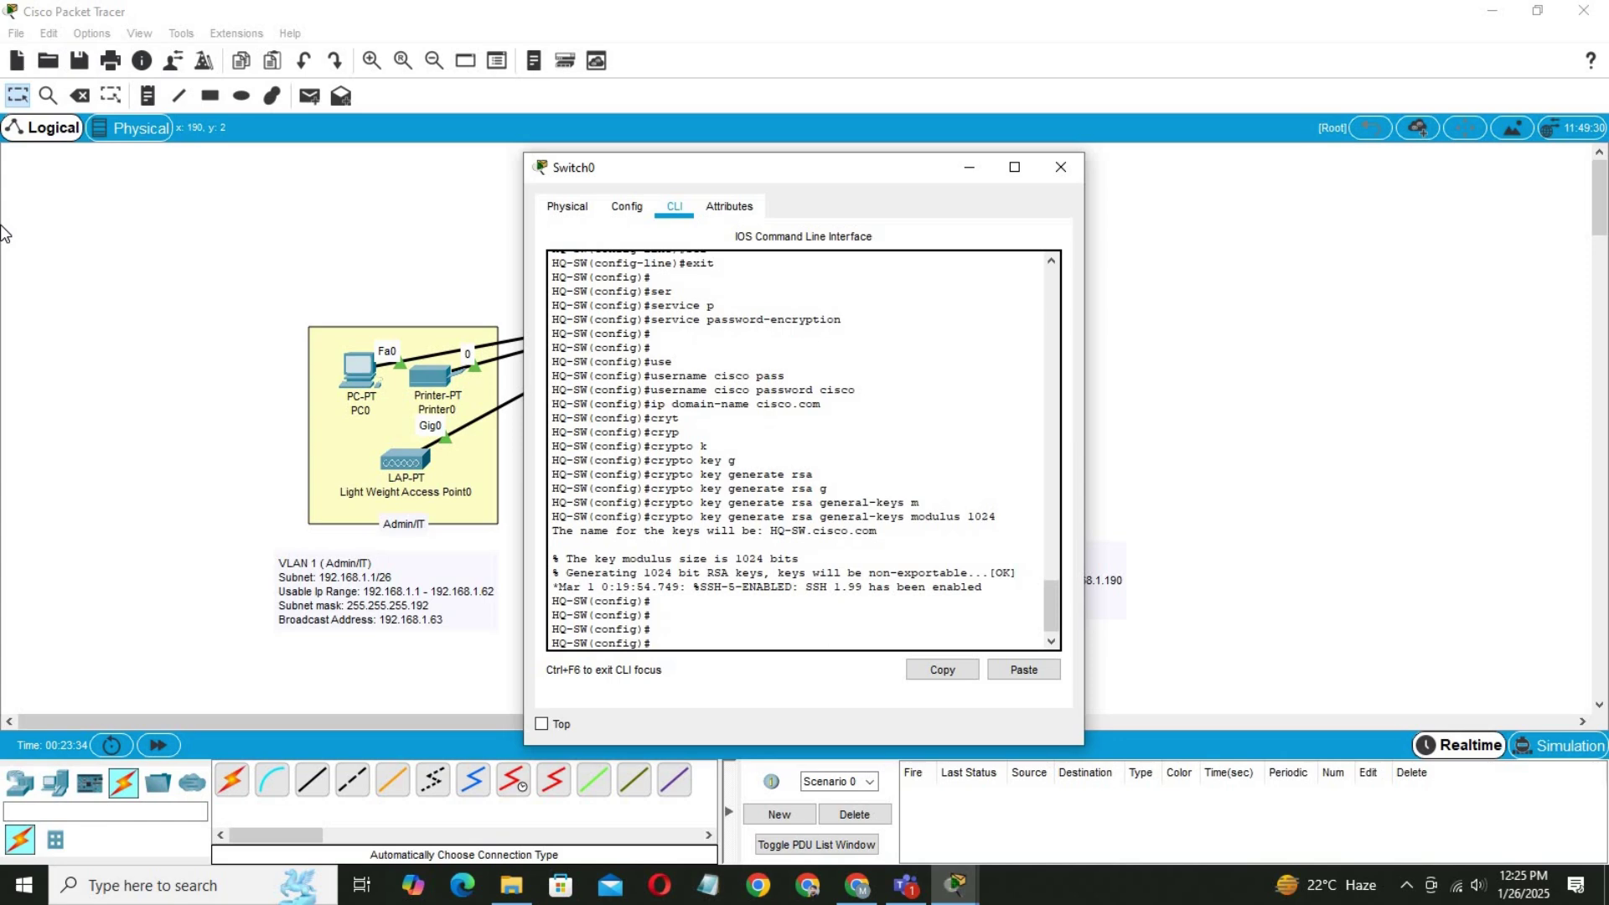
Switch the switch's SSH server to version 2.
{"action": "type", "text": "ip ssh v"}
{"action": "key", "text": "Tab"}
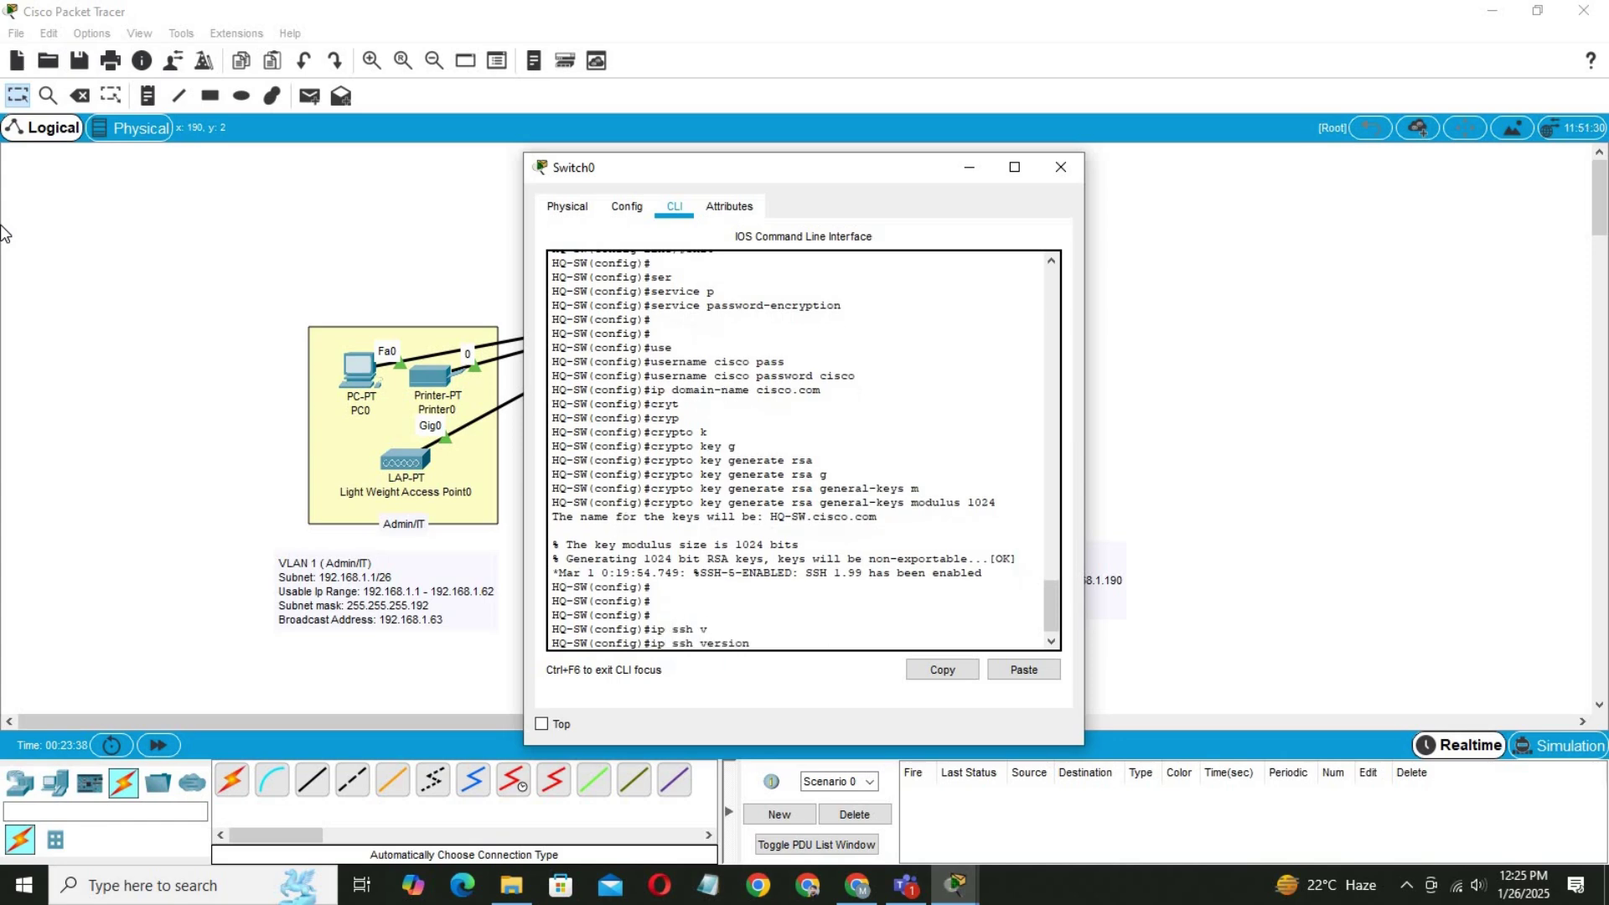
{"action": "type", "text": "2"}
{"action": "key", "text": "Return"}
{"action": "key", "text": "Return"}
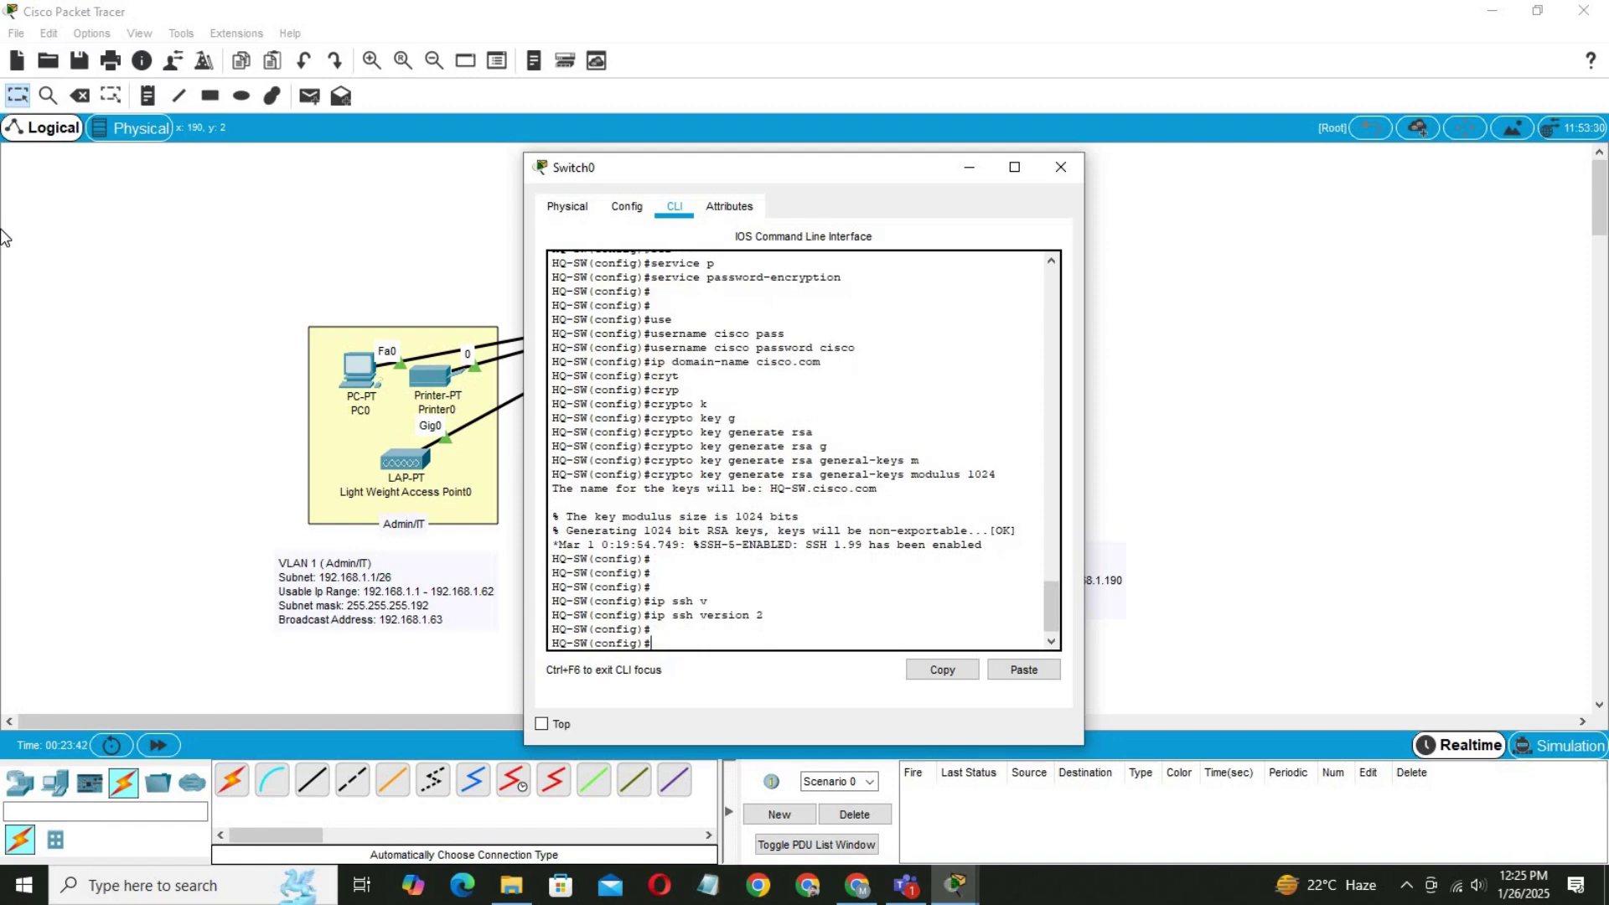
Make VTY lines 0–15 use local login and accept SSH connections only.
{"action": "type", "text": "li"}
{"action": "key", "text": "Tab"}
{"action": "type", "text": "vt"}
{"action": "key", "text": "Tab"}
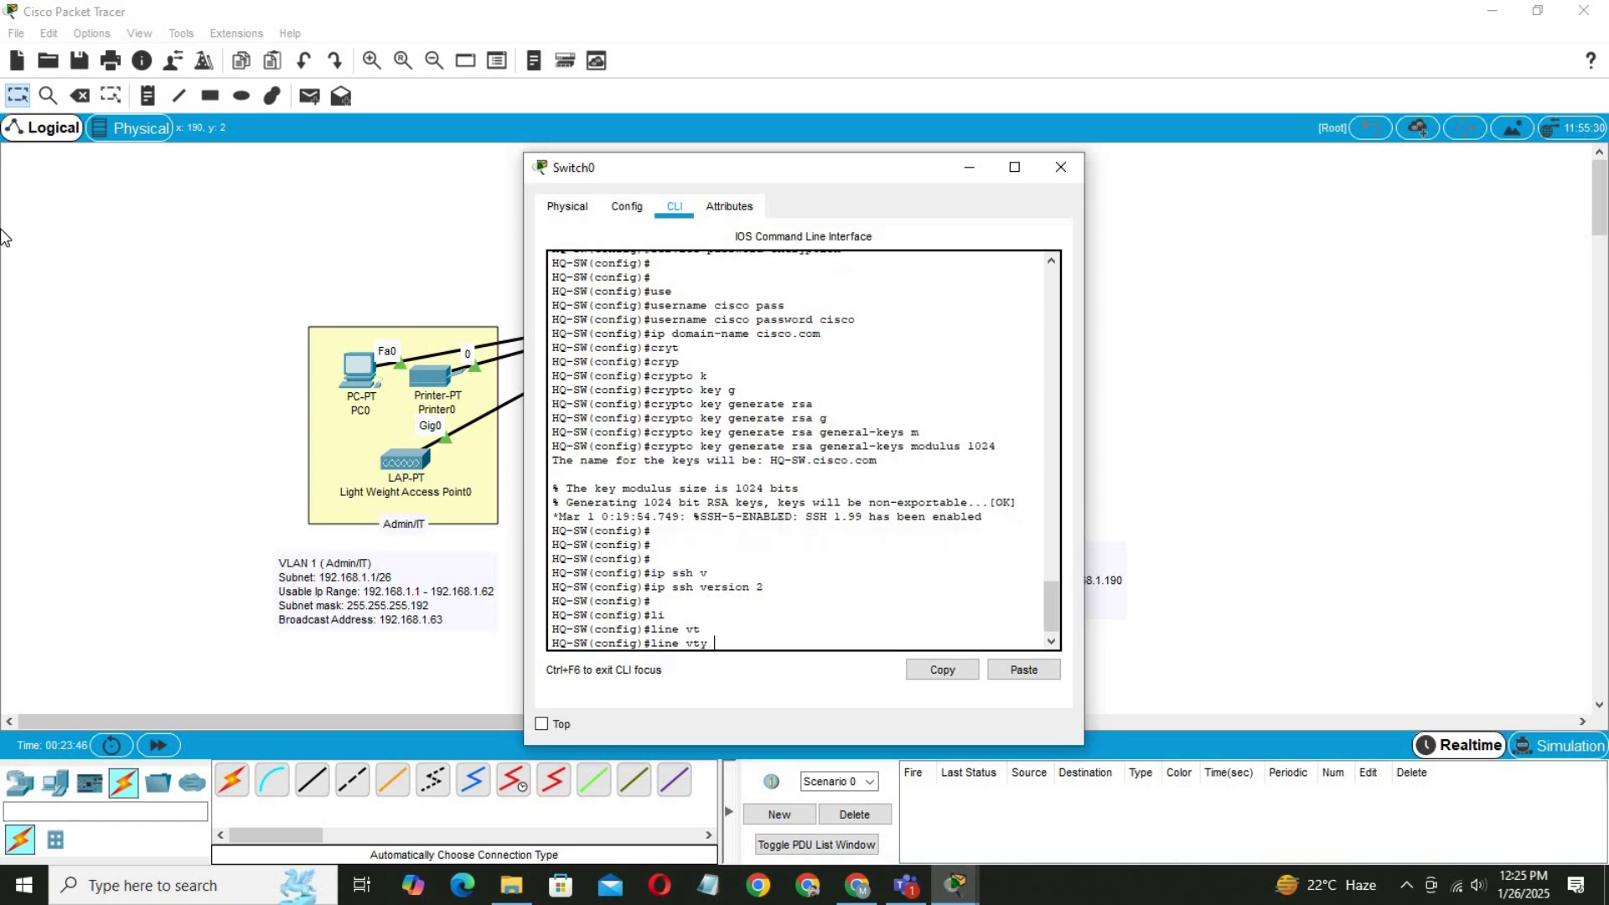
{"action": "type", "text": "0 15"}
{"action": "key", "text": "Return"}
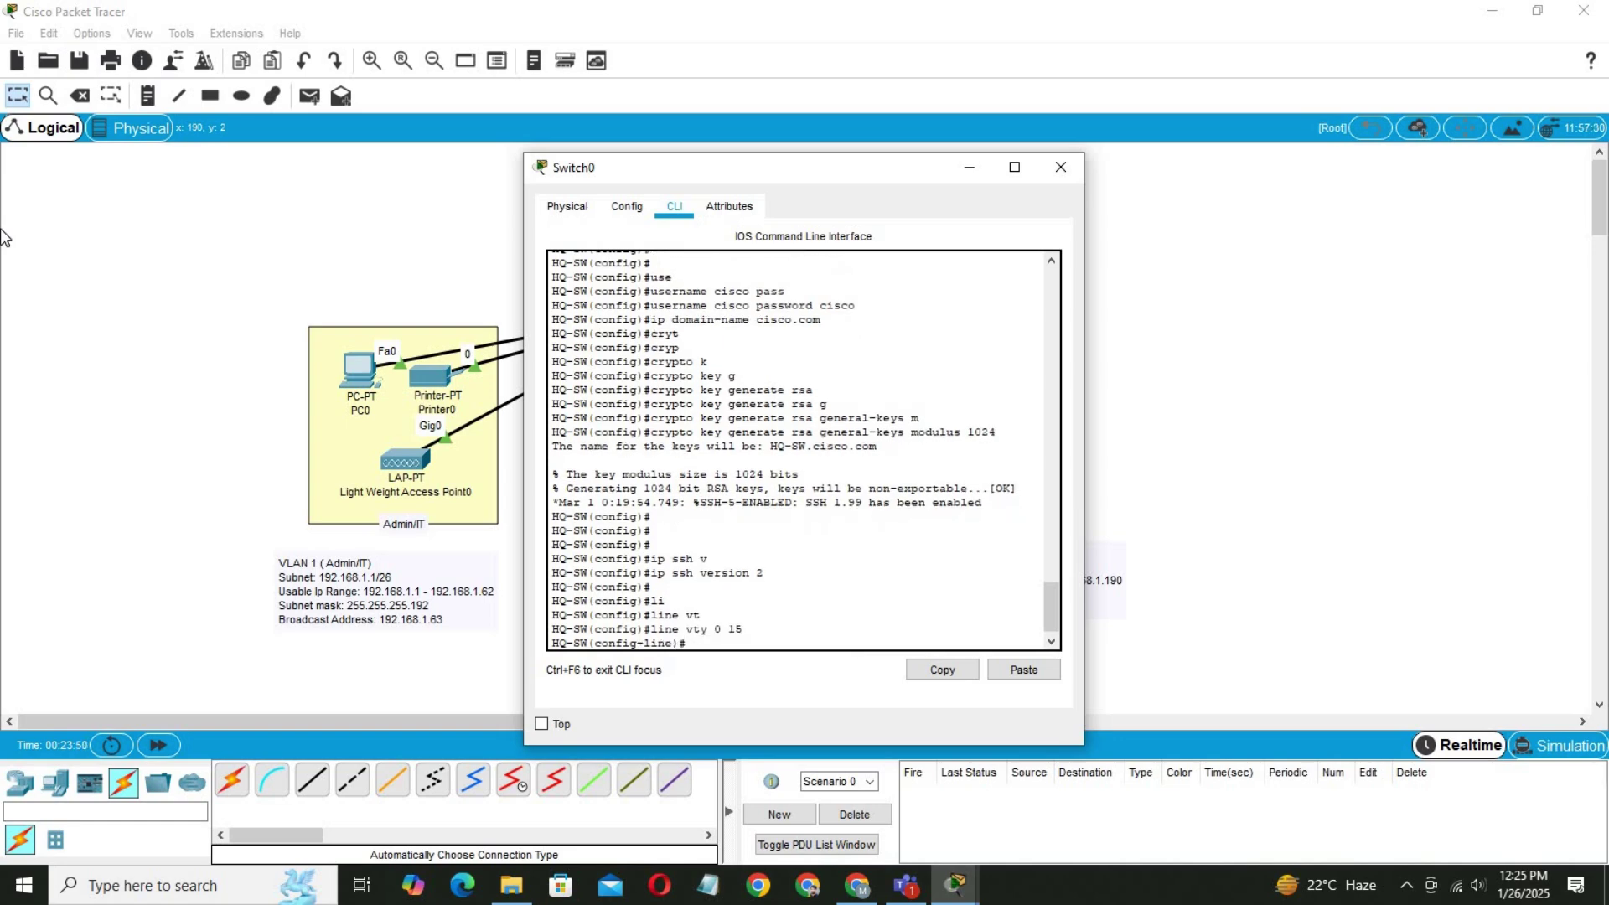
{"action": "type", "text": "login local"}
{"action": "key", "text": "Return"}
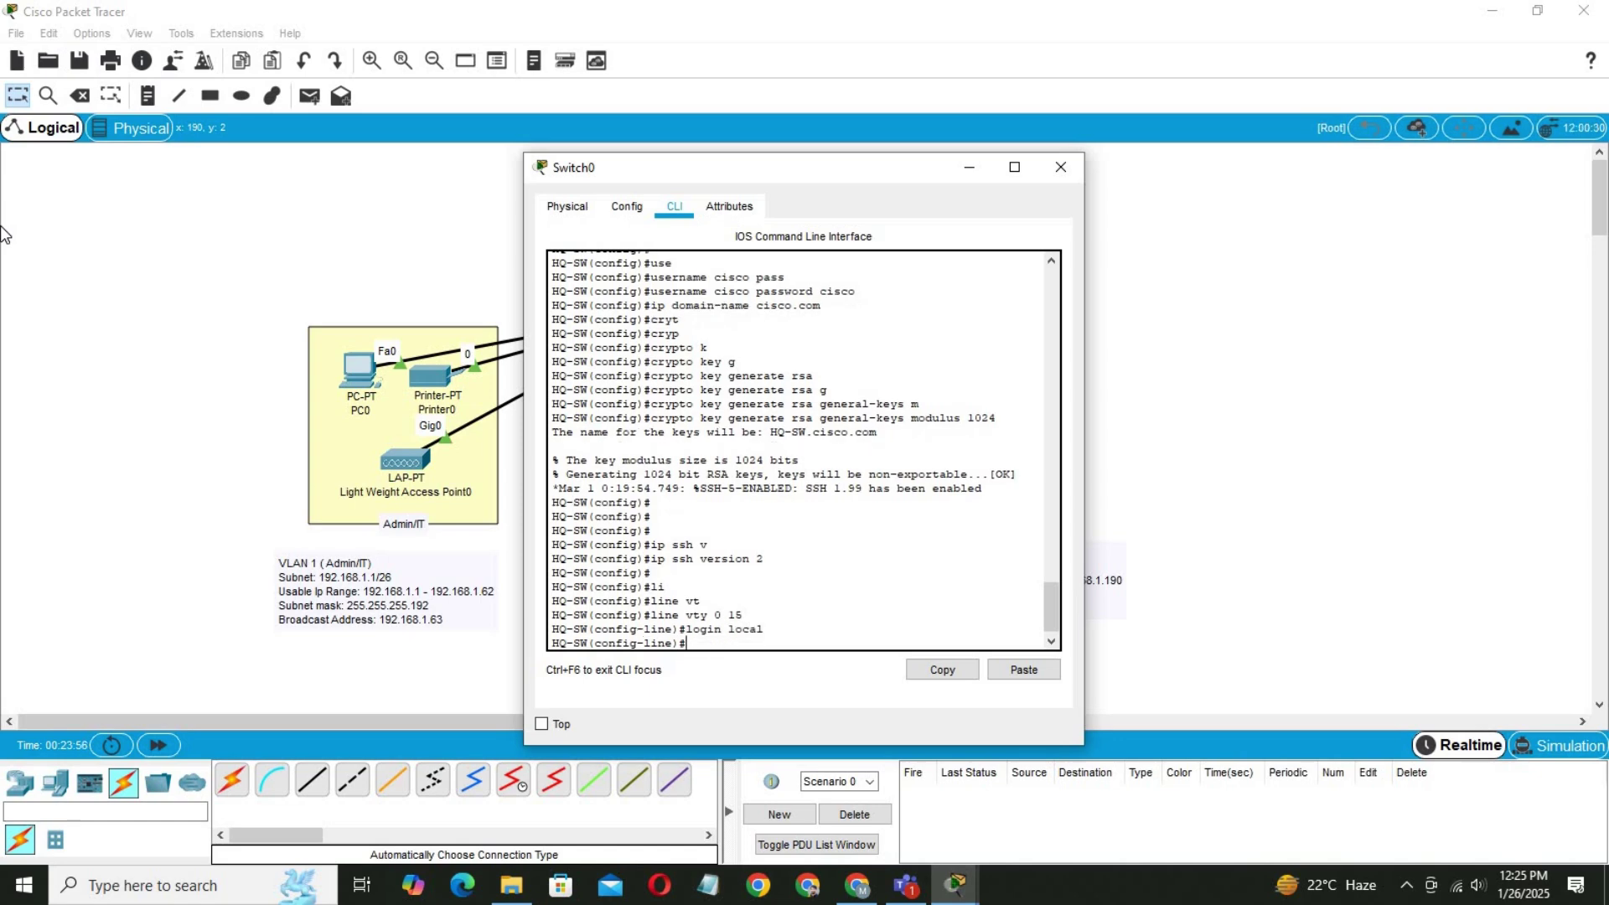
{"action": "type", "text": "r"}
{"action": "key", "text": "Tab"}
{"action": "type", "text": "i"}
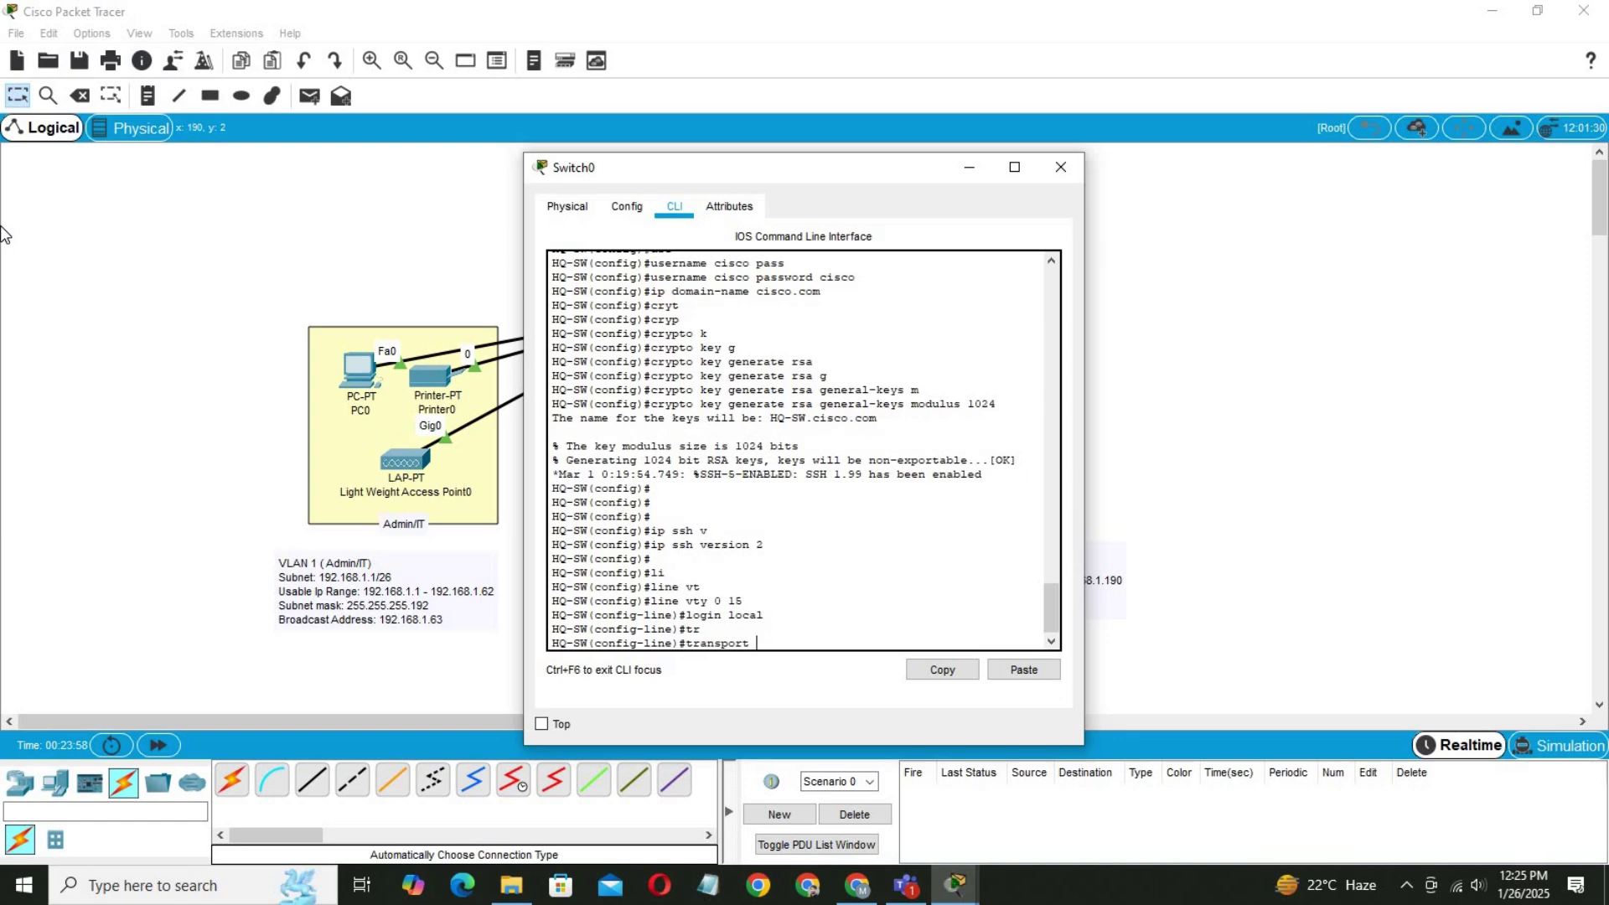
{"action": "type", "text": "n"}
{"action": "key", "text": "Tab"}
{"action": "type", "text": "ssh"}
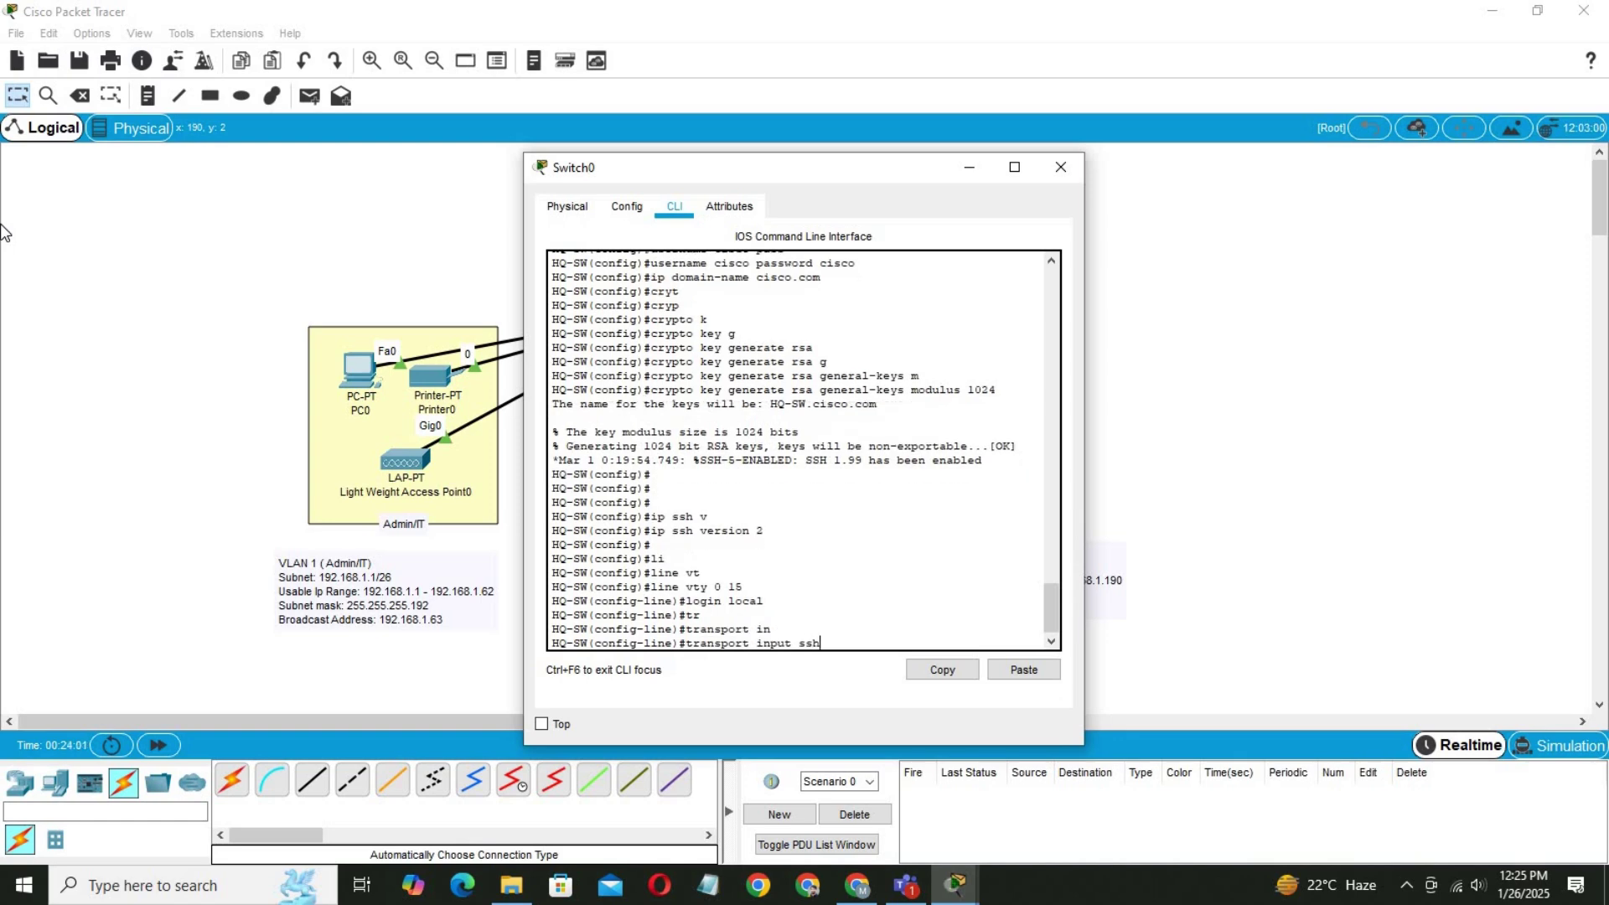
{"action": "key", "text": "Return"}
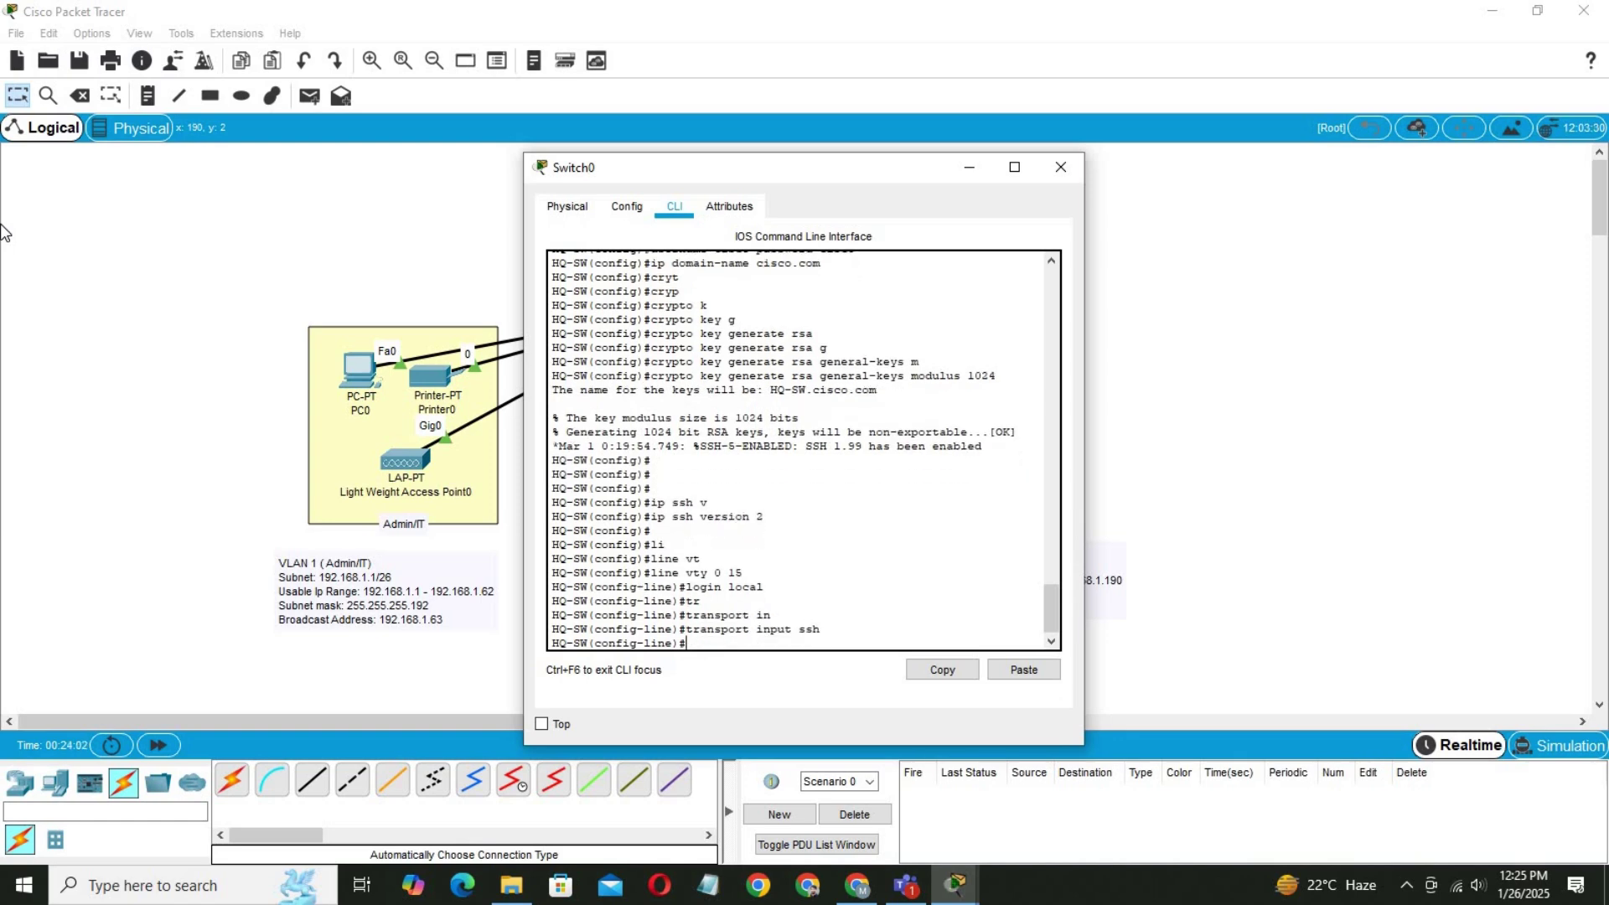
{"action": "type", "text": "exit"}
{"action": "key", "text": "Return"}
{"action": "key", "text": "Return"}
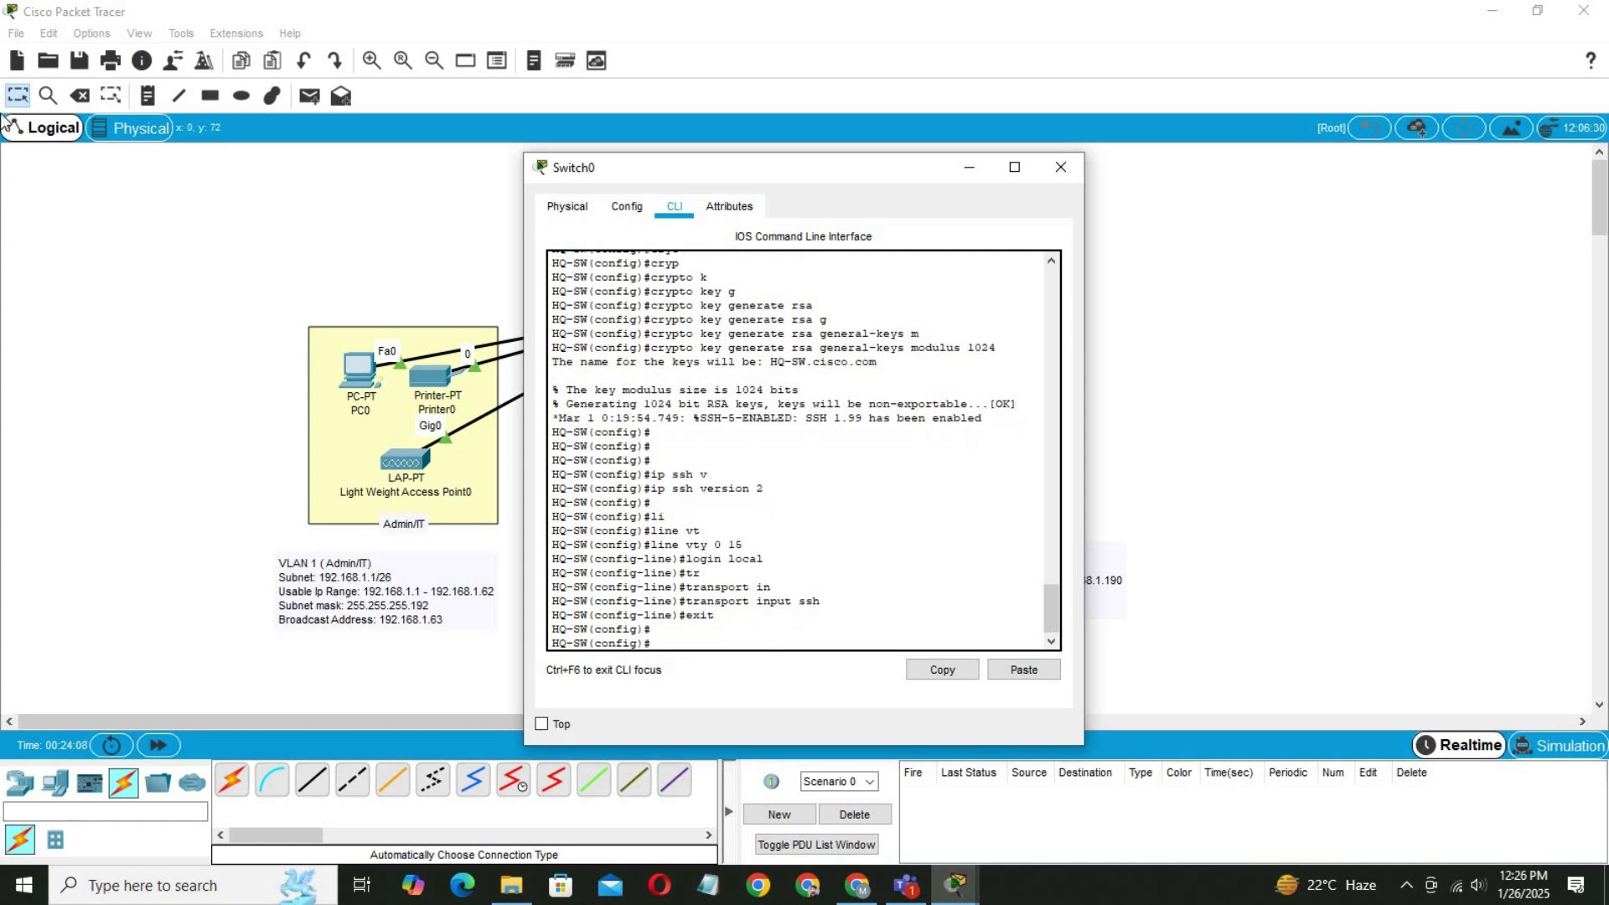
{"action": "type", "text": "access-l"}
Create access list 1 permitting 192.168.1.0 0.0.0.255 and denying everything else.
{"action": "key", "text": "Tab"}
{"action": "type", "text": "1"}
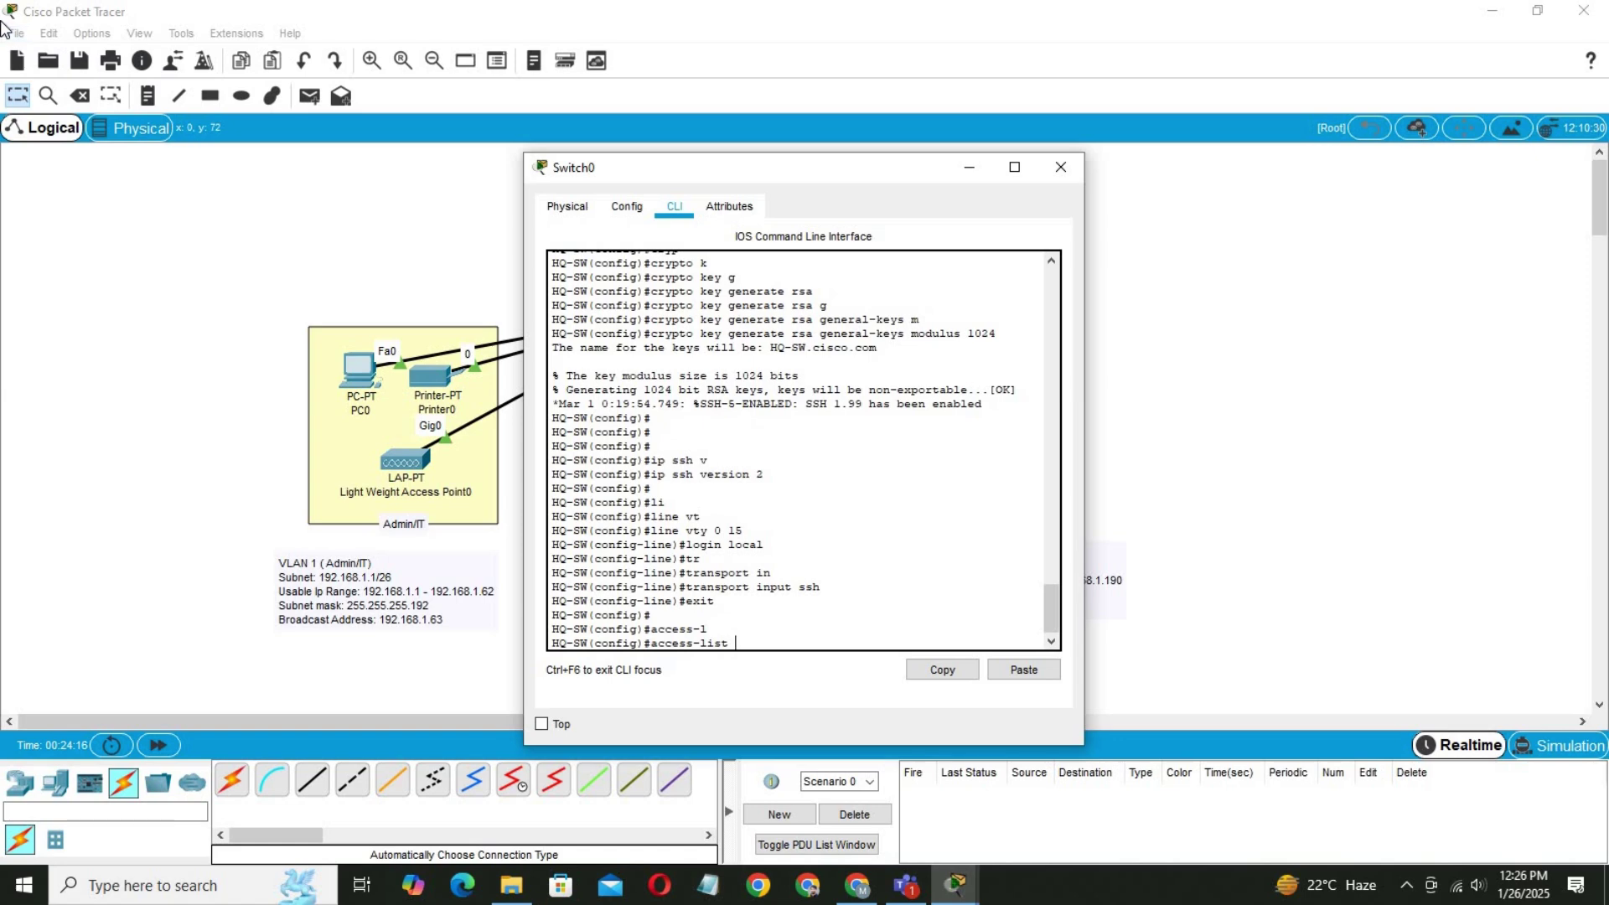
{"action": "type", "text": " pe"}
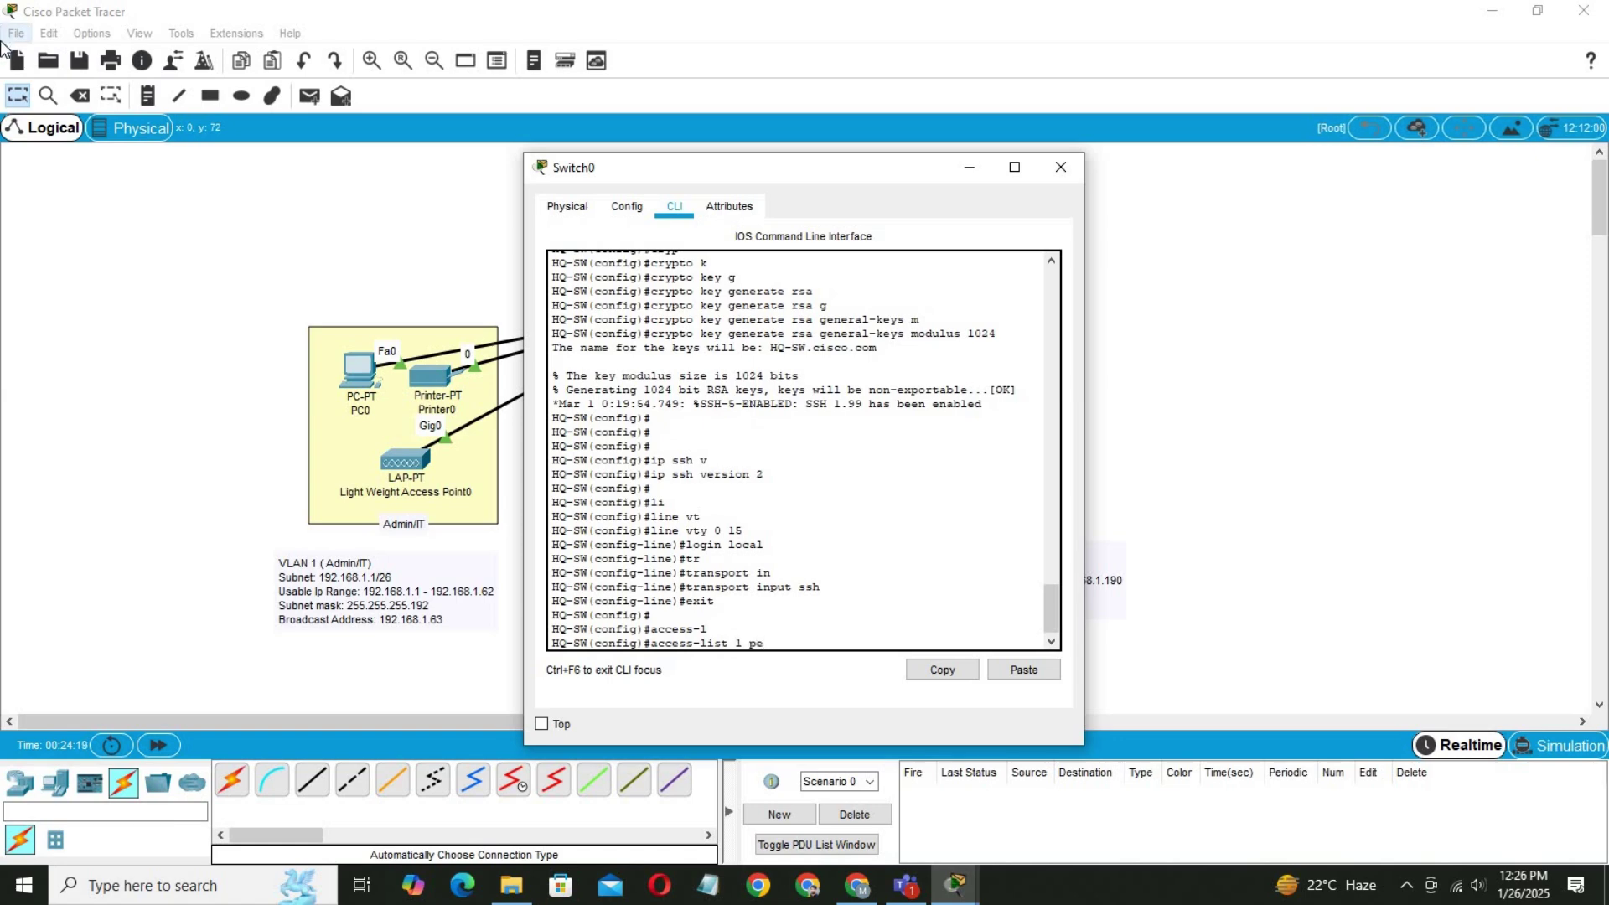
{"action": "key", "text": "Tab"}
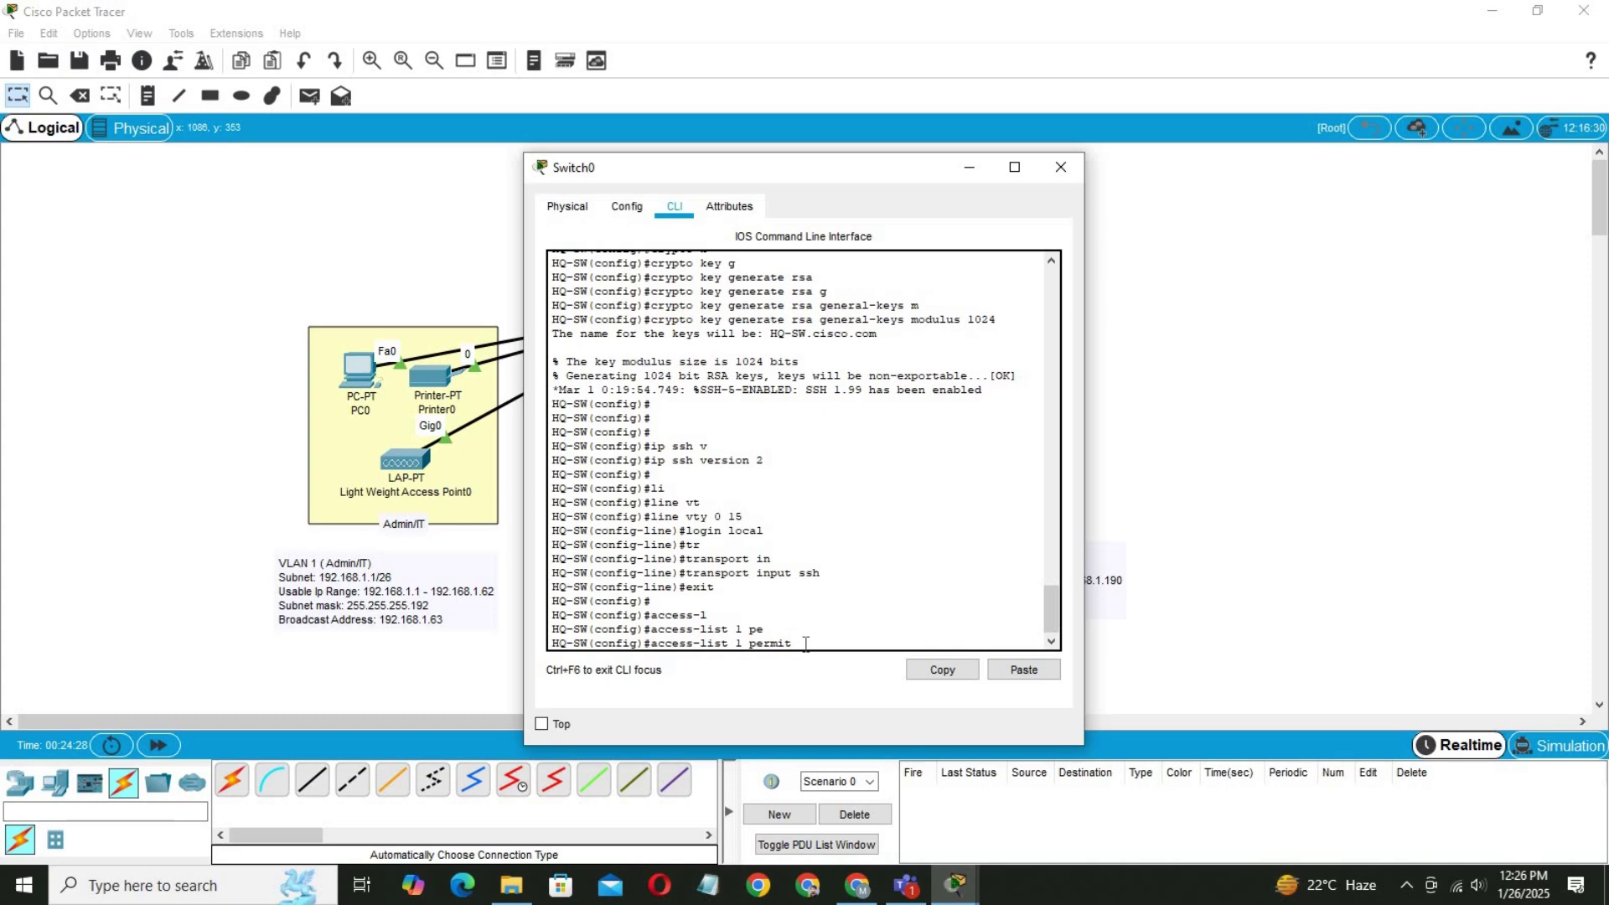
{"action": "type", "text": "192.168.1."}
{"action": "type", "text": "0 0.0.0.255"}
{"action": "key", "text": "Return"}
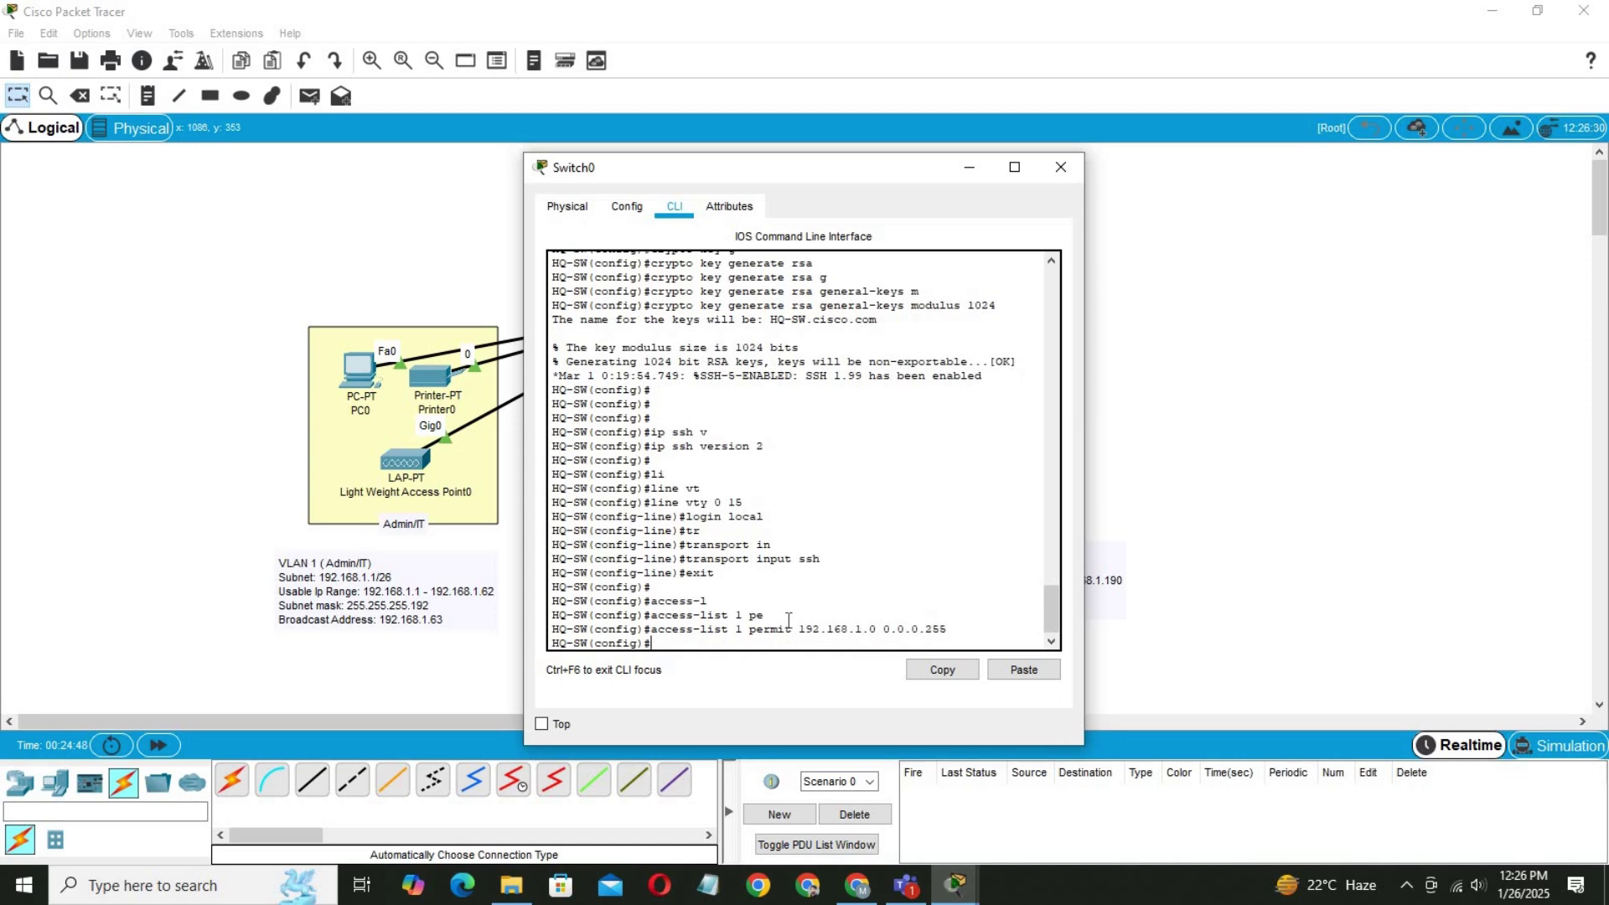
{"action": "type", "text": "acc"}
{"action": "key", "text": "Tab"}
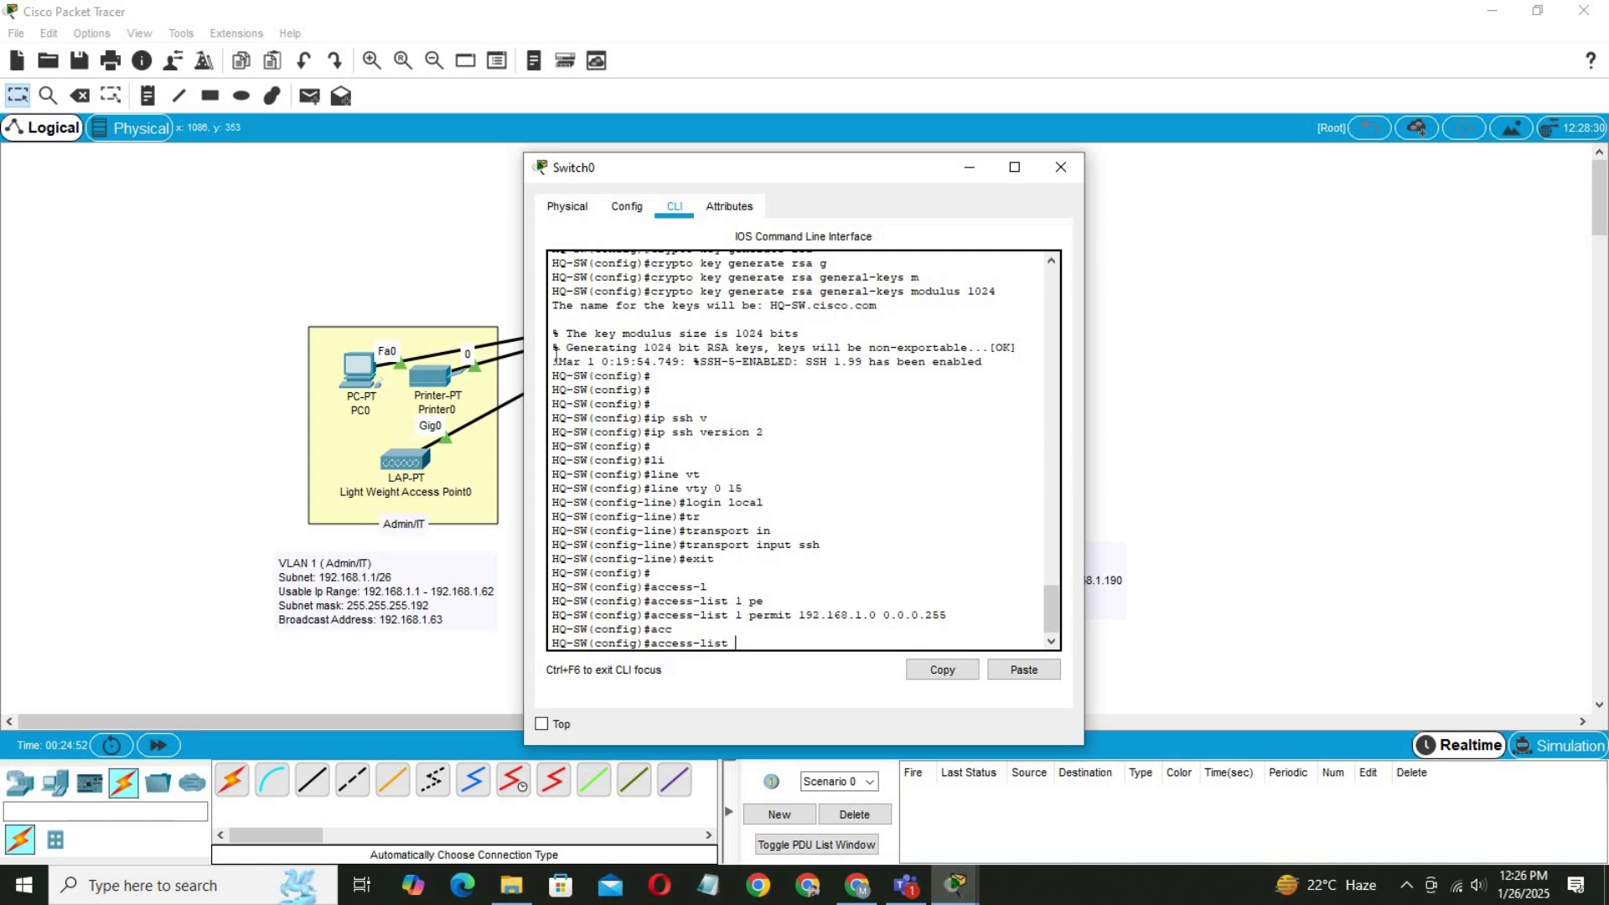
{"action": "type", "text": "1 d"}
{"action": "key", "text": "Tab"}
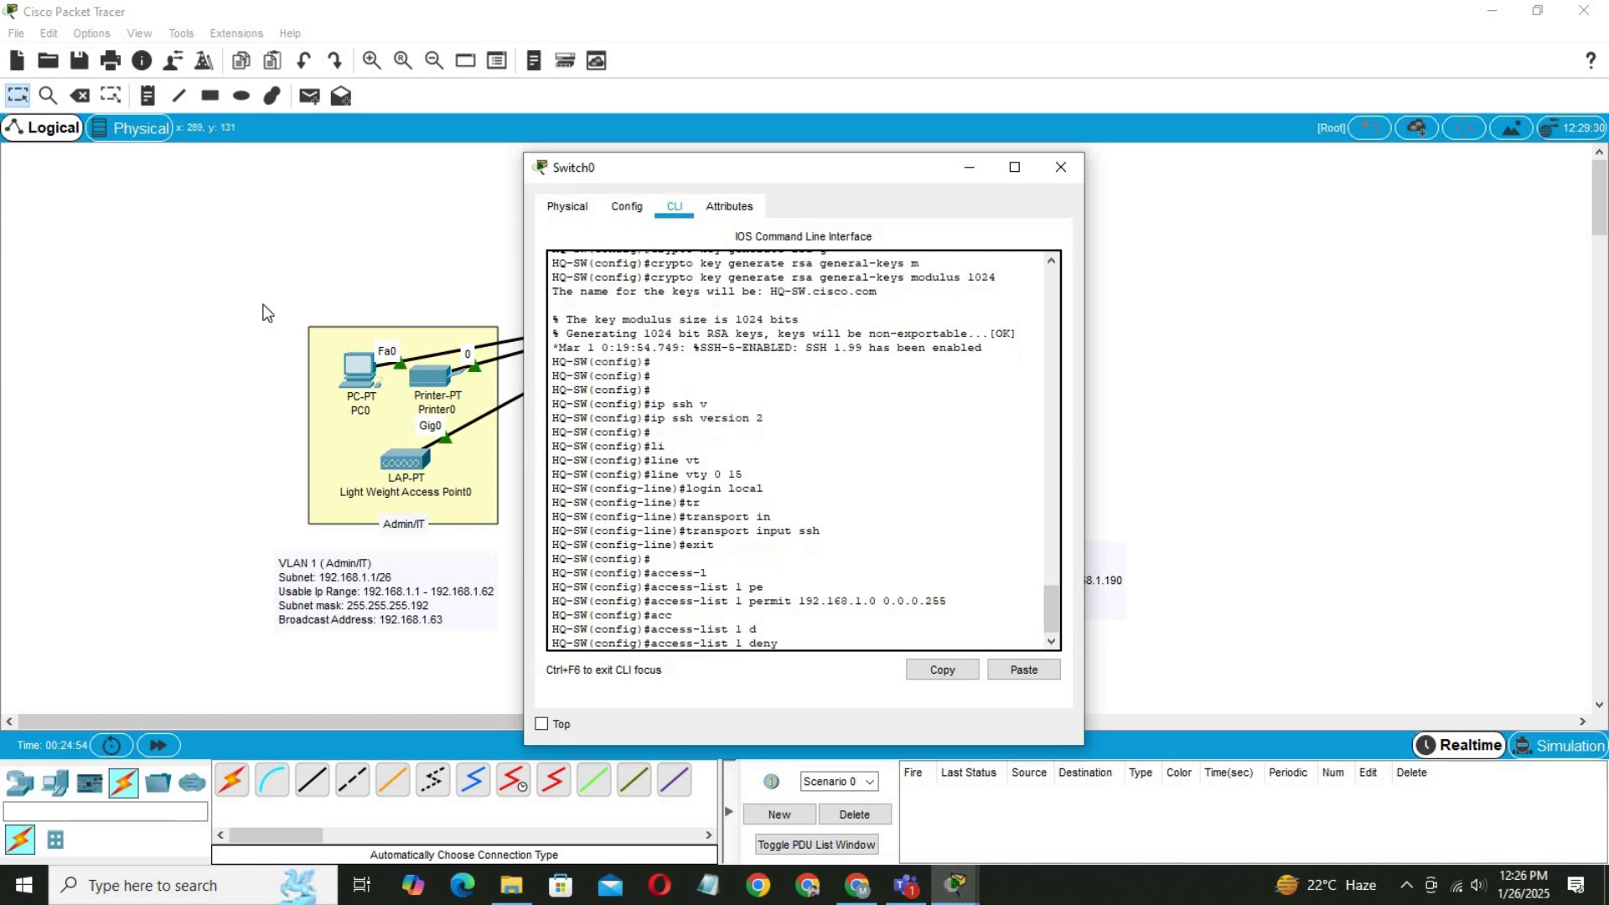
{"action": "type", "text": "a"}
{"action": "key", "text": "Tab"}
{"action": "key", "text": "Return"}
{"action": "key", "text": "Return"}
{"action": "key", "text": "Return"}
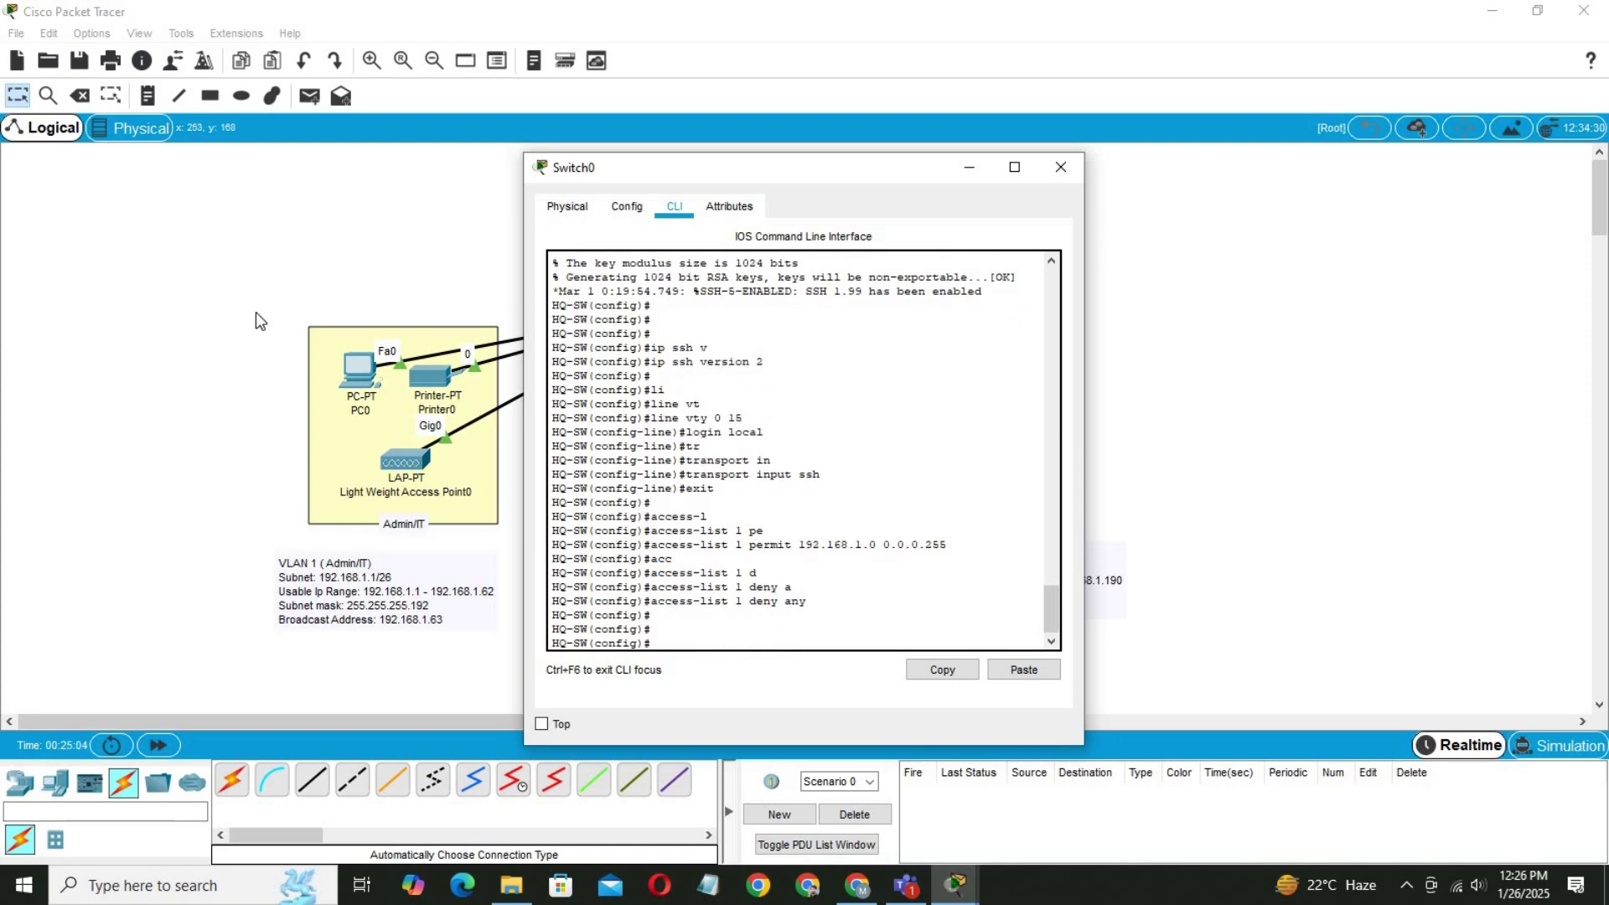
Apply access-class 1 inbound on VTY lines 0–15 and save the configuration with do wr.
{"action": "type", "text": "l"}
{"action": "type", "text": "i"}
{"action": "key", "text": "Tab"}
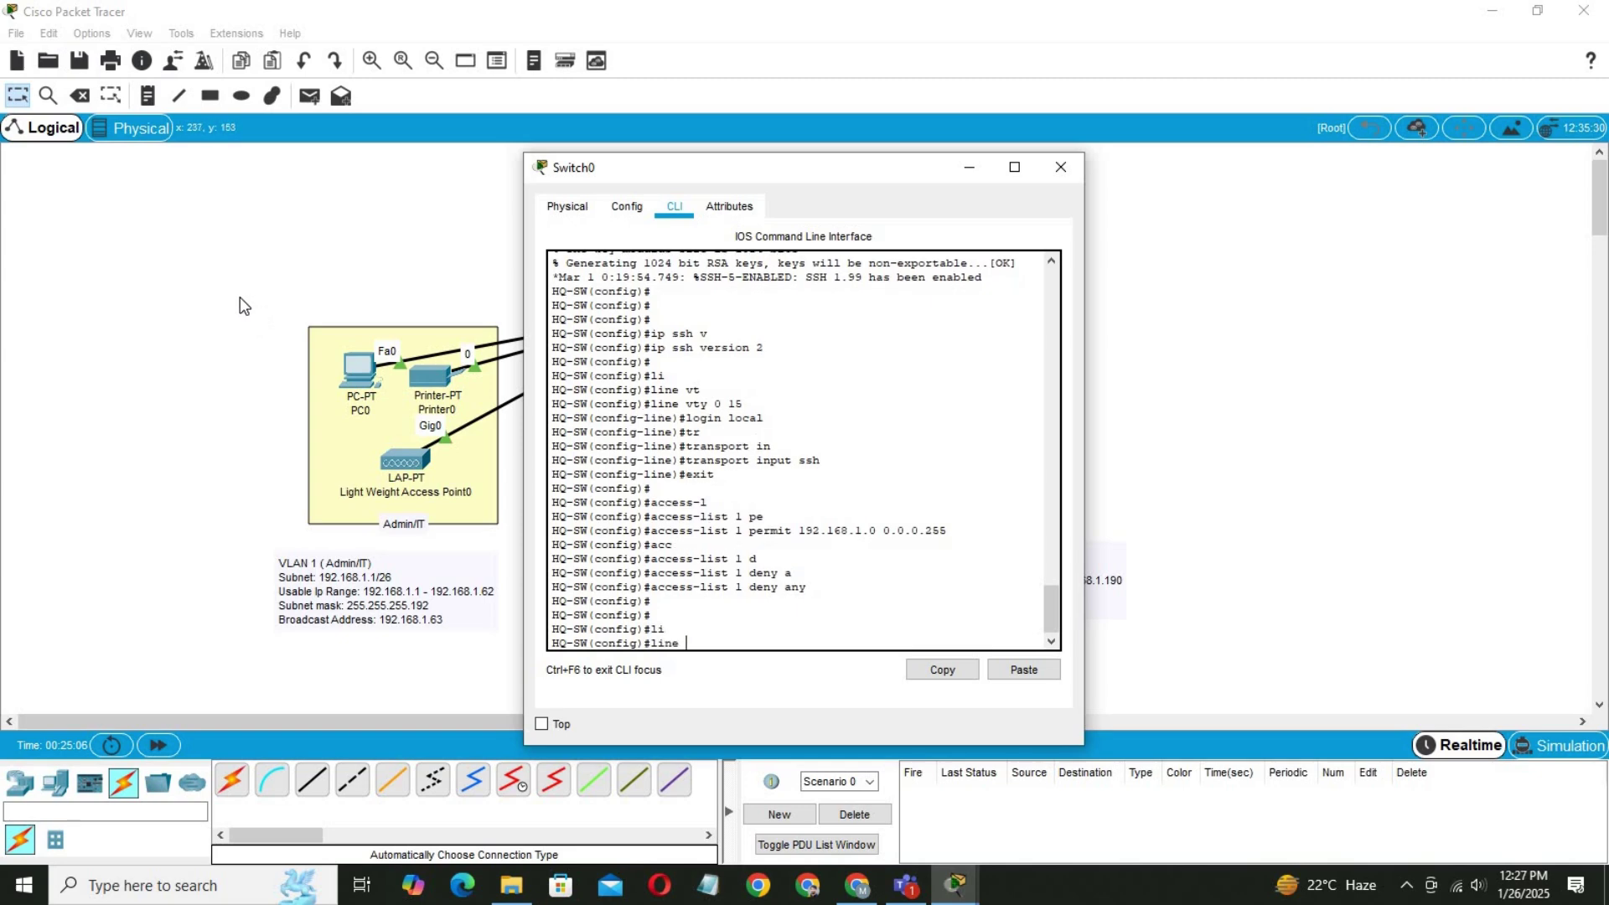
{"action": "type", "text": "v"}
{"action": "key", "text": "Tab"}
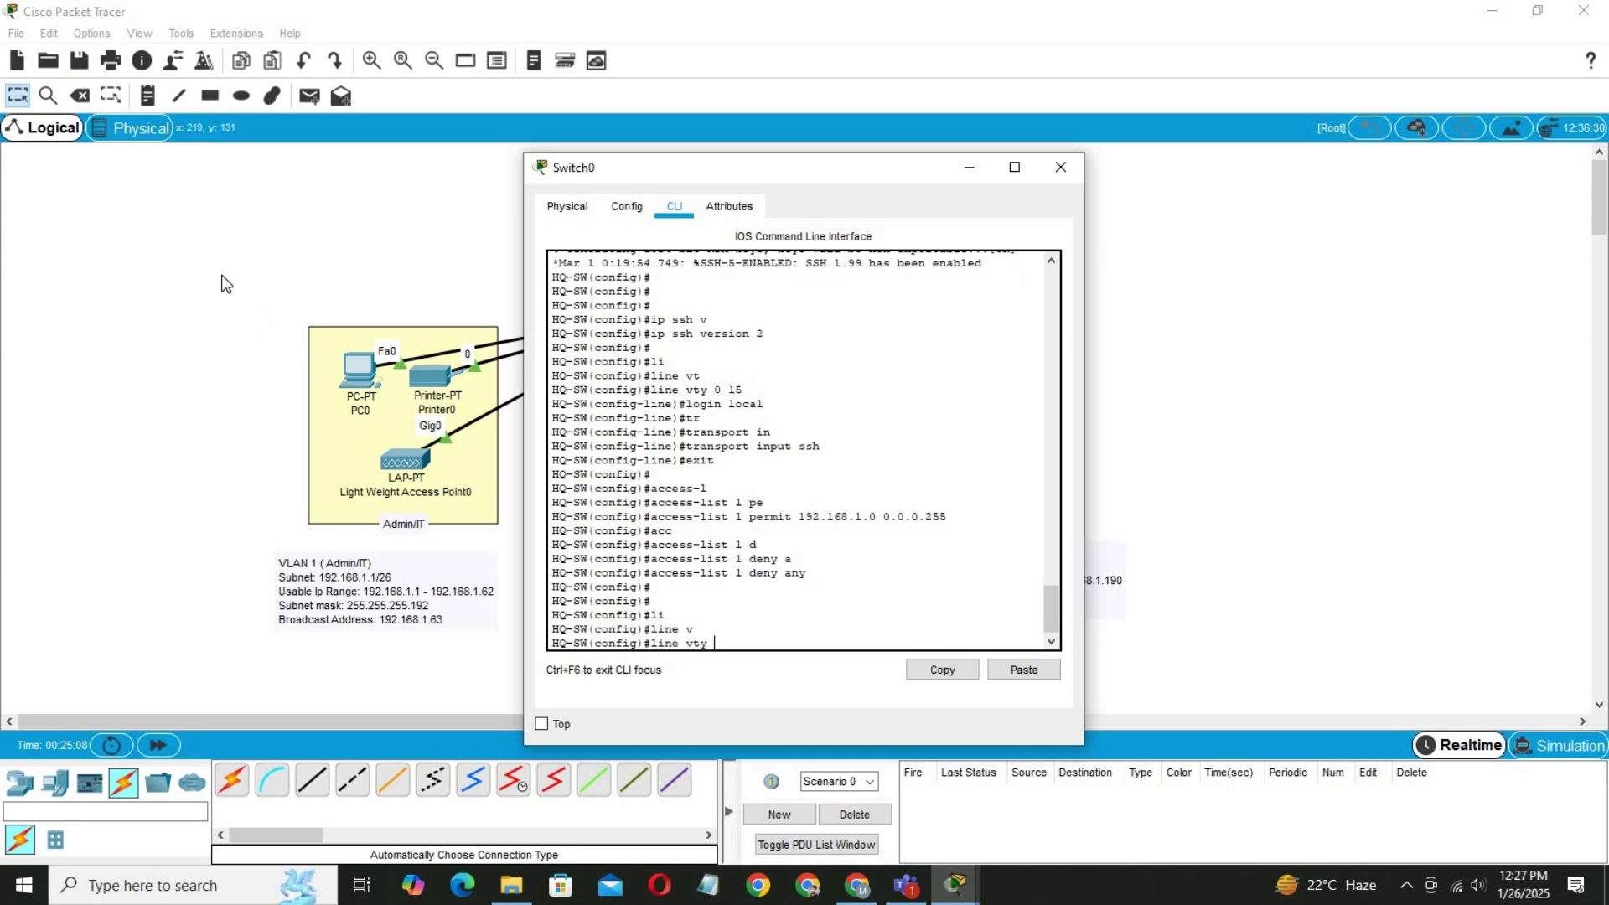
{"action": "type", "text": "0 15"}
{"action": "key", "text": "Return"}
{"action": "type", "text": "a"}
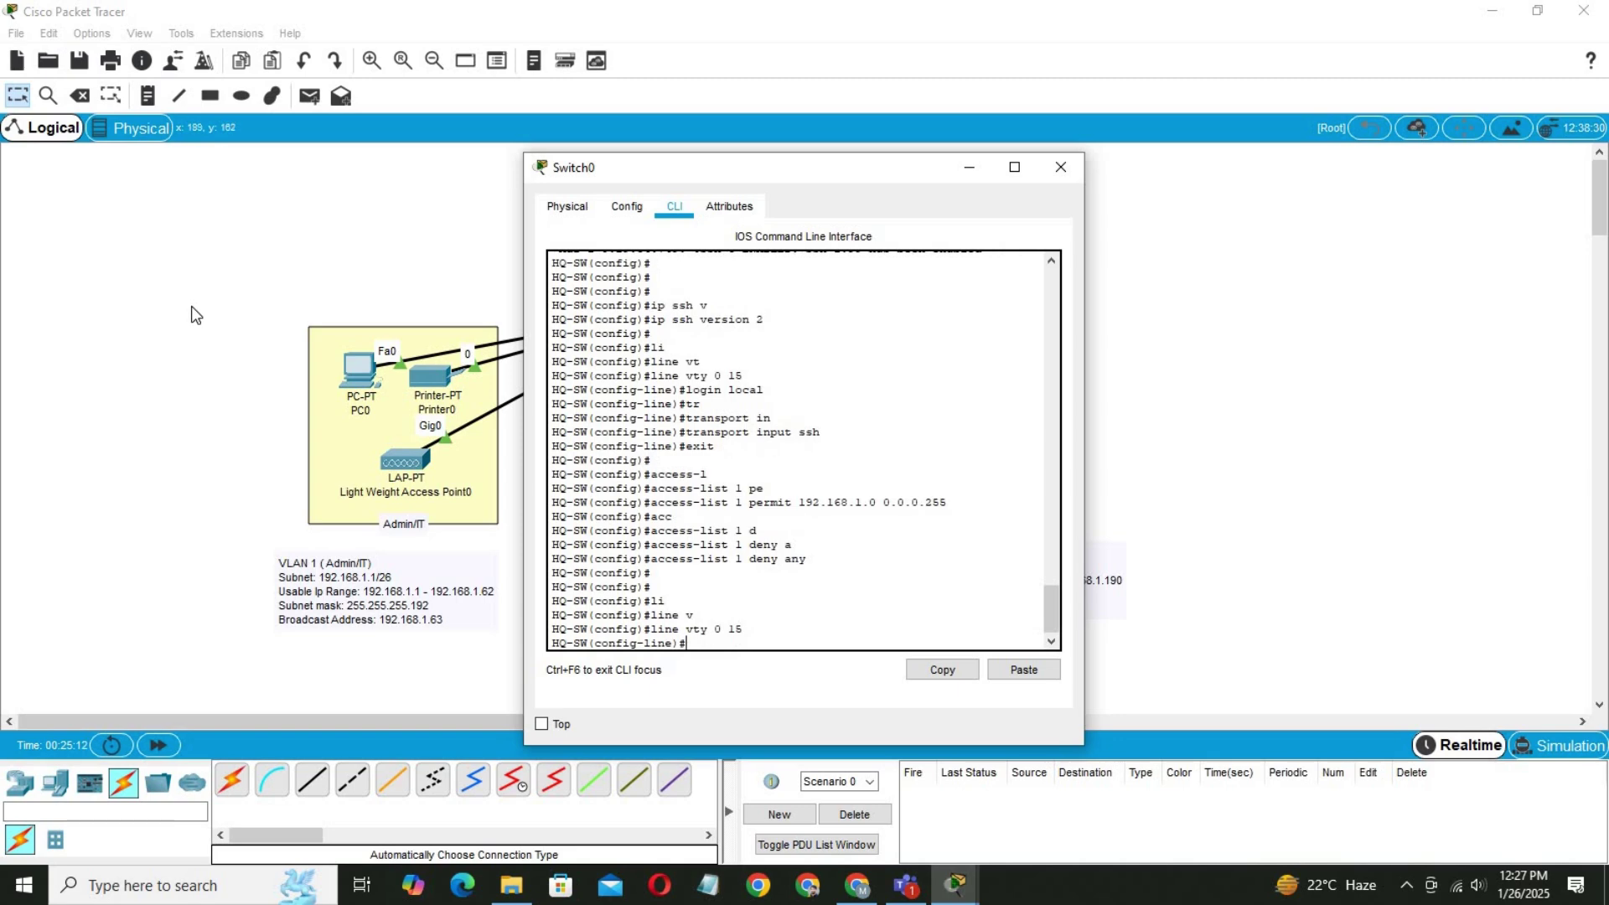
{"action": "type", "text": "cc"}
{"action": "key", "text": "Tab"}
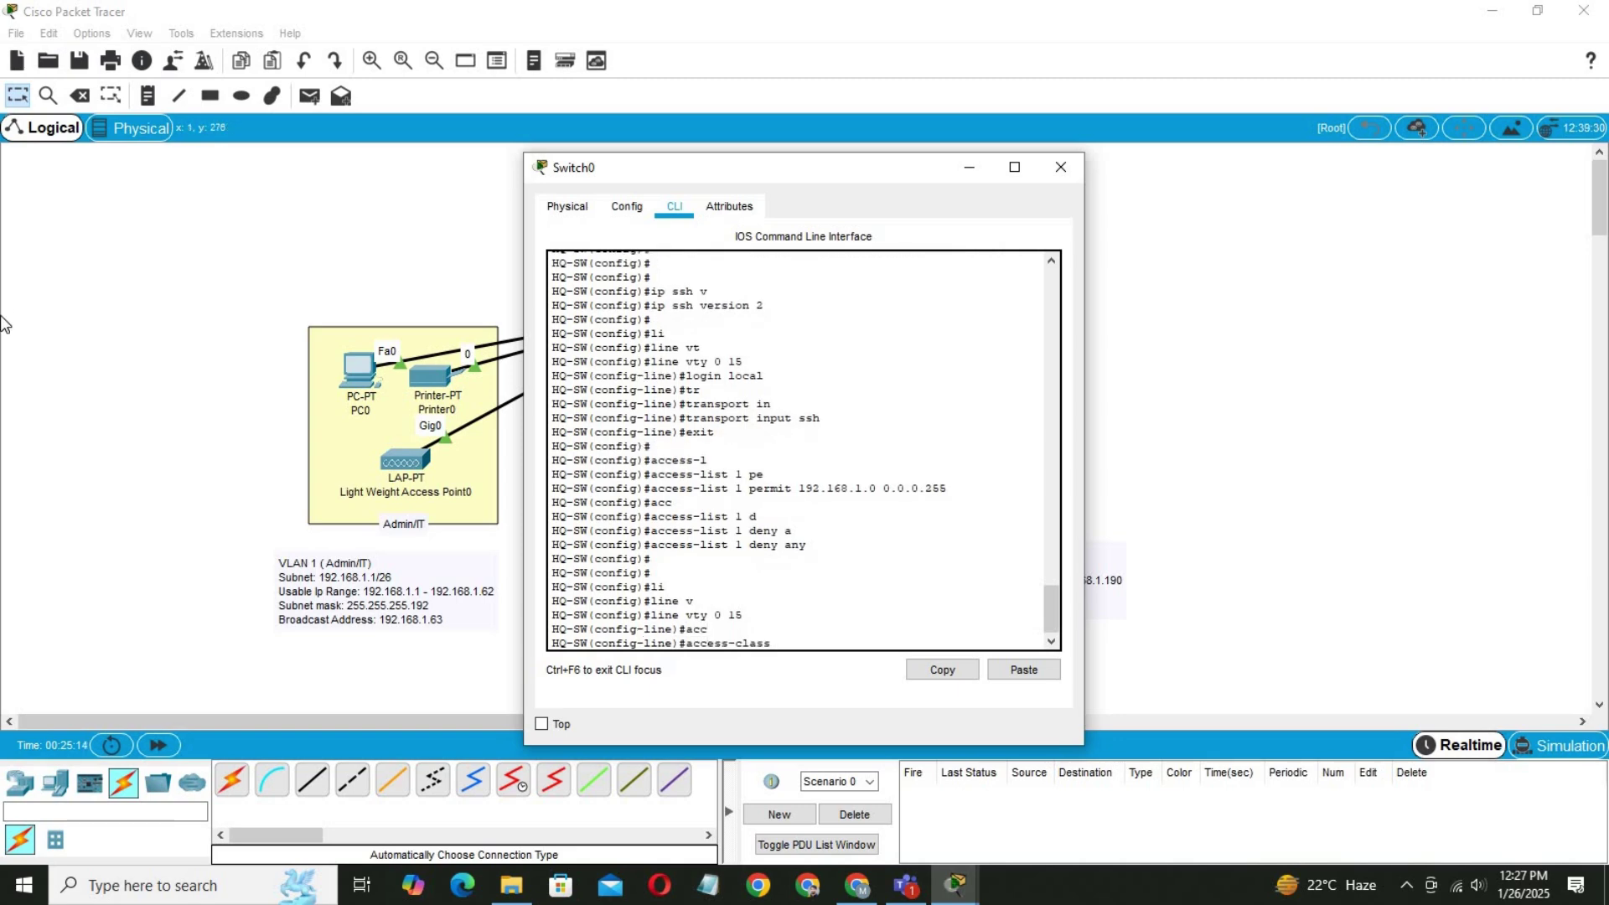
{"action": "type", "text": "1 in"}
{"action": "key", "text": "Return"}
{"action": "key", "text": "Return"}
{"action": "key", "text": "Return"}
{"action": "type", "text": "do"}
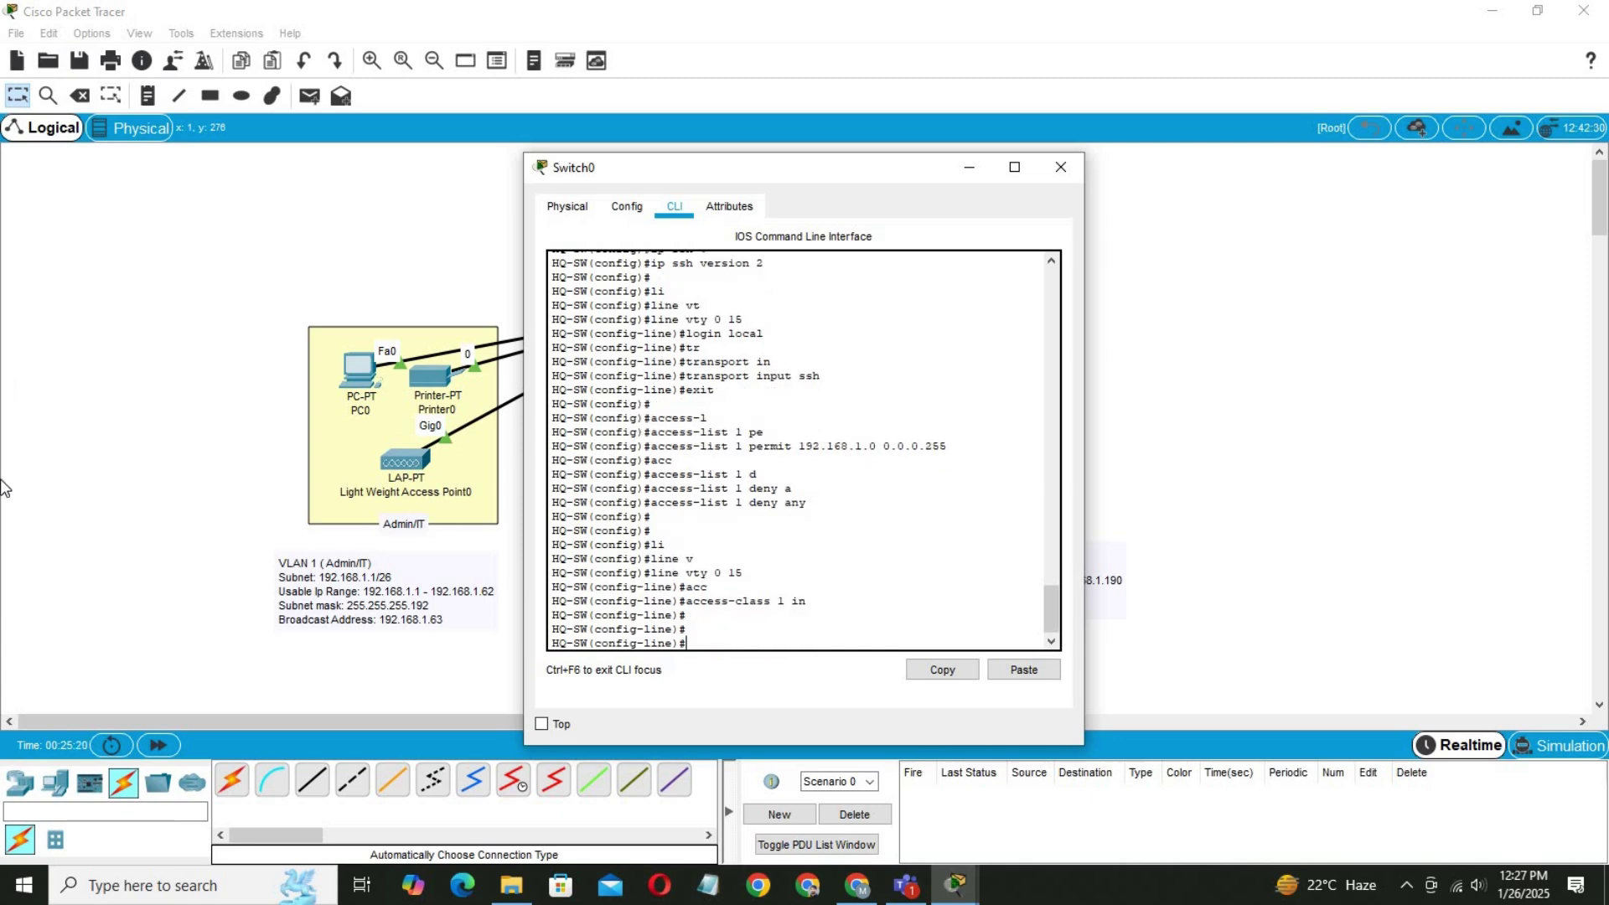
{"action": "type", "text": " wr"}
{"action": "key", "text": "Return"}
{"action": "key", "text": "Return"}
{"action": "key", "text": "Return"}
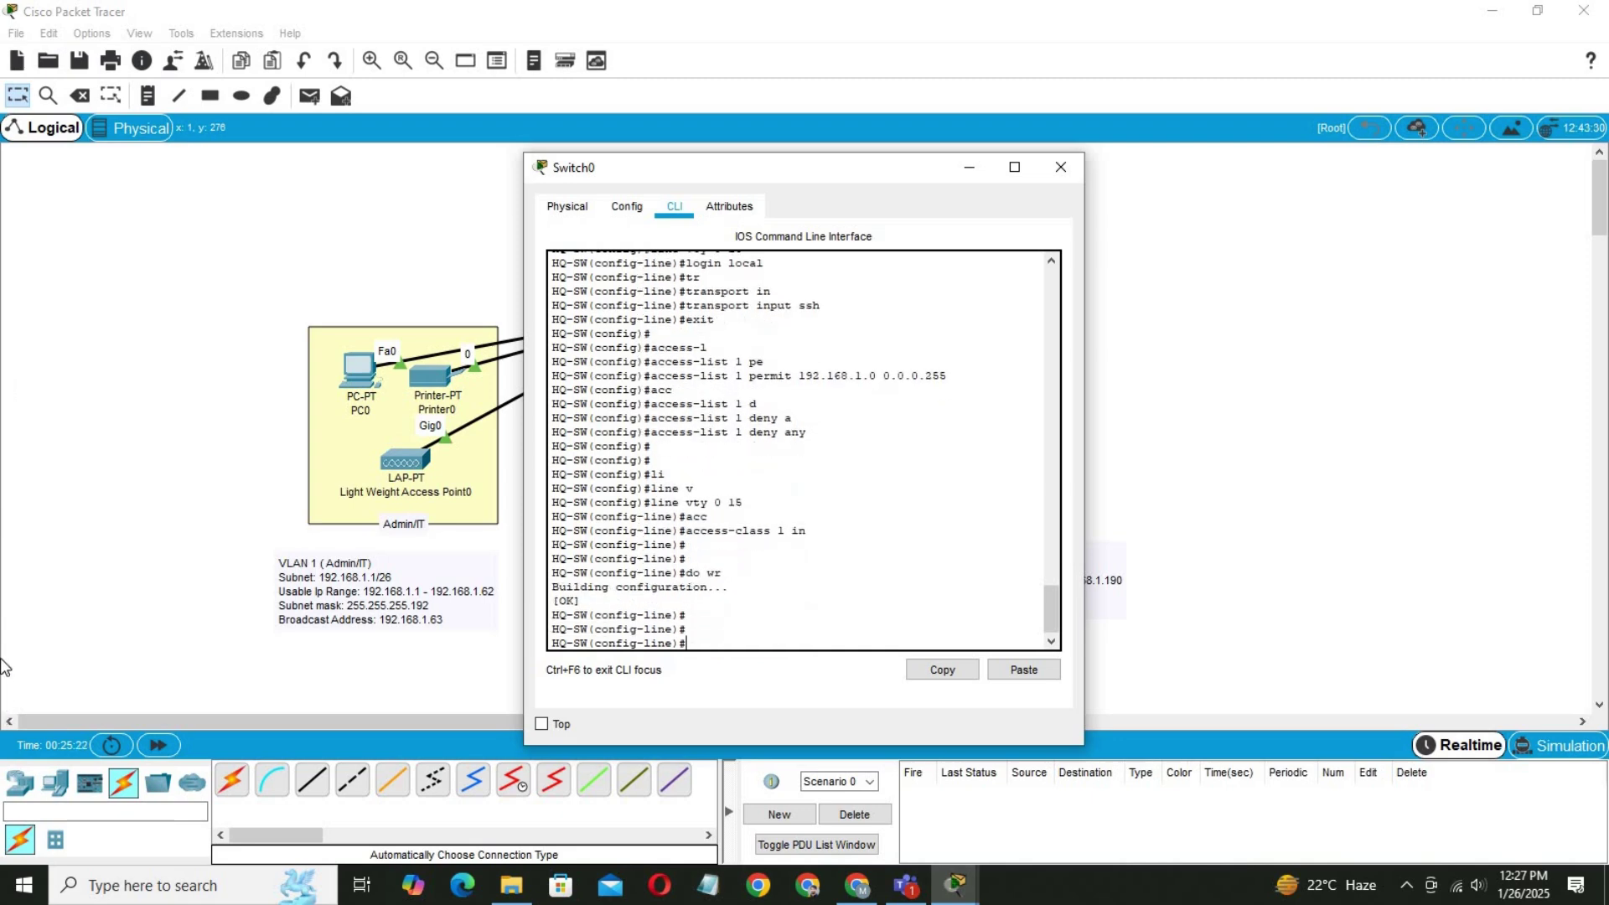
Add text notes reading VLAN 10, VLAN 20 and VLAN 30 beside the department areas.
{"action": "left_click", "coordinate": [1244, 345]}
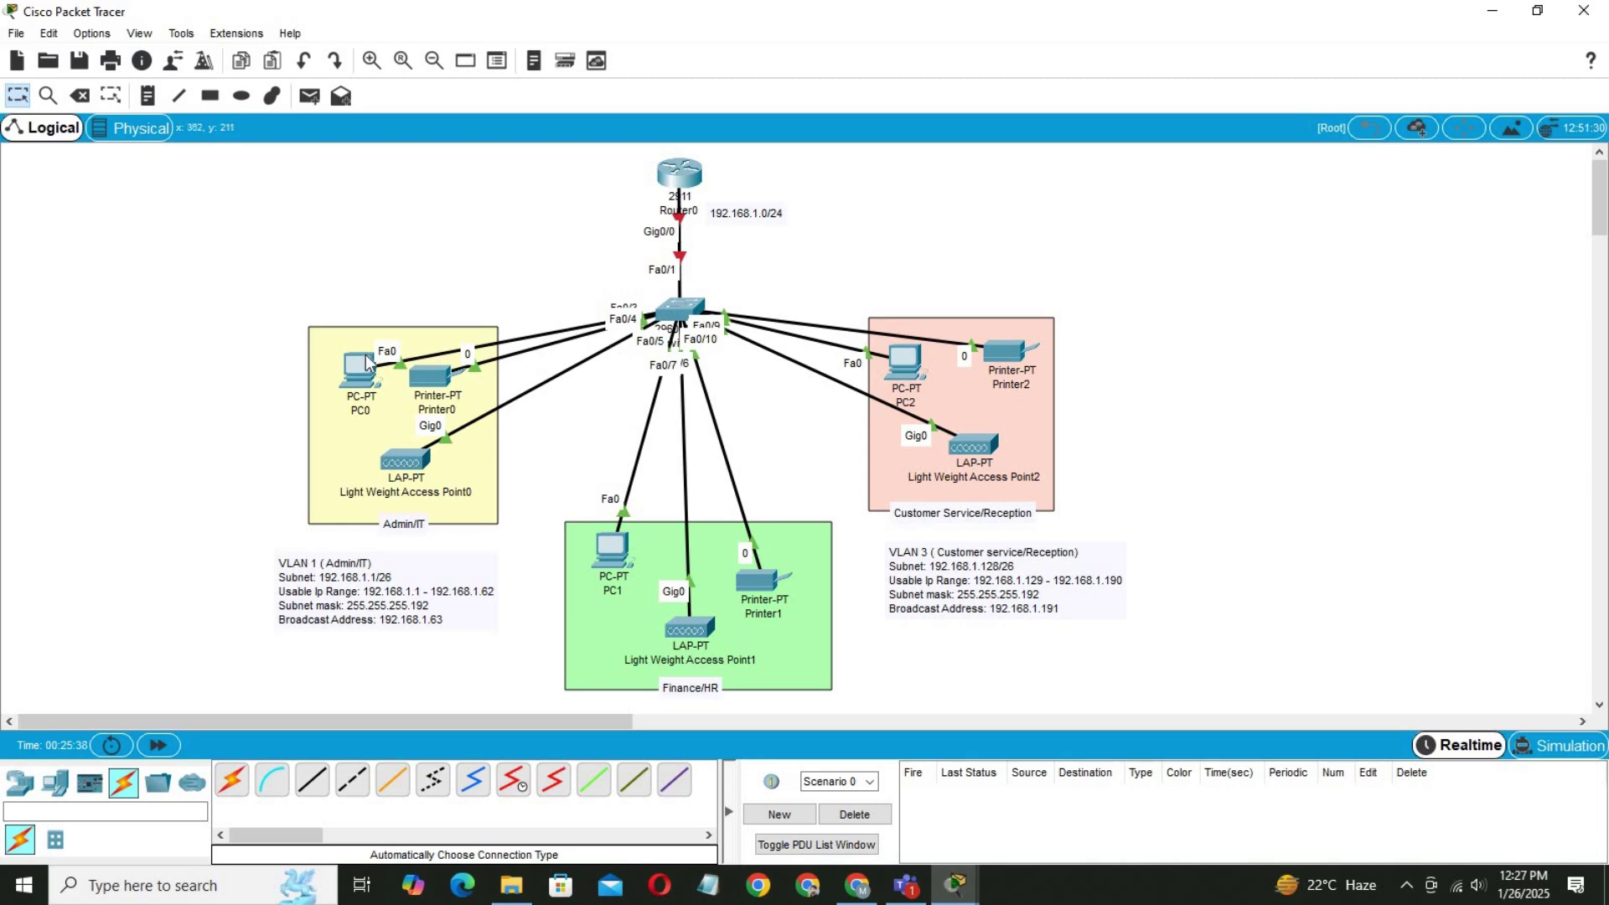
{"action": "mouse_move", "coordinate": [367, 362]}
{"action": "left_mouse_down"}
{"action": "mouse_move", "coordinate": [387, 244]}
{"action": "mouse_move", "coordinate": [359, 384]}
{"action": "mouse_move", "coordinate": [362, 366]}
{"action": "left_mouse_up"}
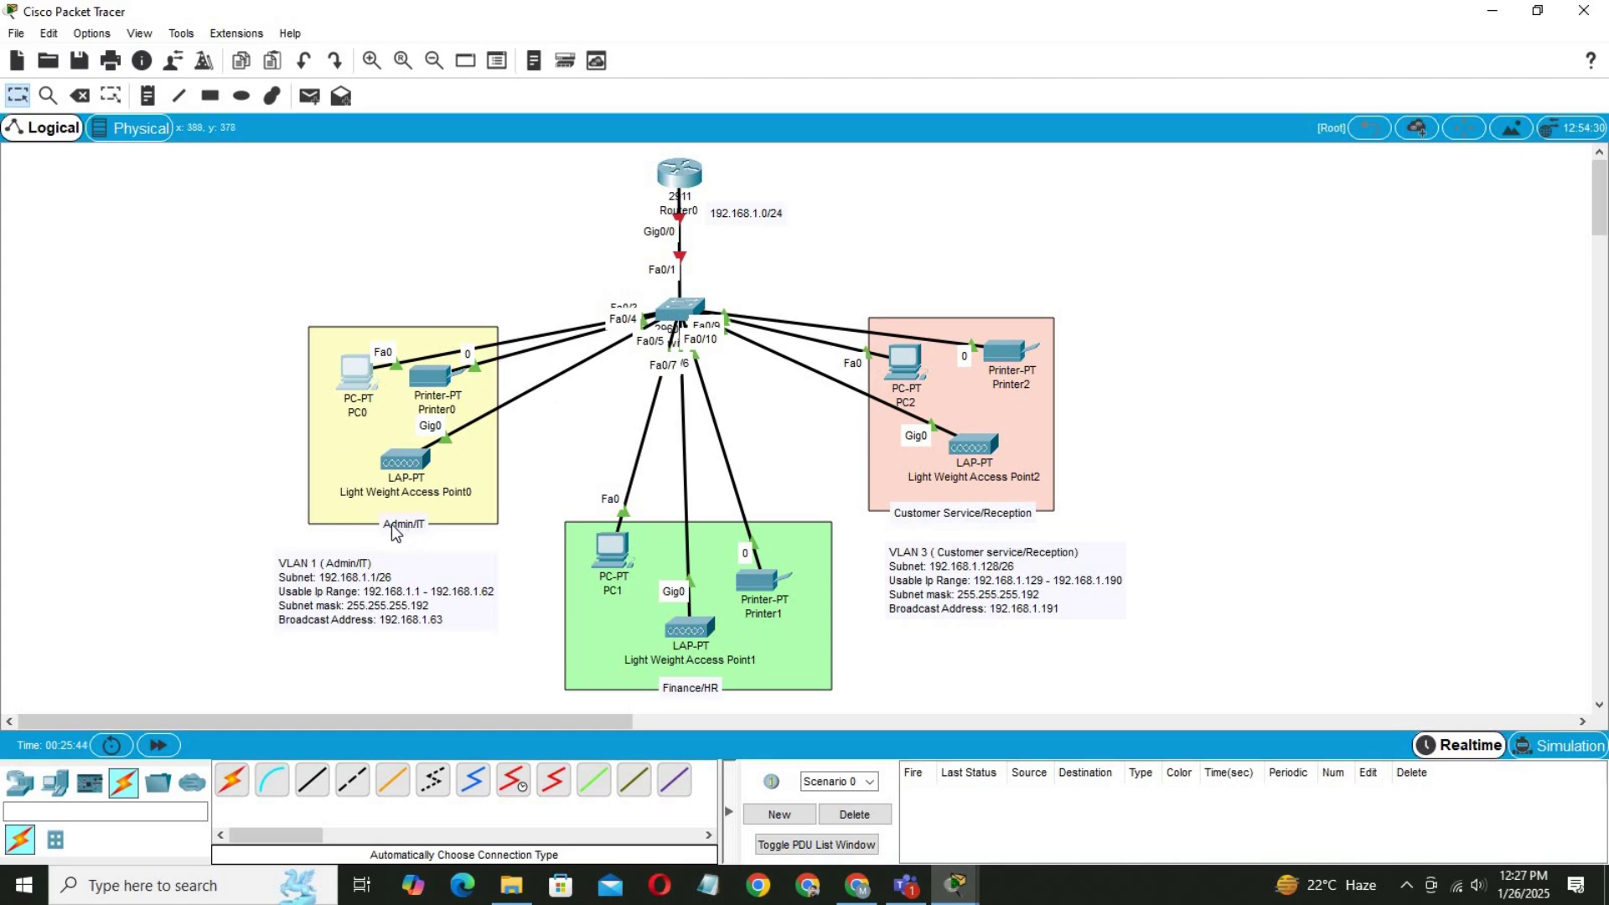
{"action": "left_click", "coordinate": [147, 95]}
{"action": "left_click", "coordinate": [390, 542]}
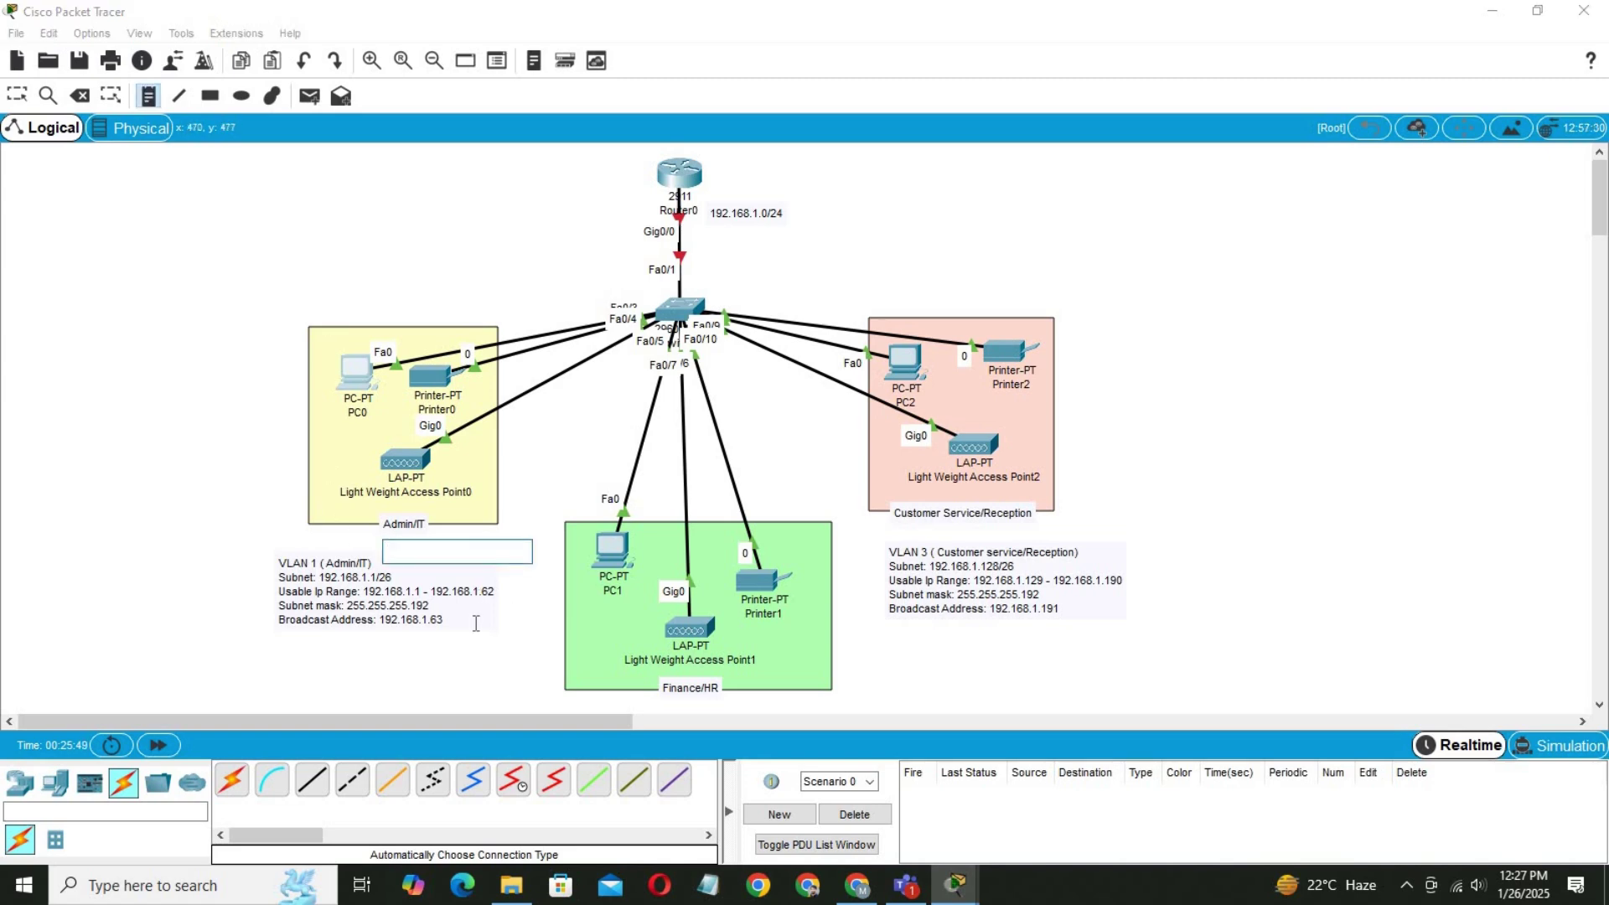
{"action": "type", "text": "CL"}
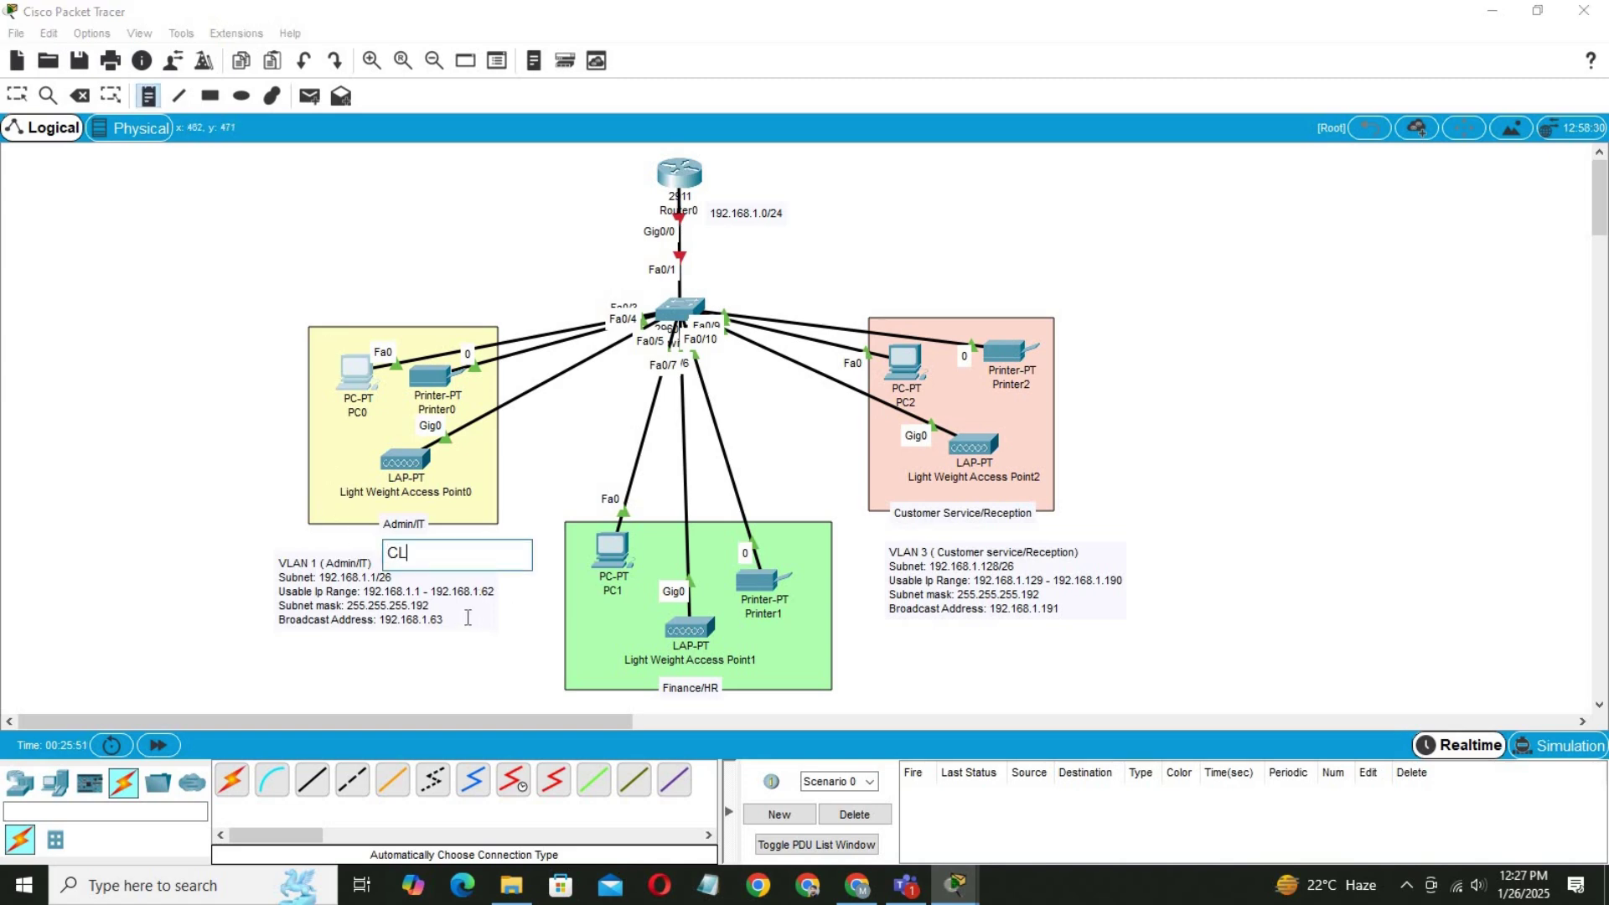
{"action": "type", "text": "AN 10"}
{"action": "left_click_drag", "start_coordinate": [387, 553], "coordinate": [399, 553]}
{"action": "type", "text": "V"}
{"action": "left_click_drag", "start_coordinate": [447, 553], "coordinate": [389, 557]}
{"action": "key", "text": "ctrl+c"}
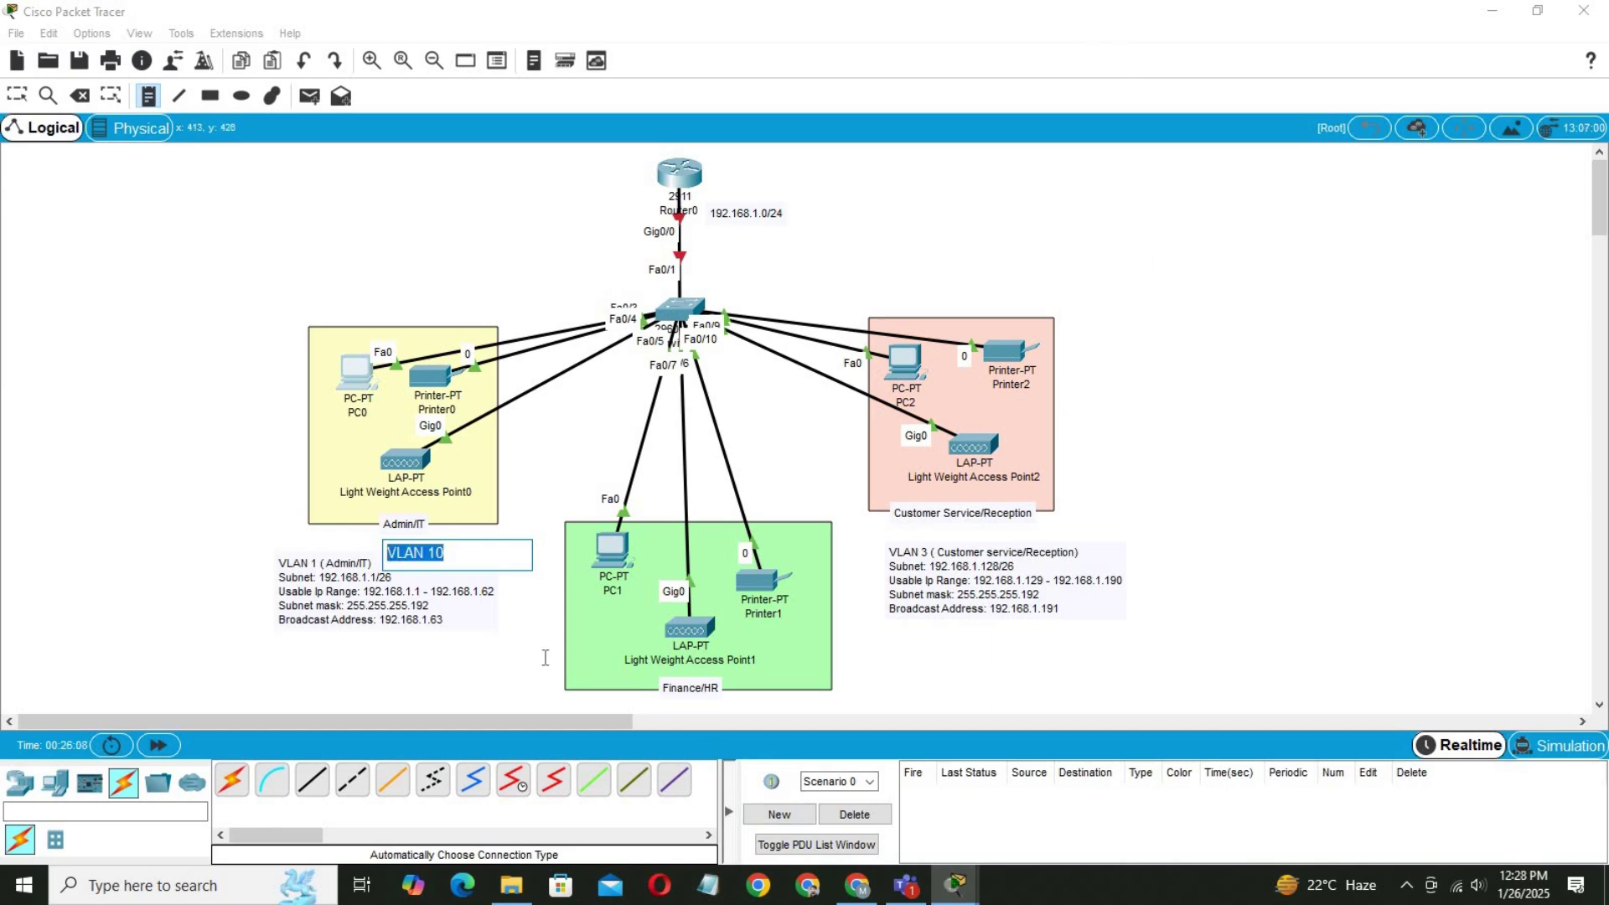
{"action": "left_click", "coordinate": [723, 702]}
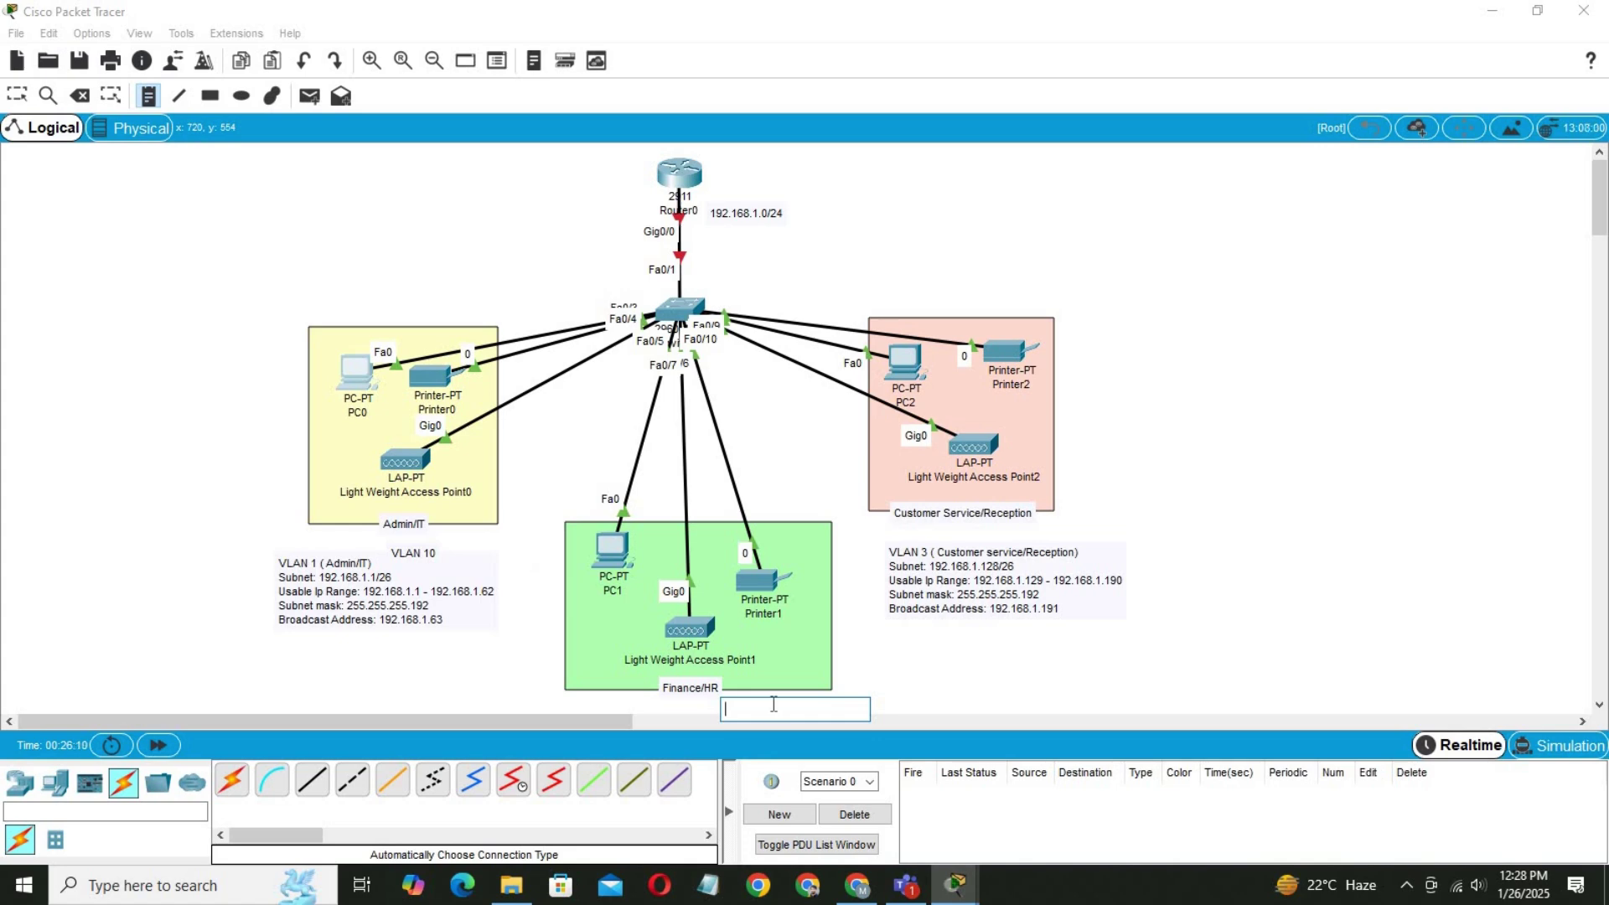
{"action": "key", "text": "ctrl+v"}
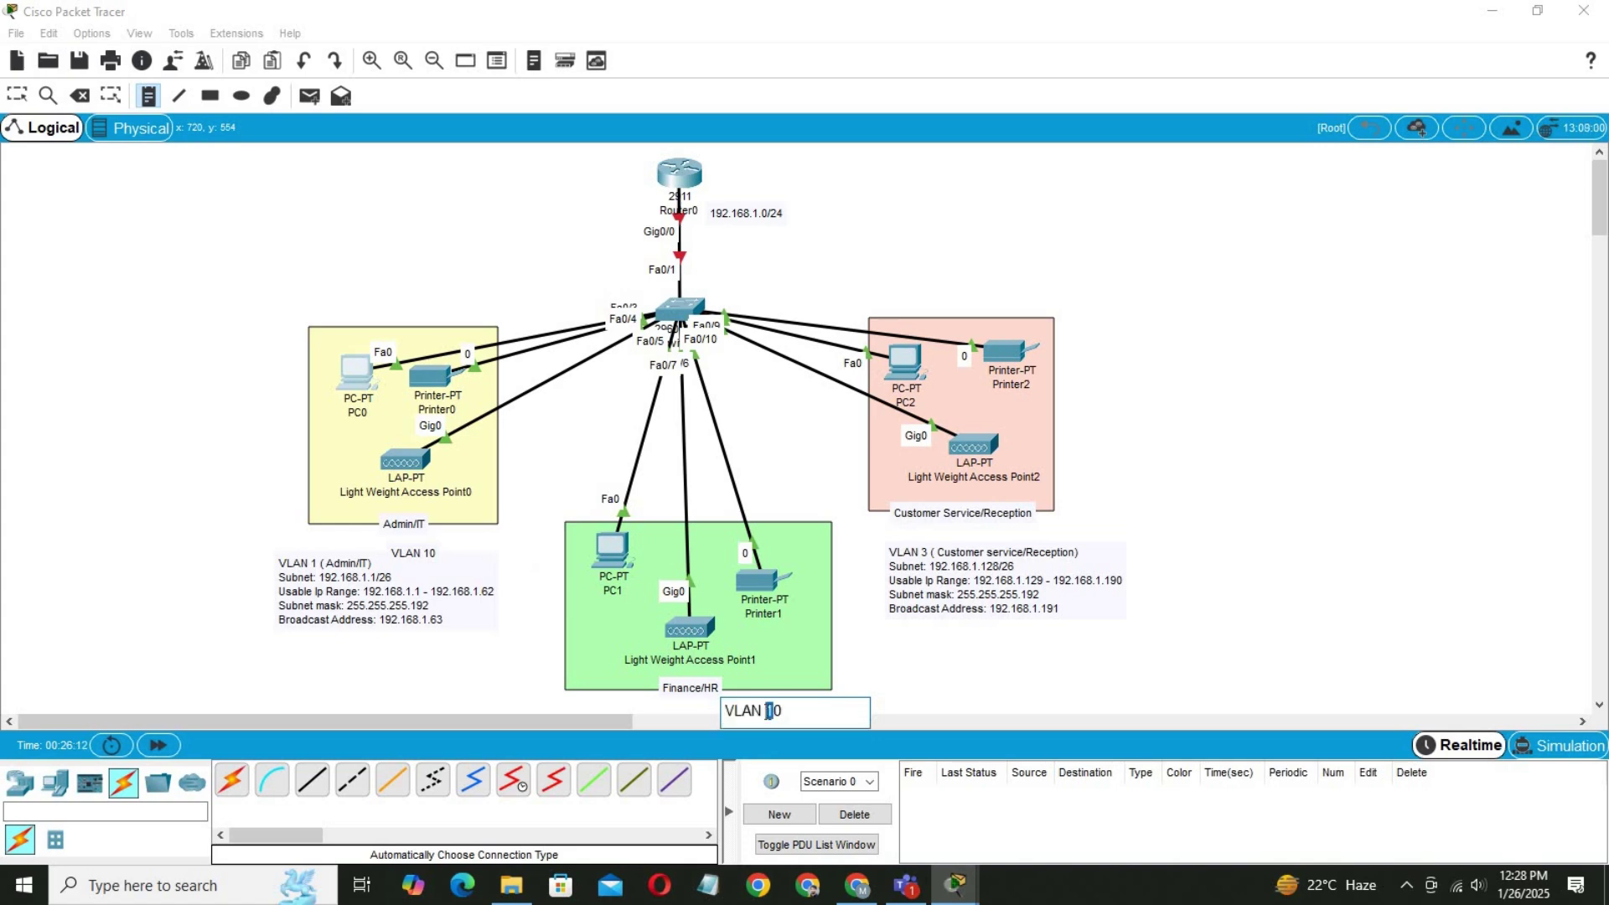
{"action": "type", "text": "2"}
{"action": "left_click", "coordinate": [984, 650]}
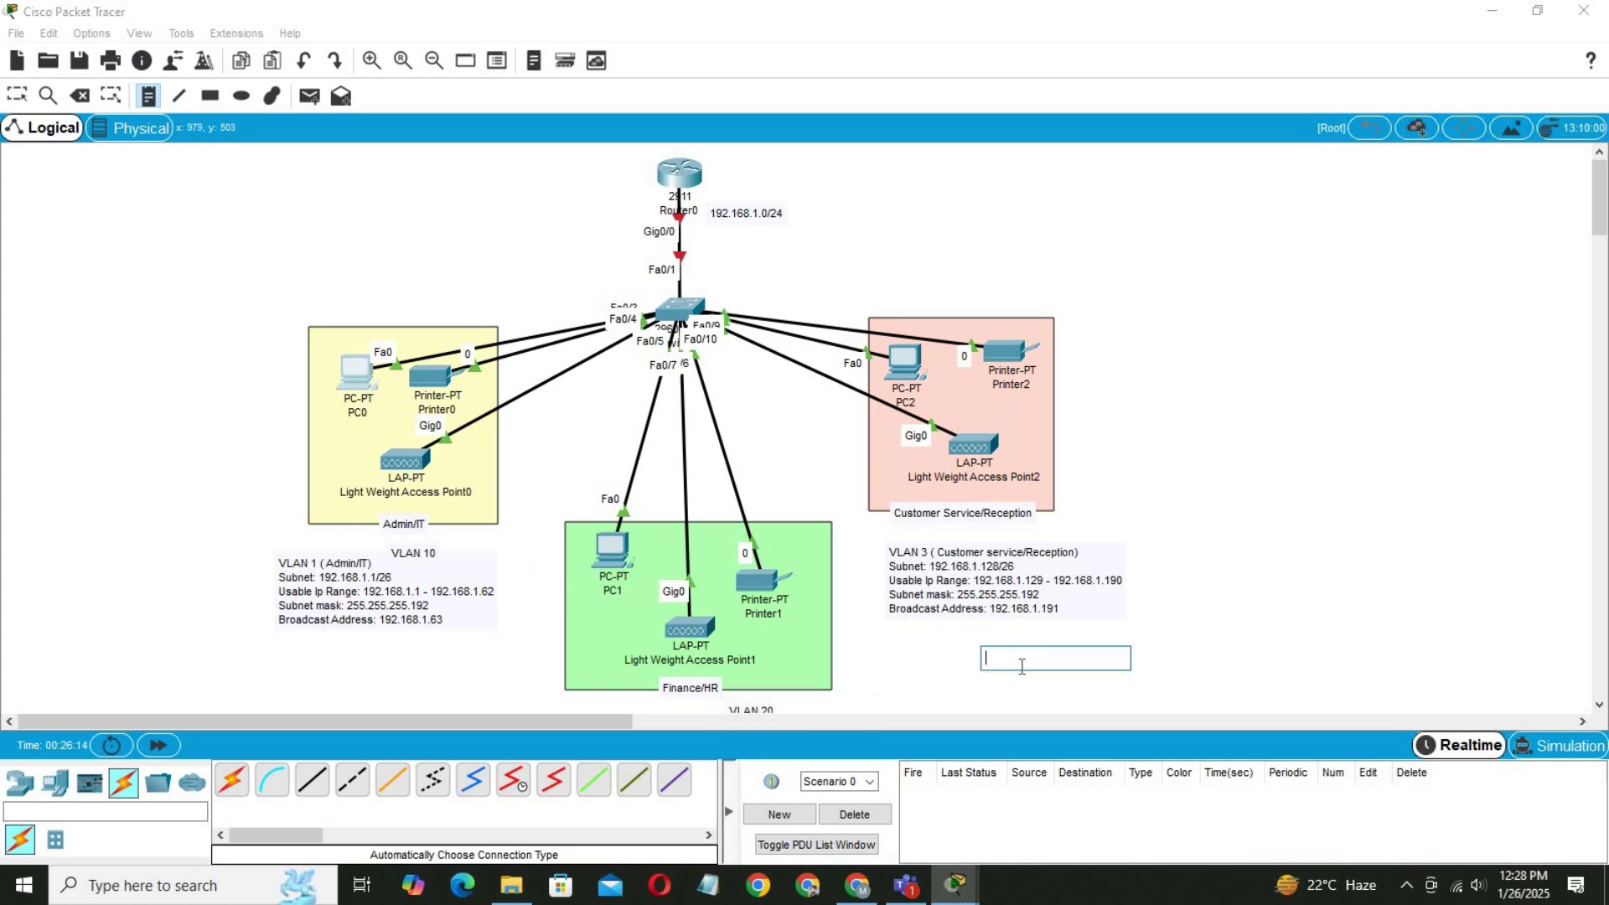
{"action": "key", "text": "ctrl+v"}
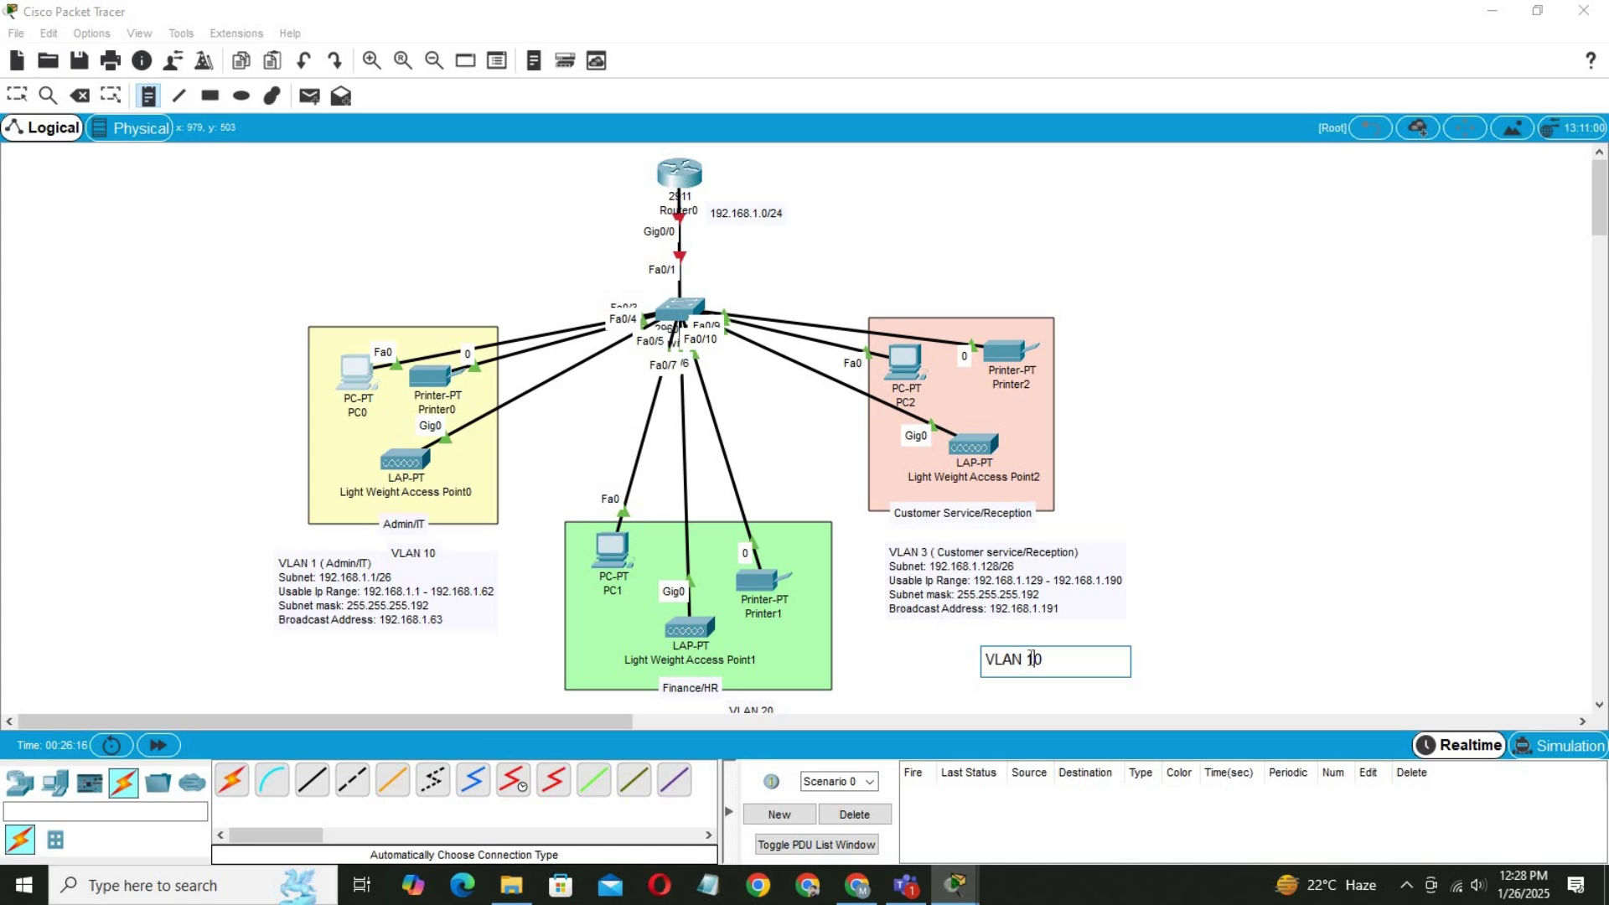
{"action": "left_click_drag", "start_coordinate": [1033, 658], "coordinate": [1027, 658]}
{"action": "type", "text": "3"}
{"action": "left_click", "coordinate": [20, 206]}
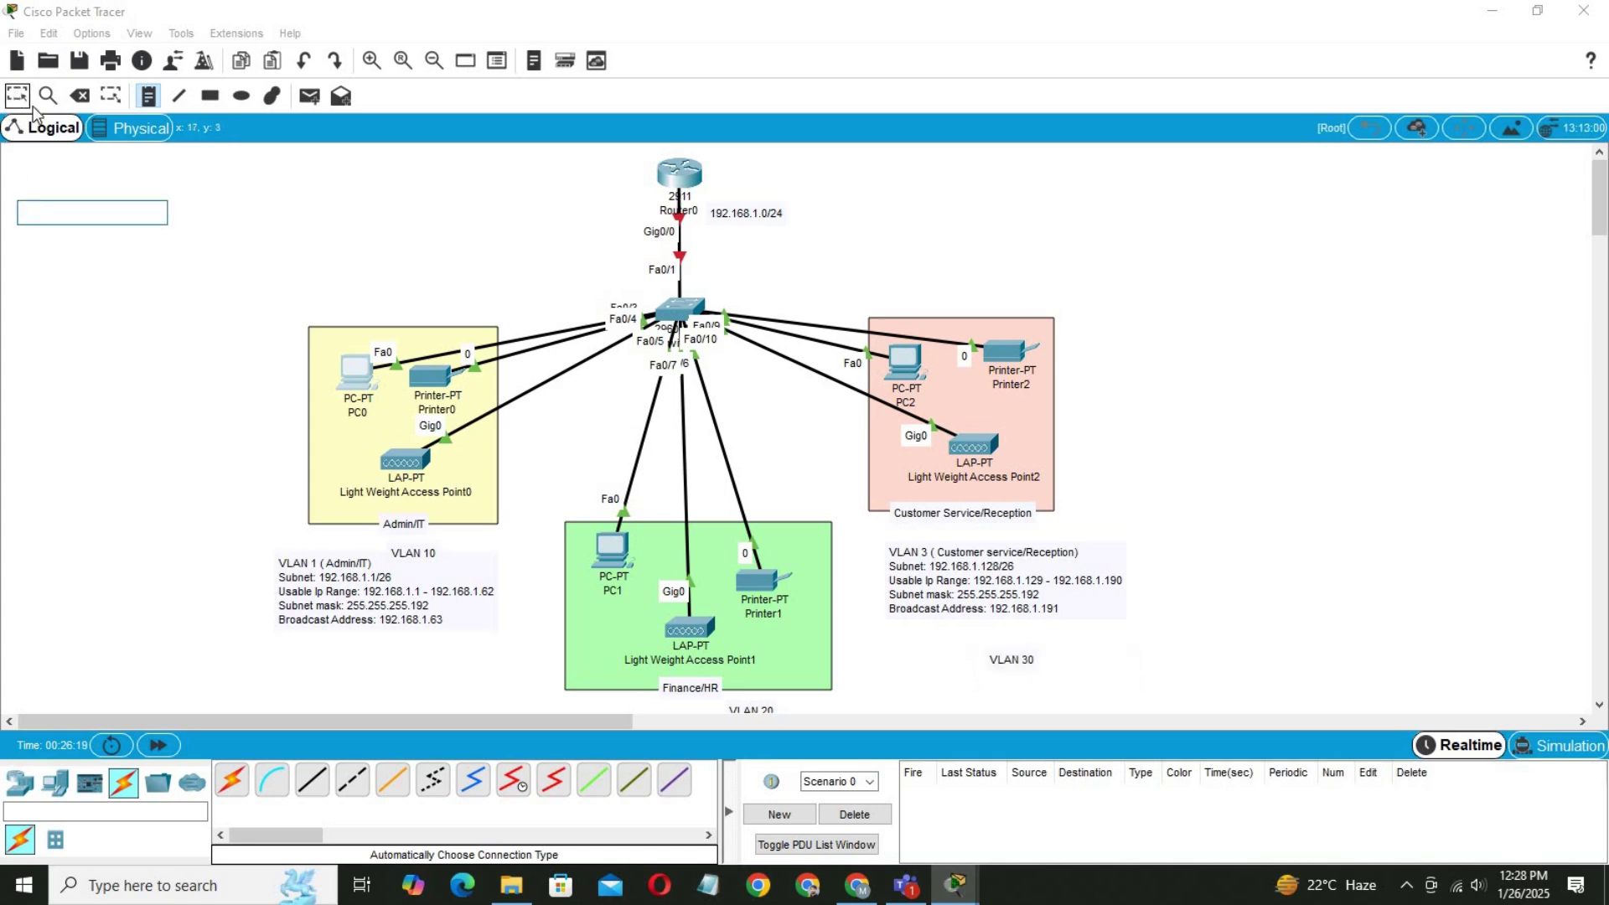
{"action": "left_click", "coordinate": [17, 94]}
Move the VLAN labels into the Admin/IT, Finance/HR and Customer Service corners, then reopen HQ-SW's CLI.
{"action": "left_click_drag", "start_coordinate": [1601, 222], "coordinate": [1601, 231]}
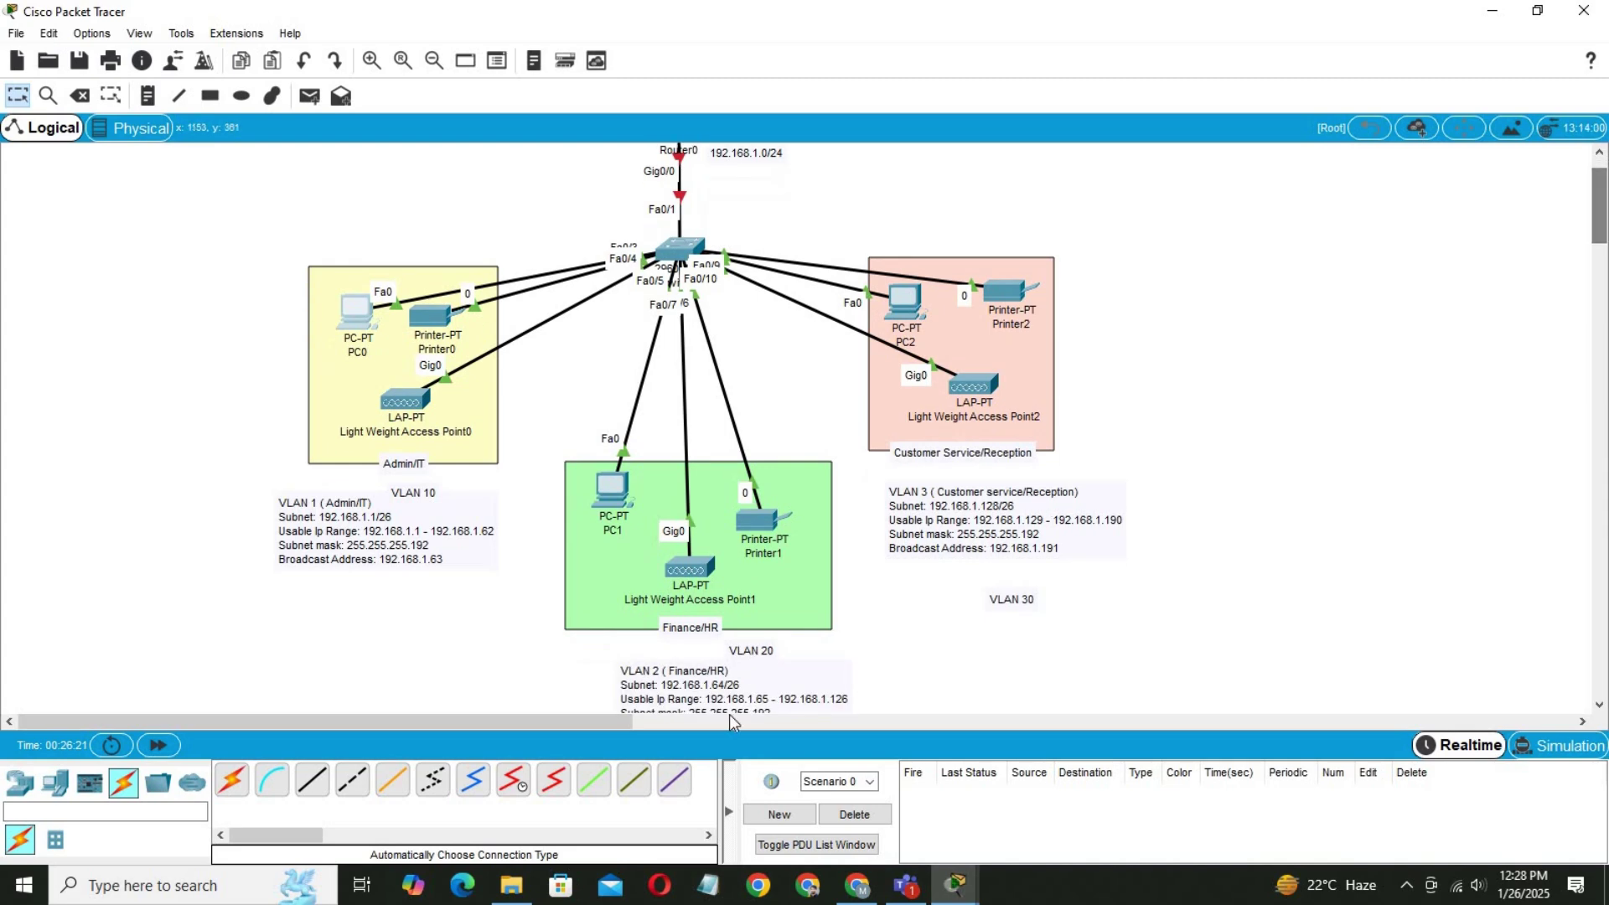
{"action": "left_click_drag", "start_coordinate": [412, 493], "coordinate": [329, 463]}
{"action": "left_click", "coordinate": [280, 496]}
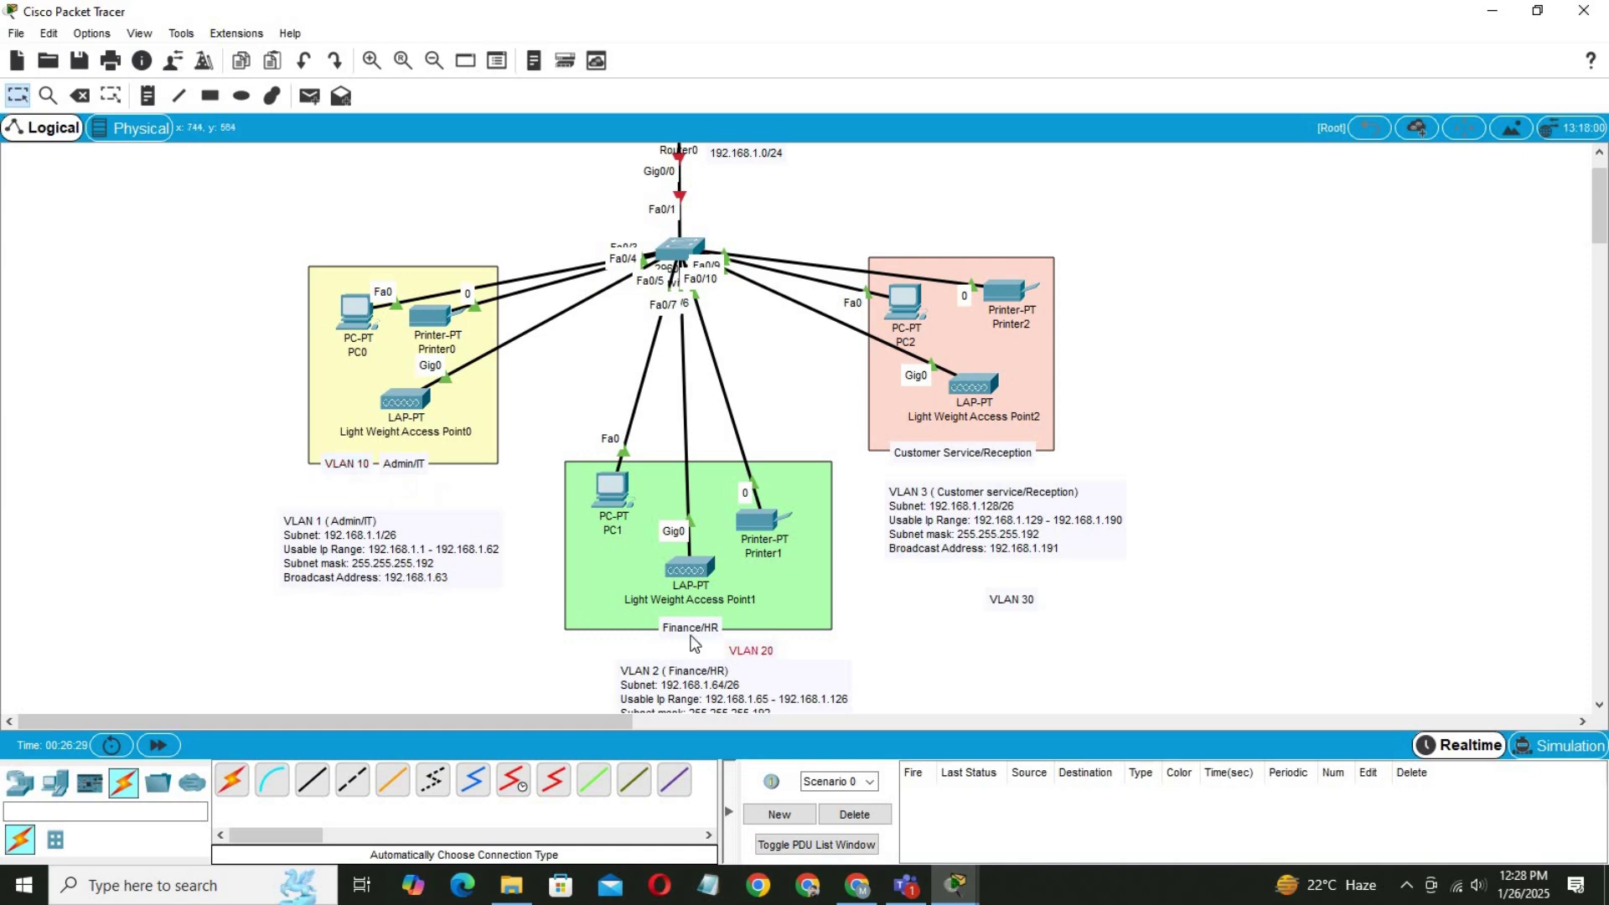
{"action": "left_click_drag", "start_coordinate": [749, 650], "coordinate": [604, 625]}
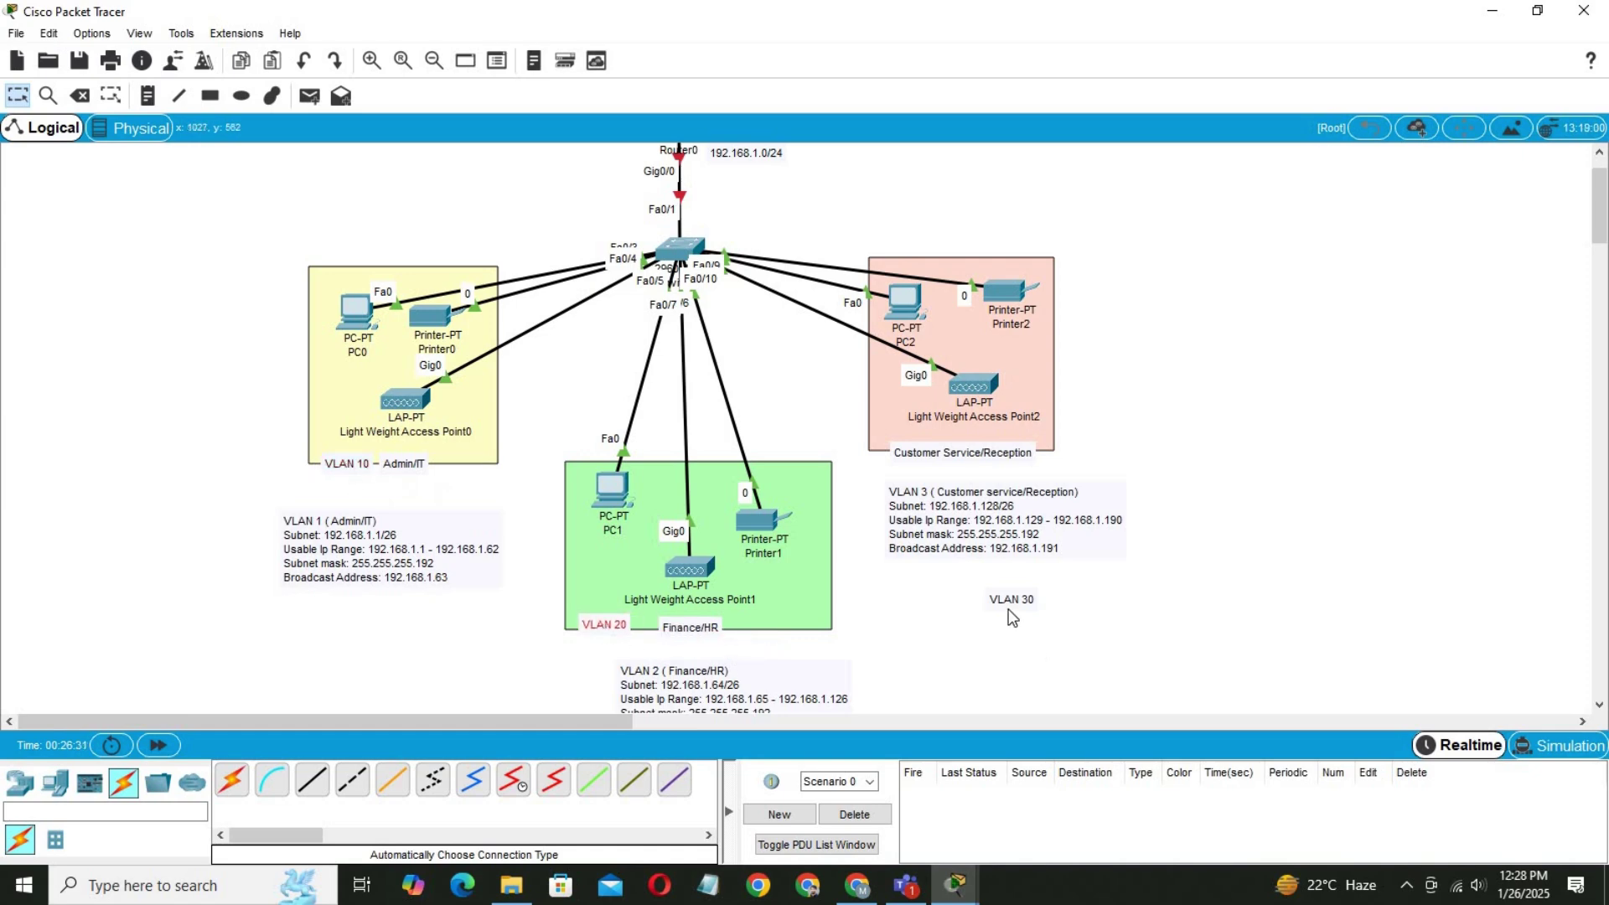
{"action": "left_click_drag", "start_coordinate": [1002, 603], "coordinate": [876, 432]}
{"action": "left_click", "coordinate": [873, 445]}
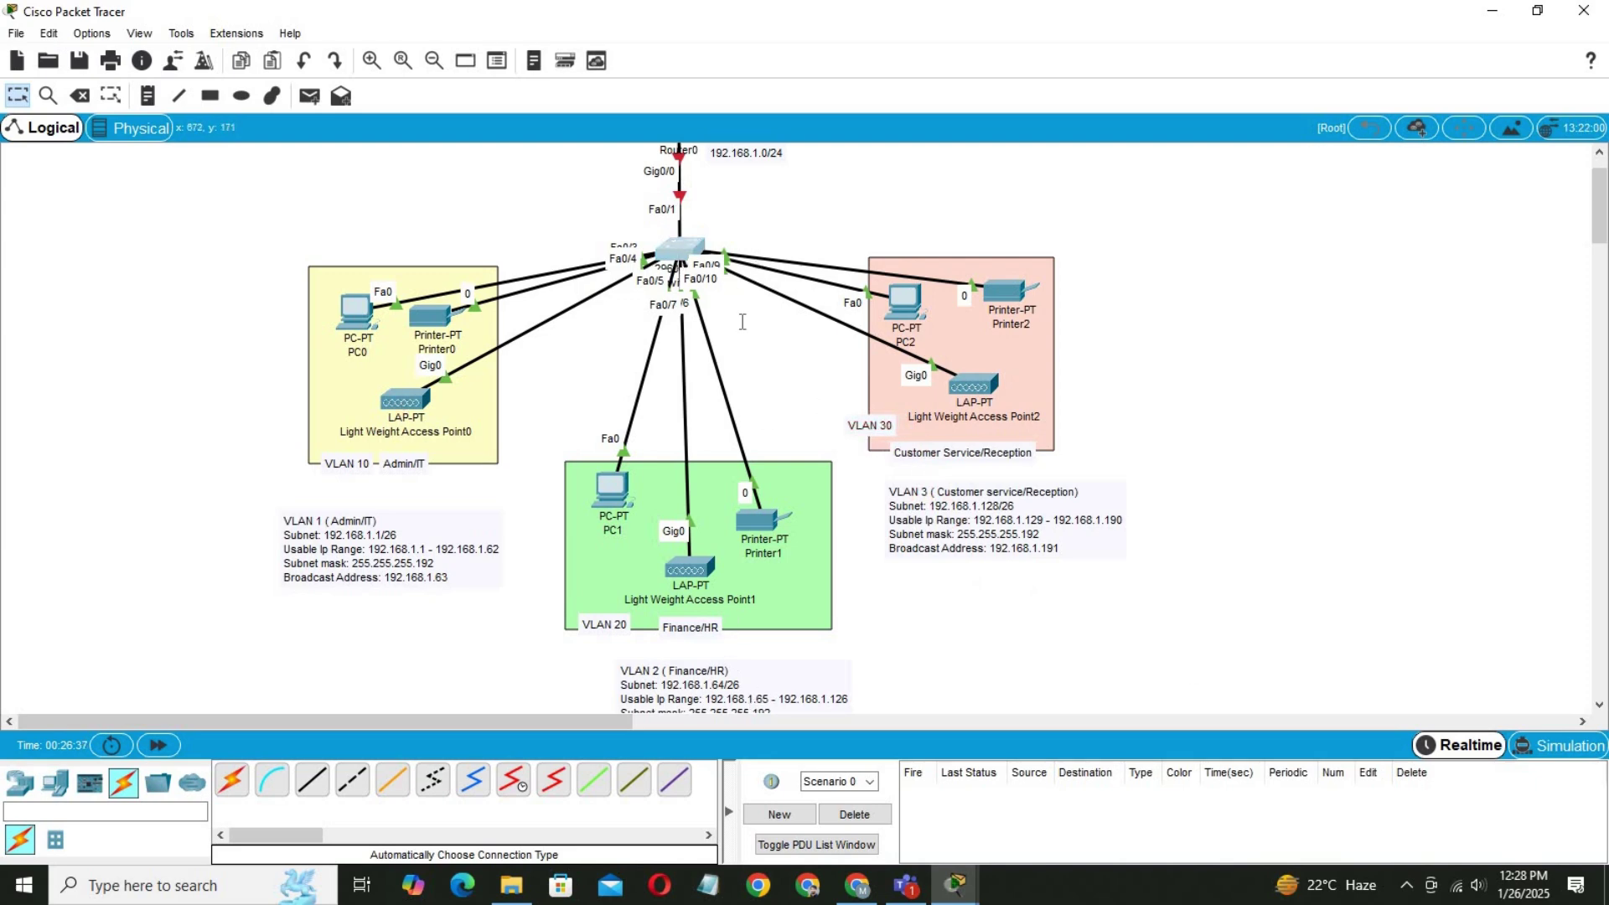
{"action": "left_click", "coordinate": [680, 250]}
Set interface range Fa0/2–4 to switchport mode access.
{"action": "type", "text": "e"}
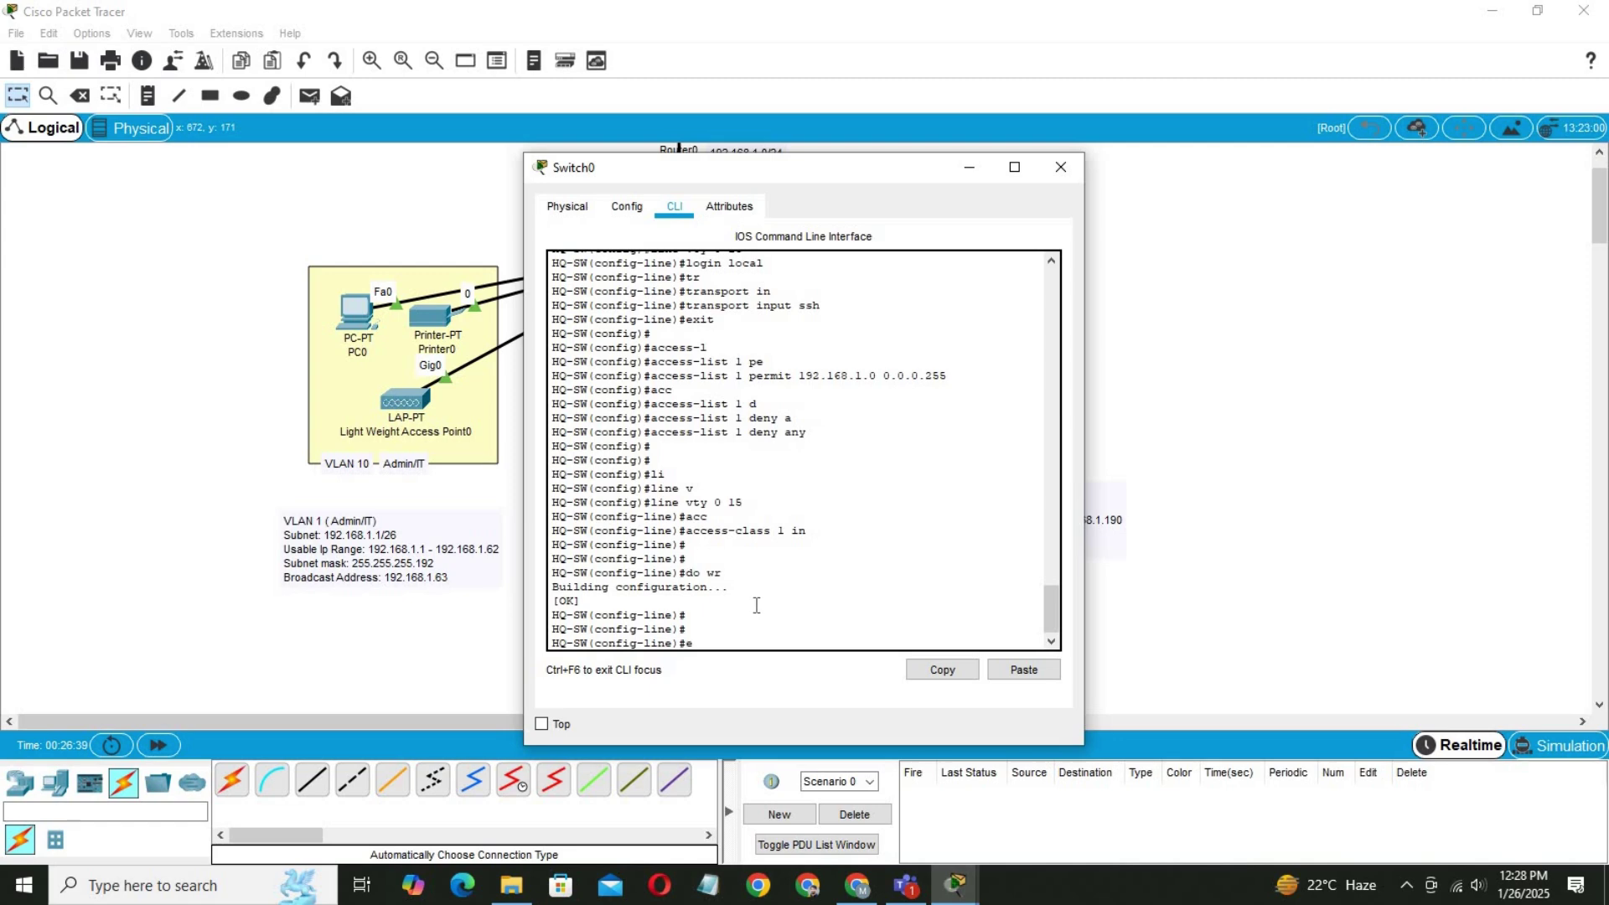
{"action": "type", "text": "xit"}
{"action": "key", "text": "Return"}
{"action": "key", "text": "Return"}
{"action": "key", "text": "Return"}
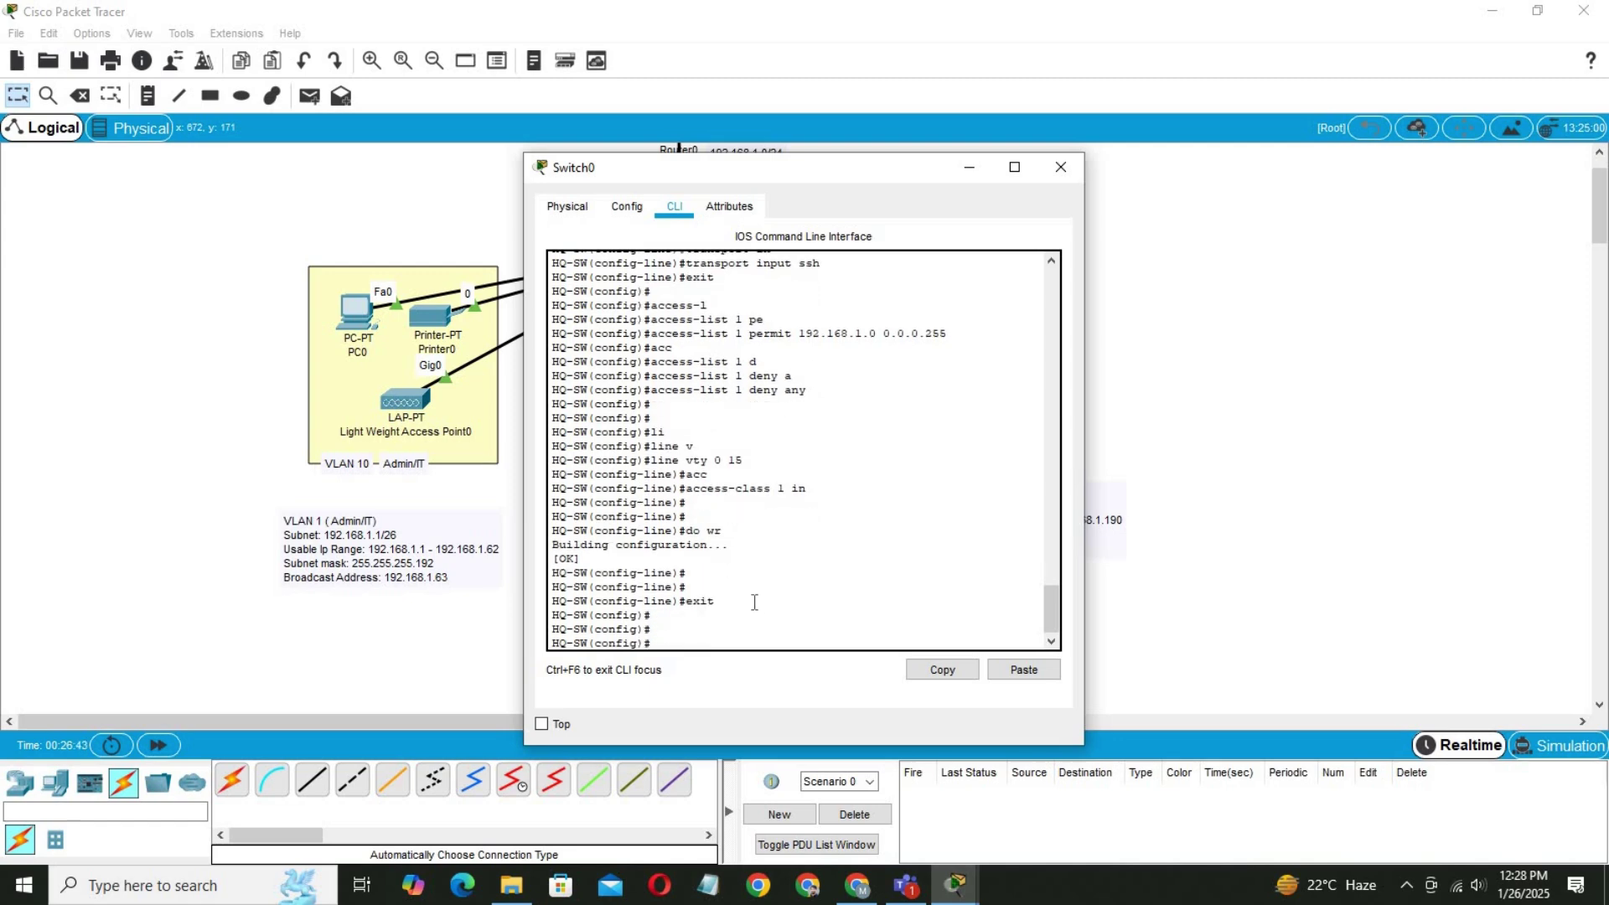
{"action": "type", "text": "in"}
{"action": "key", "text": "Tab"}
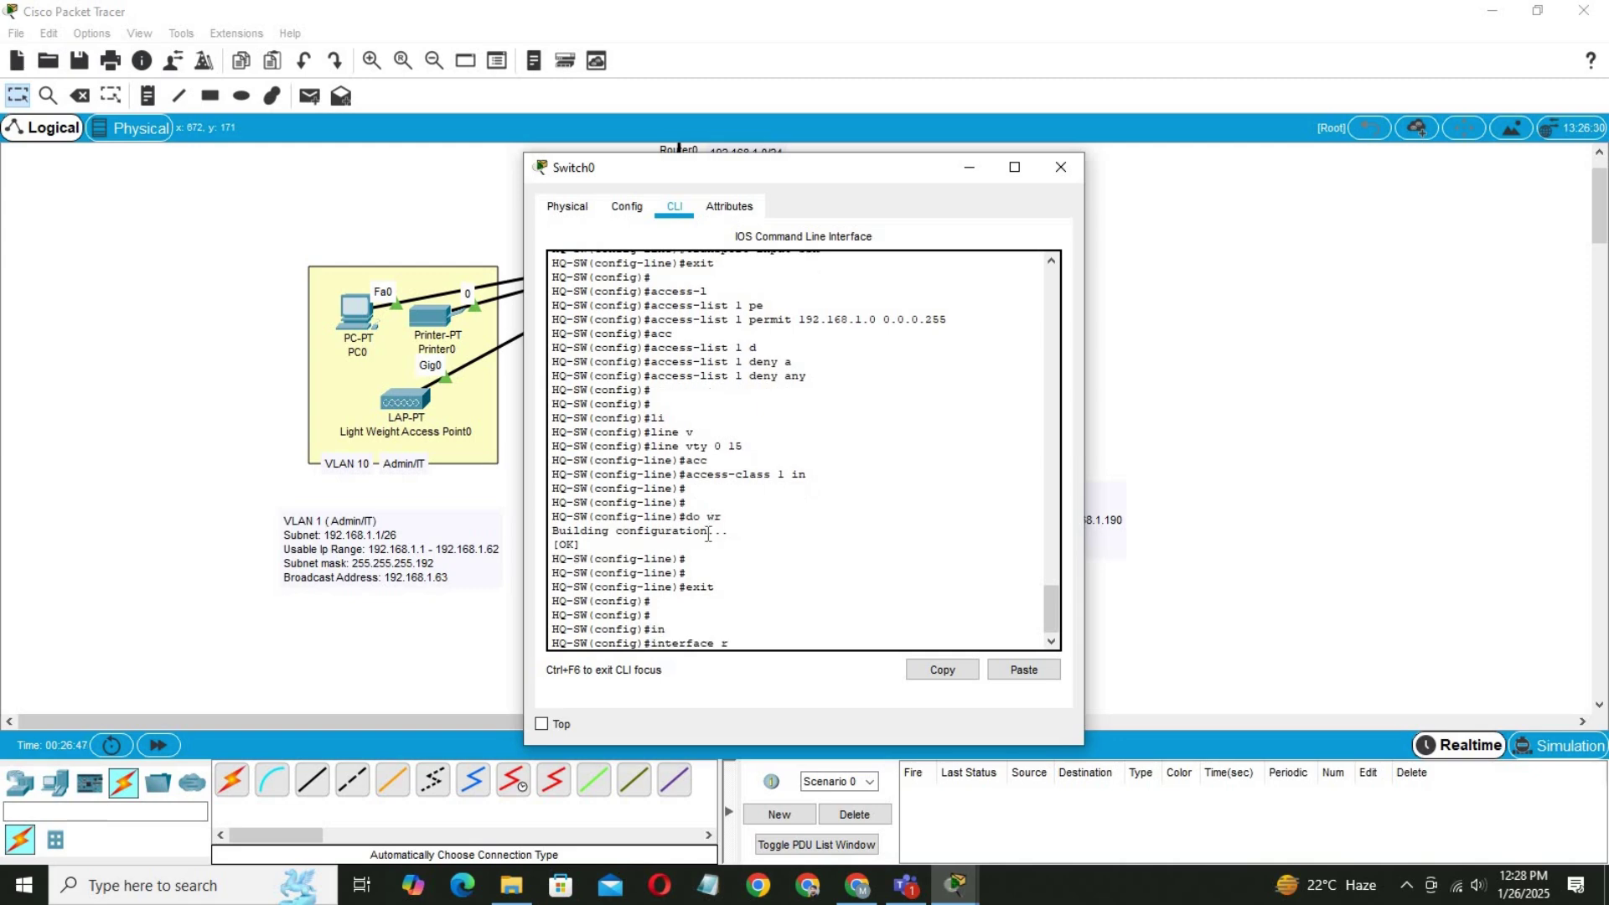
{"action": "type", "text": "r"}
{"action": "key", "text": "Tab"}
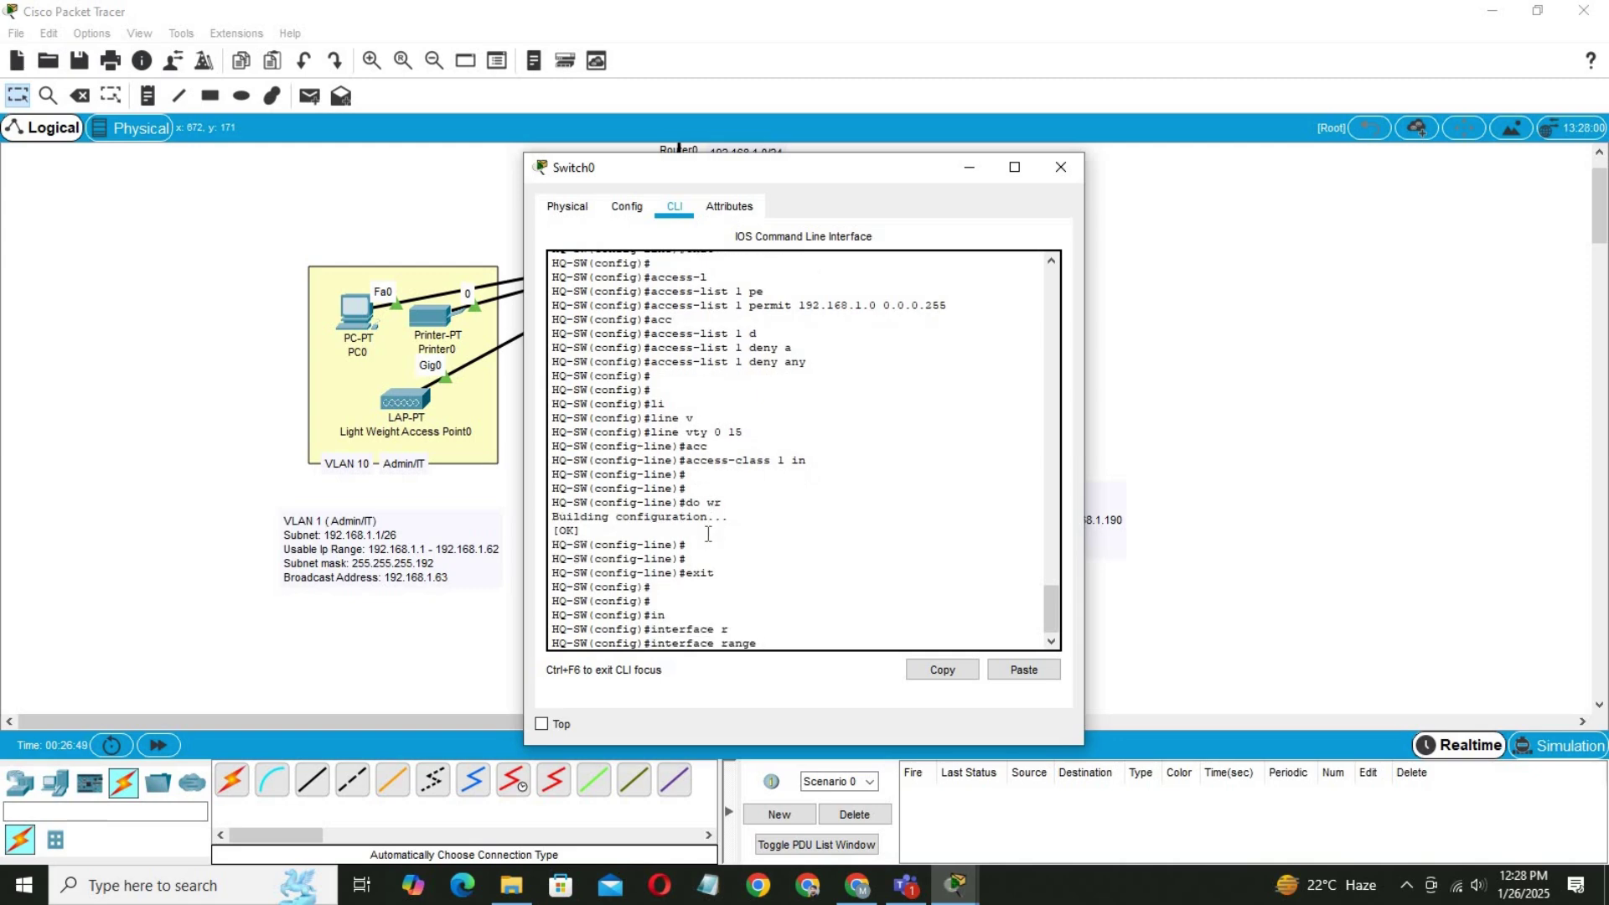
{"action": "type", "text": "f"}
{"action": "key", "text": "Tab"}
{"action": "type", "text": "0"}
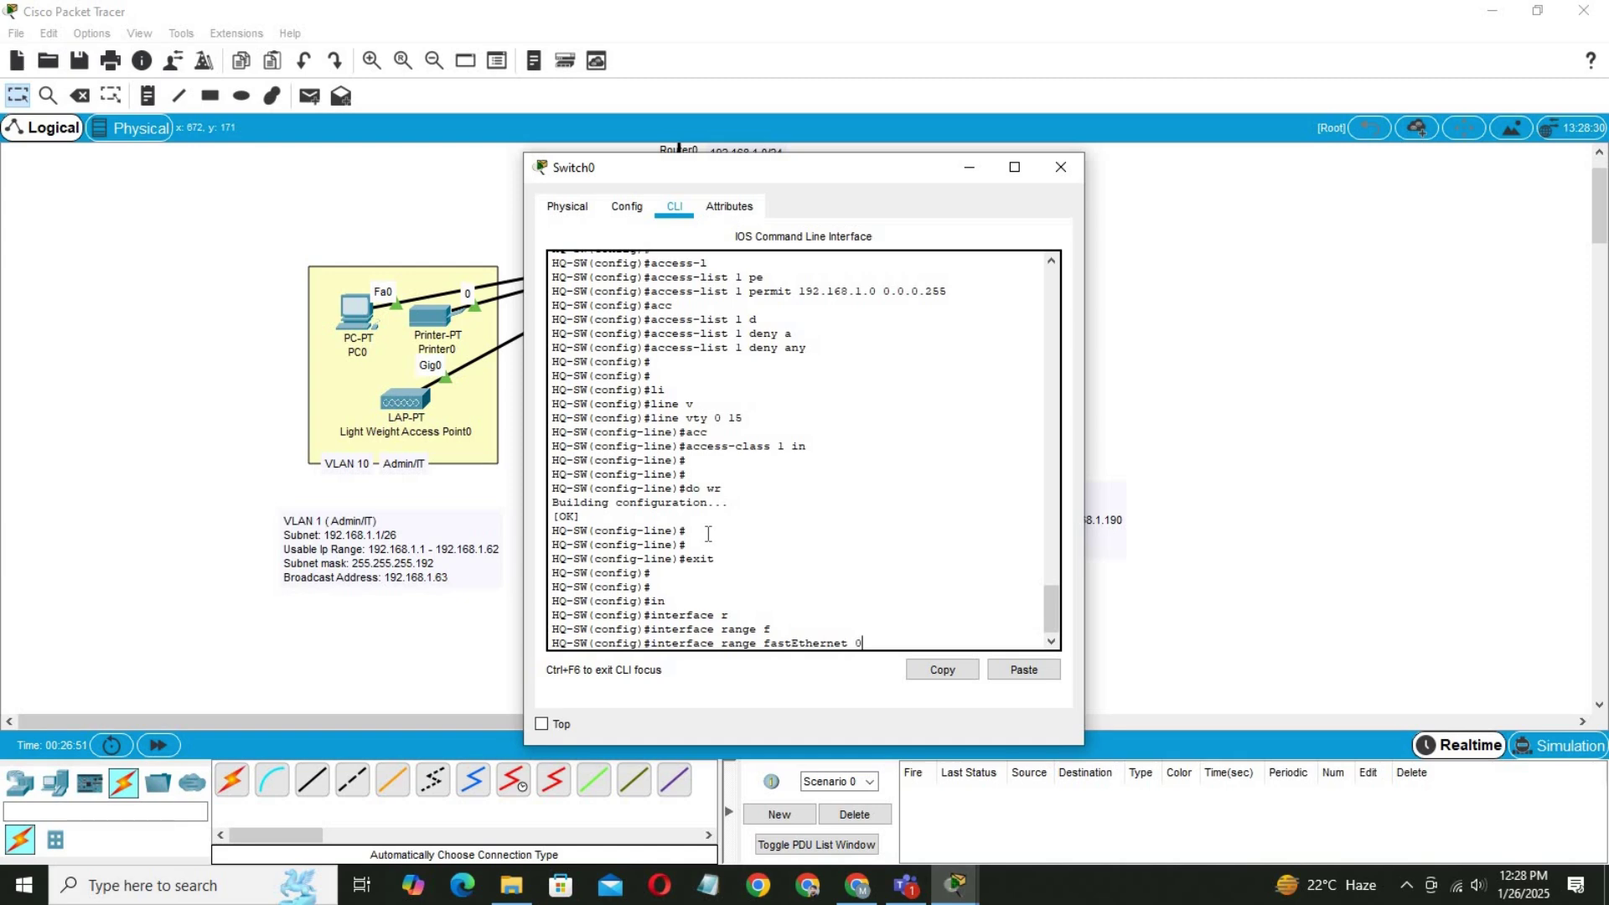
{"action": "type", "text": "/1"}
{"action": "key", "text": "BackSpace"}
{"action": "type", "text": "2-4"}
{"action": "key", "text": "Return"}
{"action": "type", "text": "sw"}
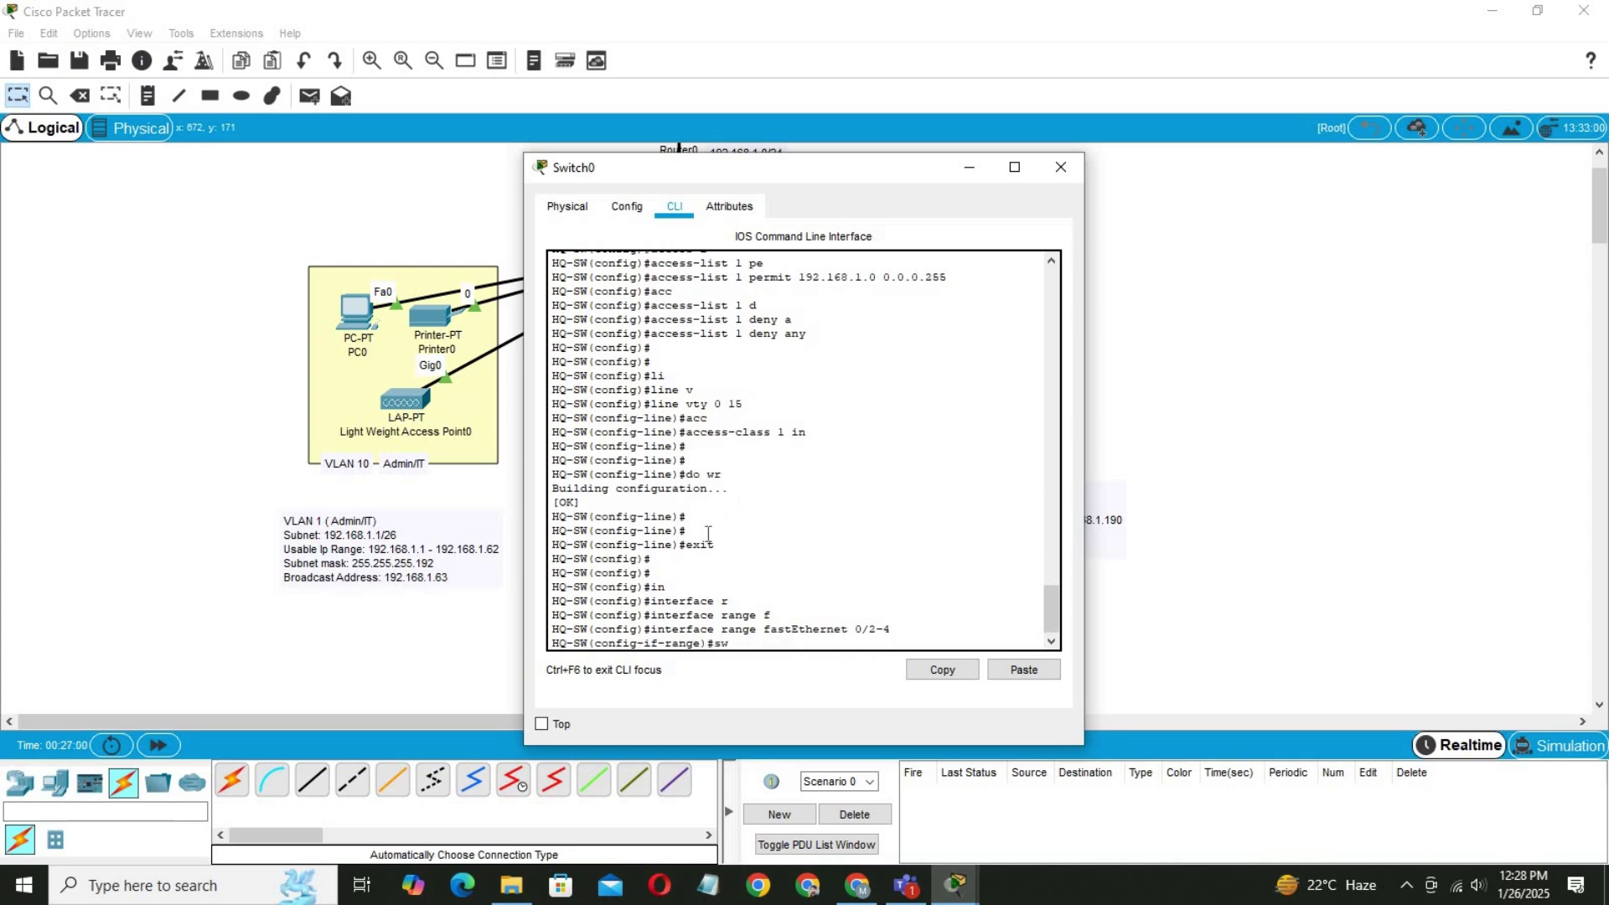
{"action": "key", "text": "Tab"}
{"action": "type", "text": "m"}
{"action": "key", "text": "Tab"}
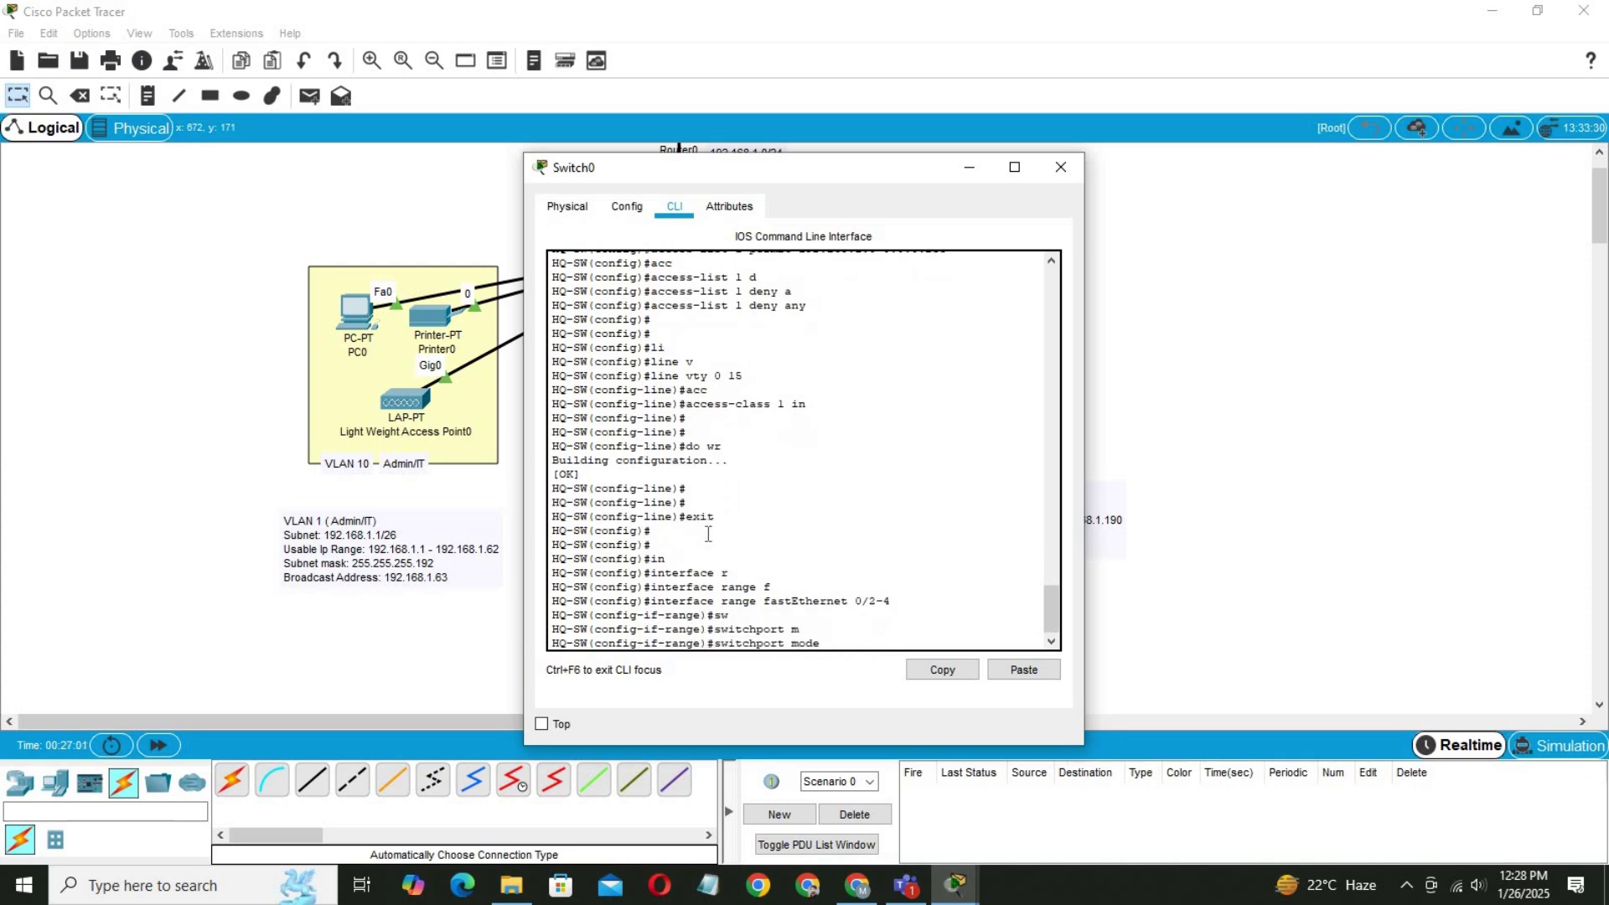
{"action": "type", "text": "a"}
{"action": "key", "text": "Tab"}
{"action": "key", "text": "Return"}
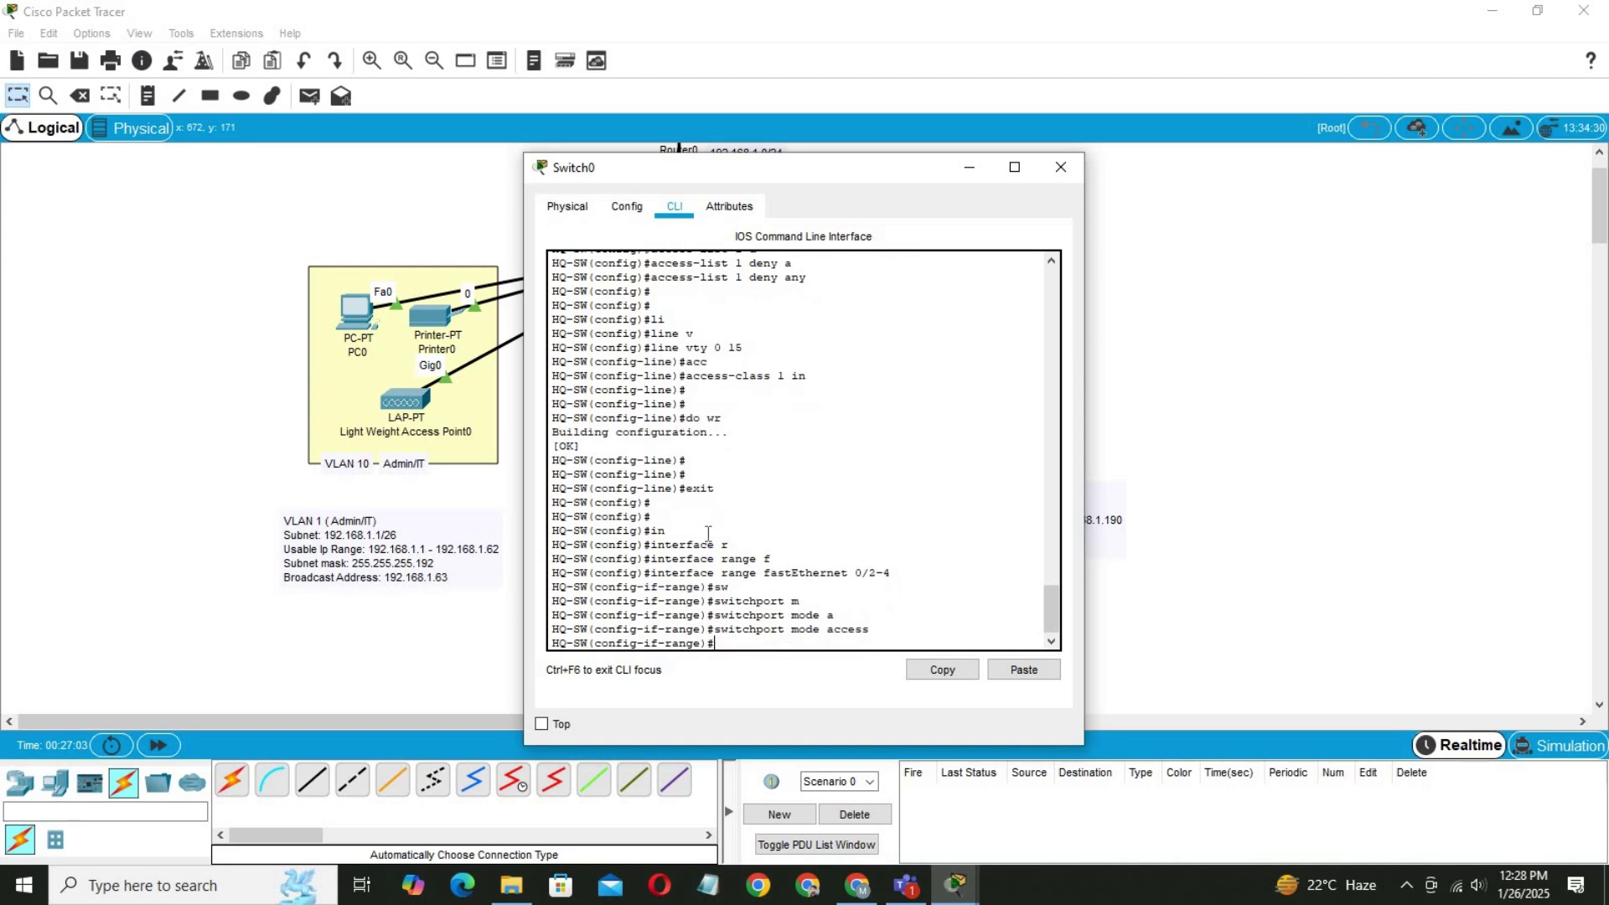
Create VLAN 10 named IT, VLAN 20 named HR and VLAN 30 named CS.
{"action": "type", "text": "sw"}
{"action": "key", "text": "Tab"}
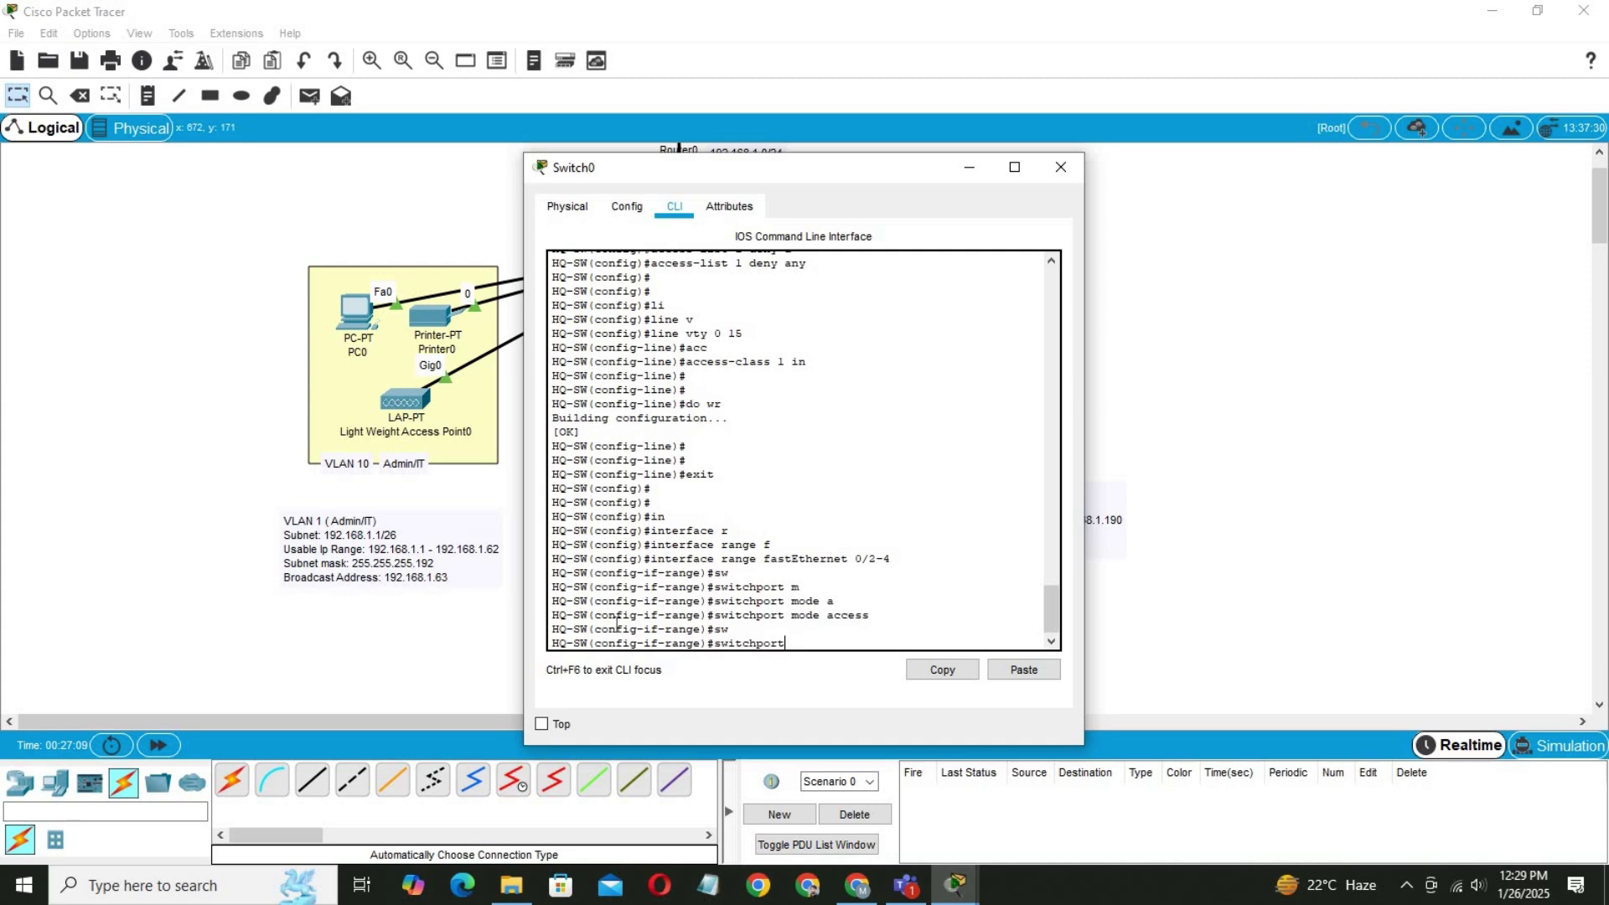
{"action": "key", "text": "BackSpace"}
{"action": "key", "text": "BackSpace"}
{"action": "key", "text": "BackSpace"}
{"action": "key", "text": "BackSpace"}
{"action": "key", "text": "BackSpace"}
{"action": "key", "text": "BackSpace"}
{"action": "key", "text": "BackSpace"}
{"action": "key", "text": "BackSpace"}
{"action": "key", "text": "BackSpace"}
{"action": "key", "text": "BackSpace"}
{"action": "type", "text": "exit"}
{"action": "key", "text": "Return"}
{"action": "key", "text": "Return"}
{"action": "key", "text": "Return"}
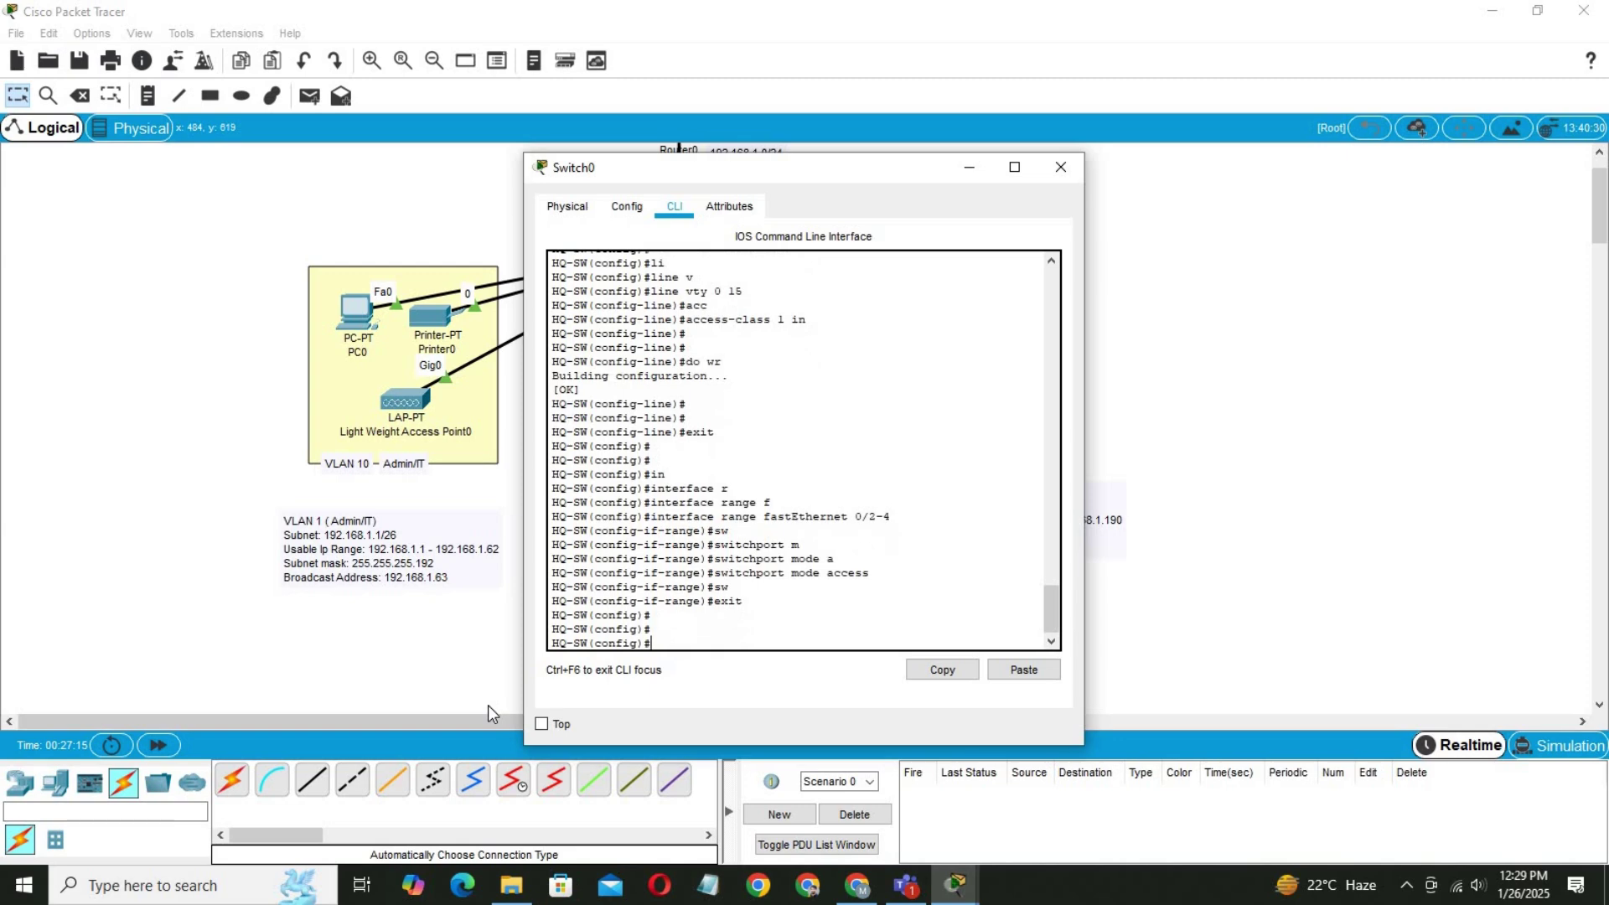
{"action": "type", "text": "vlan 10"}
{"action": "key", "text": "Return"}
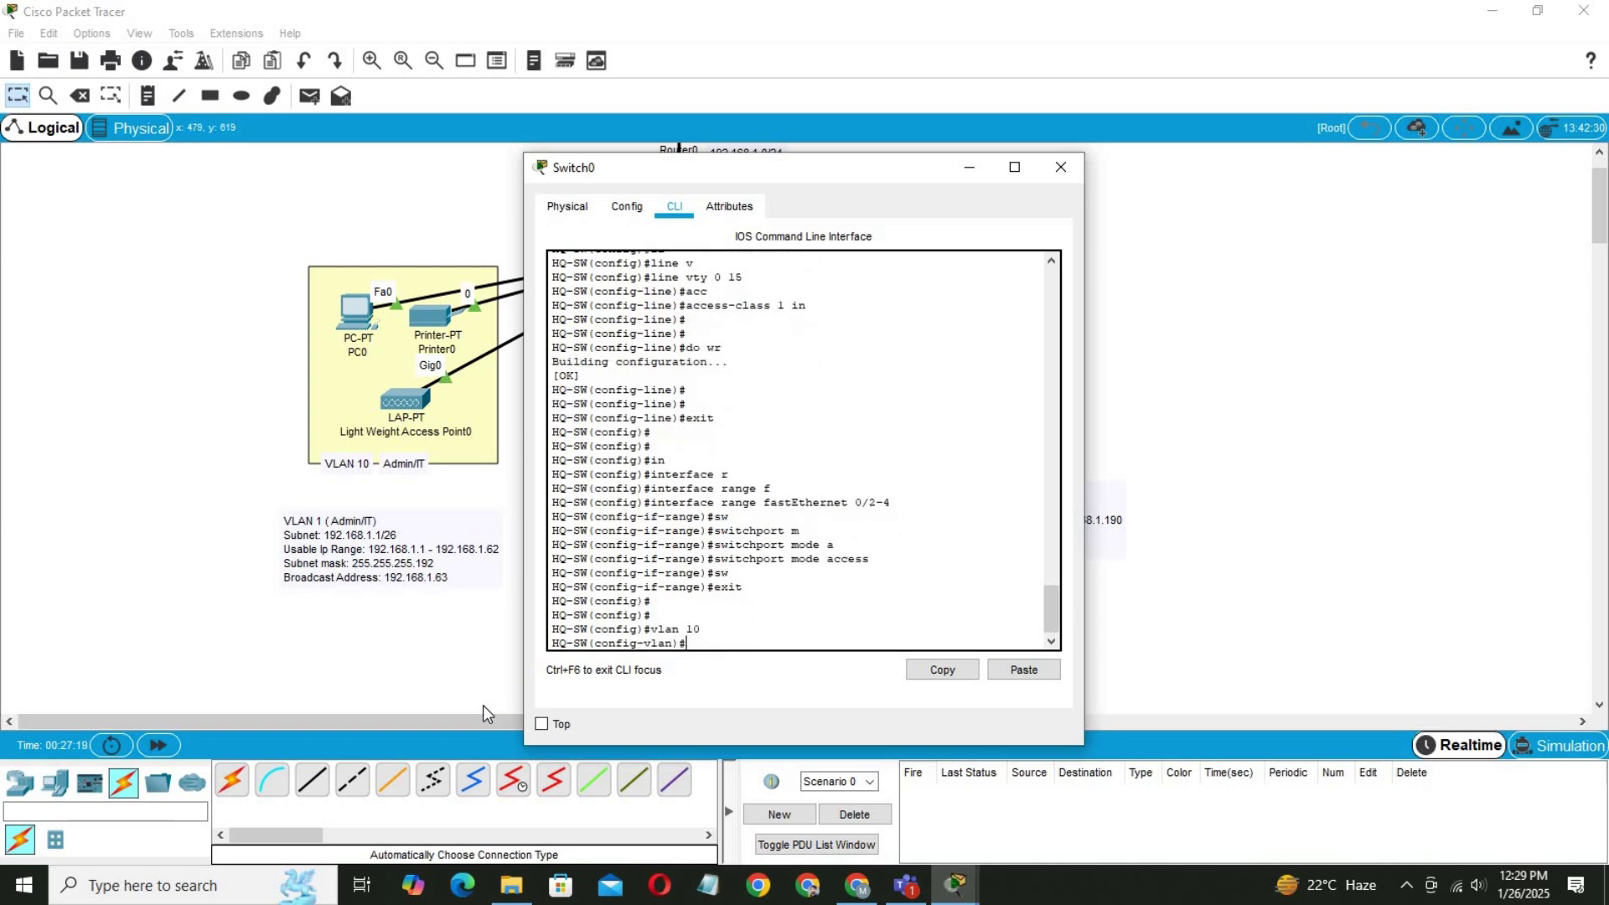
{"action": "type", "text": "name IT"}
{"action": "key", "text": "Return"}
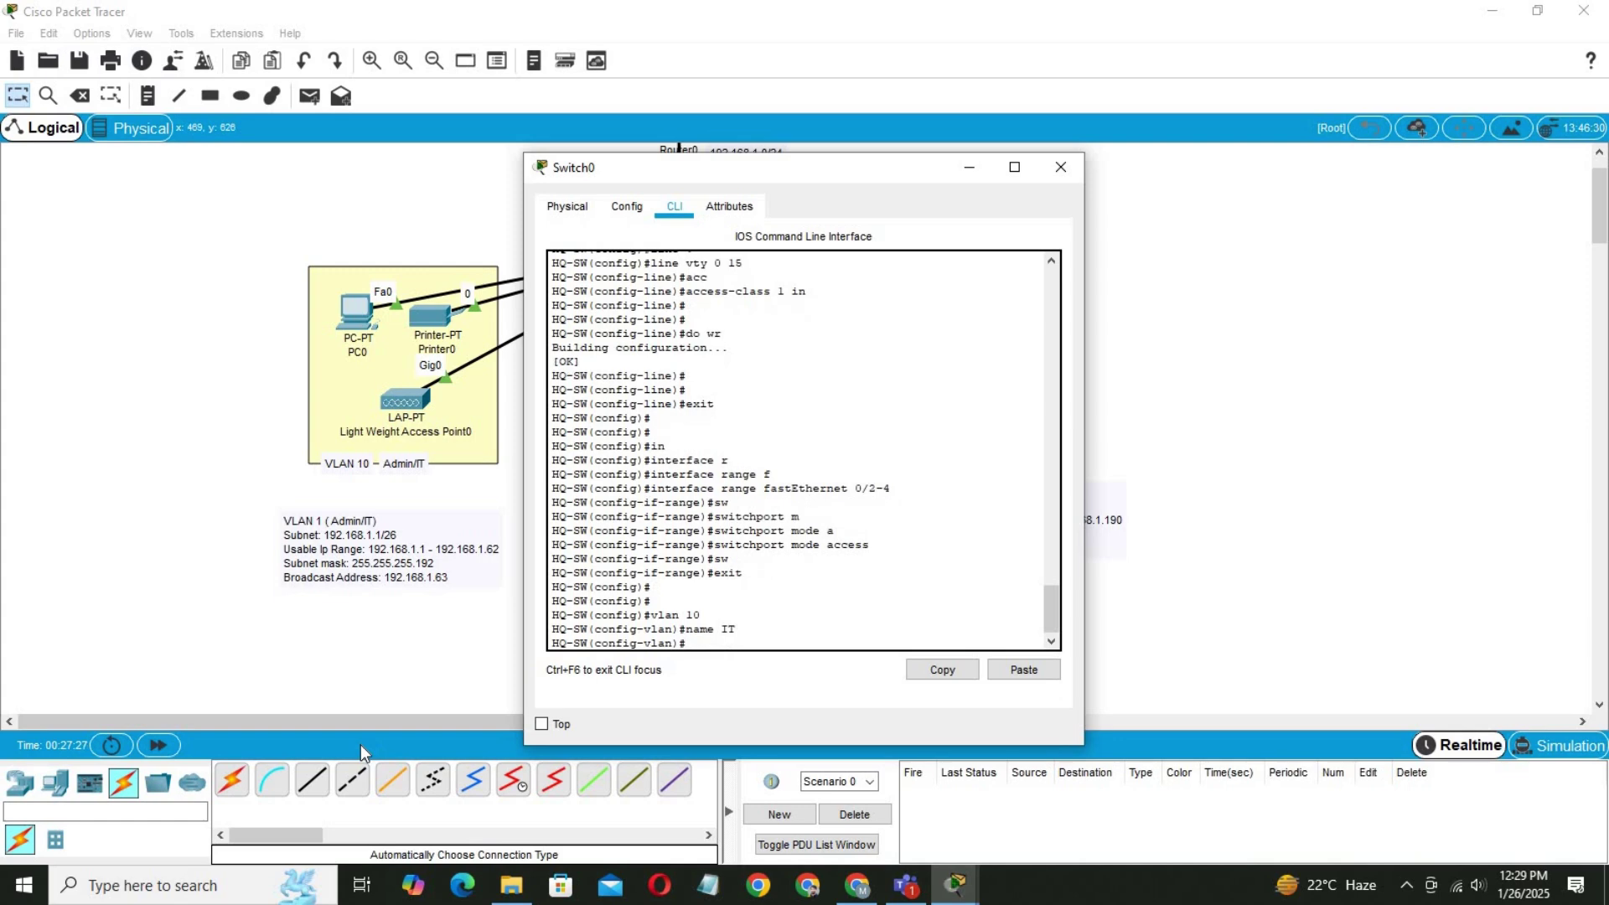
{"action": "type", "text": "vlan 20"}
{"action": "key", "text": "Return"}
{"action": "type", "text": "n"}
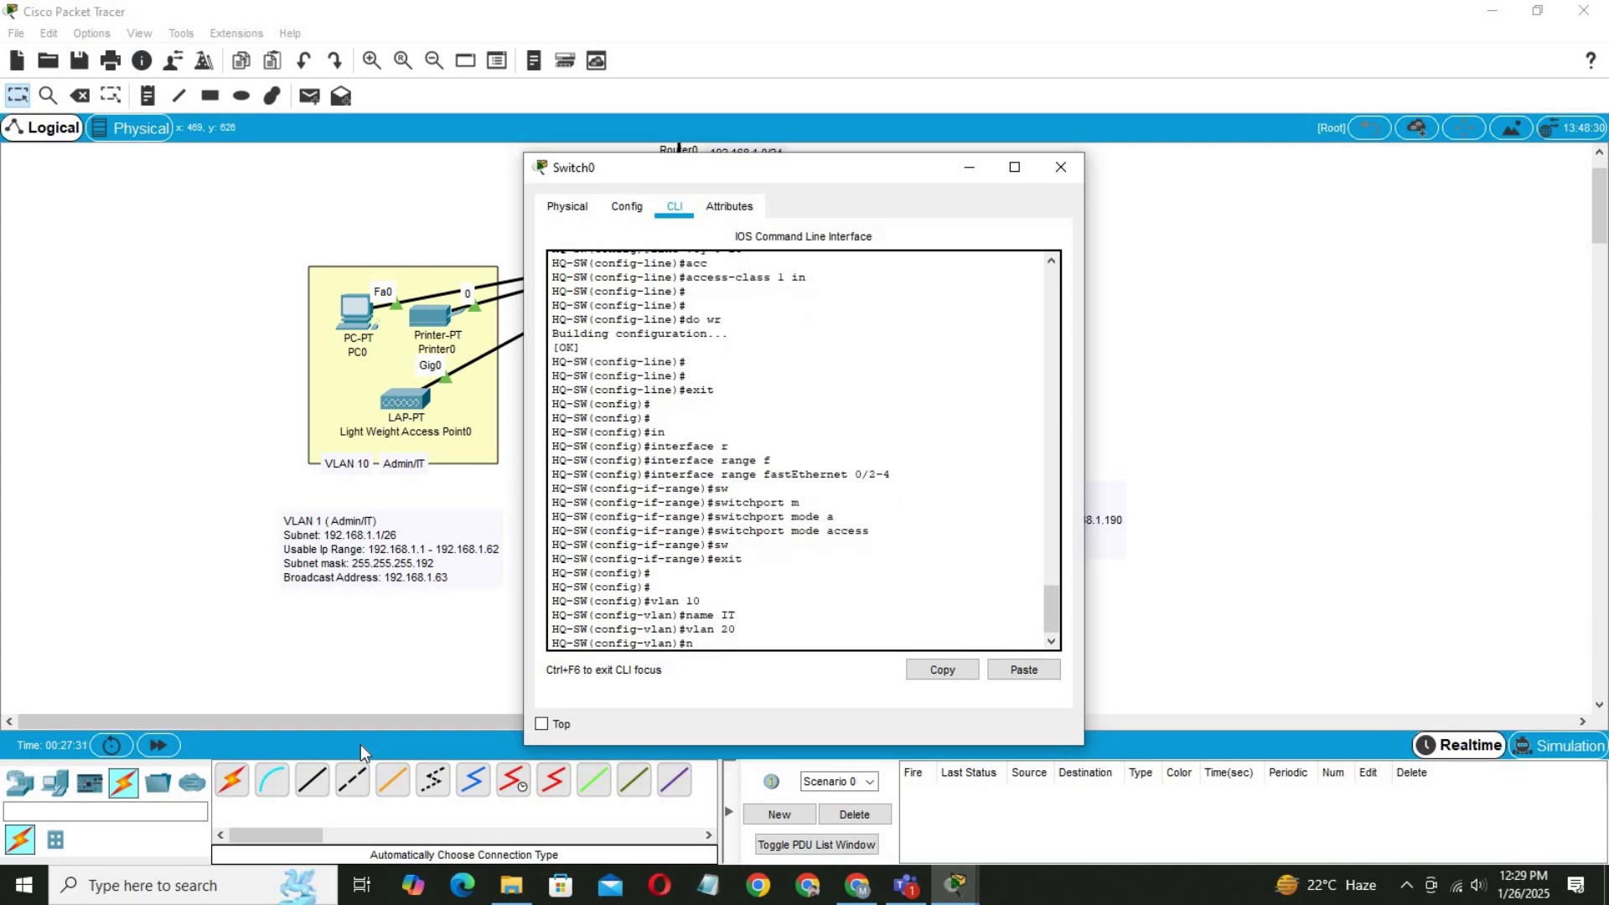
{"action": "type", "text": "ame H"}
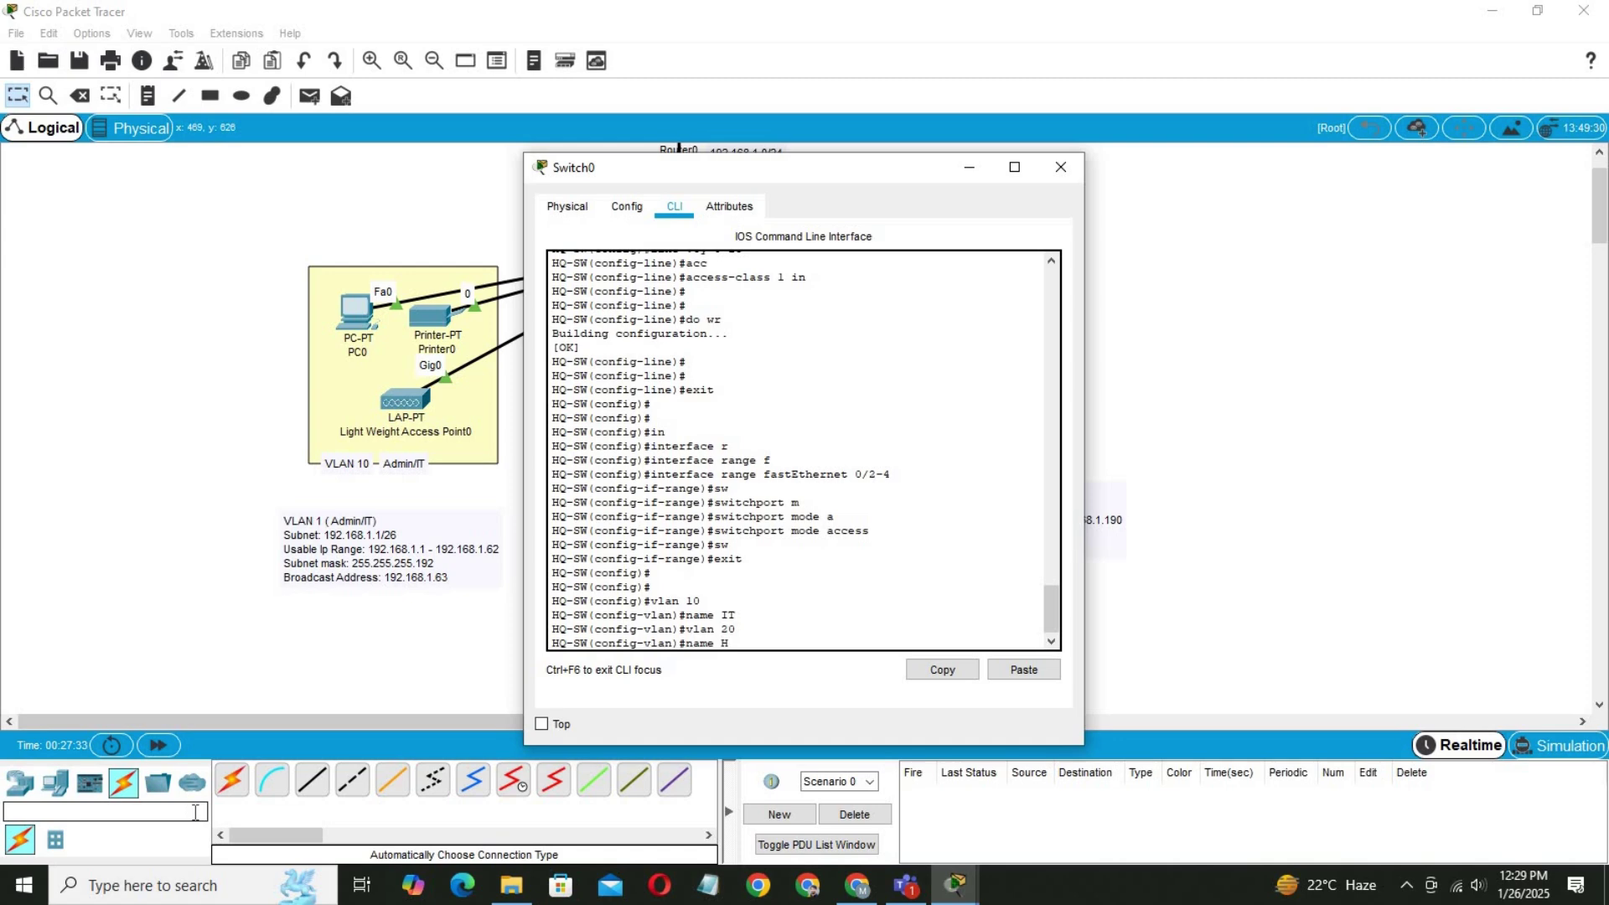
{"action": "type", "text": "R"}
{"action": "key", "text": "Return"}
{"action": "key", "text": "Return"}
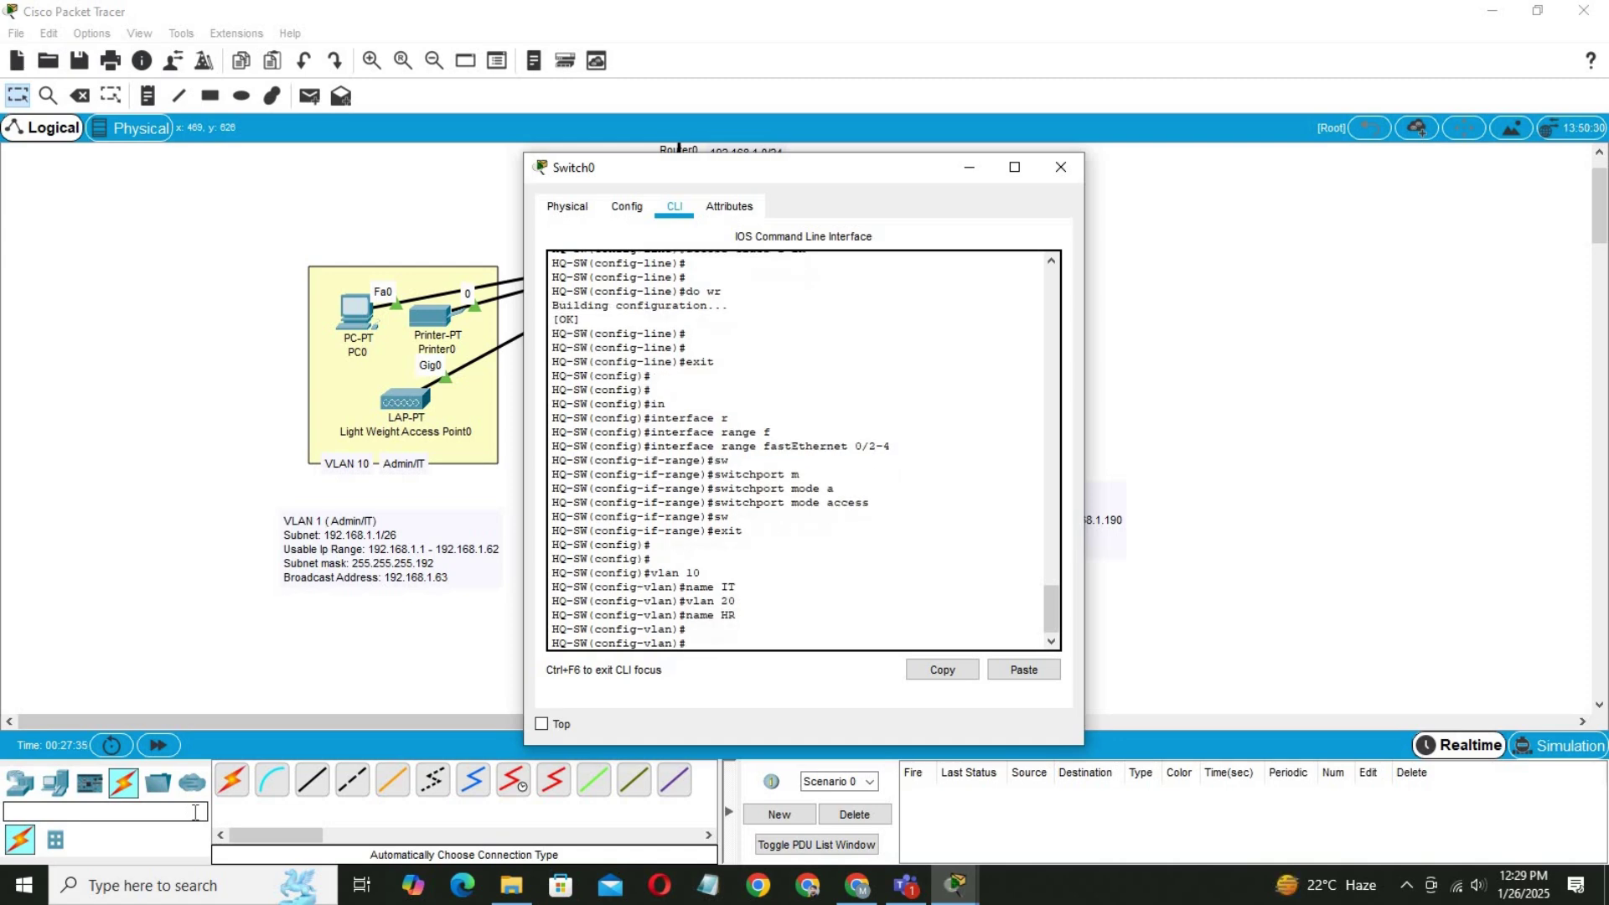
{"action": "type", "text": "vlan 30"}
{"action": "key", "text": "Return"}
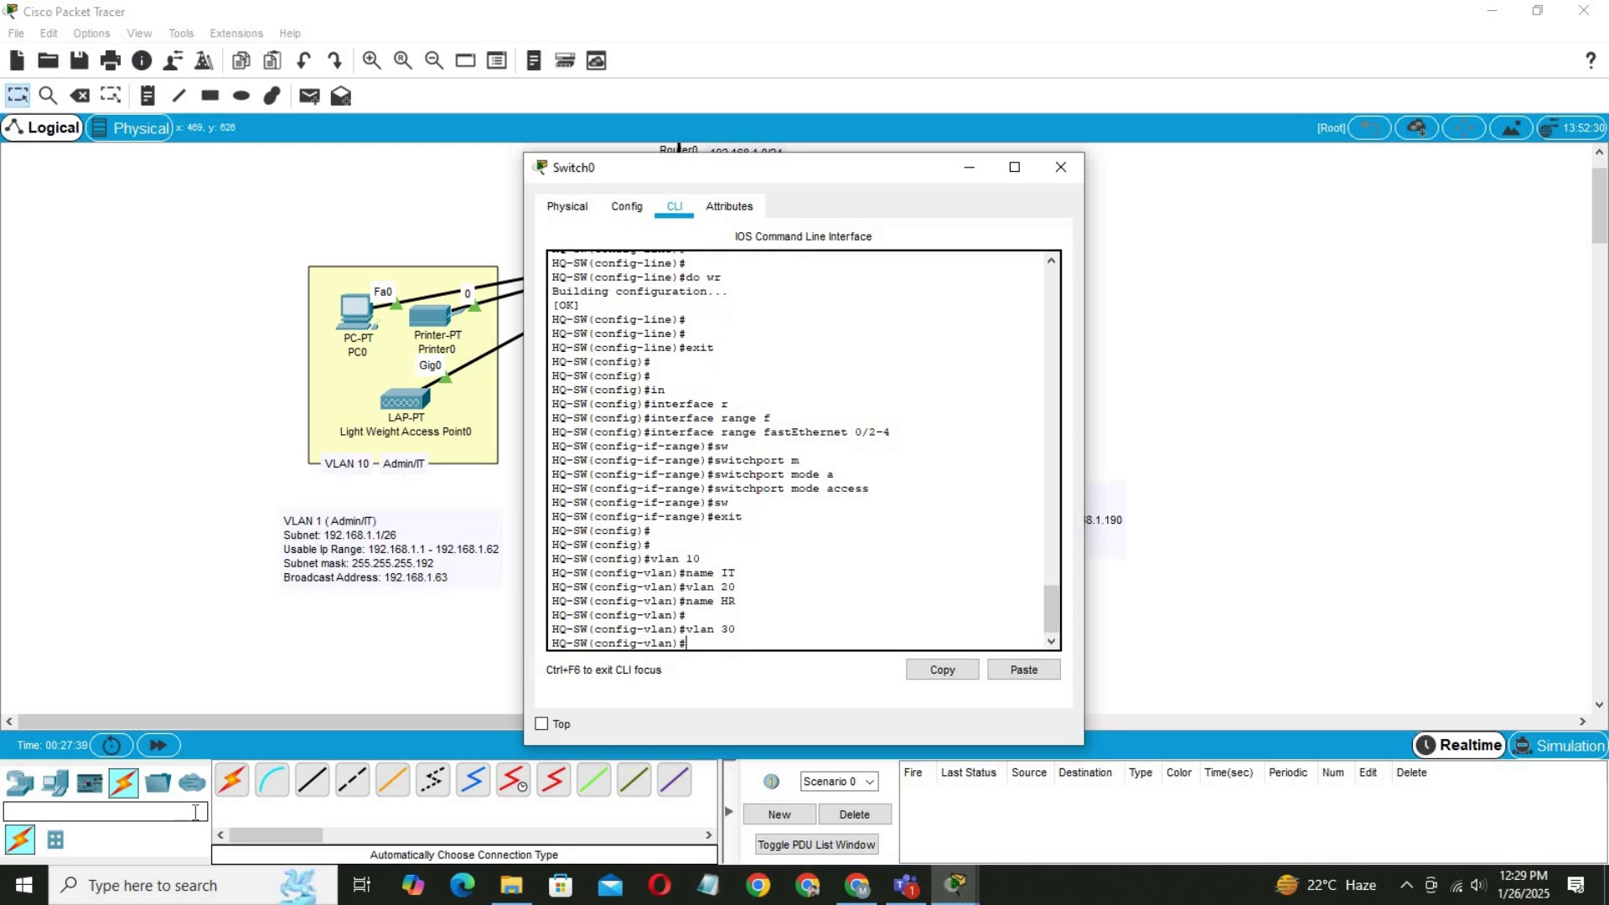
{"action": "type", "text": "name"}
{"action": "type", "text": "CS"}
{"action": "key", "text": "Return"}
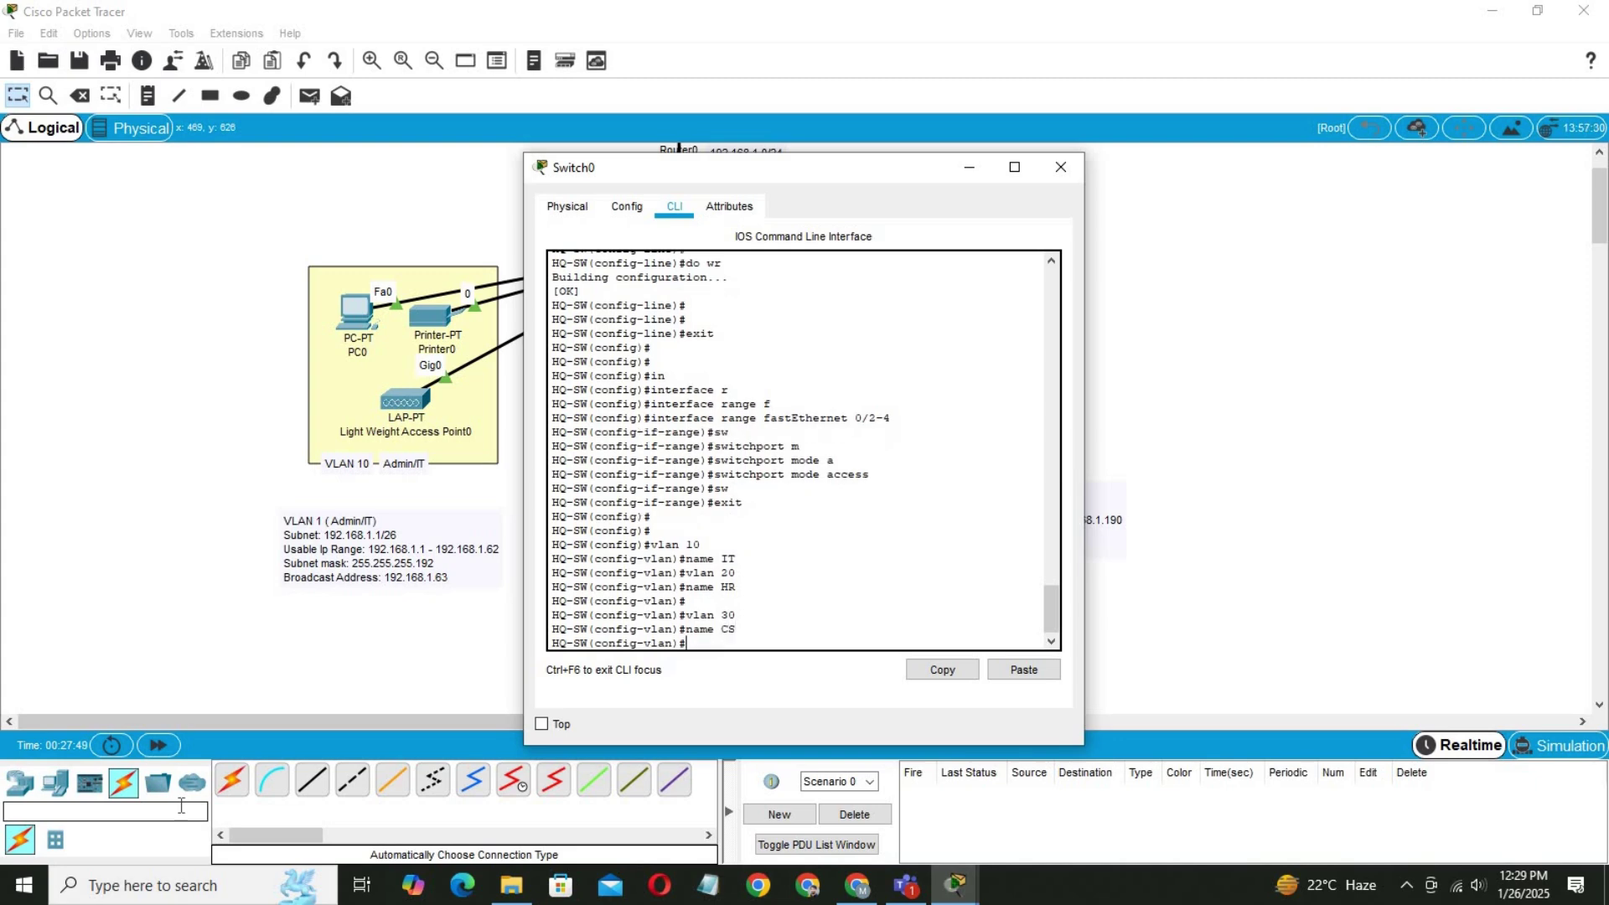
{"action": "key", "text": "Return"}
{"action": "key", "text": "Return"}
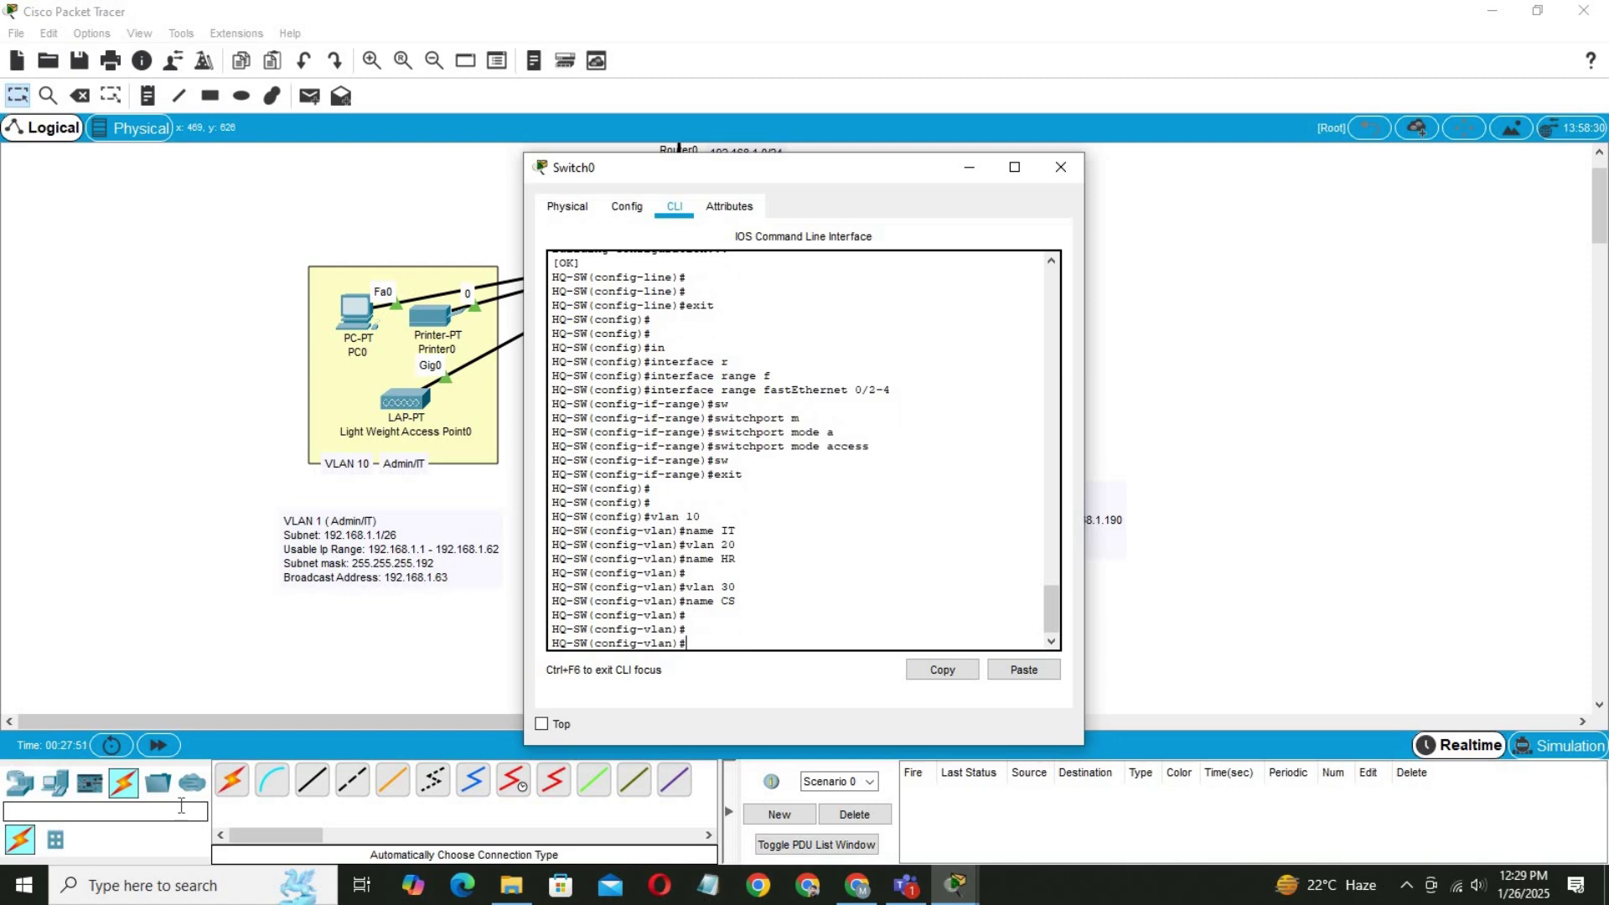
Leave VLAN configuration and enter interface range fastEthernet 0/2-4 on HQ-SW.
{"action": "type", "text": "exit"}
{"action": "key", "text": "Return"}
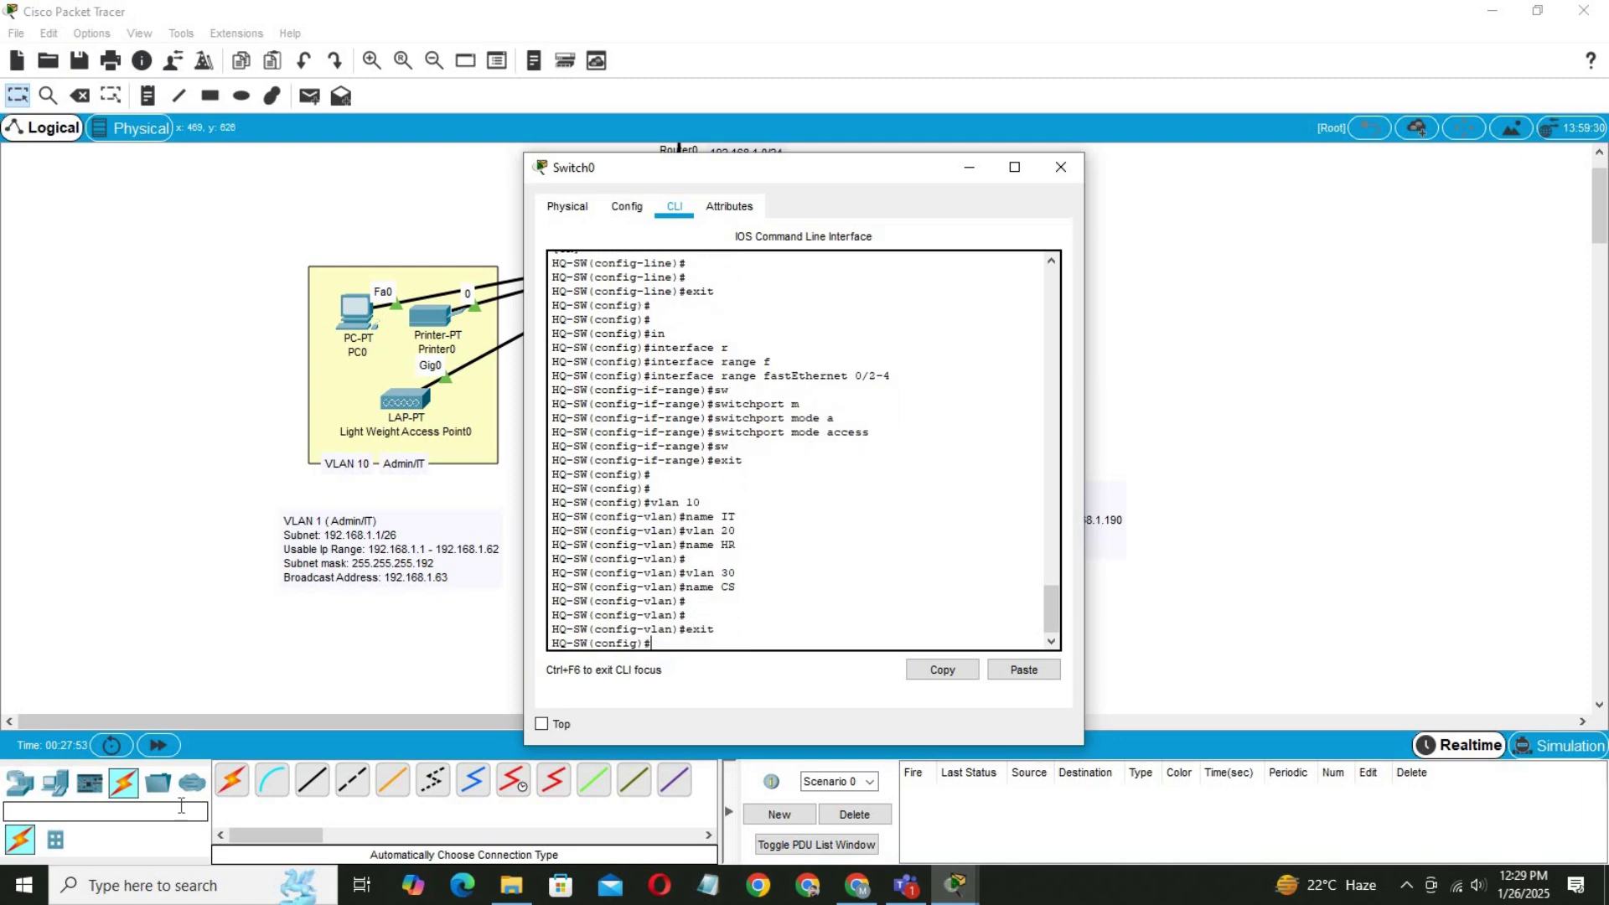
{"action": "type", "text": "in"}
{"action": "key", "text": "Tab"}
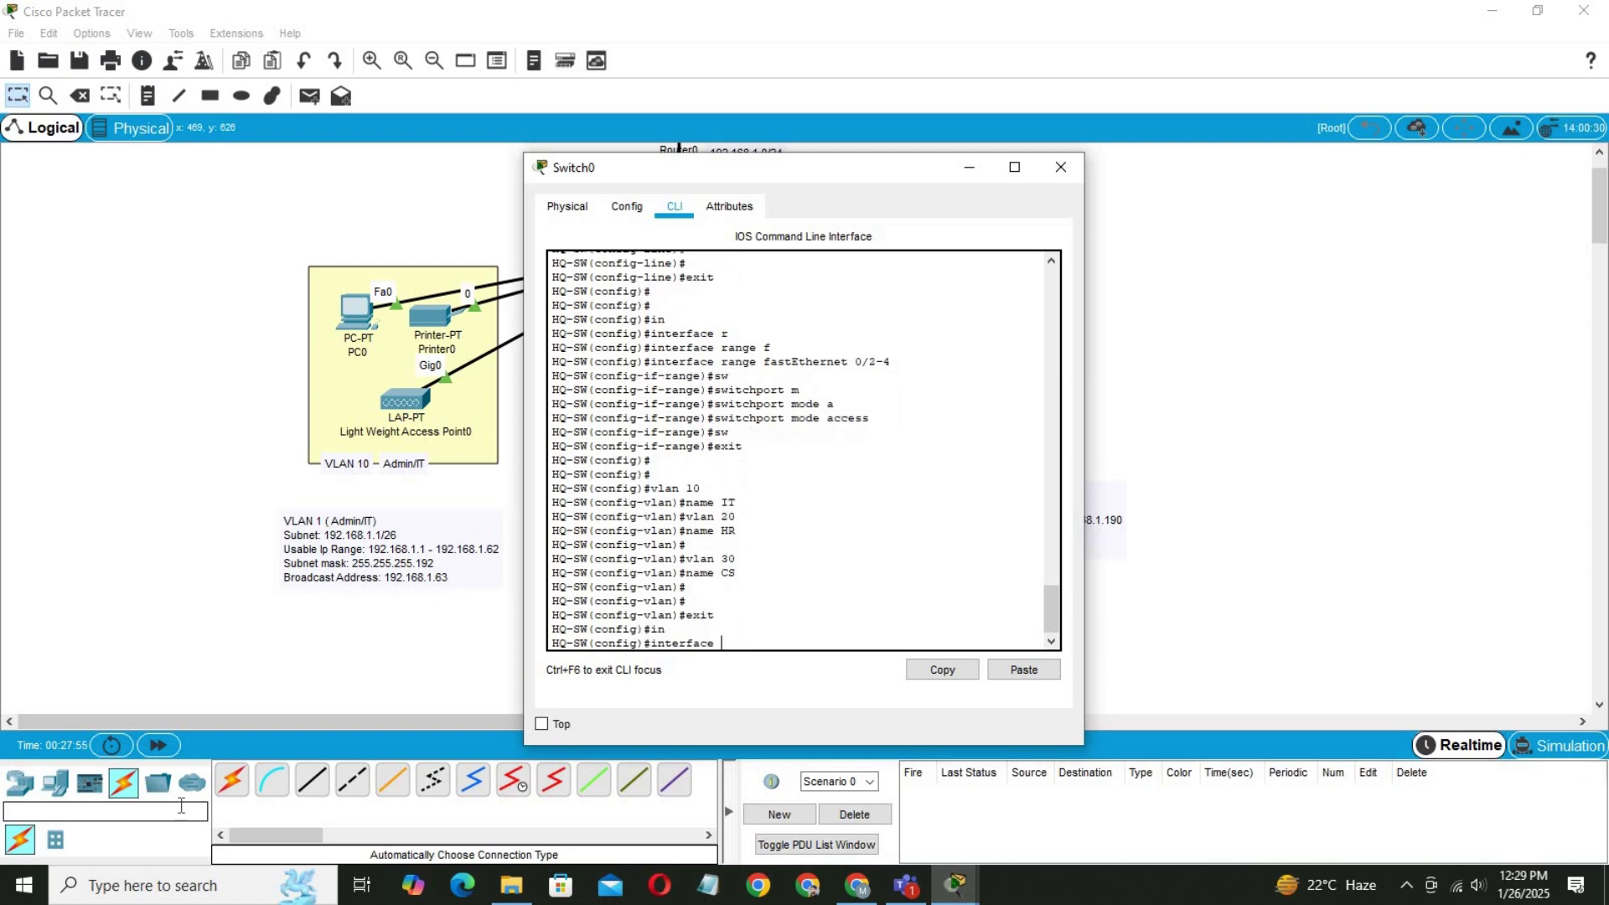
{"action": "type", "text": "r"}
{"action": "key", "text": "Tab"}
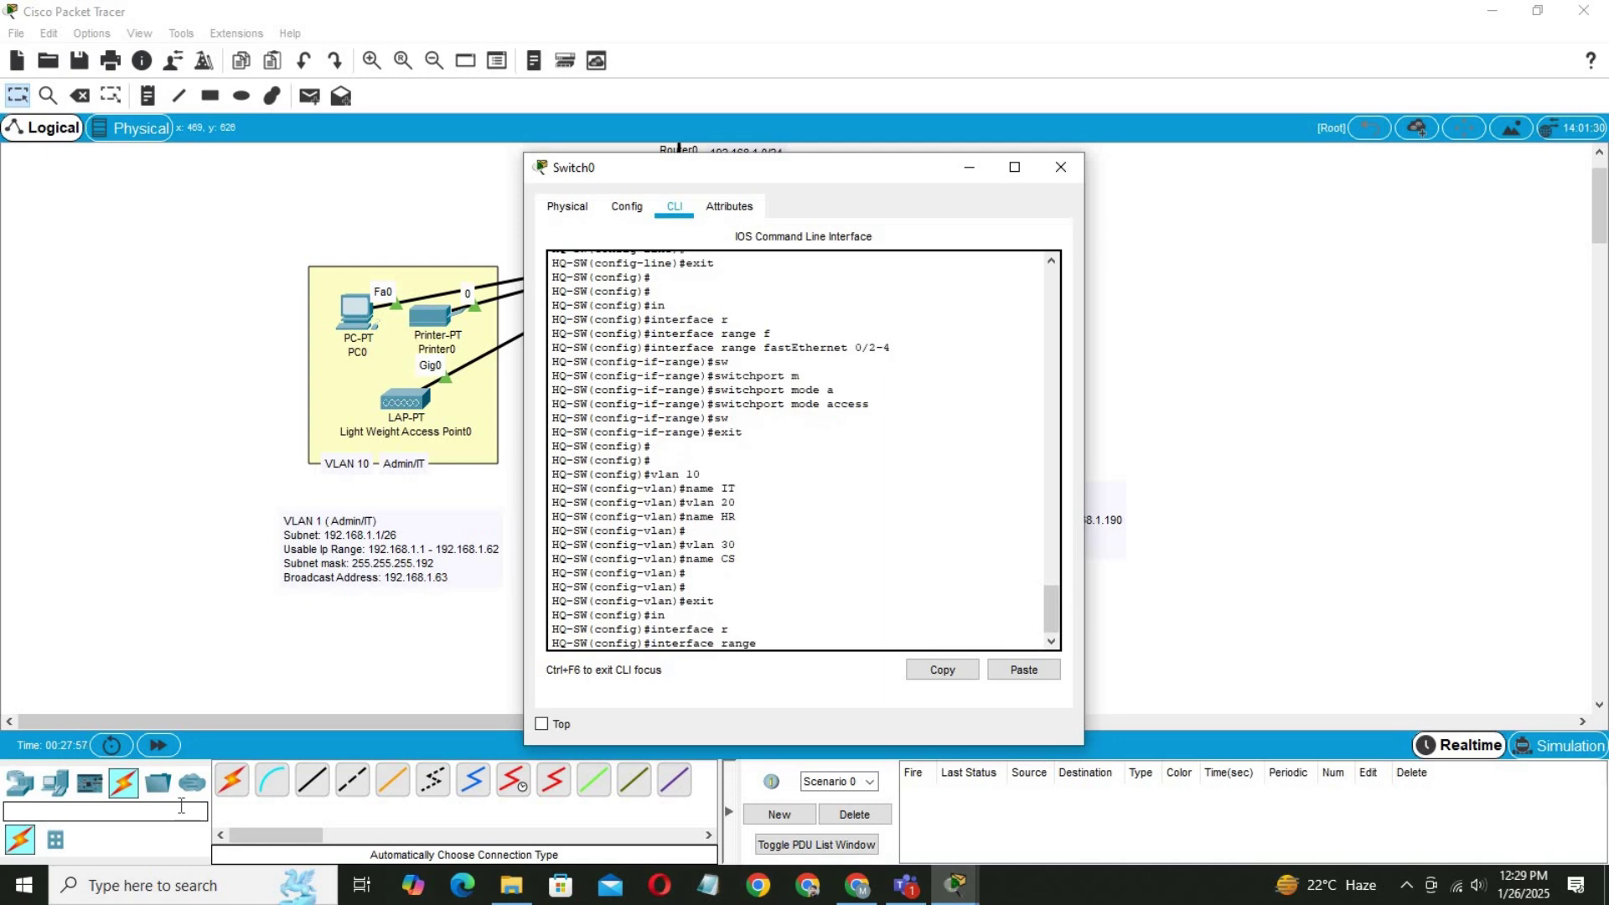
{"action": "type", "text": "f"}
{"action": "key", "text": "Tab"}
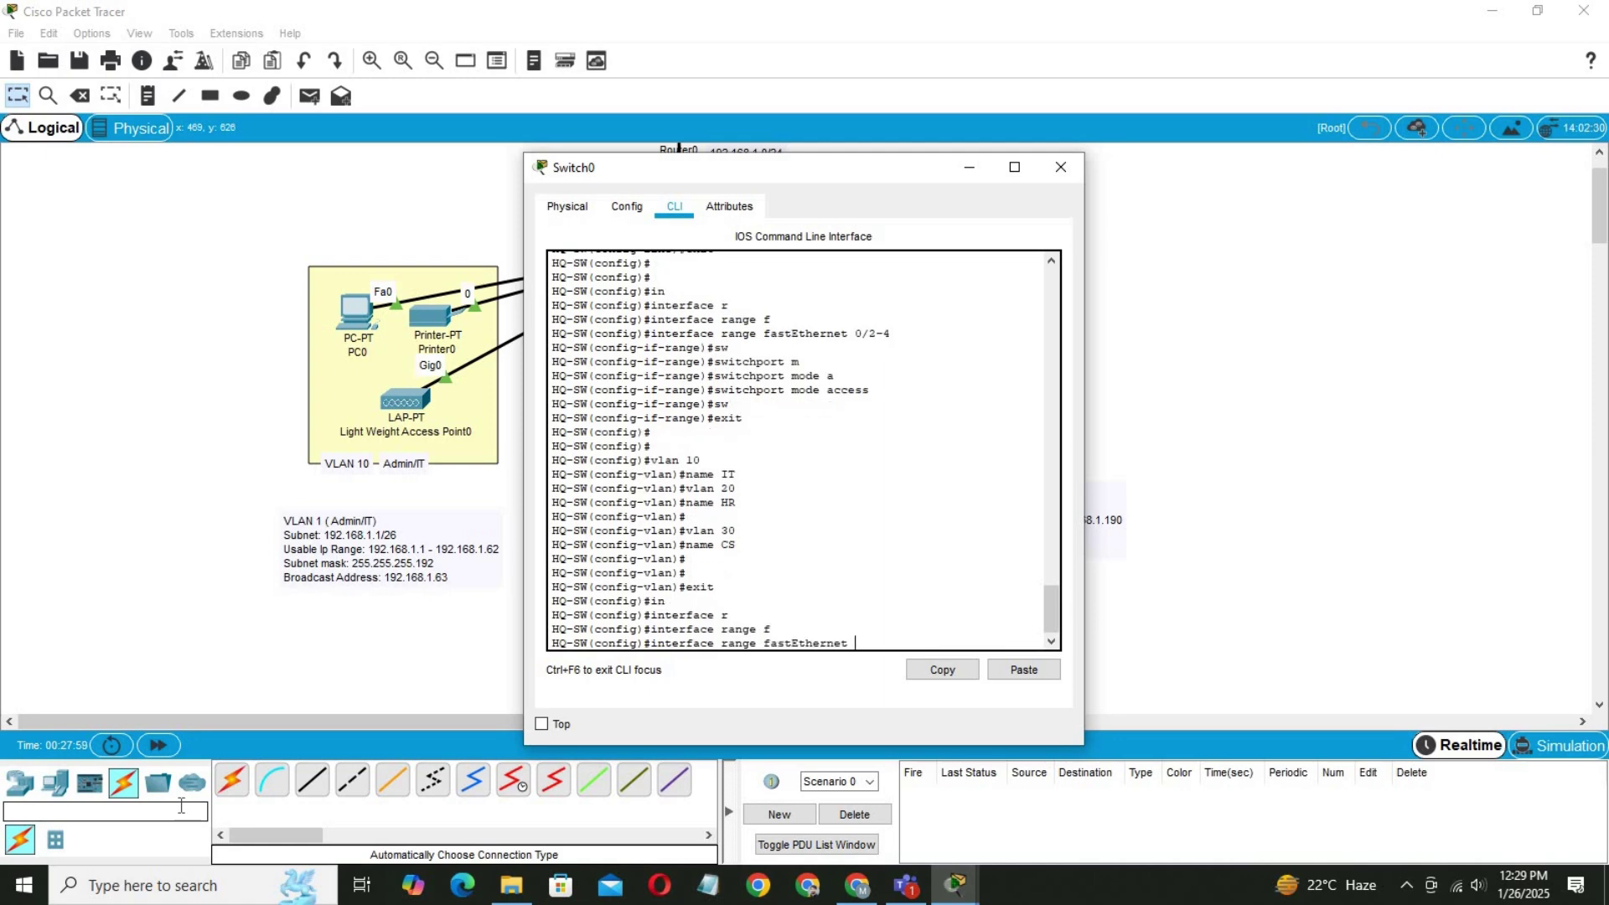
{"action": "type", "text": "0/2-4"}
{"action": "key", "text": "Return"}
Set ports Fa0/2–4 to switchport mode access.
{"action": "type", "text": "s"}
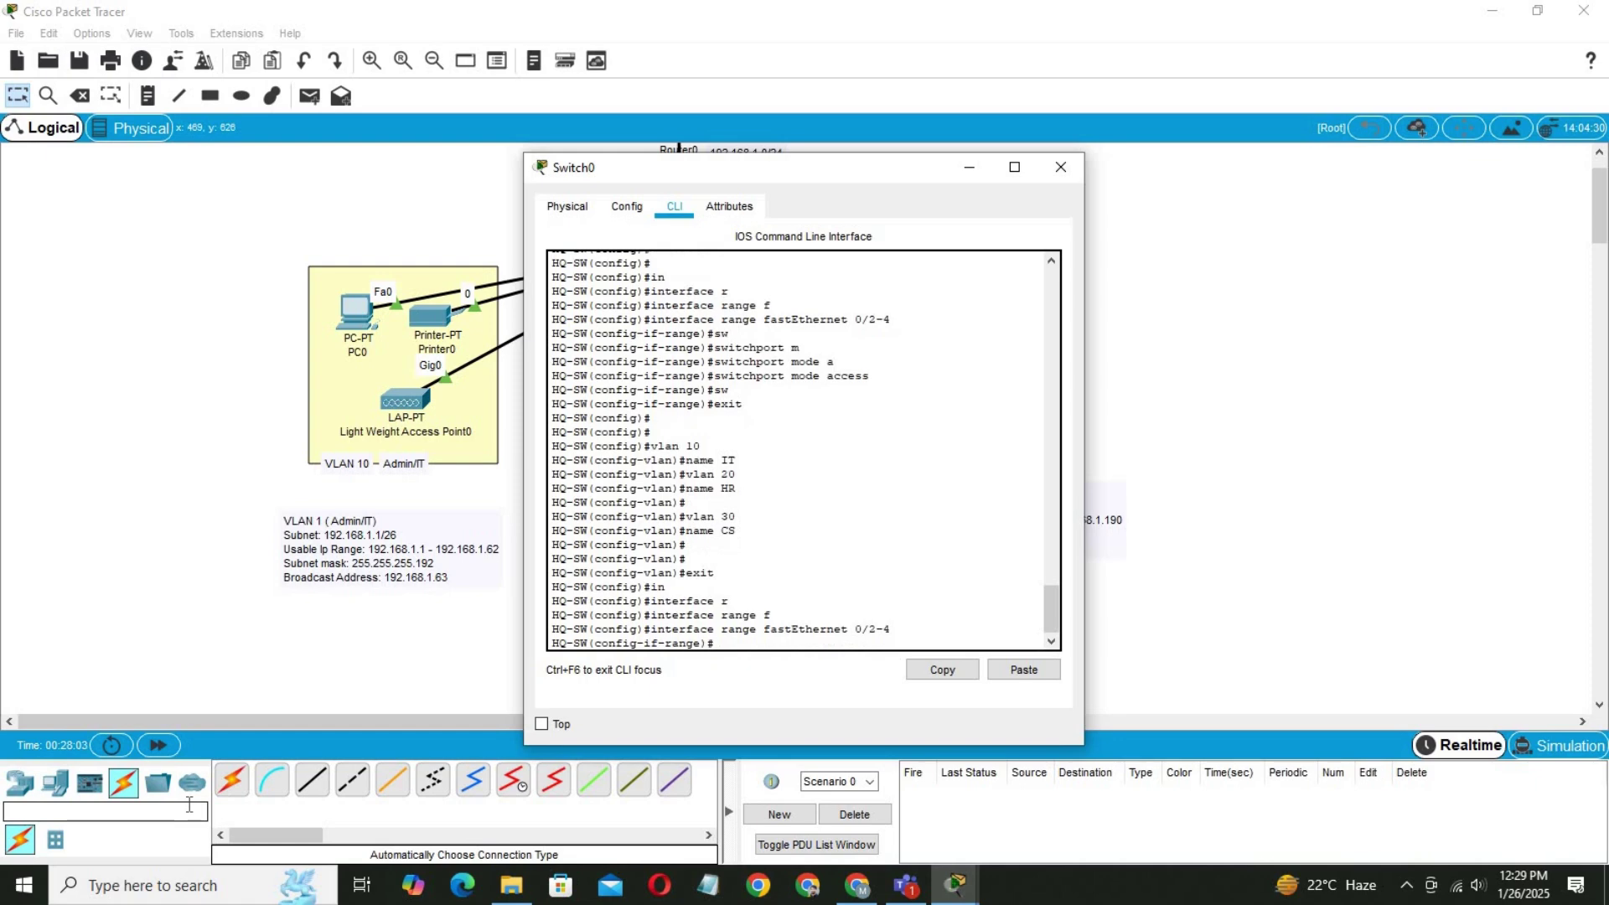
{"action": "type", "text": "w"}
{"action": "key", "text": "Tab"}
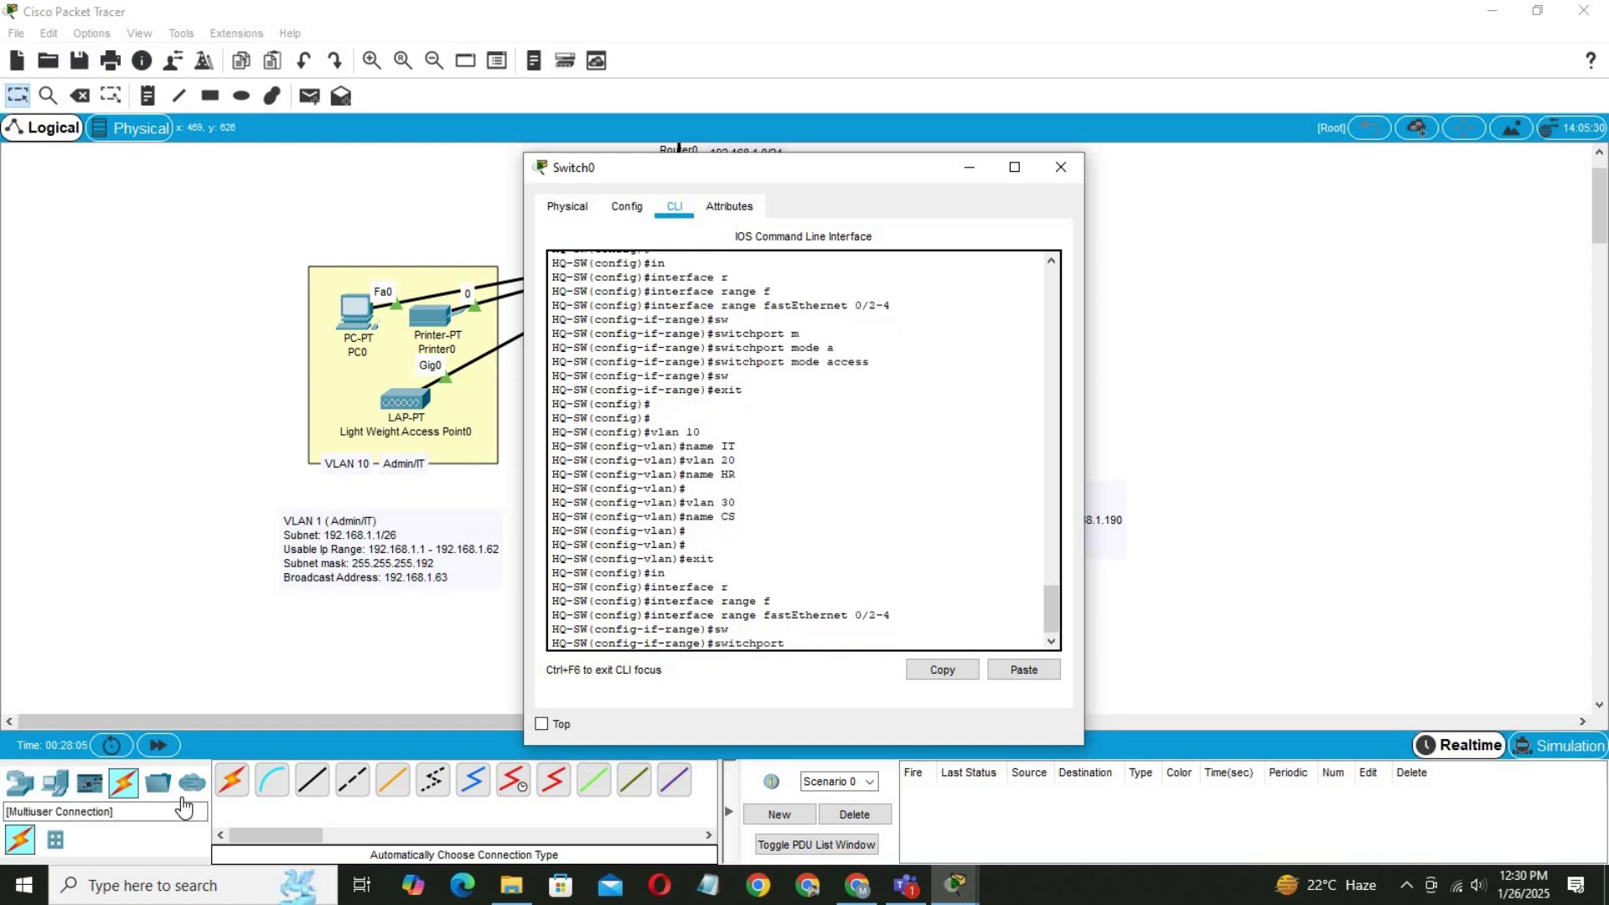
{"action": "type", "text": "m"}
{"action": "key", "text": "Tab"}
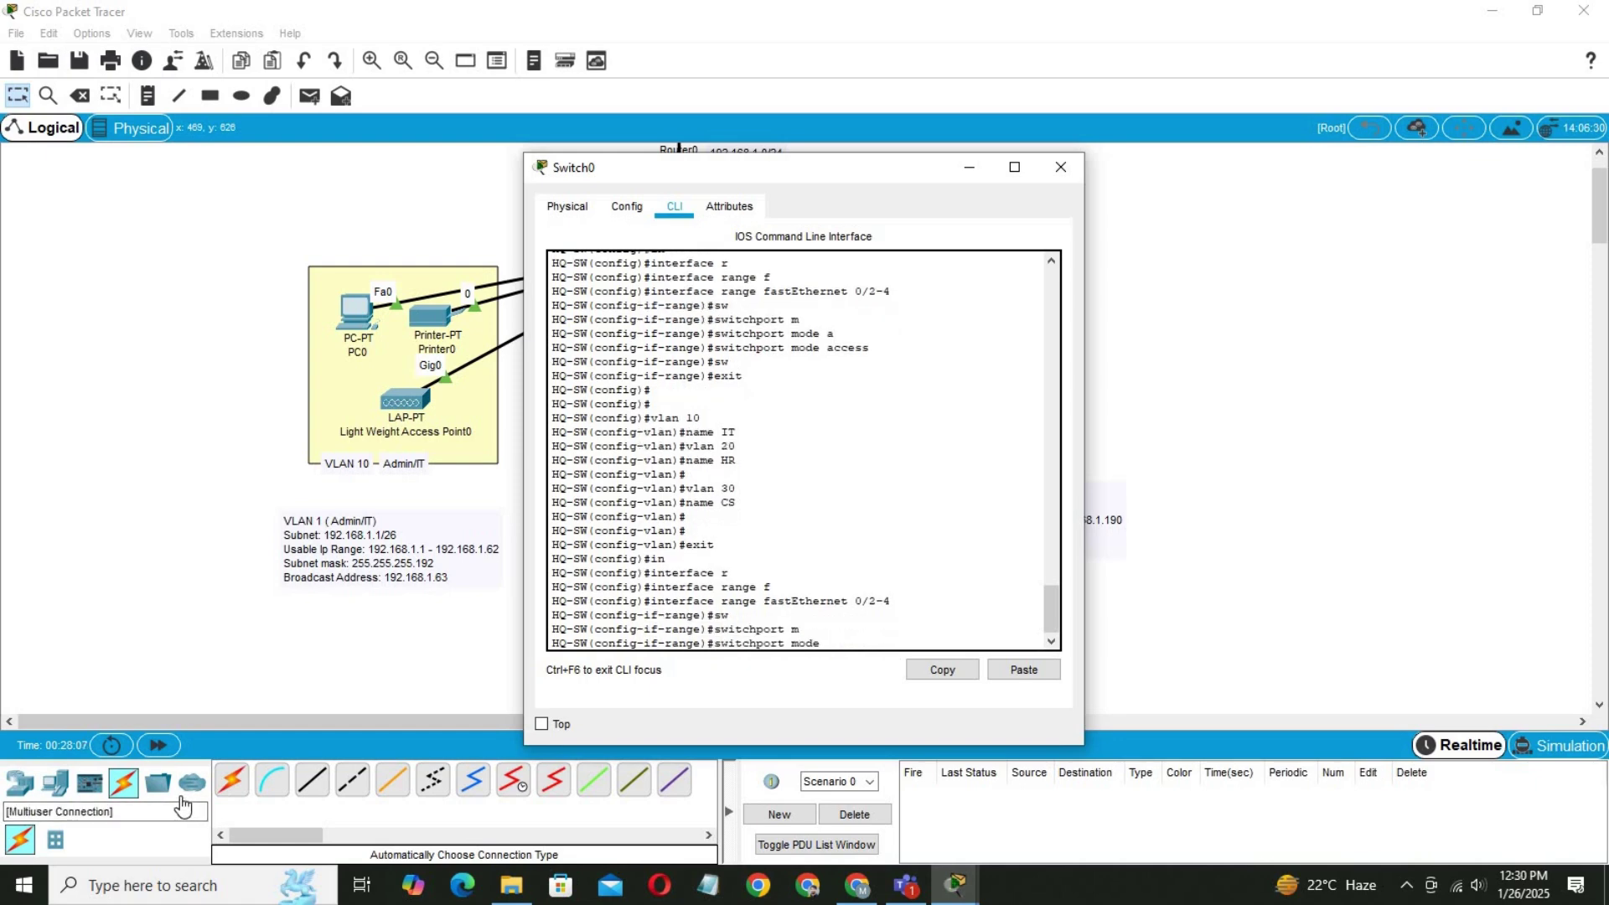
{"action": "type", "text": "a"}
{"action": "key", "text": "Tab"}
{"action": "type", "text": "sw"}
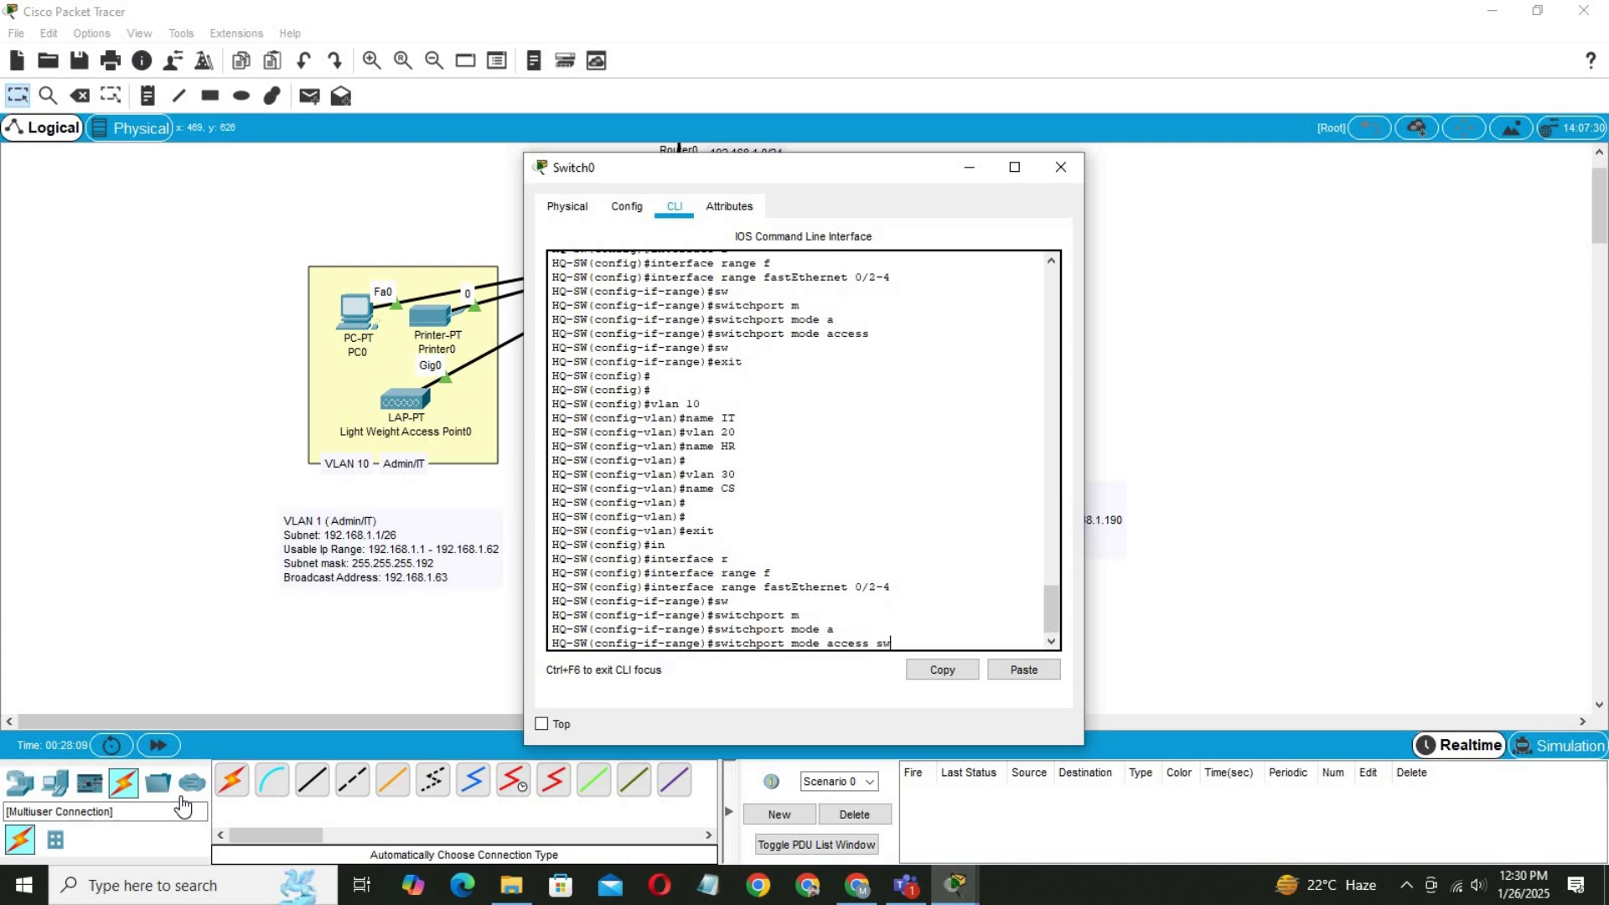
{"action": "key", "text": "Tab"}
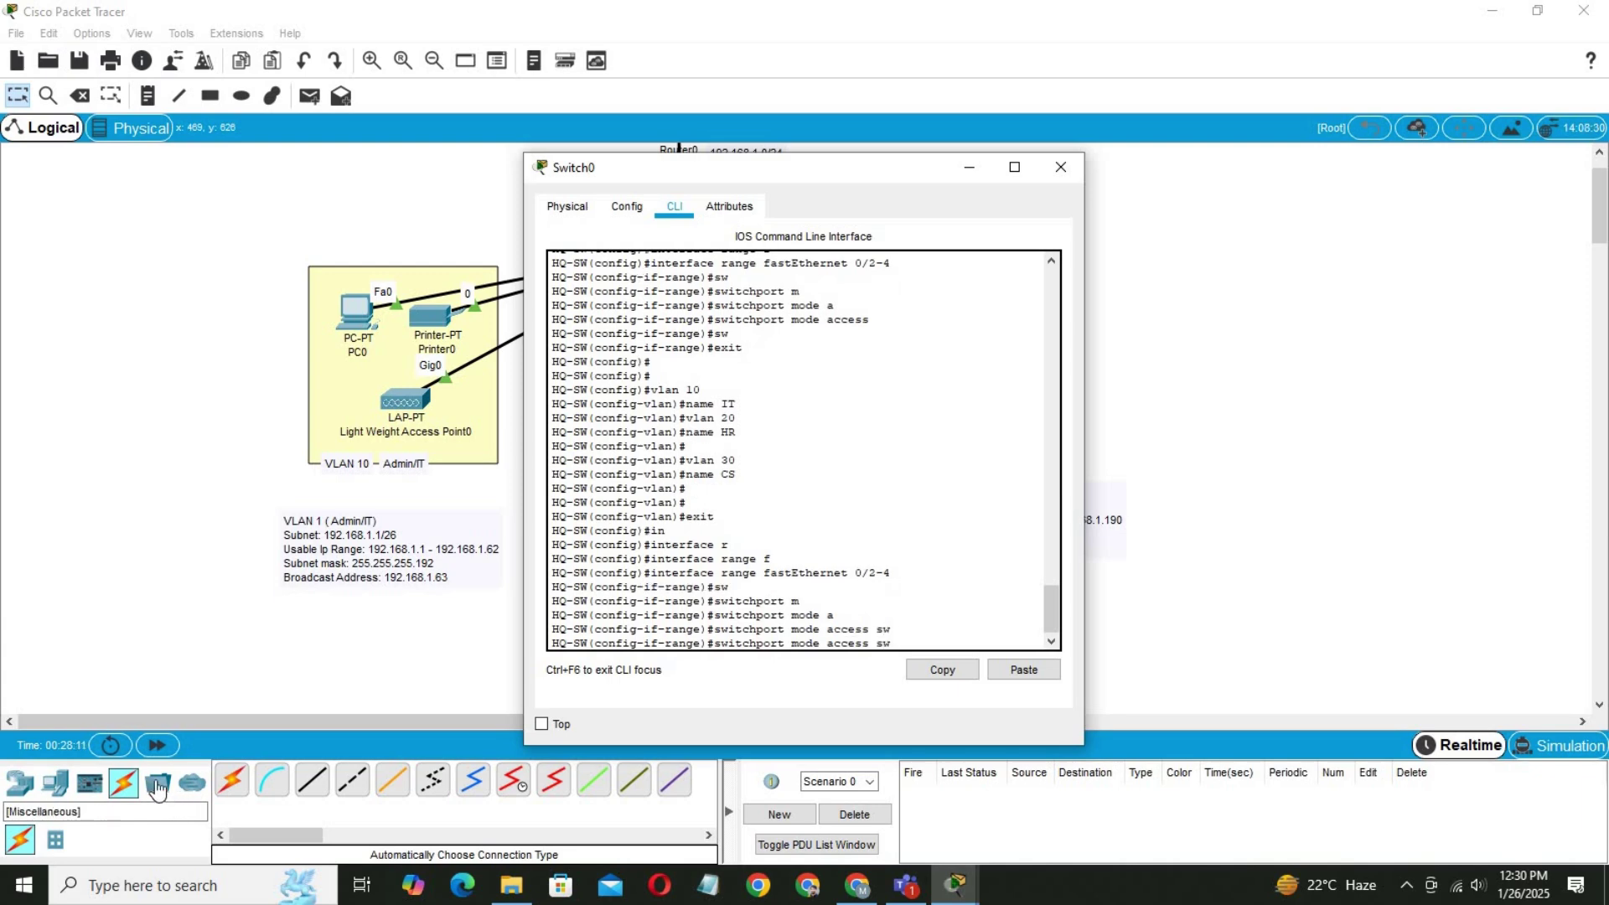
{"action": "key", "text": "BackSpace"}
{"action": "key", "text": "BackSpace"}
{"action": "key", "text": "Return"}
Assign ports Fa0/2–4 to access VLAN 10 with switchport access vlan 10.
{"action": "type", "text": "sw"}
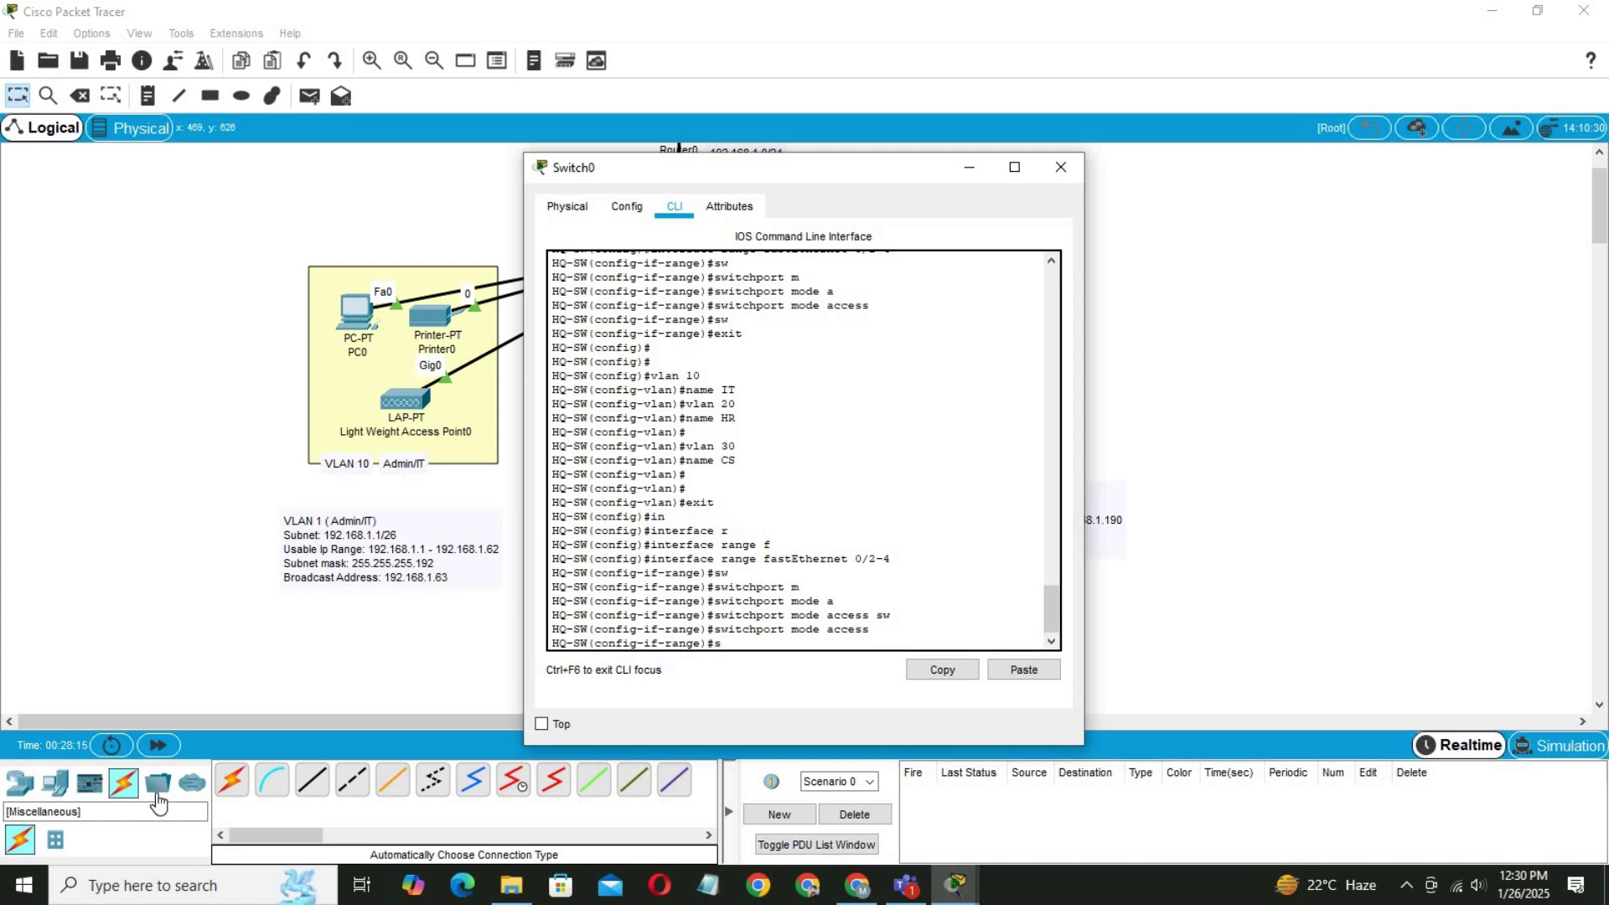
{"action": "key", "text": "Tab"}
{"action": "type", "text": "a"}
{"action": "key", "text": "Tab"}
{"action": "type", "text": "v"}
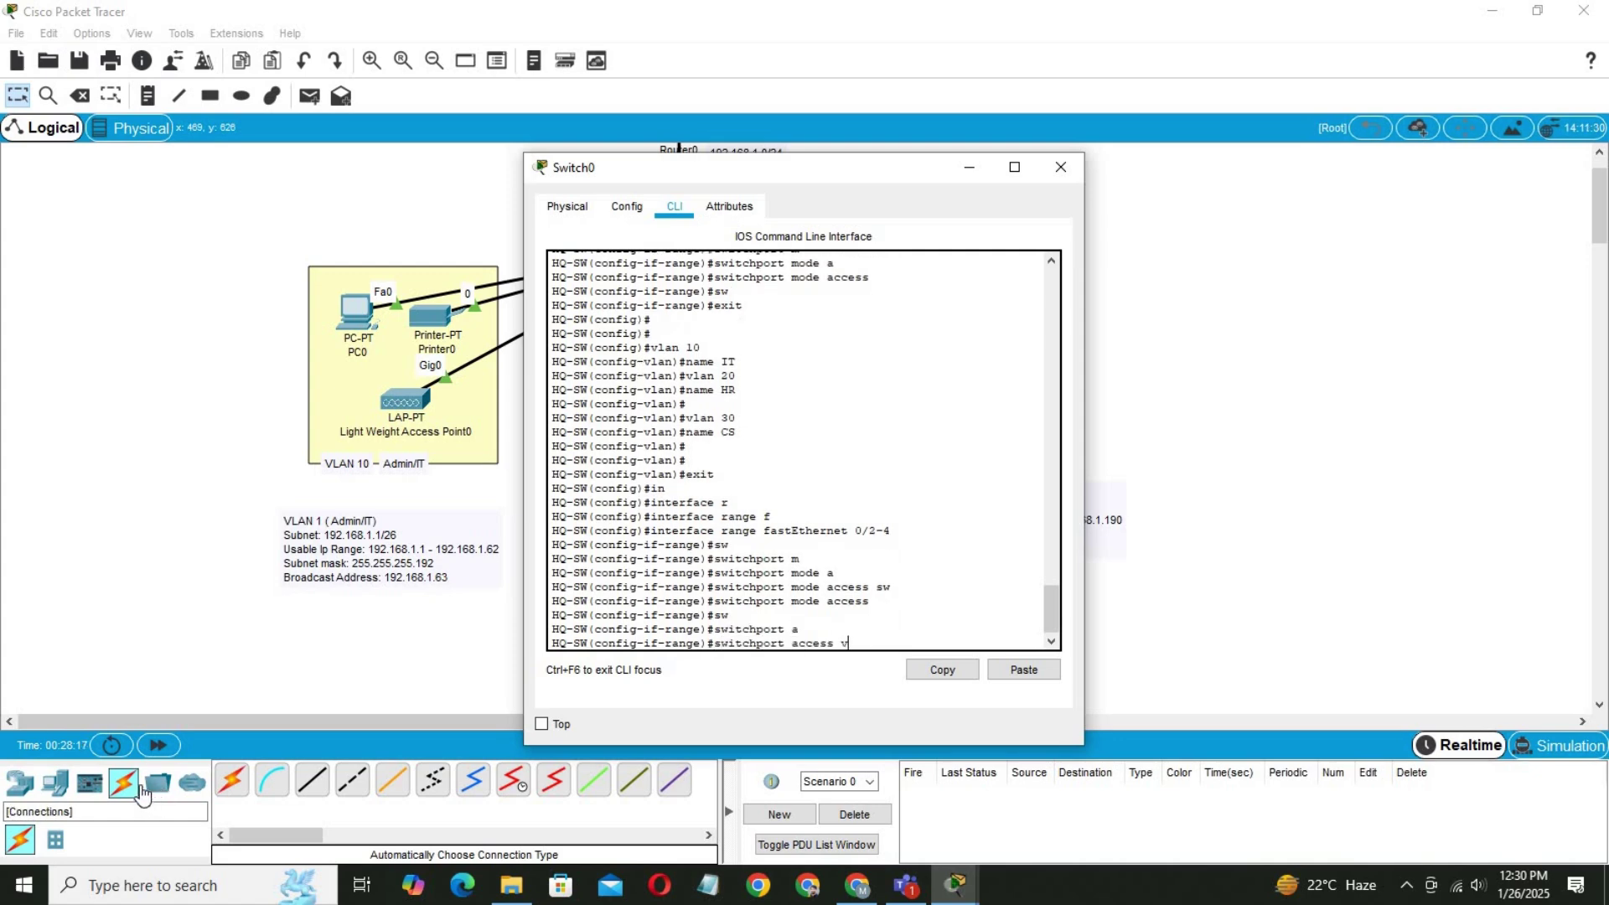
{"action": "key", "text": "Tab"}
{"action": "type", "text": "10"}
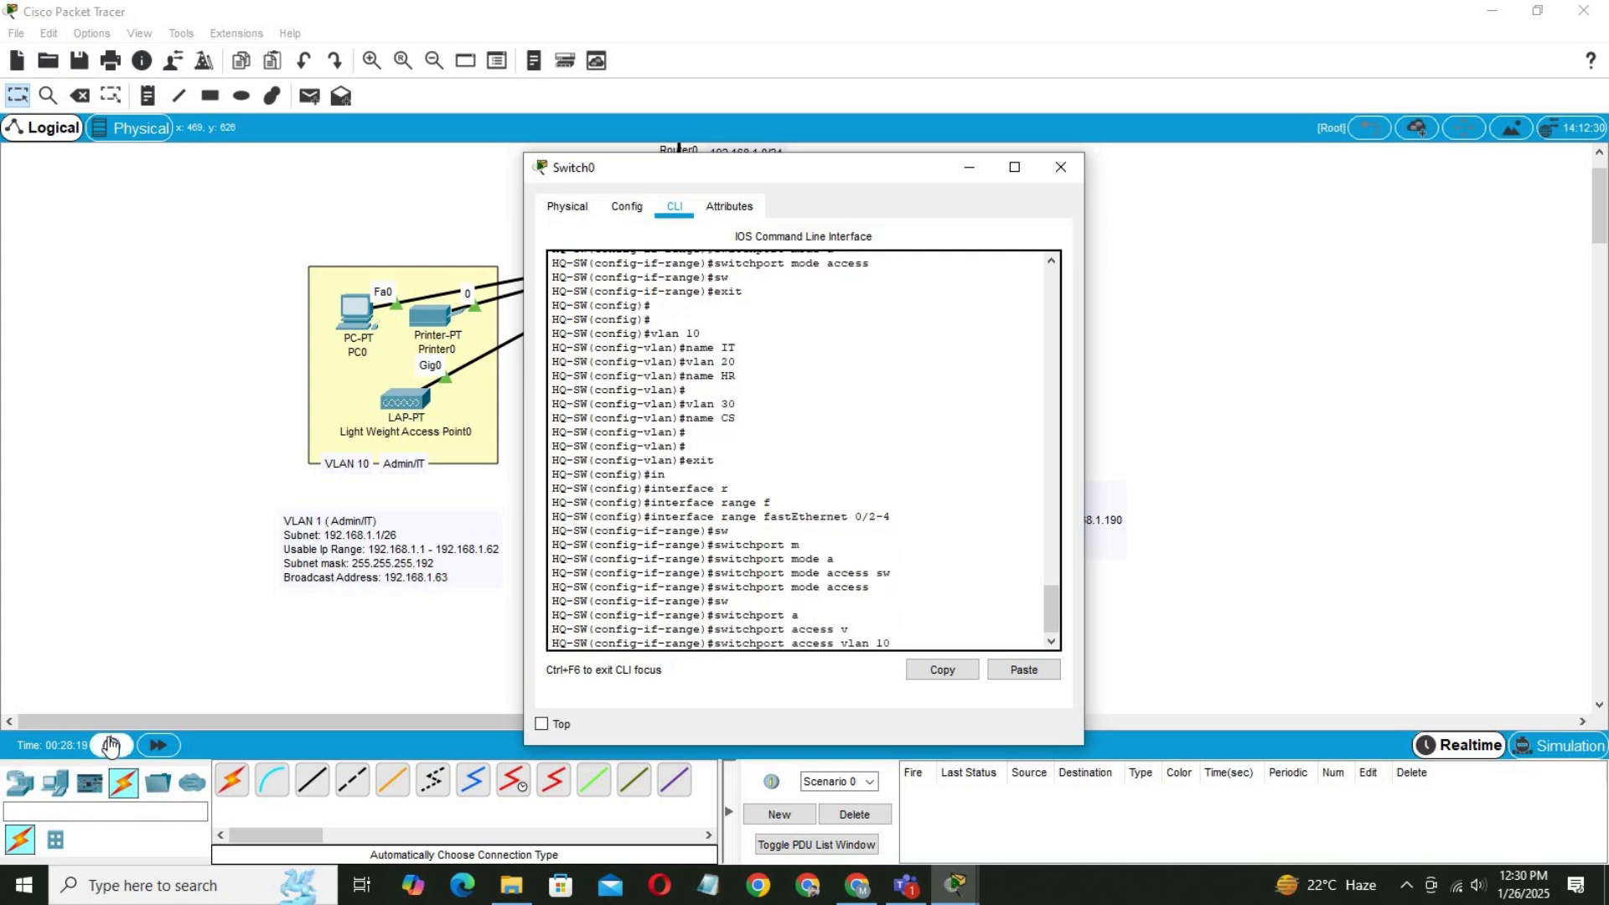
{"action": "key", "text": "Return"}
{"action": "key", "text": "Return"}
{"action": "key", "text": "Return"}
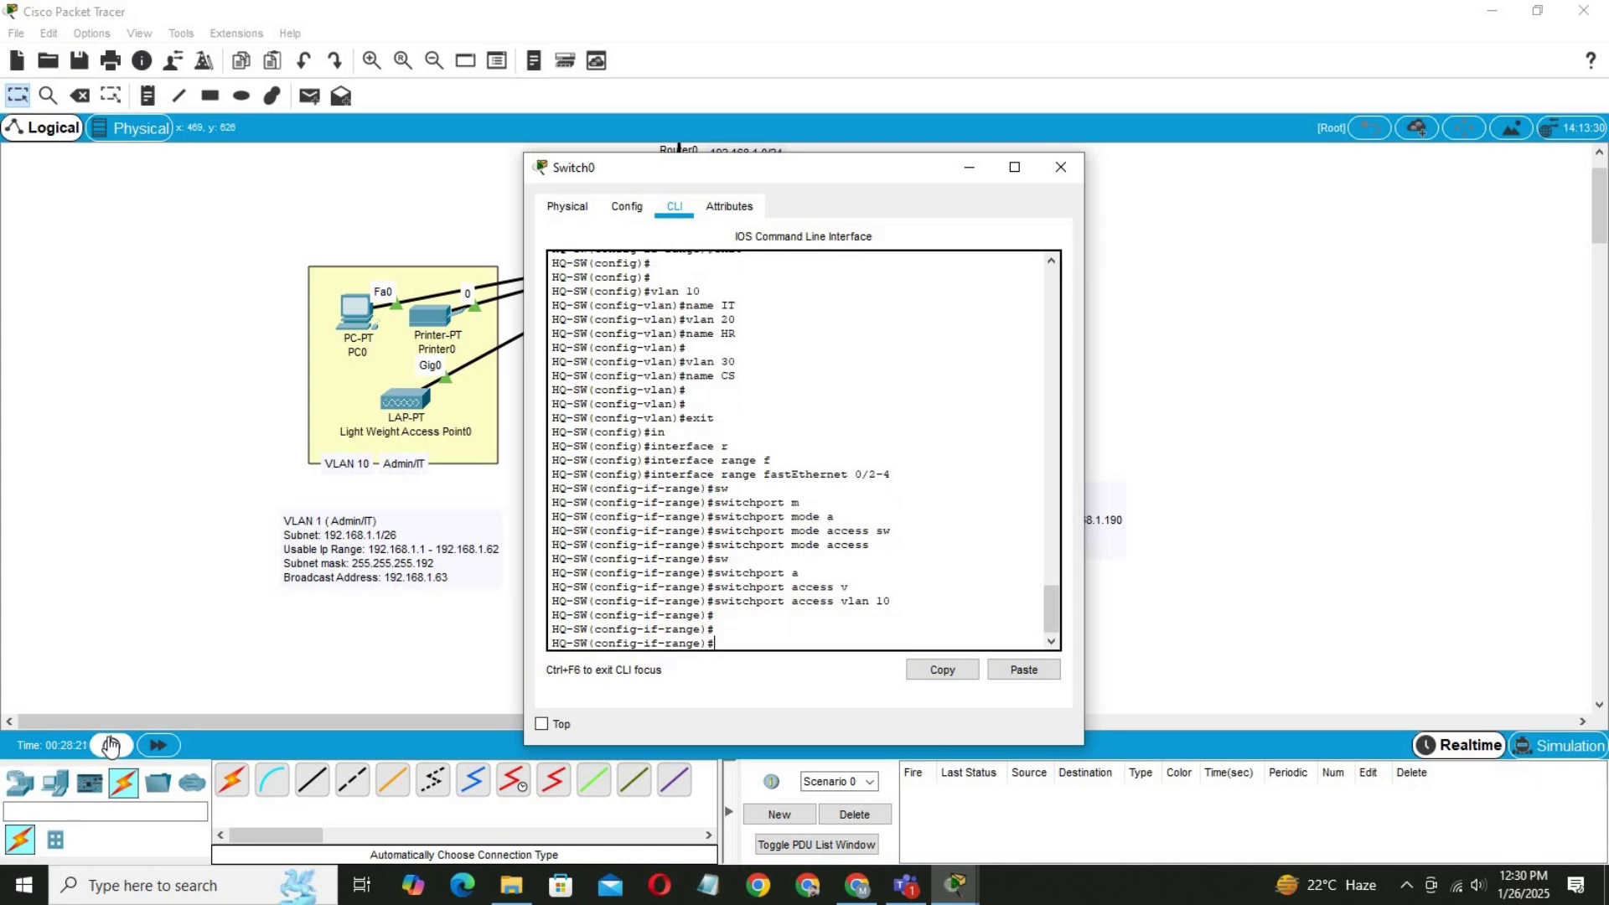
{"action": "key", "text": "Up"}
{"action": "key", "text": "Up"}
{"action": "key", "text": "Up"}
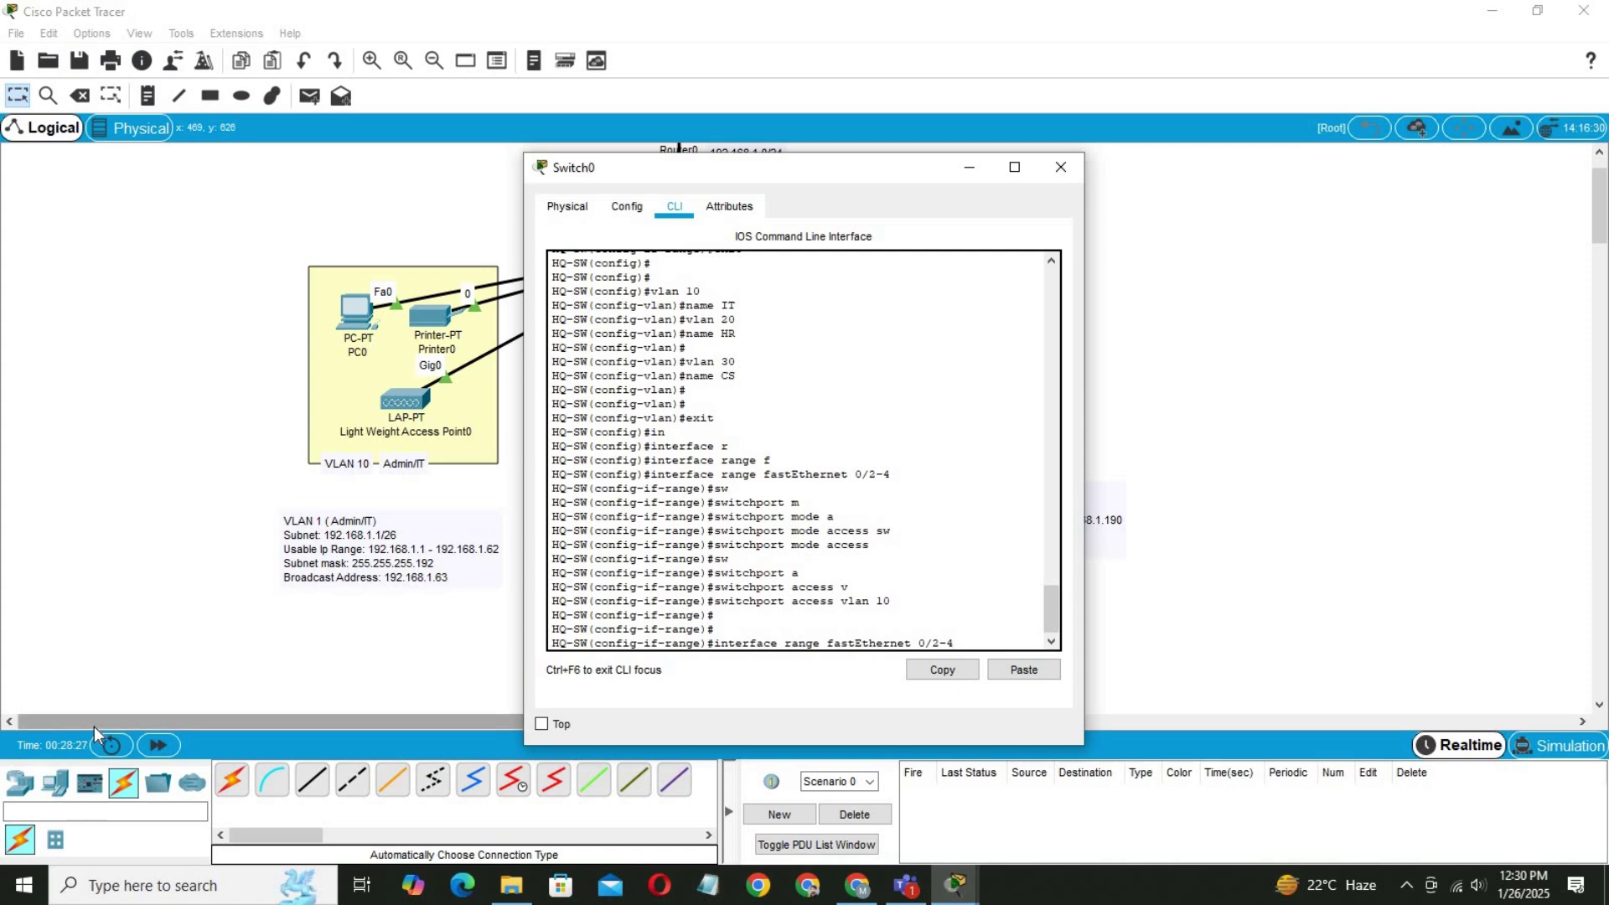
{"action": "key", "text": "BackSpace"}
{"action": "key", "text": "BackSpace"}
{"action": "key", "text": "BackSpace"}
Move PC1 slightly lower within the Finance/HR area of the diagram.
{"action": "left_click_drag", "start_coordinate": [670, 176], "coordinate": [1034, 196]}
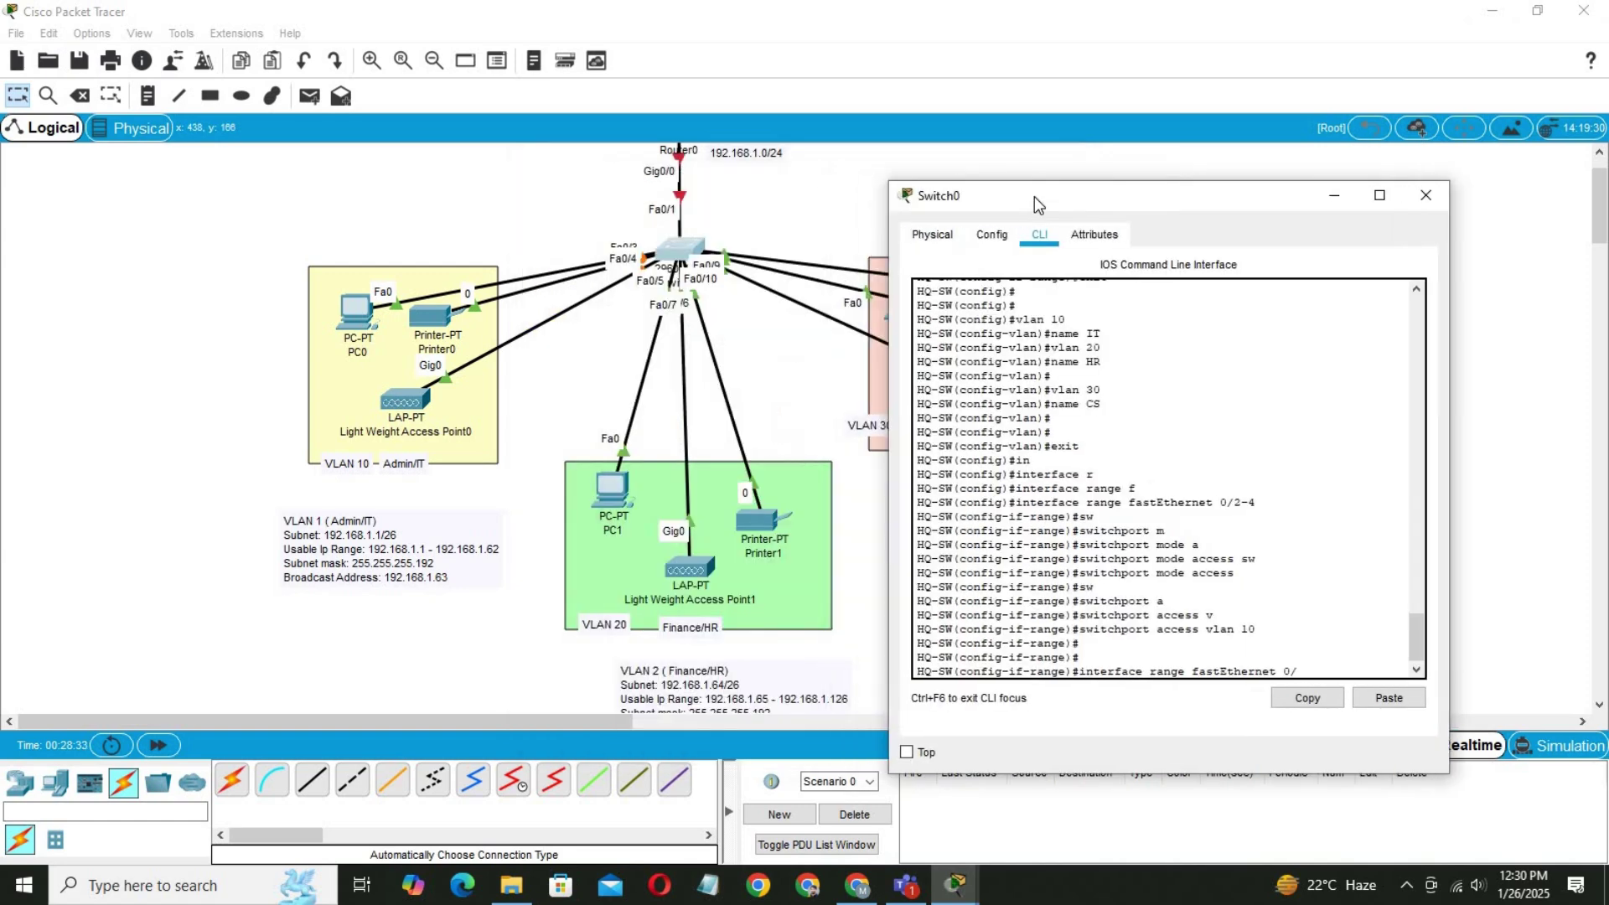
{"action": "left_click", "coordinate": [592, 499]}
{"action": "mouse_move", "coordinate": [591, 499]}
{"action": "left_mouse_down"}
{"action": "mouse_move", "coordinate": [576, 485]}
{"action": "mouse_move", "coordinate": [614, 517]}
{"action": "left_mouse_up"}
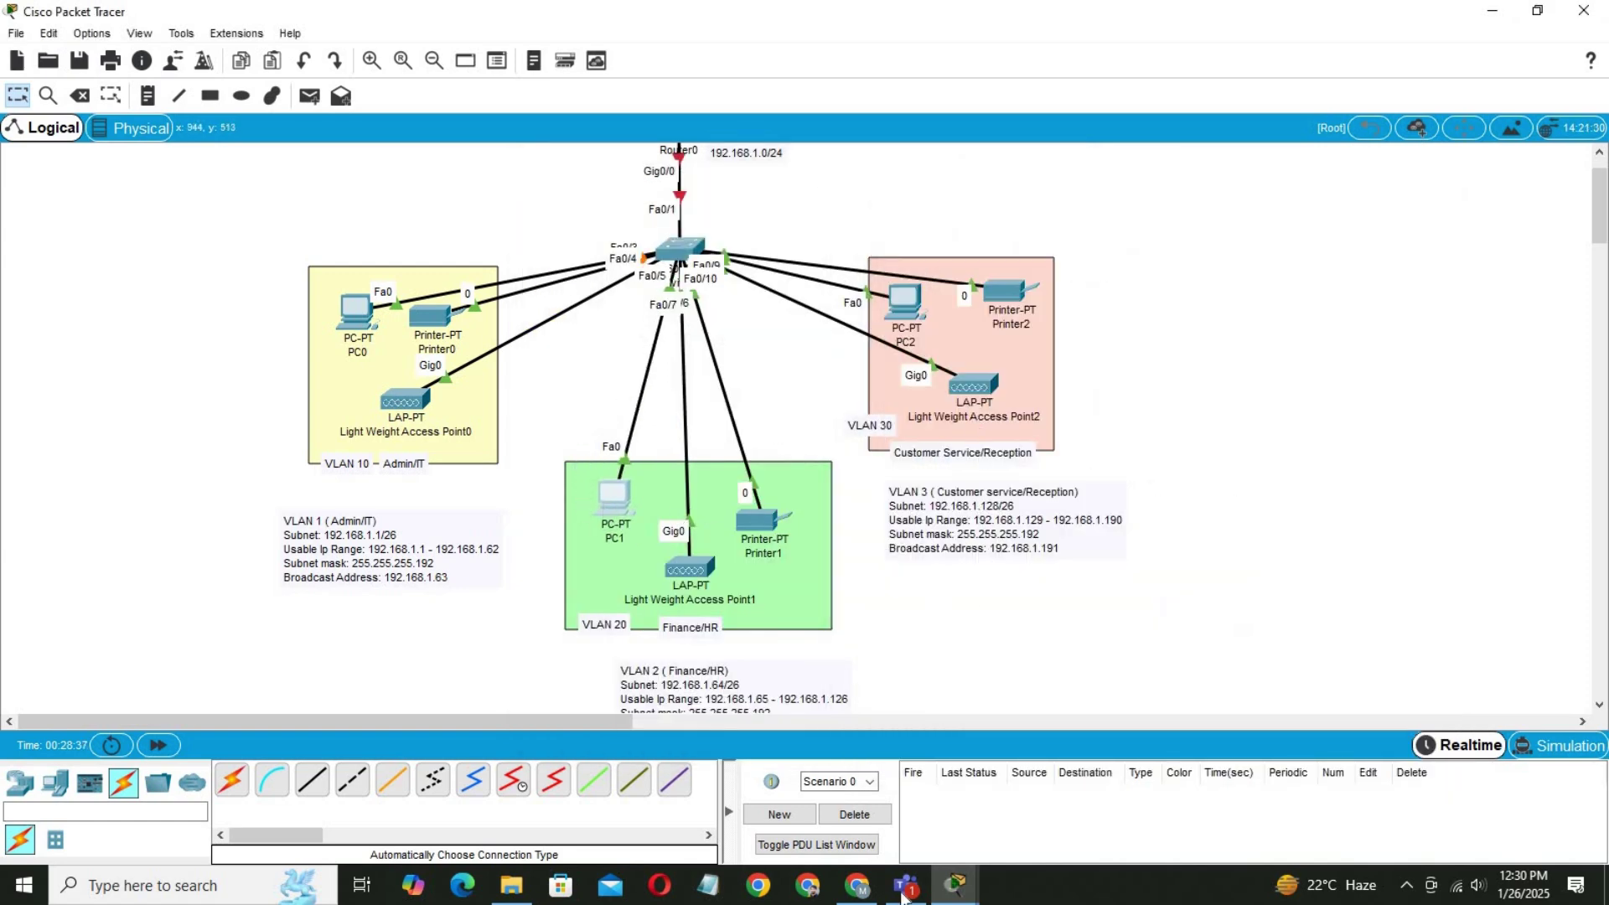
{"action": "left_click", "coordinate": [677, 255]}
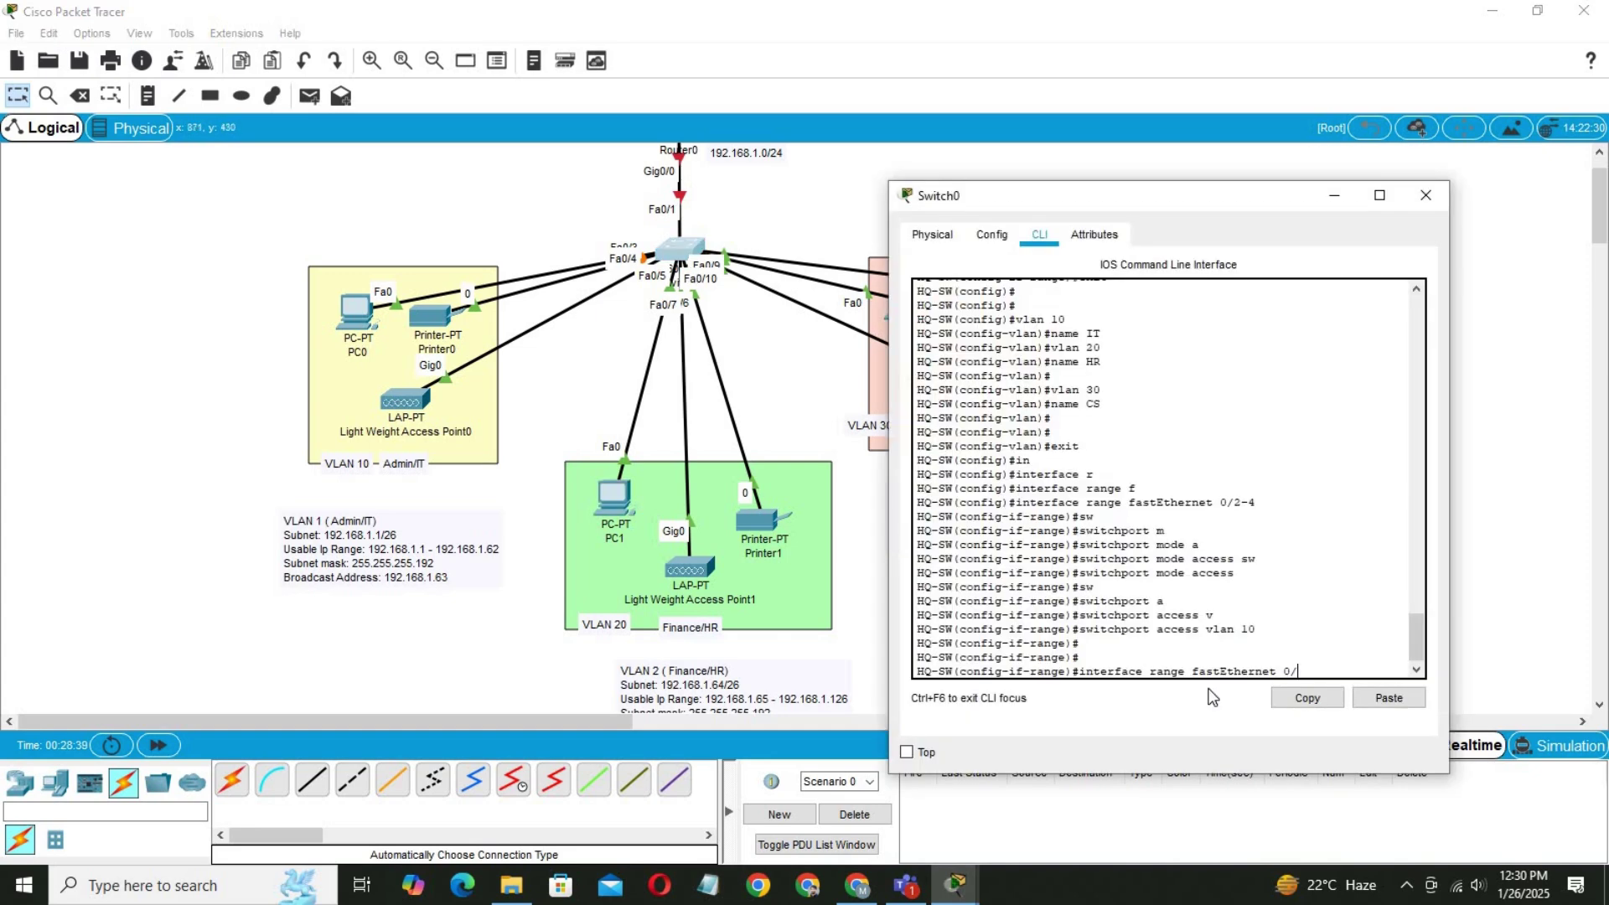
Select interface range Fa0/5-7 and set the ports to switchport mode access.
{"action": "type", "text": "5-7"}
{"action": "key", "text": "Return"}
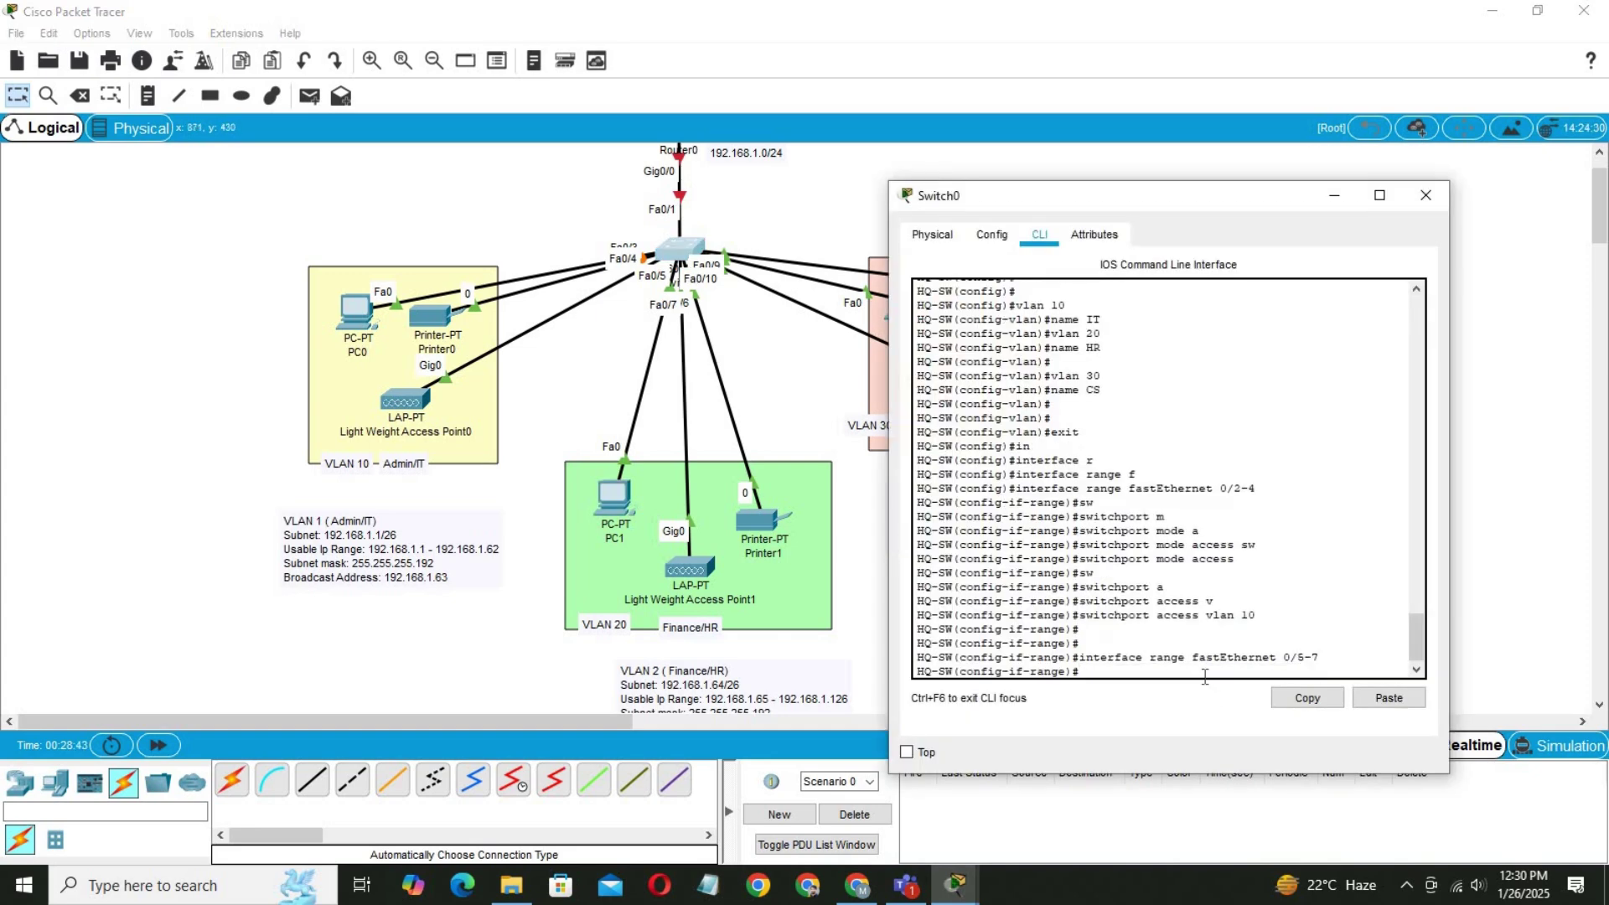
{"action": "type", "text": "sw"}
{"action": "key", "text": "Tab"}
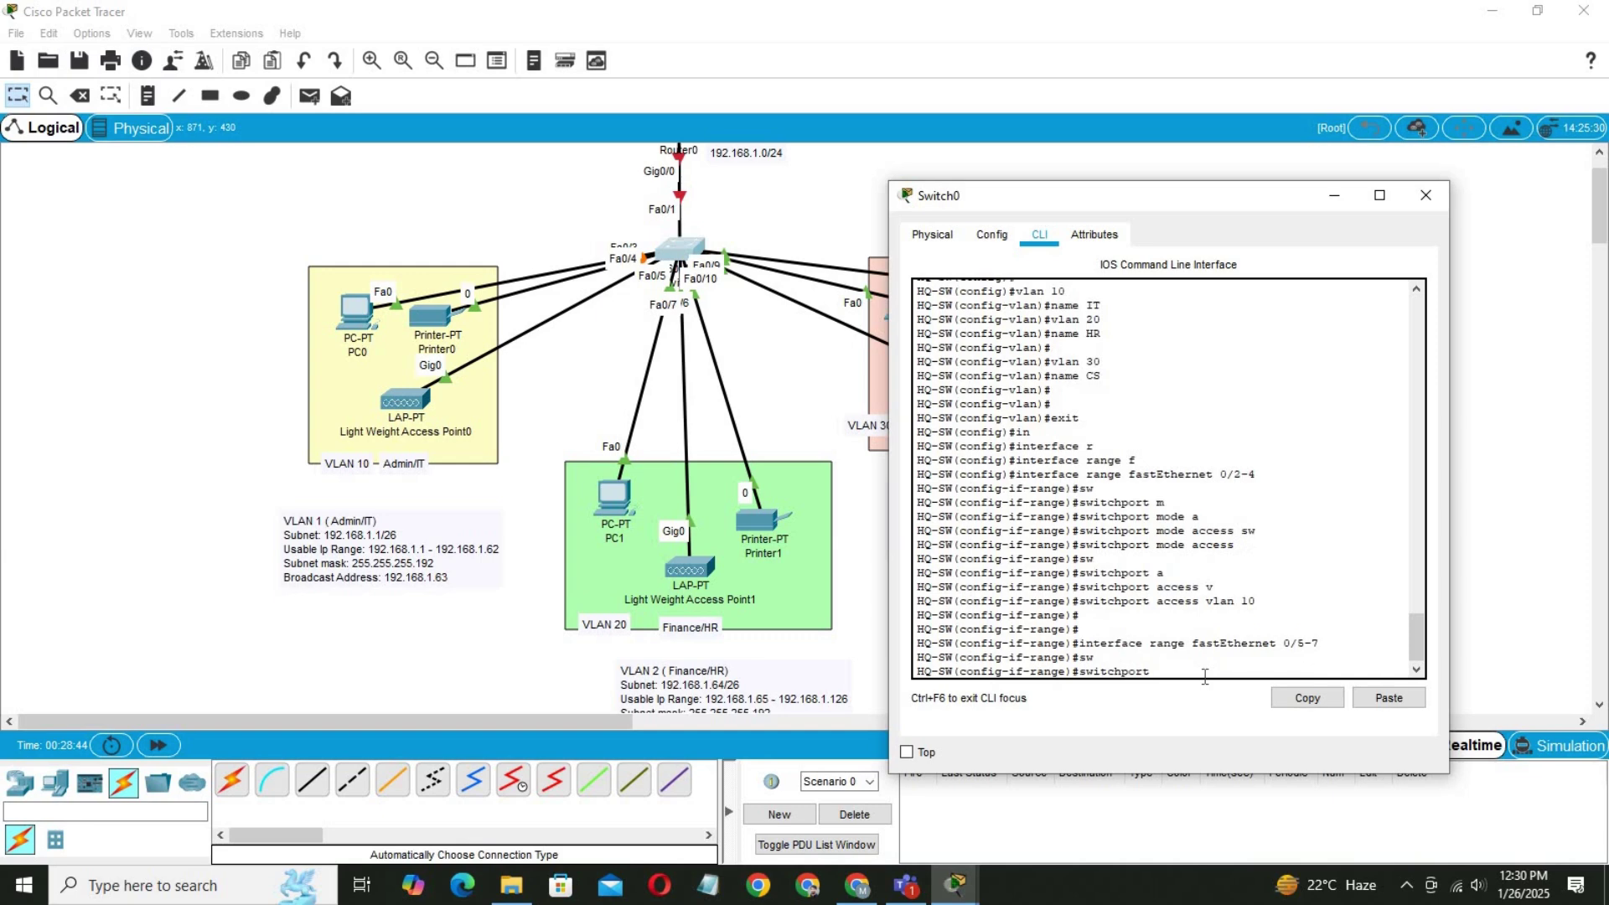
{"action": "type", "text": "m"}
{"action": "key", "text": "Tab"}
{"action": "type", "text": "a"}
{"action": "key", "text": "Tab"}
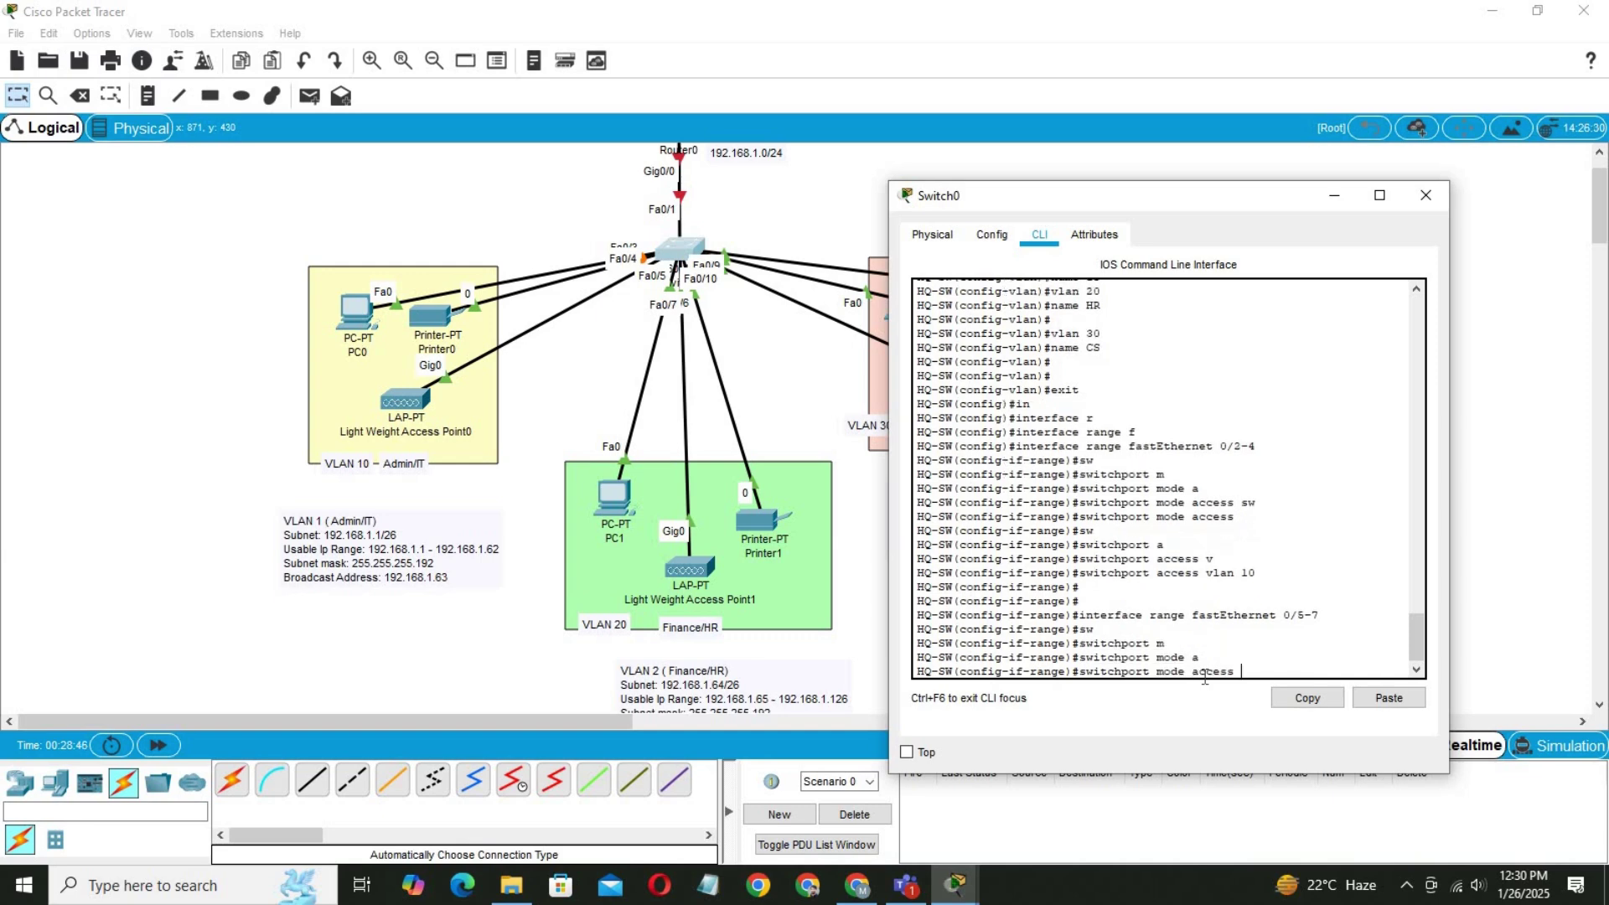
{"action": "key", "text": "Return"}
Assign ports Fa0/5–7 to access VLAN 20, then begin the Fa0/8-10 range.
{"action": "type", "text": "sw"}
{"action": "key", "text": "Tab"}
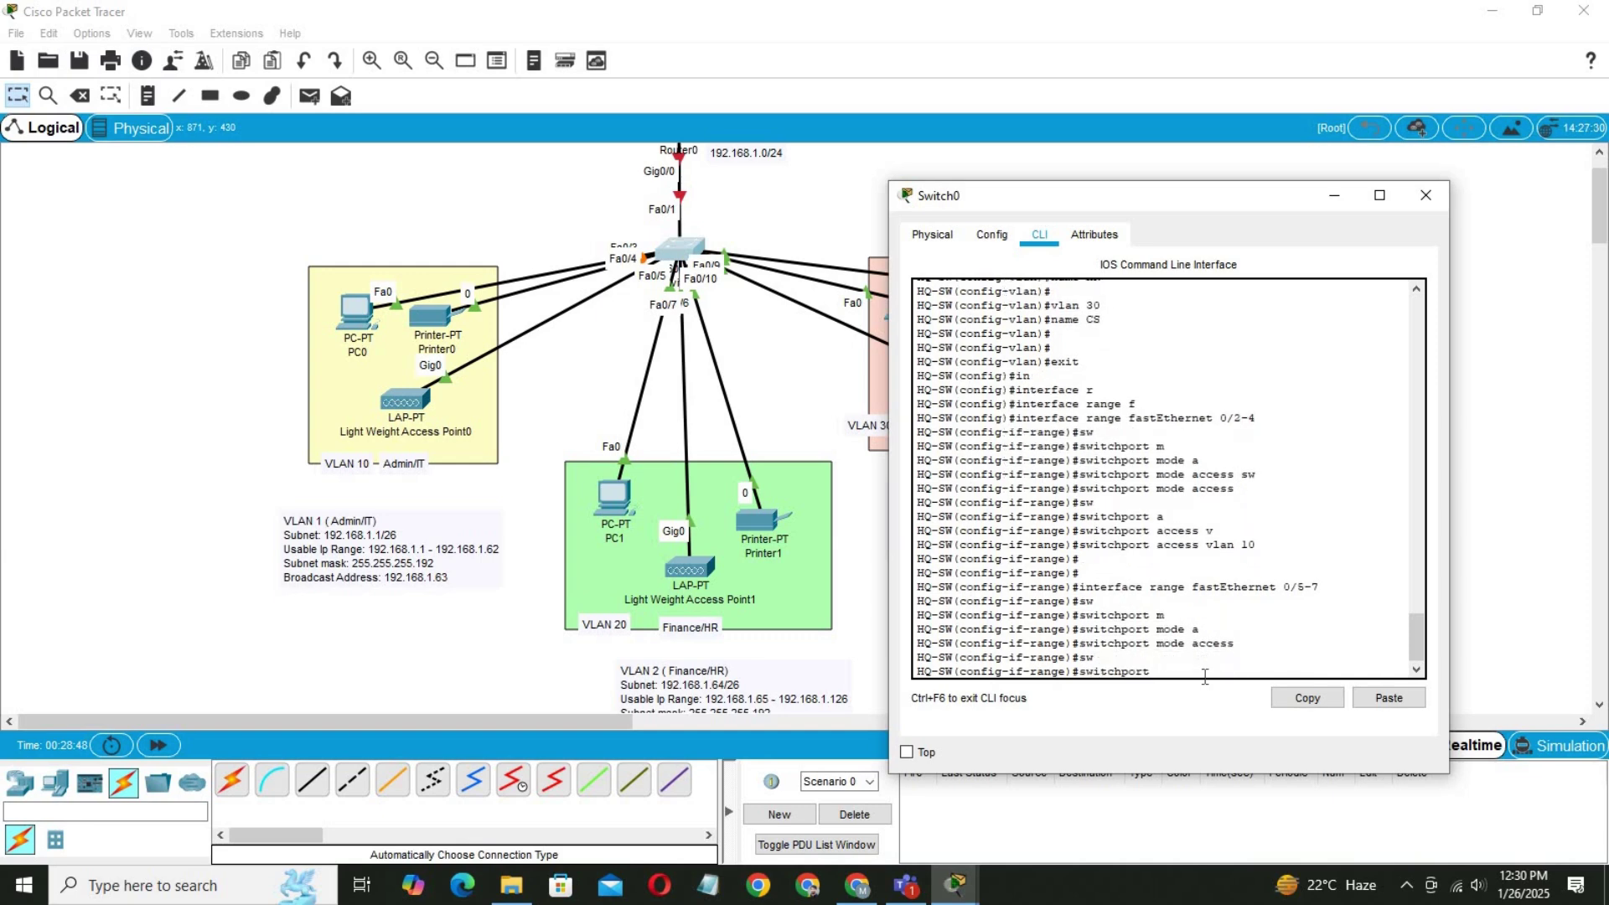
{"action": "type", "text": "a"}
{"action": "key", "text": "Tab"}
{"action": "type", "text": "v"}
{"action": "key", "text": "Tab"}
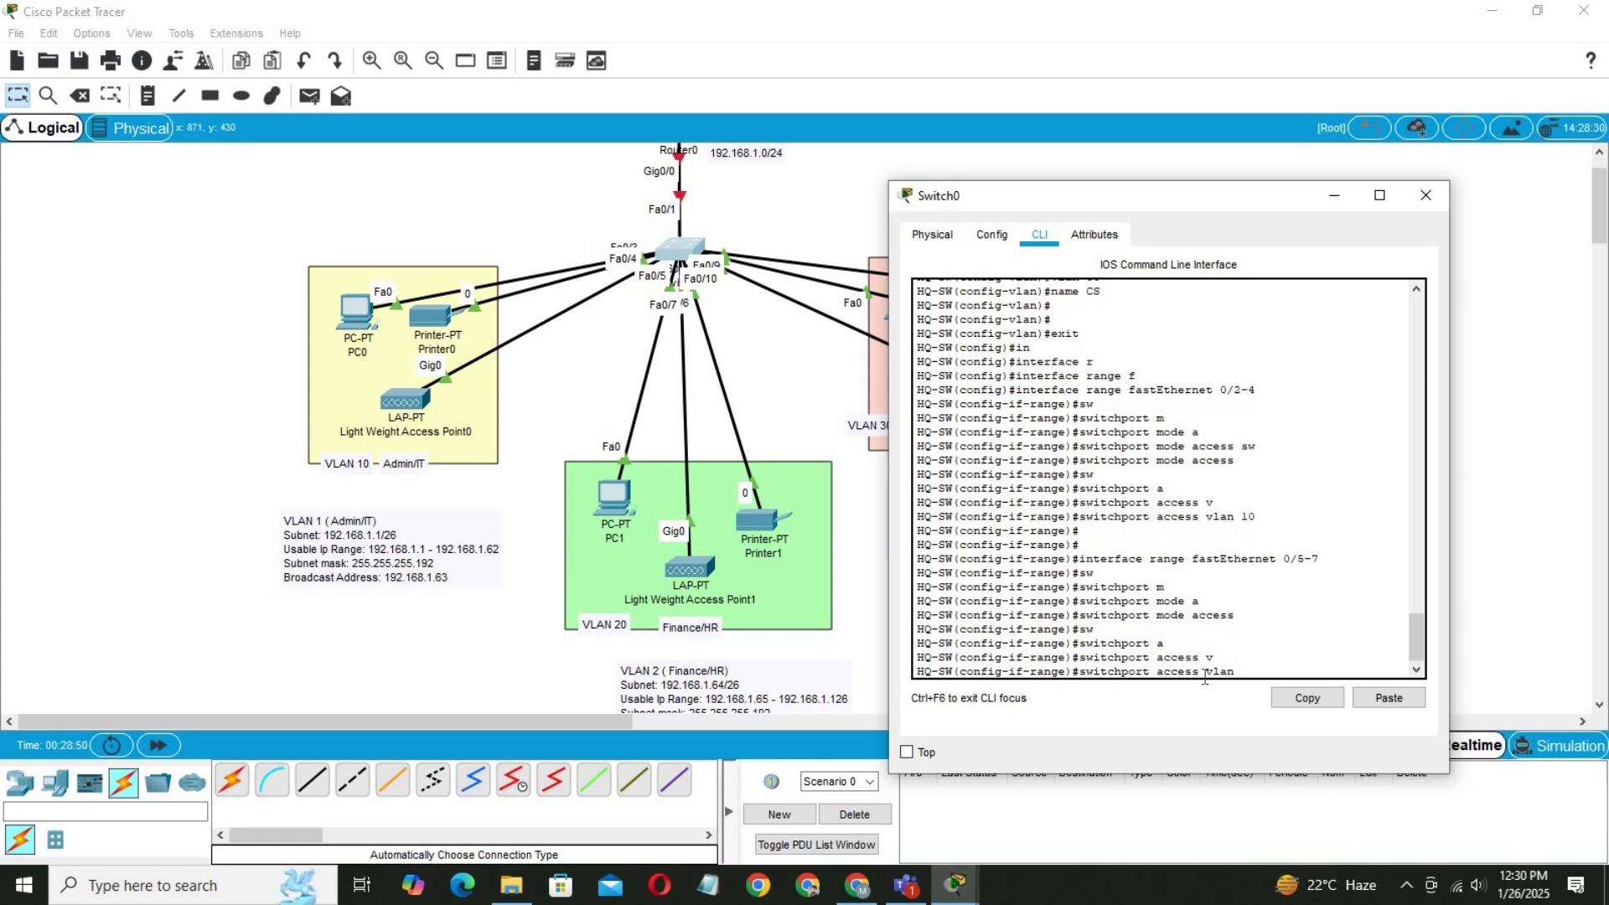
{"action": "type", "text": "20"}
{"action": "key", "text": "Return"}
{"action": "key", "text": "Return"}
{"action": "key", "text": "Return"}
{"action": "key", "text": "Up"}
{"action": "key", "text": "Up"}
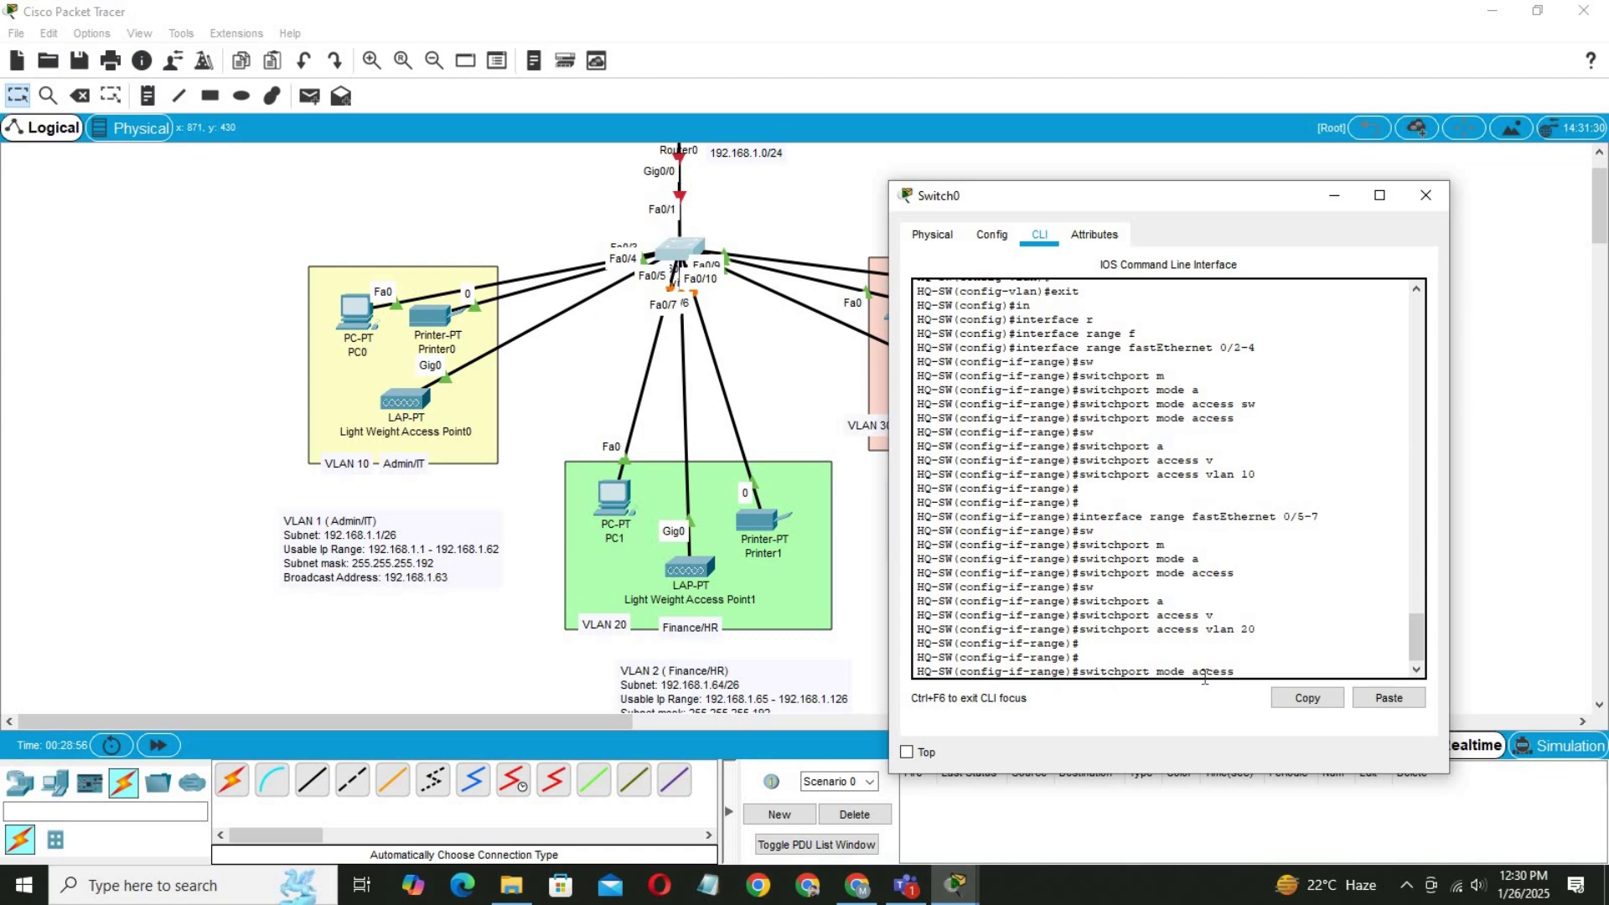
{"action": "key", "text": "Up"}
{"action": "key", "text": "BackSpace"}
{"action": "key", "text": "BackSpace"}
{"action": "key", "text": "BackSpace"}
{"action": "type", "text": "8-1"}
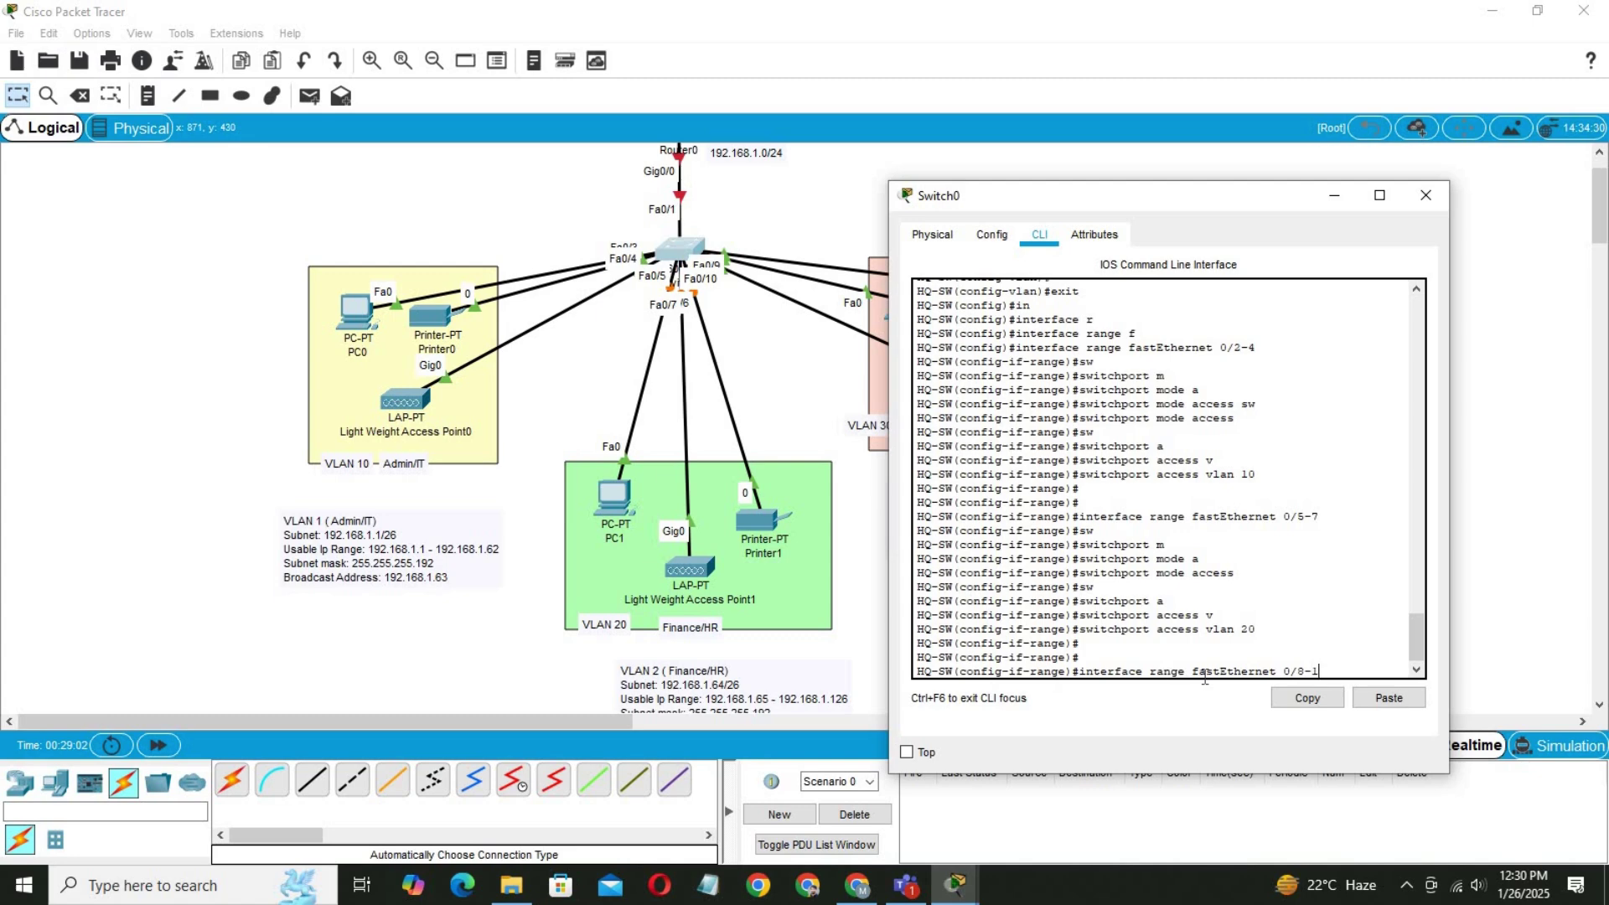
{"action": "type", "text": "0"}
Select interface range Fa0/8-10 and set the ports to switchport mode access.
{"action": "key", "text": "Return"}
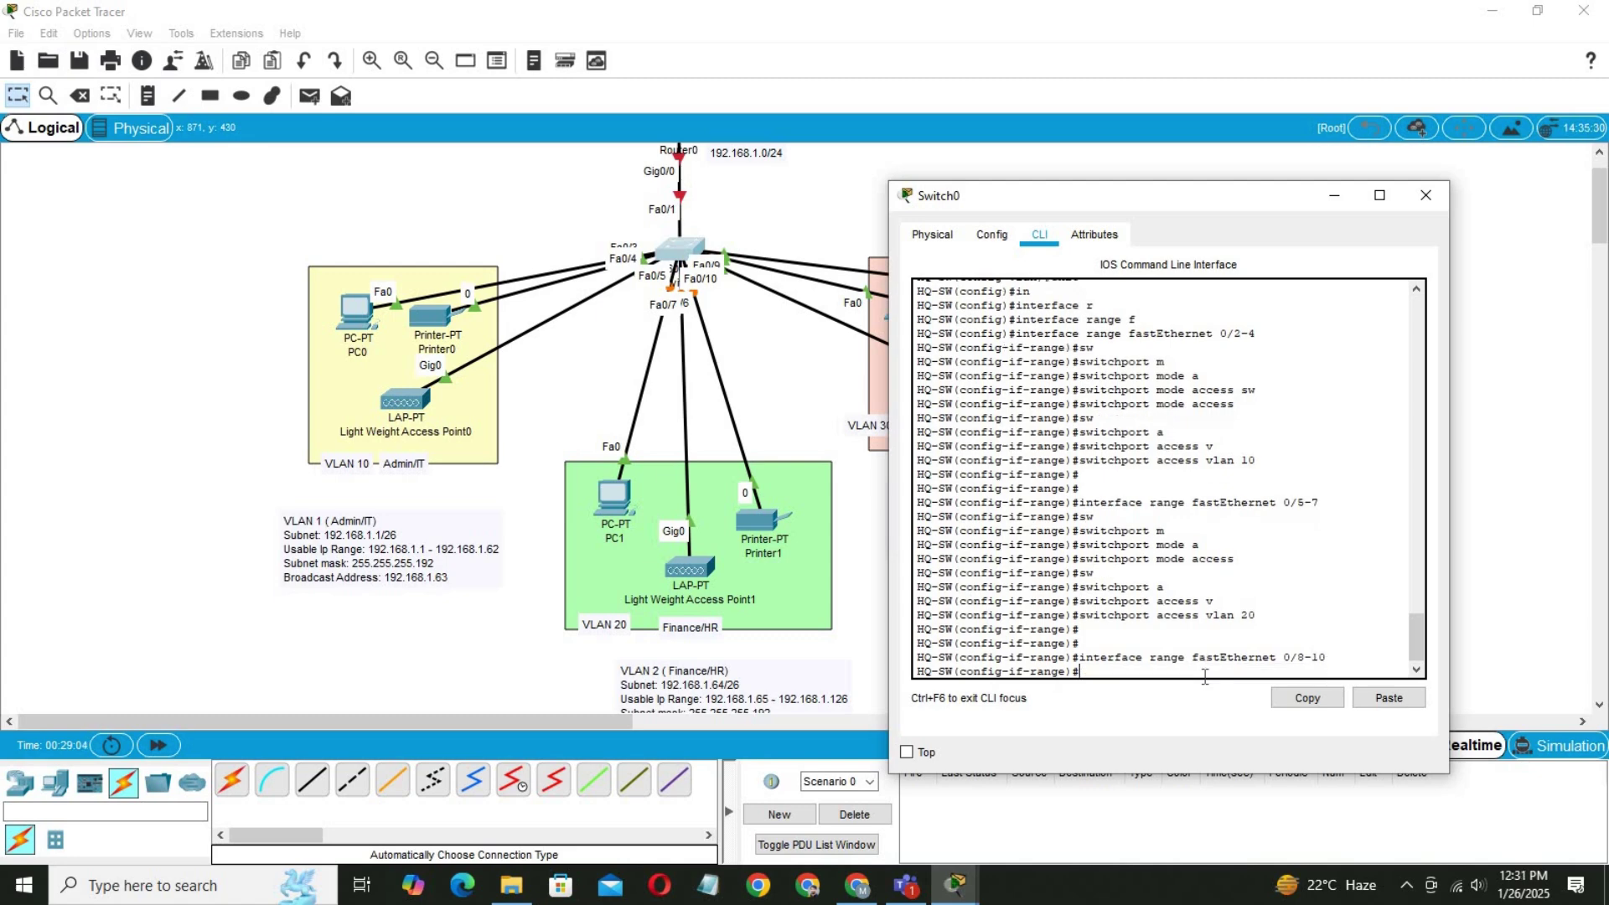
{"action": "type", "text": "sw"}
{"action": "key", "text": "Tab"}
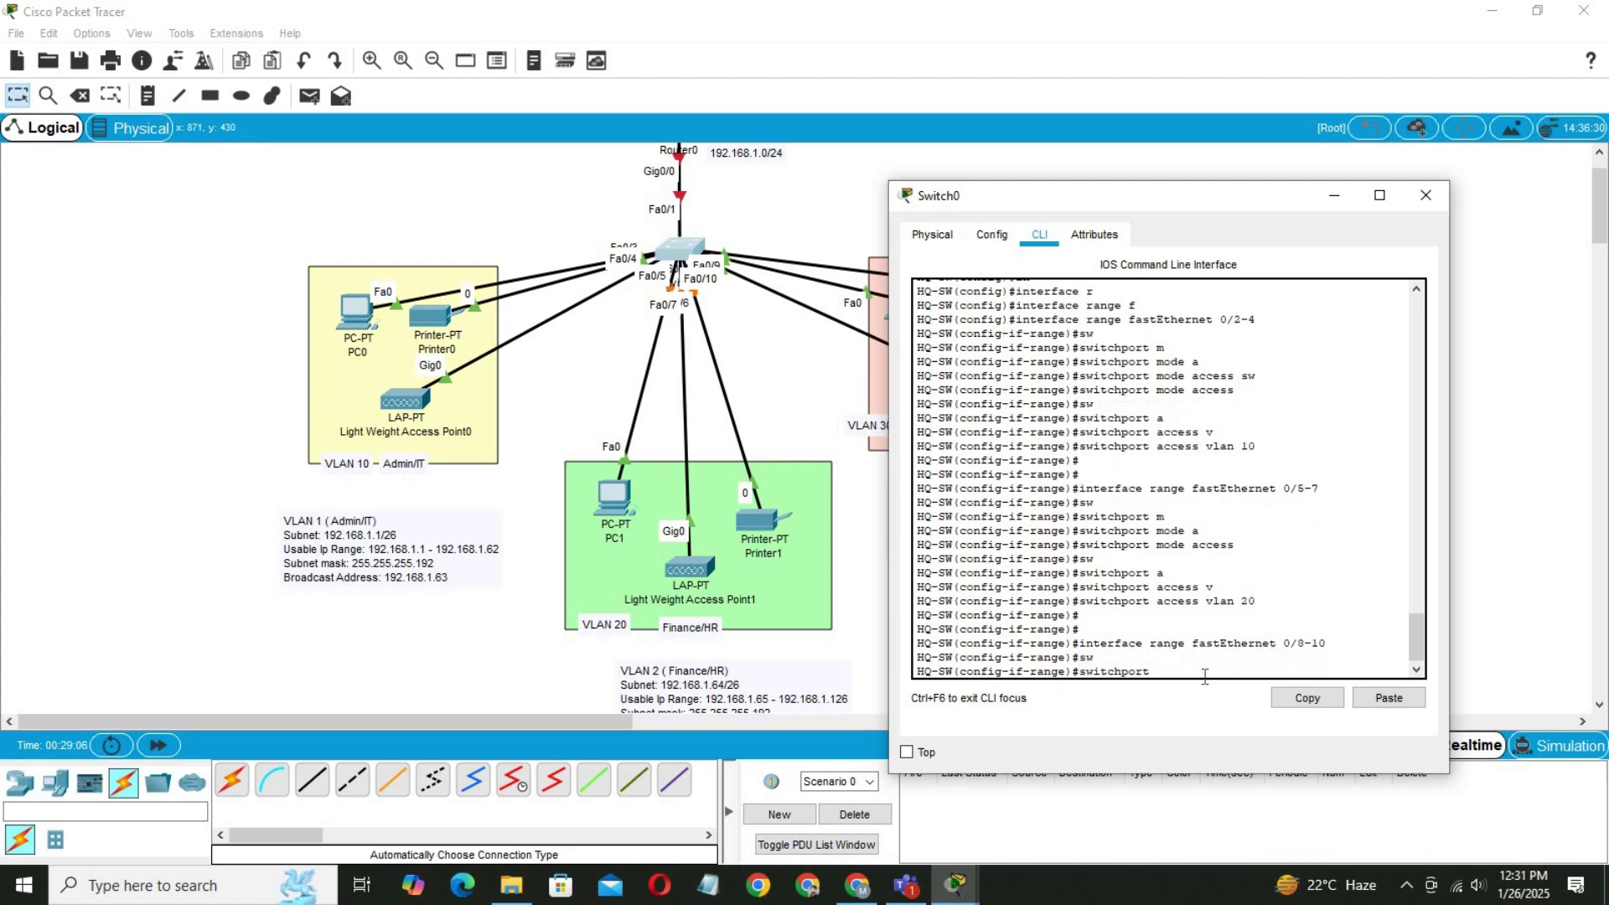
{"action": "type", "text": "m"}
{"action": "key", "text": "Tab"}
{"action": "type", "text": "a"}
{"action": "key", "text": "Tab"}
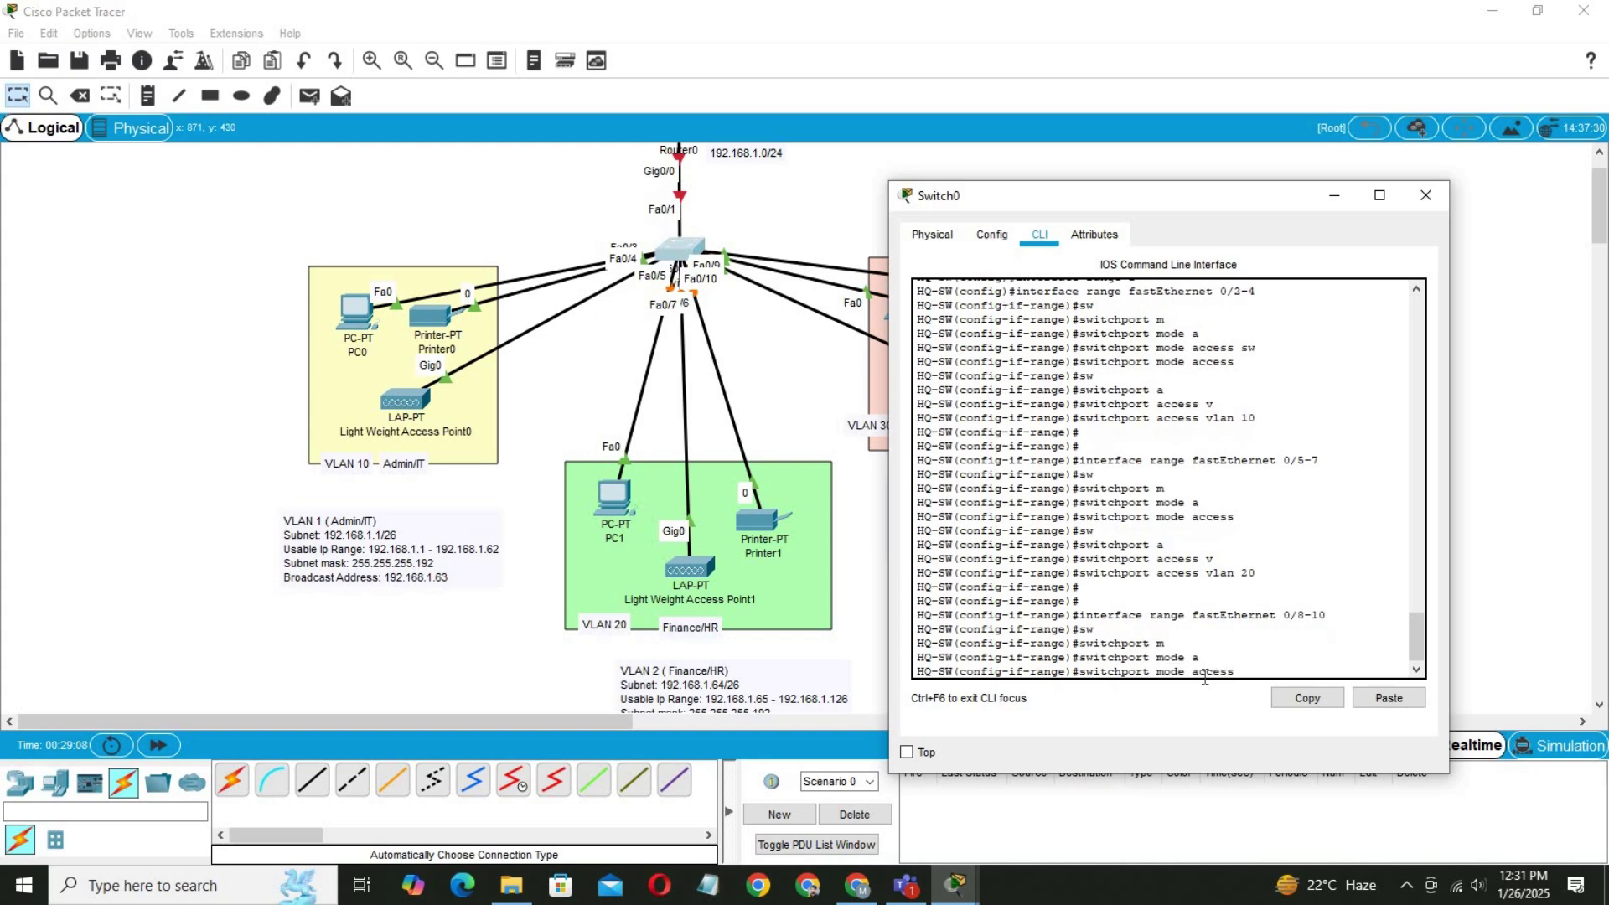
{"action": "key", "text": "Return"}
Assign ports Fa0/8–10 to access VLAN 30, then close and reopen the Switch0 window.
{"action": "type", "text": "sw"}
{"action": "key", "text": "Tab"}
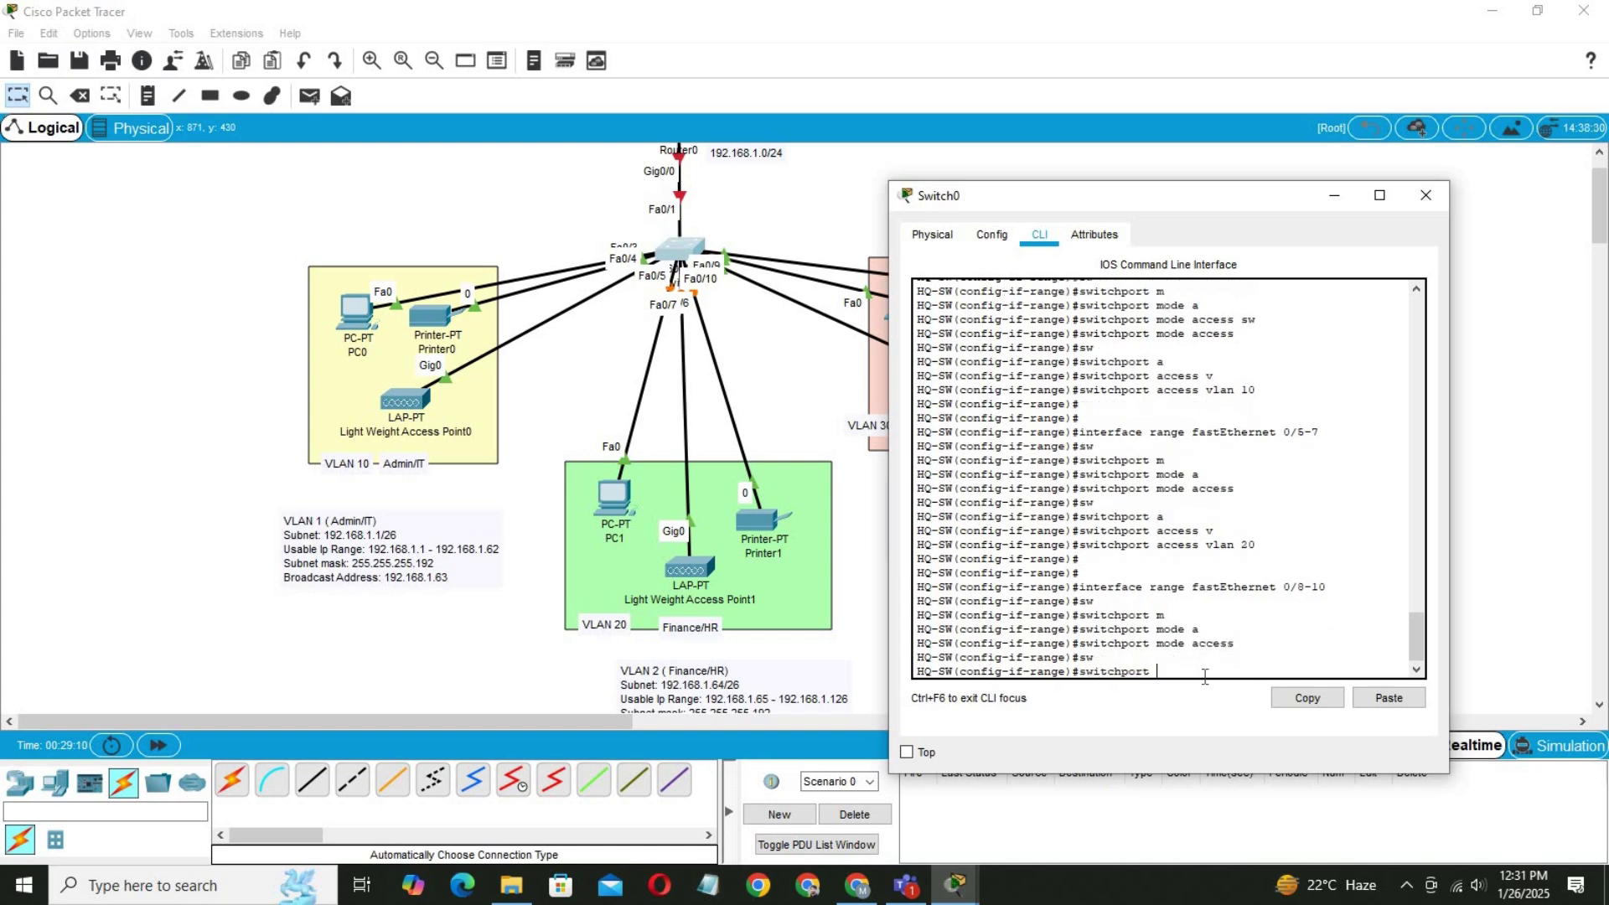
{"action": "type", "text": "a"}
{"action": "key", "text": "Tab"}
{"action": "type", "text": "v"}
{"action": "key", "text": "Tab"}
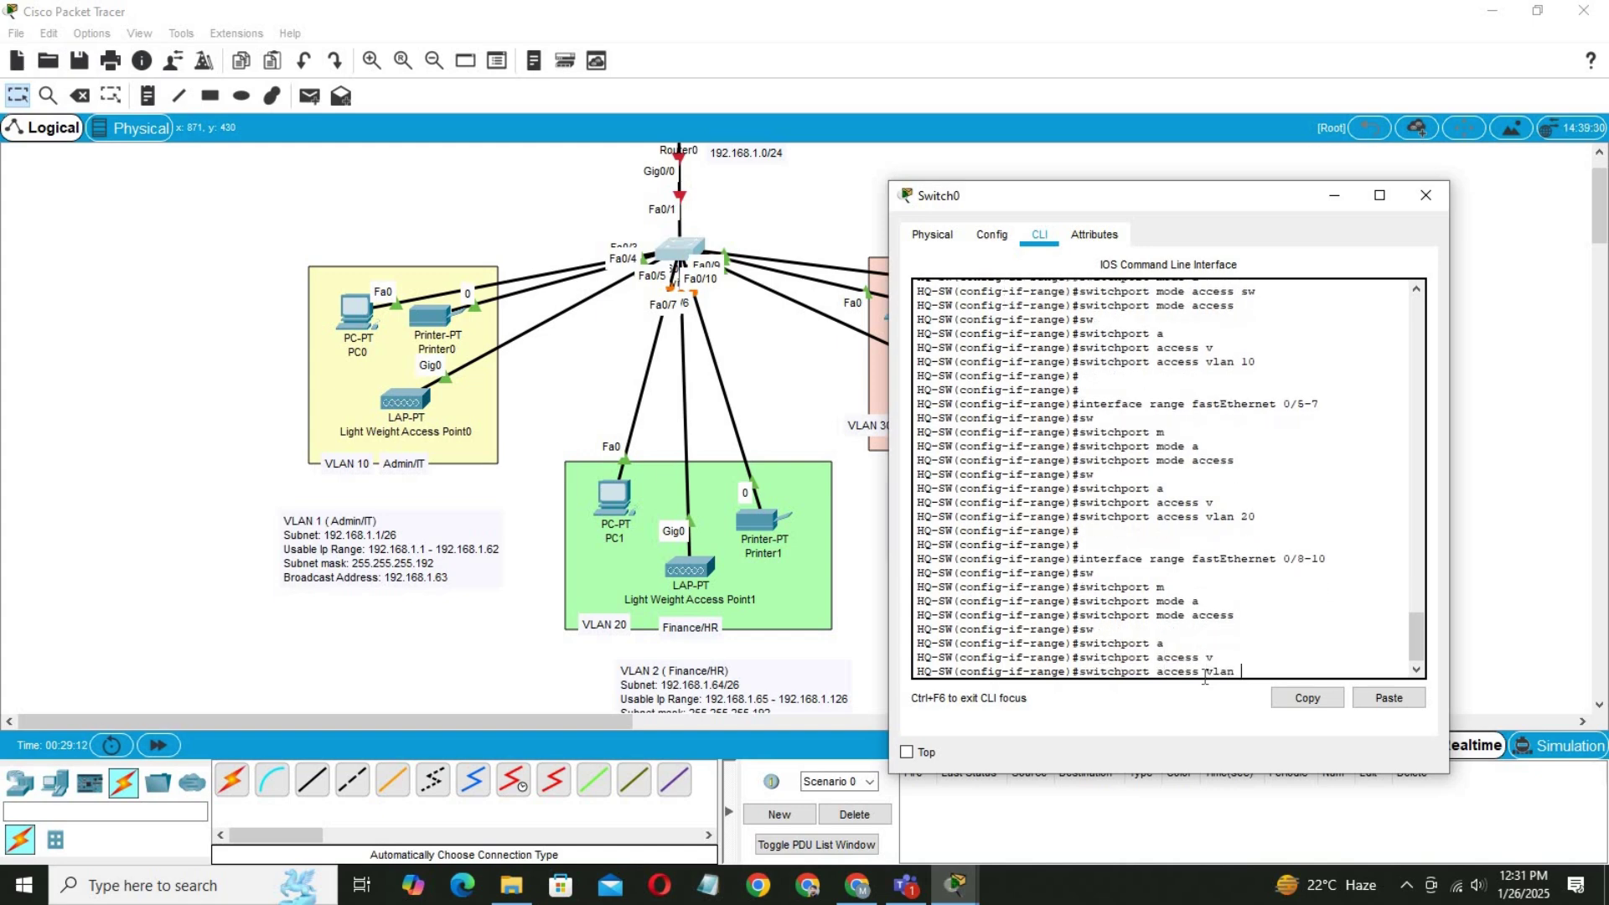
{"action": "type", "text": "30"}
{"action": "key", "text": "Return"}
{"action": "key", "text": "Return"}
{"action": "key", "text": "Return"}
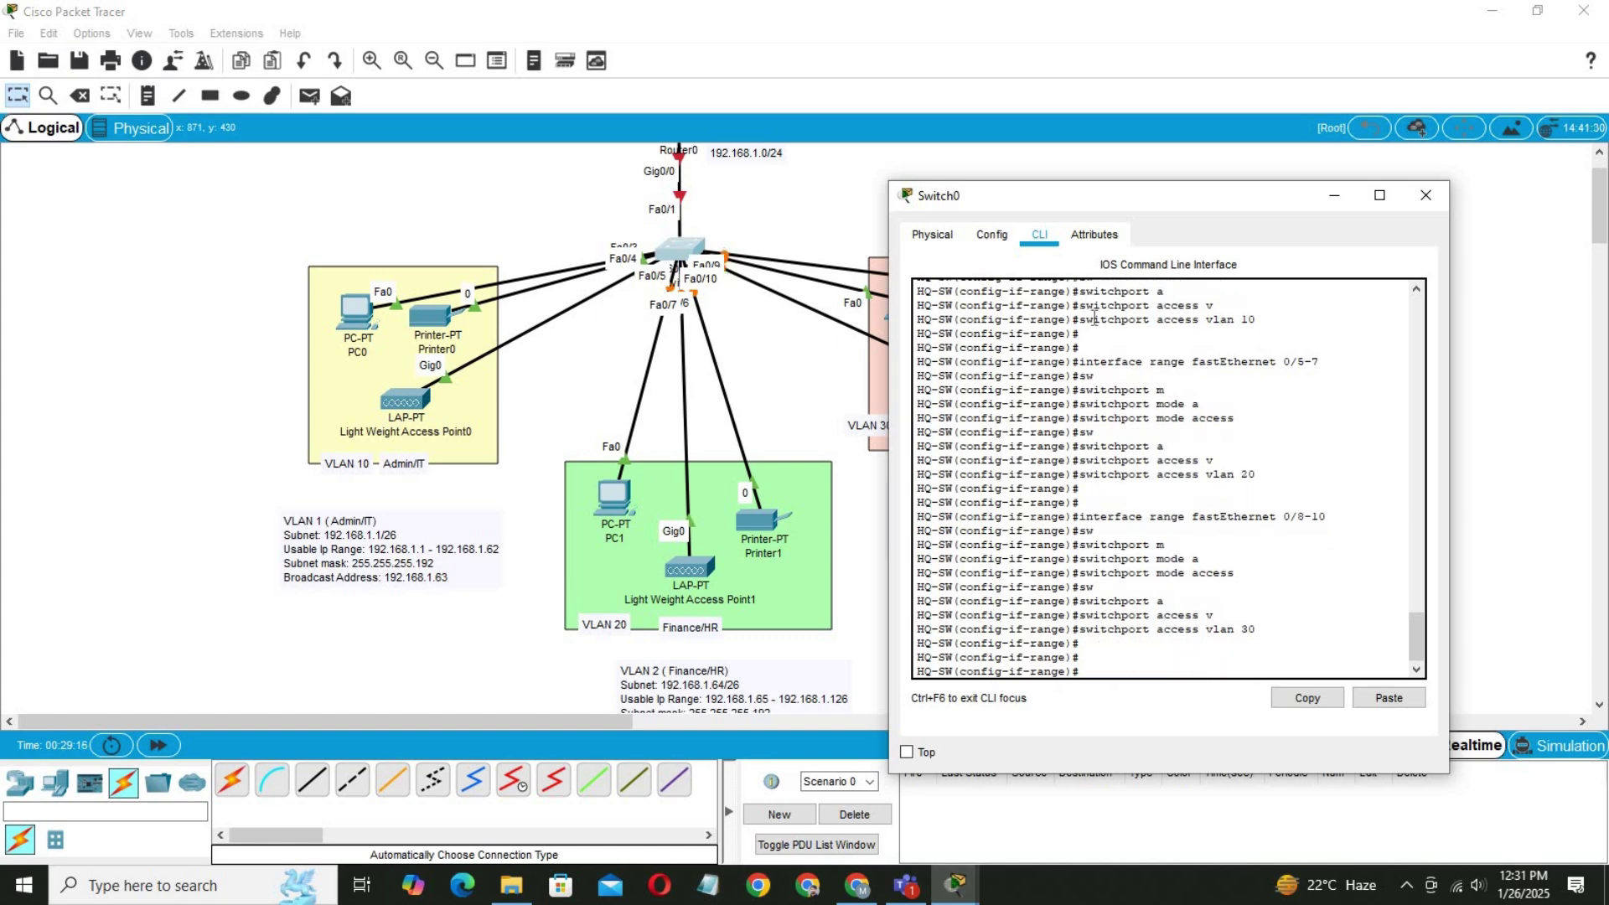
{"action": "key", "text": "alt+F4"}
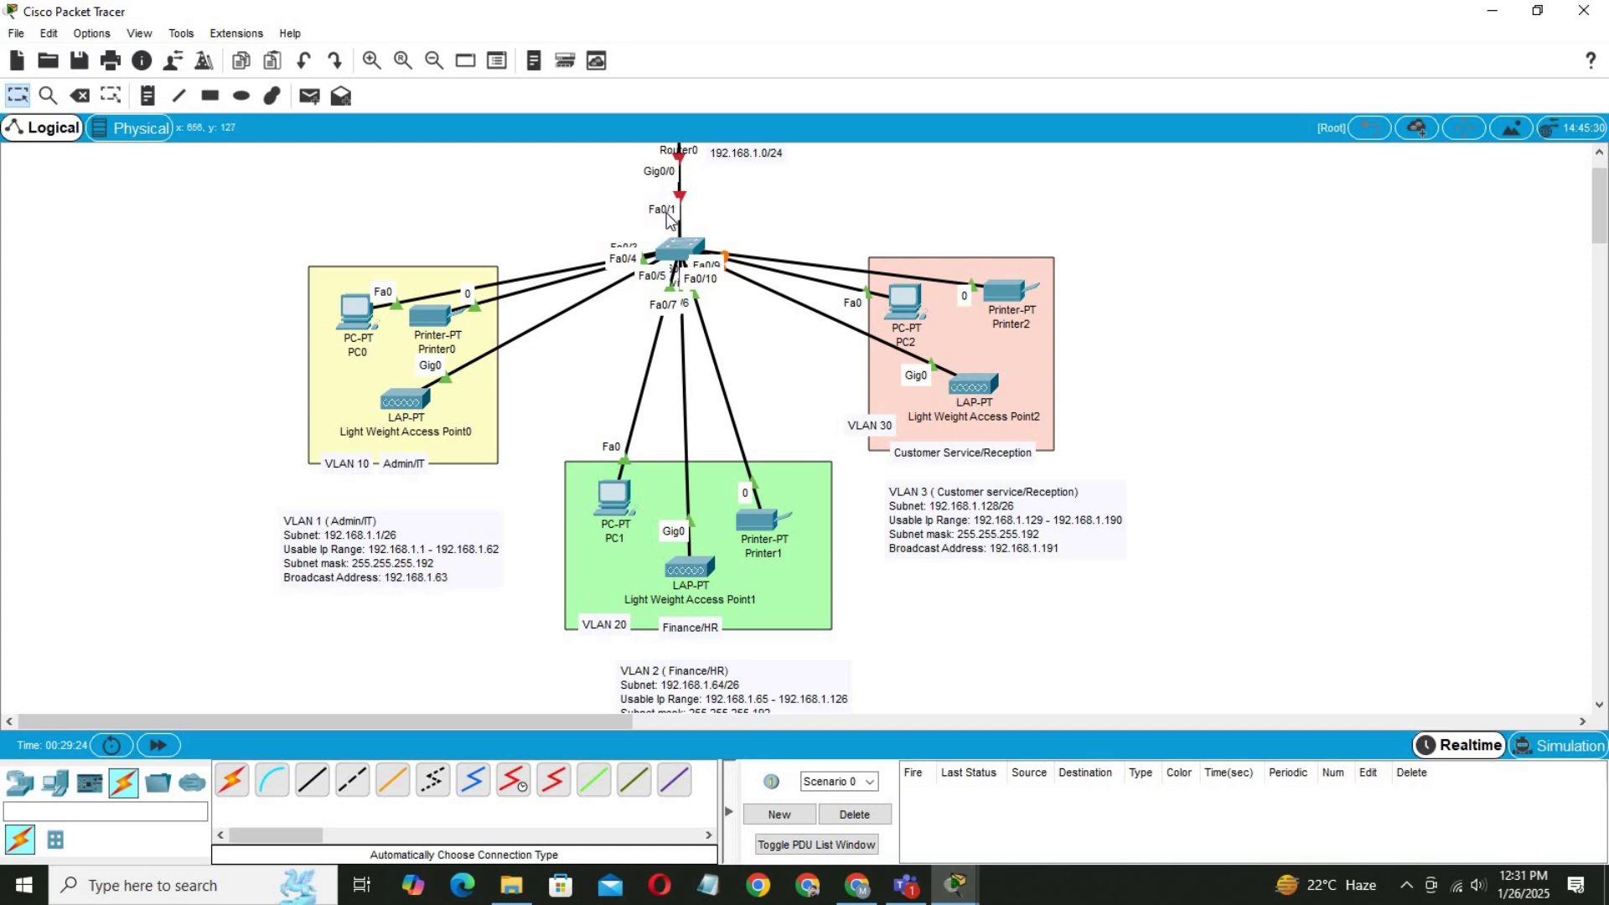
{"action": "left_click", "coordinate": [683, 252]}
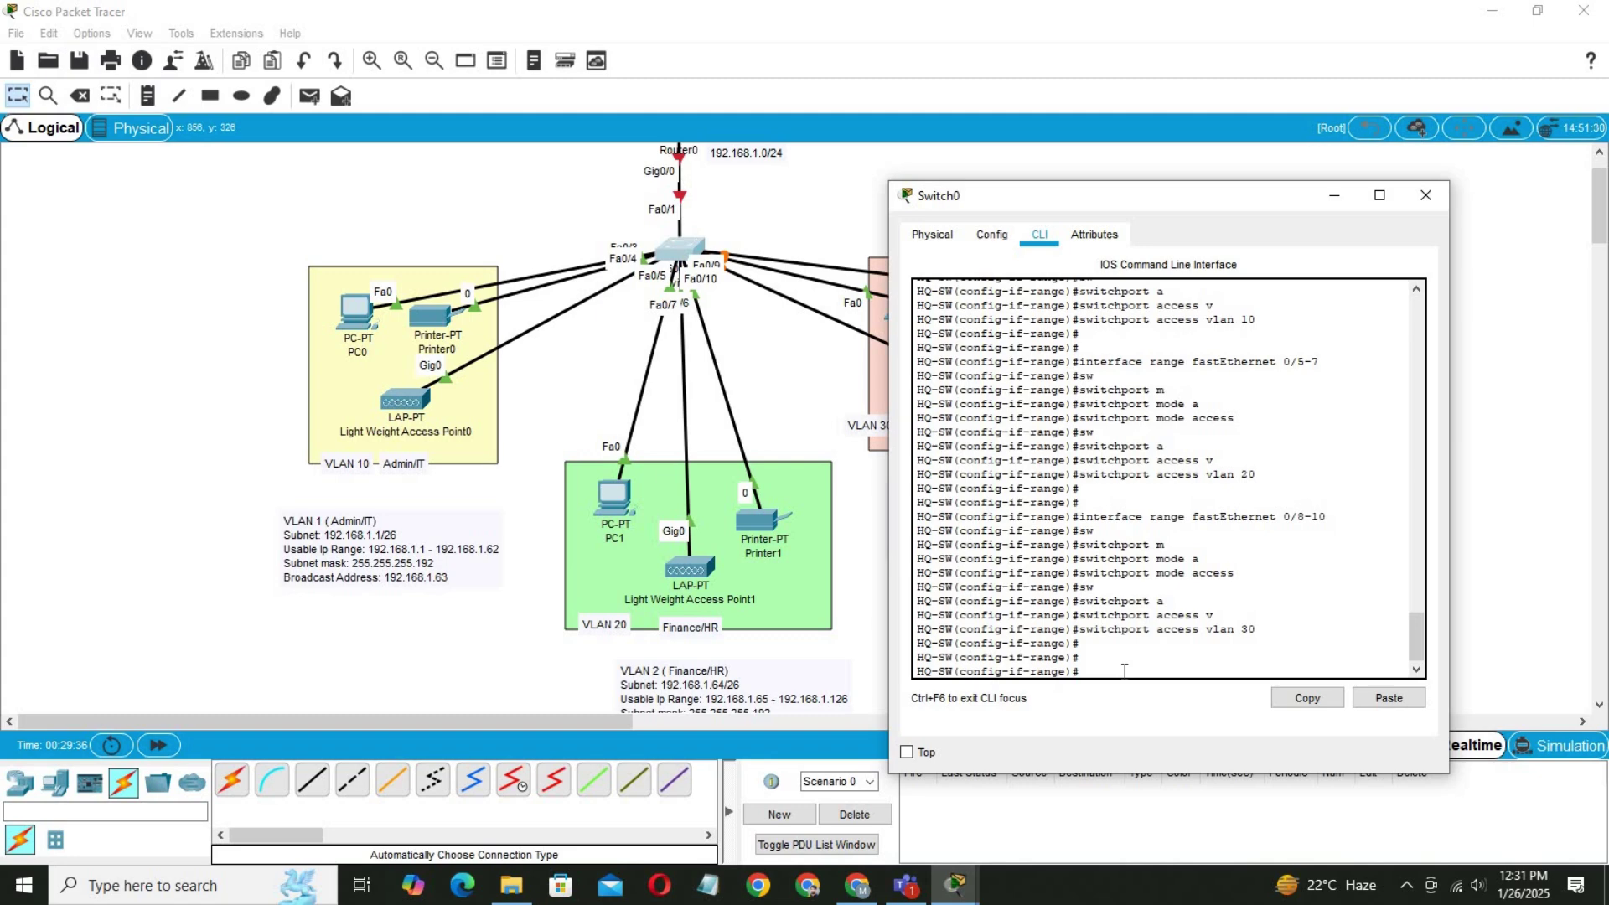
Leave the interface range configuration and select interface FastEthernet 0/1.
{"action": "type", "text": "exit"}
{"action": "key", "text": "Return"}
{"action": "type", "text": "ig)#i"}
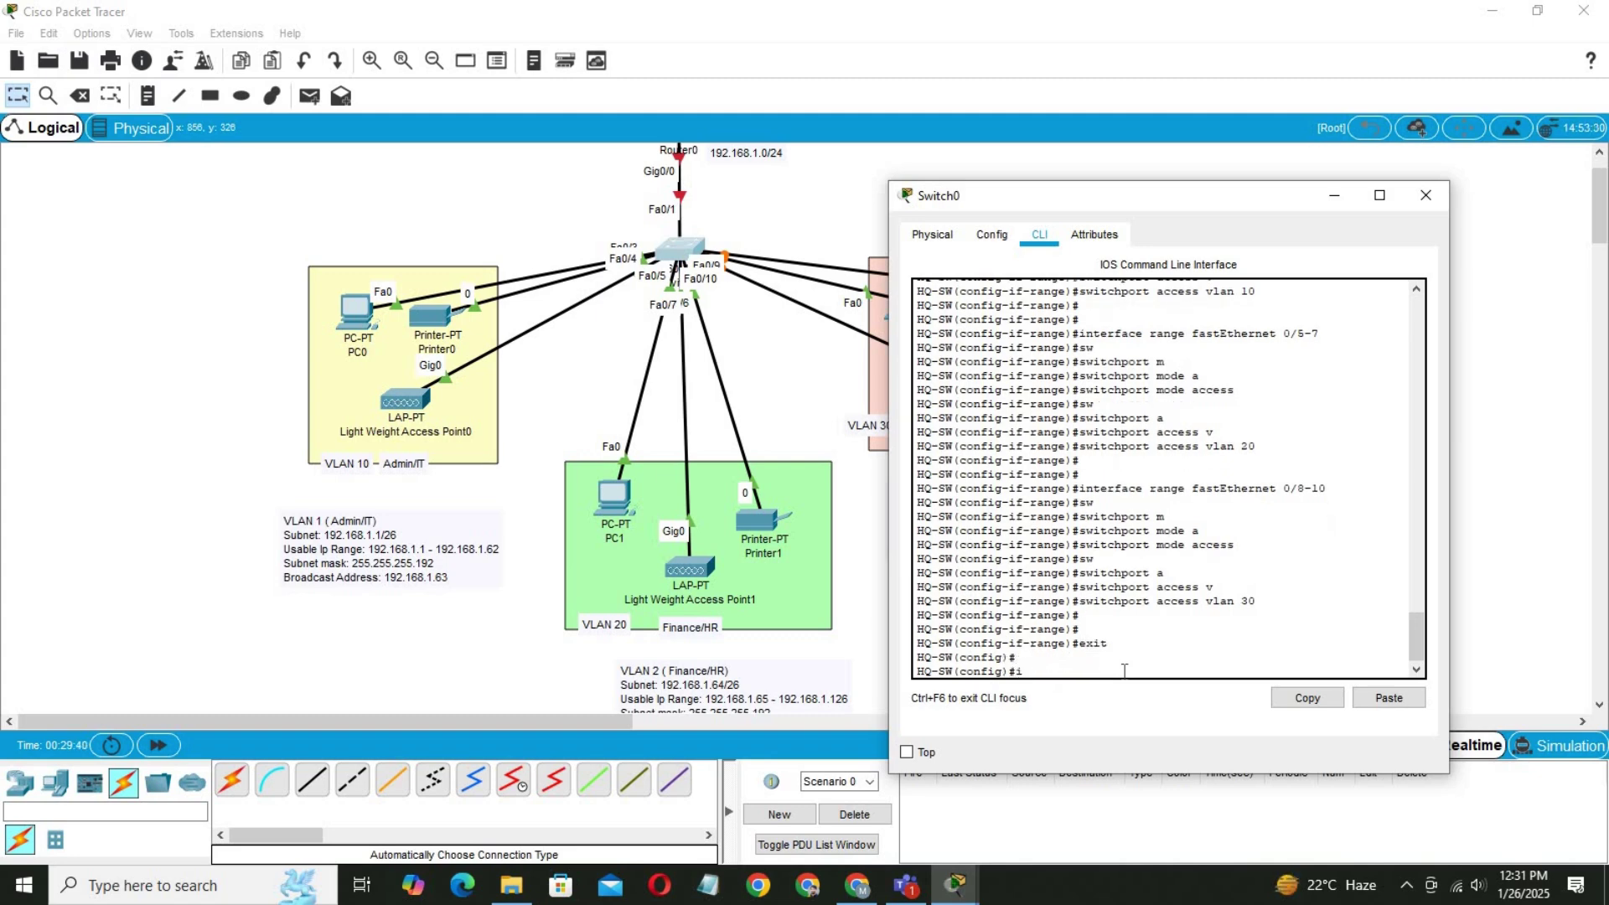
{"action": "type", "text": "n"}
{"action": "key", "text": "Tab"}
{"action": "type", "text": "f"}
{"action": "key", "text": "Tab"}
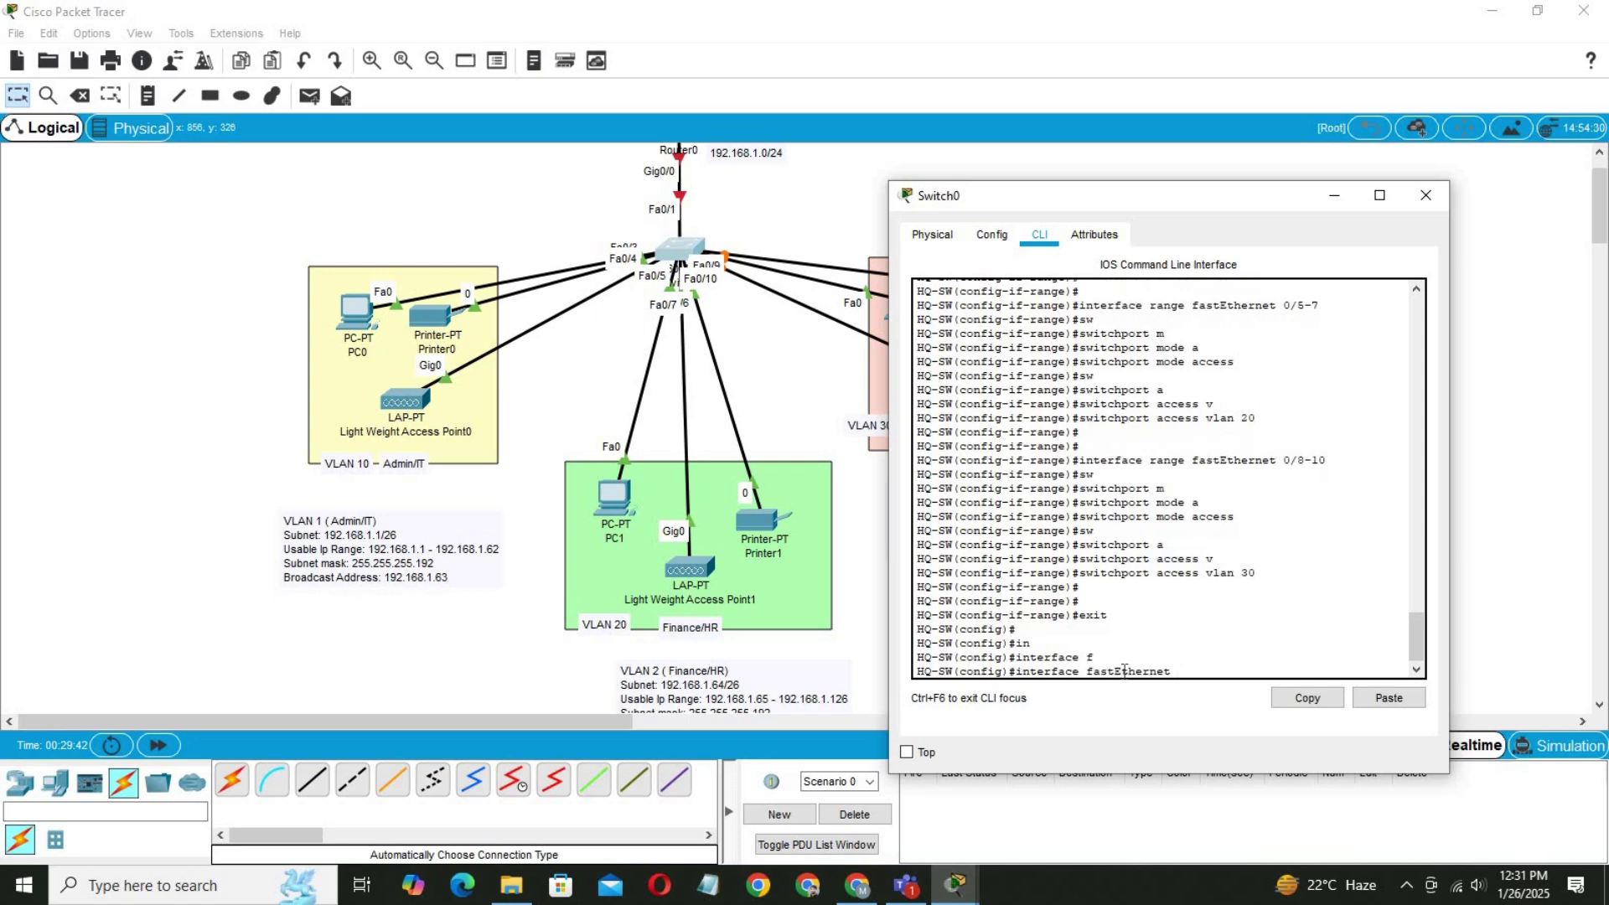
{"action": "type", "text": "0/1"}
{"action": "key", "text": "Return"}
Set Fa0/1 to switchport mode trunk and save the configuration with do wr.
{"action": "type", "text": "sw"}
{"action": "key", "text": "Tab"}
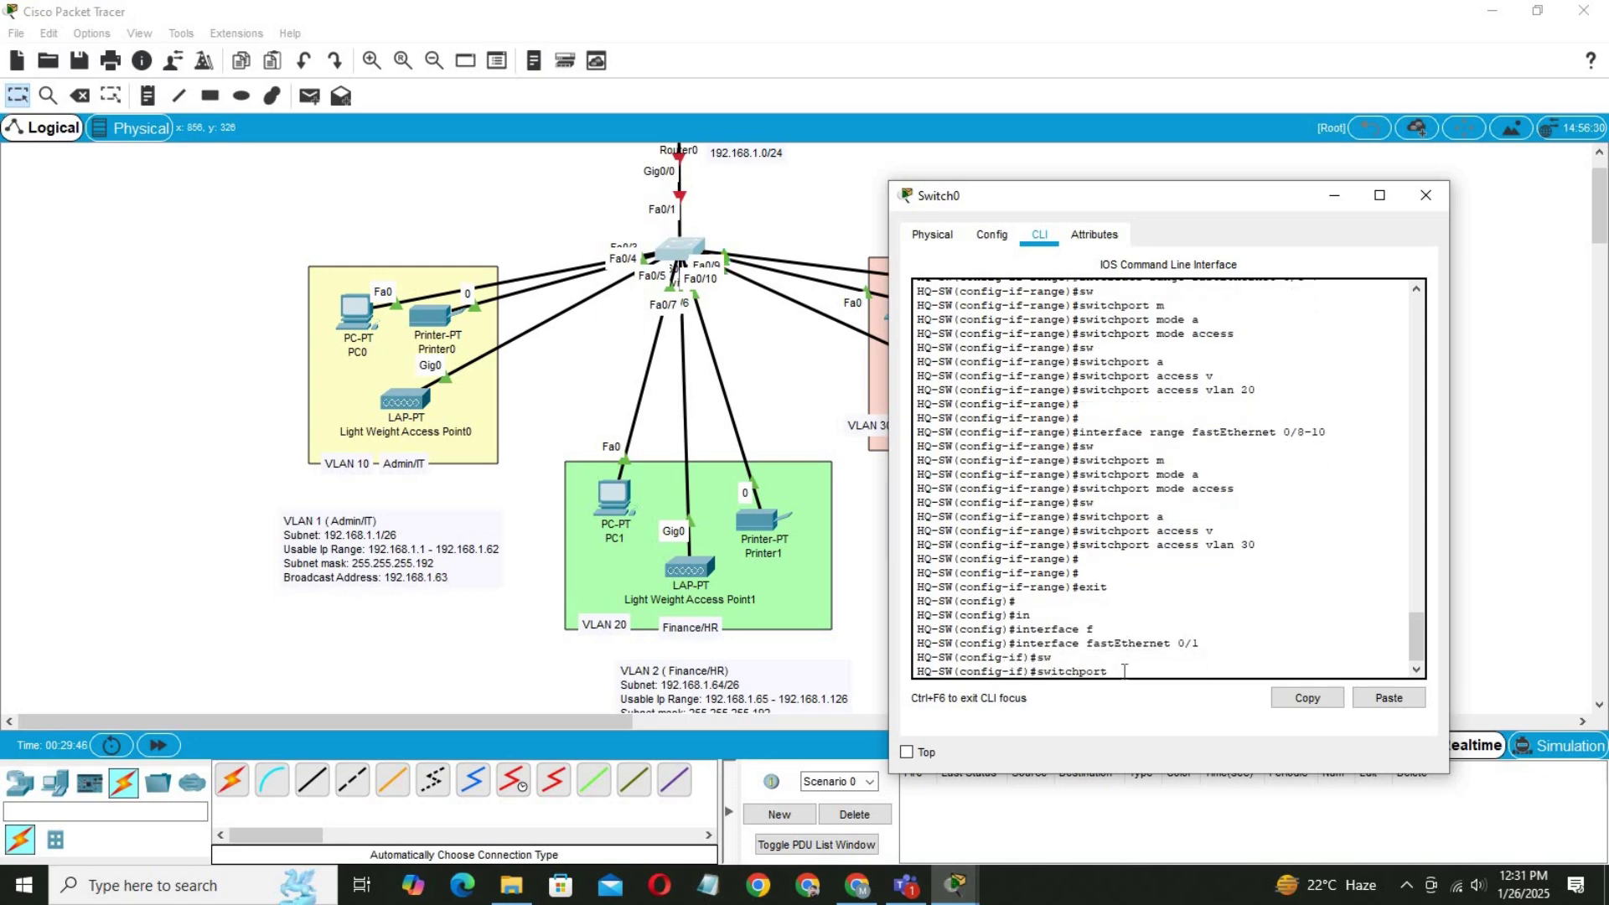
{"action": "type", "text": "m"}
{"action": "key", "text": "Tab"}
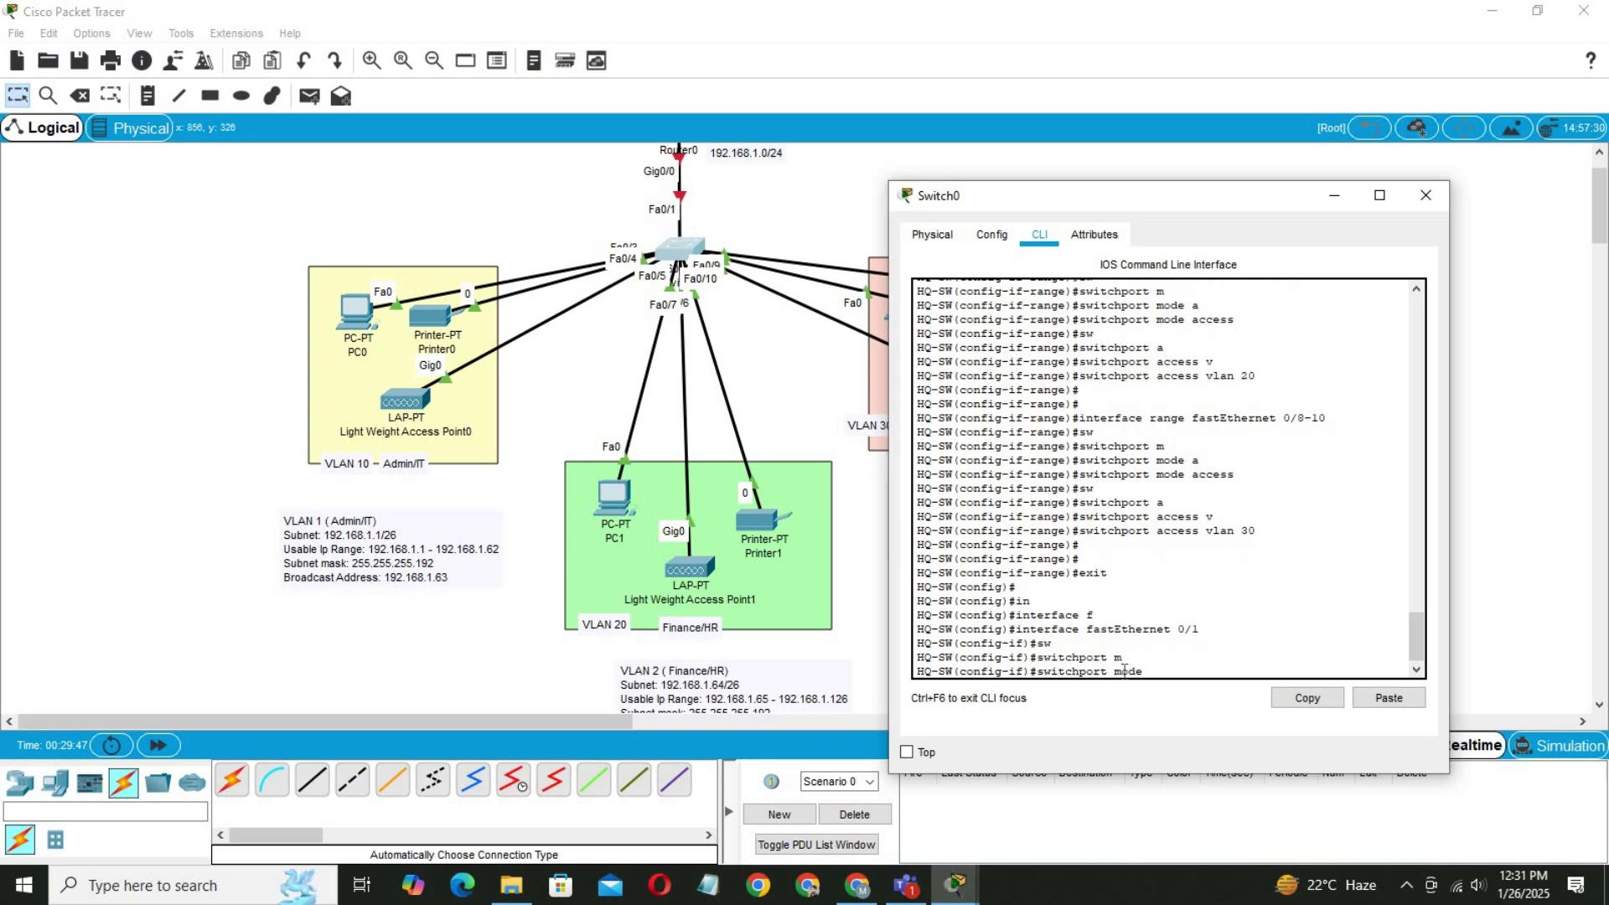
{"action": "type", "text": "tr"}
{"action": "key", "text": "Tab"}
{"action": "key", "text": "Return"}
{"action": "key", "text": "Return"}
{"action": "key", "text": "Return"}
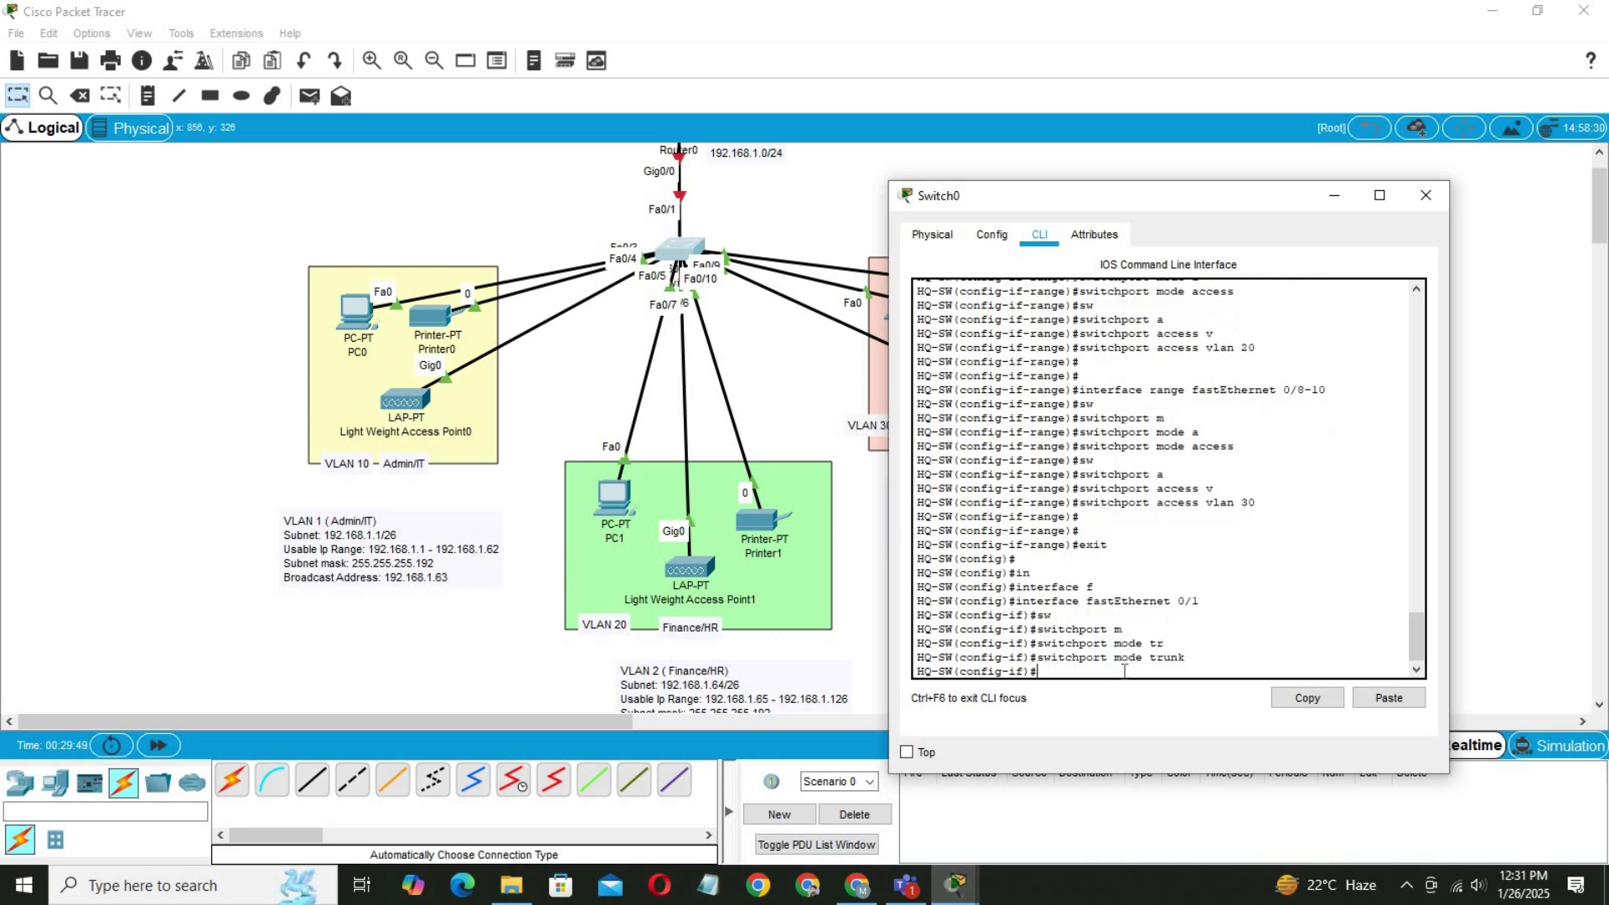
{"action": "type", "text": "do w"}
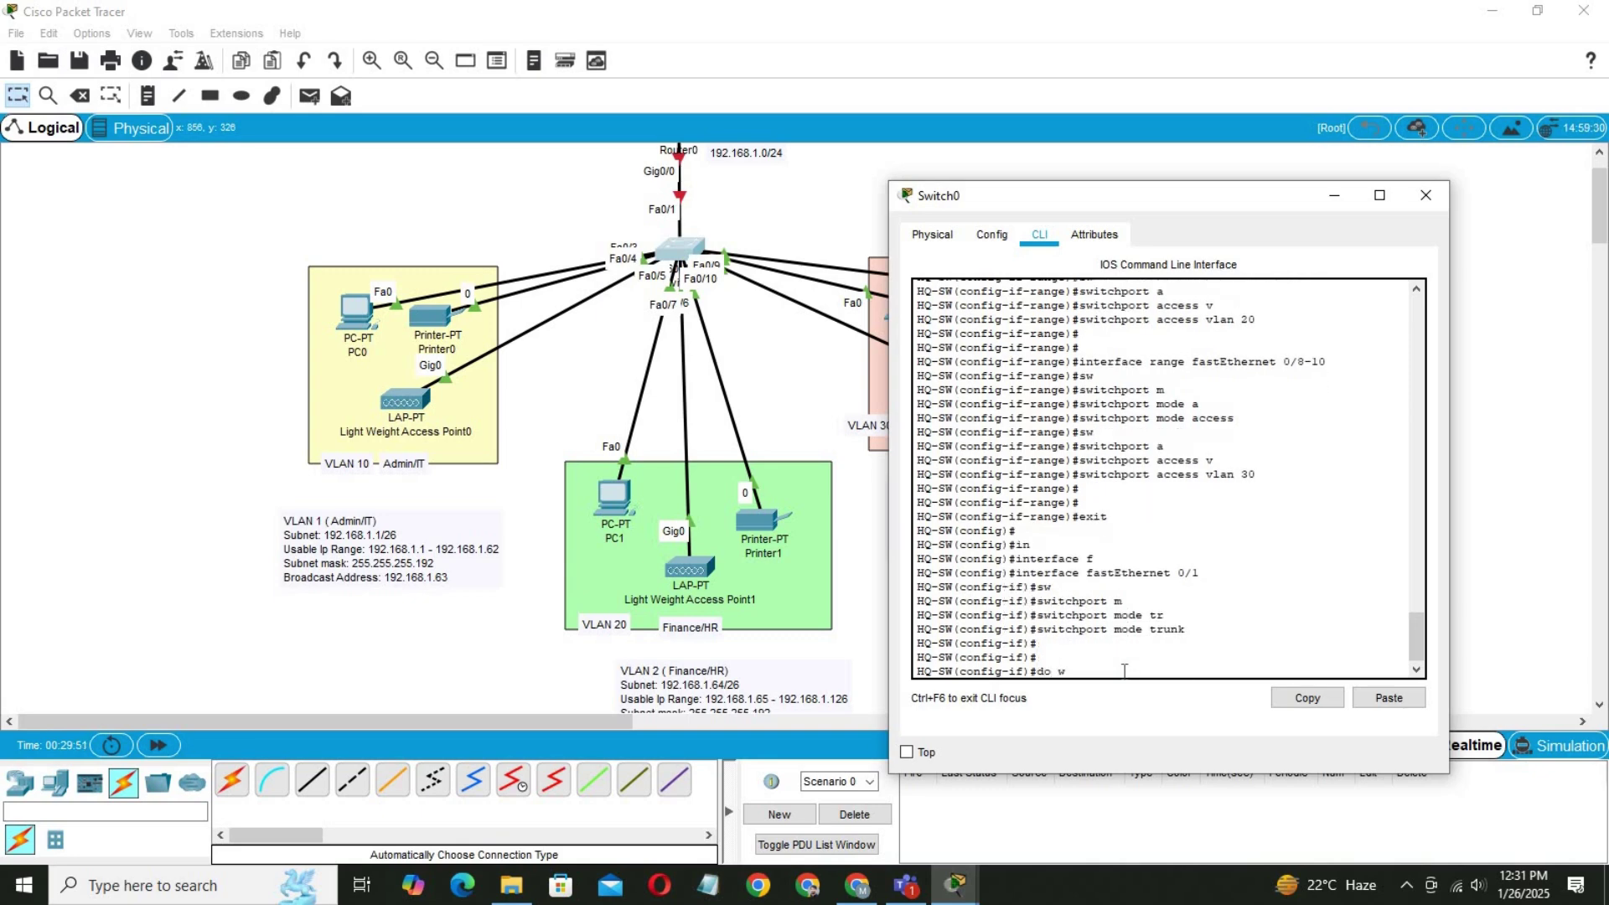
{"action": "type", "text": "r"}
{"action": "key", "text": "Return"}
{"action": "key", "text": "Return"}
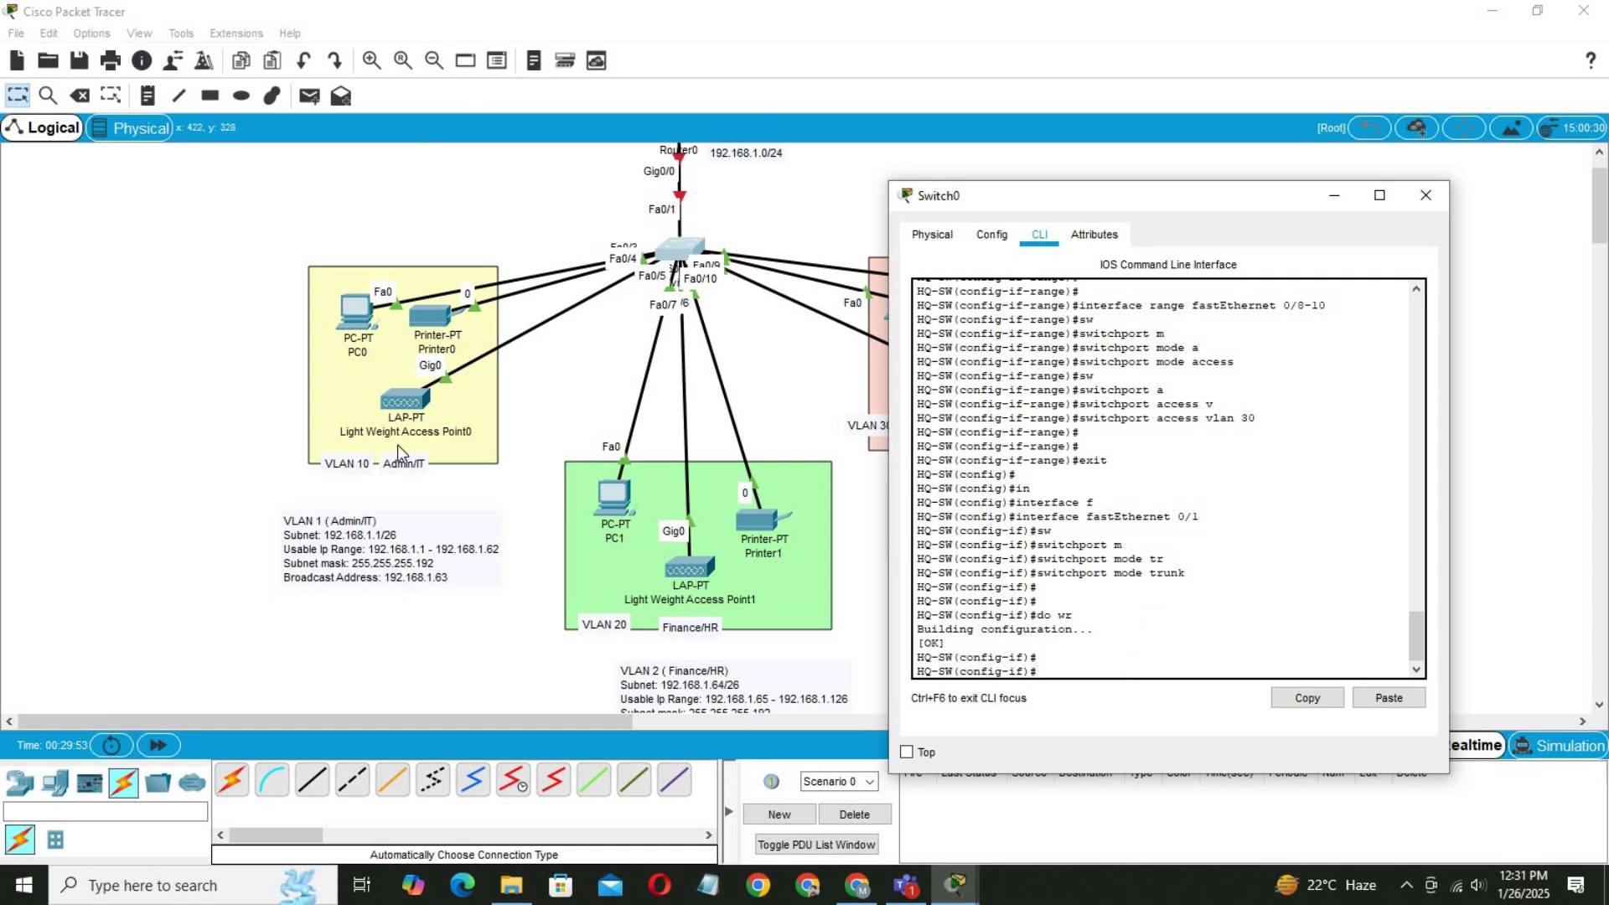
Close Switch0 and open Router0's CLI, declining initial setup and entering global configuration mode.
{"action": "left_click", "coordinate": [1426, 194]}
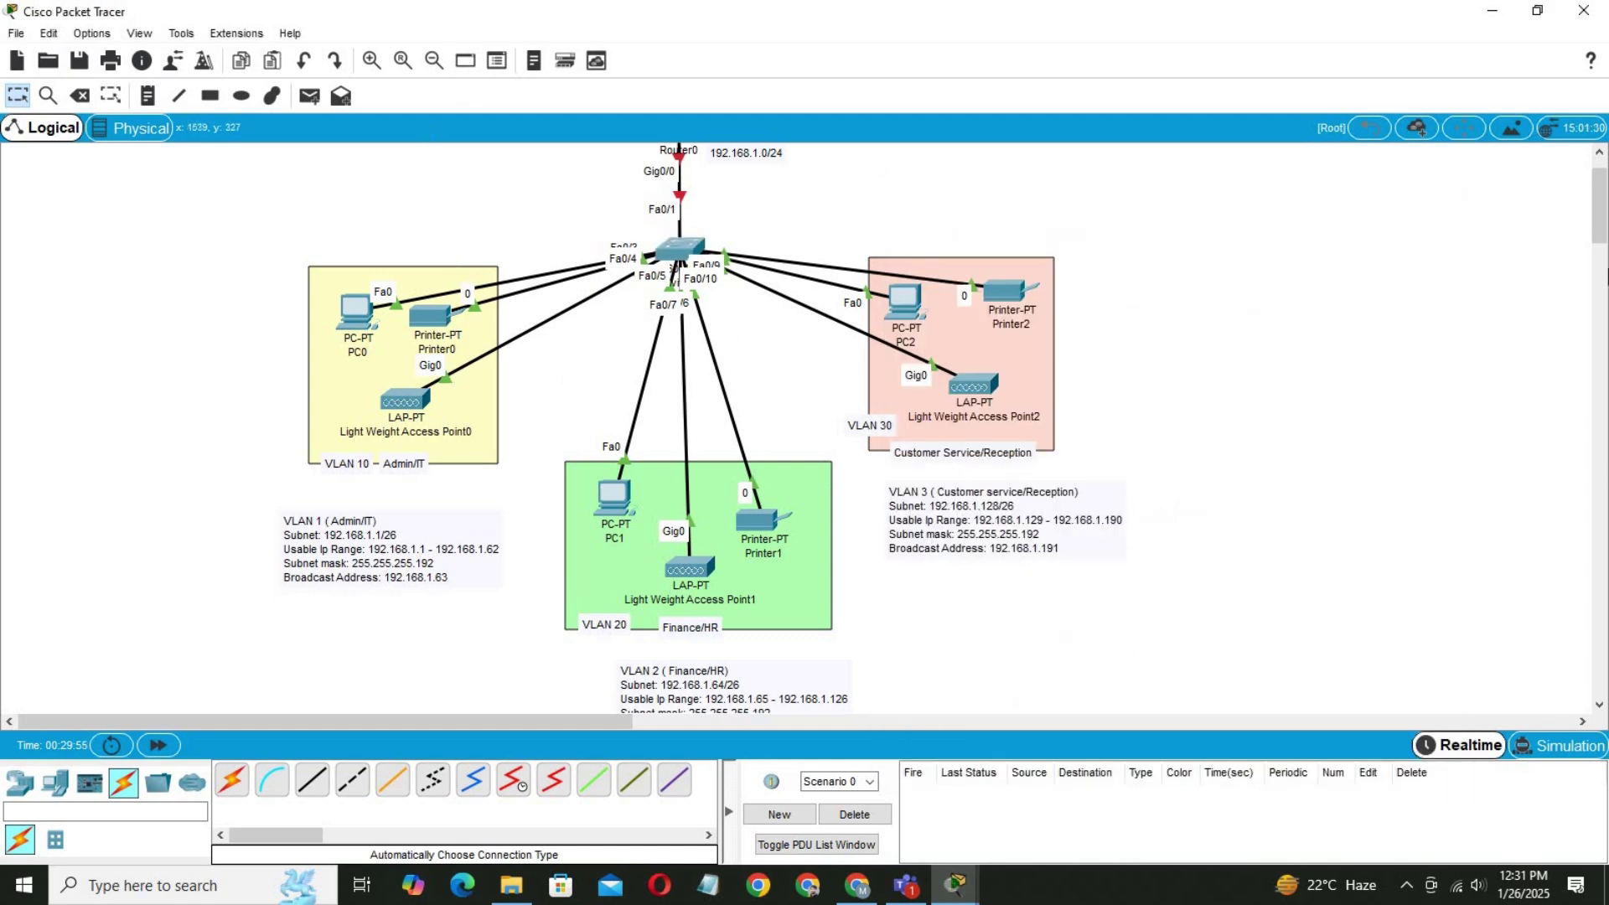
{"action": "scroll", "coordinate": [574, 234], "scroll_direction": "up", "scroll_amount": 1}
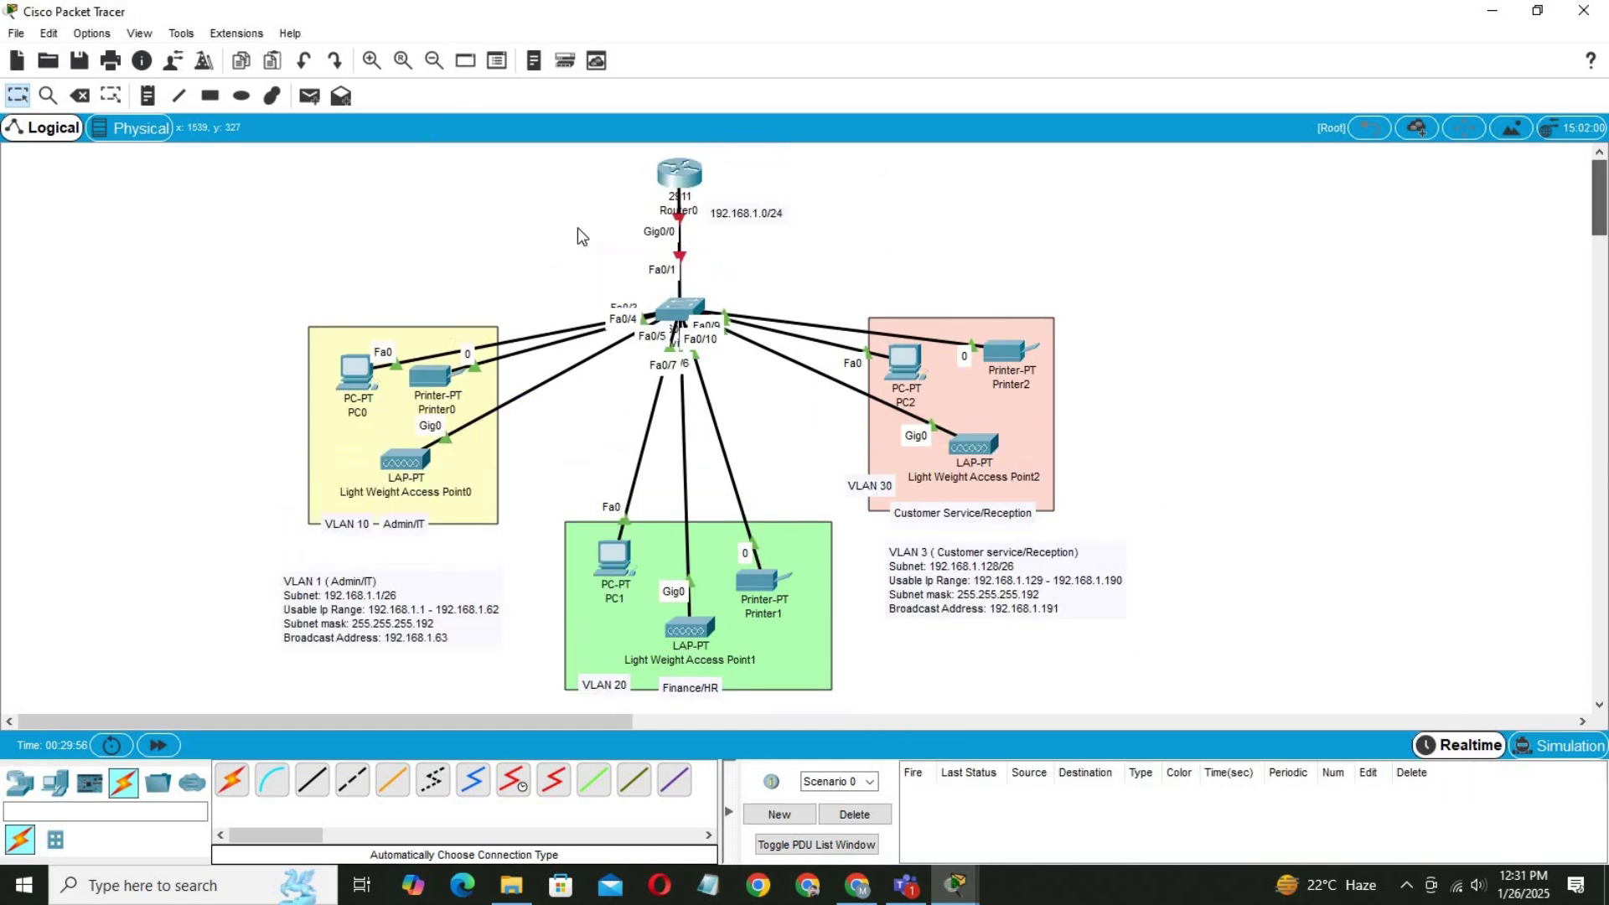
{"action": "left_click", "coordinate": [683, 178]}
{"action": "left_click_drag", "start_coordinate": [722, 168], "coordinate": [1043, 180]}
{"action": "left_click", "coordinate": [997, 217]}
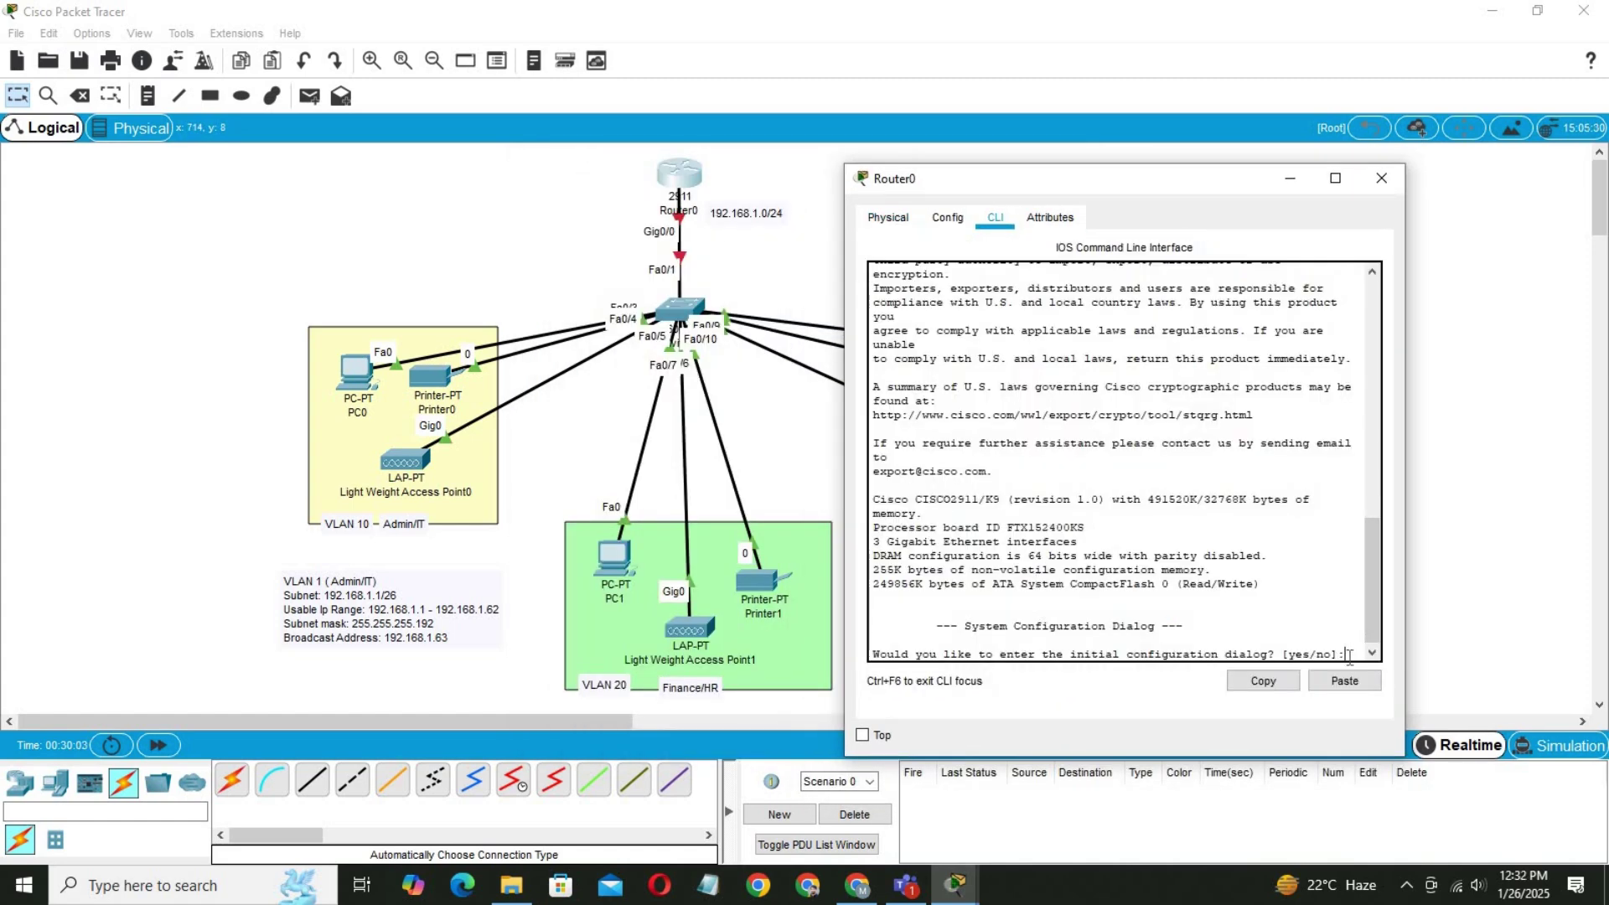
{"action": "type", "text": "no"}
{"action": "key", "text": "Return"}
{"action": "key", "text": "Return"}
{"action": "key", "text": "Return"}
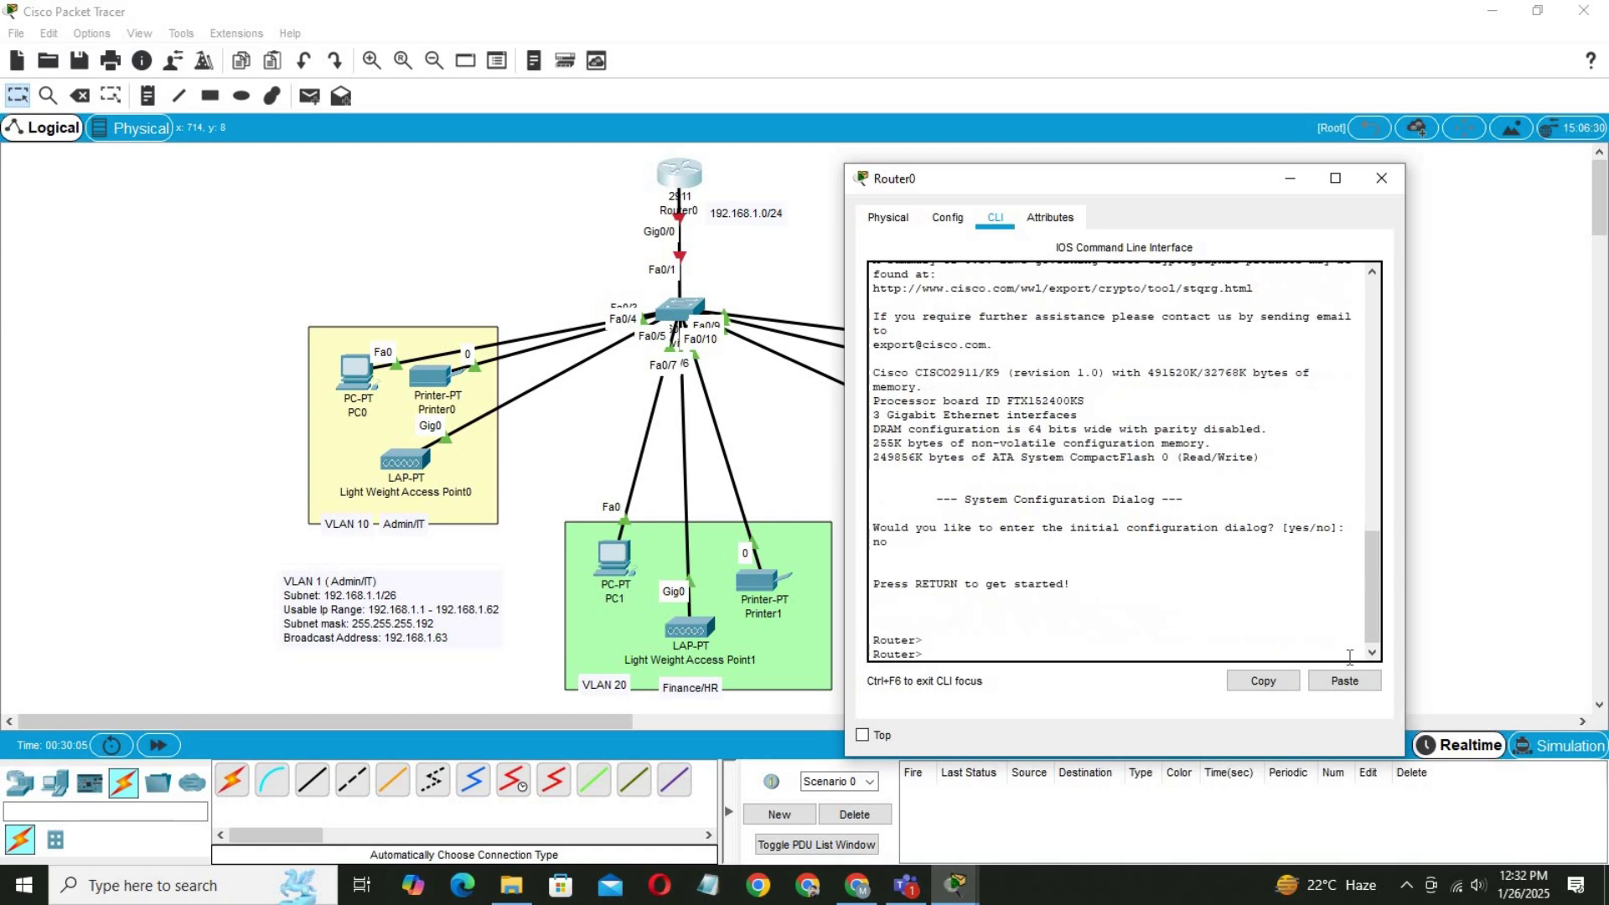
{"action": "type", "text": "en"}
{"action": "key", "text": "Return"}
{"action": "type", "text": "co"}
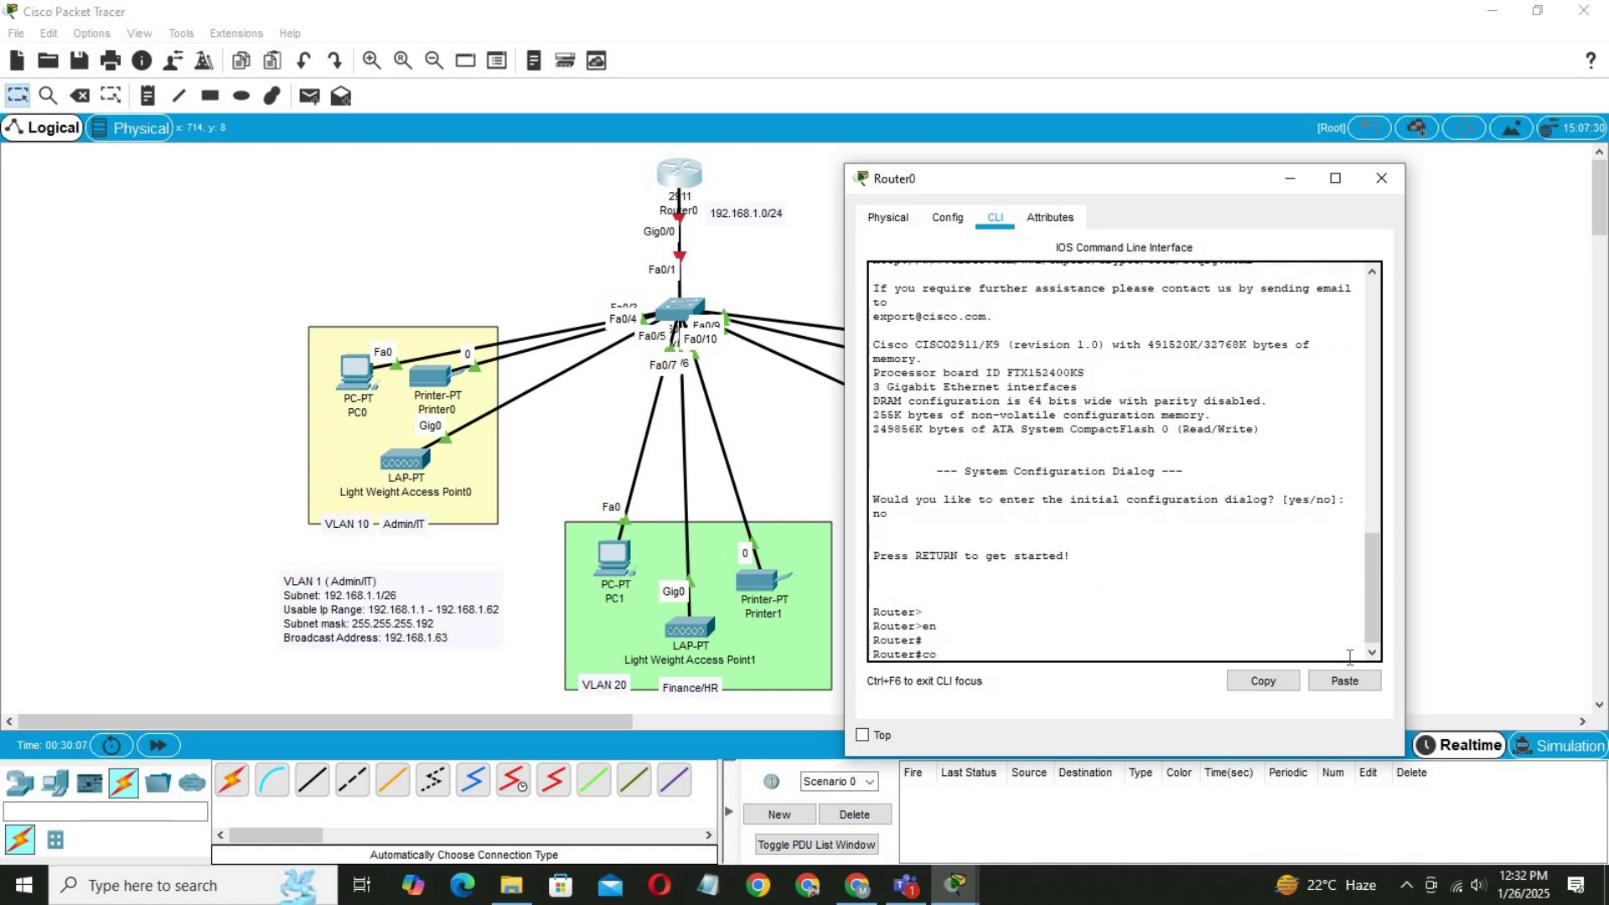
{"action": "type", "text": "nf t"}
{"action": "key", "text": "Return"}
{"action": "key", "text": "Return"}
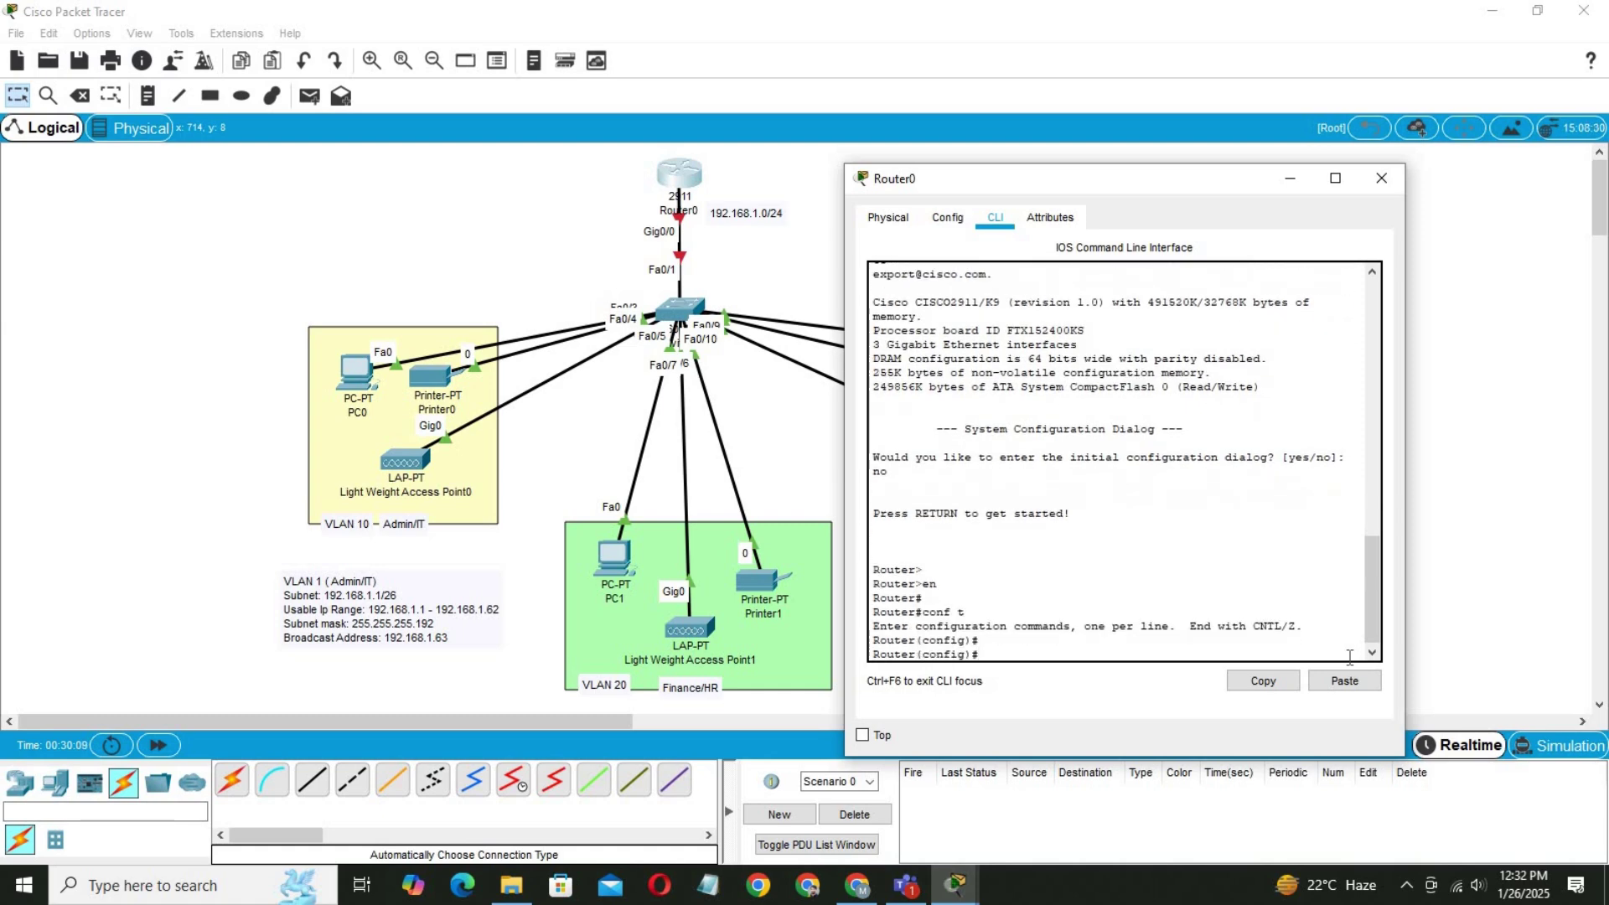
Bring up interface Gig0/0 with no shutdown, then return to global configuration.
{"action": "type", "text": "in"}
{"action": "key", "text": "Tab"}
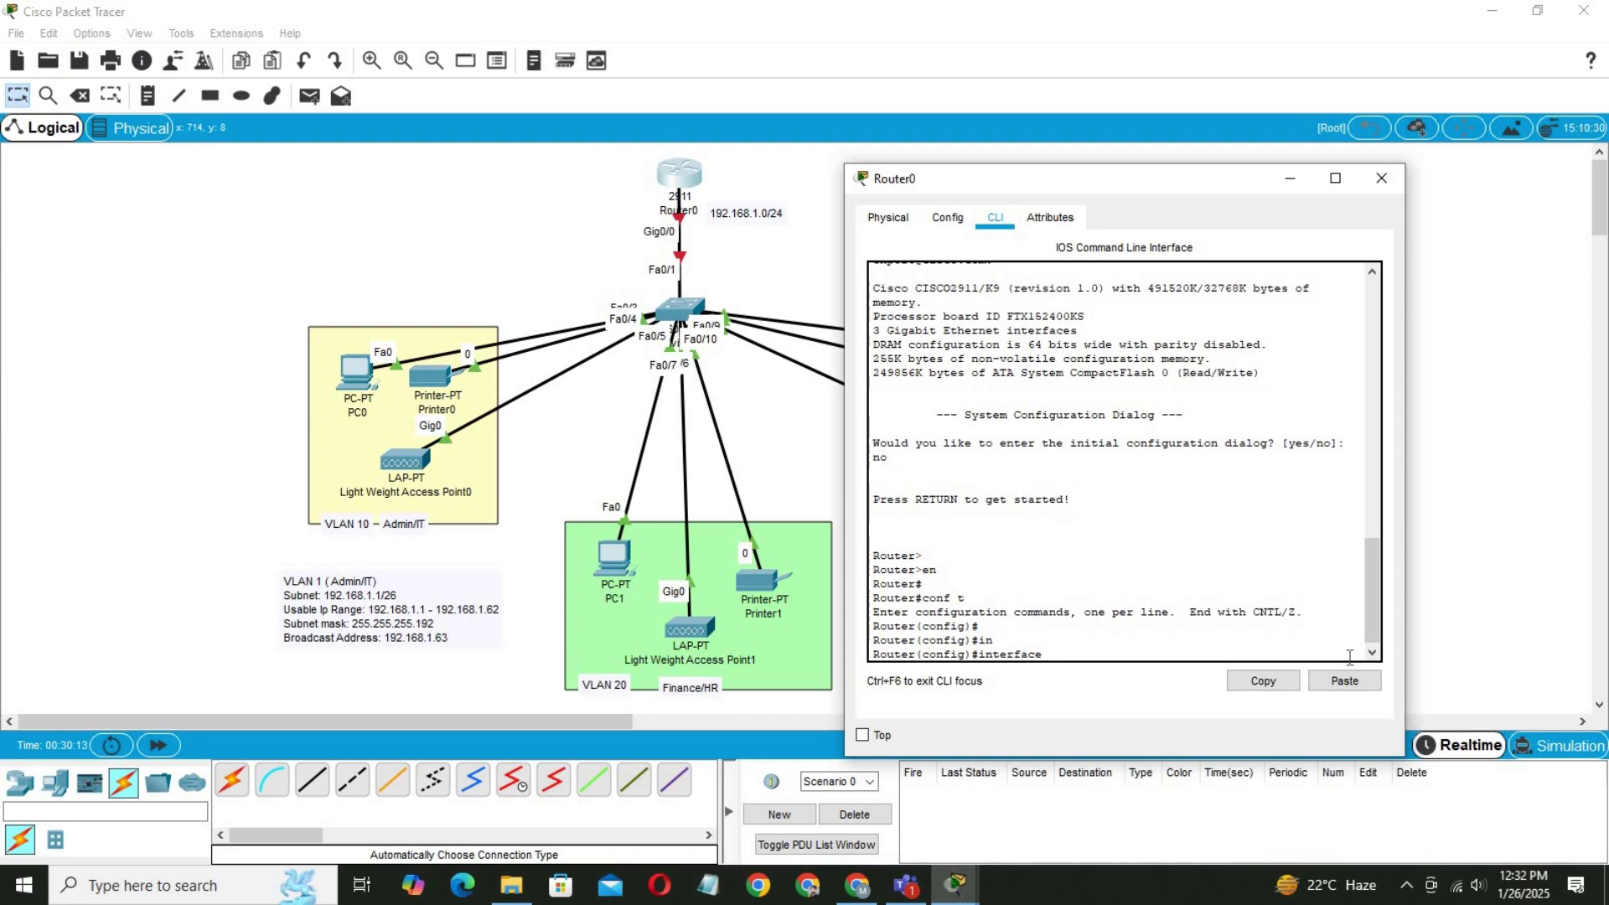
{"action": "type", "text": "f"}
{"action": "key", "text": "Tab"}
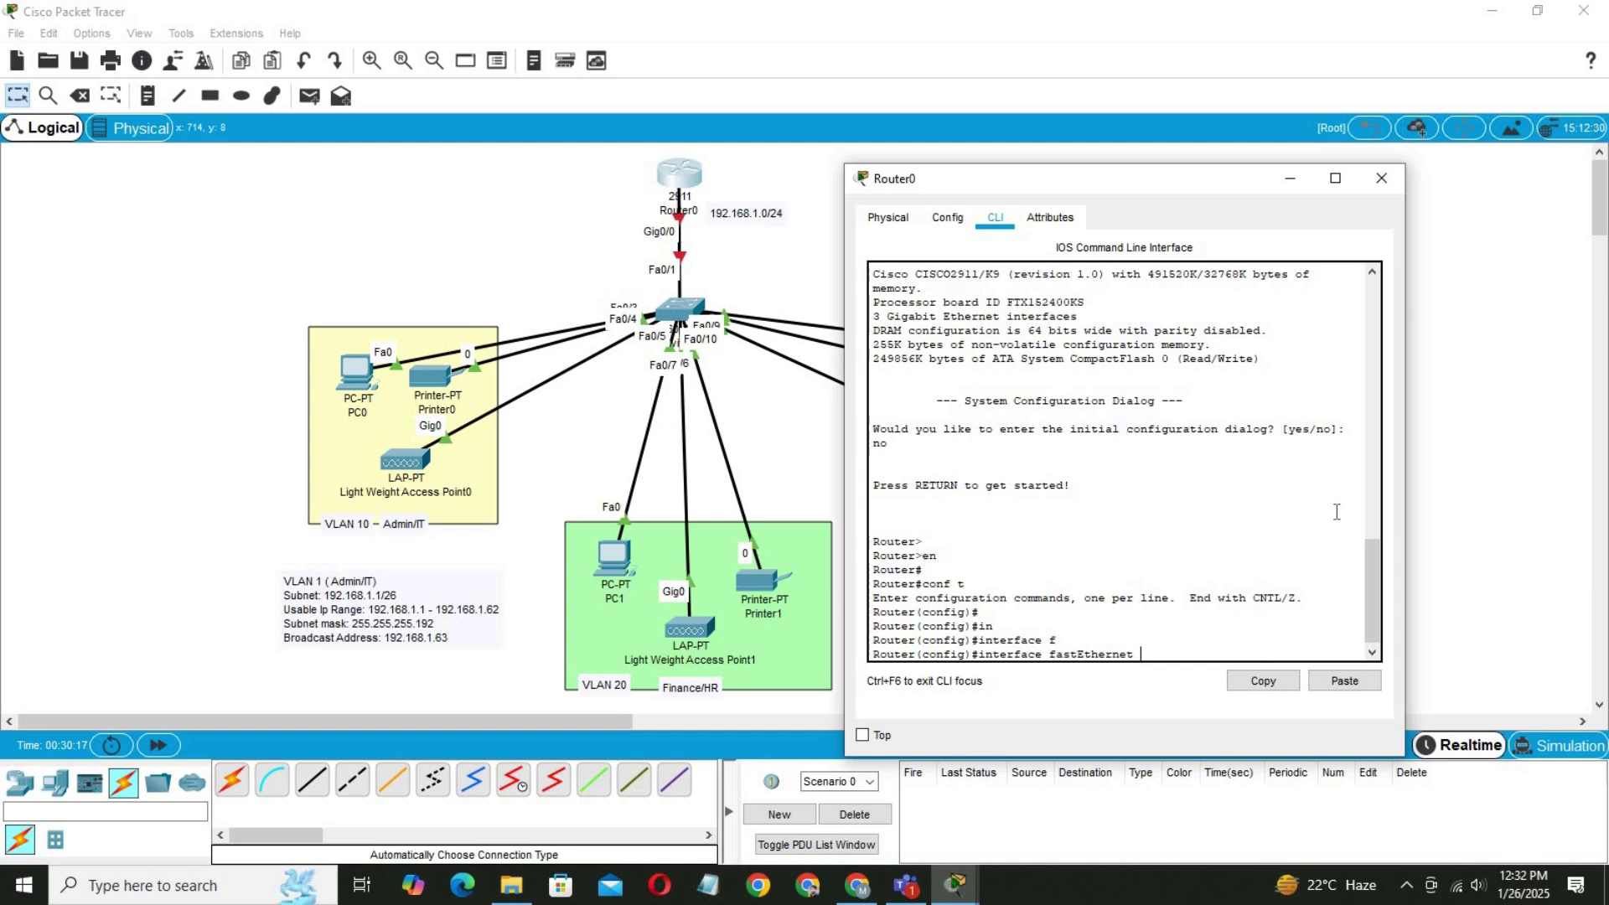
{"action": "key", "text": "BackSpace"}
{"action": "key", "text": "BackSpace"}
{"action": "key", "text": "BackSpace"}
{"action": "key", "text": "BackSpace"}
{"action": "key", "text": "BackSpace"}
{"action": "key", "text": "BackSpace"}
{"action": "key", "text": "BackSpace"}
{"action": "key", "text": "BackSpace"}
{"action": "key", "text": "BackSpace"}
{"action": "key", "text": "BackSpace"}
{"action": "key", "text": "BackSpace"}
{"action": "key", "text": "BackSpace"}
{"action": "type", "text": "gig0/0"}
{"action": "key", "text": "Return"}
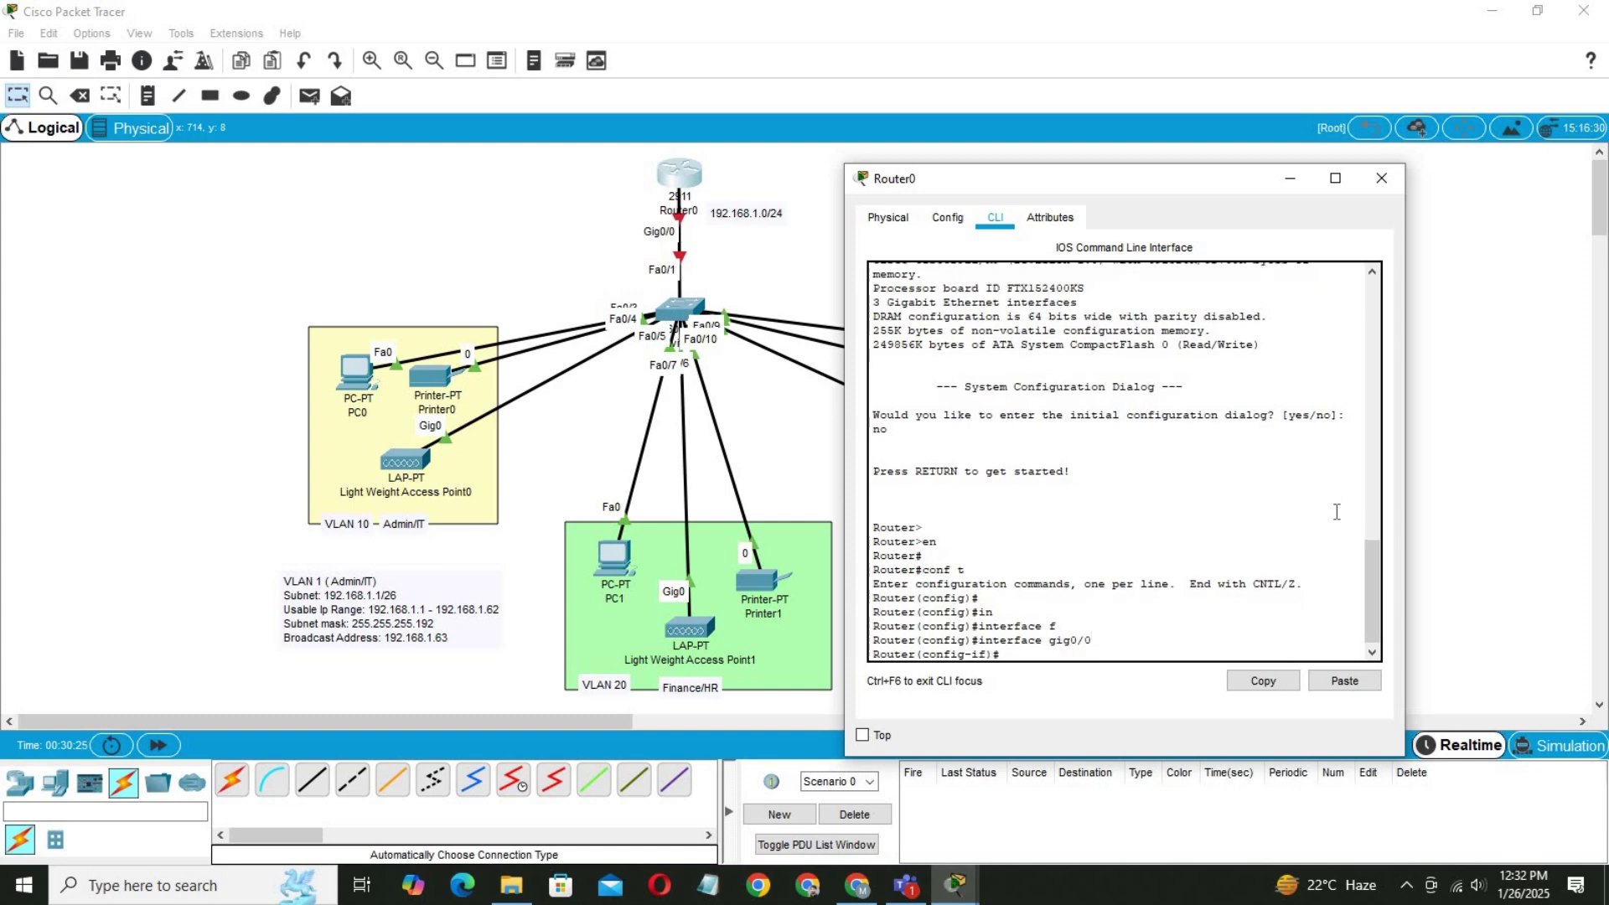
{"action": "type", "text": "no sh"}
{"action": "key", "text": "Tab"}
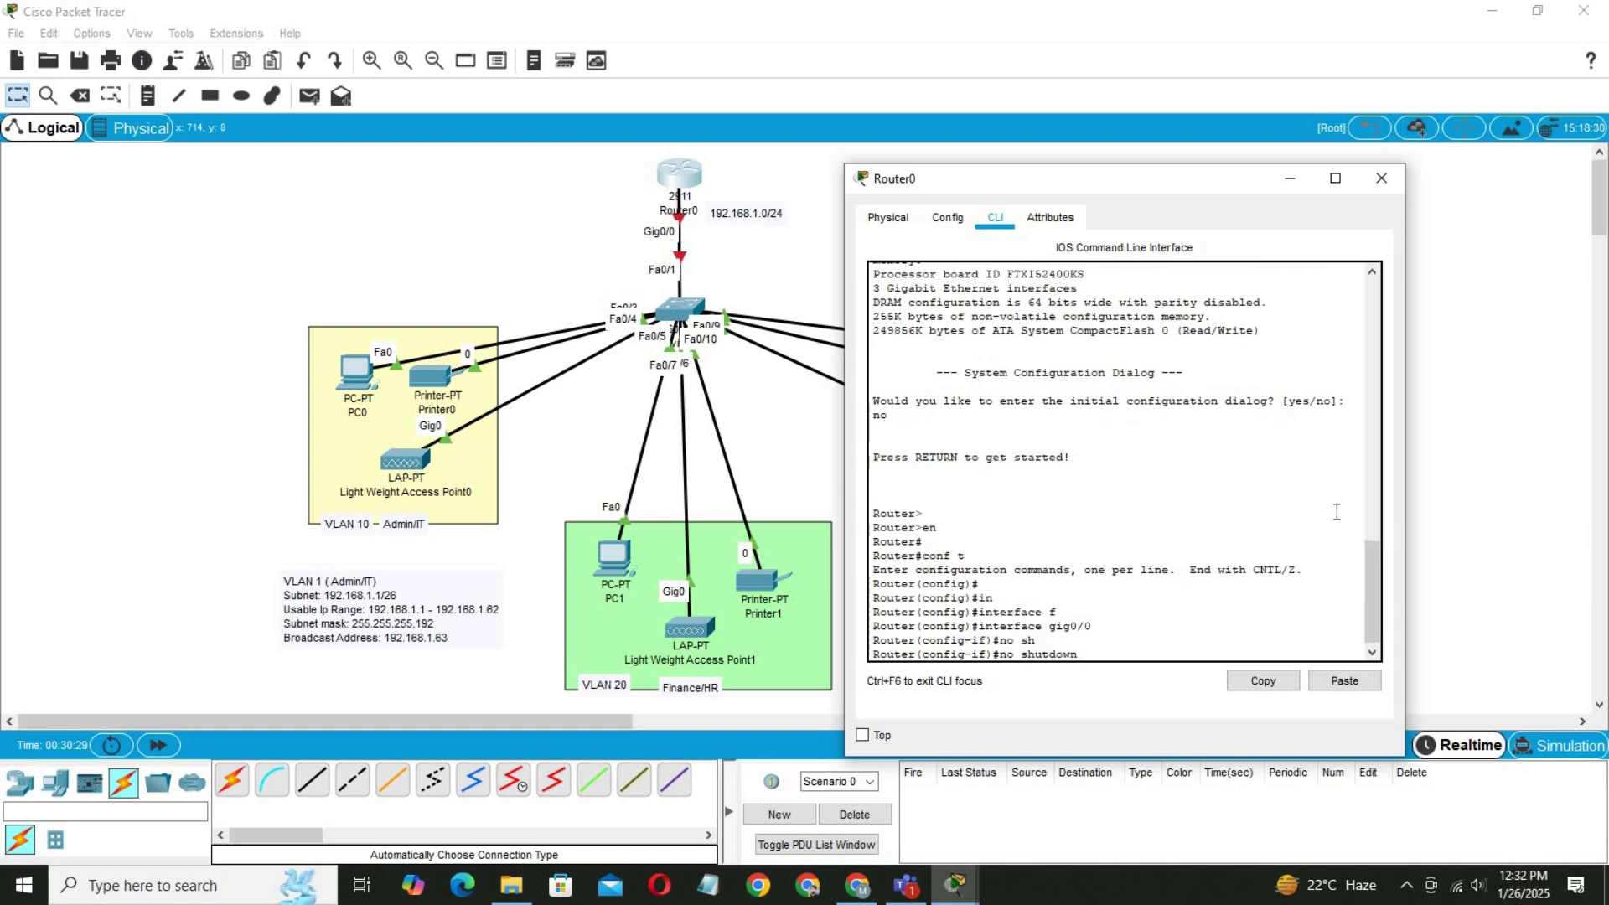
{"action": "key", "text": "Return"}
{"action": "key", "text": "Return"}
{"action": "key", "text": "Return"}
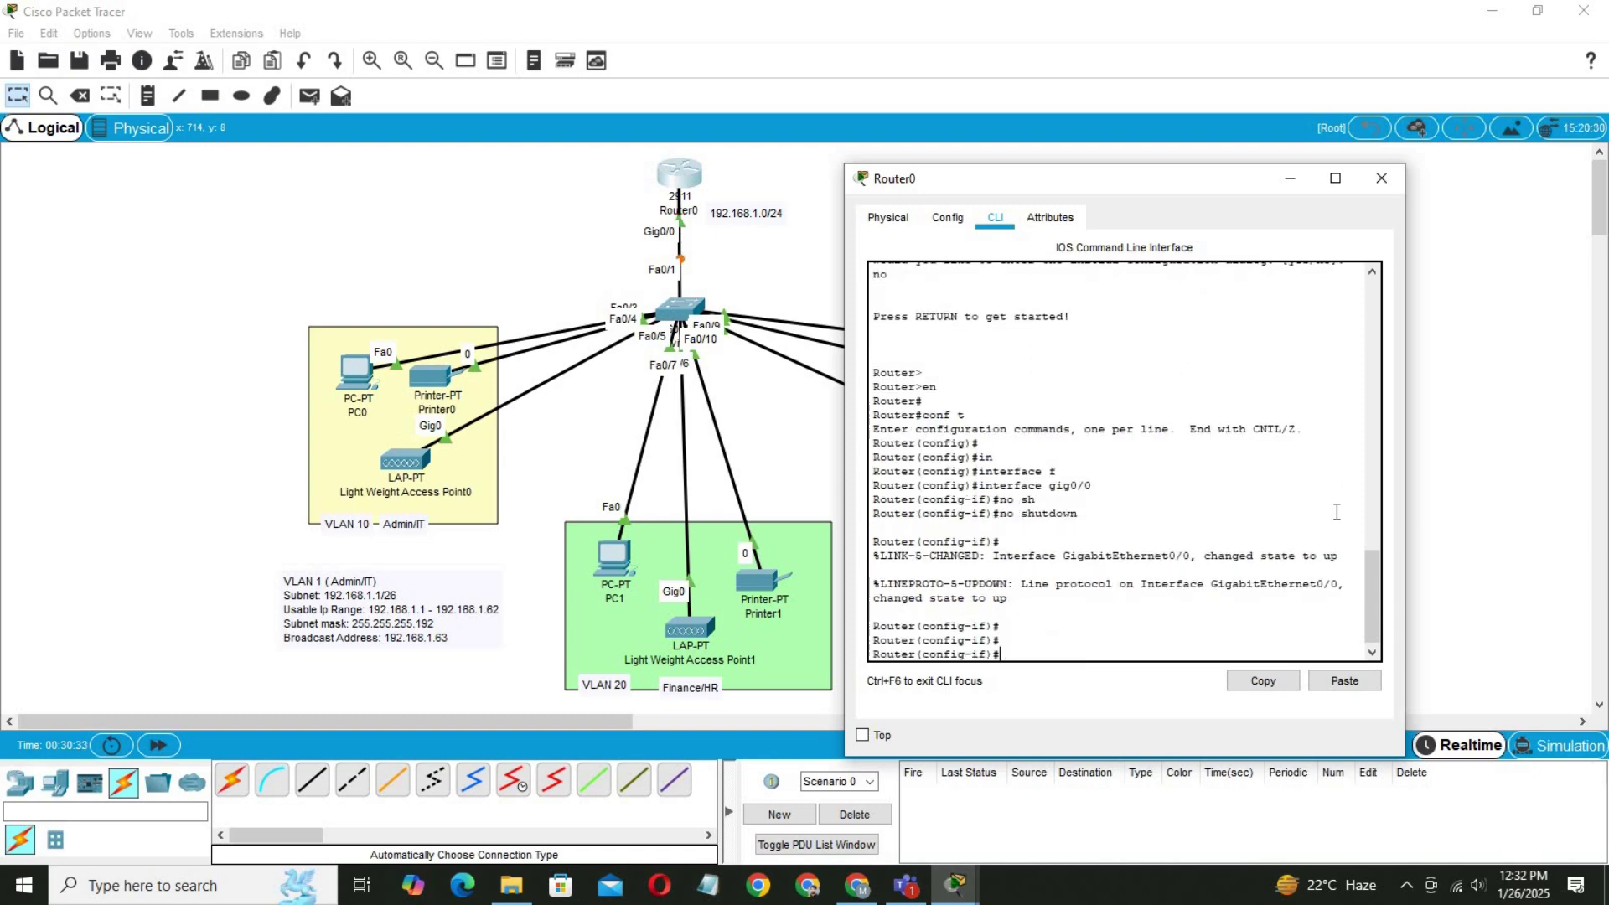
{"action": "type", "text": "exit"}
{"action": "key", "text": "Return"}
{"action": "key", "text": "Return"}
{"action": "key", "text": "Return"}
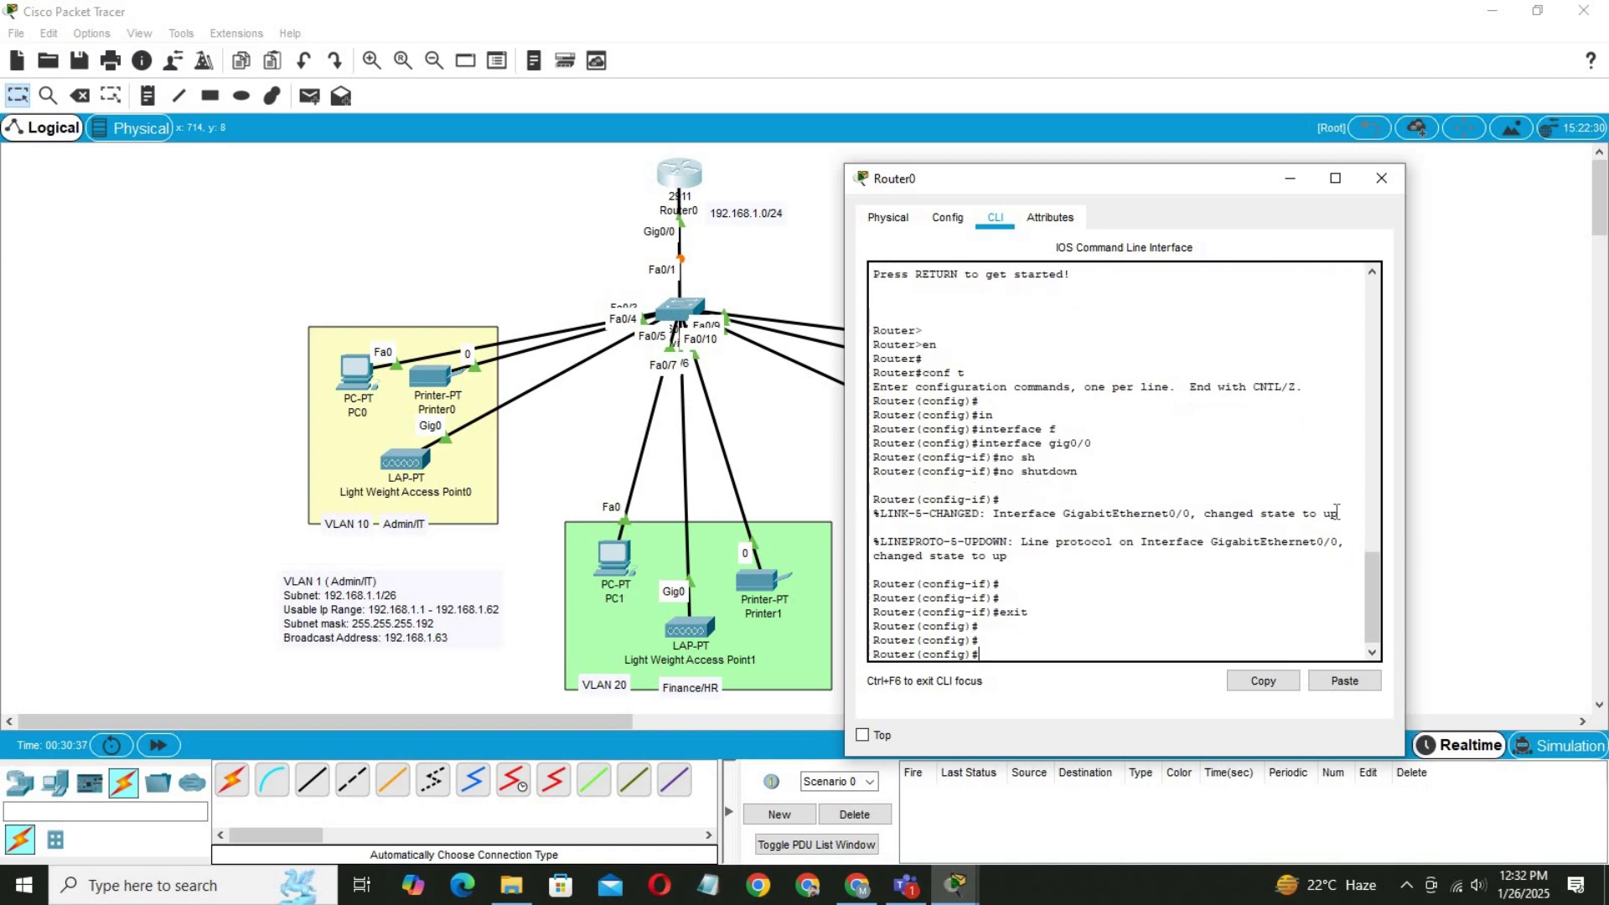
{"action": "type", "text": "in"}
{"action": "key", "text": "Tab"}
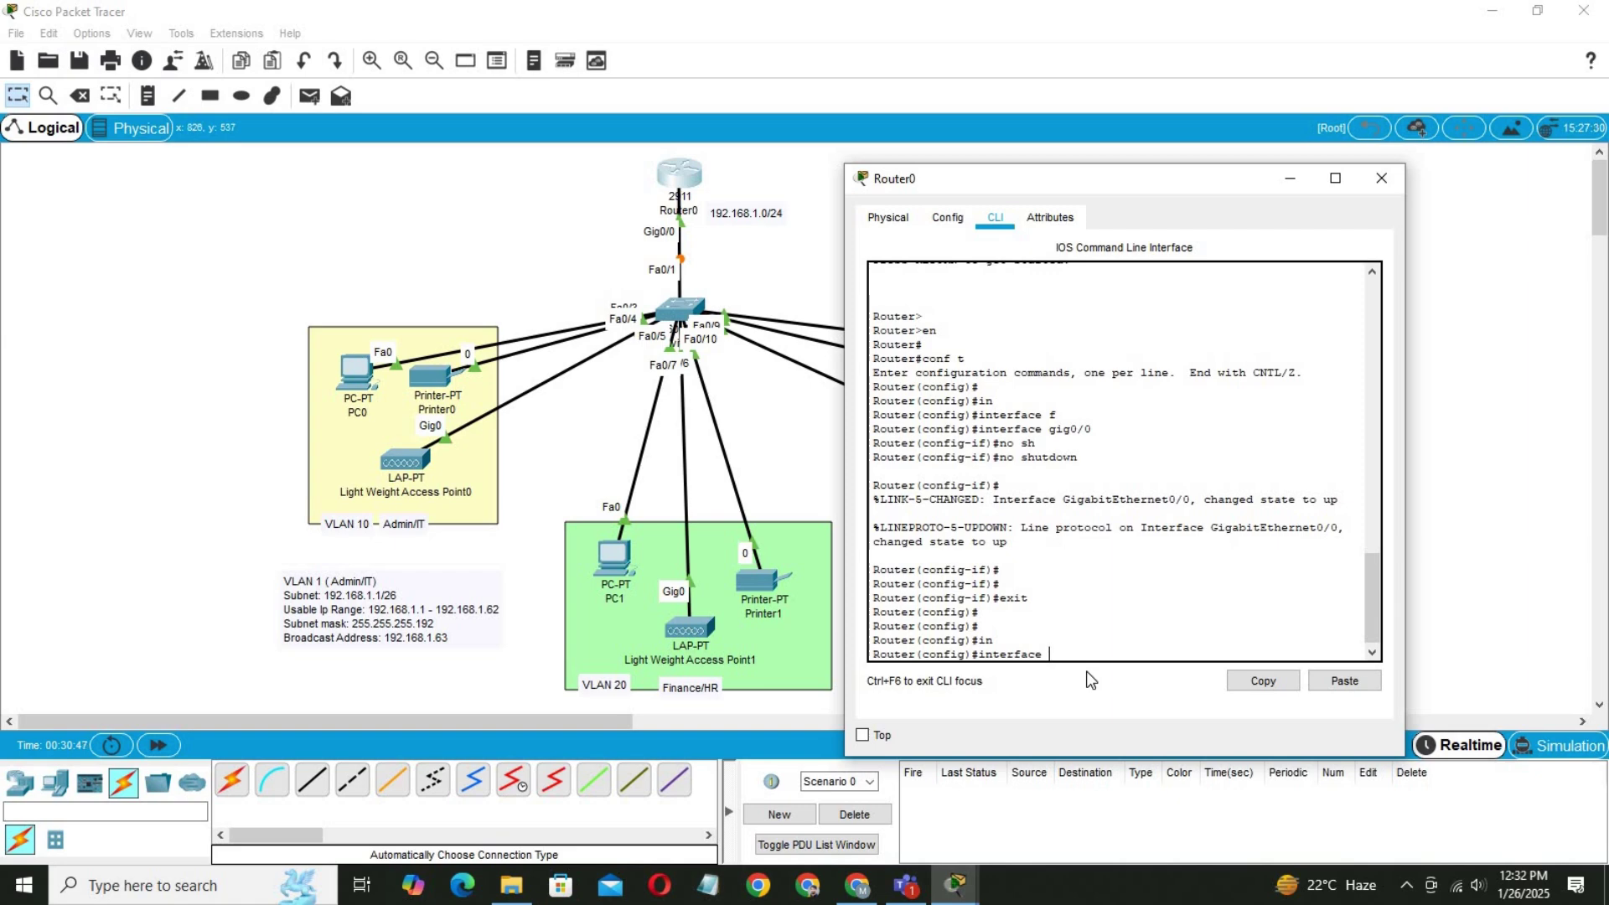
Create subinterface Gig0/0.10 with dot1Q encapsulation for VLAN 10.
{"action": "type", "text": "g"}
{"action": "key", "text": "Tab"}
{"action": "type", "text": "0"}
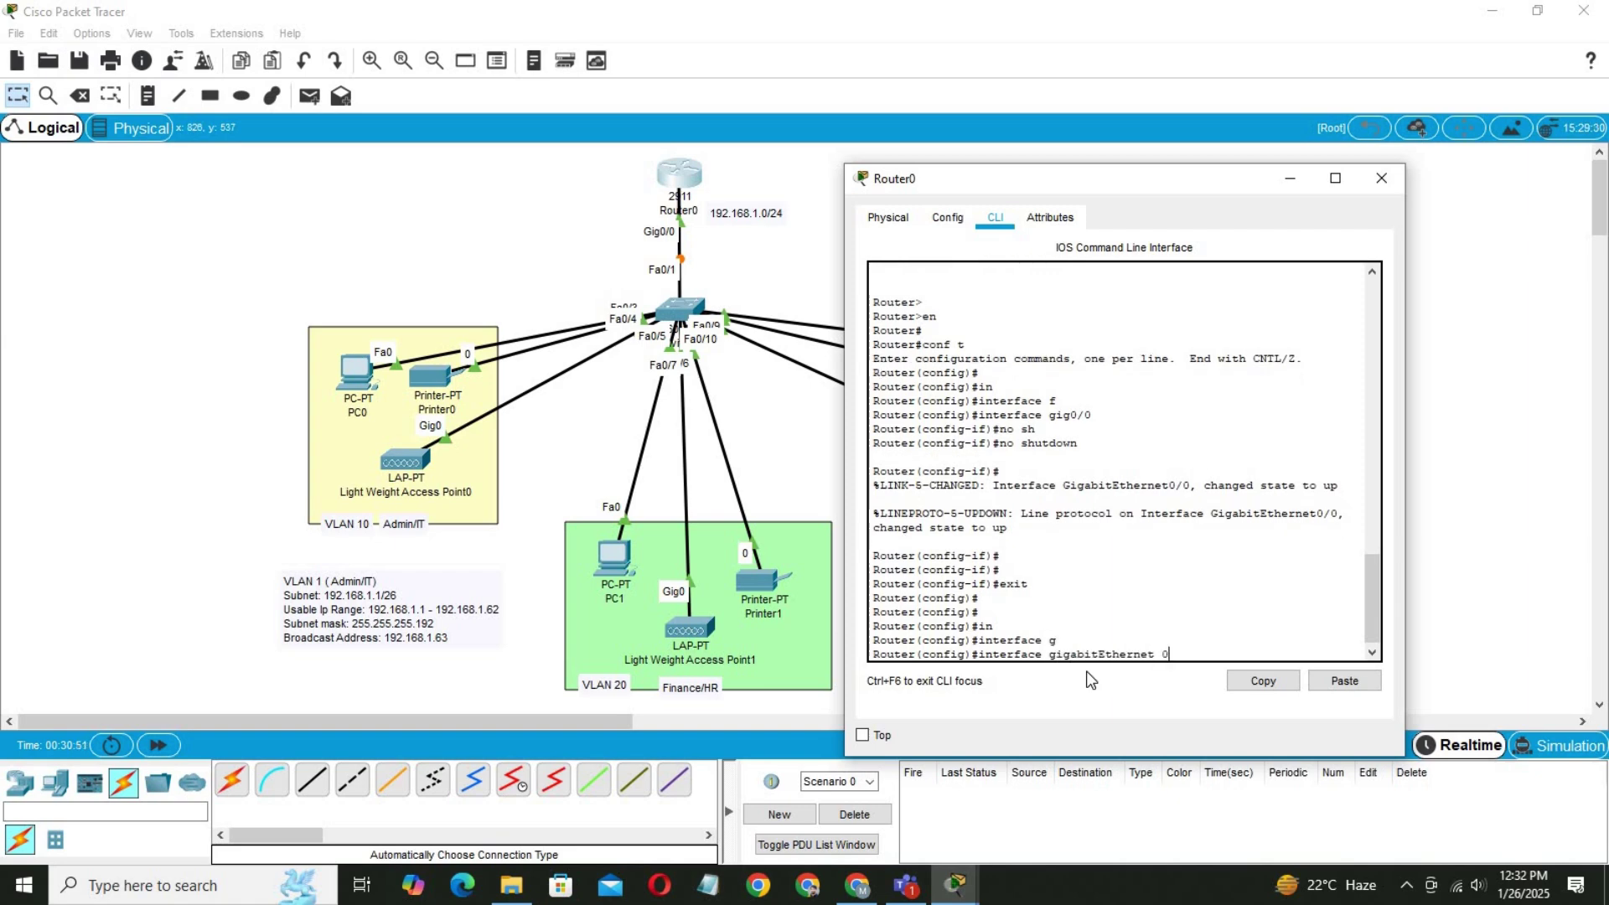
{"action": "type", "text": "/0.10"}
{"action": "key", "text": "Return"}
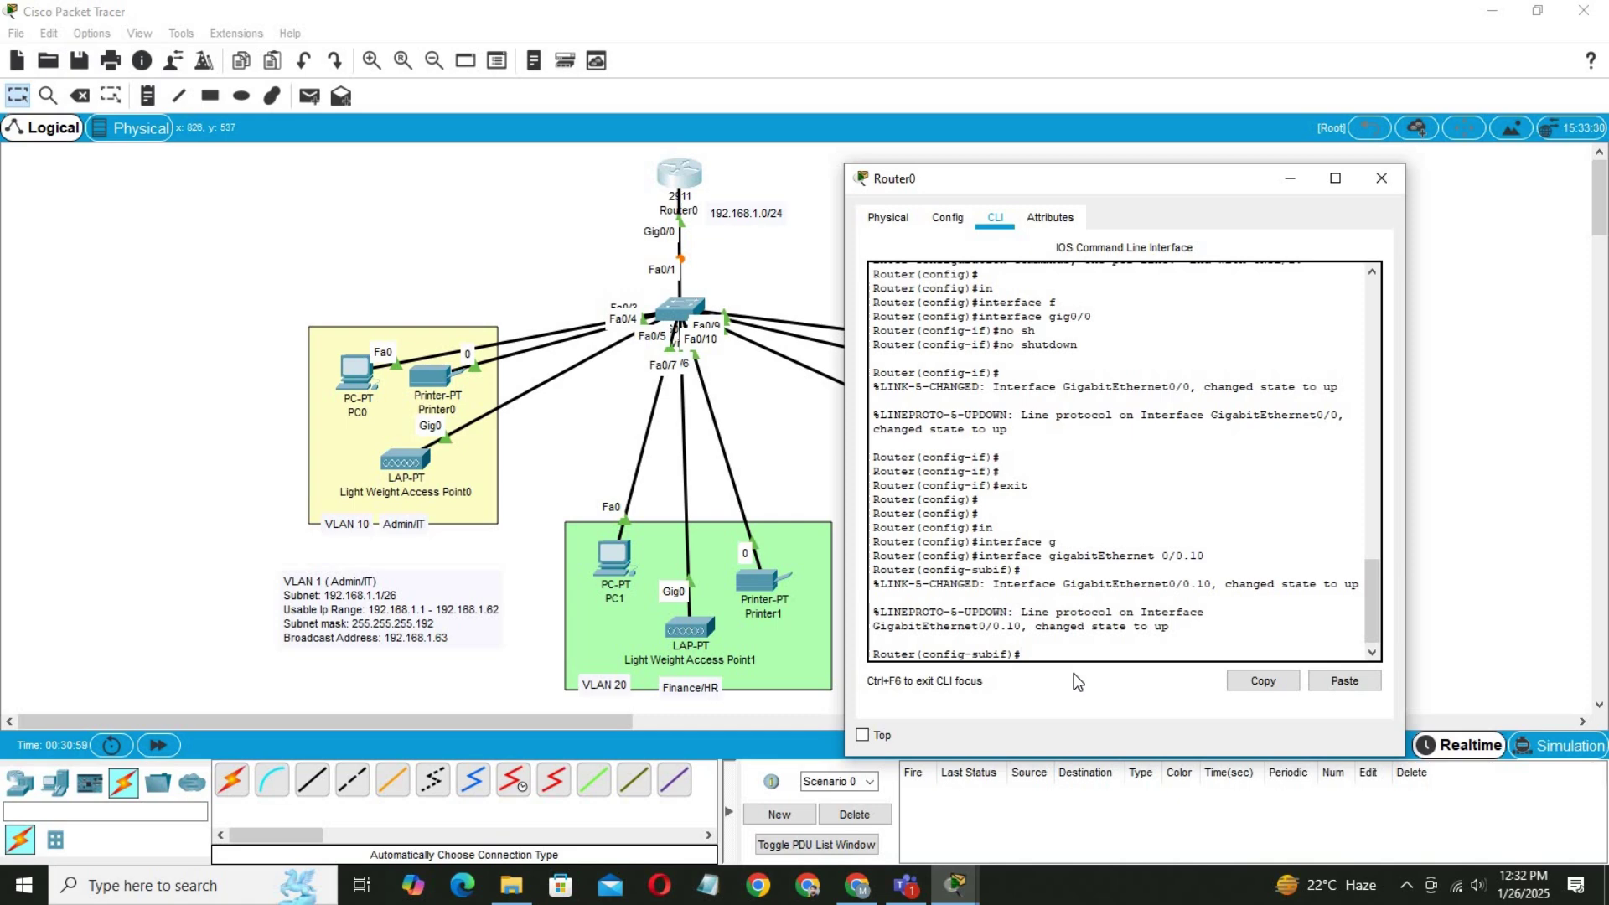
{"action": "type", "text": "en"}
{"action": "key", "text": "Tab"}
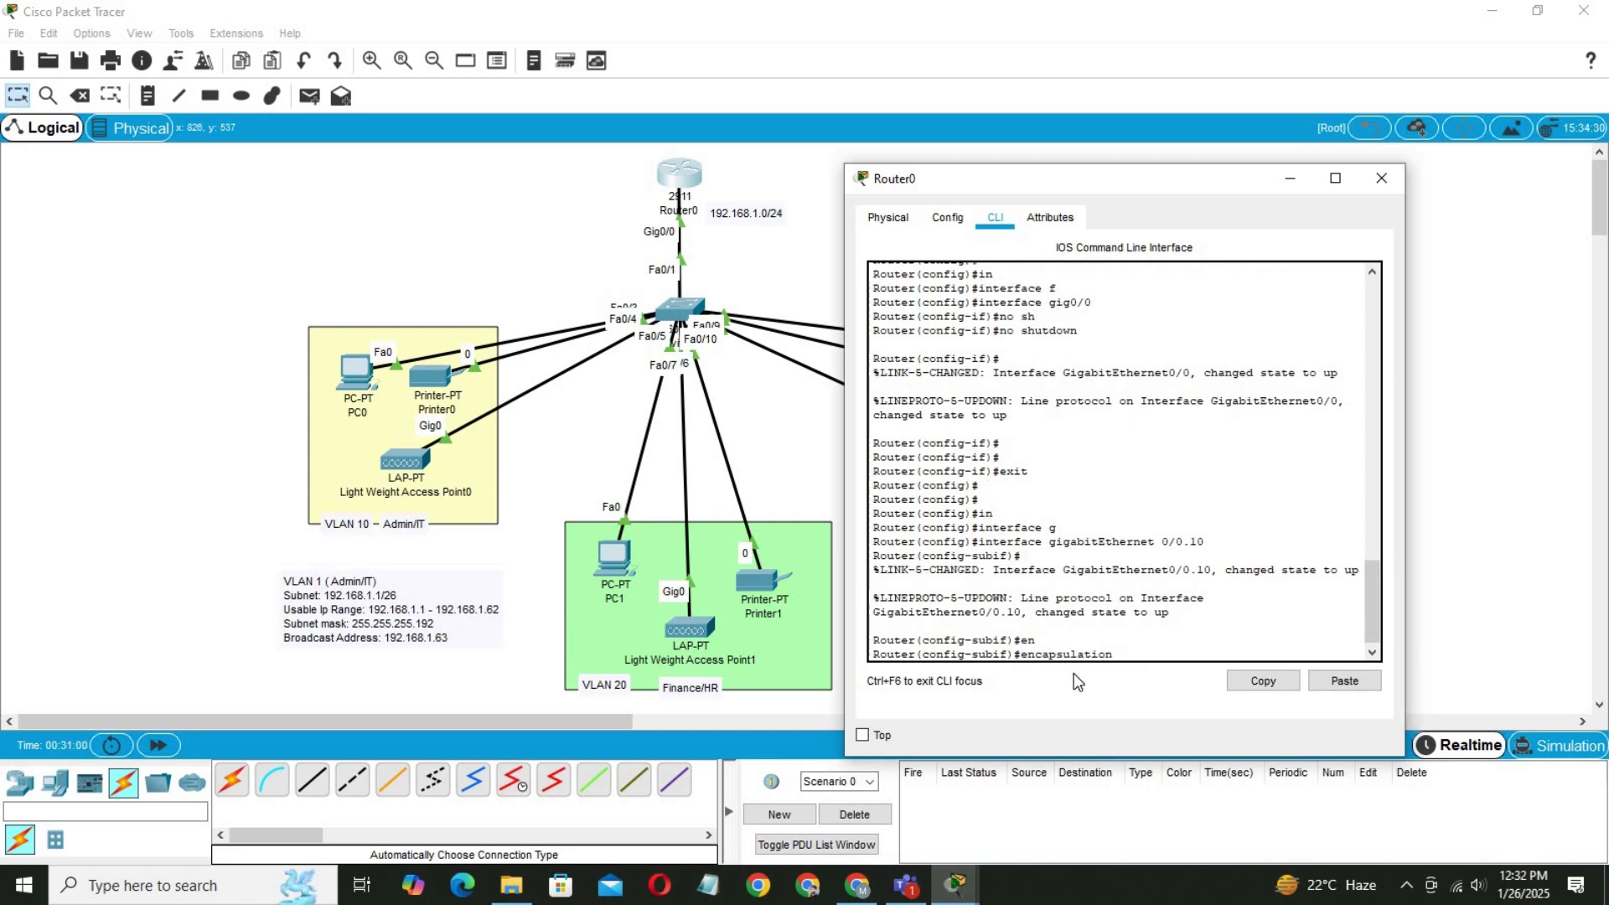
{"action": "type", "text": "d"}
{"action": "key", "text": "Tab"}
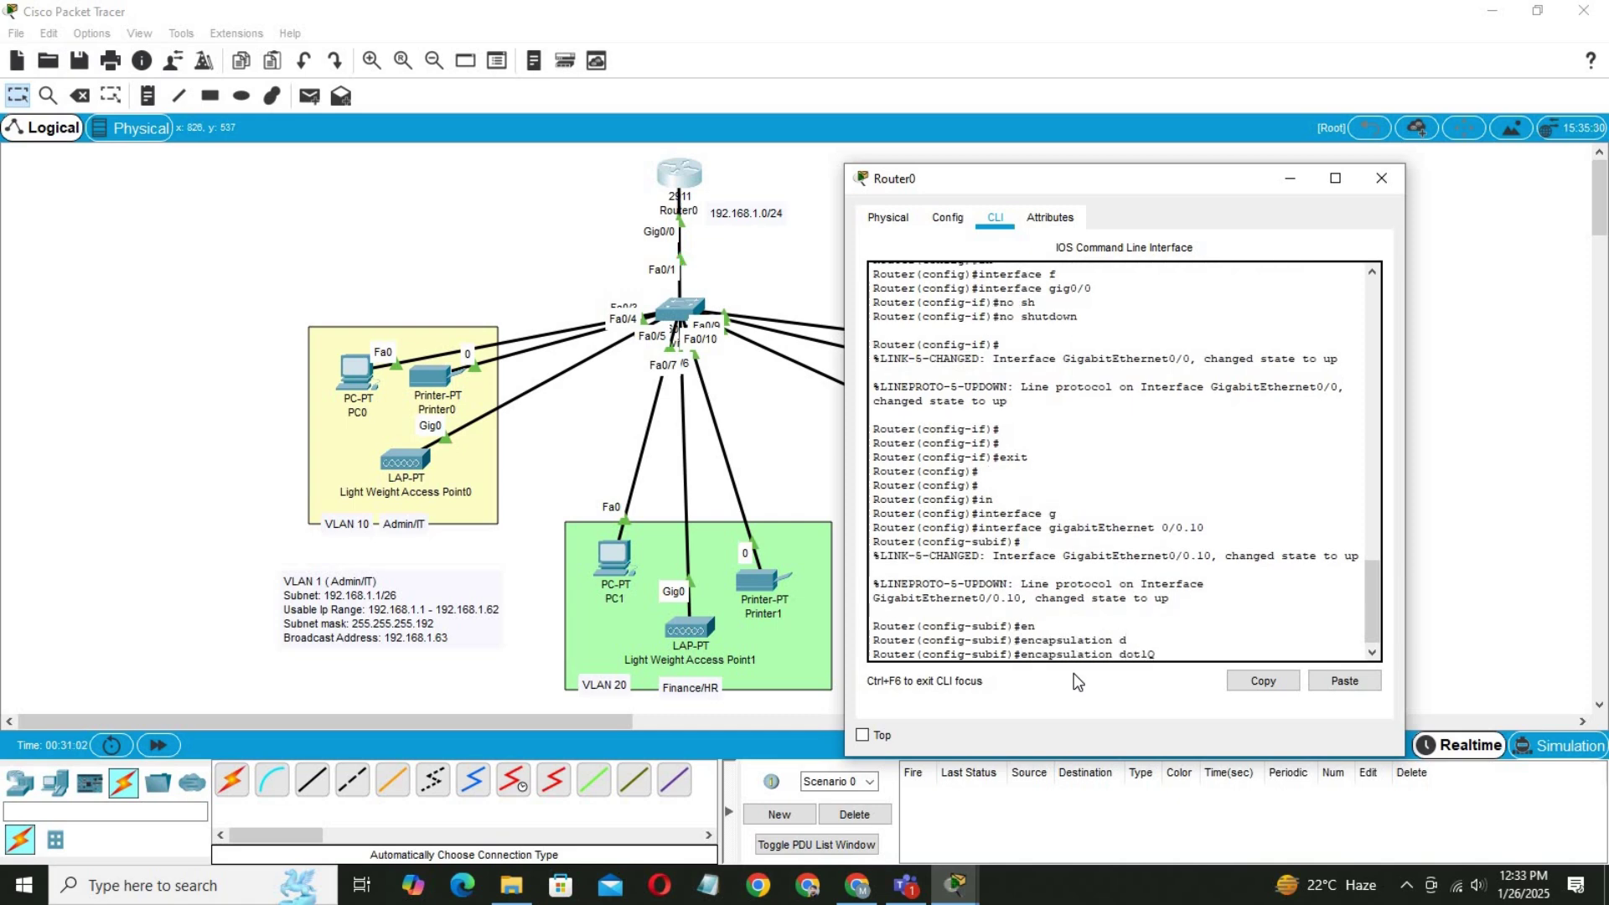
{"action": "type", "text": "10"}
{"action": "key", "text": "Return"}
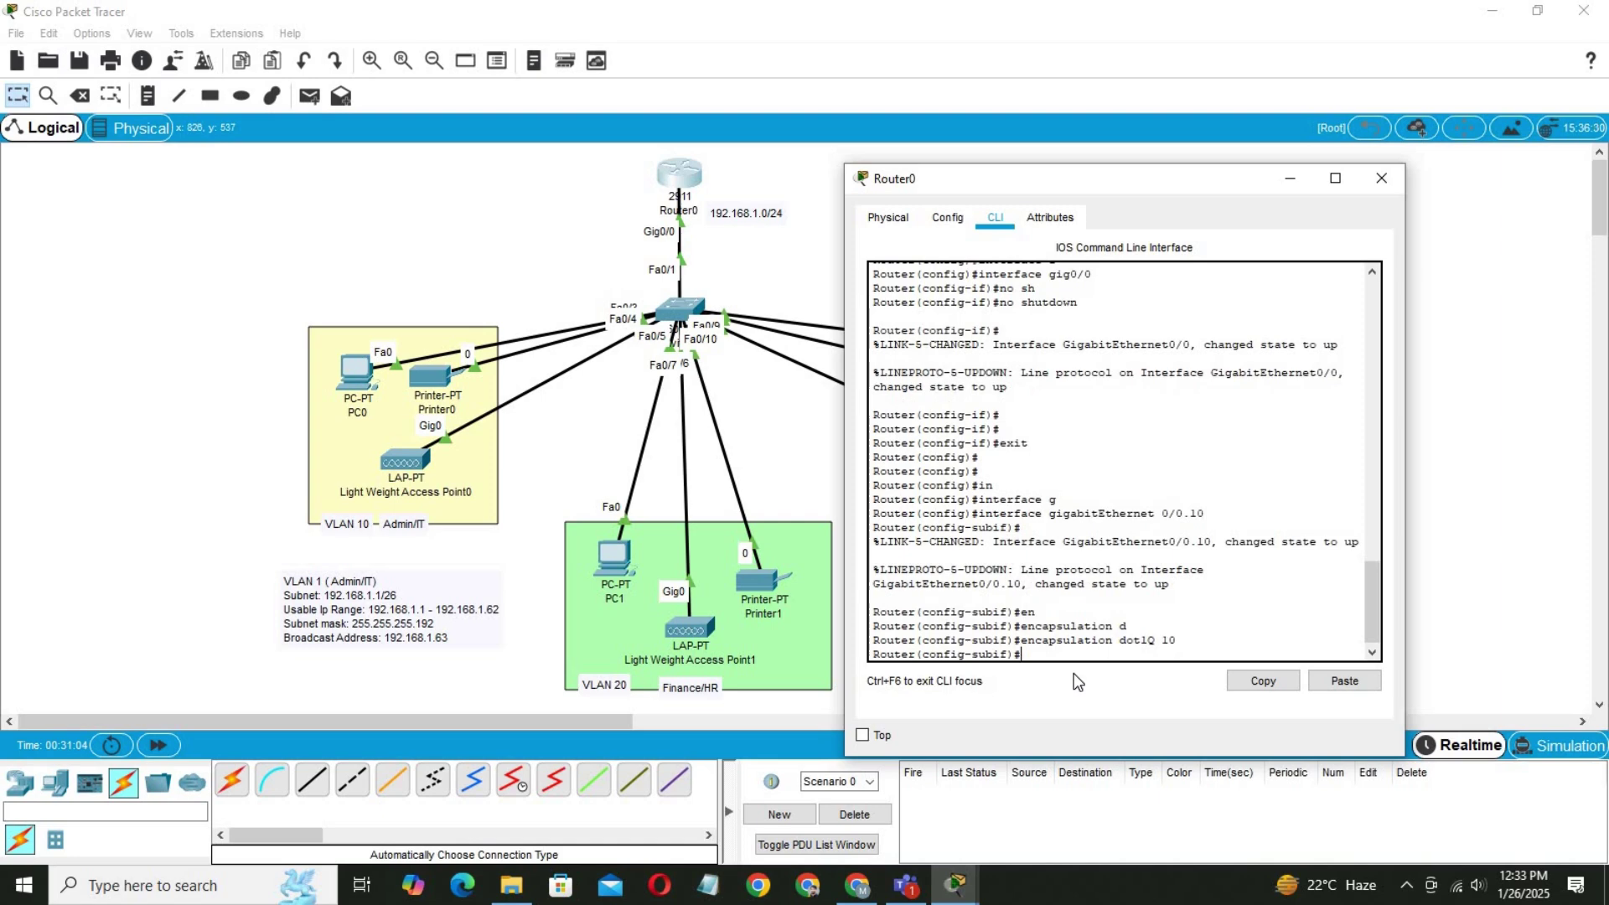
Assign IP address 192.168.1.1 255.255.255.192 to Gig0/0.10.
{"action": "type", "text": "ip add"}
{"action": "key", "text": "Tab"}
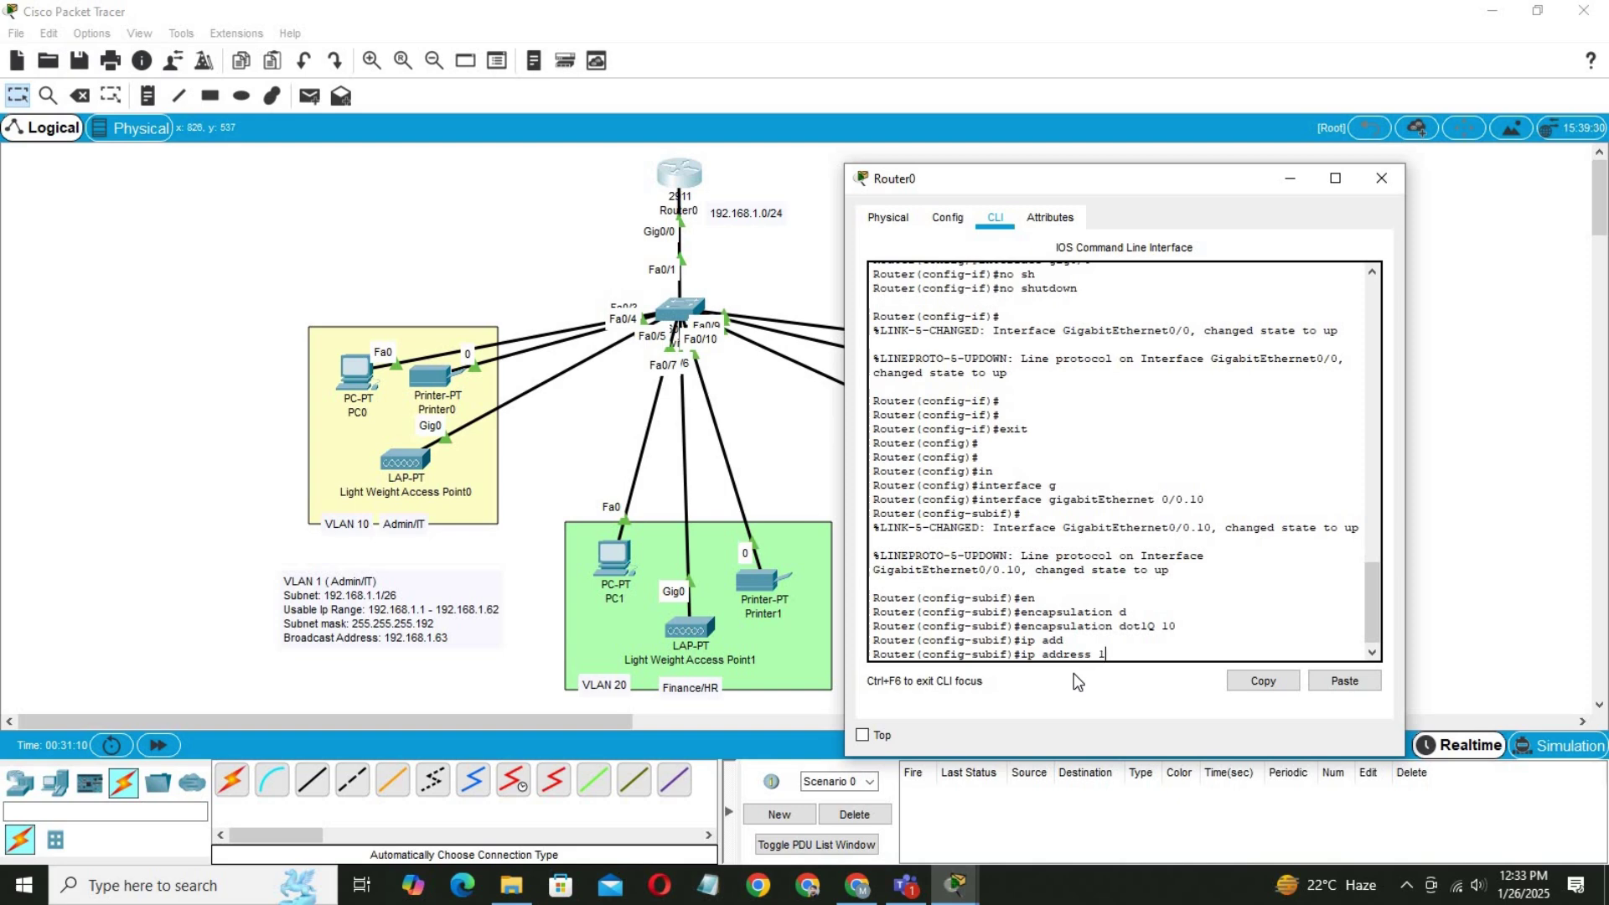
{"action": "type", "text": "192.168.1.1"}
{"action": "type", "text": "255.255.255.192"}
{"action": "key", "text": "Return"}
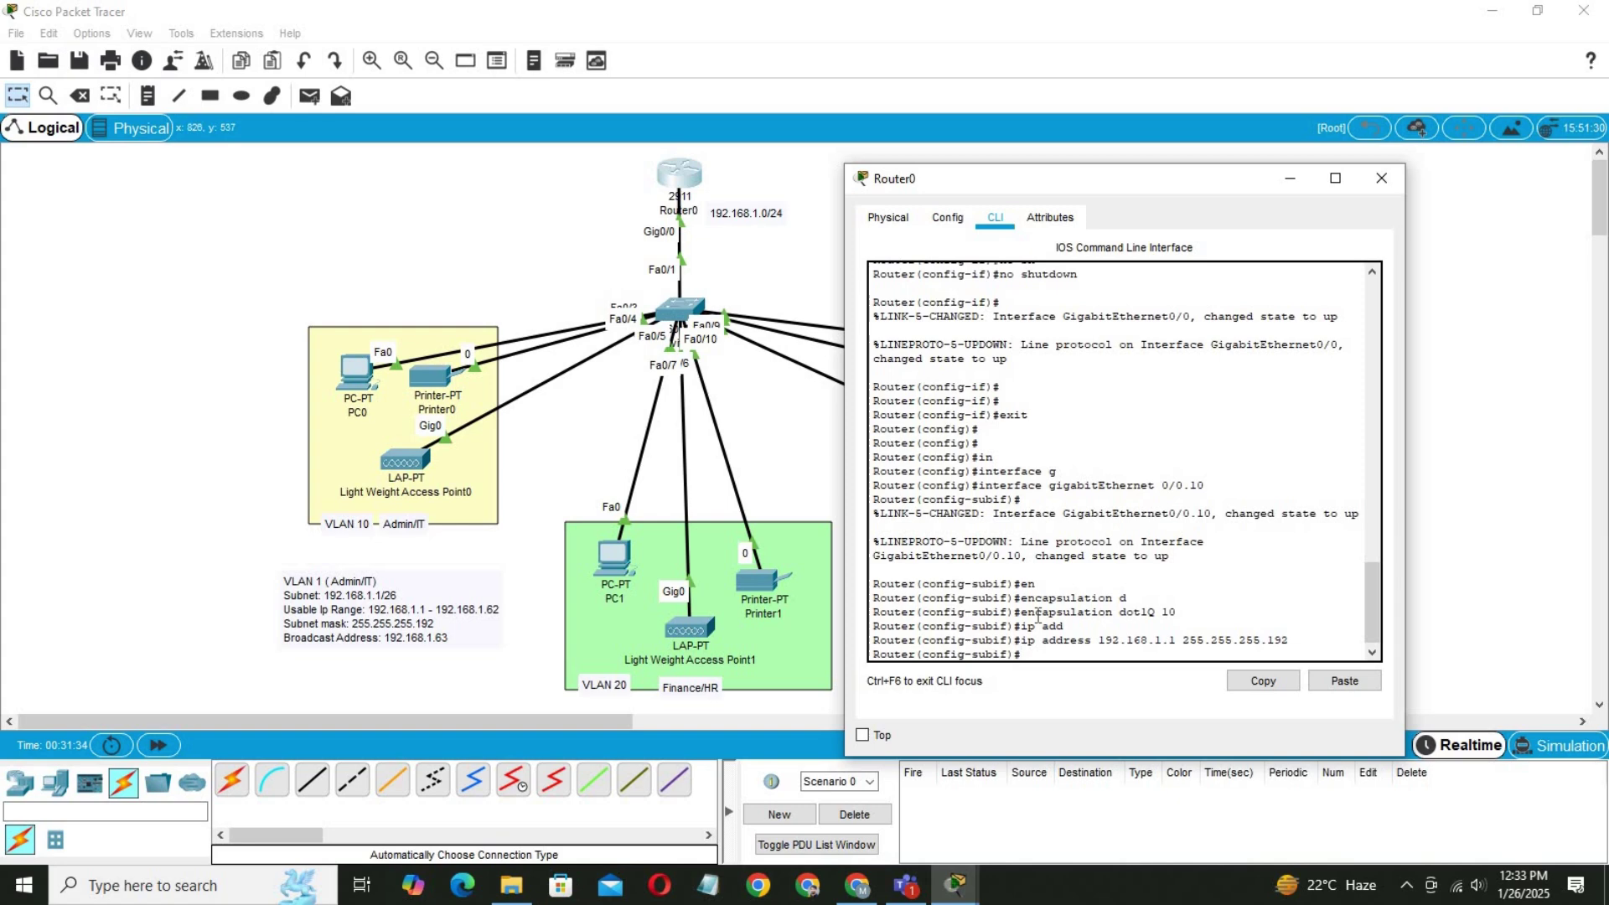
{"action": "key", "text": "Return"}
{"action": "key", "text": "Return"}
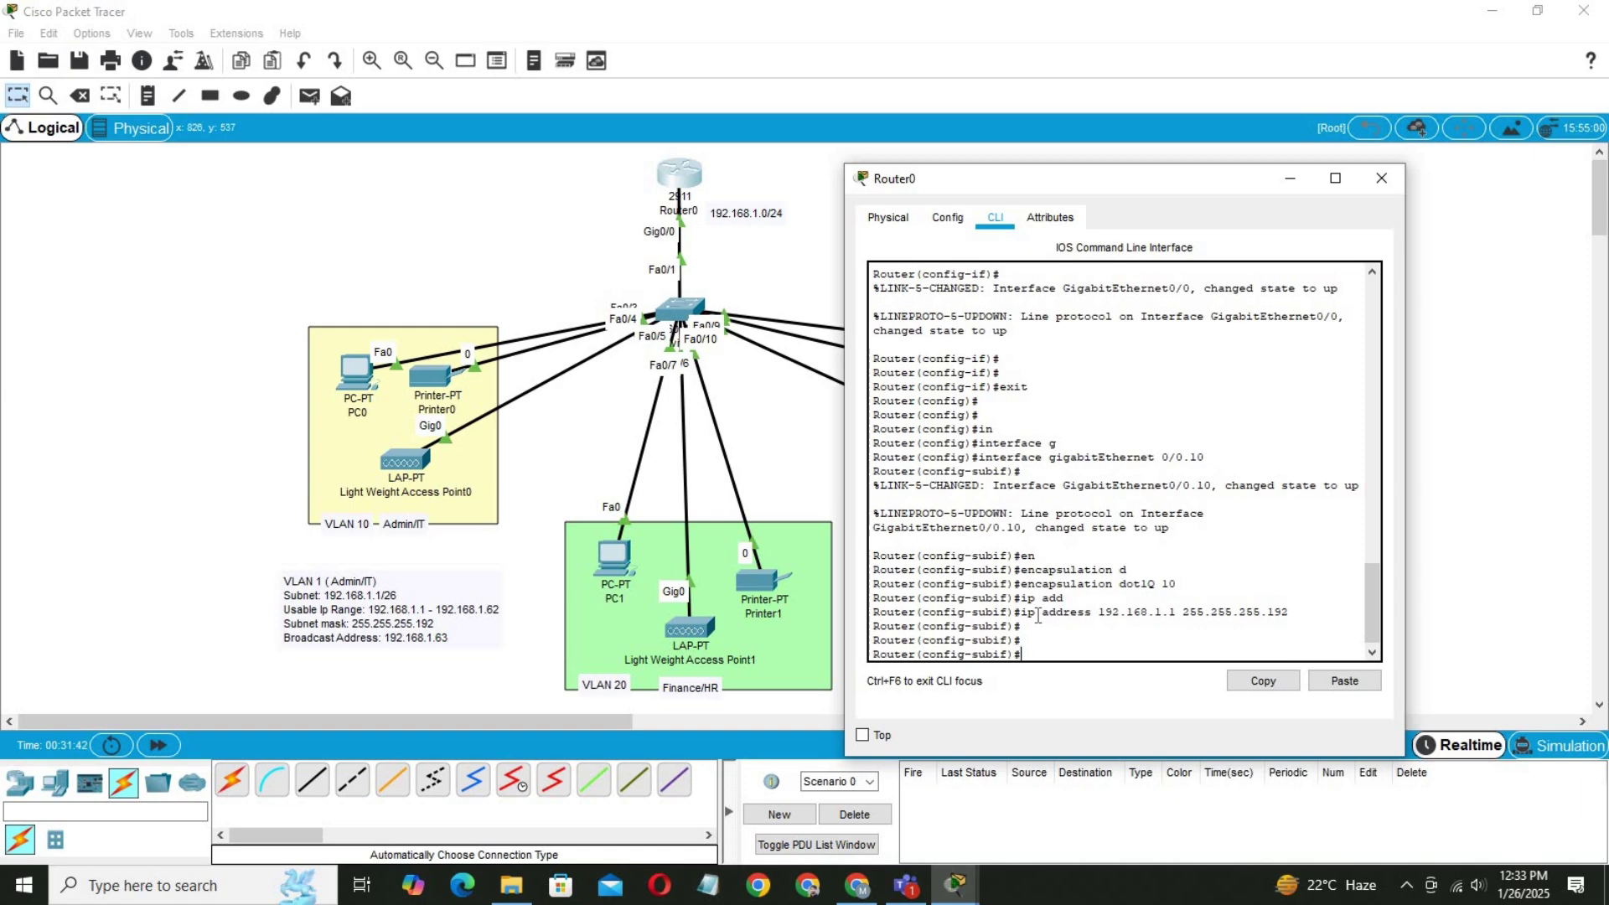
{"action": "key", "text": "Up"}
{"action": "key", "text": "Up"}
{"action": "key", "text": "Up"}
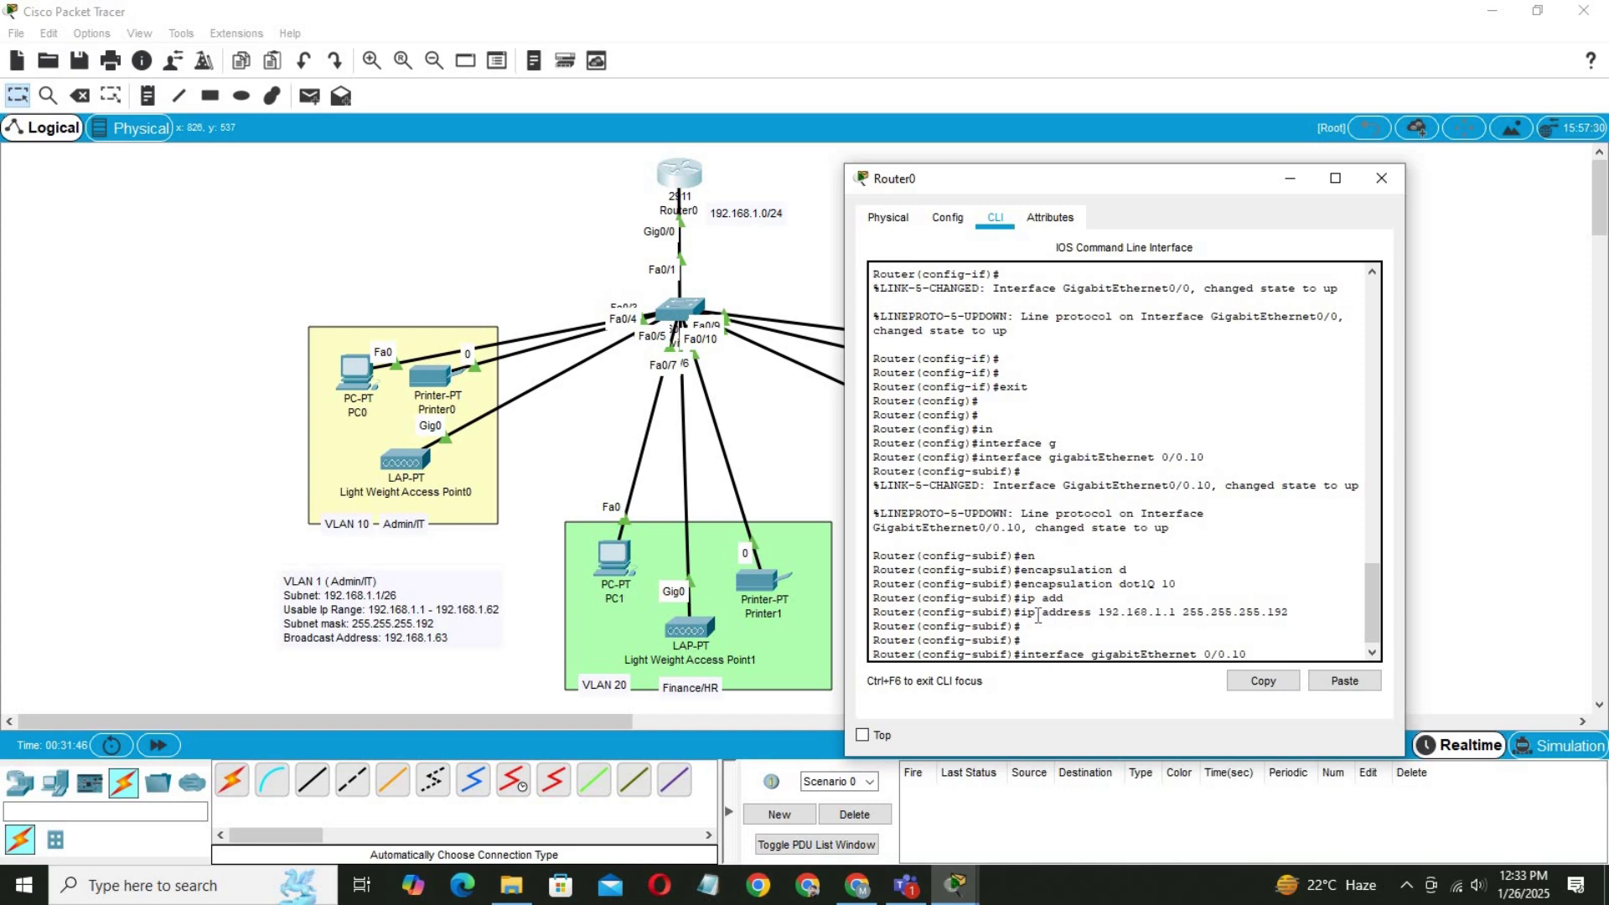
{"action": "key", "text": "BackSpace"}
{"action": "key", "text": "BackSpace"}
Create subinterface Gig0/0.20 with dot1Q encapsulation for VLAN 20.
{"action": "type", "text": "2"}
{"action": "key", "text": "Return"}
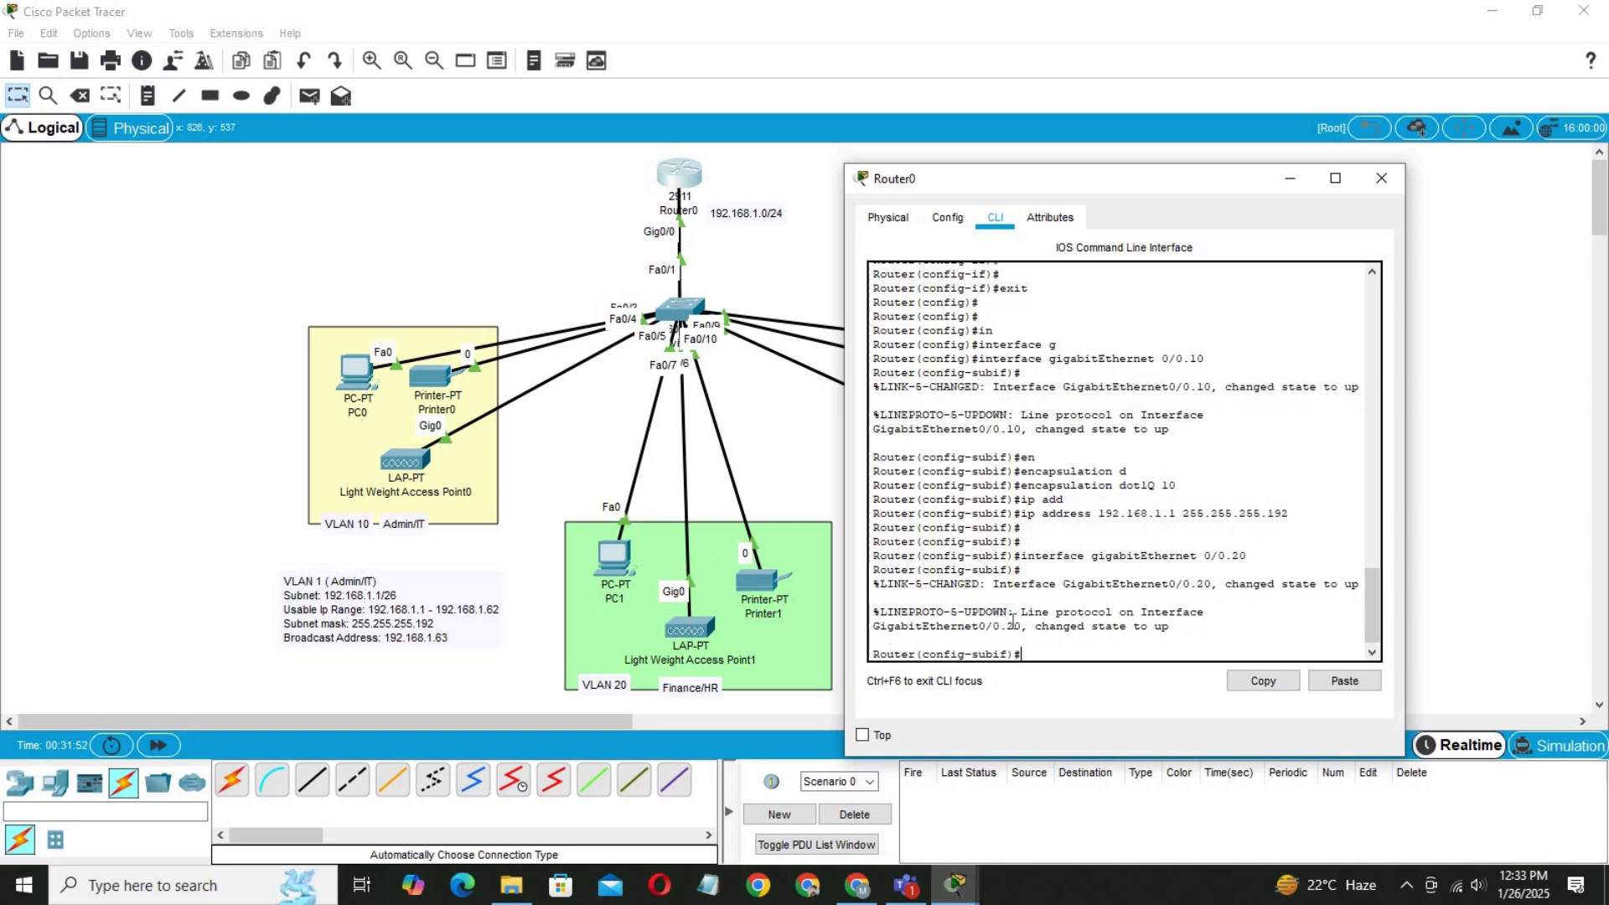
{"action": "type", "text": "en"}
{"action": "key", "text": "Tab"}
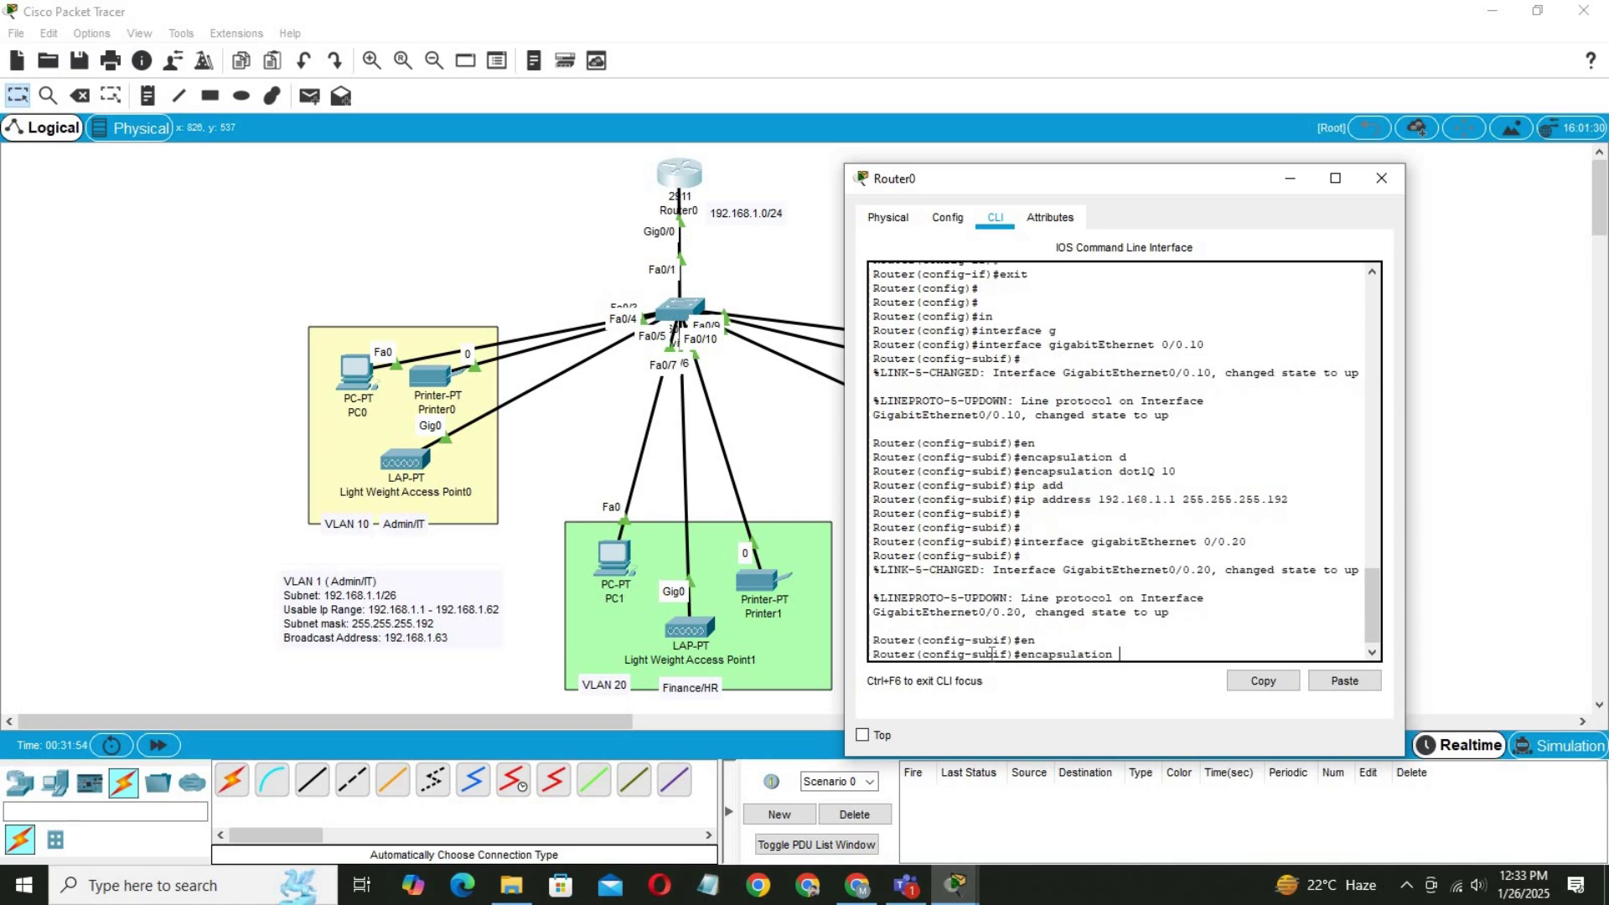
{"action": "type", "text": "d"}
{"action": "key", "text": "Tab"}
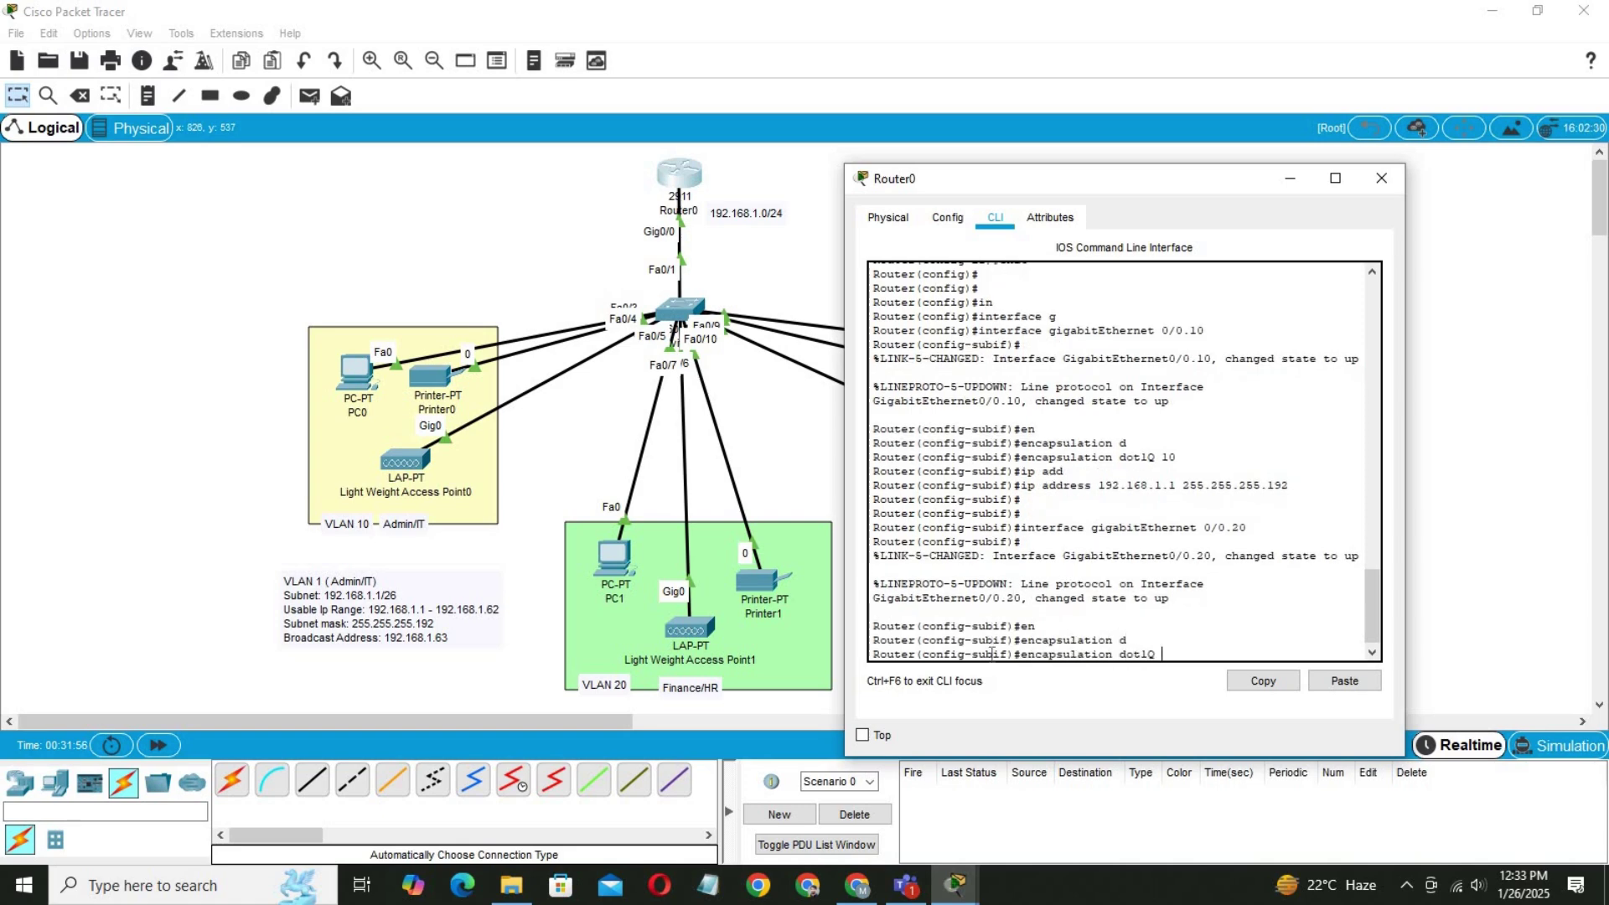
{"action": "type", "text": "20"}
{"action": "key", "text": "Return"}
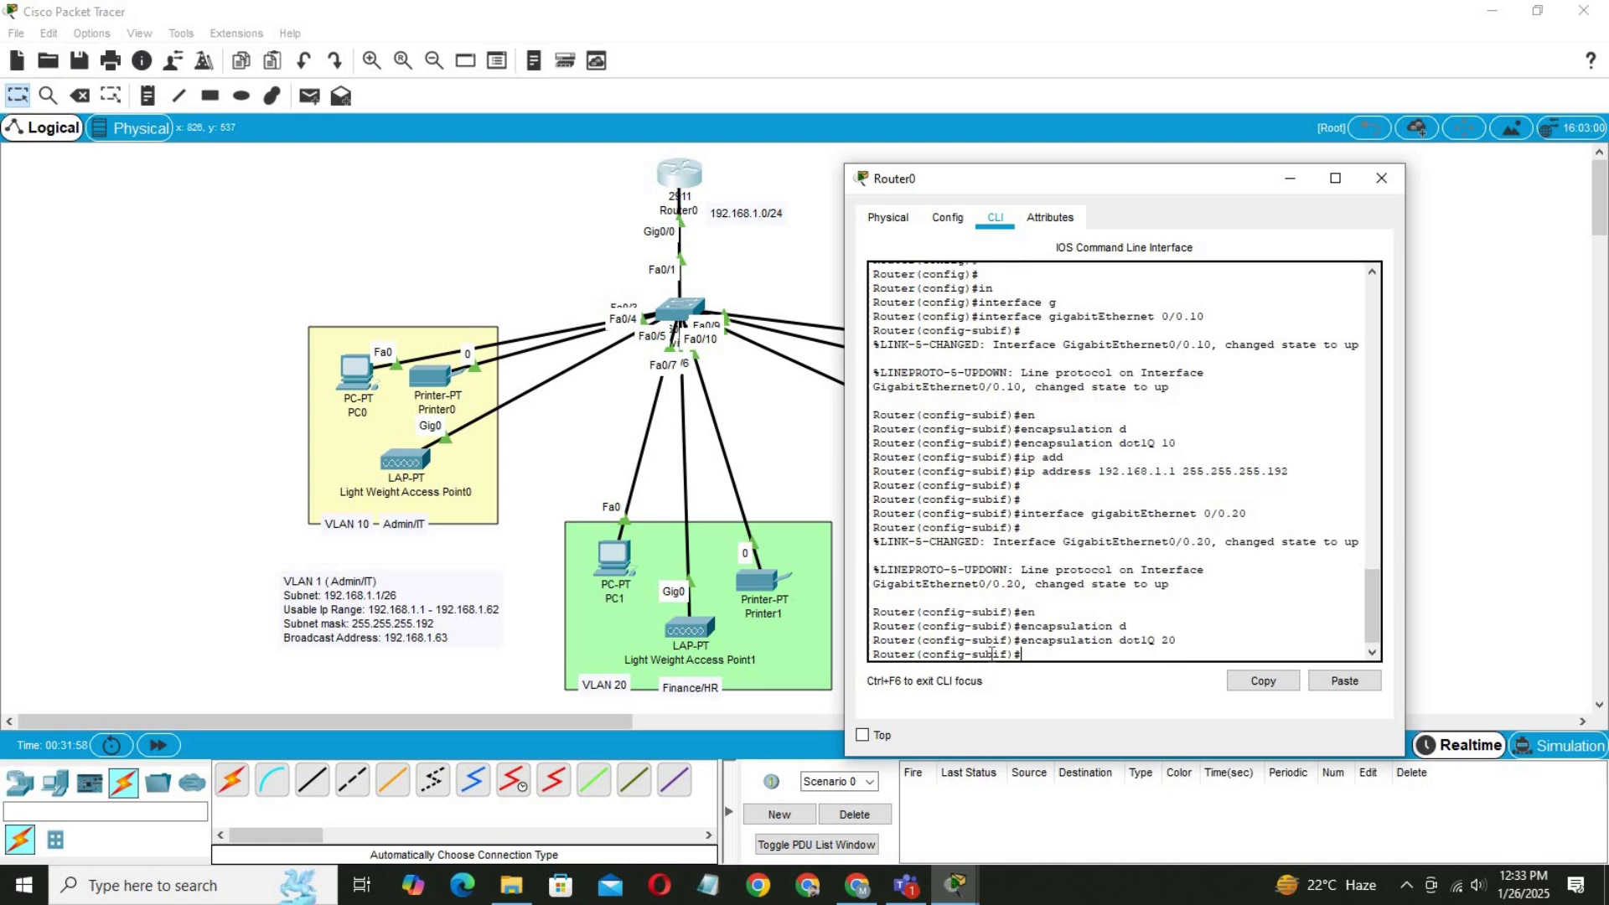
Assign IP address 192.168.1.65 255.255.255.192 to Gig0/0.20.
{"action": "type", "text": "ip a"}
{"action": "key", "text": "Tab"}
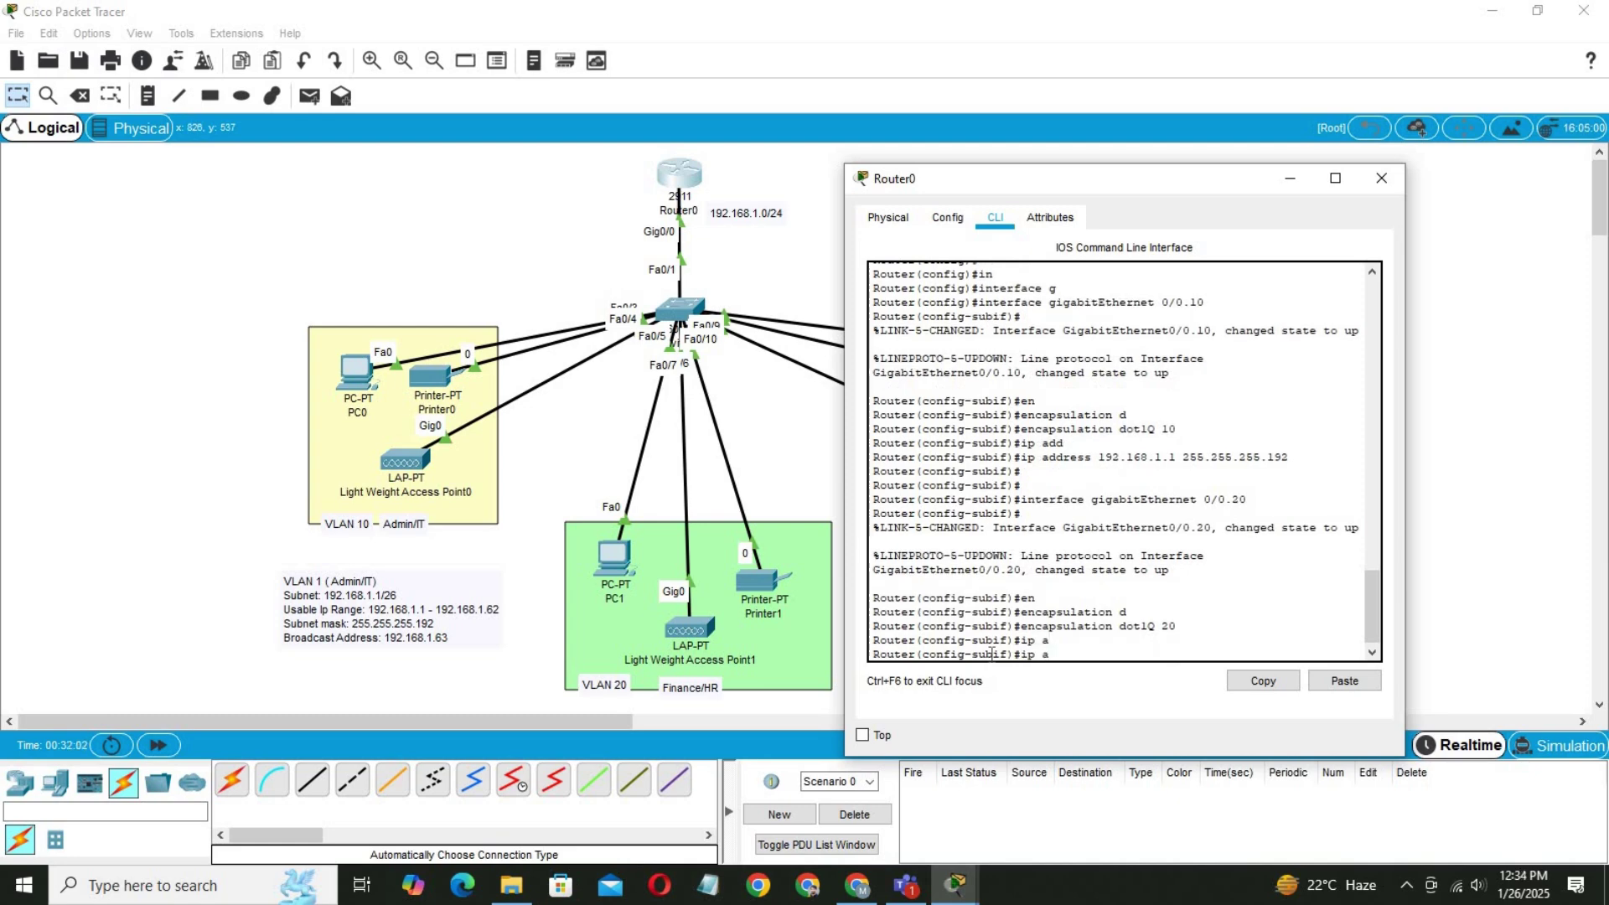
{"action": "type", "text": "dd"}
{"action": "key", "text": "Tab"}
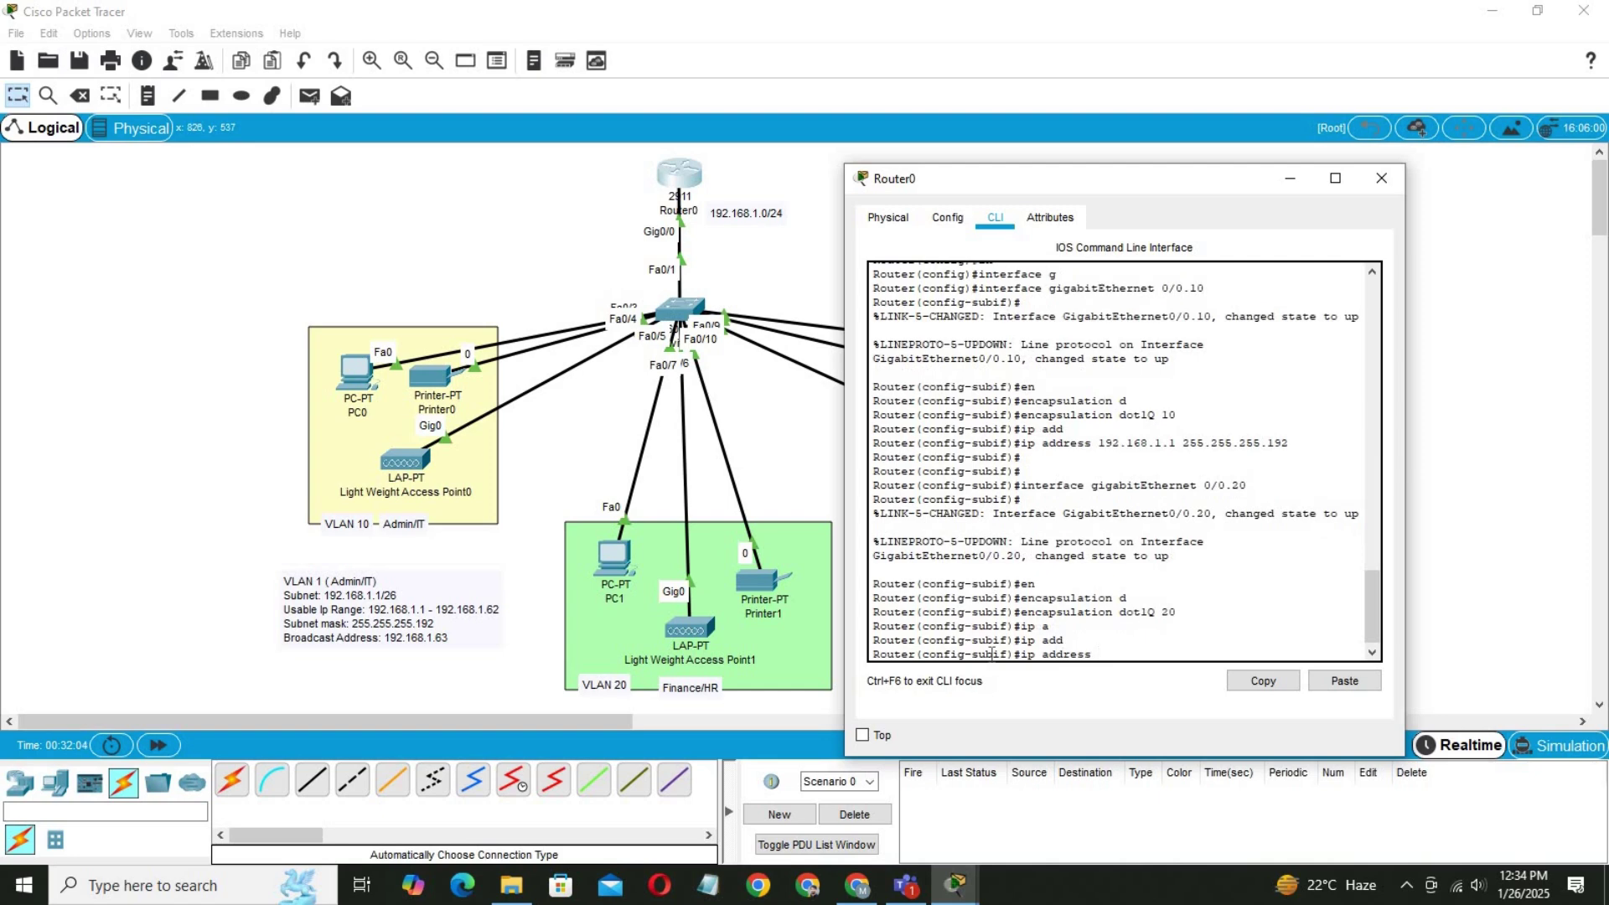
{"action": "type", "text": "192.168."}
{"action": "left_click", "coordinate": [671, 568]}
{"action": "scroll", "coordinate": [670, 568], "scroll_direction": "down", "scroll_amount": 5}
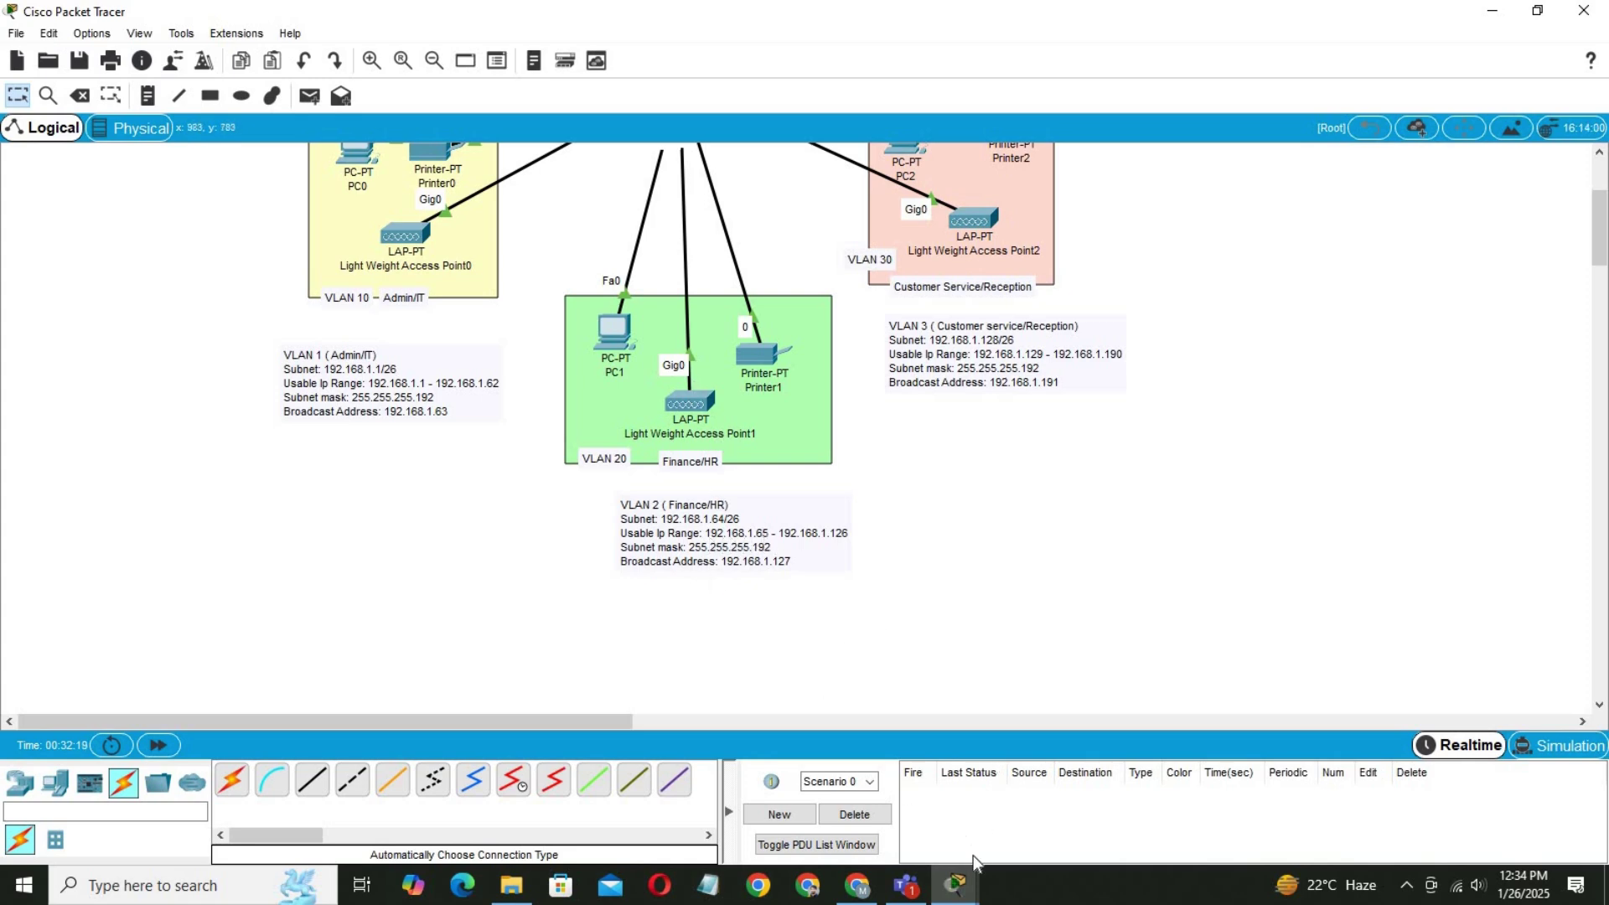
{"action": "mouse_move", "coordinate": [954, 886]}
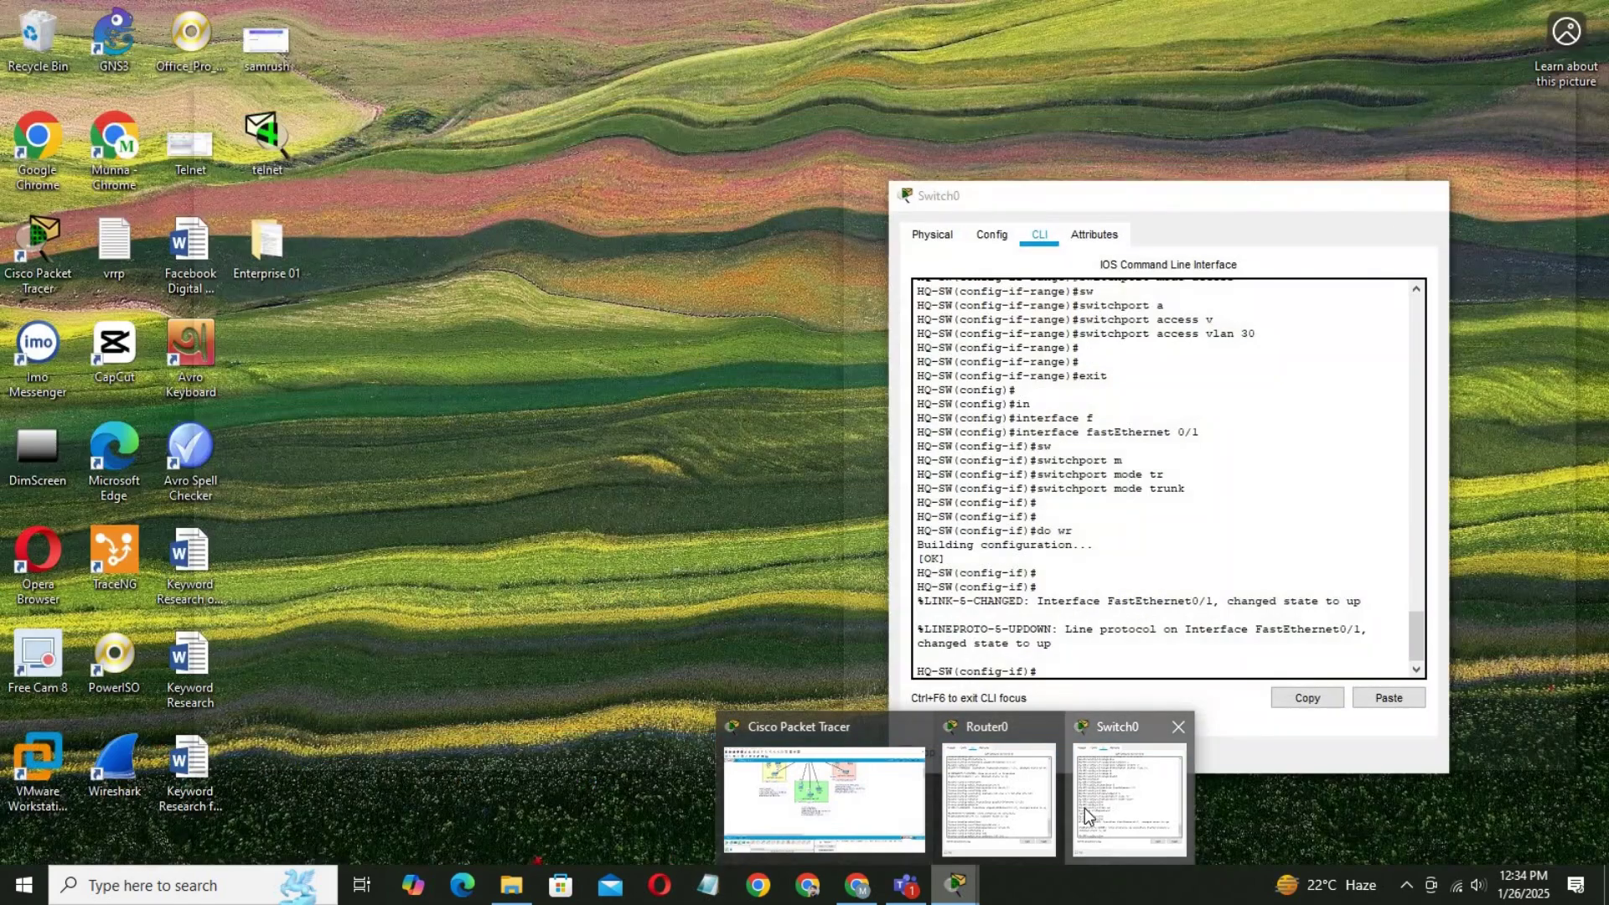
{"action": "left_click", "coordinate": [1084, 808]}
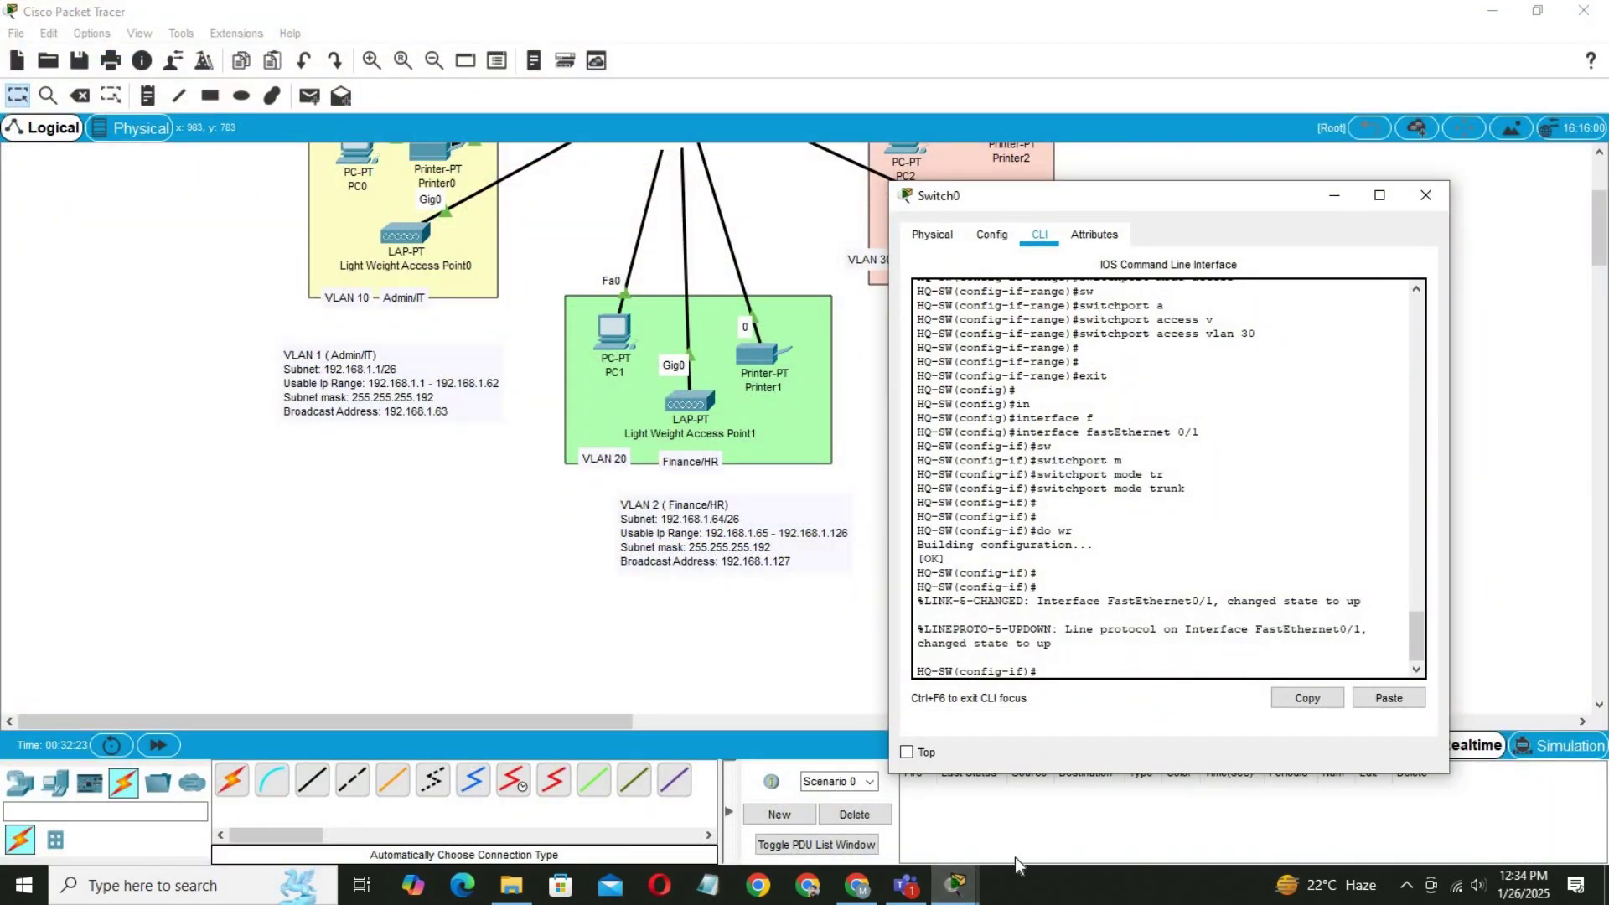
{"action": "mouse_move", "coordinate": [962, 895]}
{"action": "left_click", "coordinate": [989, 804]}
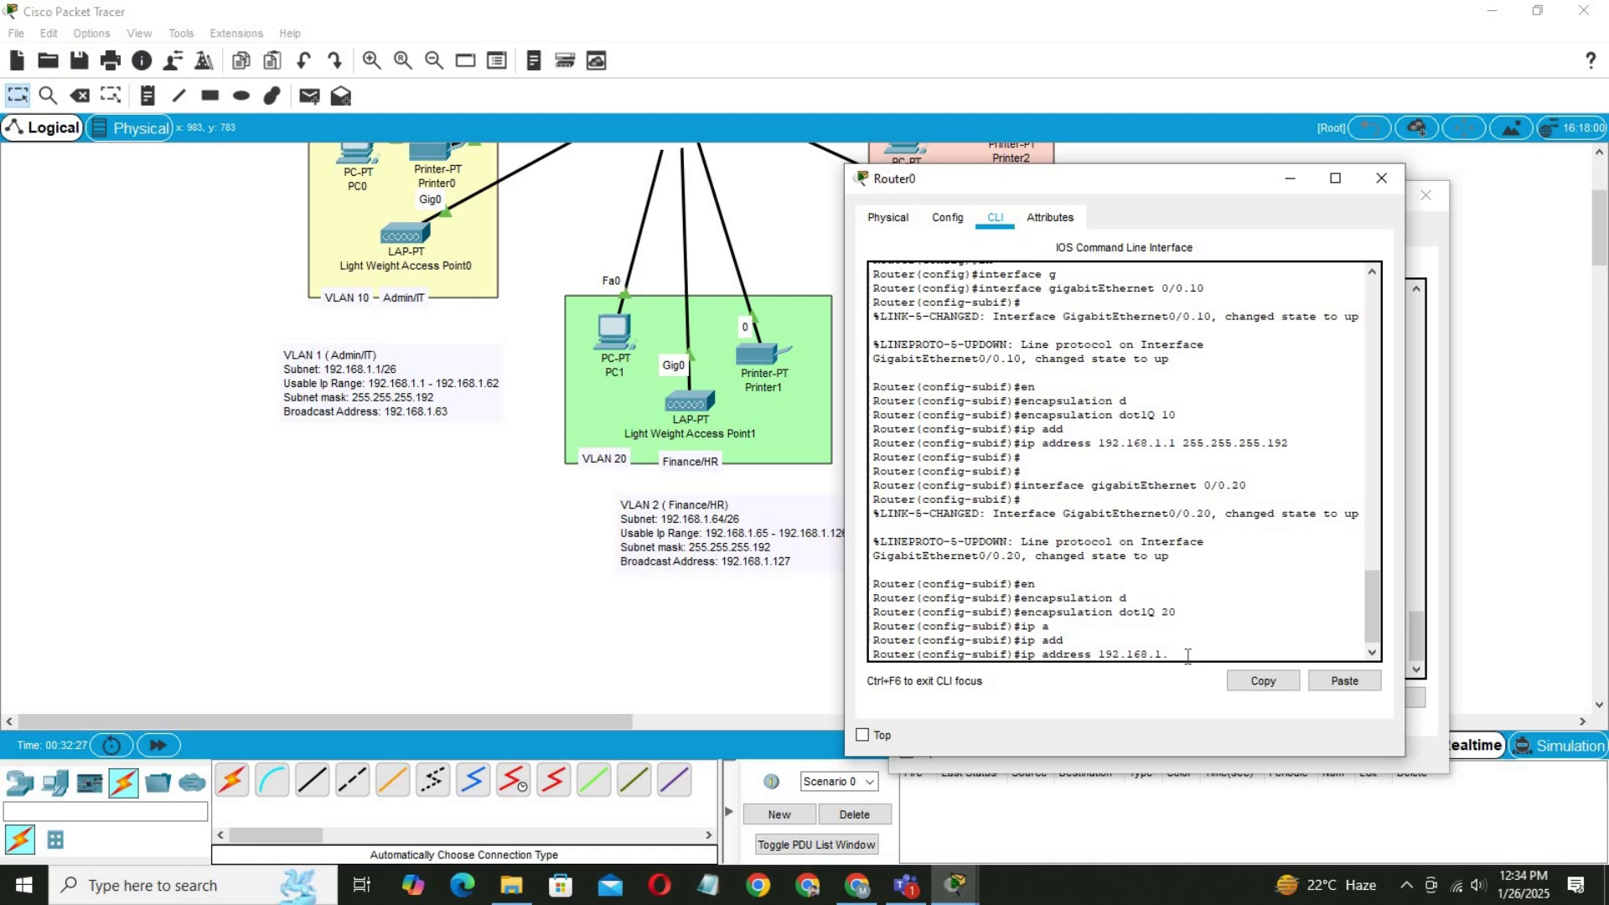
{"action": "type", "text": "5"}
{"action": "type", "text": "65"}
{"action": "type", "text": " 255.255."}
{"action": "type", "text": "255.192"}
{"action": "key", "text": "Return"}
{"action": "key", "text": "Return"}
{"action": "key", "text": "Return"}
{"action": "key", "text": "Return"}
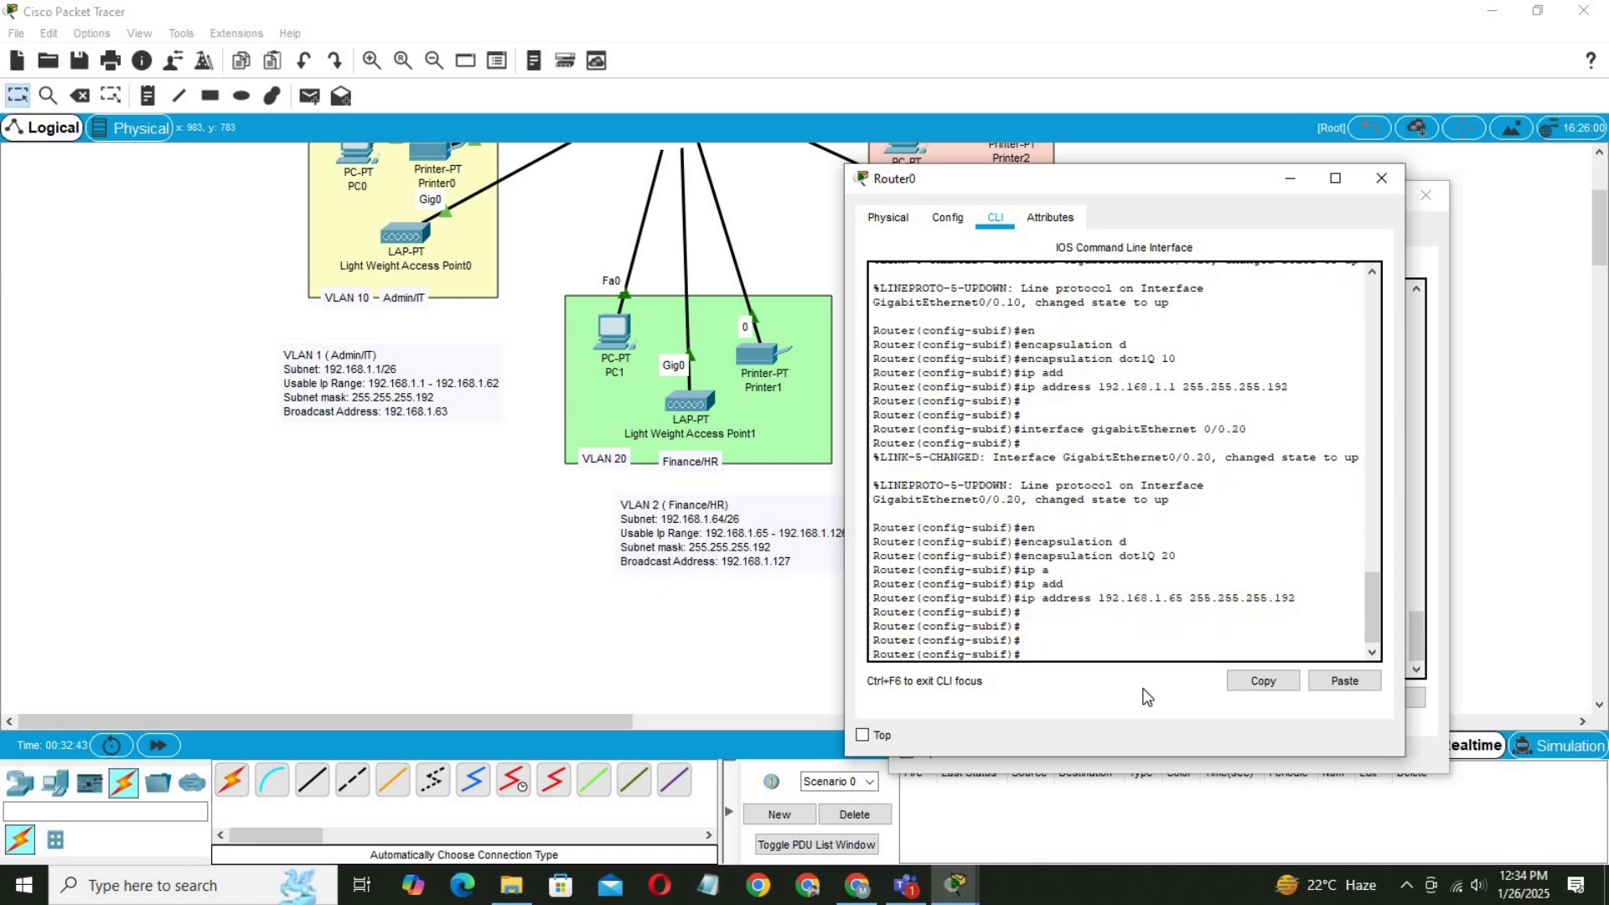
Create subinterface Gig0/0.30 with dot1Q encapsulation for VLAN 30.
{"action": "key", "text": "Up"}
{"action": "key", "text": "Up"}
{"action": "key", "text": "Up"}
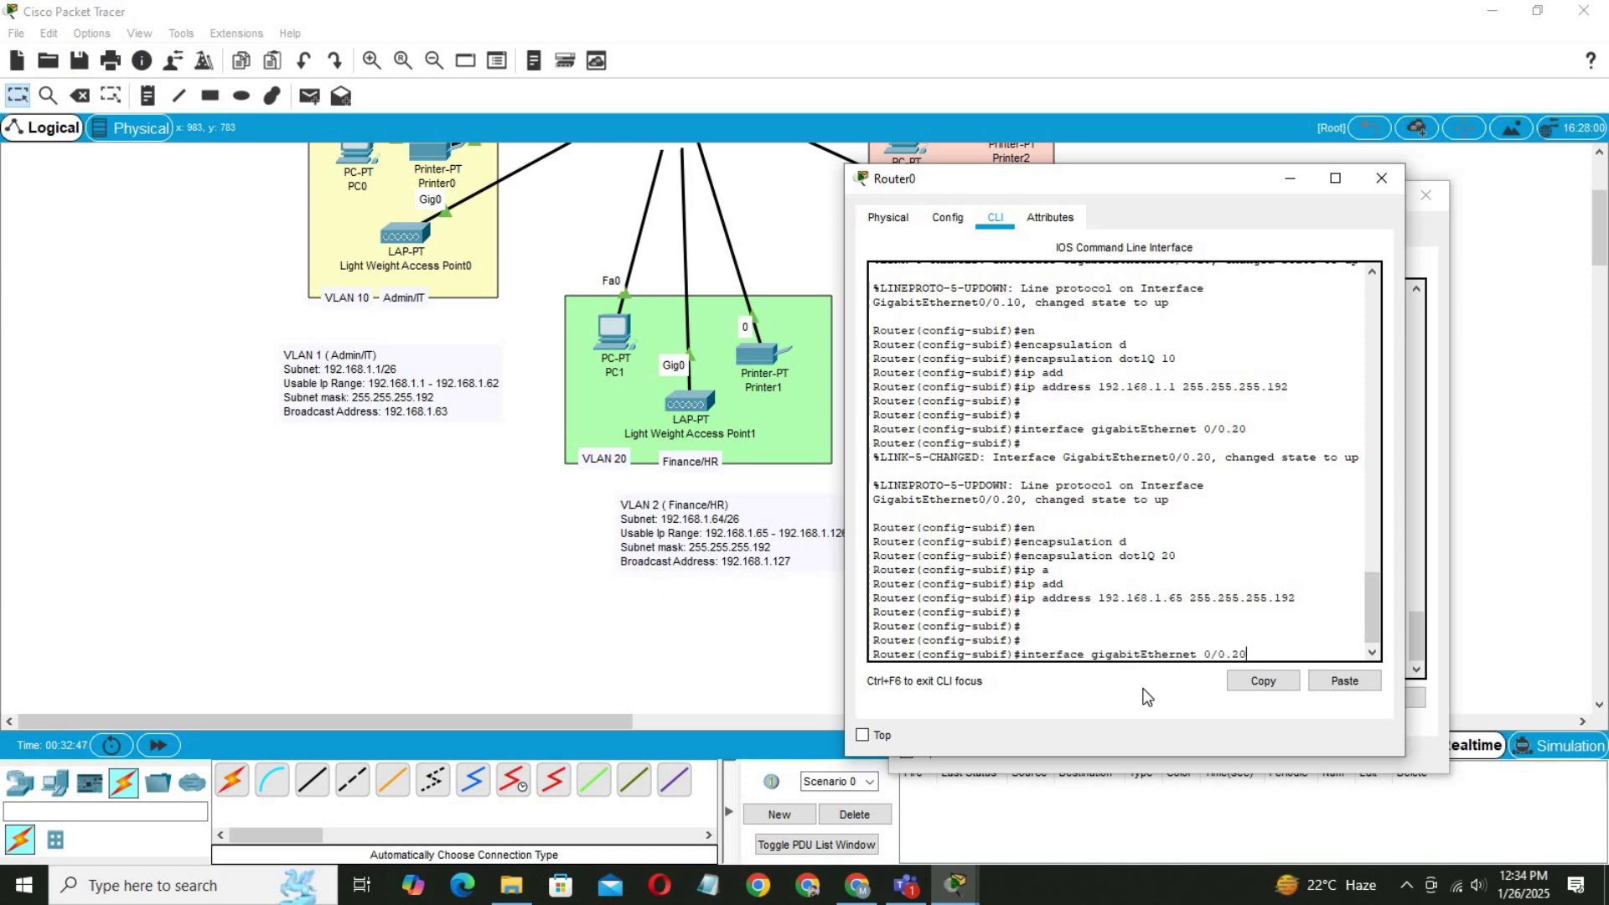
{"action": "key", "text": "BackSpace"}
{"action": "key", "text": "BackSpace"}
{"action": "type", "text": "30"}
{"action": "key", "text": "Return"}
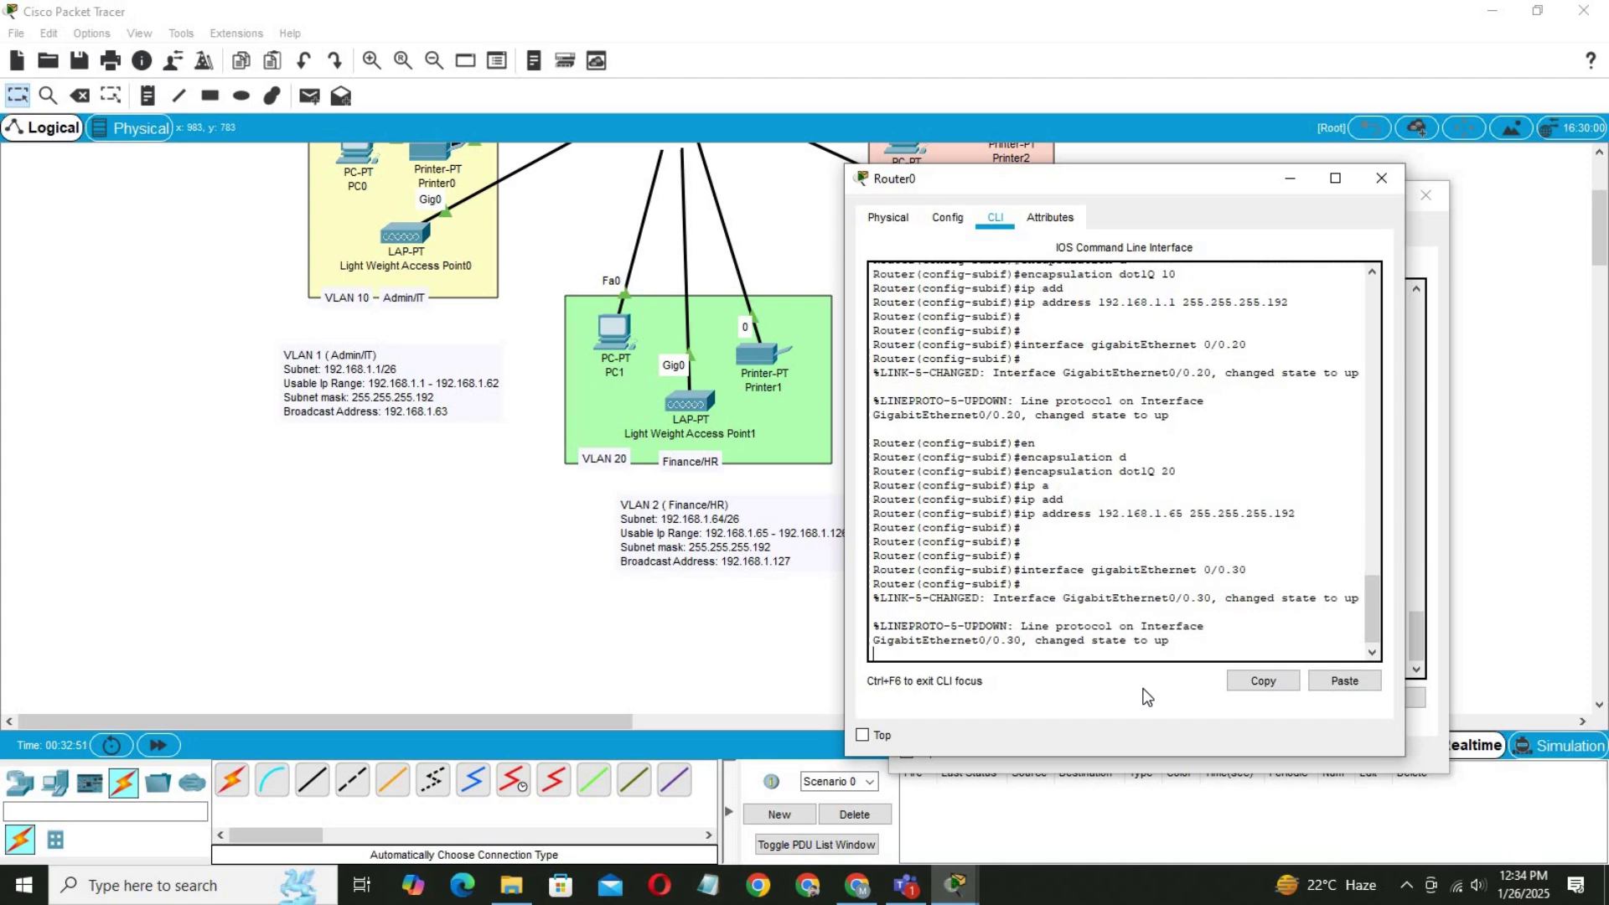
{"action": "key", "text": "Return"}
{"action": "key", "text": "Return"}
{"action": "type", "text": "en"}
{"action": "key", "text": "Tab"}
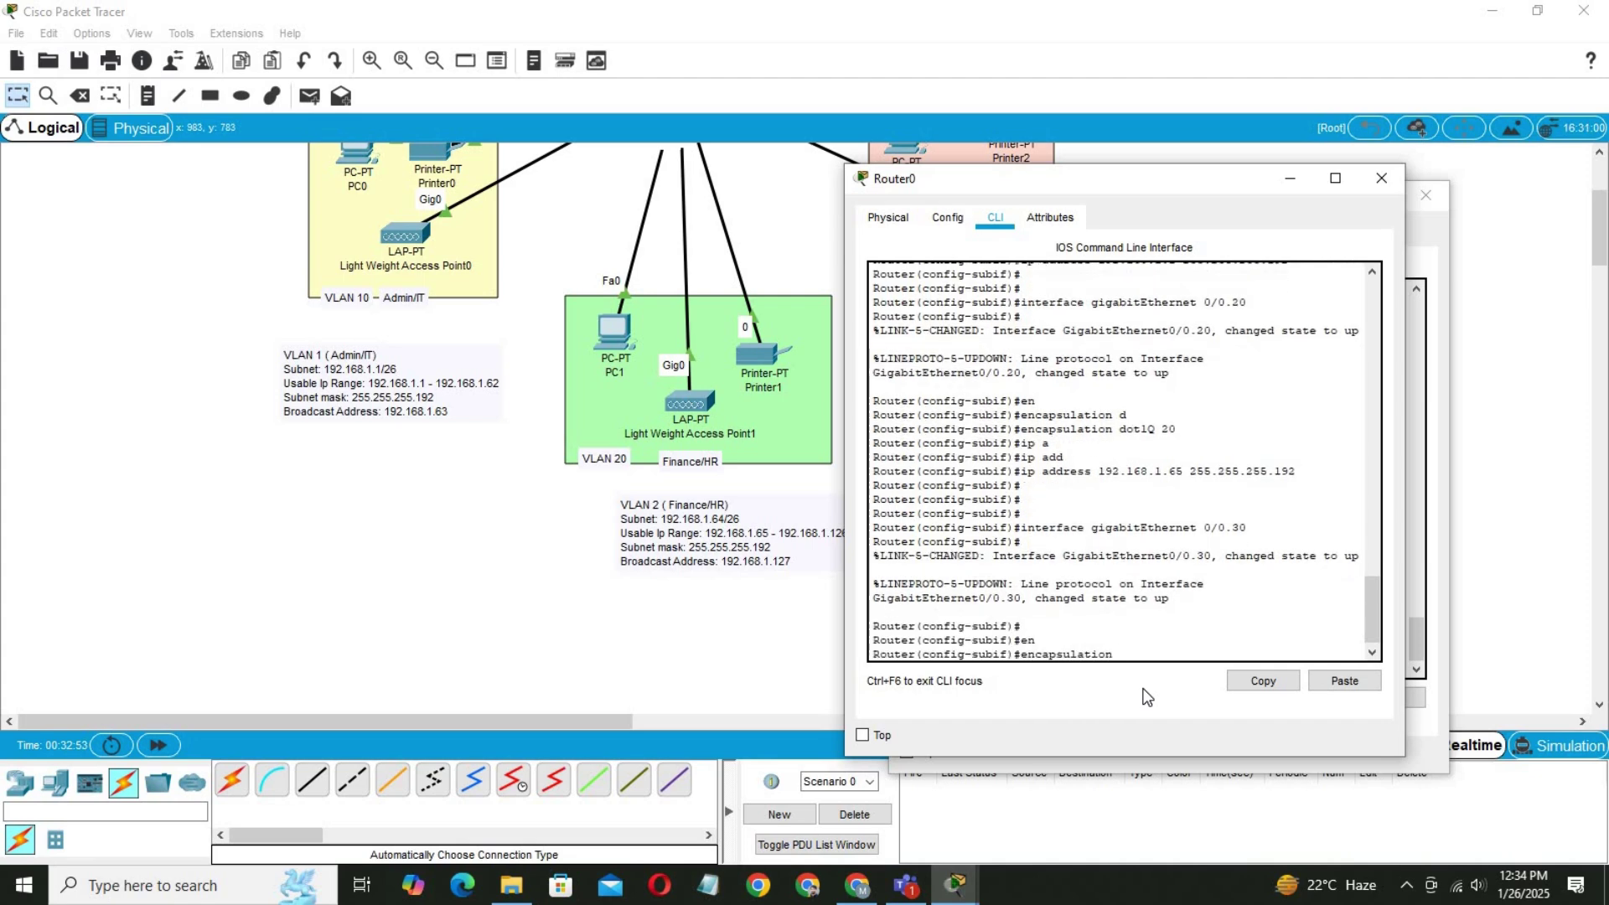
{"action": "type", "text": "d"}
{"action": "key", "text": "Tab"}
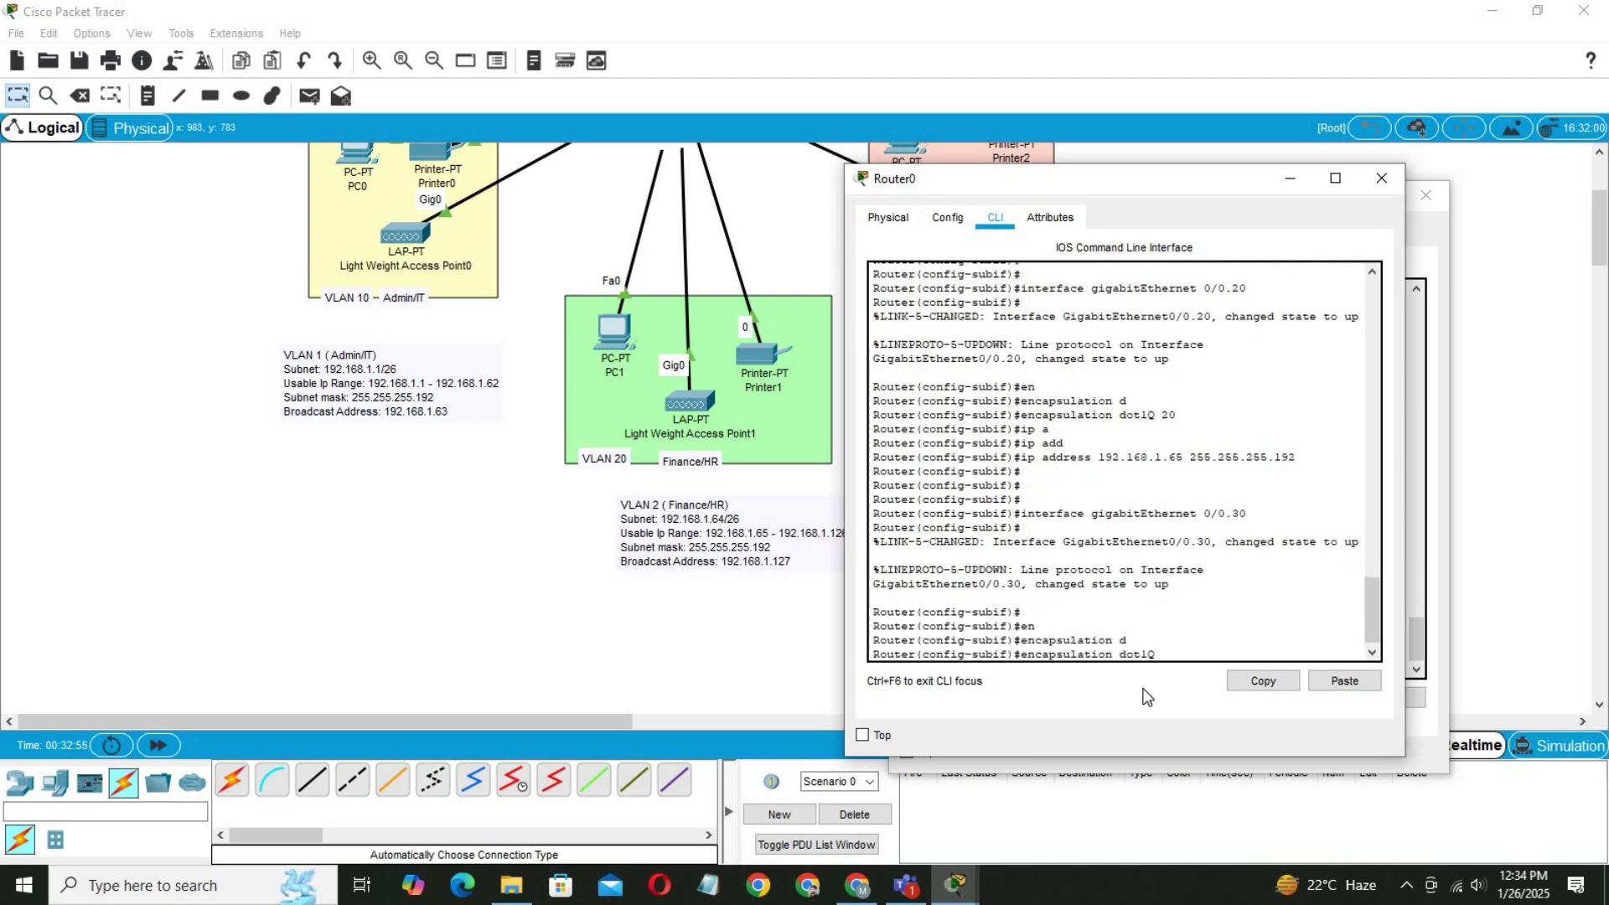
{"action": "type", "text": "30"}
{"action": "key", "text": "Return"}
{"action": "key", "text": "Return"}
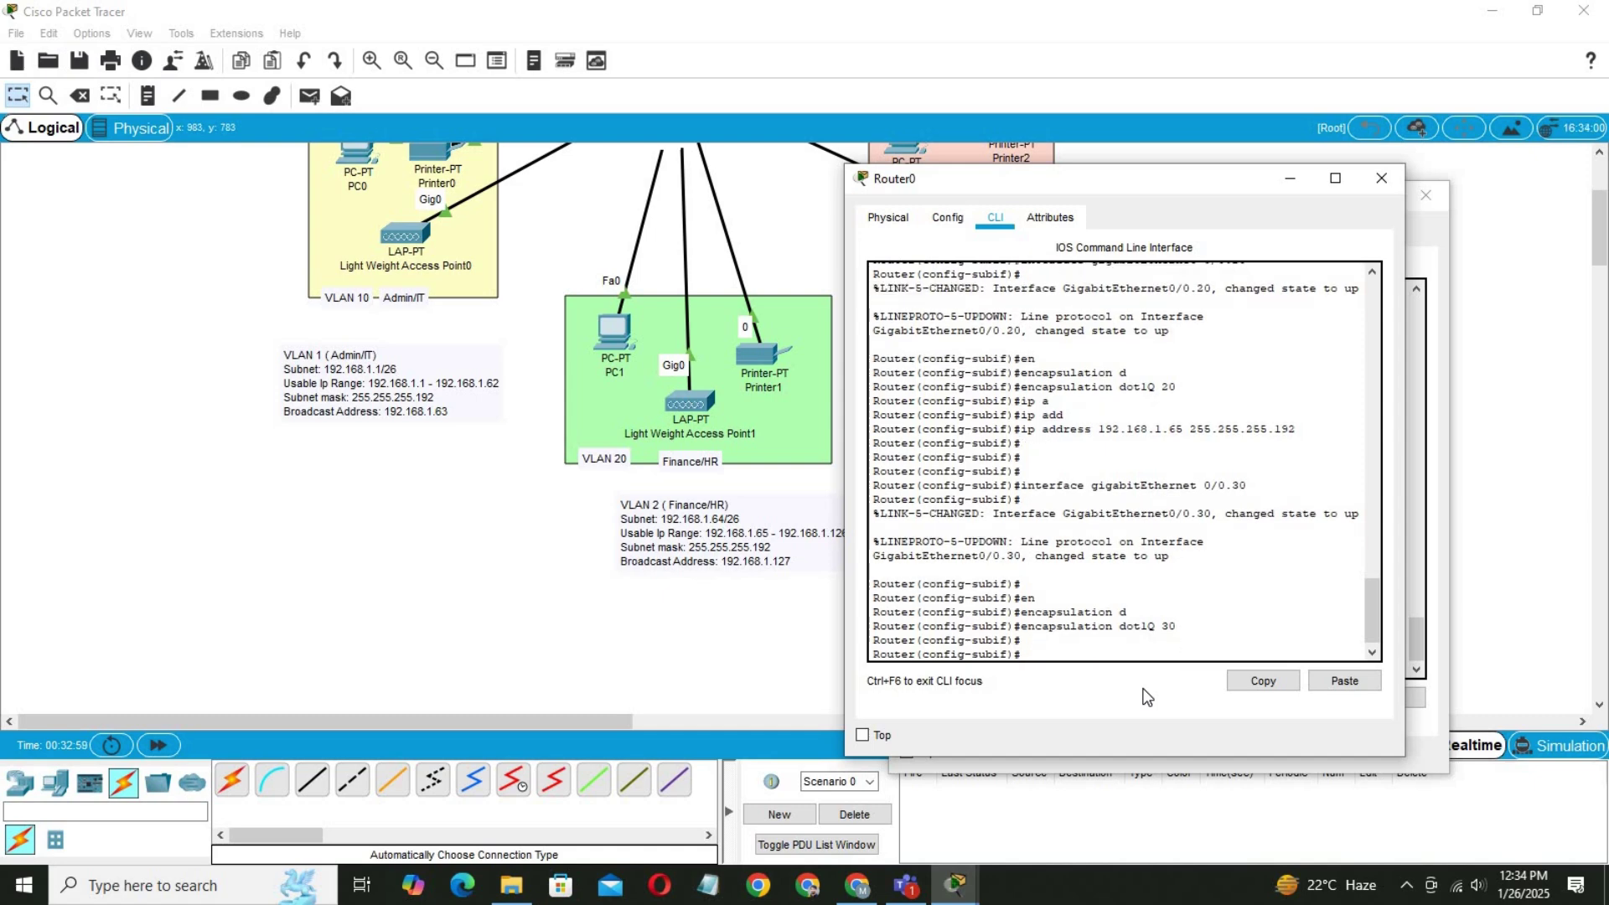
Assign 192.168.1.129 255.255.255.192 to Gig0/0.30 and save the router configuration with do wr.
{"action": "type", "text": "ip add"}
{"action": "key", "text": "Tab"}
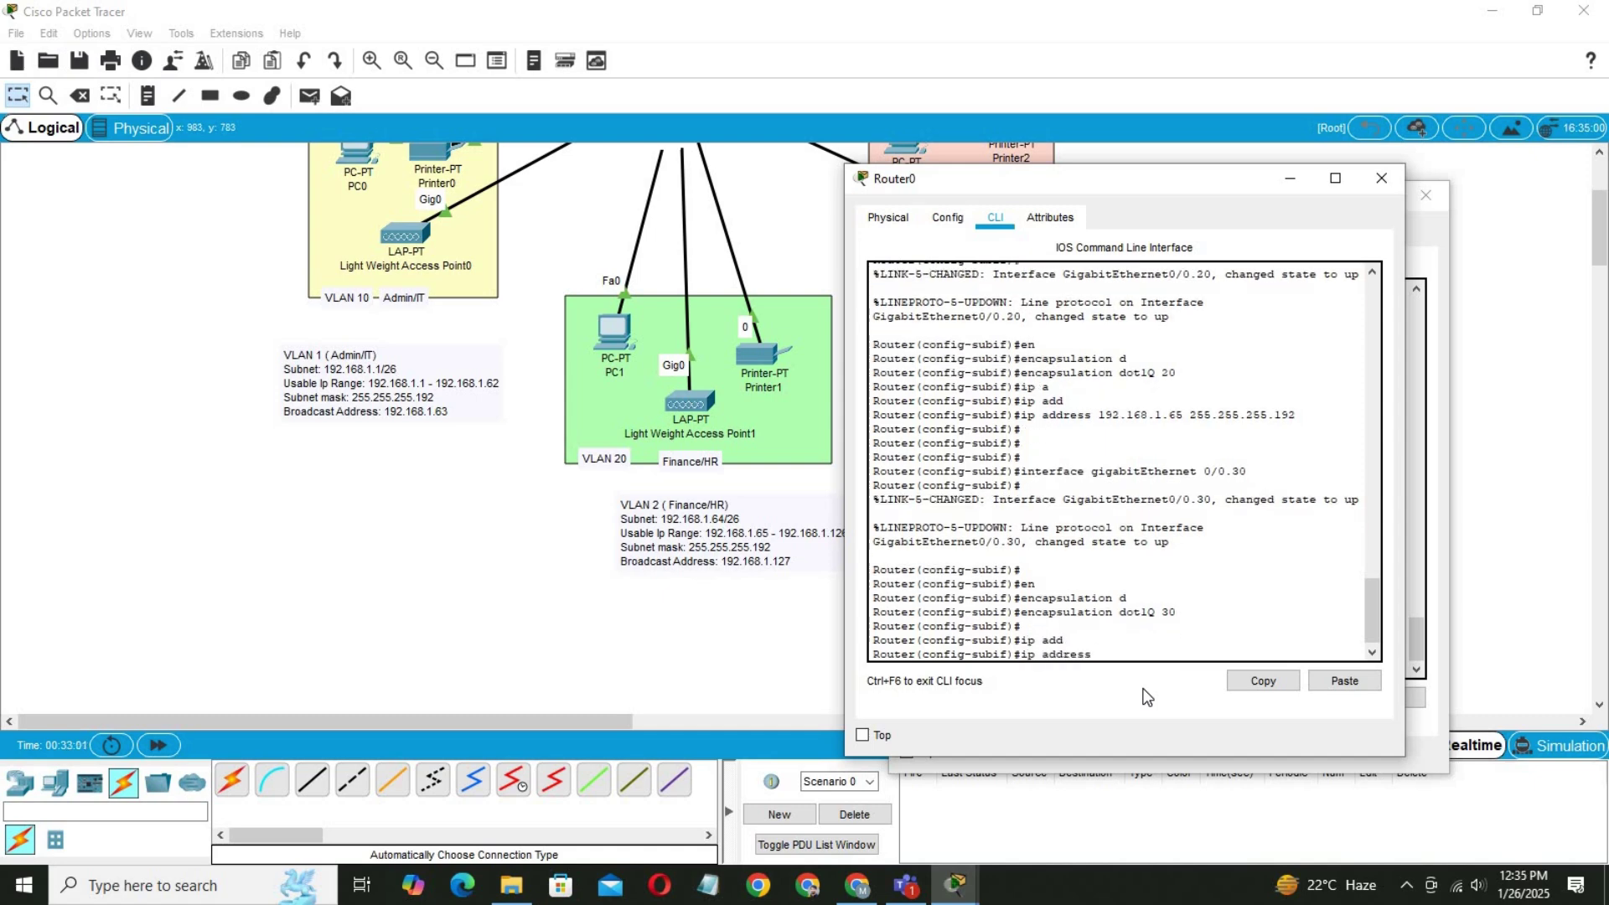
{"action": "type", "text": "192.168.1."}
{"action": "left_click", "coordinate": [497, 526]}
{"action": "left_click_drag", "start_coordinate": [1600, 248], "coordinate": [1601, 230]}
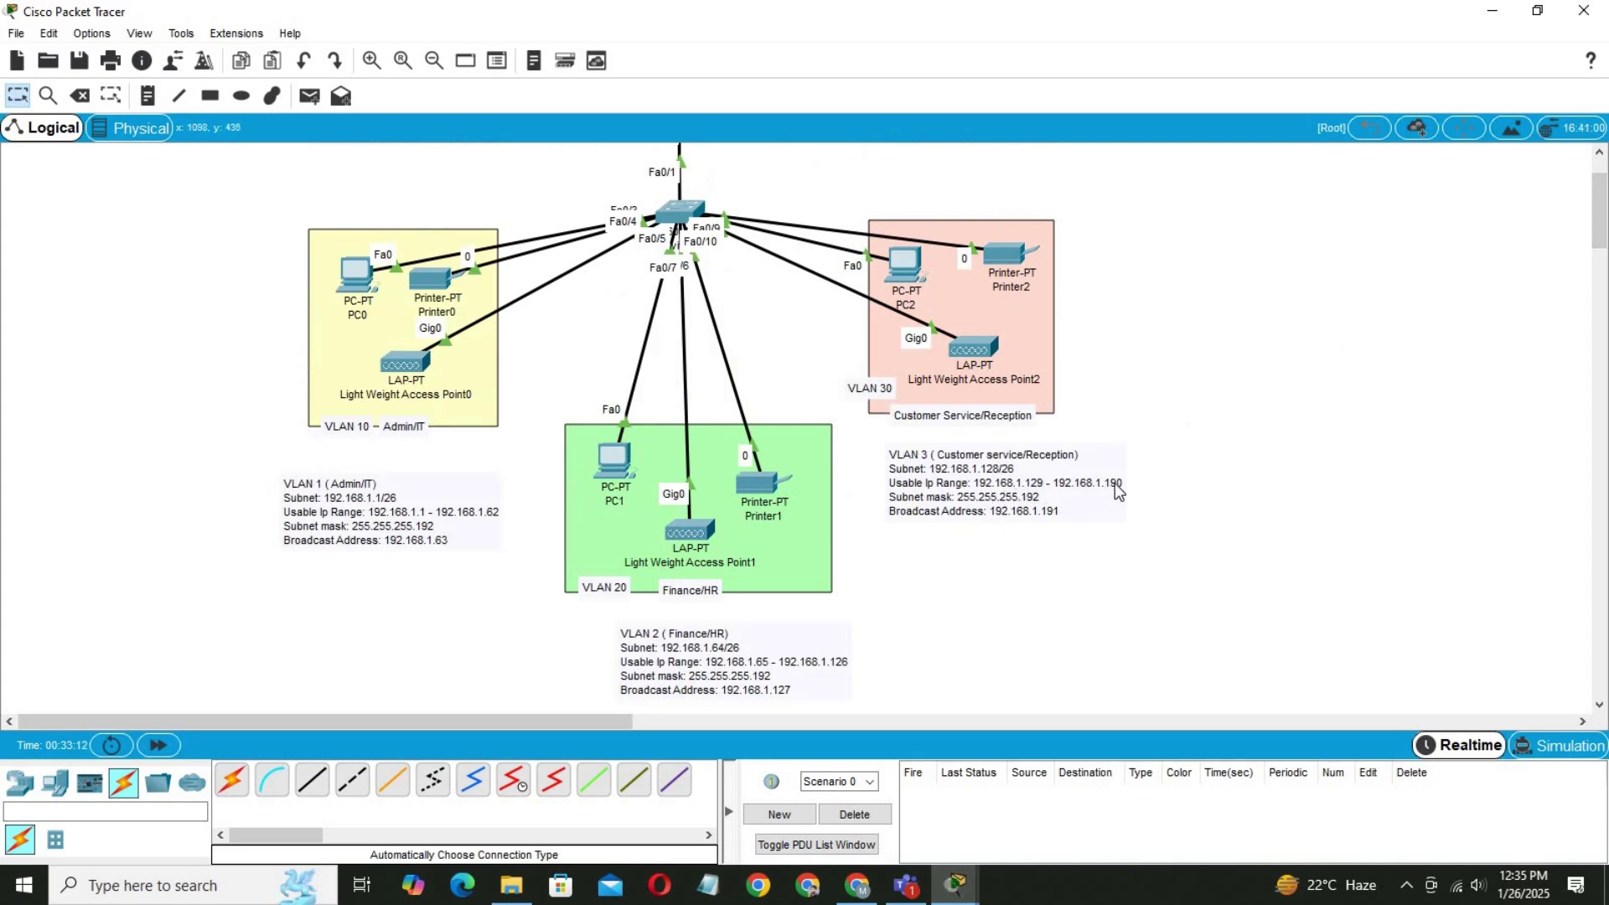
{"action": "left_click", "coordinate": [680, 213]}
{"action": "mouse_move", "coordinate": [956, 885]}
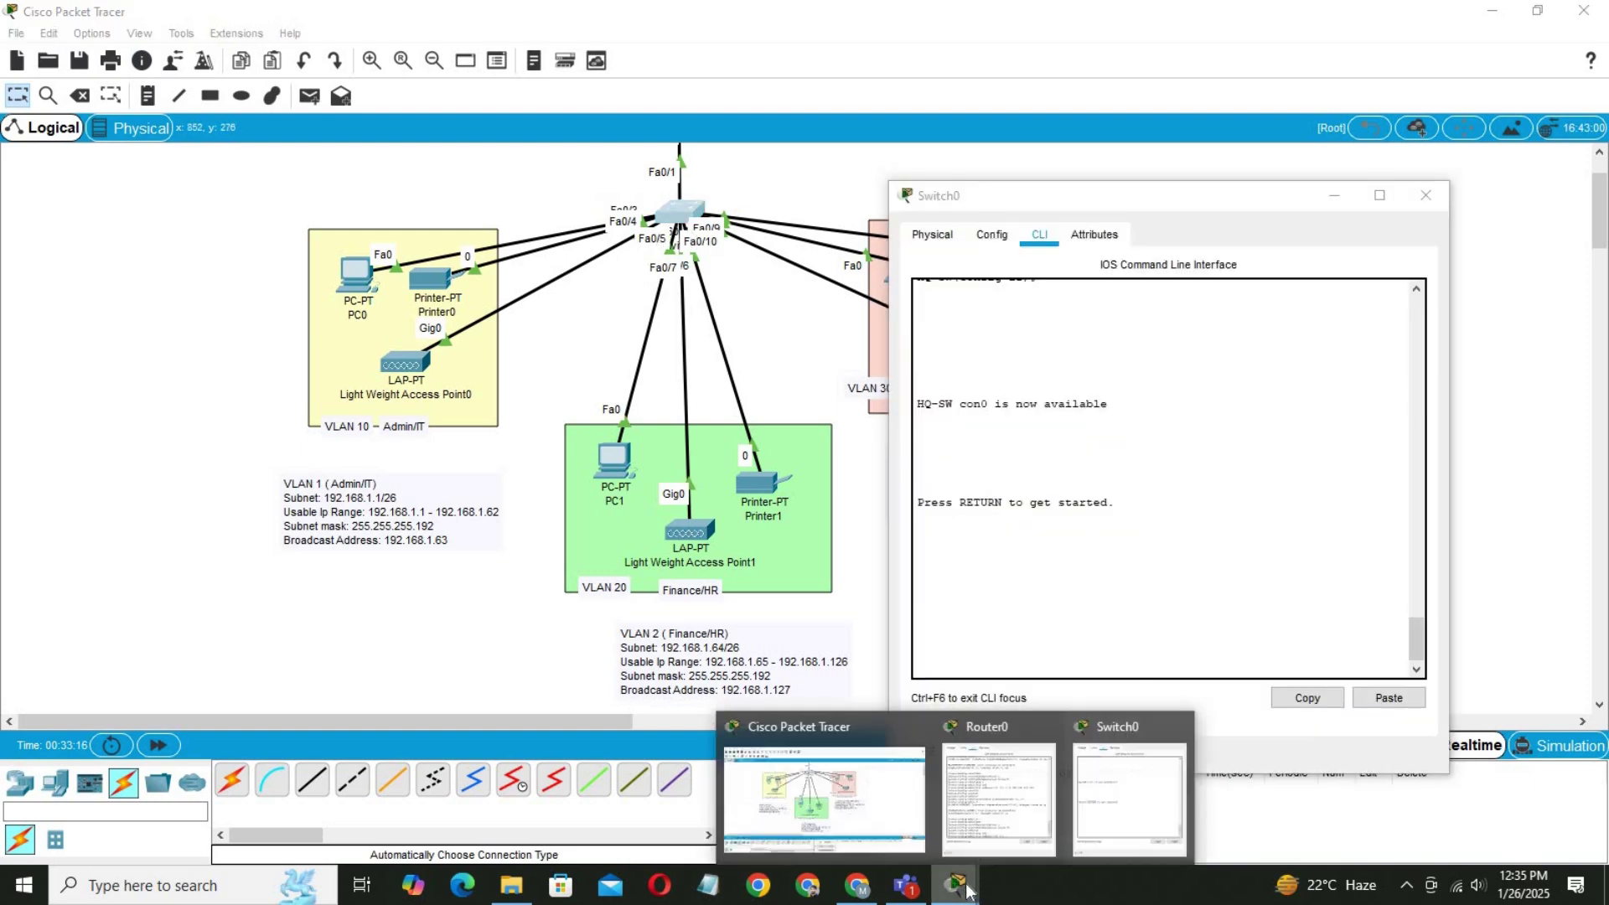
{"action": "left_click", "coordinate": [986, 816]}
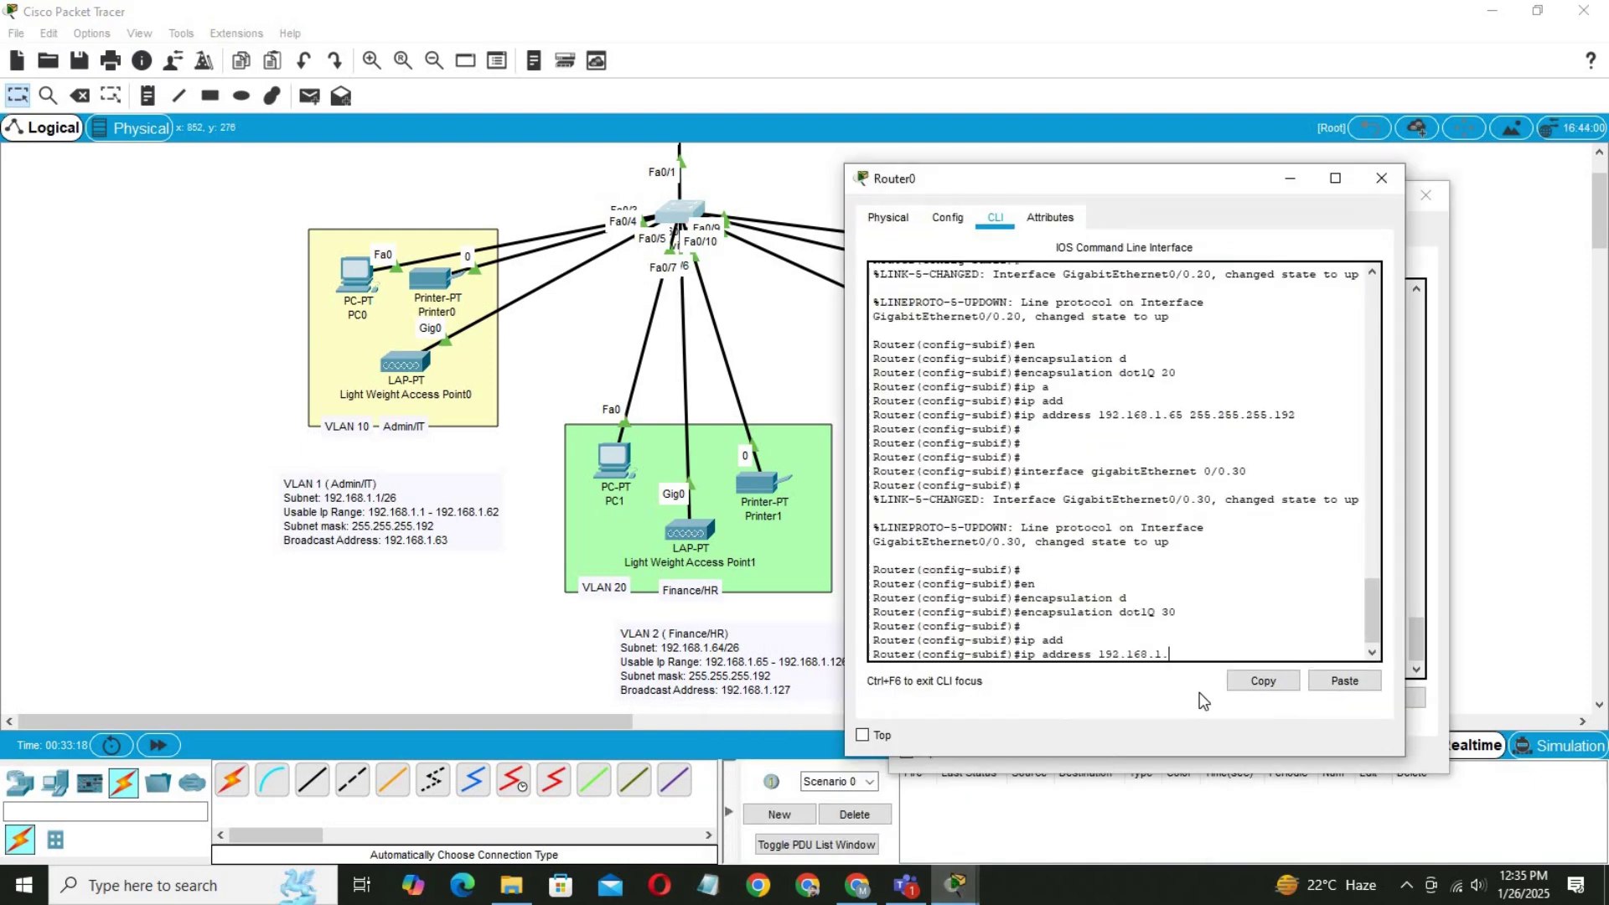
{"action": "type", "text": "9 255.255.255.192"}
{"action": "key", "text": "Return"}
{"action": "key", "text": "Return"}
{"action": "key", "text": "Return"}
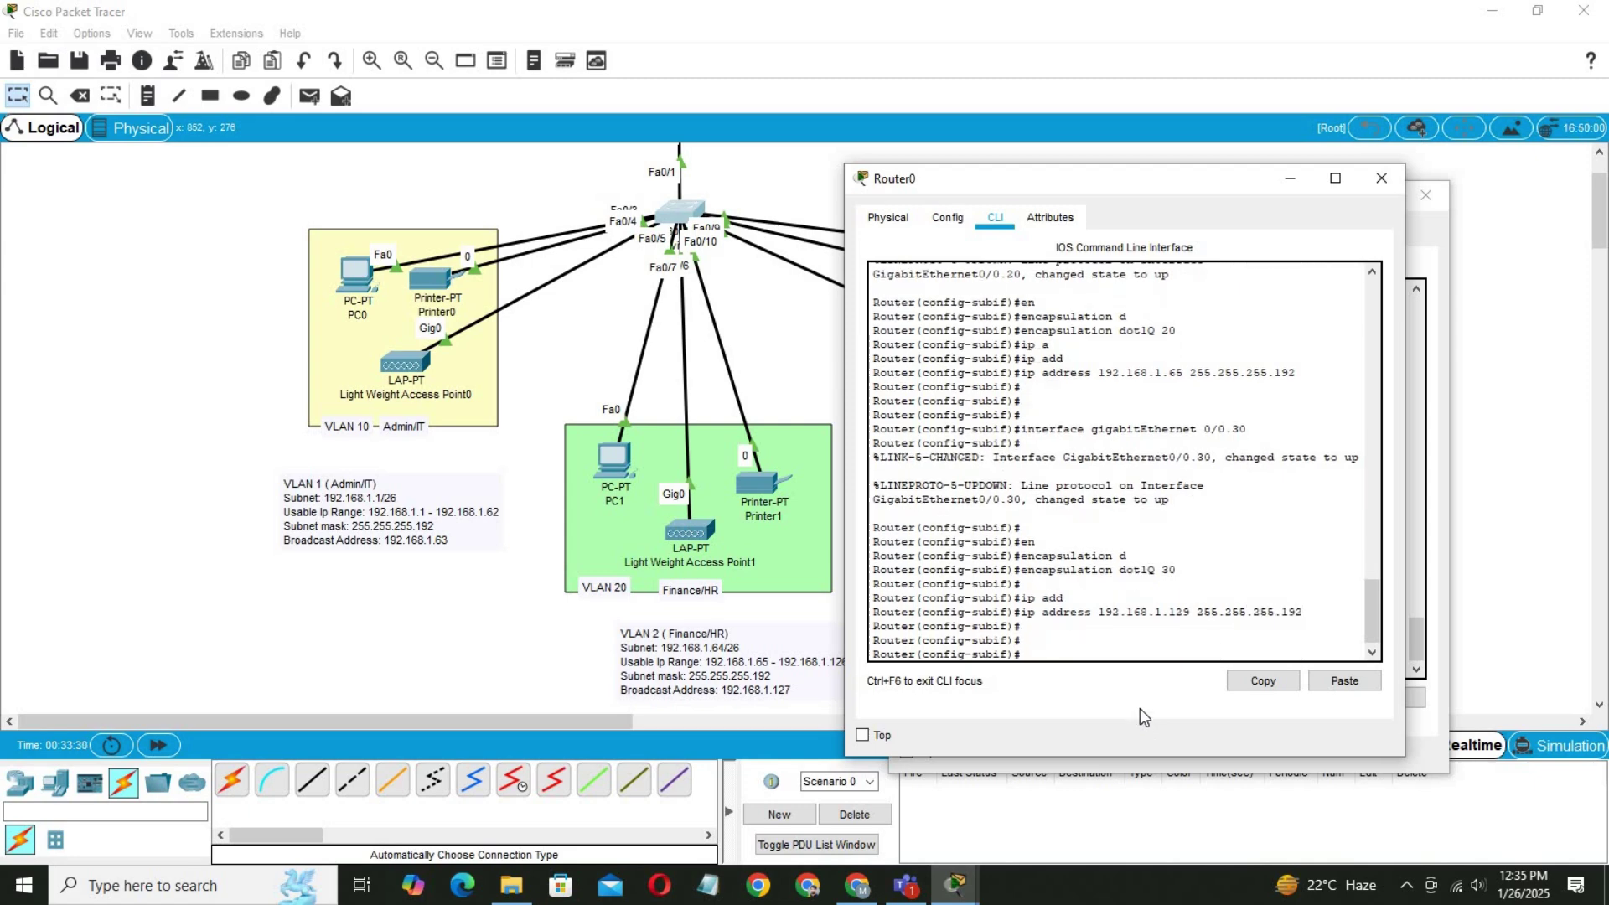
{"action": "type", "text": "do wr"}
{"action": "key", "text": "Return"}
{"action": "key", "text": "Return"}
{"action": "key", "text": "Return"}
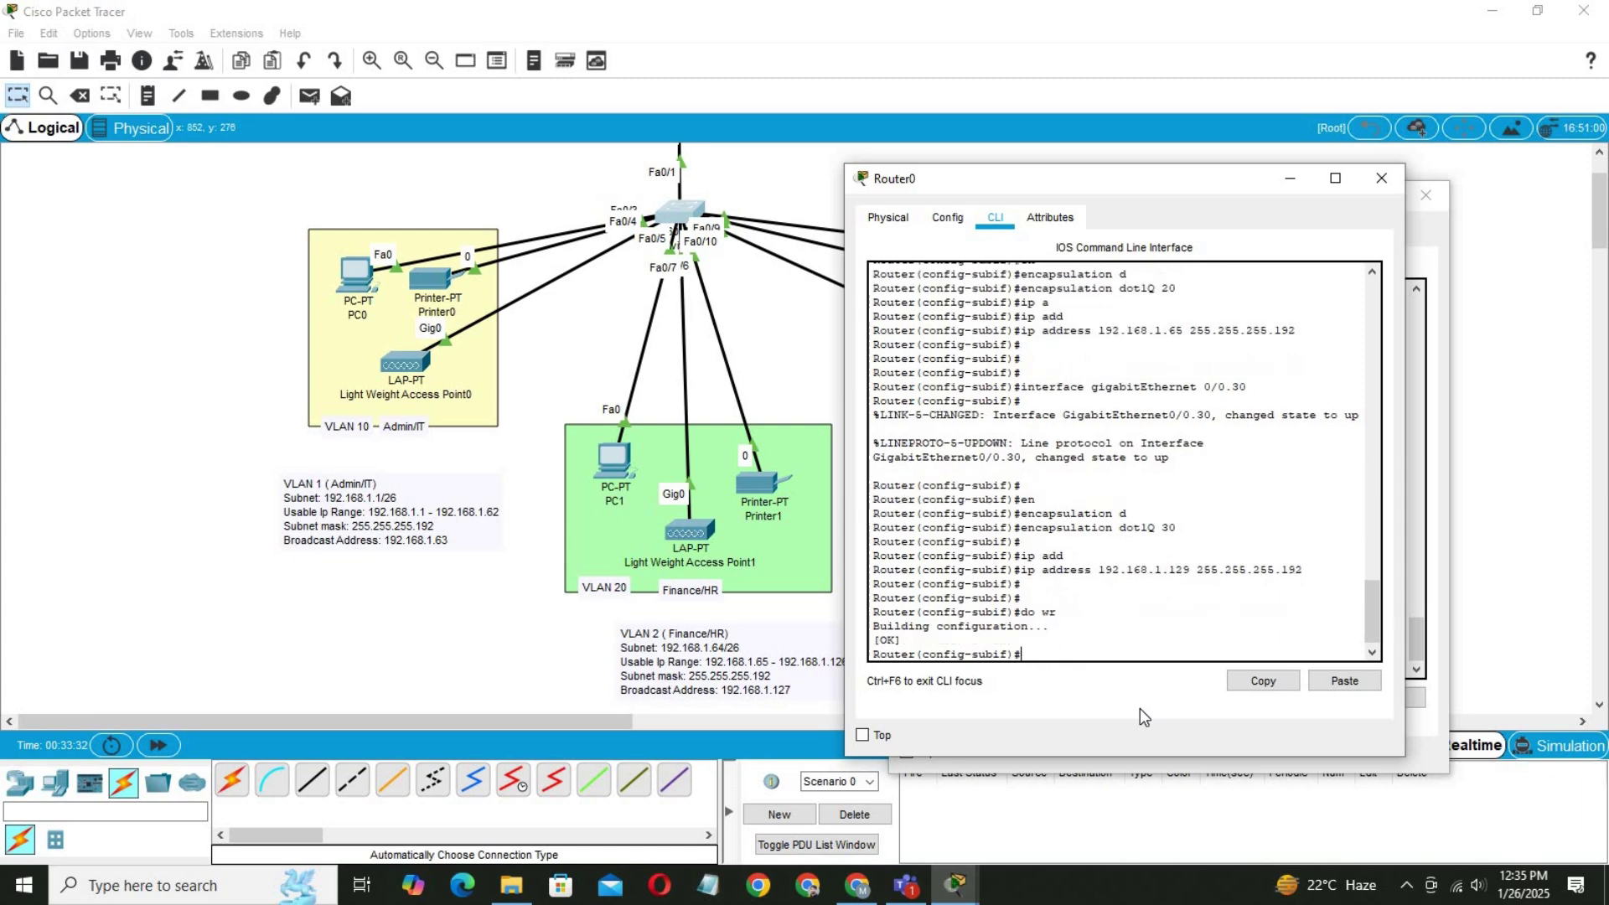
{"action": "left_click", "coordinate": [236, 310]}
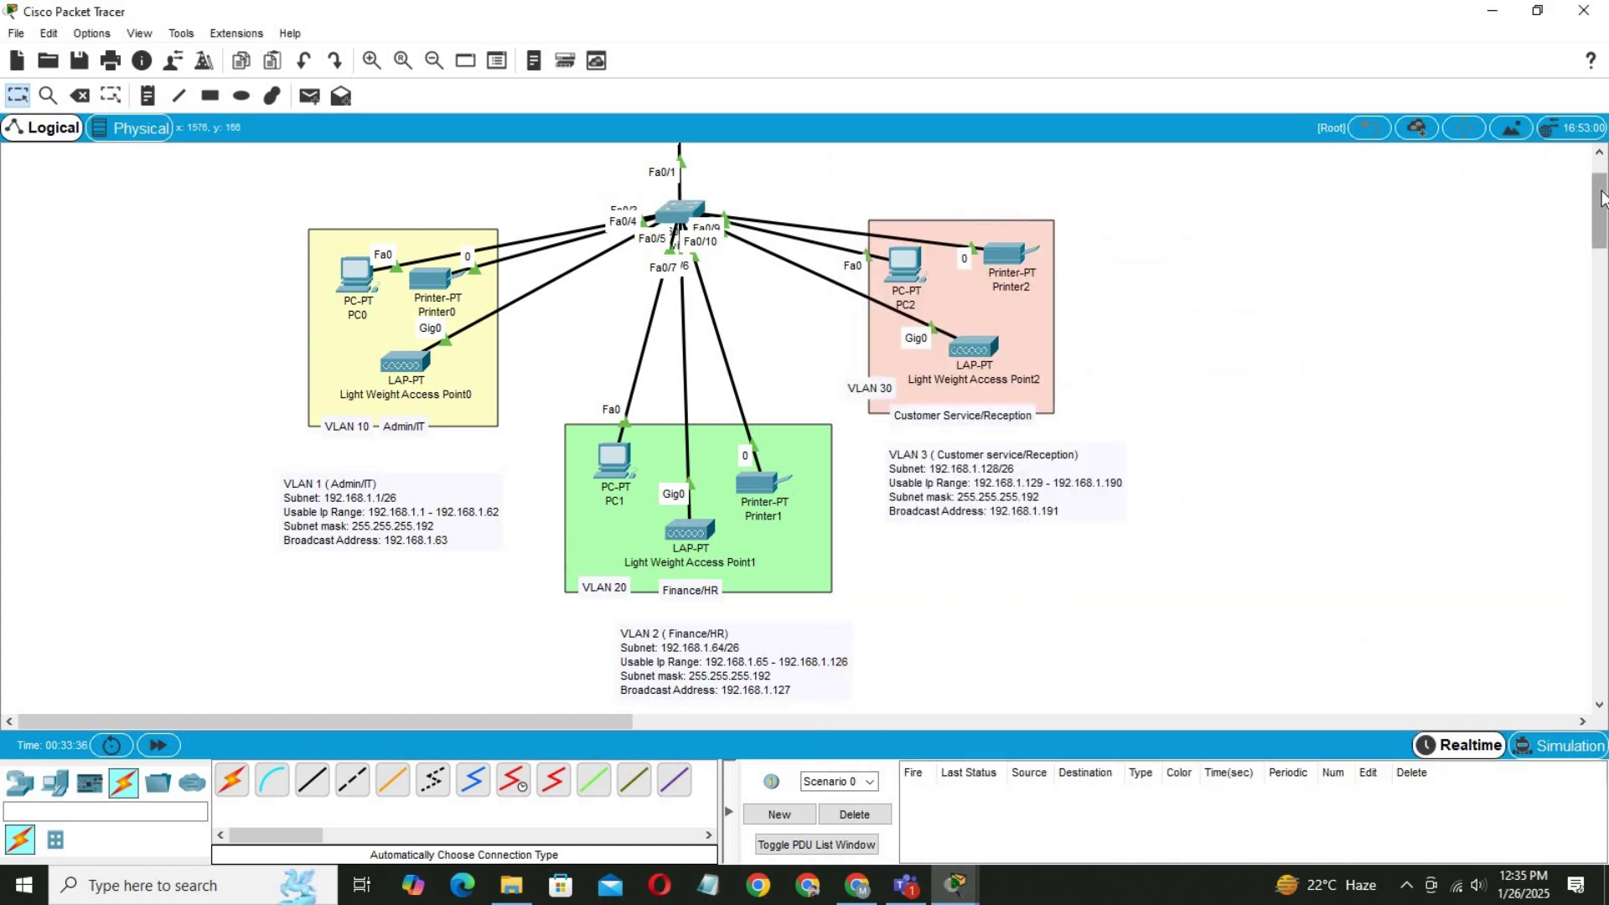
Give PC0 a static IPv4 address 192.168.1.2 with mask 255.255.255.192.
{"action": "left_click_drag", "start_coordinate": [1598, 212], "coordinate": [1599, 199]}
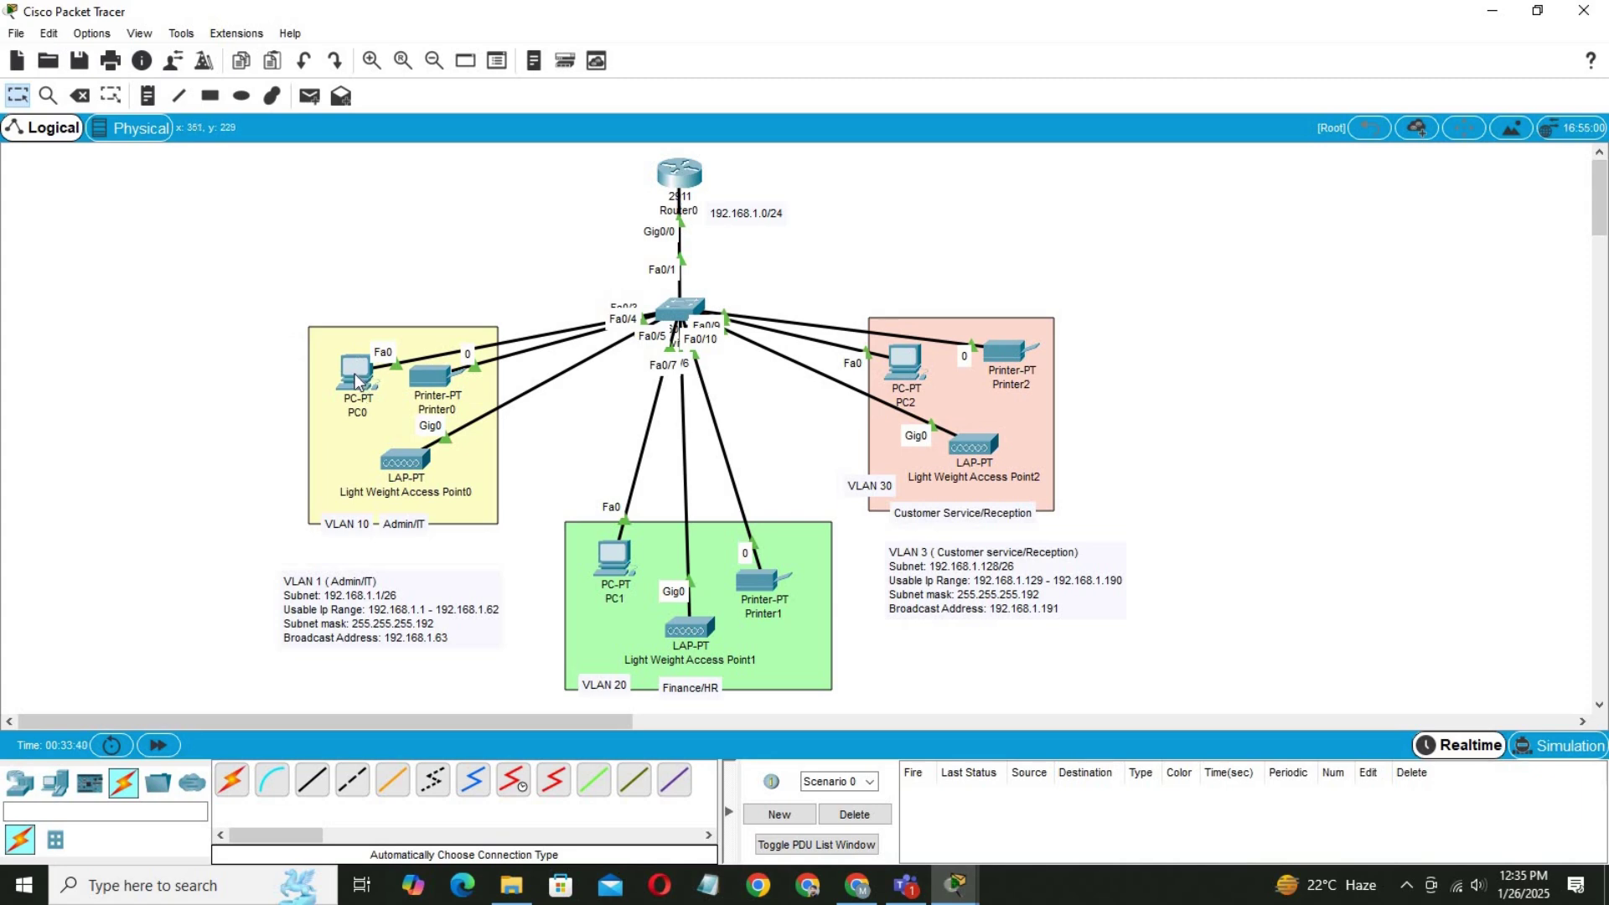
{"action": "mouse_move", "coordinate": [358, 381]}
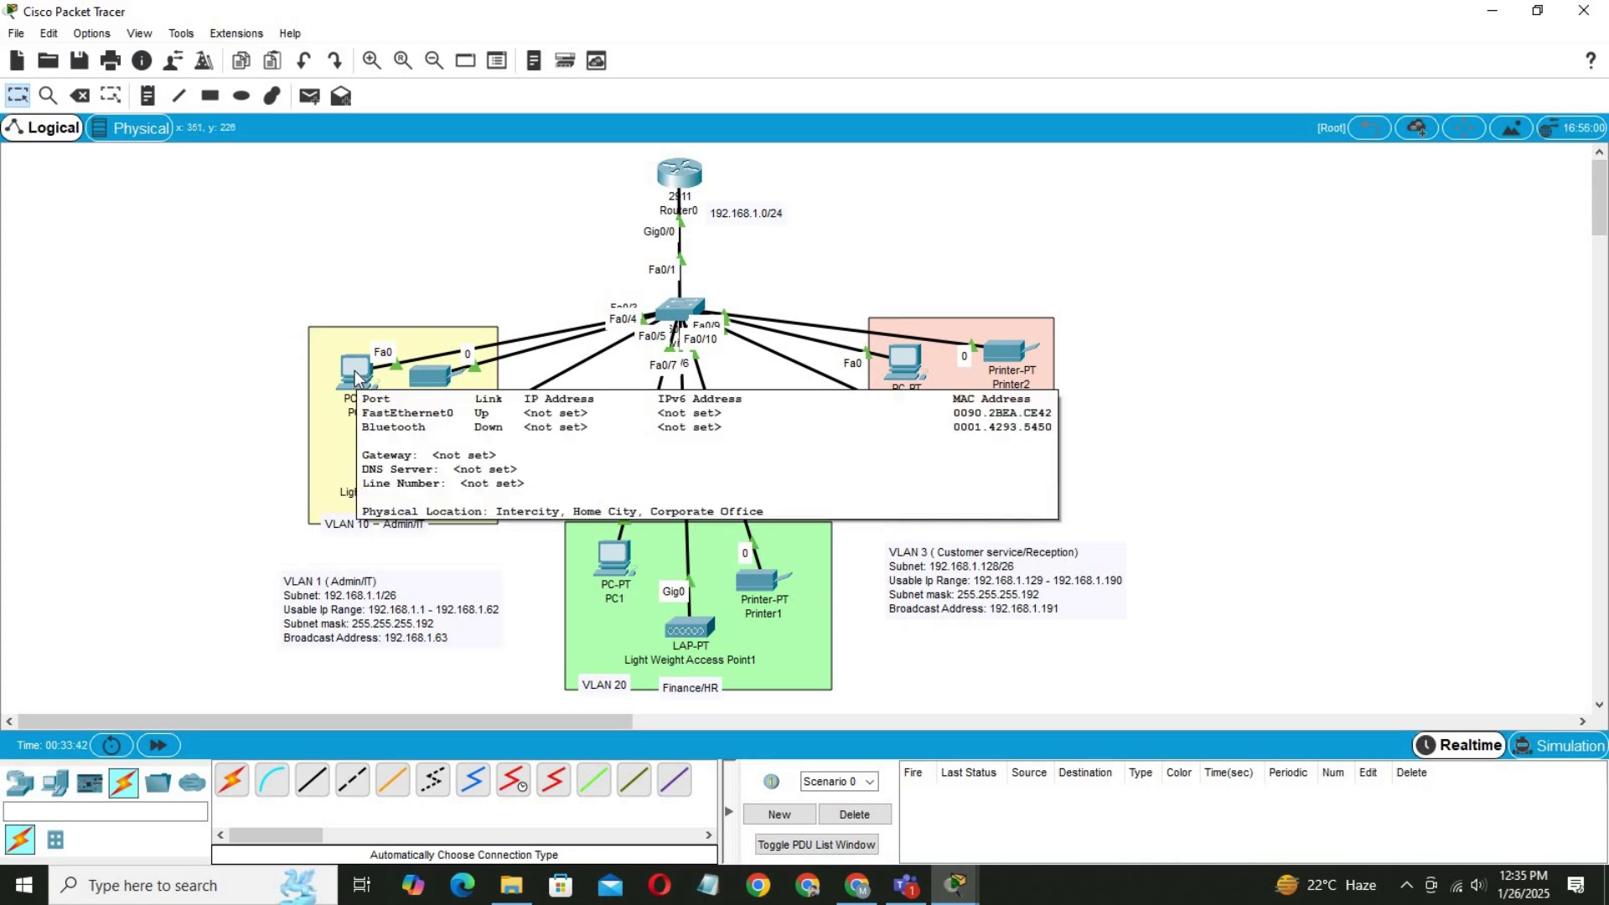
{"action": "left_click", "coordinate": [358, 377]}
{"action": "left_click", "coordinate": [686, 206]}
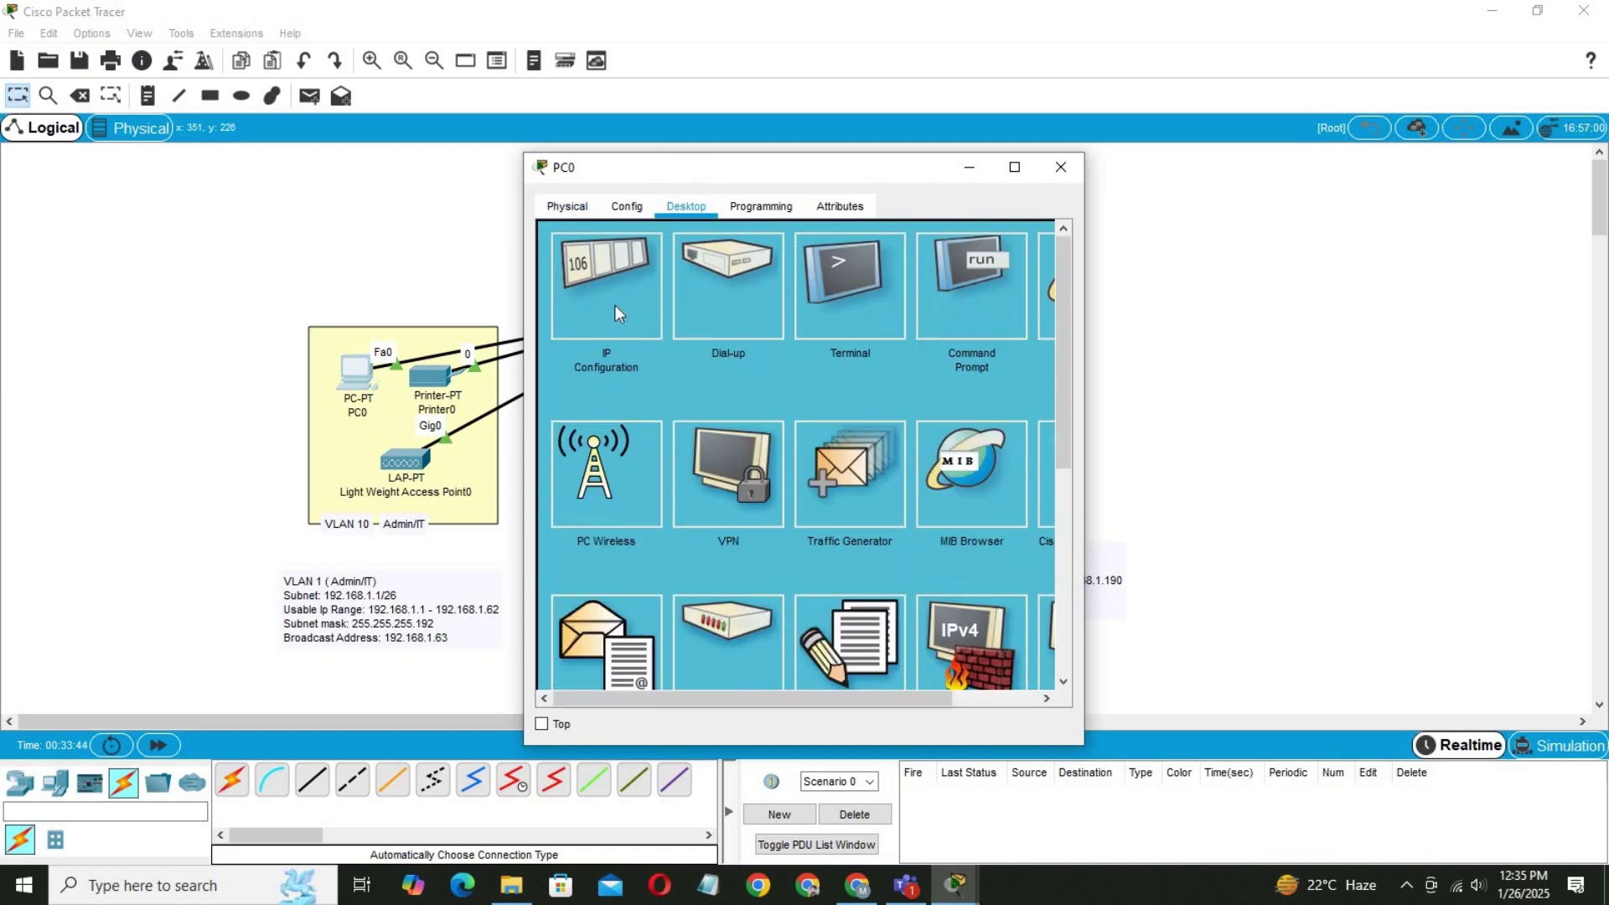
{"action": "left_click", "coordinate": [615, 305]}
{"action": "left_click", "coordinate": [708, 348]}
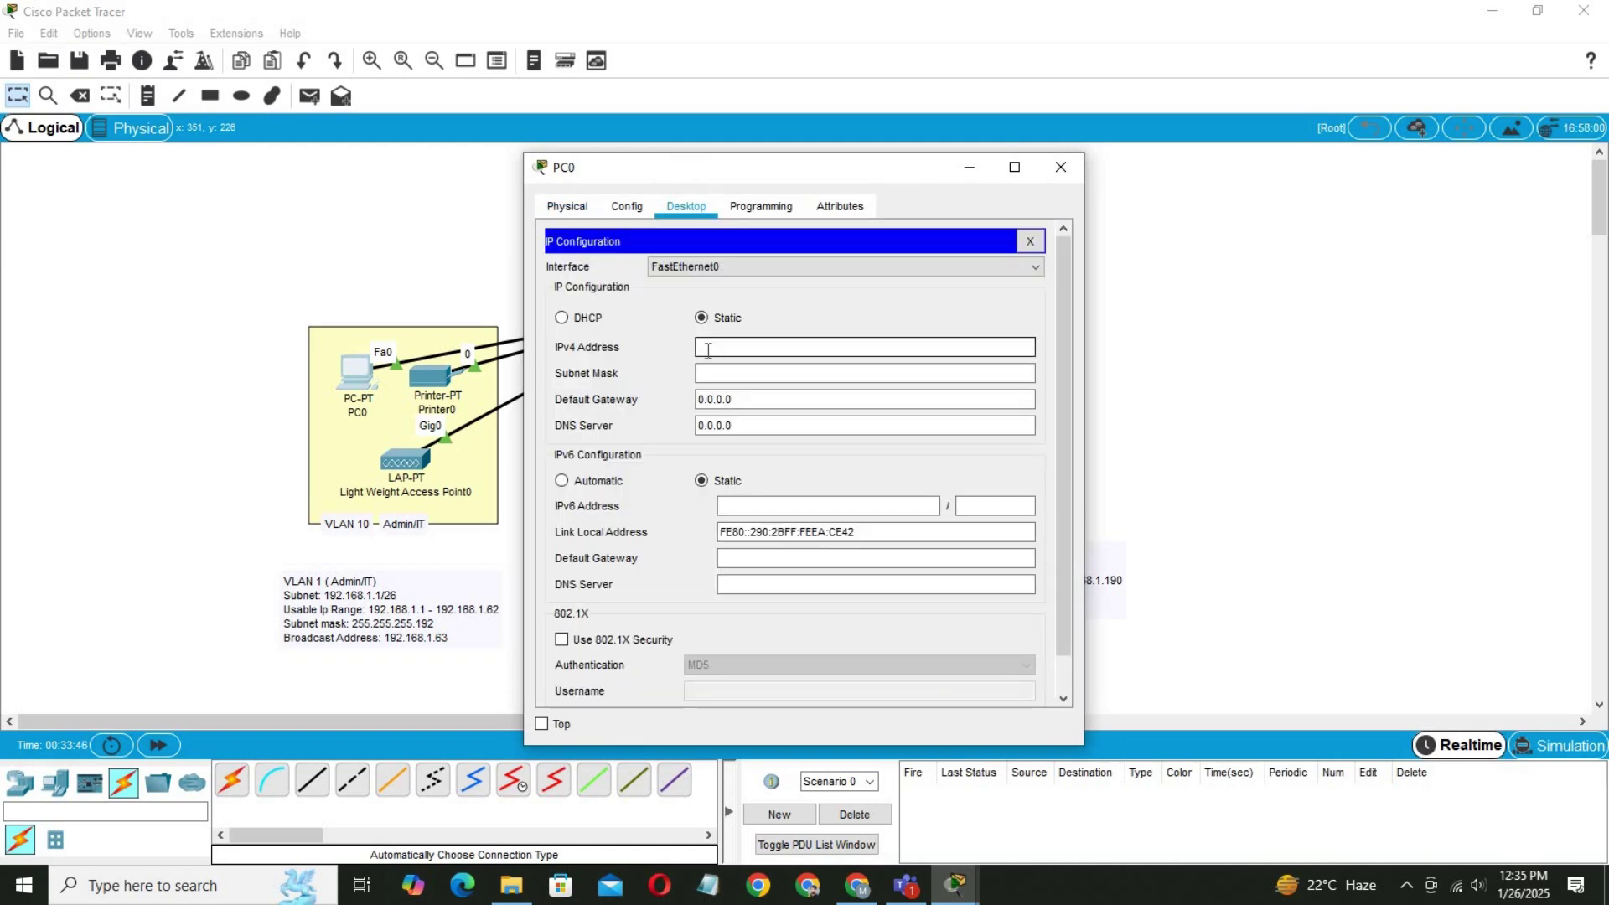
{"action": "type", "text": "192.1"}
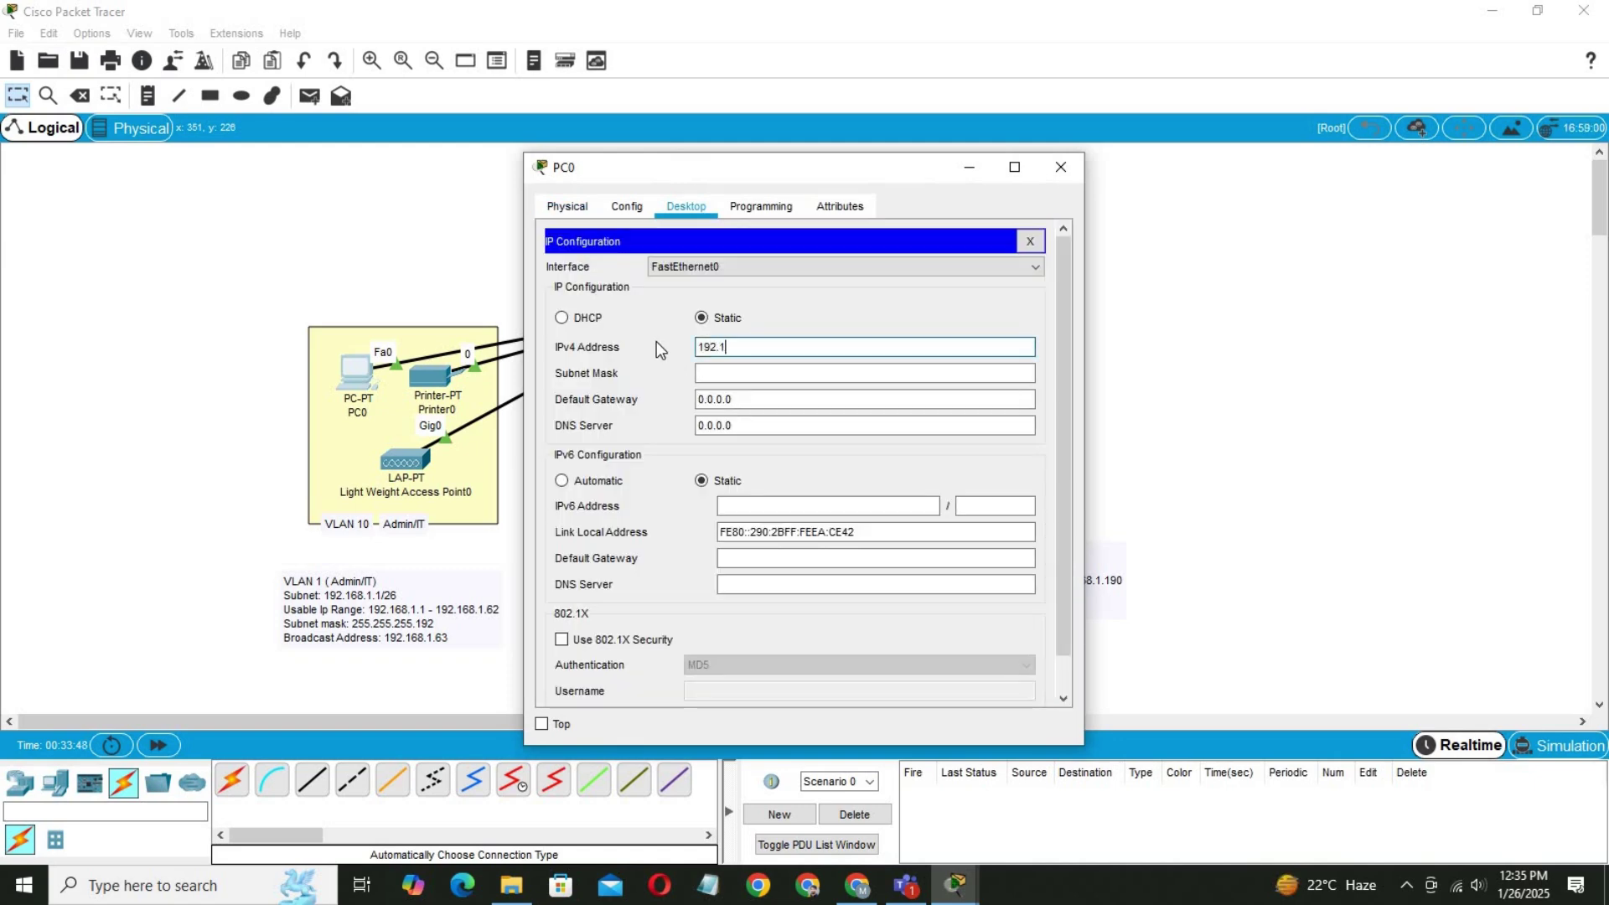
{"action": "type", "text": "68.1.2"}
{"action": "left_click", "coordinate": [724, 376]}
{"action": "left_click", "coordinate": [749, 400]}
{"action": "left_click", "coordinate": [764, 372]}
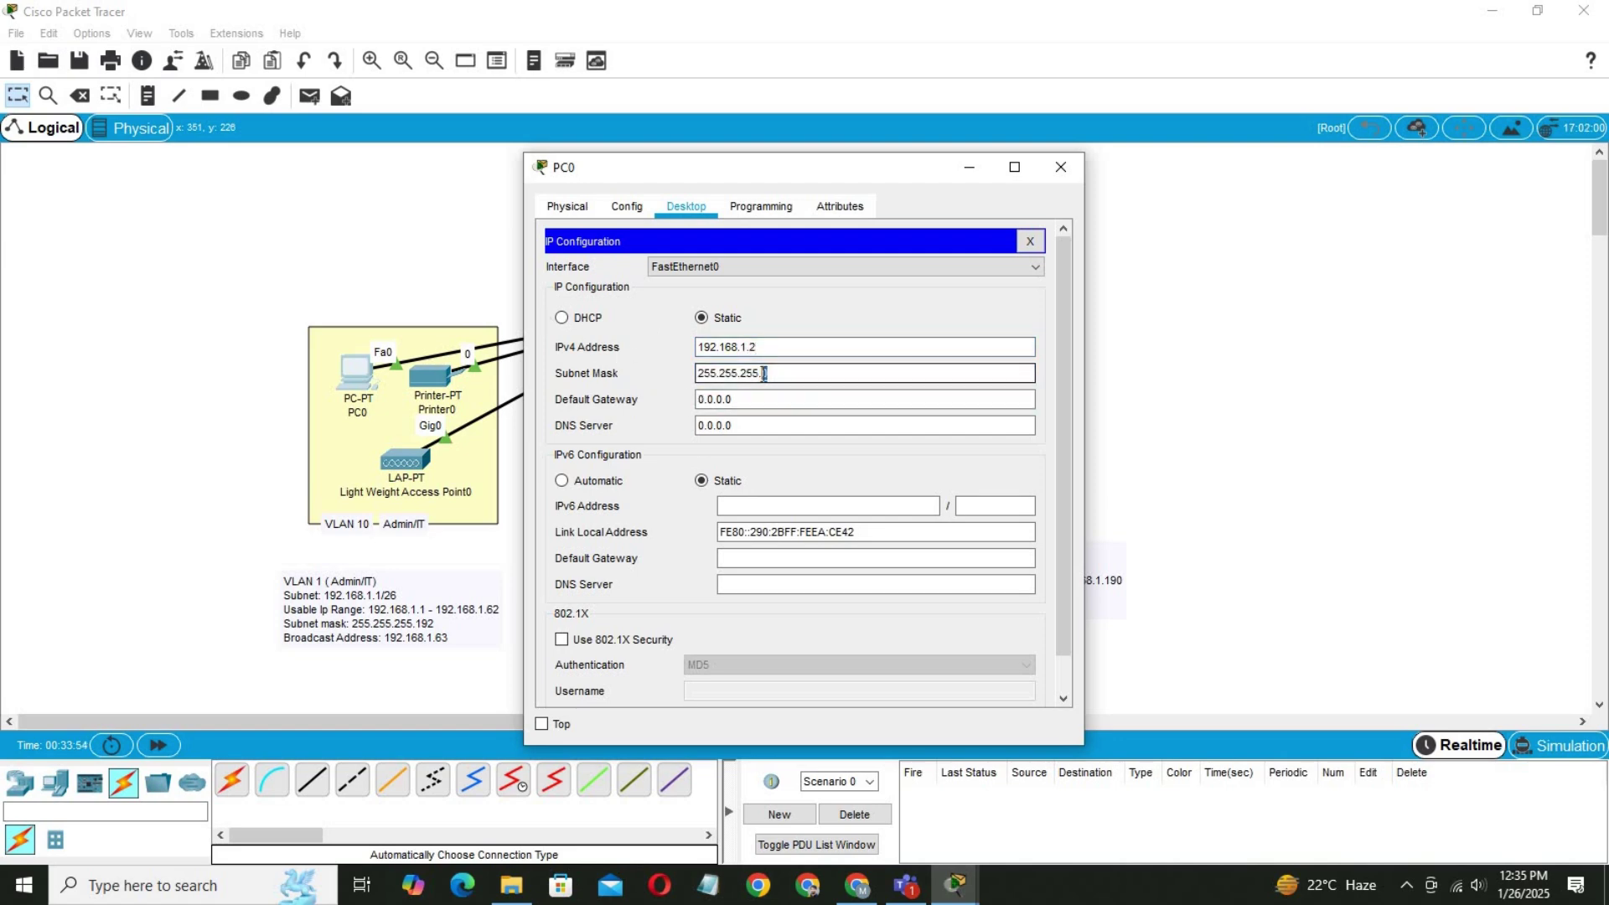
{"action": "type", "text": "192"}
Set PC0's default gateway and DNS server to 192.168.1.1.
{"action": "left_click", "coordinate": [705, 346]}
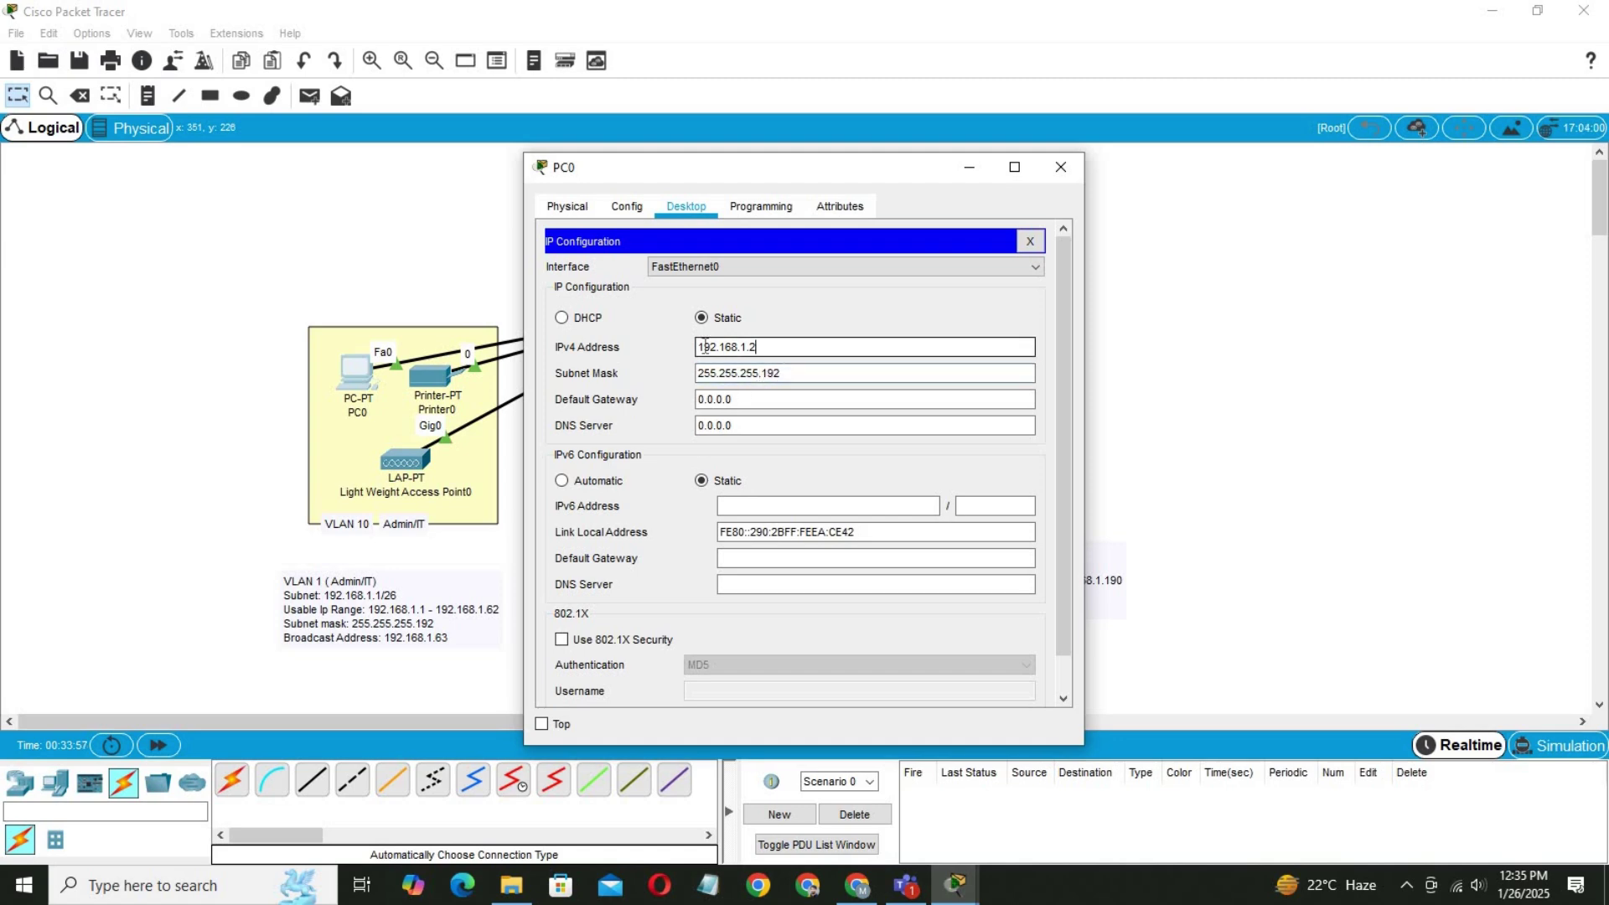
{"action": "key", "text": "Tab"}
{"action": "key", "text": "Tab"}
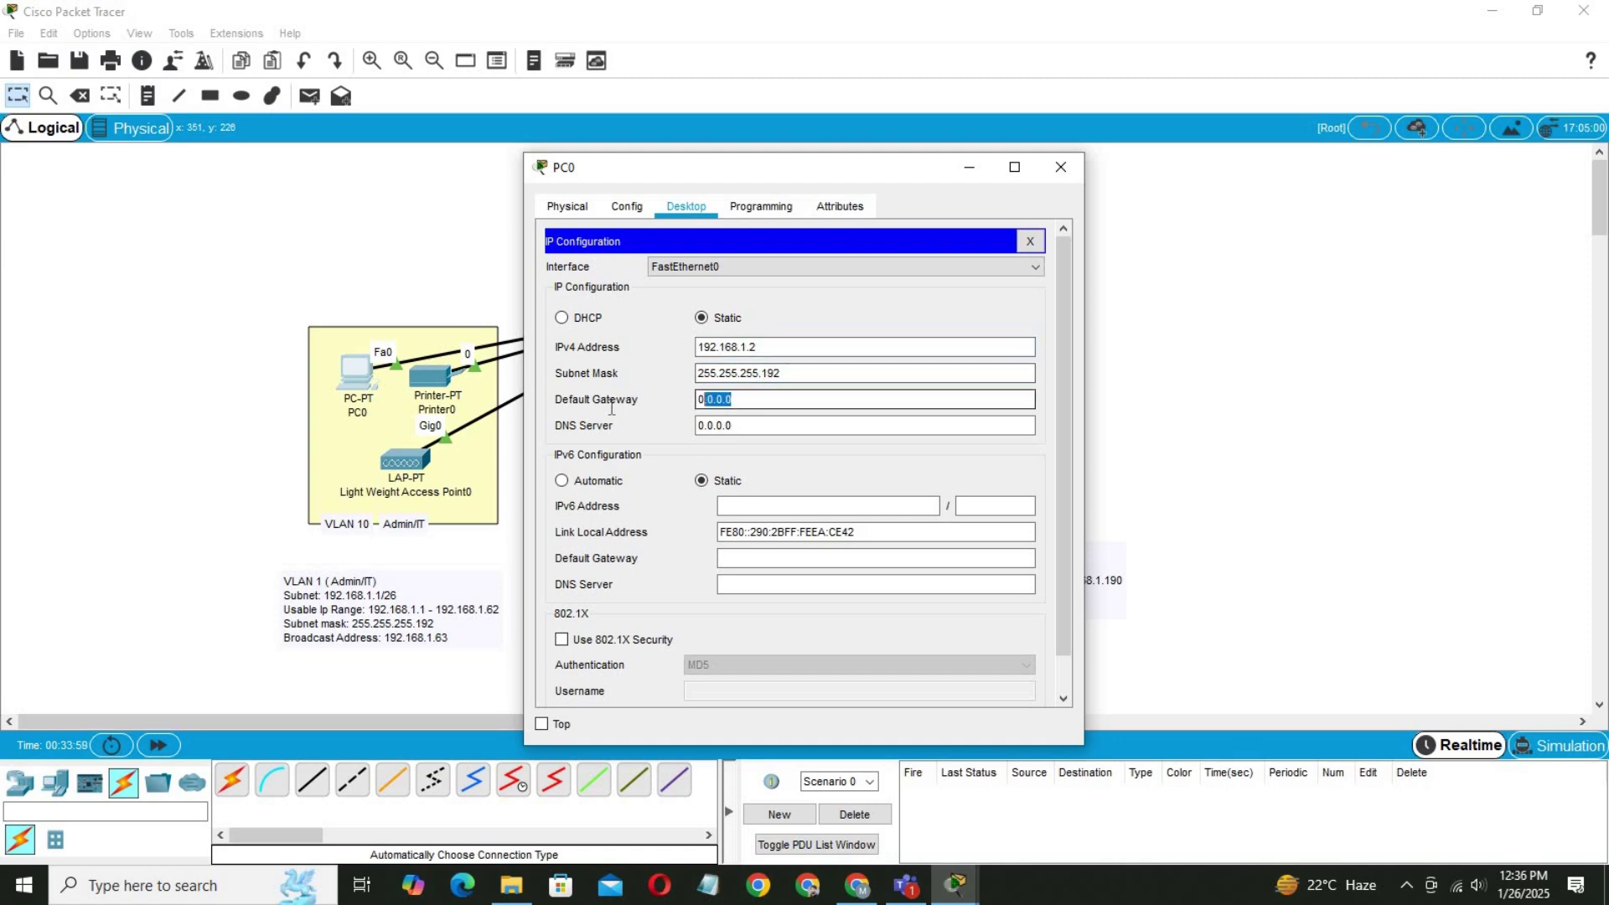
{"action": "type", "text": "192.168.1.2"}
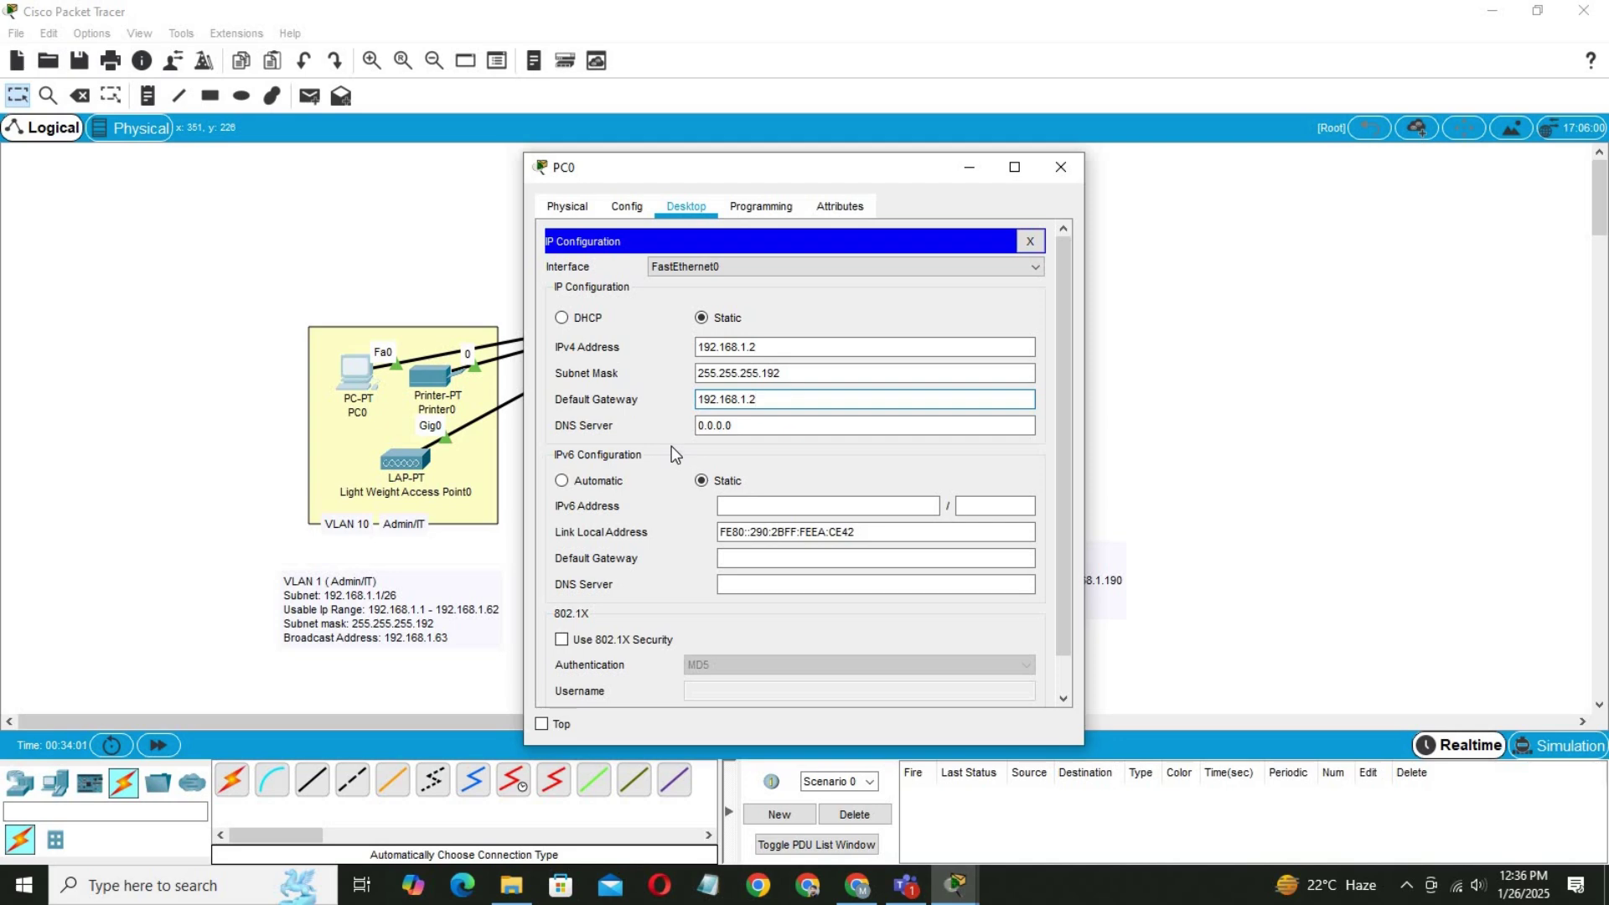
{"action": "key", "text": "BackSpace"}
{"action": "type", "text": "1"}
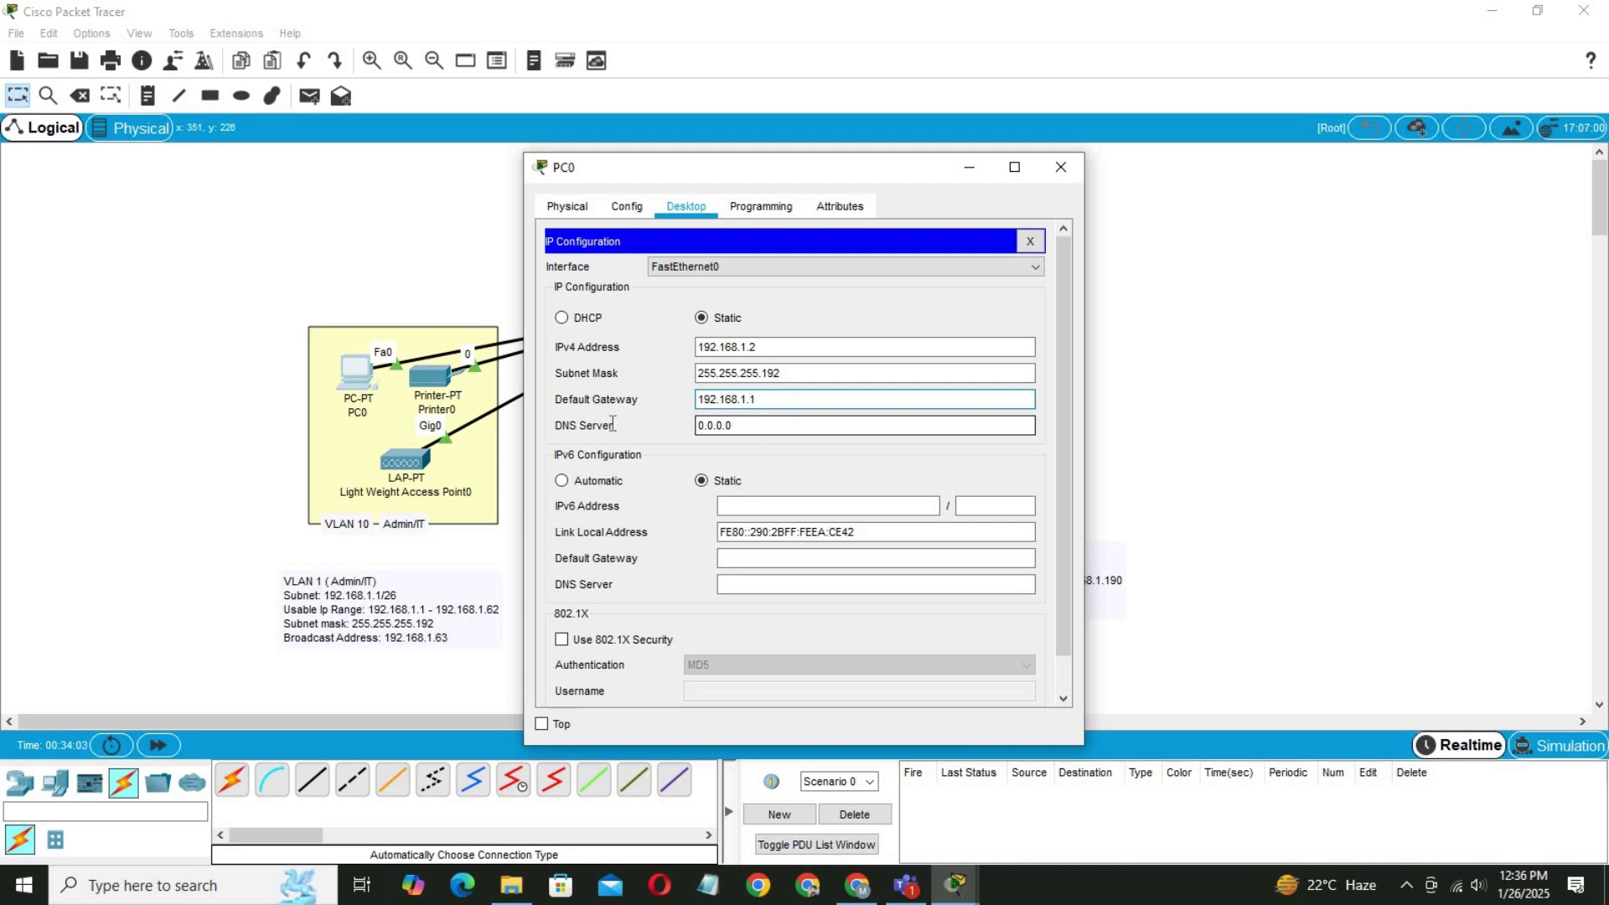
{"action": "key", "text": "Tab"}
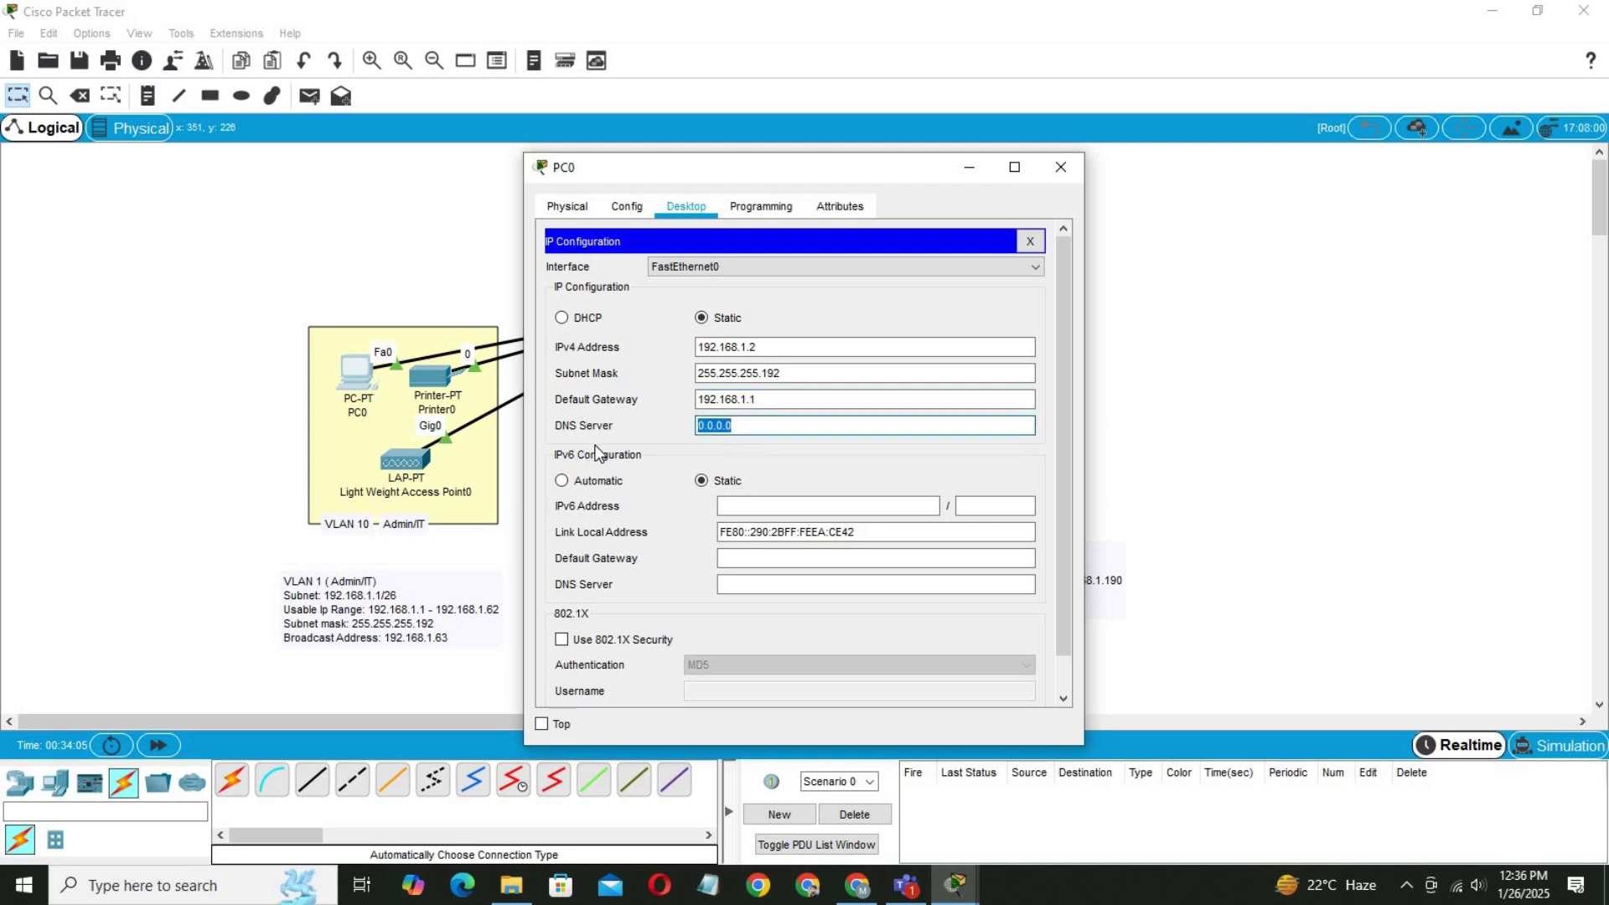
{"action": "left_click_drag", "start_coordinate": [763, 425], "coordinate": [752, 424]}
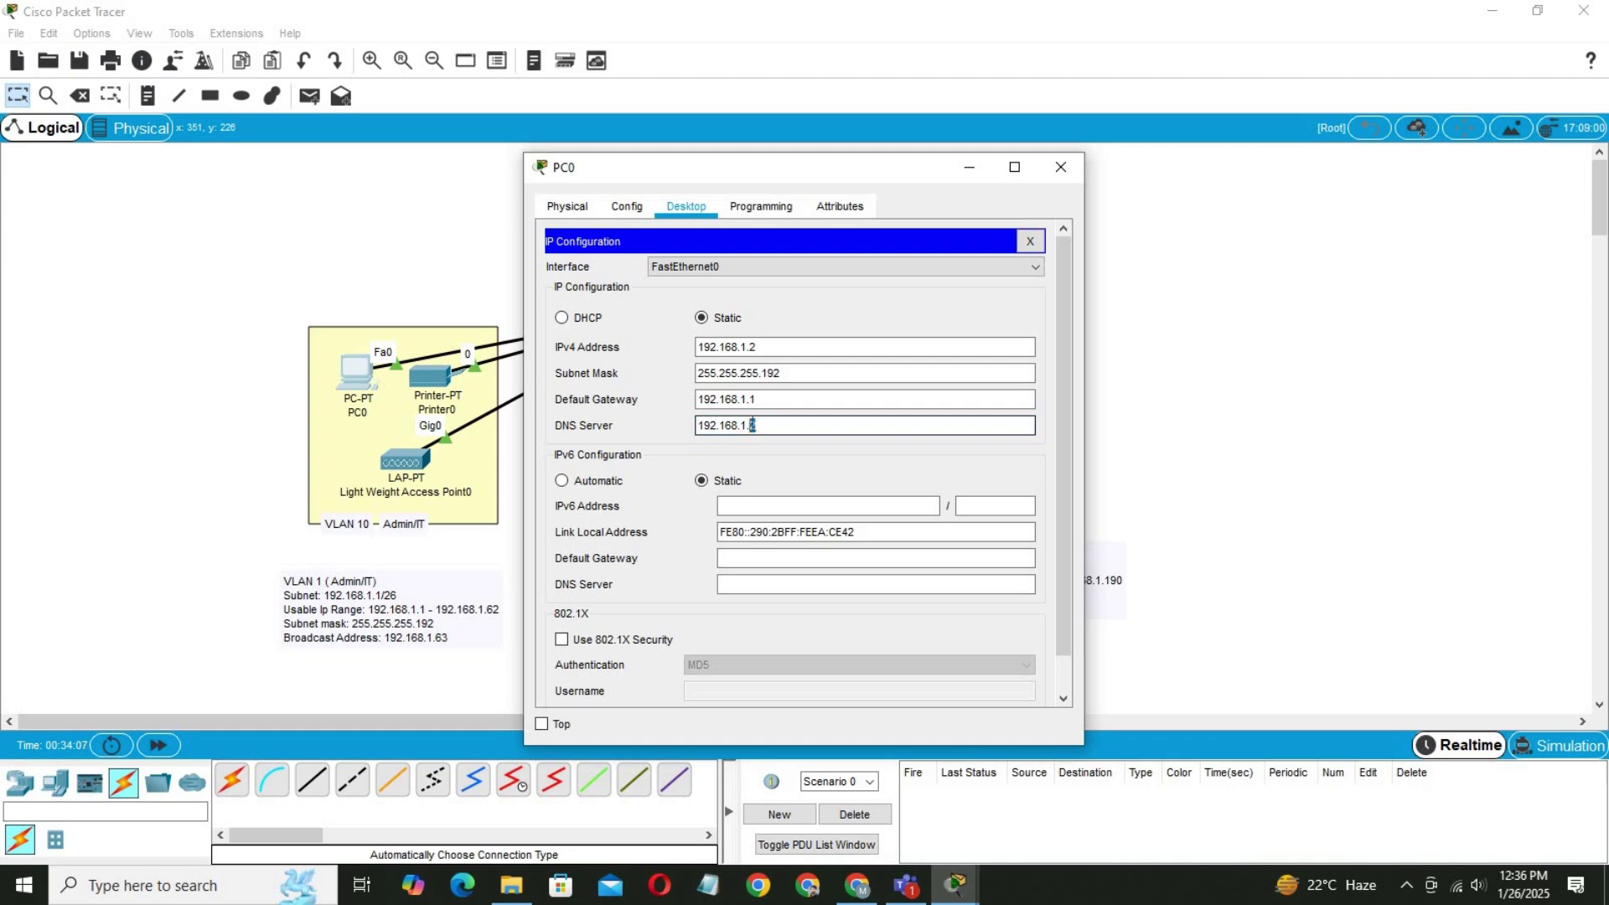
{"action": "type", "text": "1"}
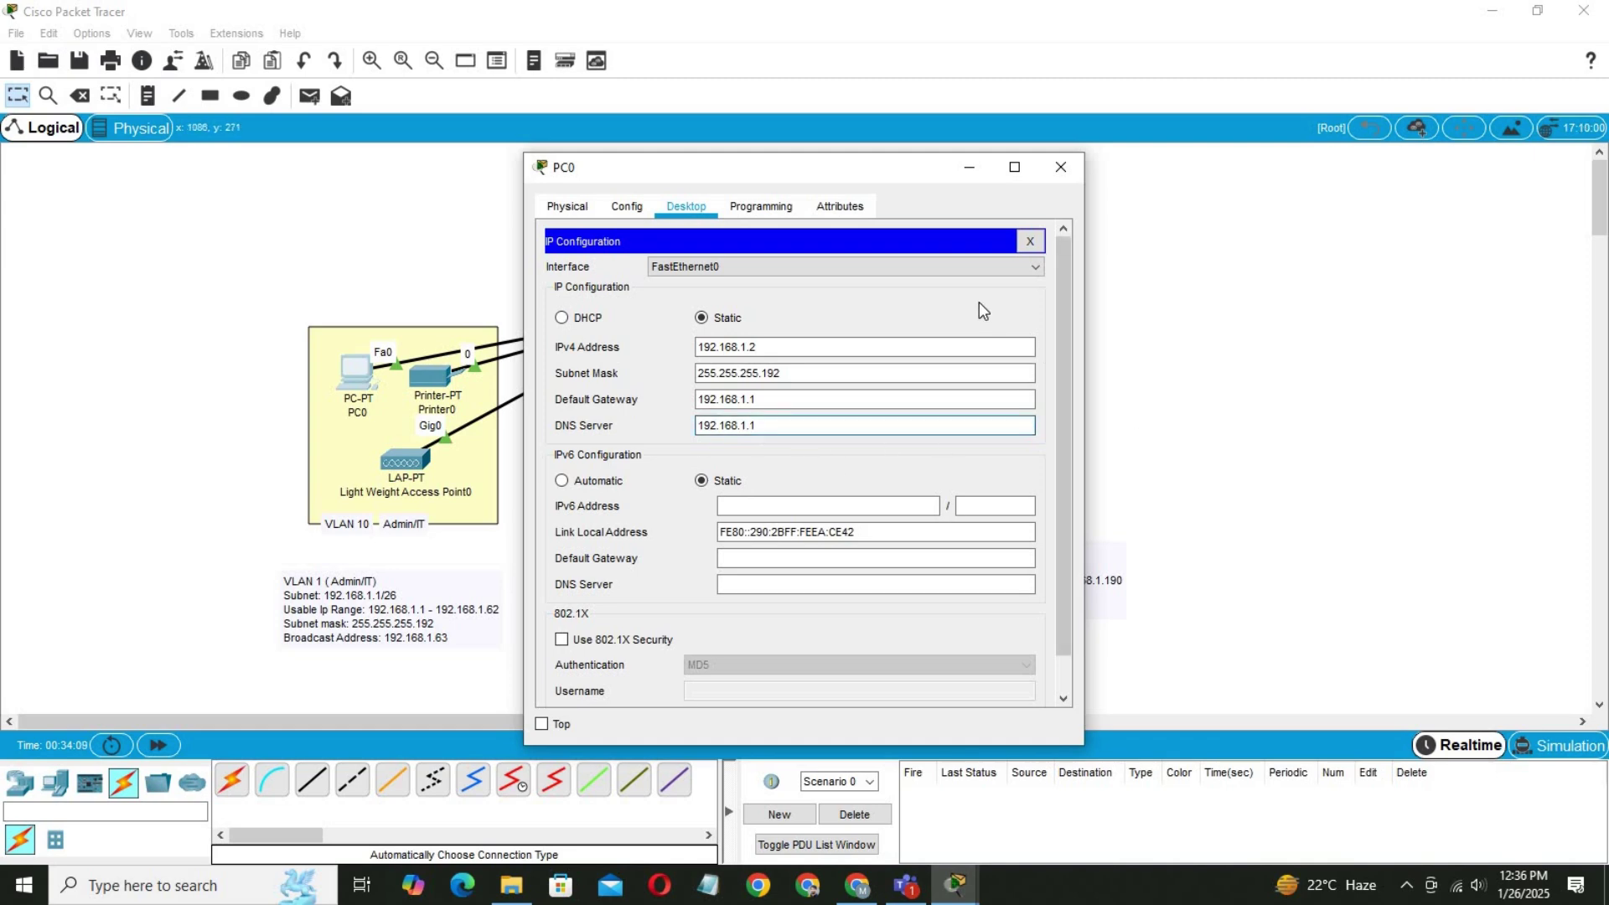
{"action": "left_click", "coordinate": [1039, 244]}
Close PC0, give Printer0's FastEthernet0 static IPv4 192.168.1.3, and reopen Router0's command line.
{"action": "left_click", "coordinate": [437, 381]}
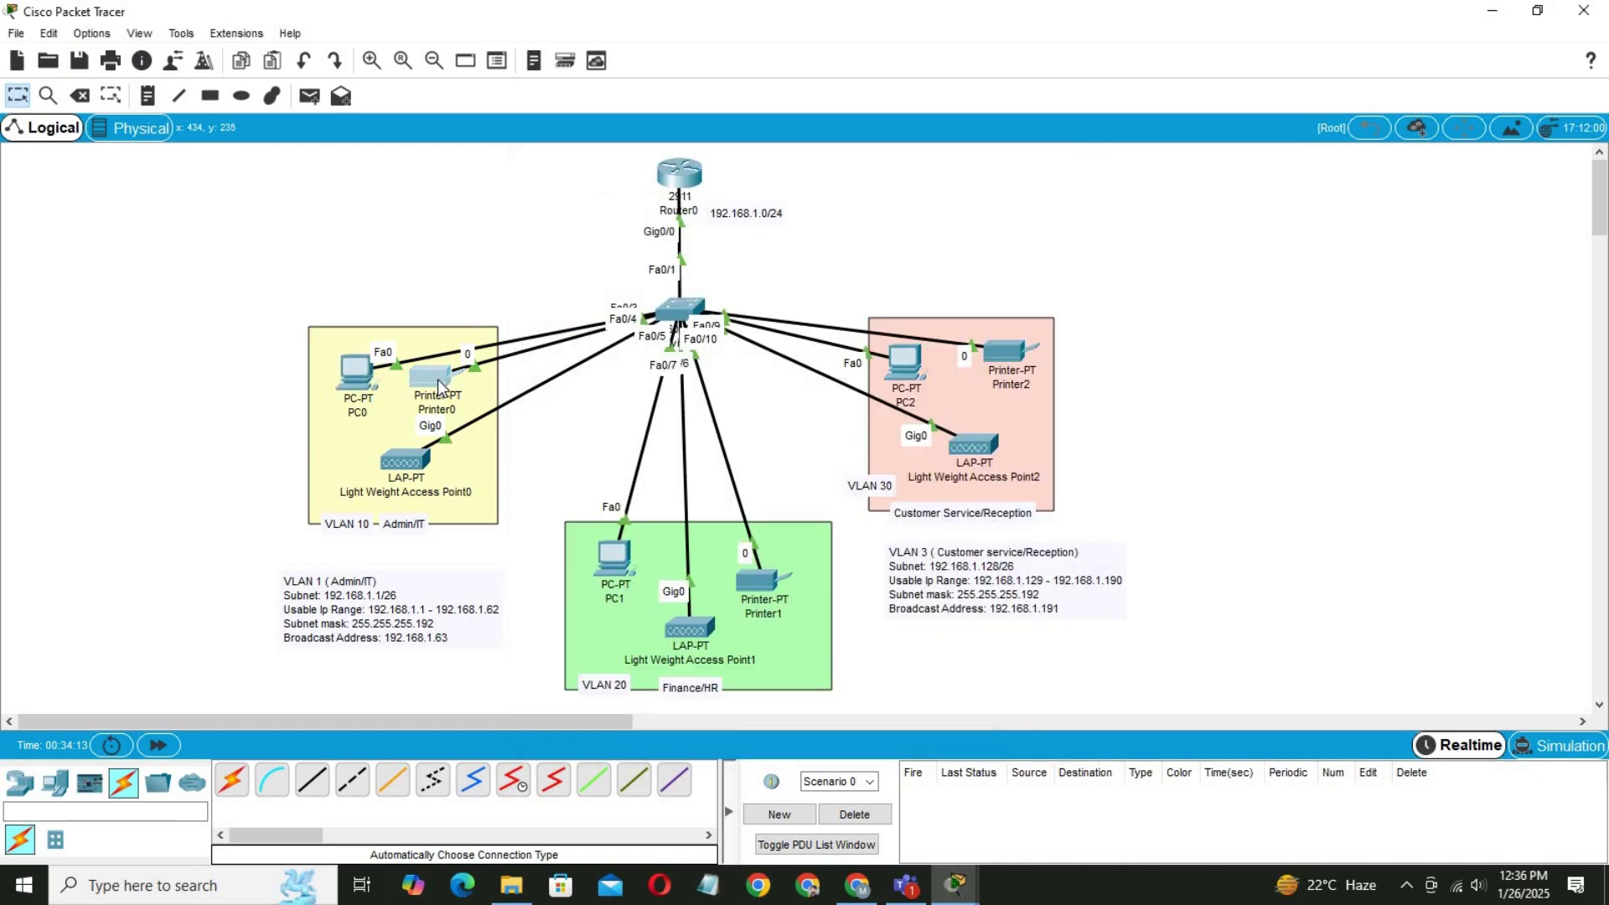
{"action": "left_click", "coordinate": [632, 210]}
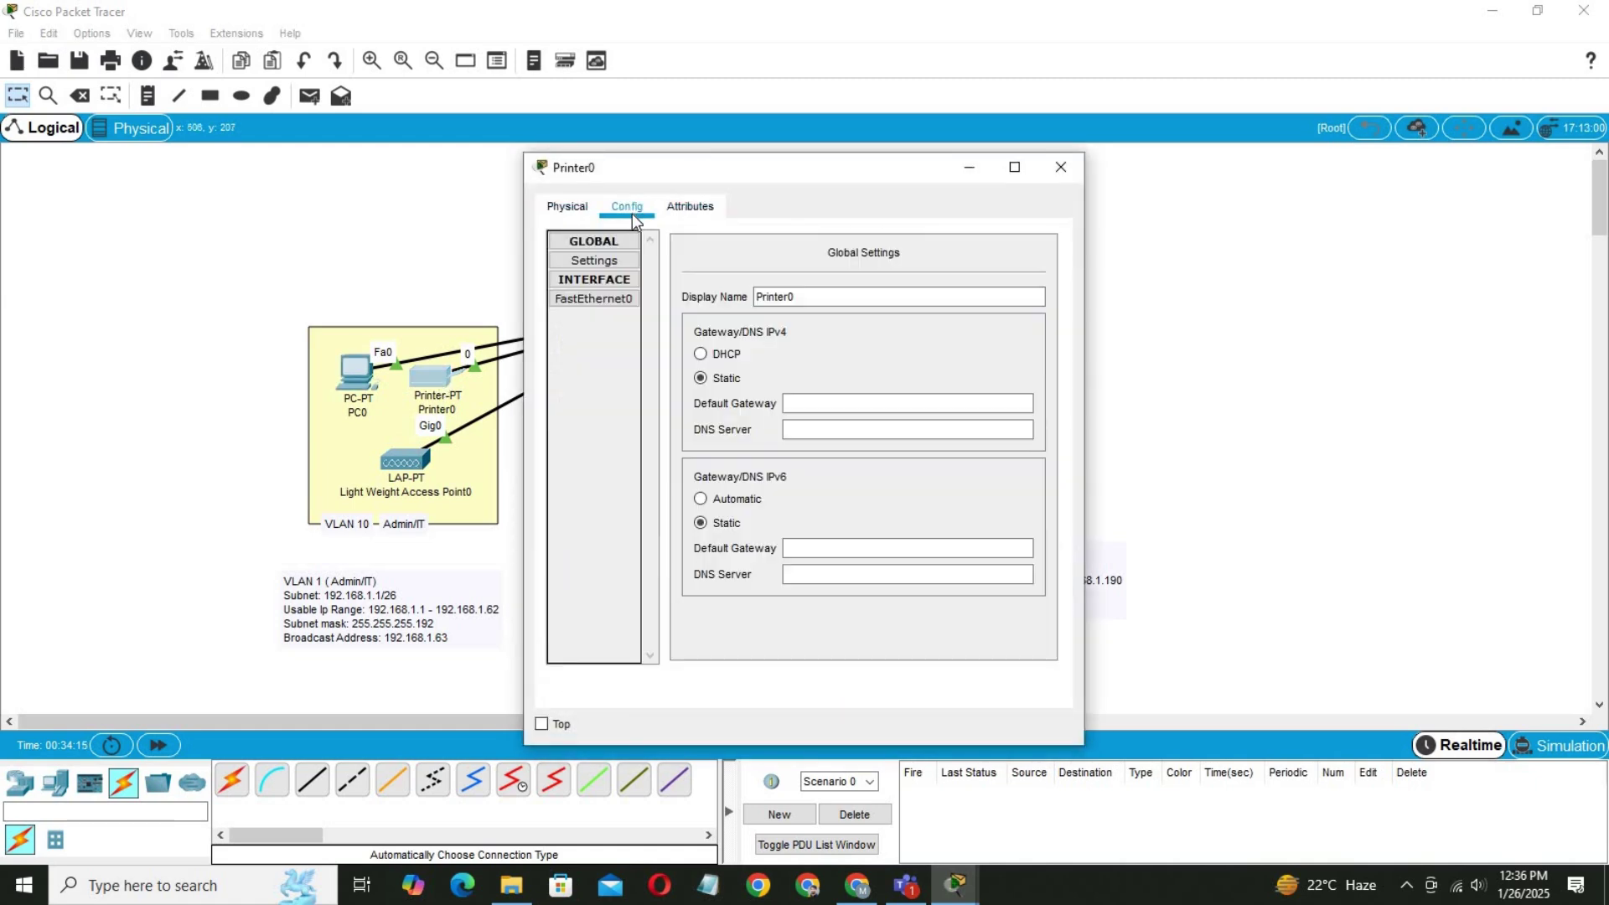
{"action": "left_click", "coordinate": [600, 300]}
{"action": "left_click", "coordinate": [889, 397]}
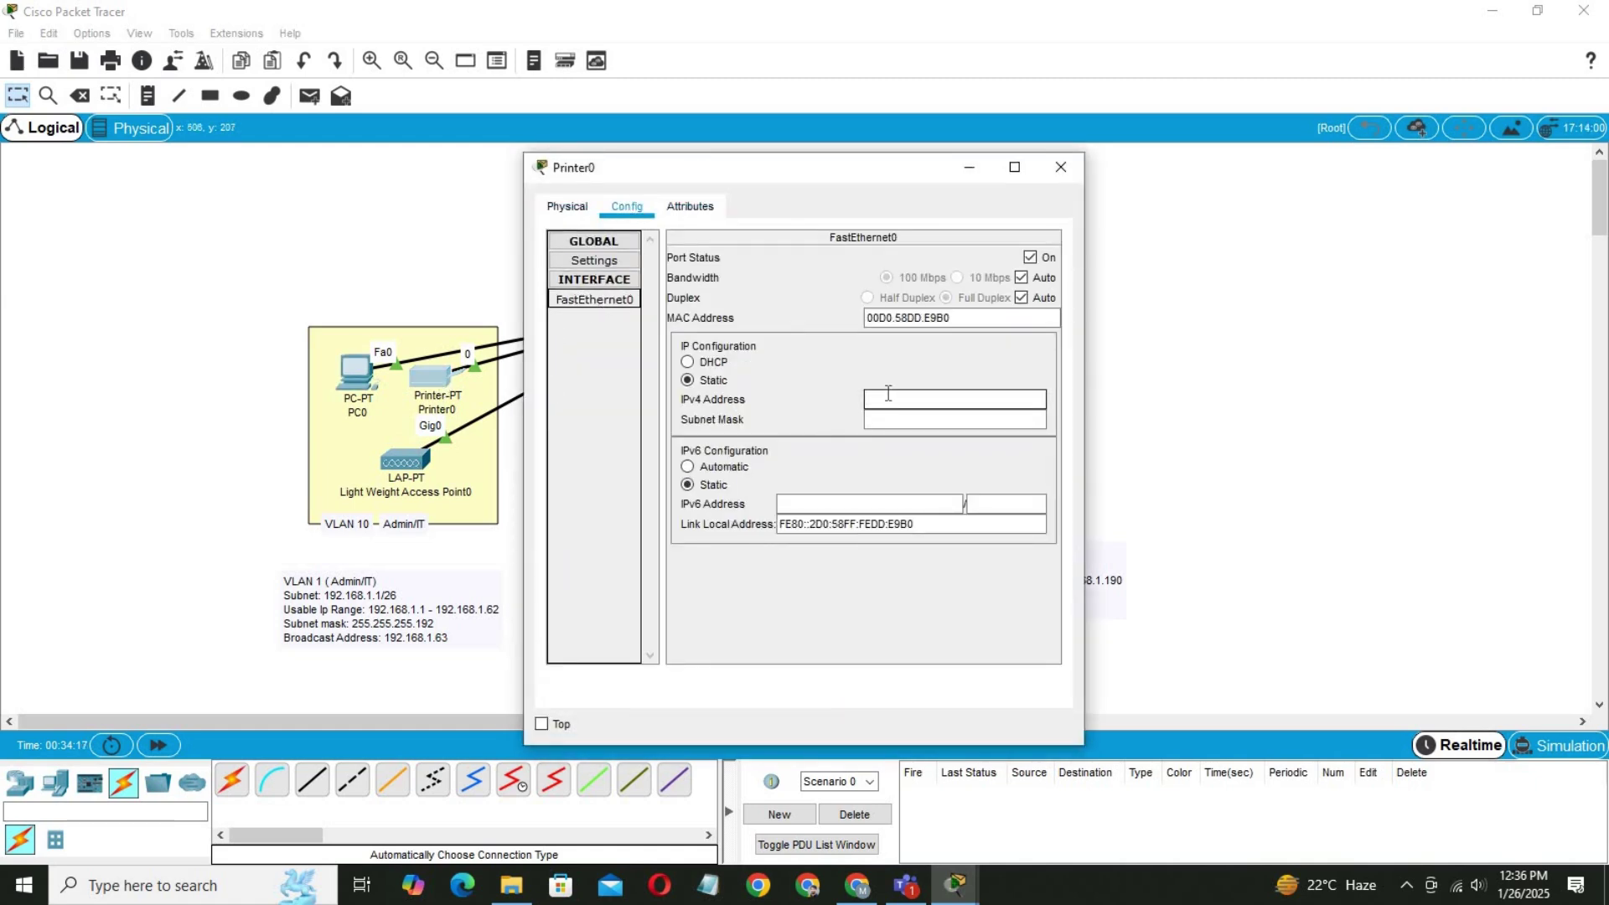
{"action": "type", "text": "192.168.1.2"}
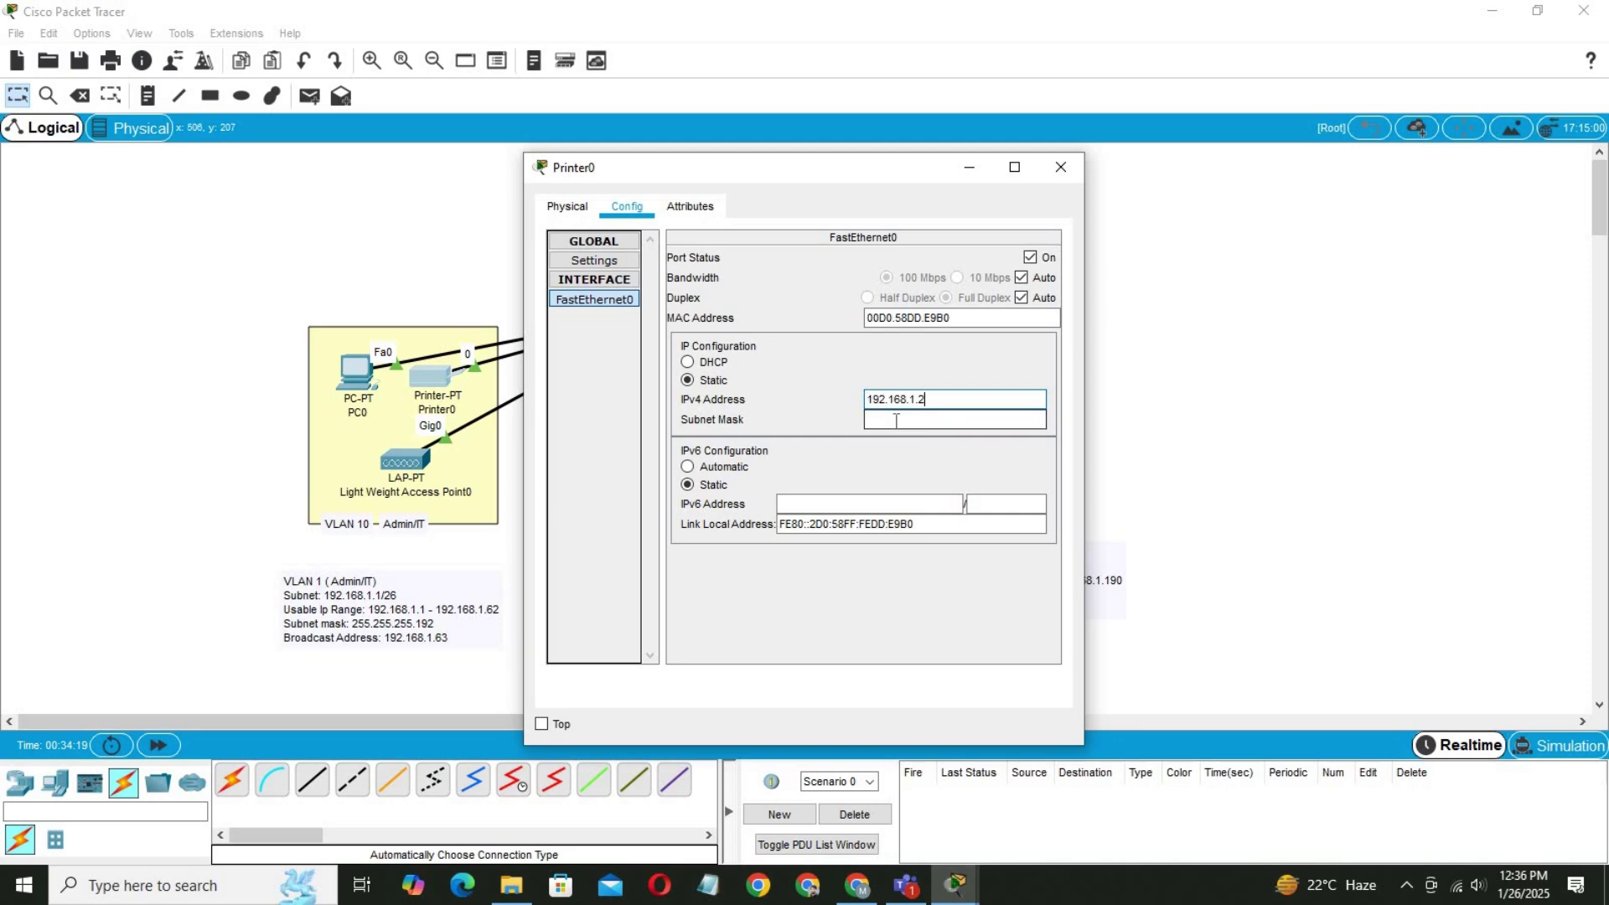
{"action": "left_click_drag", "start_coordinate": [926, 401], "coordinate": [918, 408]}
{"action": "left_click", "coordinate": [1061, 167]}
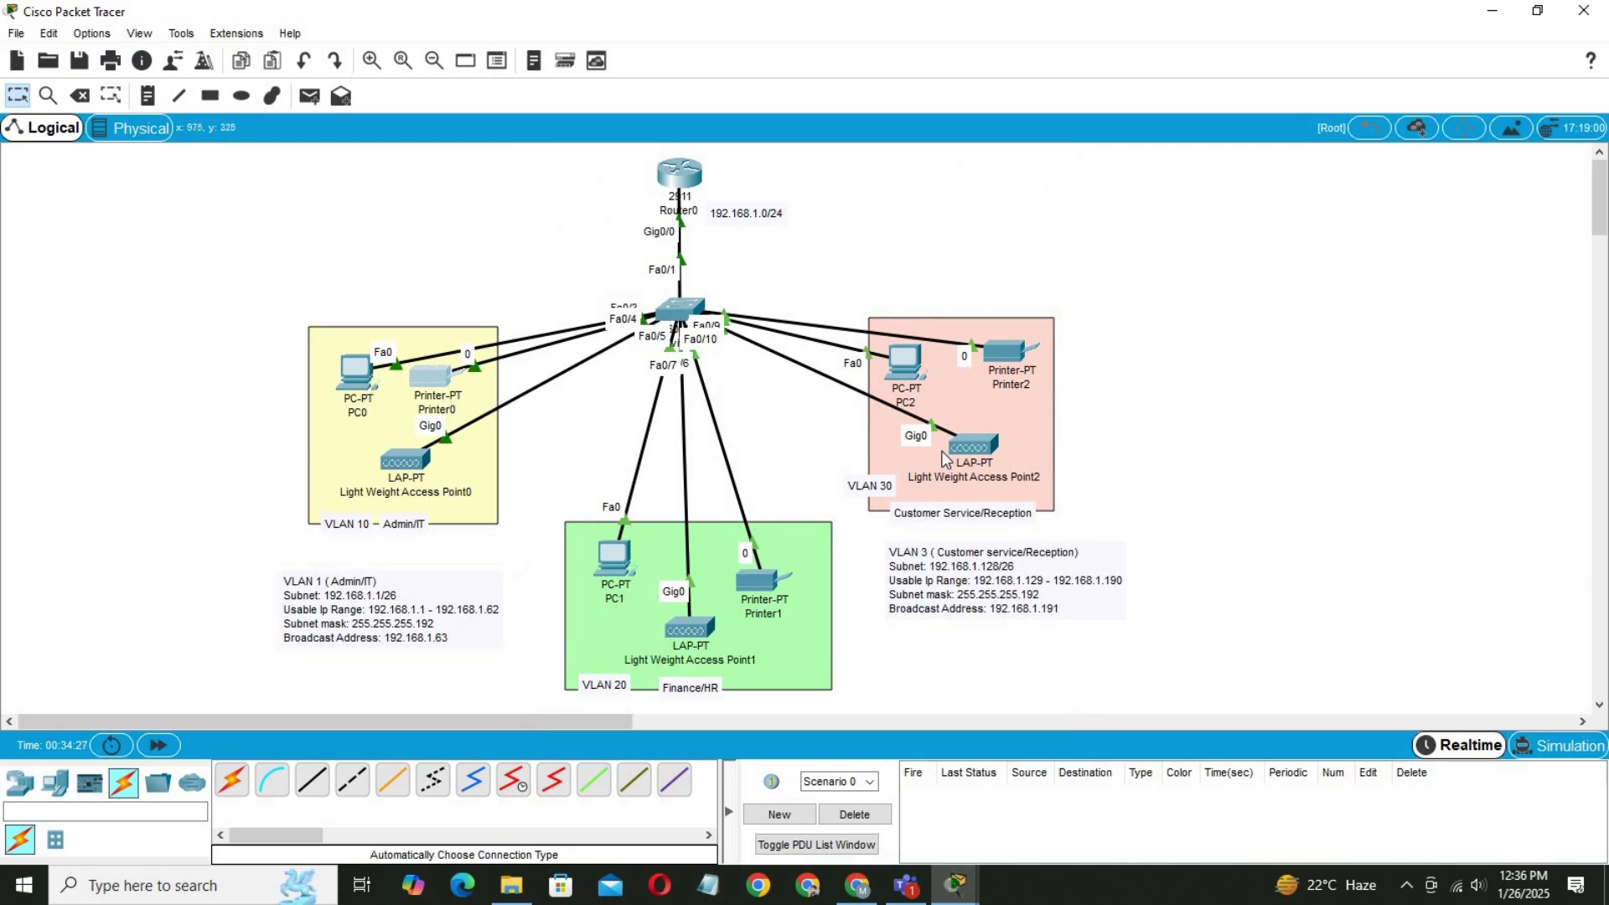
{"action": "left_click", "coordinate": [679, 178]}
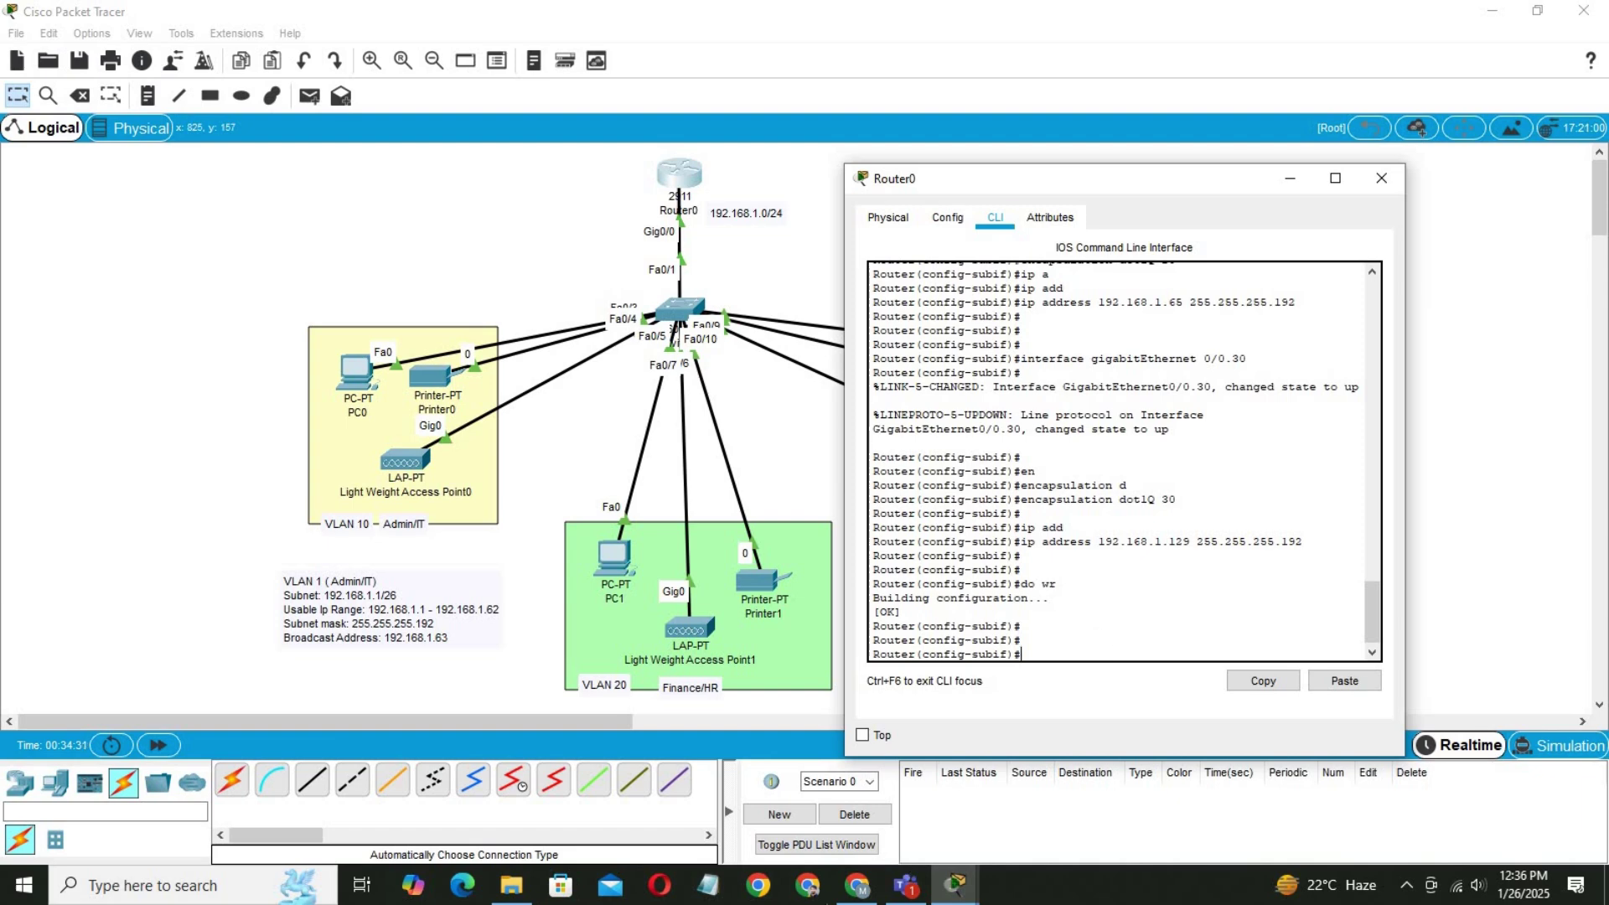
Switch to the Enterprise Project 01 document and scroll to the Bonalbo Branch Network Specifications.
{"action": "left_click", "coordinate": [859, 887]}
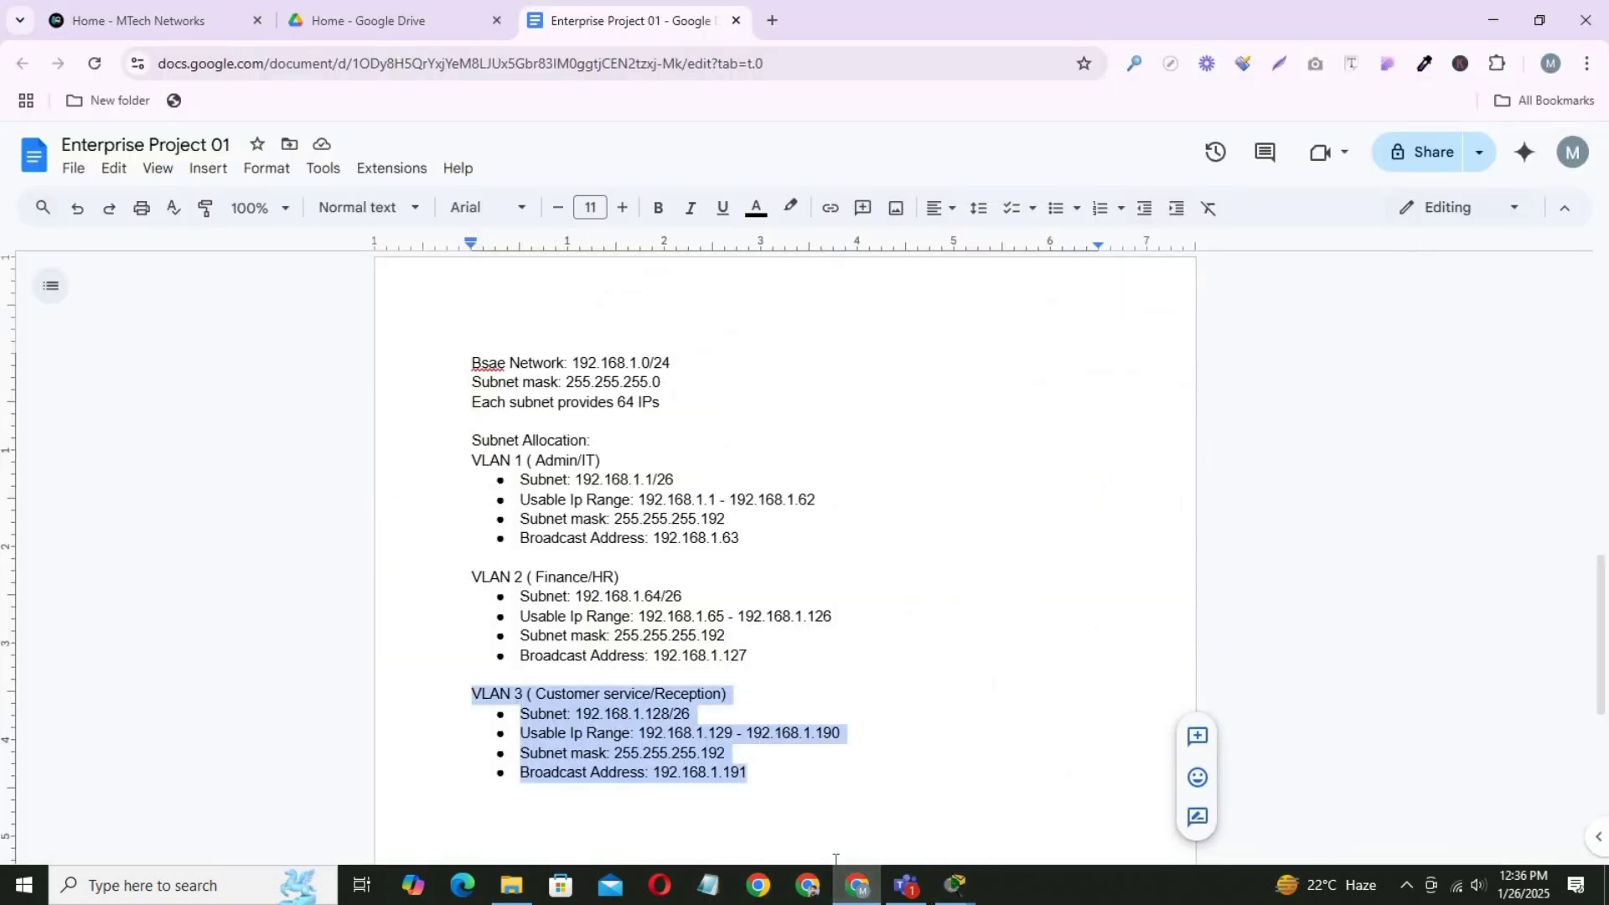
{"action": "left_click_drag", "start_coordinate": [1600, 618], "coordinate": [1600, 427]}
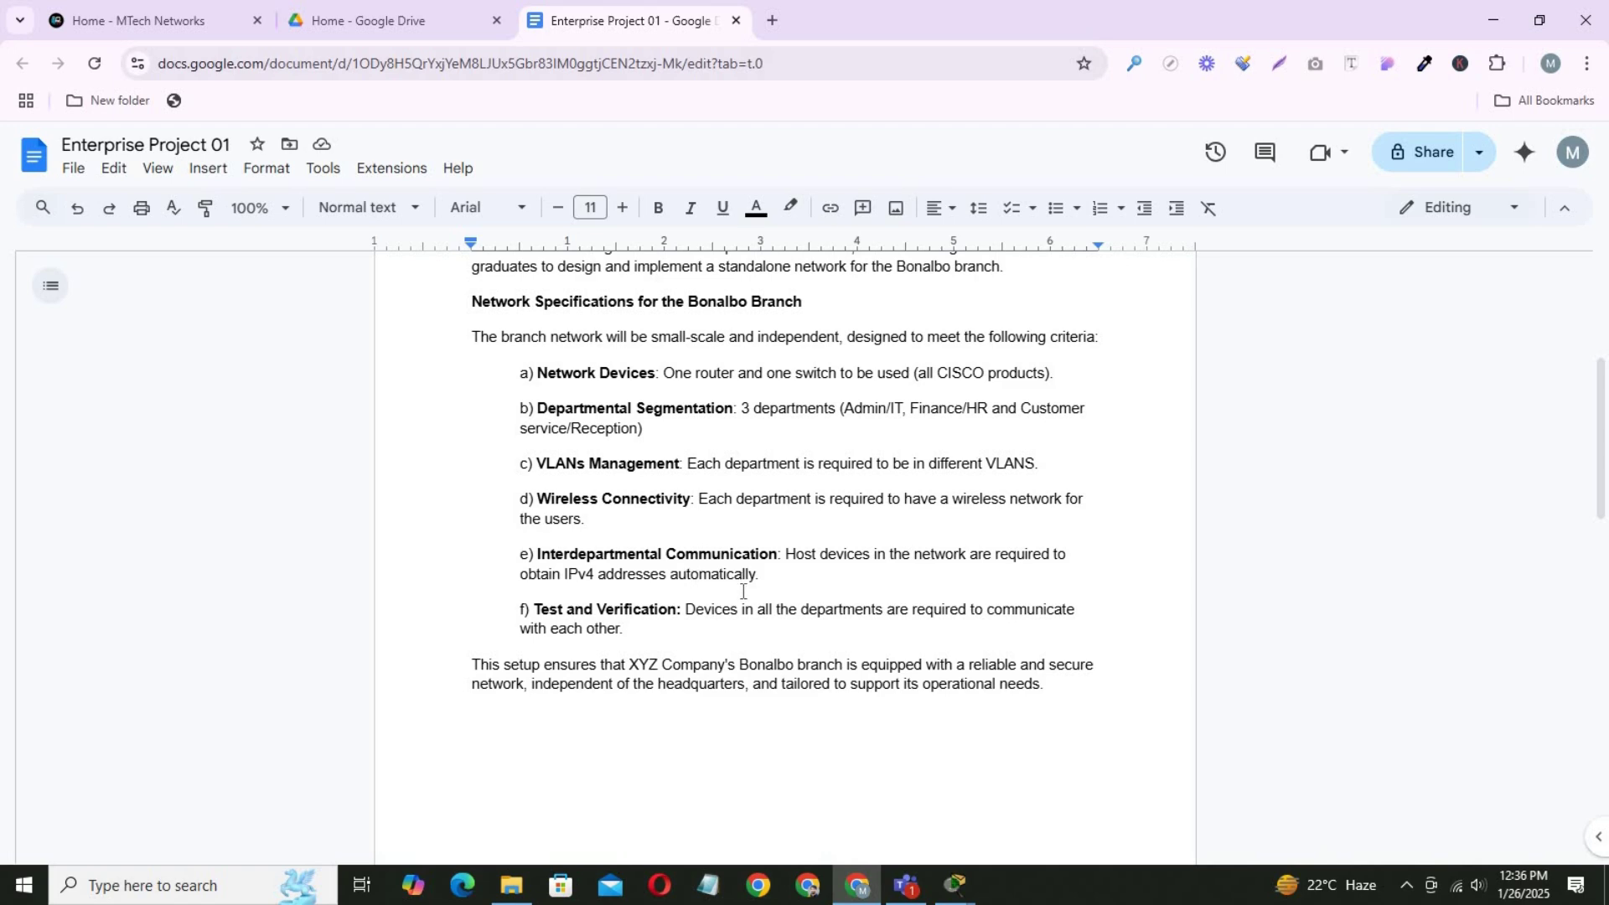
Leave Router0's subinterface configuration and enable the service dhcp command.
{"action": "mouse_move", "coordinate": [956, 884]}
{"action": "left_click", "coordinate": [825, 828]}
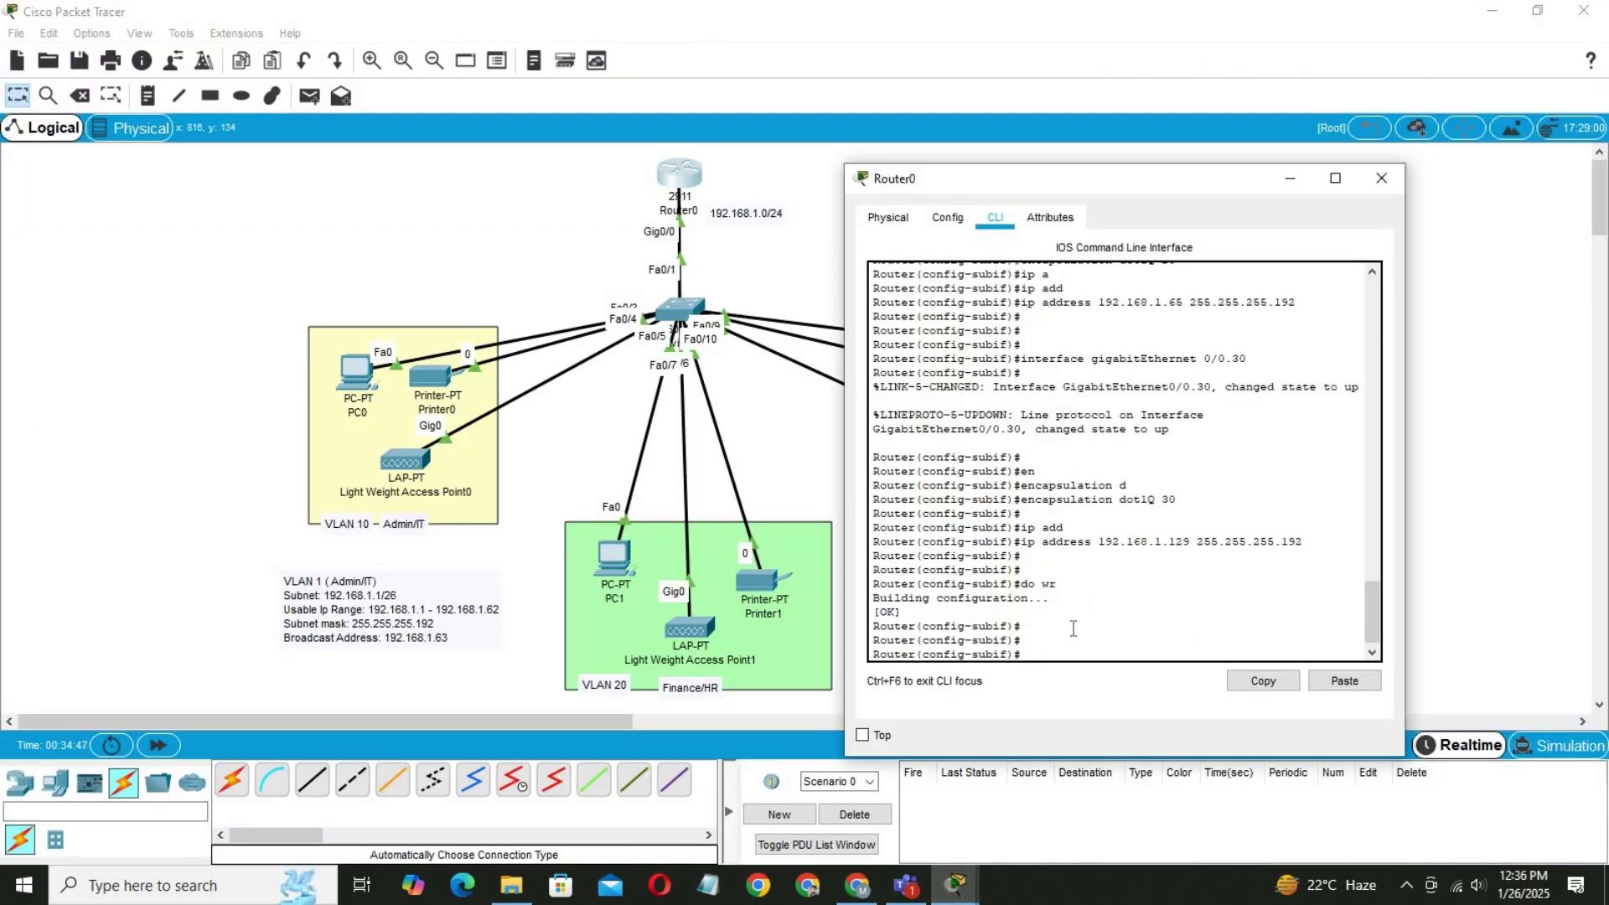
{"action": "type", "text": "exit"}
{"action": "key", "text": "Return"}
{"action": "key", "text": "Return"}
{"action": "key", "text": "Return"}
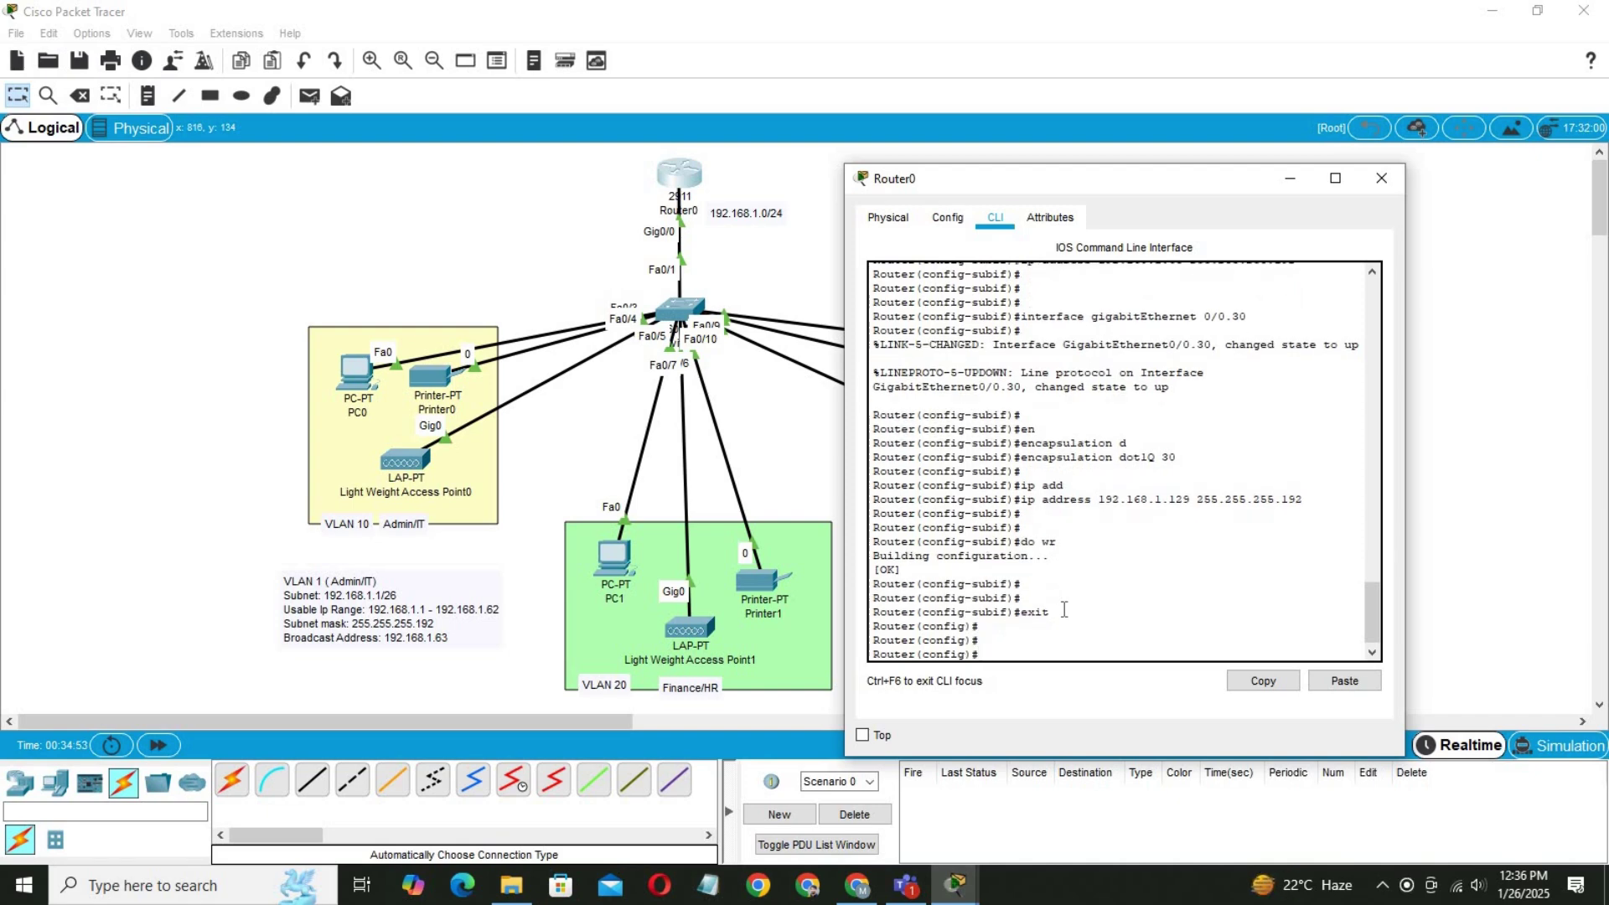
{"action": "type", "text": "se"}
{"action": "key", "text": "Tab"}
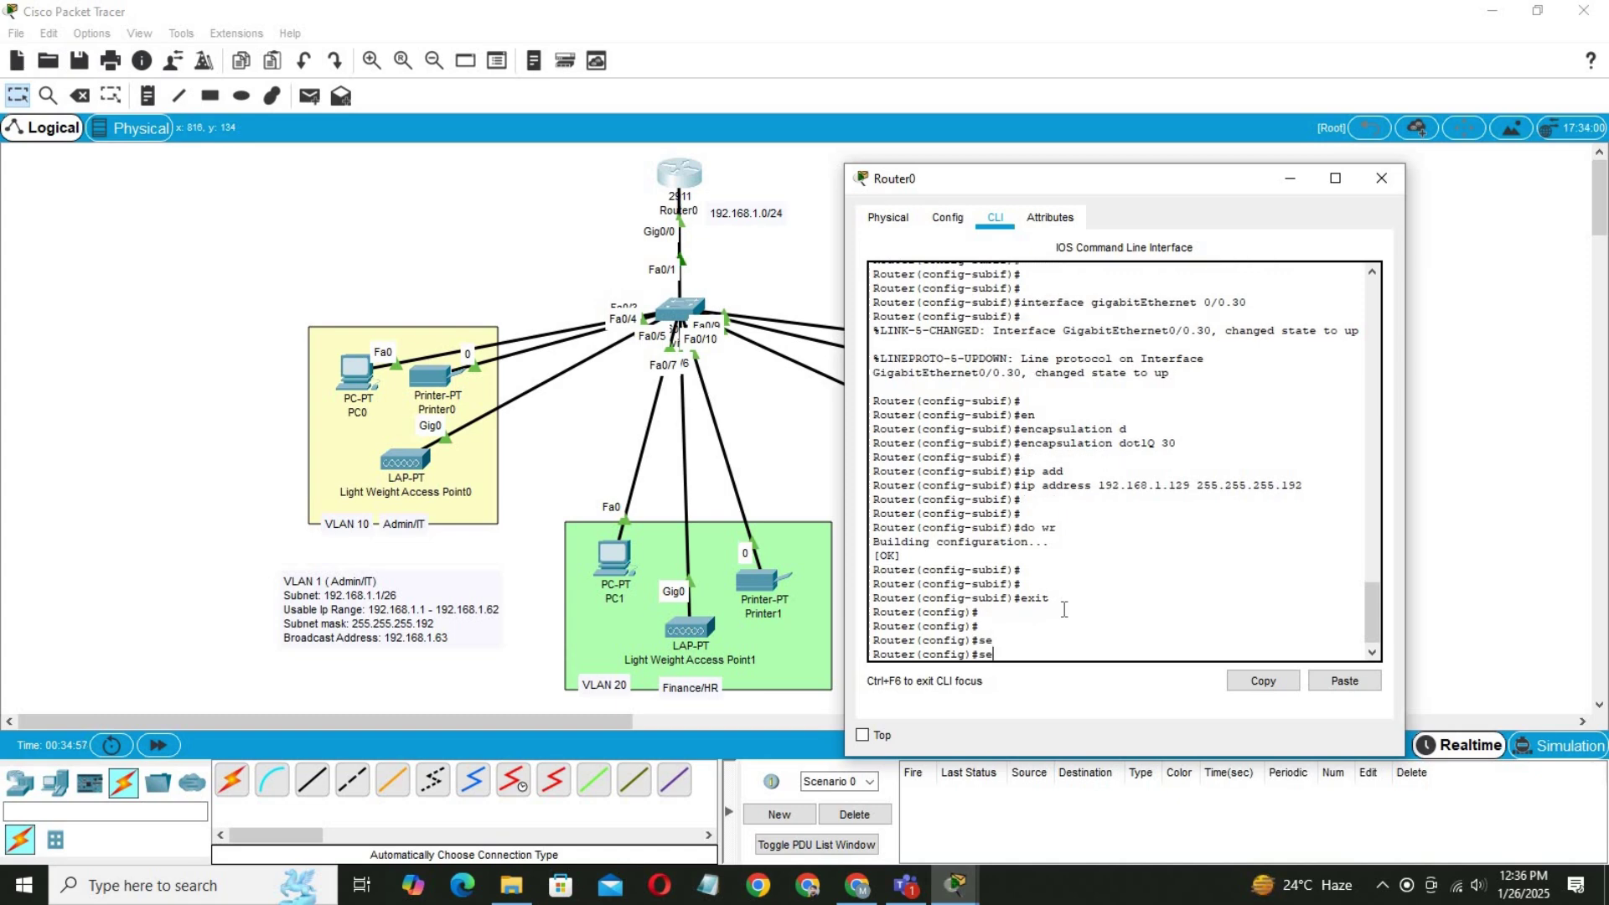
{"action": "type", "text": "rvi"}
{"action": "key", "text": "Tab"}
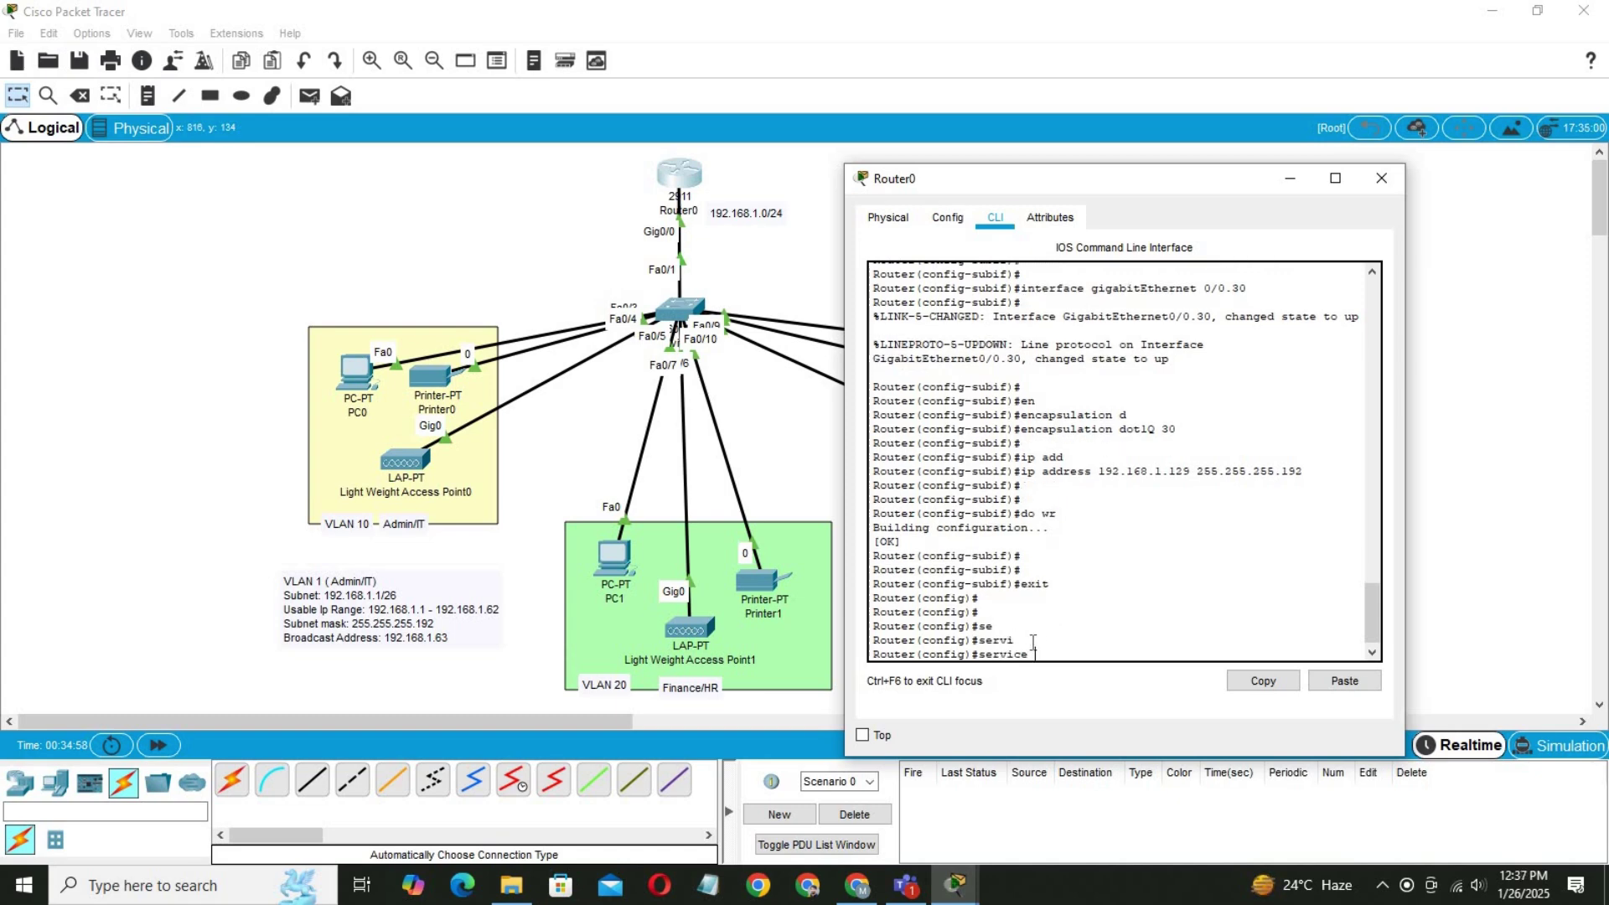
{"action": "type", "text": "d"}
{"action": "key", "text": "Tab"}
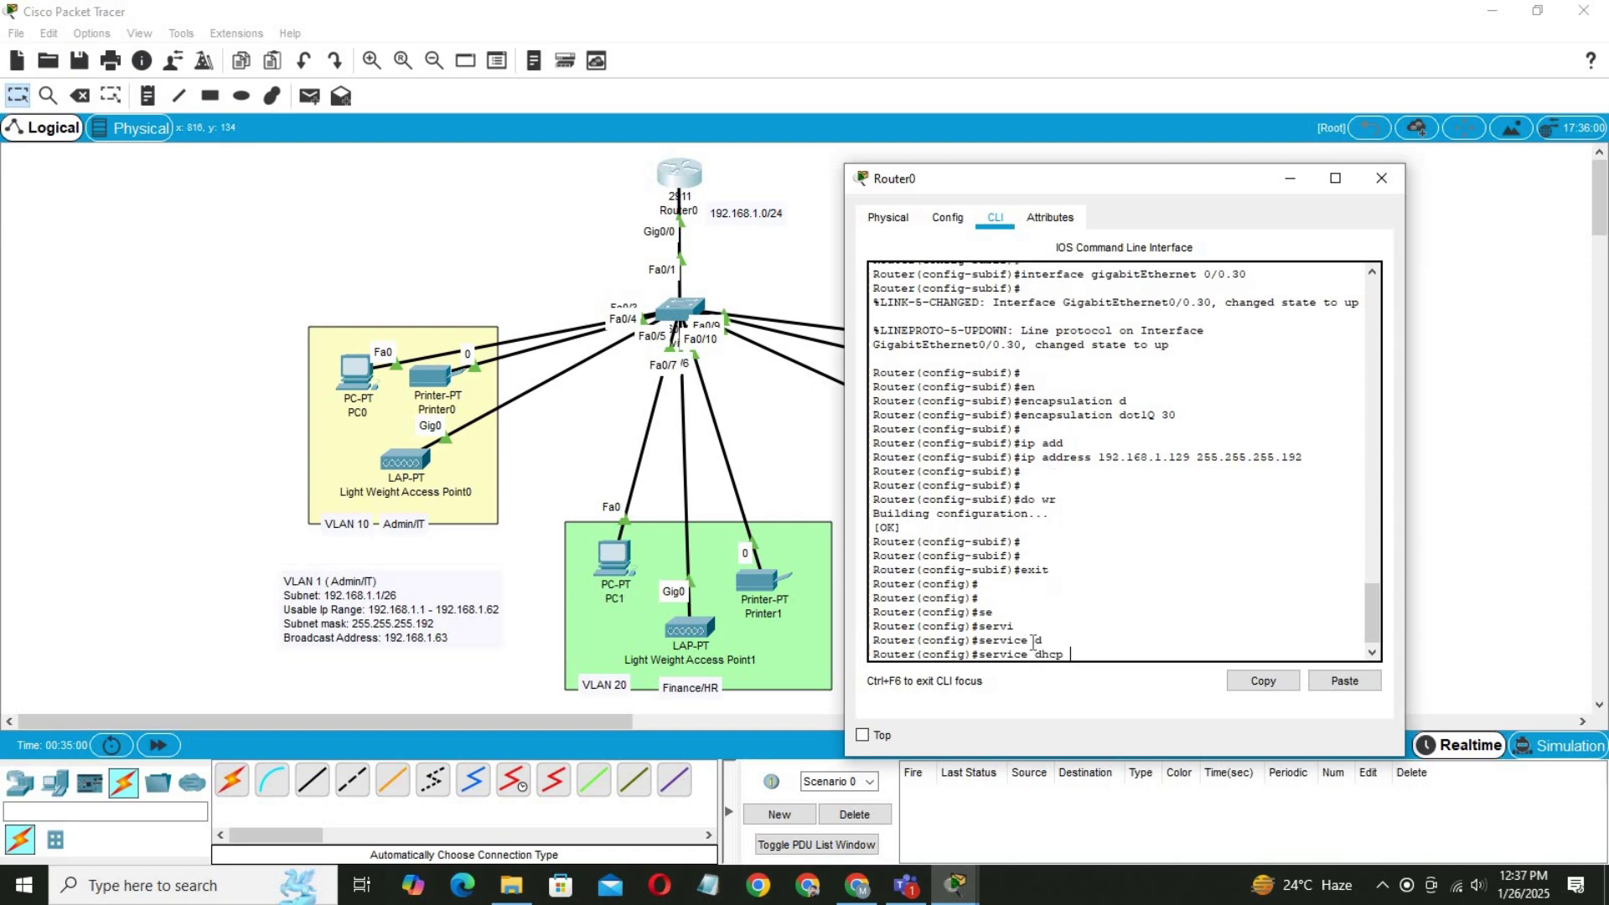
{"action": "key", "text": "Return"}
{"action": "key", "text": "Return"}
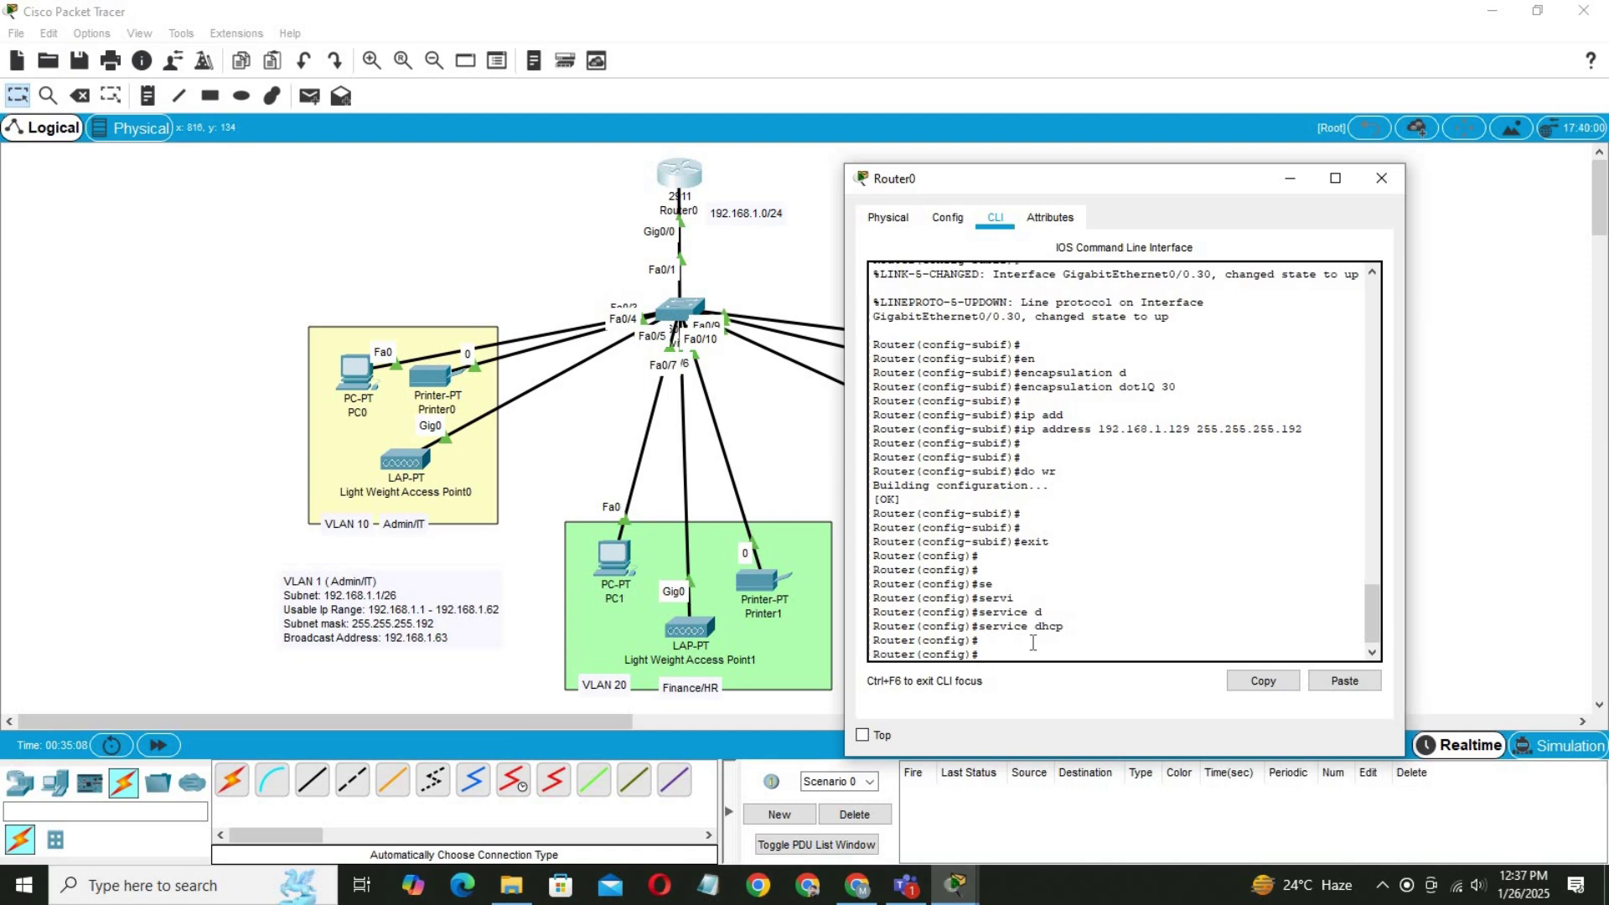
Create DHCP pool admin with network 192.168.1.1 255.255.255.192.
{"action": "type", "text": "ip dh"}
{"action": "key", "text": "Tab"}
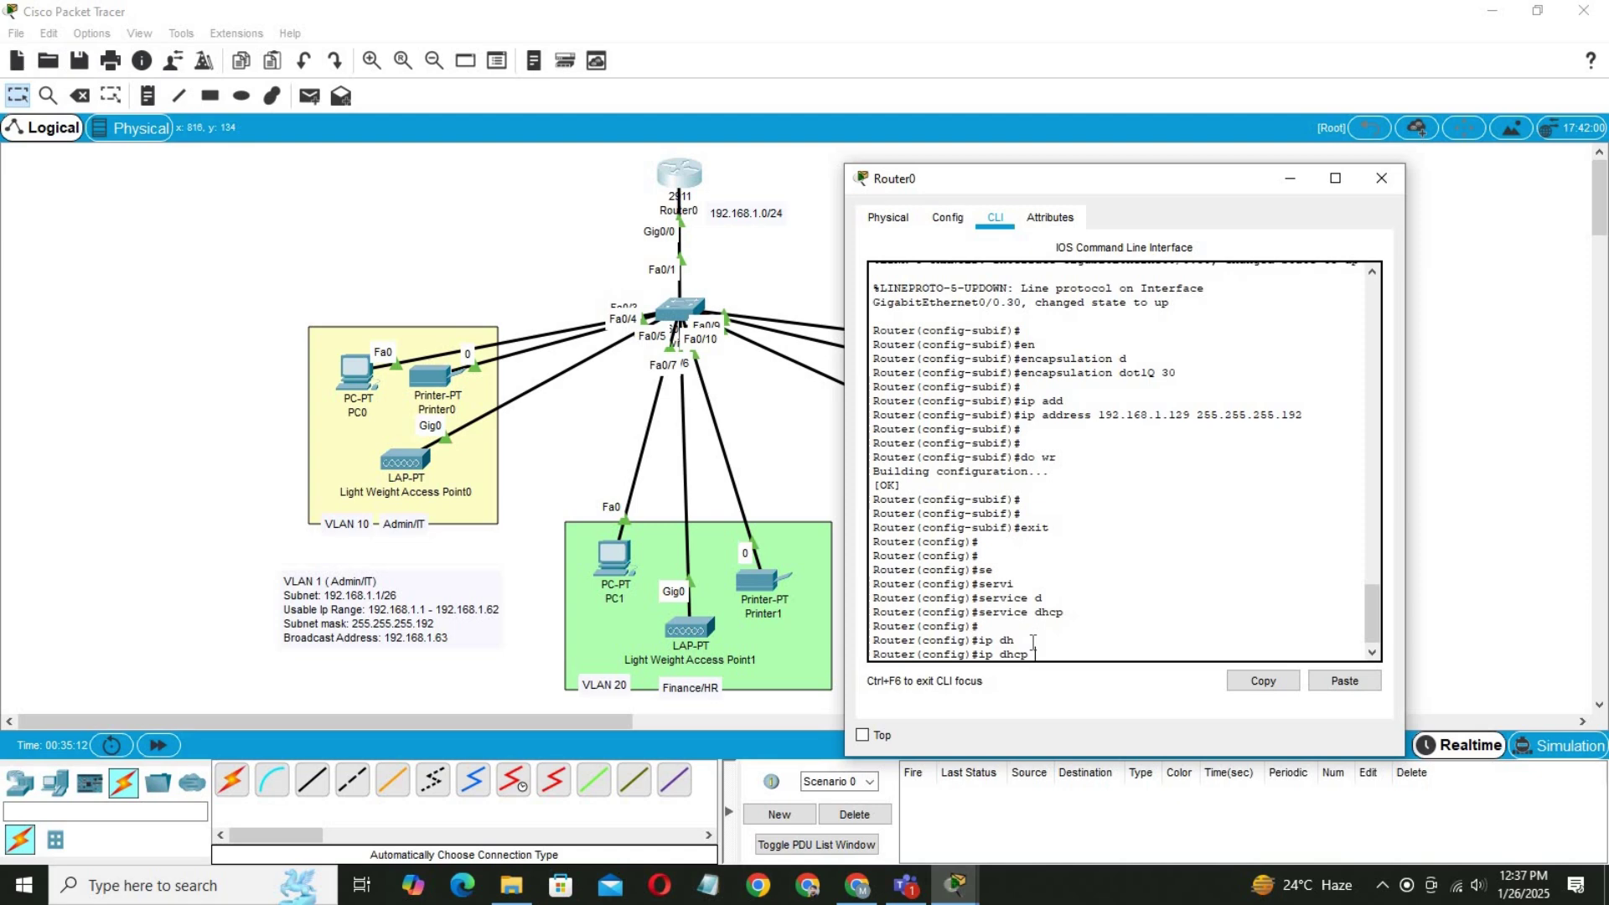
{"action": "type", "text": "p"}
{"action": "key", "text": "Tab"}
{"action": "type", "text": "a"}
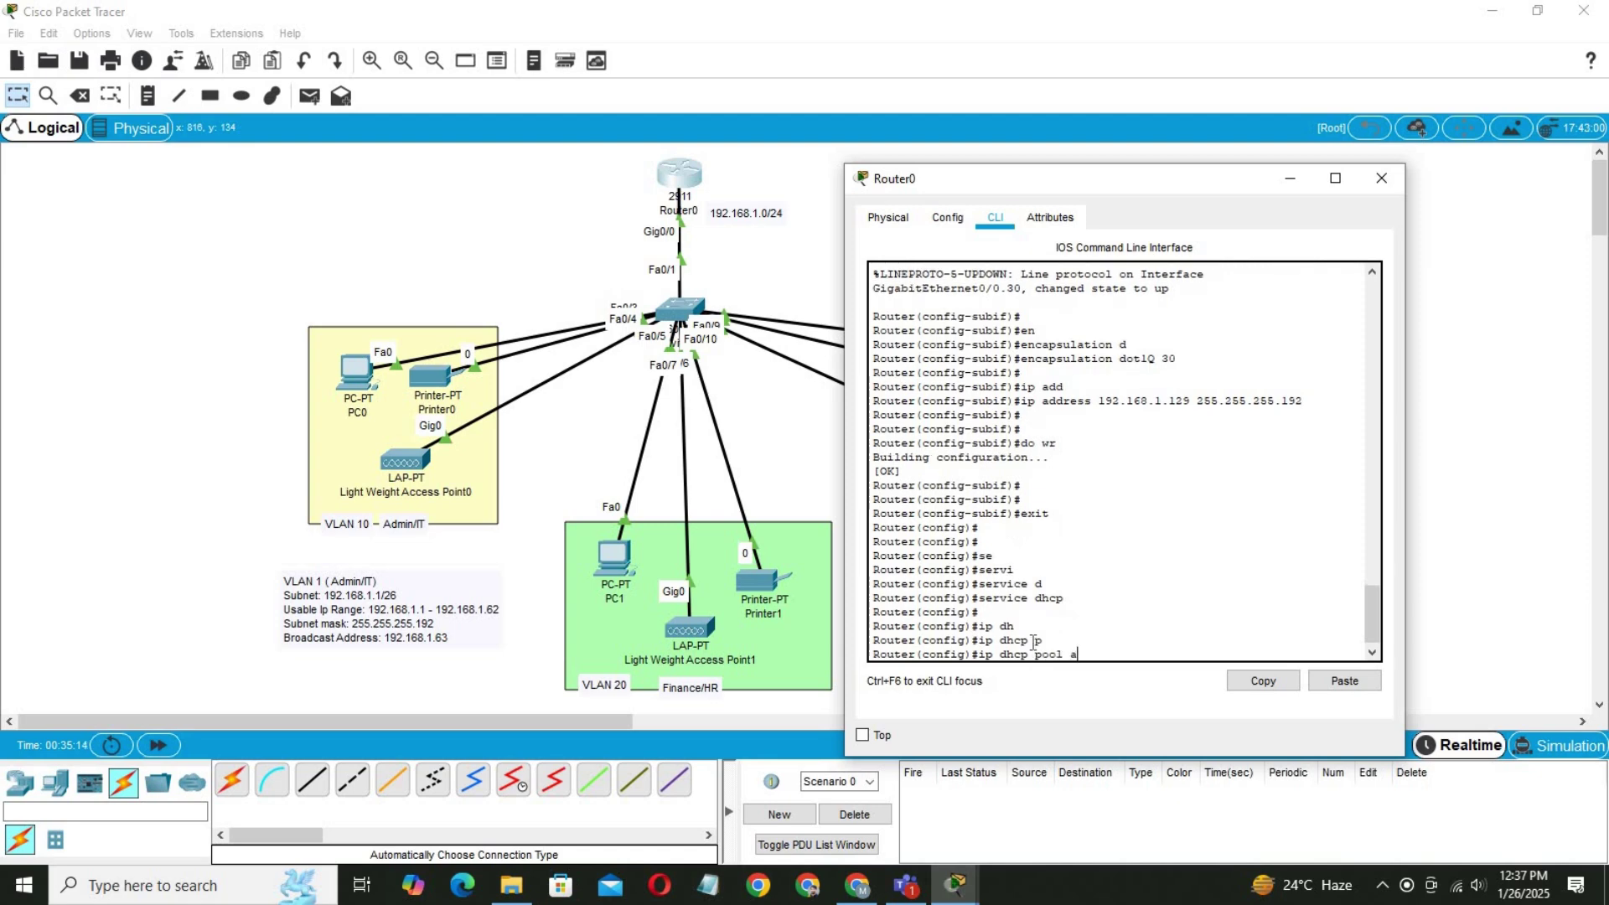
{"action": "type", "text": "dmin"}
{"action": "key", "text": "Return"}
{"action": "key", "text": "Return"}
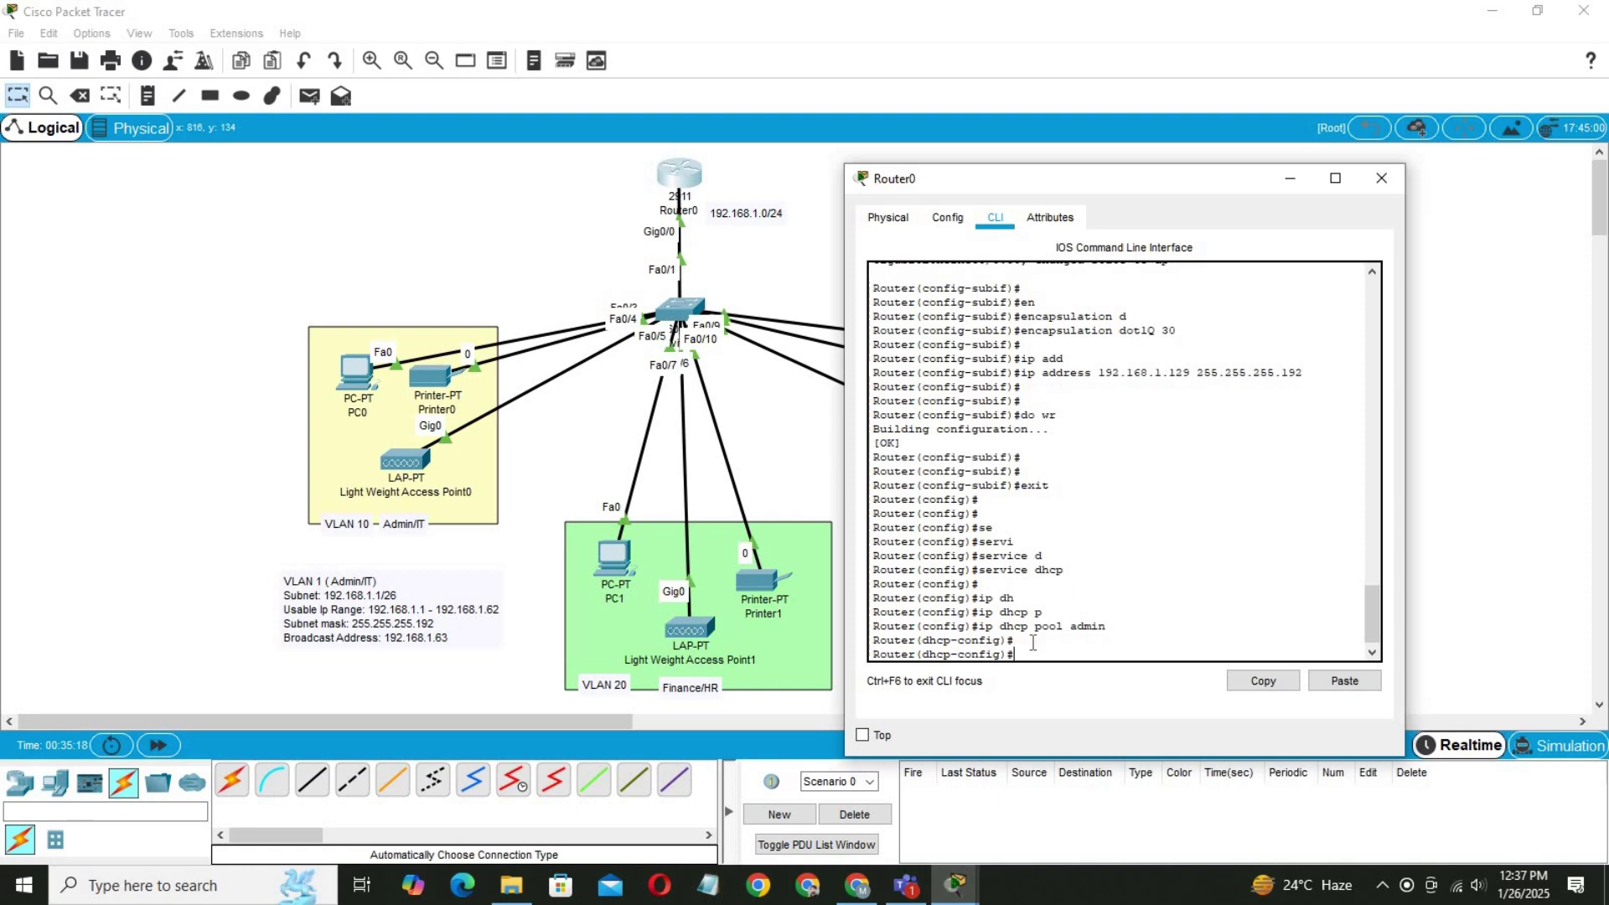
{"action": "type", "text": "ne"}
{"action": "key", "text": "Tab"}
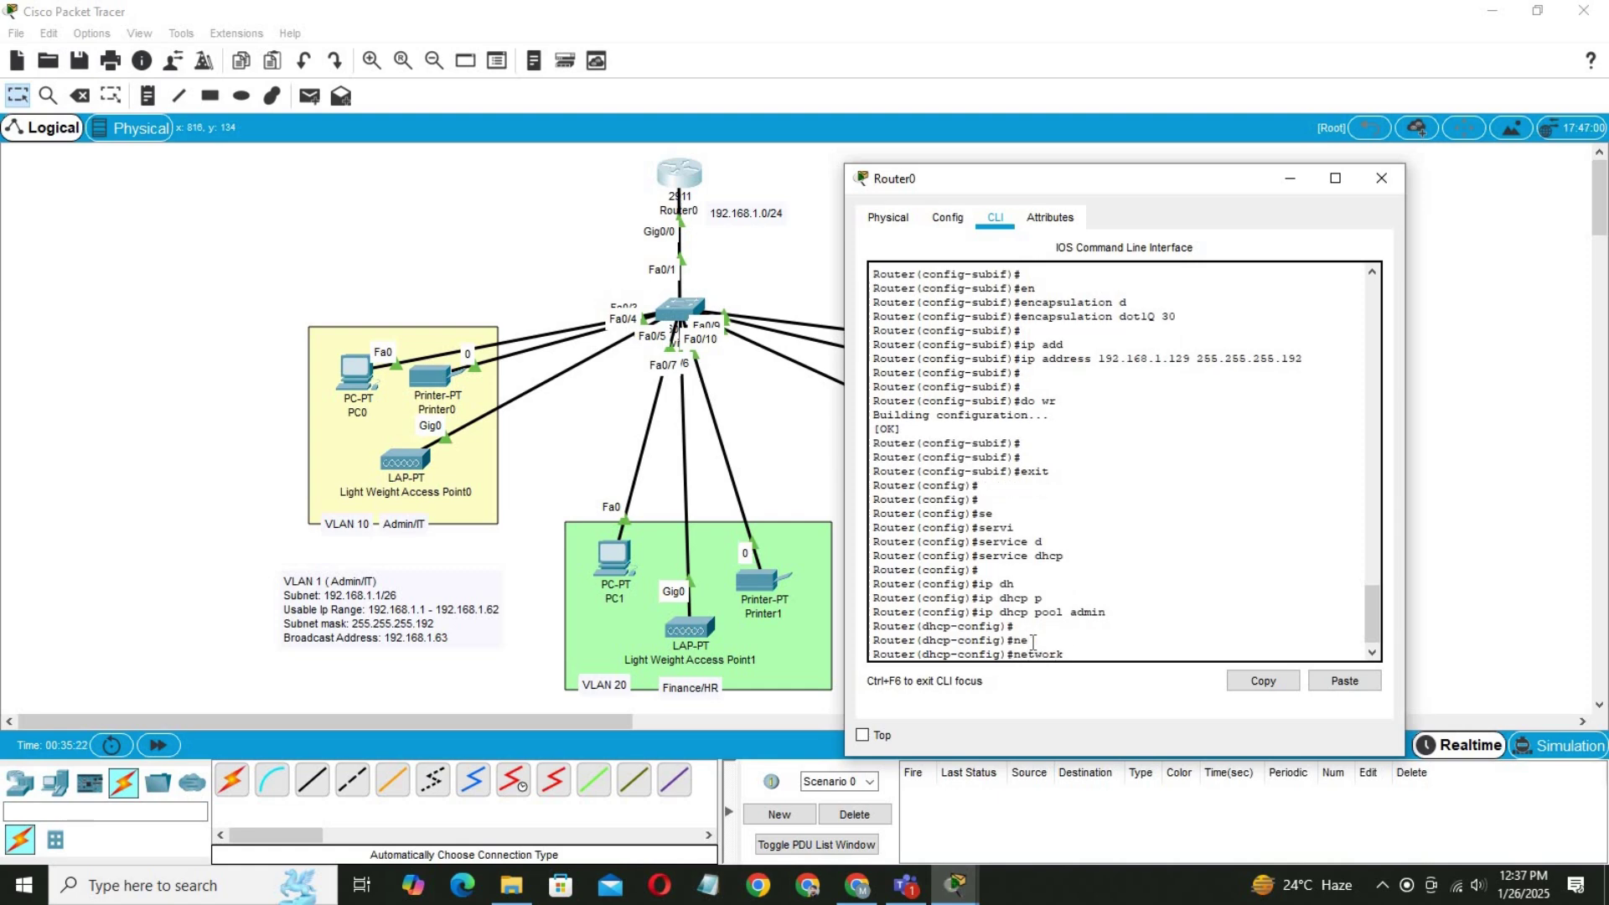
{"action": "type", "text": "192.168.1.1 255.255.255"}
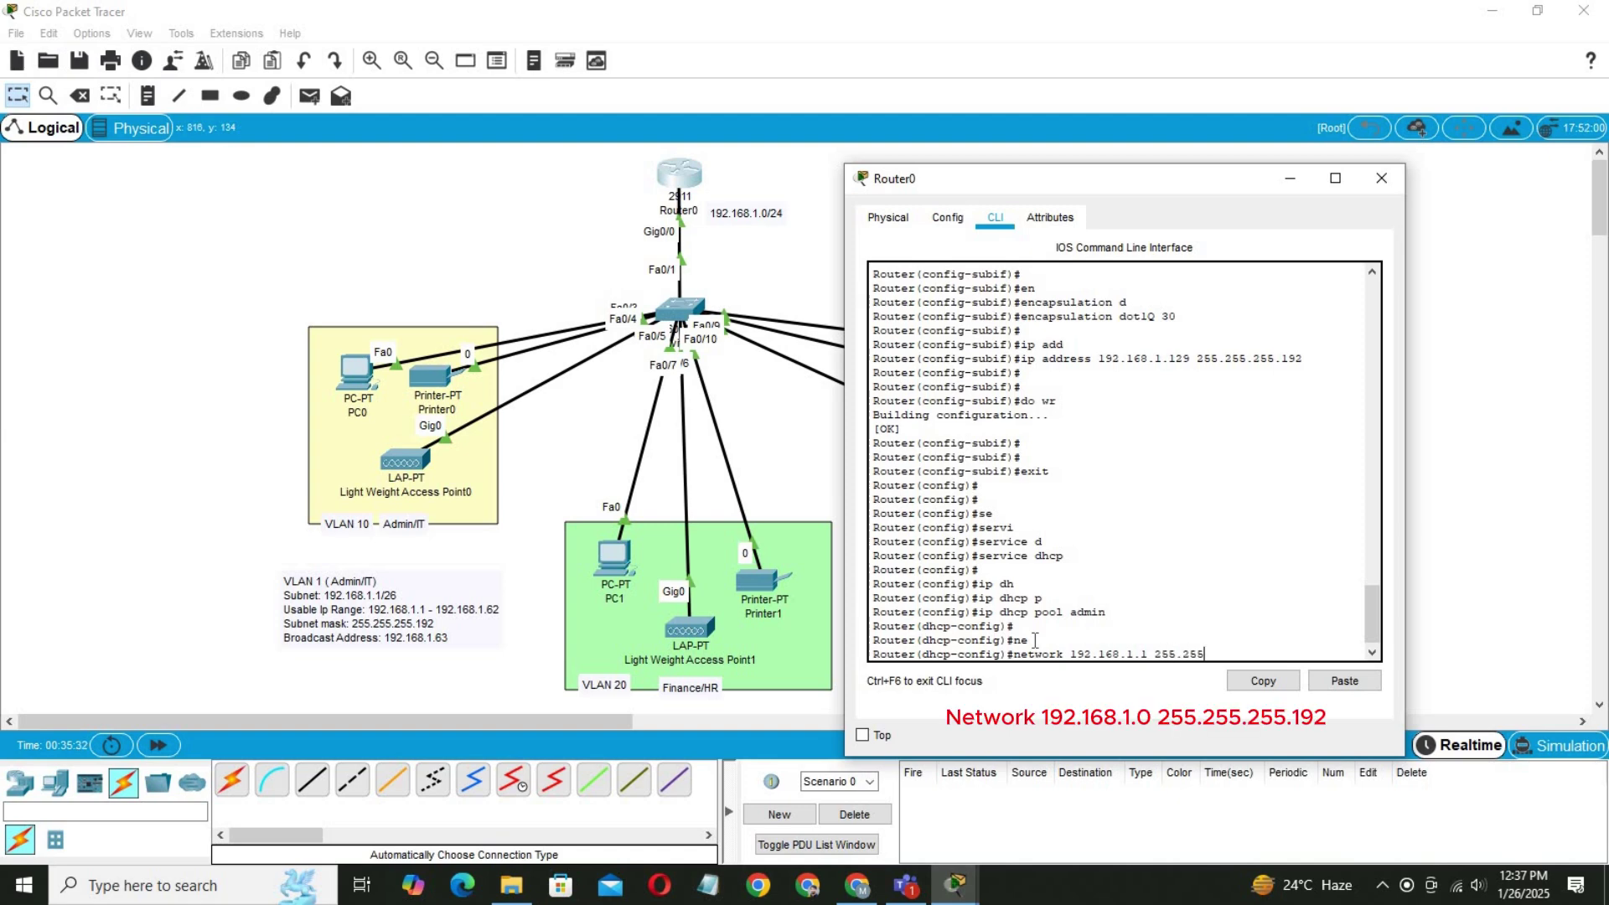
{"action": "type", "text": ".192"}
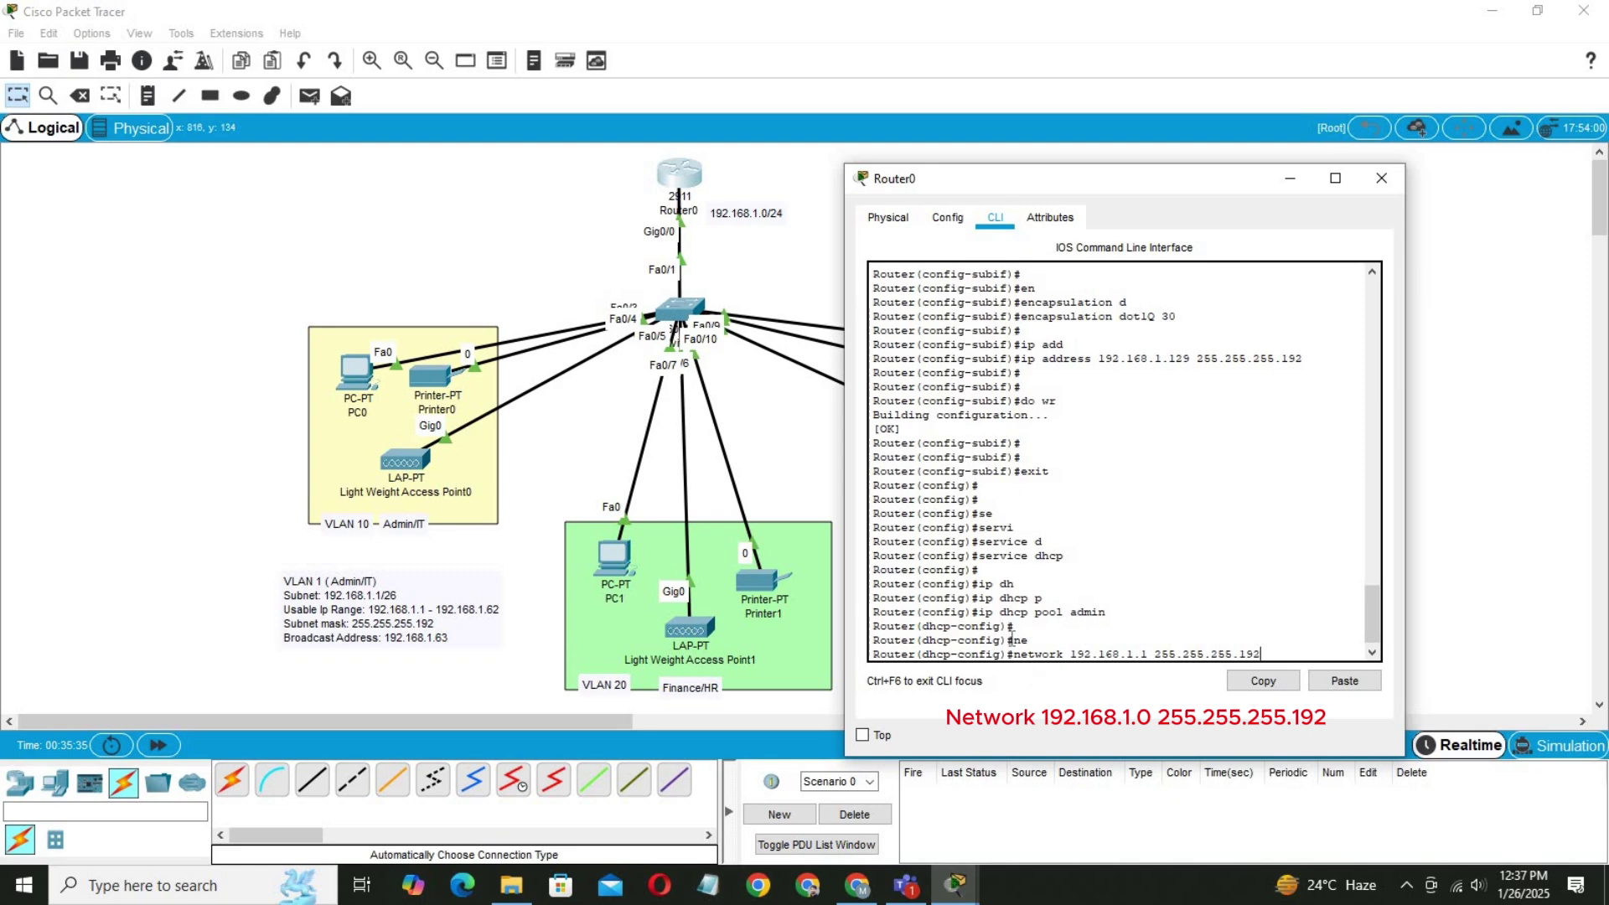
{"action": "key", "text": "Return"}
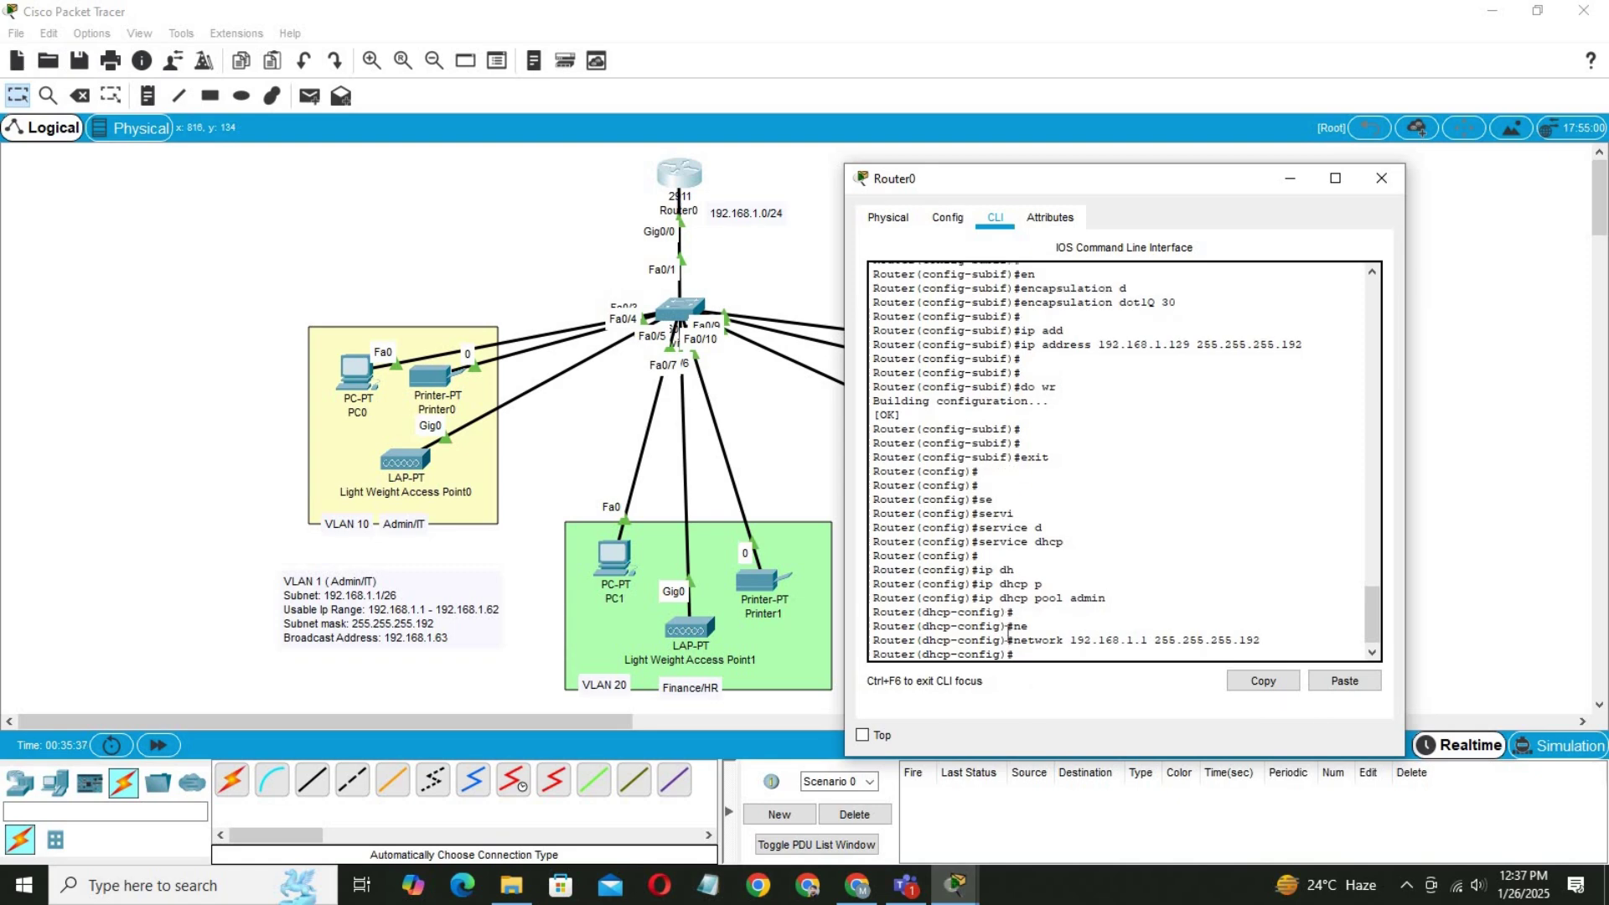
Set the admin pool's default router and DNS server to 192.168.1.1.
{"action": "type", "text": "de"}
{"action": "key", "text": "Tab"}
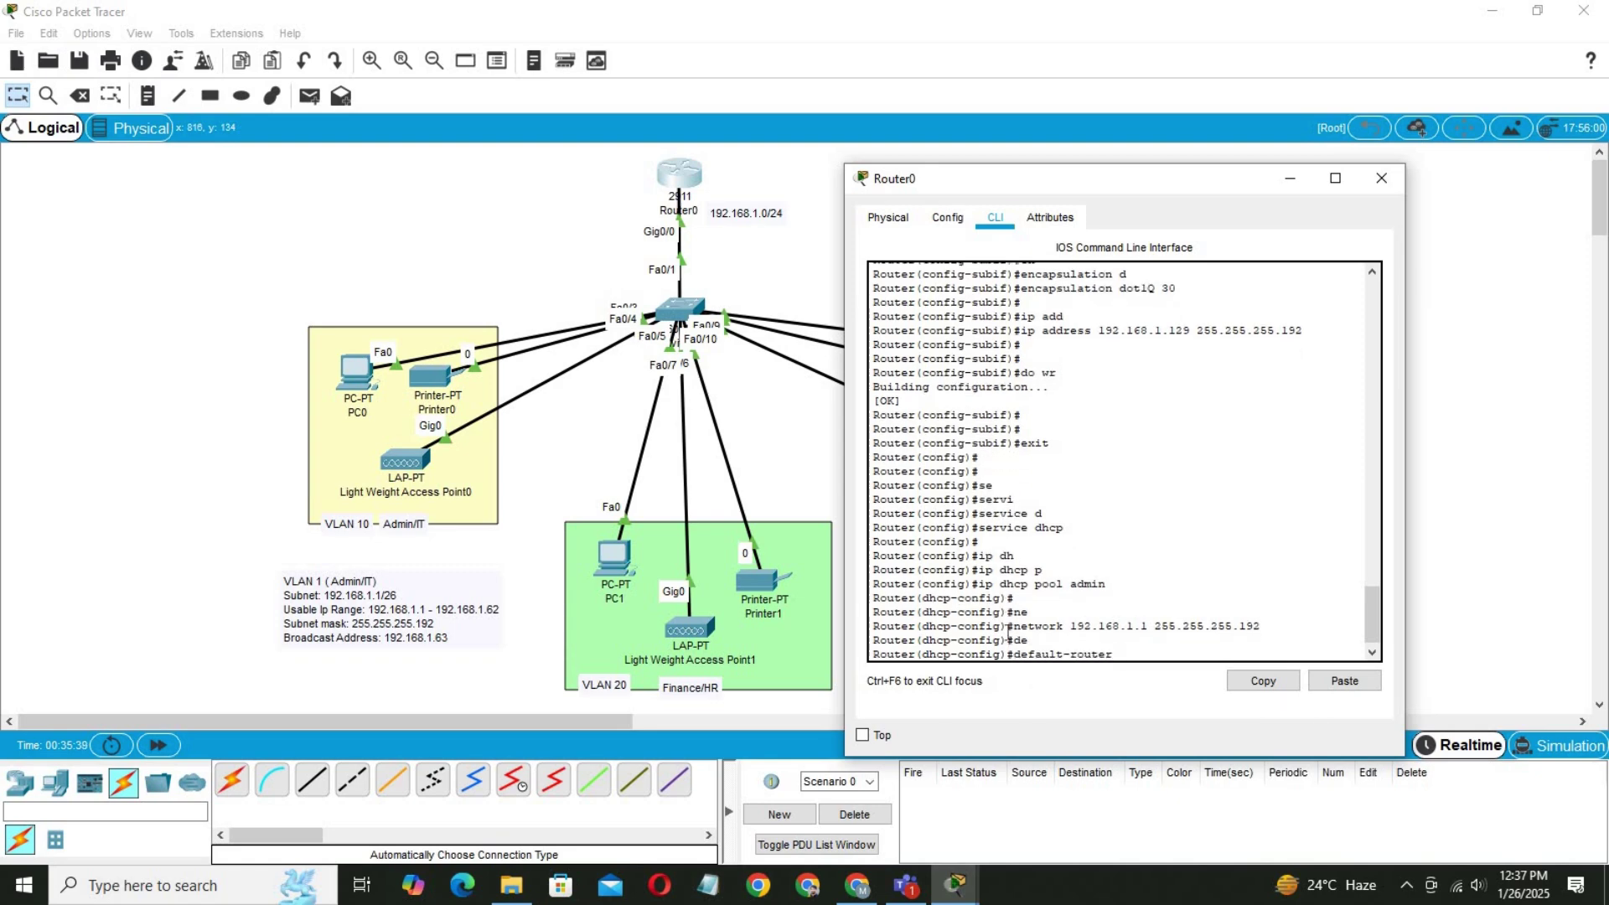
{"action": "type", "text": "192.168.1.1"}
{"action": "key", "text": "Return"}
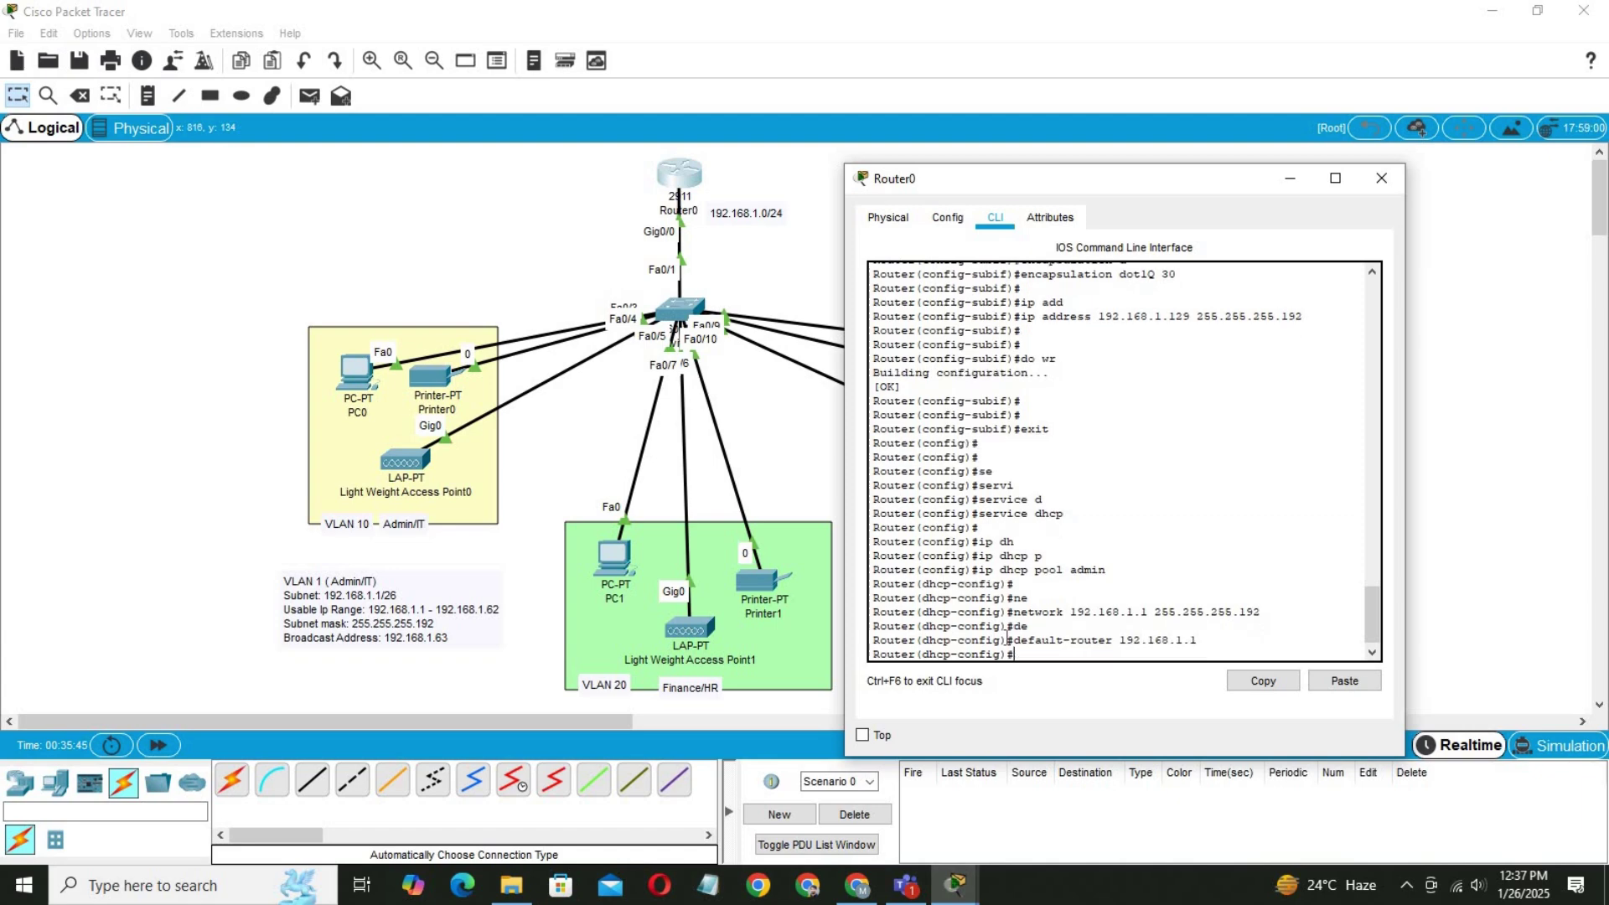
{"action": "type", "text": "dn"}
{"action": "key", "text": "Tab"}
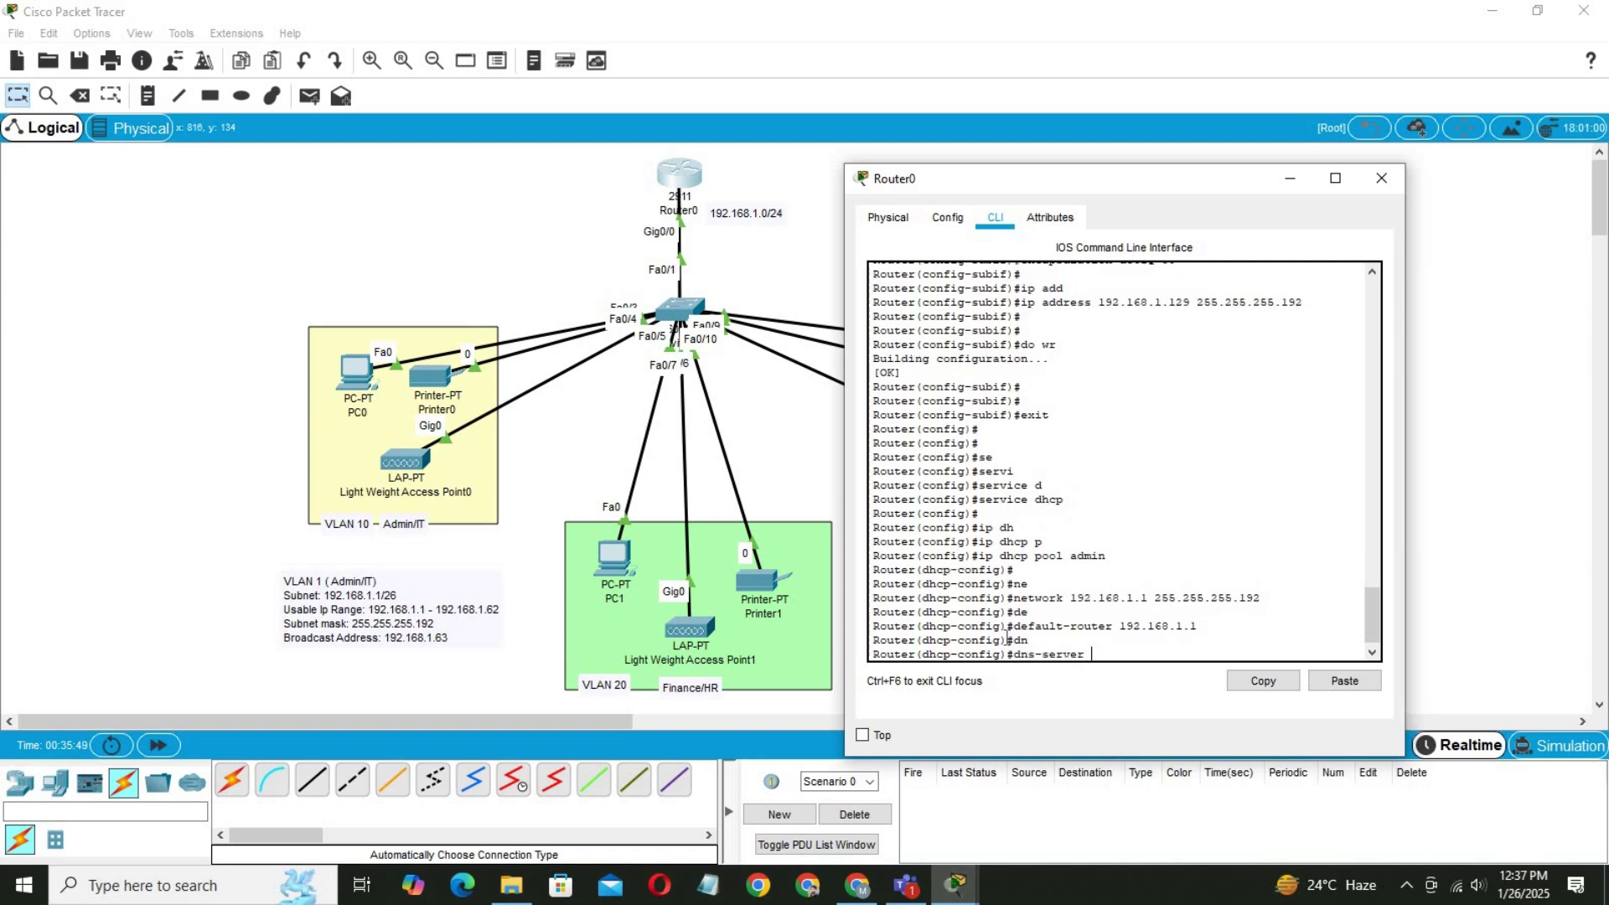
{"action": "type", "text": "192.168.1.1"}
{"action": "key", "text": "Return"}
{"action": "key", "text": "Return"}
{"action": "key", "text": "Return"}
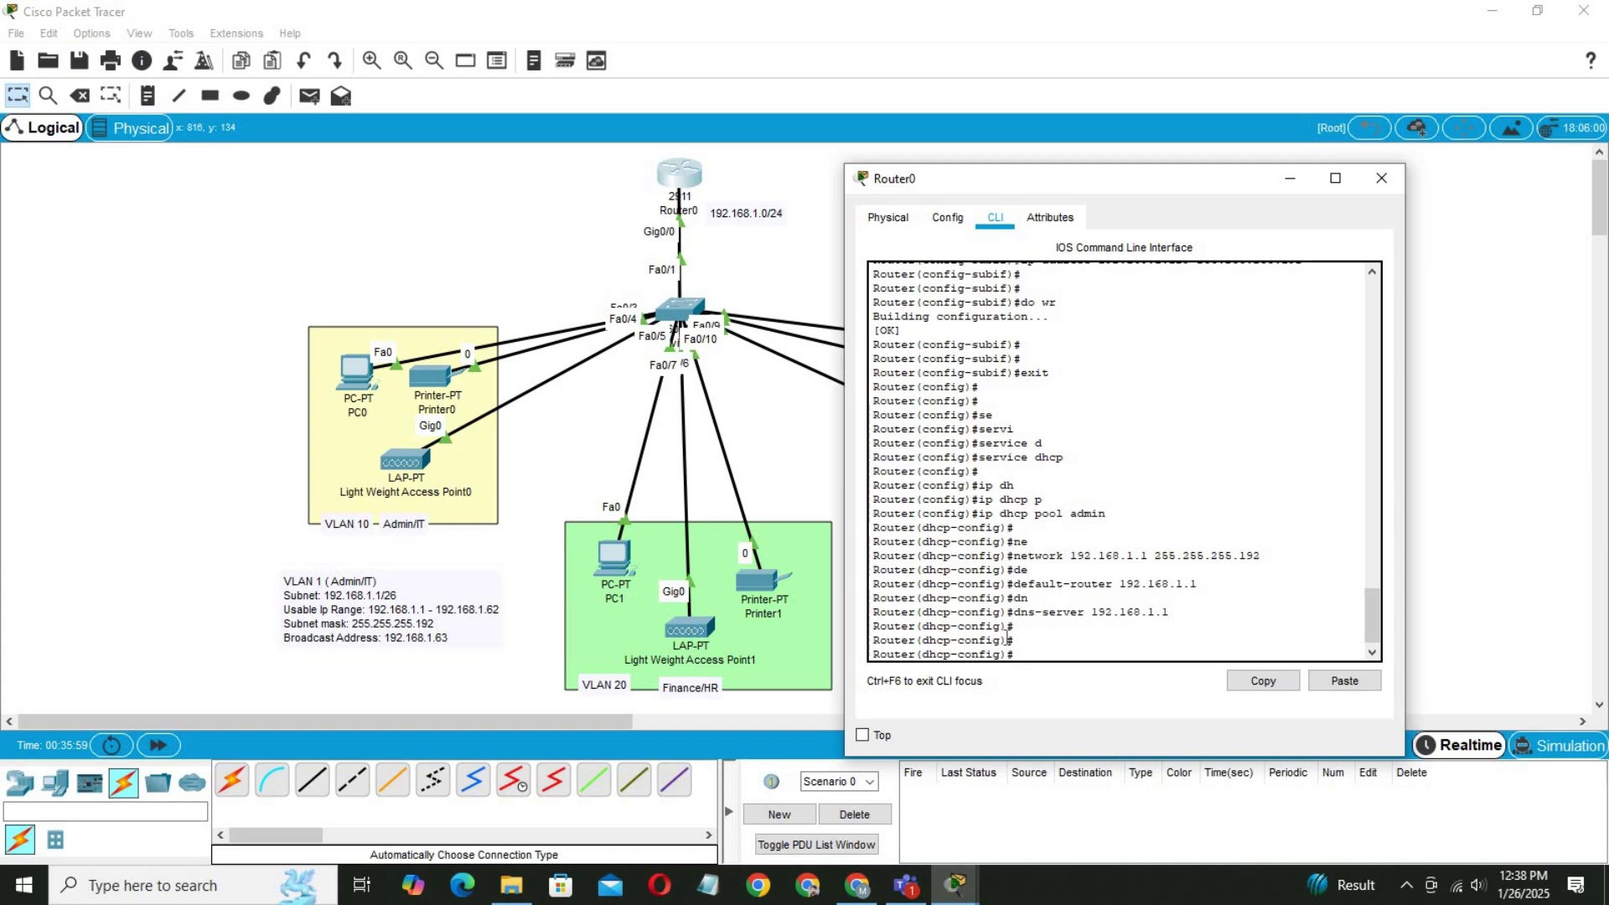
Leave the admin pool and create a DHCP pool named HR.
{"action": "type", "text": "exit"}
{"action": "key", "text": "Return"}
{"action": "key", "text": "Return"}
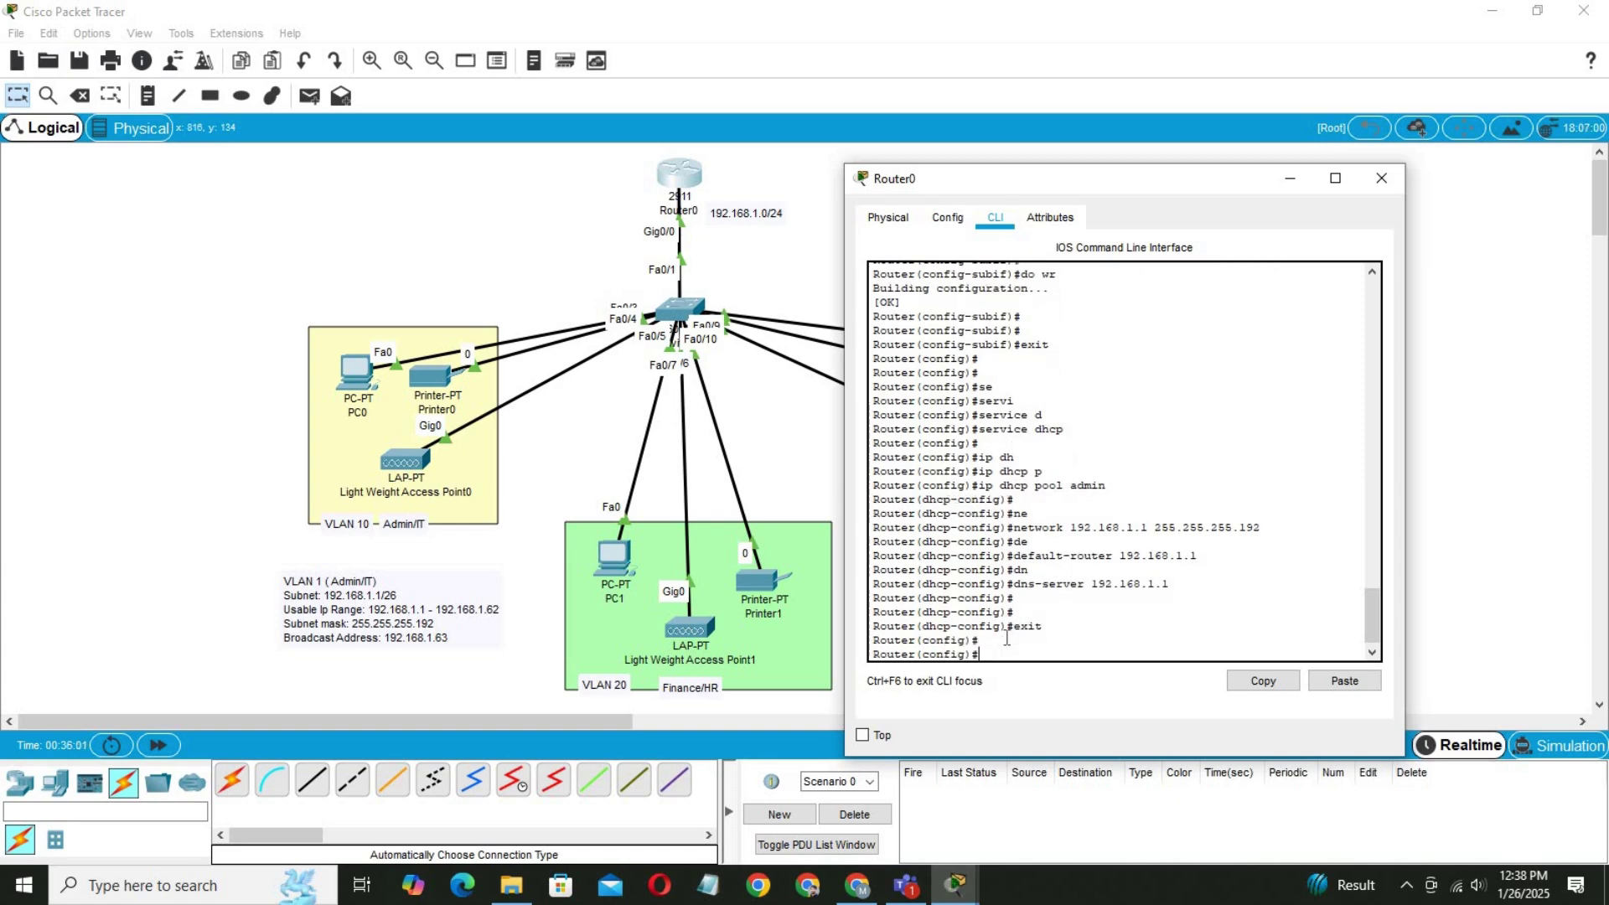
{"action": "type", "text": "ip"}
{"action": "key", "text": "Tab"}
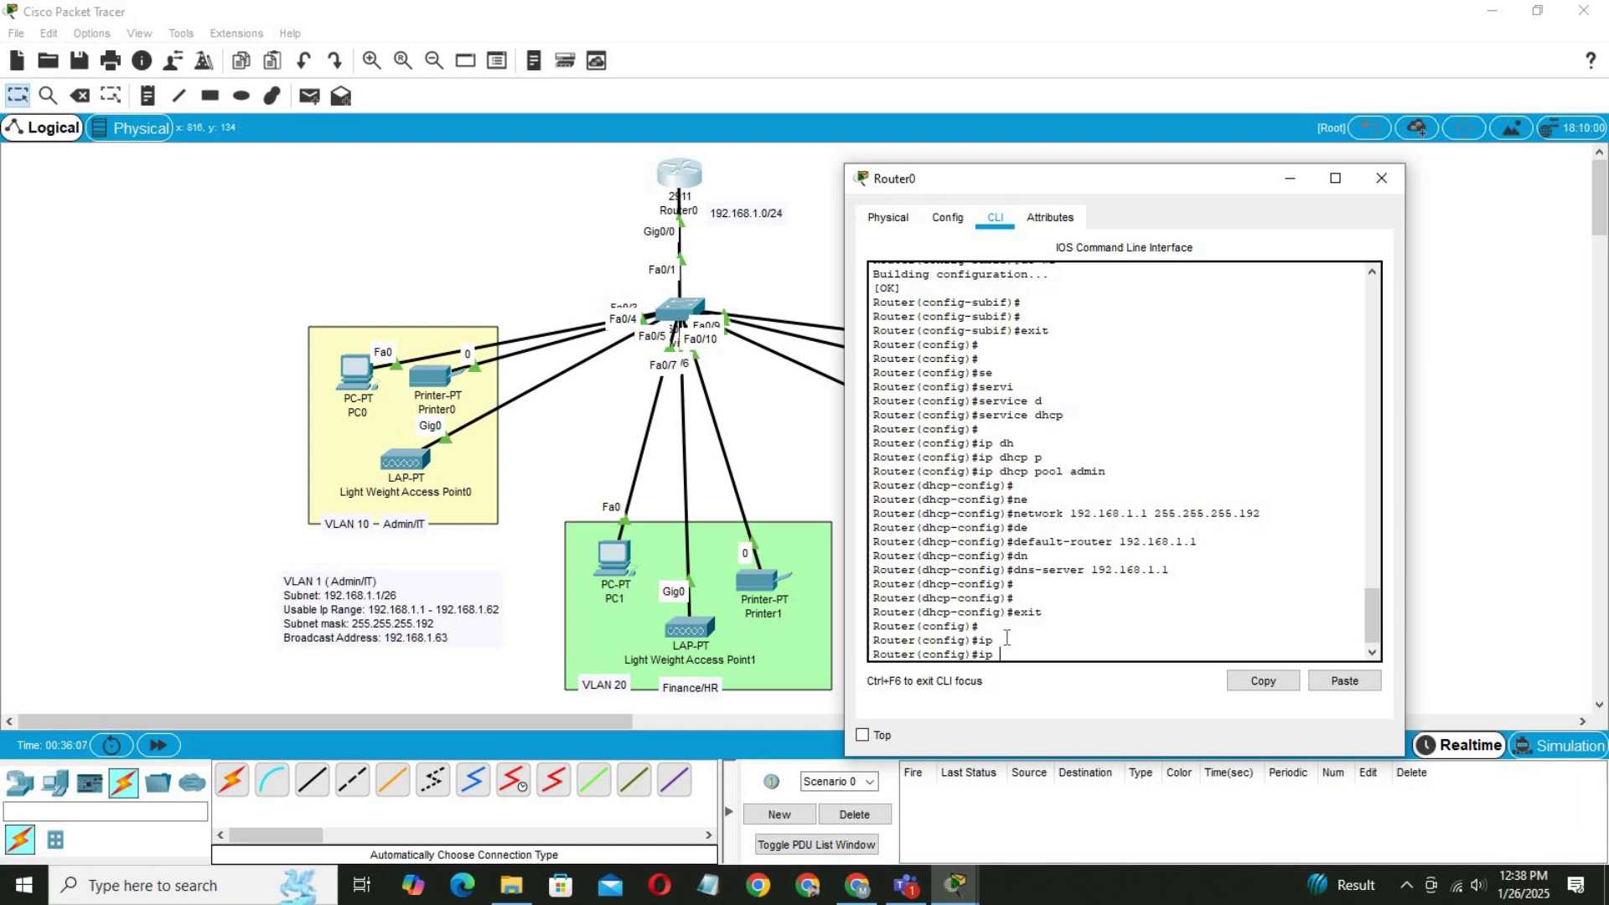
{"action": "type", "text": "dh"}
{"action": "key", "text": "Tab"}
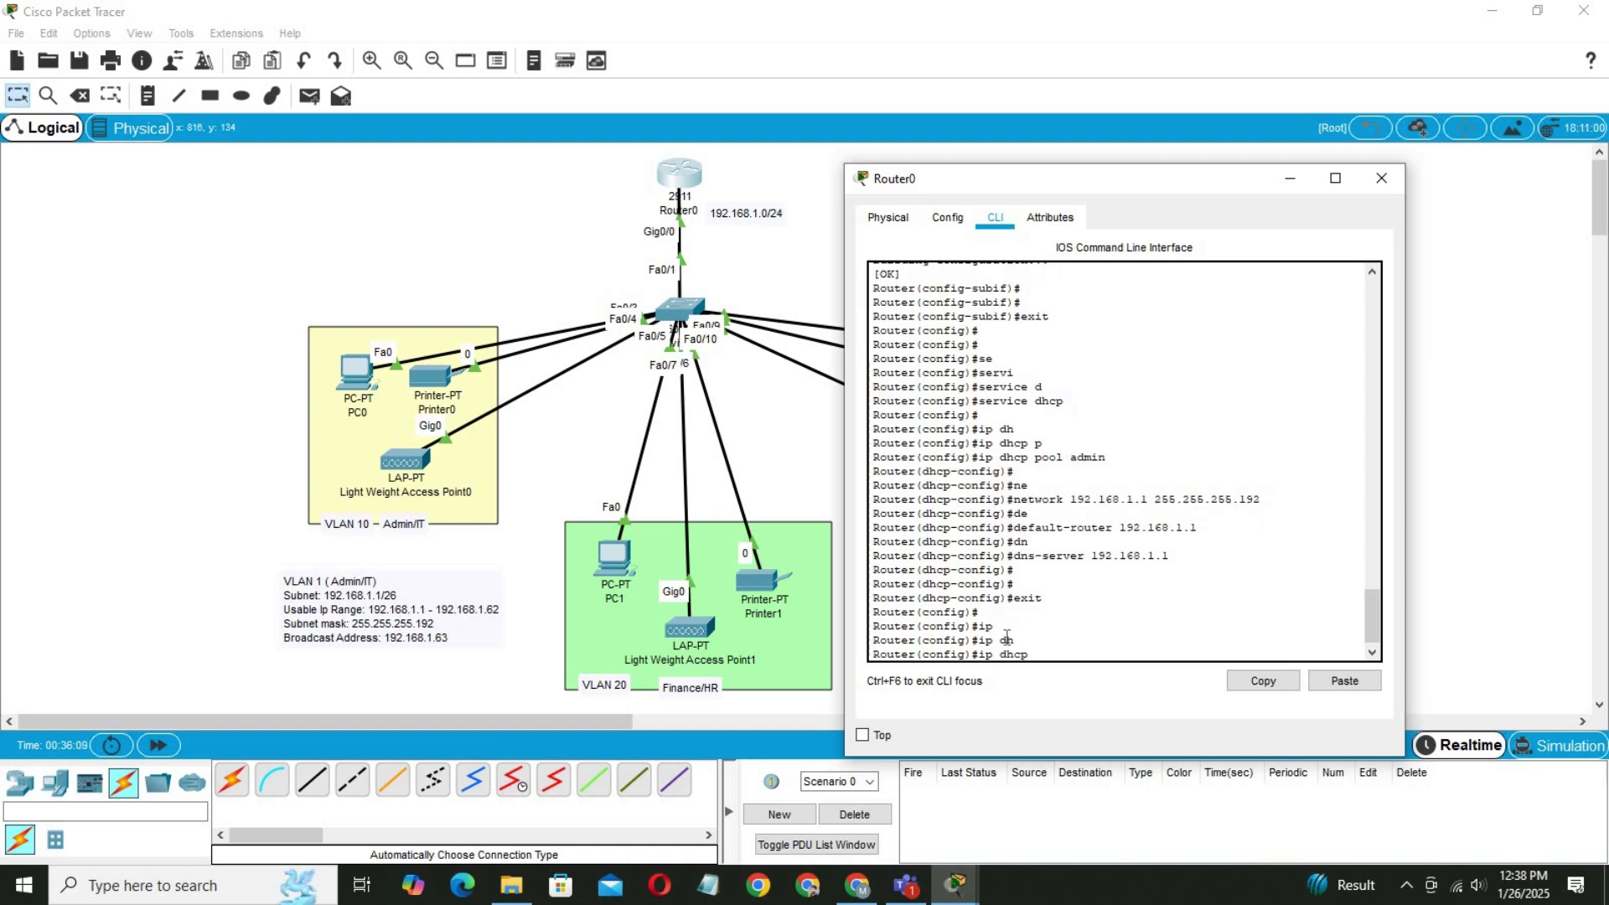
{"action": "type", "text": "p"}
{"action": "key", "text": "Tab"}
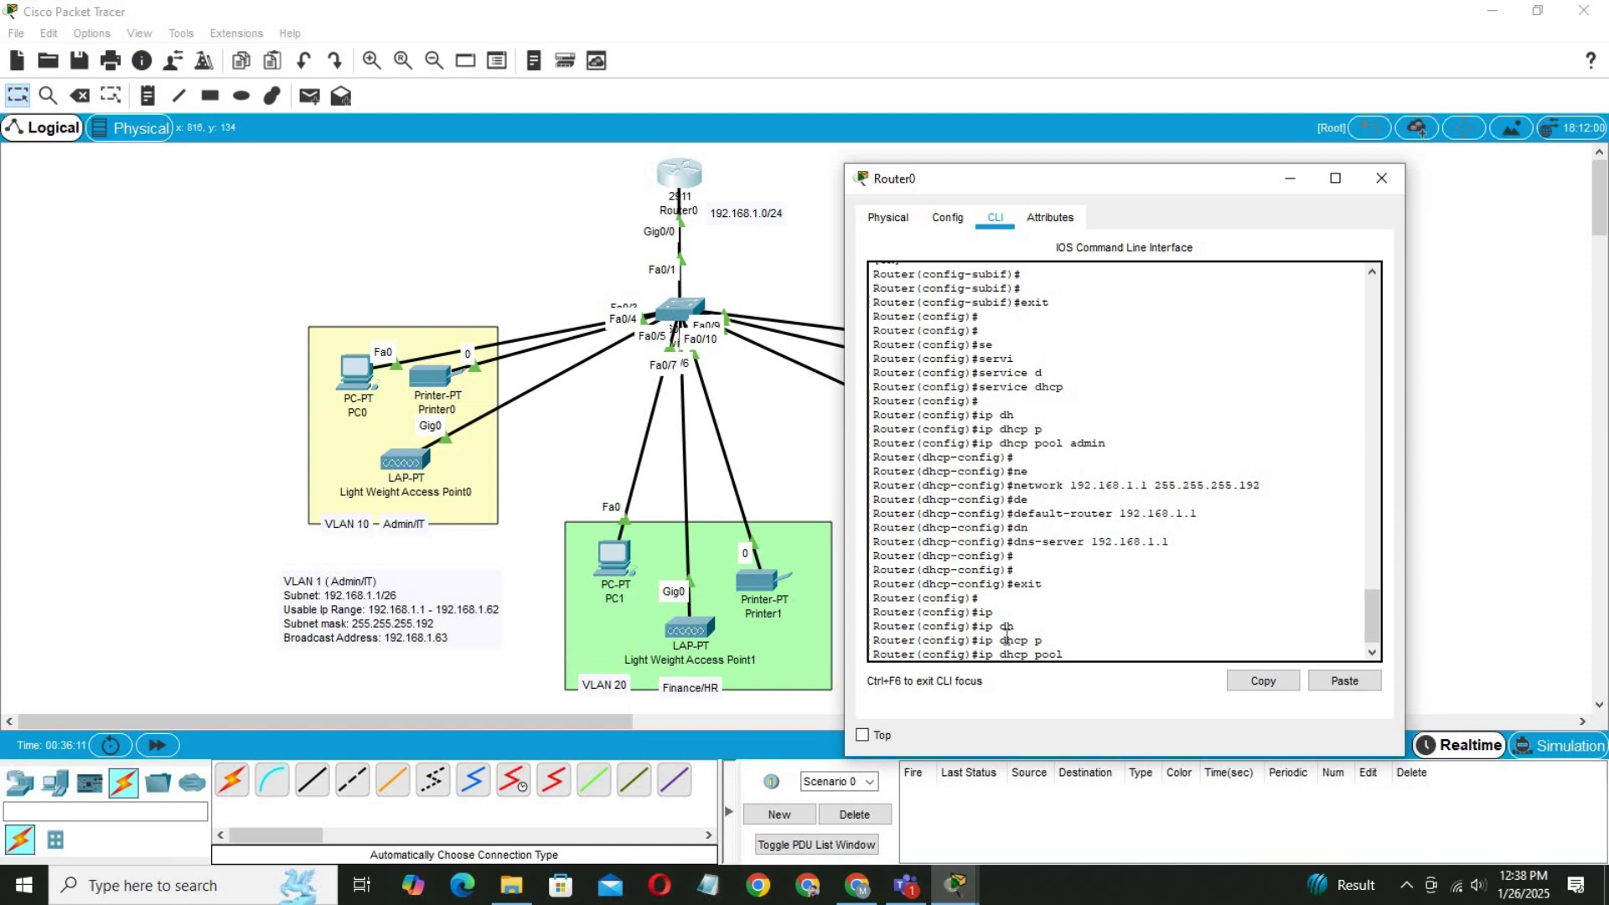
{"action": "type", "text": "GR"}
{"action": "key", "text": "BackSpace"}
{"action": "key", "text": "BackSpace"}
{"action": "type", "text": "HR"}
{"action": "key", "text": "Return"}
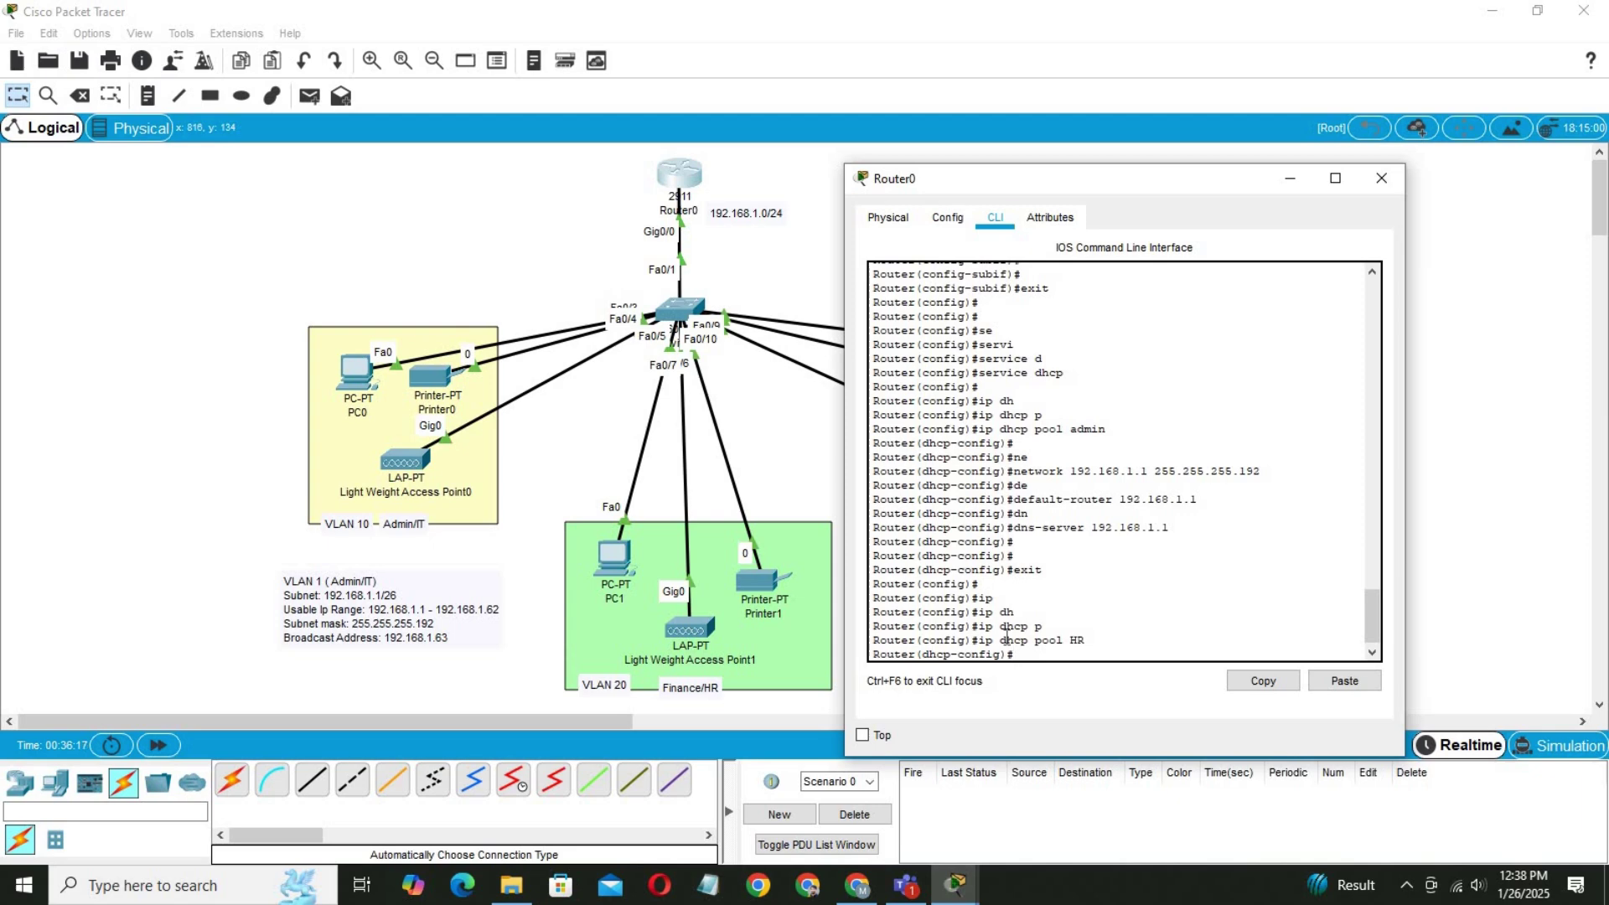
Set the HR pool network to 192.168.1.64 255.255.255.192, correcting the mistyped .65 address.
{"action": "type", "text": "net"}
{"action": "key", "text": "Tab"}
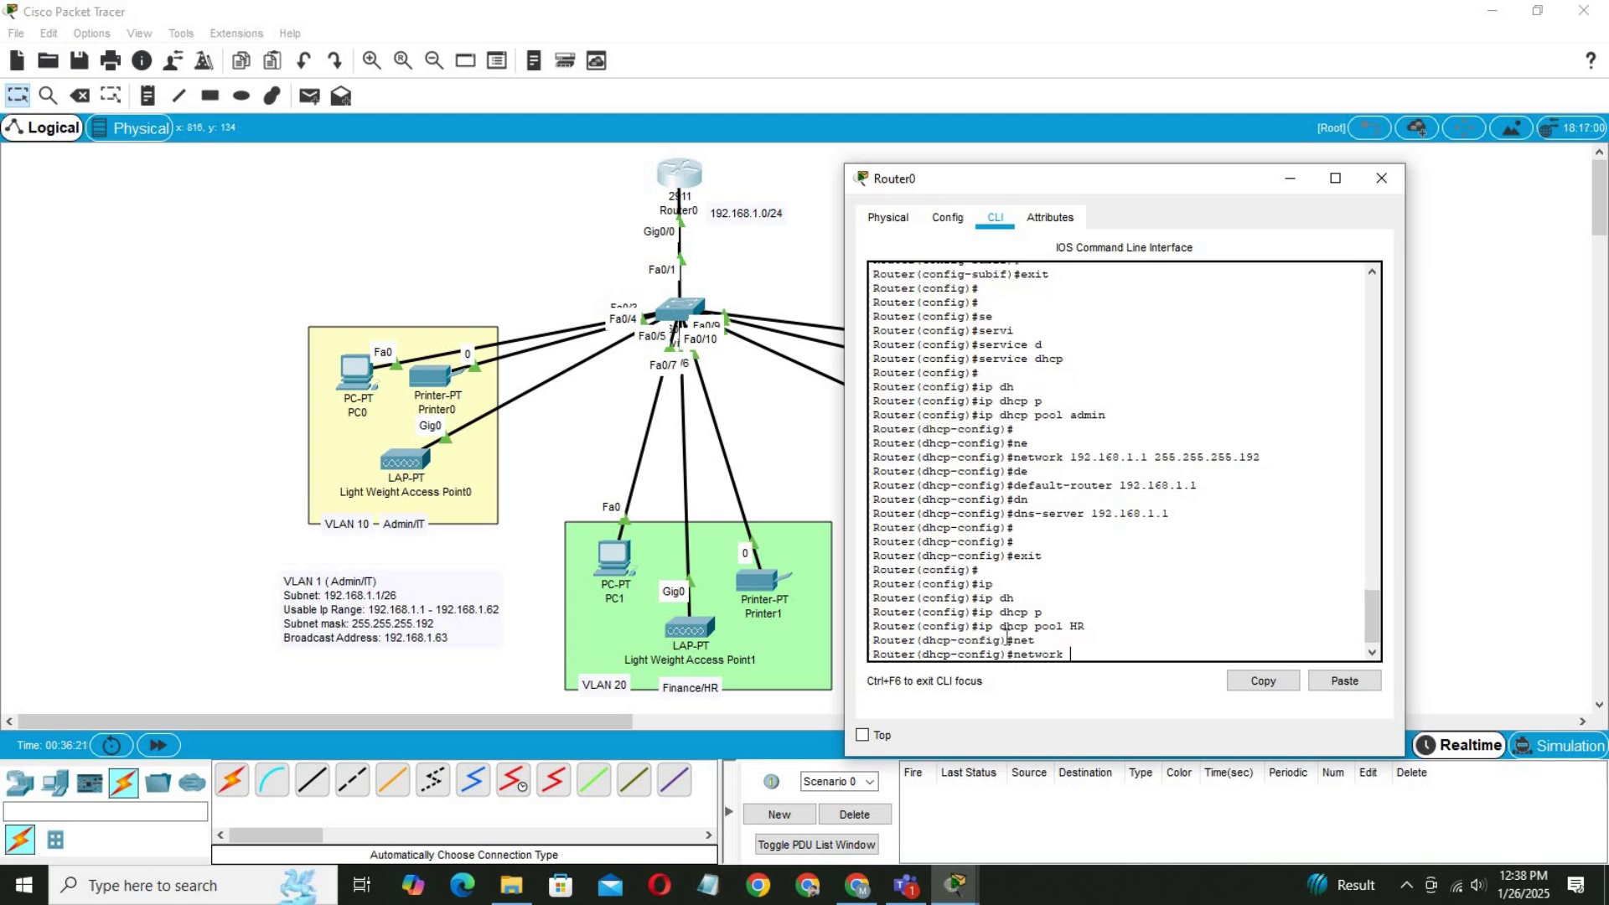
{"action": "type", "text": "192.168.1.%DHCPD-4-PING_CONFLICT: DHCP"}
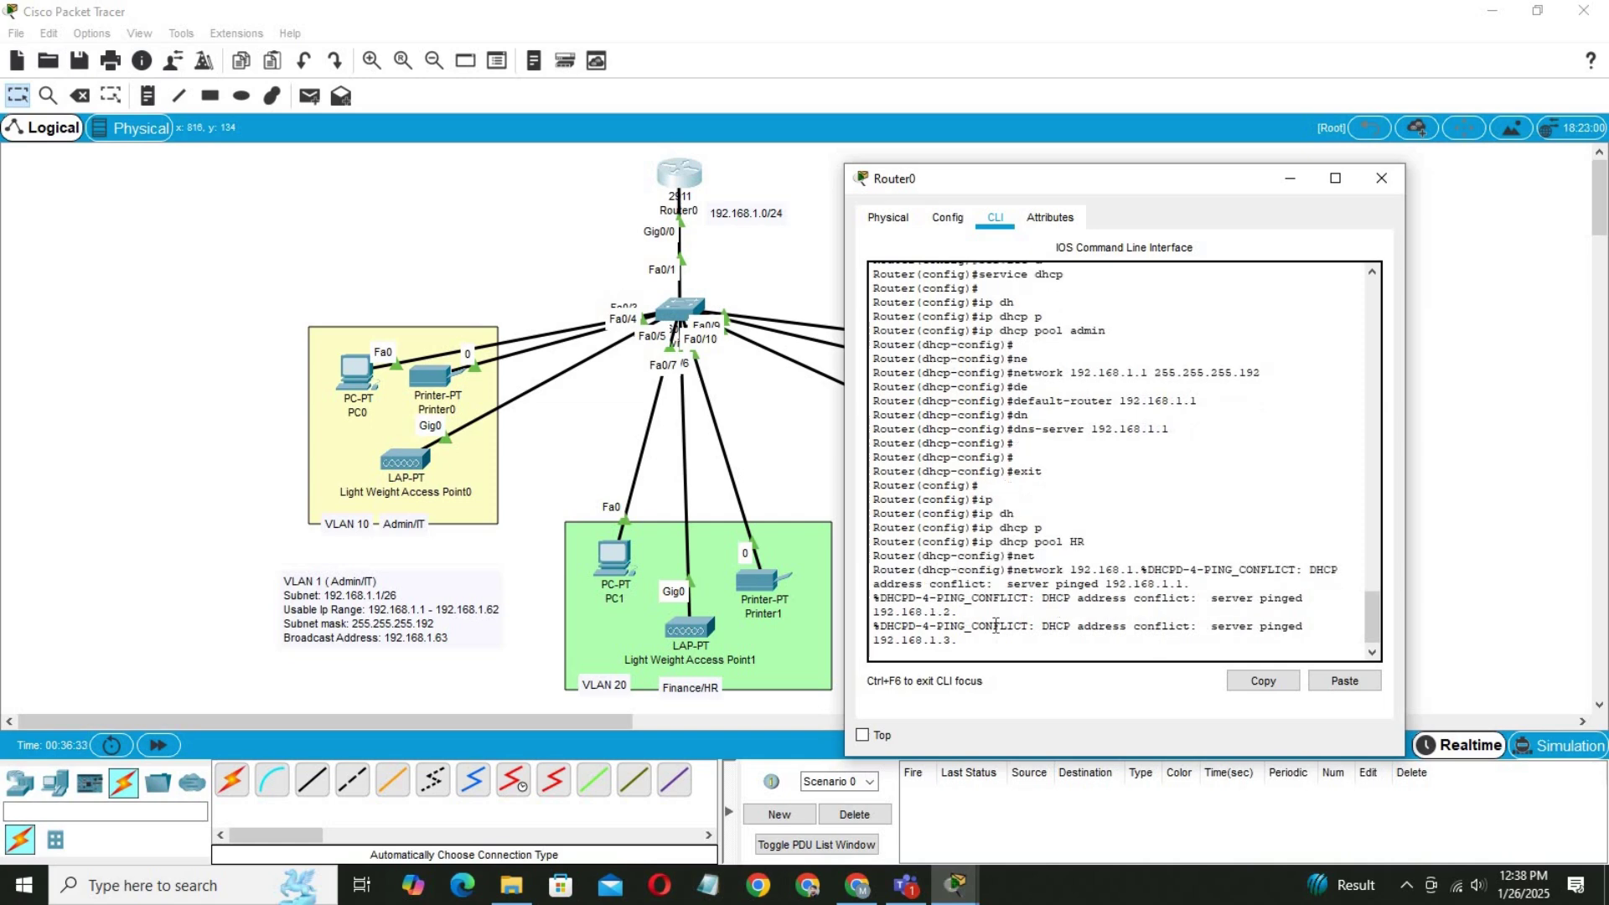
{"action": "type", "text": "65 255."}
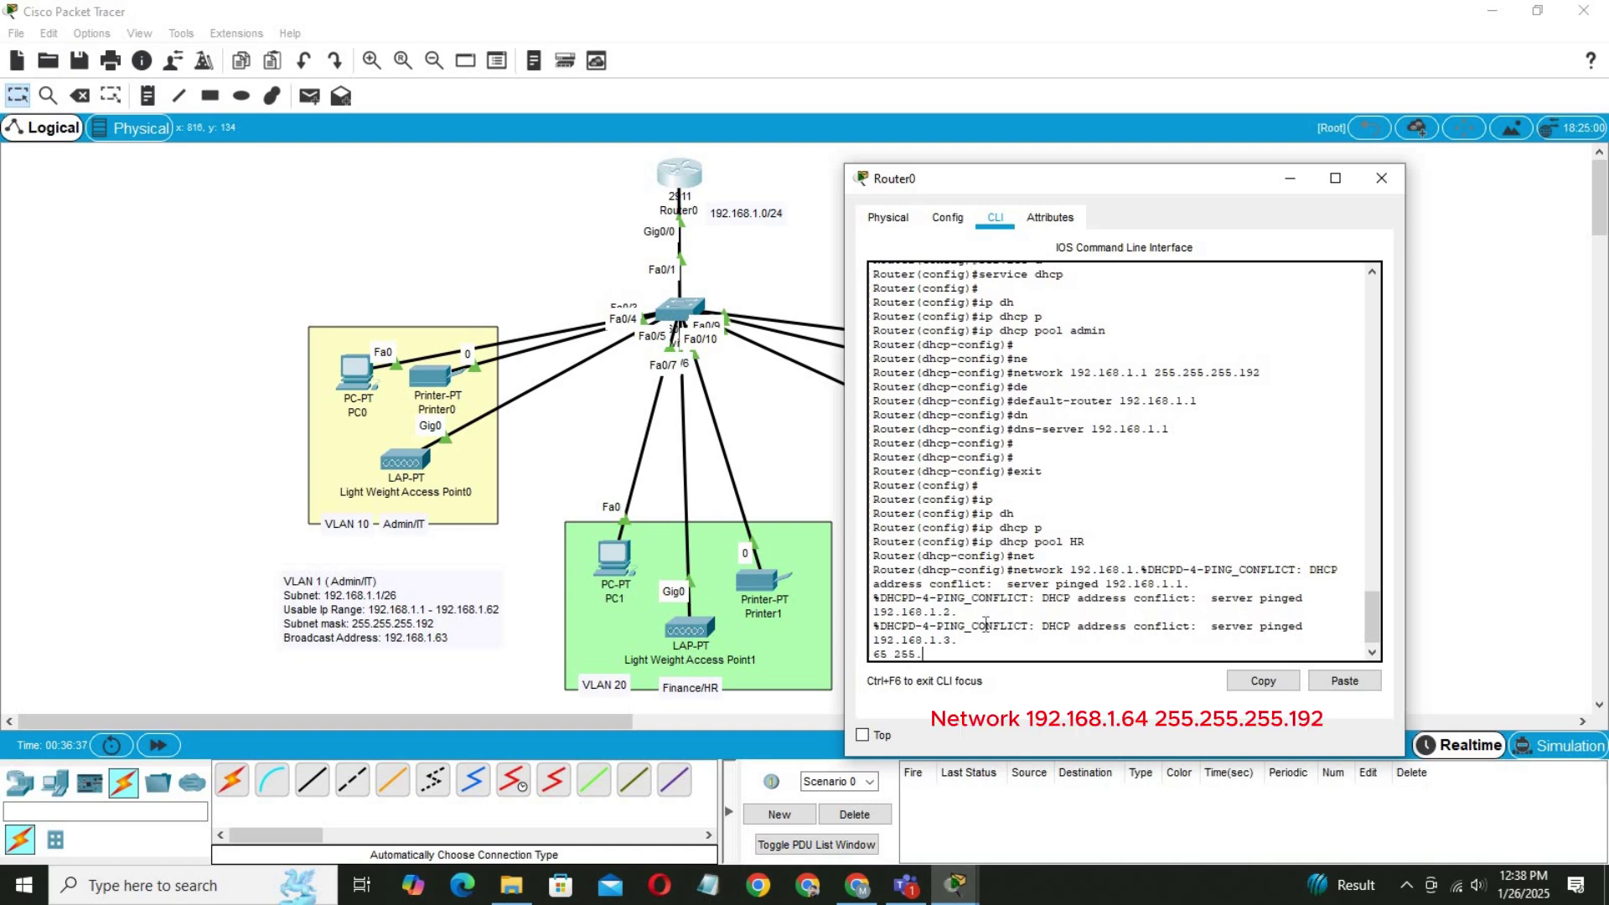
{"action": "type", "text": "255.255.192"}
{"action": "key", "text": "Return"}
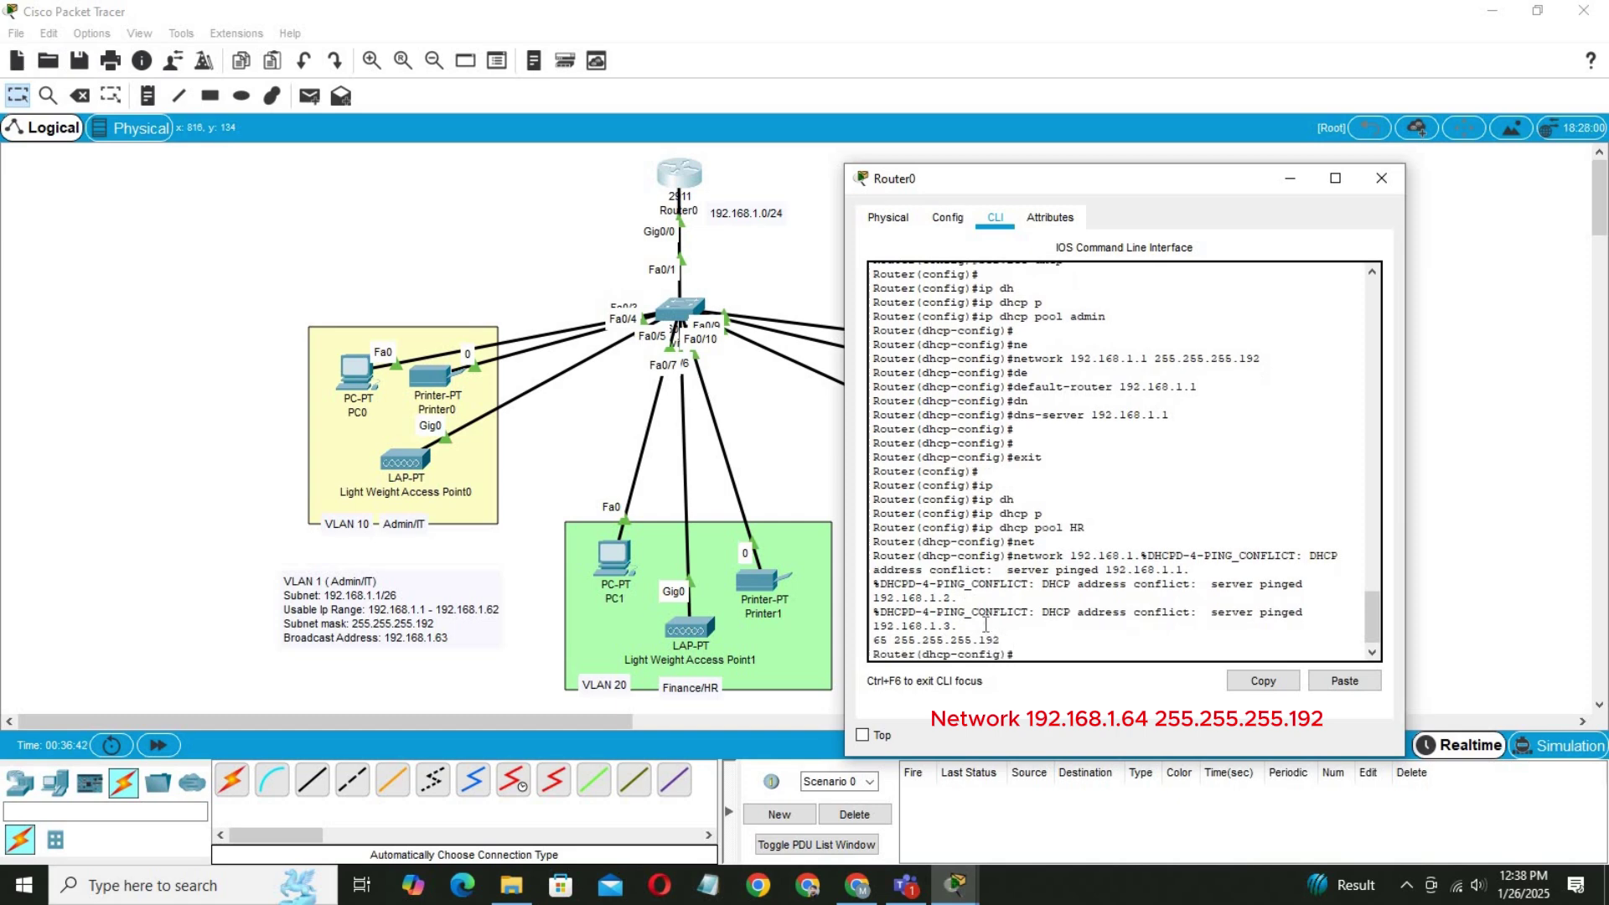
{"action": "key", "text": "Up"}
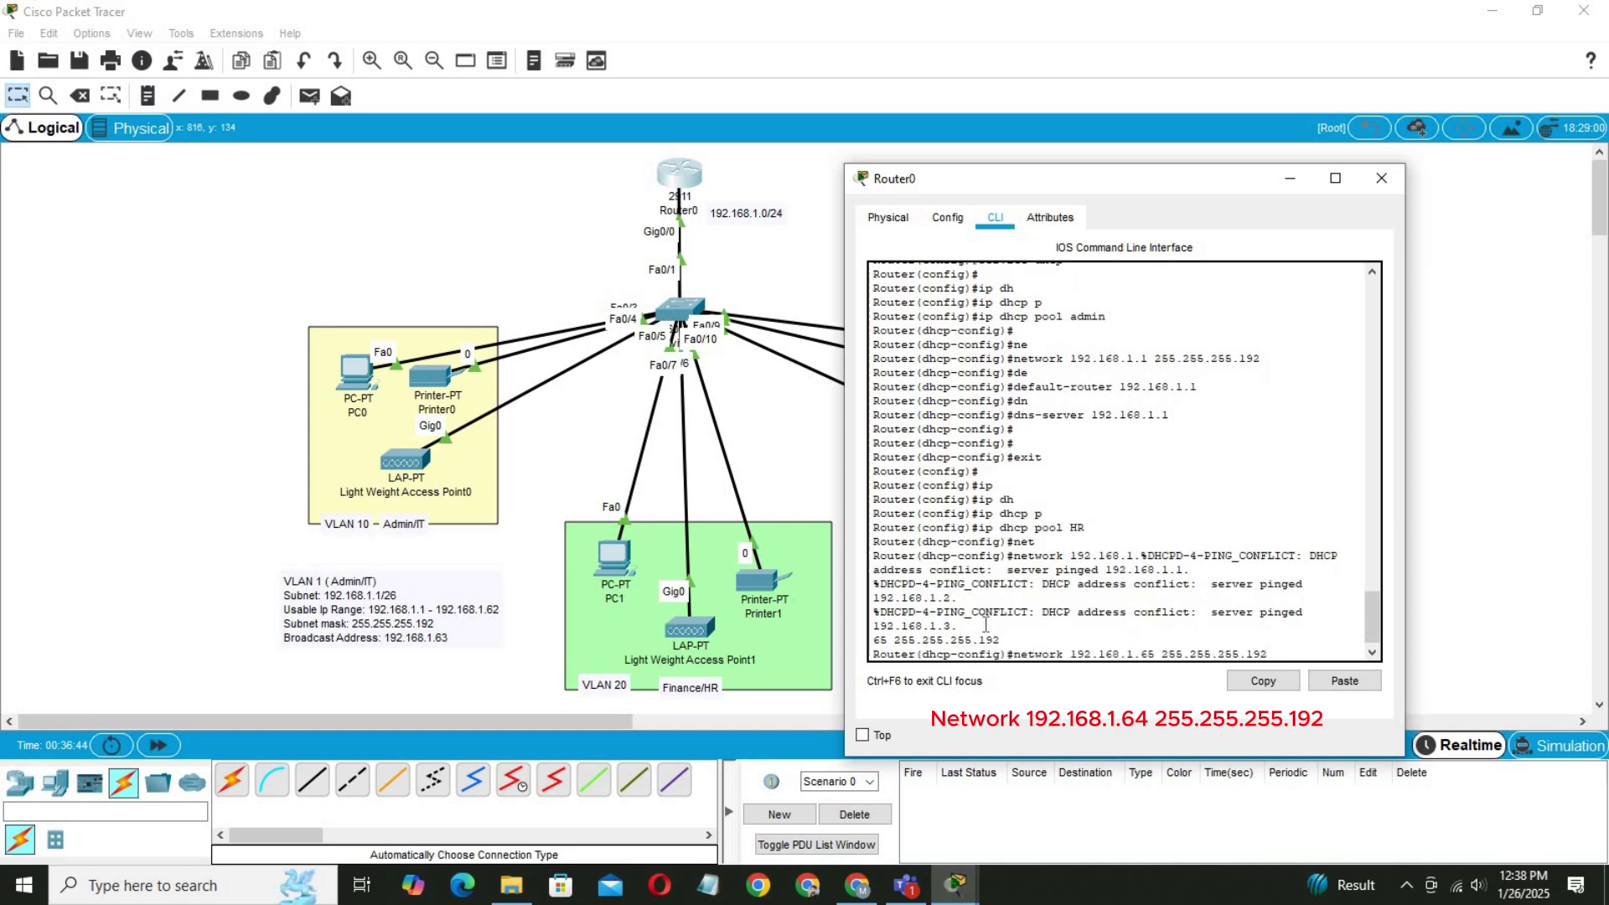
{"action": "key", "text": "Return"}
{"action": "key", "text": "Return"}
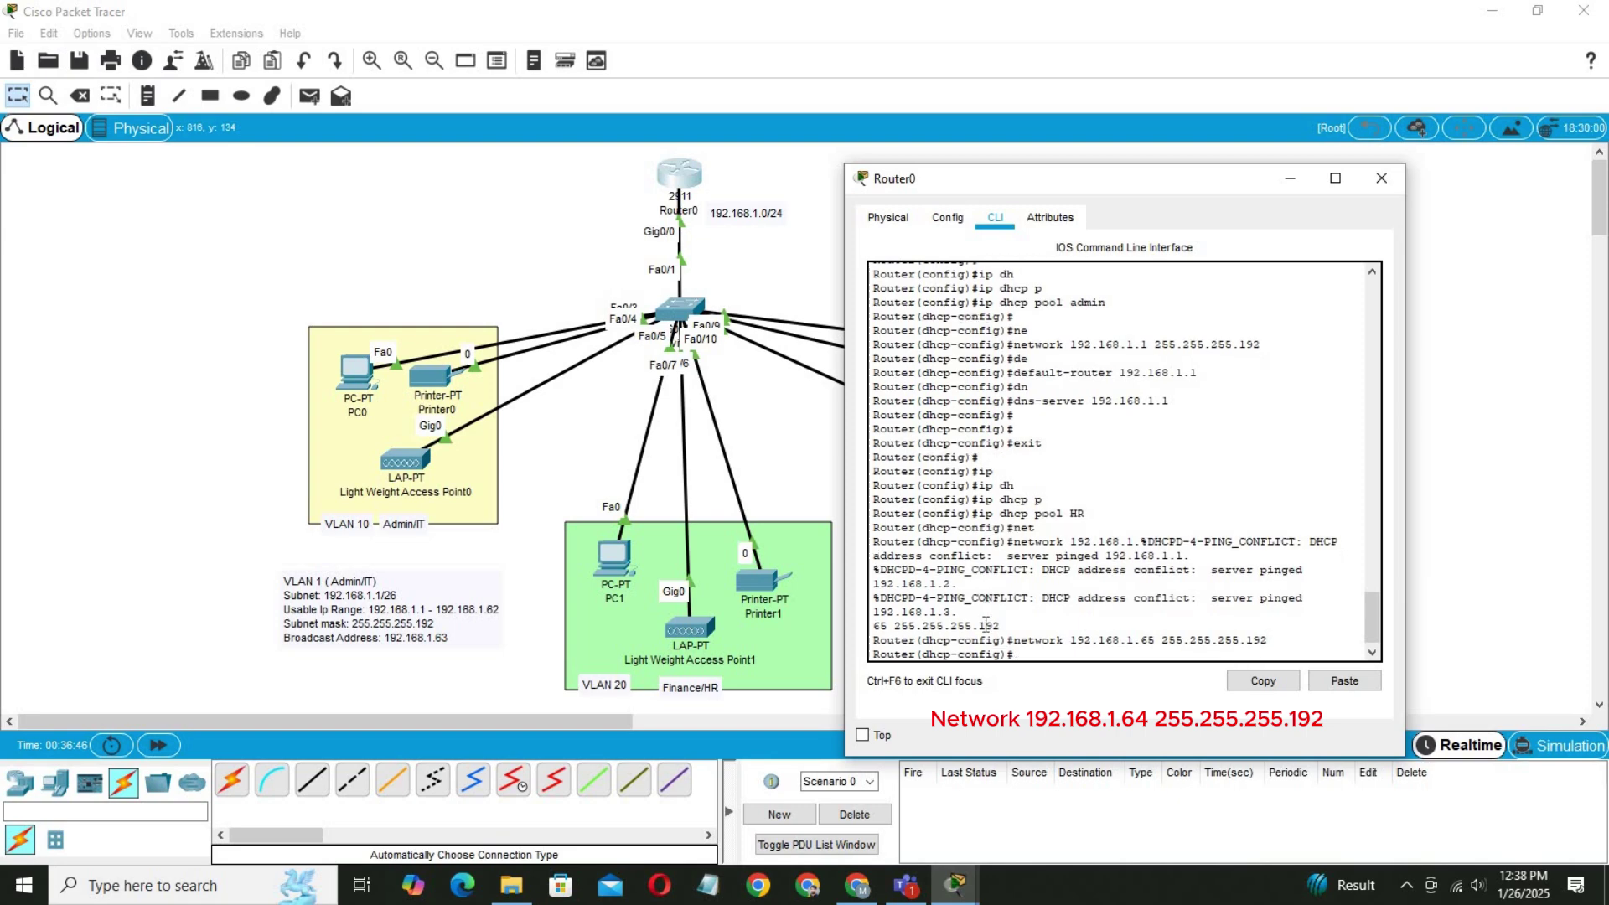
{"action": "type", "text": "de"}
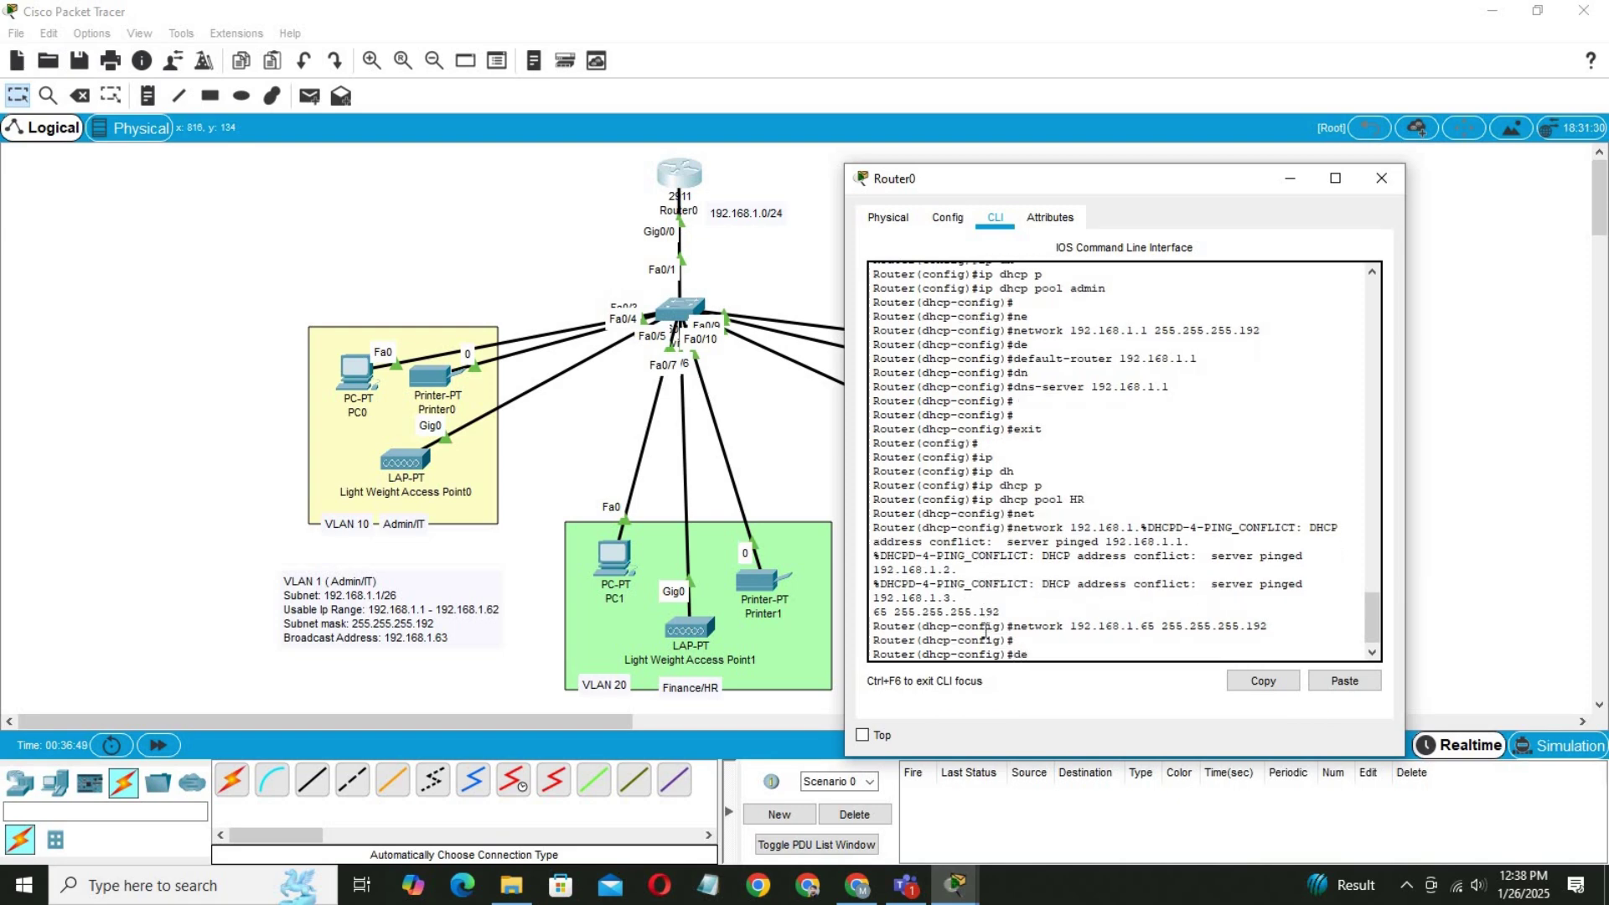
{"action": "key", "text": "Tab"}
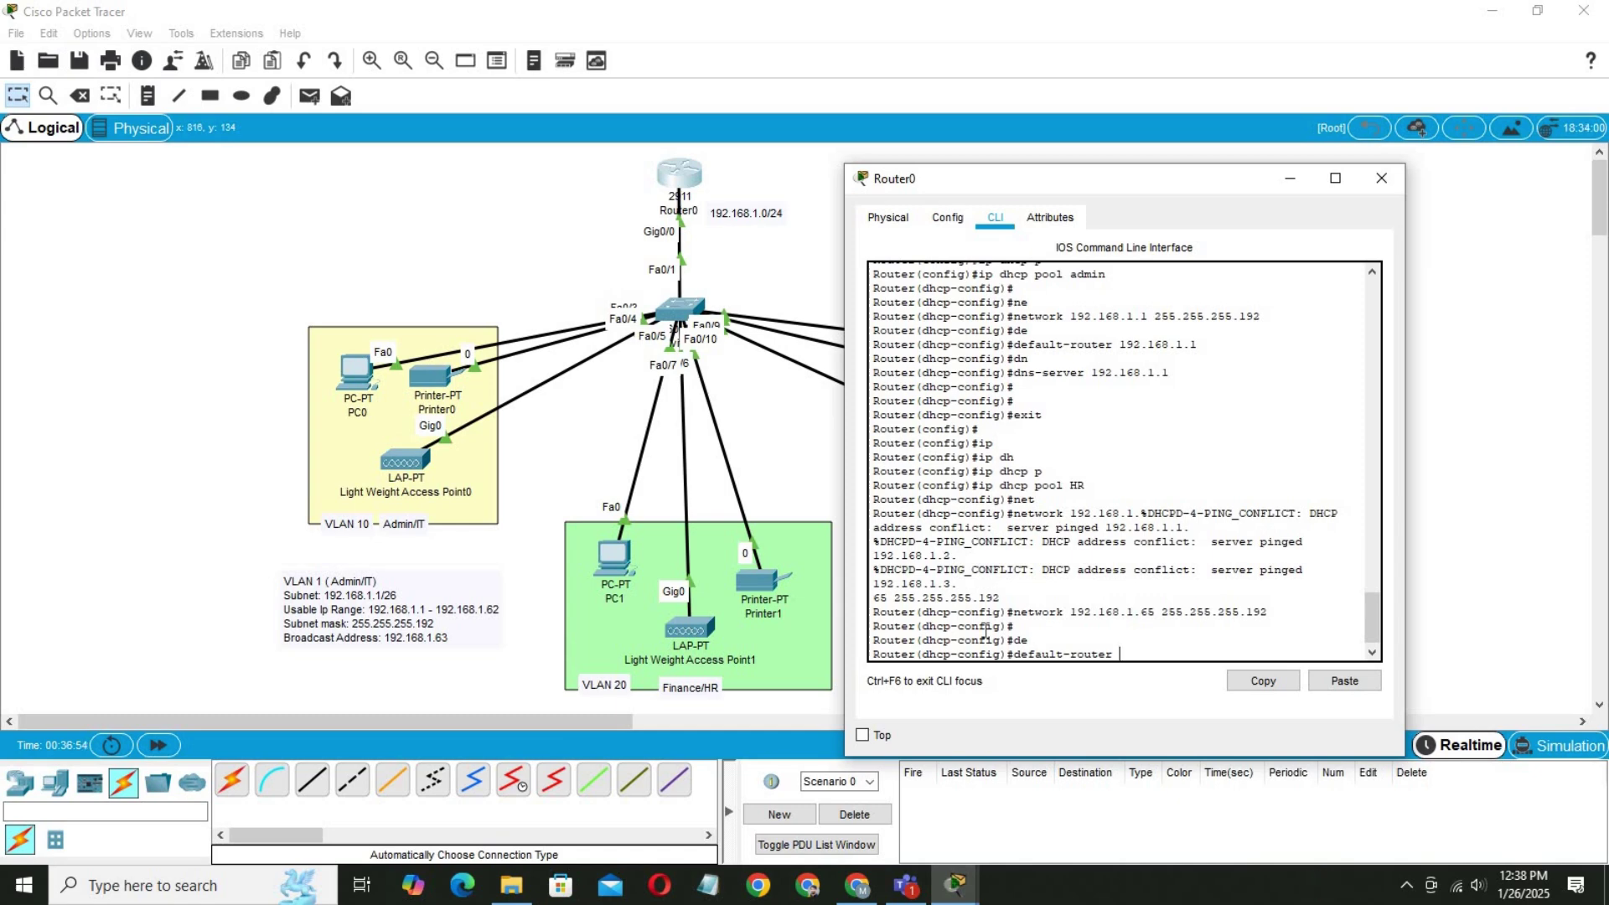
{"action": "type", "text": "19"}
{"action": "key", "text": "BackSpace"}
{"action": "key", "text": "BackSpace"}
{"action": "key", "text": "Up"}
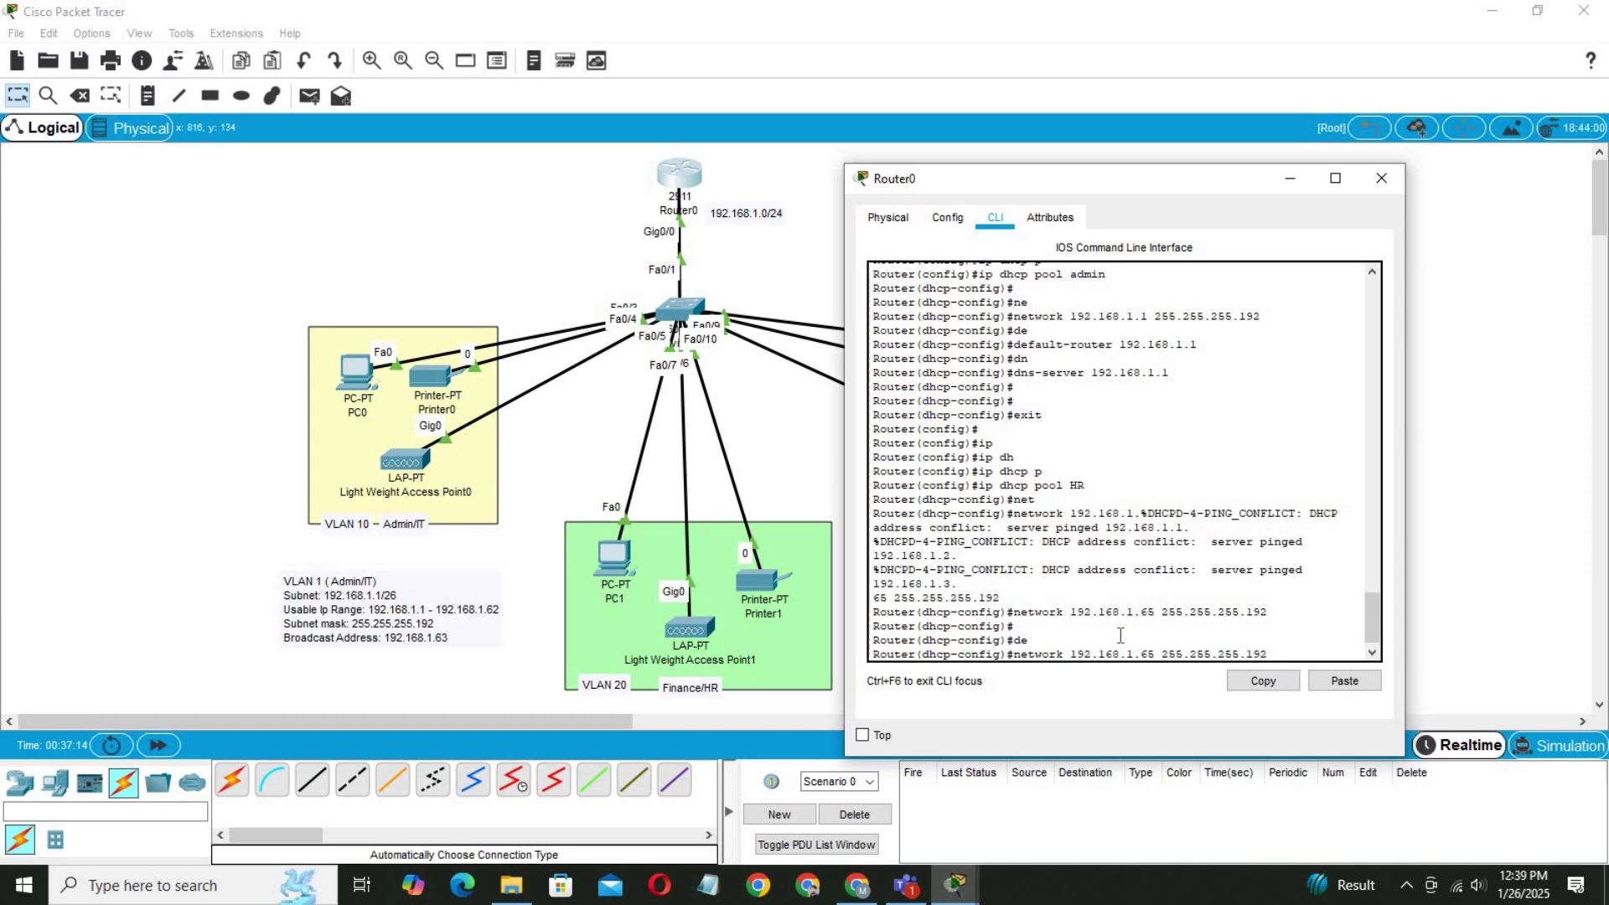
{"action": "key", "text": "BackSpace"}
{"action": "type", "text": "4"}
{"action": "key", "text": "Return"}
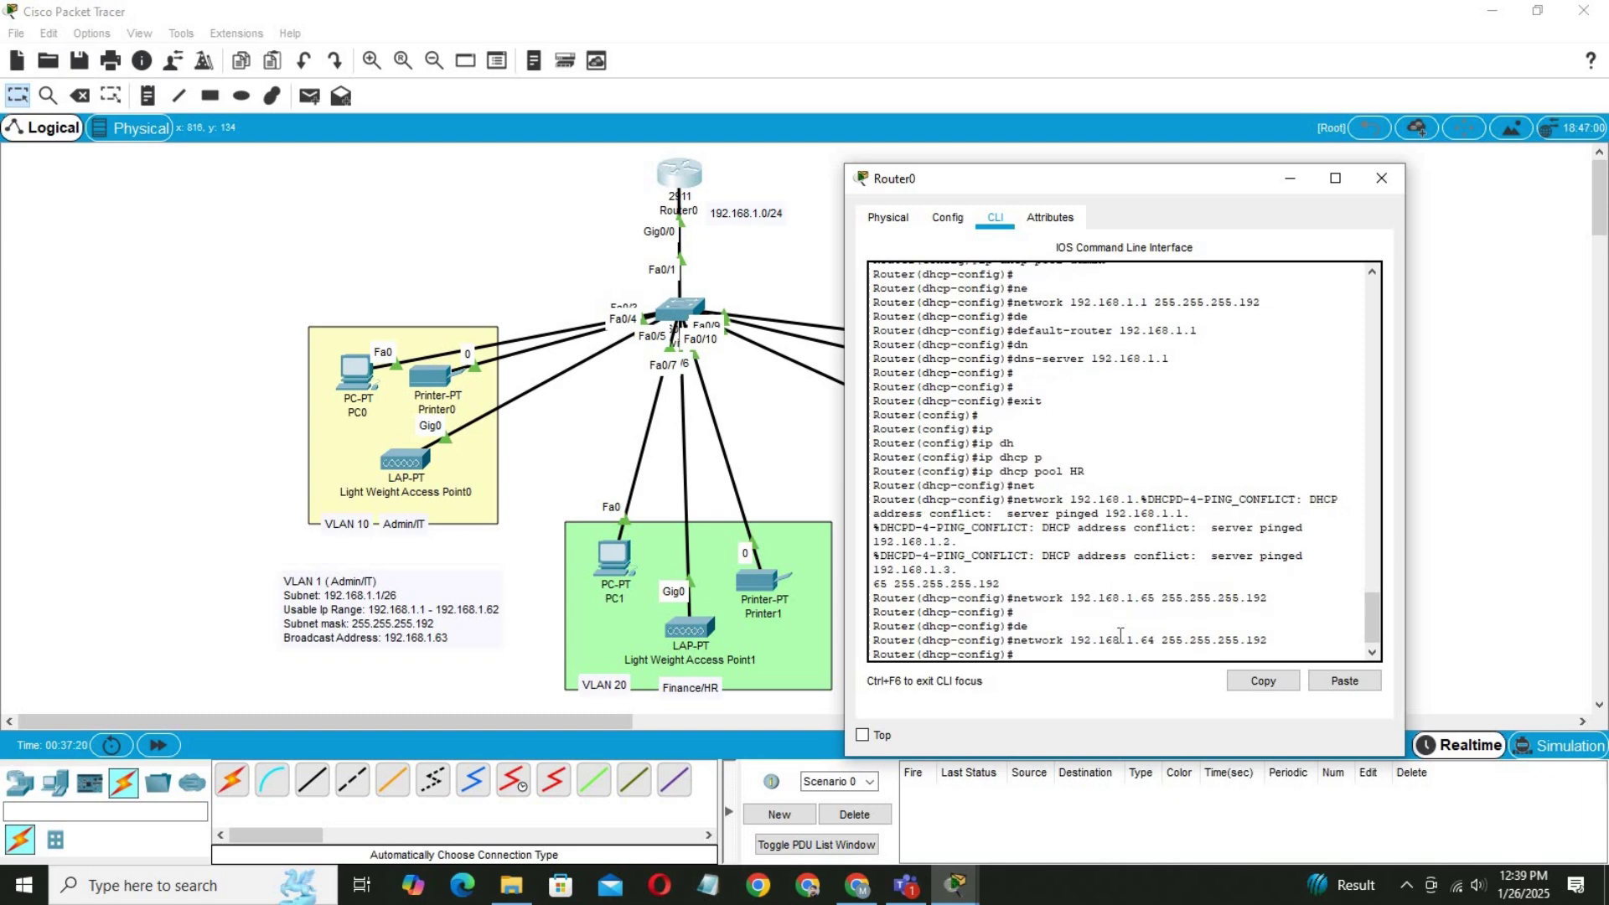
Set the HR pool's default router to 192.168.1.65.
{"action": "type", "text": "de"}
{"action": "key", "text": "Tab"}
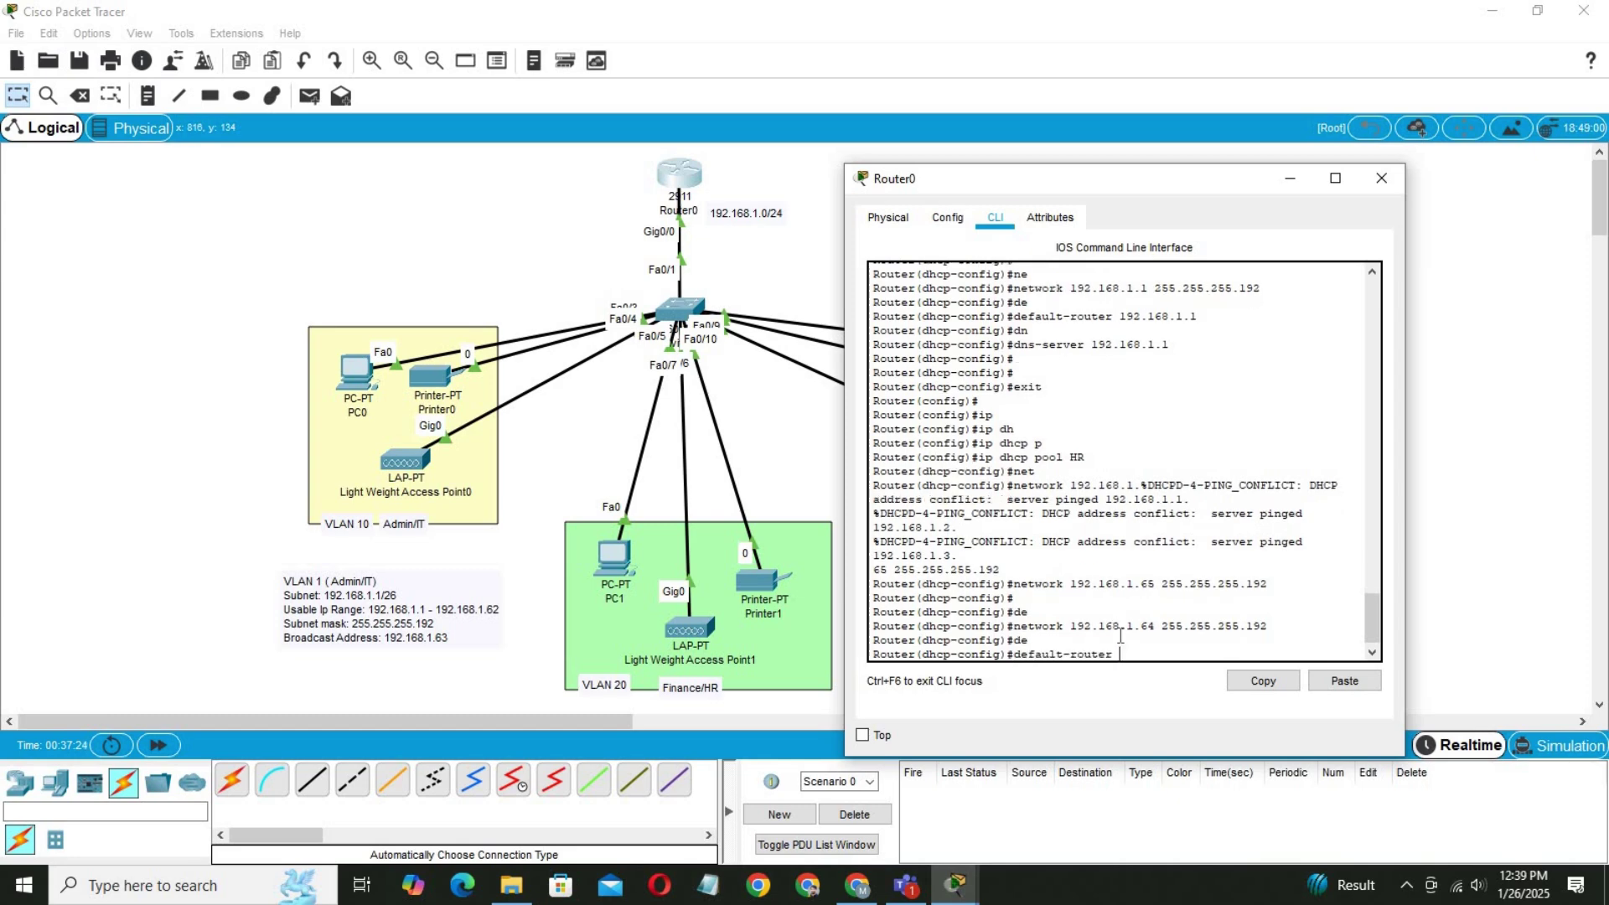
{"action": "type", "text": "192.168.1.65"}
{"action": "key", "text": "Return"}
{"action": "key", "text": "Return"}
{"action": "key", "text": "Return"}
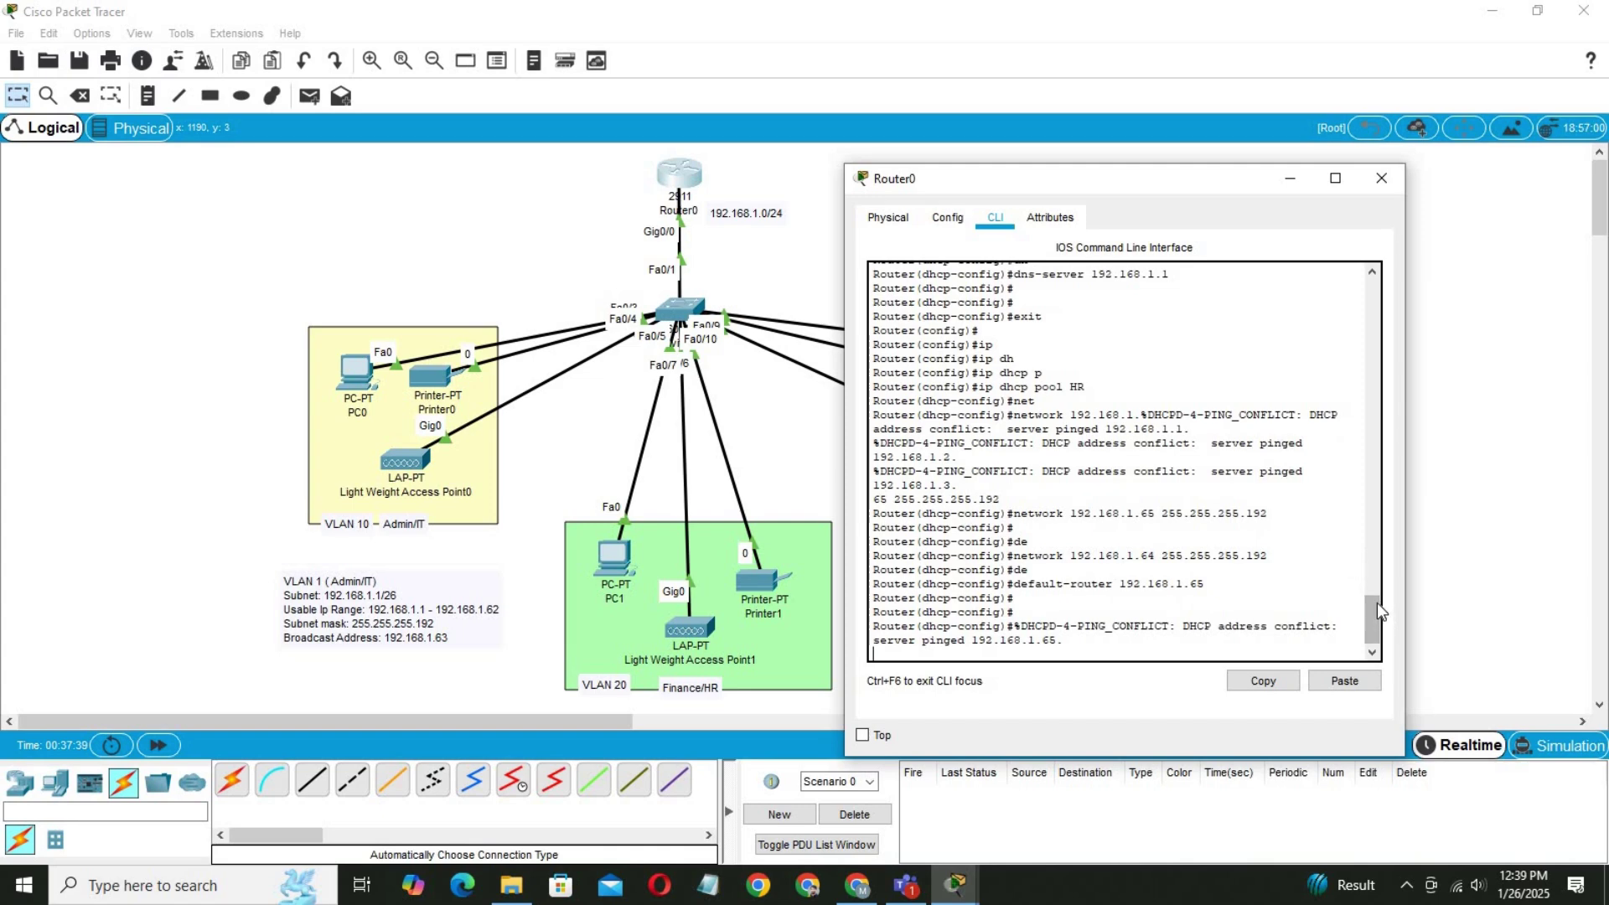
Copy the 'ip dhcp pool admin' line from the console history.
{"action": "scroll", "coordinate": [1376, 601], "scroll_direction": "up", "scroll_amount": 4}
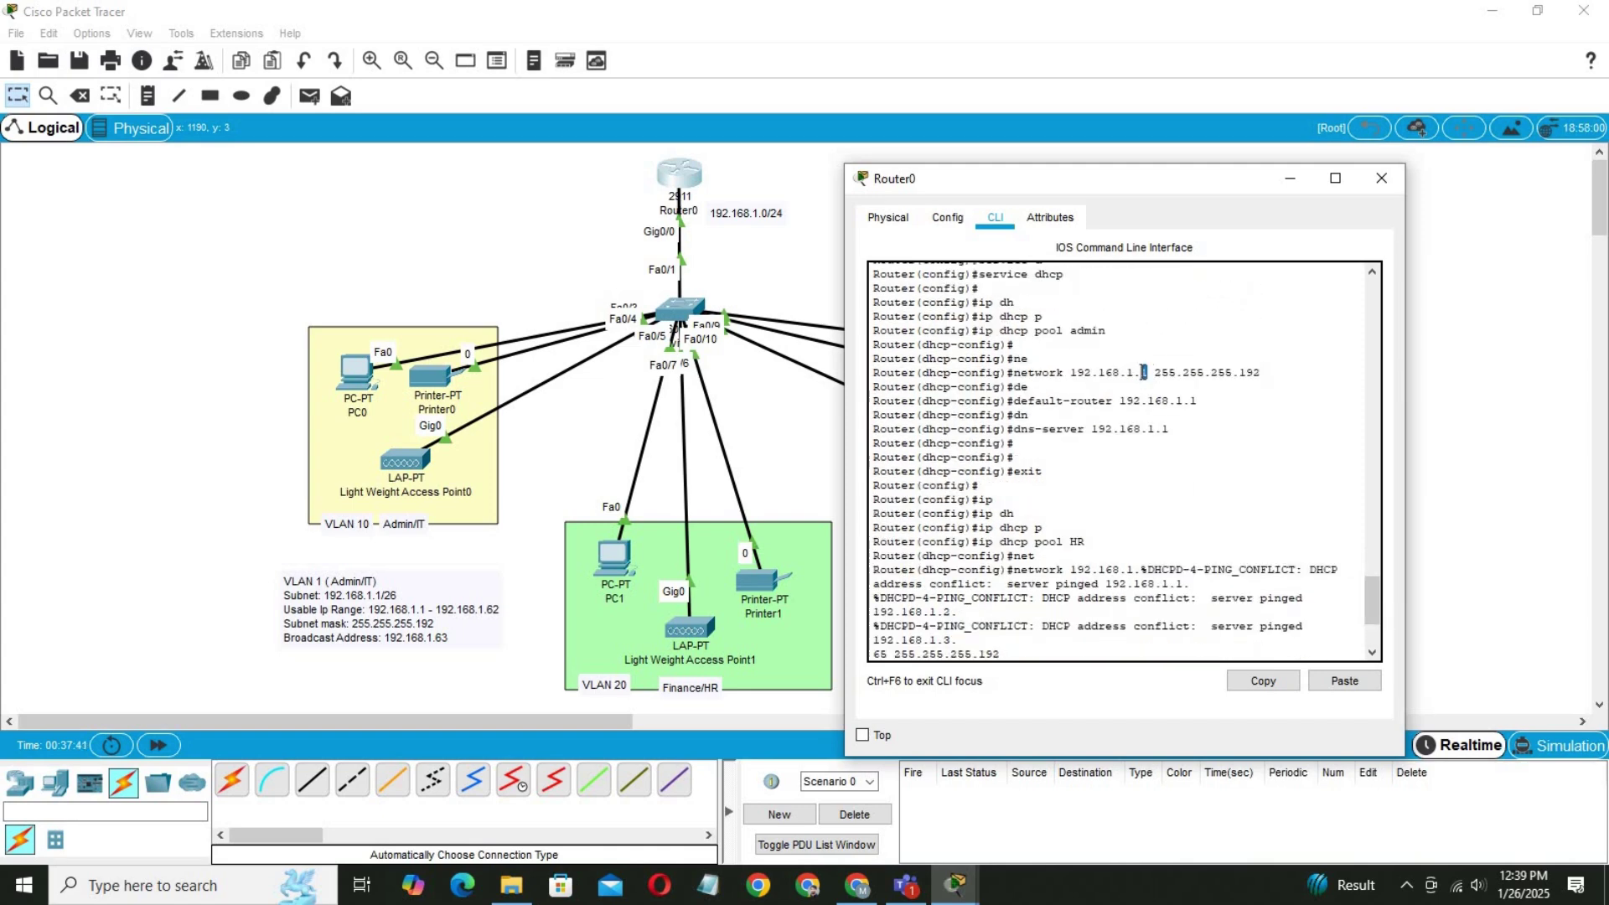
{"action": "left_click_drag", "start_coordinate": [1111, 331], "coordinate": [979, 332]}
{"action": "left_click", "coordinate": [1290, 680]}
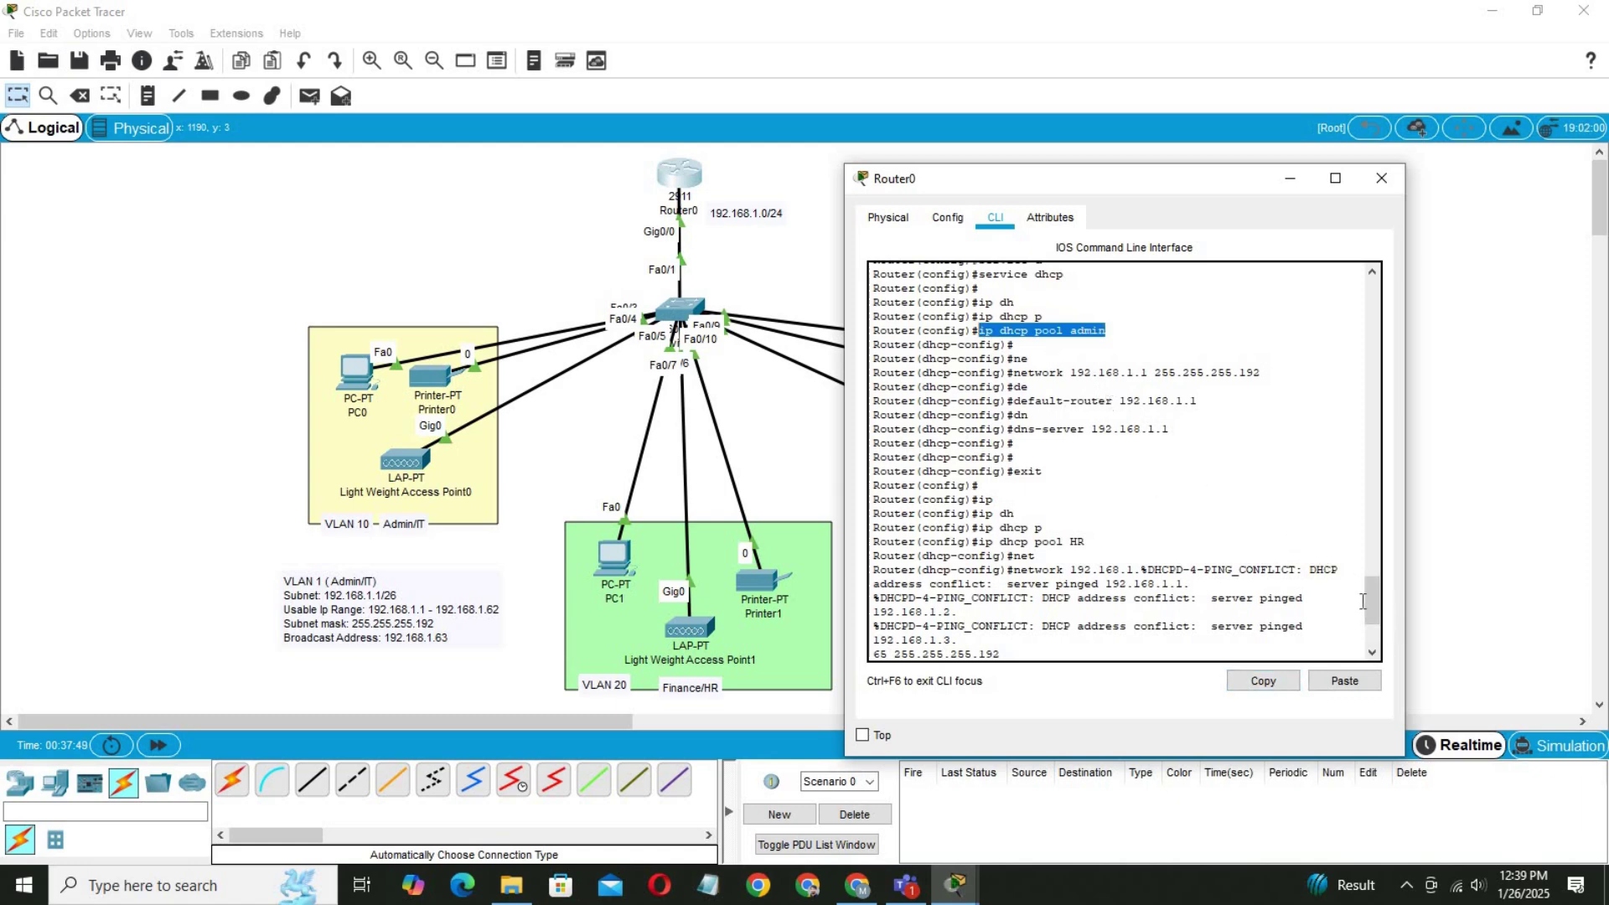
{"action": "left_click_drag", "start_coordinate": [1375, 602], "coordinate": [1372, 638]}
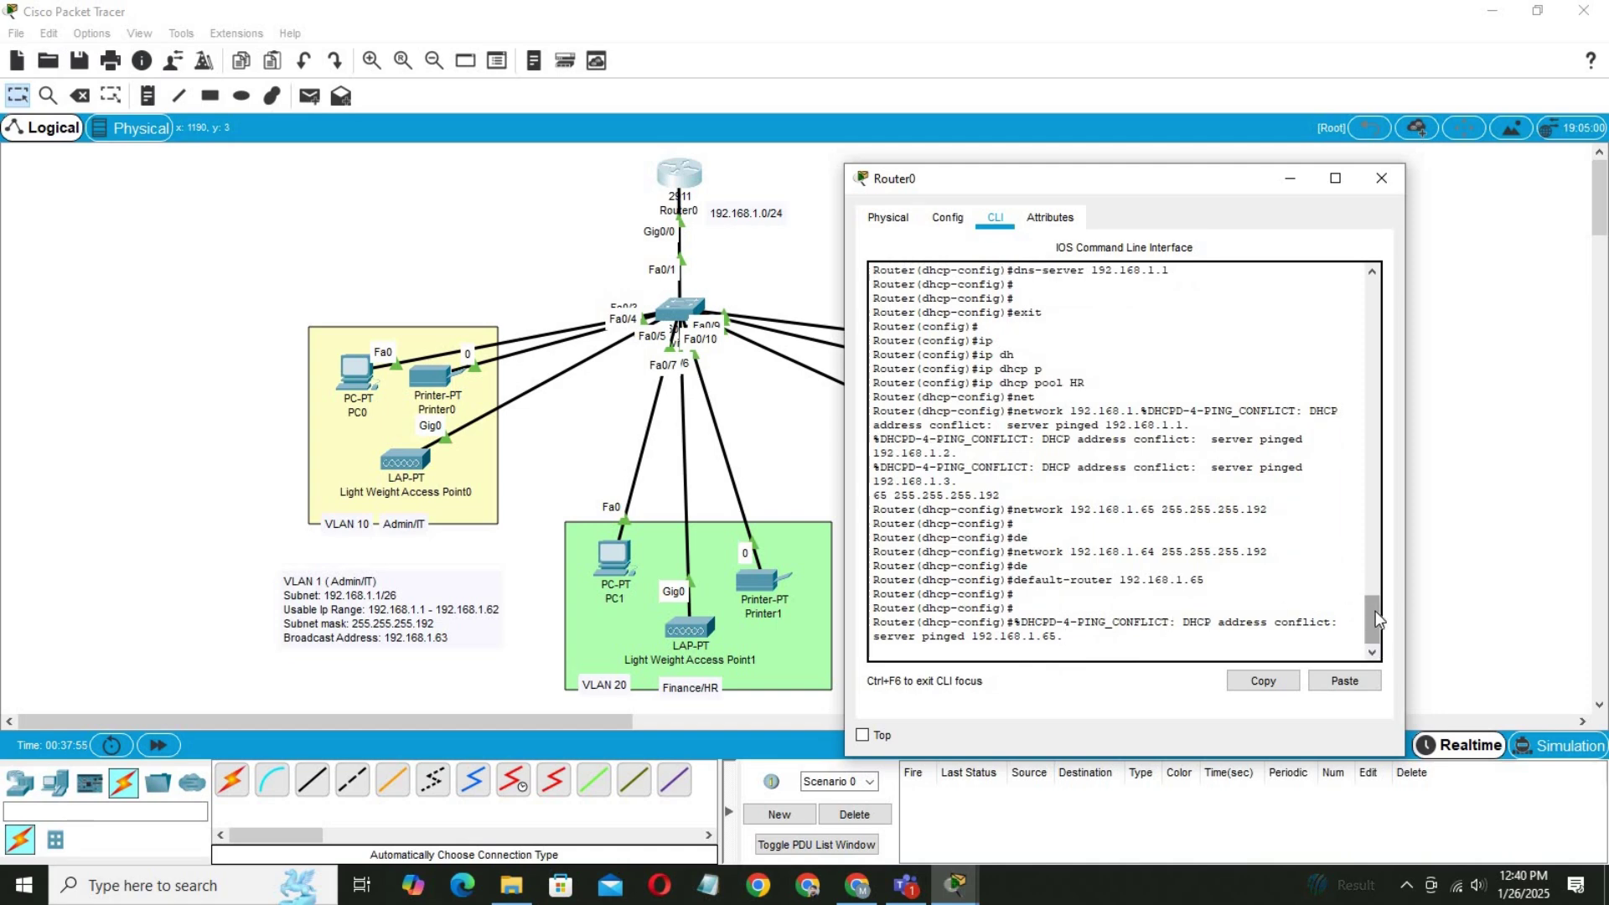
Exit the HR pool back to global configuration and start an ip dhcp command.
{"action": "key", "text": "Return"}
{"action": "key", "text": "Return"}
{"action": "key", "text": "Return"}
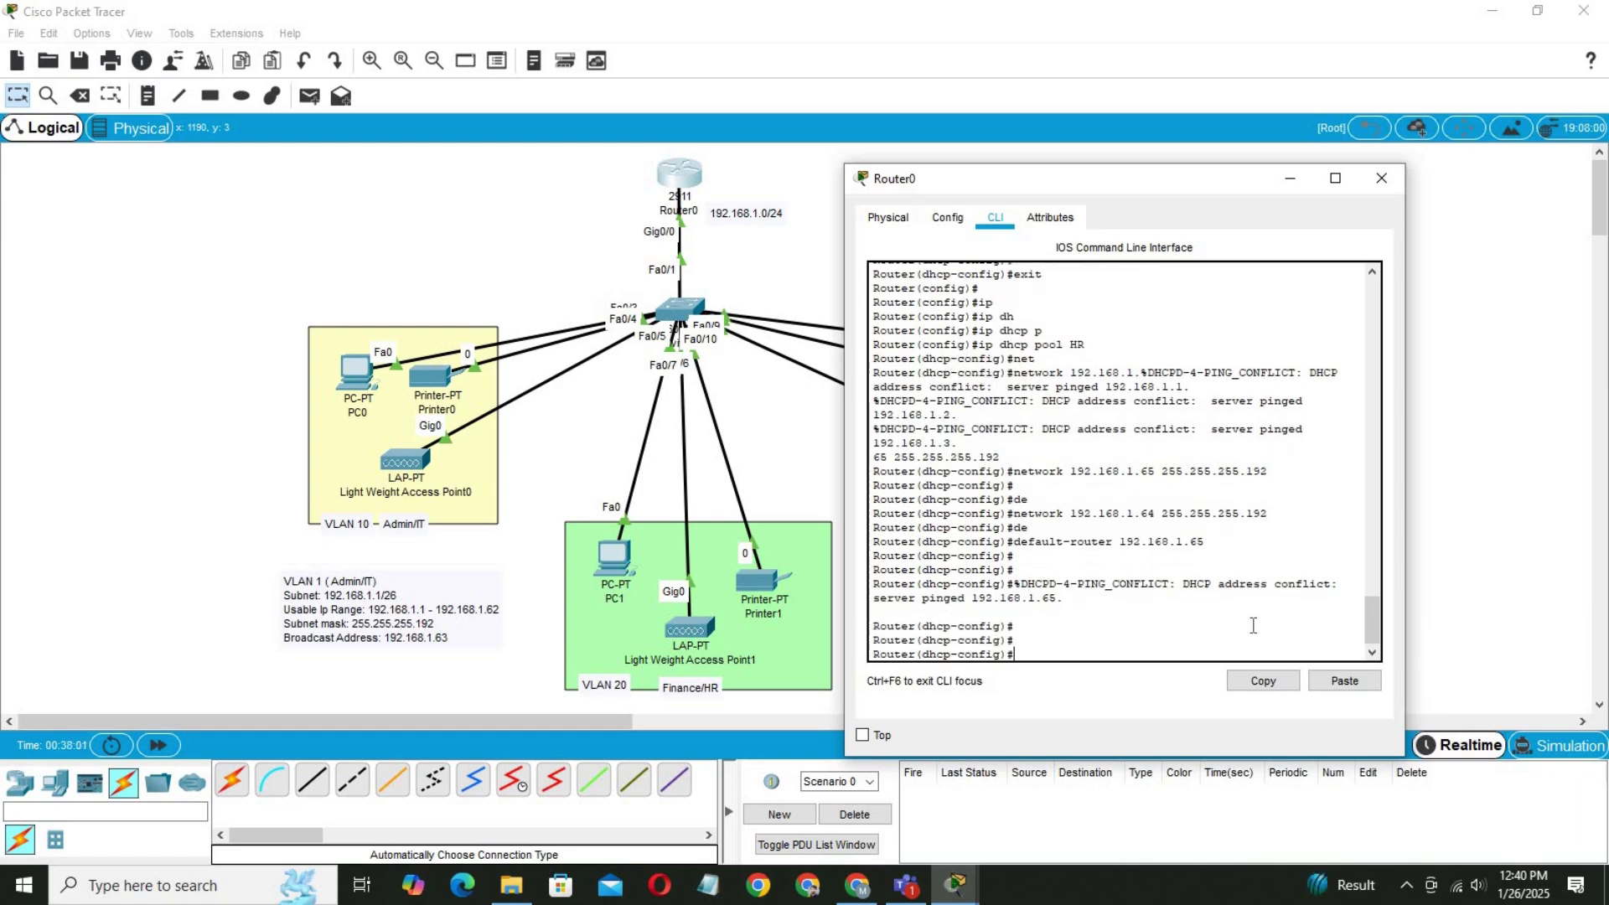
{"action": "type", "text": "exit"}
{"action": "key", "text": "Return"}
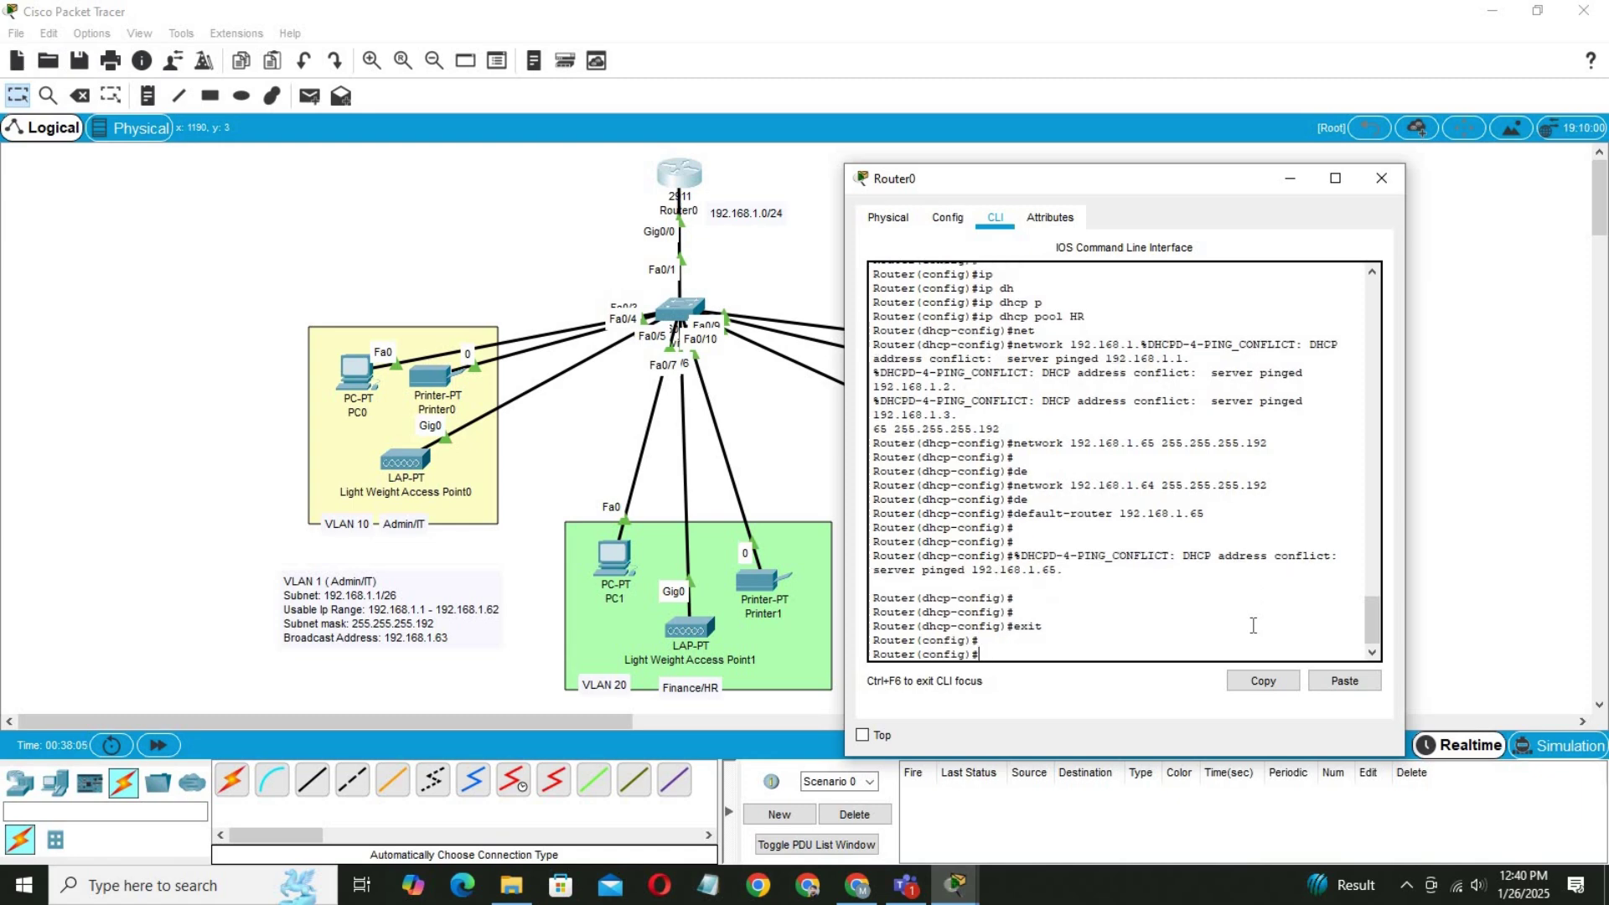
{"action": "type", "text": "ip dhcp"}
Create DHCP pool CS with network 192.168.1.128 255.255.255.192.
{"action": "key", "text": "Tab"}
{"action": "type", "text": "p"}
{"action": "key", "text": "Tab"}
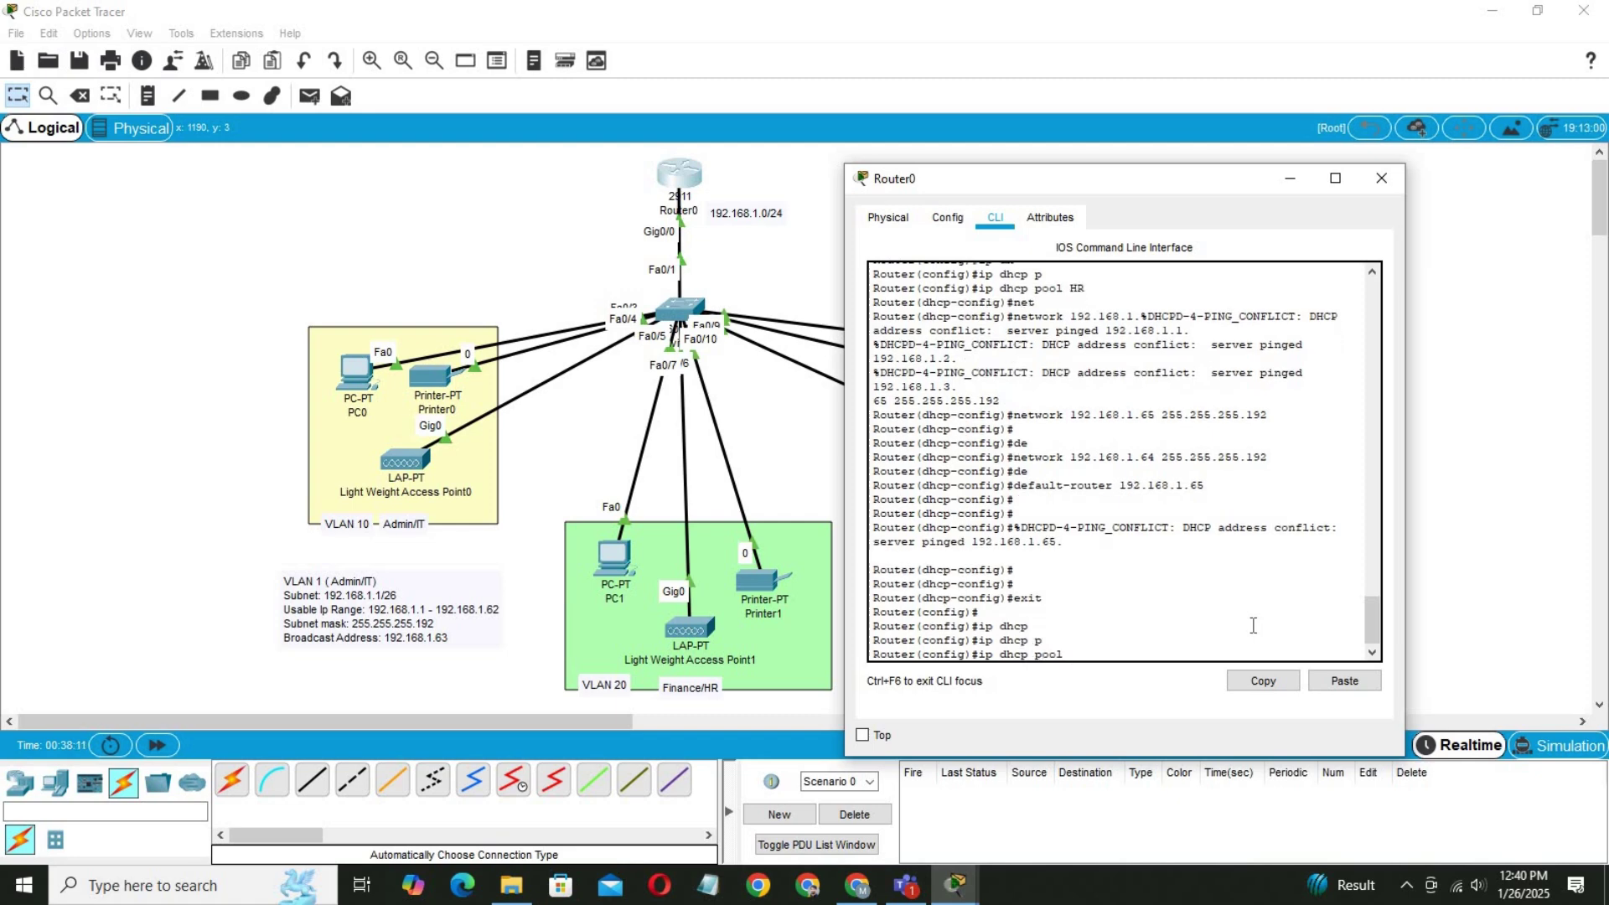
{"action": "type", "text": "CS"}
{"action": "key", "text": "Return"}
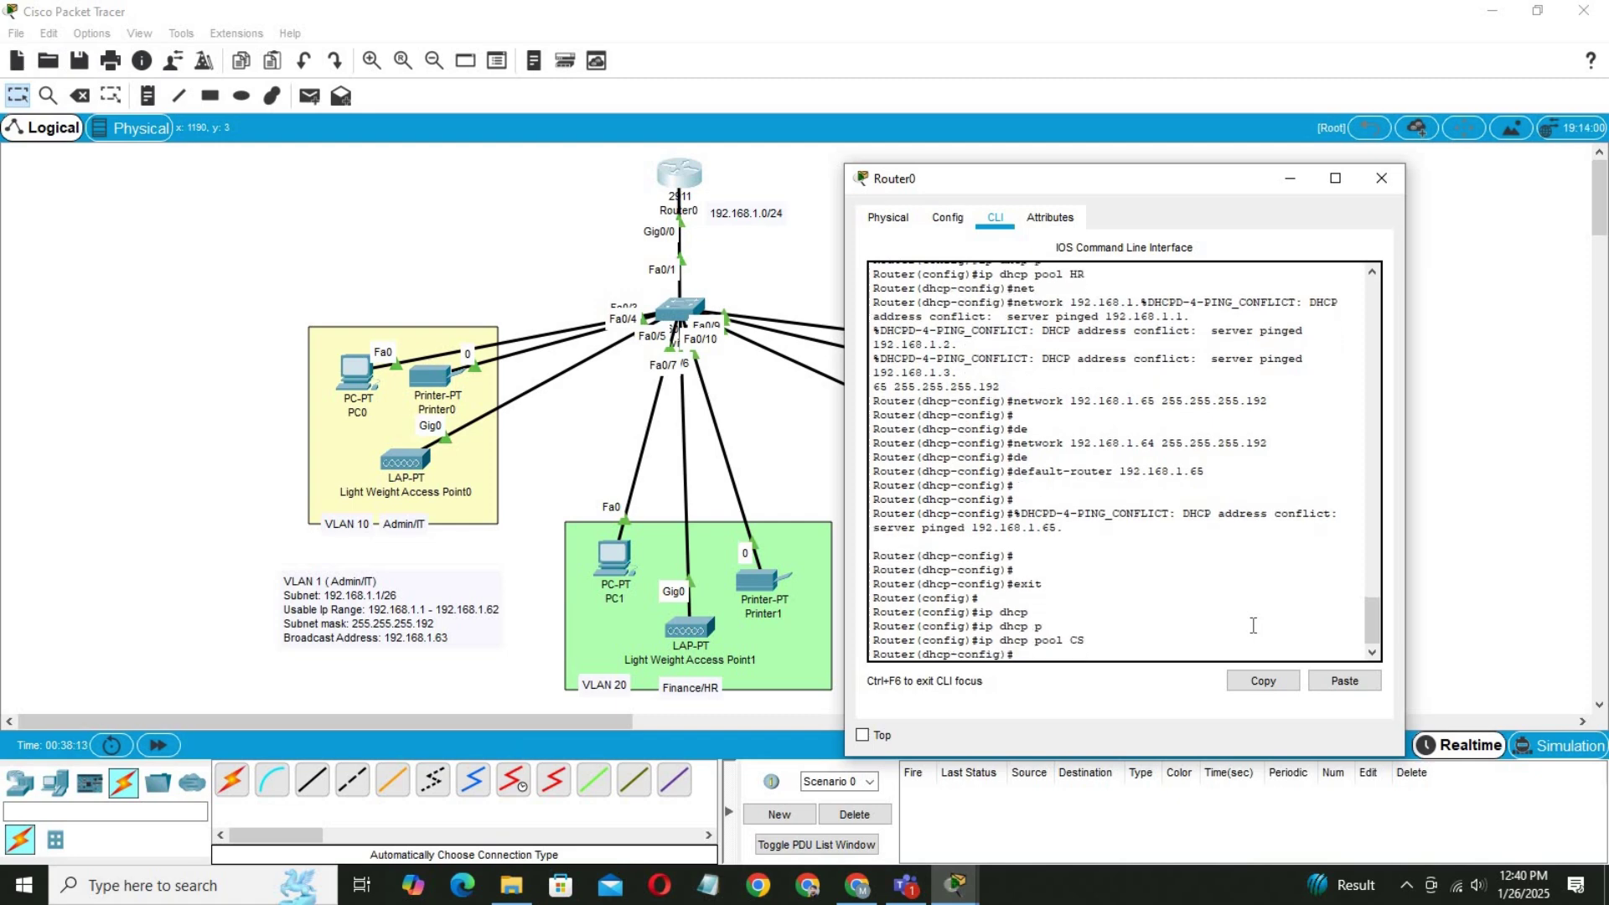
{"action": "type", "text": "ne"}
{"action": "key", "text": "Tab"}
{"action": "type", "text": "19"}
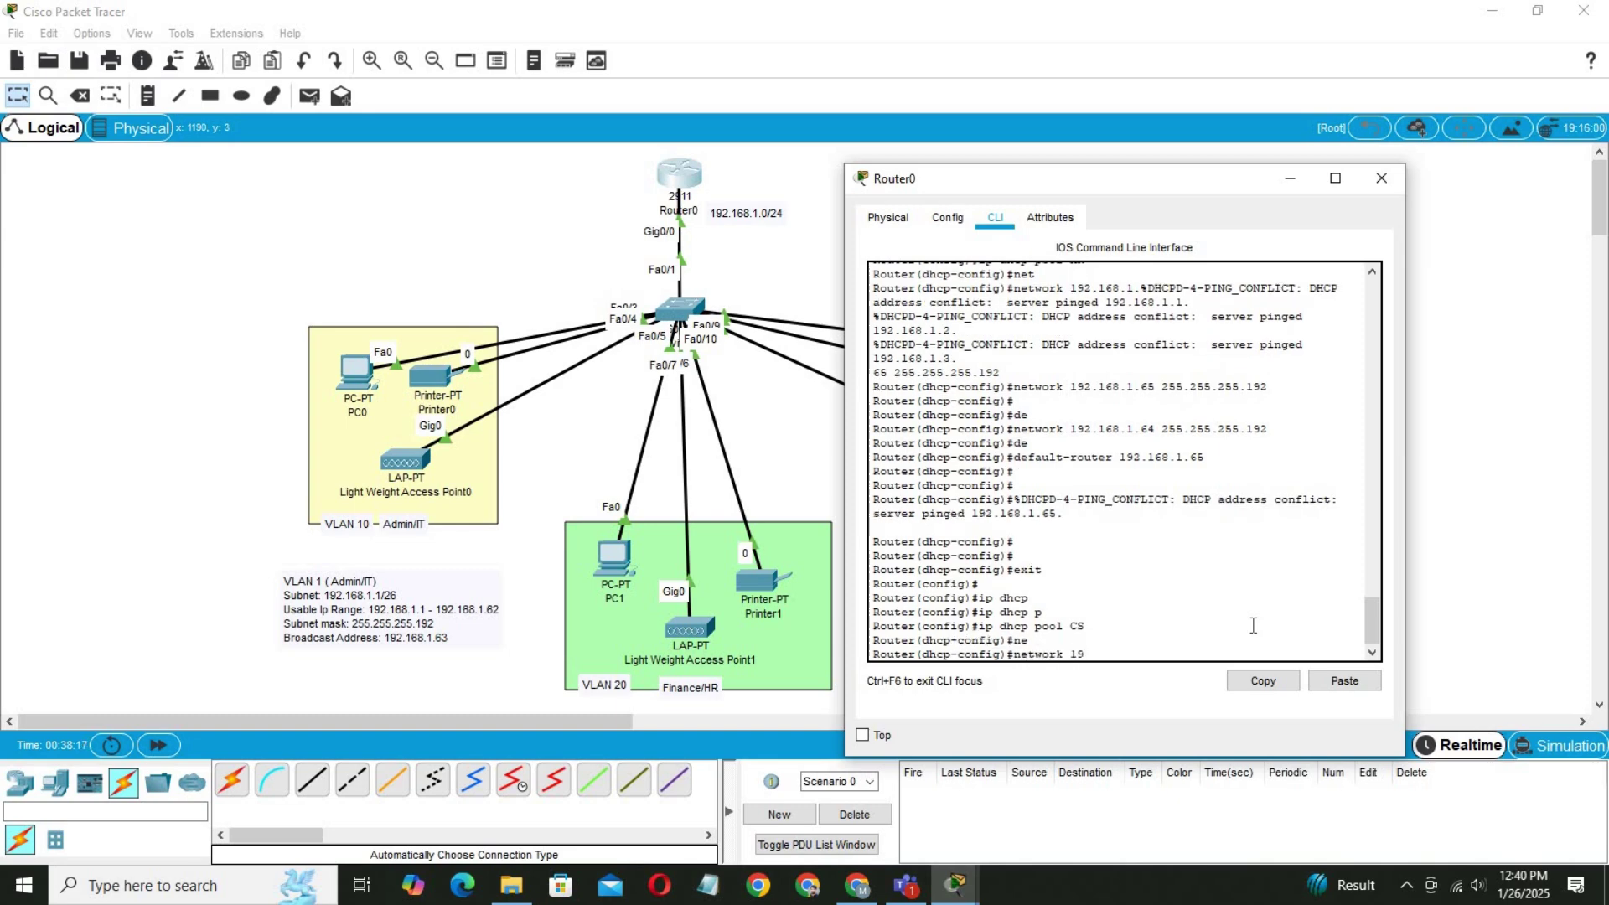
{"action": "type", "text": "2.168.1."}
{"action": "left_click_drag", "start_coordinate": [676, 213], "coordinate": [558, 160]}
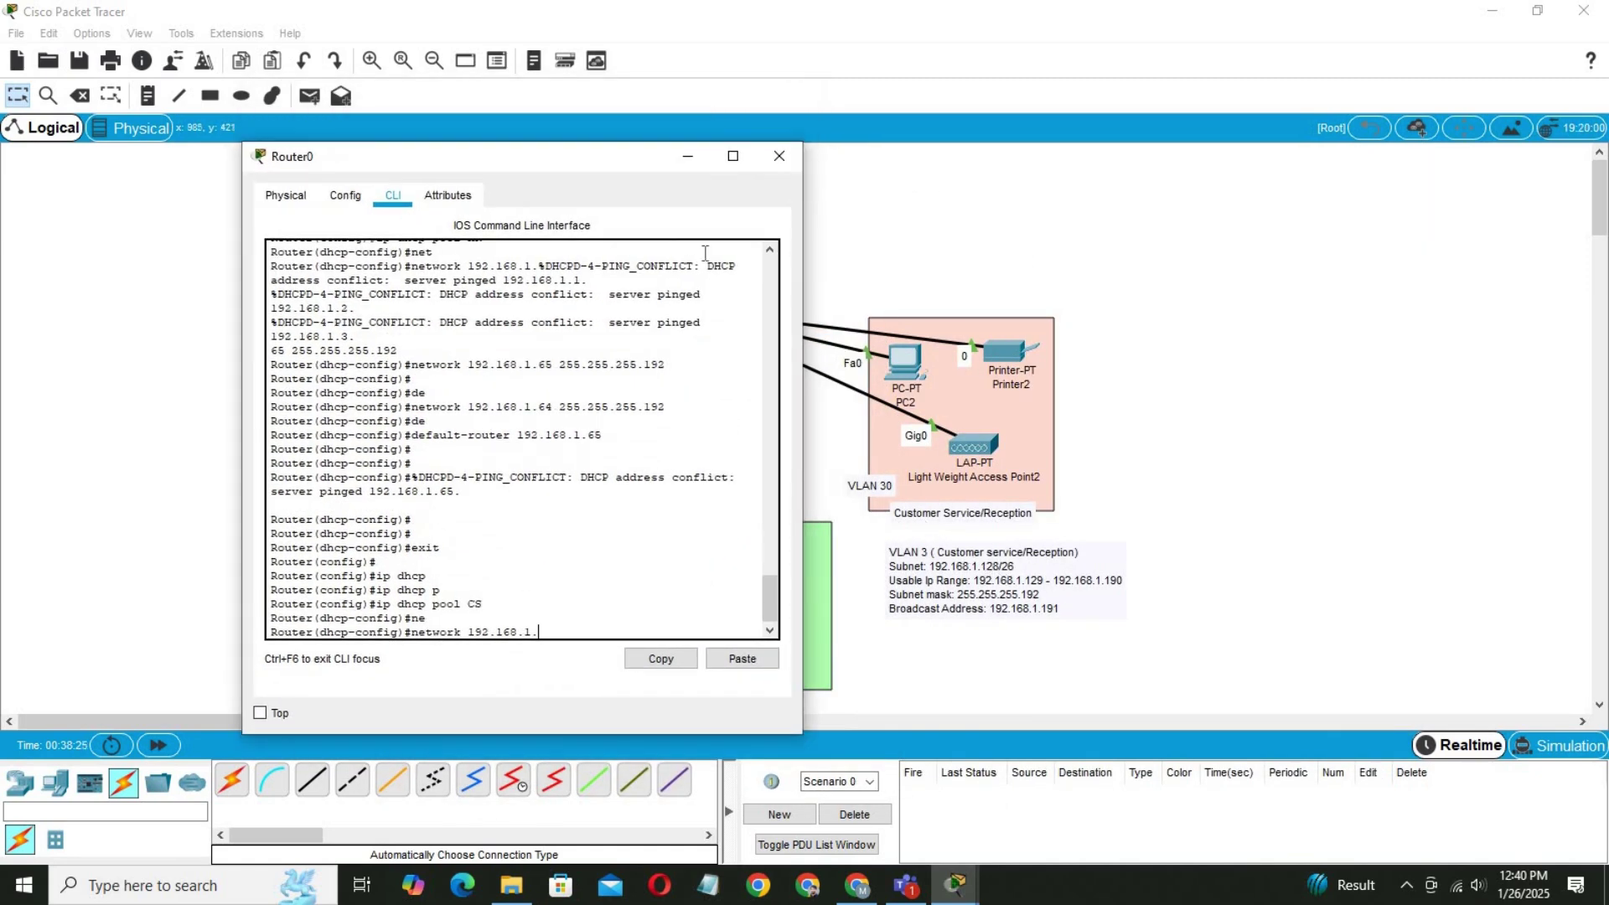
{"action": "left_click_drag", "start_coordinate": [602, 170], "coordinate": [1007, 206]}
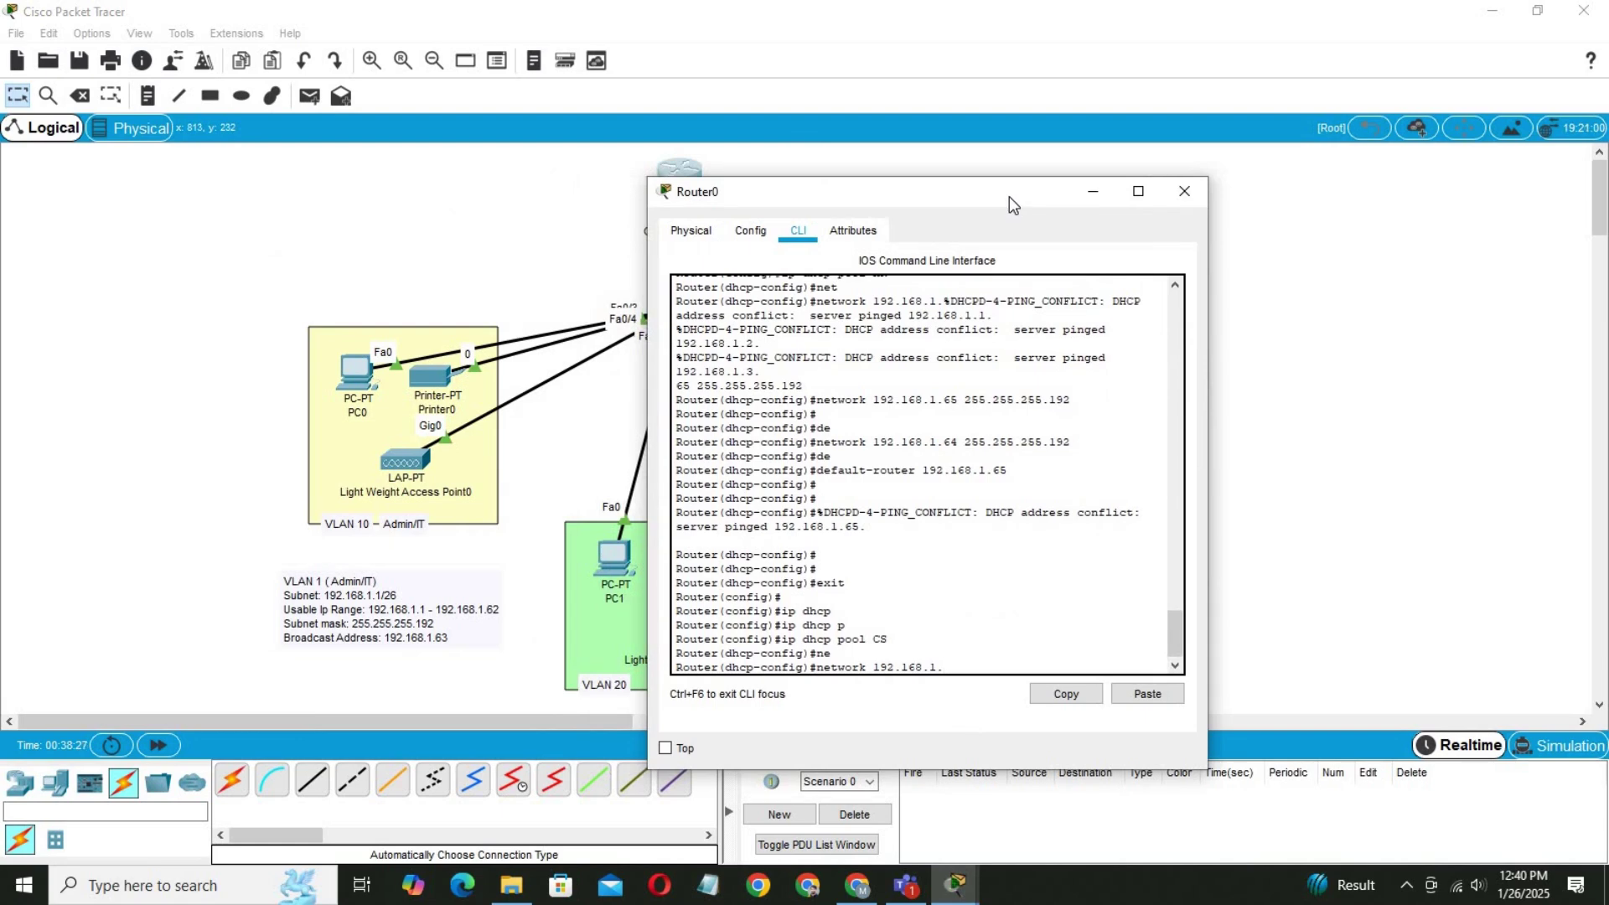
{"action": "type", "text": "26"}
{"action": "key", "text": "BackSpace"}
{"action": "type", "text": "8 255.255.255.192"}
{"action": "key", "text": "Return"}
Set the CS pool's default router and DNS server to 192.168.1.129.
{"action": "type", "text": "de"}
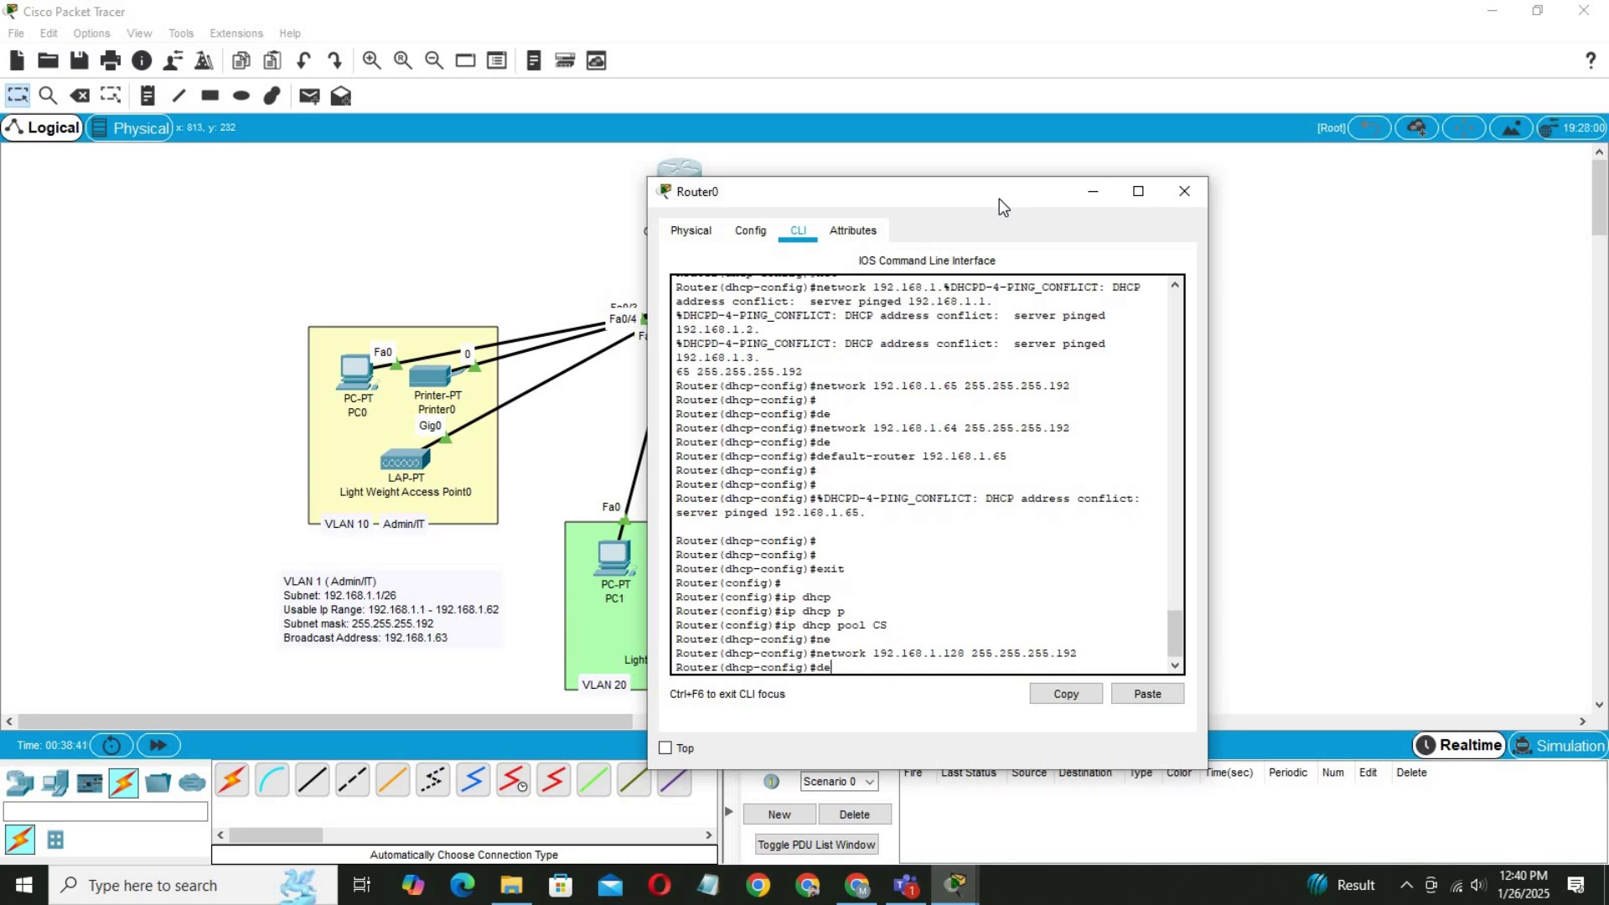
{"action": "key", "text": "Tab"}
{"action": "type", "text": "fault-router"}
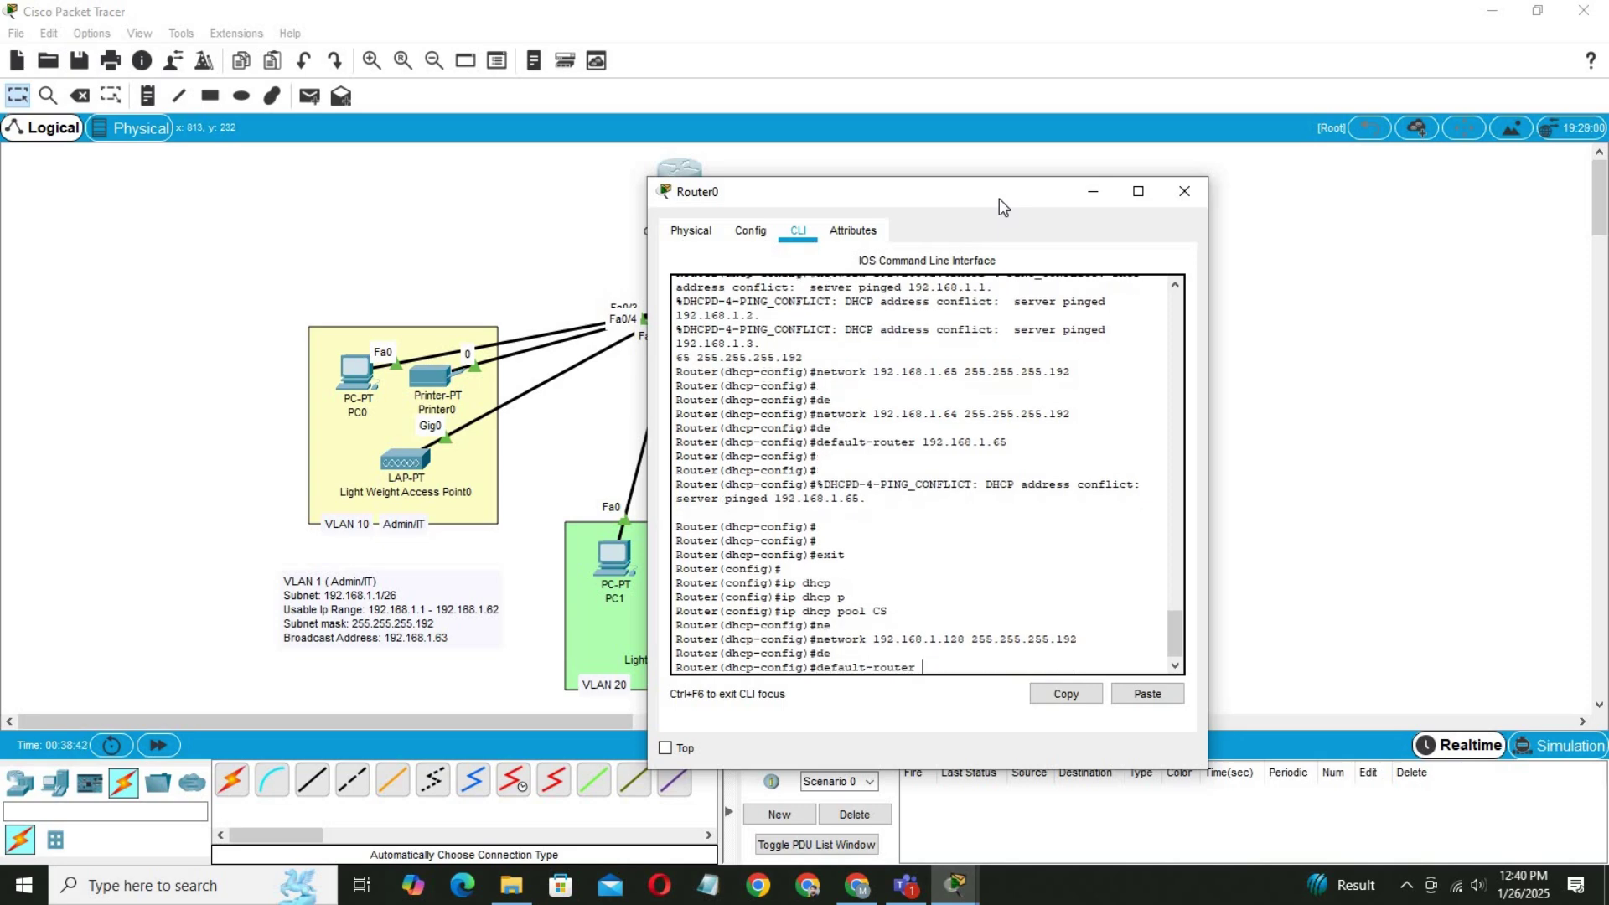
{"action": "type", "text": " 192.1"}
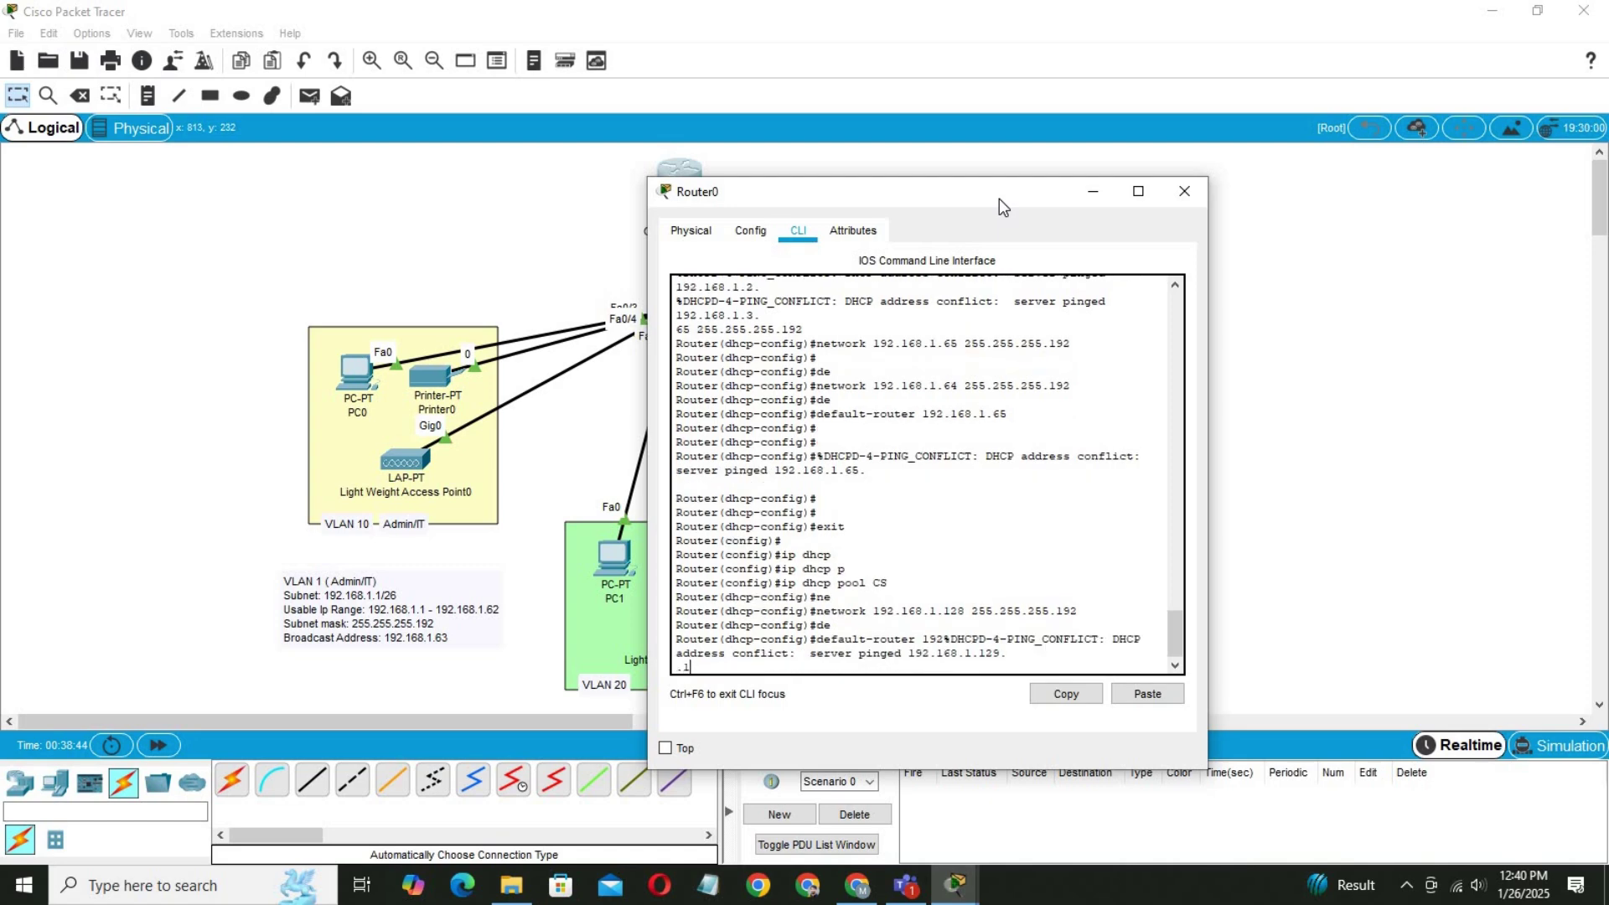
{"action": "type", "text": "68.1.129"}
{"action": "key", "text": "Return"}
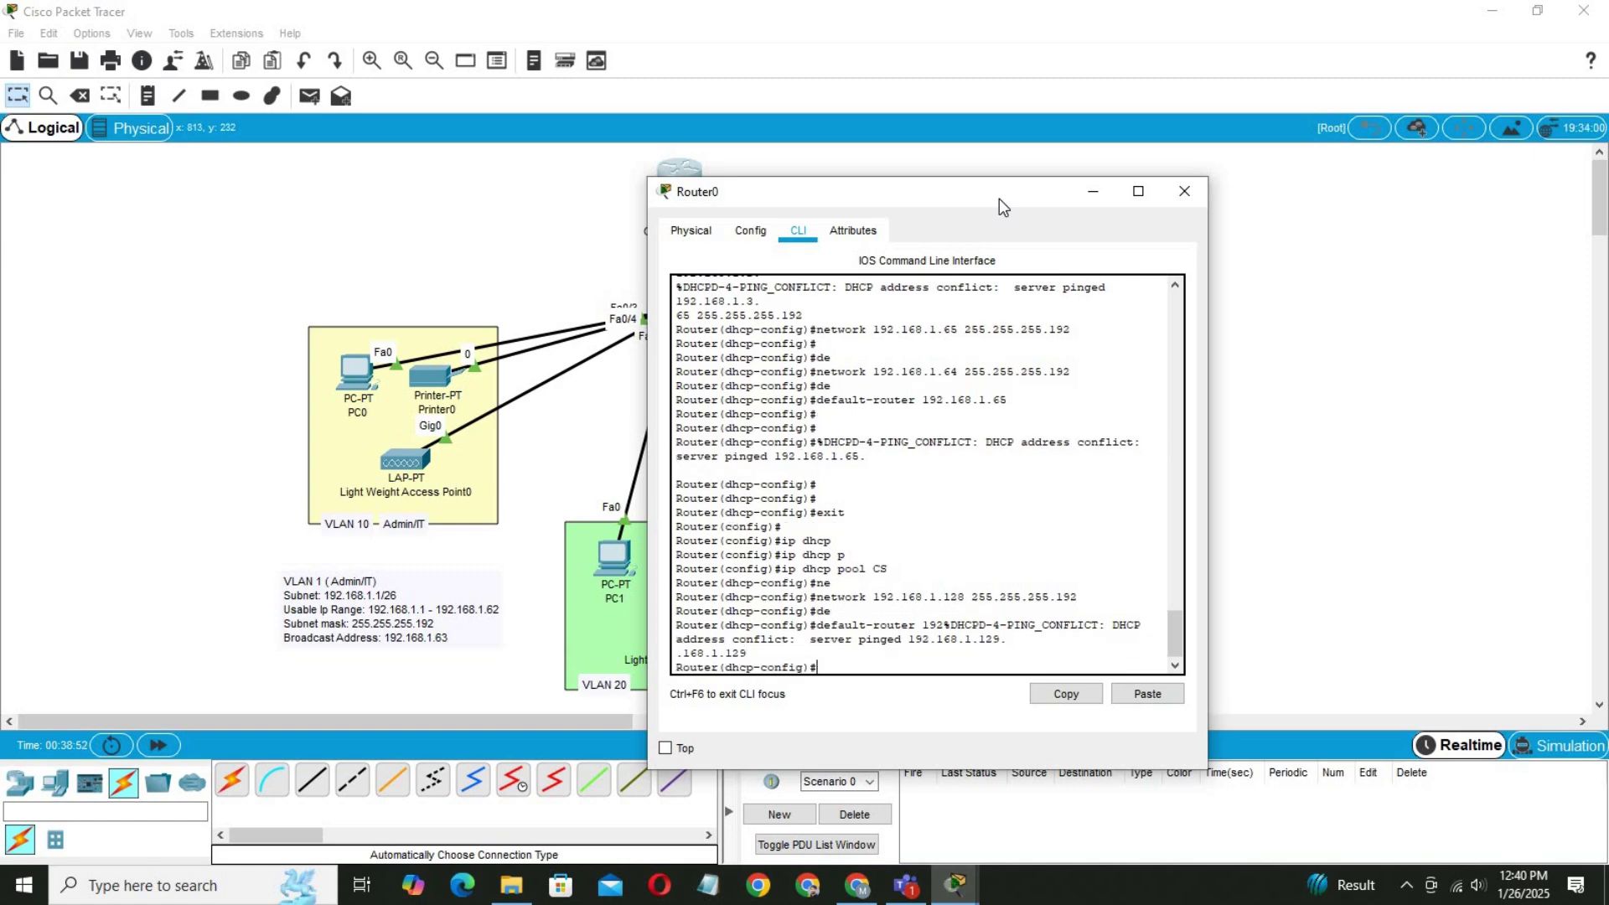
{"action": "key", "text": "Return"}
{"action": "key", "text": "Up"}
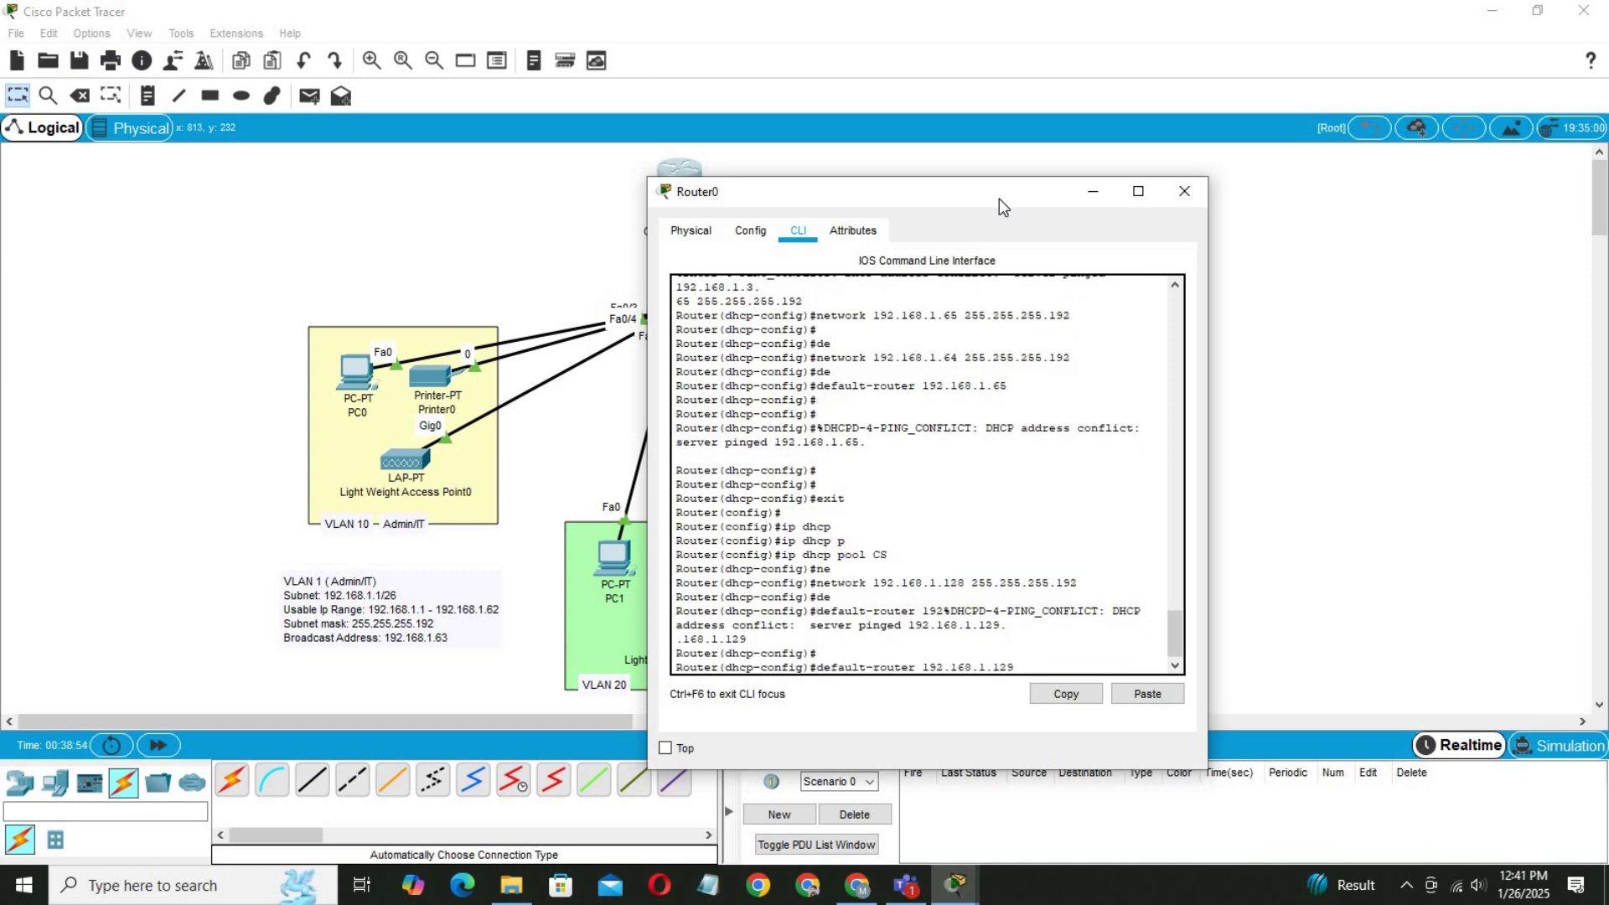
{"action": "key", "text": "Return"}
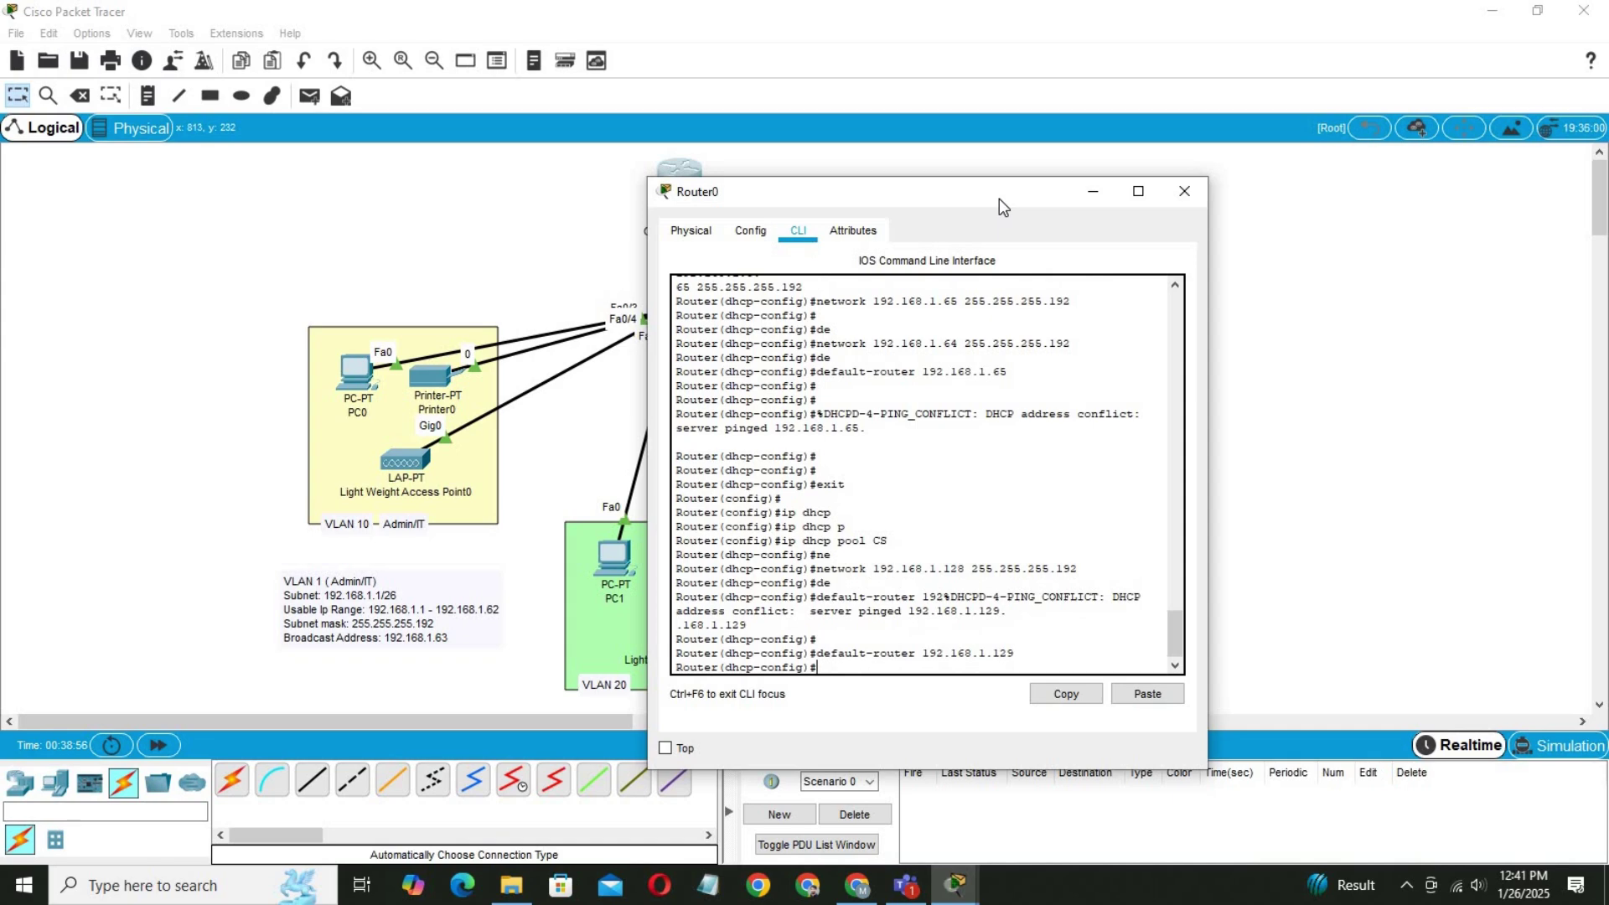
{"action": "type", "text": "dn"}
{"action": "key", "text": "Tab"}
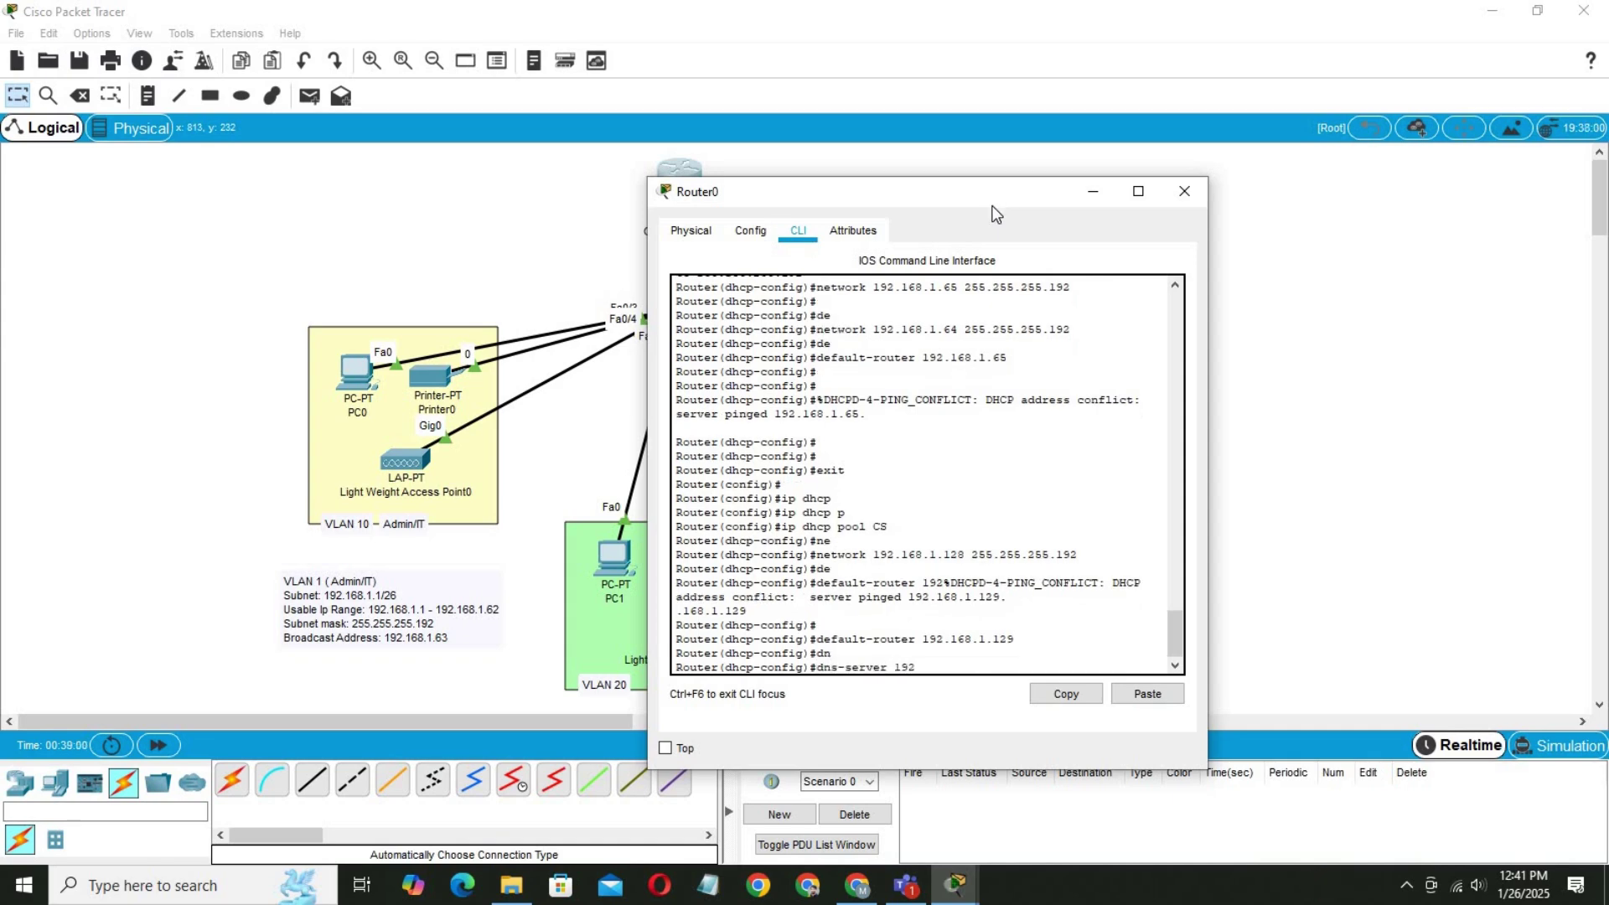
{"action": "type", "text": "192.168.1.129"}
{"action": "key", "text": "Return"}
{"action": "key", "text": "Return"}
{"action": "key", "text": "Return"}
{"action": "key", "text": "Return"}
{"action": "key", "text": "Return"}
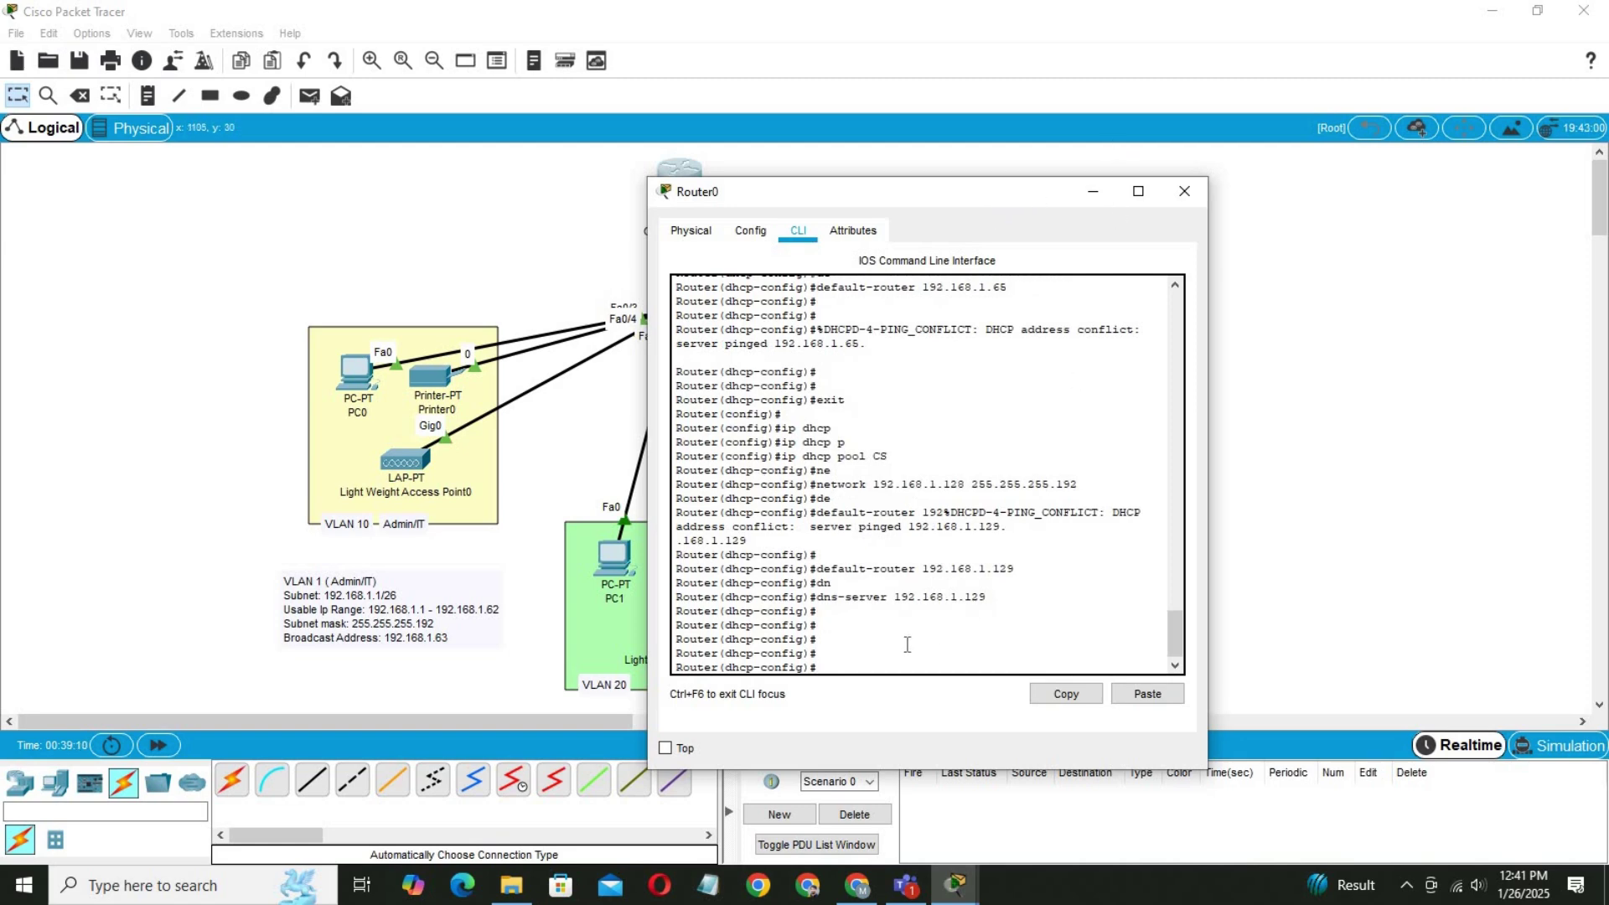
{"action": "type", "text": "ip dhcp pool admin"}
Re-enter pool admin and change its network to 192.168.1.0 255.255.255.192.
{"action": "key", "text": "Return"}
{"action": "key", "text": "Return"}
{"action": "key", "text": "Return"}
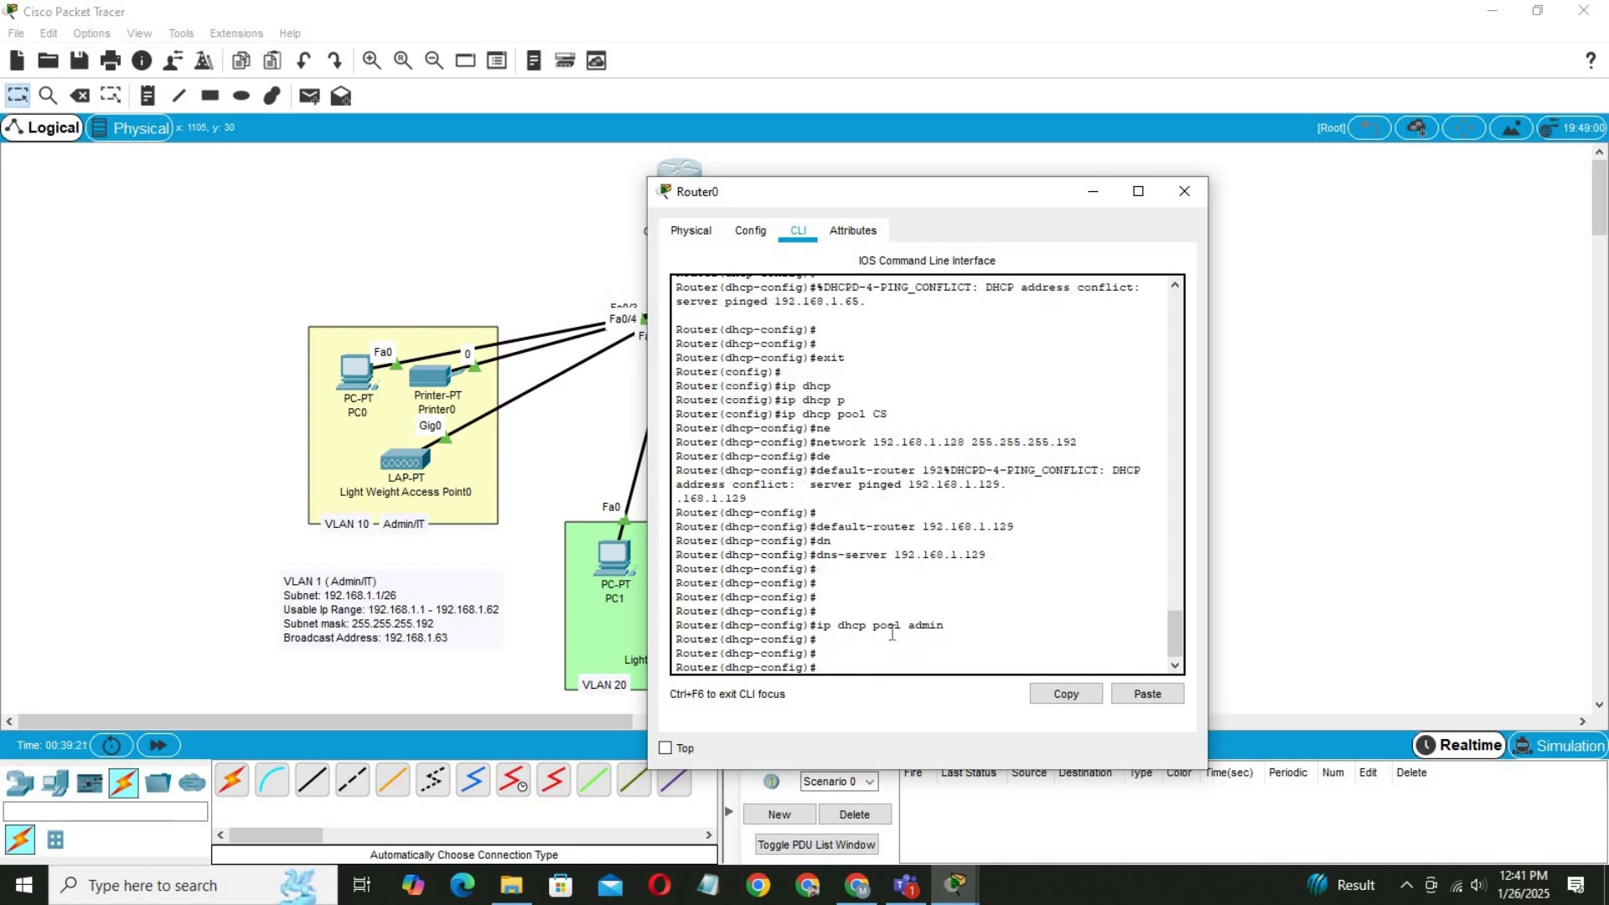
{"action": "type", "text": "net"}
{"action": "key", "text": "Tab"}
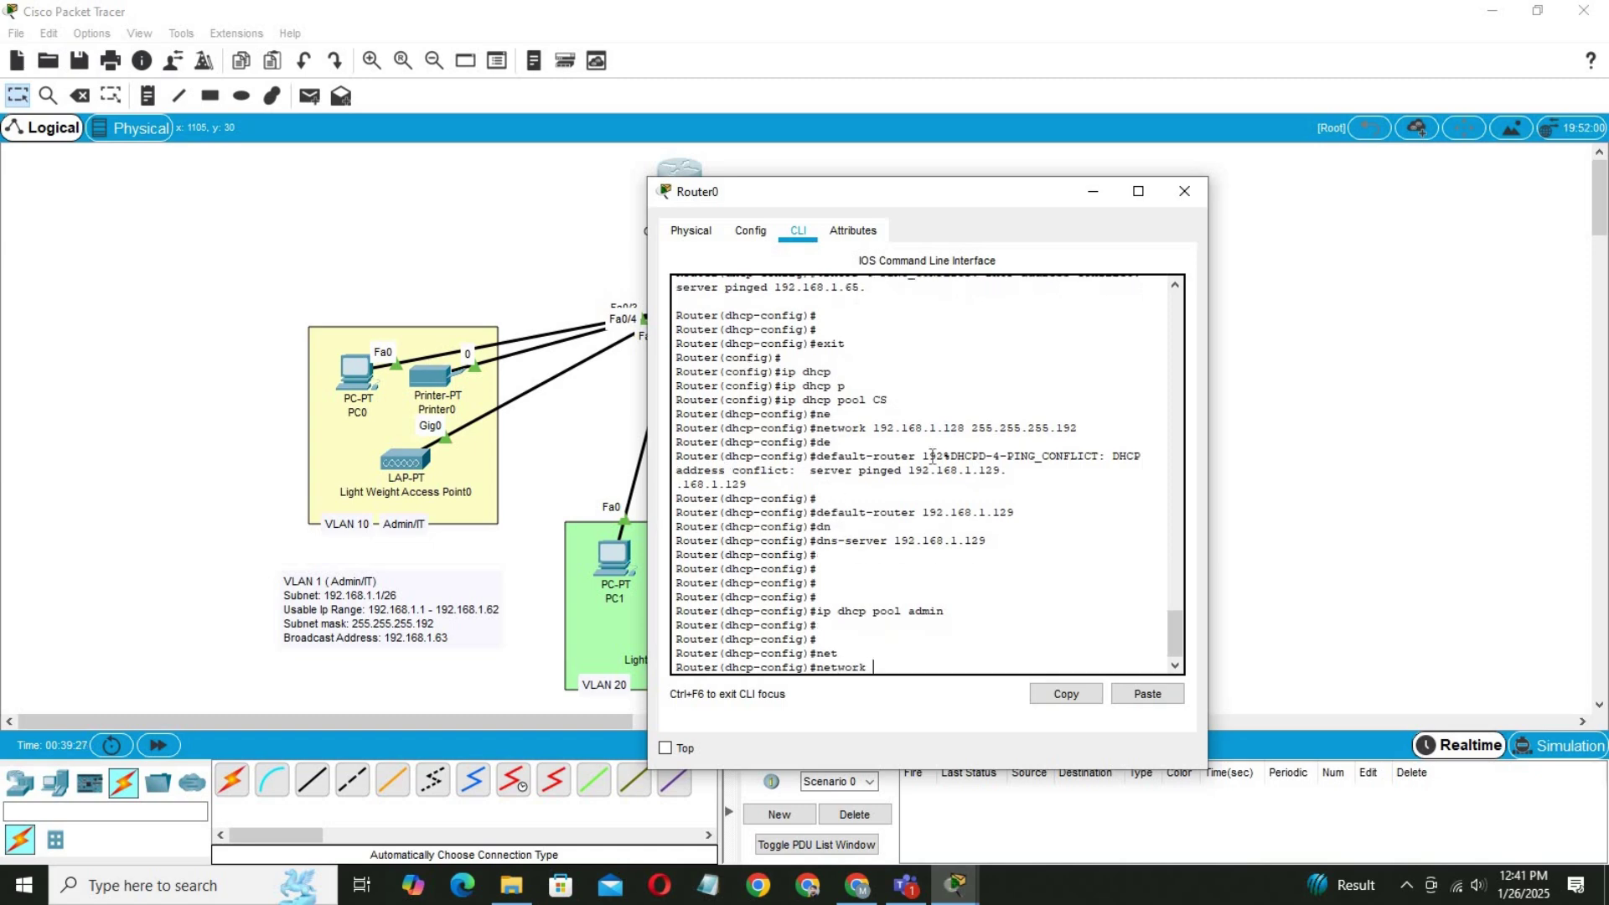
{"action": "left_click_drag", "start_coordinate": [1174, 622], "coordinate": [1180, 593]}
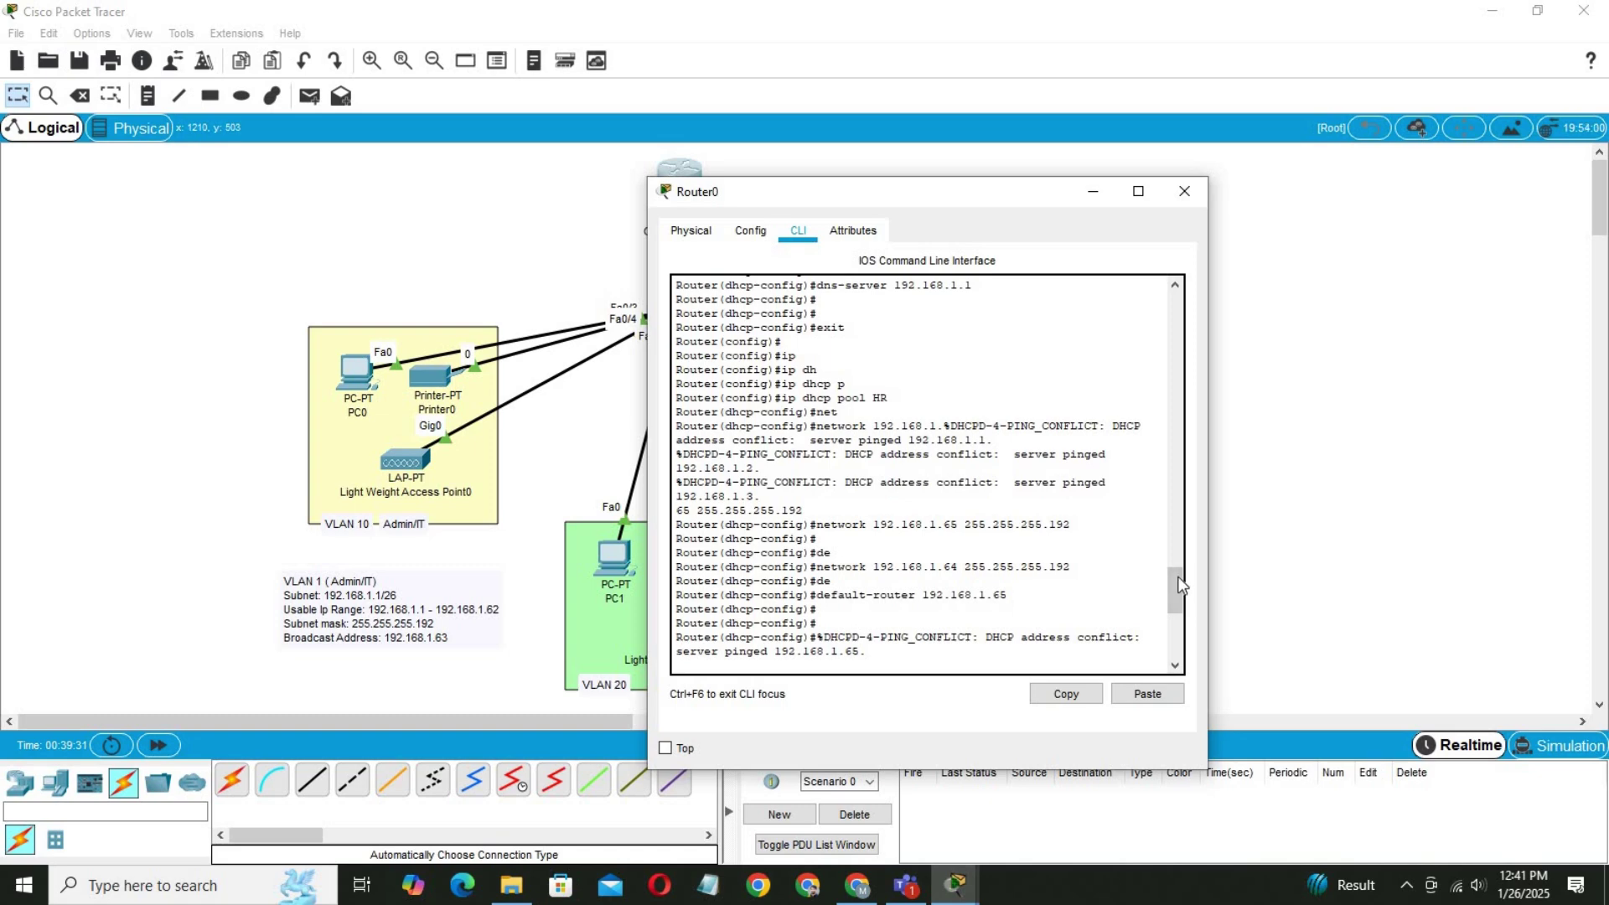
{"action": "left_click_drag", "start_coordinate": [1174, 587], "coordinate": [1174, 556]}
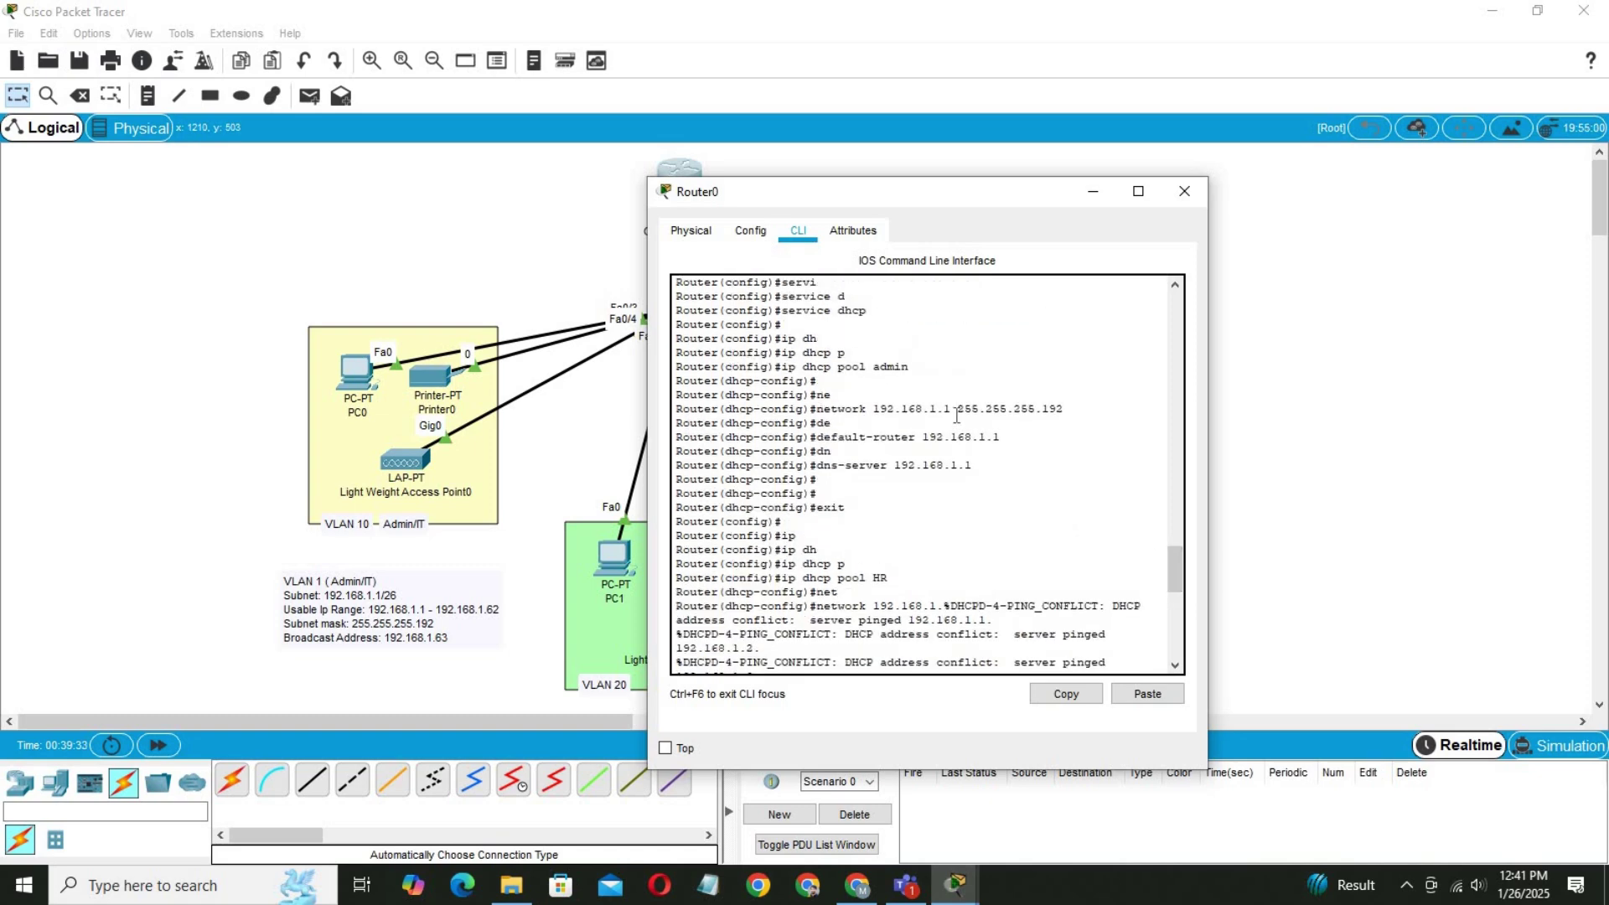
{"action": "left_click_drag", "start_coordinate": [1063, 409], "coordinate": [872, 409]}
{"action": "left_click", "coordinate": [1079, 689]}
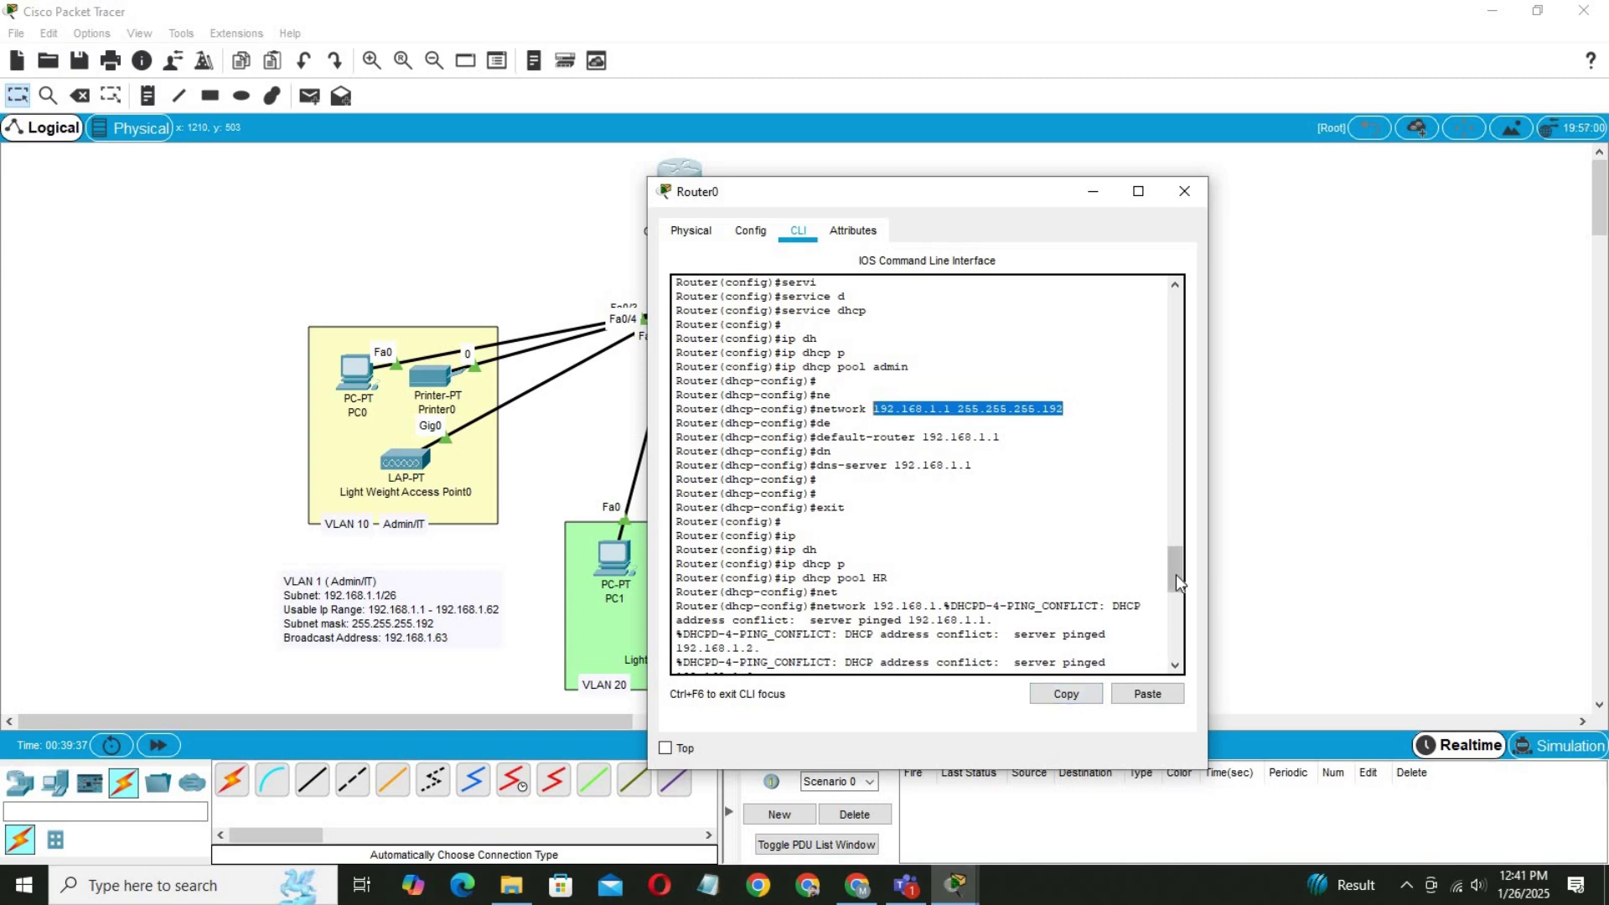
{"action": "left_click_drag", "start_coordinate": [1175, 575], "coordinate": [1169, 749]}
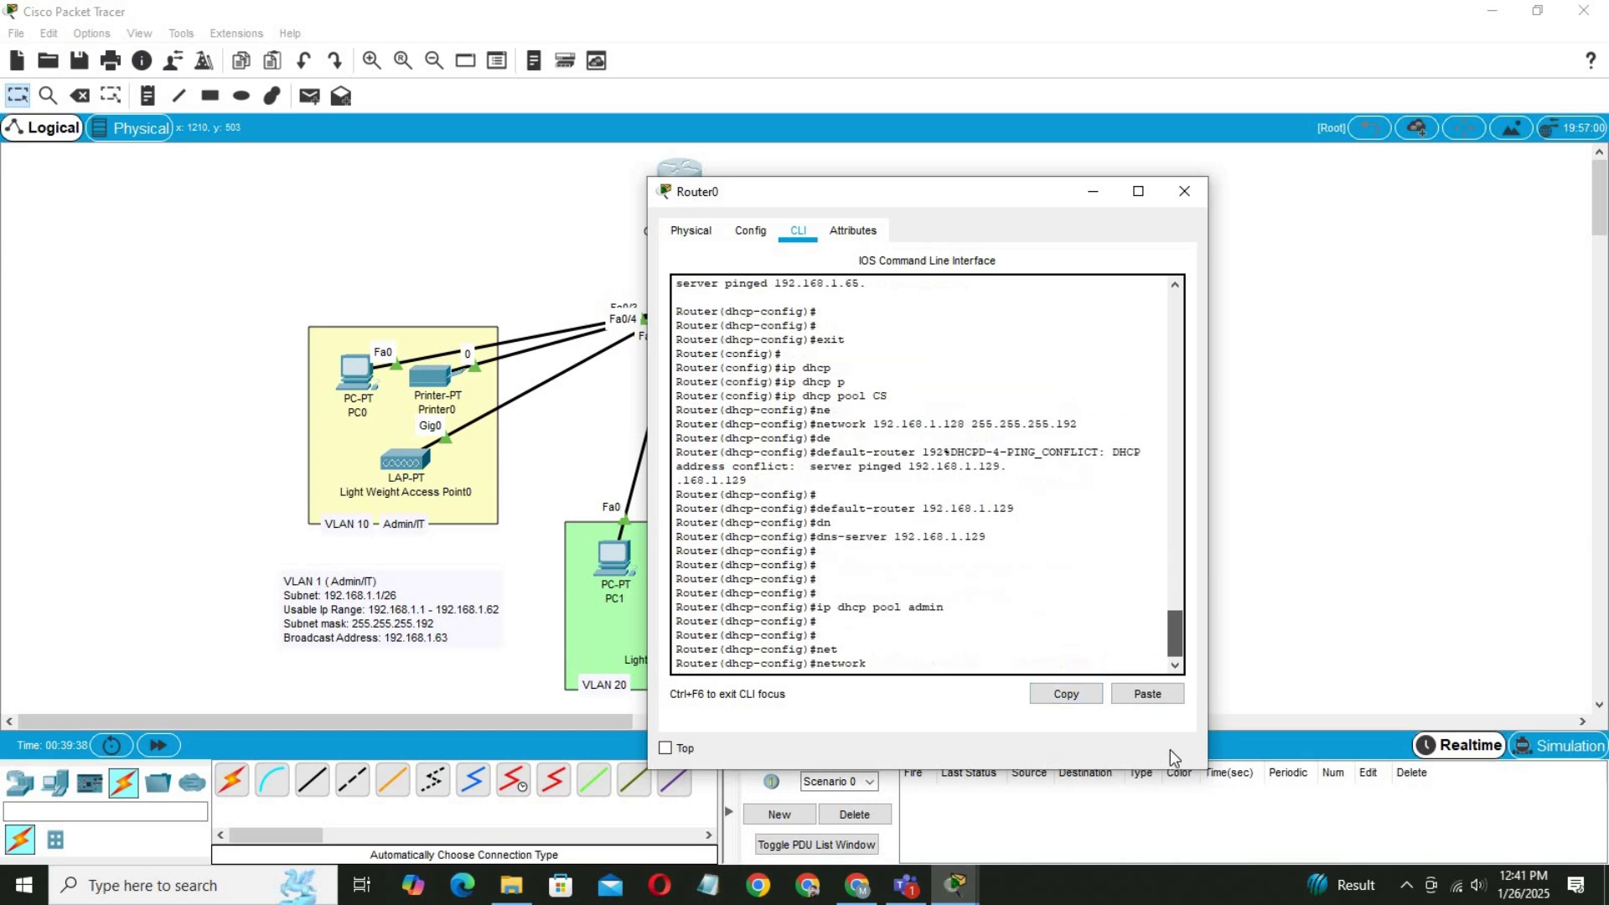
{"action": "right_click", "coordinate": [988, 669]}
{"action": "left_click", "coordinate": [1159, 692]}
{"action": "left_click", "coordinate": [1150, 692]}
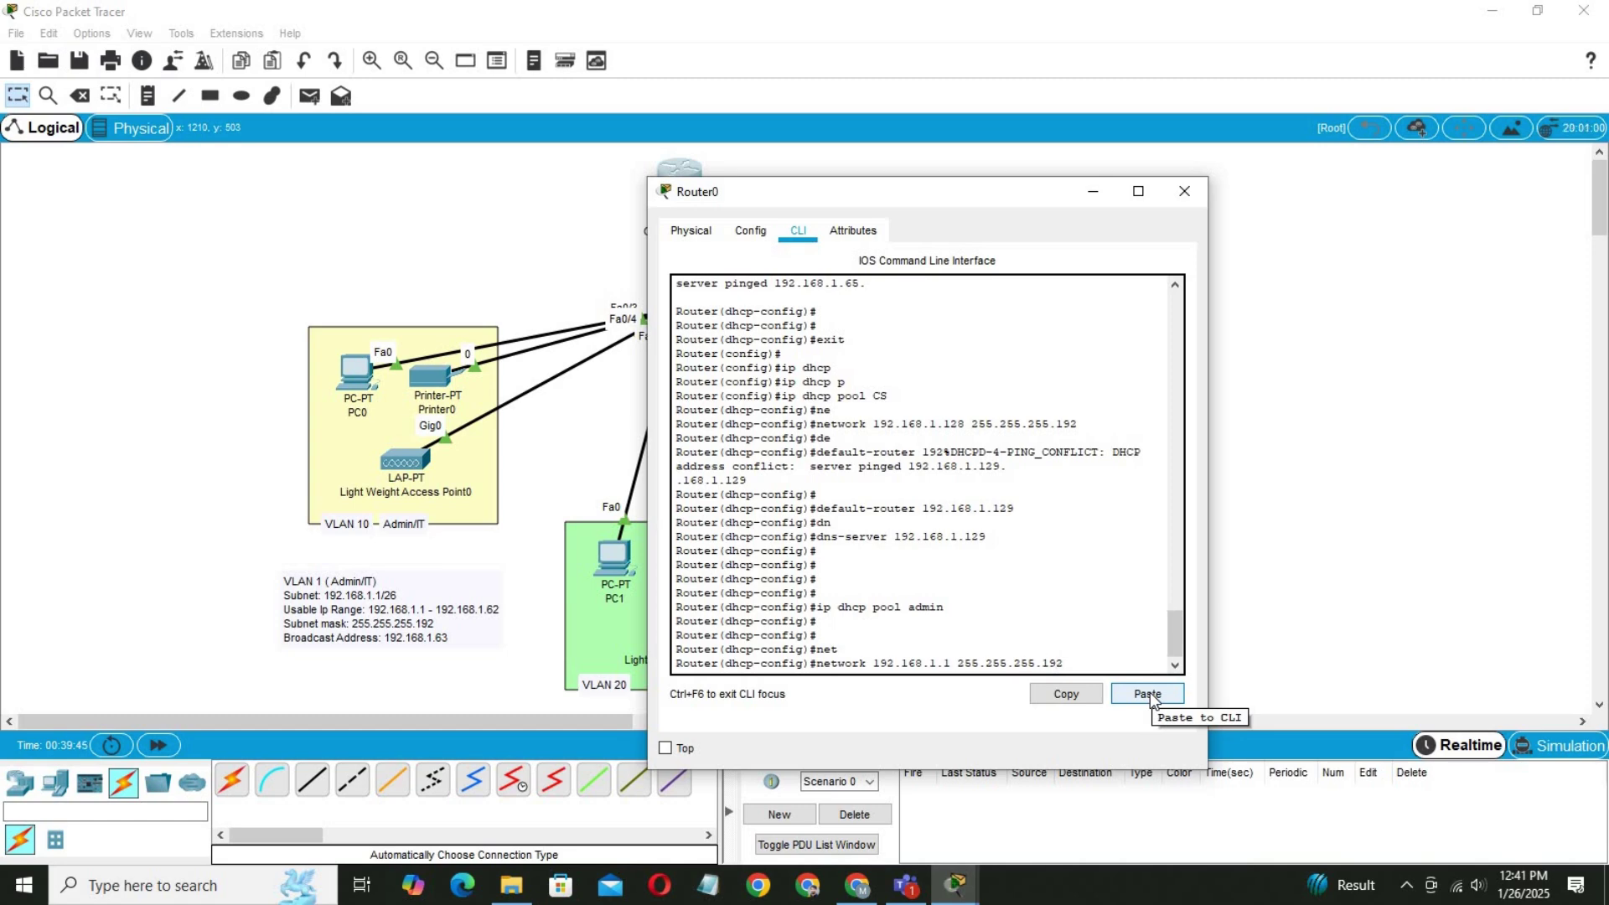
{"action": "key", "text": "BackSpace"}
{"action": "type", "text": "0"}
{"action": "key", "text": "Return"}
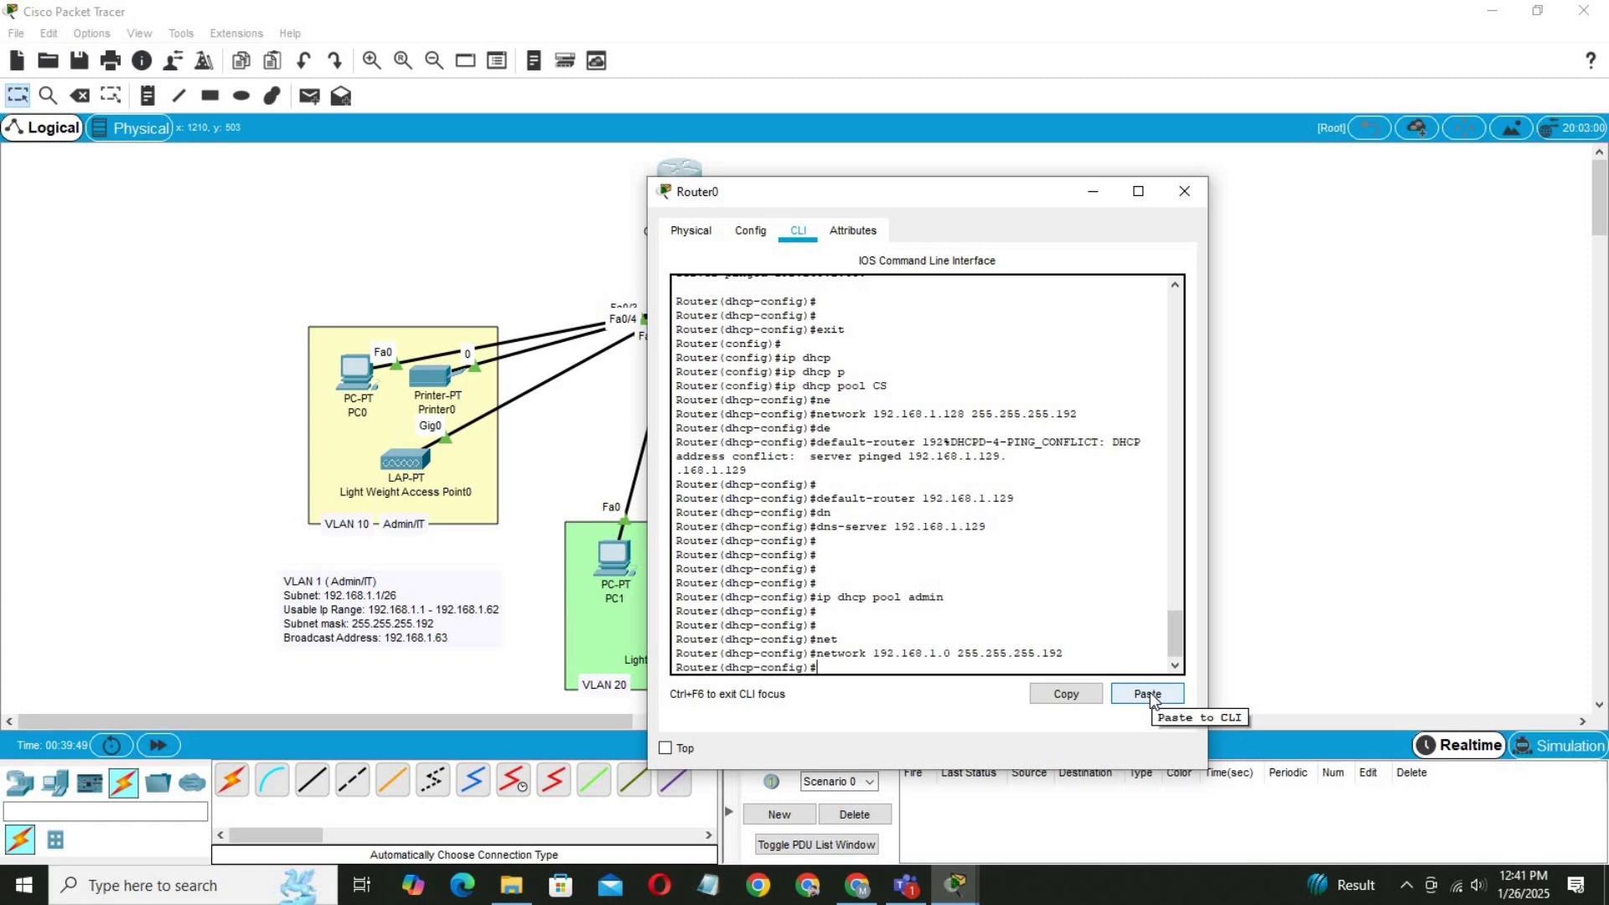
Set admin's default router and DNS to 192.168.1.1, then save with do wr.
{"action": "type", "text": "de"}
{"action": "key", "text": "Tab"}
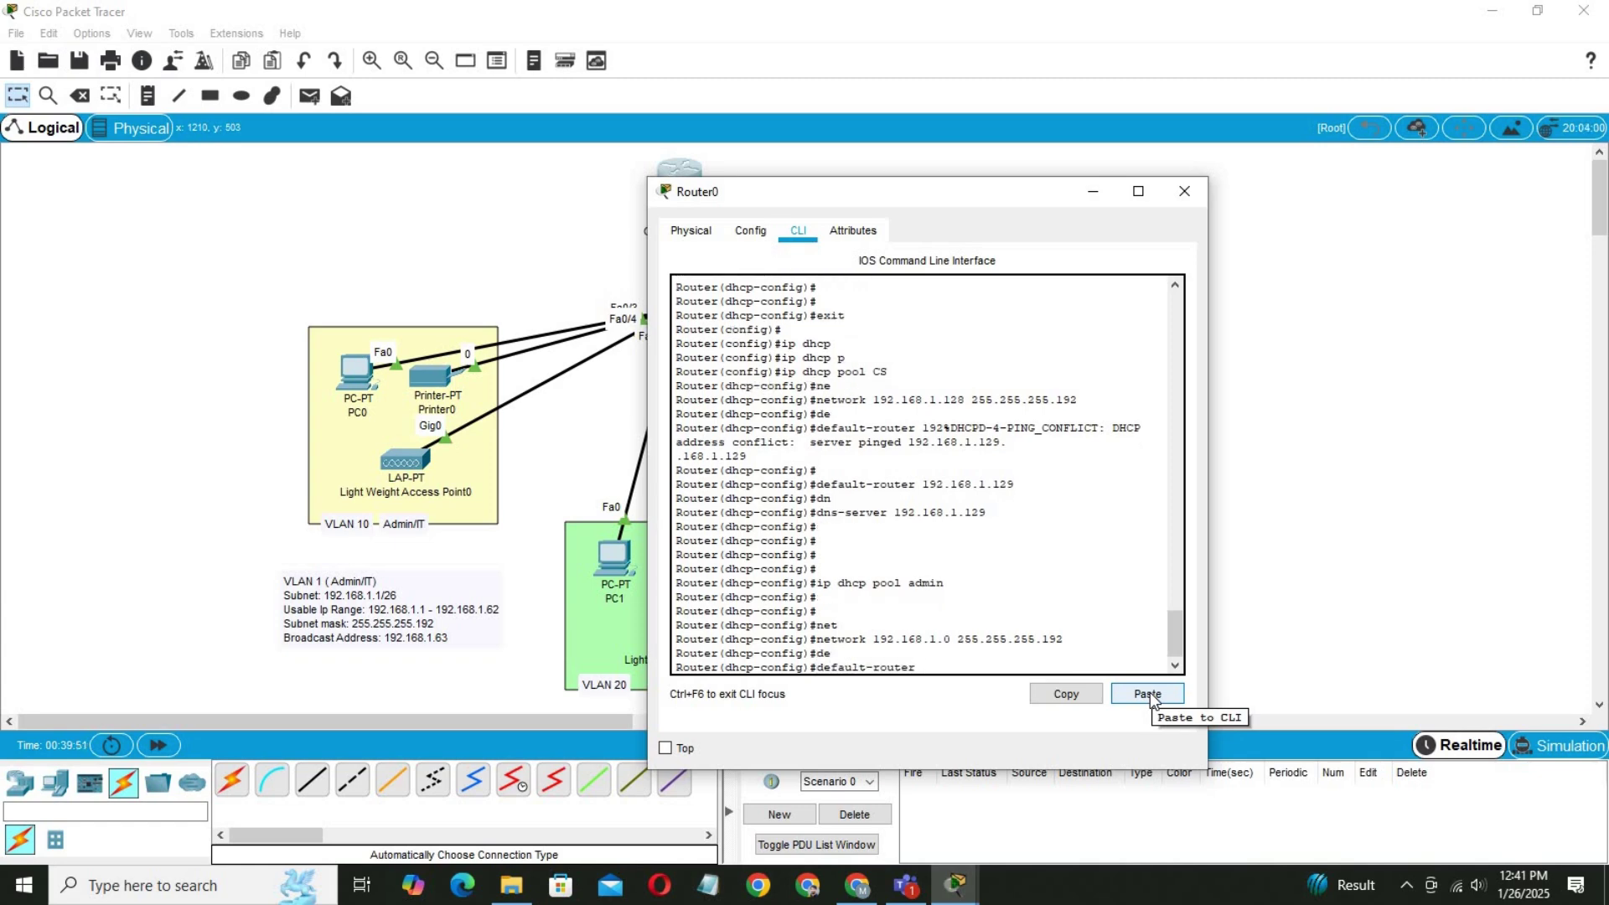
{"action": "type", "text": "192.1"}
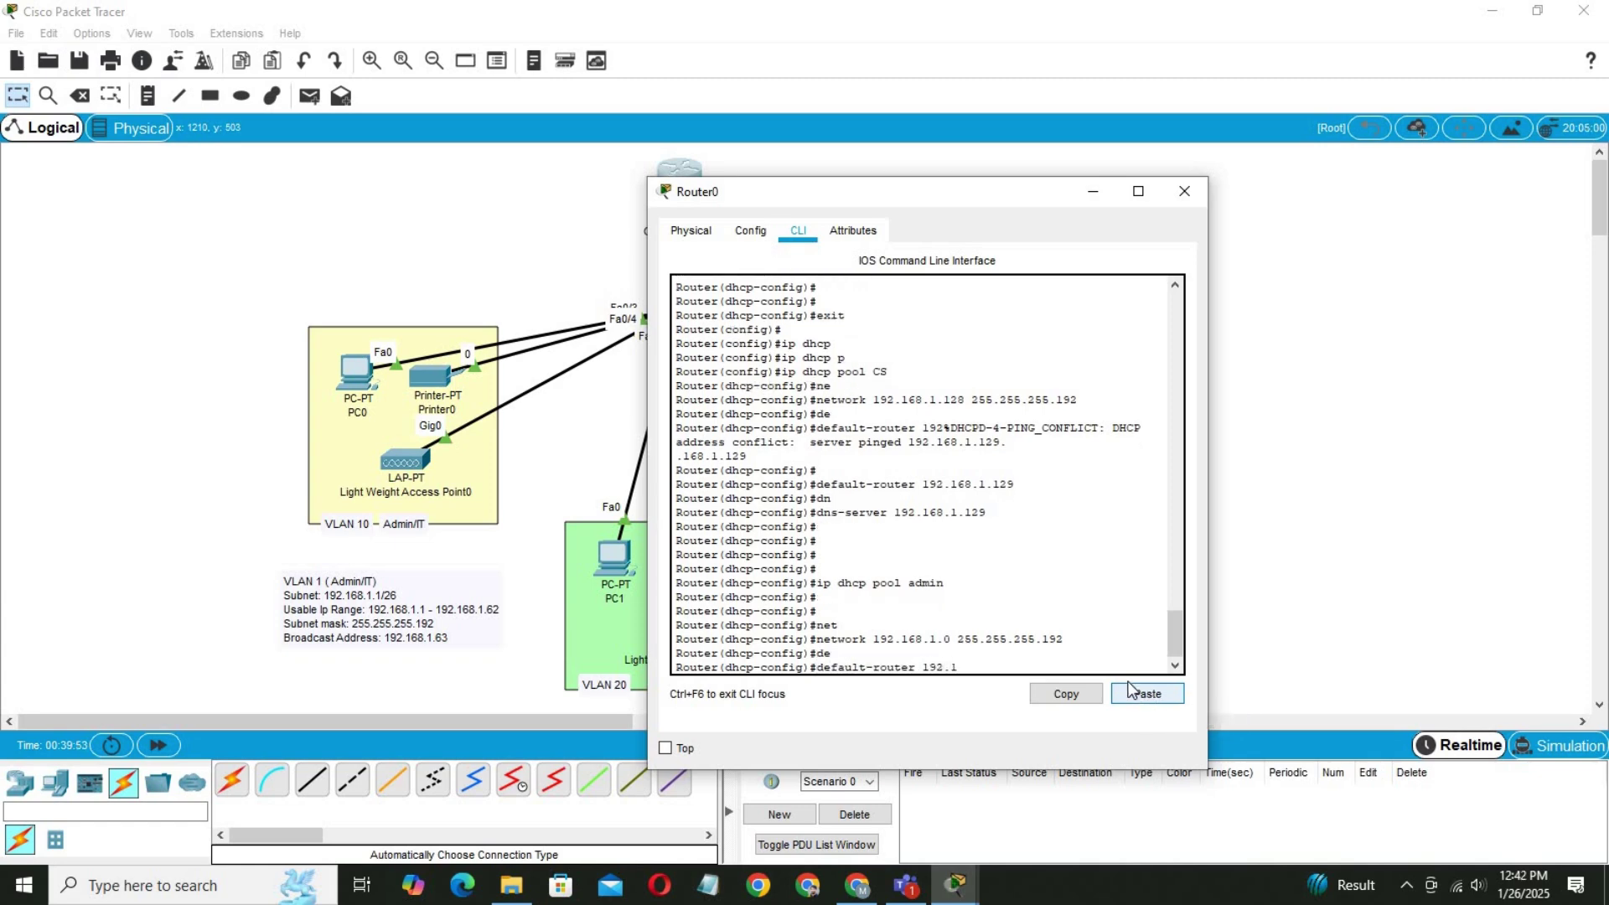
{"action": "type", "text": "68.1.1"}
{"action": "key", "text": "Return"}
{"action": "type", "text": "dhcp-config)#d"}
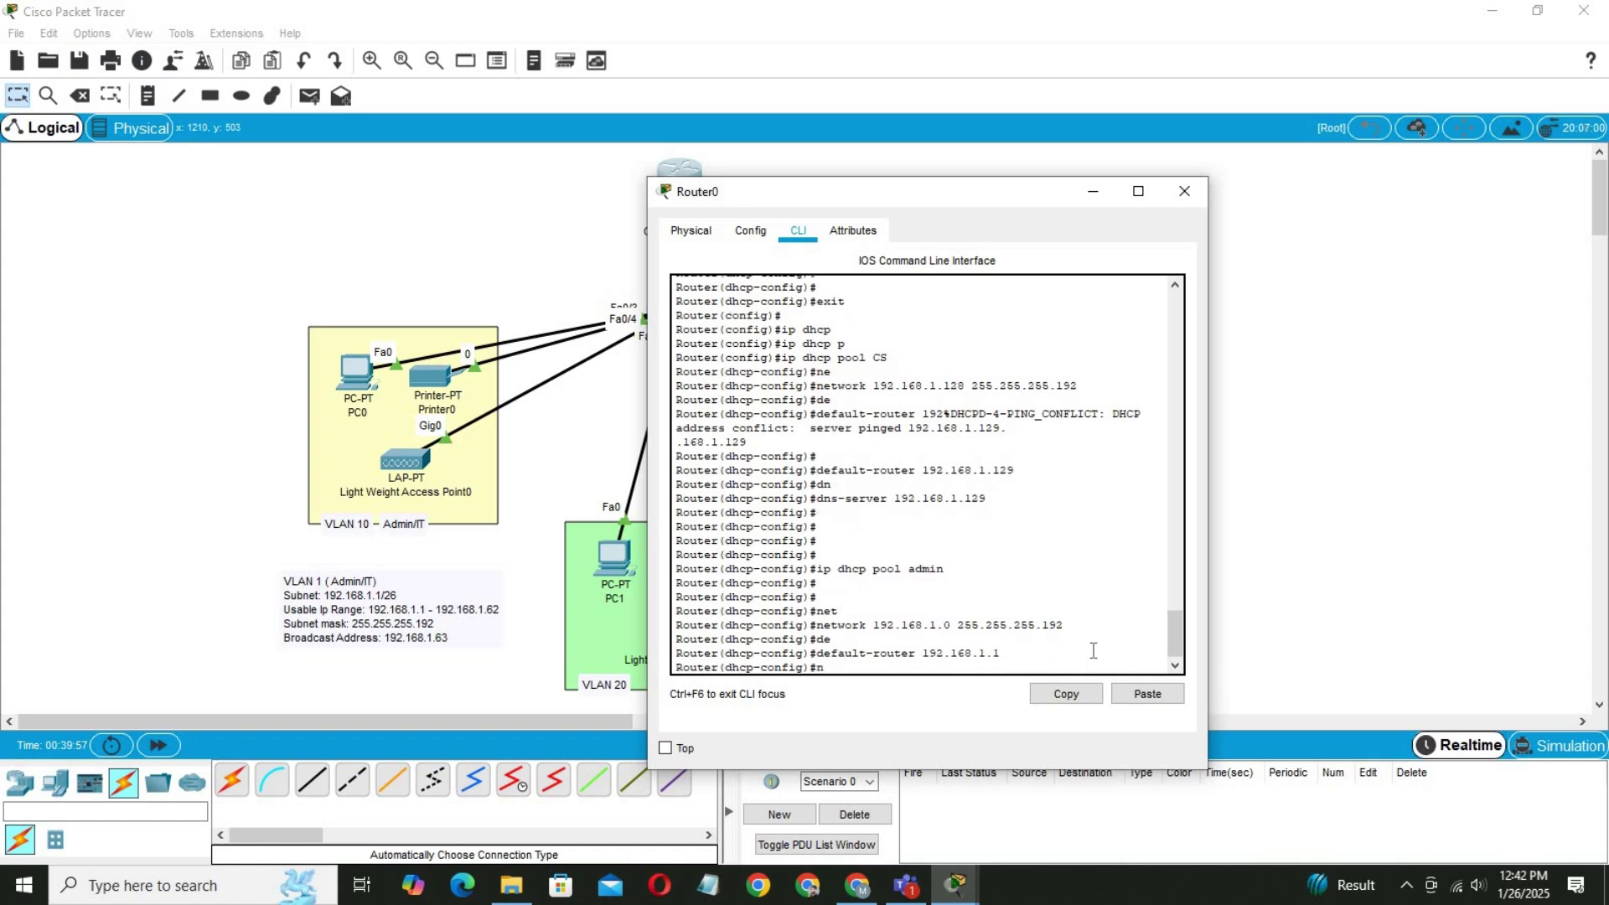
{"action": "key", "text": "Tab"}
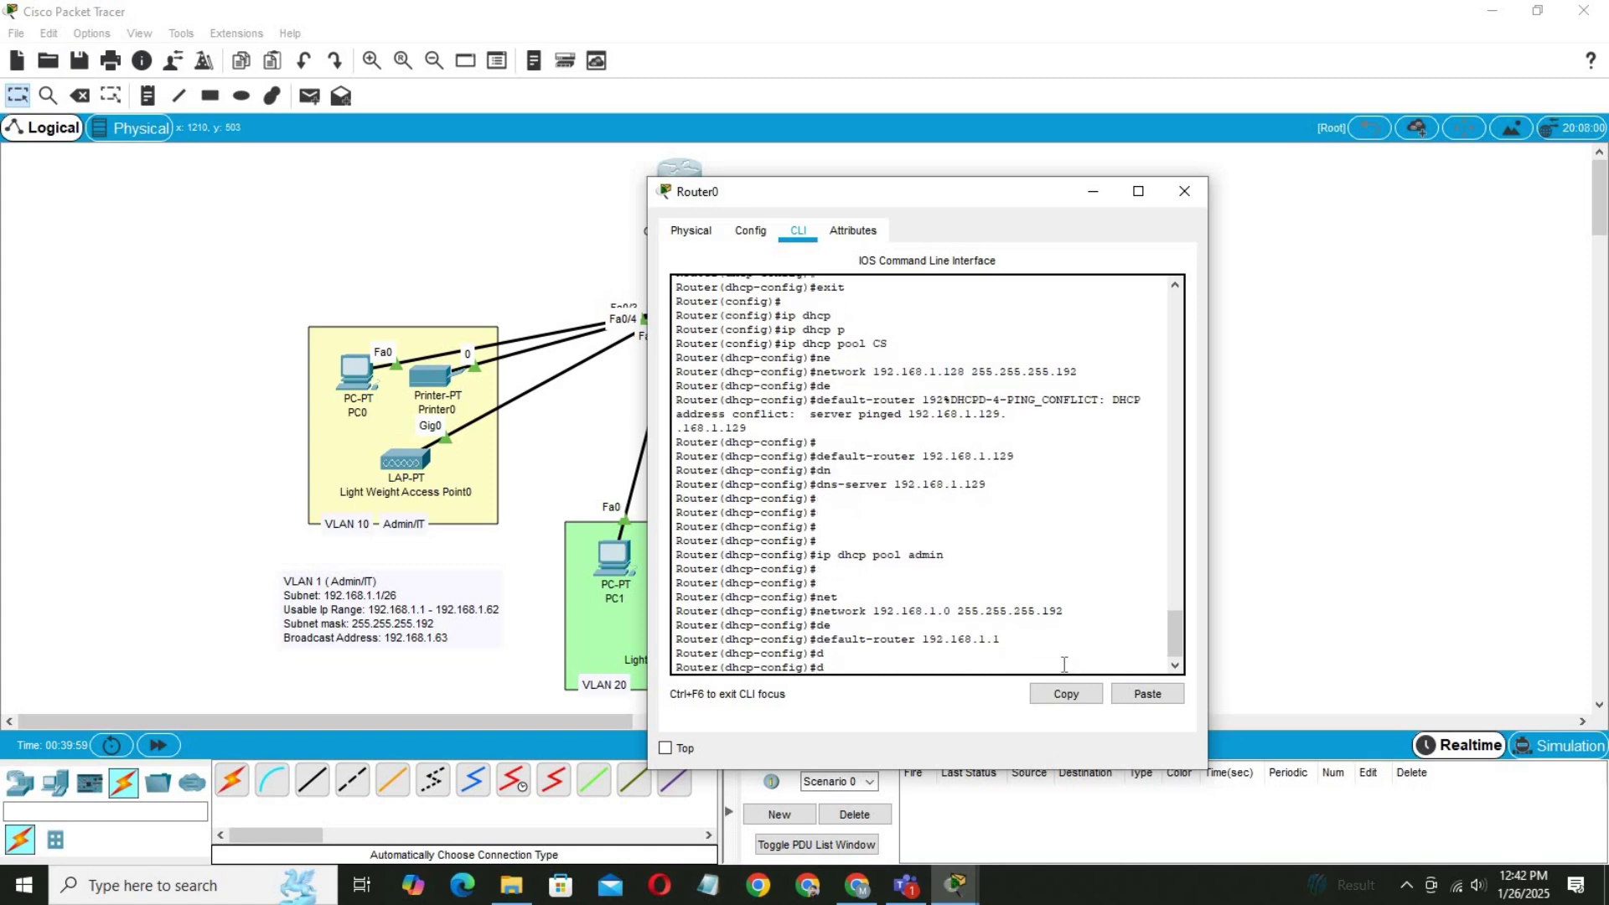
{"action": "type", "text": "n"}
{"action": "key", "text": "Tab"}
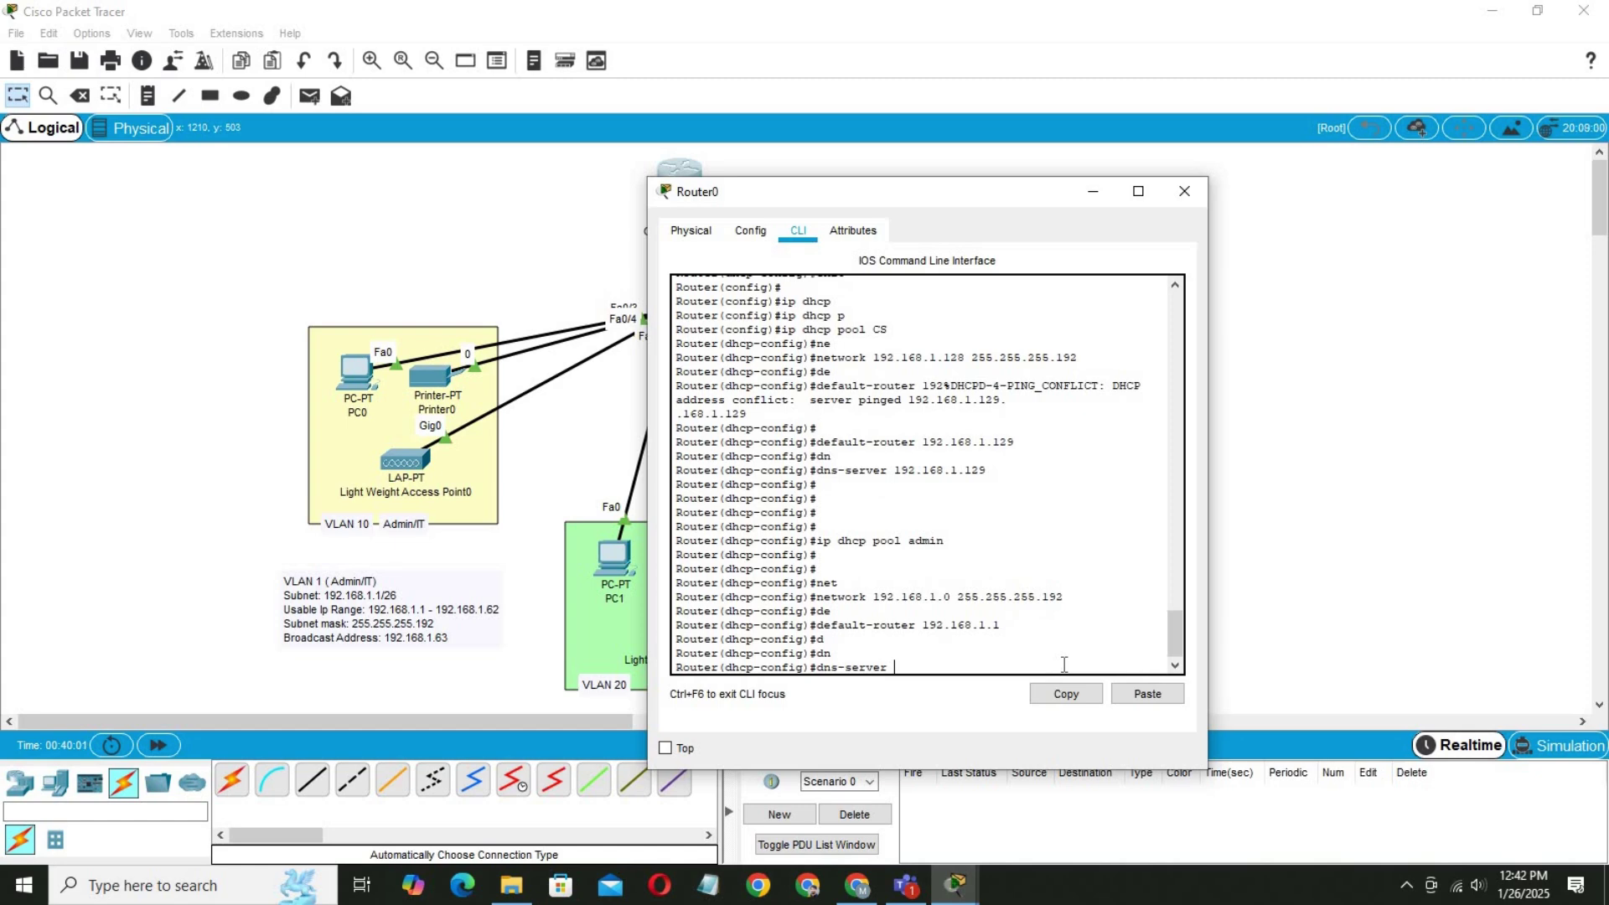
{"action": "type", "text": "192.168.1.1"}
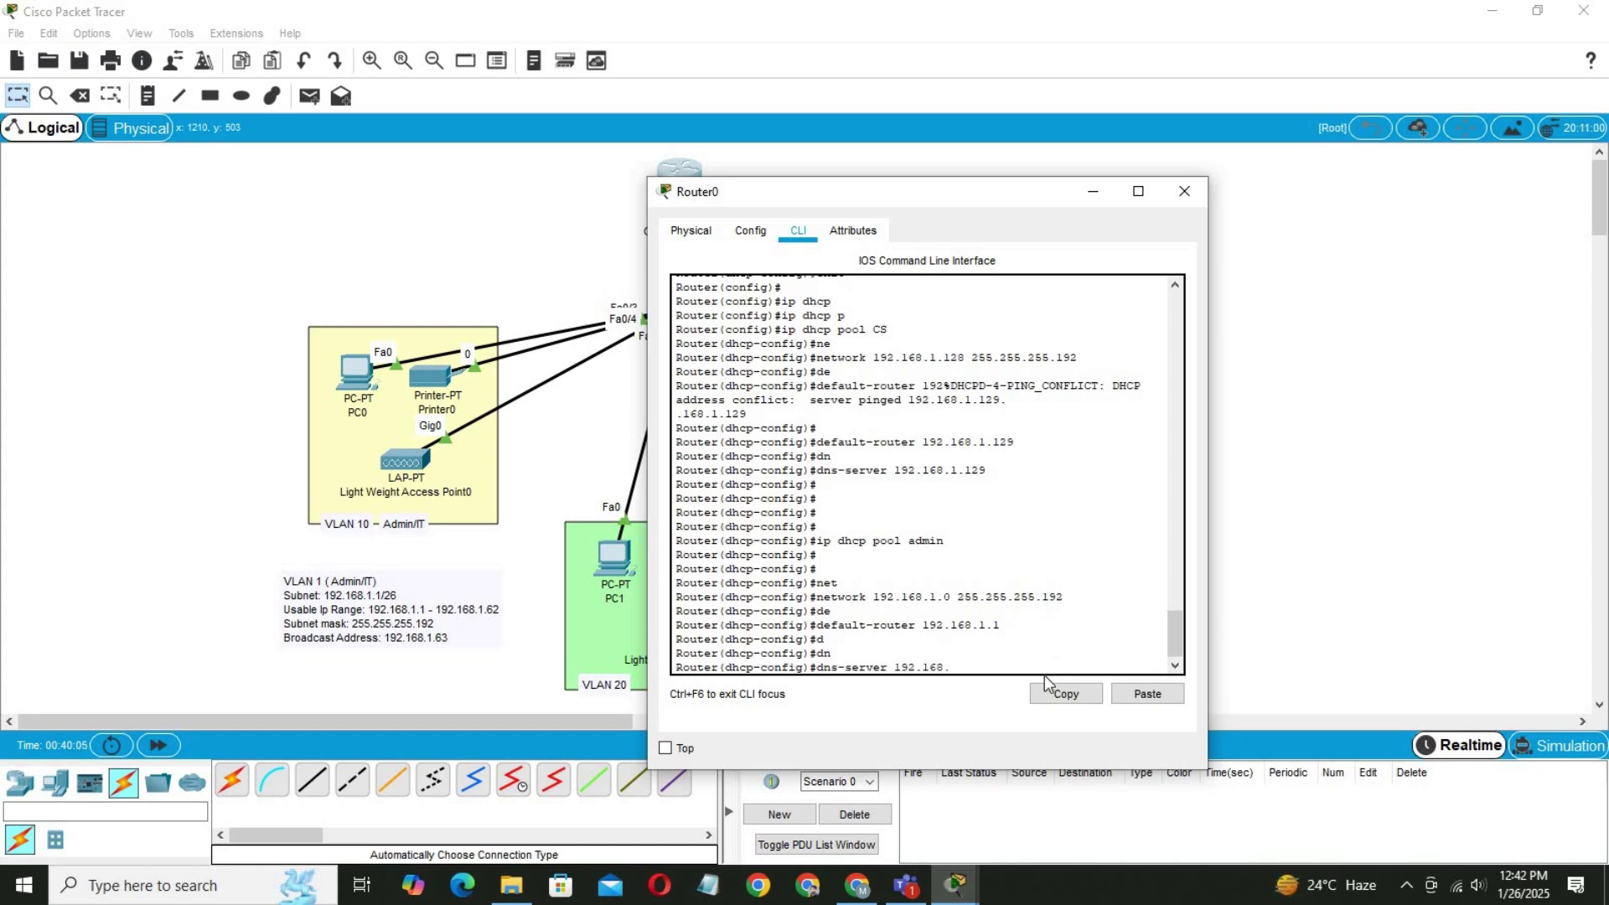
{"action": "key", "text": "Return"}
{"action": "key", "text": "Return"}
{"action": "key", "text": "Return"}
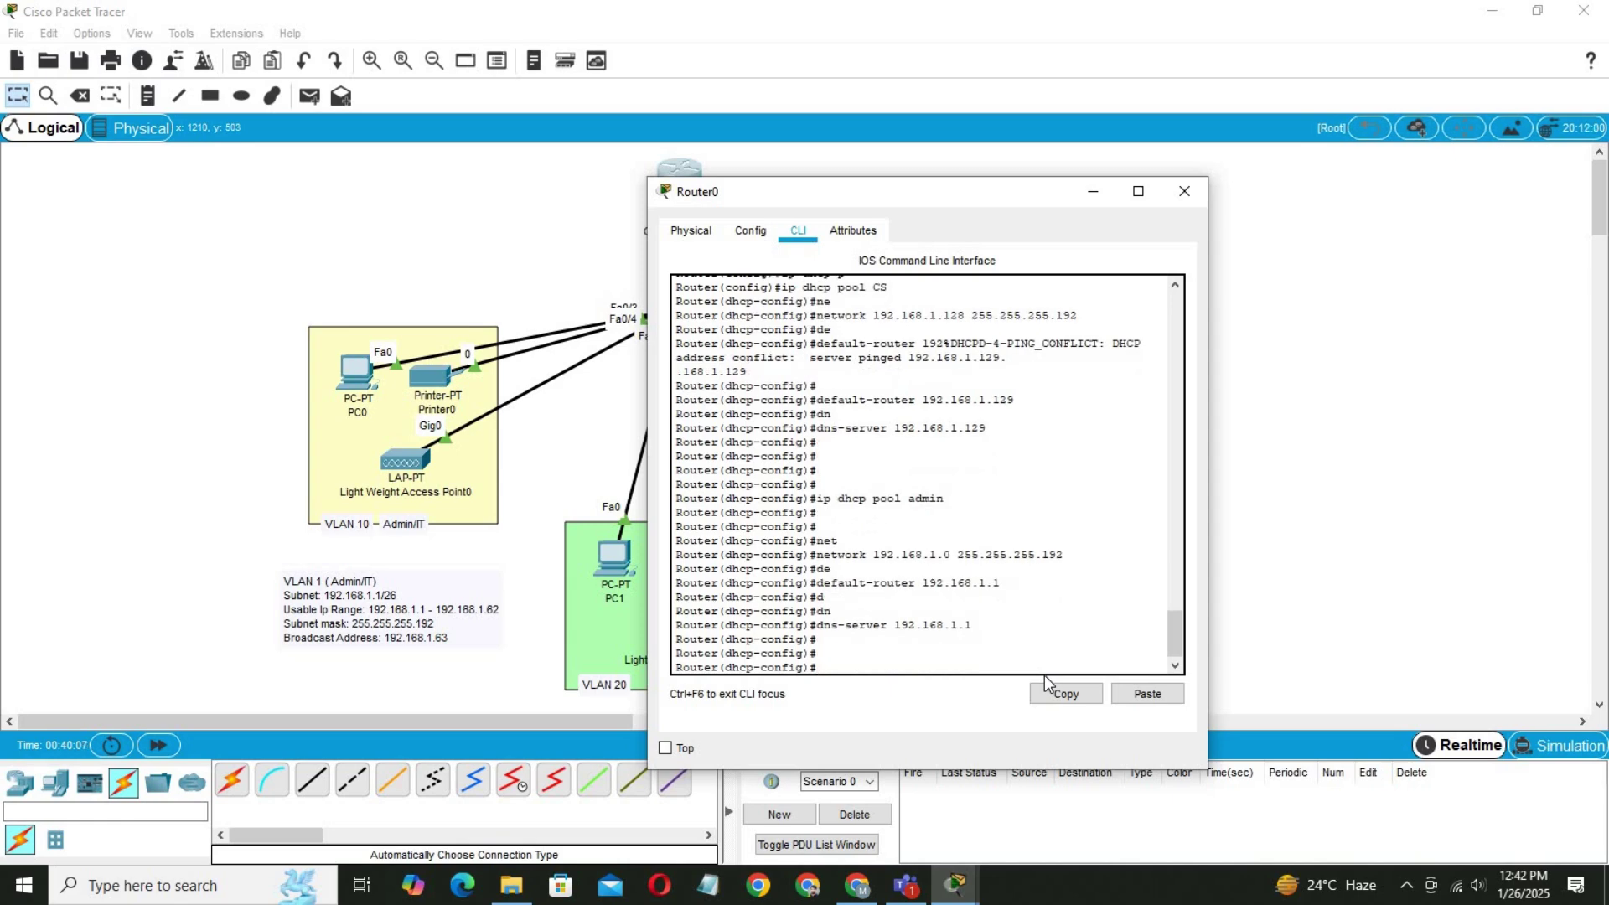
{"action": "type", "text": "do wr"}
{"action": "key", "text": "Return"}
{"action": "key", "text": "Return"}
{"action": "key", "text": "Return"}
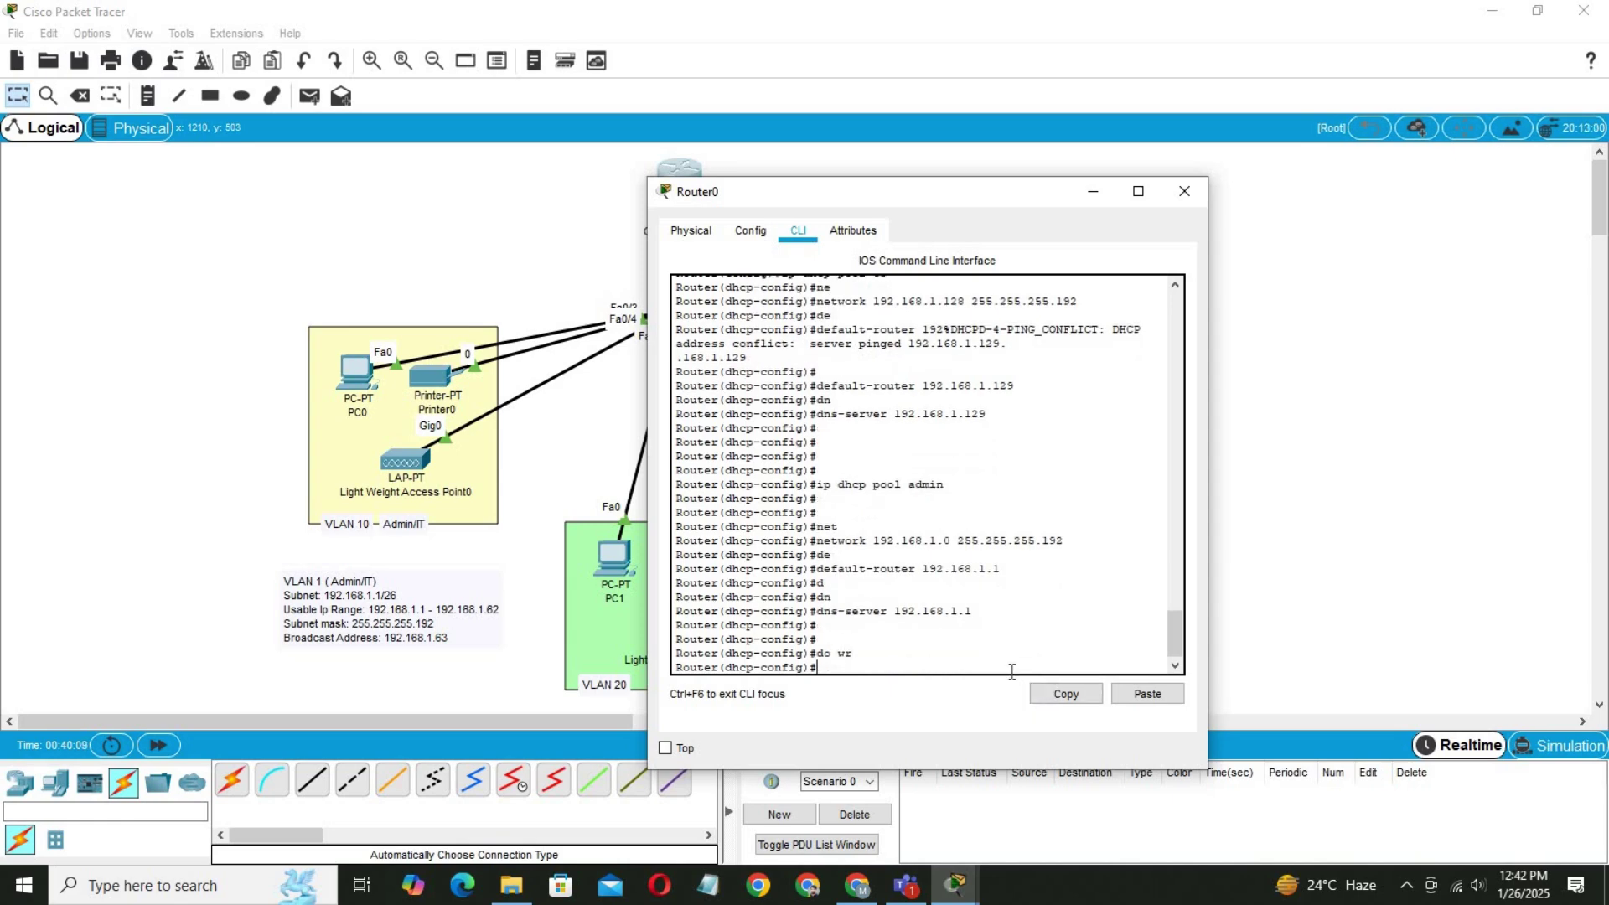
Close the router CLI and switch PC0 to DHCP addressing.
{"action": "left_click", "coordinate": [219, 294]}
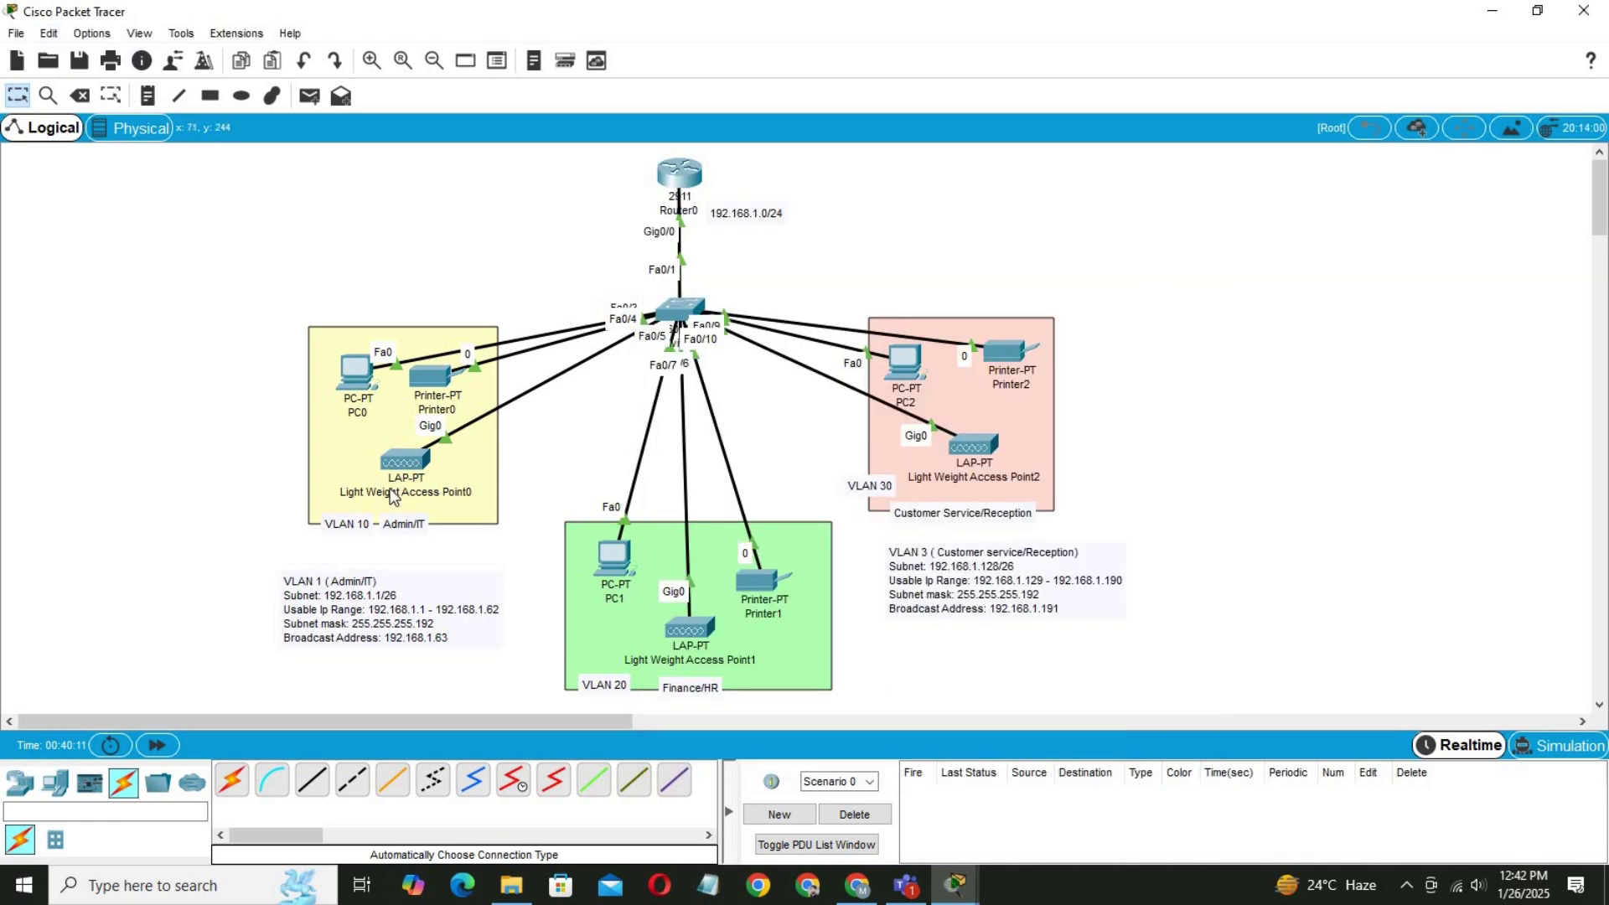
{"action": "left_click", "coordinate": [358, 379]}
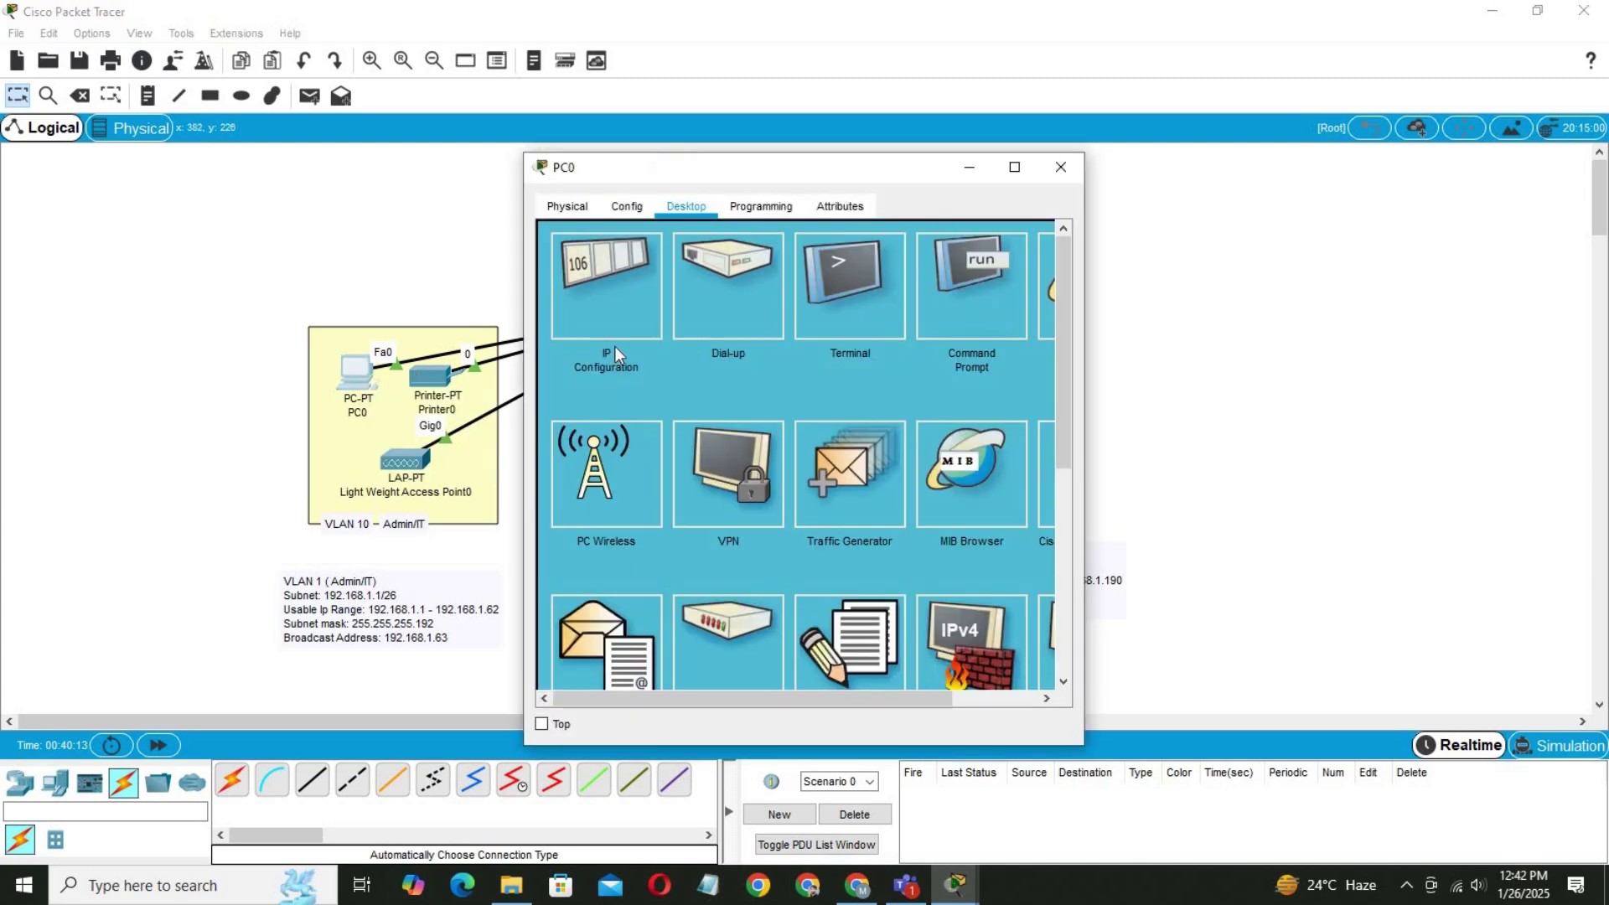
{"action": "left_click", "coordinate": [635, 278]}
{"action": "left_click", "coordinate": [561, 317]}
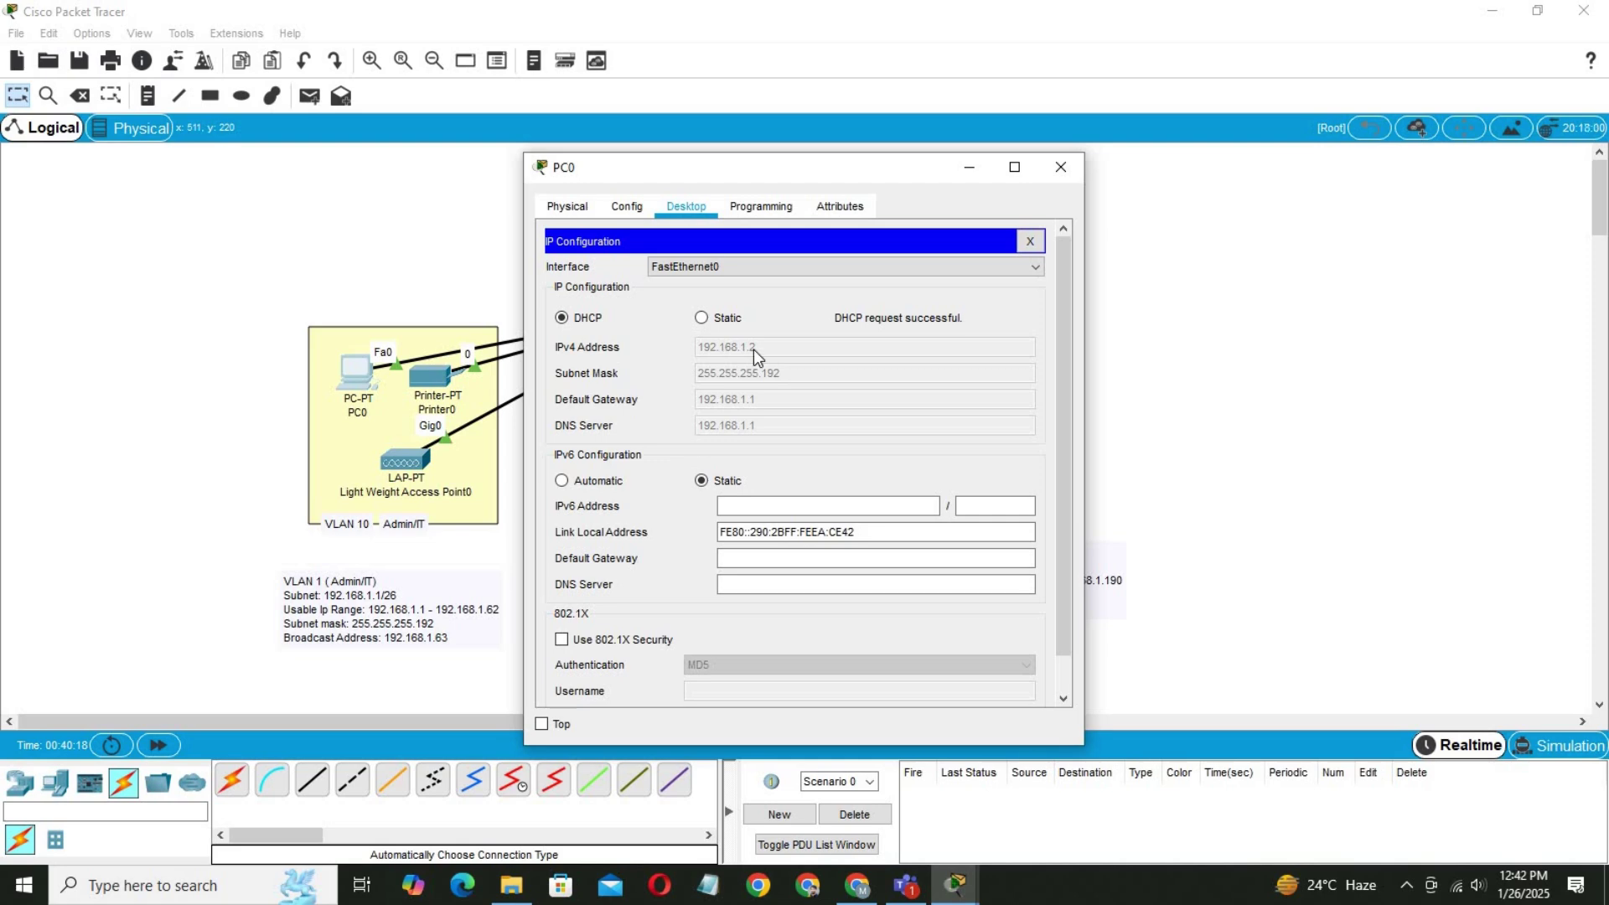
{"action": "left_click_drag", "start_coordinate": [698, 171], "coordinate": [818, 183]}
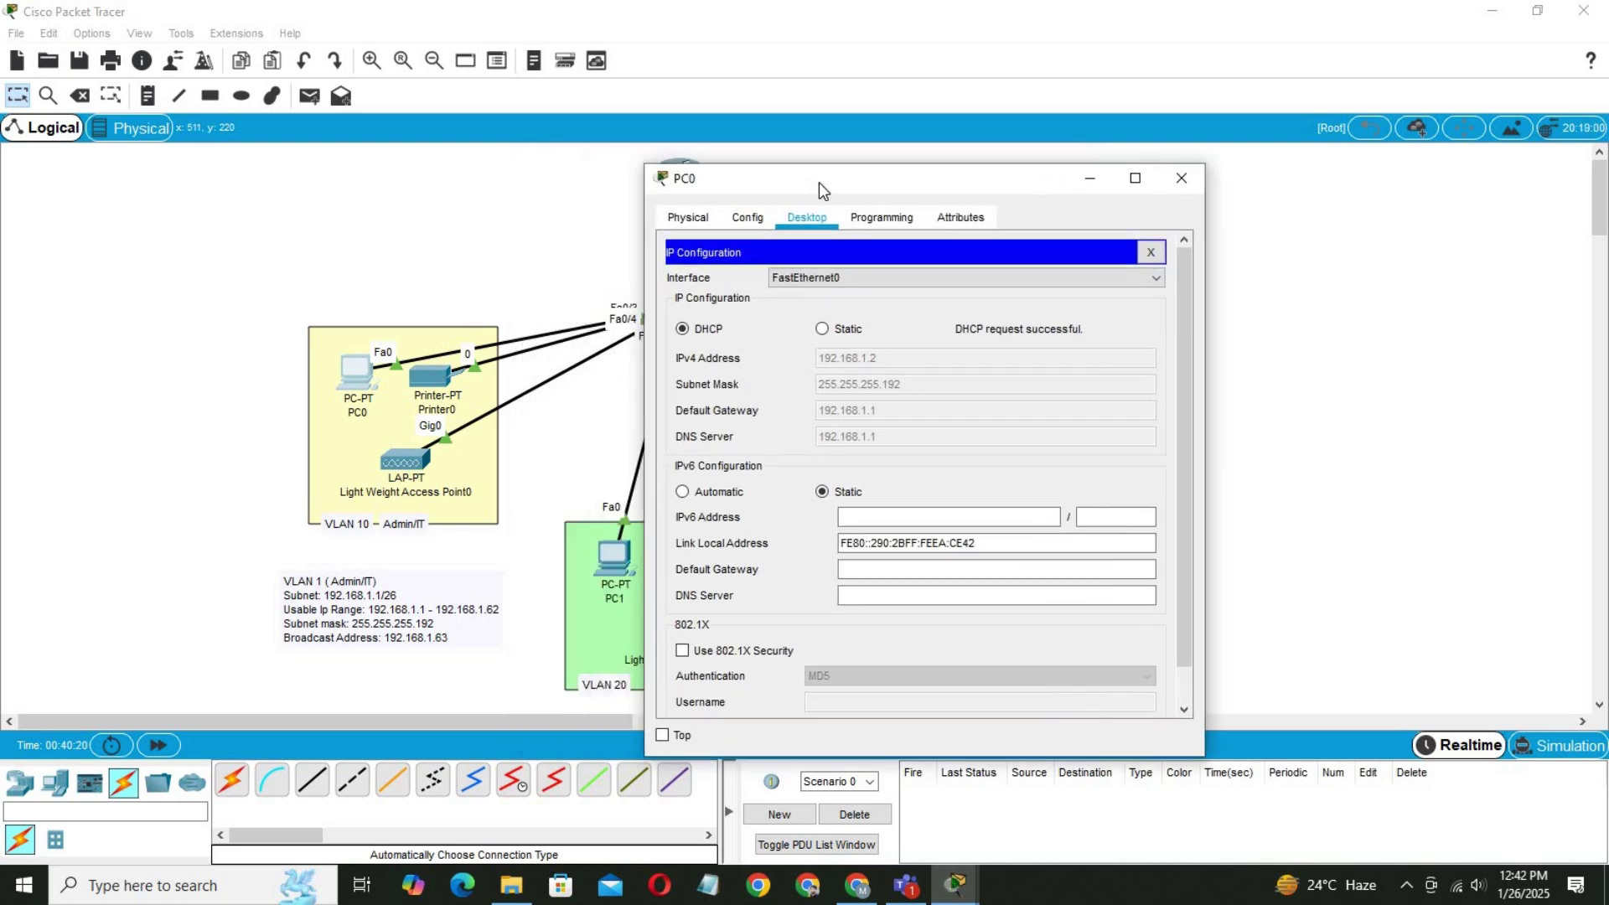
{"action": "left_click", "coordinate": [1089, 177]}
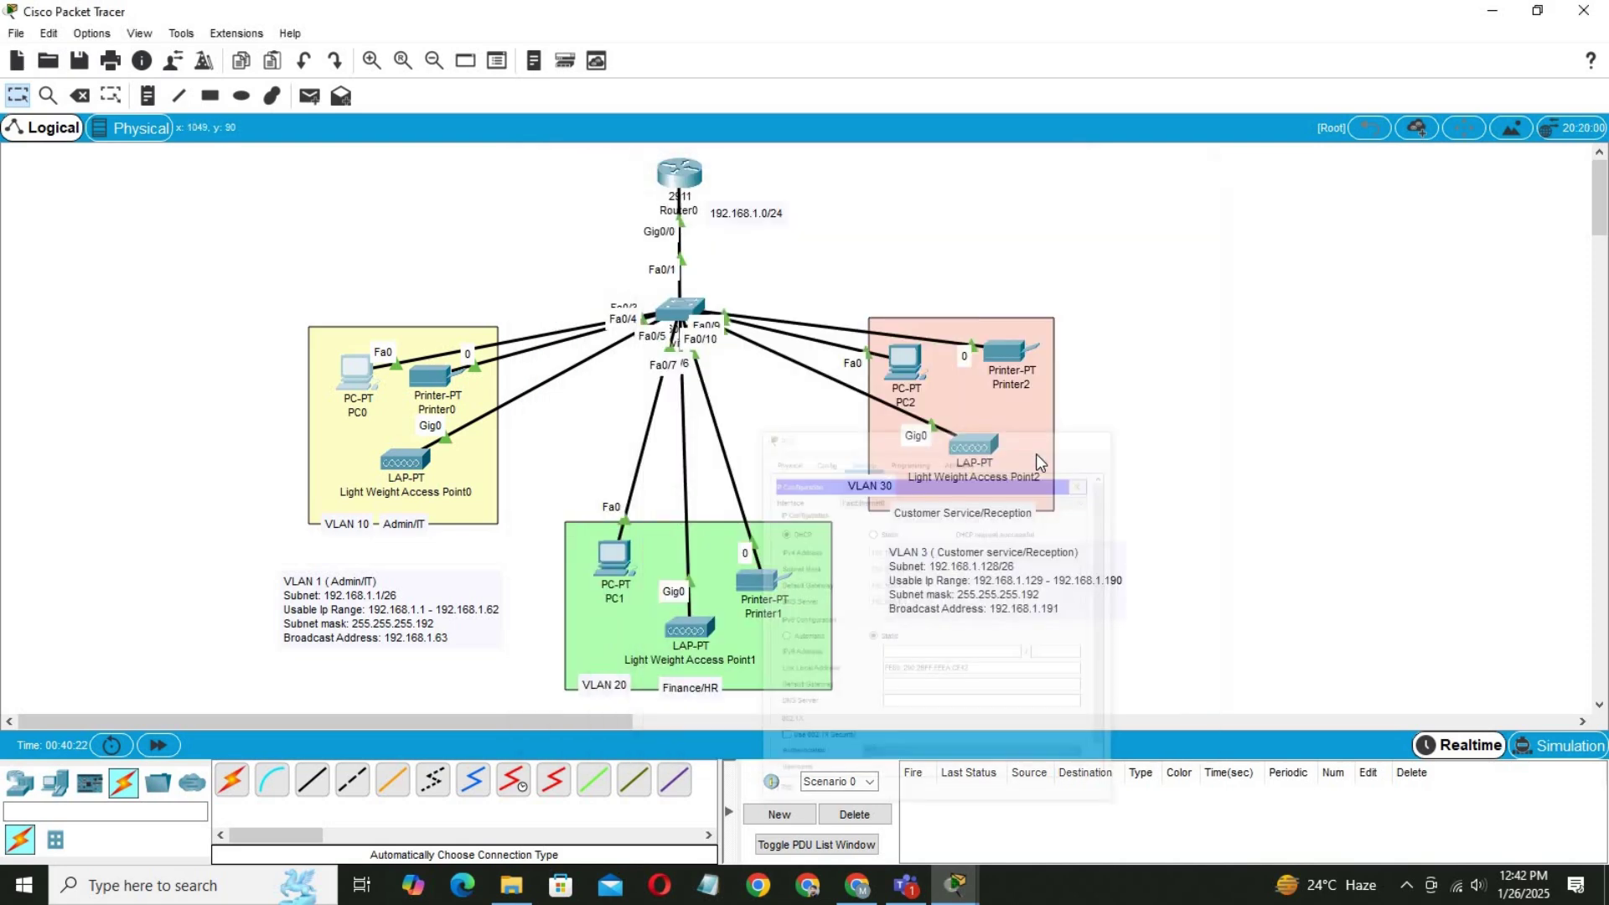
Switch PC2's IP configuration to DHCP.
{"action": "left_click", "coordinate": [913, 364]}
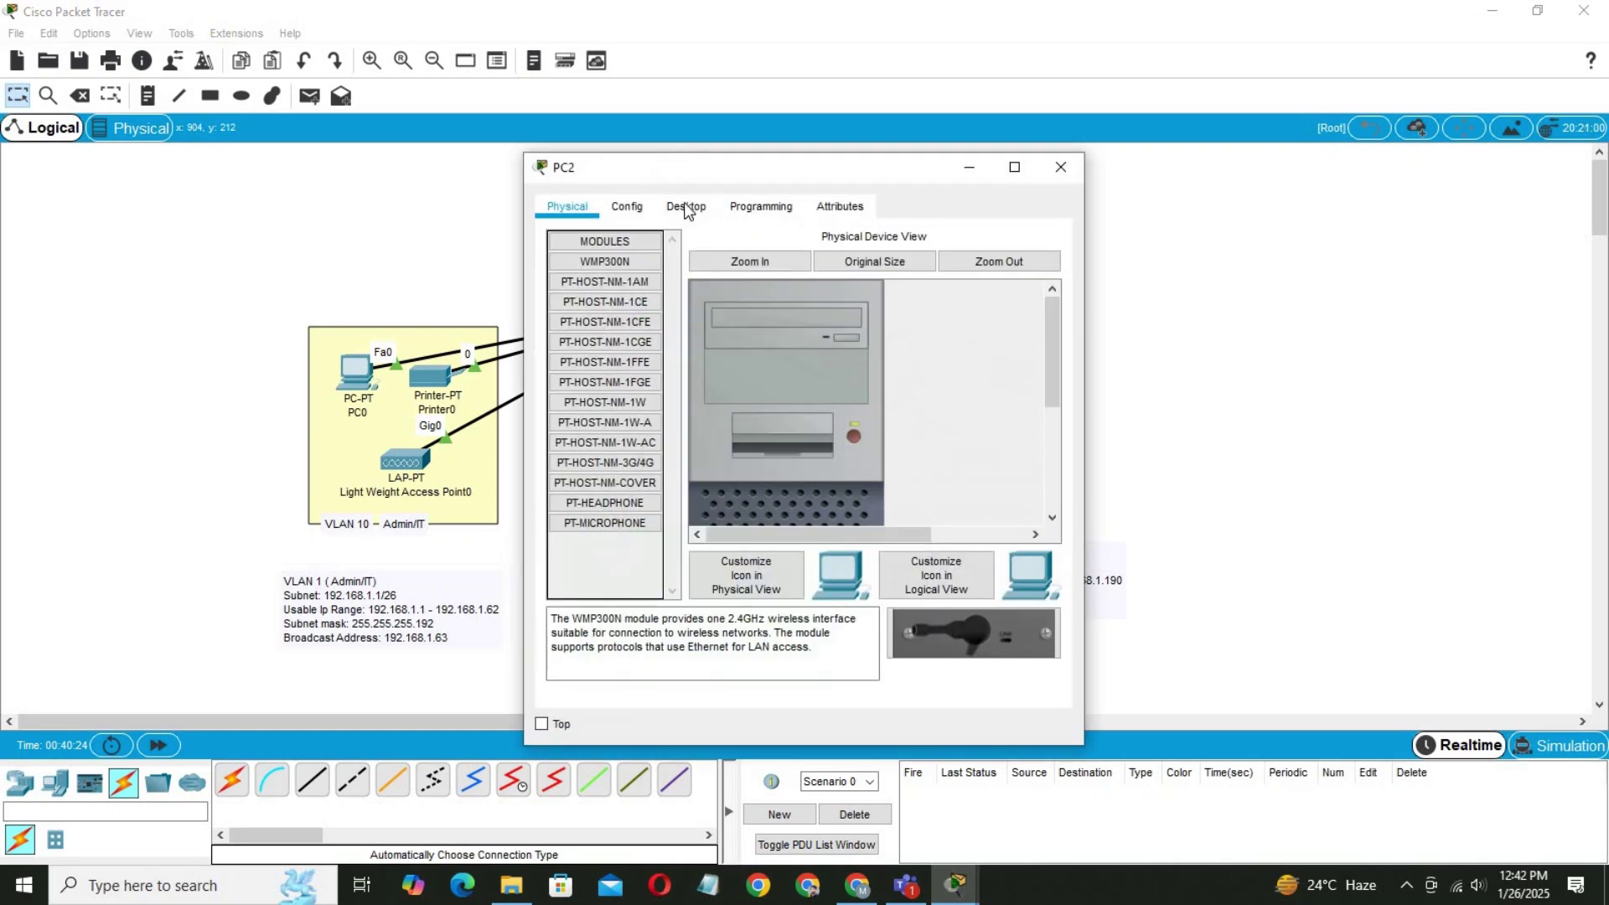
{"action": "left_click", "coordinate": [685, 206]}
{"action": "left_click", "coordinate": [630, 310]}
{"action": "left_click", "coordinate": [585, 318]}
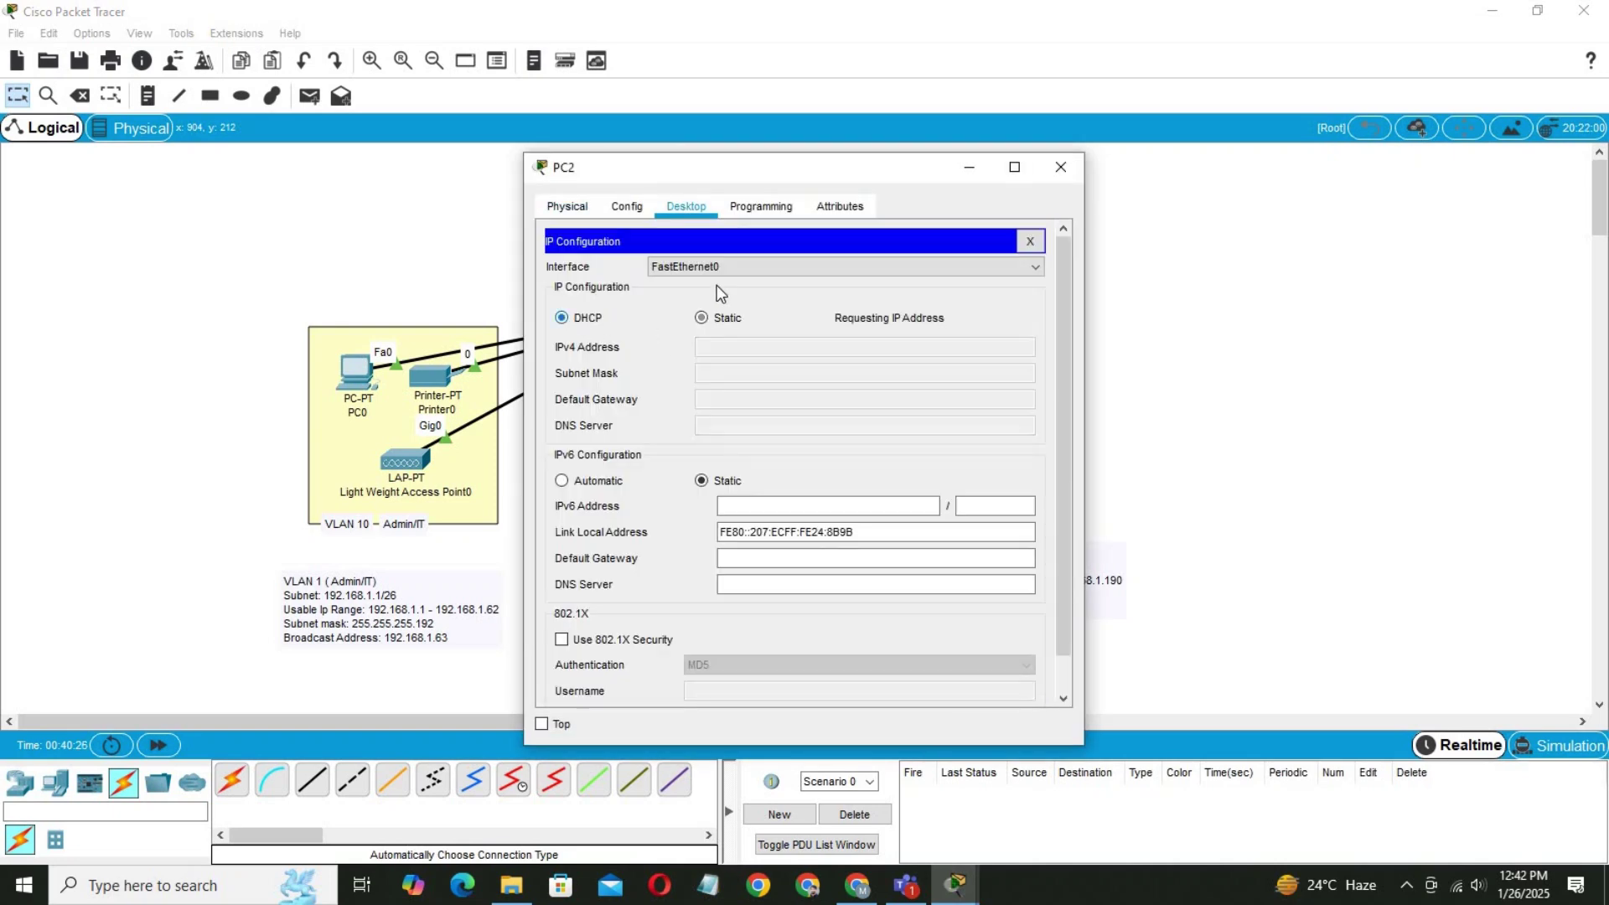
{"action": "left_click_drag", "start_coordinate": [753, 170], "coordinate": [1225, 140]}
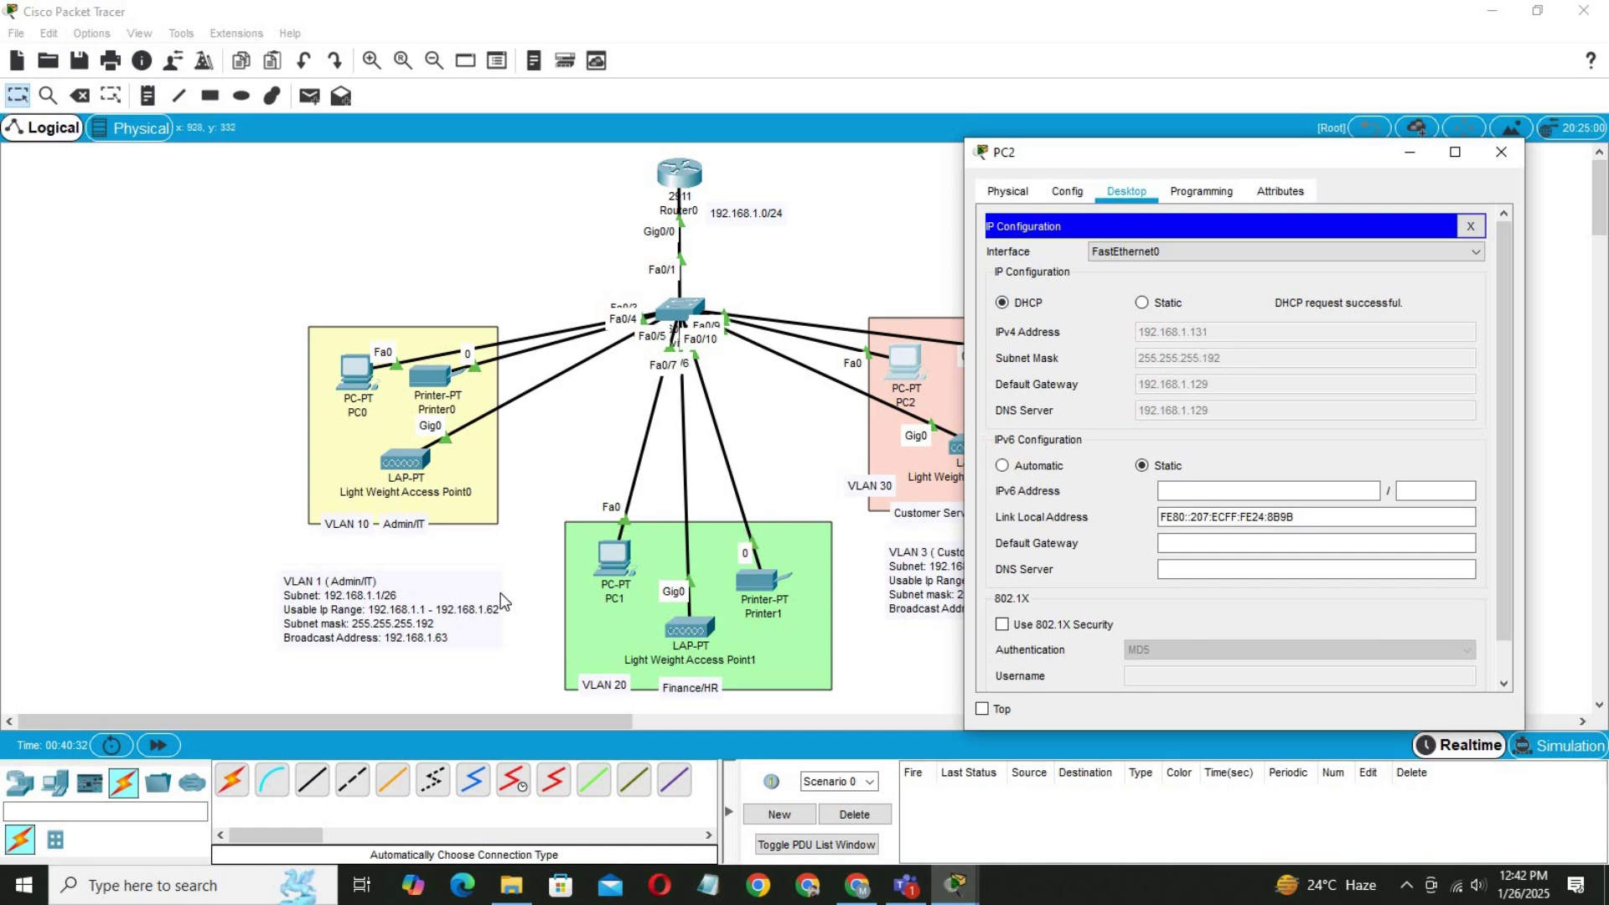
Switch PC1 to DHCP (192.168.1.67, gateway 192.168.1.65) and confirm PC2 has 192.168.1.131.
{"action": "left_click", "coordinate": [613, 559]}
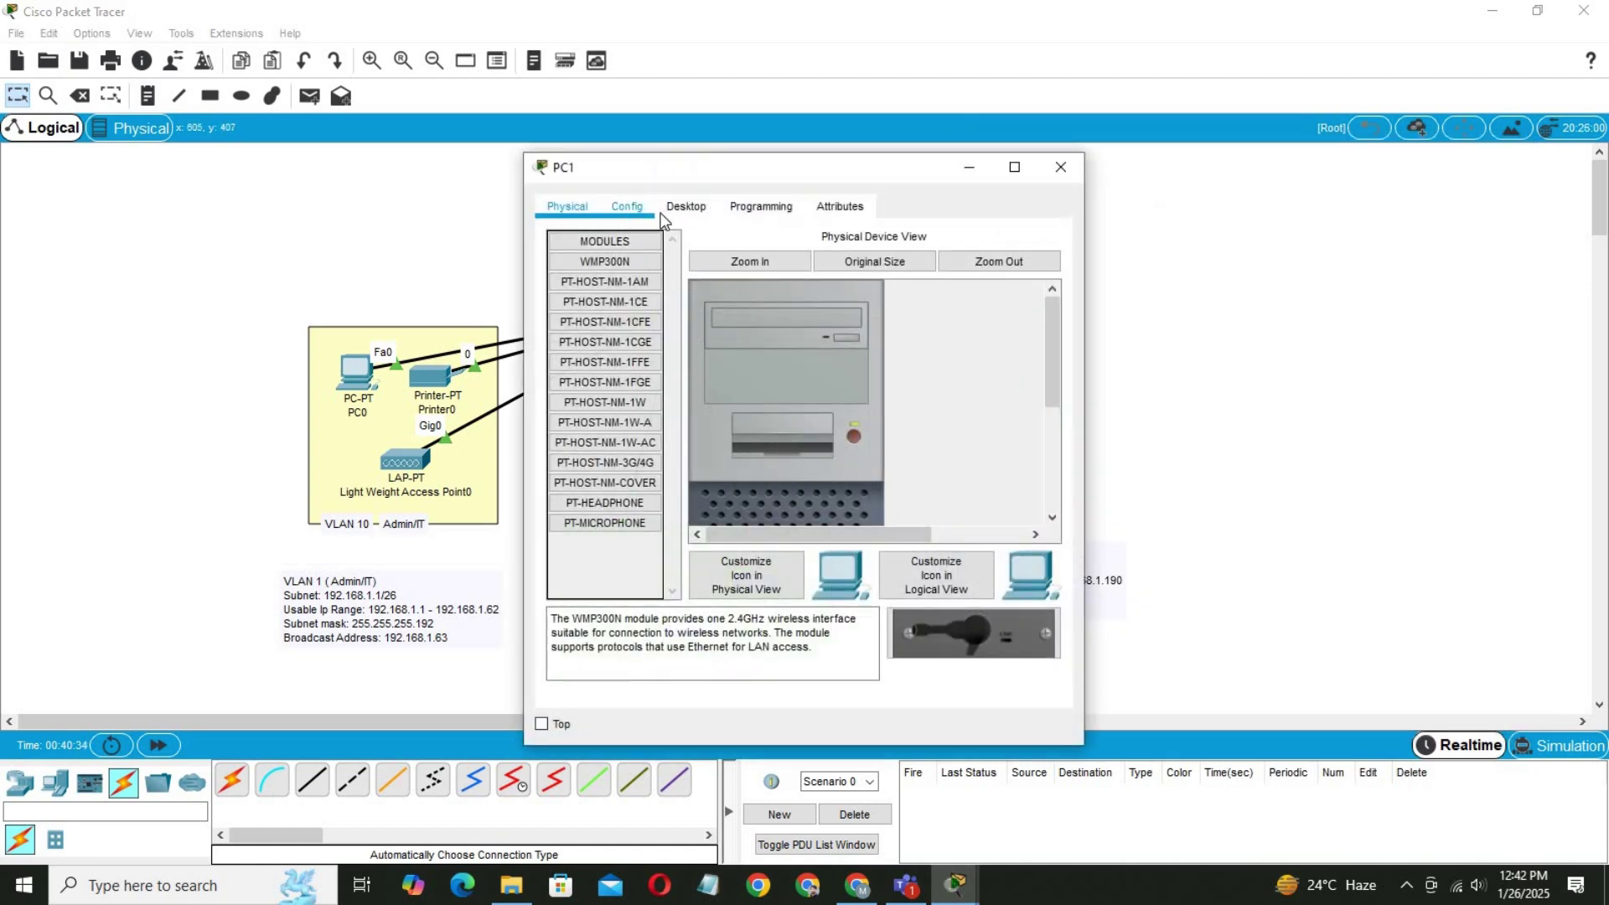
{"action": "left_click", "coordinate": [683, 208]}
{"action": "left_click", "coordinate": [609, 320]}
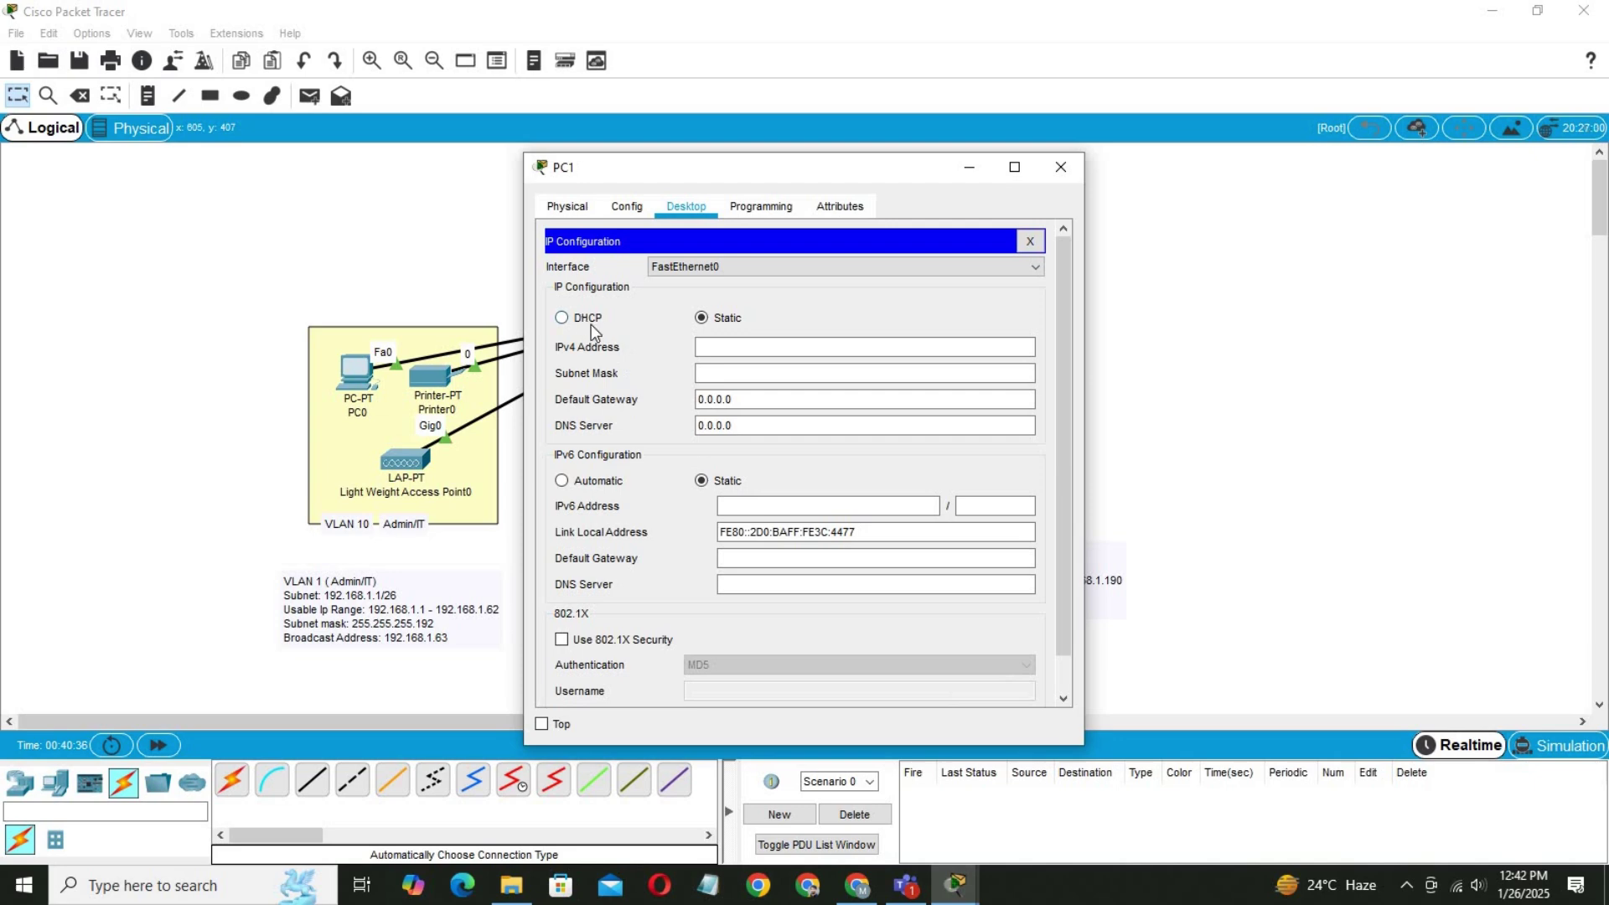
{"action": "left_click", "coordinate": [591, 324]}
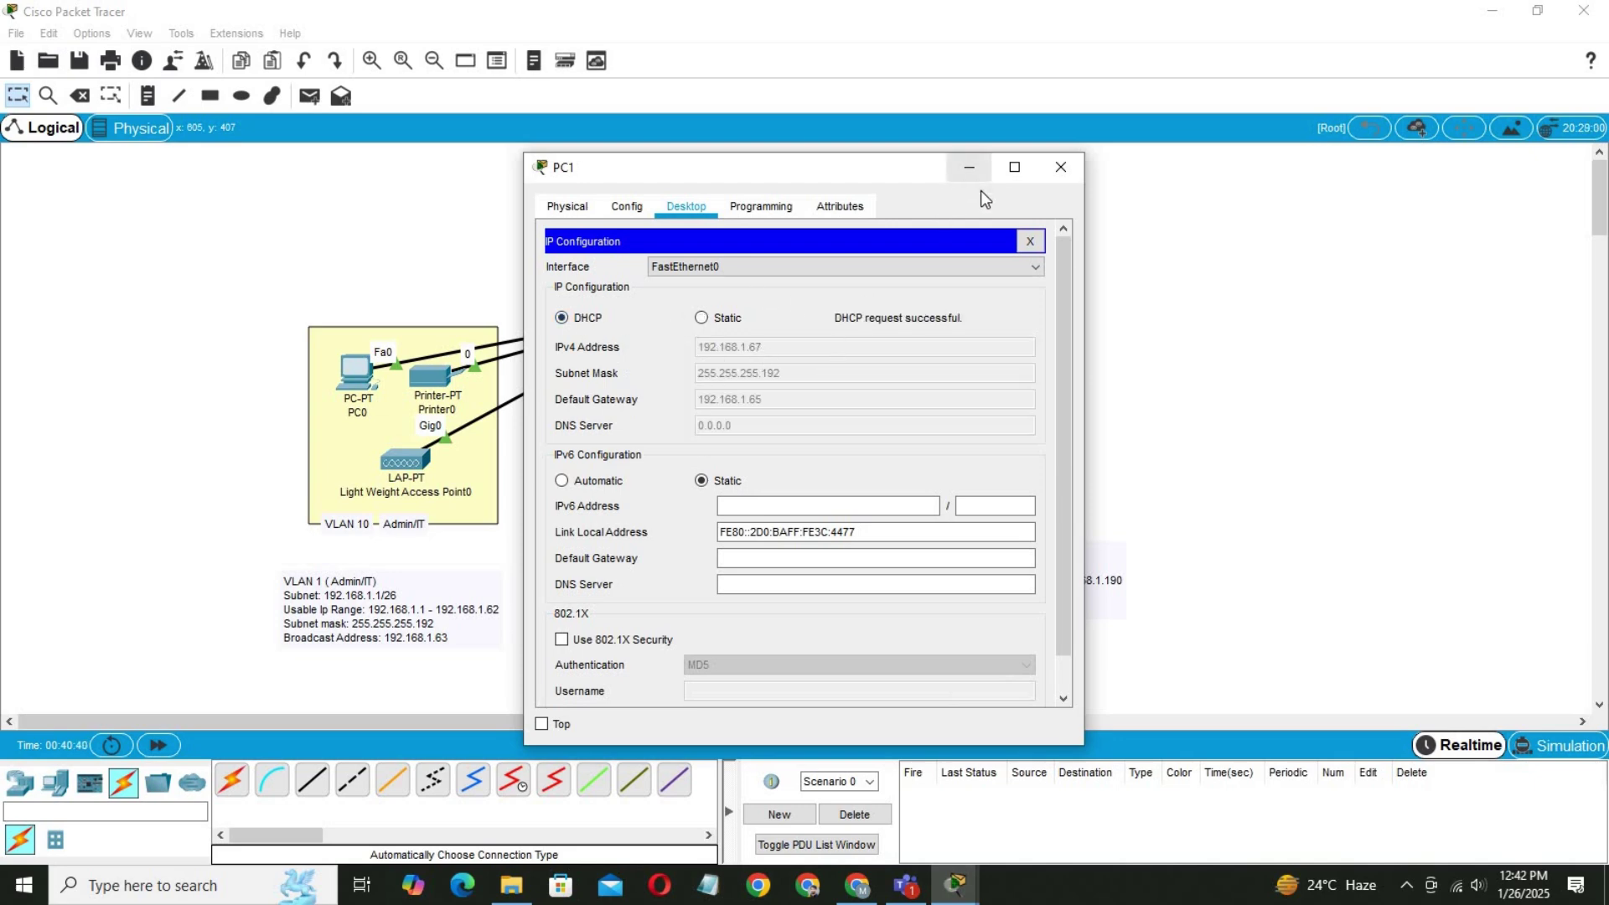
{"action": "left_click", "coordinate": [1060, 166]}
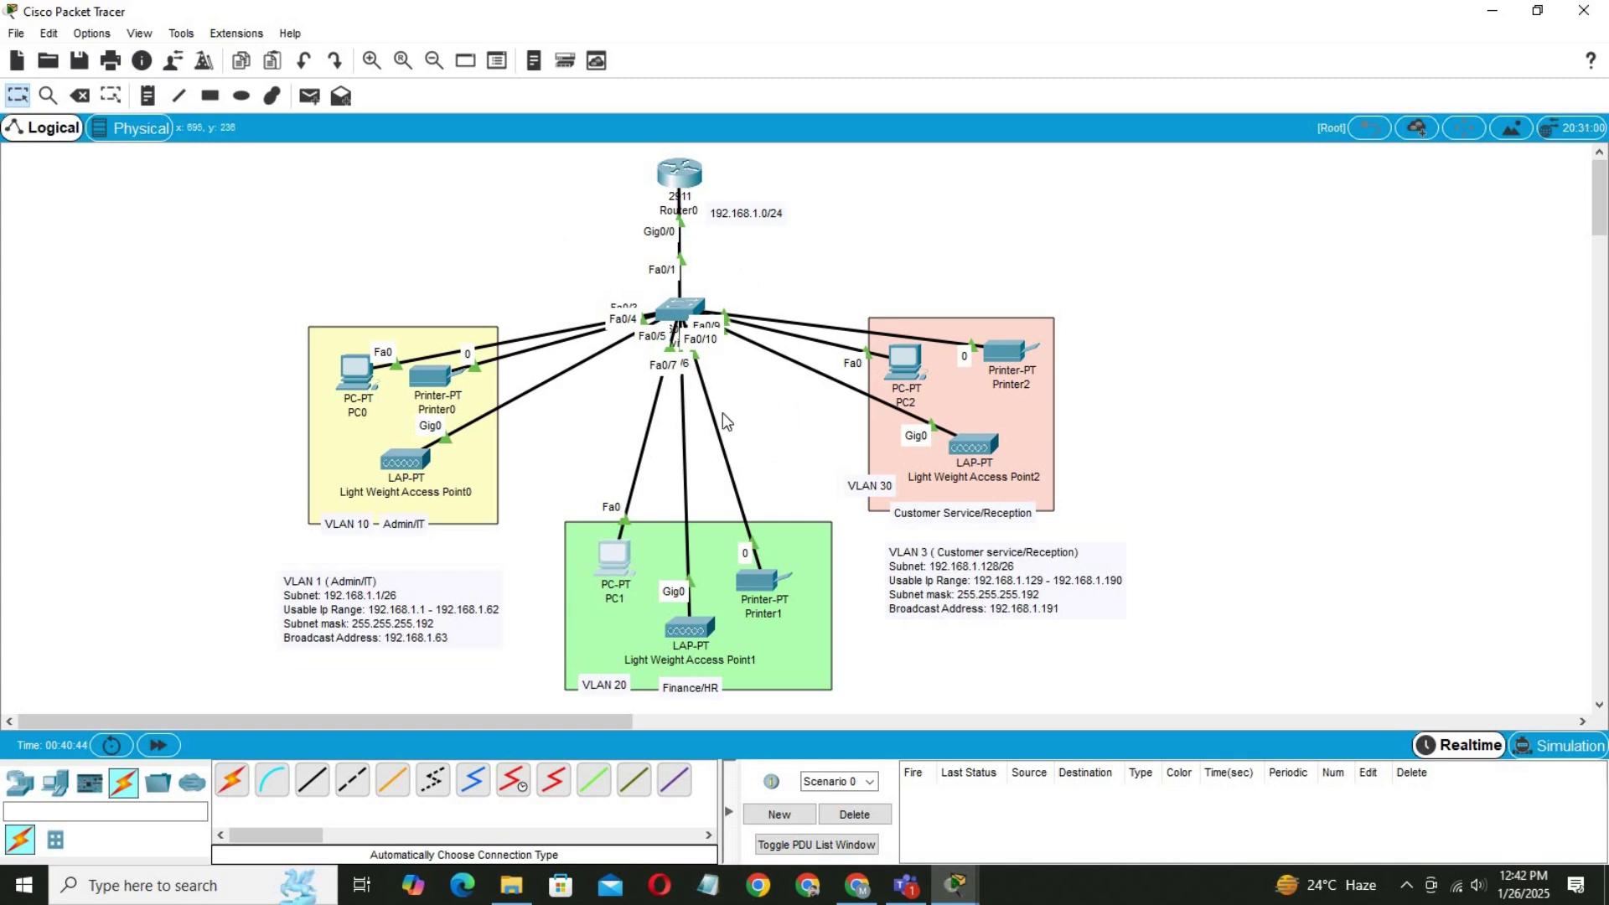
{"action": "left_click", "coordinate": [905, 367]}
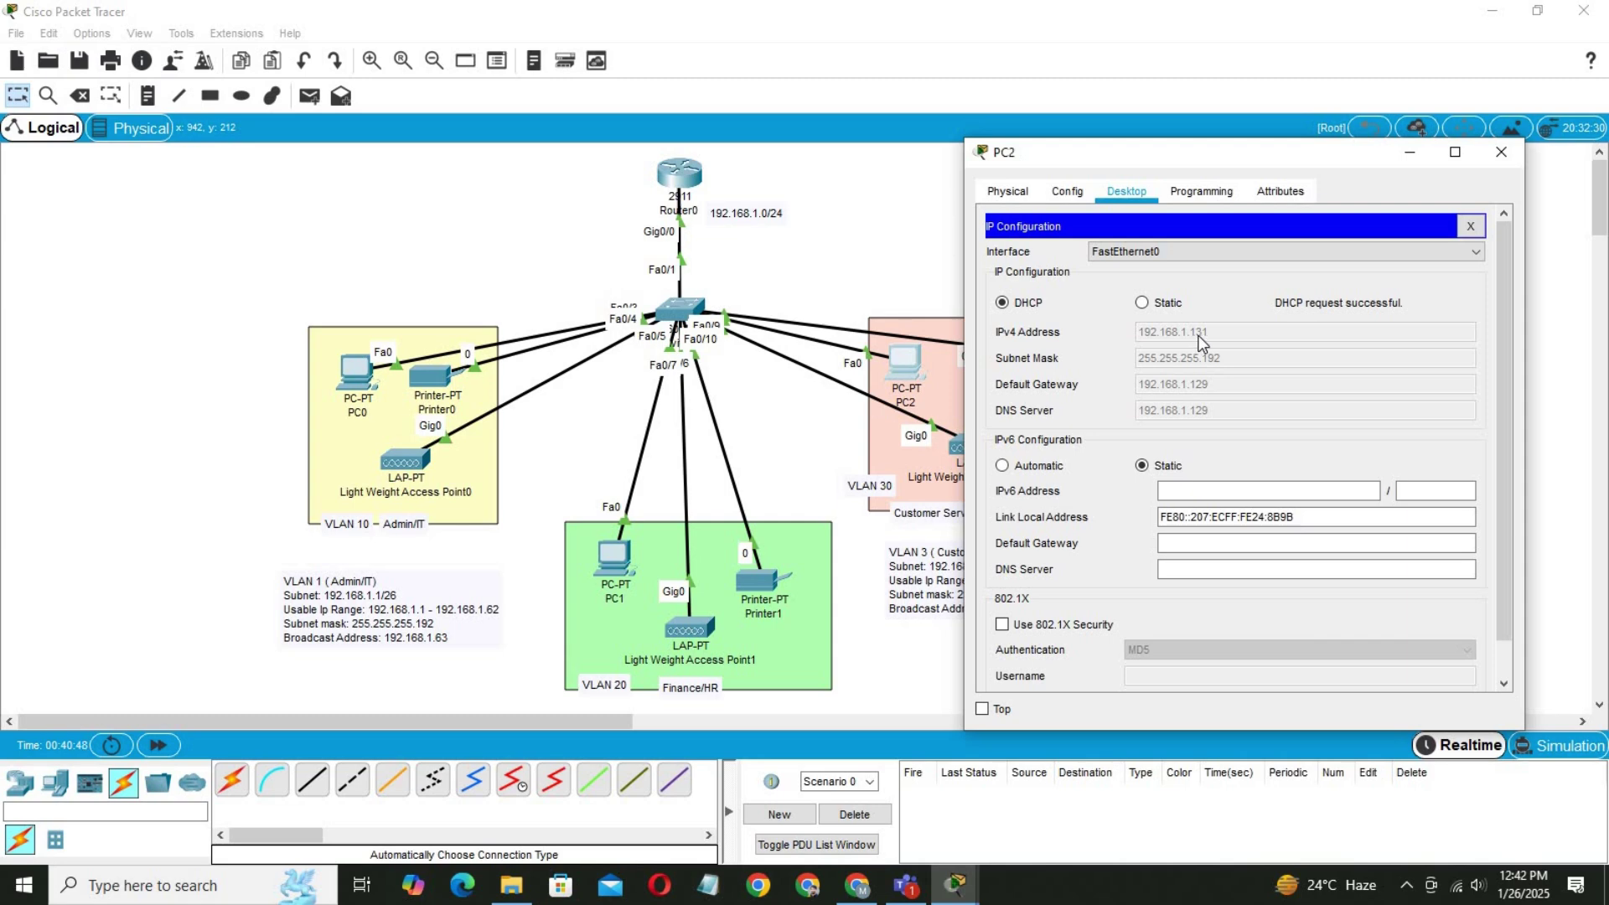
{"action": "left_click", "coordinate": [1501, 151]}
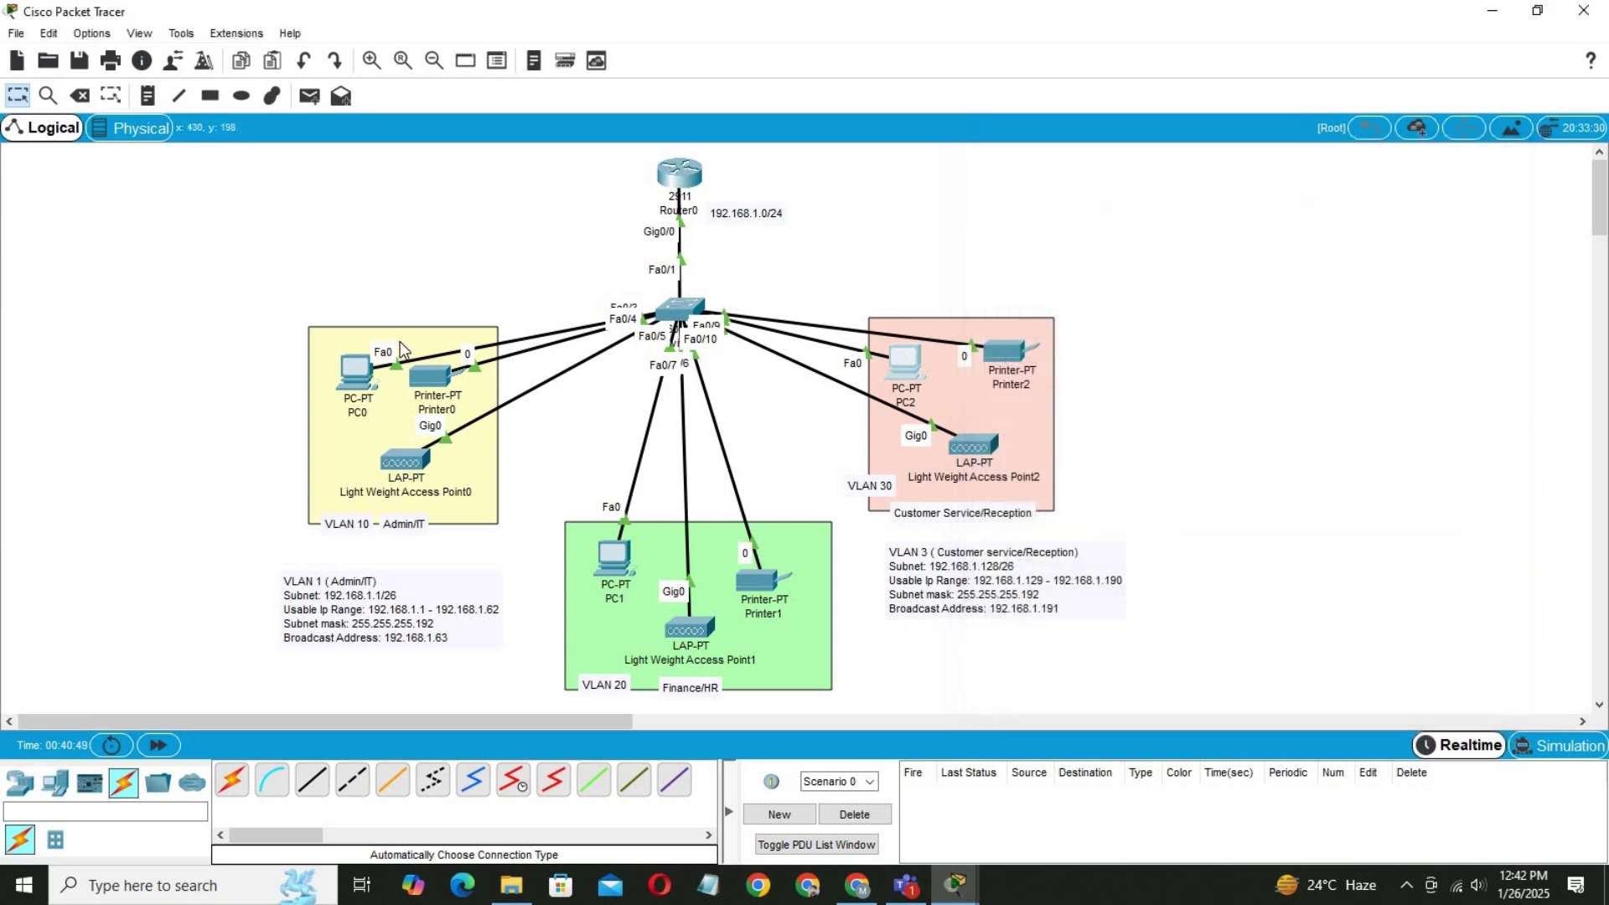
From PC0's Command Prompt, ping PC2 at 192.168.1.131.
{"action": "left_click", "coordinate": [358, 373]}
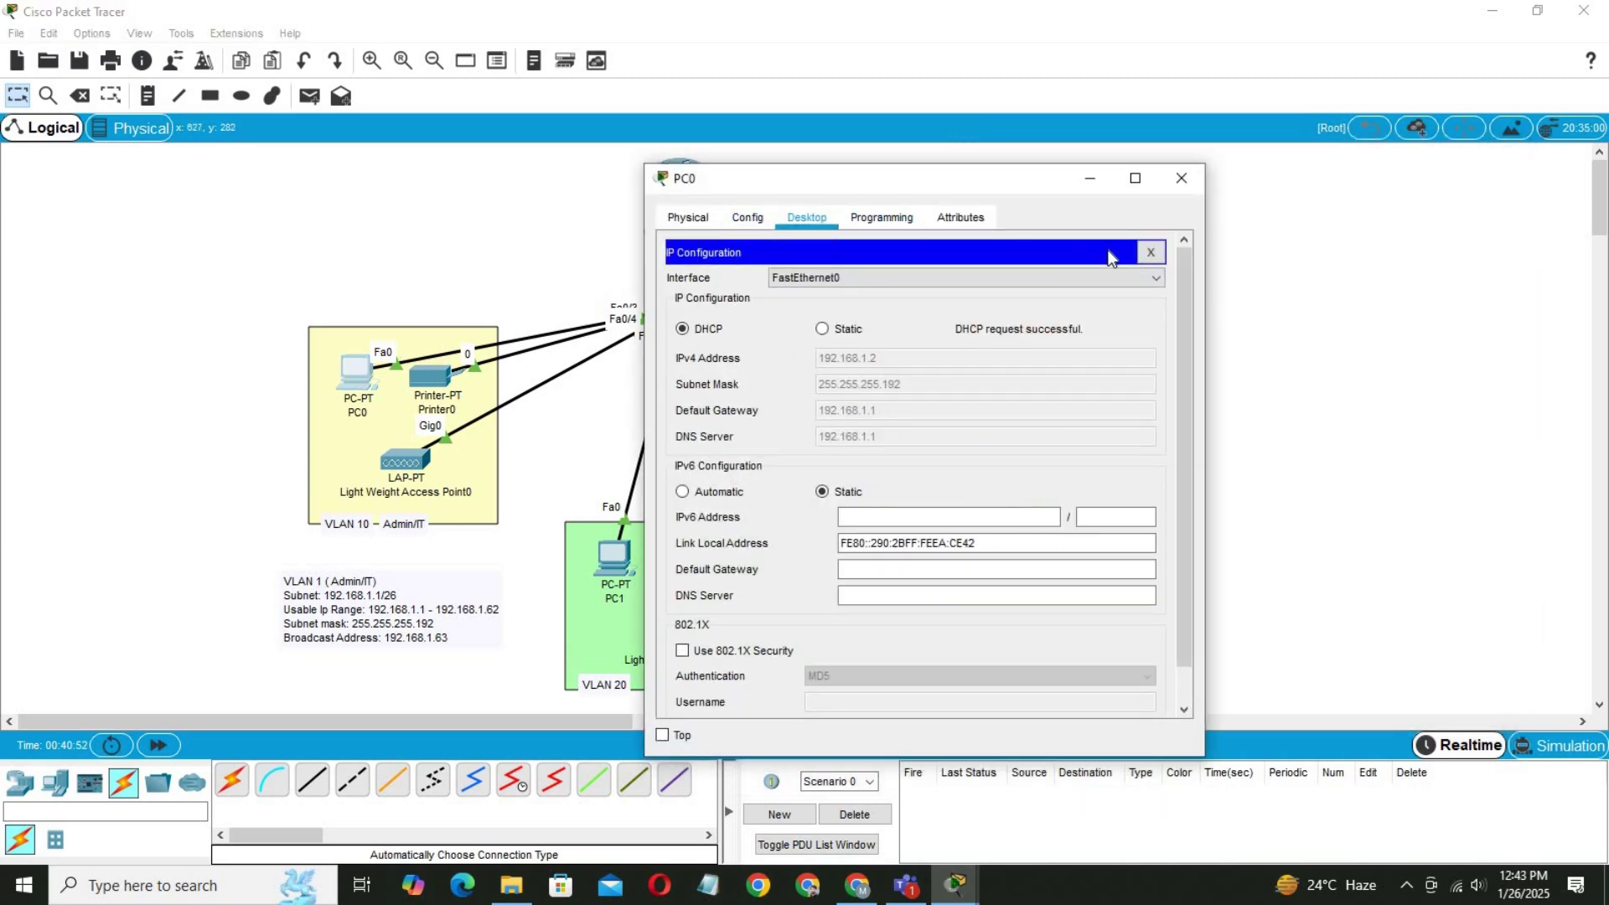
{"action": "left_click", "coordinate": [1150, 252]}
{"action": "left_click", "coordinate": [1063, 313]}
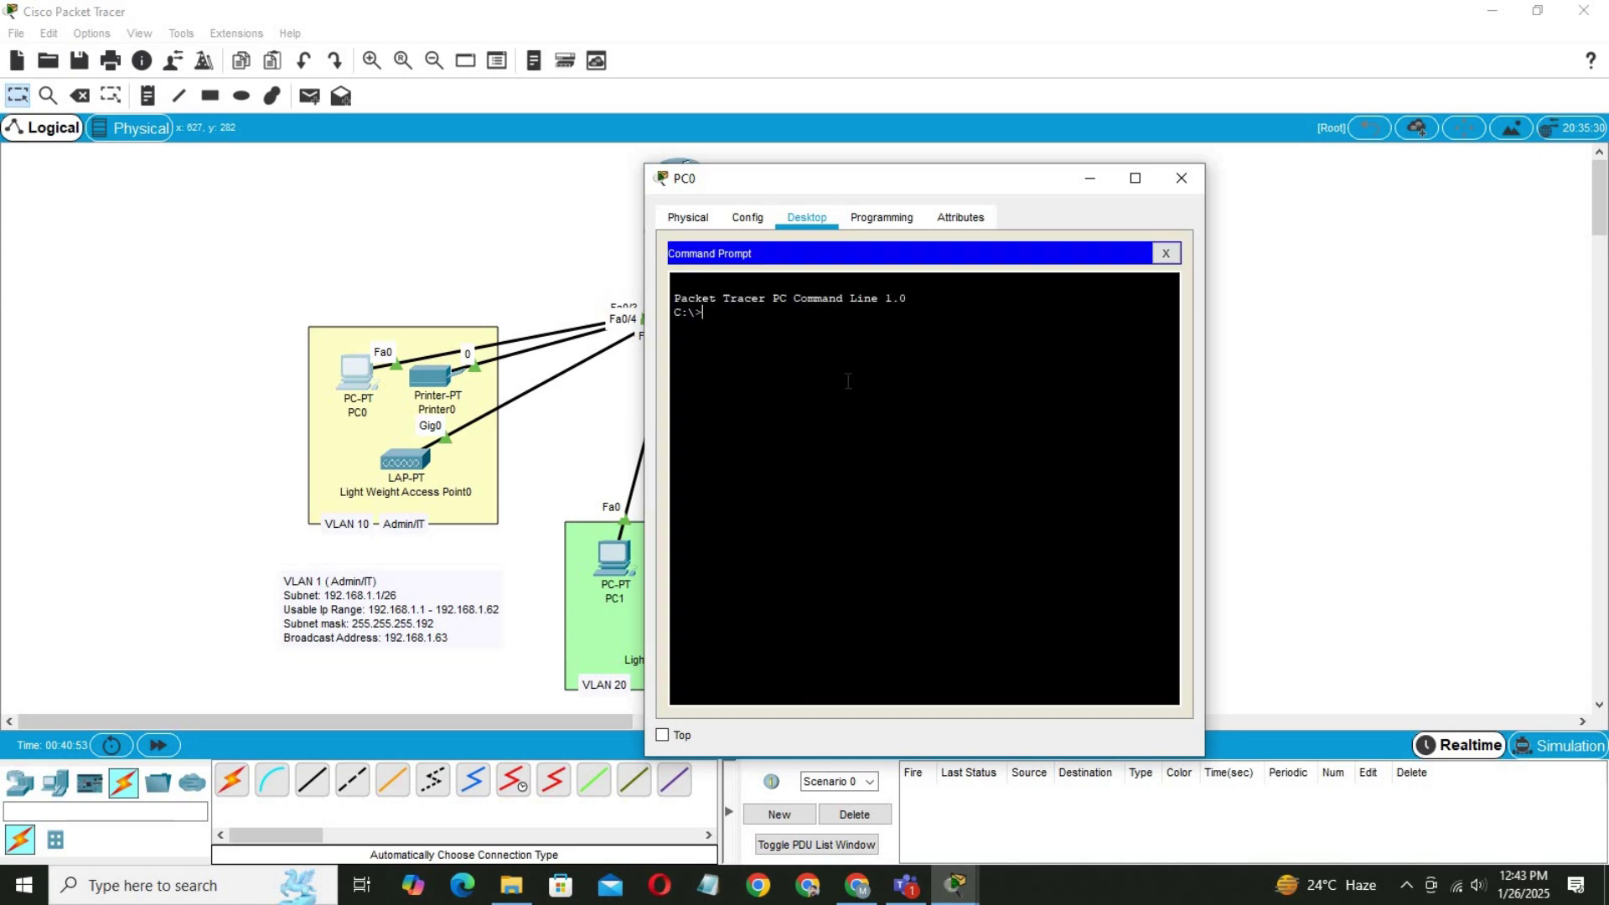
{"action": "type", "text": "ping 192.168.1.131"}
{"action": "key", "text": "Return"}
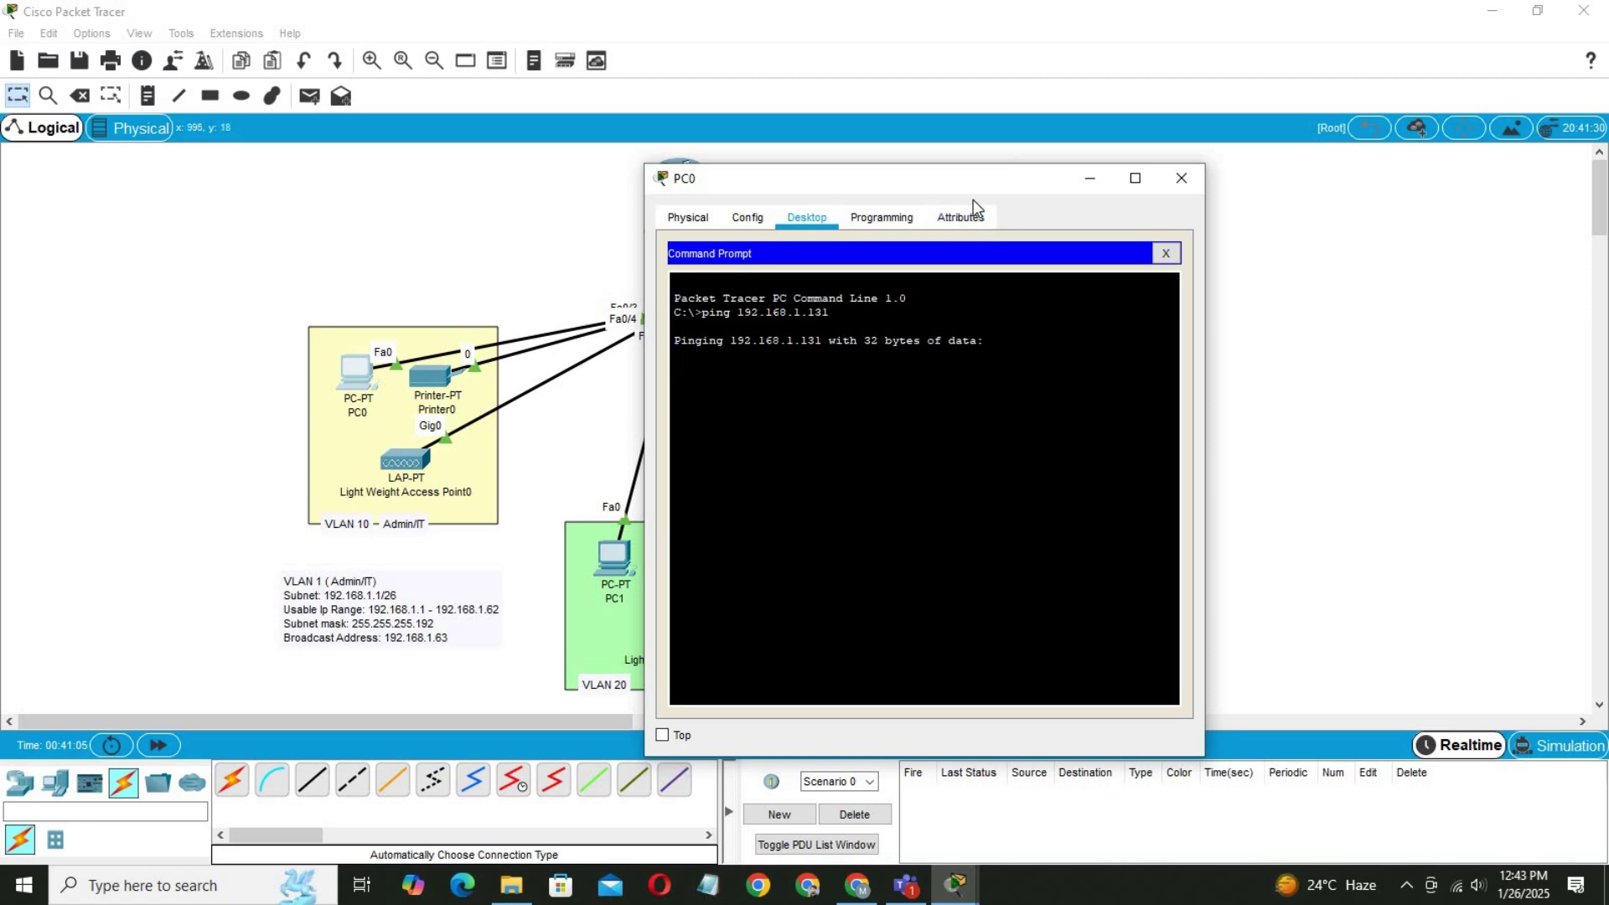
Review the 3-of-4 ping replies, then bring the full topology back into view.
{"action": "left_click_drag", "start_coordinate": [919, 181], "coordinate": [652, 161]}
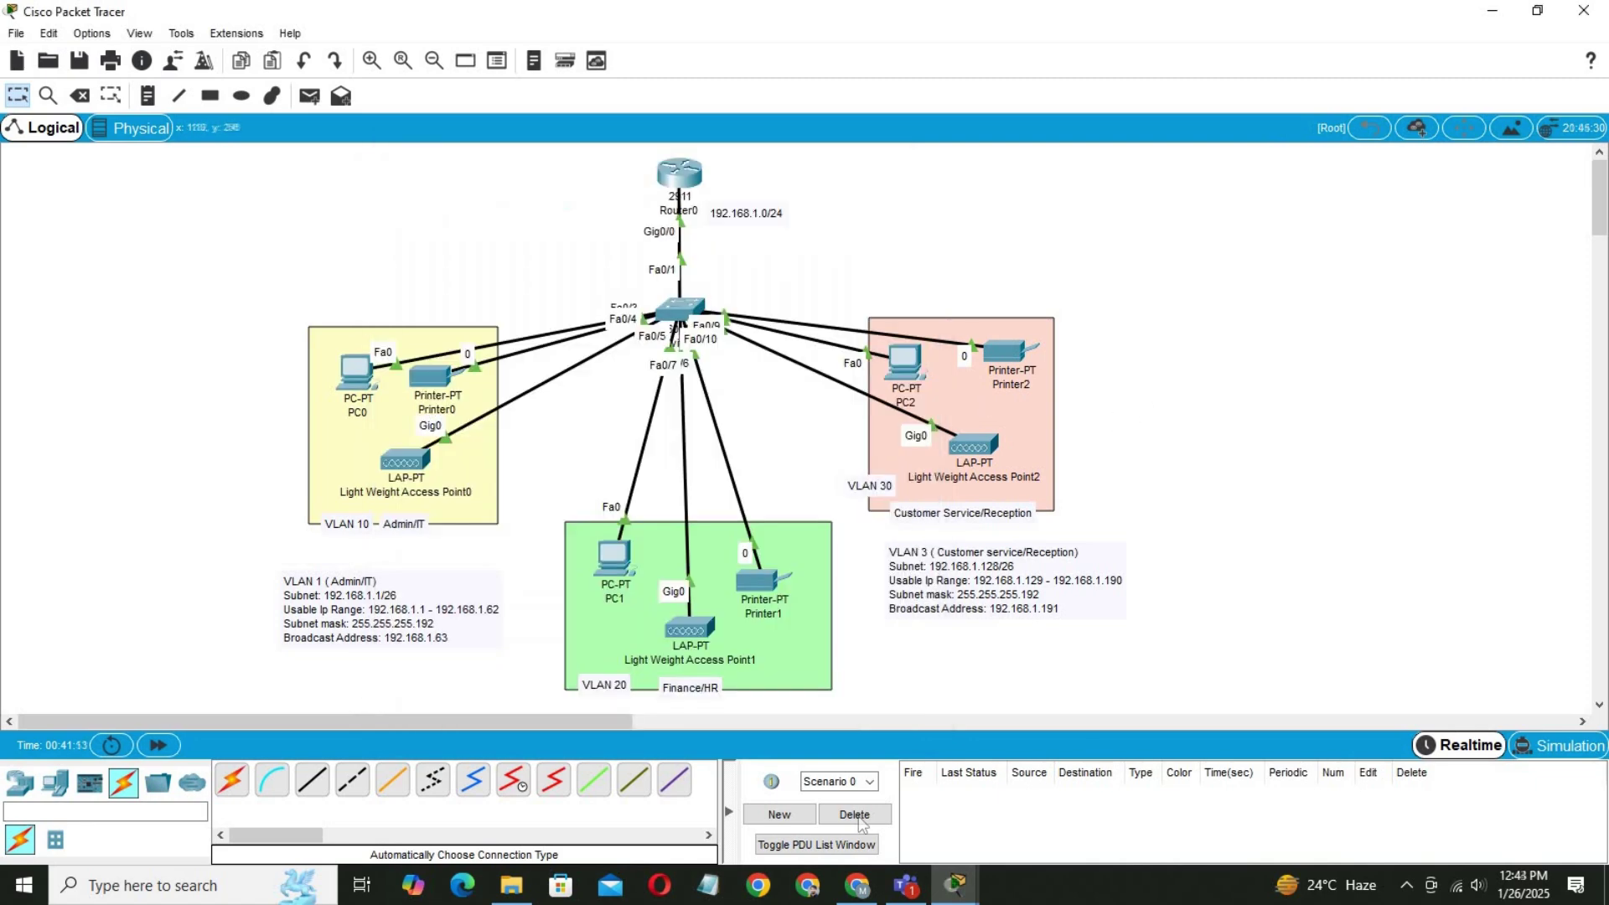
{"action": "key", "text": "alt+Tab"}
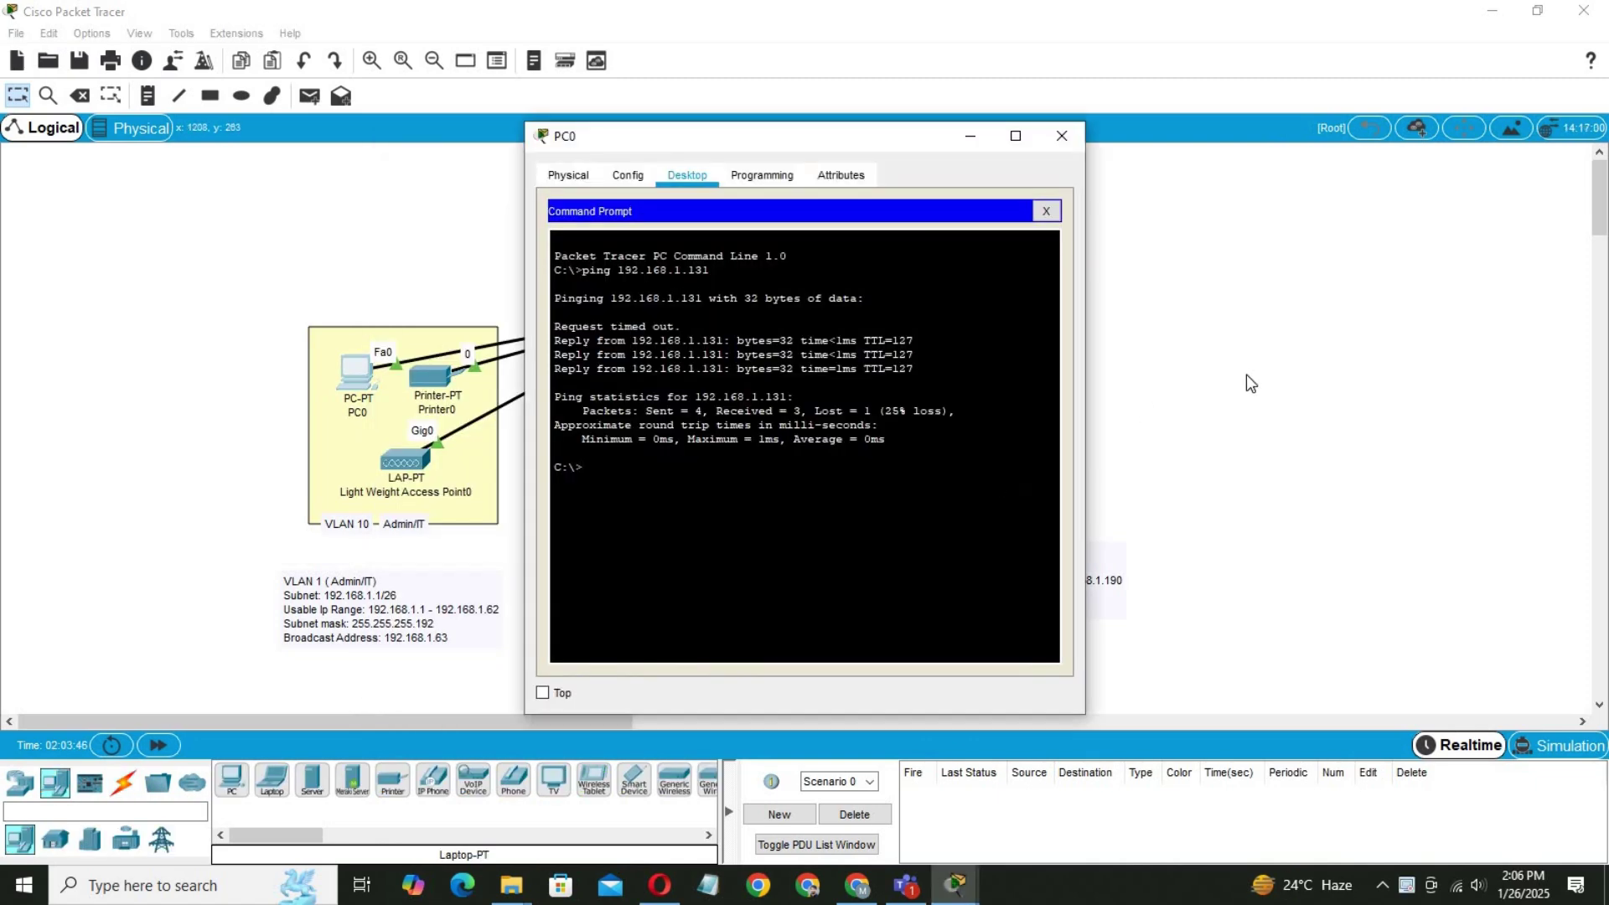
{"action": "left_click", "coordinate": [1265, 411]}
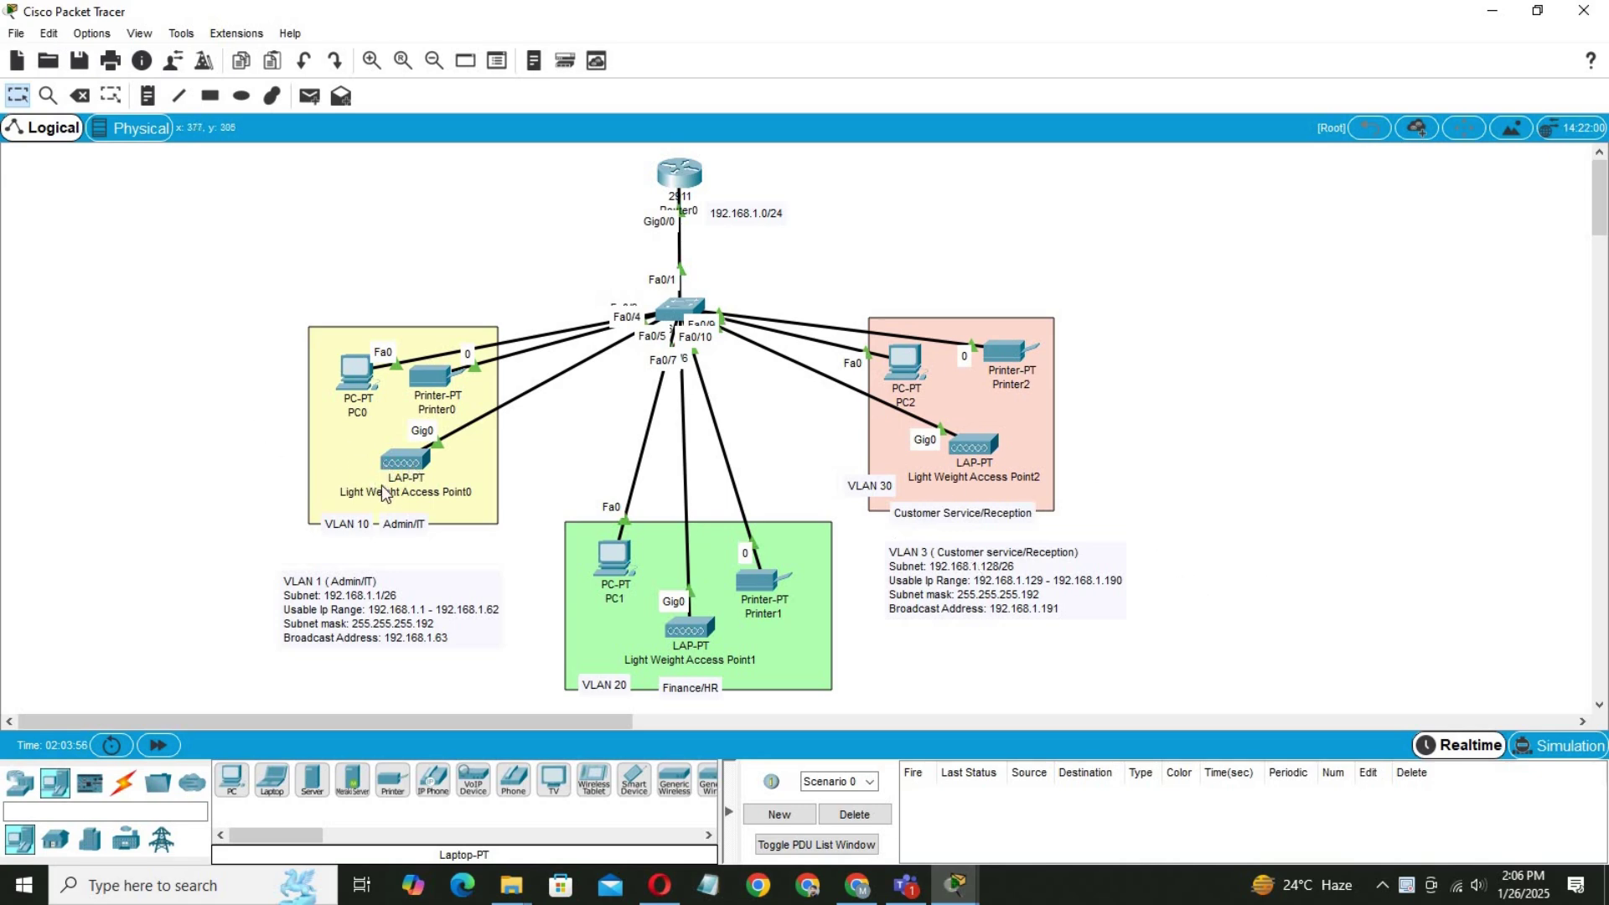
Inspect Light Weight Access Point0's configuration and nudge it slightly left.
{"action": "left_click", "coordinate": [409, 466]}
{"action": "left_click", "coordinate": [627, 209]}
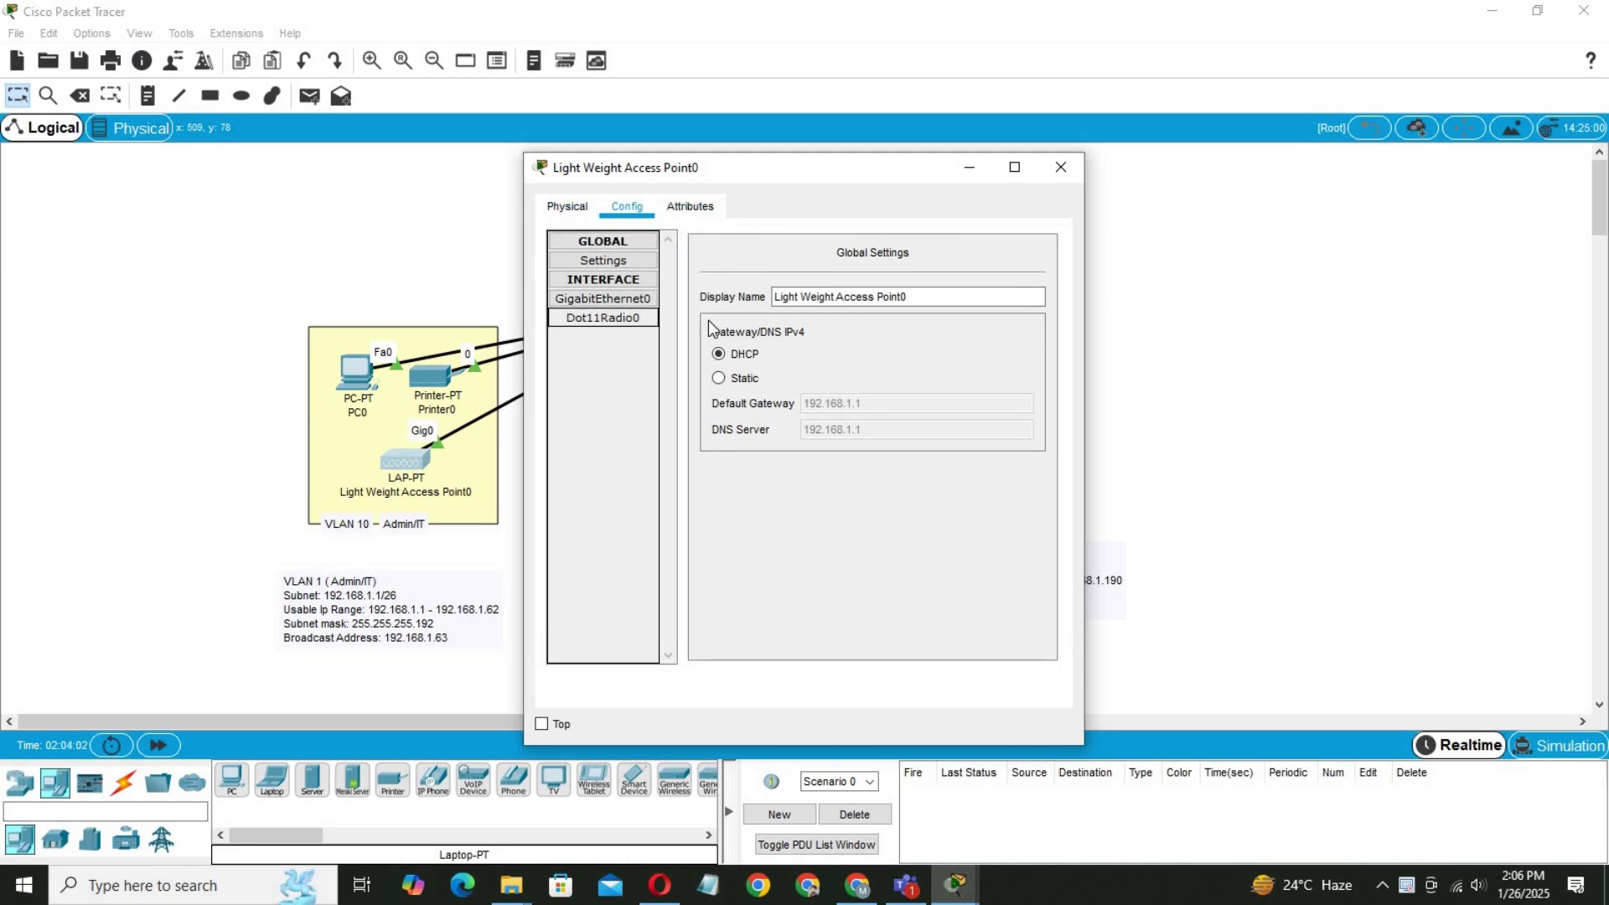
{"action": "left_click", "coordinate": [1061, 167]}
{"action": "mouse_move", "coordinate": [409, 459]}
{"action": "left_mouse_down"}
{"action": "mouse_move", "coordinate": [219, 463]}
{"action": "mouse_move", "coordinate": [380, 469]}
{"action": "left_mouse_up"}
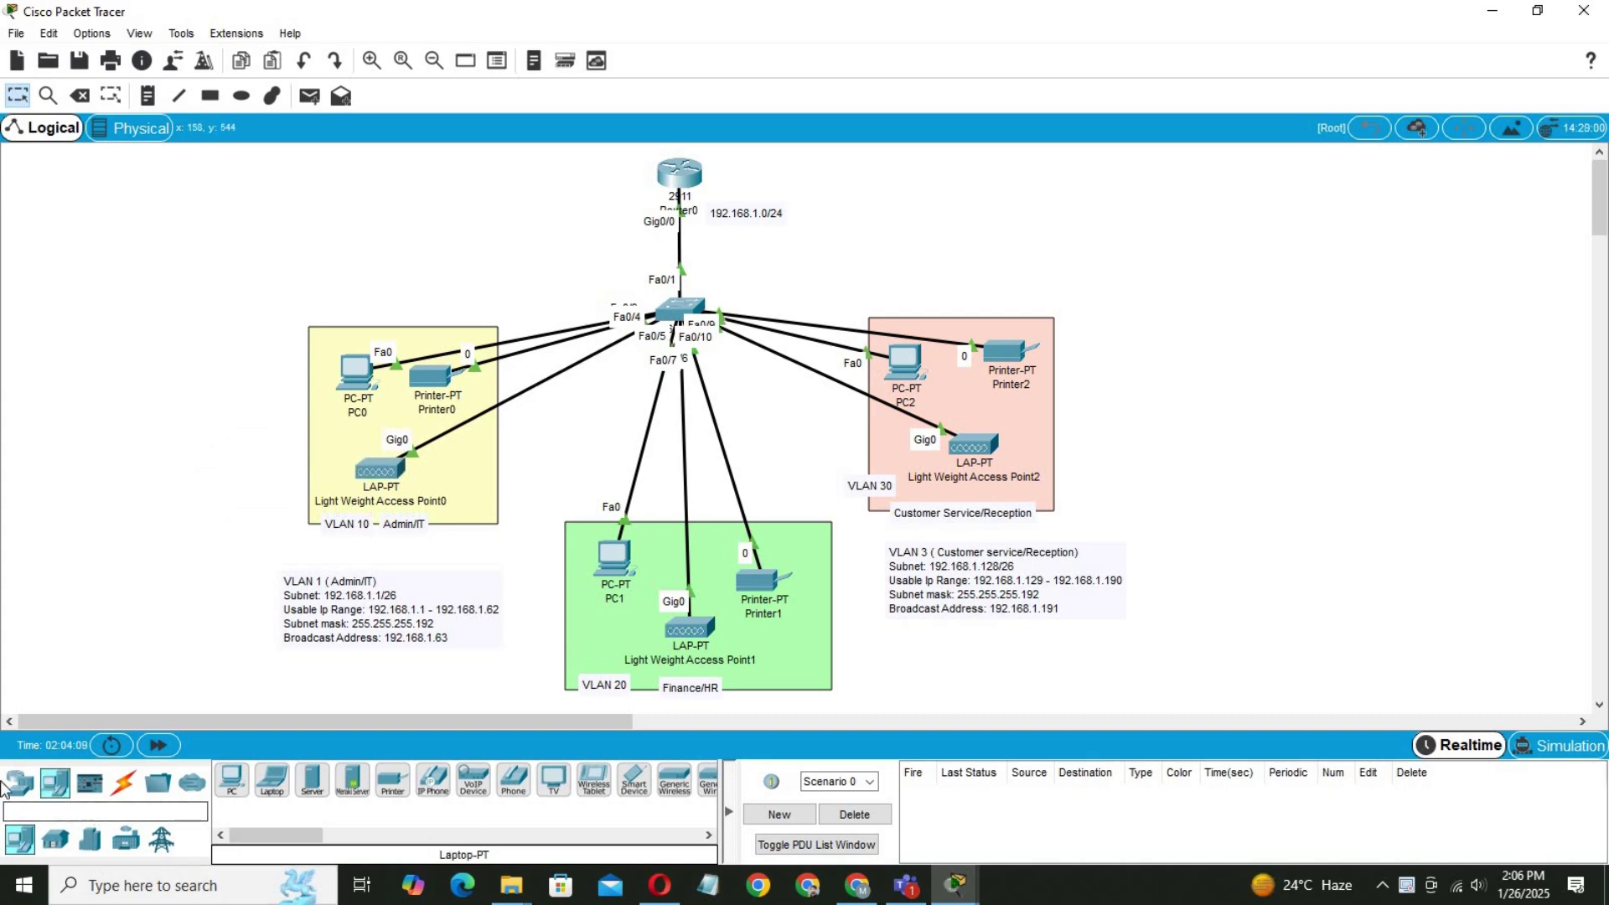
Place three AccessPoint-PT devices (Access Point1–3) from Wireless Devices around the canvas.
{"action": "left_click", "coordinate": [19, 781]}
{"action": "left_click", "coordinate": [127, 841]}
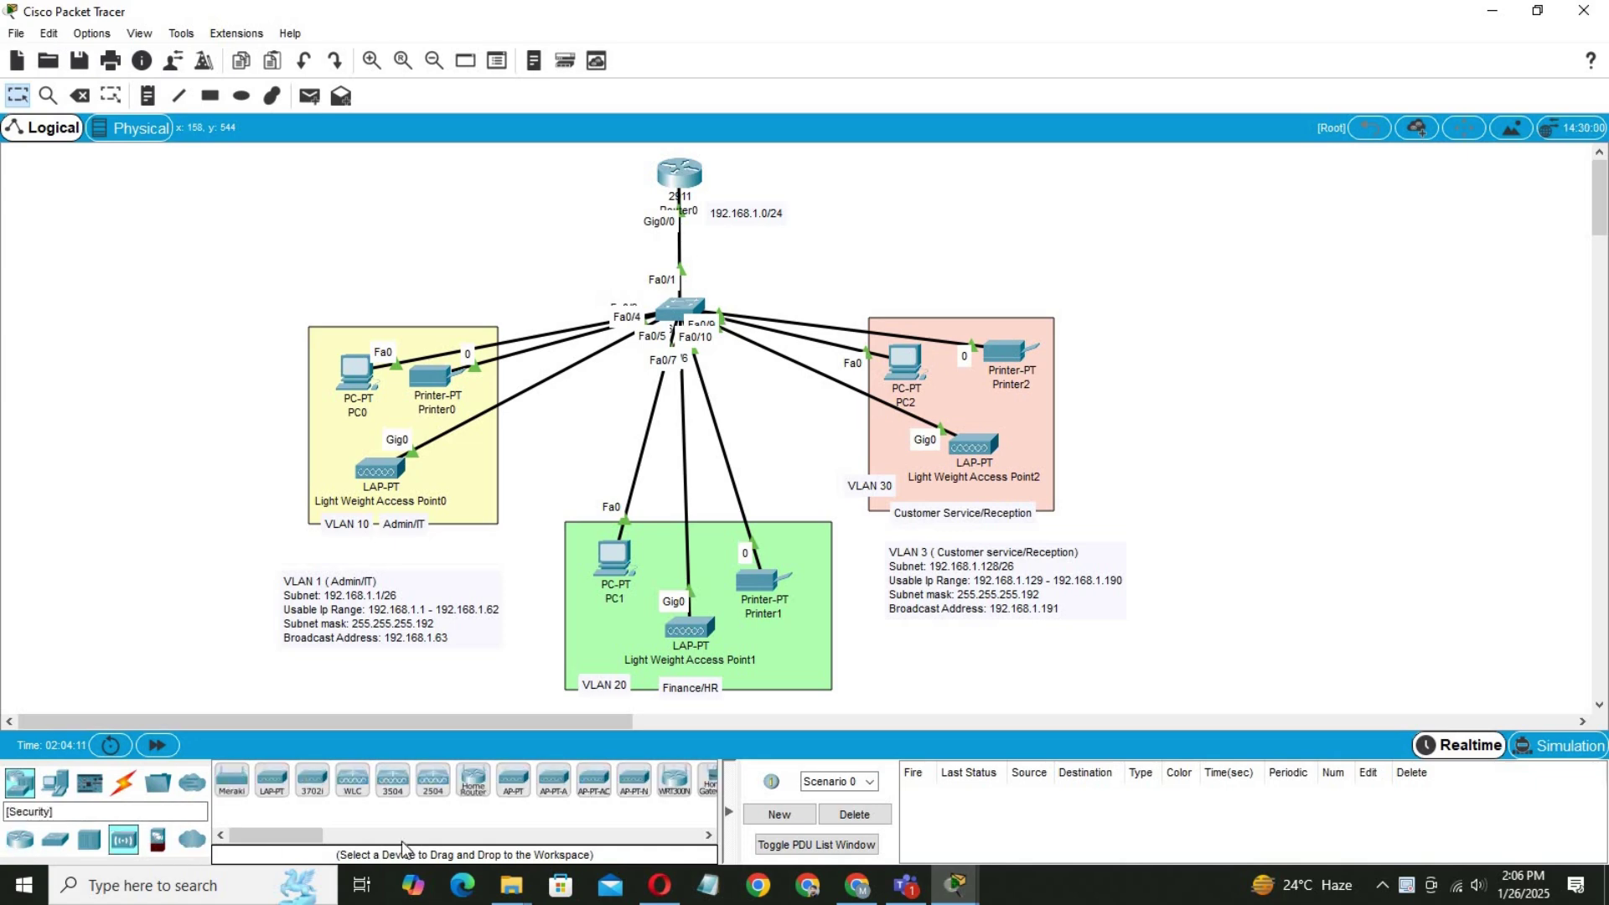
{"action": "left_click", "coordinate": [517, 790]}
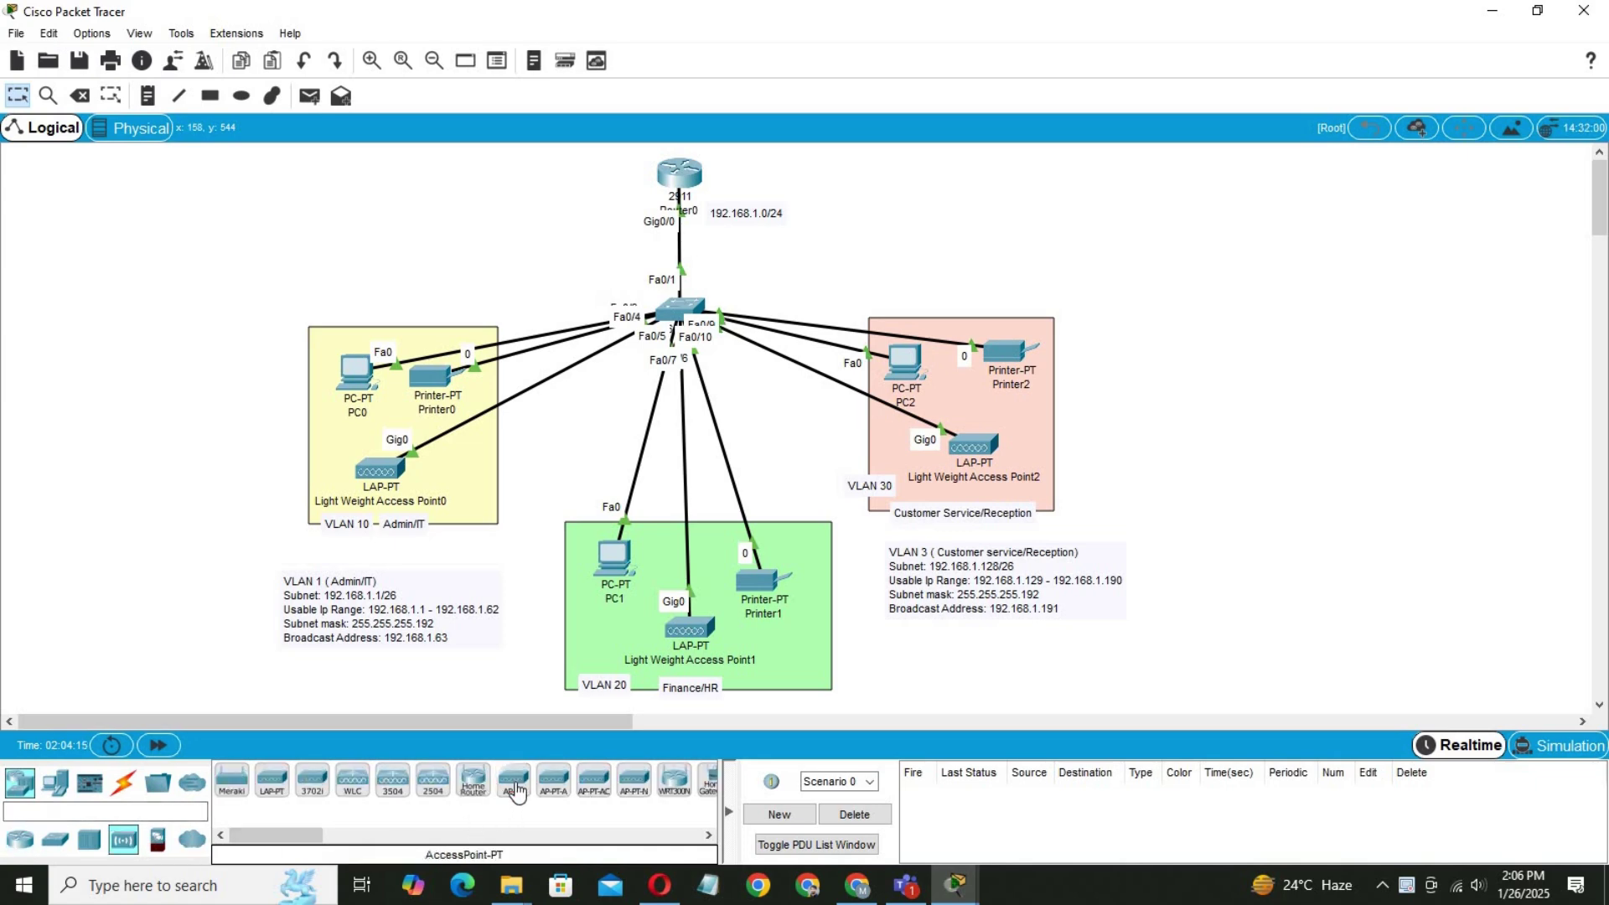
{"action": "left_click", "coordinate": [42, 415]}
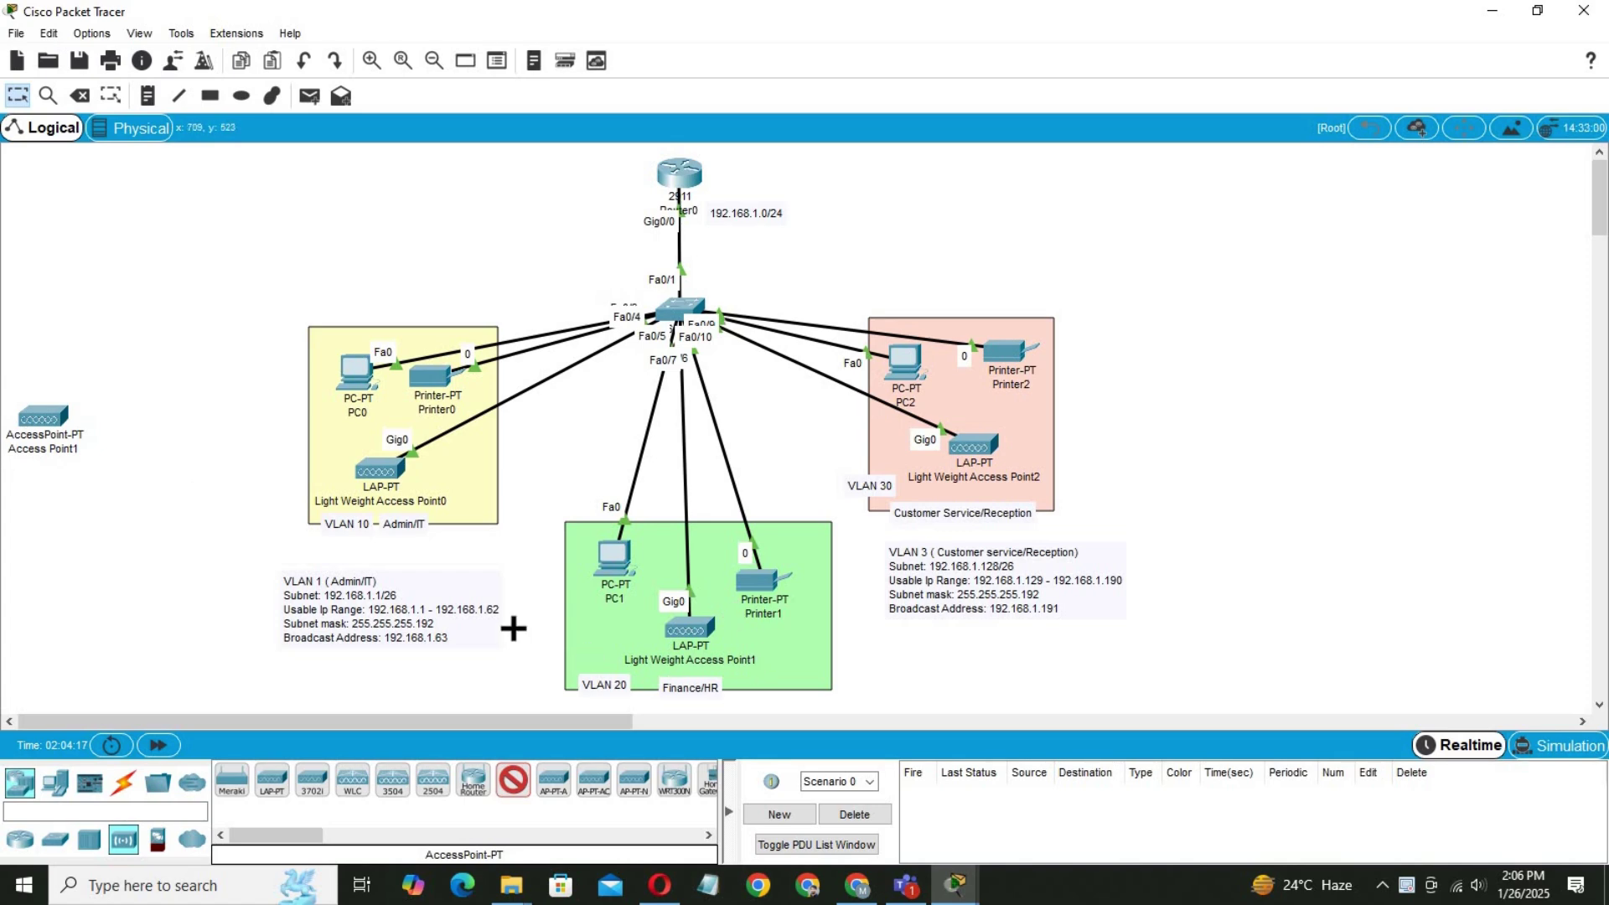
{"action": "left_click", "coordinate": [877, 663]}
{"action": "left_click", "coordinate": [1151, 411]}
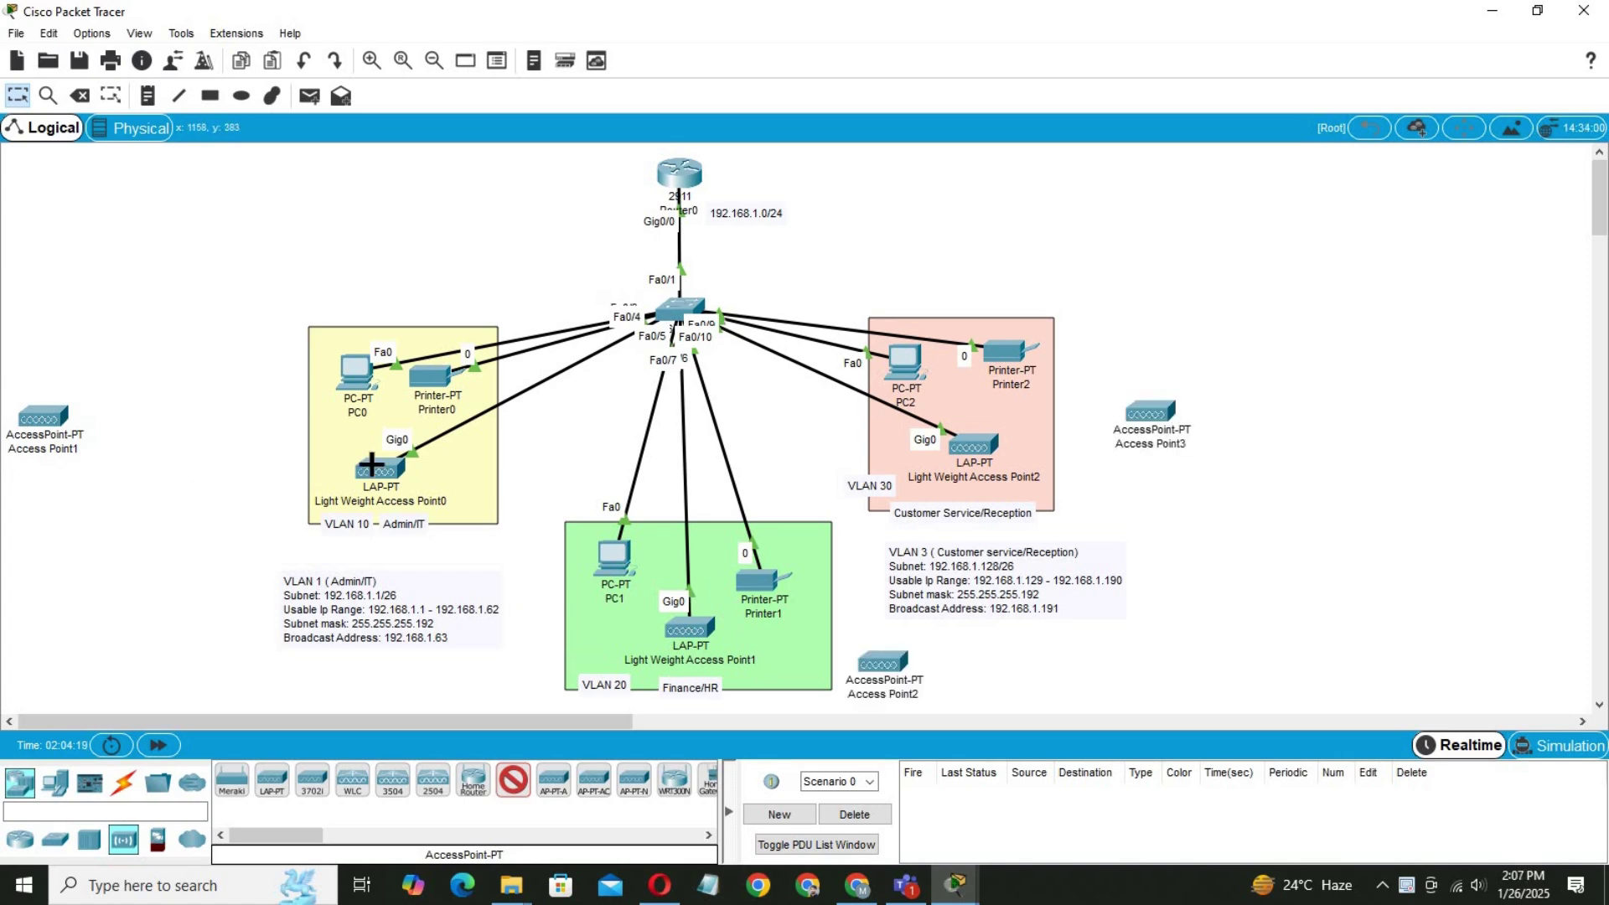
{"action": "left_click", "coordinate": [17, 94]}
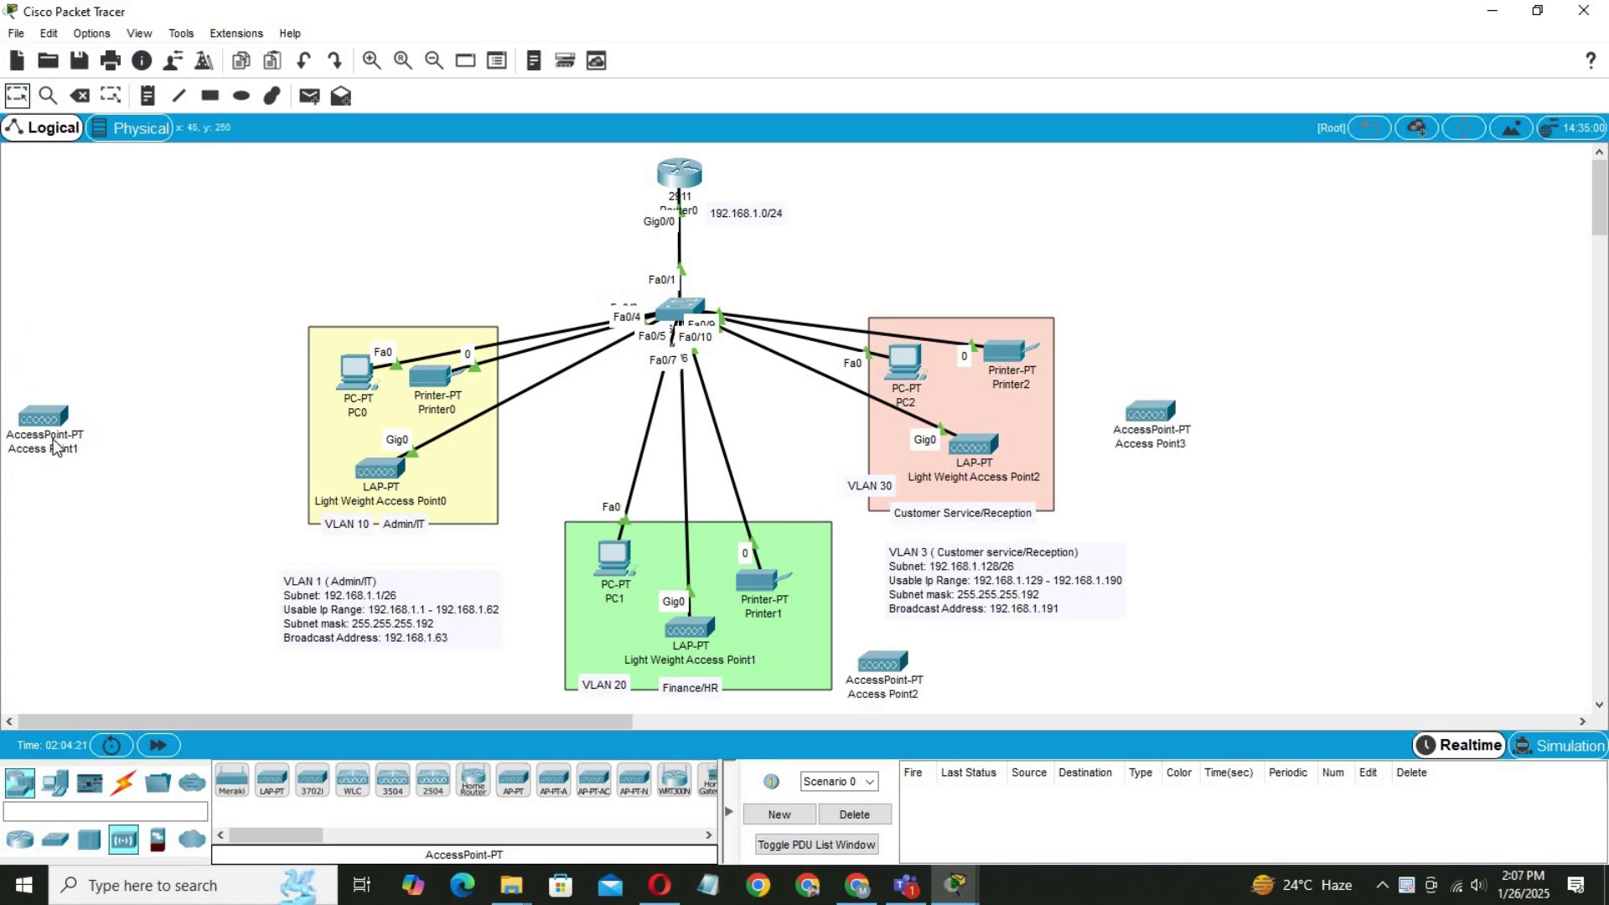
Move each lightweight access point's switch cable onto Access Point1, Access Point2 and Access Point3.
{"action": "left_click_drag", "start_coordinate": [50, 417], "coordinate": [208, 431]}
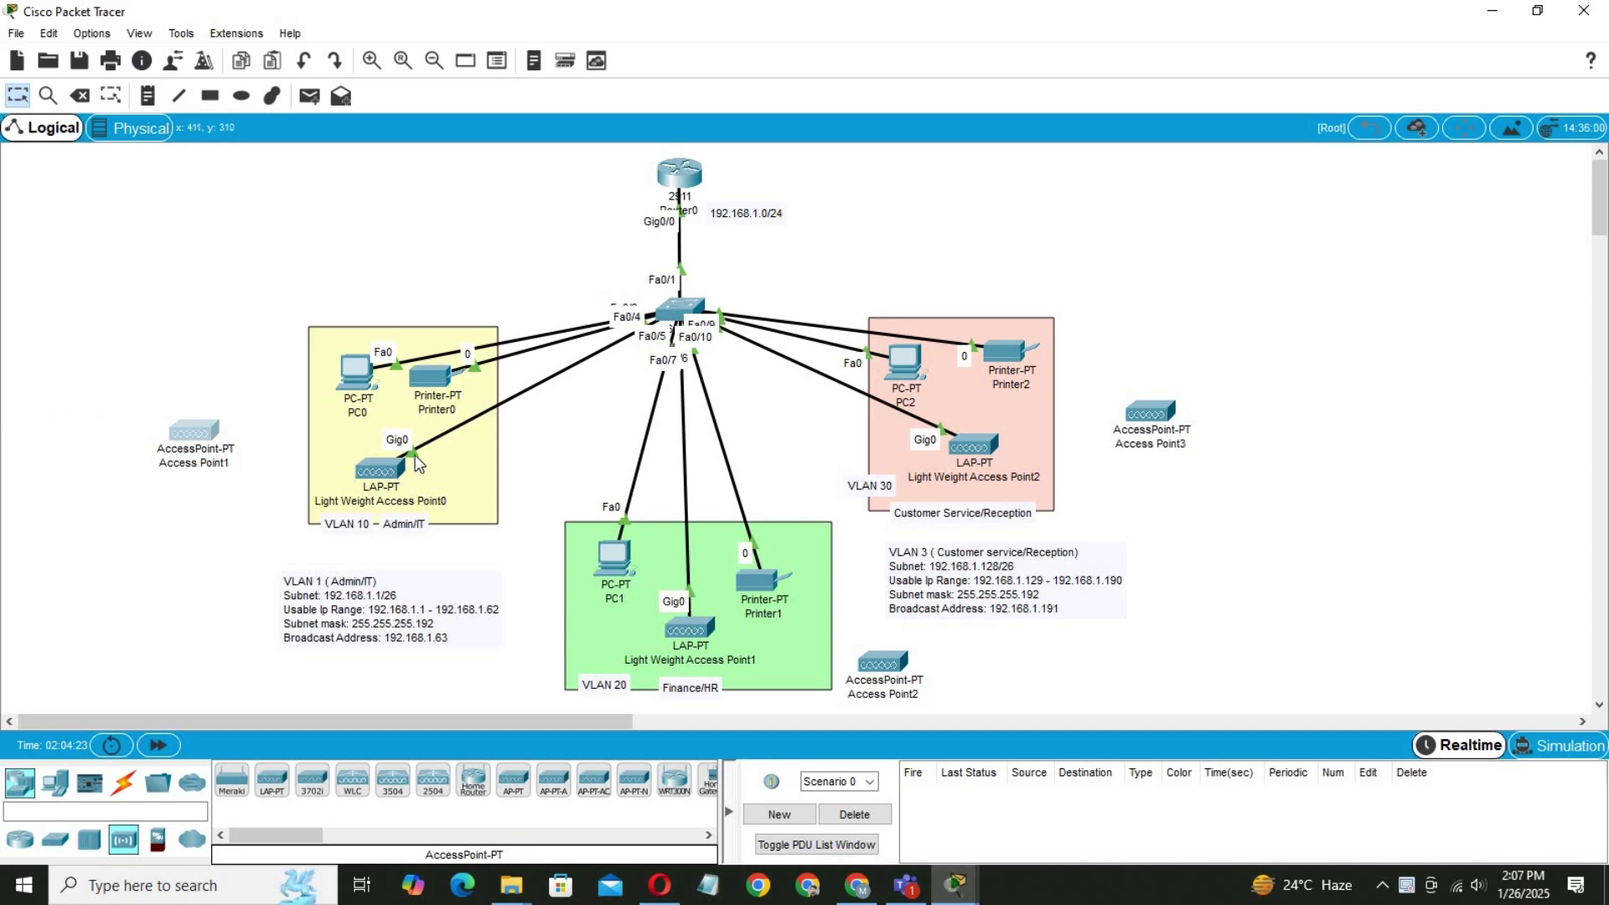
{"action": "left_click", "coordinate": [414, 454]}
{"action": "left_click", "coordinate": [207, 430]}
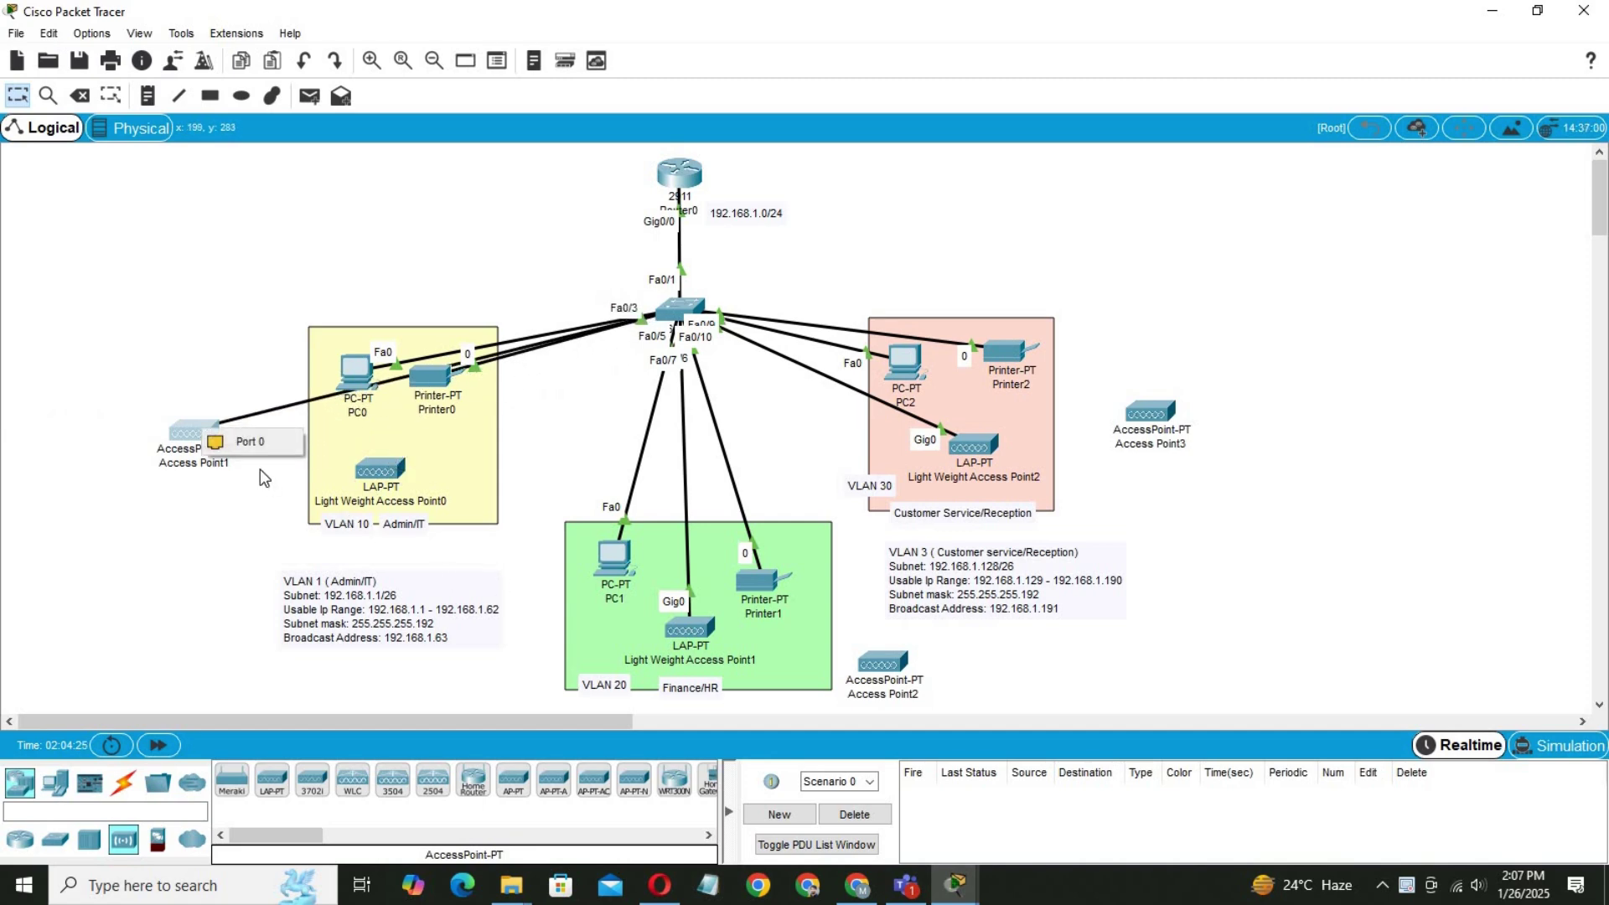
{"action": "left_click", "coordinate": [249, 442]}
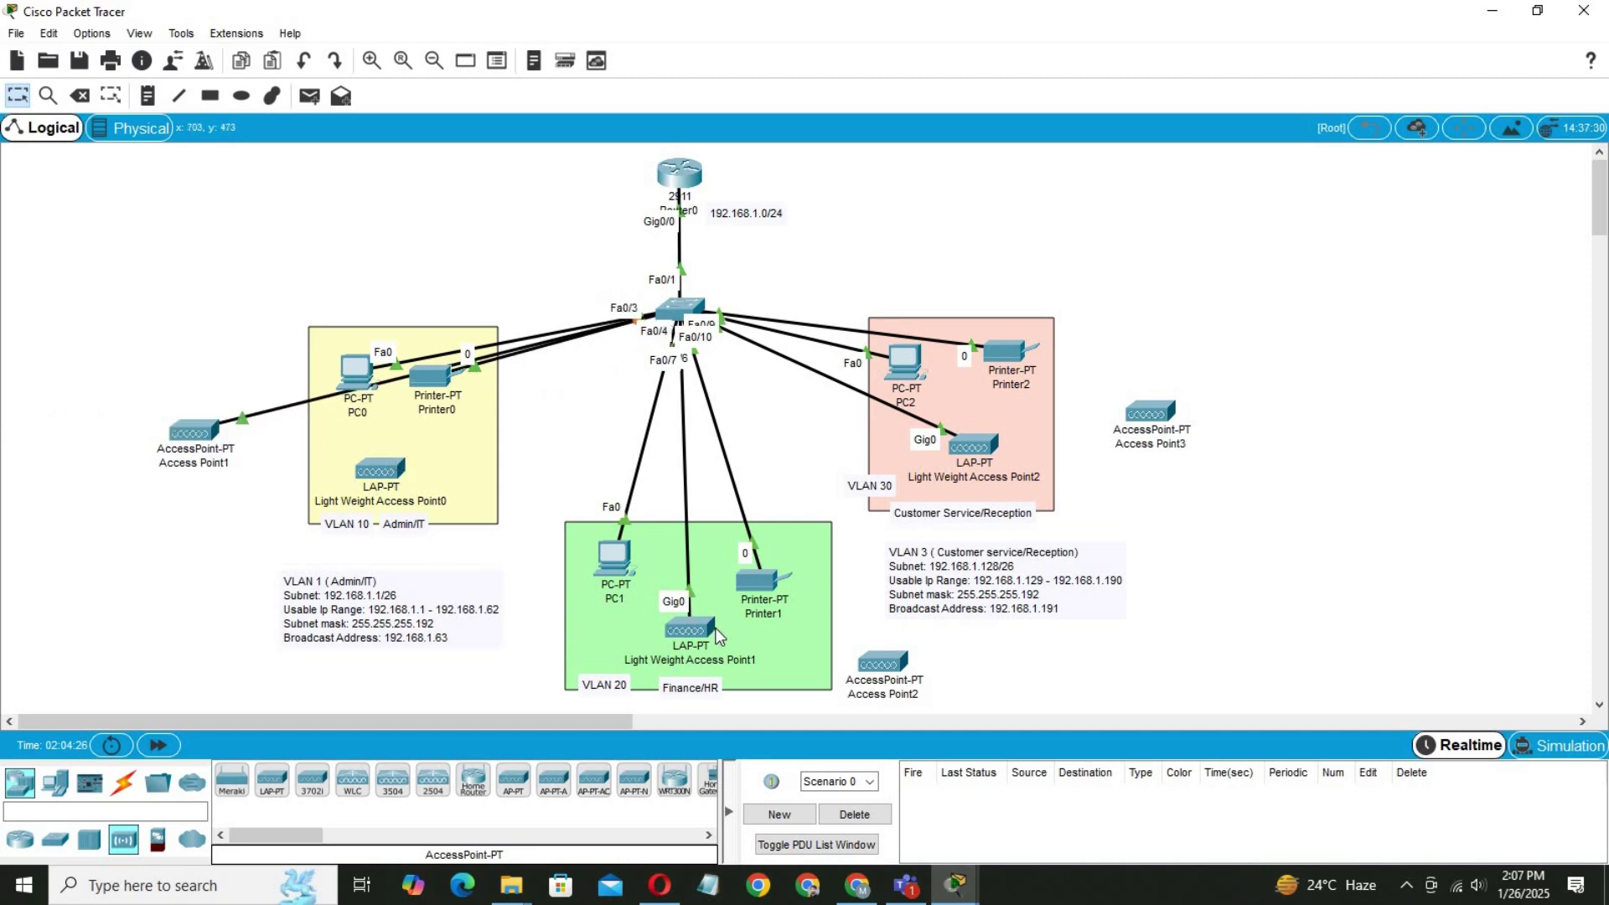
{"action": "left_click", "coordinate": [691, 590]}
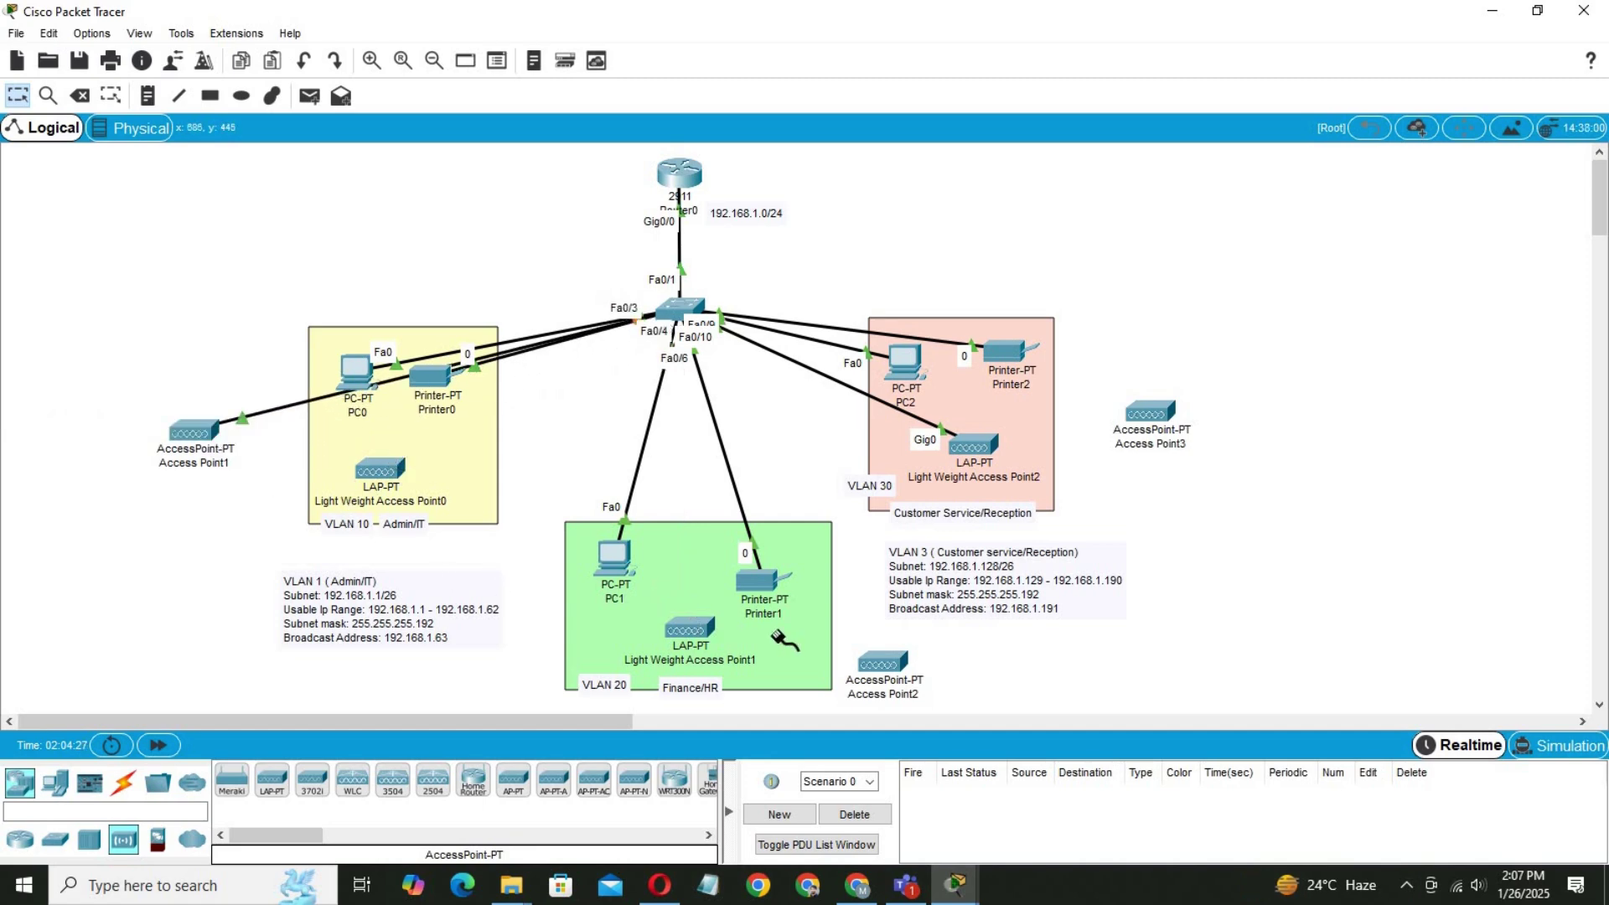
{"action": "left_click", "coordinate": [890, 657]}
{"action": "left_click", "coordinate": [959, 670]}
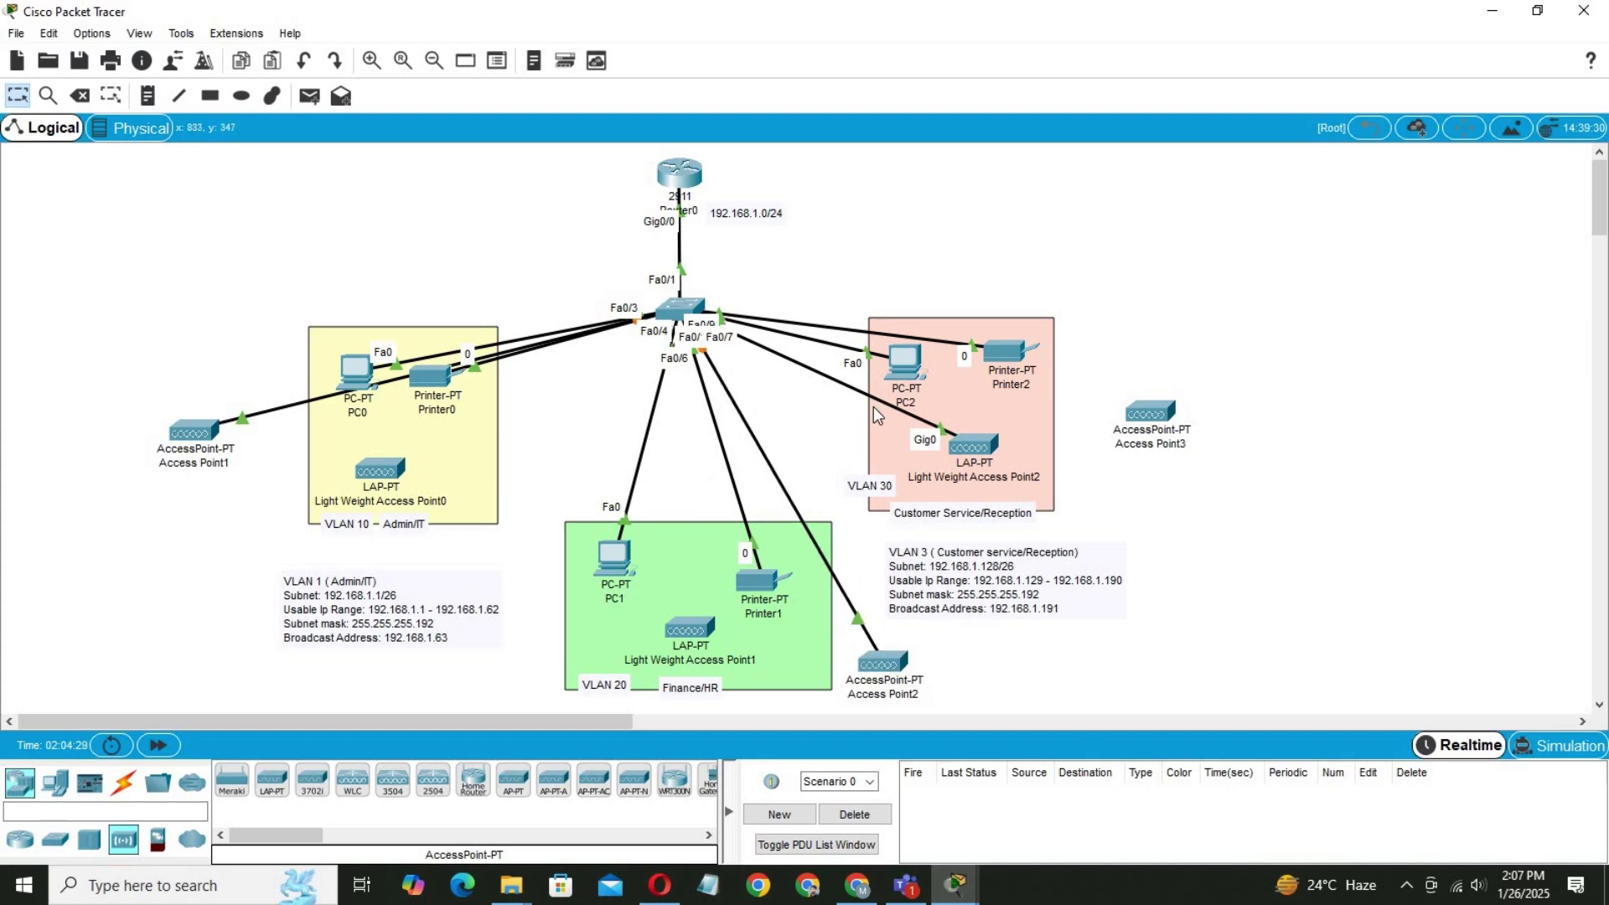
{"action": "left_click", "coordinate": [943, 430]}
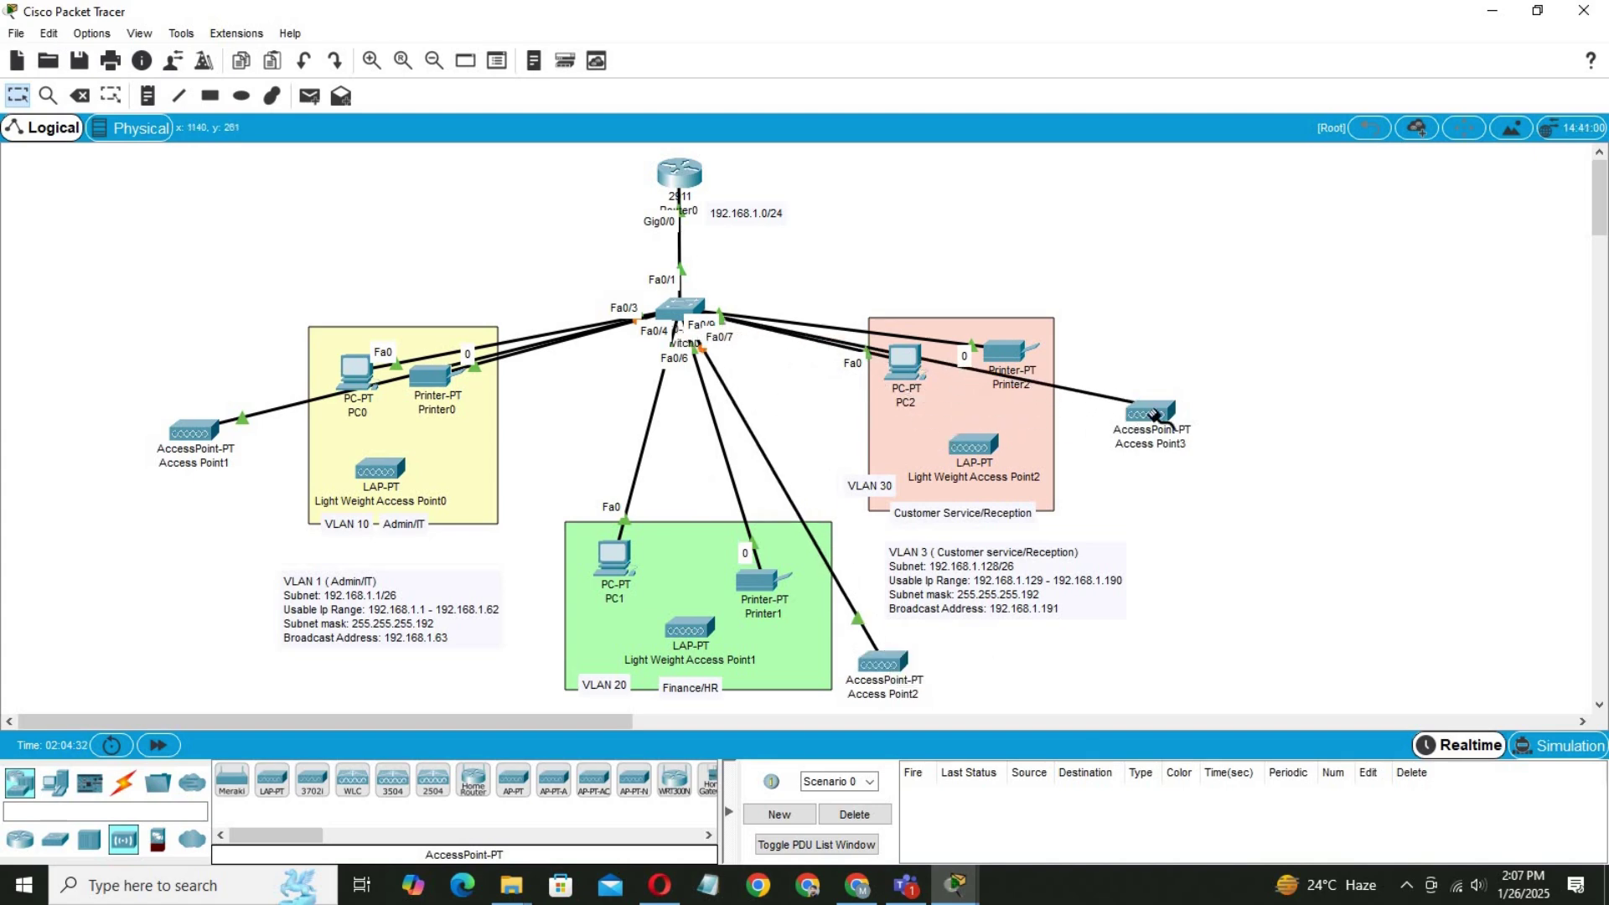
{"action": "left_click", "coordinate": [1154, 414]}
{"action": "left_click", "coordinate": [1186, 429]}
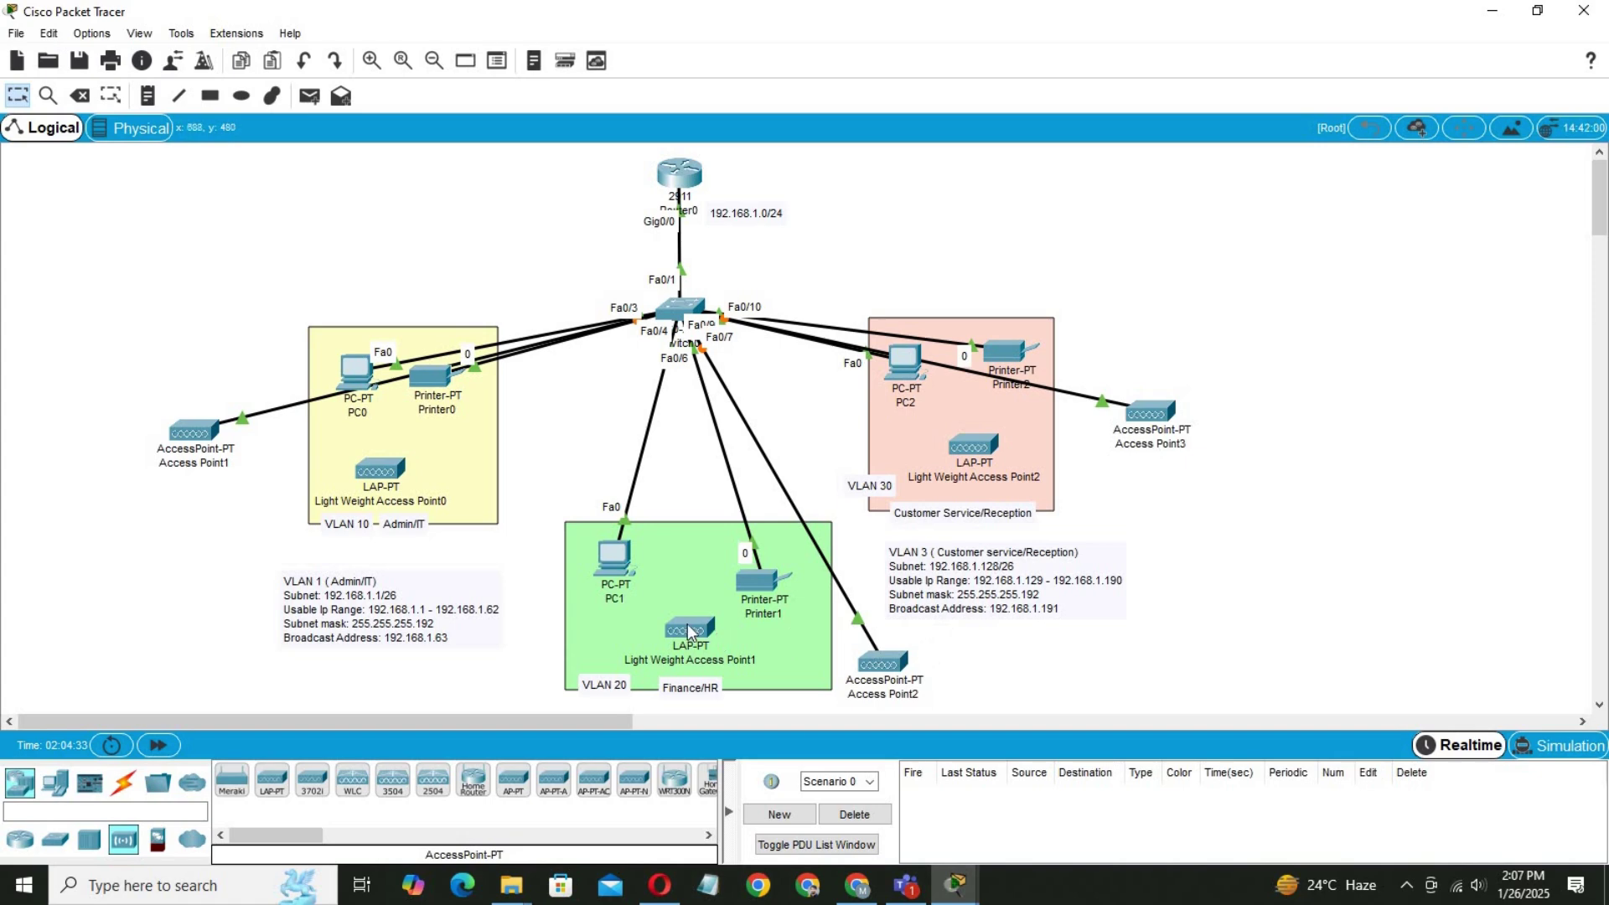
Move the lightweight access points to the top and set Access Points 1–3 inside VLAN 10, 20, 30 boxes.
{"action": "left_click_drag", "start_coordinate": [688, 630], "coordinate": [109, 228]}
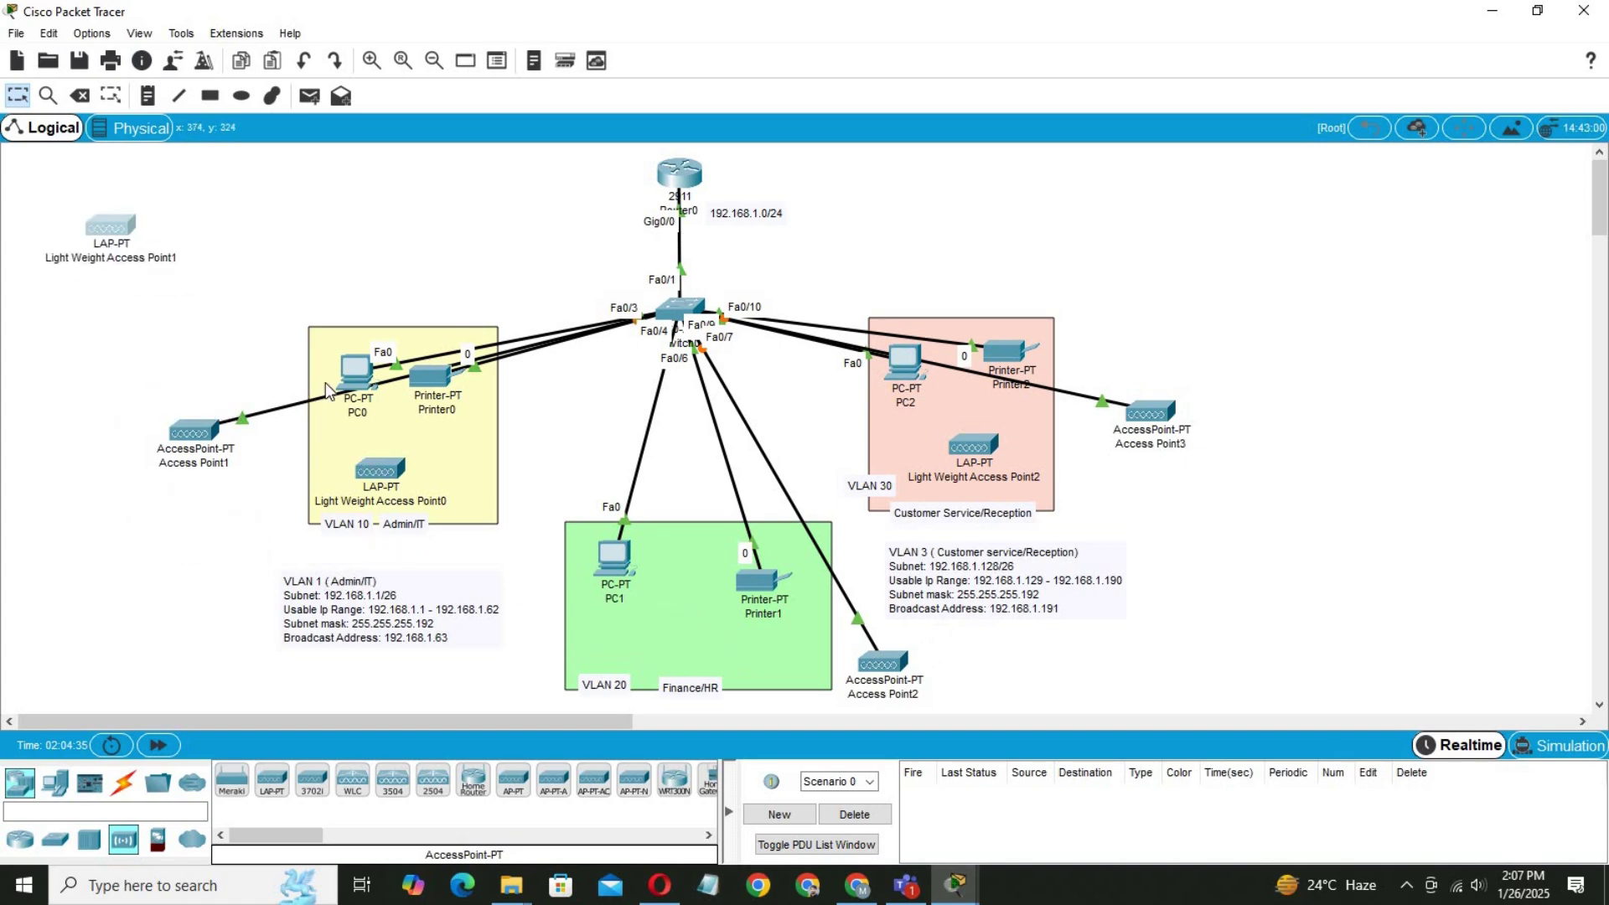
{"action": "left_click_drag", "start_coordinate": [380, 469], "coordinate": [269, 229]}
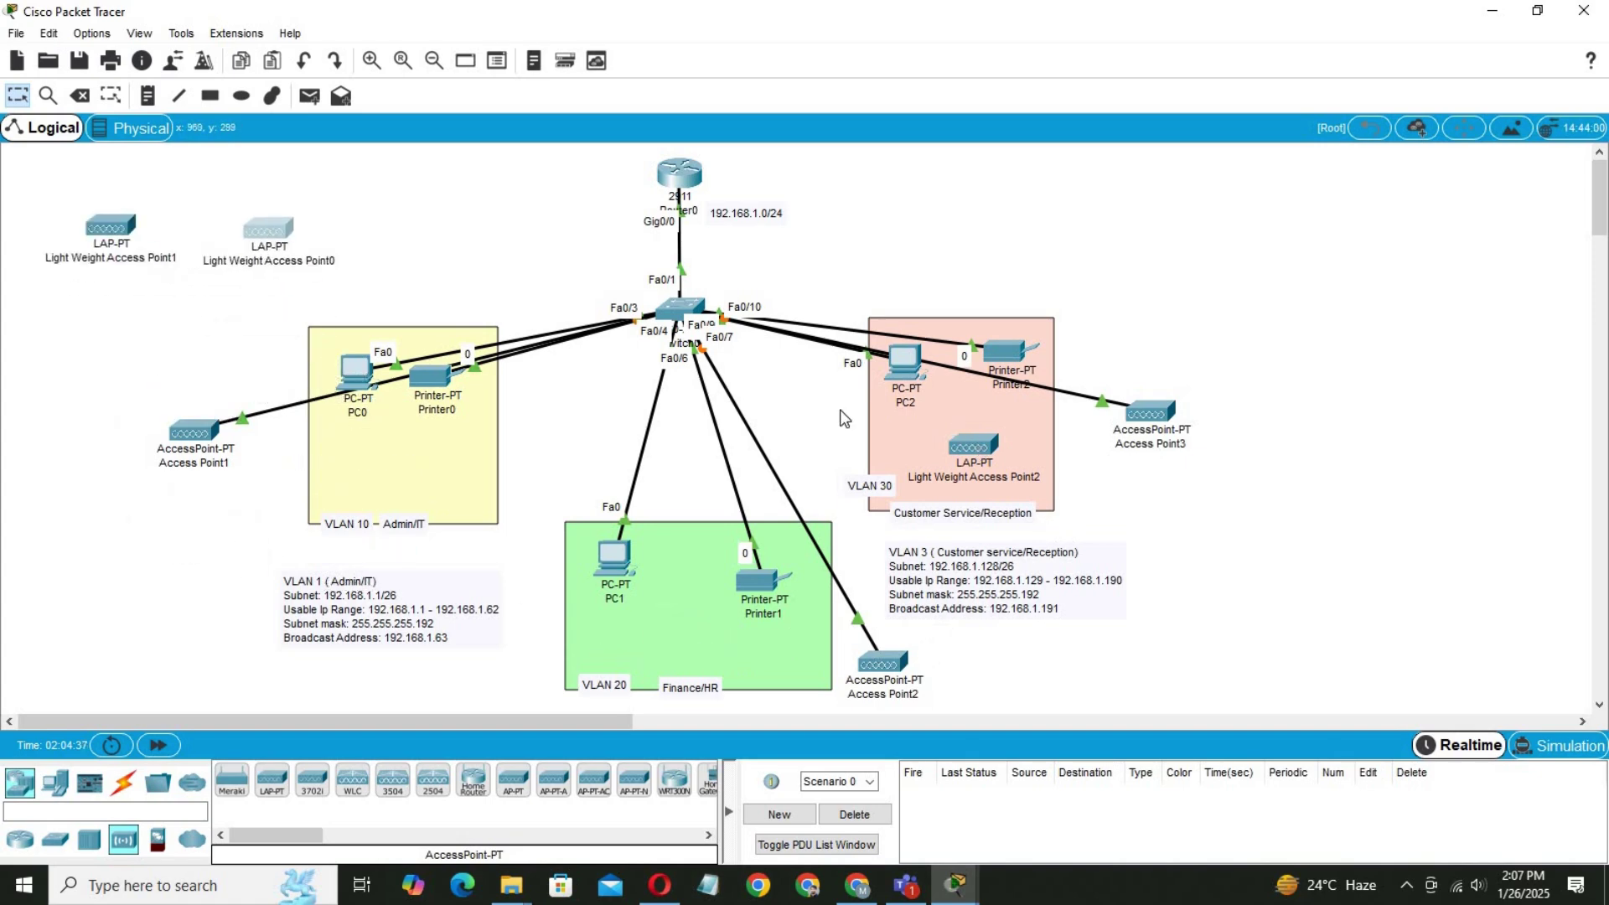
{"action": "left_click_drag", "start_coordinate": [972, 444], "coordinate": [431, 222]}
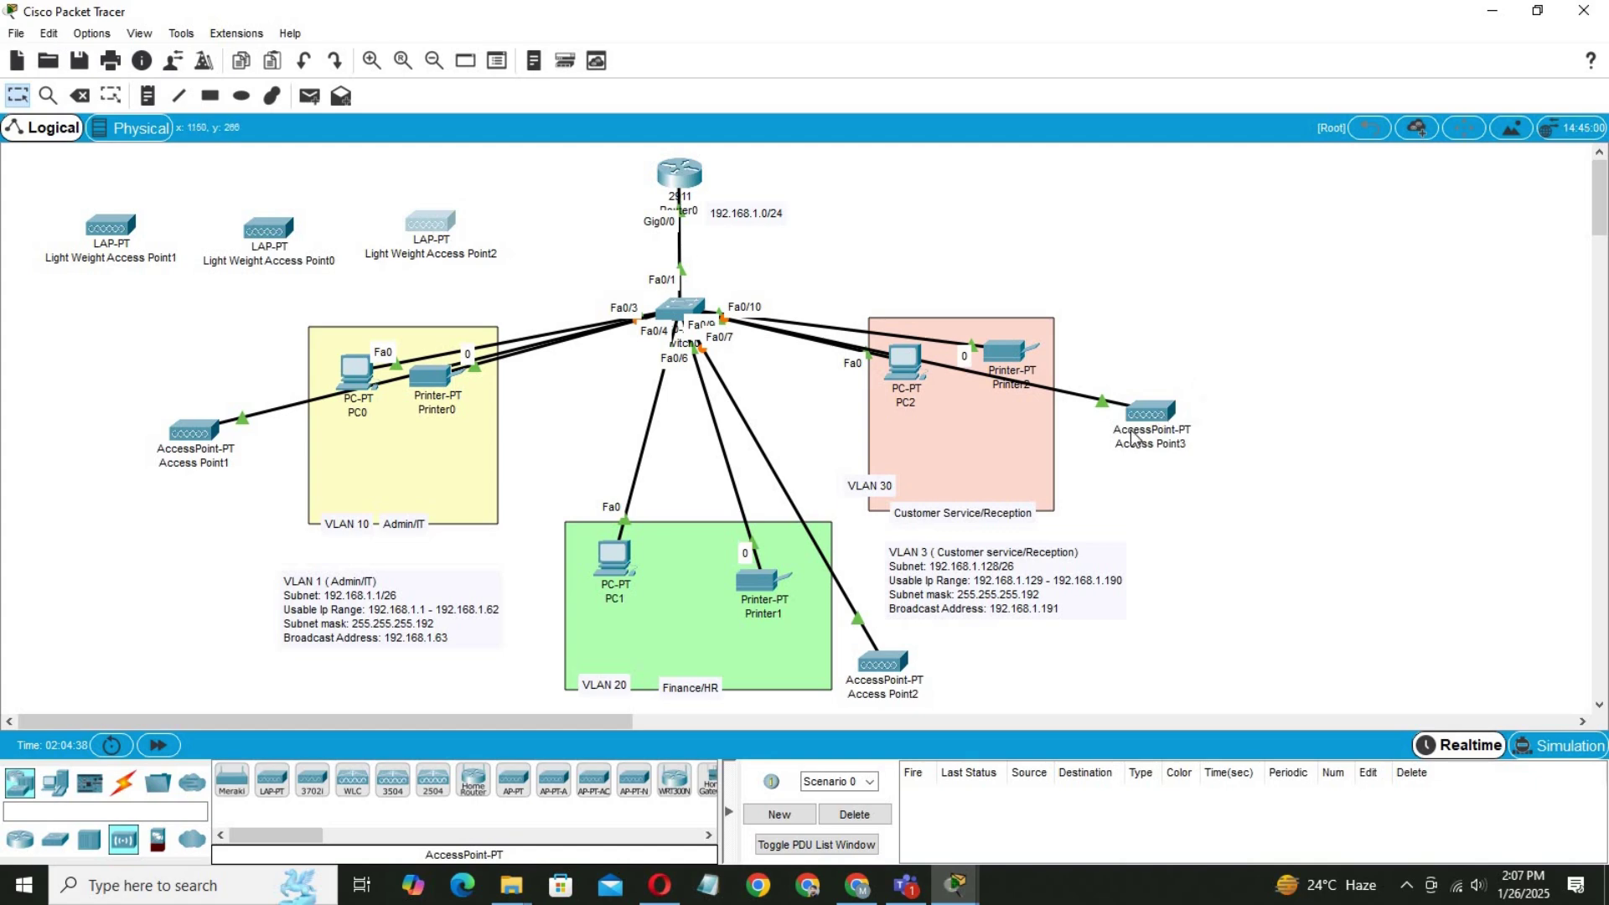
{"action": "left_click_drag", "start_coordinate": [1133, 436], "coordinate": [974, 464]}
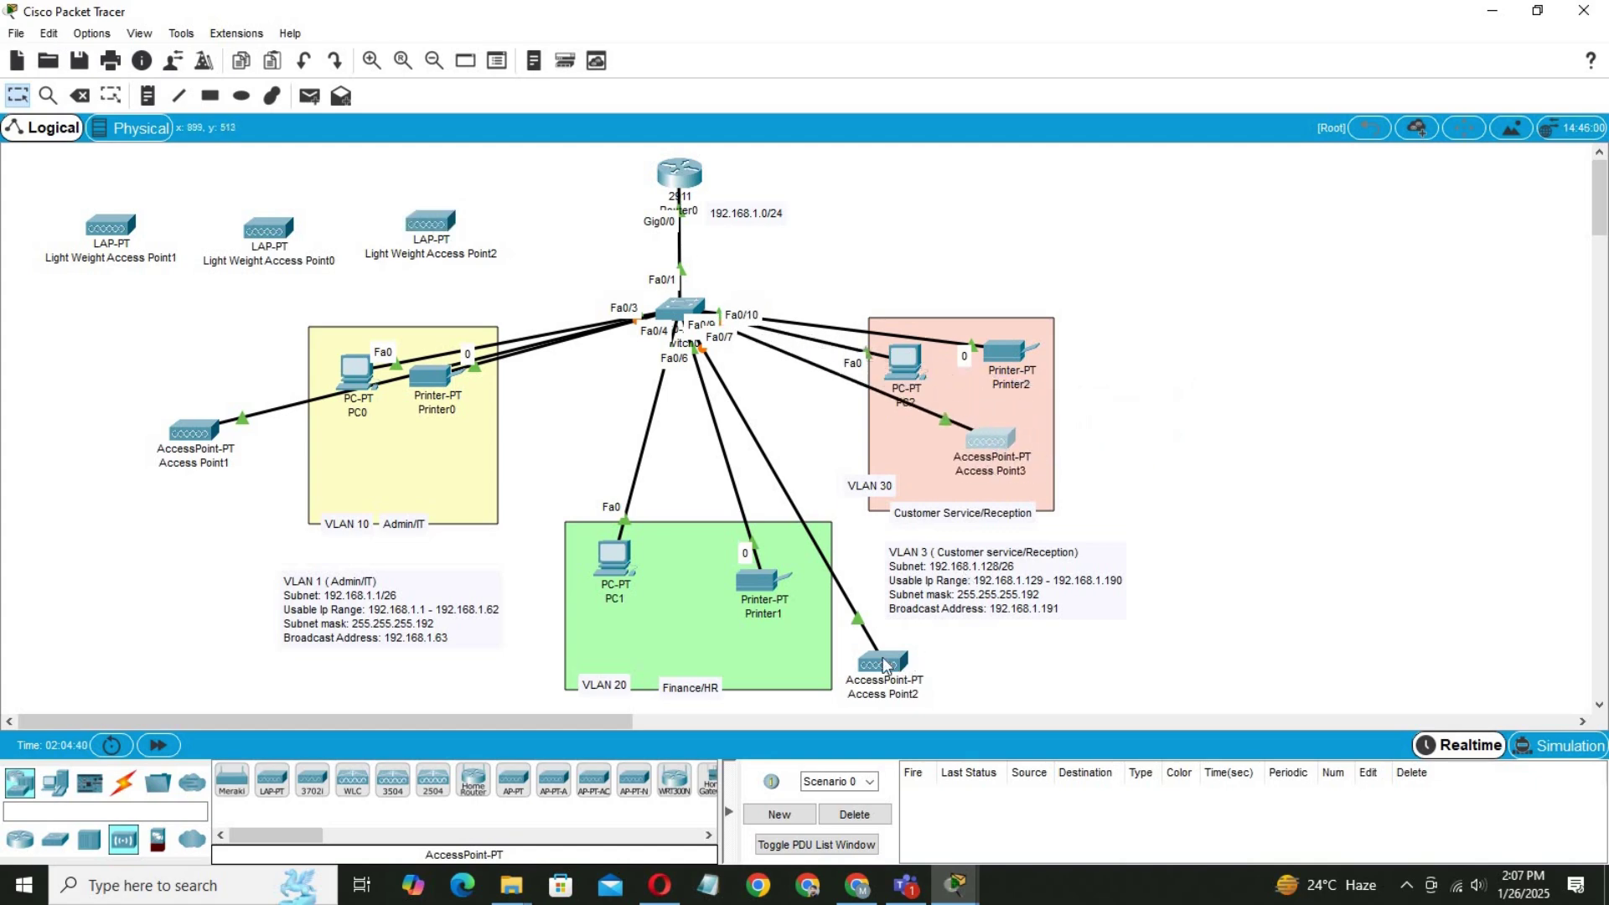
{"action": "left_click_drag", "start_coordinate": [884, 664], "coordinate": [689, 622]}
{"action": "left_click_drag", "start_coordinate": [194, 432], "coordinate": [280, 436]}
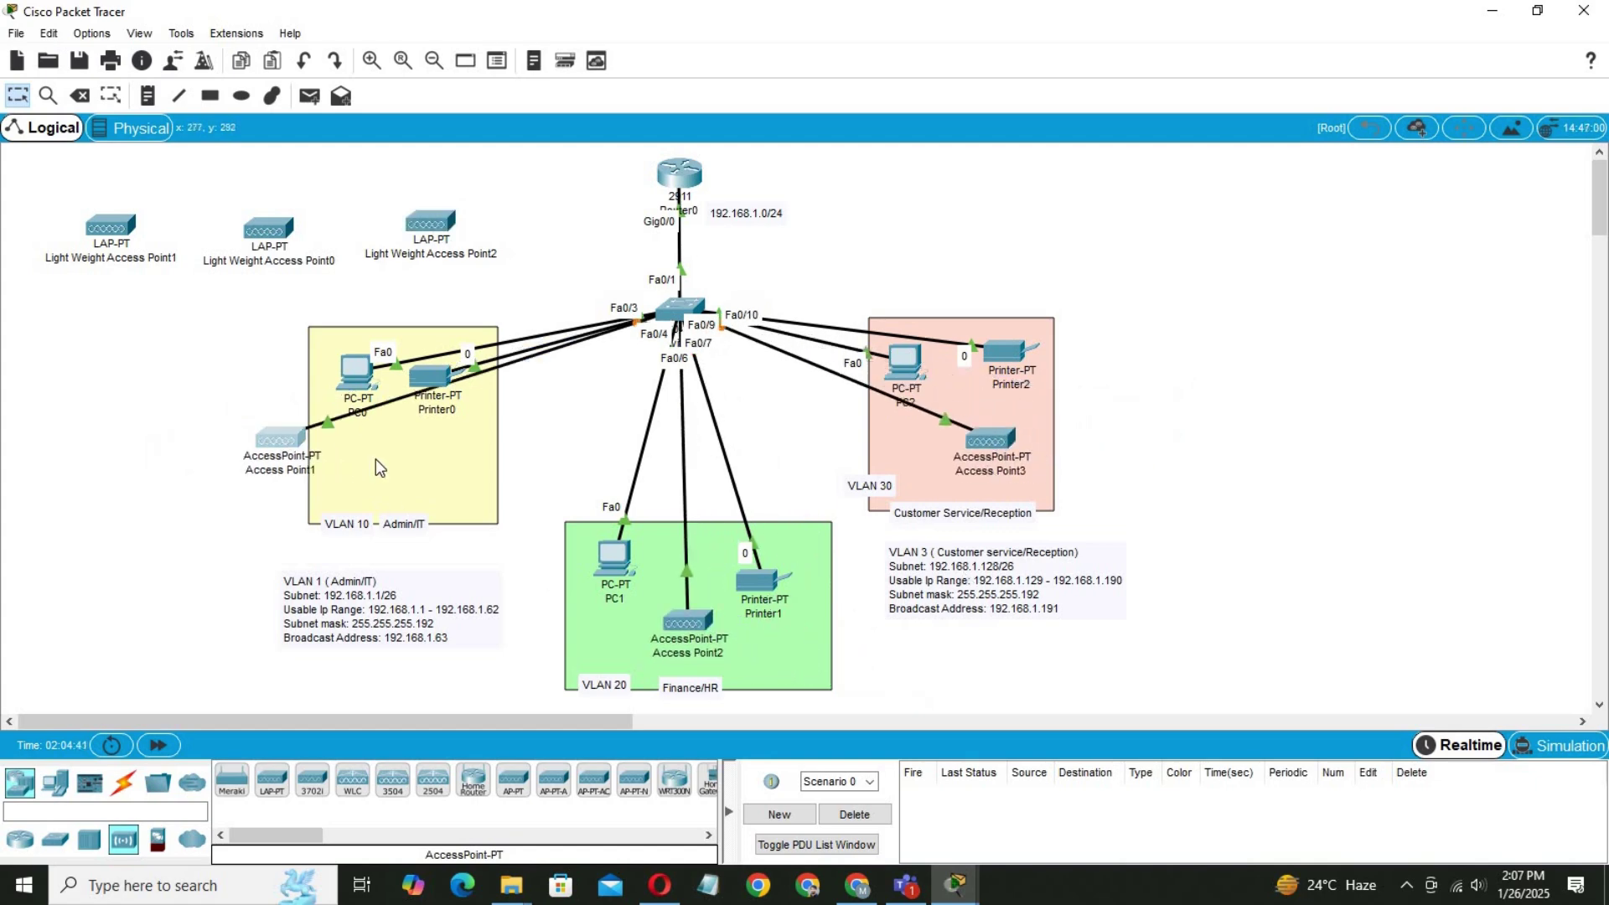
{"action": "left_click_drag", "start_coordinate": [379, 468], "coordinate": [390, 460]}
Delete the three lightweight access points.
{"action": "left_click_drag", "start_coordinate": [613, 238], "coordinate": [192, 243]}
{"action": "left_click", "coordinate": [79, 95]}
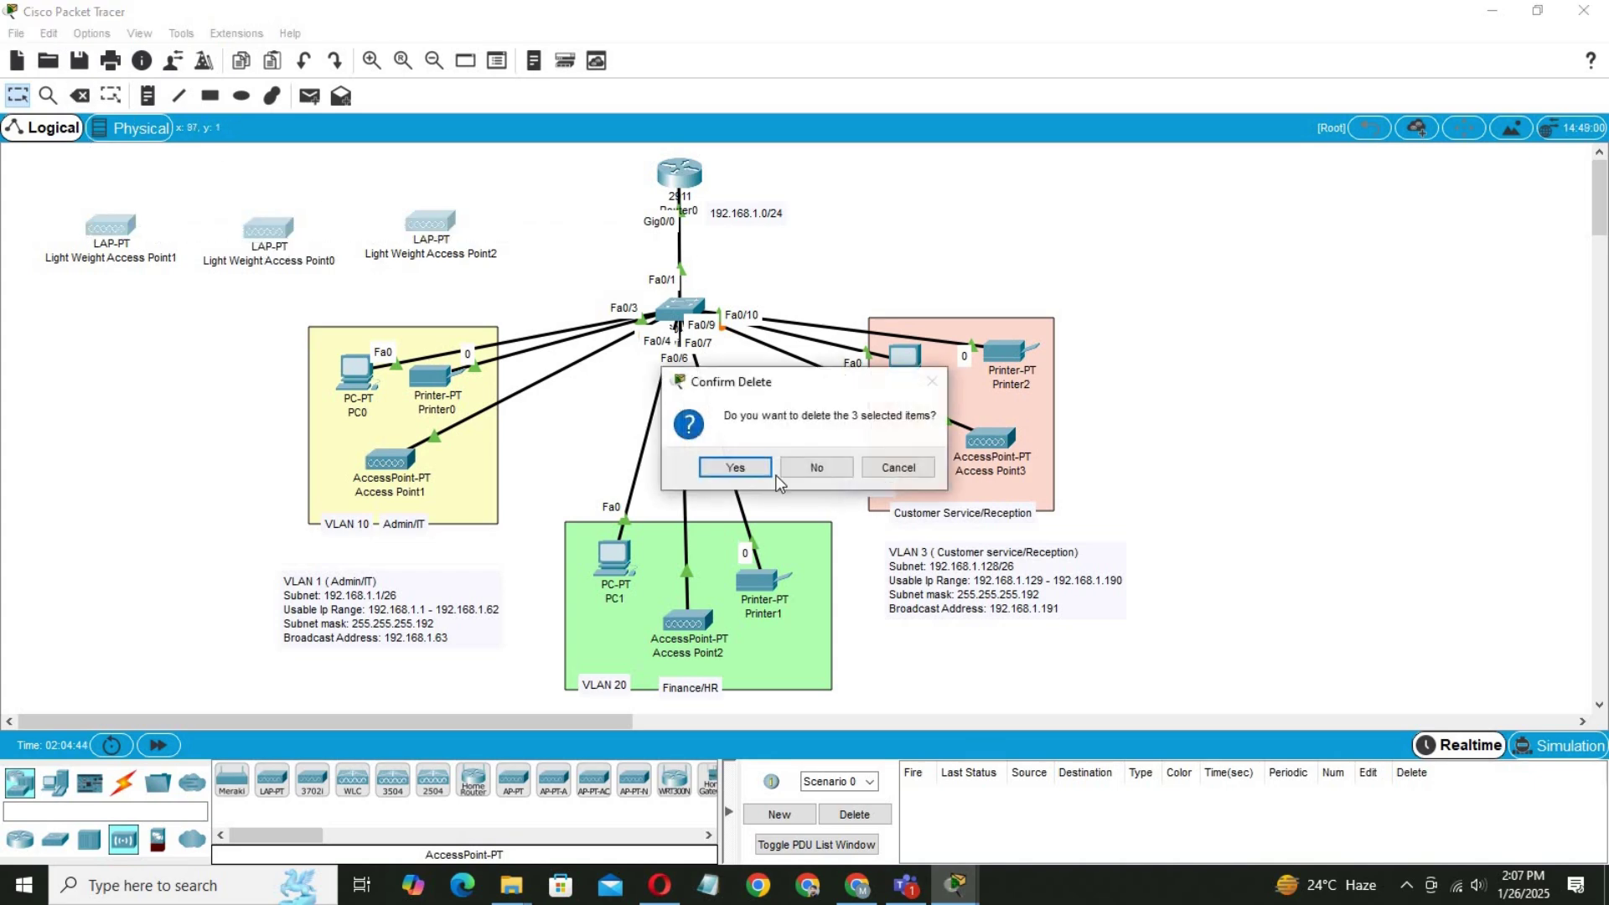
{"action": "left_click", "coordinate": [809, 465]}
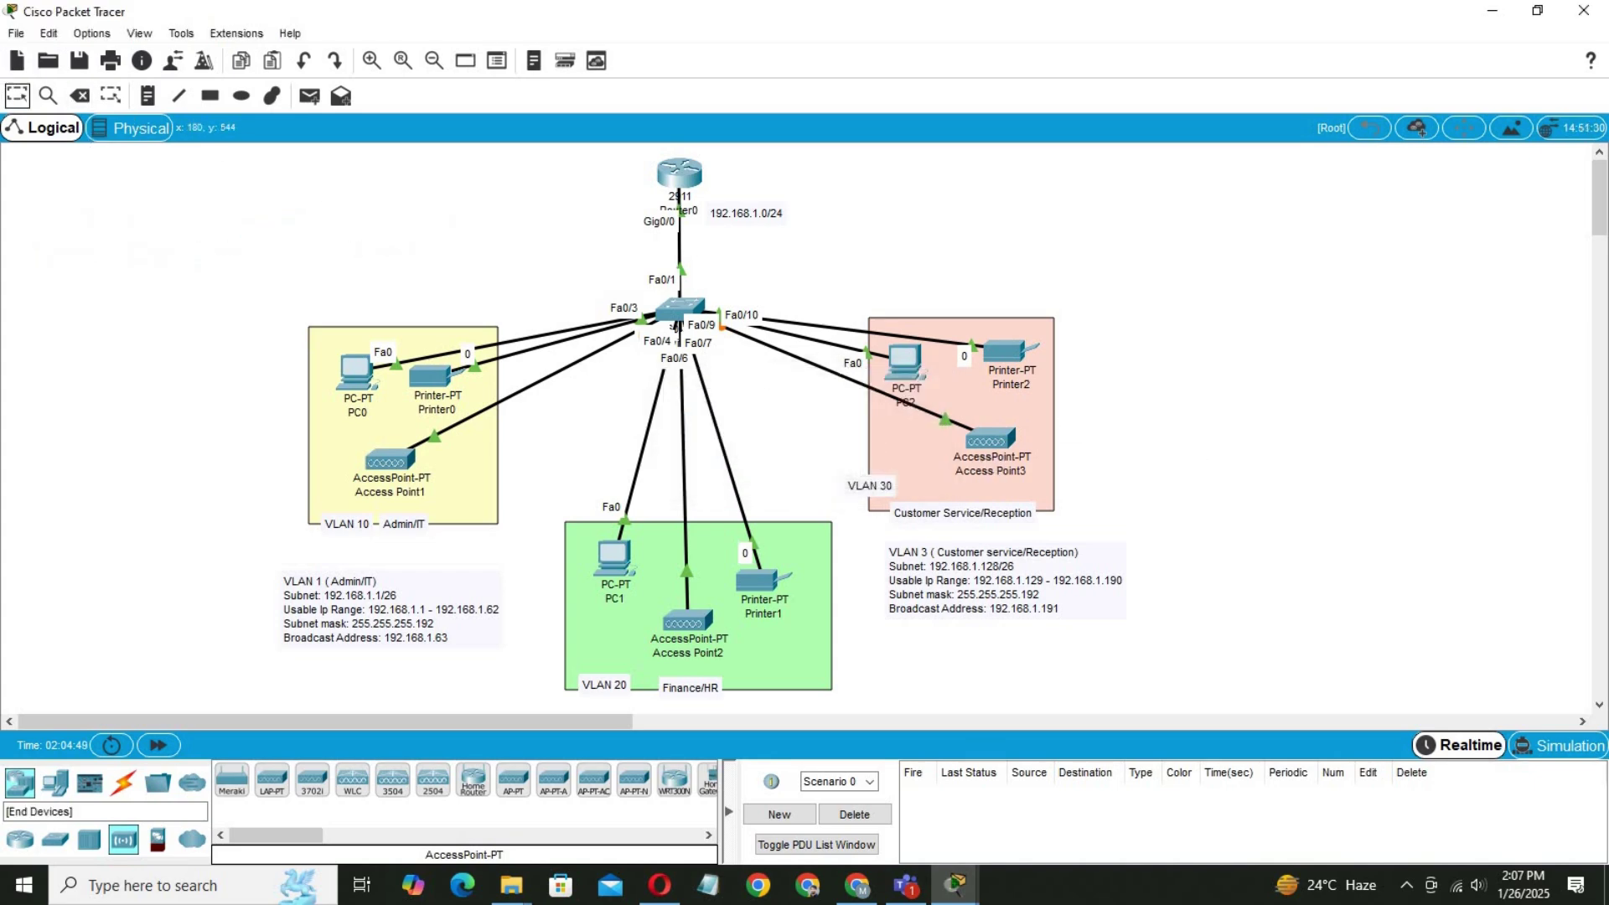
Place three Laptop-PT devices on the left, bottom and right of the canvas.
{"action": "left_click", "coordinate": [55, 782]}
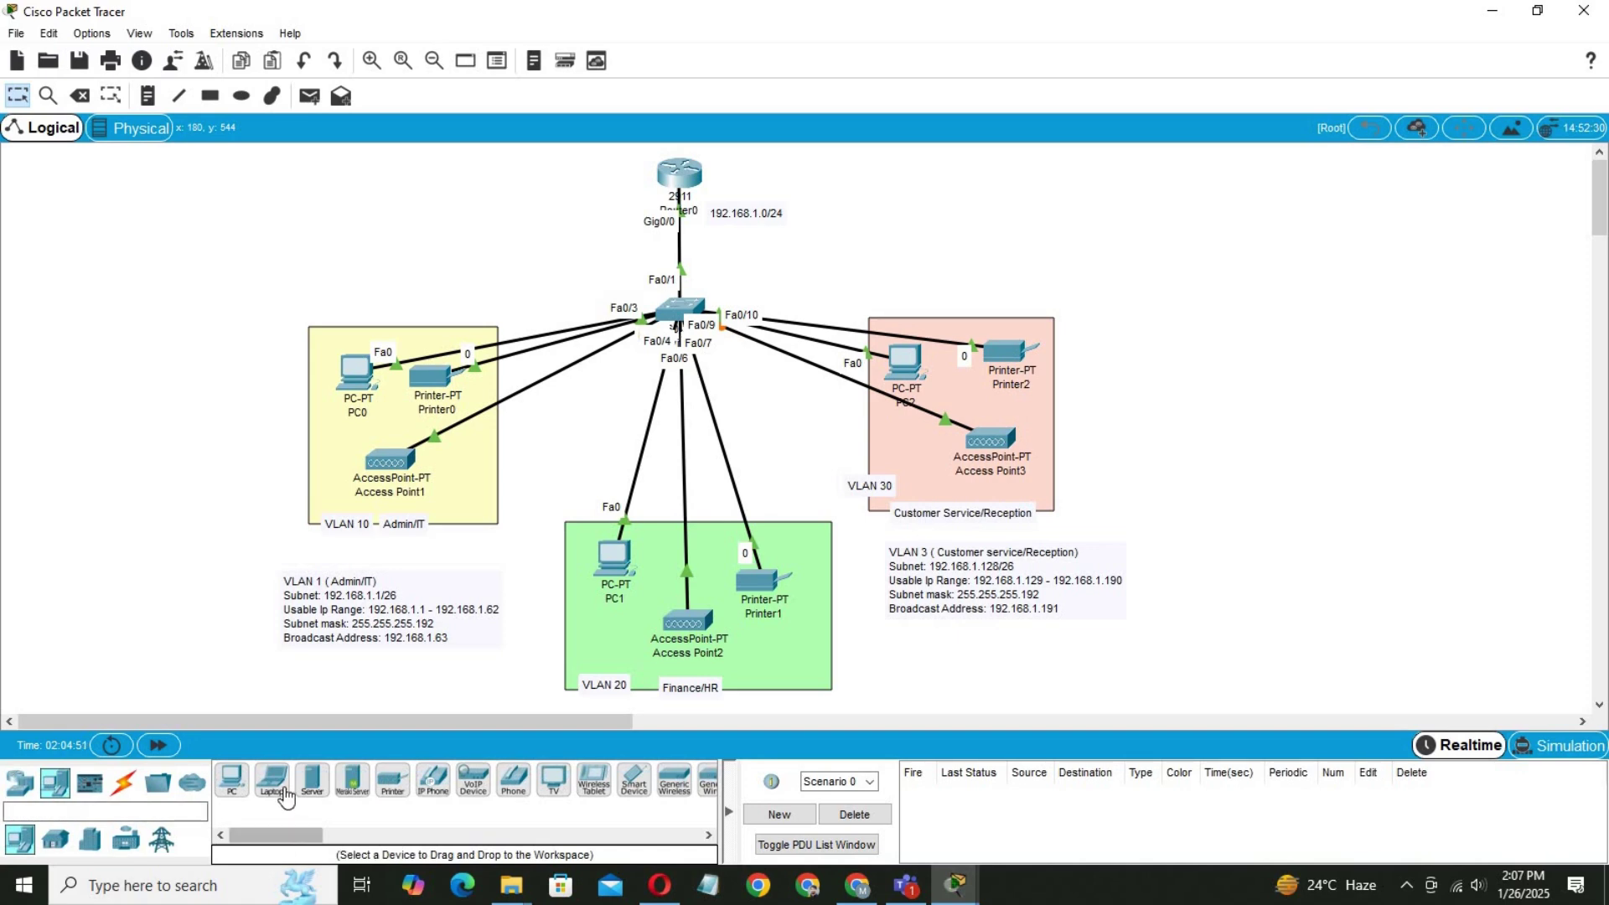
{"action": "left_click_drag", "start_coordinate": [285, 796], "coordinate": [271, 791]}
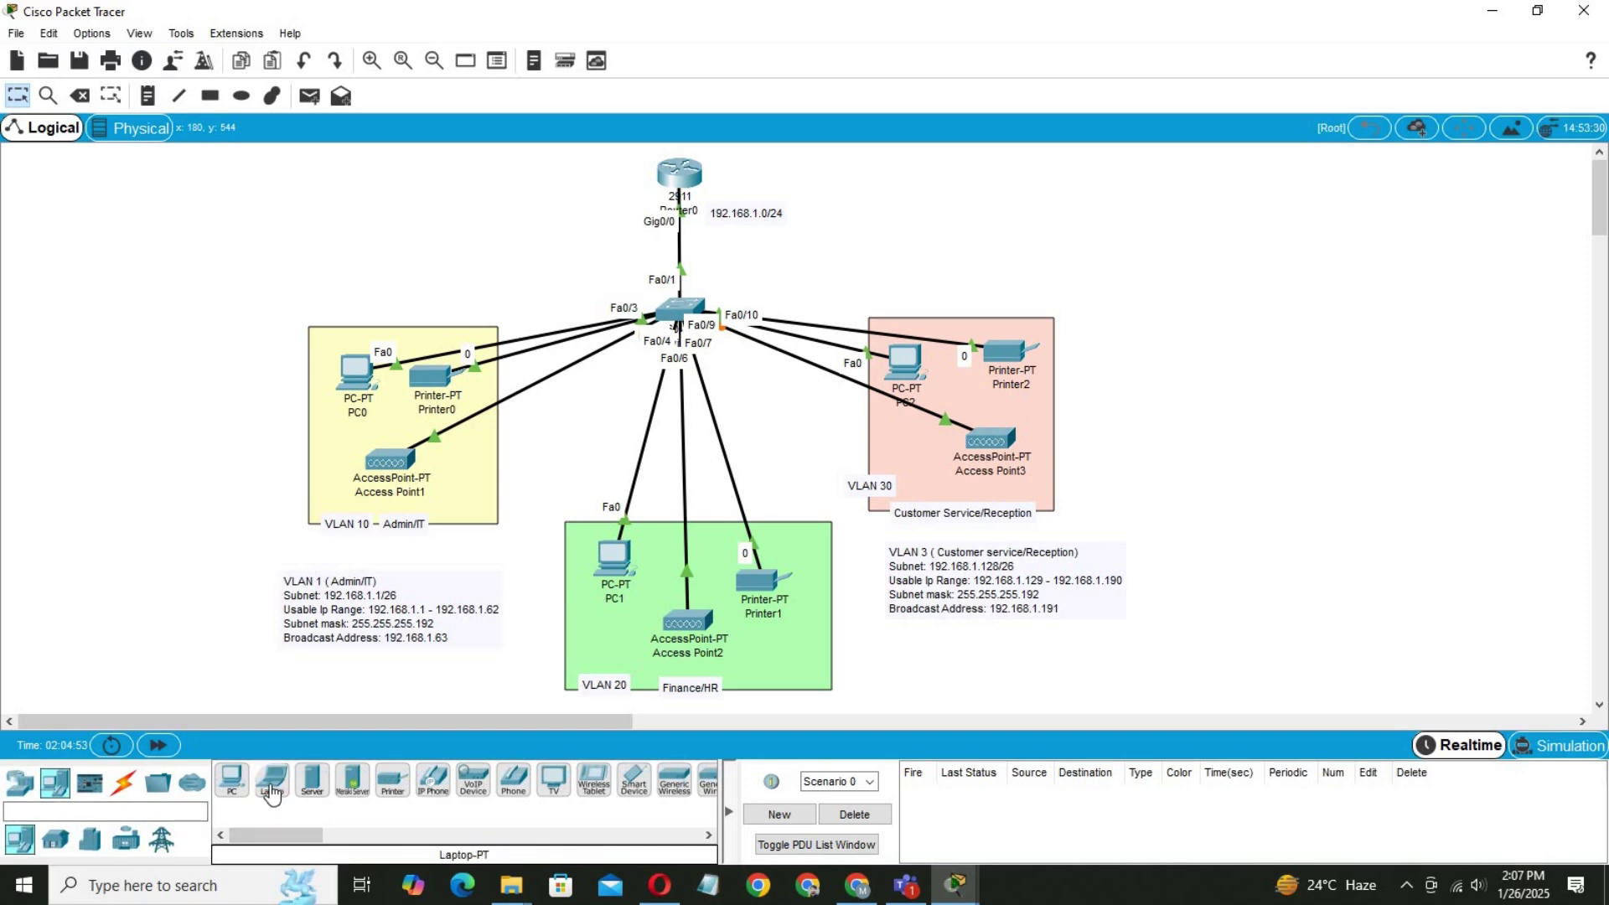
{"action": "left_click", "coordinate": [136, 395]}
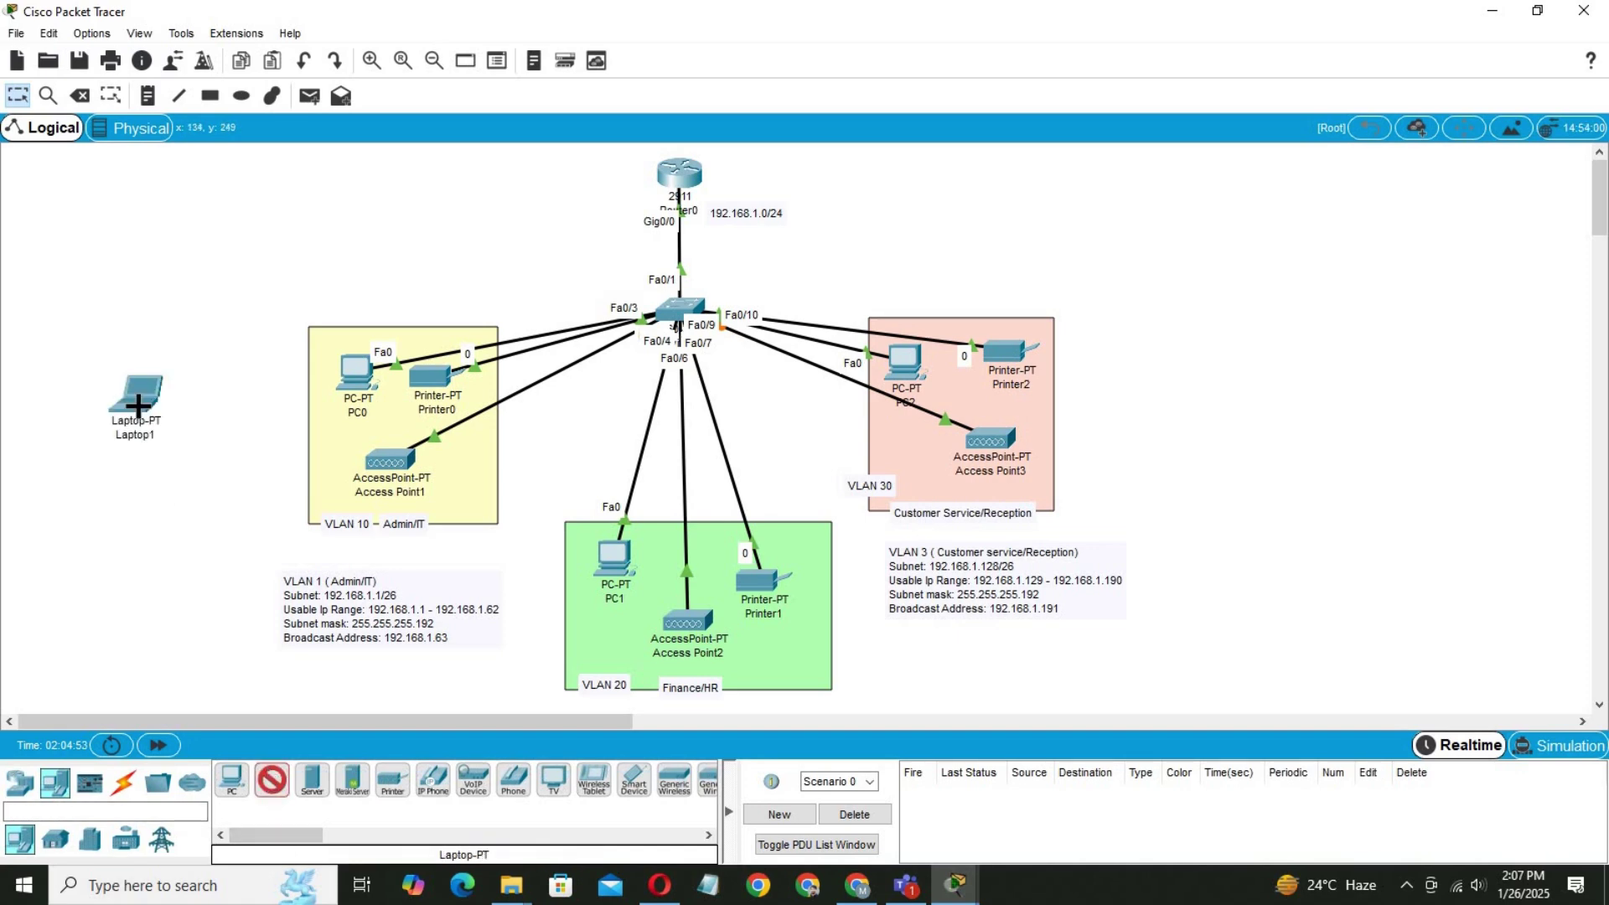
{"action": "left_click", "coordinate": [881, 675]}
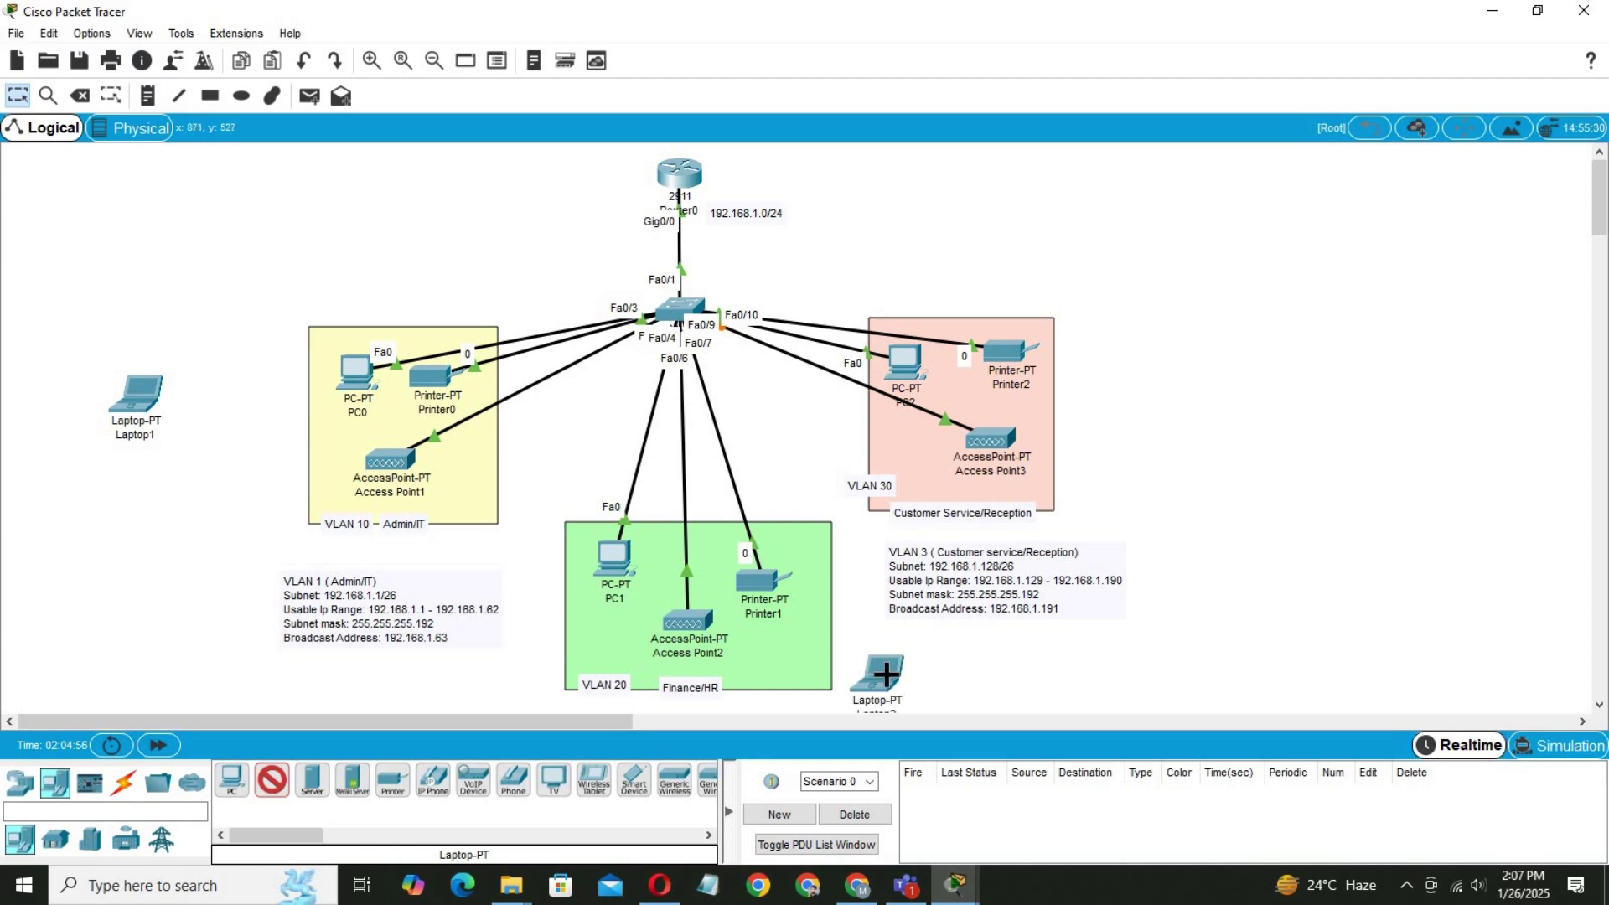
{"action": "left_click", "coordinate": [1175, 367]}
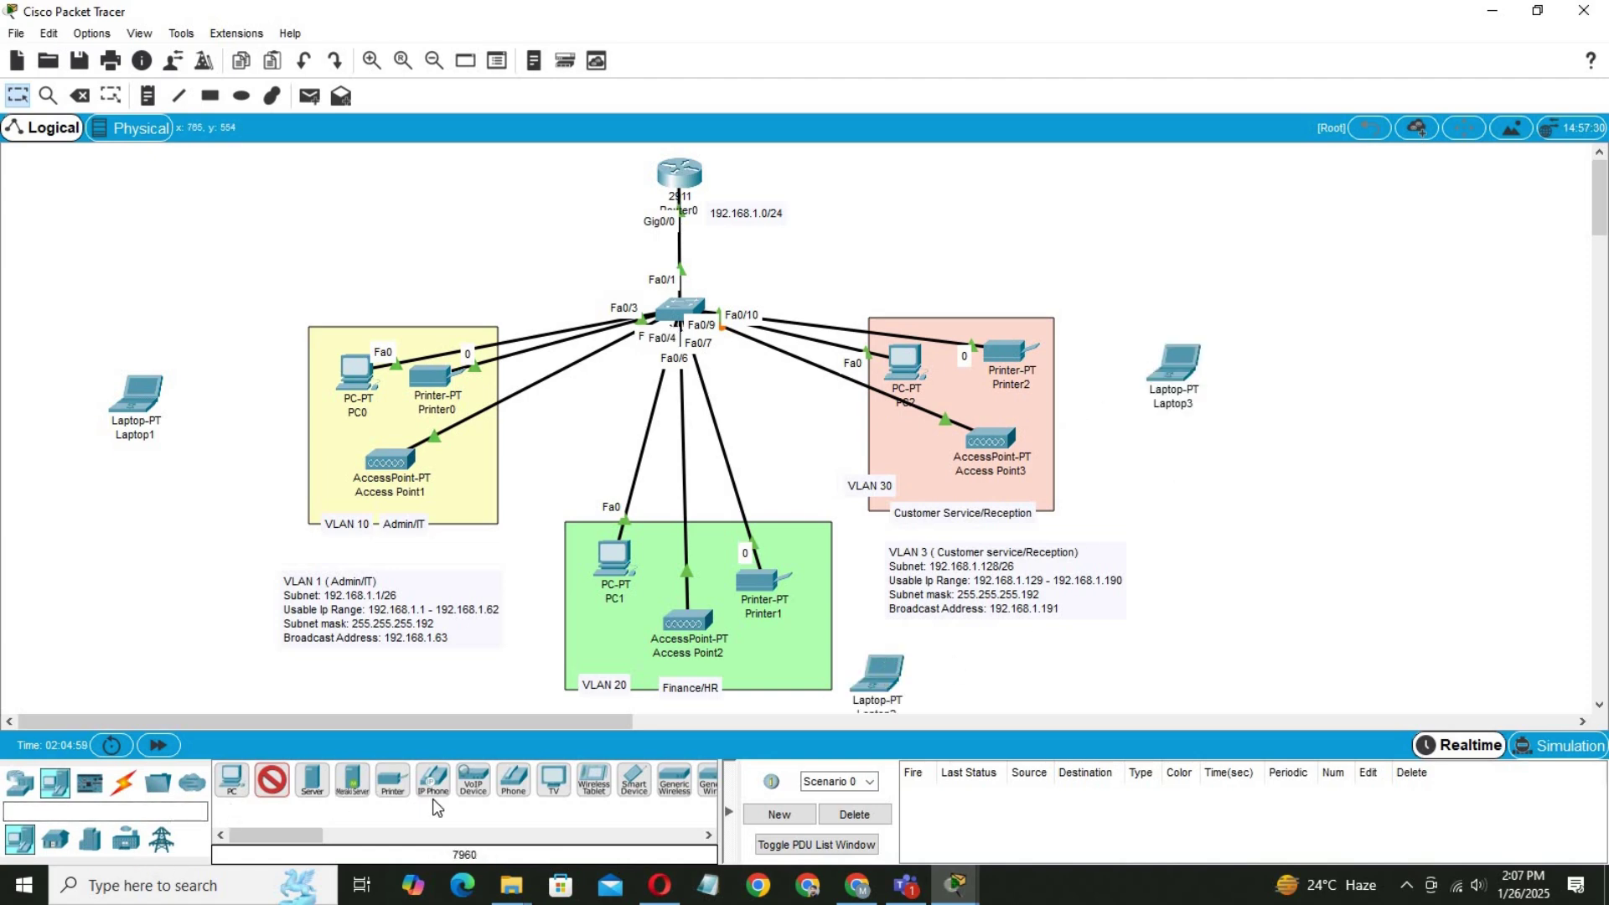
Place three Smartphone-PT devices beside the laptops.
{"action": "left_click", "coordinate": [635, 780]}
{"action": "left_click", "coordinate": [115, 478]}
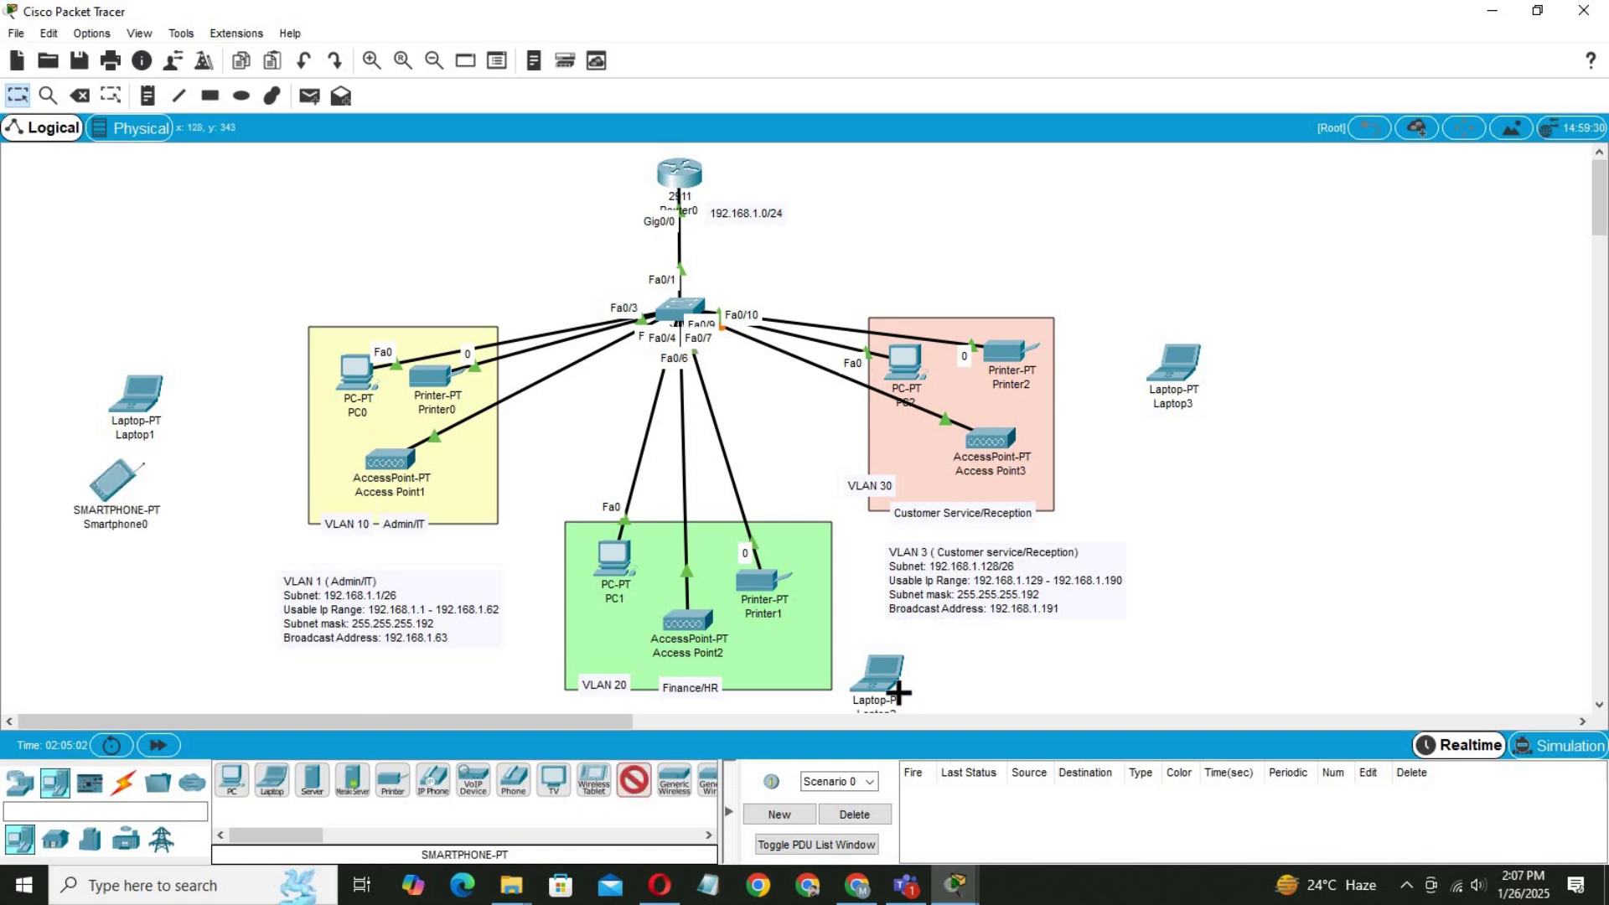
{"action": "left_click", "coordinate": [950, 683]}
{"action": "left_click", "coordinate": [1180, 443]}
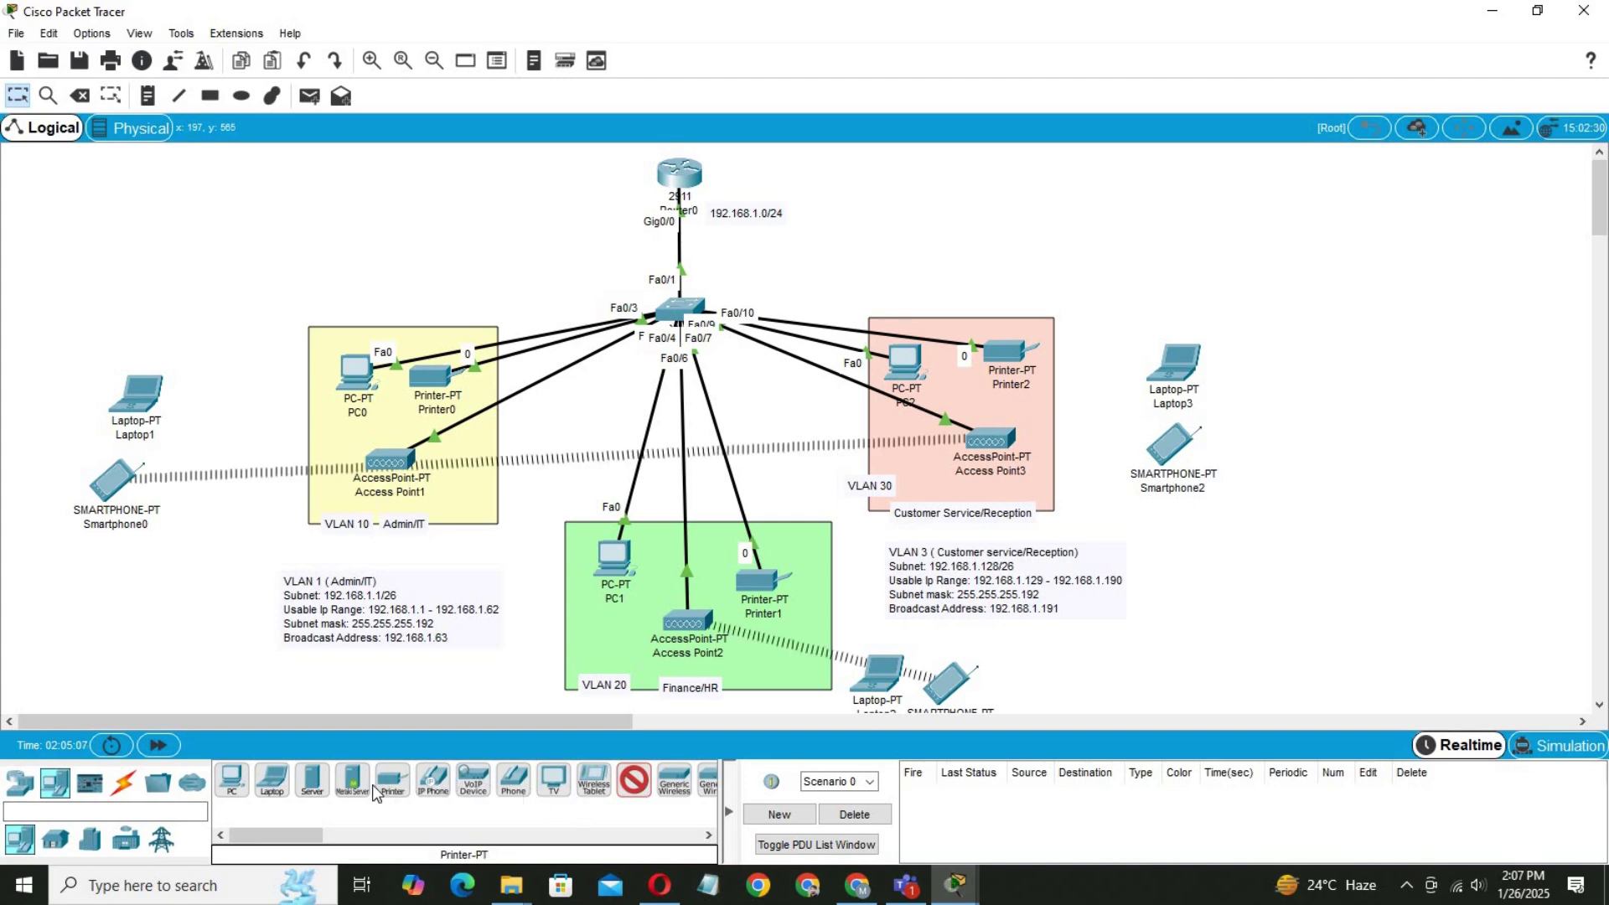
Add Tablet PC0 and Tablet PC1 below the left and right smartphones.
{"action": "left_click", "coordinate": [594, 796]}
{"action": "left_click", "coordinate": [100, 570]}
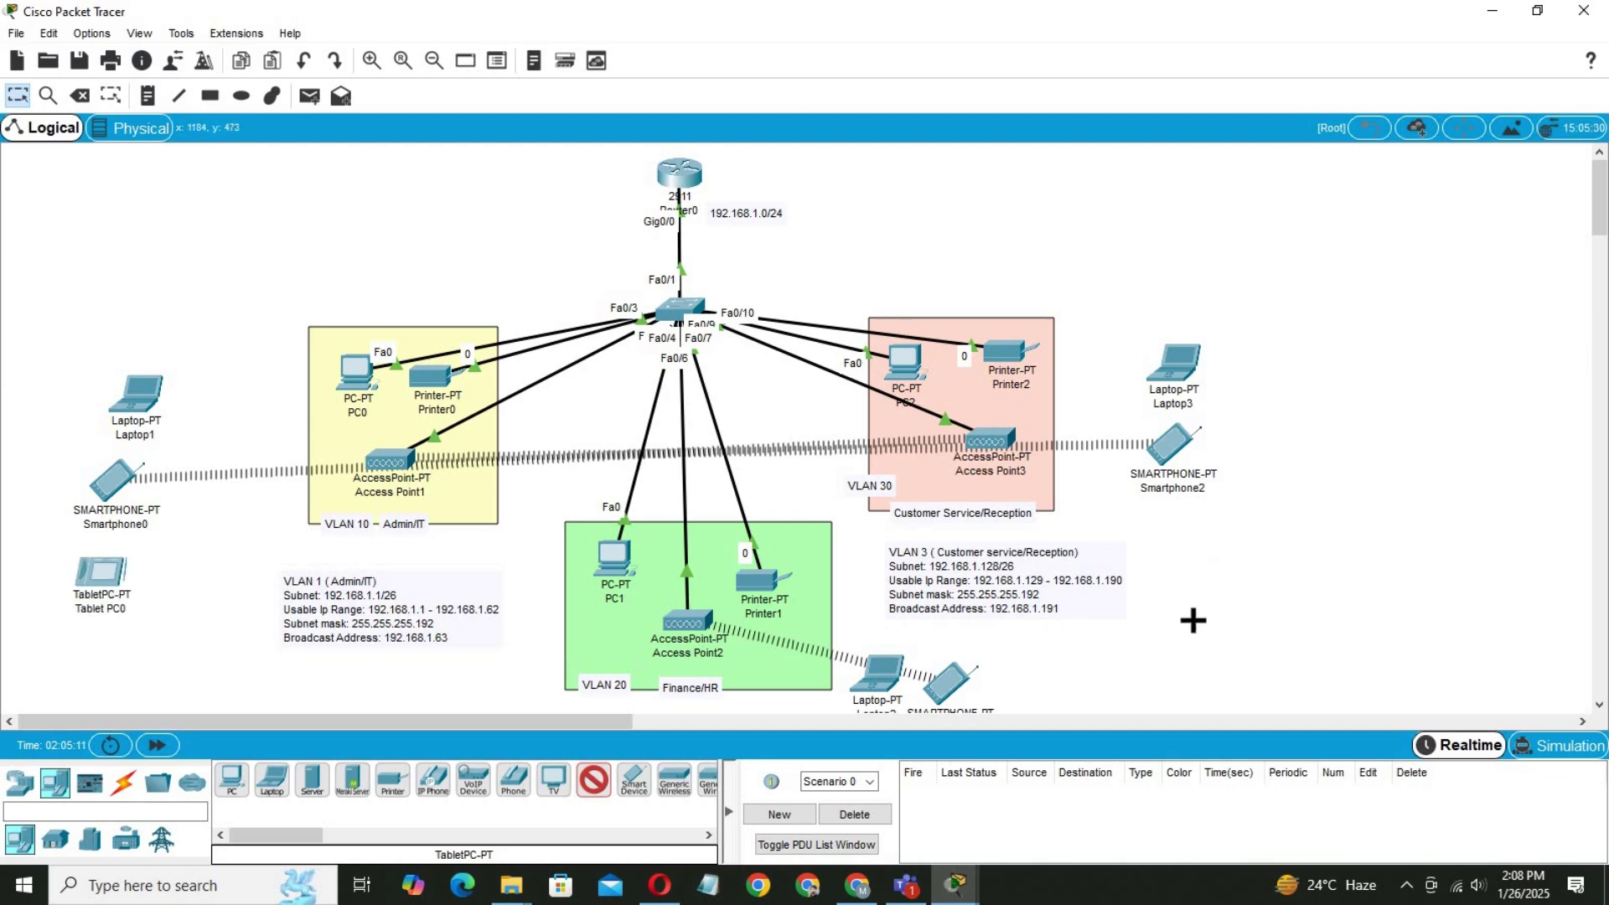
{"action": "left_click", "coordinate": [1170, 568]}
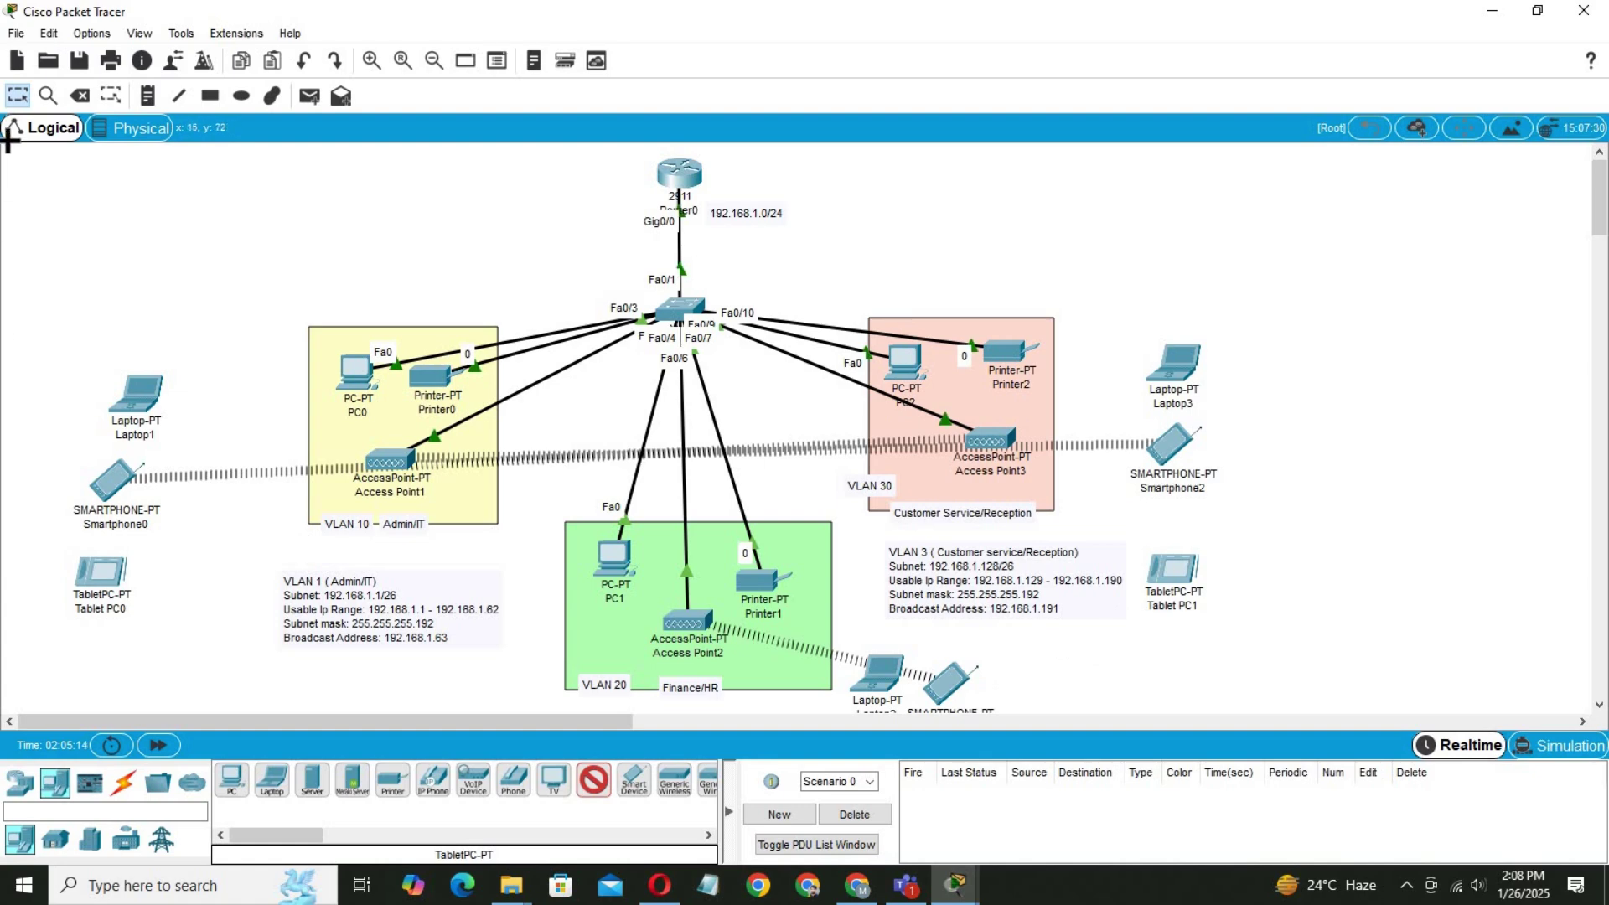
{"action": "left_click", "coordinate": [17, 96]}
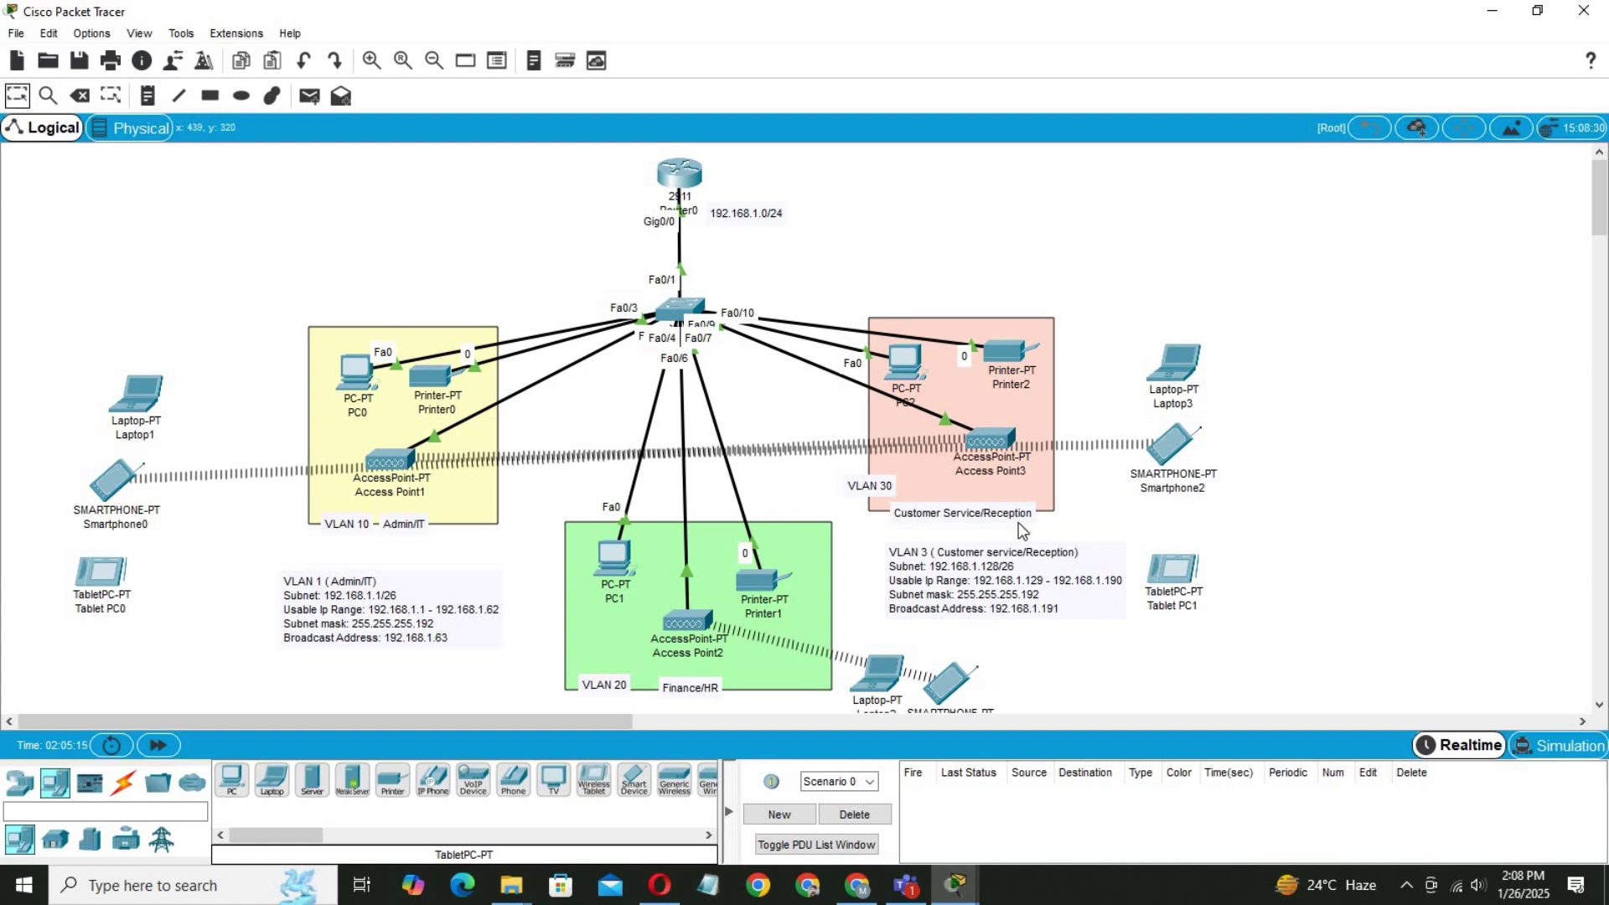
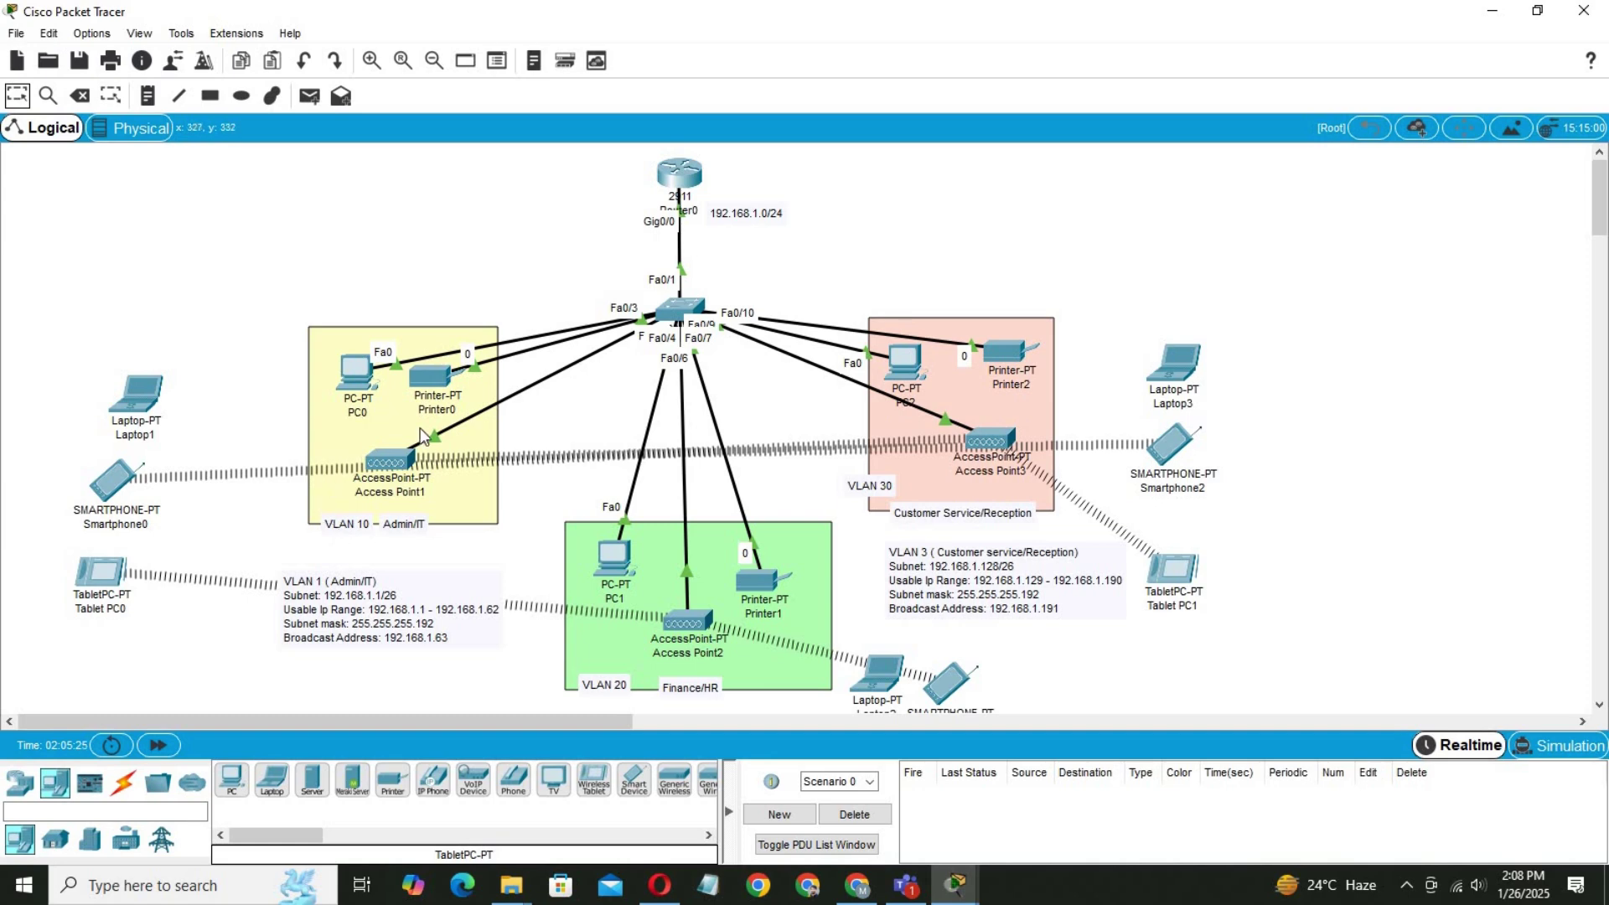
Give Access Point1's Port 1 SSID admin with WPA2-PSK and a pass phrase, then close it.
{"action": "left_click", "coordinate": [392, 464]}
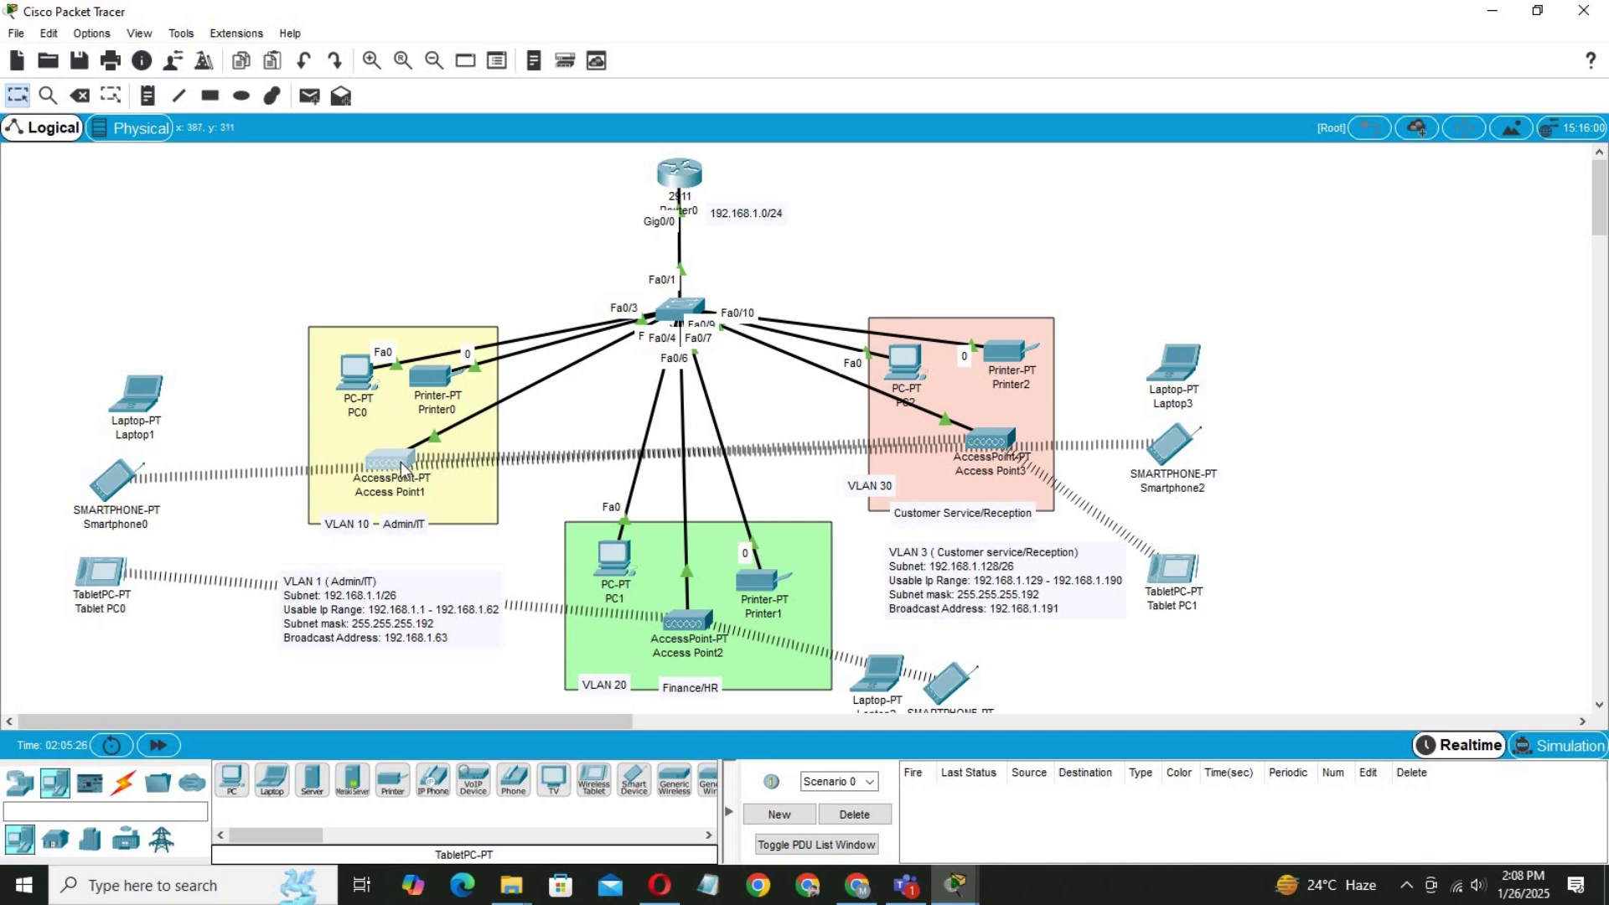
{"action": "left_click", "coordinate": [637, 209]}
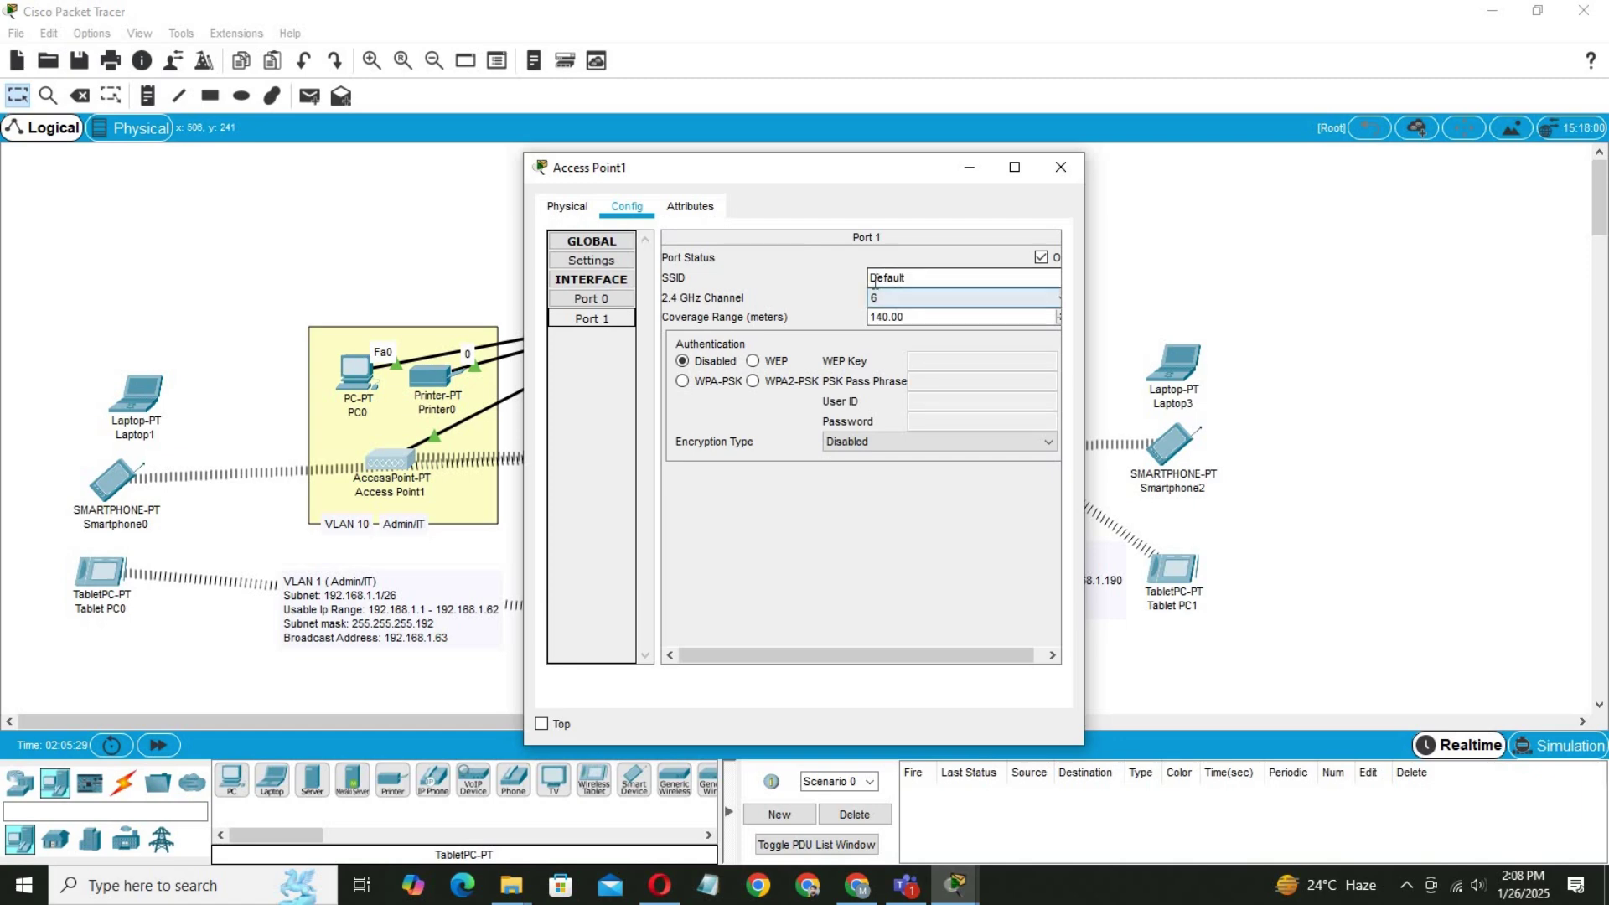
{"action": "double_click", "coordinate": [886, 277]}
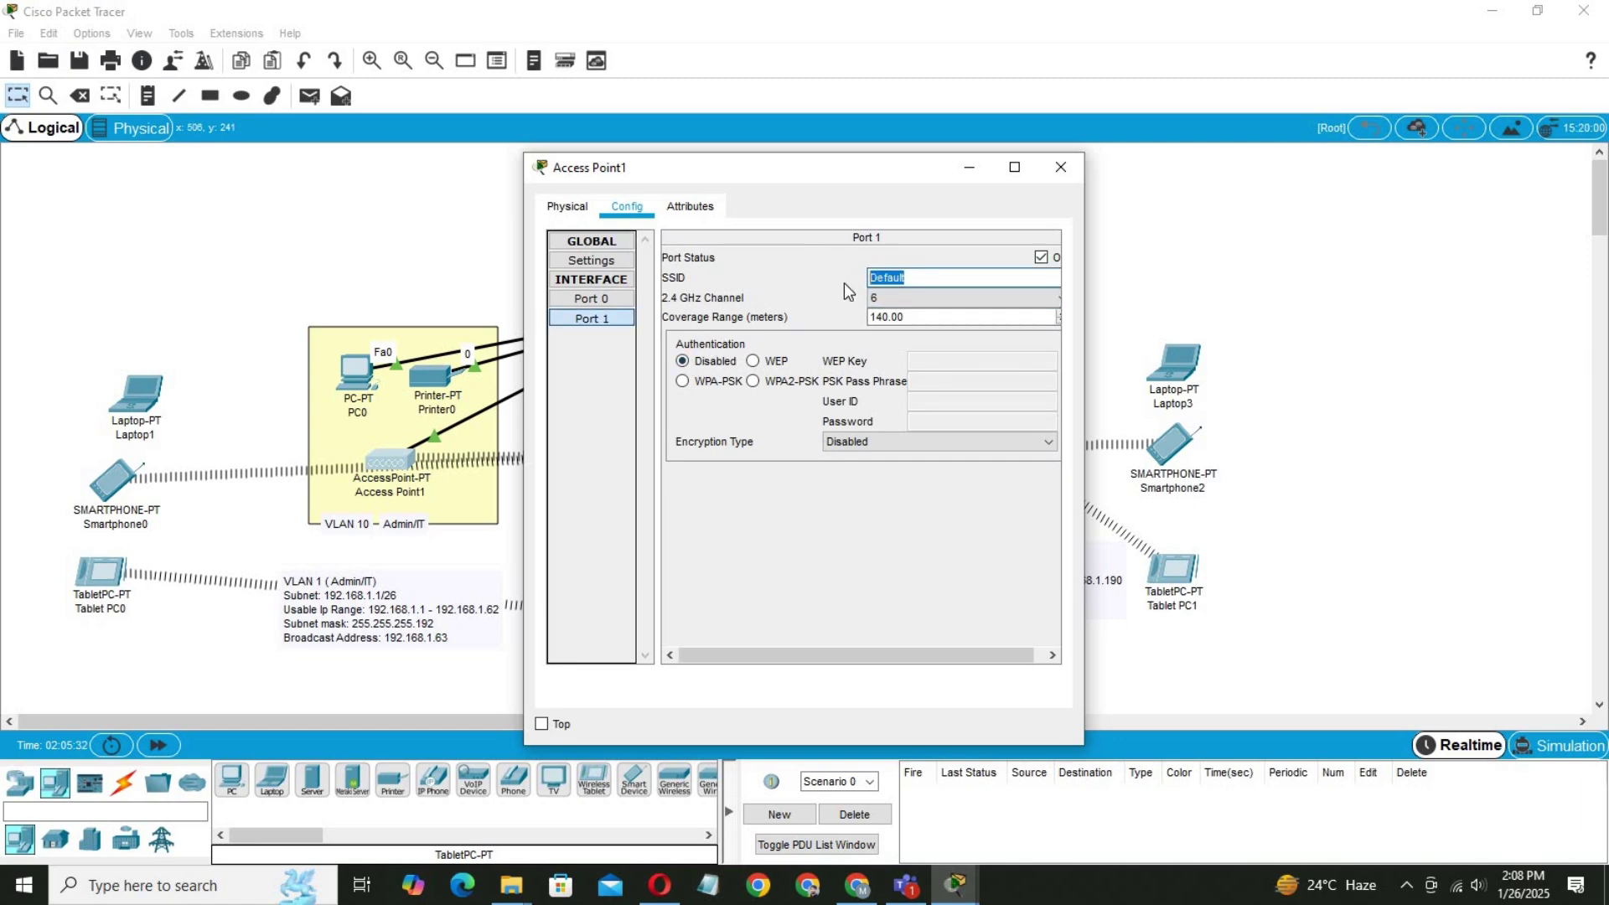
{"action": "type", "text": "admin"}
{"action": "left_click", "coordinate": [753, 380]}
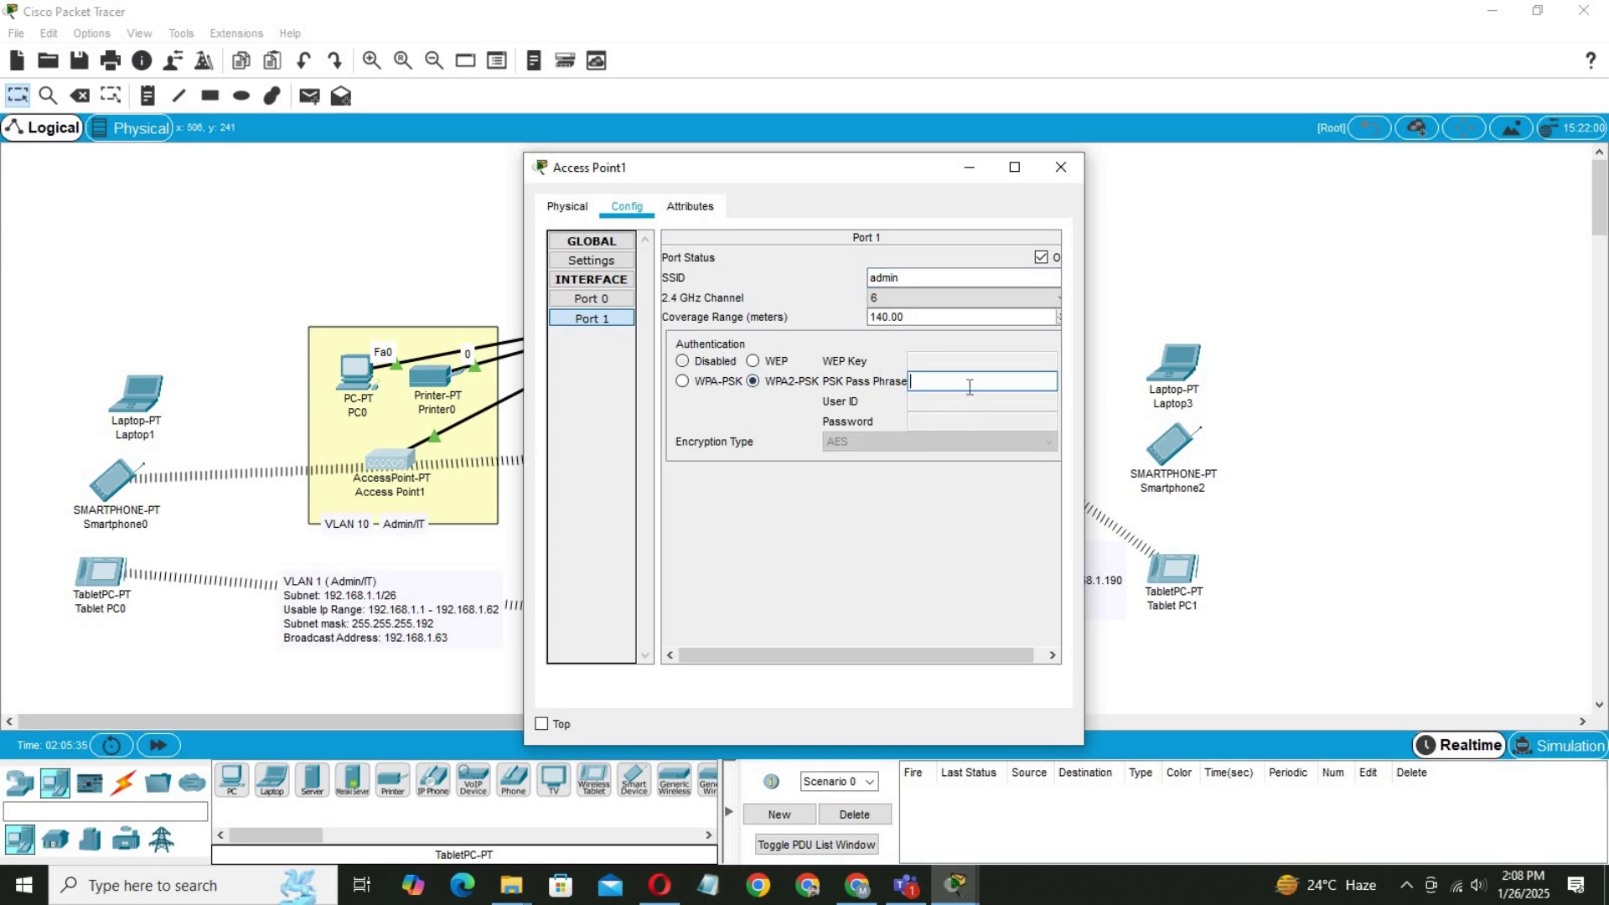
{"action": "left_click", "coordinate": [969, 384]}
{"action": "type", "text": "admin"}
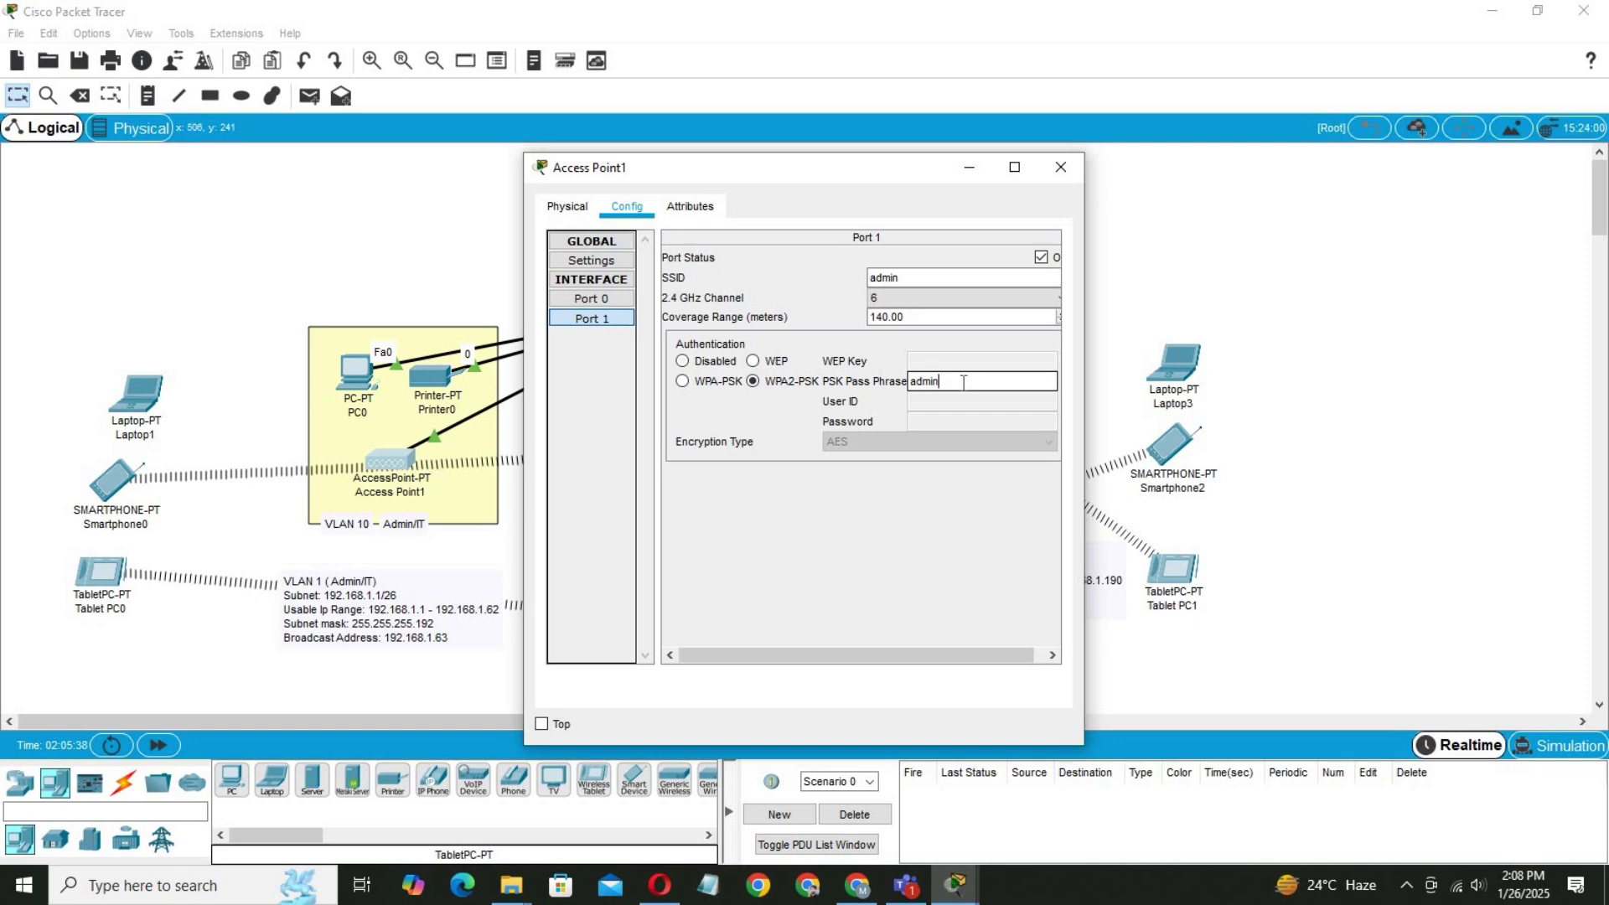
{"action": "type", "text": "@123"}
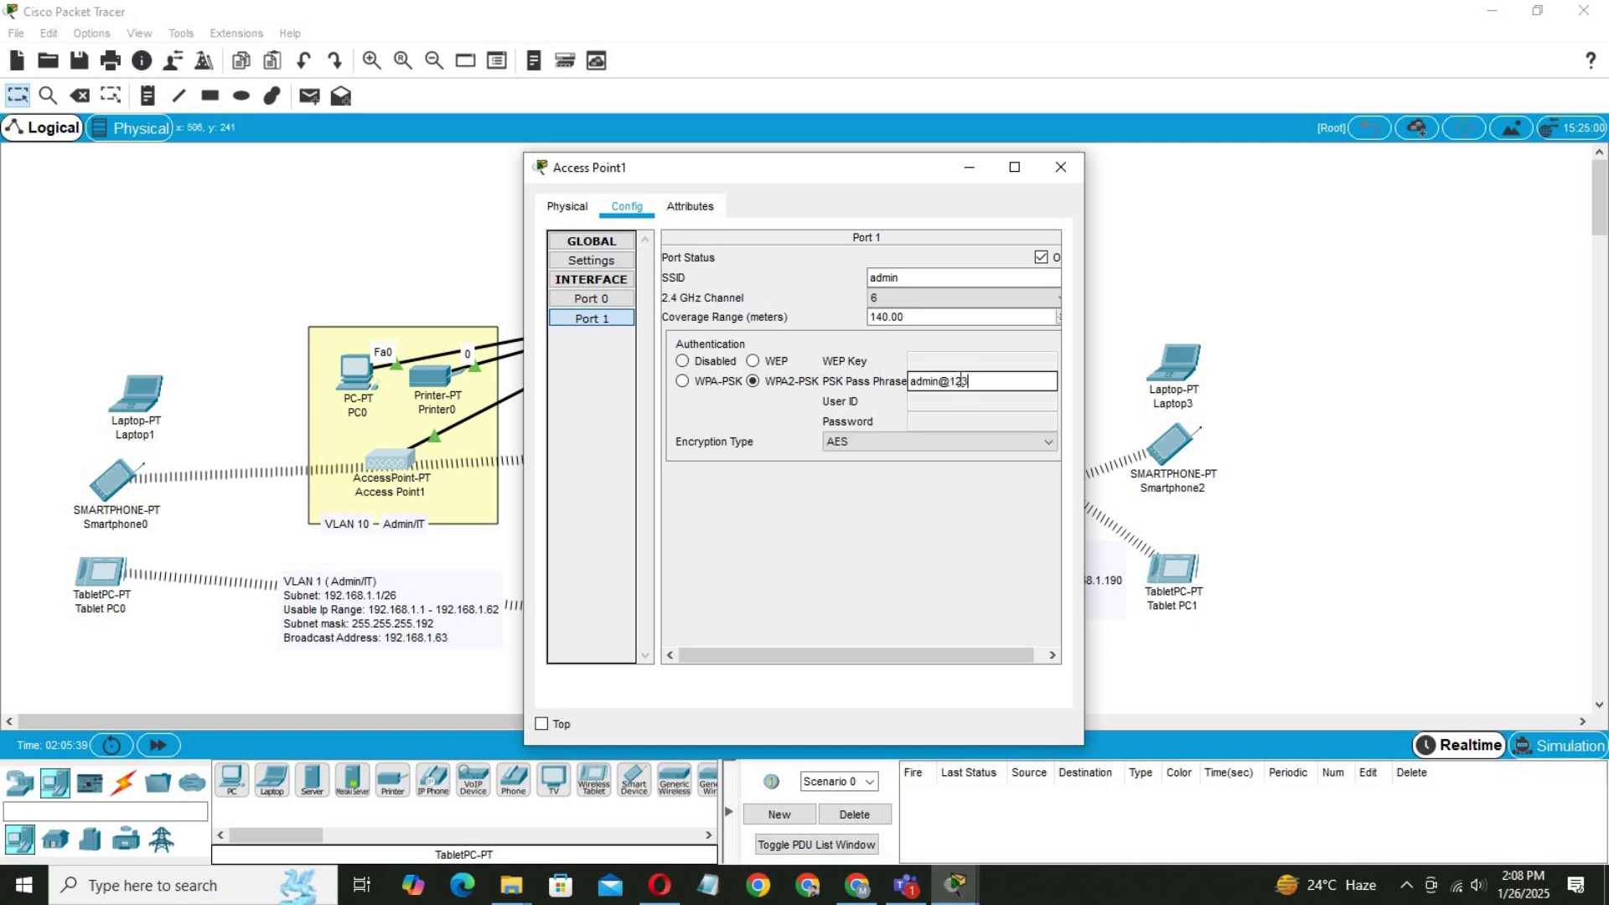
{"action": "left_click", "coordinate": [1061, 167]}
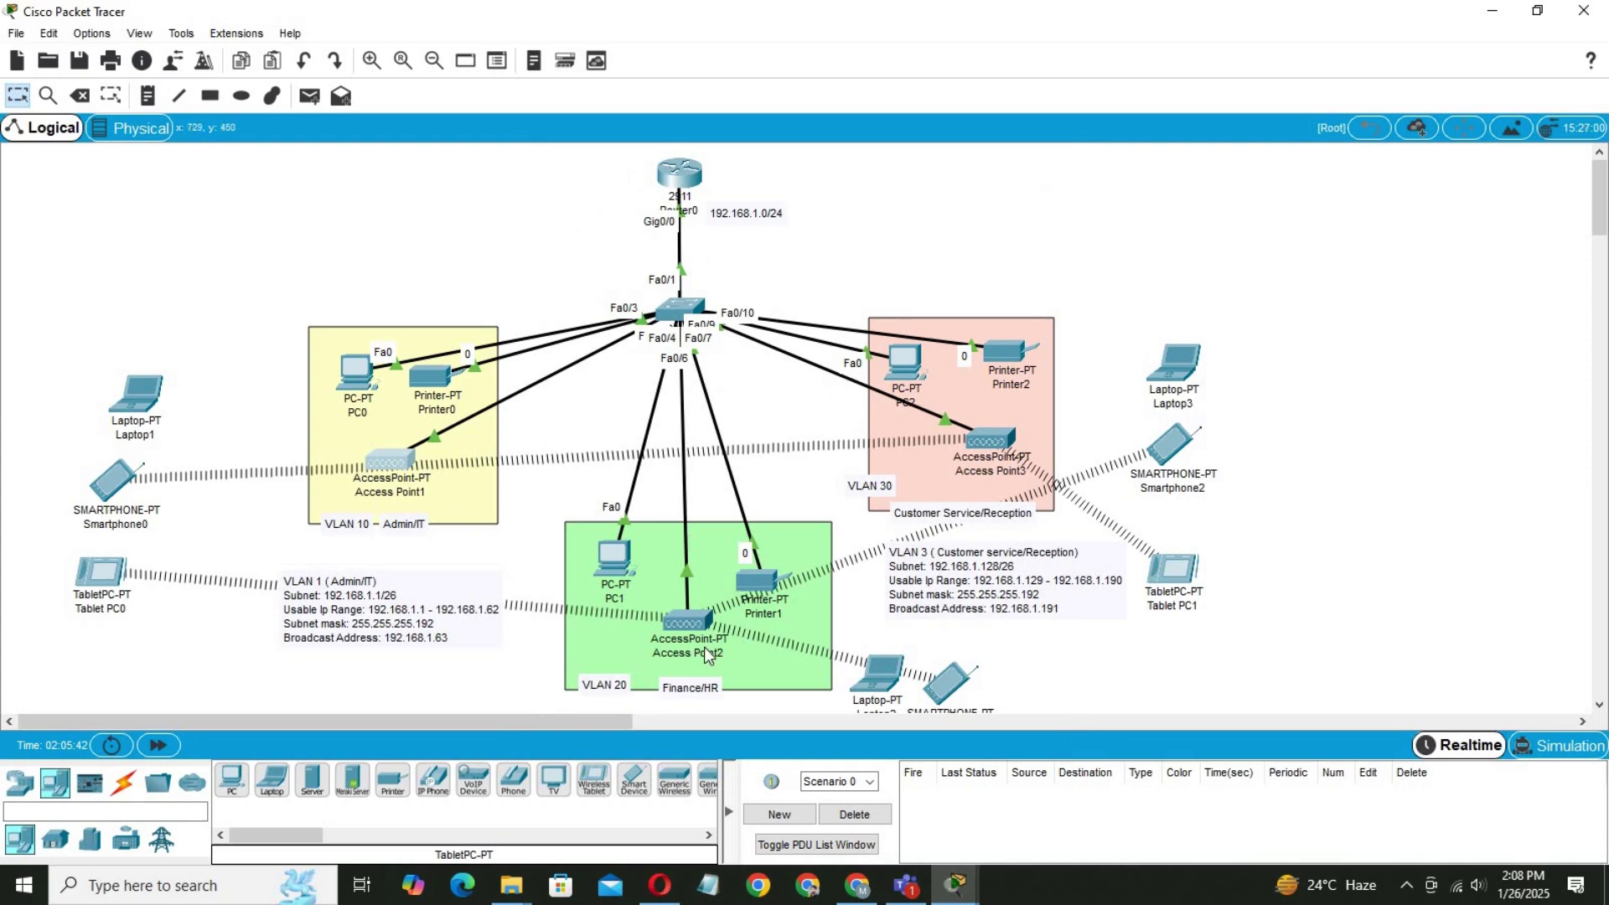
Set Access Point2's Port 1 to SSID Finance with WPA2-PSK and enter its pass phrase.
{"action": "left_click", "coordinate": [687, 622]}
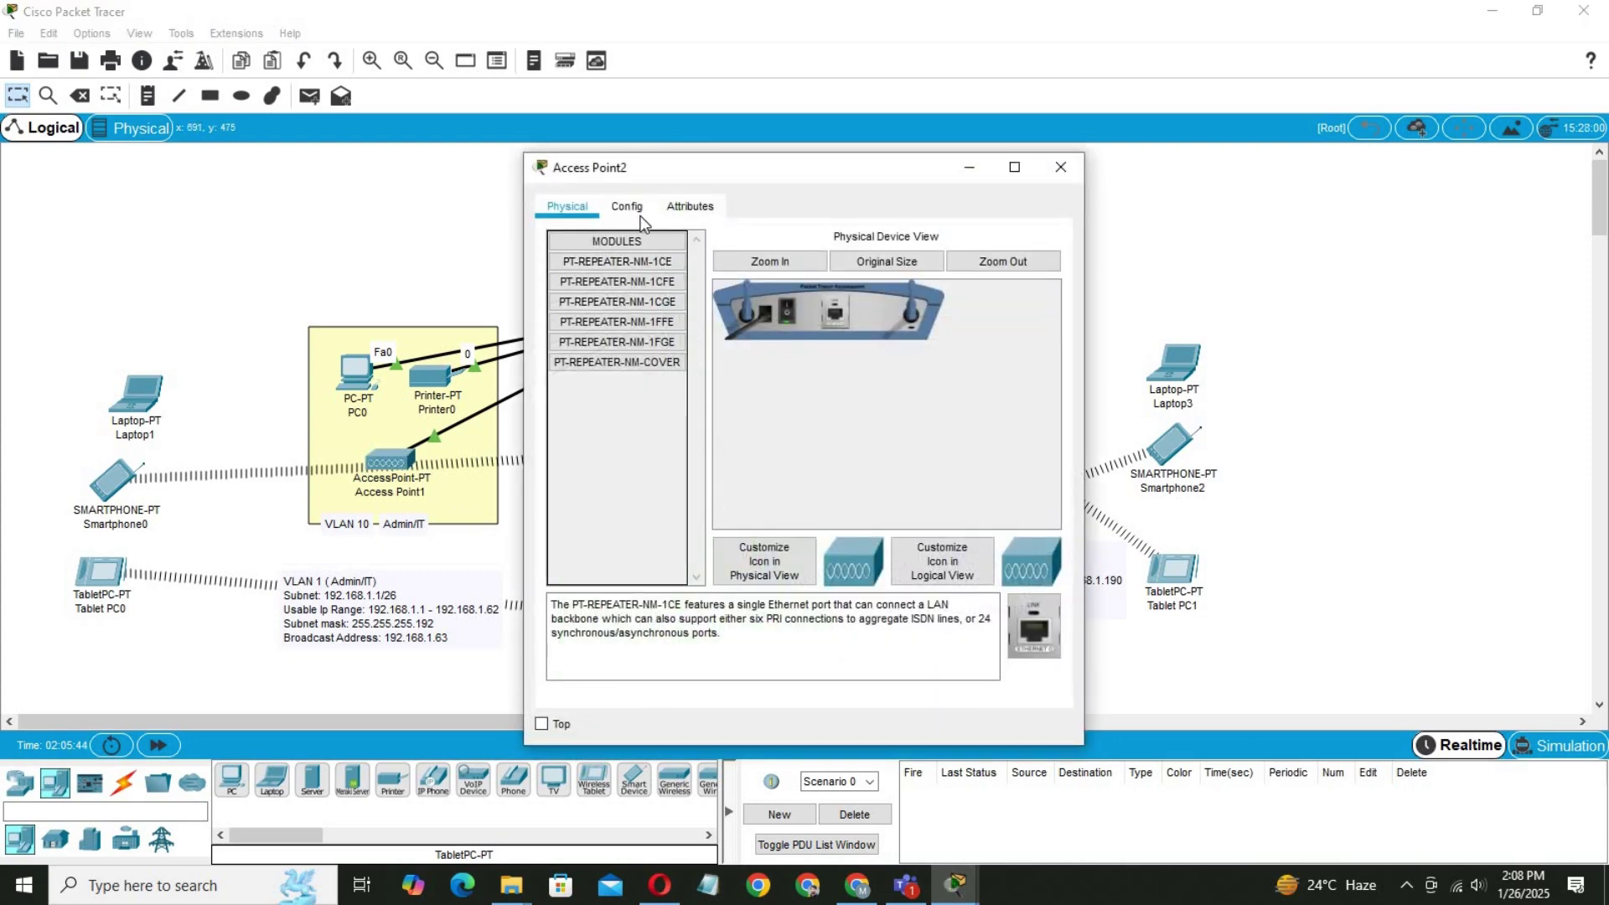
{"action": "left_click", "coordinate": [628, 208]}
{"action": "left_click", "coordinate": [597, 316]}
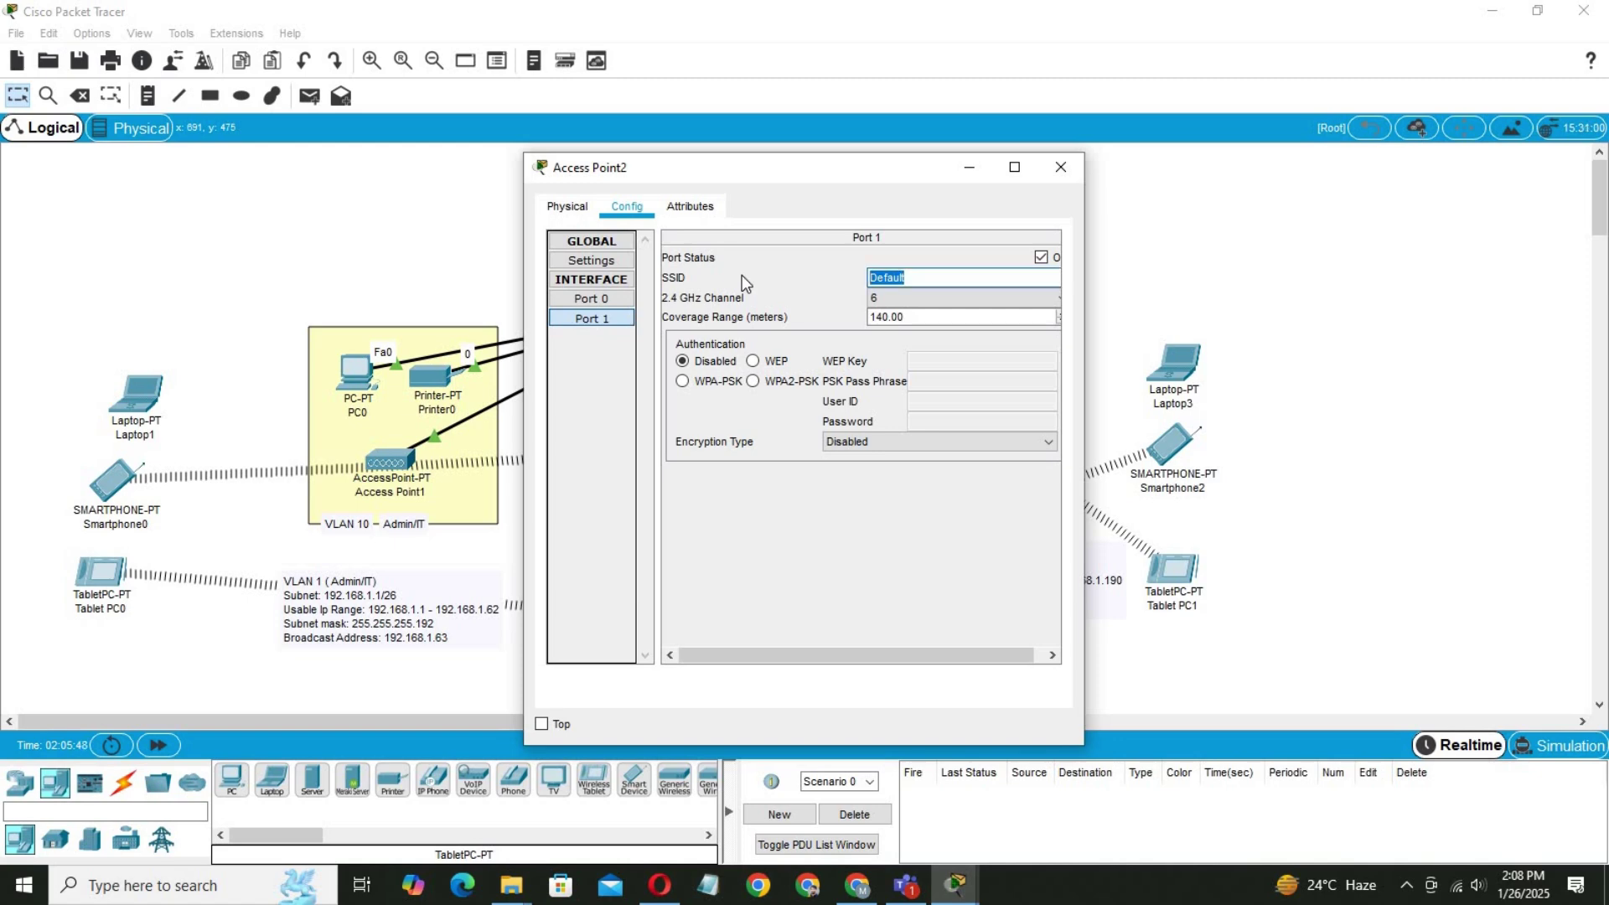
{"action": "type", "text": "Finance"}
{"action": "left_click", "coordinate": [771, 384]}
{"action": "left_click", "coordinate": [958, 383]}
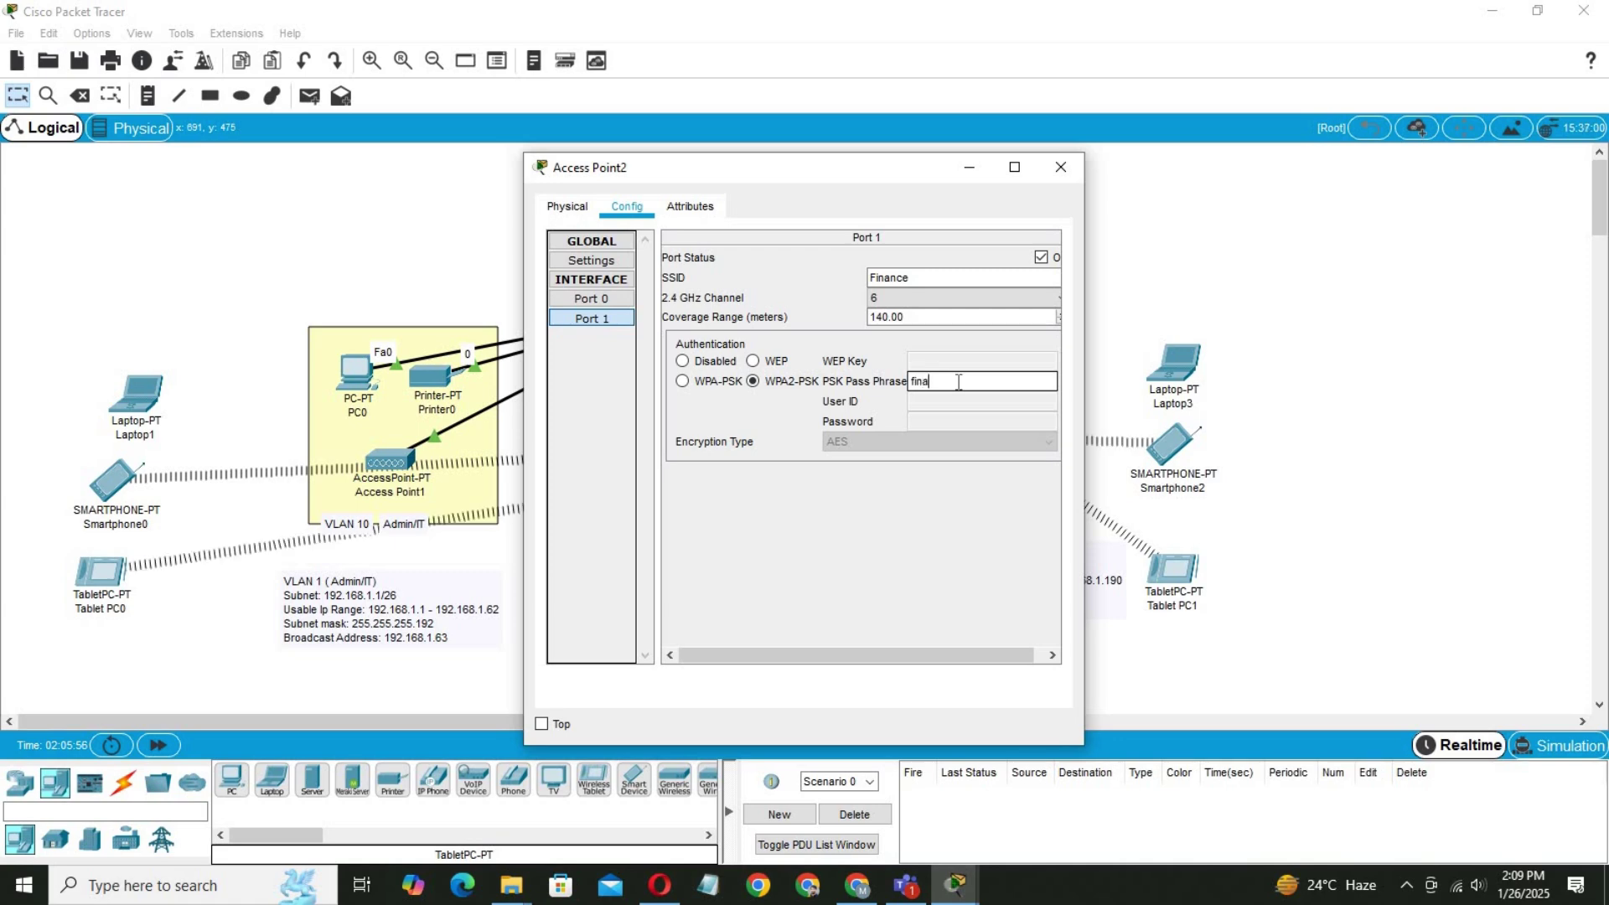
{"action": "type", "text": "finance@123"}
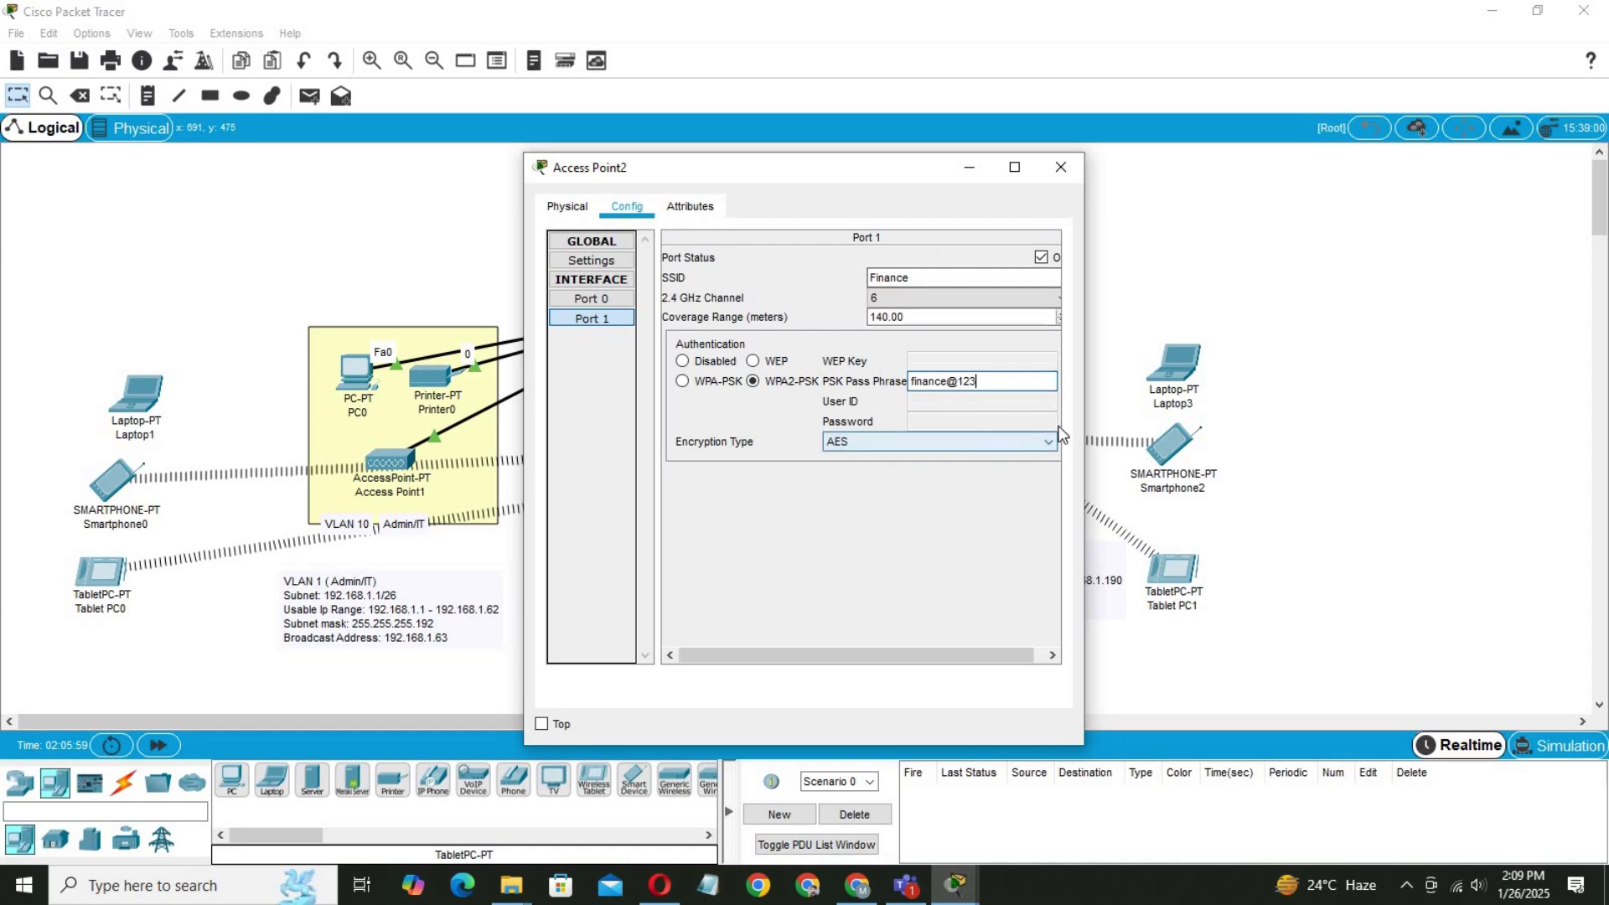
Open Access Point3's Port 1 settings and replace the Default SSID with CS-Wifi.
{"action": "left_click", "coordinate": [1265, 426]}
{"action": "left_click", "coordinate": [1000, 446]}
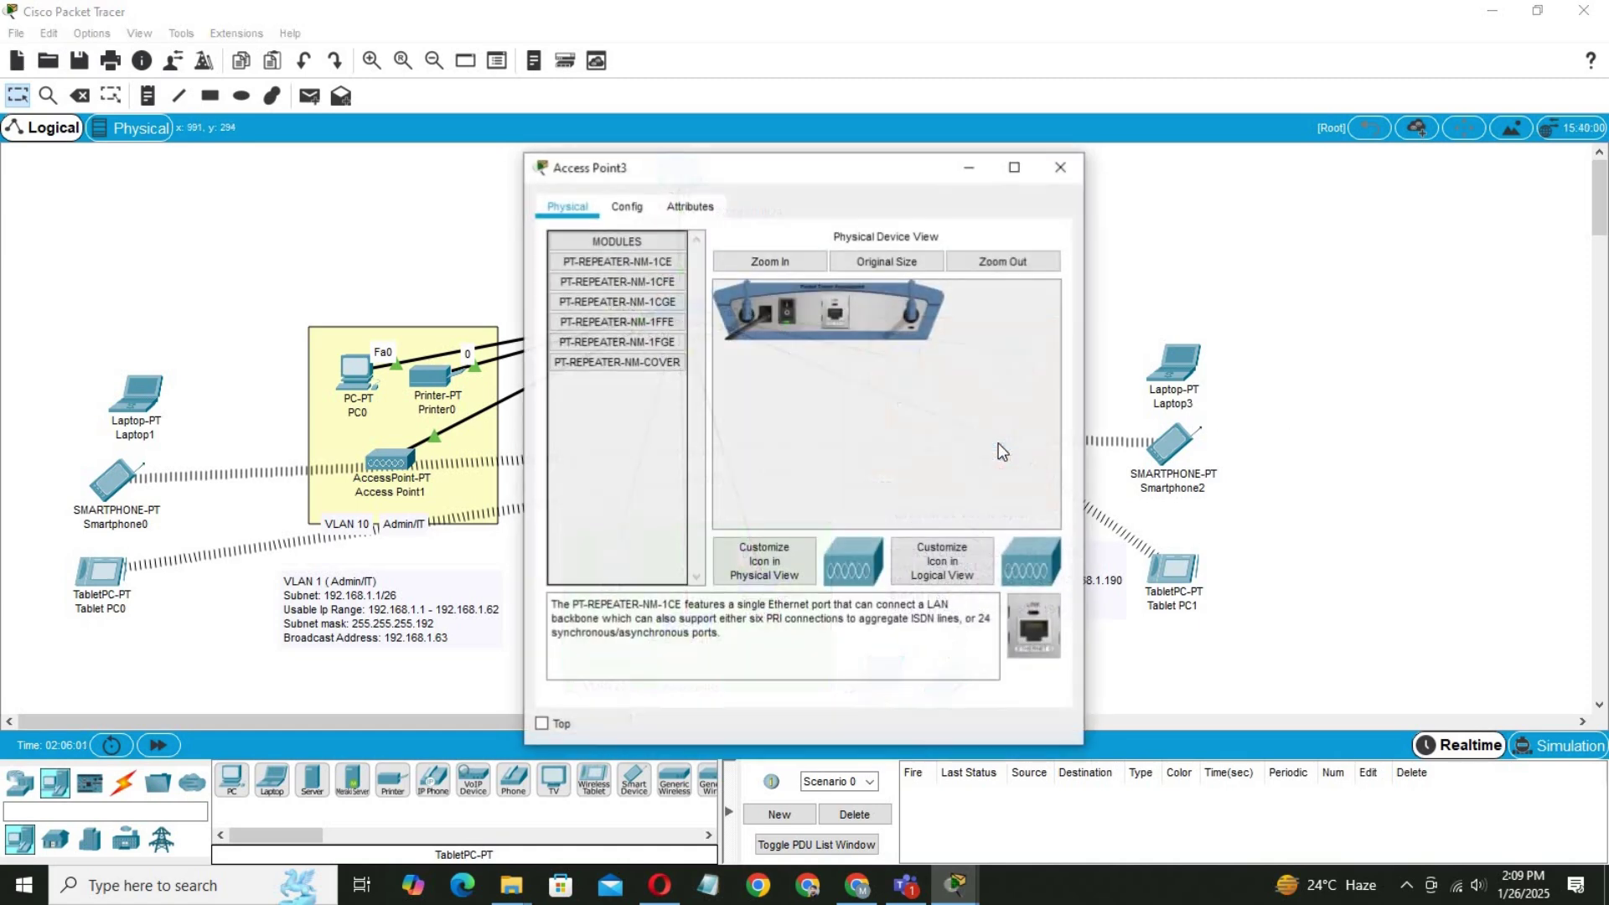
{"action": "left_click", "coordinate": [627, 205]}
{"action": "left_click", "coordinate": [605, 316]}
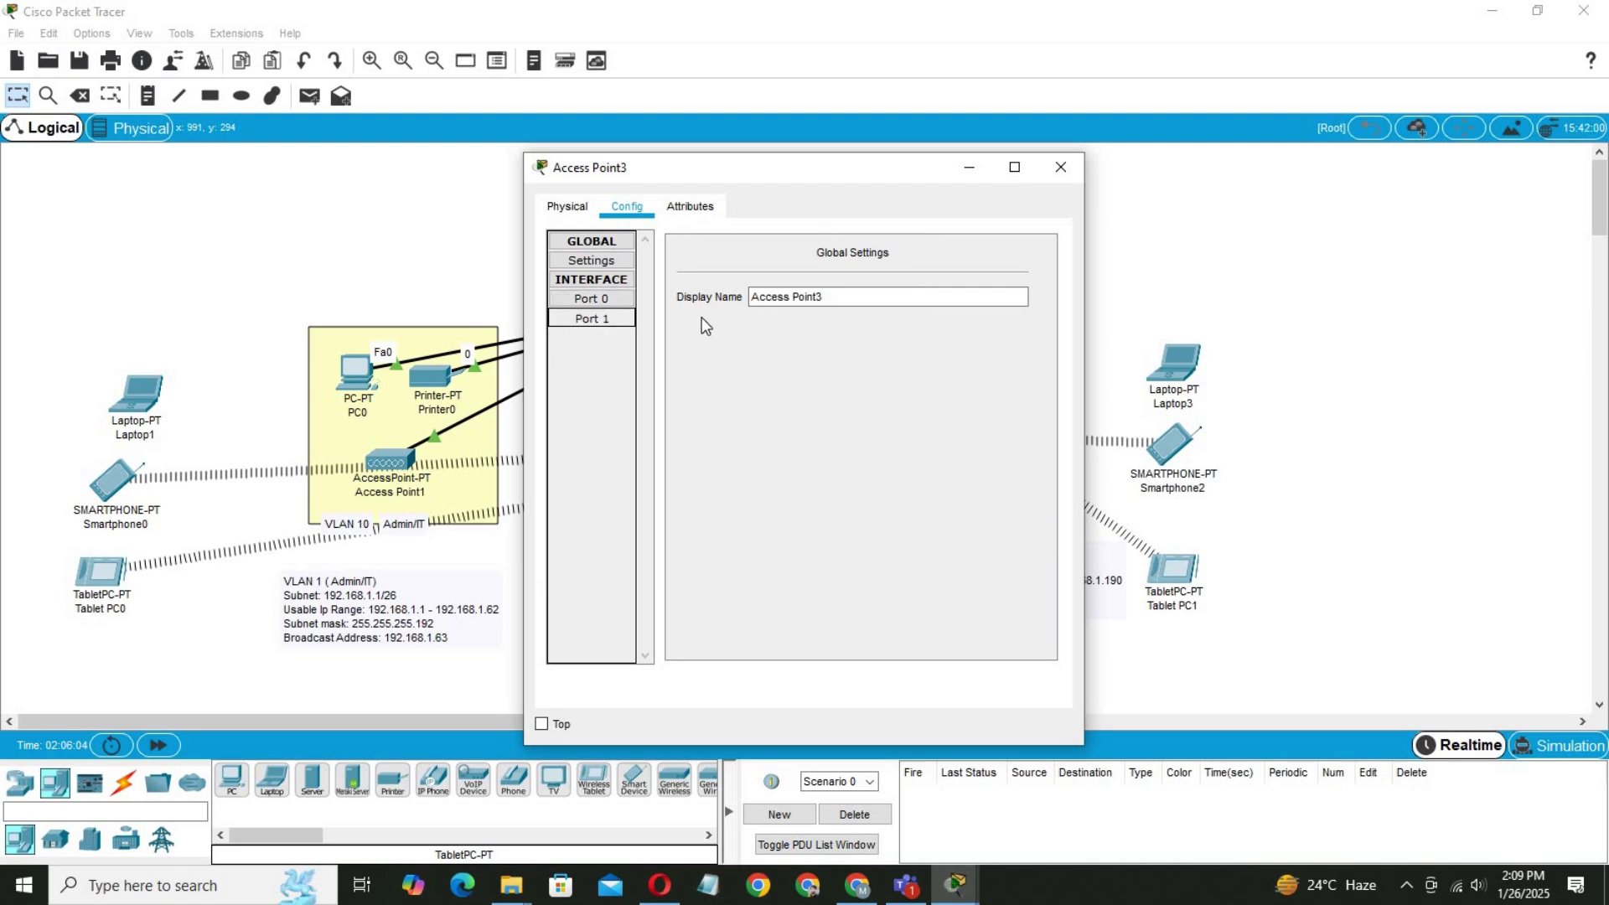
{"action": "key", "text": "ctrl+a"}
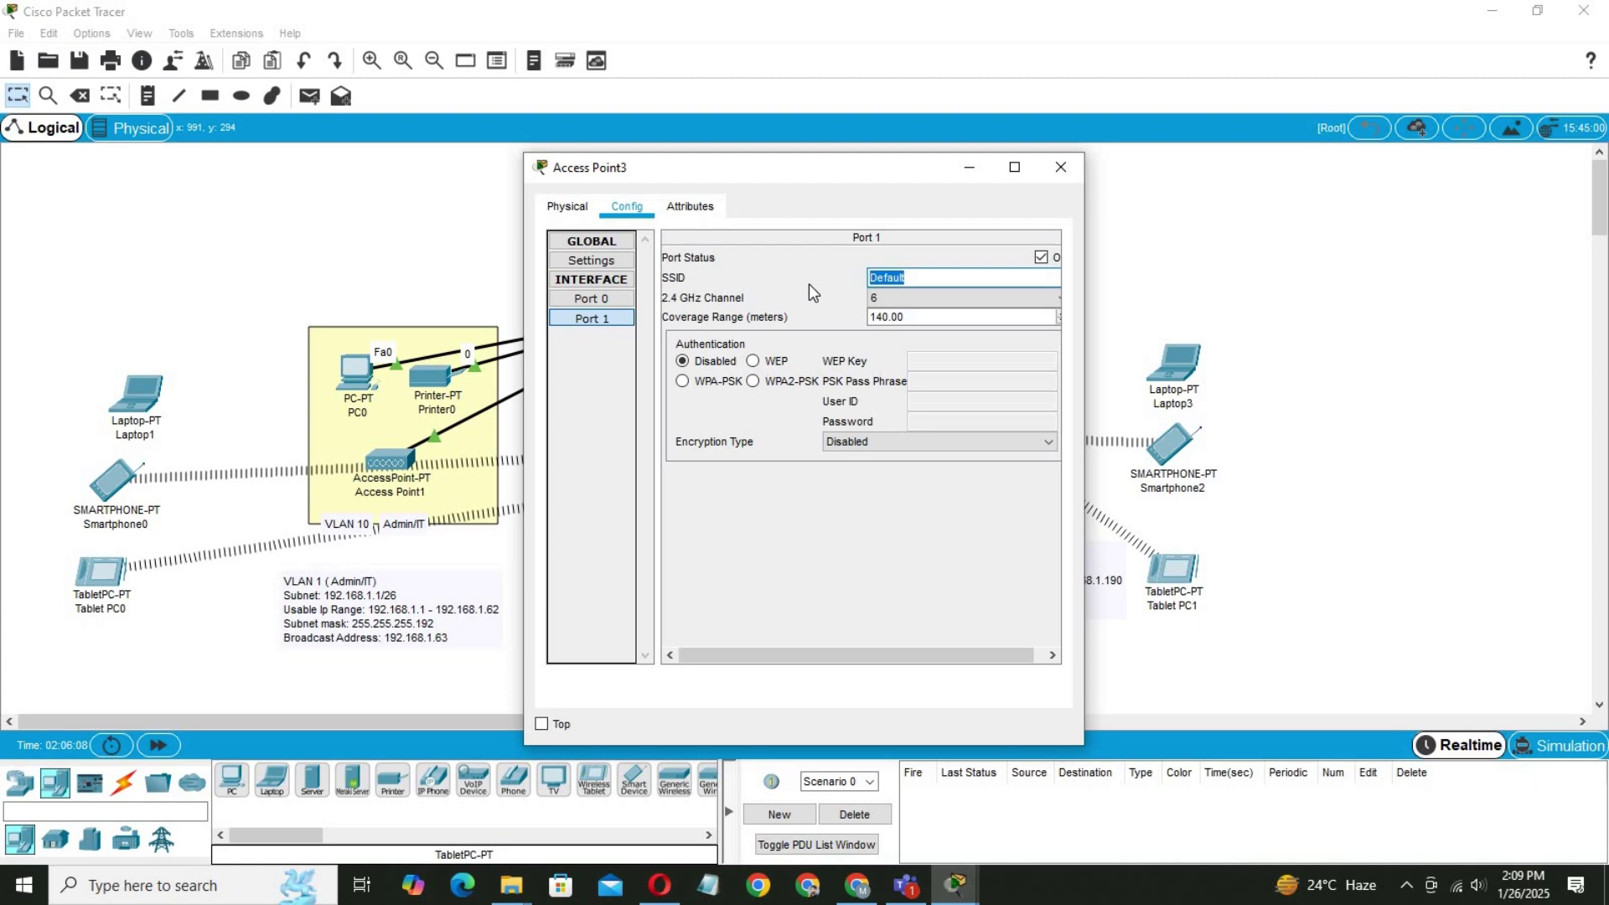
{"action": "type", "text": "CS"}
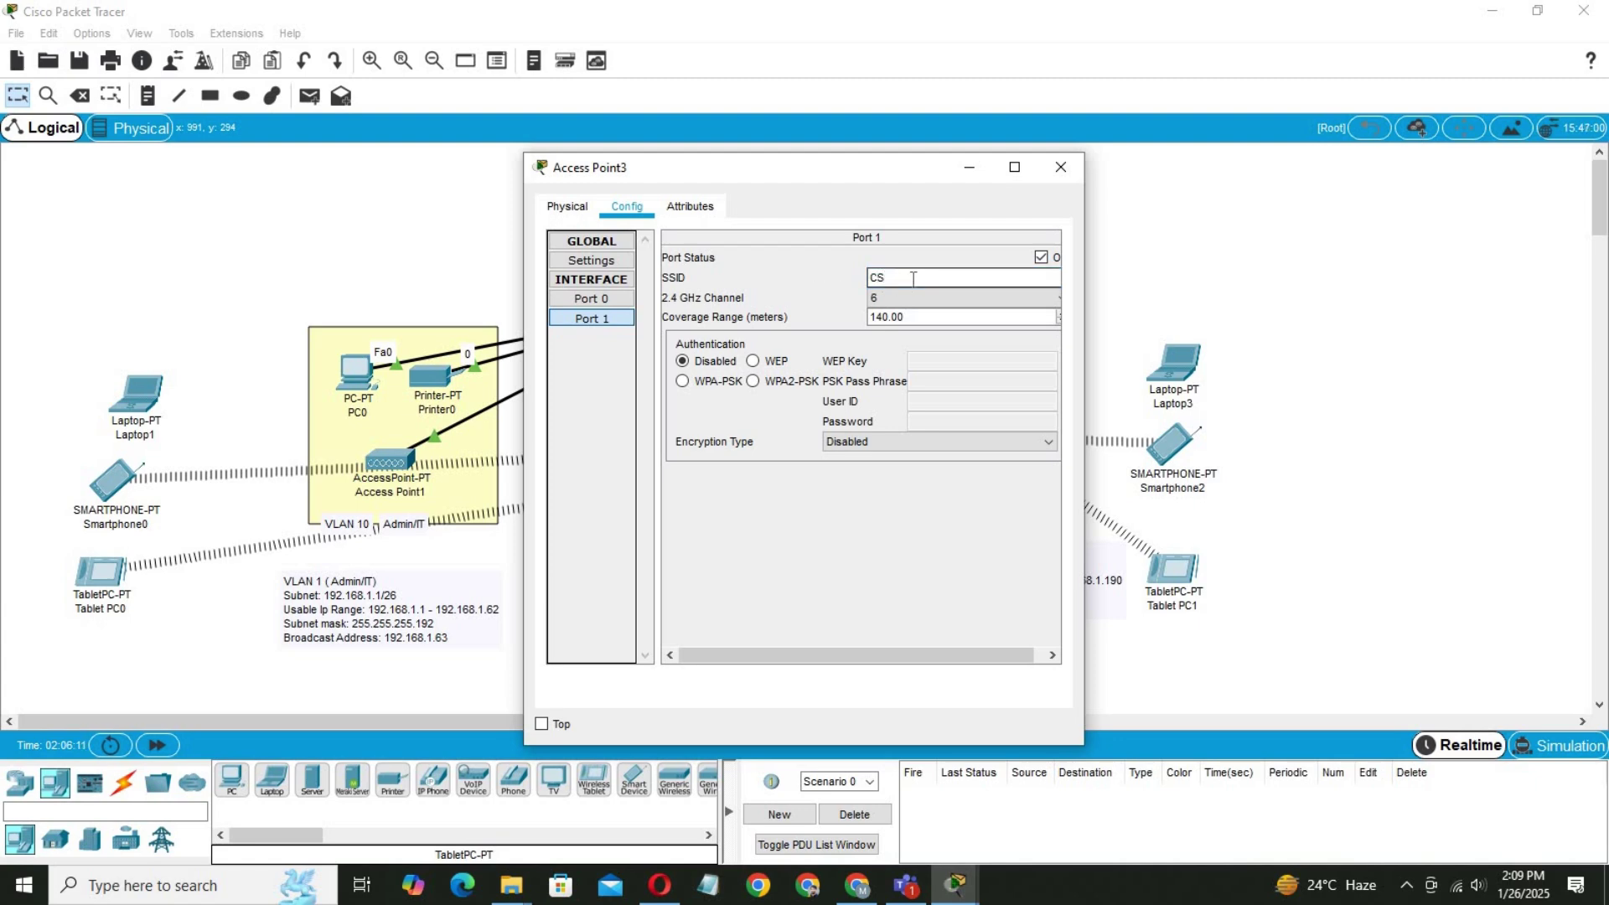
{"action": "type", "text": "-Wifi"}
Choose WPA2-PSK, enter a pass phrase of at least 8 characters, and close the window.
{"action": "left_click", "coordinate": [752, 381]}
{"action": "left_click", "coordinate": [939, 382]}
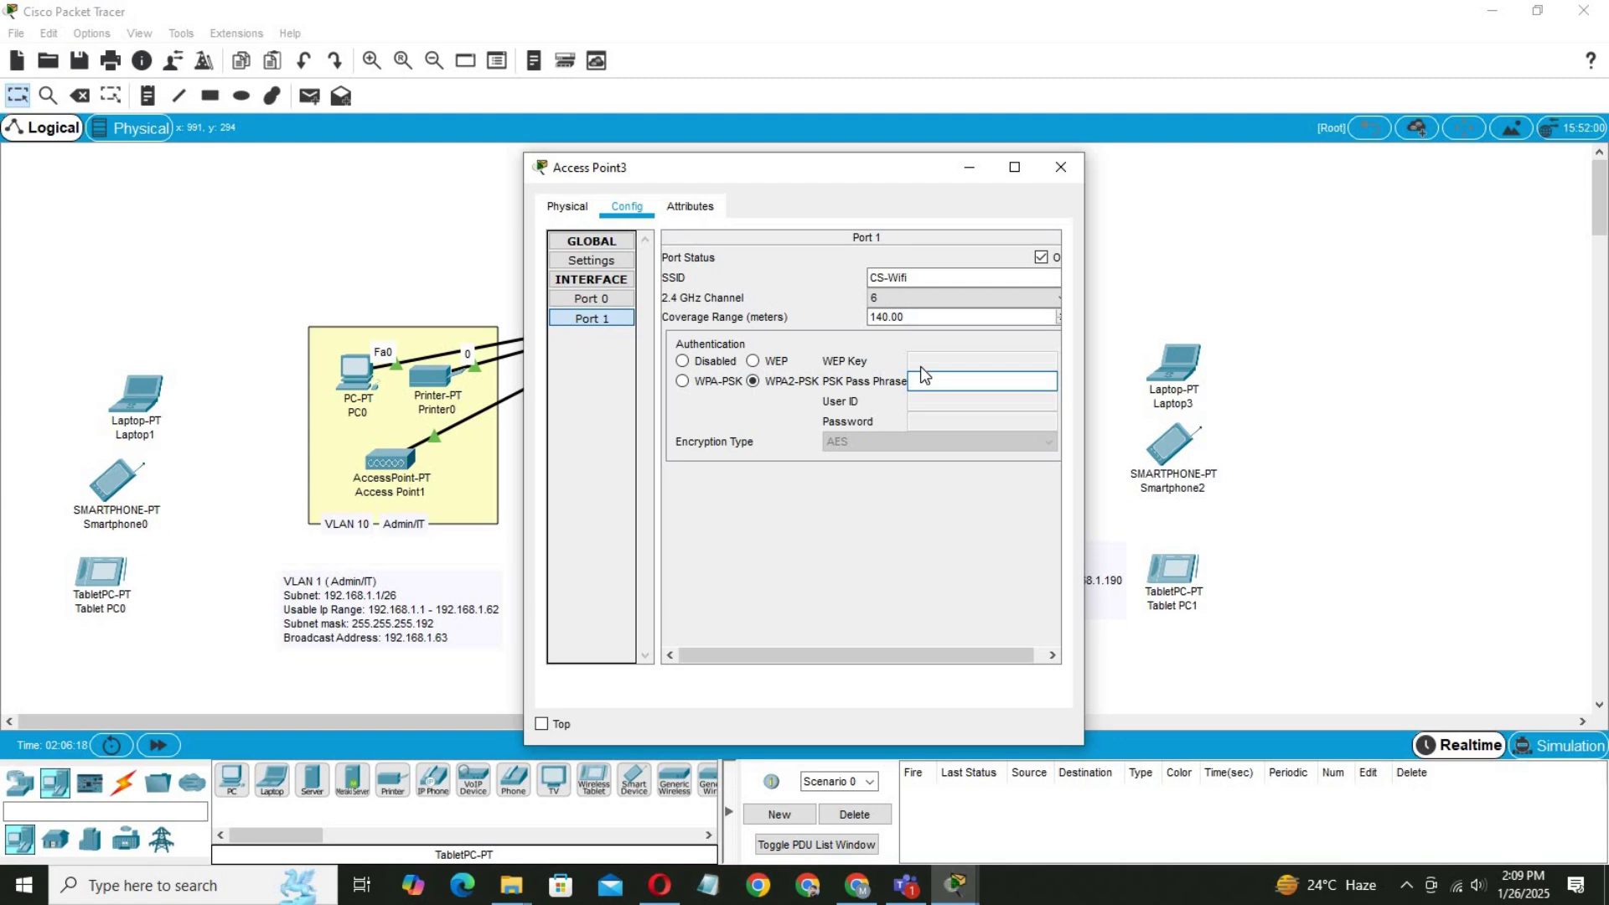
{"action": "type", "text": "CS@123"}
{"action": "key", "text": "Return"}
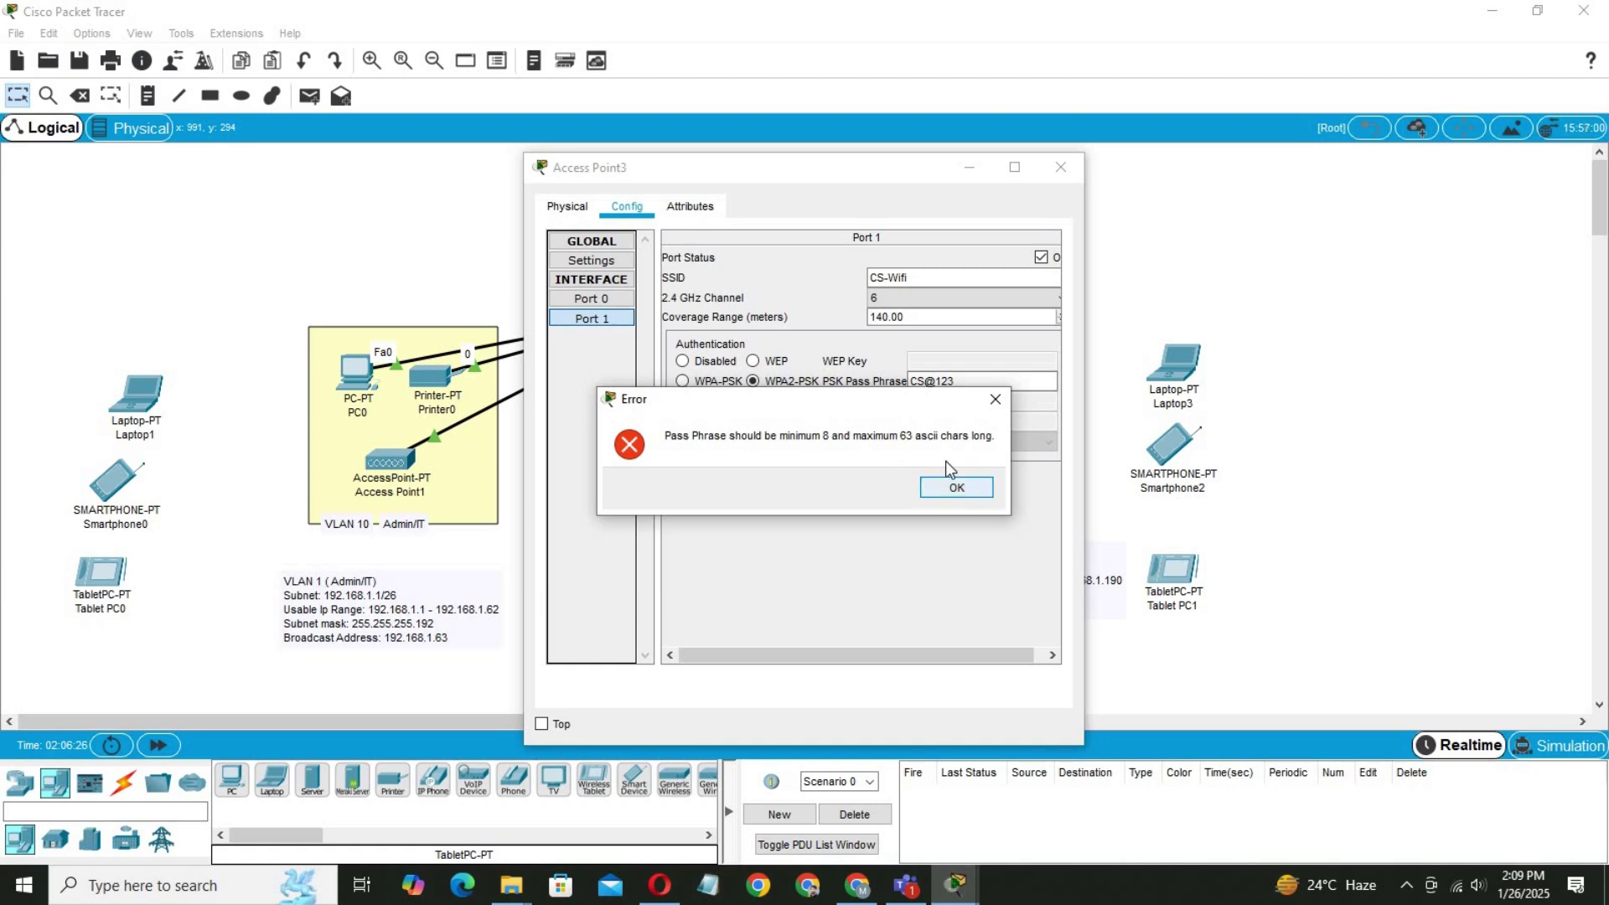
{"action": "left_click", "coordinate": [953, 483]}
{"action": "left_click", "coordinate": [922, 380]}
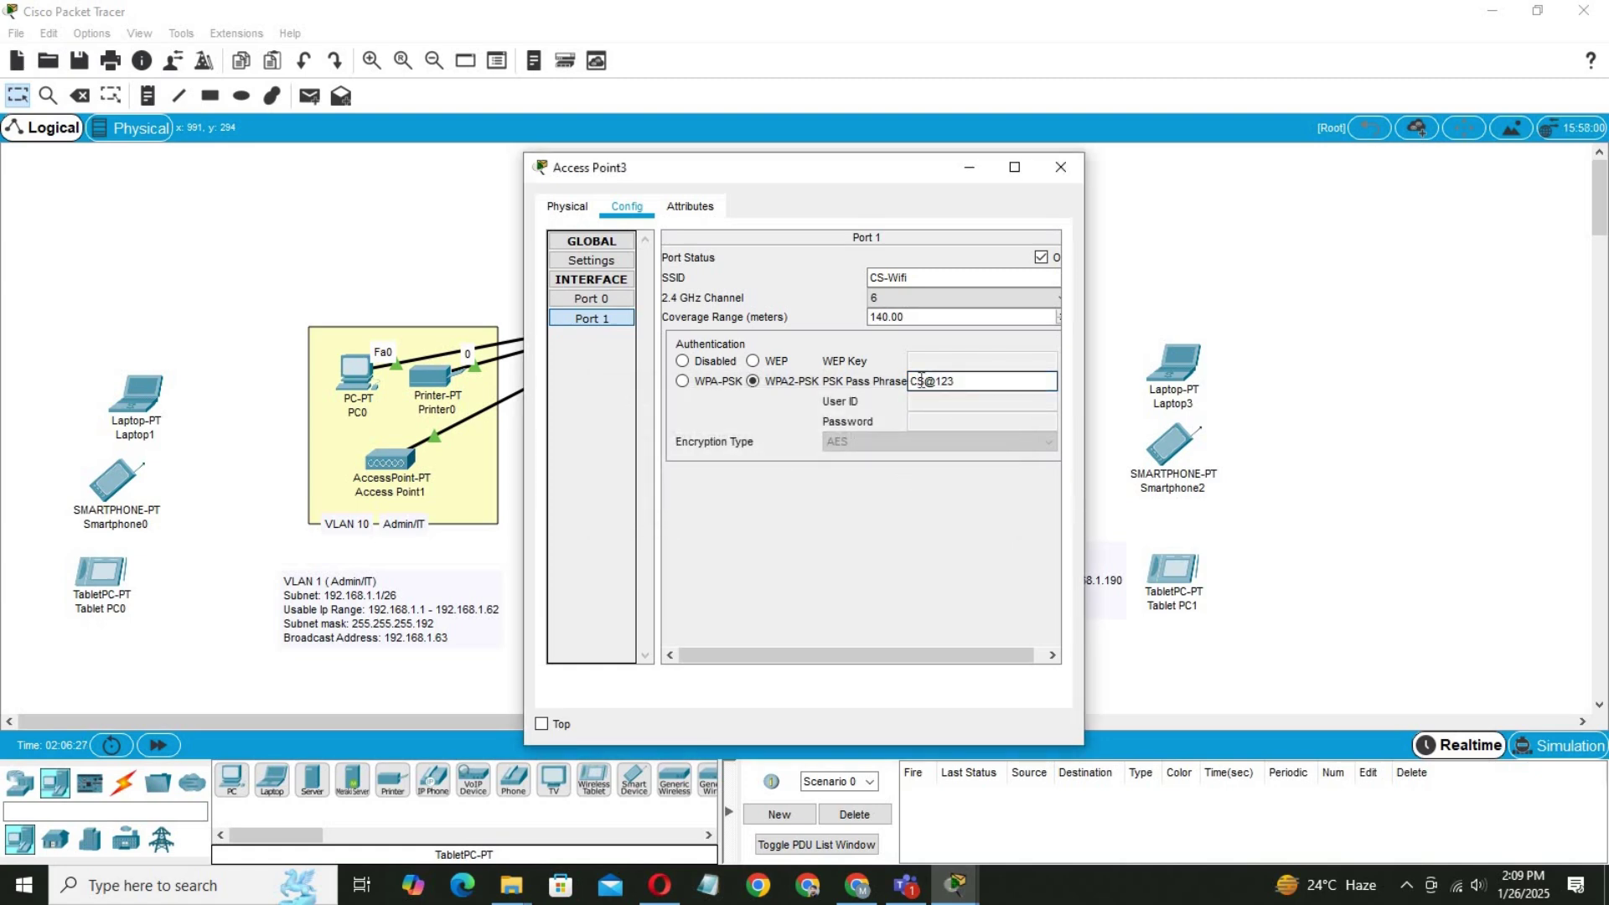
{"action": "type", "text": "Us"}
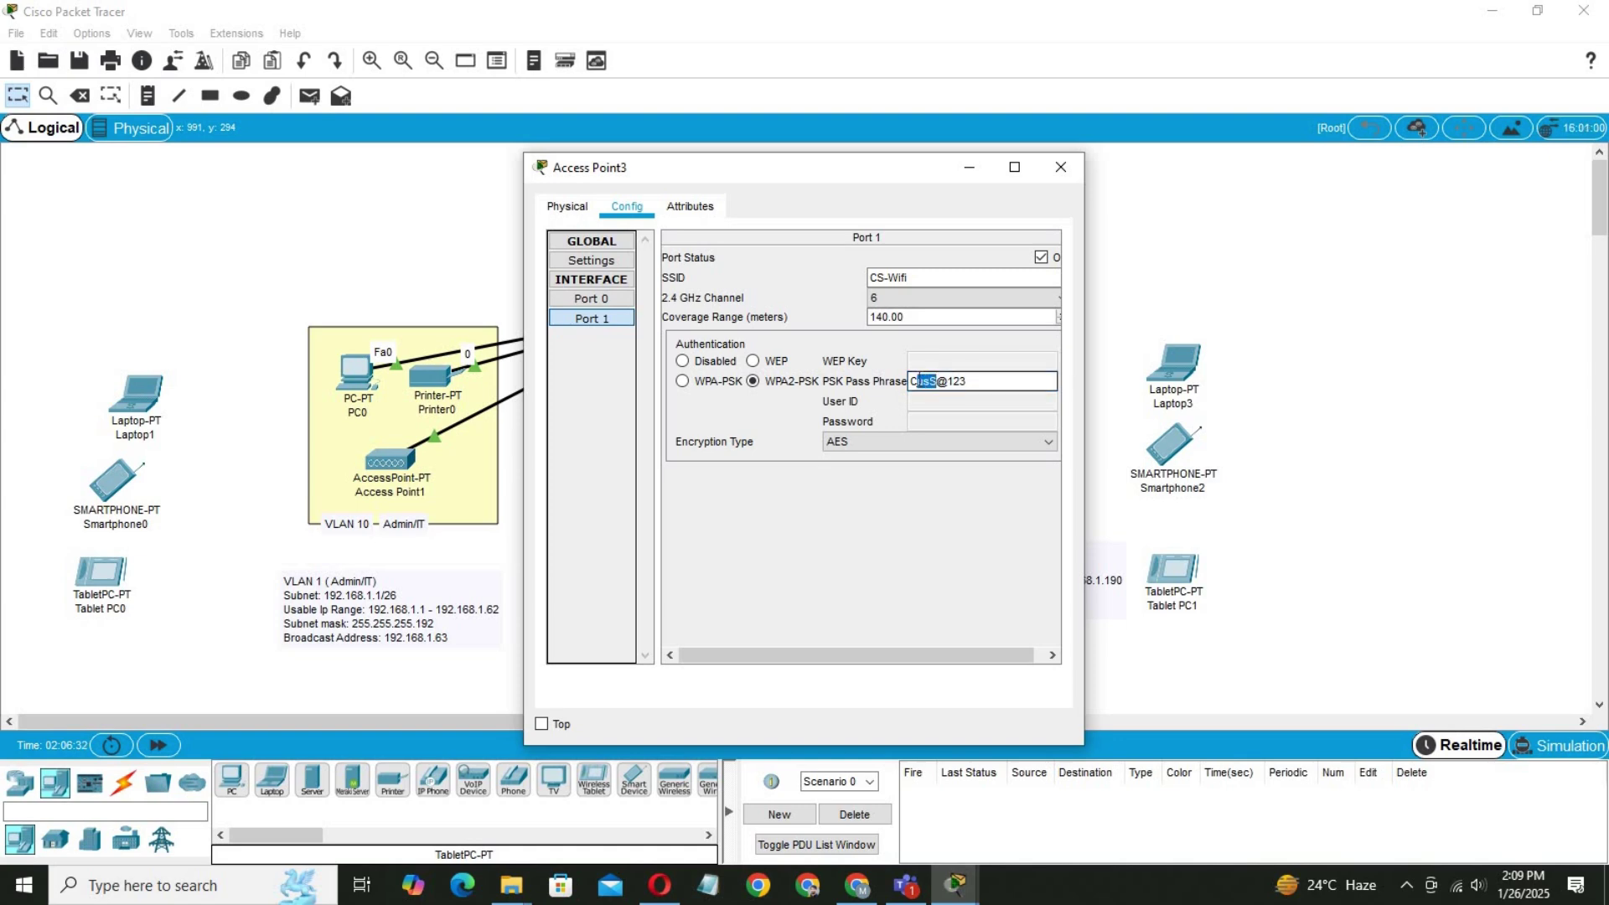
{"action": "type", "text": "ustomer"}
{"action": "left_click", "coordinate": [1060, 167]}
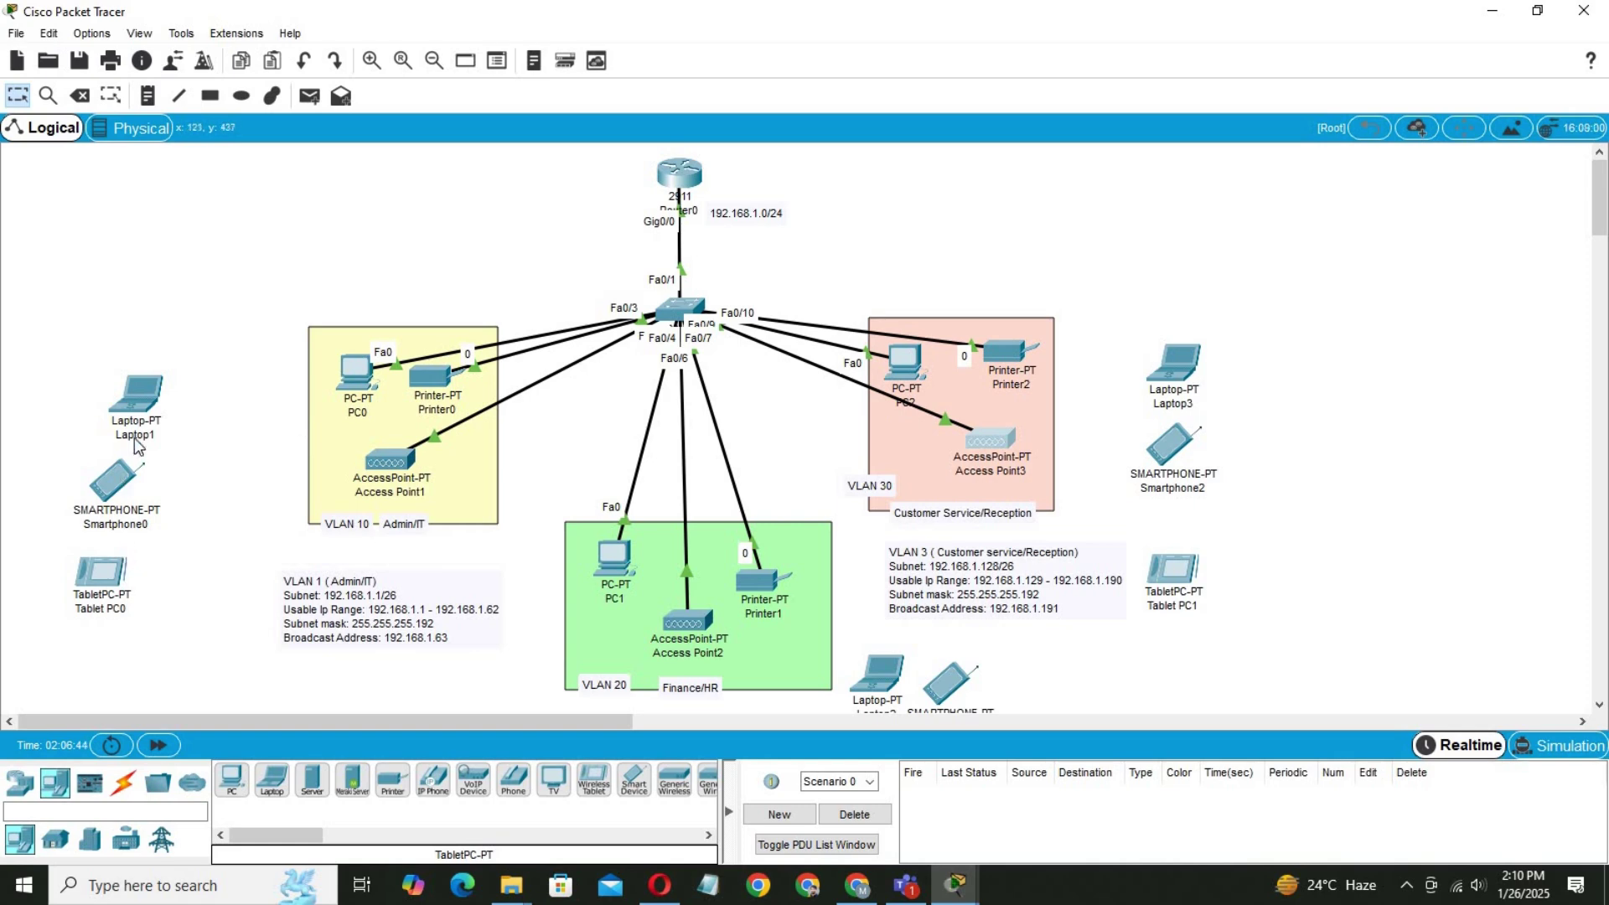
Reseat the WPC300N wireless module in Laptop1.
{"action": "left_click", "coordinate": [137, 394]}
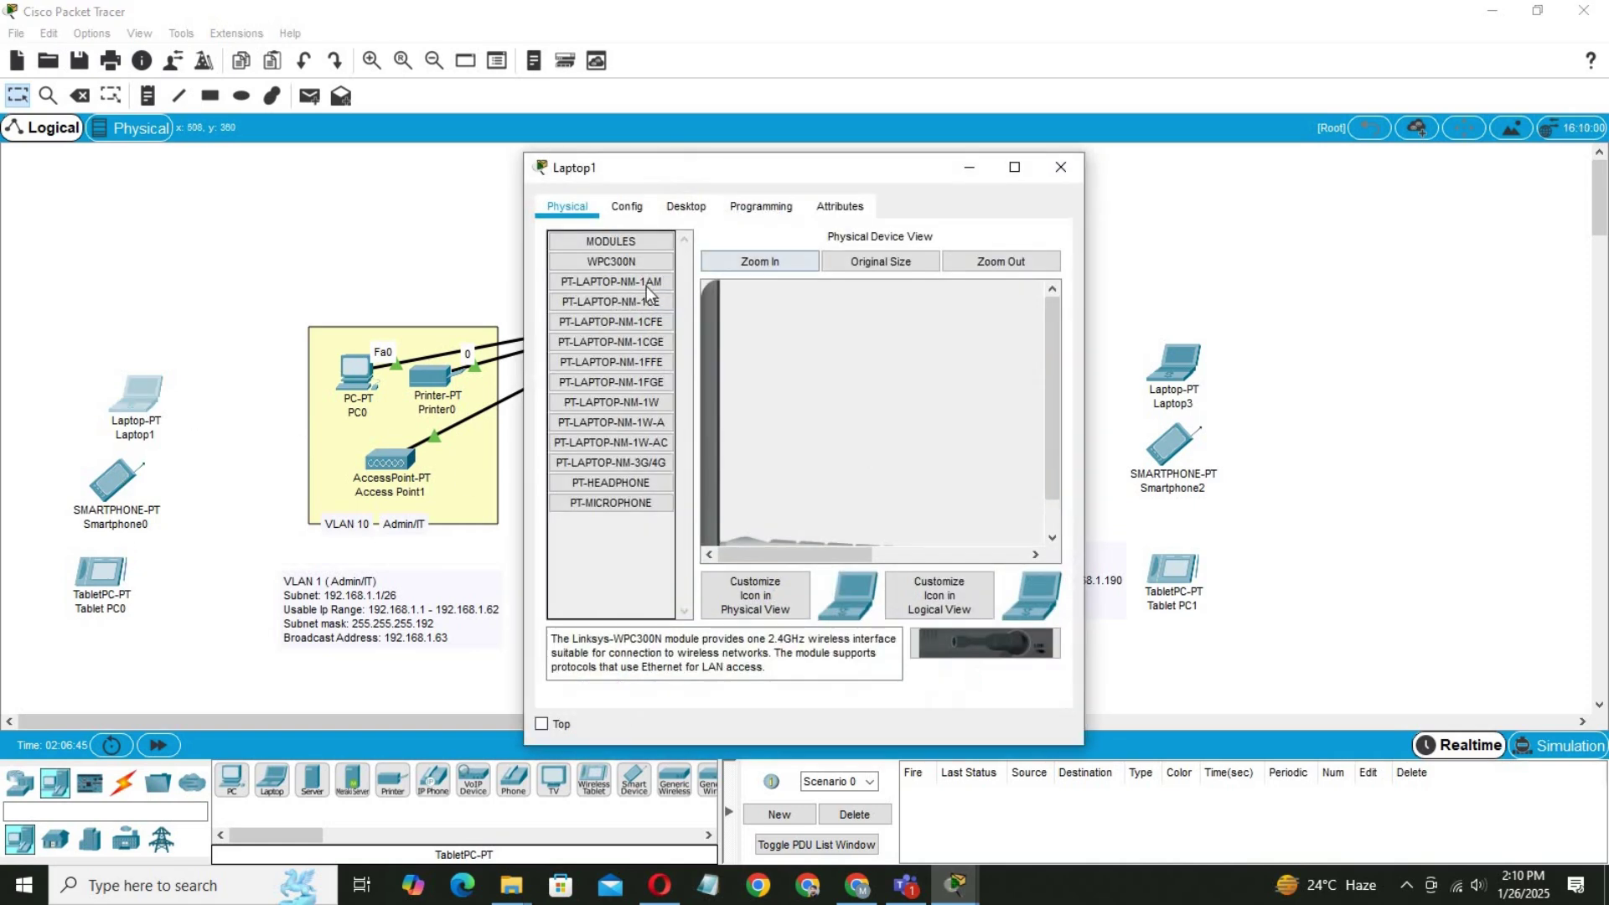
{"action": "scroll", "coordinate": [1046, 372], "scroll_direction": "down", "scroll_amount": 3}
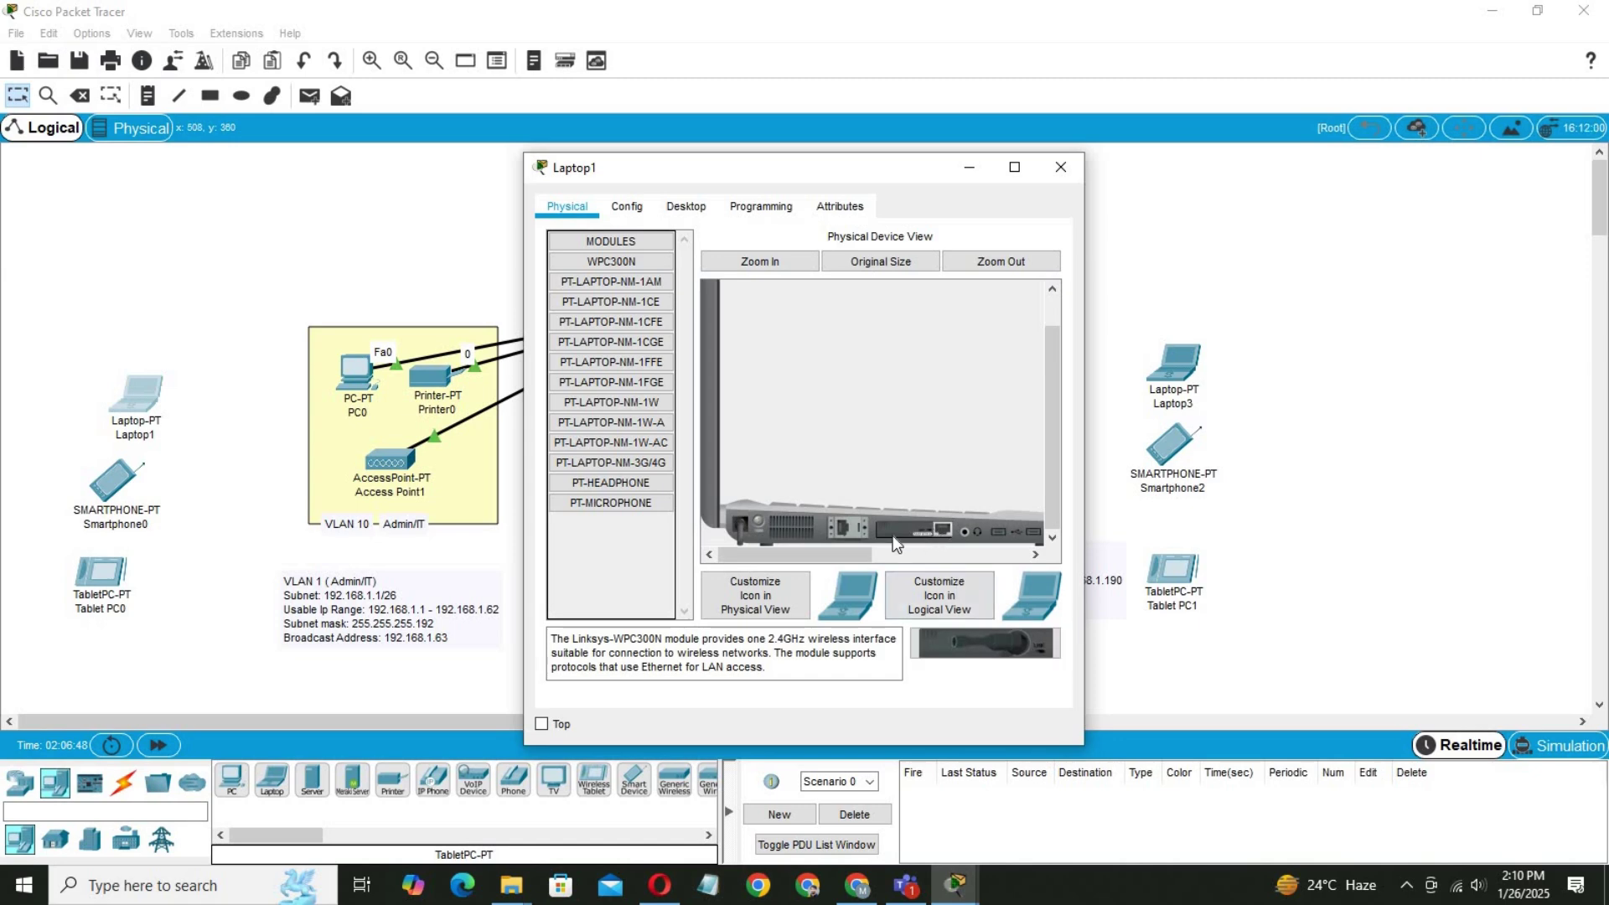
{"action": "left_click_drag", "start_coordinate": [918, 526], "coordinate": [608, 563]}
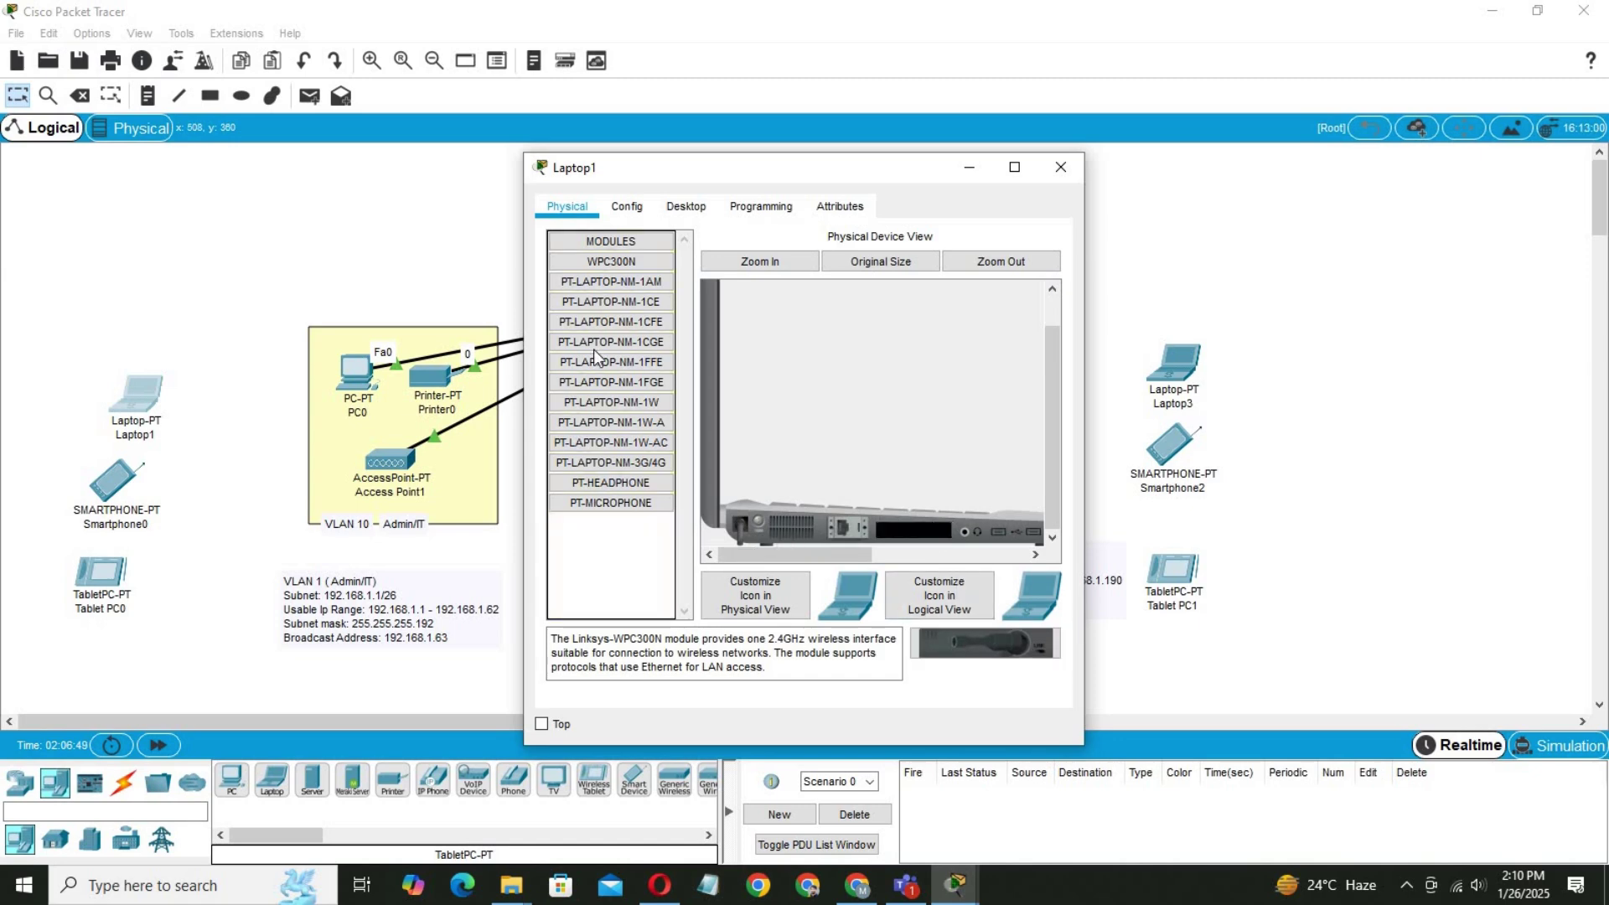
{"action": "left_click_drag", "start_coordinate": [611, 270], "coordinate": [909, 532]}
Set Laptop1's Wireless0 to SSID admin with WPA2-PSK and the matching pass phrase.
{"action": "left_click", "coordinate": [638, 207]}
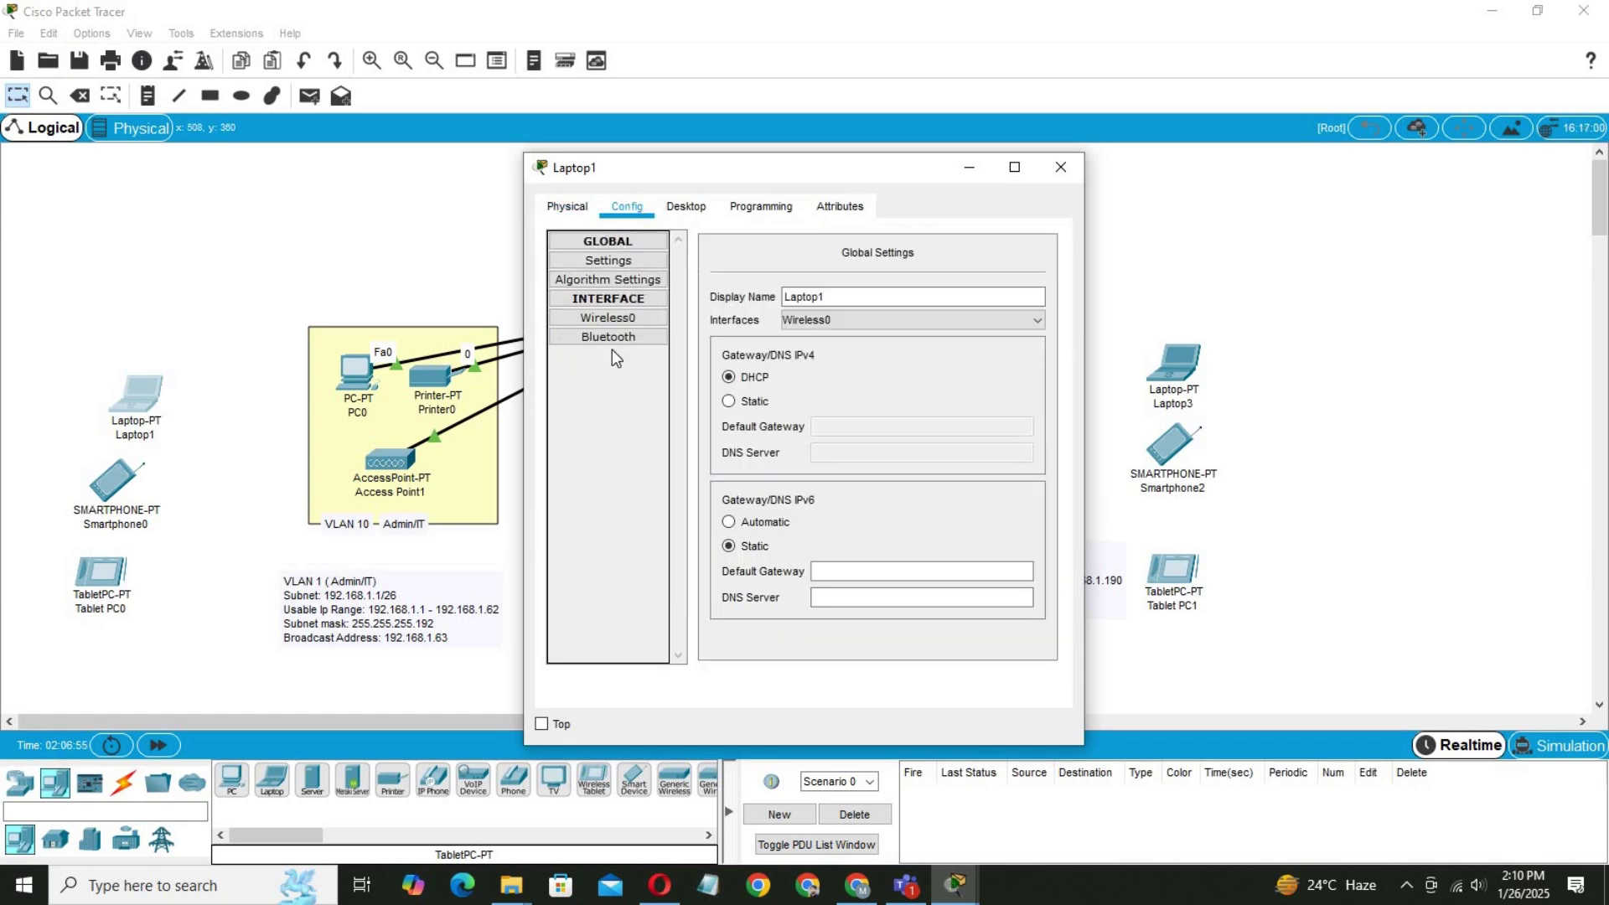
{"action": "left_click", "coordinate": [602, 319]}
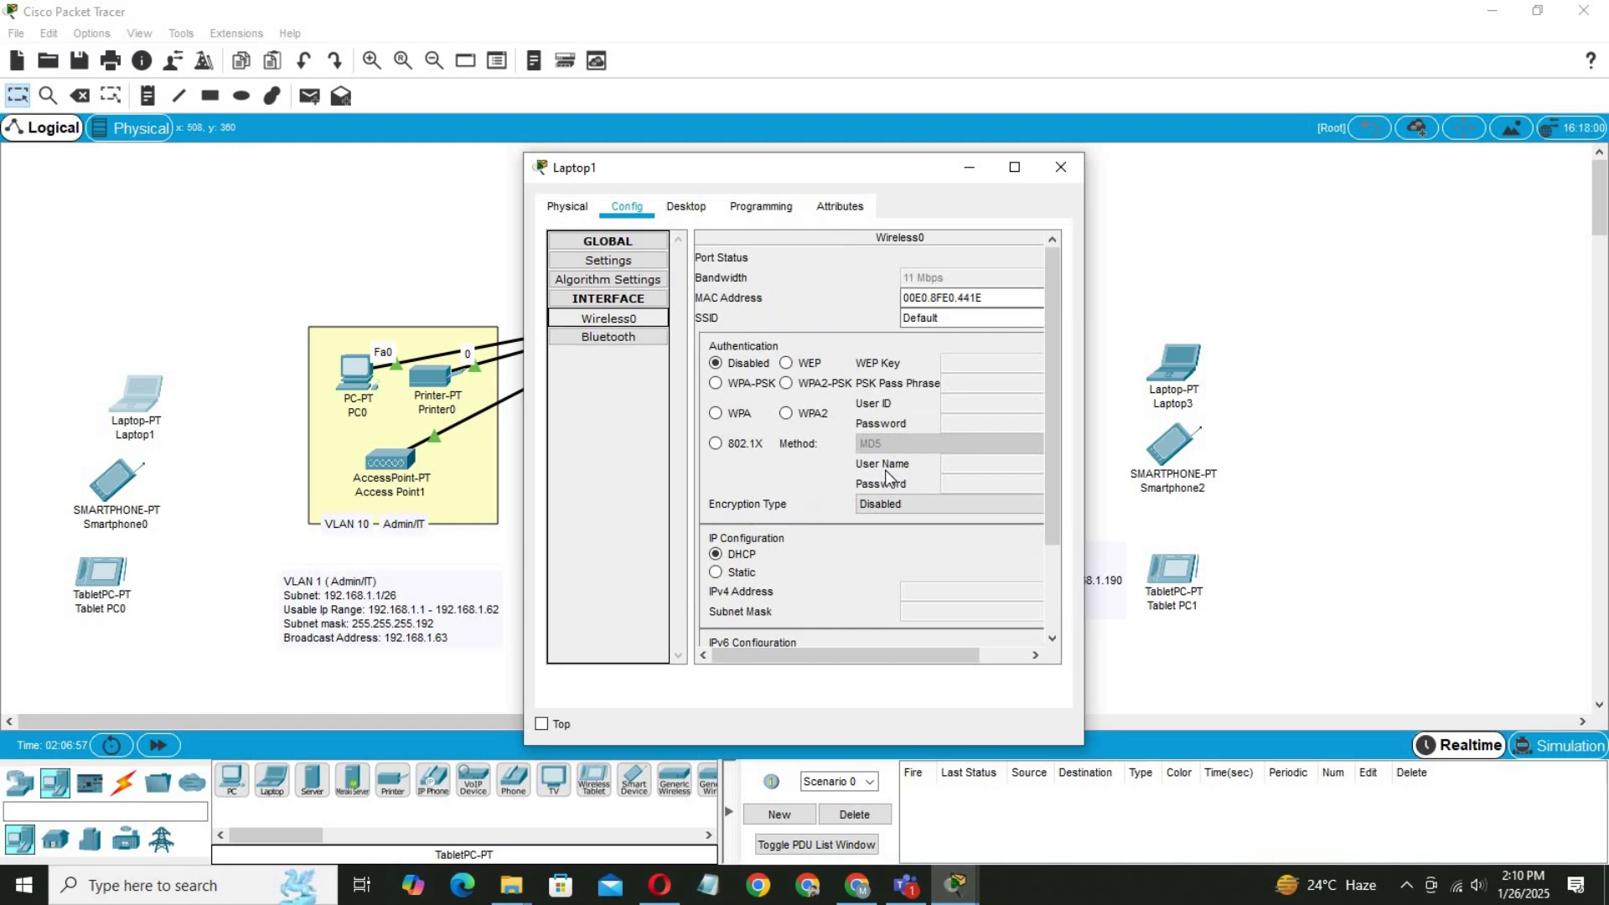
{"action": "left_click_drag", "start_coordinate": [944, 324], "coordinate": [856, 325]}
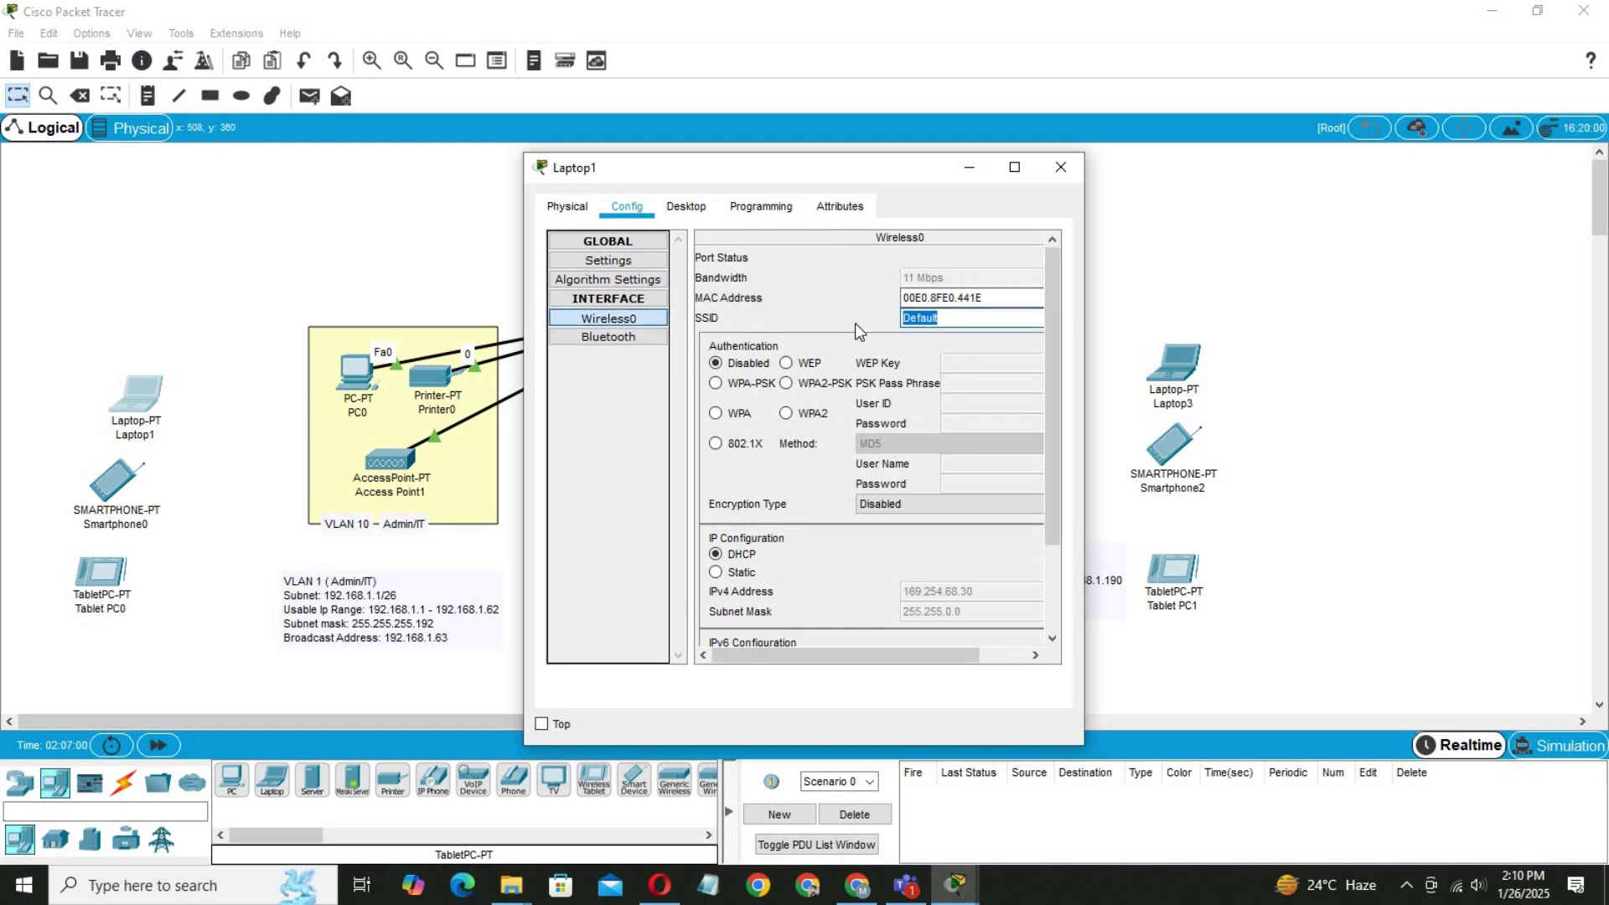
{"action": "type", "text": "admin"}
{"action": "left_click", "coordinate": [785, 382]}
{"action": "left_click", "coordinate": [963, 383]}
{"action": "type", "text": "ad"}
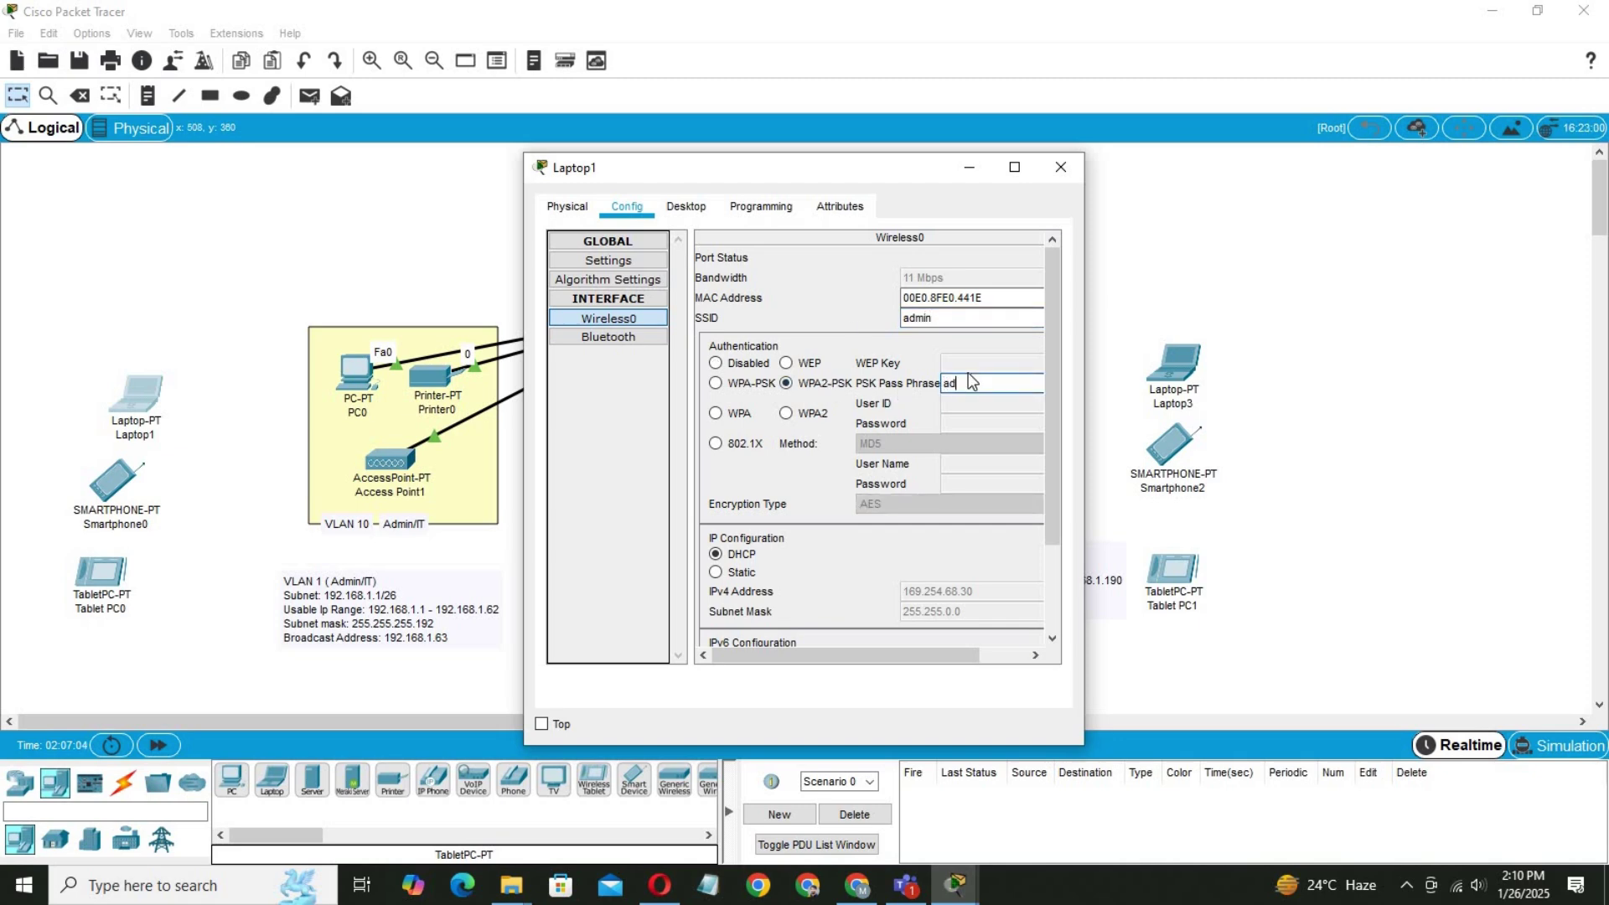
{"action": "type", "text": "min@123"}
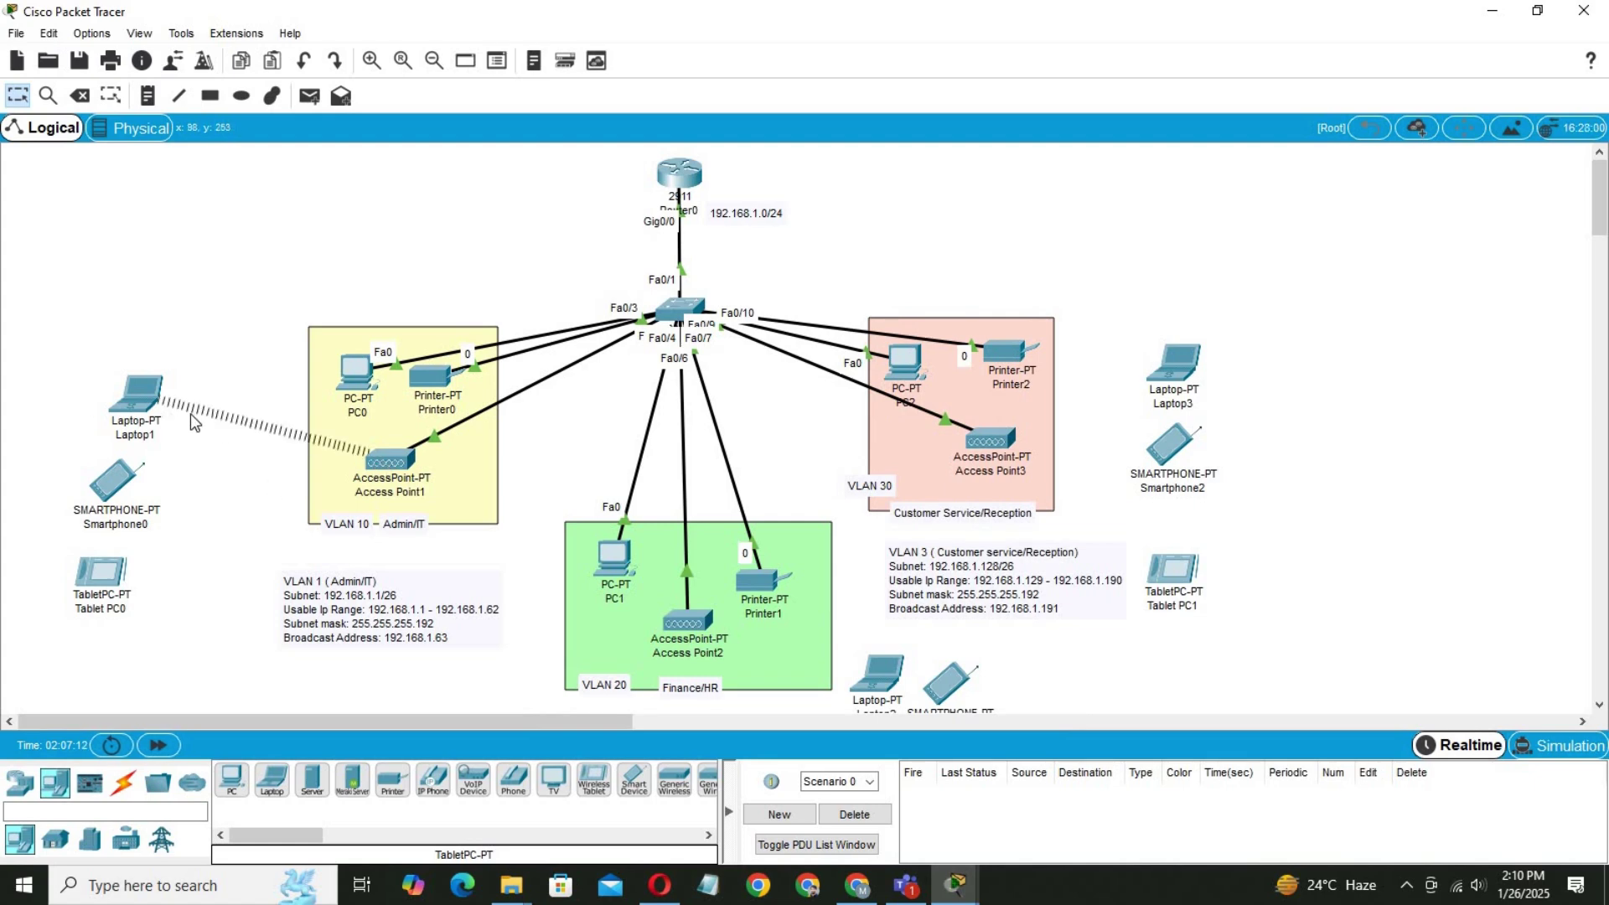
{"action": "left_click", "coordinate": [882, 678]}
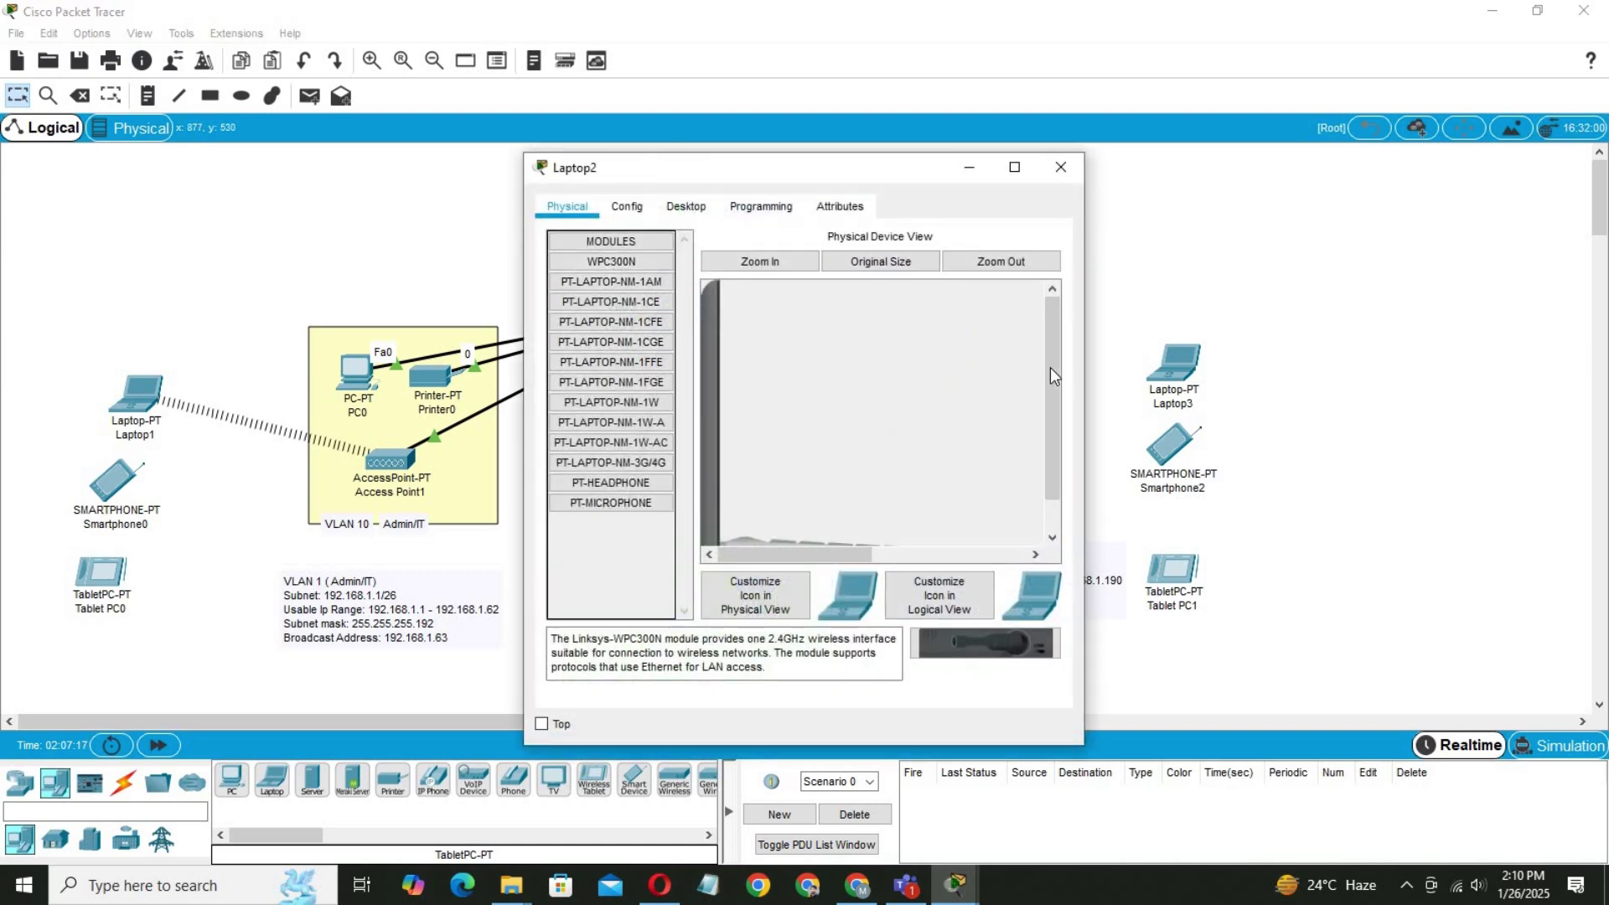
Replace Laptop2's wireless module with the WPC300N card and power the laptop back on.
{"action": "left_click_drag", "start_coordinate": [1049, 367], "coordinate": [988, 507]}
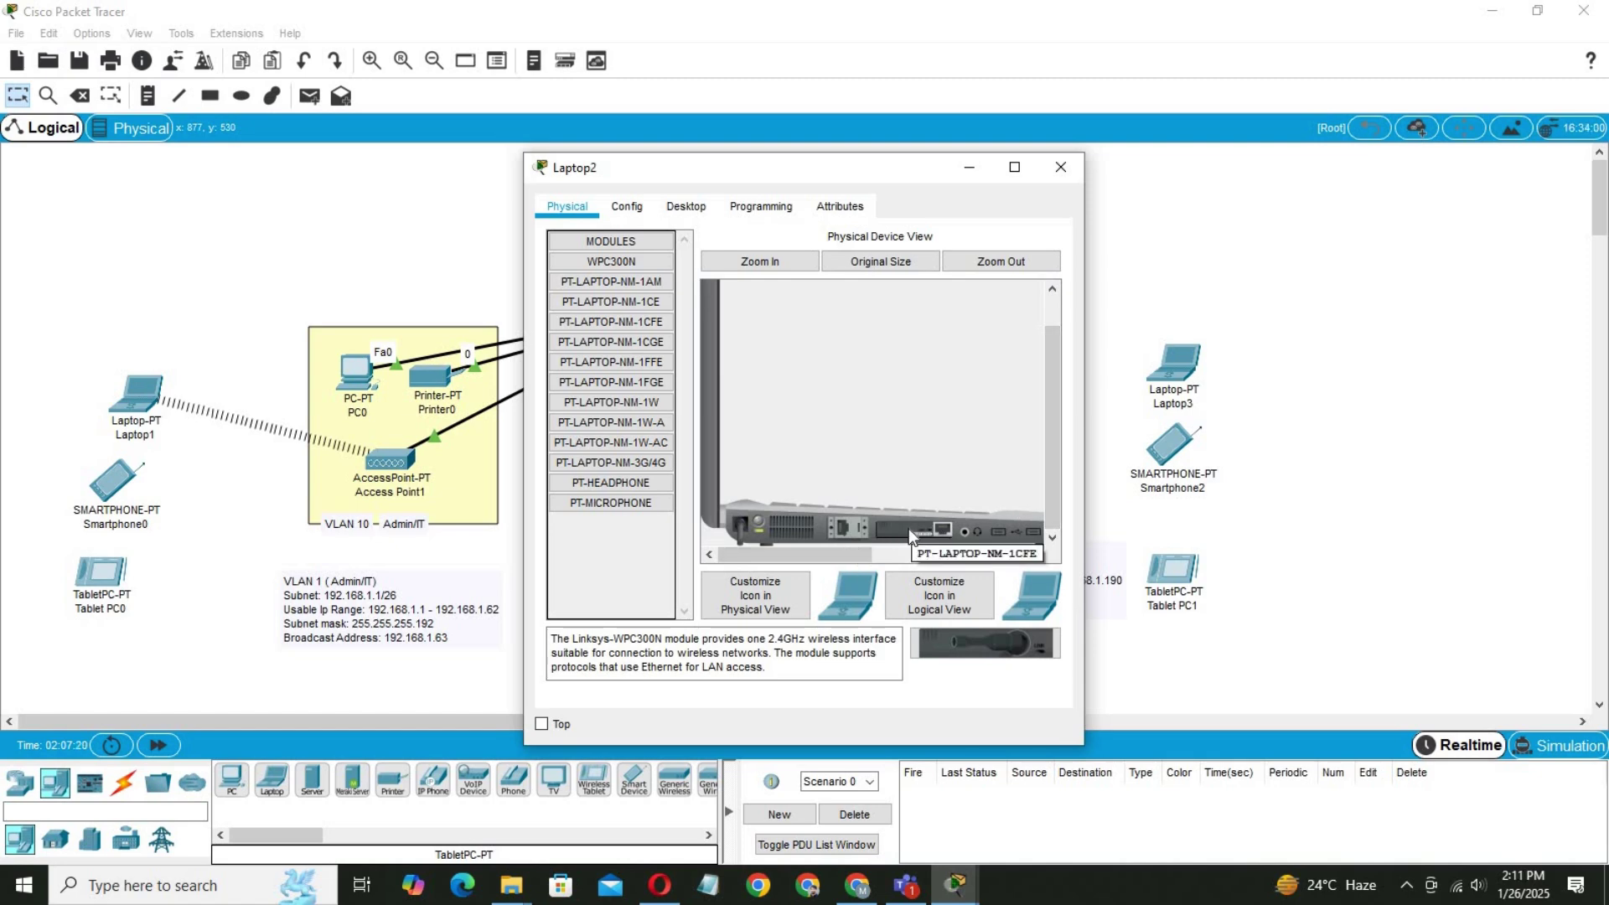
{"action": "left_click", "coordinate": [761, 526]}
{"action": "left_click_drag", "start_coordinate": [922, 528], "coordinate": [598, 546]}
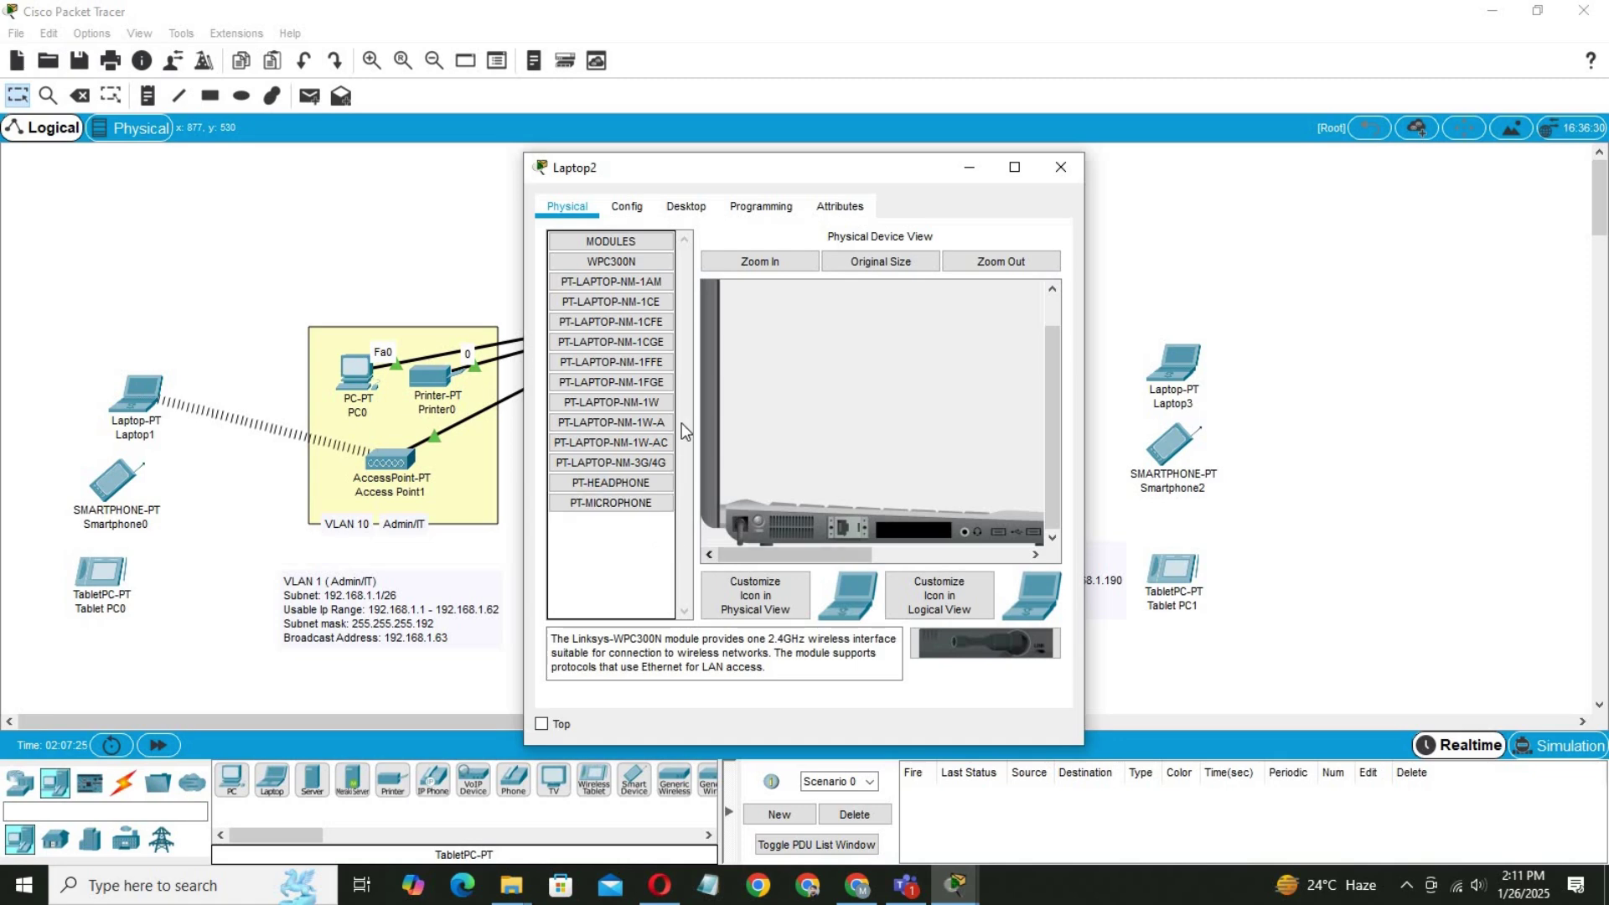
{"action": "left_click_drag", "start_coordinate": [604, 258], "coordinate": [913, 529]}
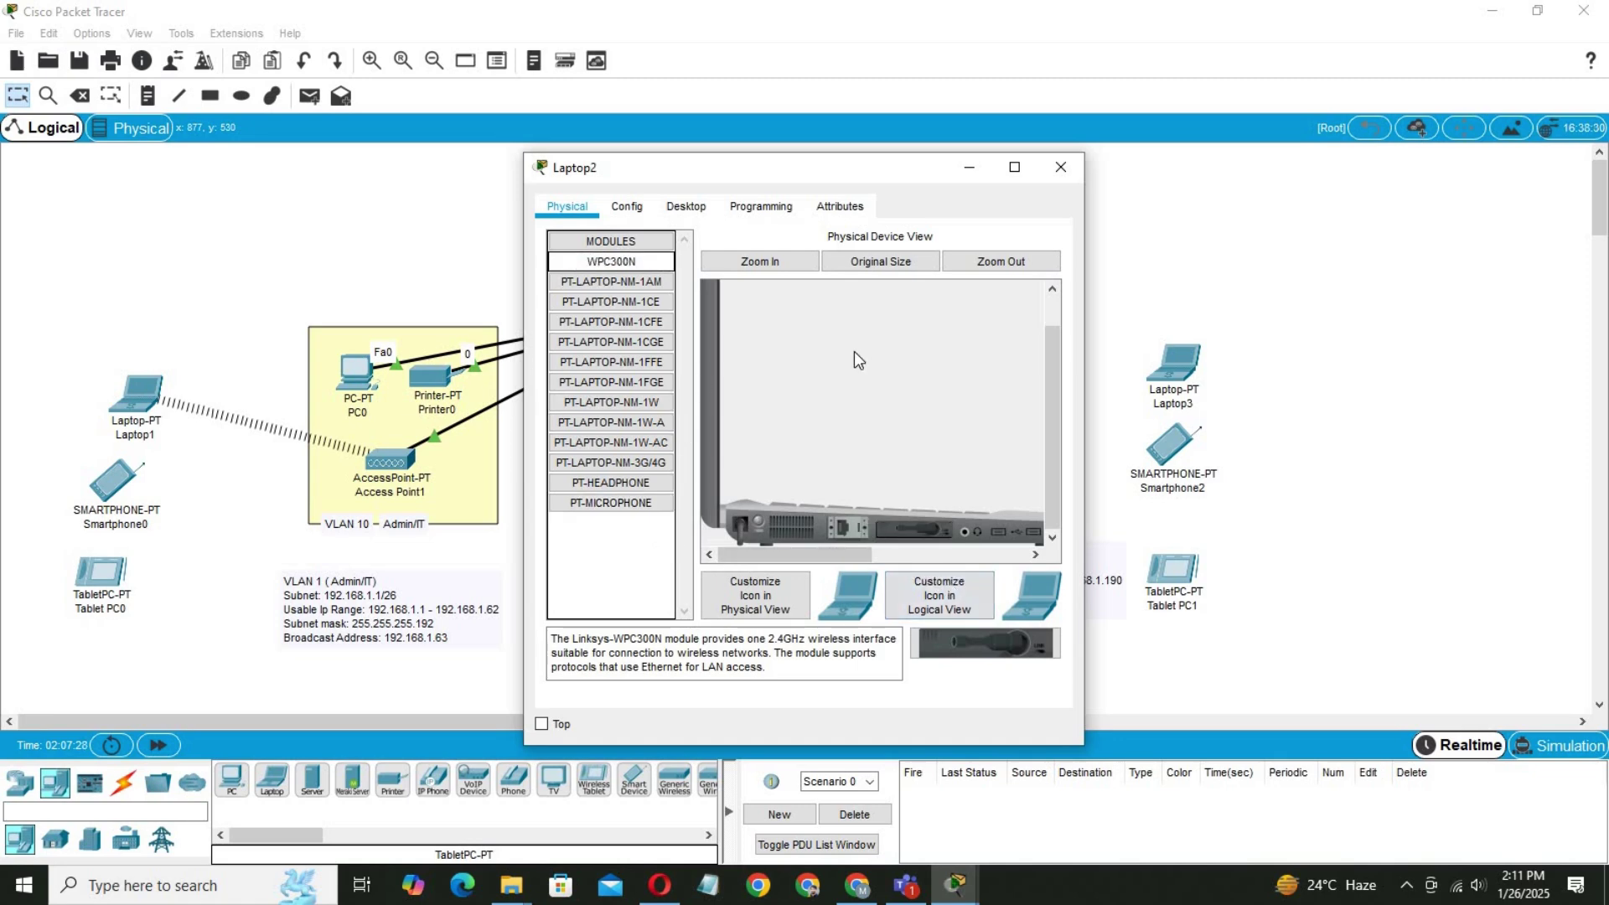
{"action": "left_click", "coordinate": [624, 206]}
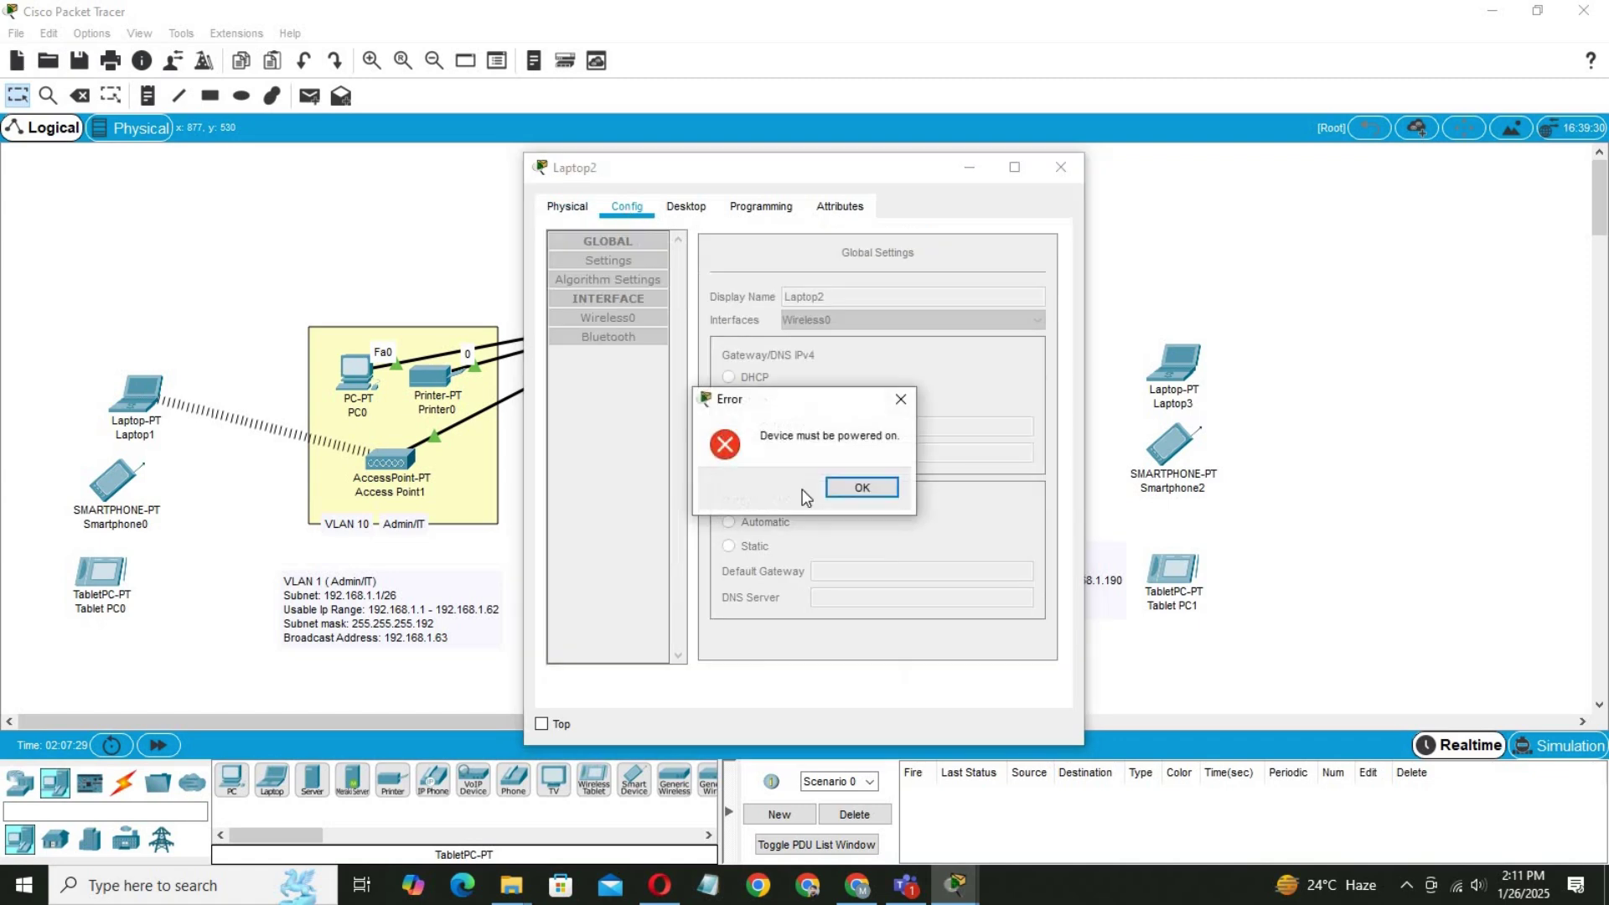
{"action": "left_click", "coordinate": [842, 492]}
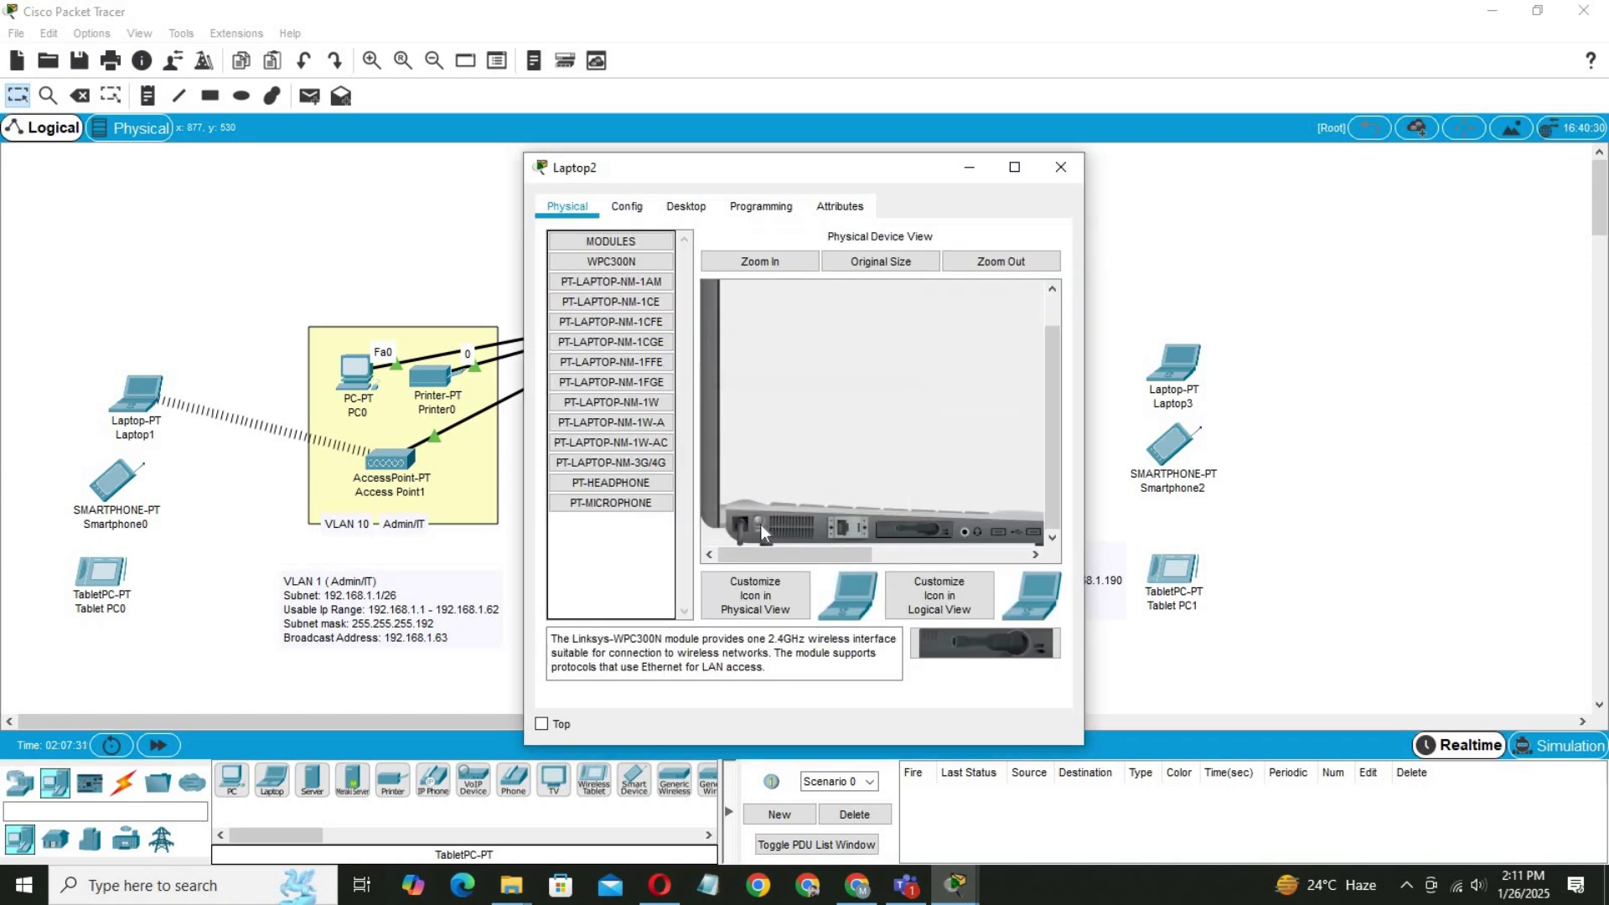
{"action": "left_click", "coordinate": [627, 206]}
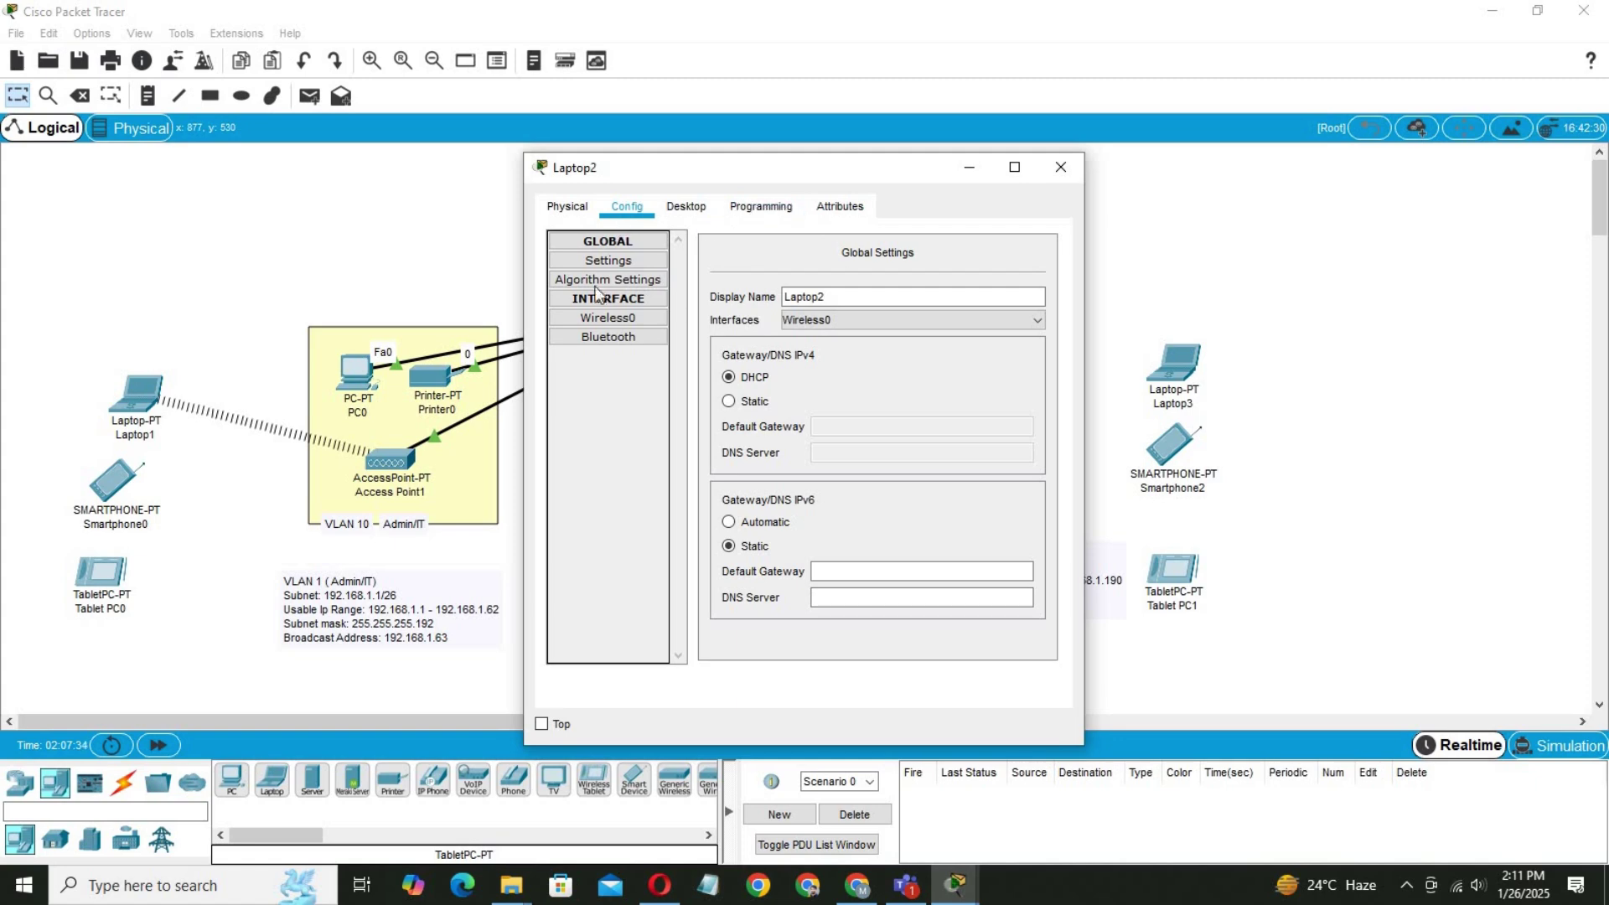
{"action": "left_click", "coordinate": [607, 323]}
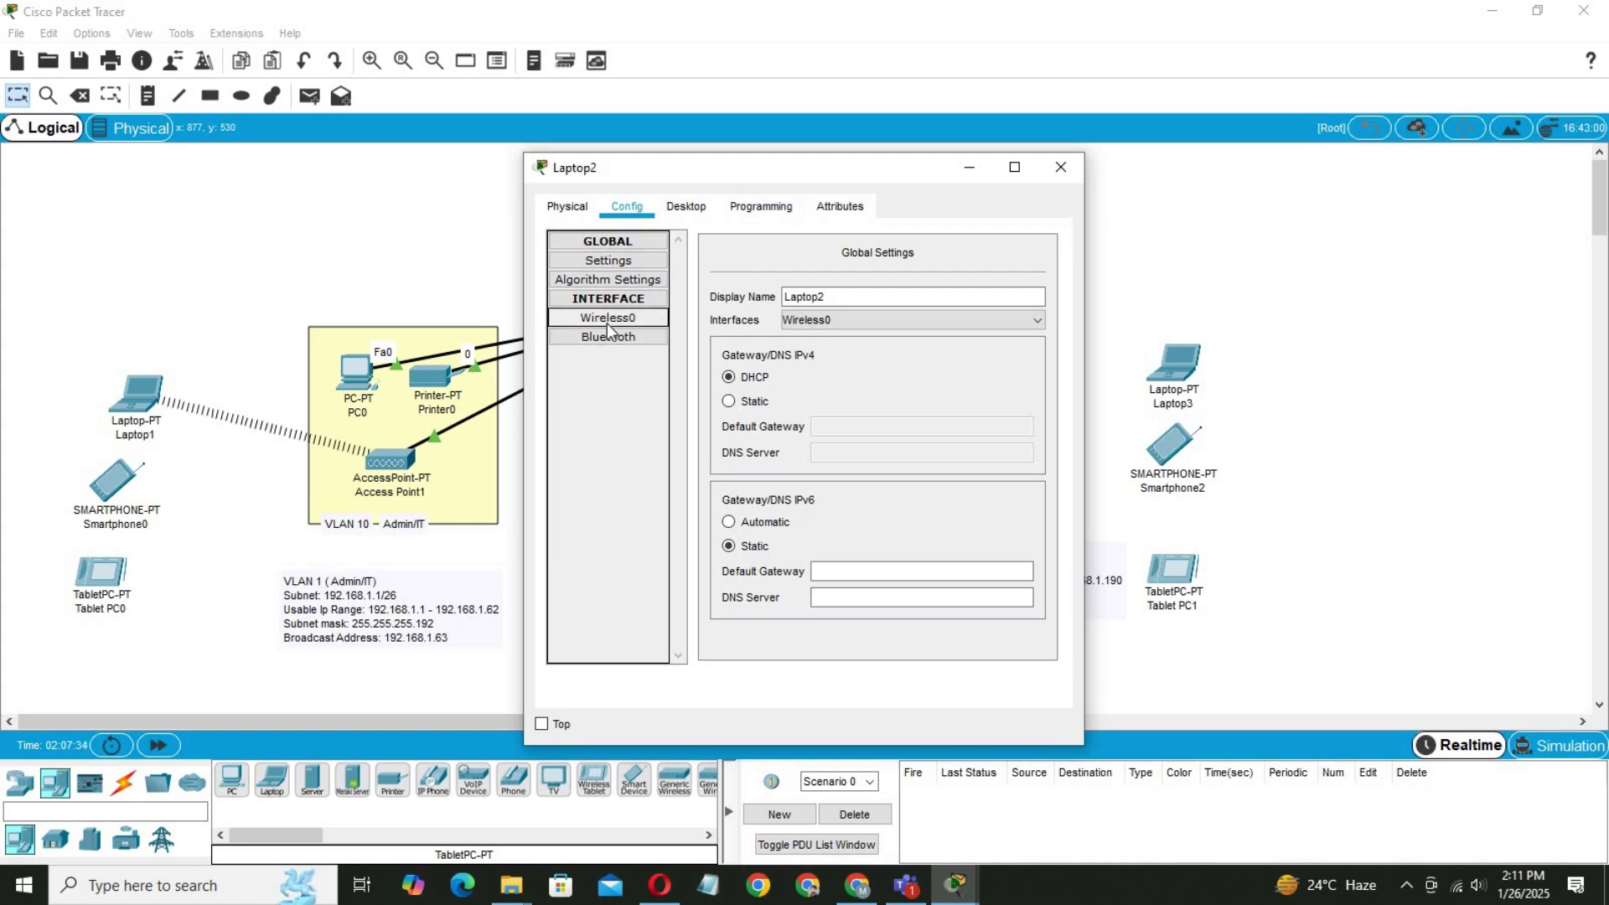
Launch PC Wireless on Laptop2 and refresh the list of available networks.
{"action": "left_click", "coordinate": [697, 210]}
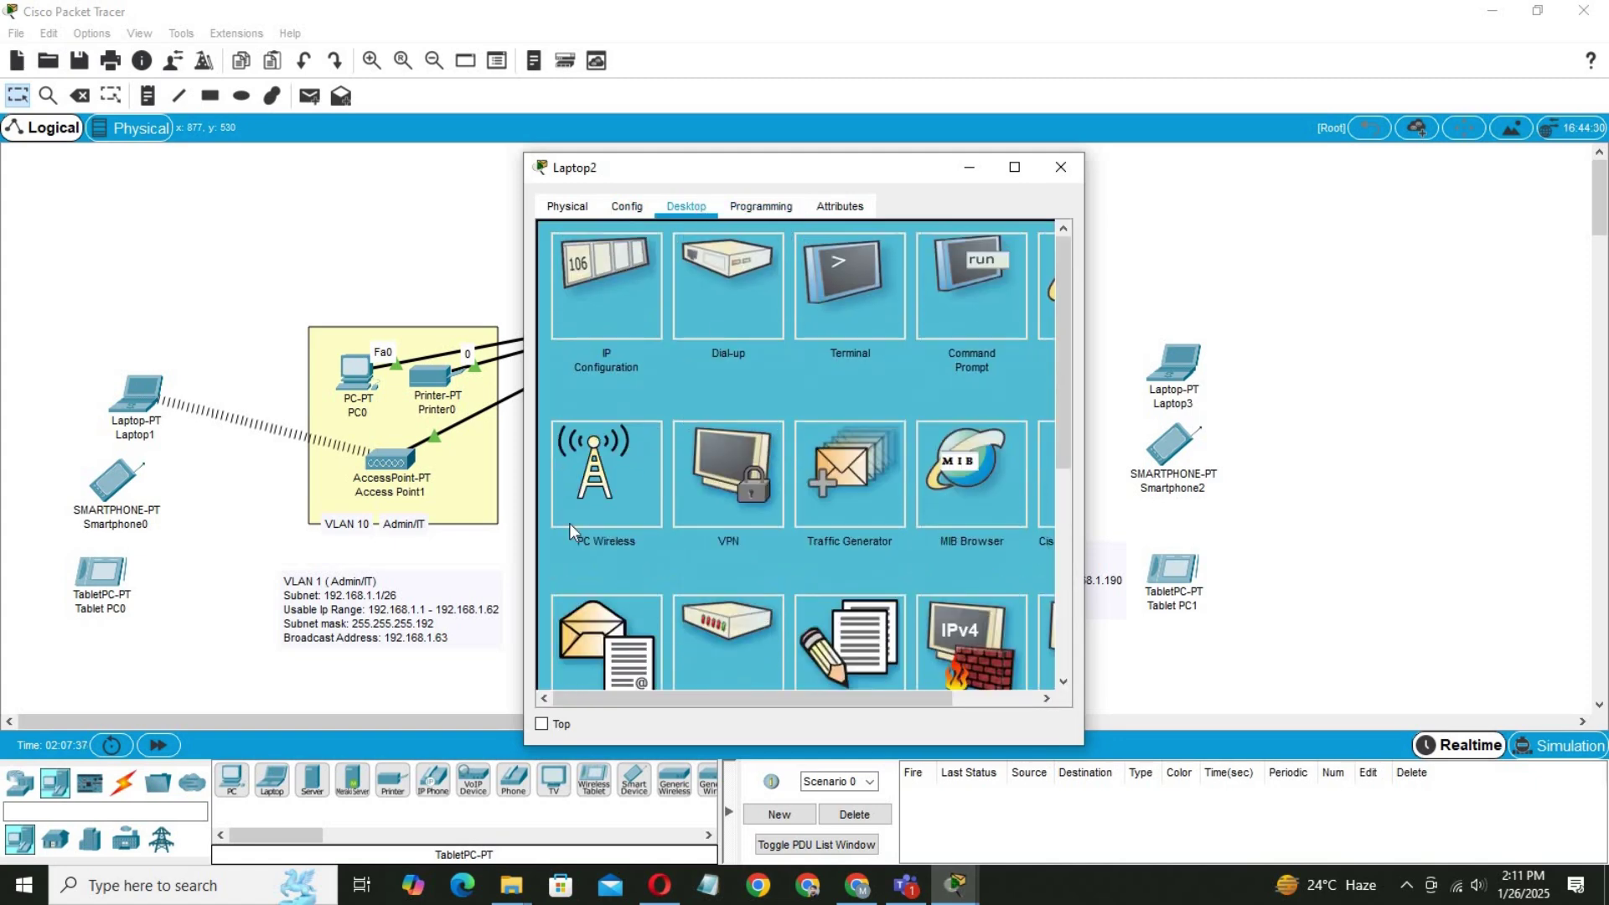
{"action": "left_click", "coordinate": [616, 490]}
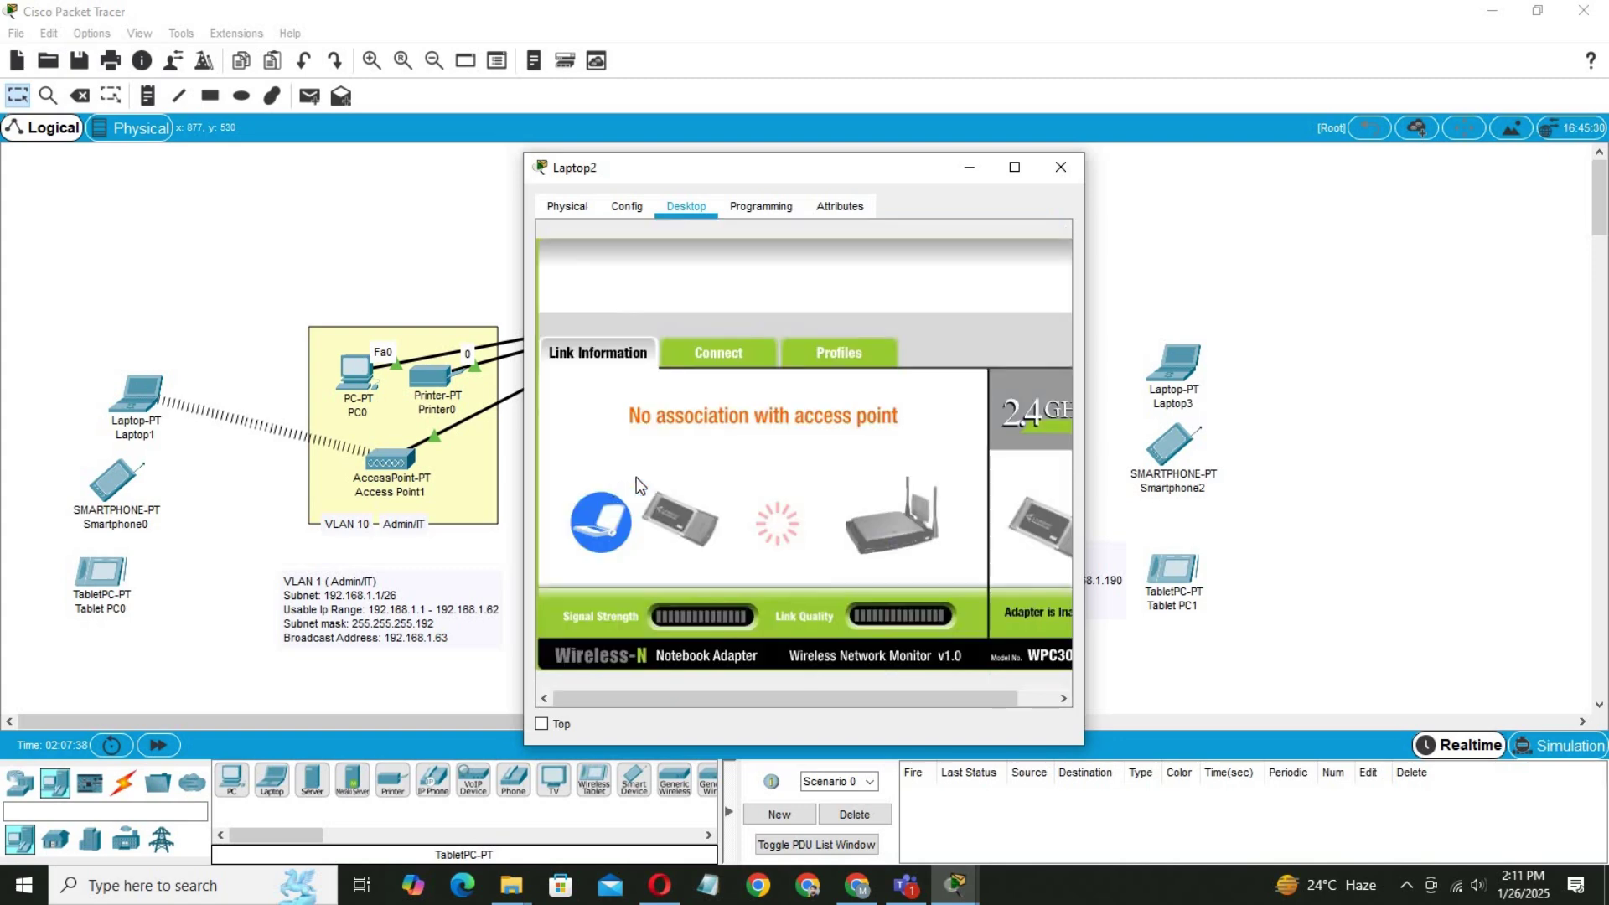
{"action": "left_click", "coordinate": [719, 353]}
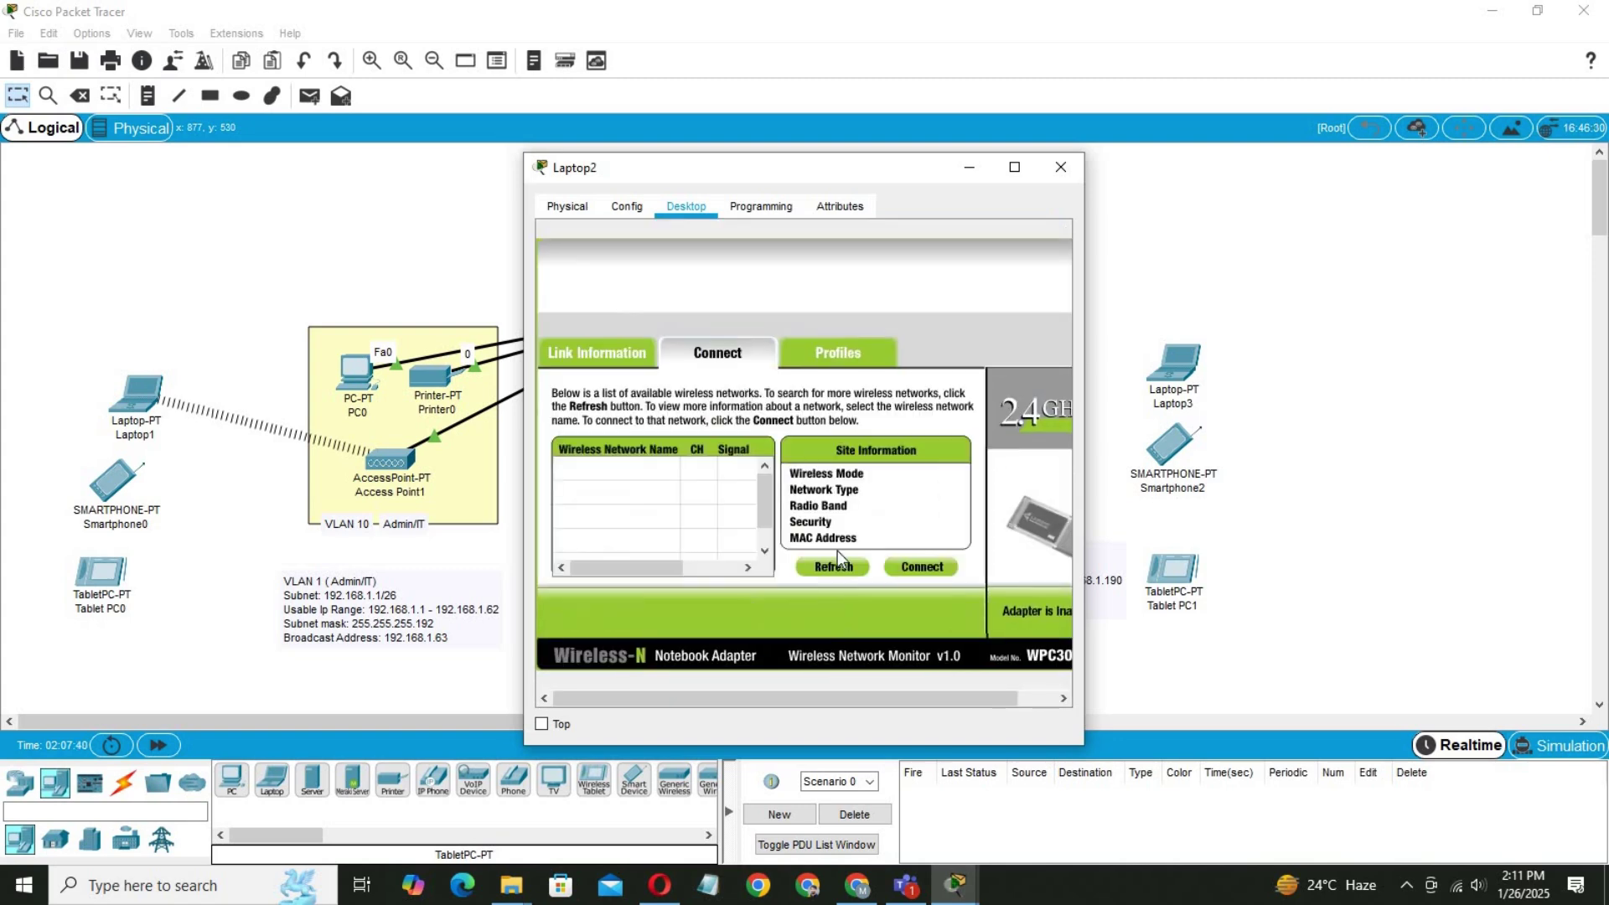
{"action": "left_click", "coordinate": [823, 570]}
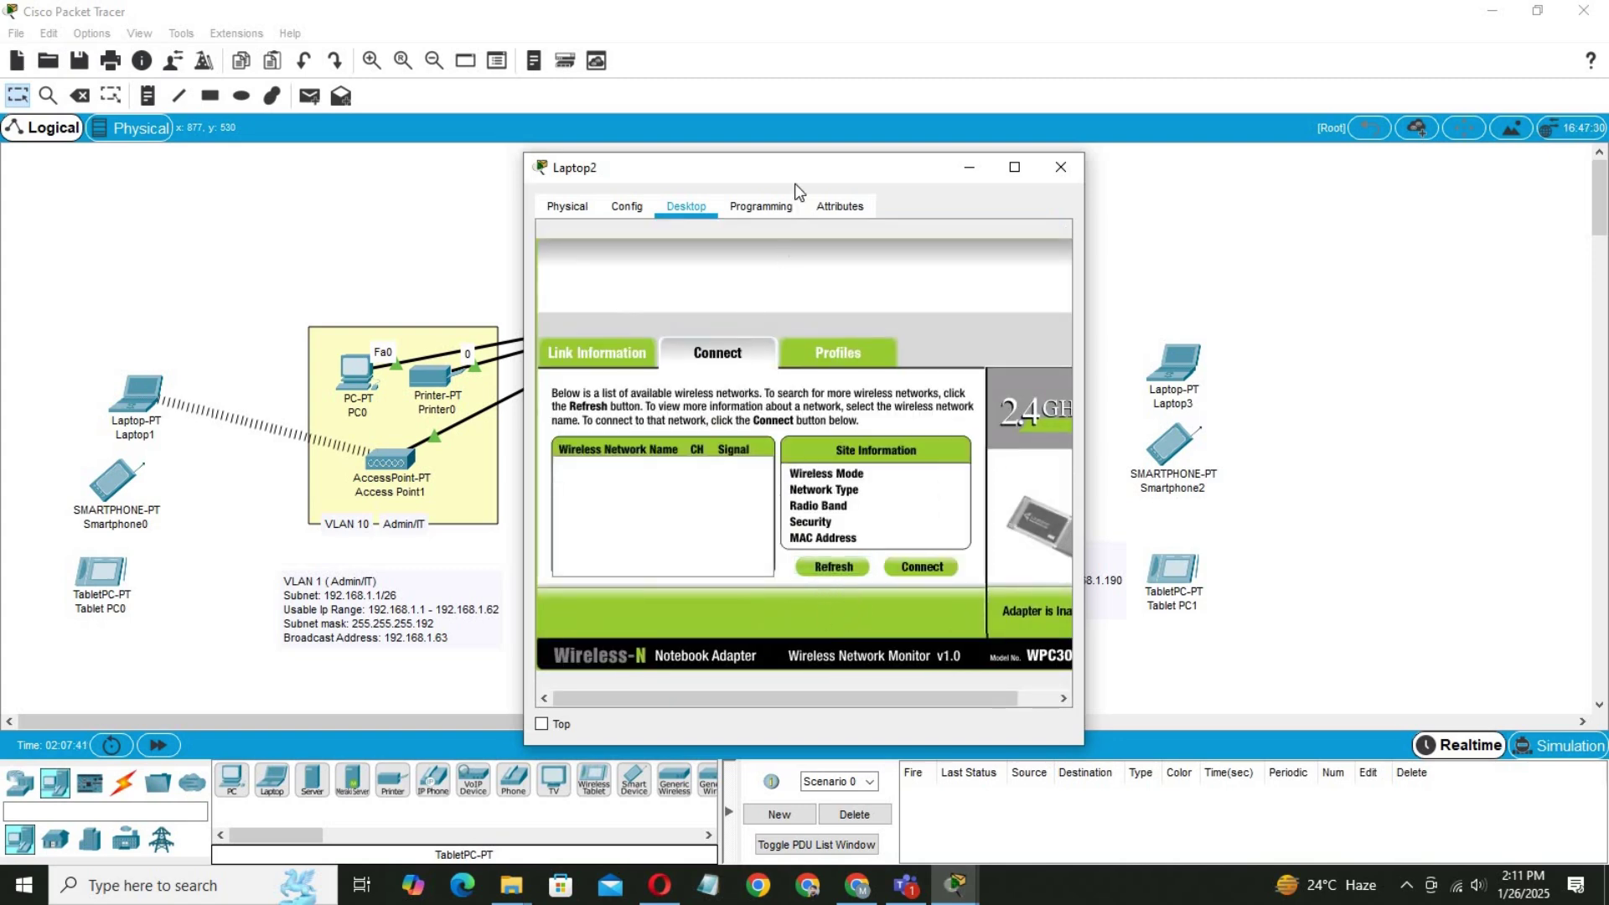
{"action": "left_click_drag", "start_coordinate": [802, 176], "coordinate": [1120, 190]}
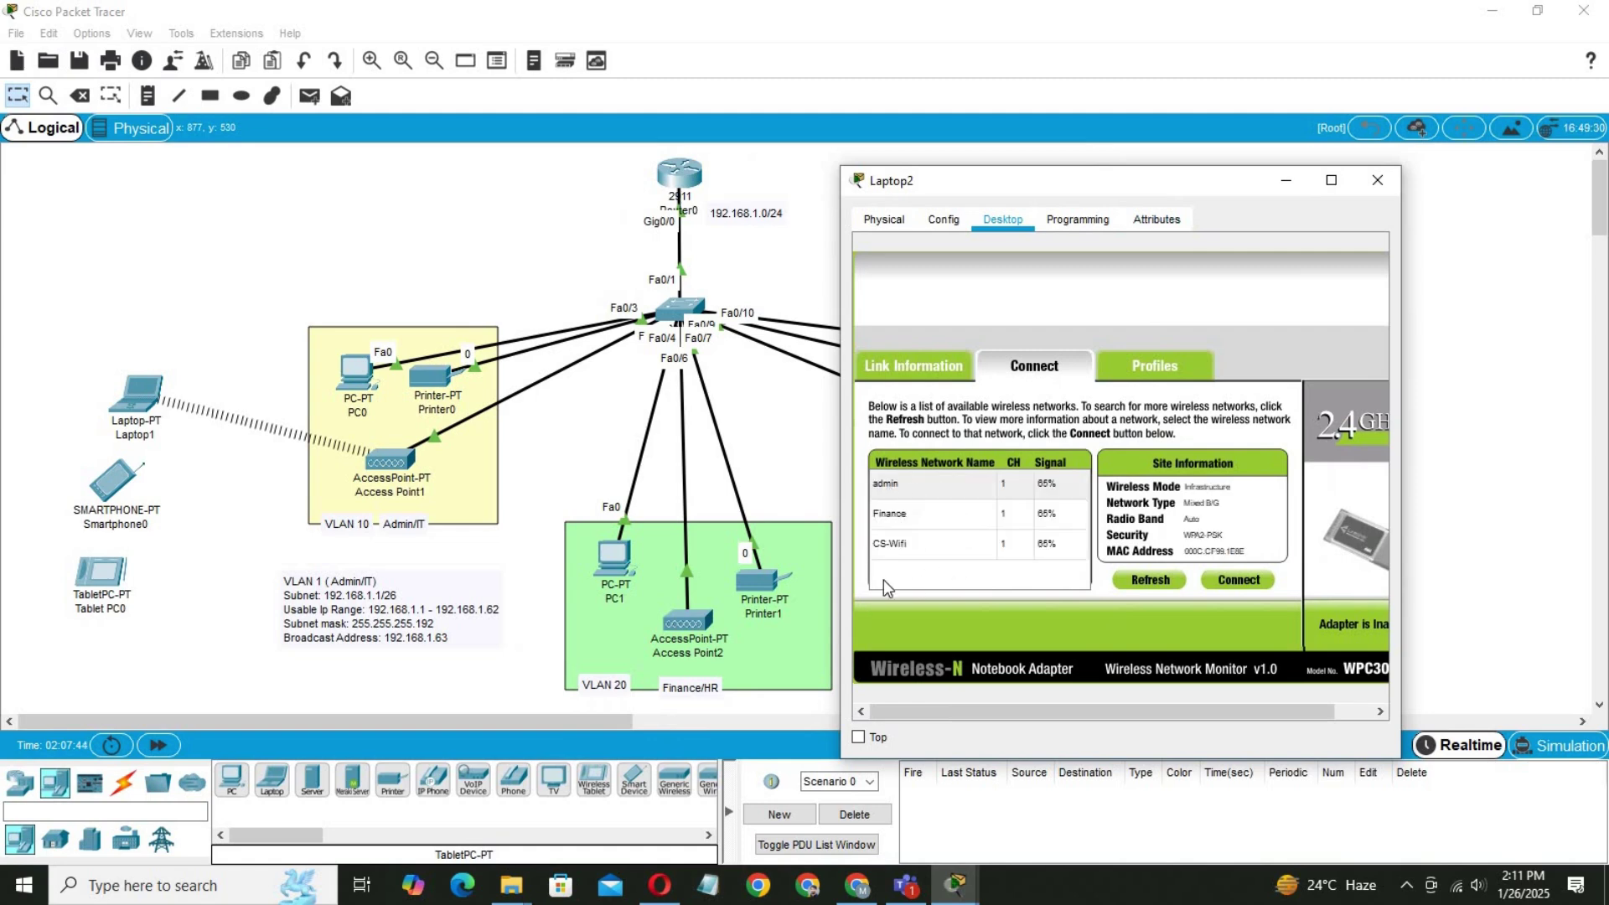
Connect Laptop2 to the Finance network with its WPA2-Personal pre-shared key.
{"action": "left_click", "coordinate": [890, 516]}
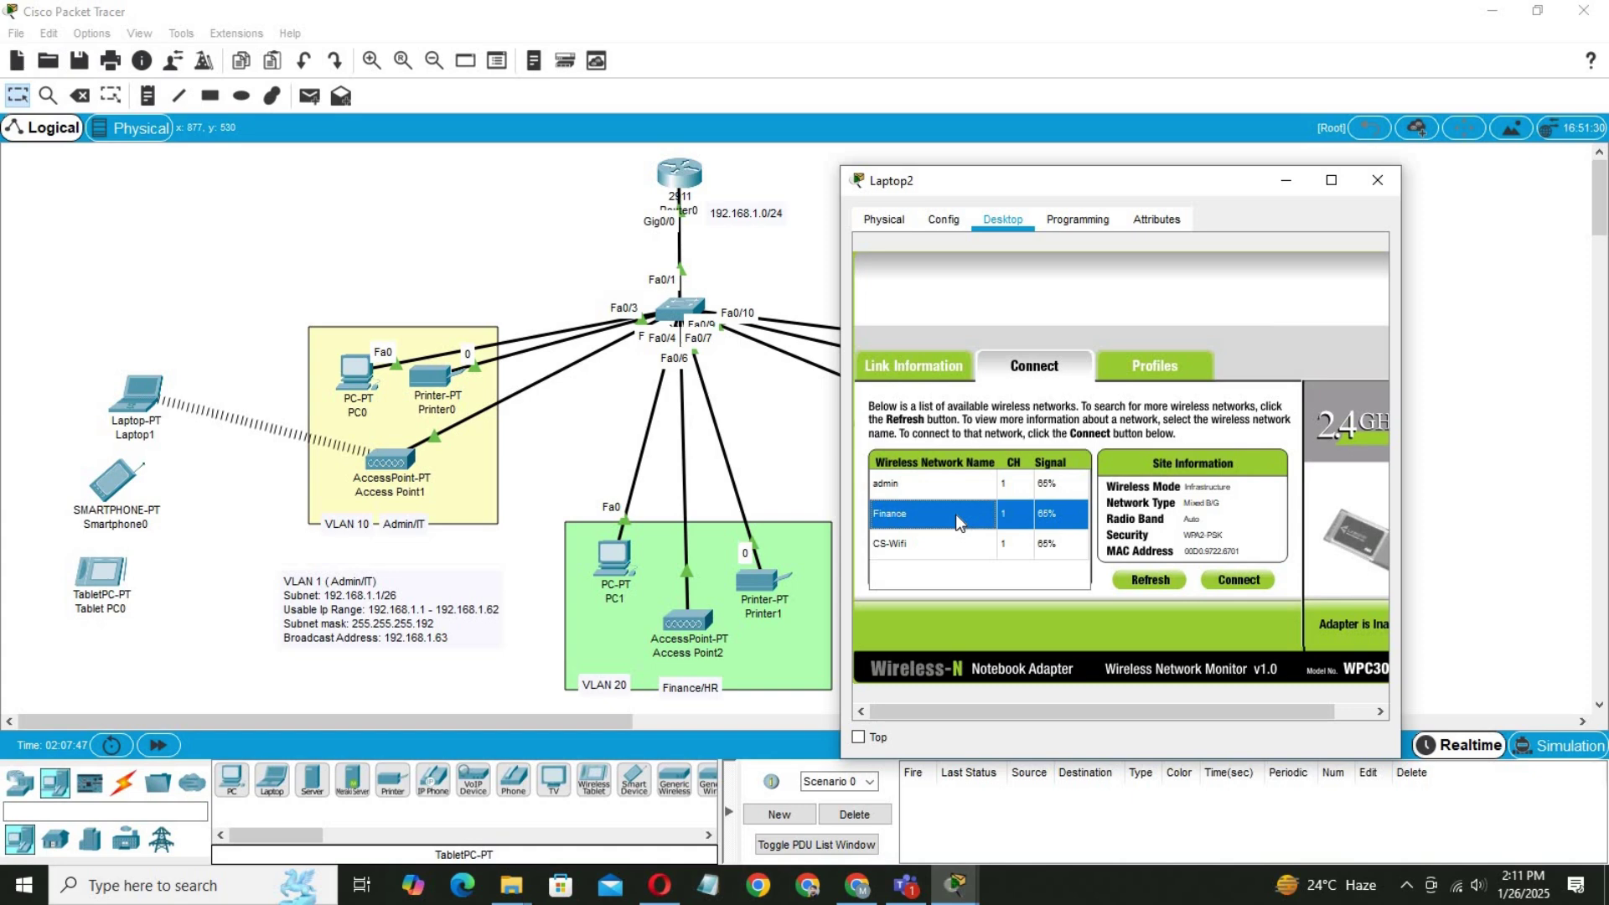
{"action": "left_click", "coordinate": [1243, 583]}
{"action": "left_click", "coordinate": [1017, 495]}
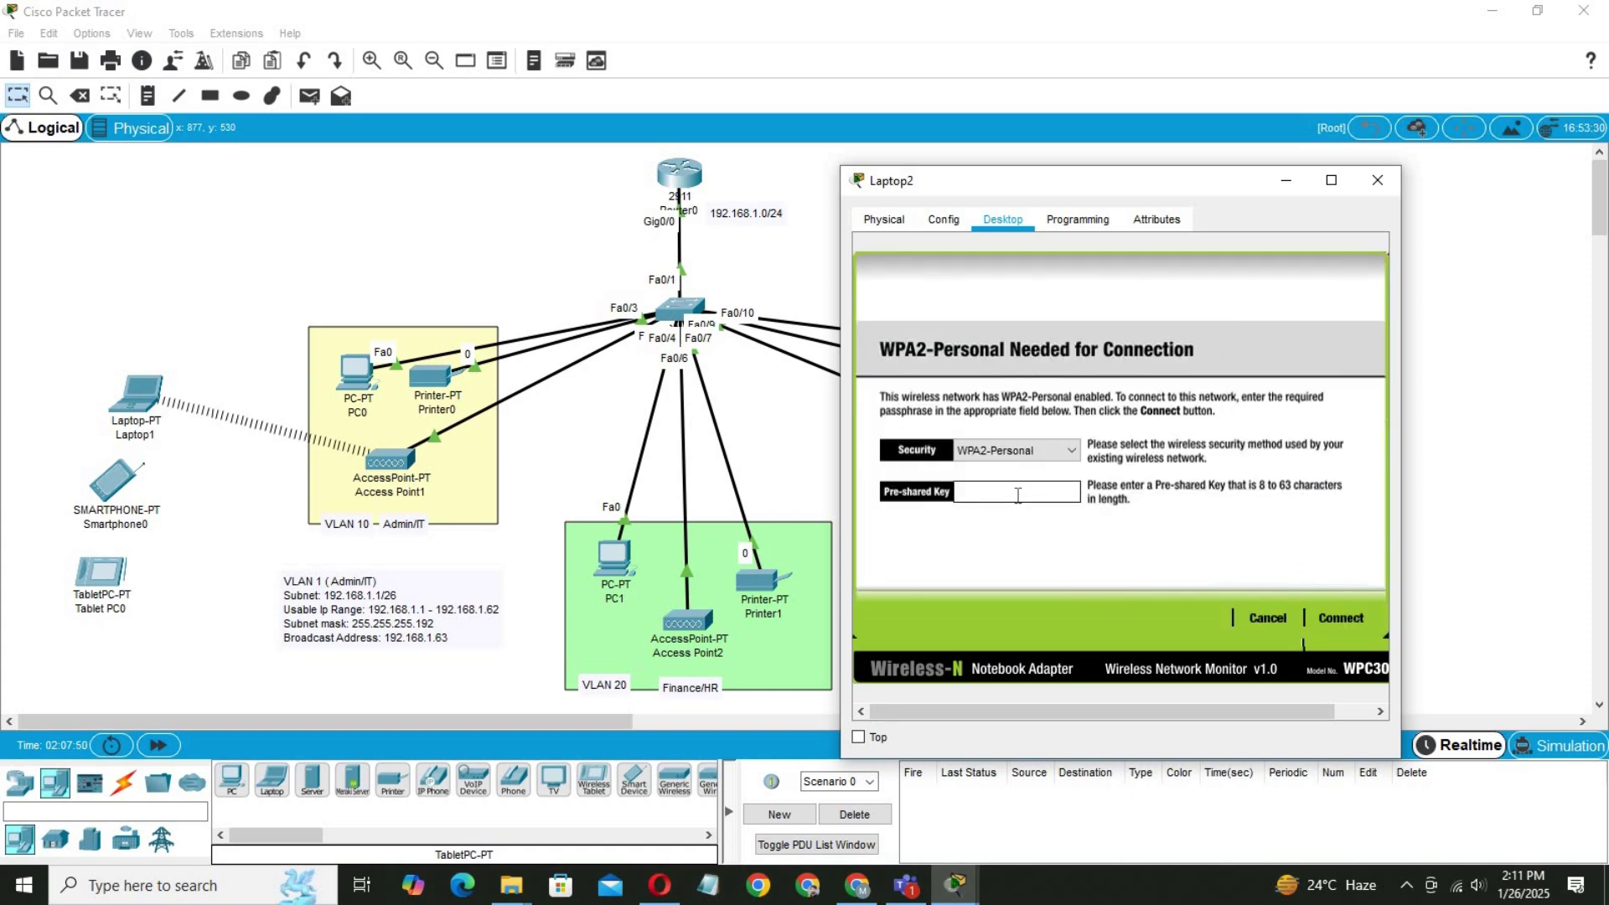
{"action": "type", "text": "Finance"}
{"action": "left_click_drag", "start_coordinate": [957, 492], "coordinate": [966, 493]}
{"action": "type", "text": "f"}
{"action": "type", "text": "@123"}
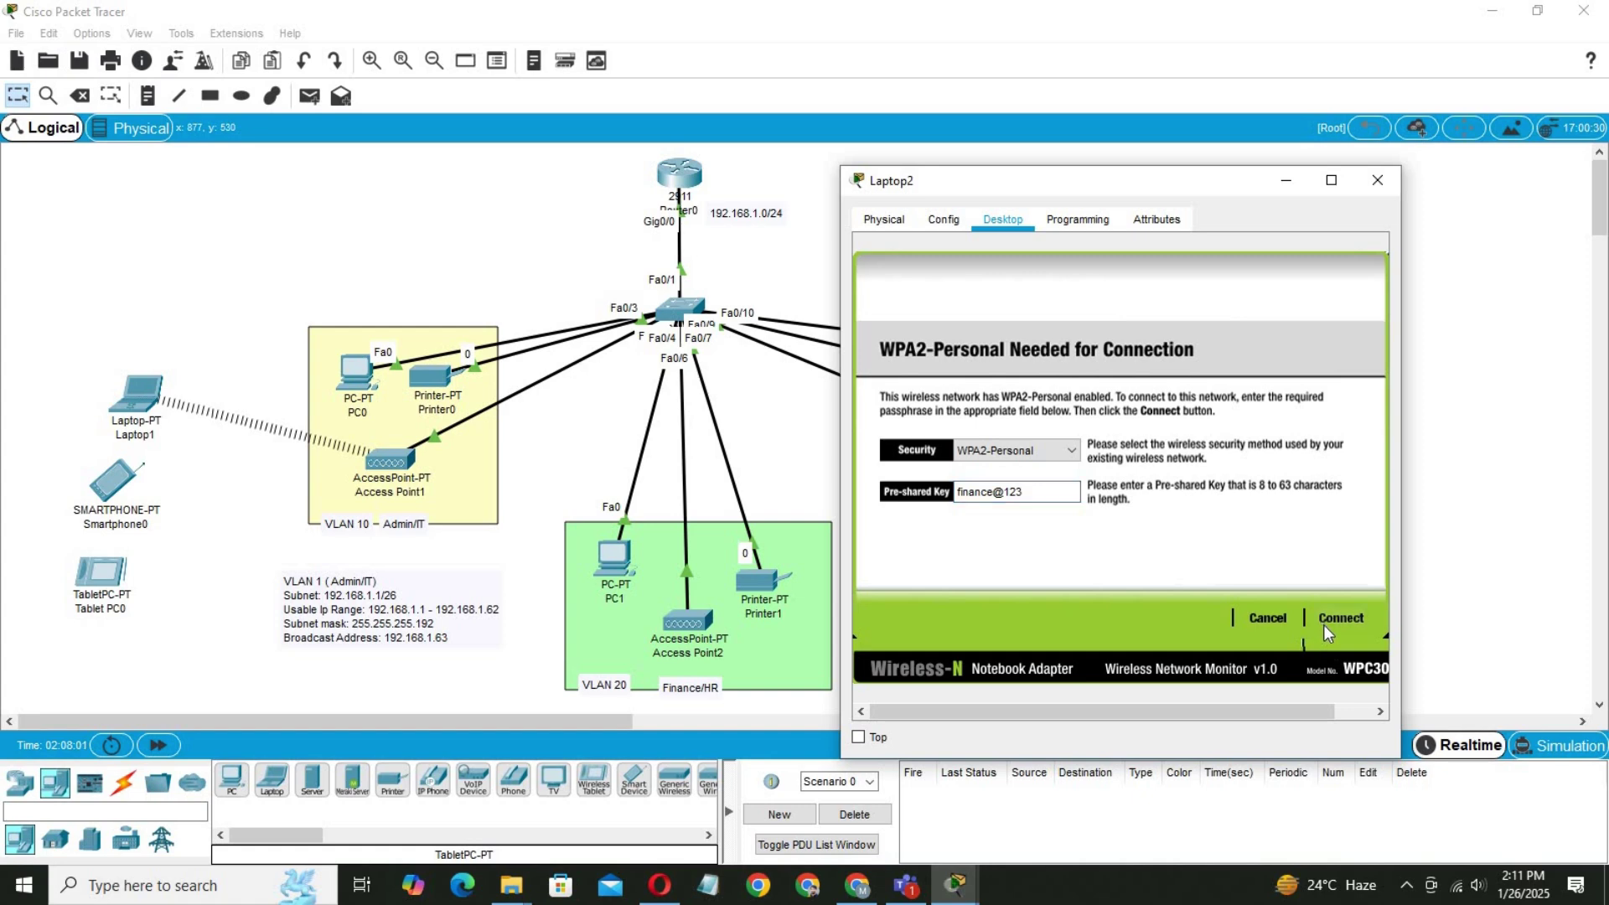
{"action": "left_click", "coordinate": [1324, 625]}
Close Laptop2 and open Smartphone2's Wireless0 settings, overwriting the Default SSID.
{"action": "left_click", "coordinate": [1377, 180]}
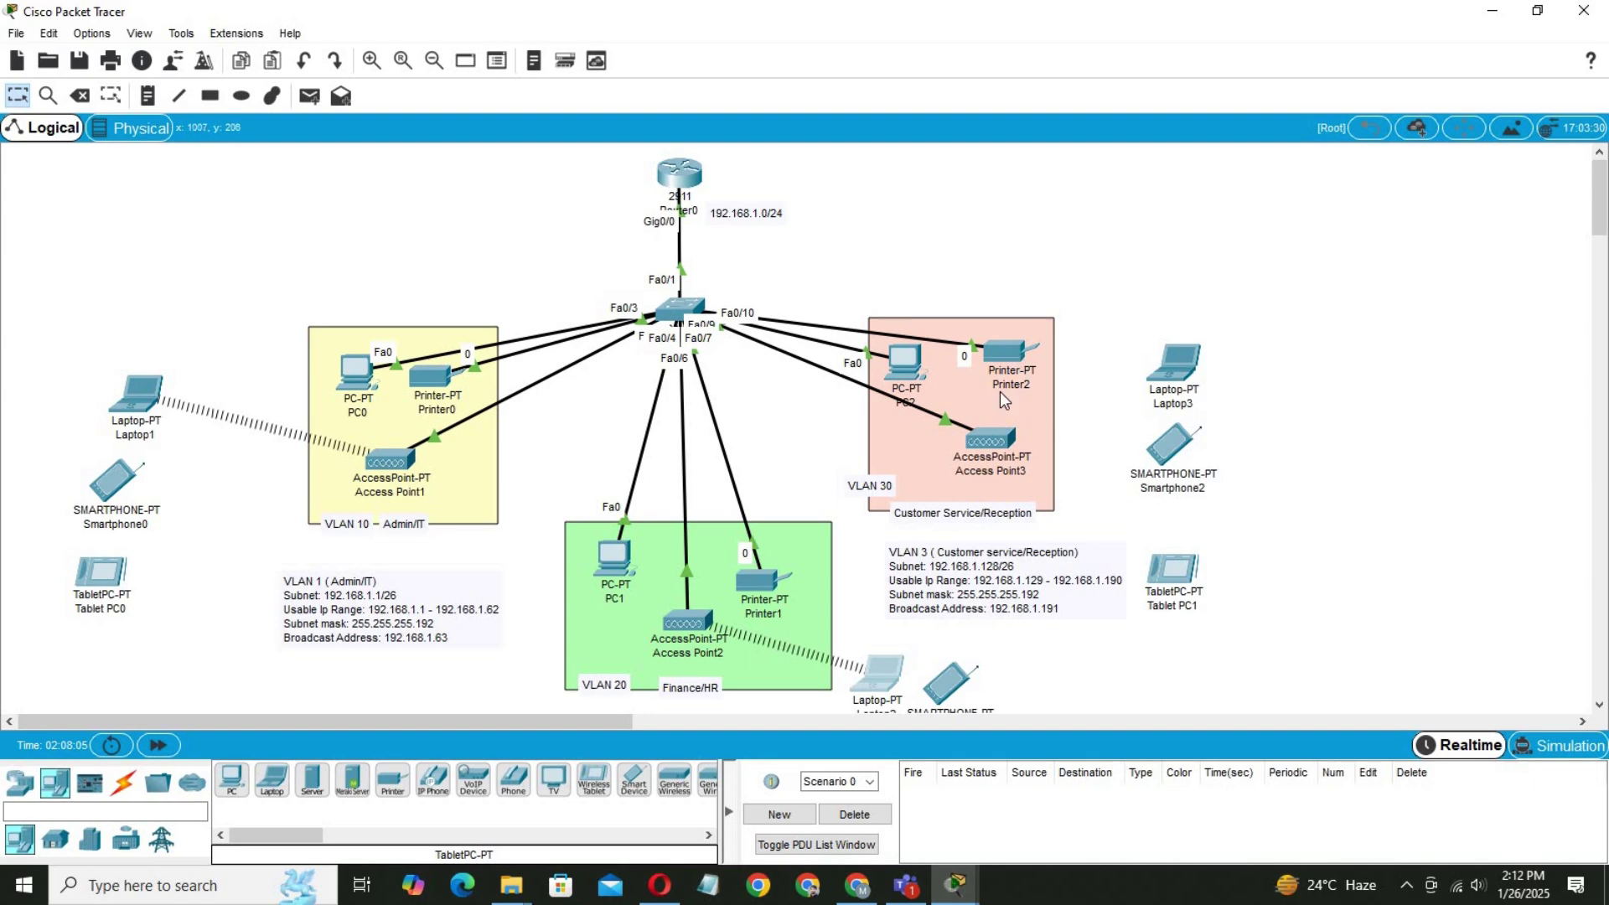
{"action": "left_click", "coordinate": [1177, 450]}
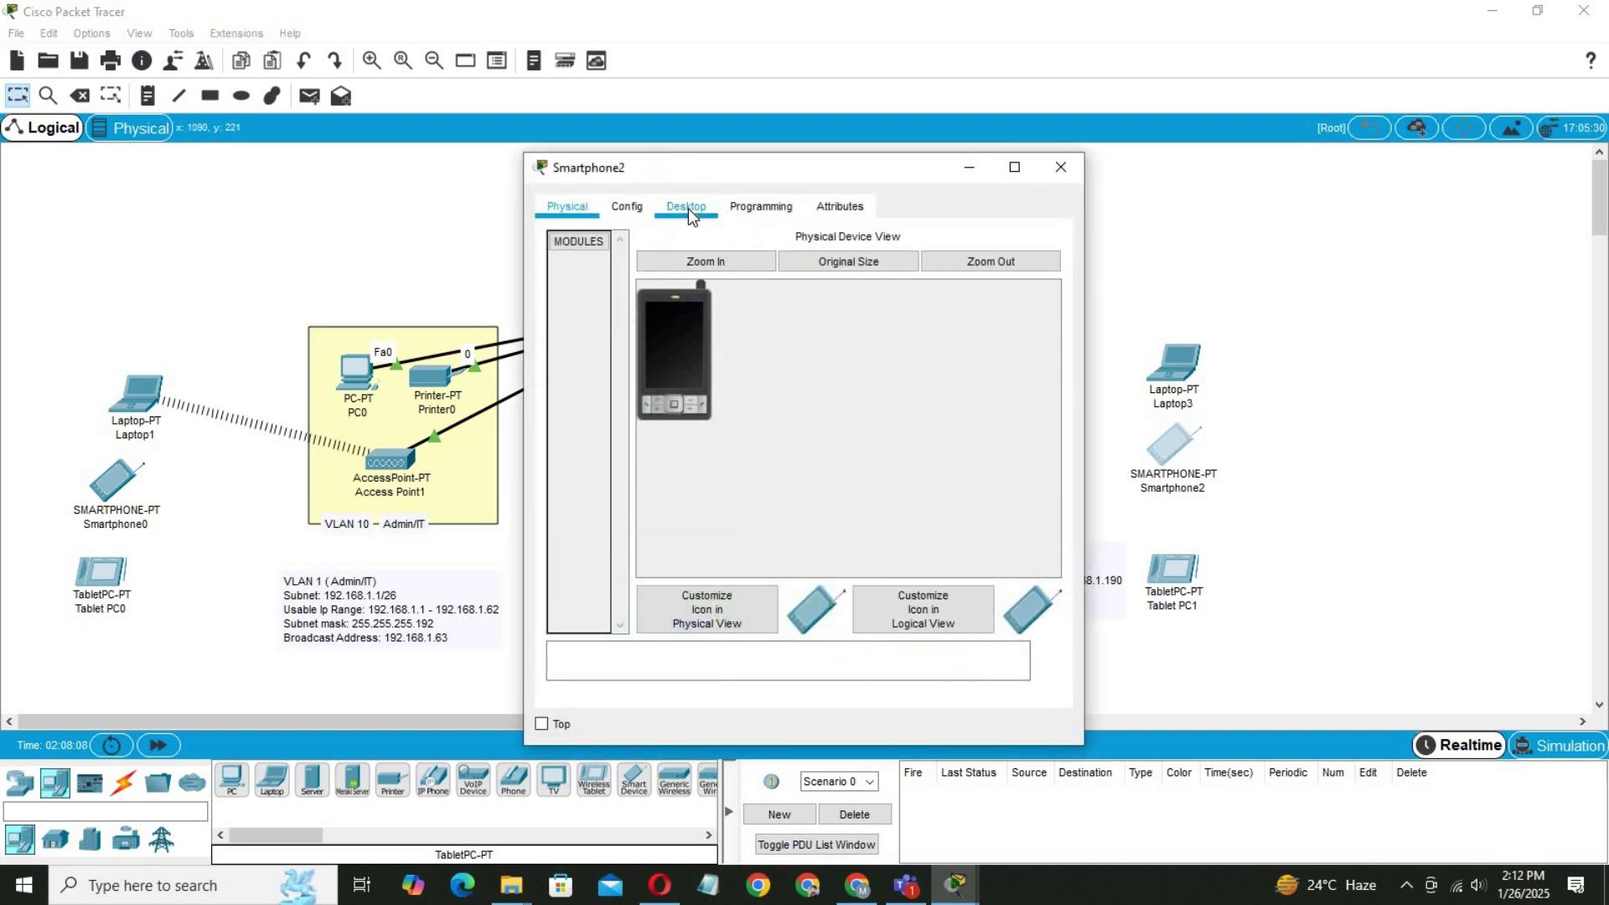
{"action": "left_click", "coordinate": [630, 207]}
{"action": "left_click", "coordinate": [635, 317]}
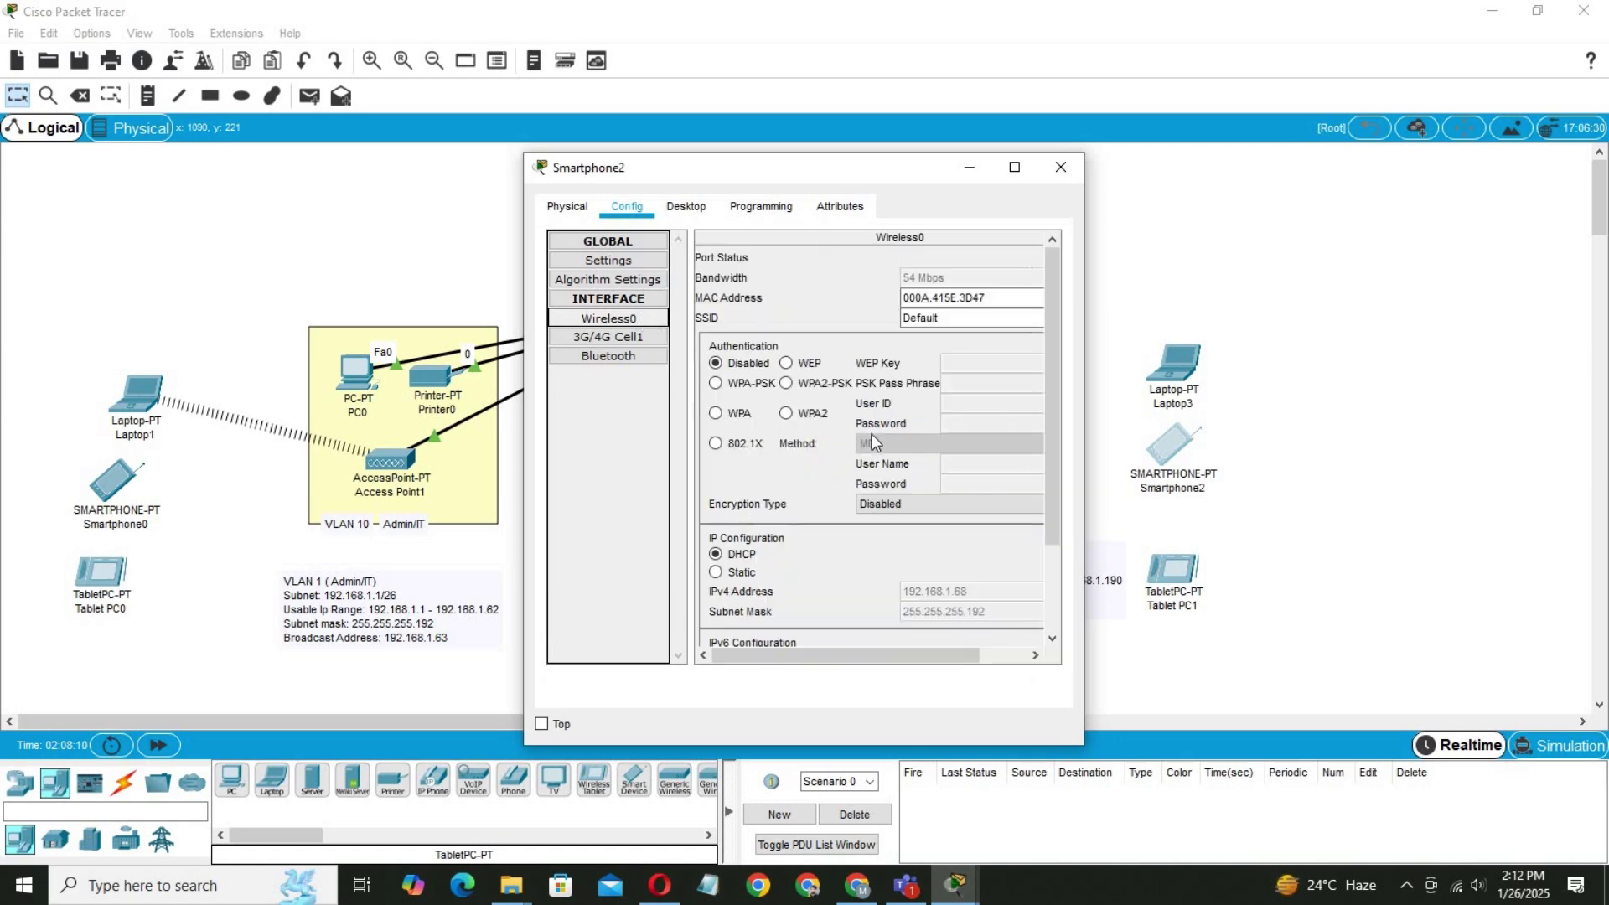
{"action": "left_click_drag", "start_coordinate": [943, 317], "coordinate": [849, 326]}
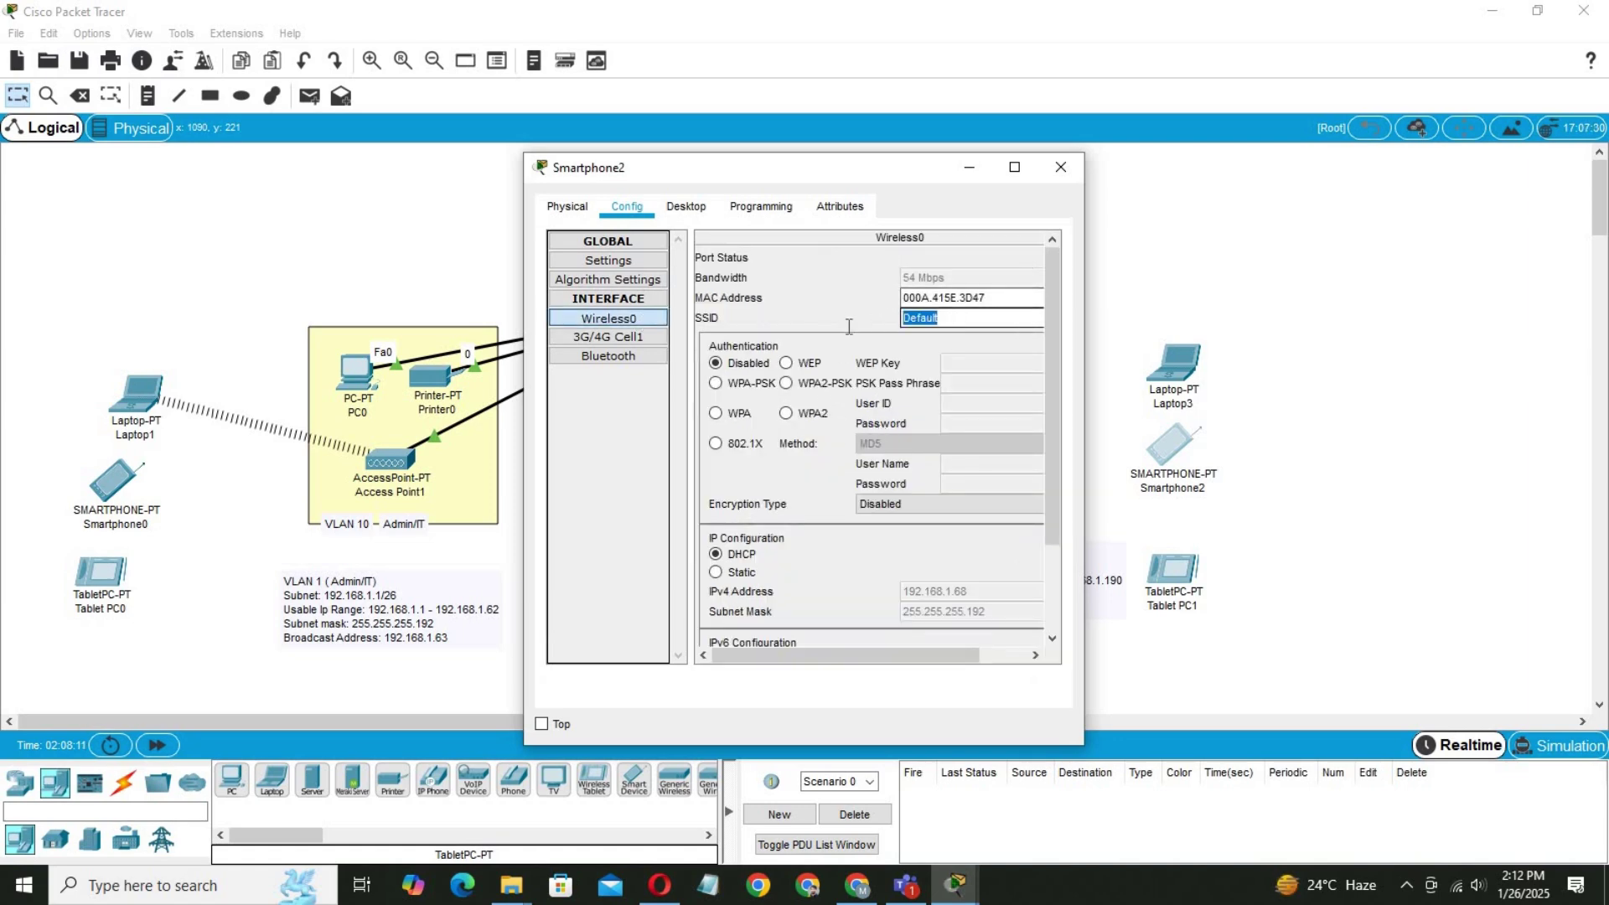
{"action": "type", "text": "Cu"}
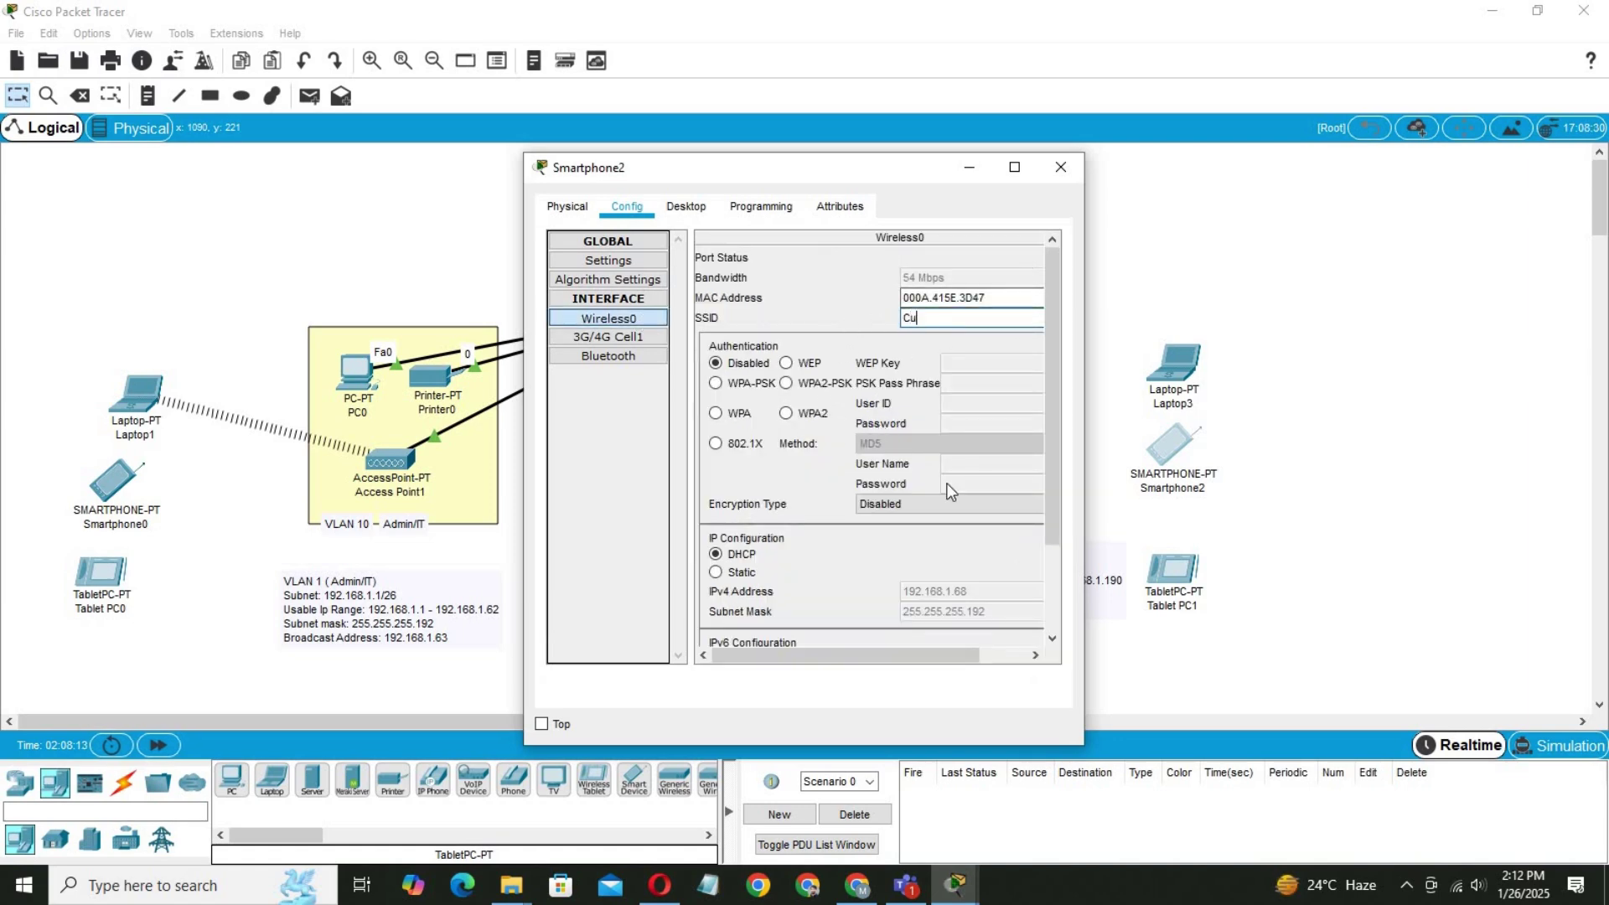
{"action": "type", "text": "stomer@123"}
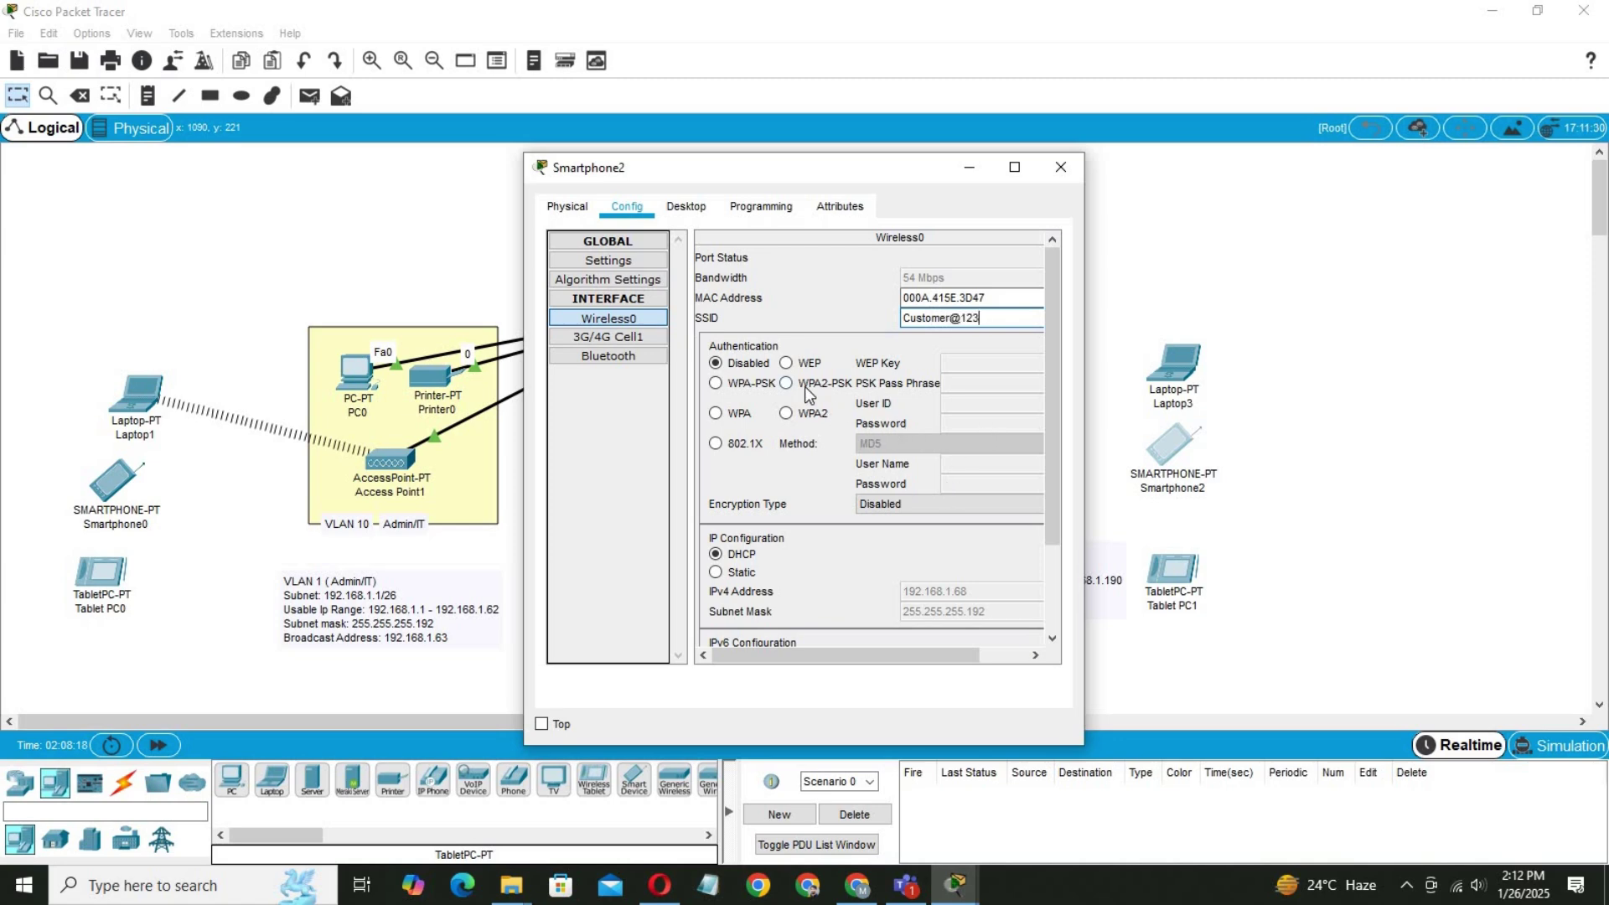
Set Smartphone2's SSID to CS-Wifi with WPA2-PSK and enter the pass phrase.
{"action": "left_click_drag", "start_coordinate": [980, 318], "coordinate": [909, 325]}
{"action": "type", "text": "CS-Wifi"}
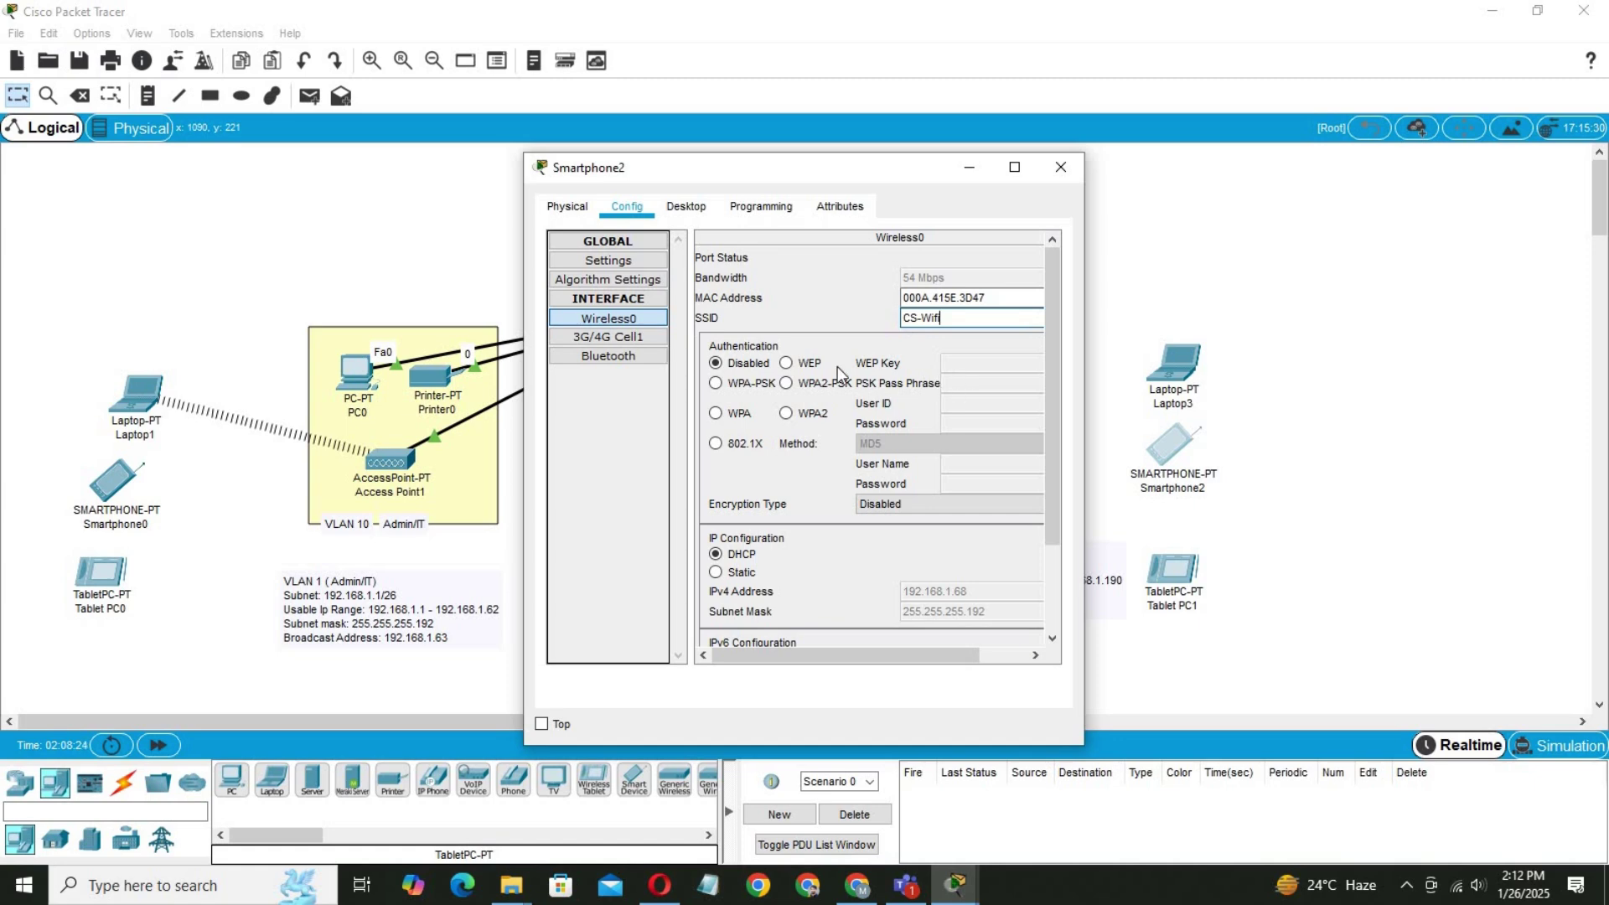
{"action": "left_click", "coordinate": [820, 386]}
{"action": "left_click", "coordinate": [972, 382]}
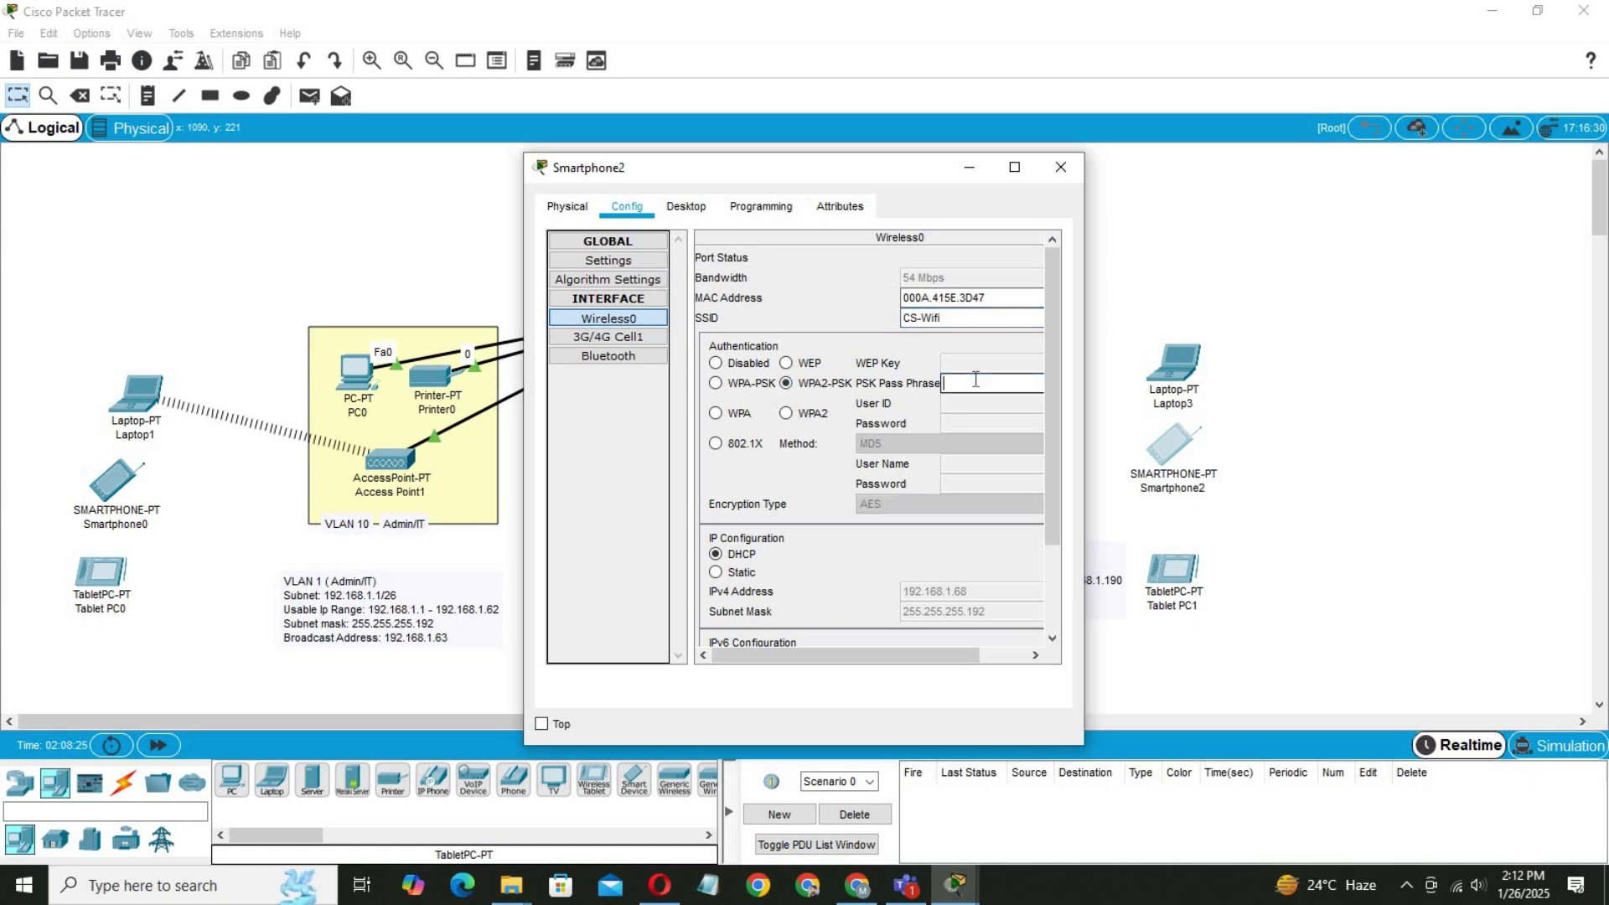
{"action": "type", "text": "Cus"}
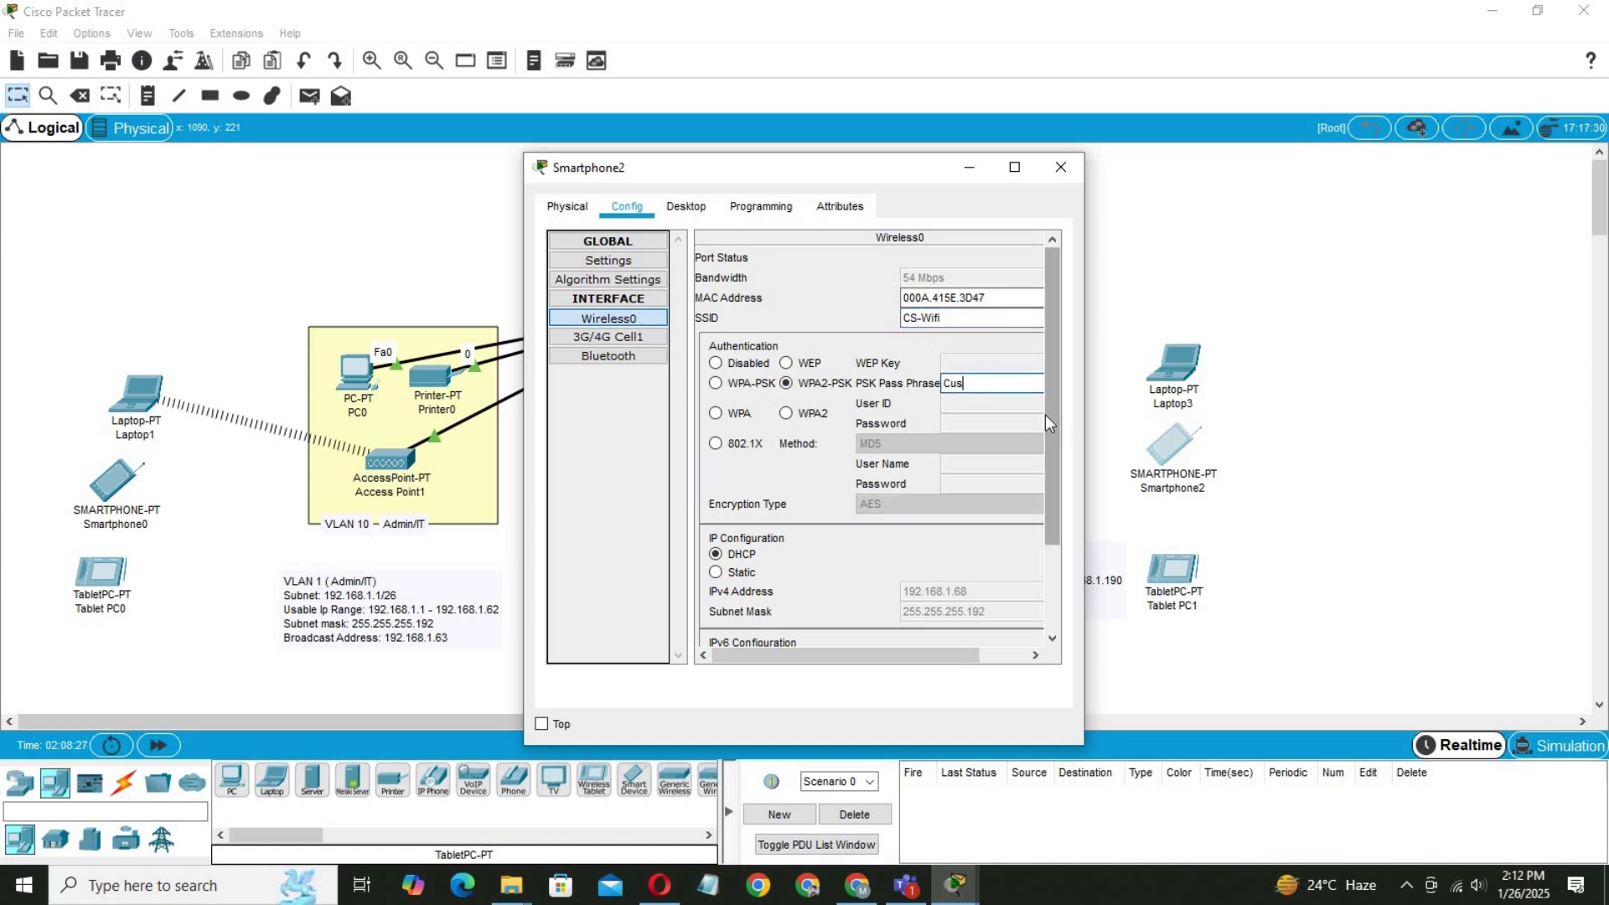
{"action": "type", "text": "tomer"}
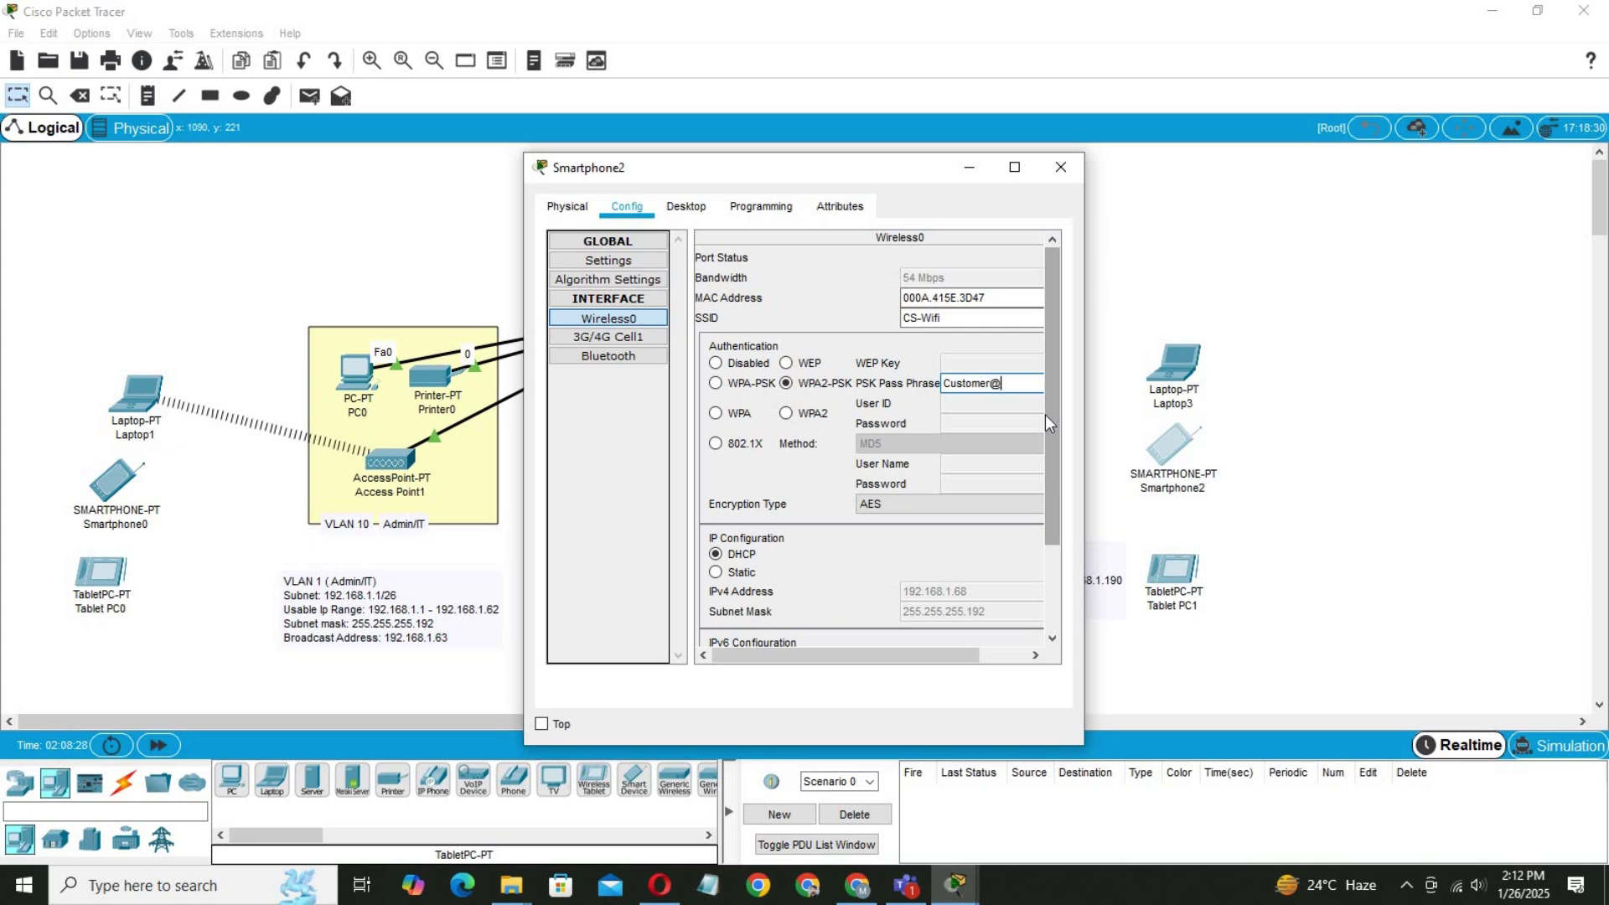
{"action": "type", "text": "@123"}
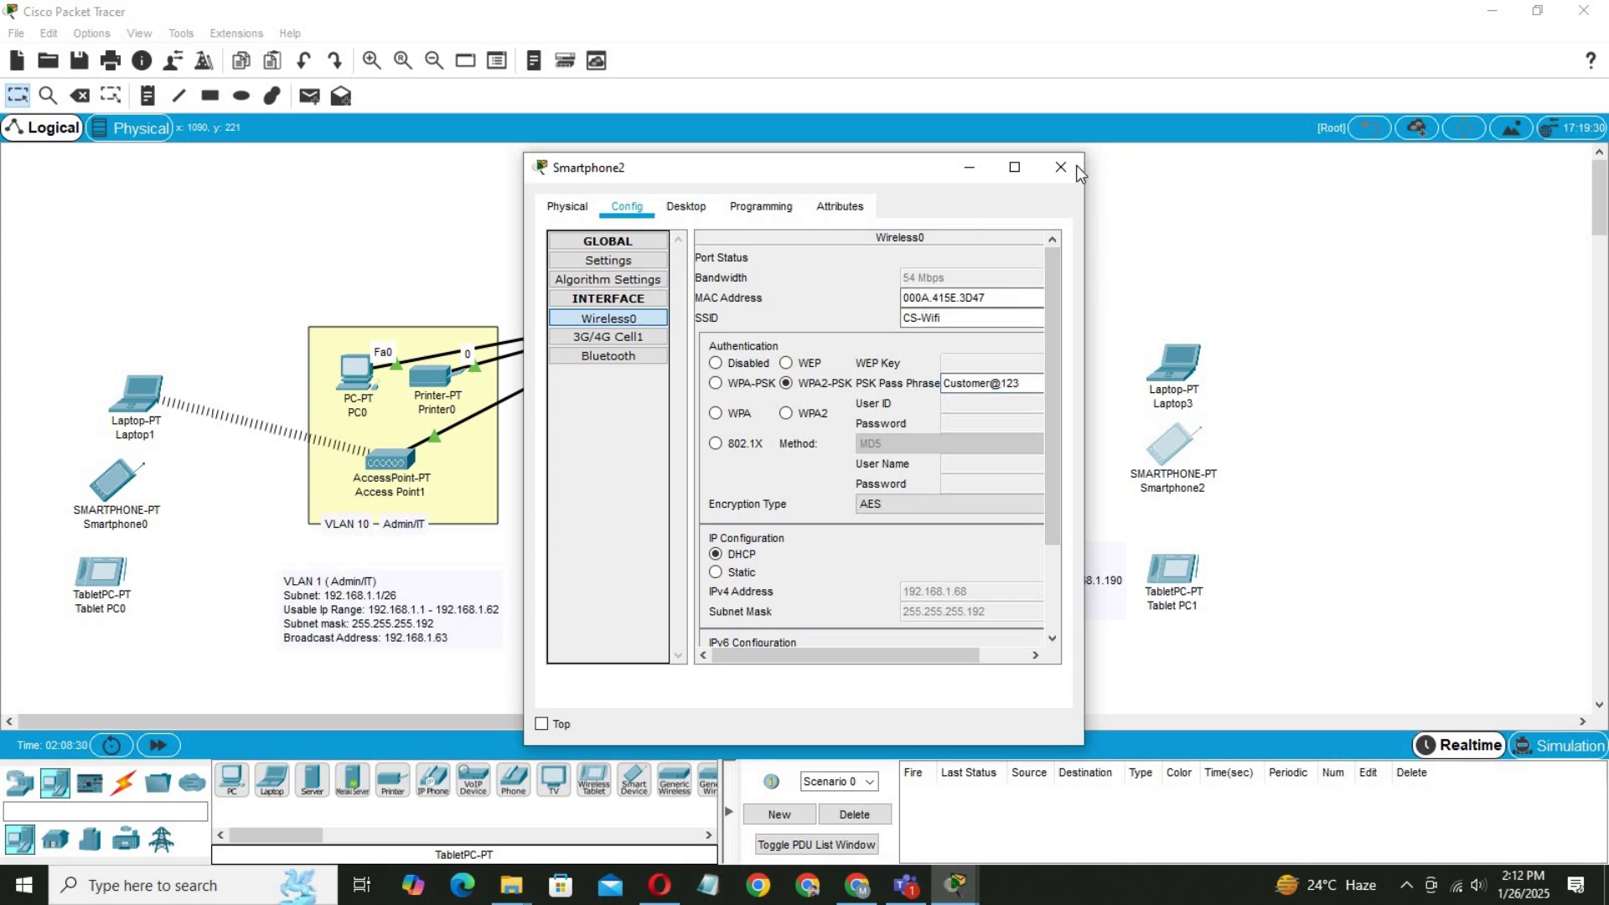
Close Smartphone2 and check PC0's ping to 192.168.1.131, which got 3 of 4 replies.
{"action": "key", "text": "alt+F4"}
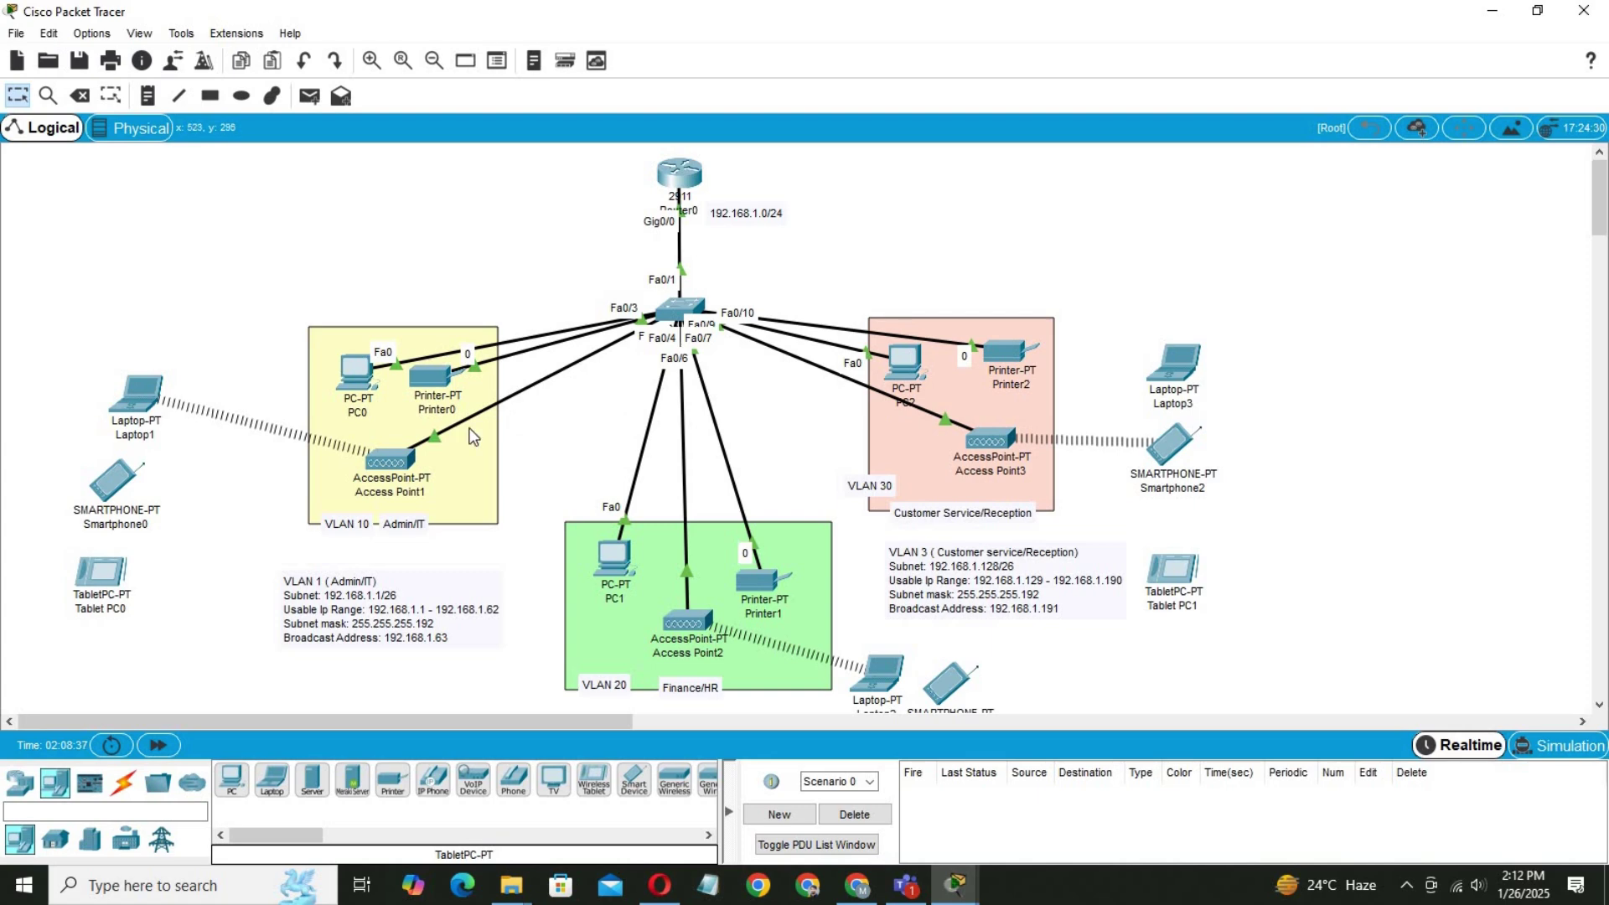
{"action": "left_click", "coordinate": [360, 373]}
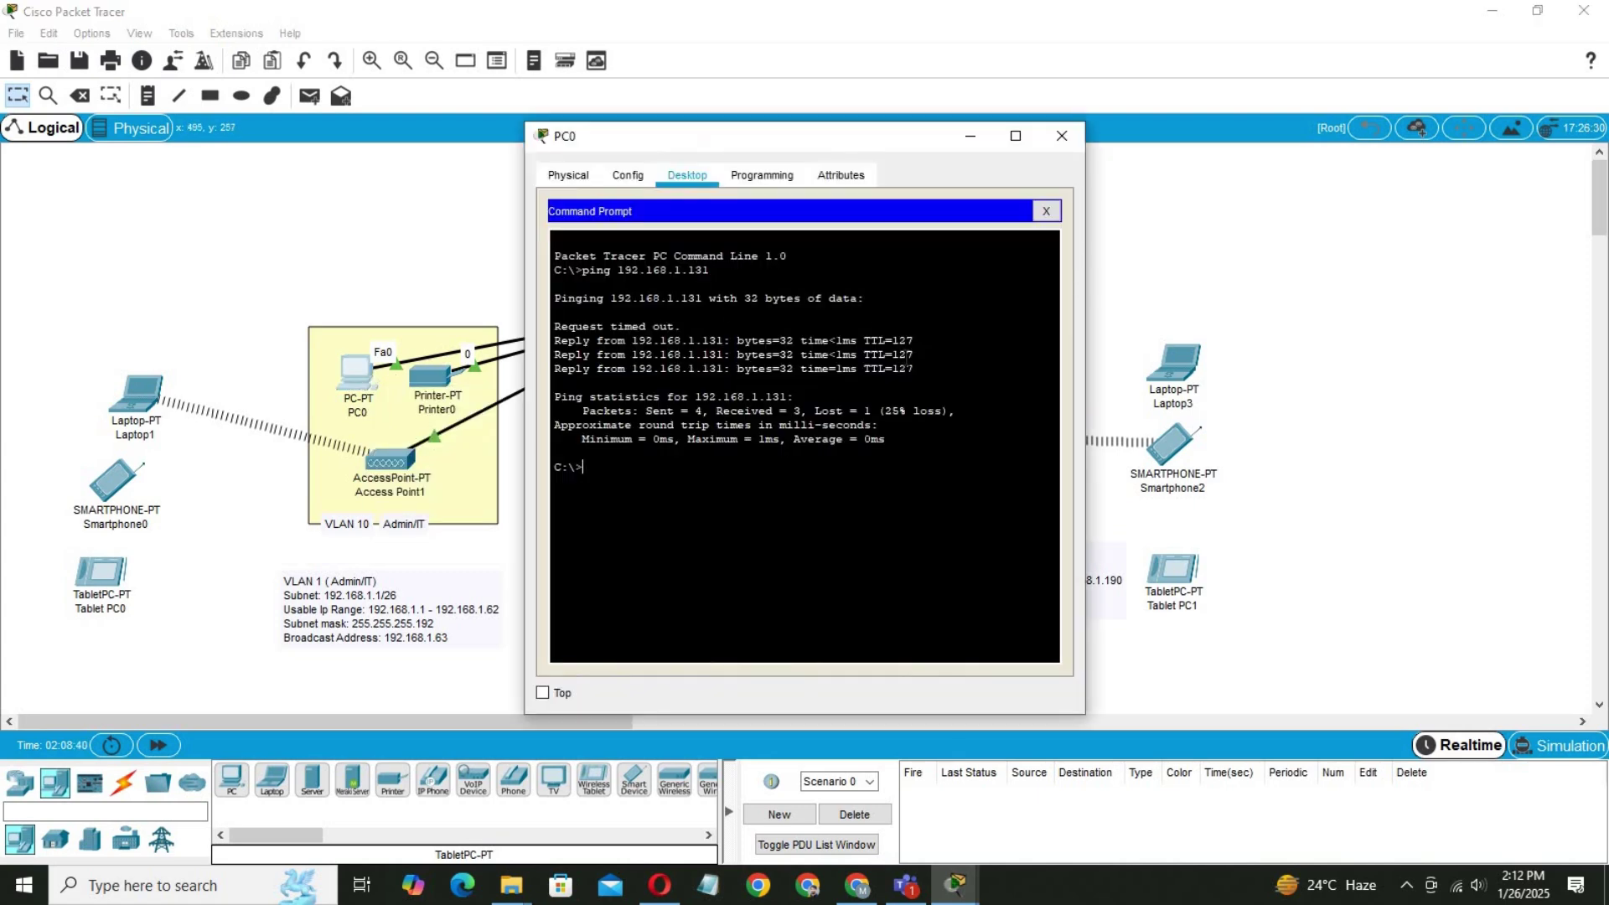
{"action": "left_click", "coordinate": [1062, 136]}
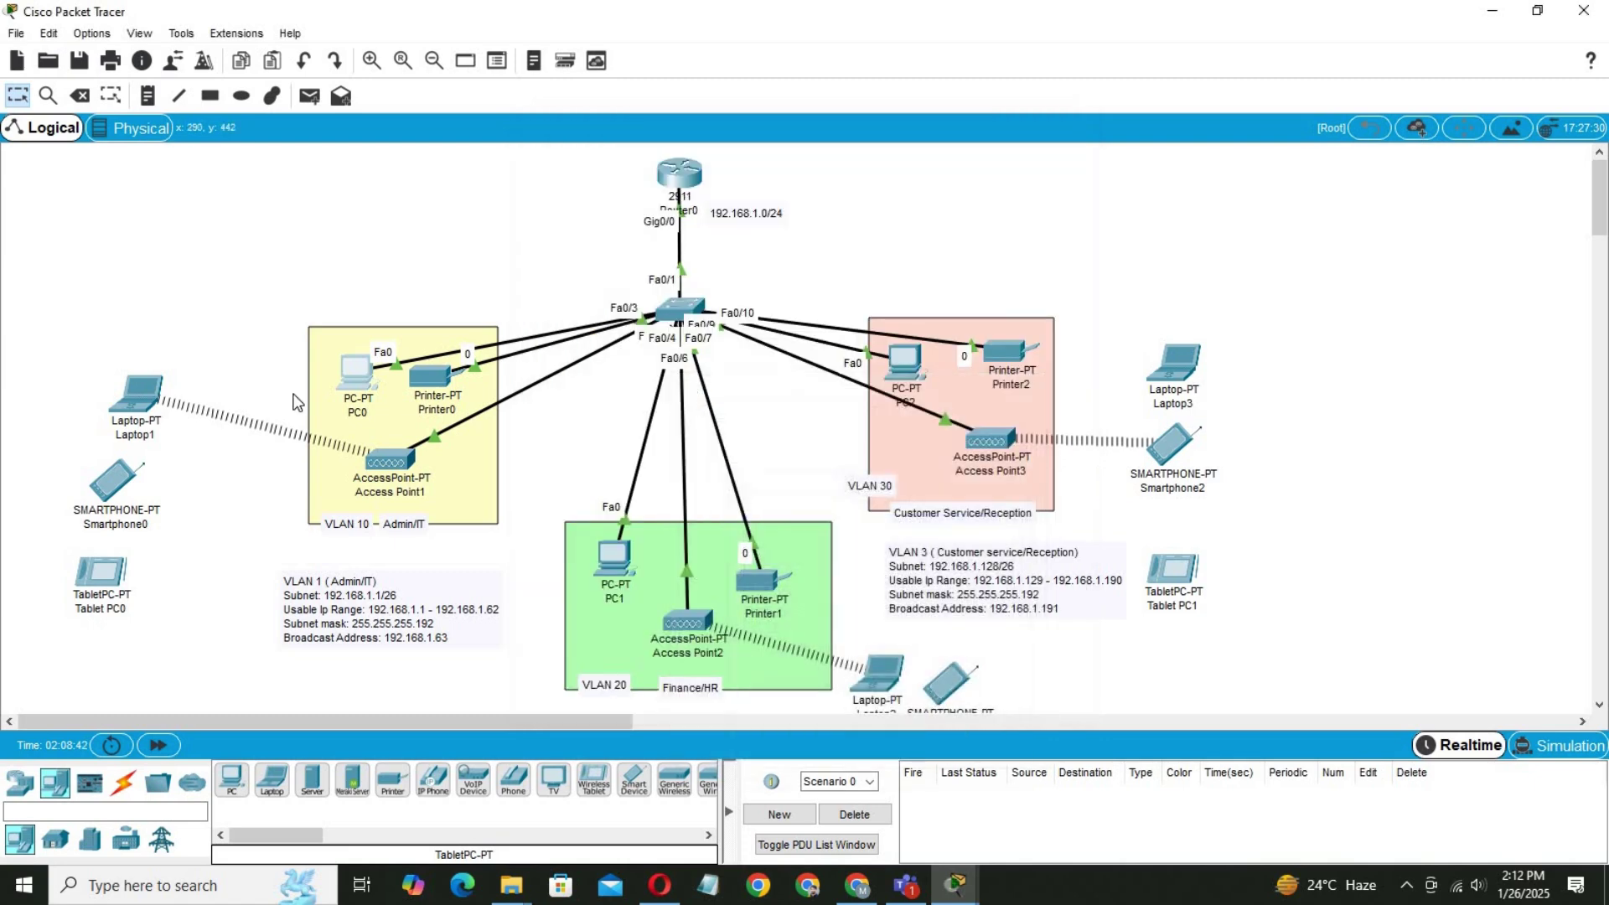